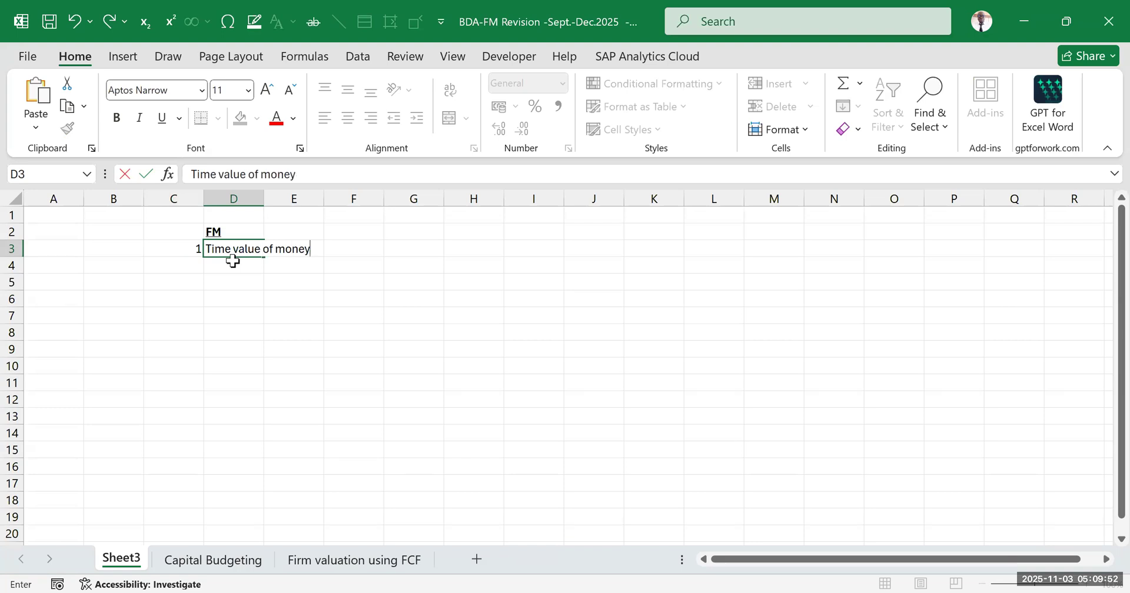
Complete the first topic in D3 to read "Time value of money analysis for different CF"
text(analysis)
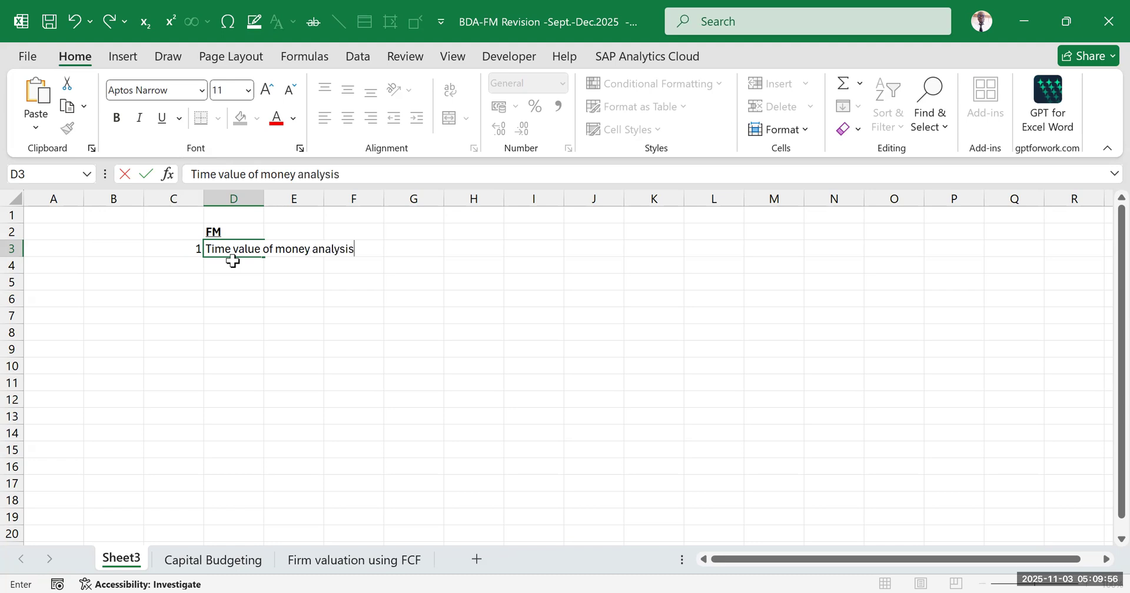
text( for differen)
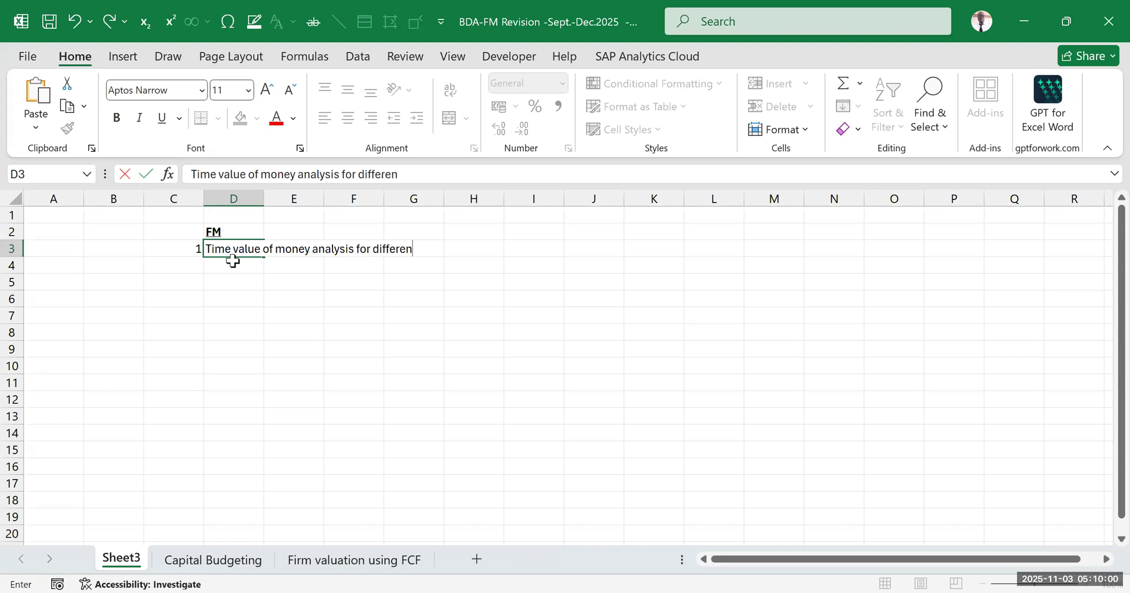
text(t CF)
drag(327, 334, 327, 349)
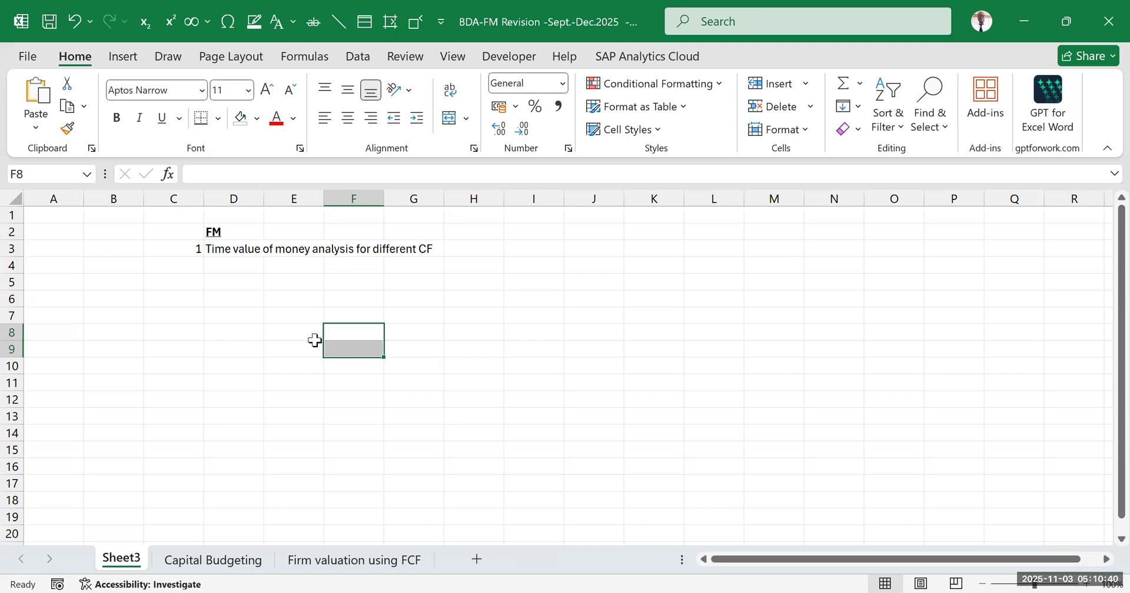
click(297, 347)
Add topic number 2 in C4 with the text "Loan amortisation" in D4
click(224, 250)
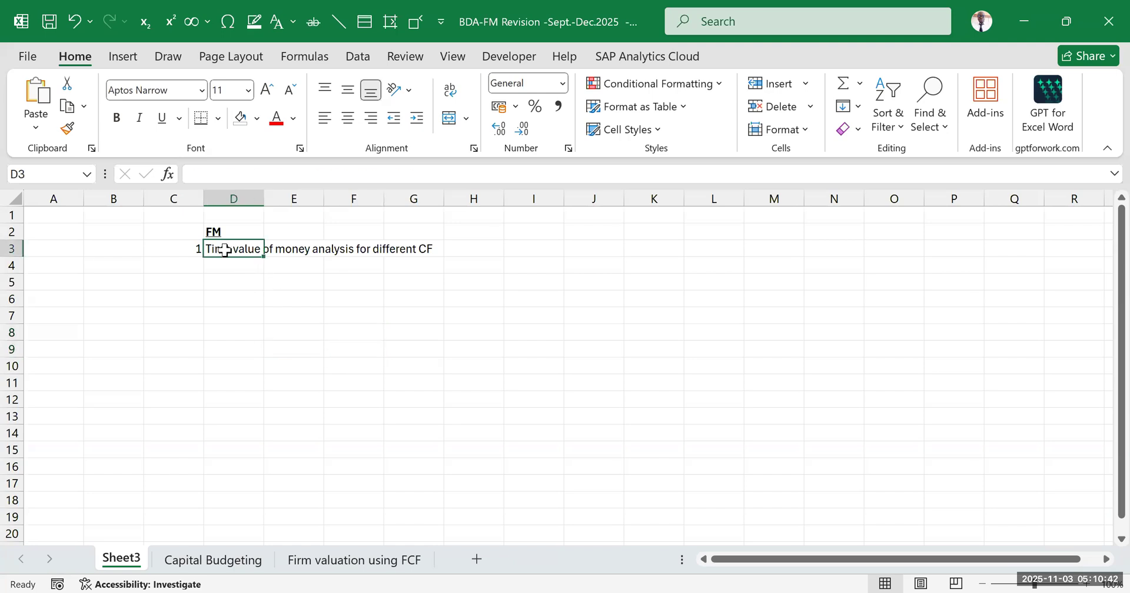
click(193, 266)
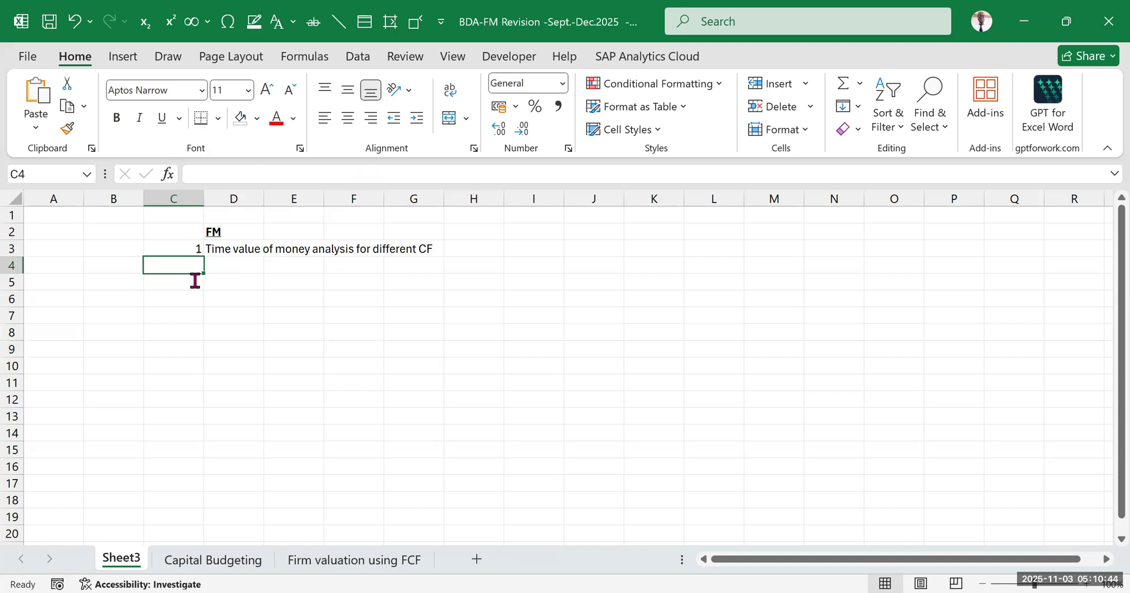
text(2)
key(Return)
click(223, 267)
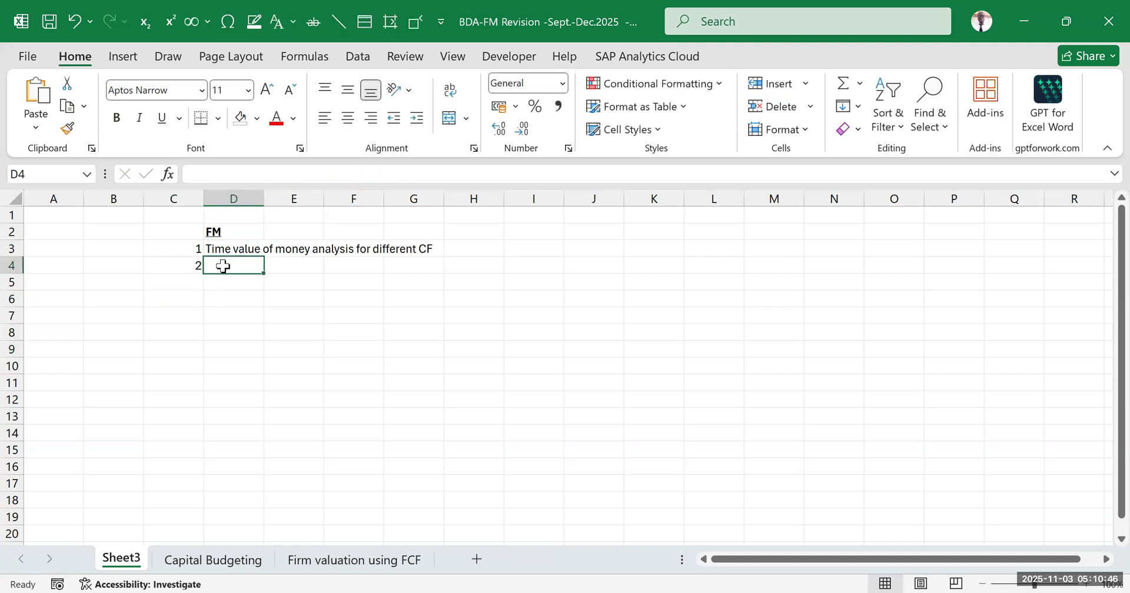
text(Loa)
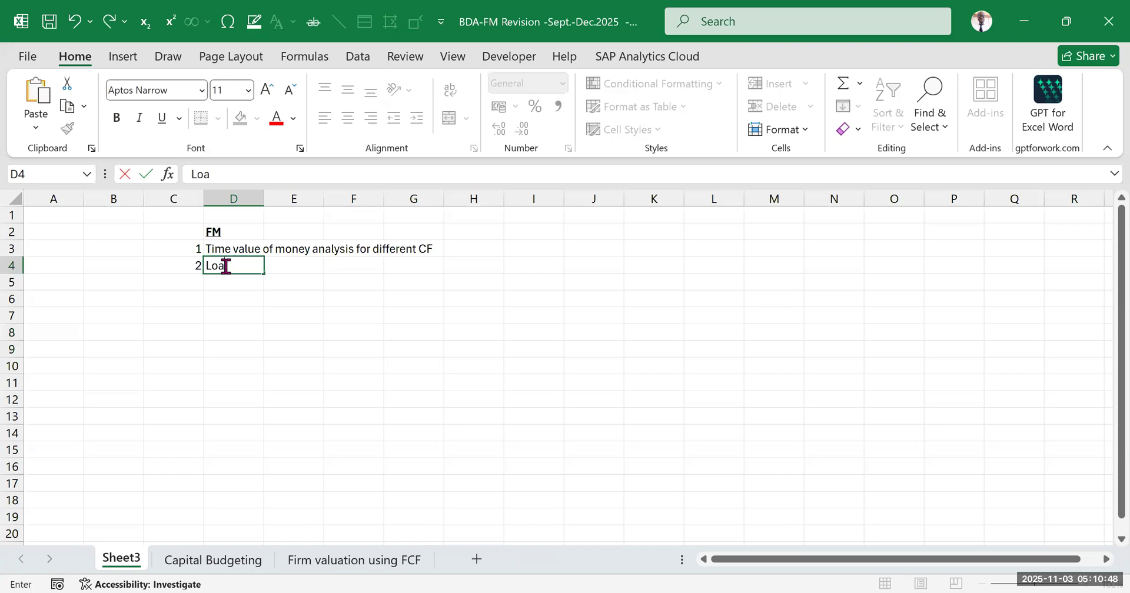
text(n amortisation)
click(474, 332)
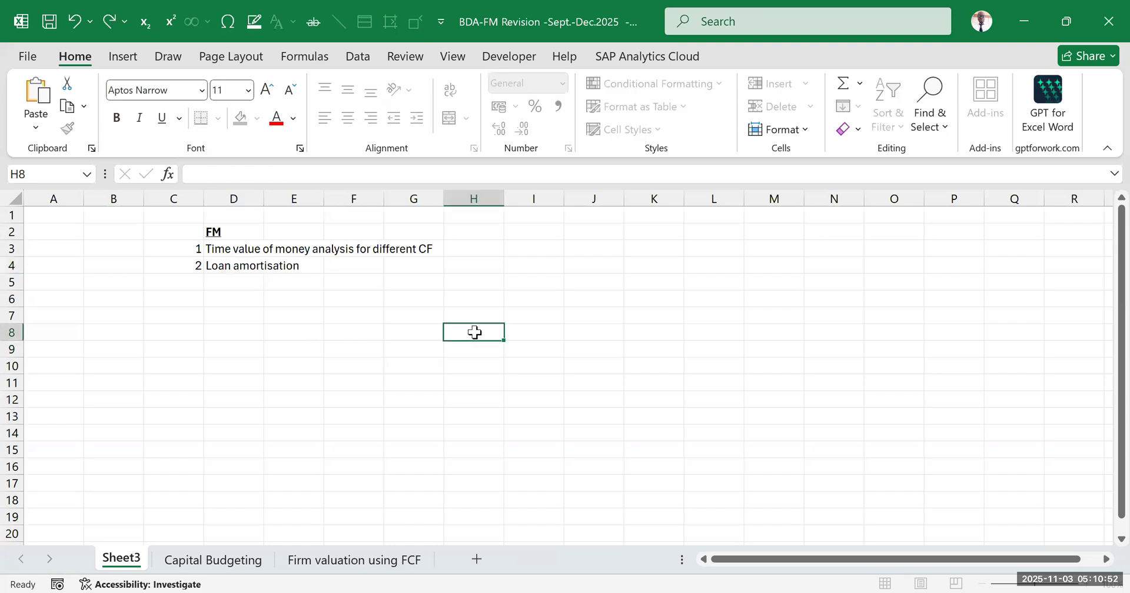
Enter the number 3 in C5 for the next topic in the list
click(227, 271)
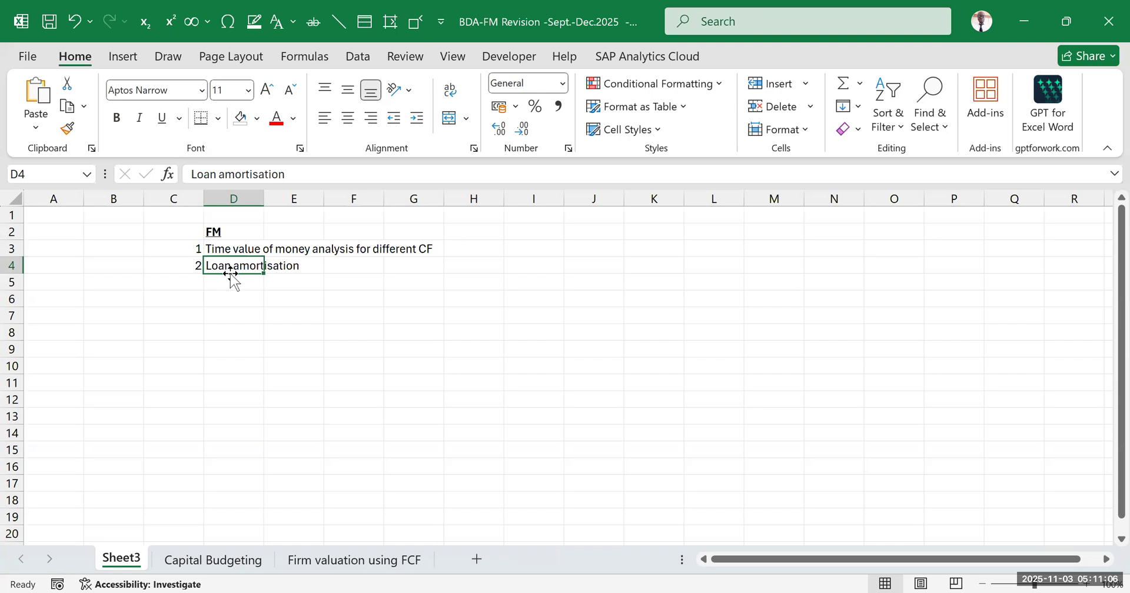
click(177, 282)
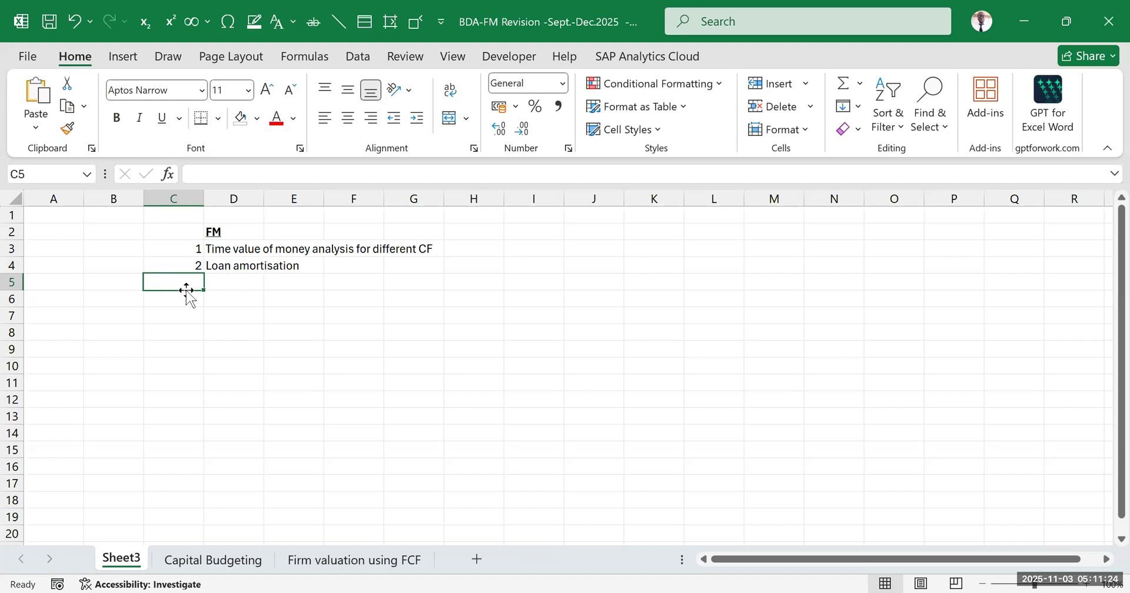
click(187, 294)
click(185, 284)
text(3)
click(211, 311)
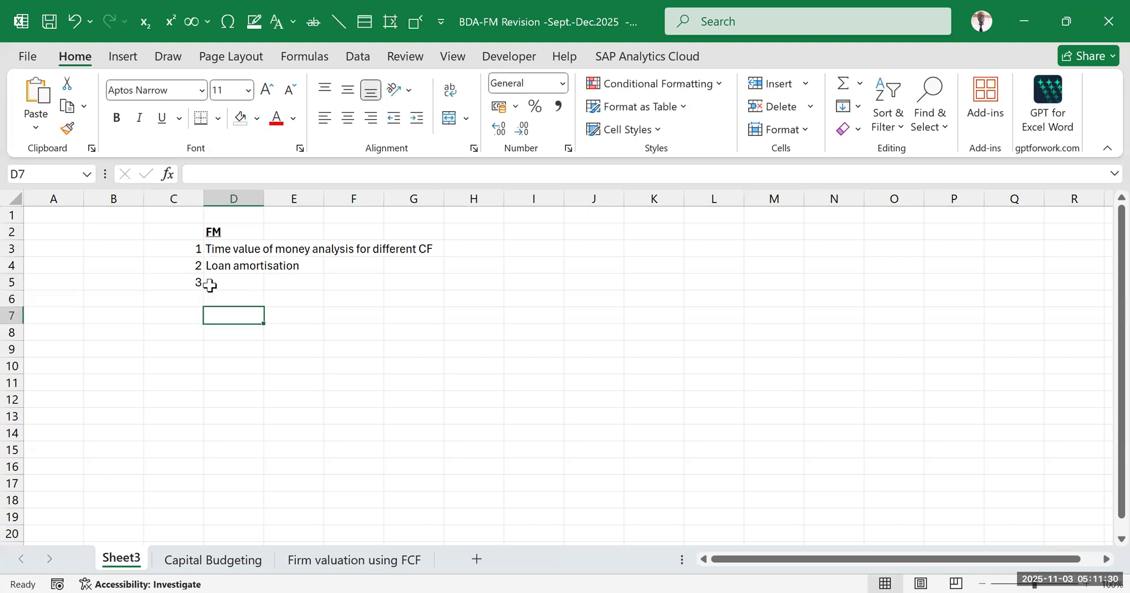
Enter the third topic, on project evaluation, in D5 beside its number
click(214, 281)
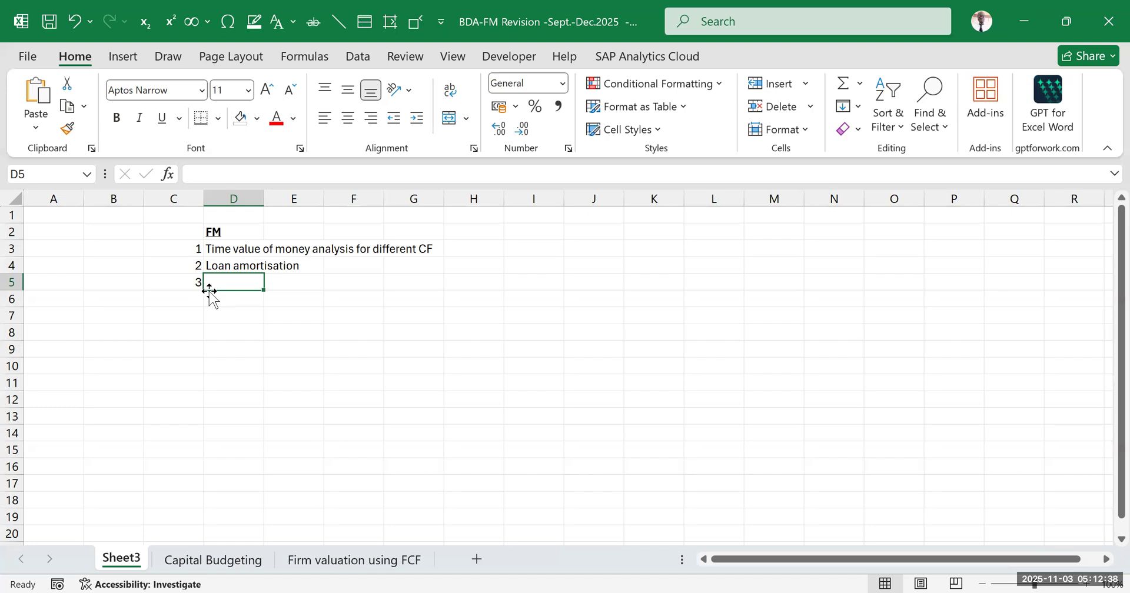
click(267, 334)
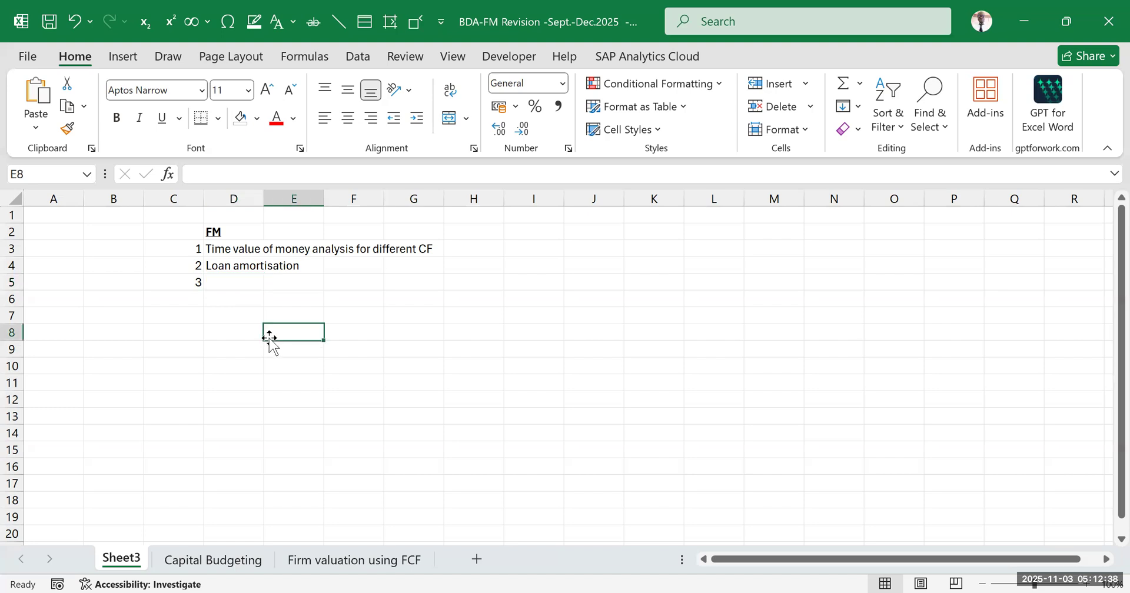
click(240, 280)
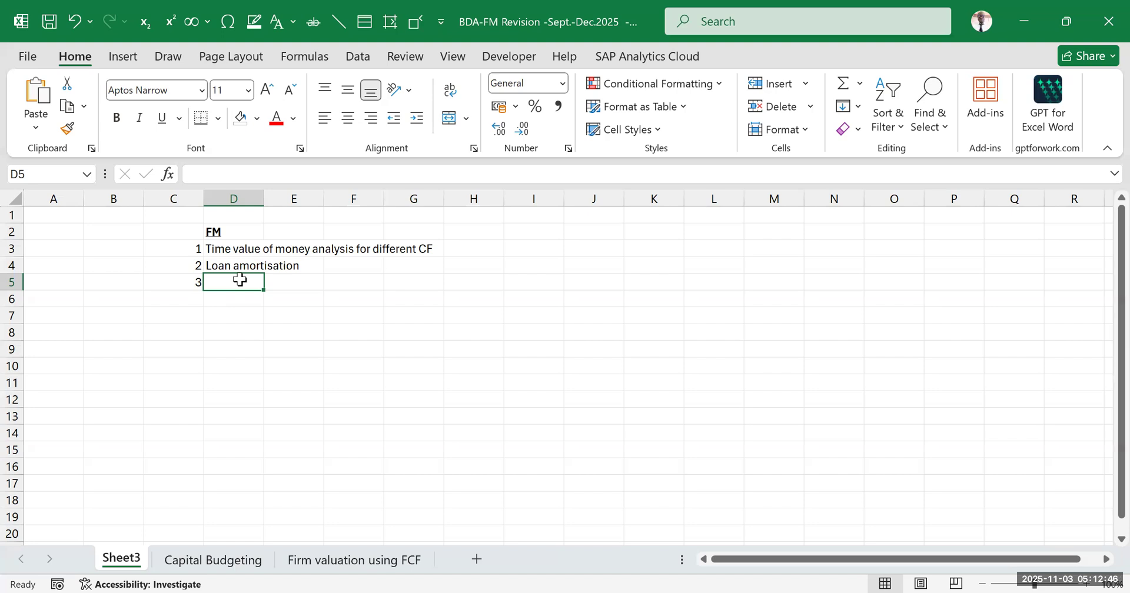
text(Project evaluaion)
key(BackSpace)
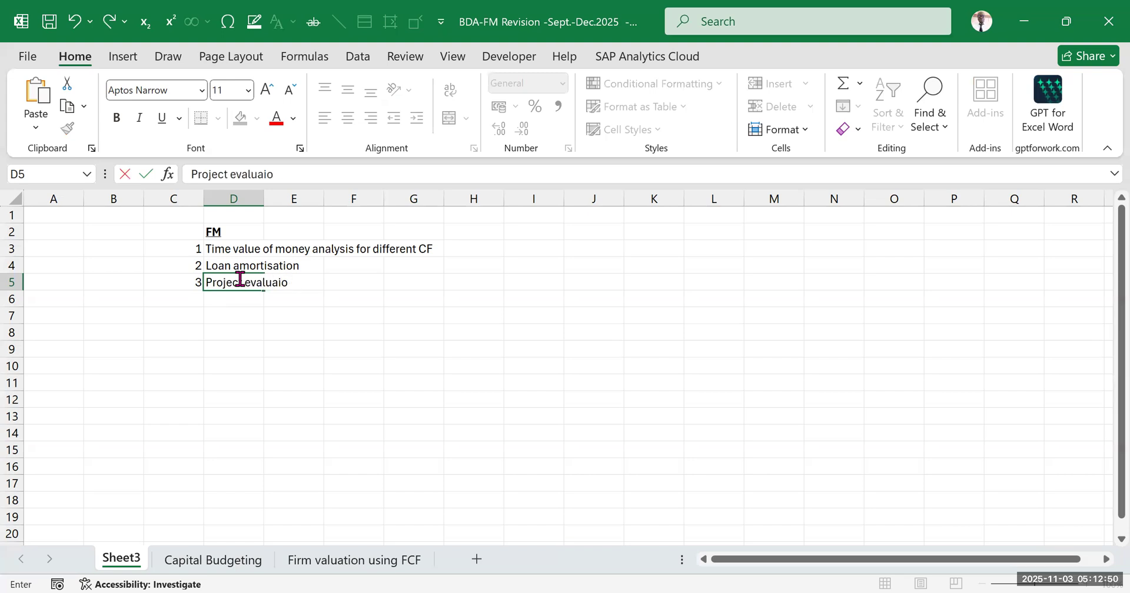
key(BackSpace)
key(BackSpace)
text(tioin)
click(388, 335)
Correct the spelling of the topic in D5 to "Project evaluation"
click(215, 284)
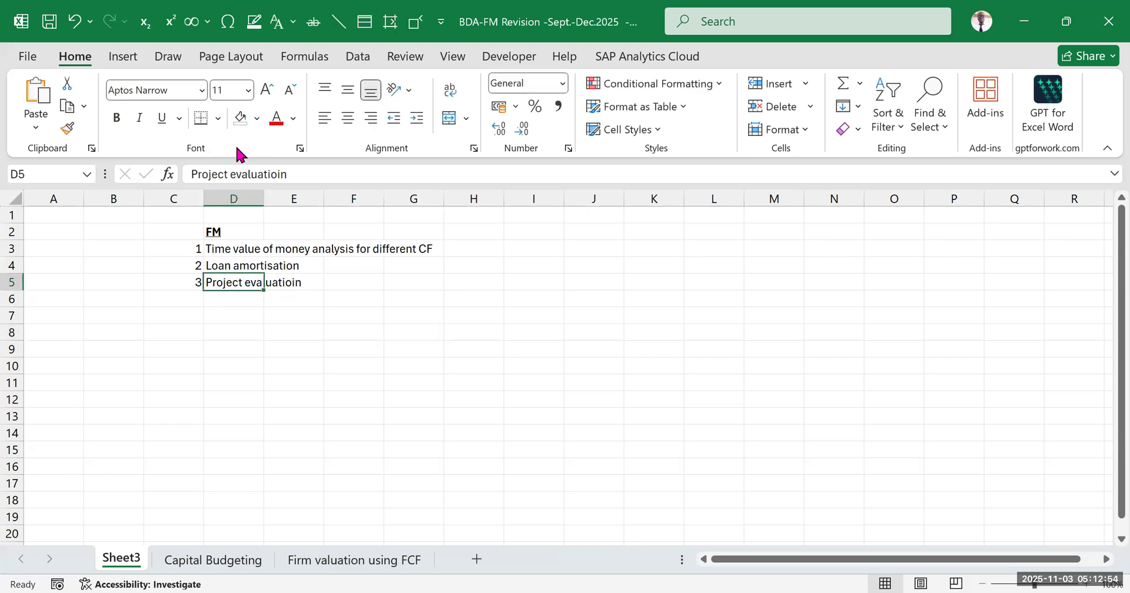
click(277, 174)
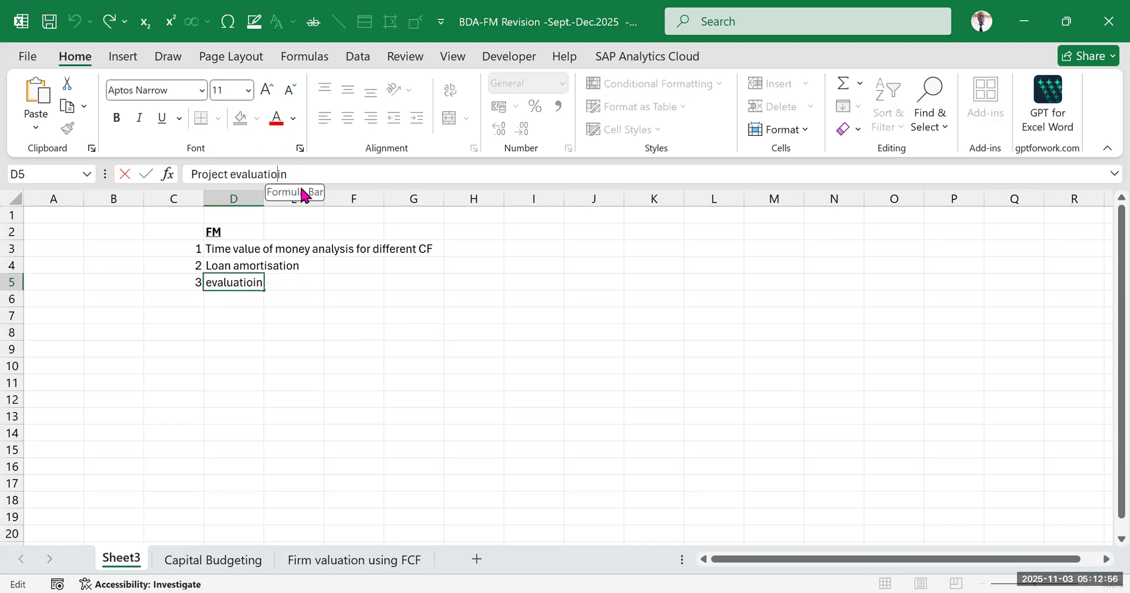
key(BackSpace)
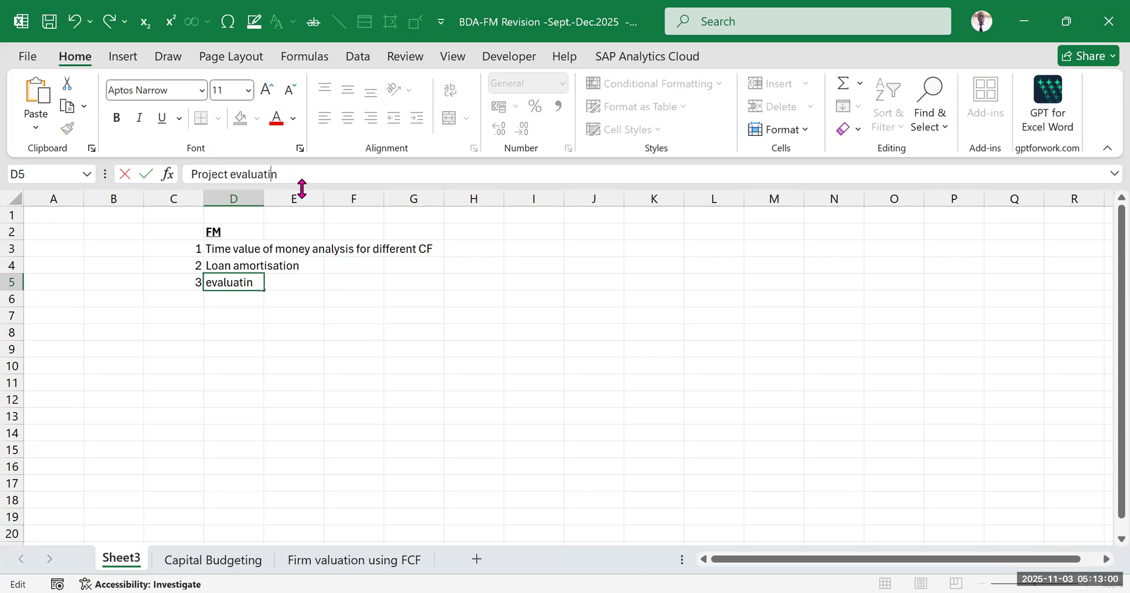
text(0)
click(612, 314)
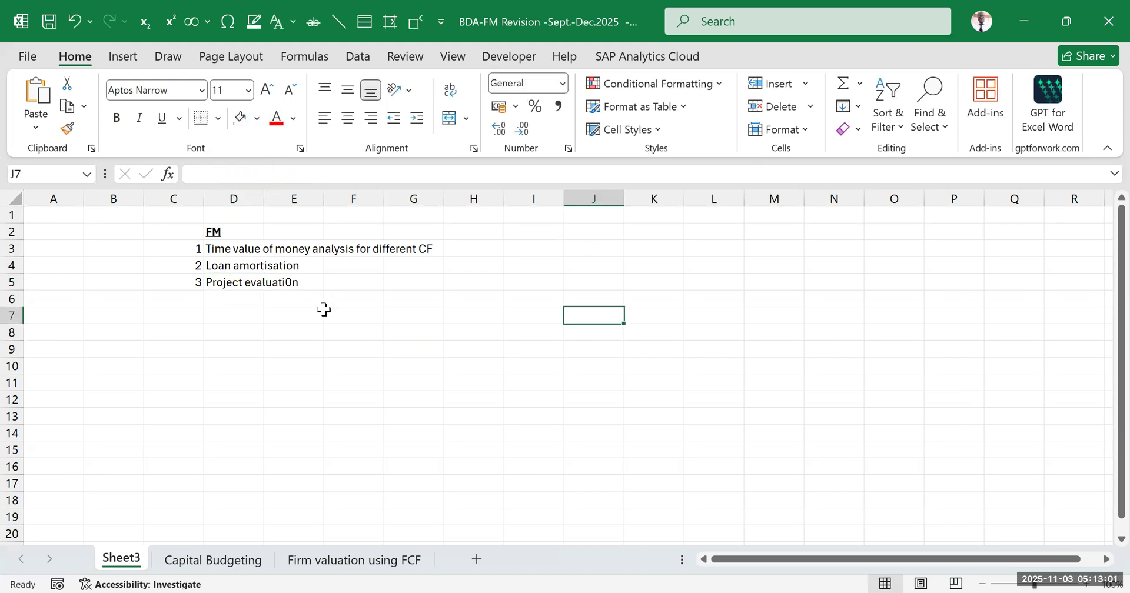
click(230, 282)
click(277, 174)
key(BackSpace)
text(o)
click(476, 389)
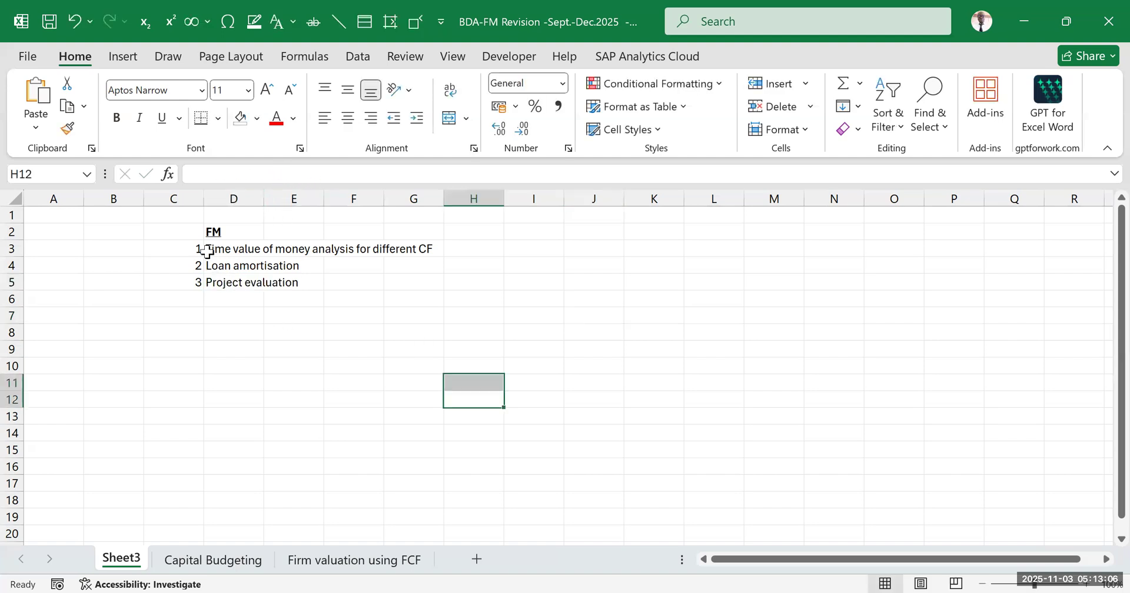
drag(199, 248, 342, 276)
drag(403, 269, 405, 287)
click(385, 348)
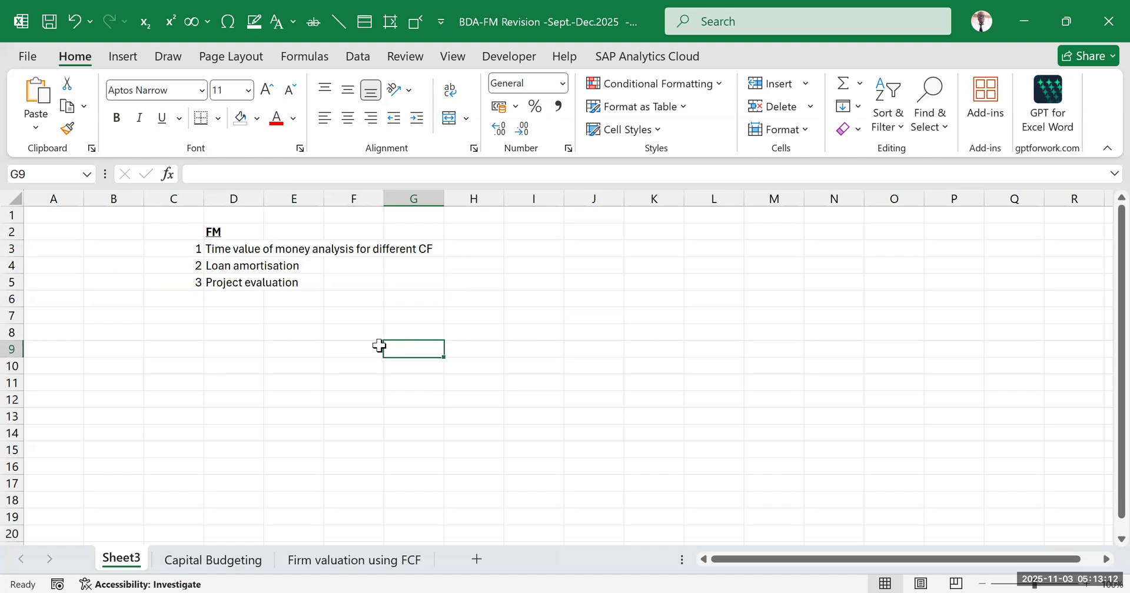
click(515, 380)
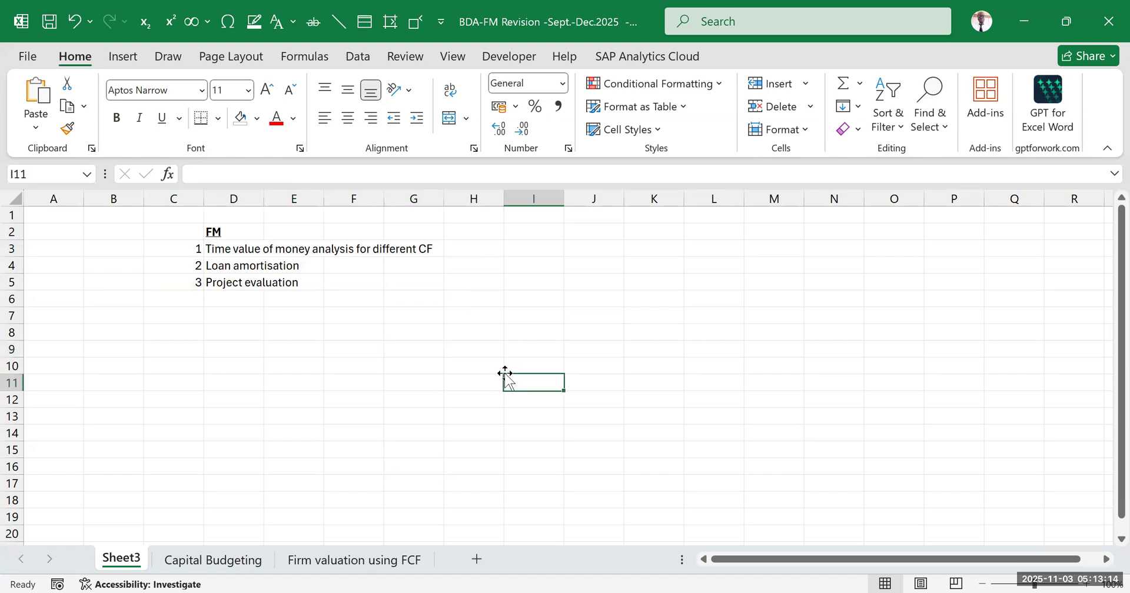
click(355, 383)
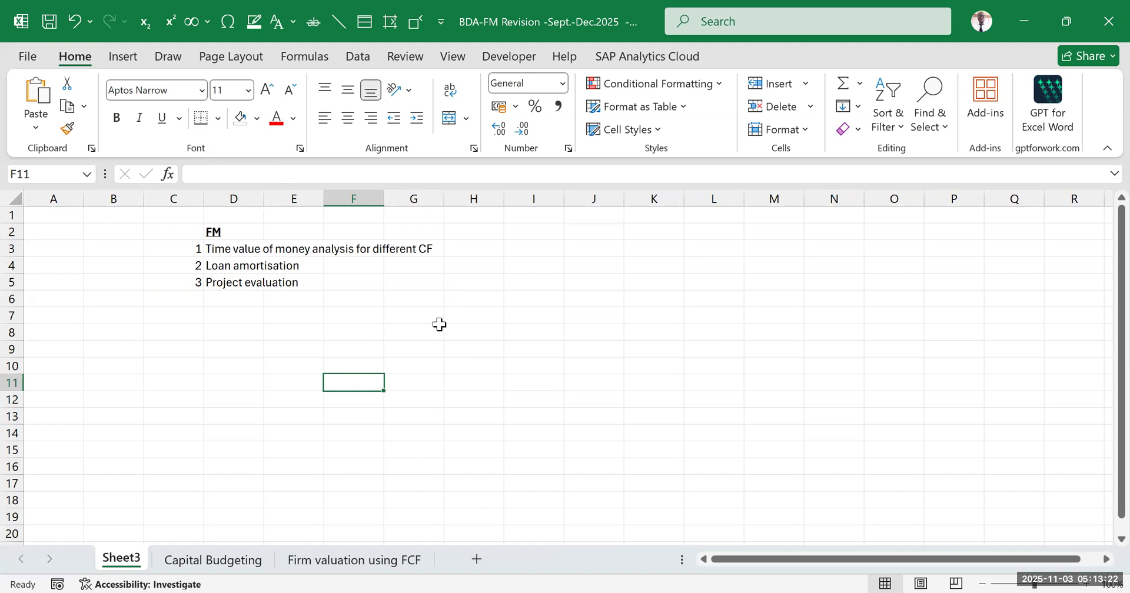
click(428, 331)
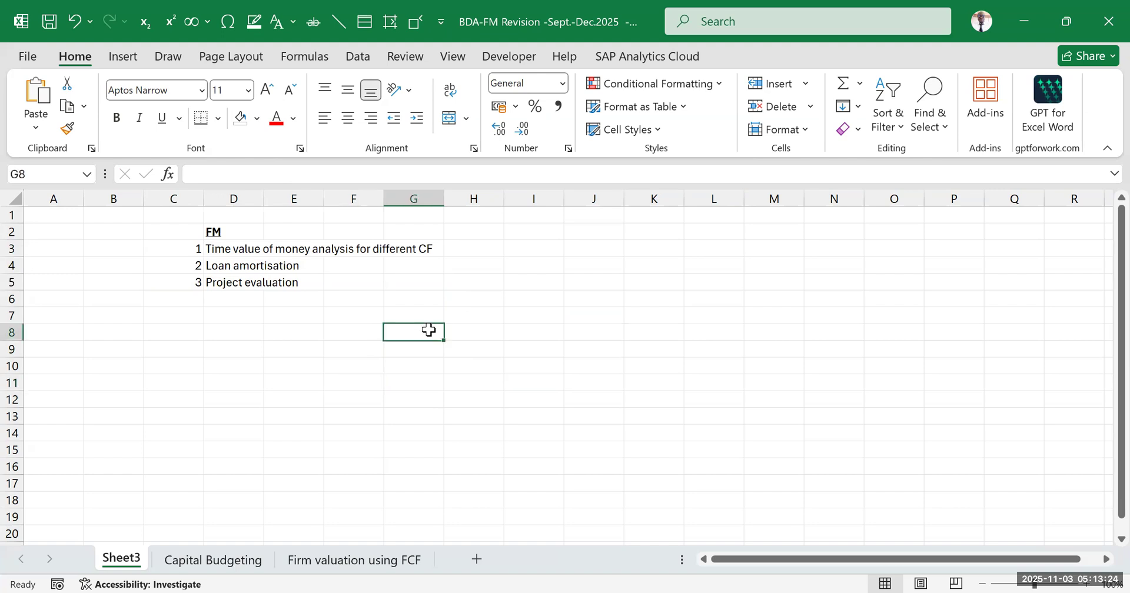
click(327, 369)
Enter the heading "Discounting Techniques" in E8 and make it bold and underlined
click(310, 333)
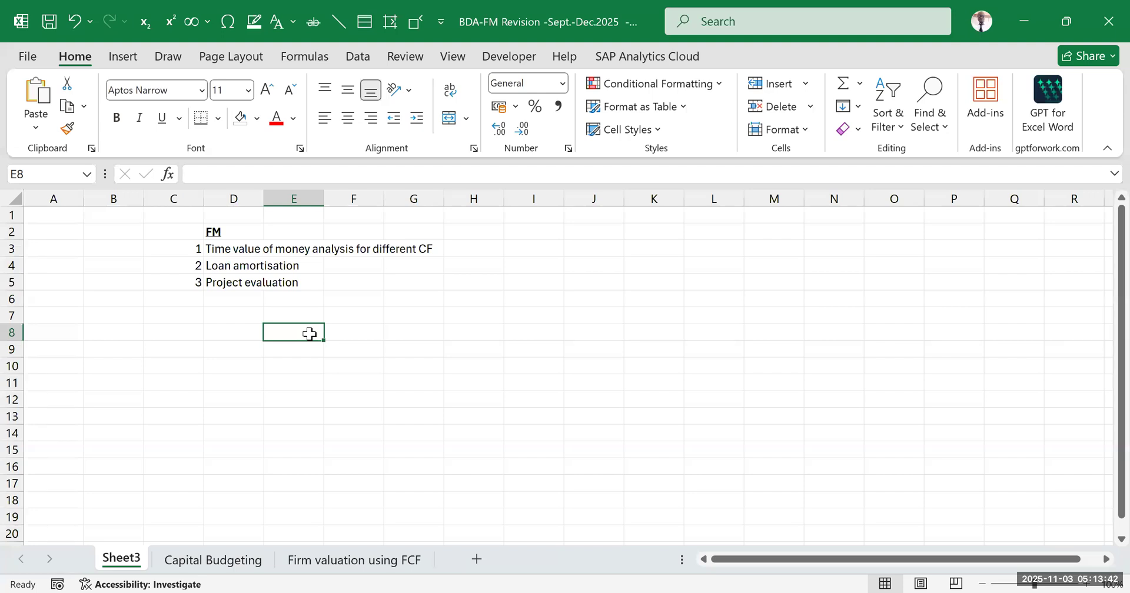
text(D)
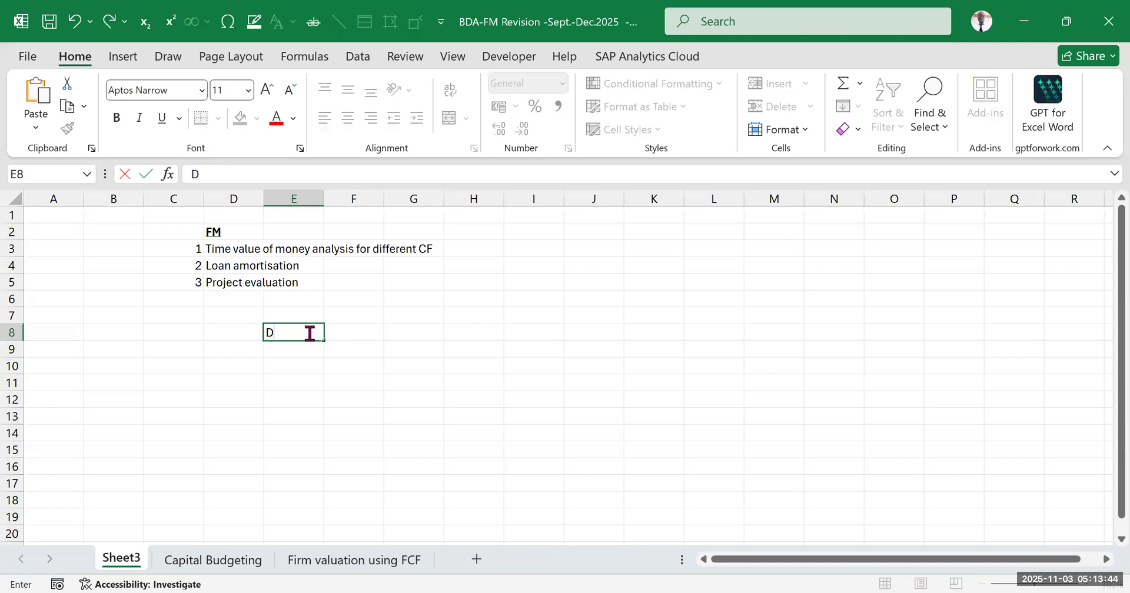
text(iscounting)
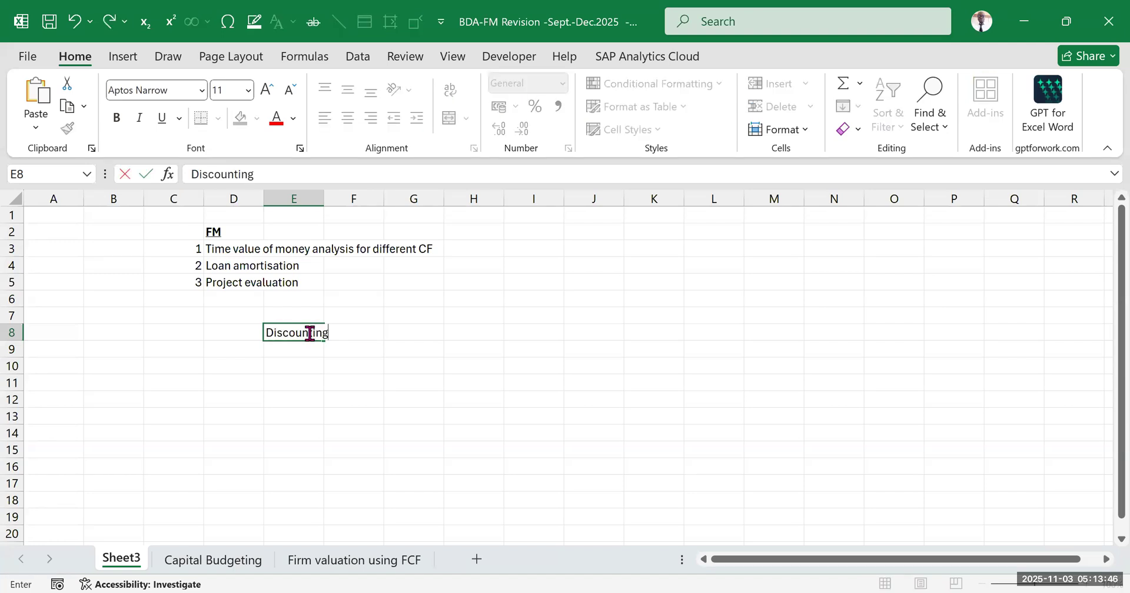
text( Techniques)
click(433, 465)
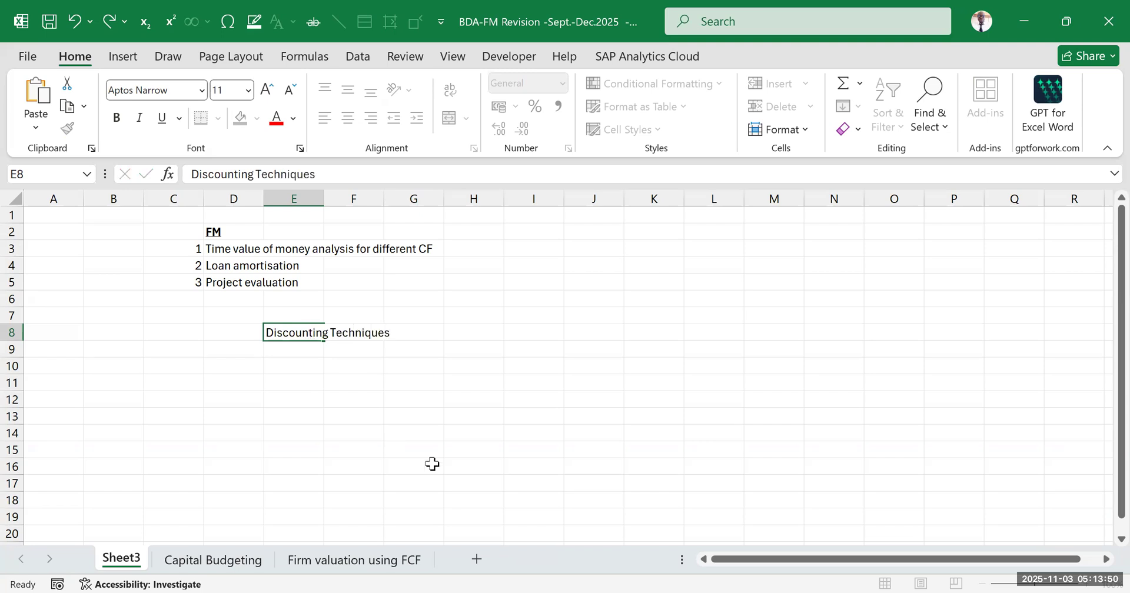
click(307, 336)
key(ctrl+b)
key(ctrl+u)
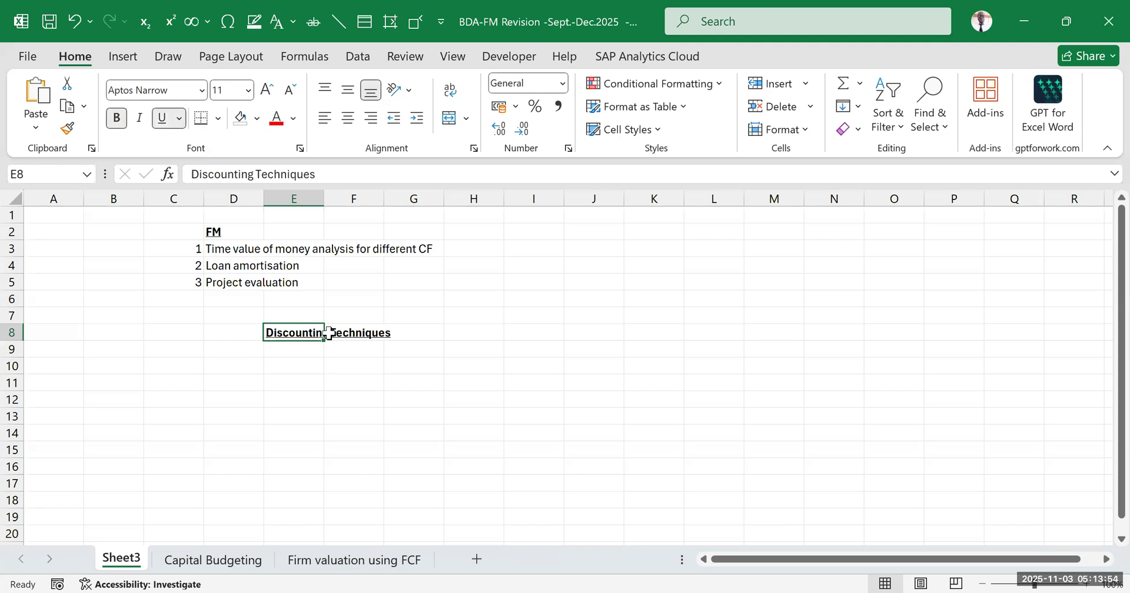
click(386, 426)
Extend the heading in E8 to read "Discounting Techniques-determining PVs of future CF"
click(276, 349)
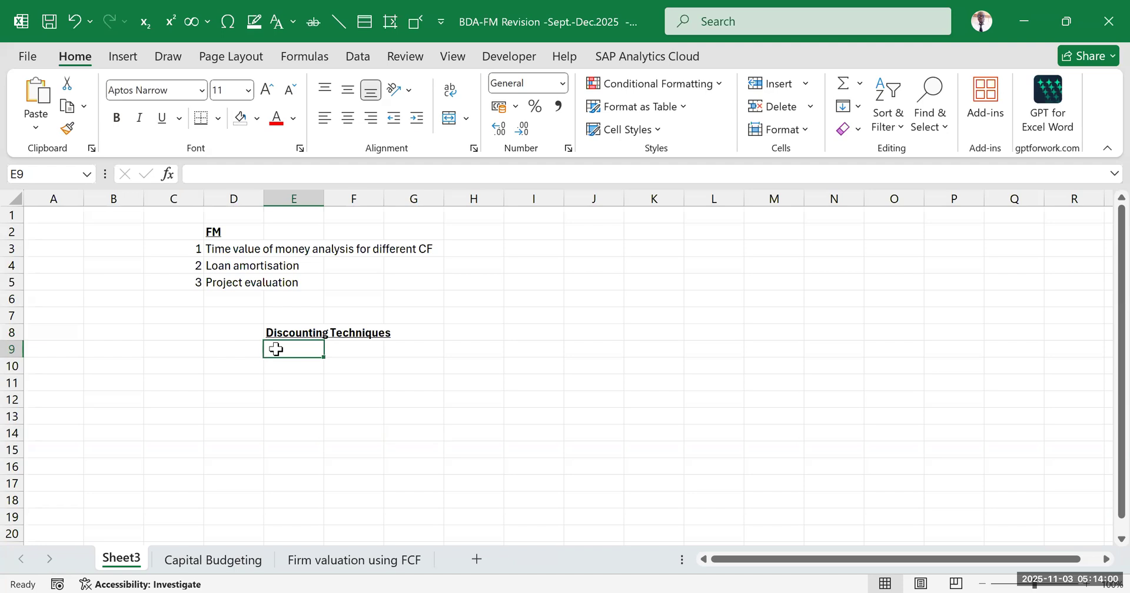
click(410, 333)
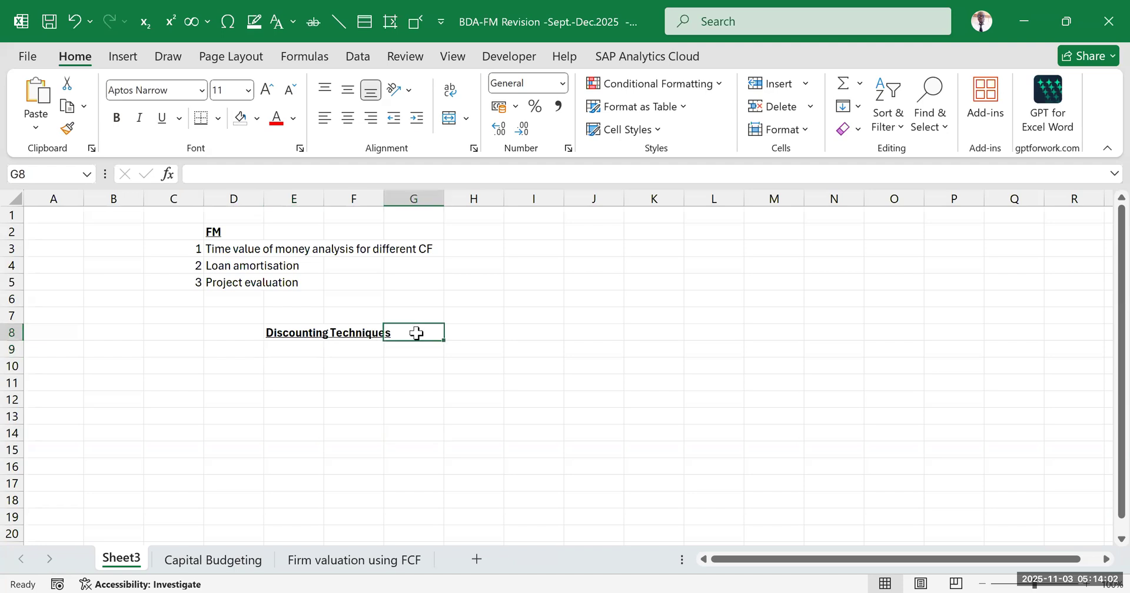
key(Left)
key(Left)
click(333, 180)
text(-dete)
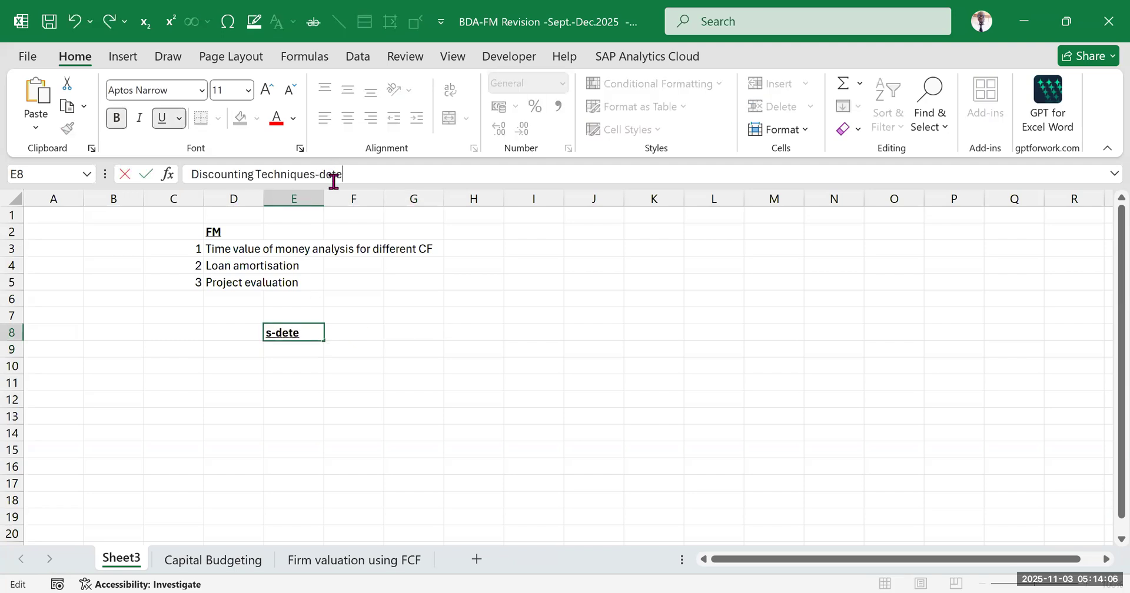
text(rmining PV)
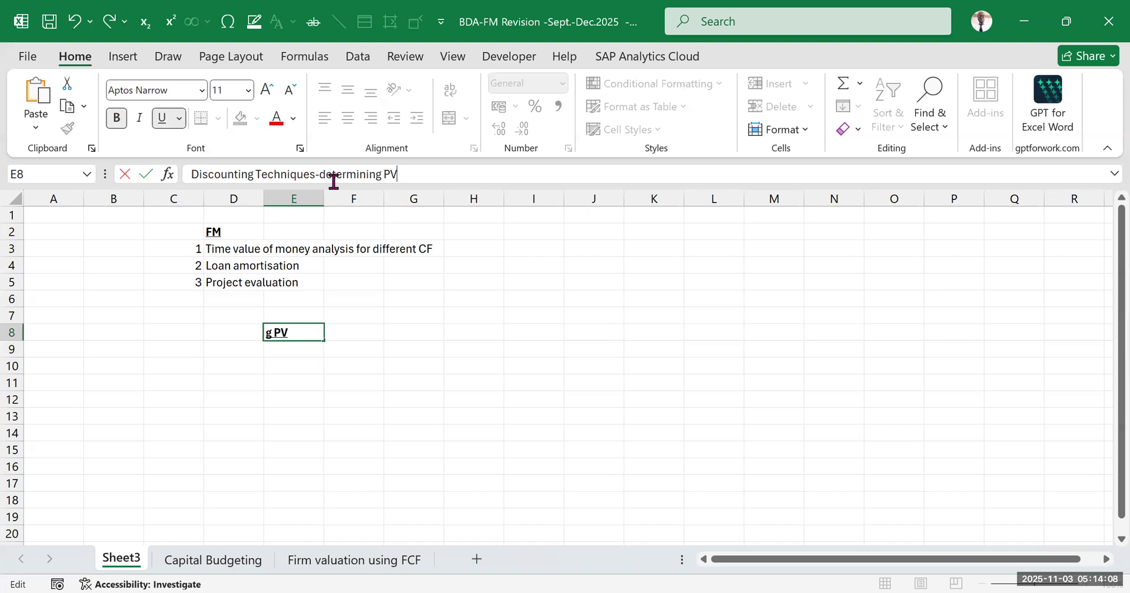
text(s of future )
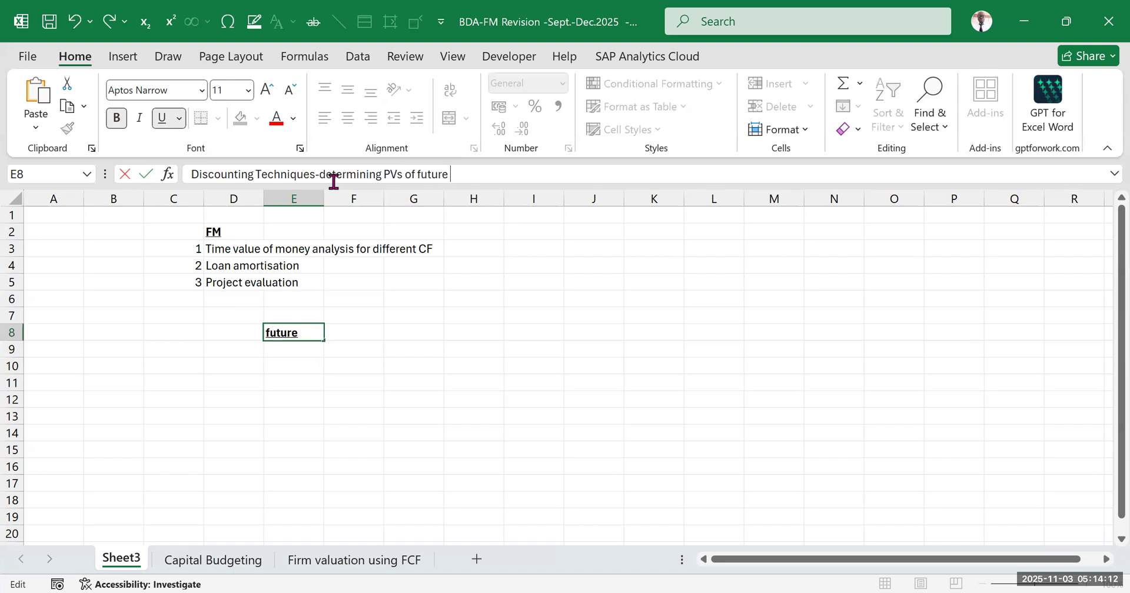
text(CF)
click(525, 363)
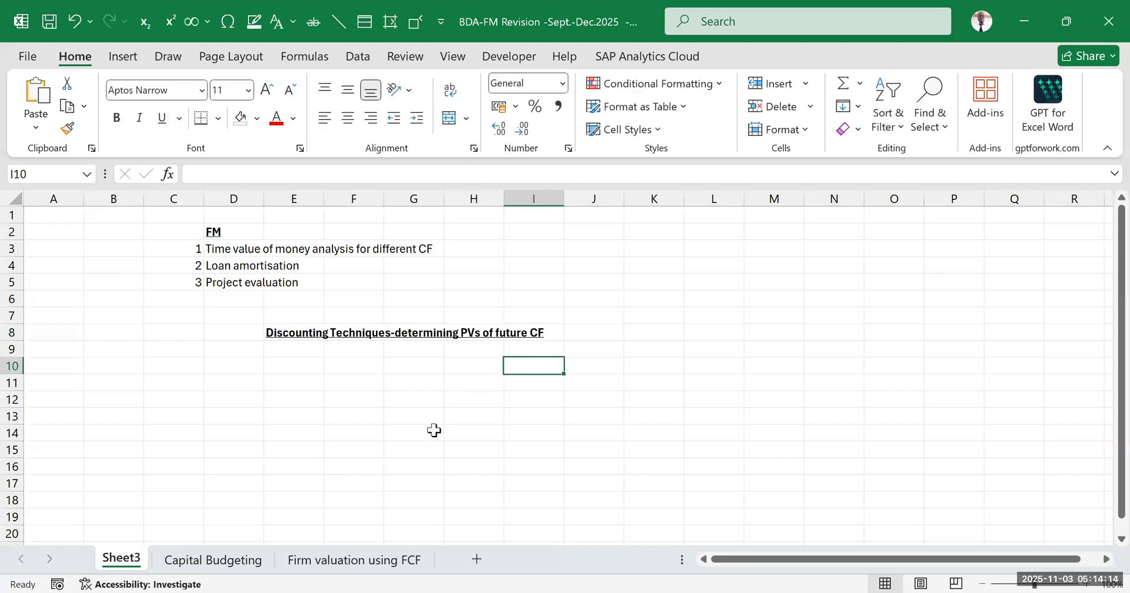
Enter the label "Irregular CF" in E9 under the discounting techniques heading
click(434, 431)
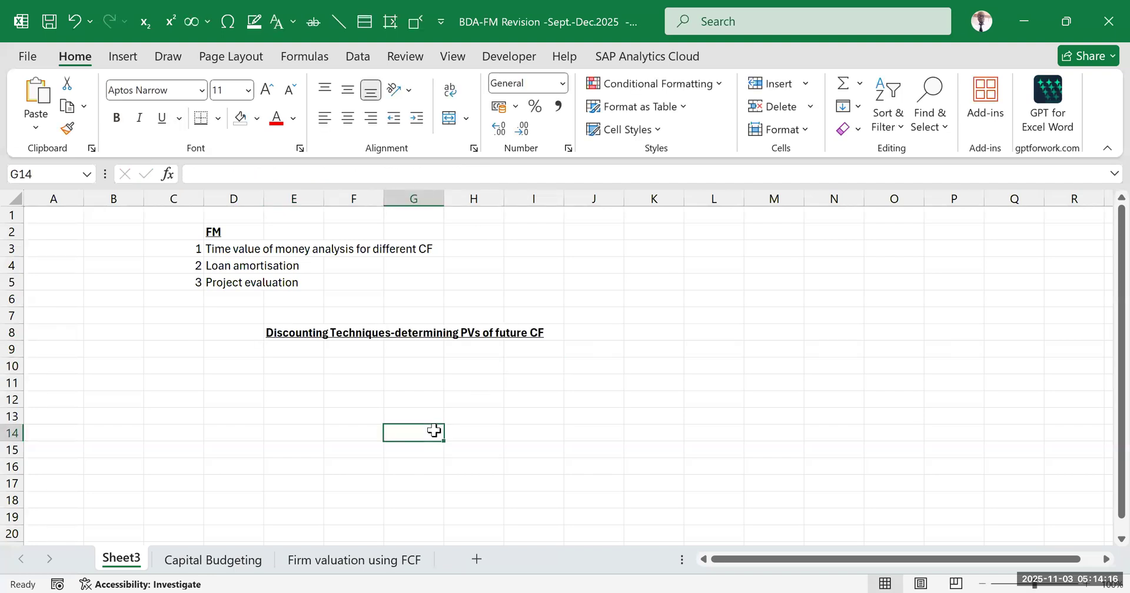
click(295, 349)
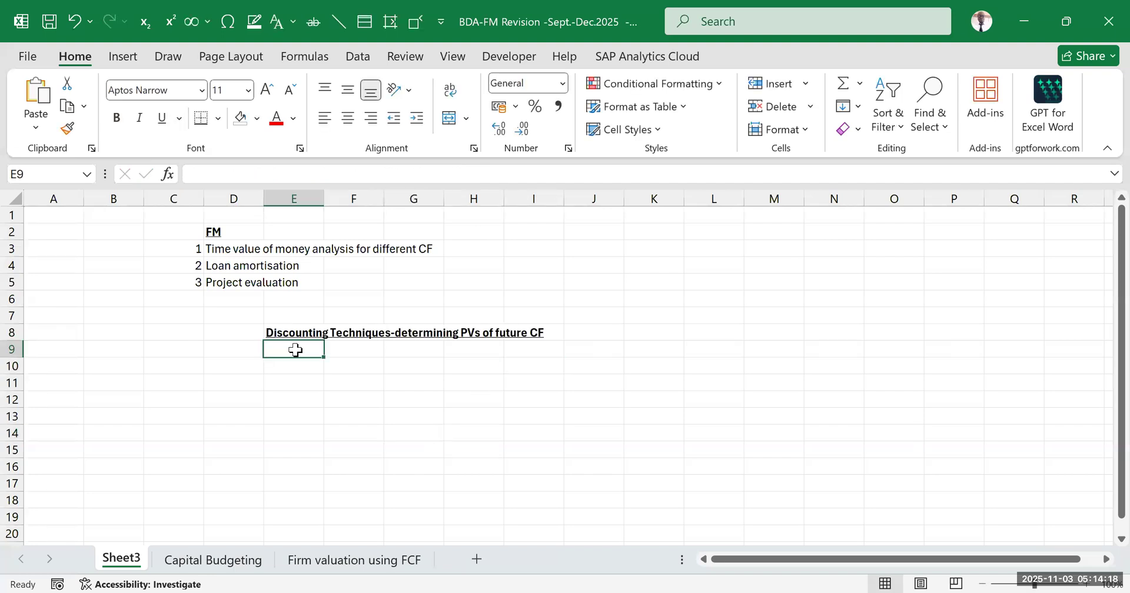
text(I)
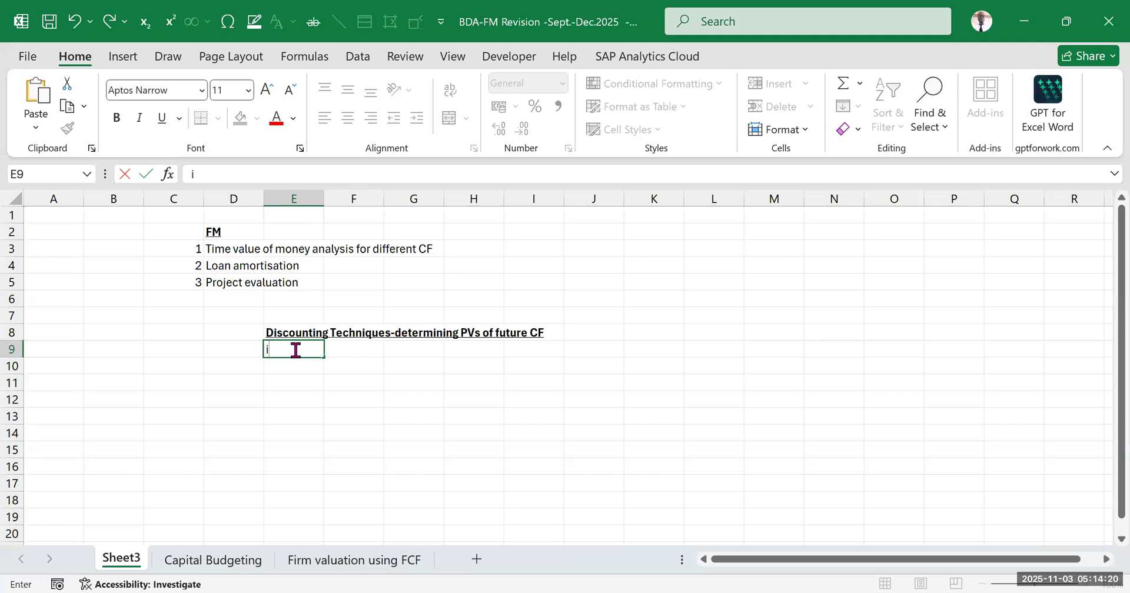
text(rregular CF)
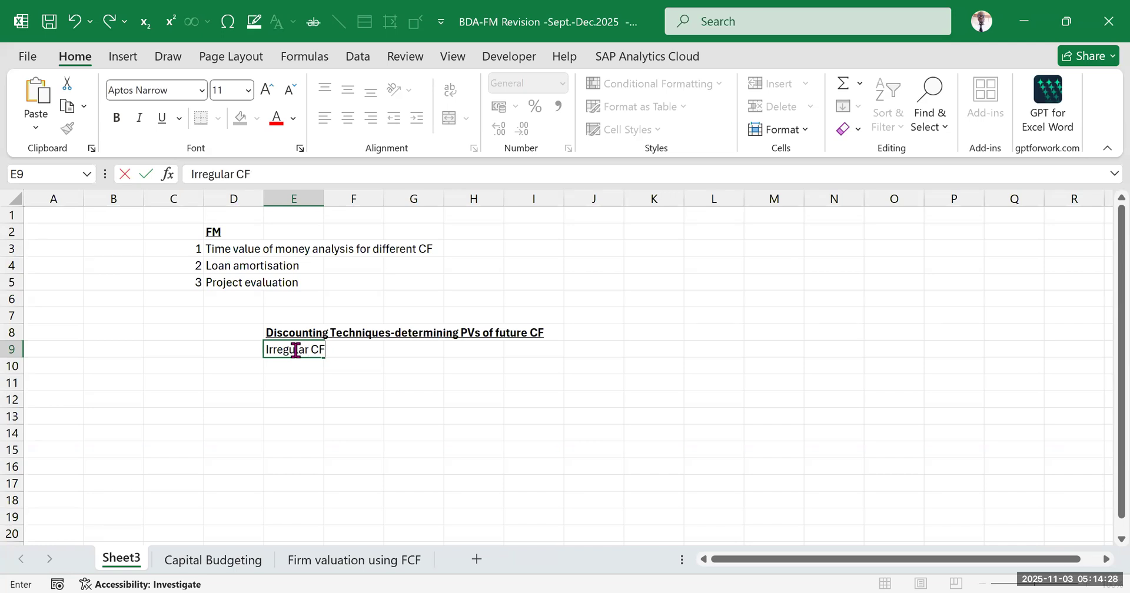
key(Return)
Enter the label "Regular CF" in E10 below the irregular cash flow label
text(Regula)
text(t)
text(r)
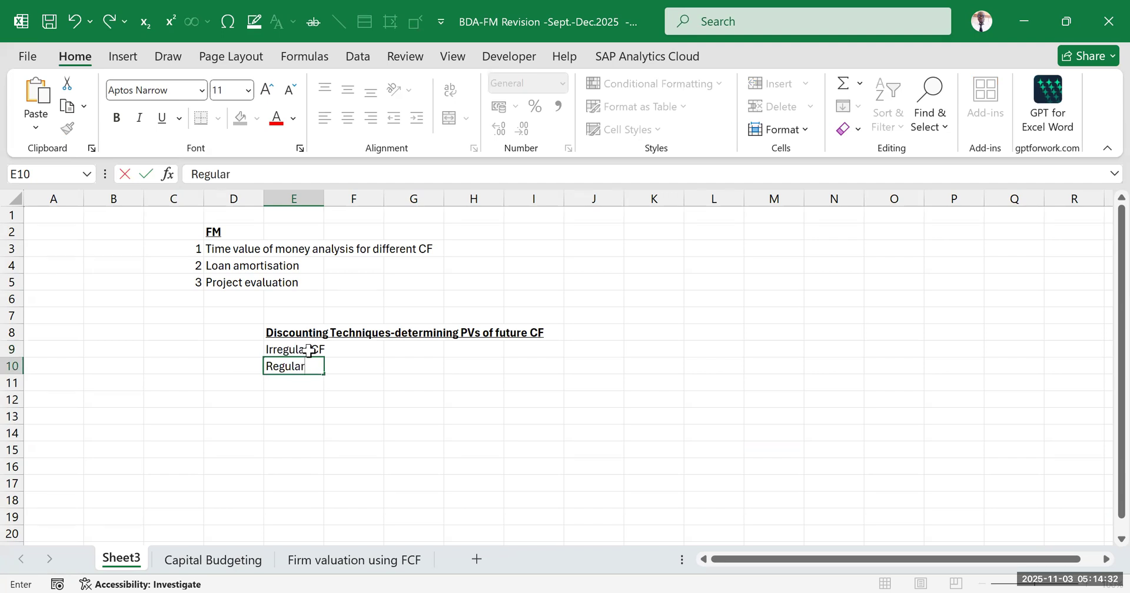
text(-)
key(BackSpace)
text(CF)
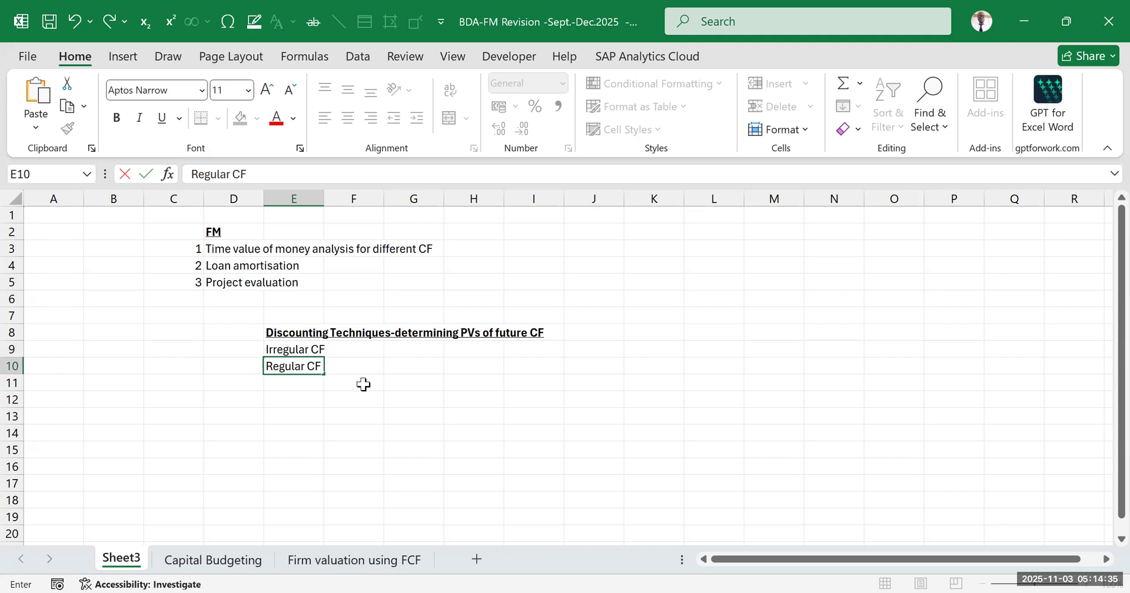
click(420, 422)
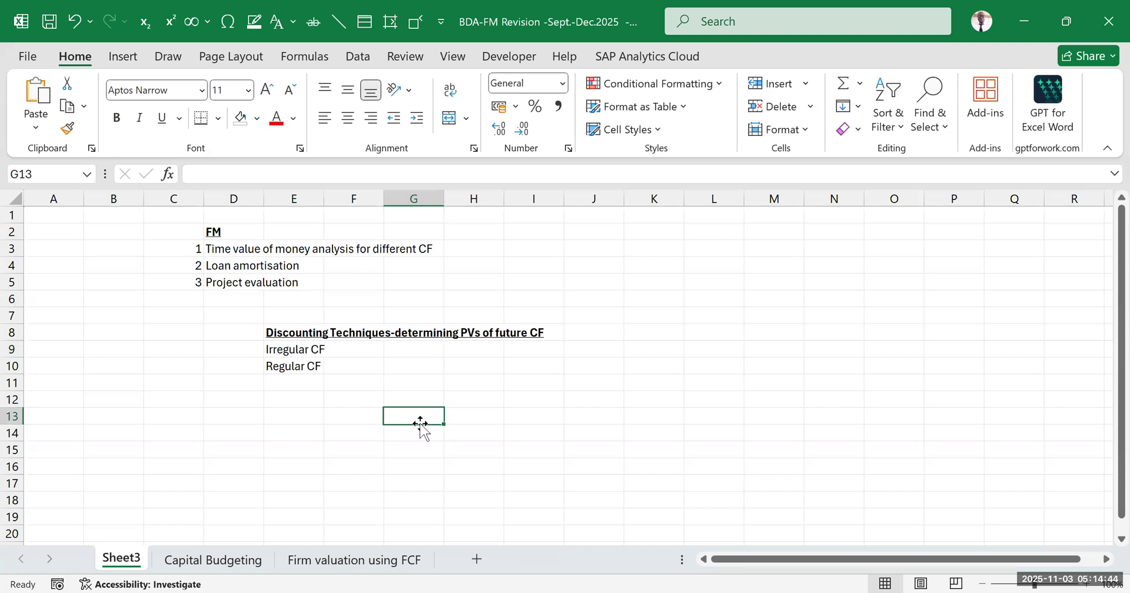
Describe the two cash flow types by entering "Non uniform" in F9 and "uniform" in F10
click(366, 353)
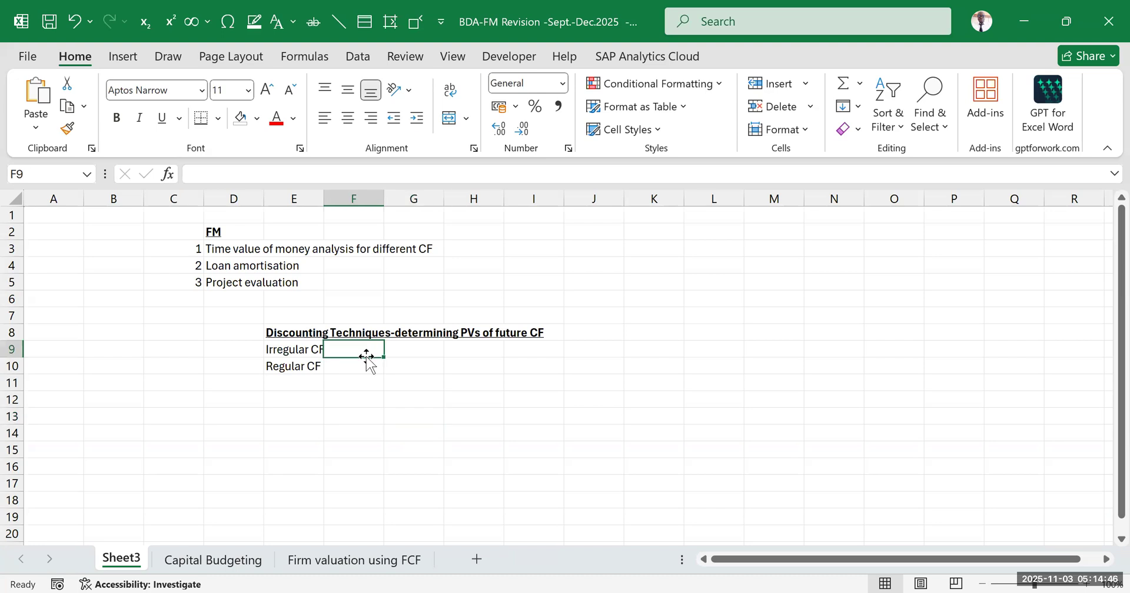
text(Non uniform)
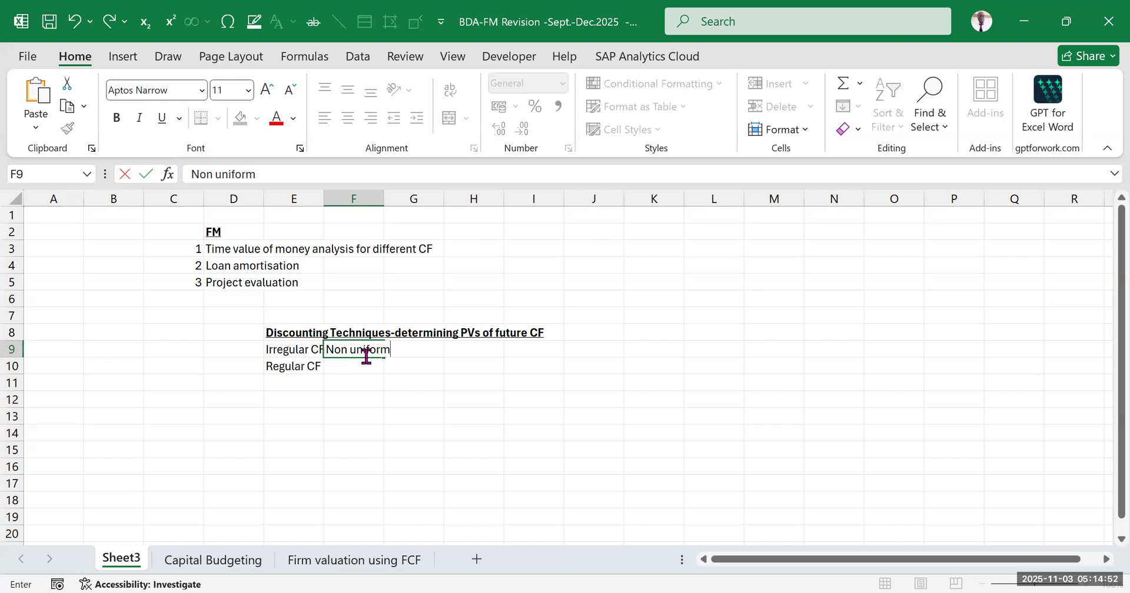
key(Return)
text(uniform)
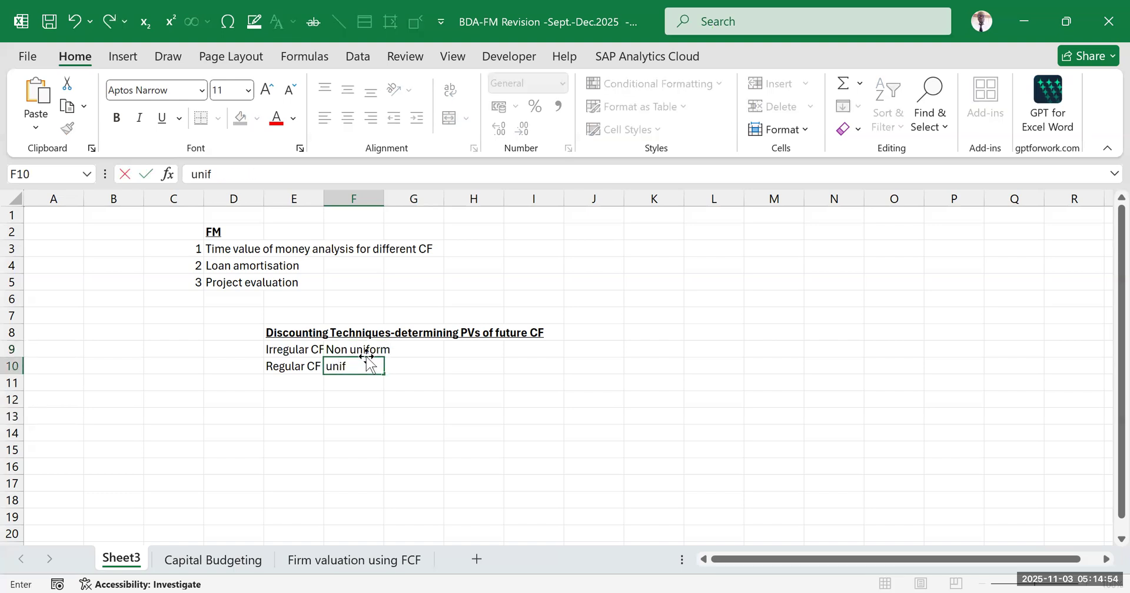
click(615, 466)
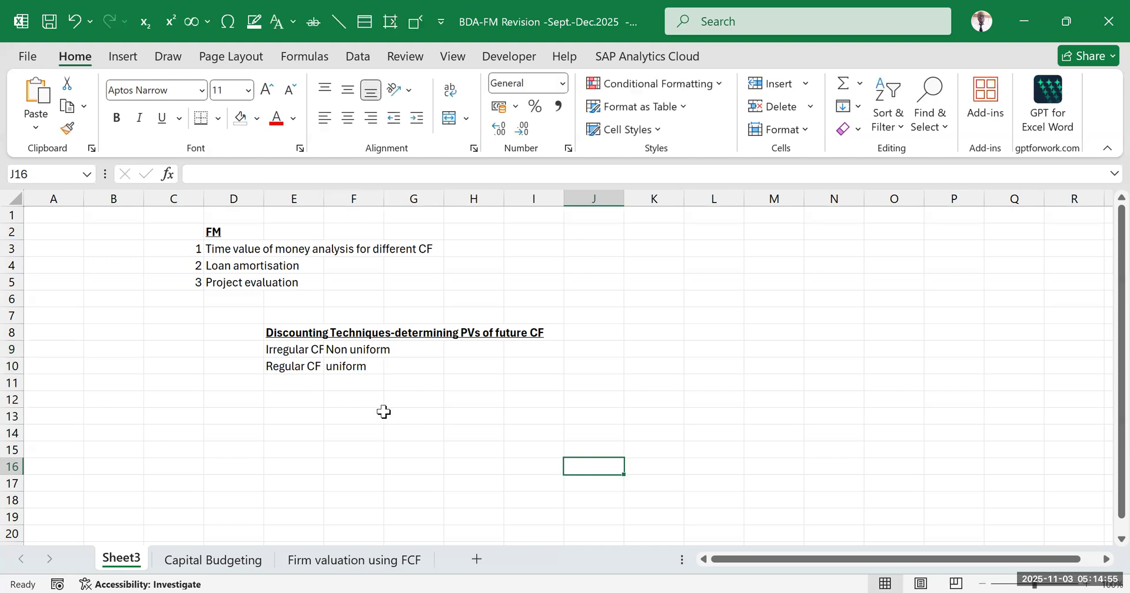
Enter "Annuities" in G10 beside the uniform cash flow description
click(359, 367)
click(416, 370)
text(Annuities)
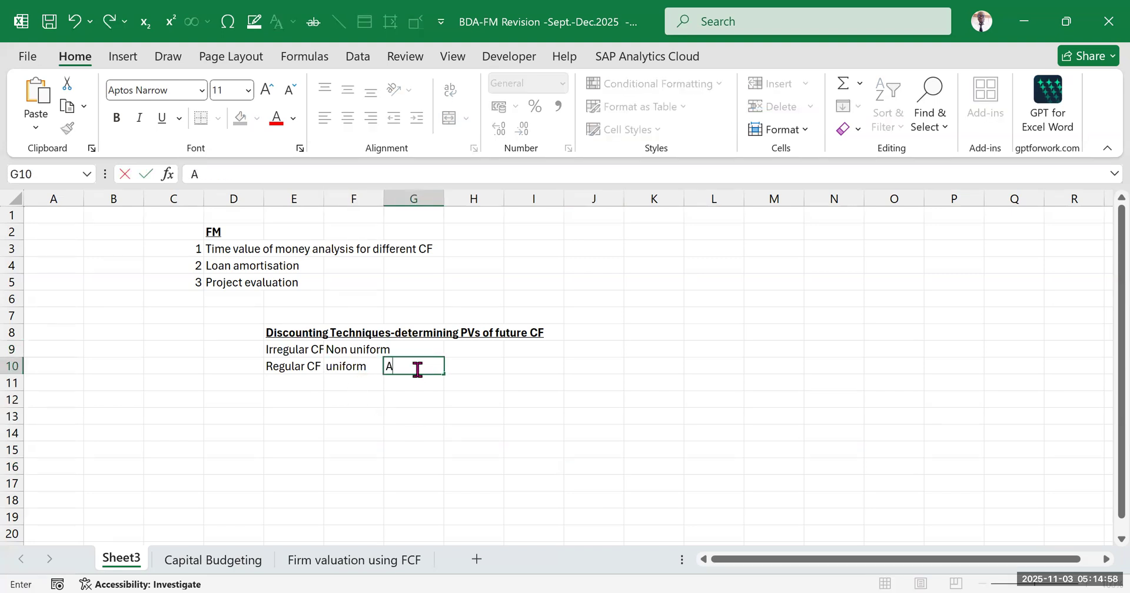
click(619, 417)
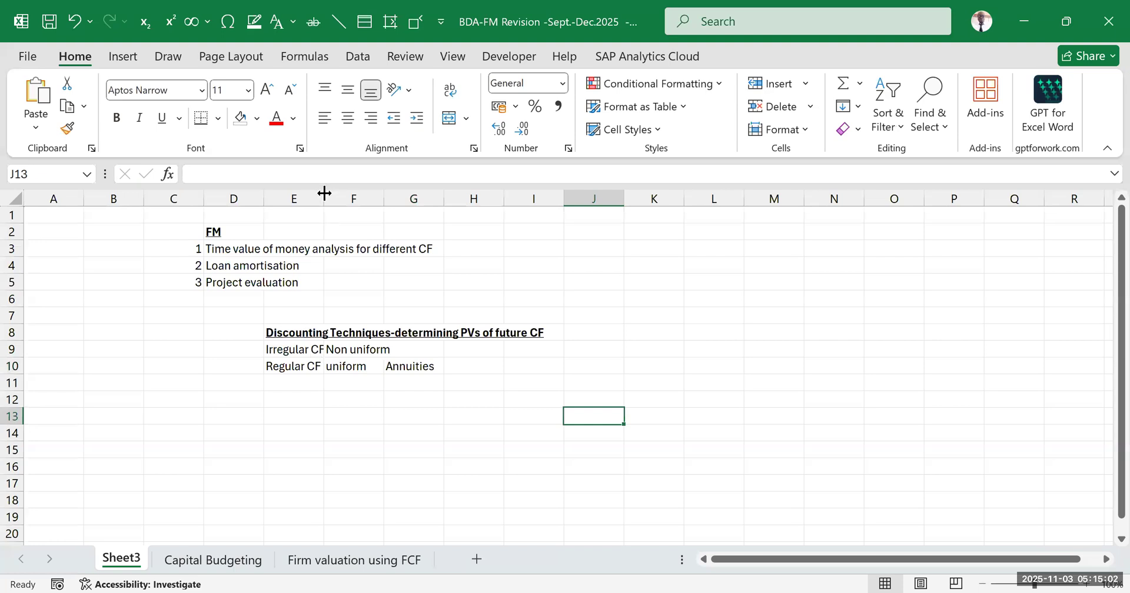
Widen column E to fit its cash flow labels and make E9:E10 bold
drag(324, 193, 346, 193)
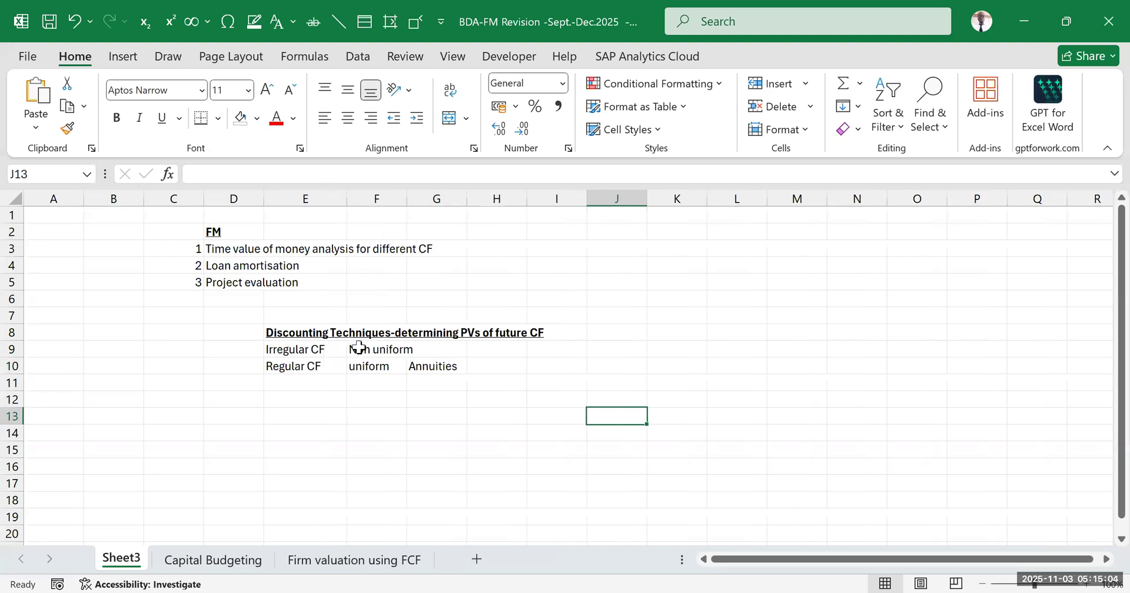
drag(310, 350, 310, 367)
click(116, 118)
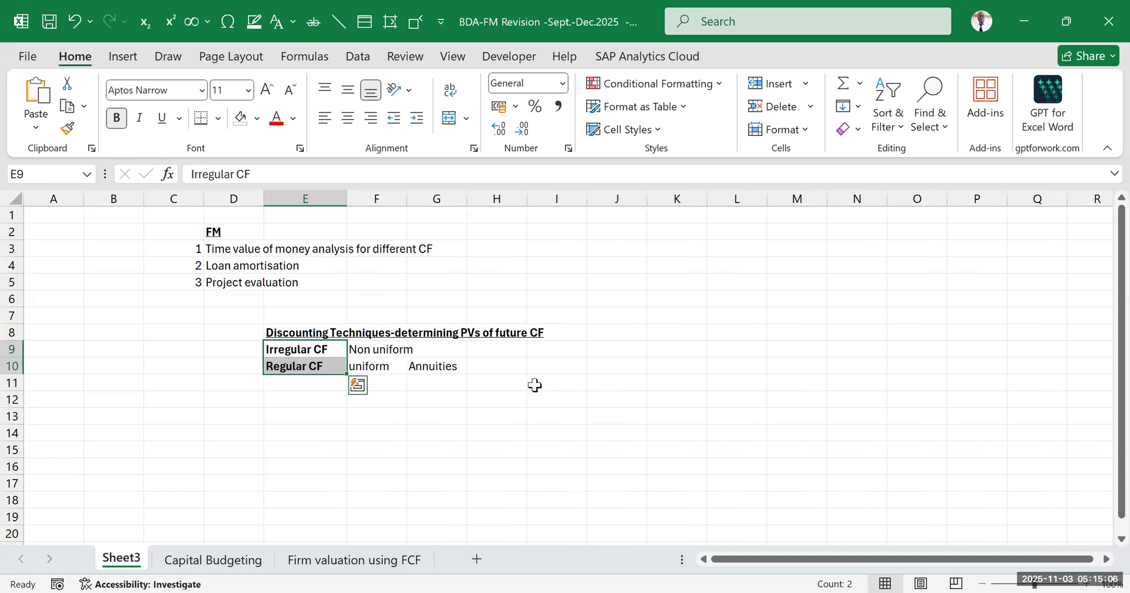
click(534, 383)
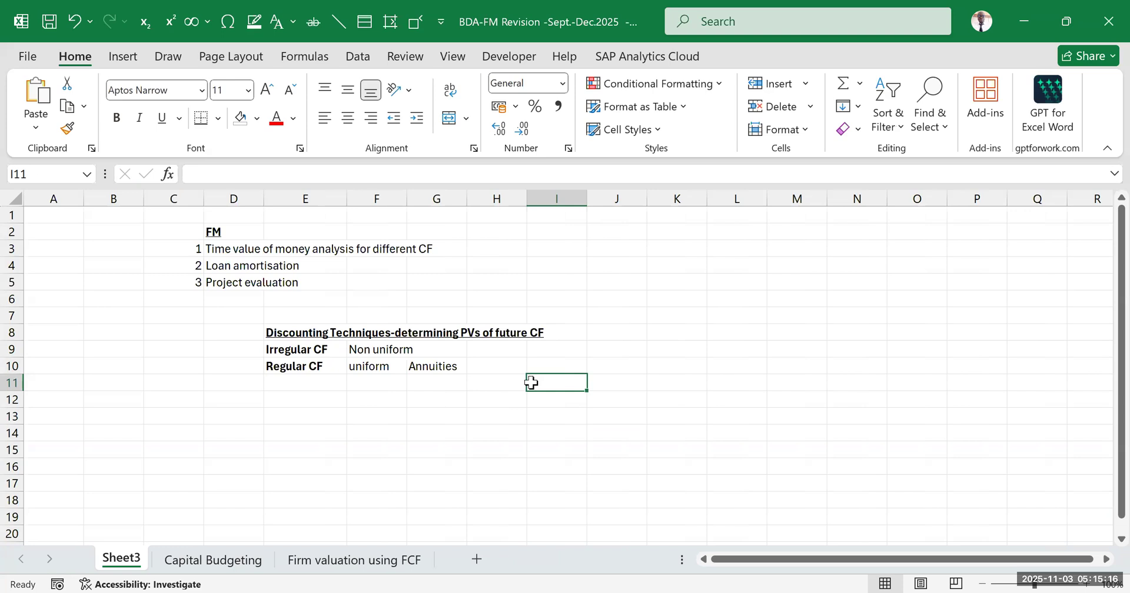
Enter the discount factor names "PVIF" in H9 for irregular CF and "PVIFA" in H10 for regular CF
click(315, 351)
click(486, 346)
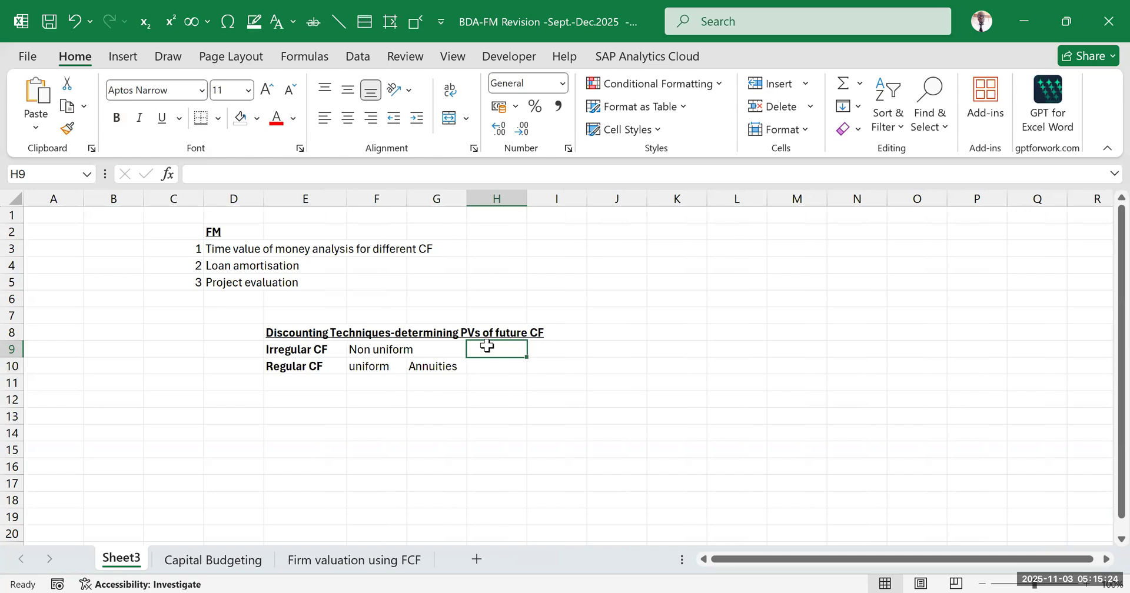
text(PVIF)
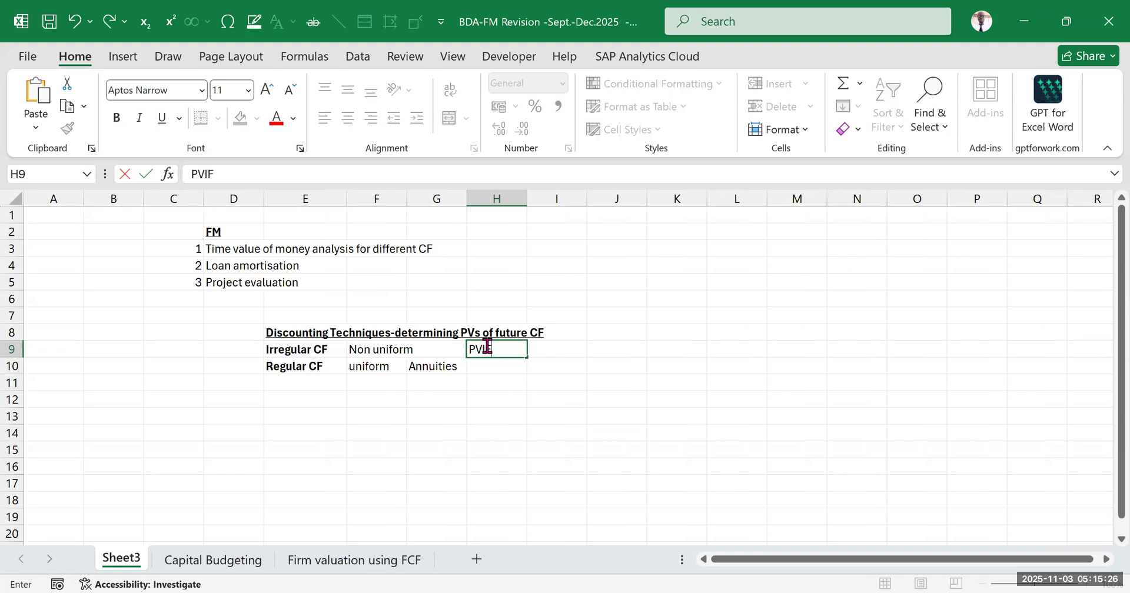
click(638, 434)
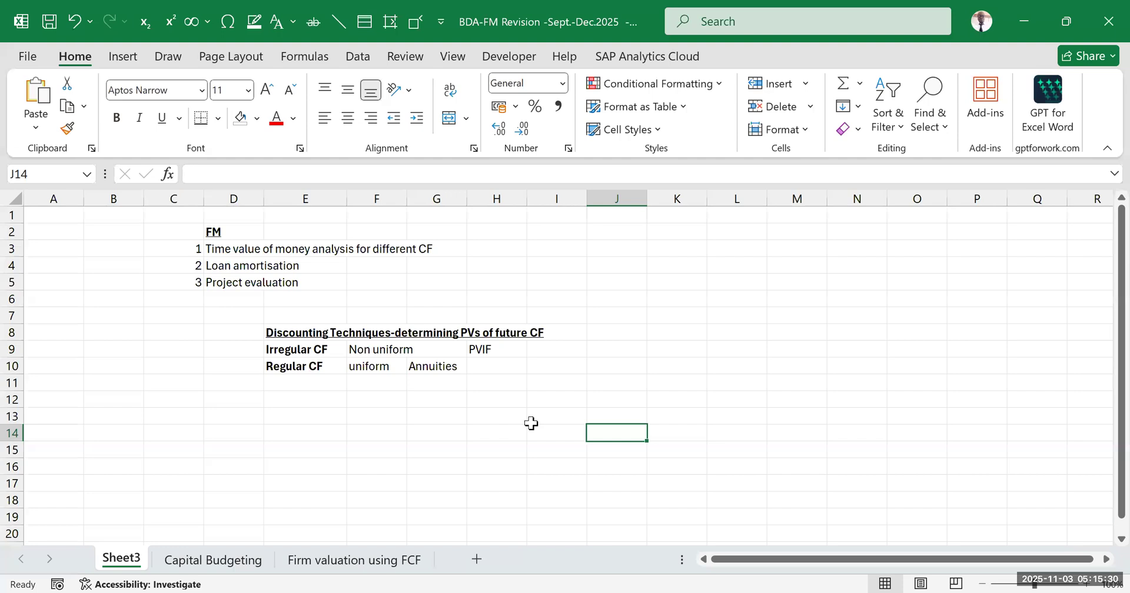
click(300, 368)
click(503, 368)
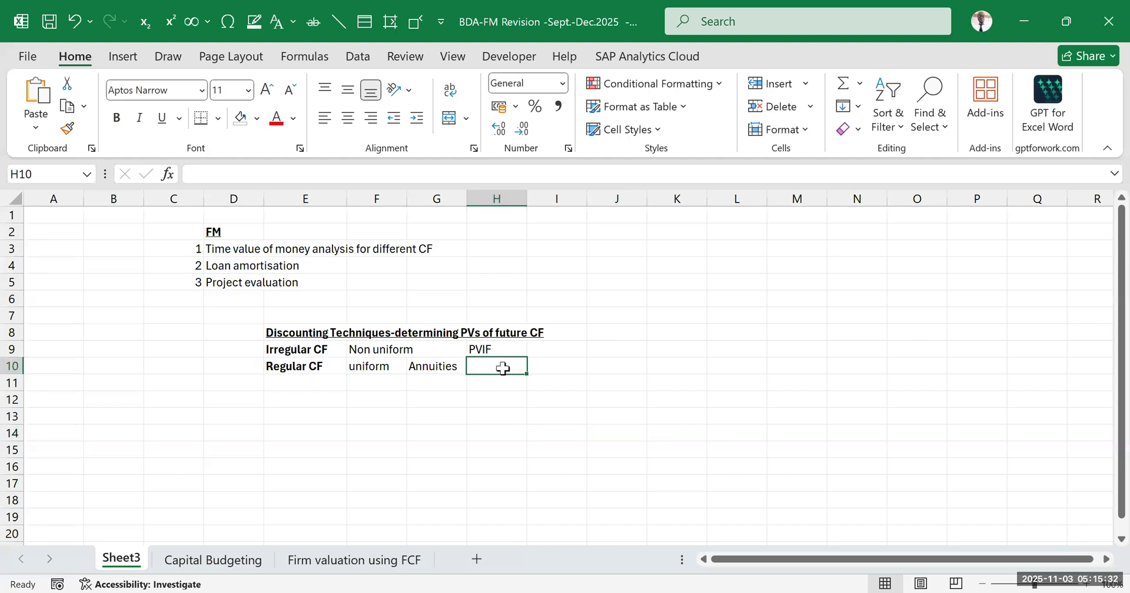
text(PVIFA)
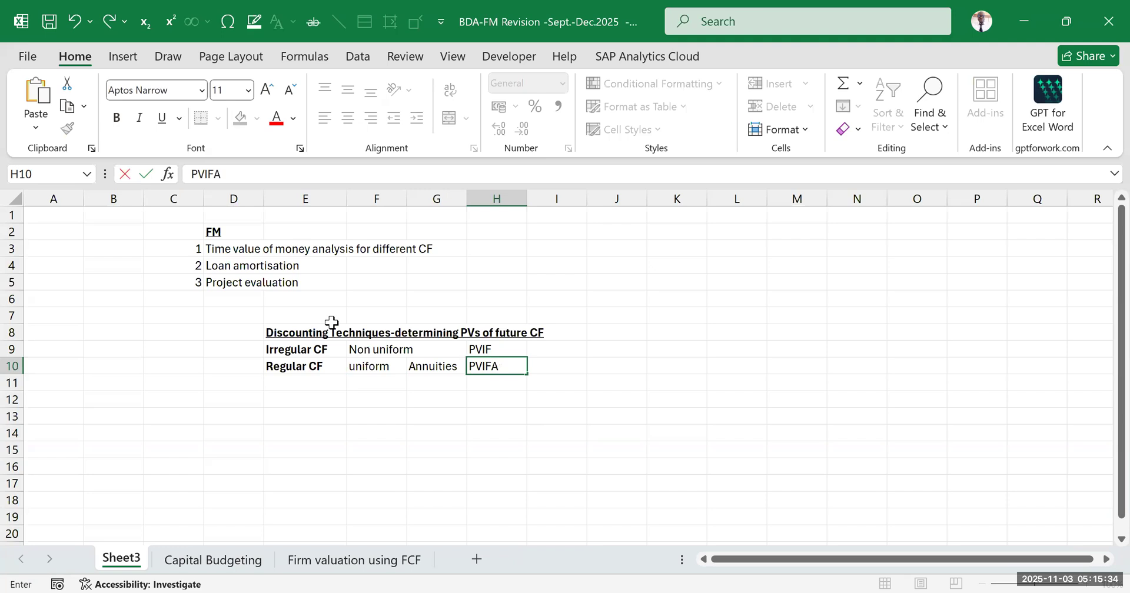
click(490, 429)
Make the discount factor names in H9:H10 bold
drag(503, 350, 503, 367)
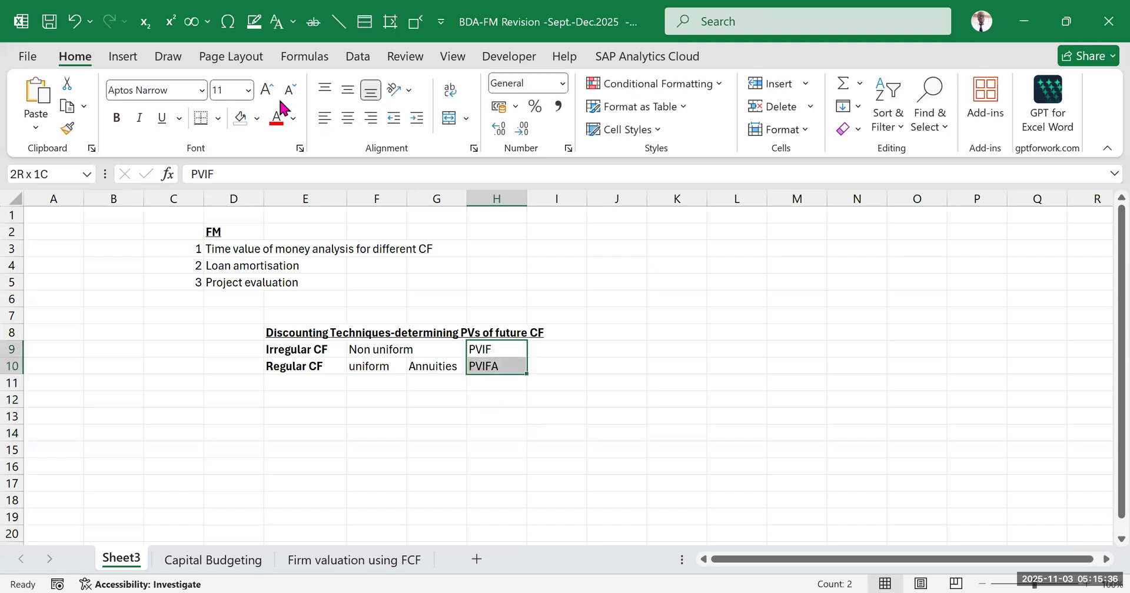
click(117, 118)
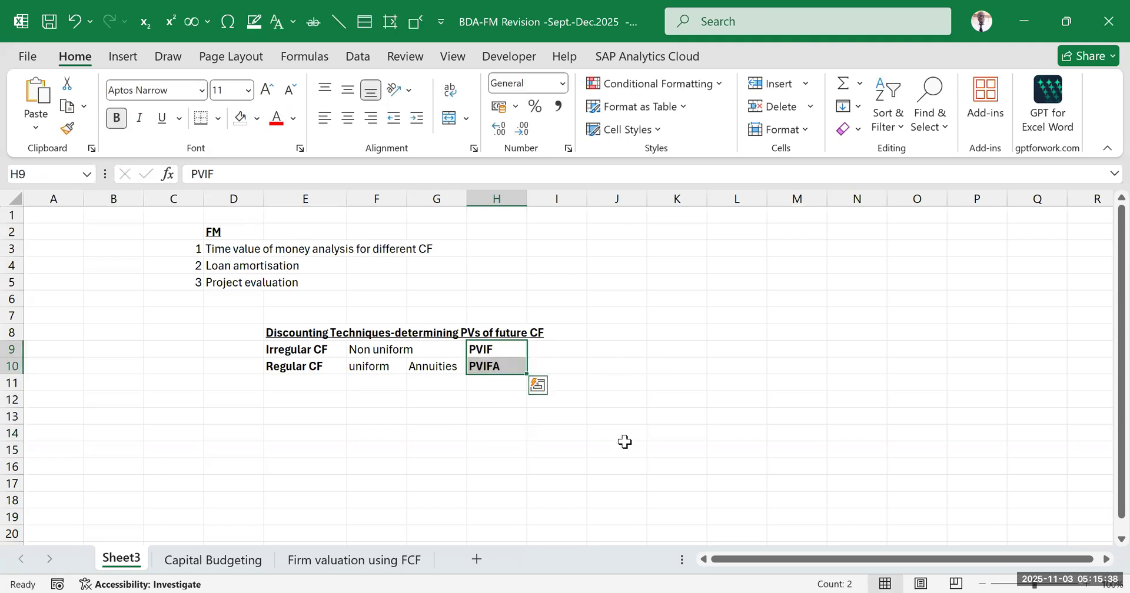
click(649, 339)
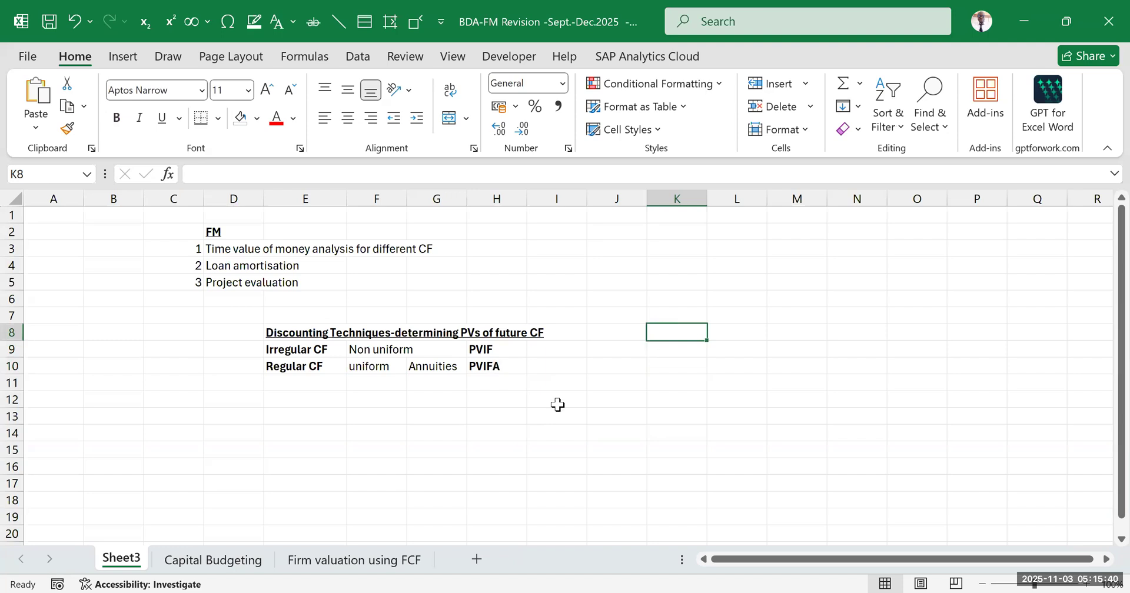
click(500, 366)
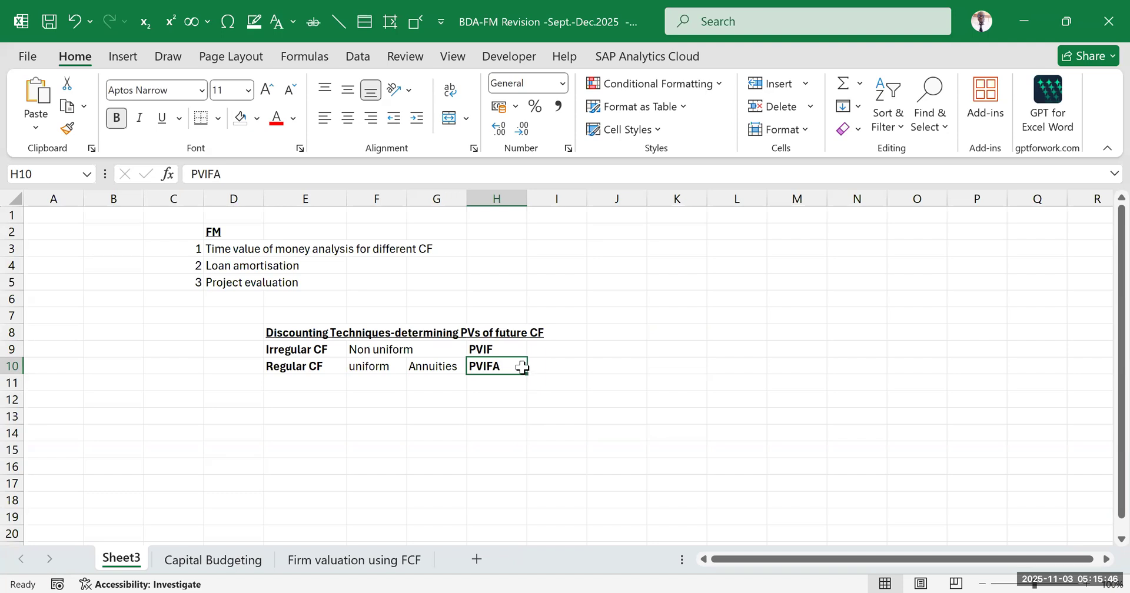
click(559, 363)
click(505, 352)
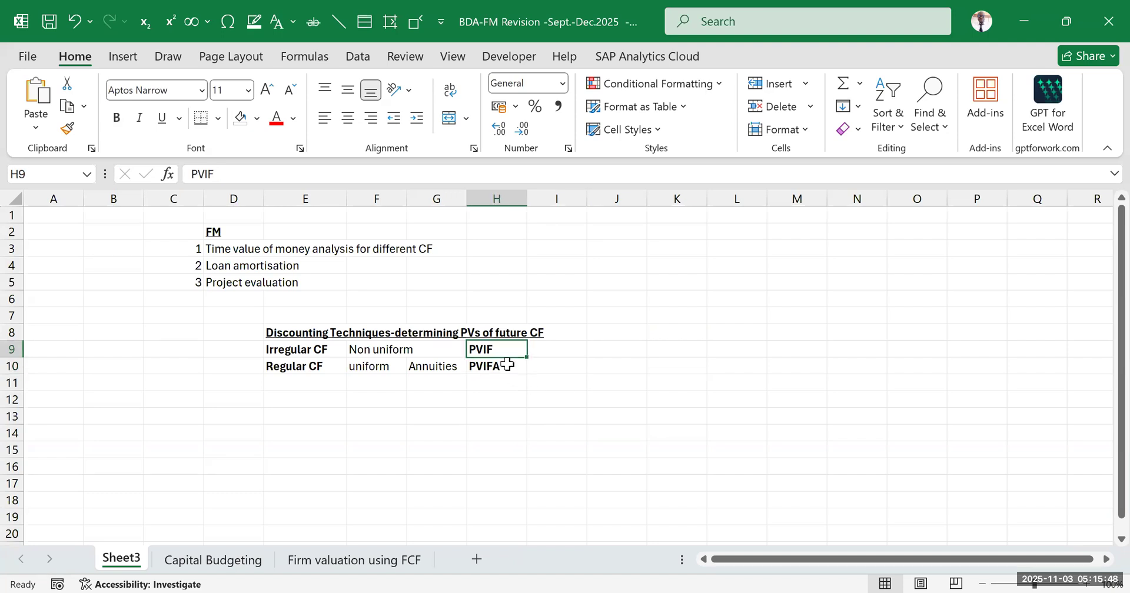
drag(506, 365, 507, 365)
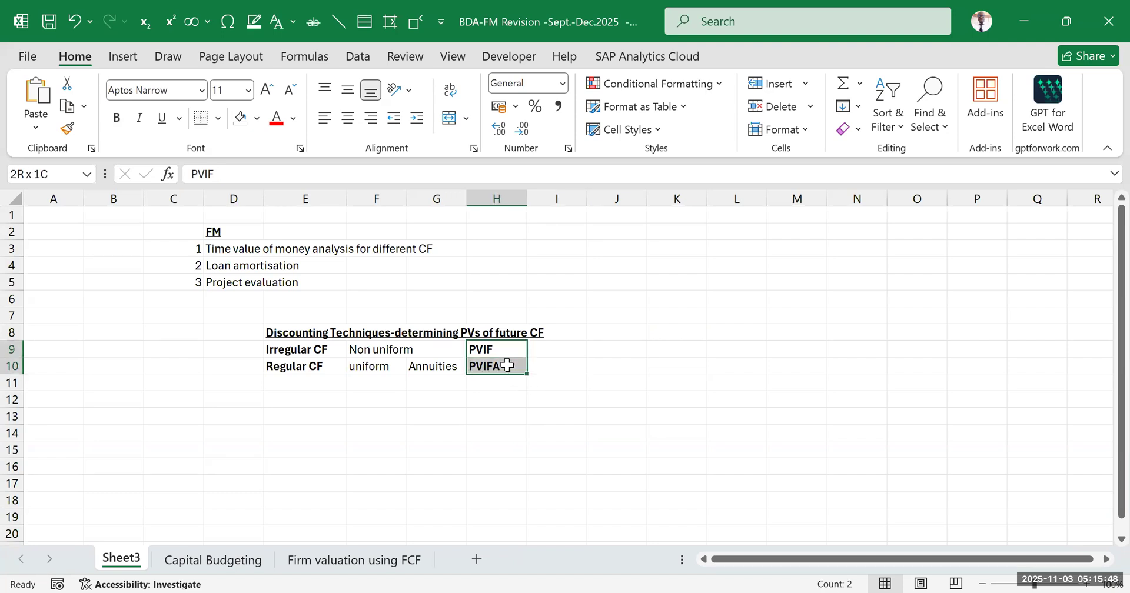
click(671, 302)
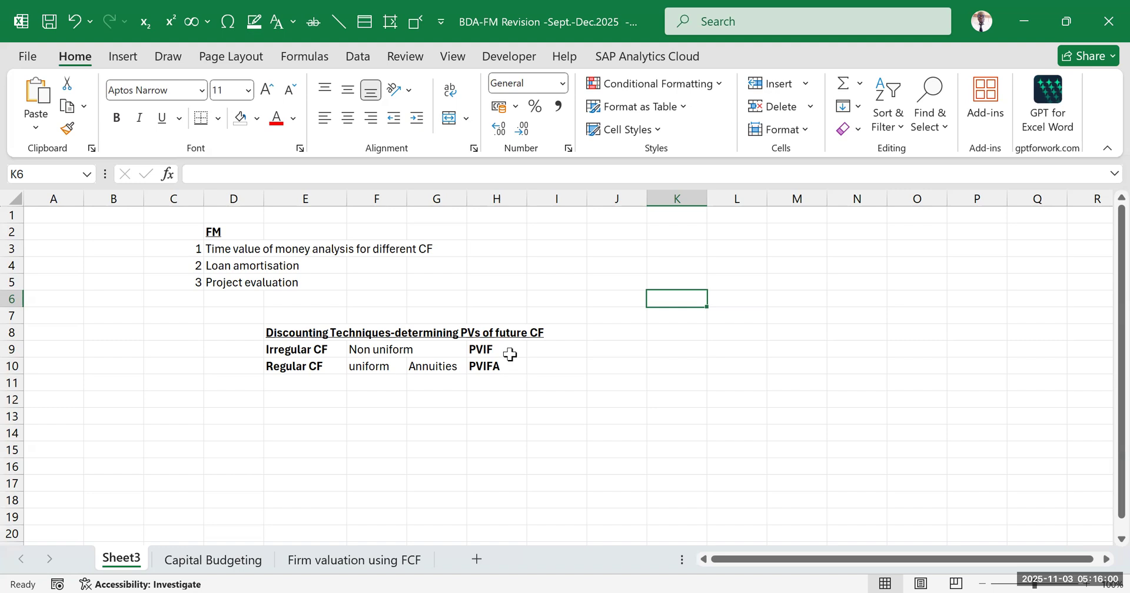
Enter the PVIF formula as the text "=(1+r)^-n" in I9
click(553, 348)
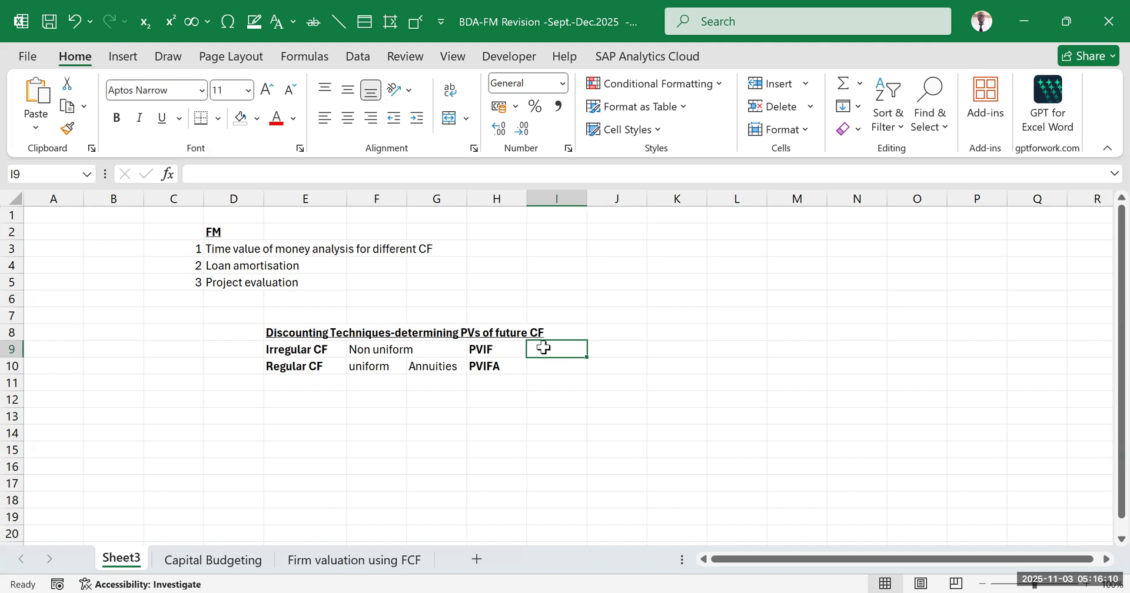
text(1)
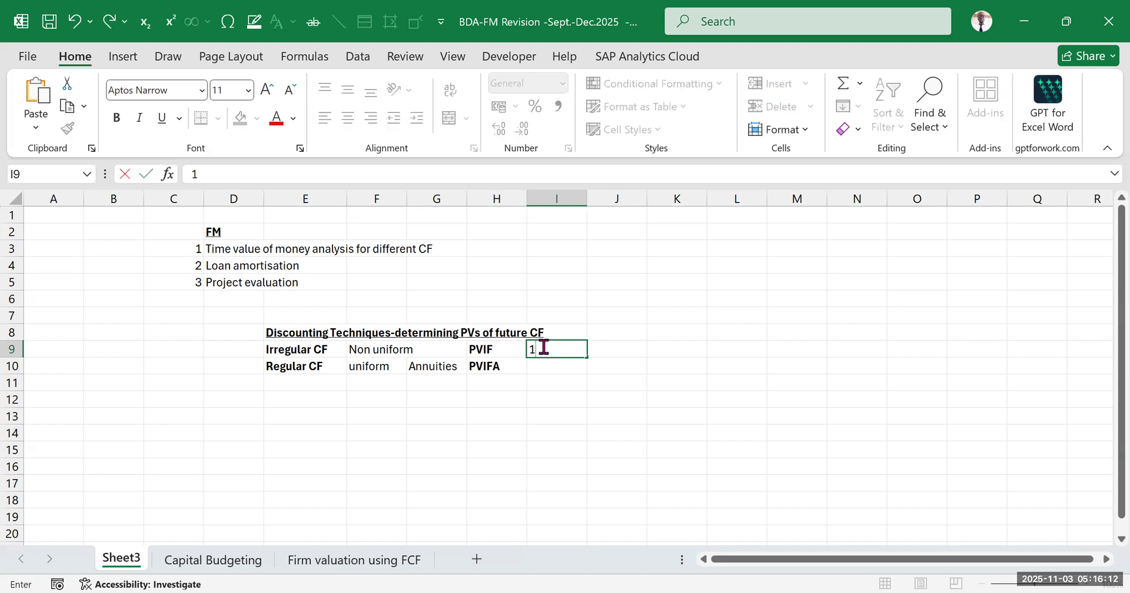
text(+r))
click(529, 349)
text('=()
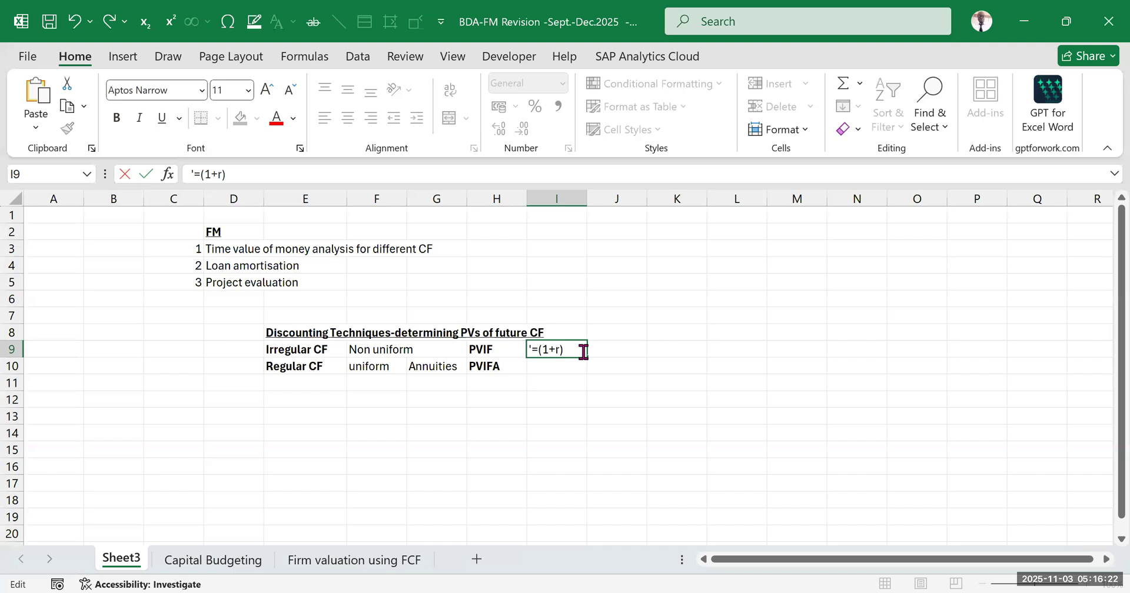
text(^-n)
click(654, 403)
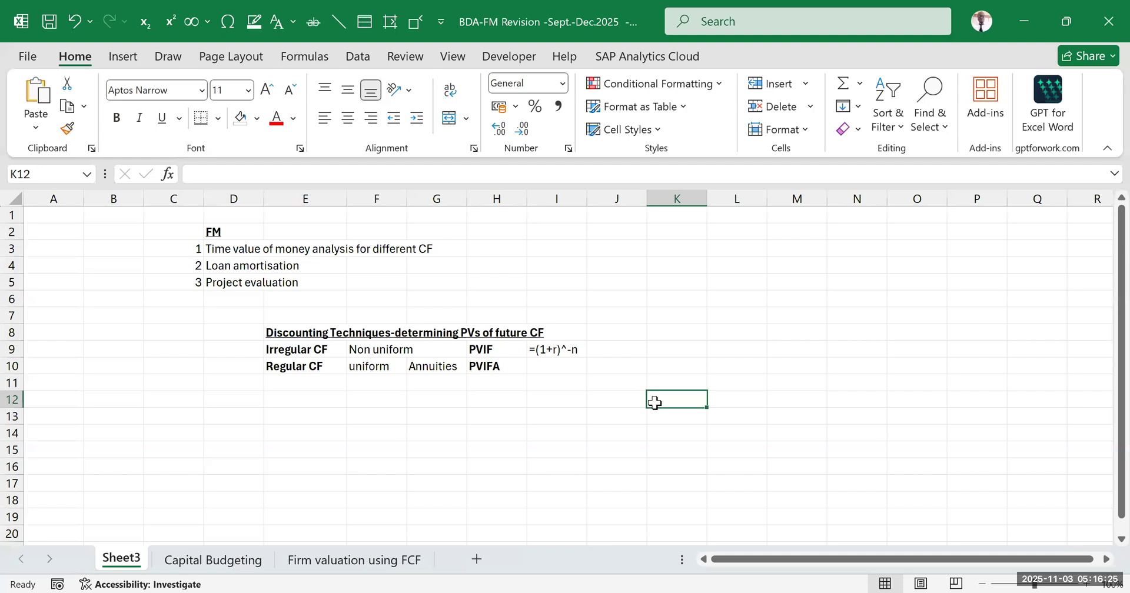
click(594, 419)
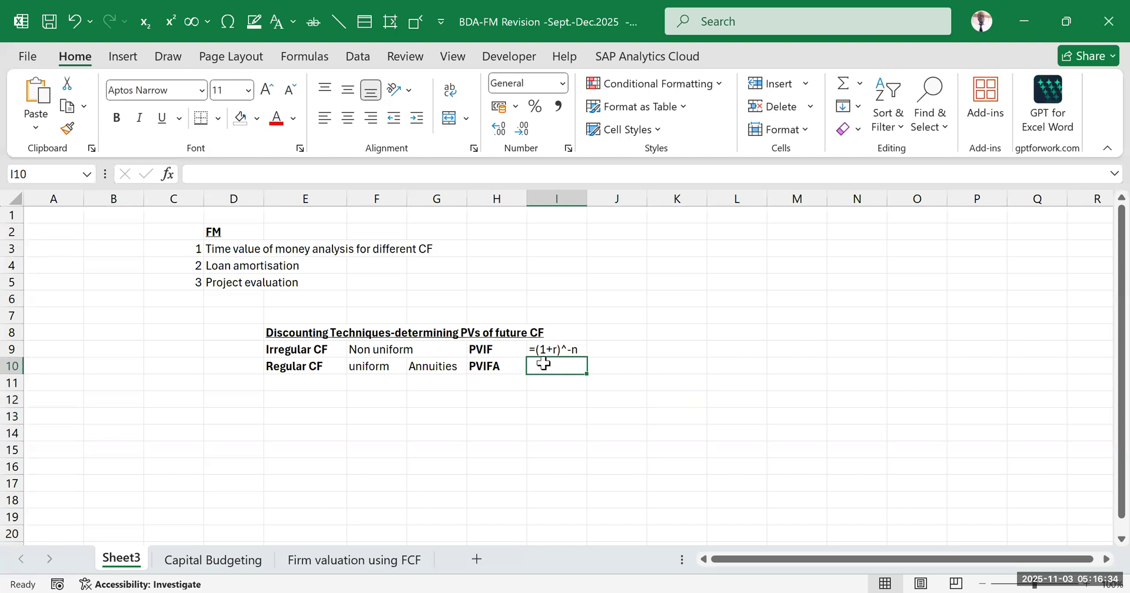
click(371, 366)
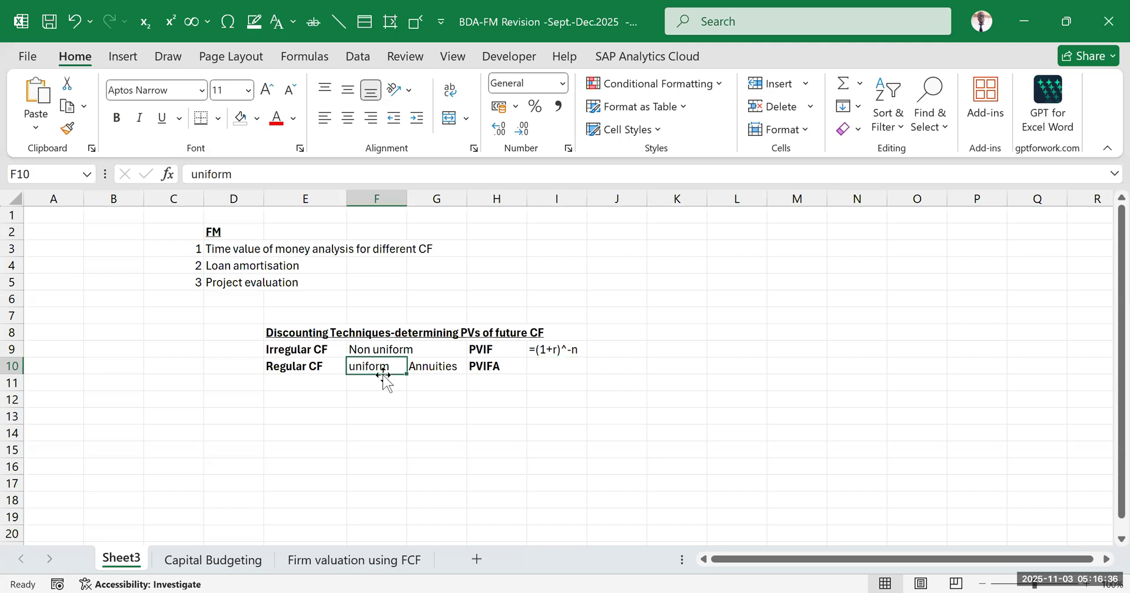
click(422, 363)
click(558, 369)
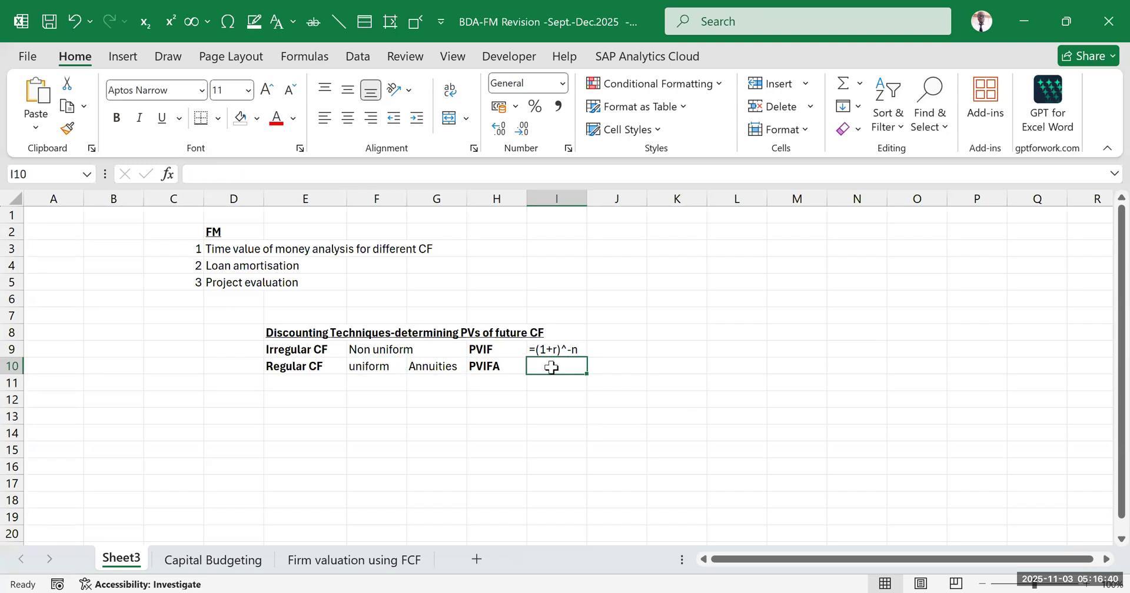
click(544, 350)
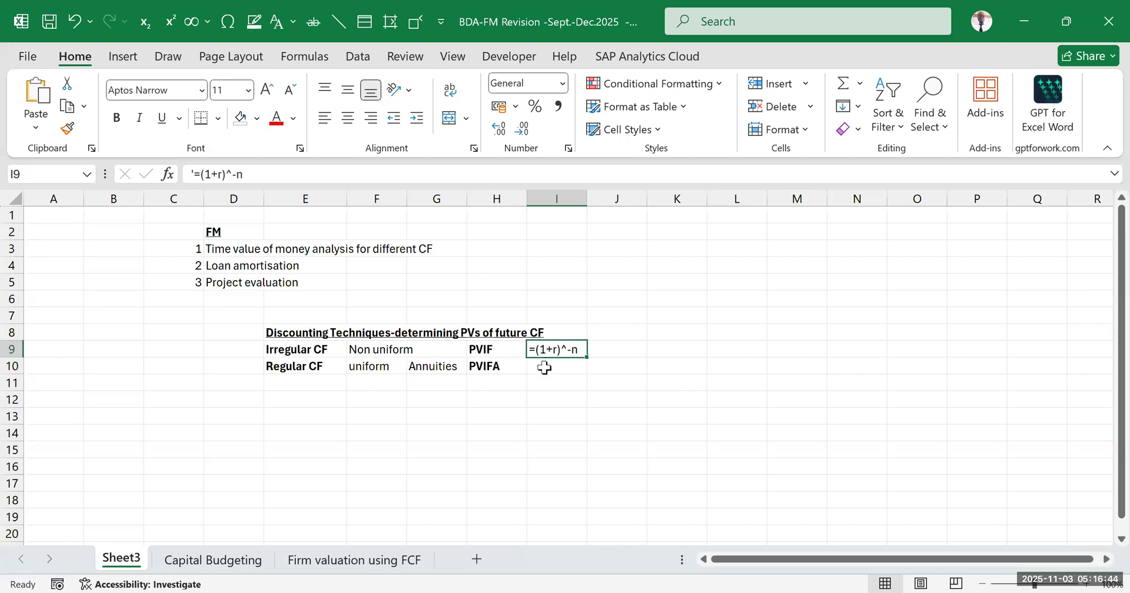
Enter the PVIFA formula as the text "=1-(1+r)^-n/r" in I10
click(544, 368)
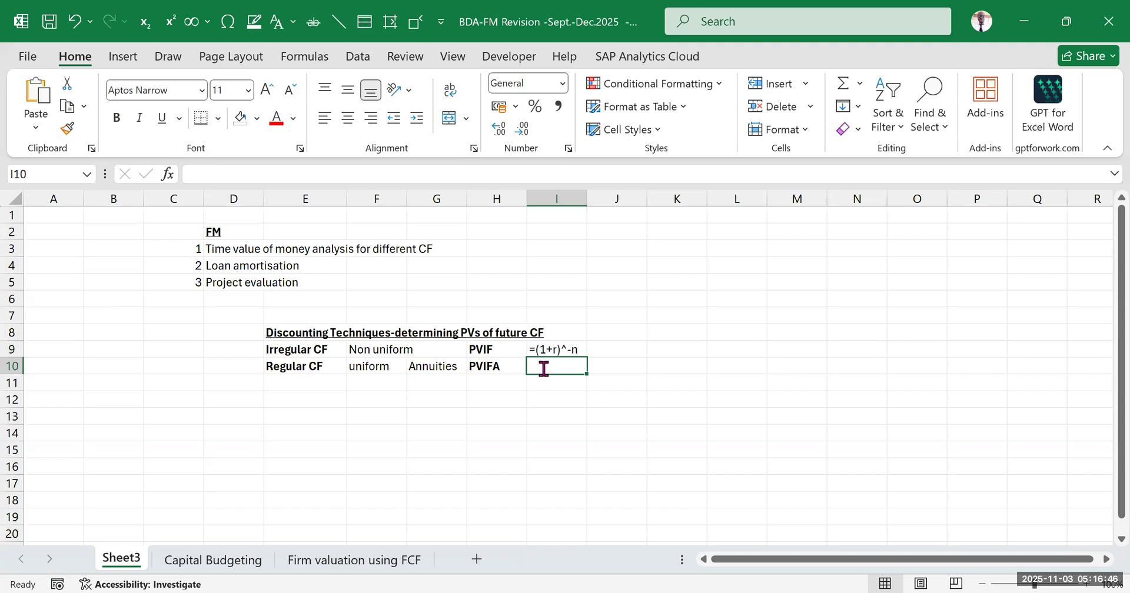
text('=)
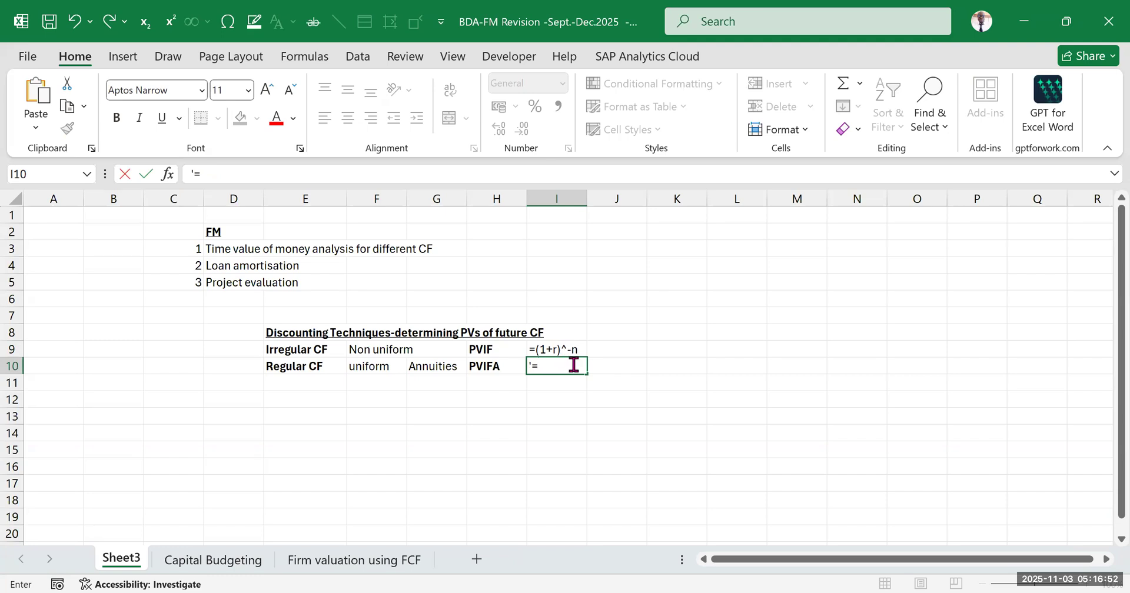
text(1-(1+r)
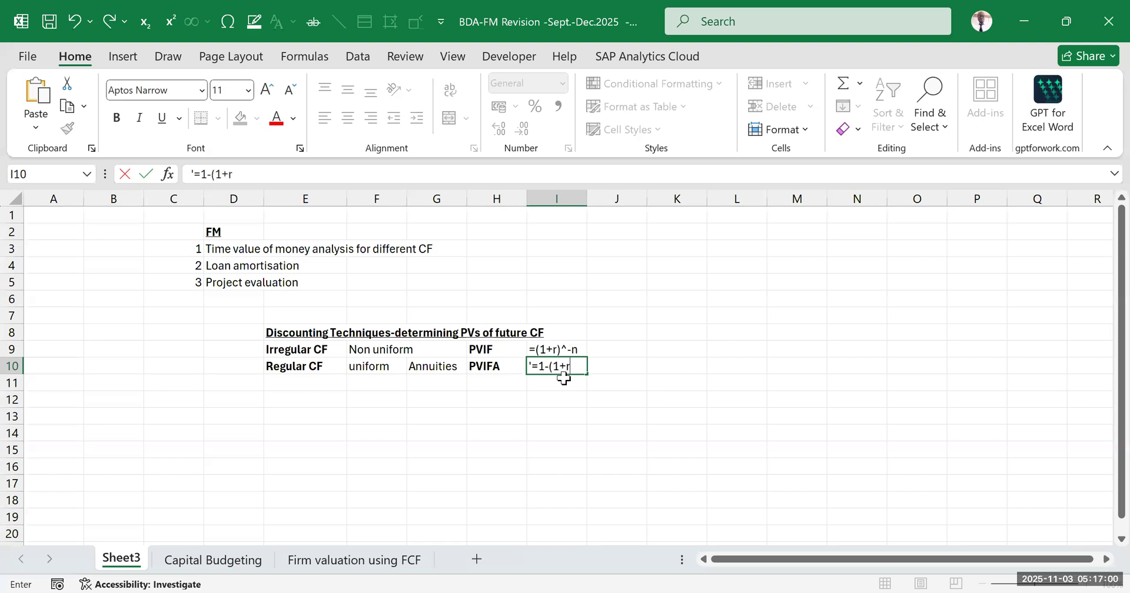
text()^-n)
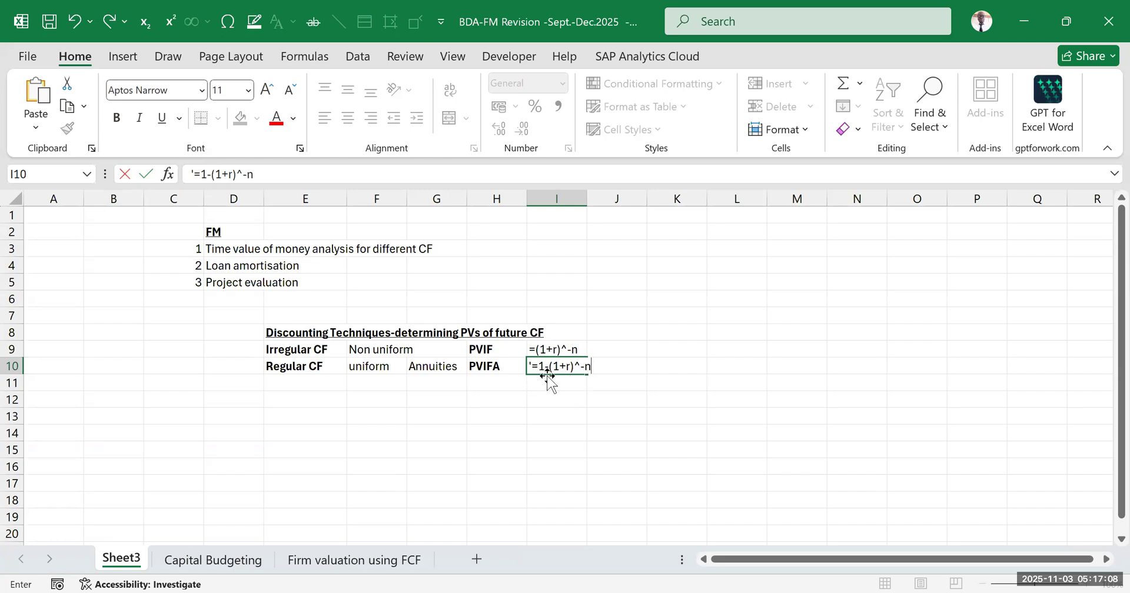
text(/r)
click(744, 430)
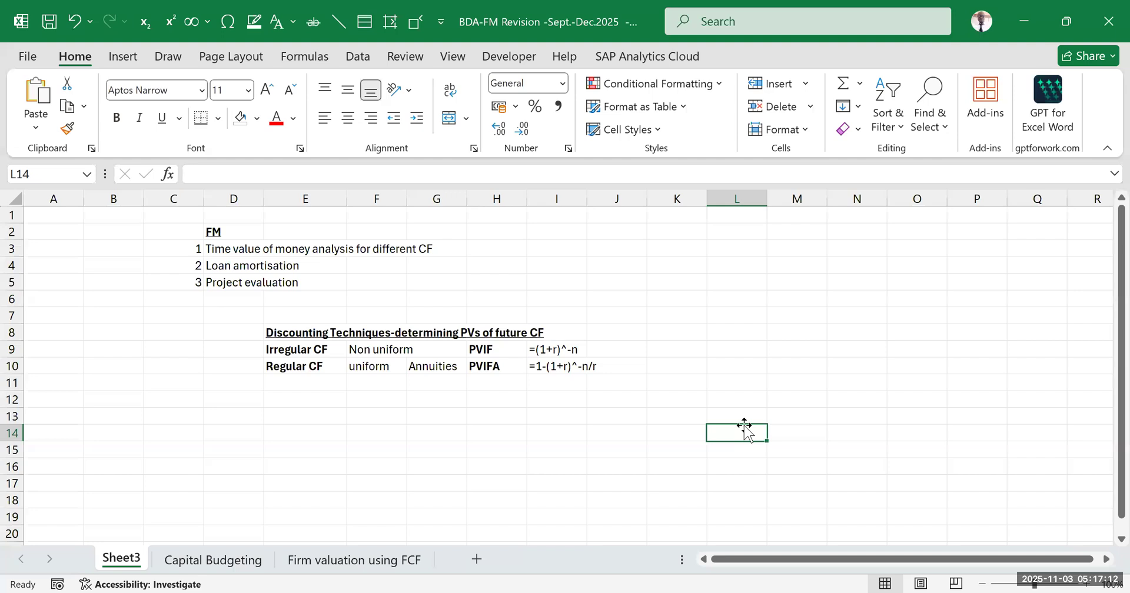
click(638, 364)
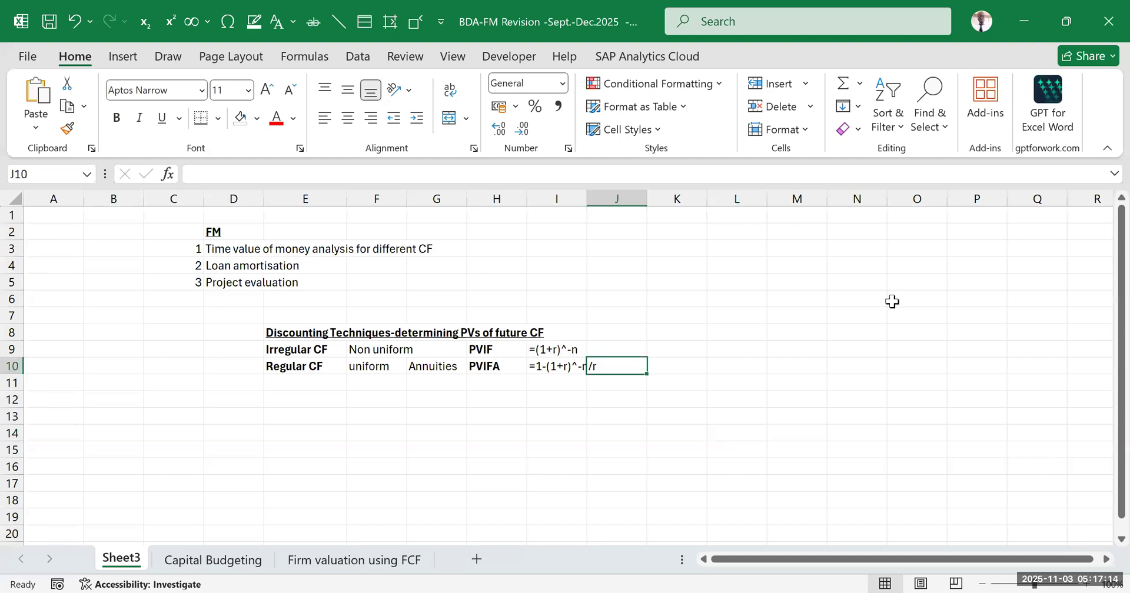
click(736, 332)
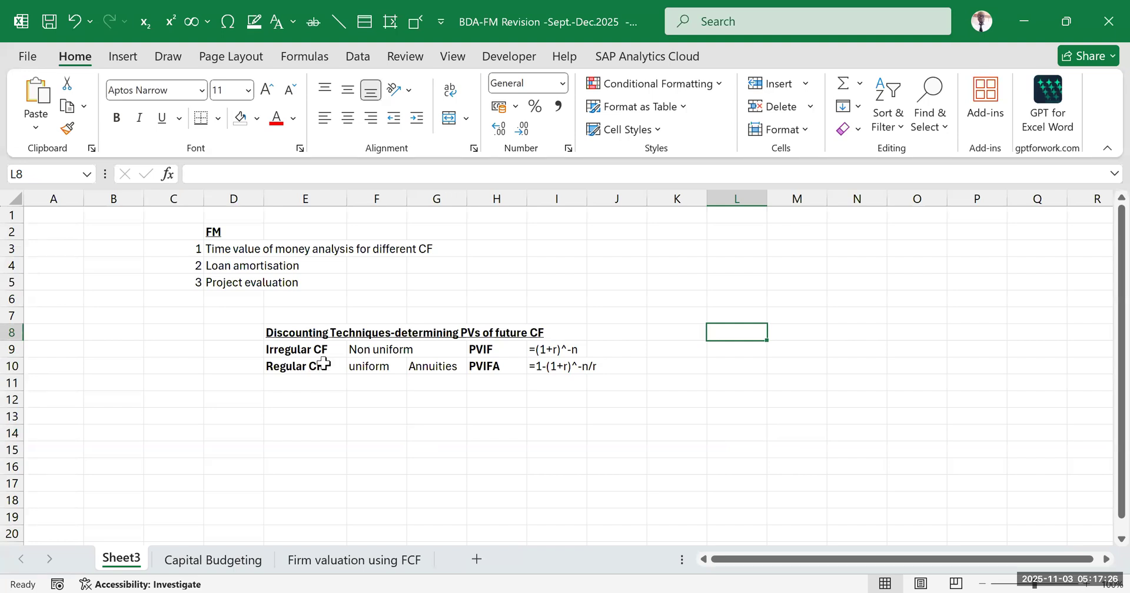
Enter the start of the net present value formula, "NPV=PVCIF", in E12
click(290, 403)
text(NPV)
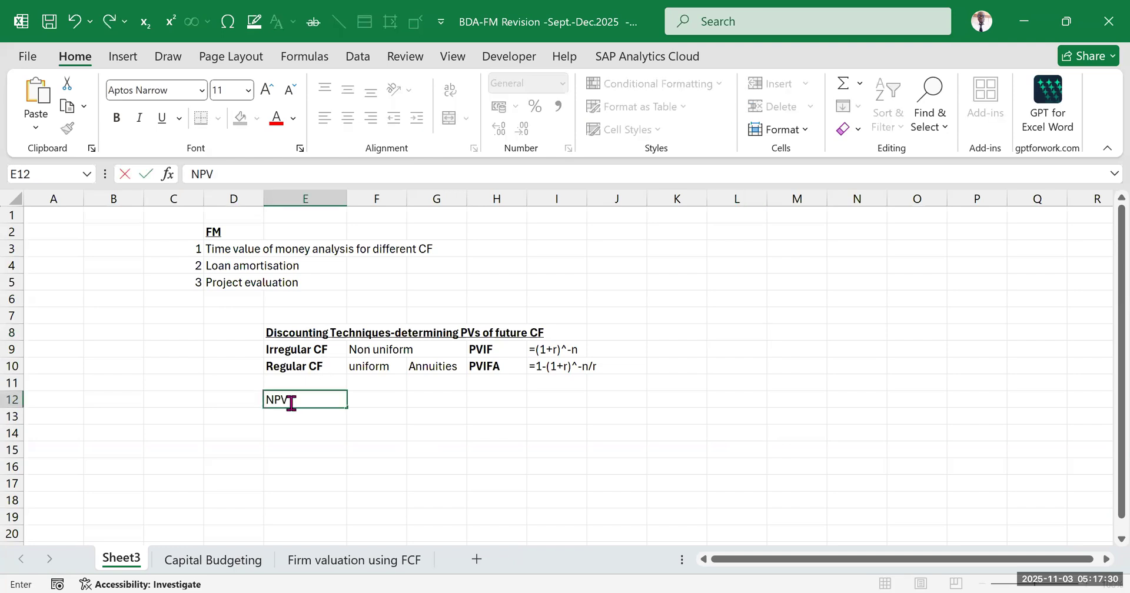
text(=PVCOIF)
click(324, 402)
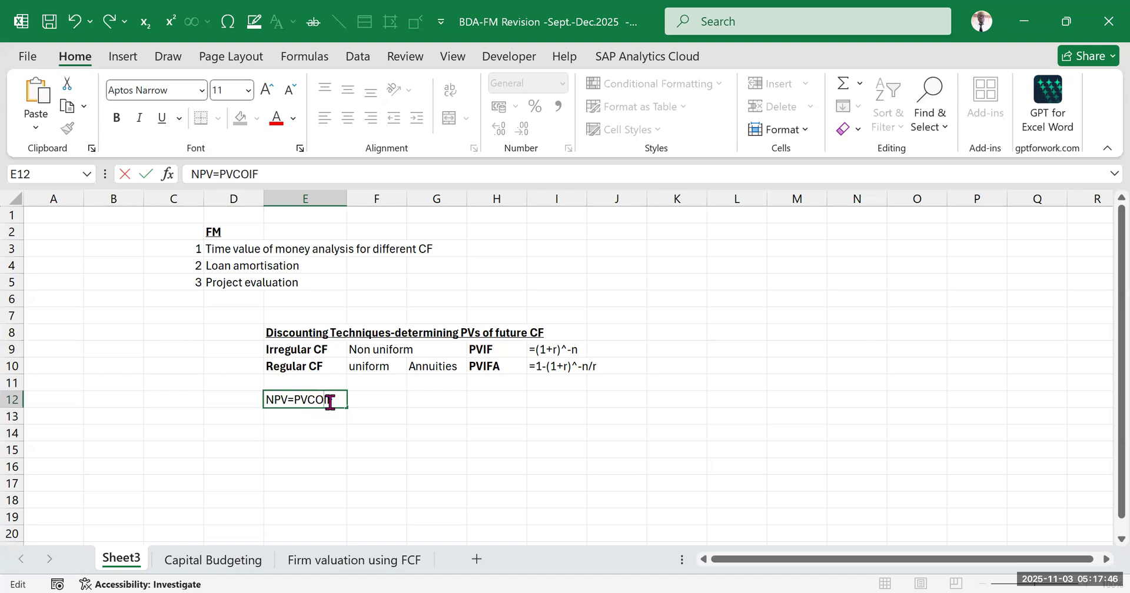
key(BackSpace)
click(436, 468)
Extend the NPV formula in E12 with "-PVCOF (Initial Investment)"
double_click(327, 401)
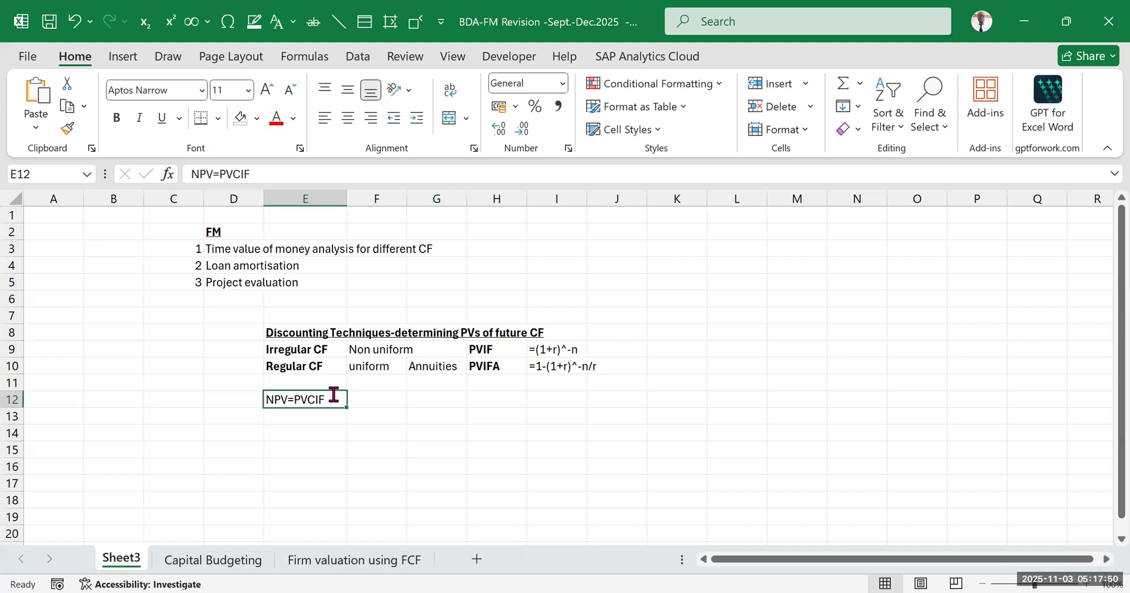
text(-)
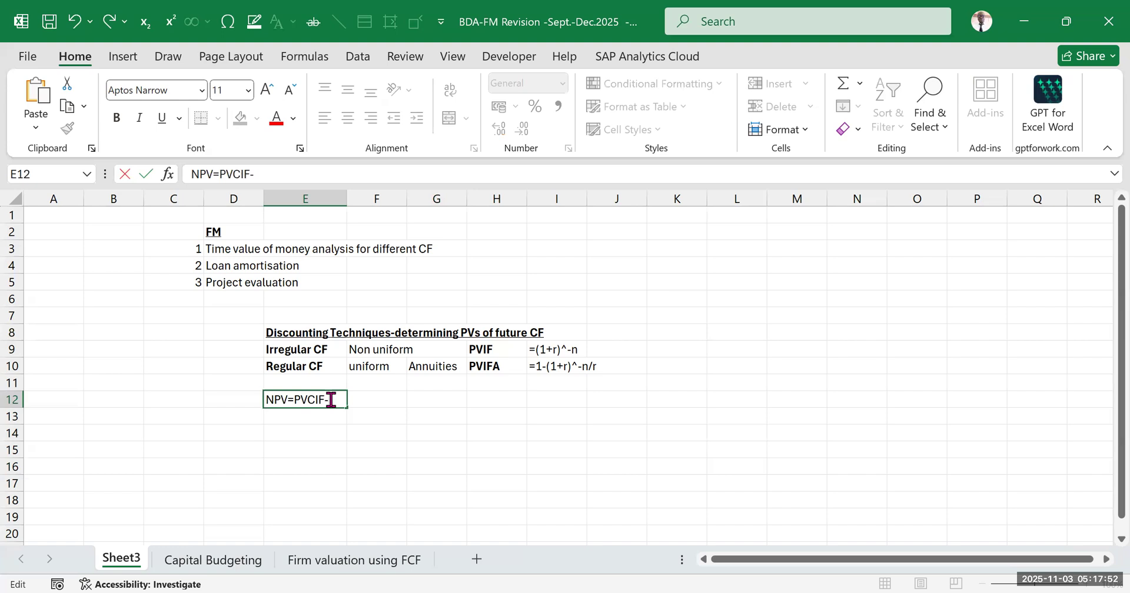
text(PVCOF (Initial)
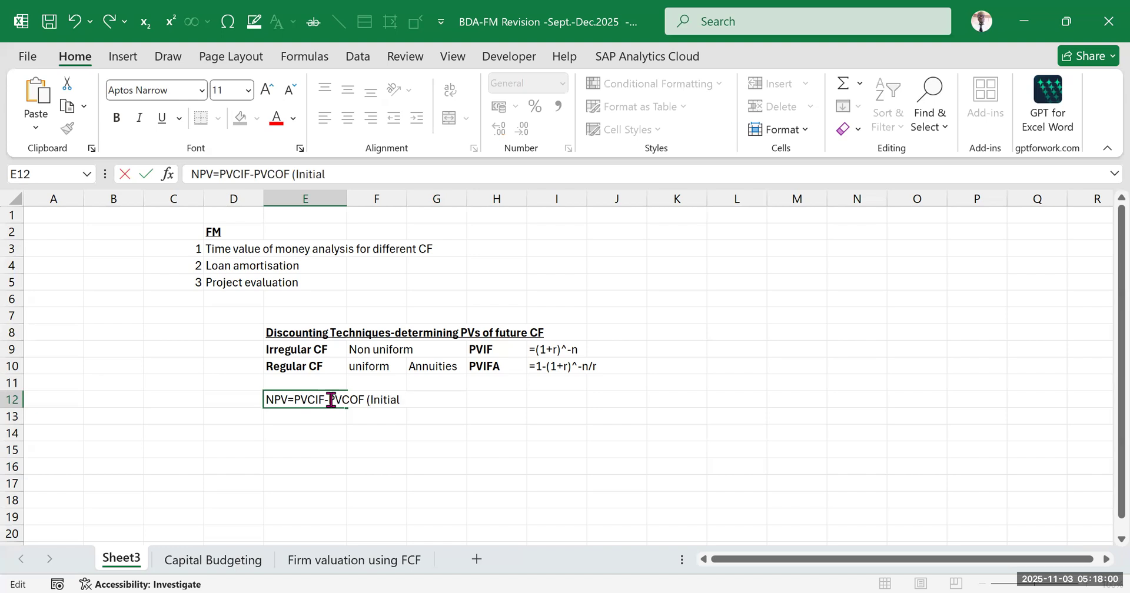
text( Investment))
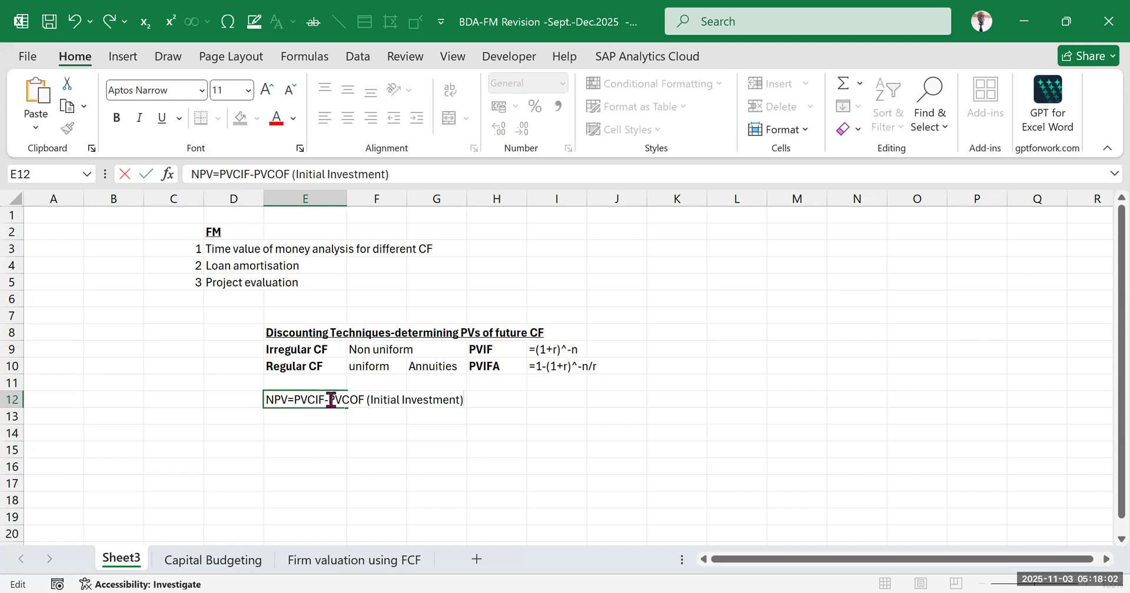
click(625, 379)
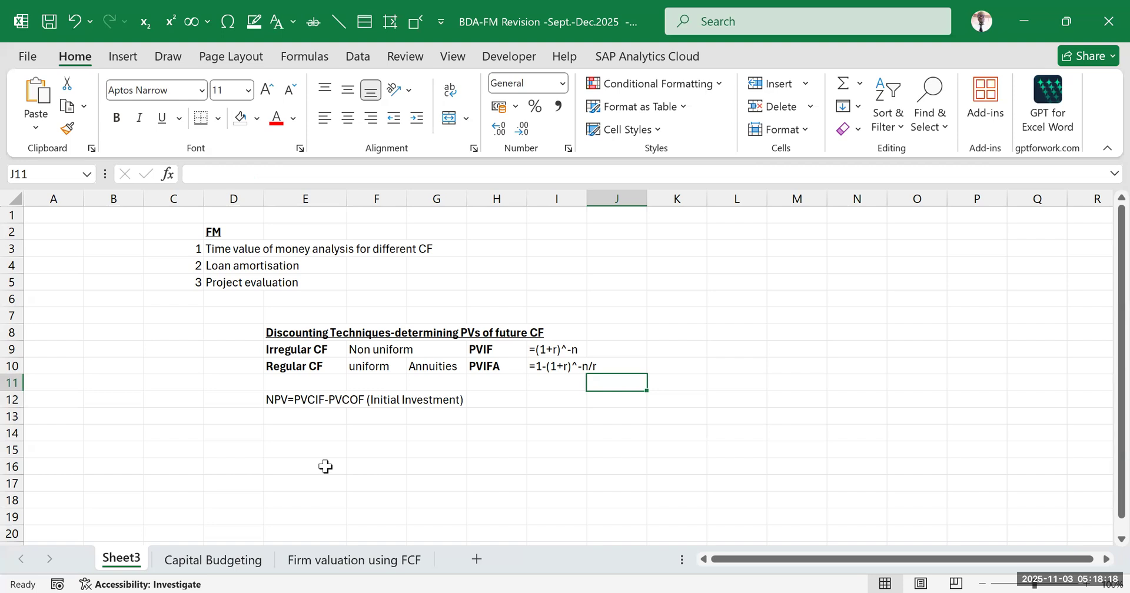
Add the underlined heading "DISCOUNTING RATE" in E15
click(368, 483)
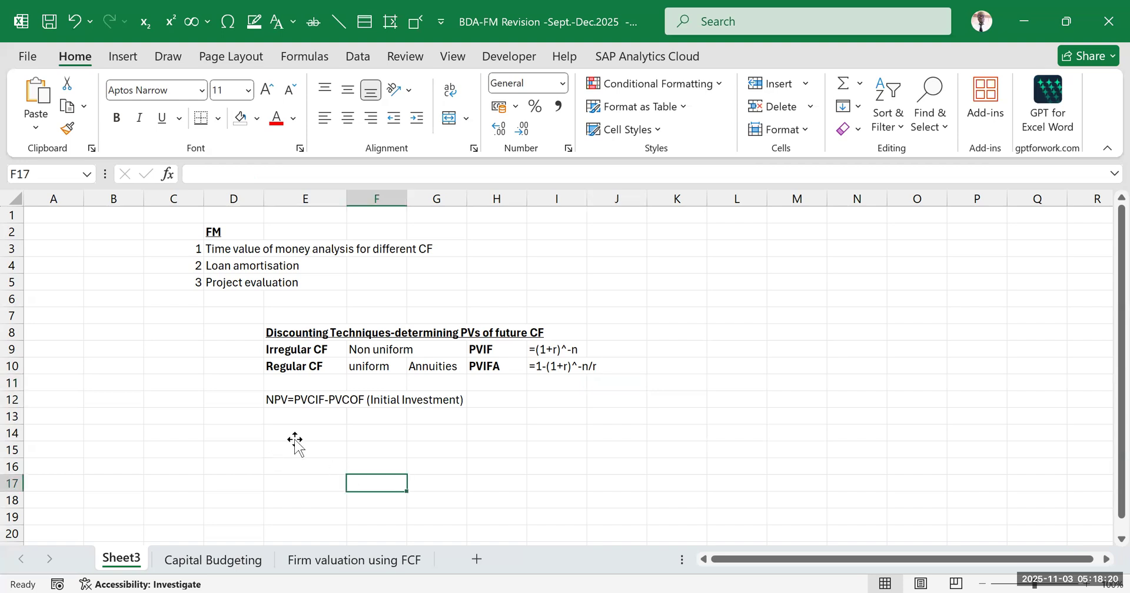
click(290, 448)
text(DISCOUNTING RATE)
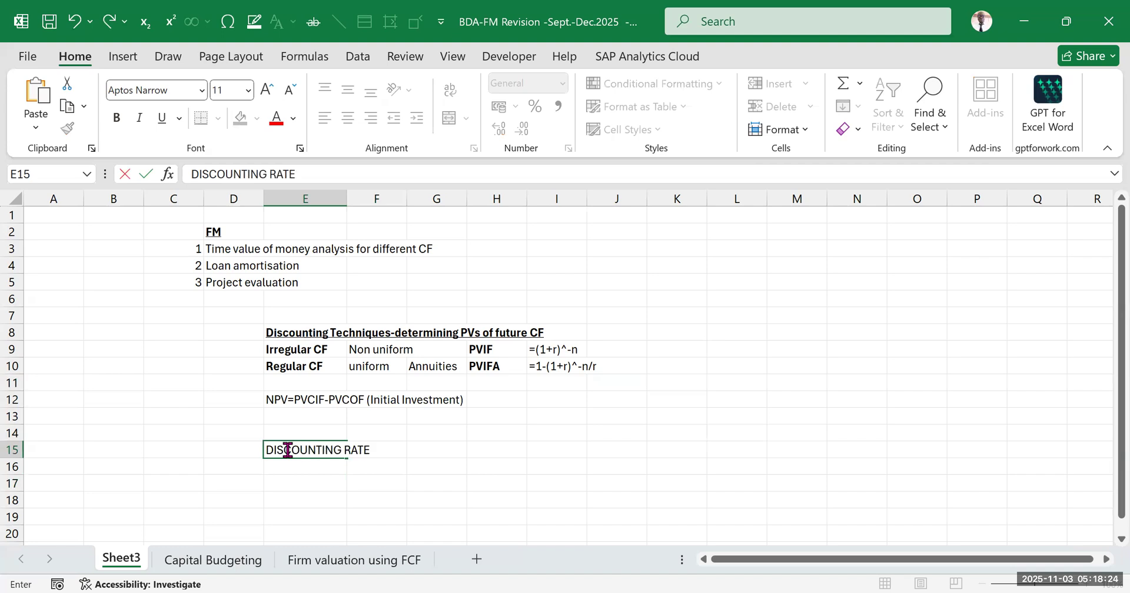
click(494, 432)
click(332, 448)
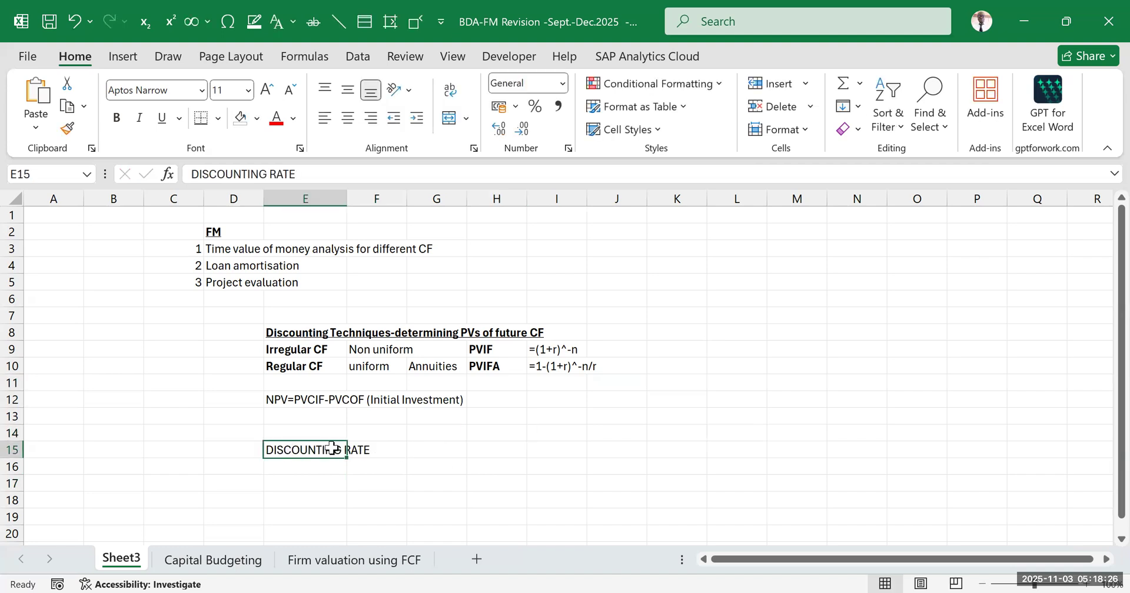
key(ctrl+u)
click(624, 448)
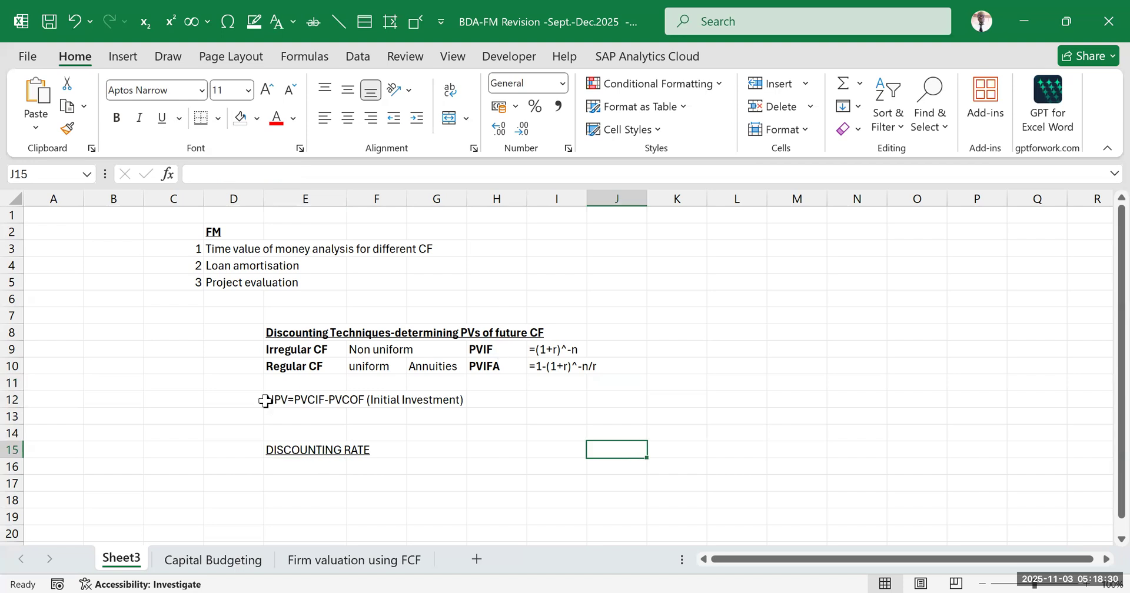
Examine the NPV formula in E12 and the rate r in the PVIF and PVIFA formulas in I9:I10
click(291, 398)
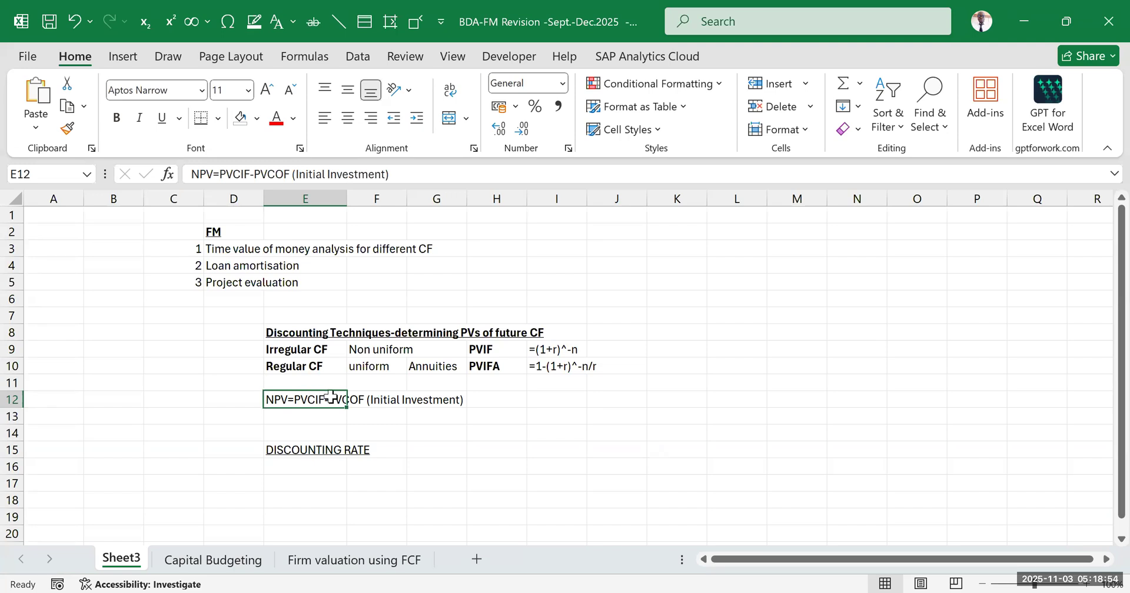
click(556, 335)
click(553, 415)
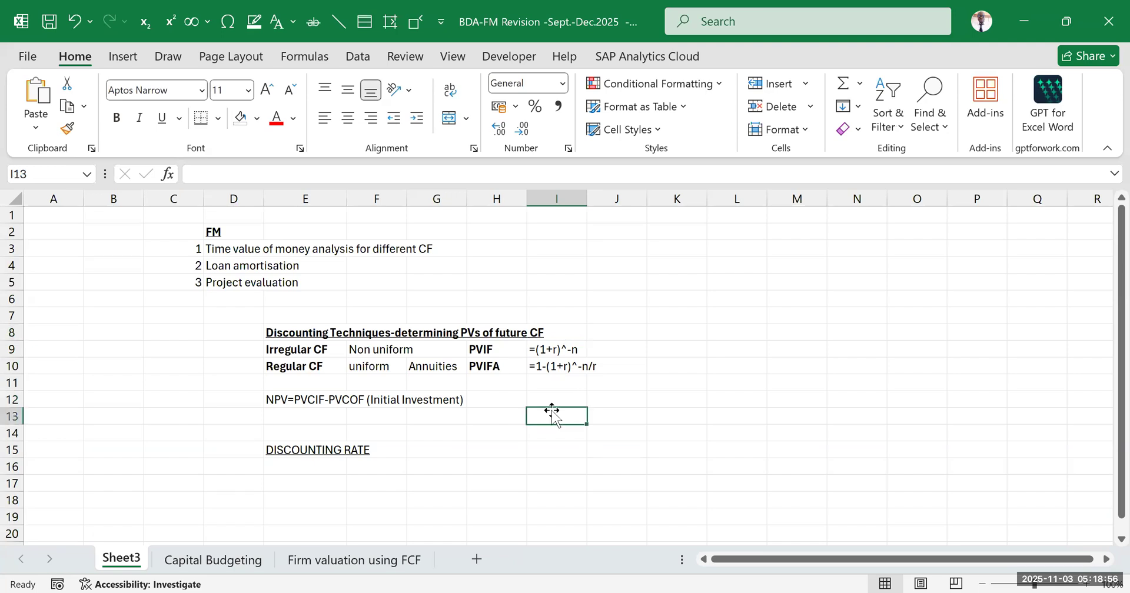
click(543, 351)
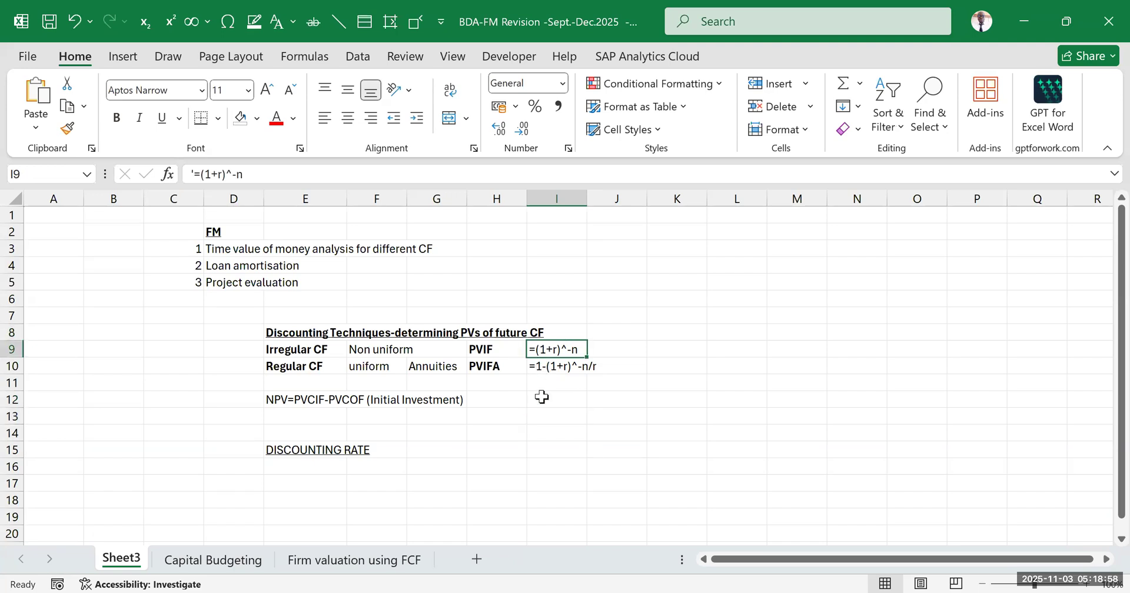
click(555, 370)
double_click(563, 353)
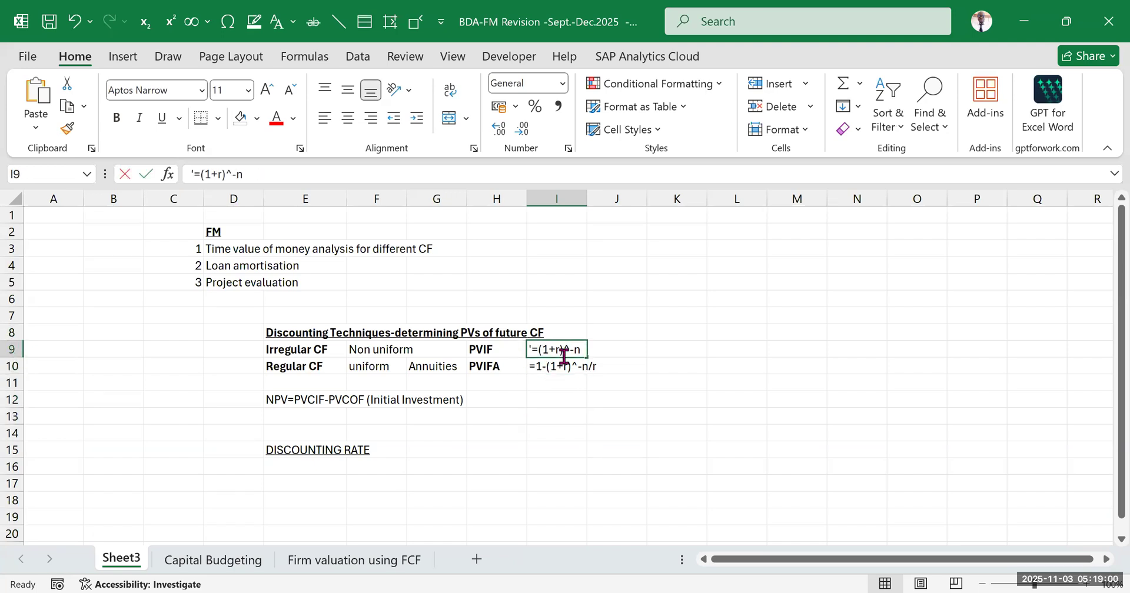
drag(560, 350, 553, 350)
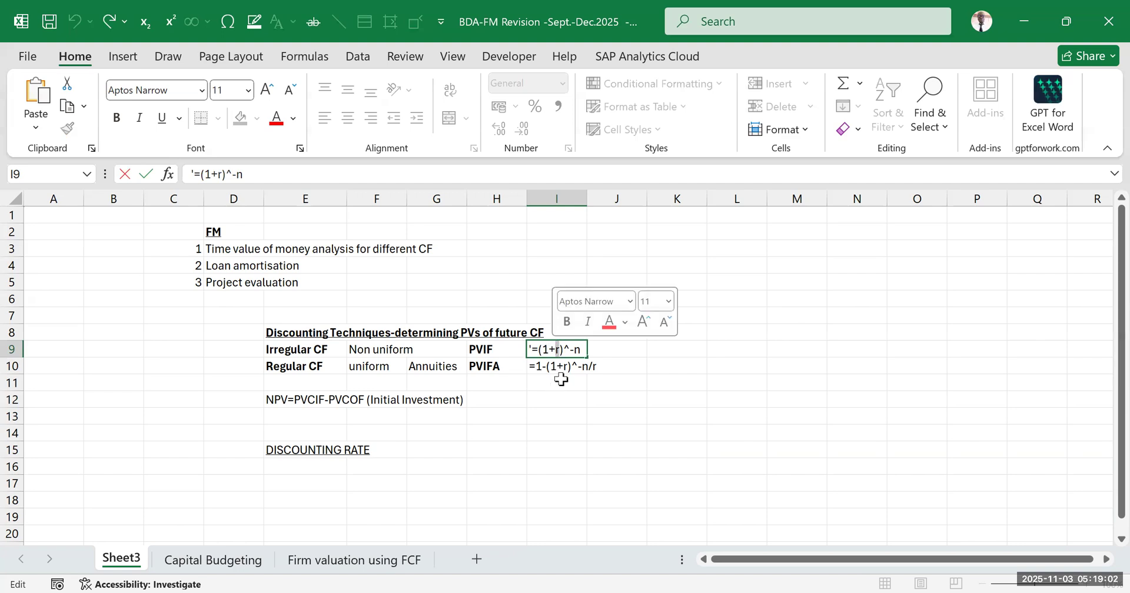
click(565, 366)
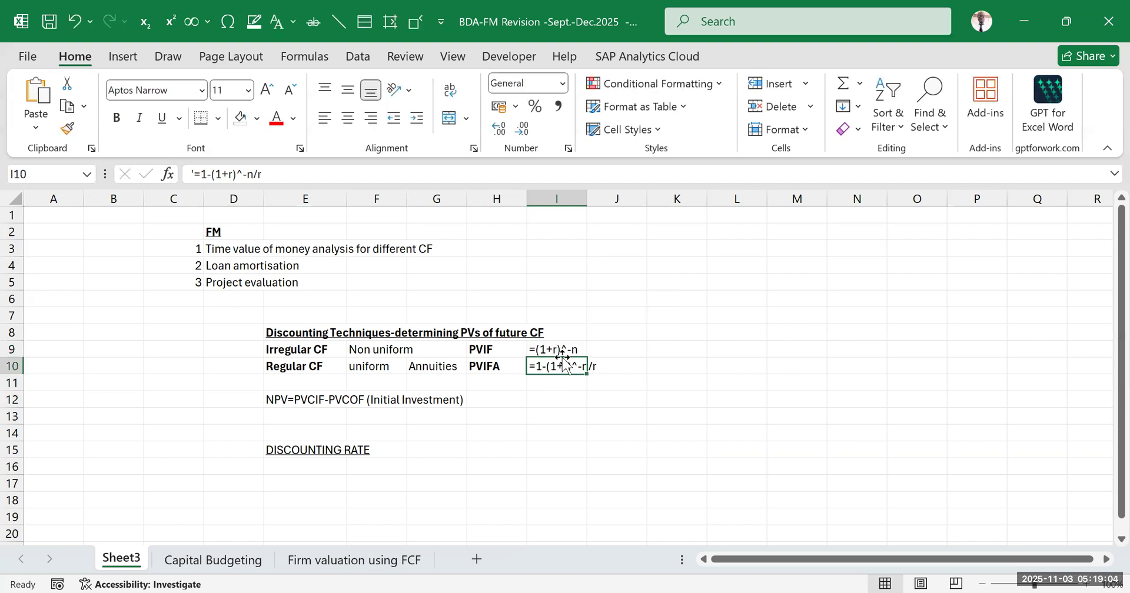
click(565, 347)
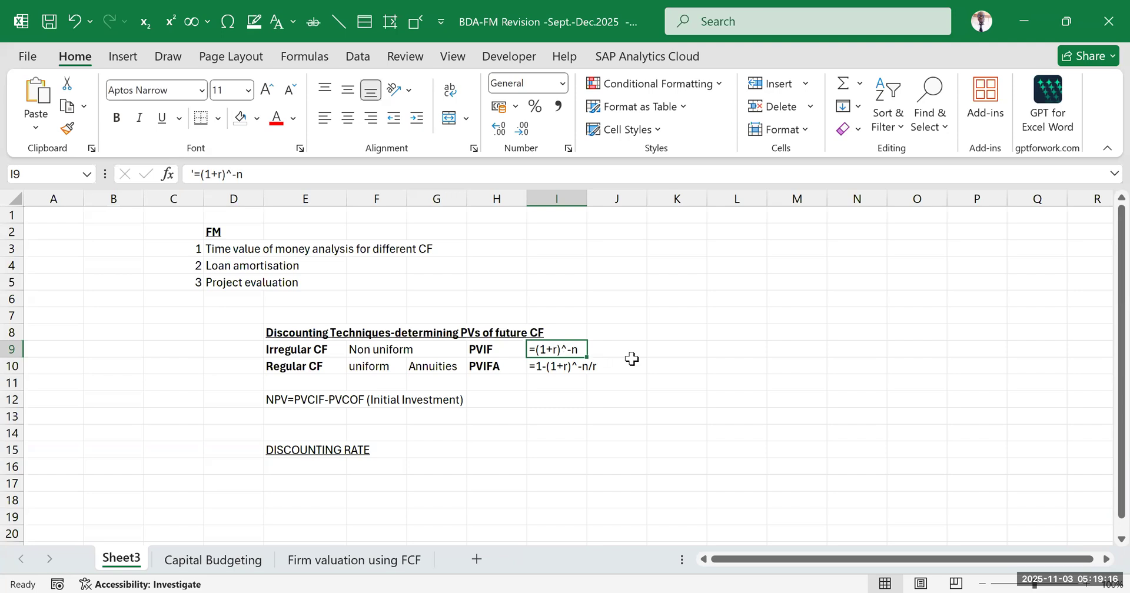
click(665, 364)
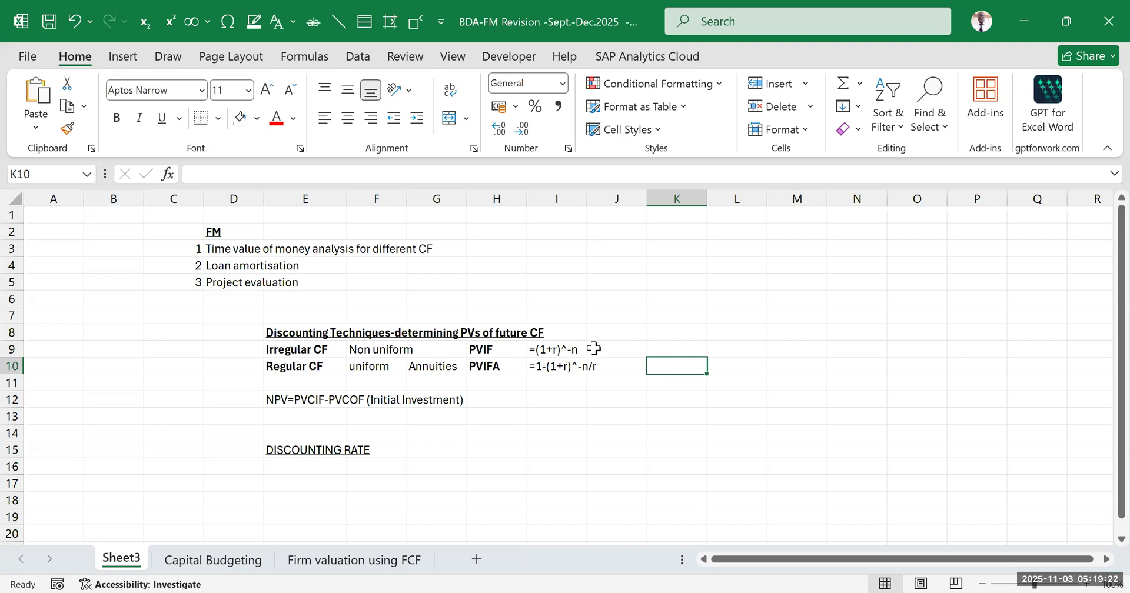
click(594, 447)
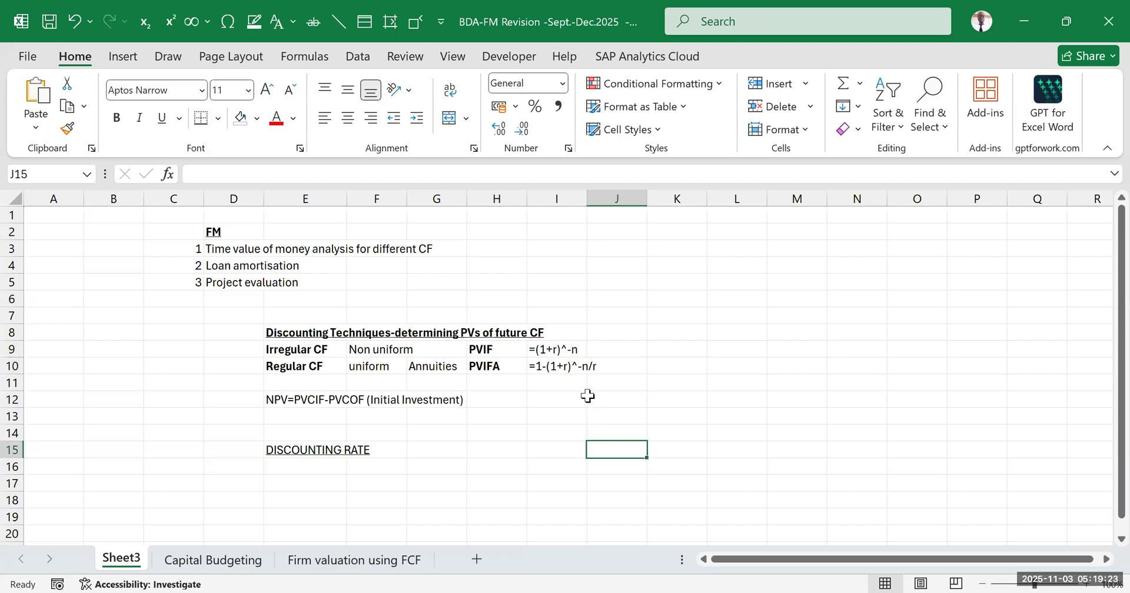
click(548, 345)
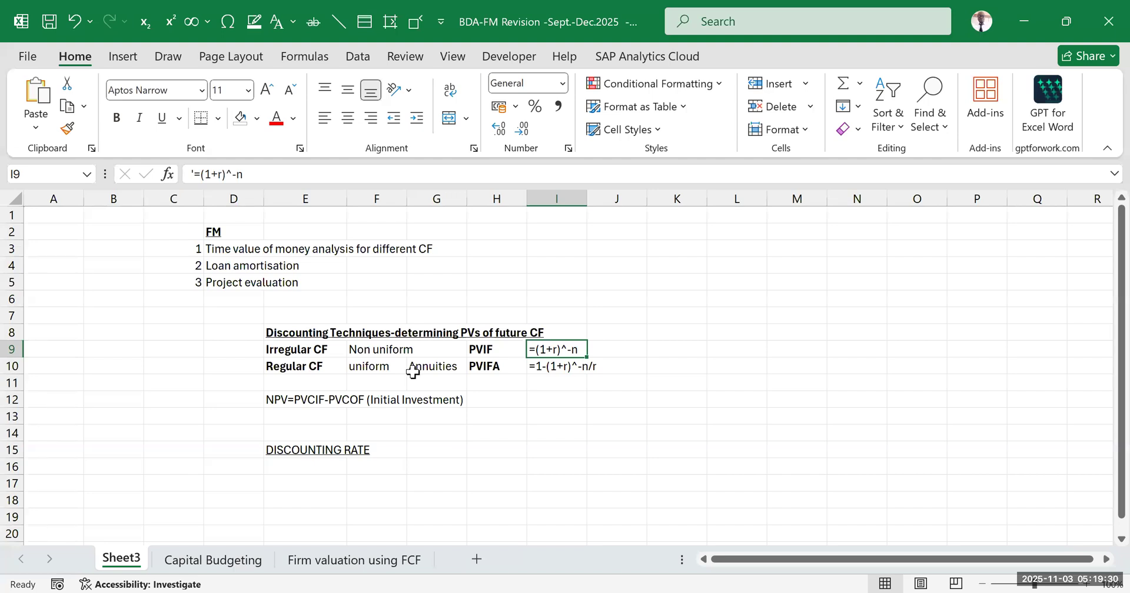
Add the label "Fisher's equation" in E16, directly under the DISCOUNTING RATE heading
click(313, 467)
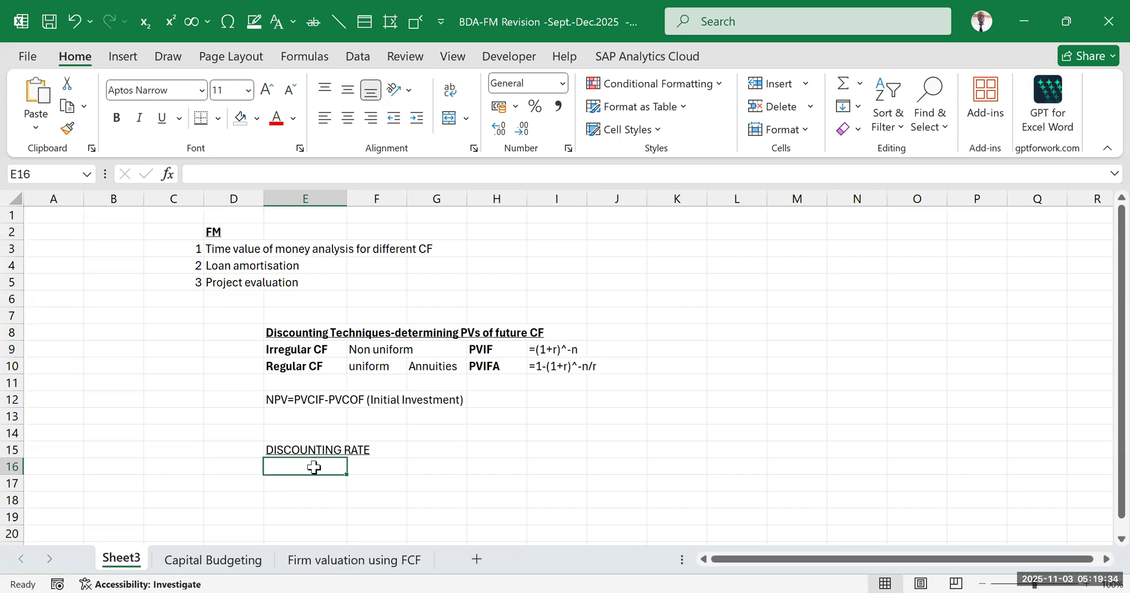
text(f)
key(BackSpace)
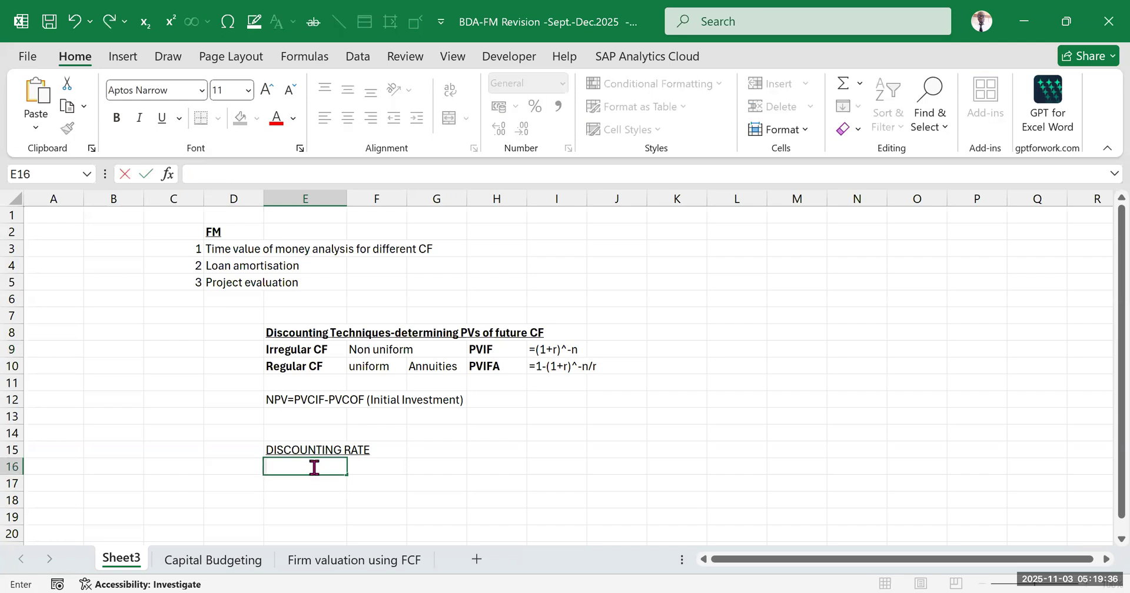
text(Fisher's equation)
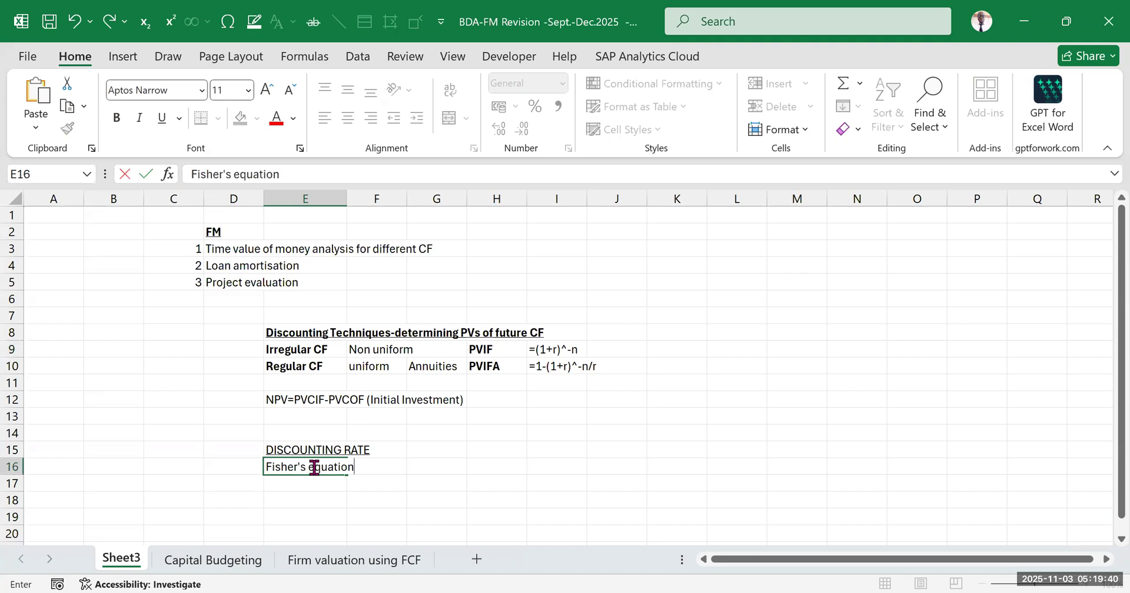
click(403, 454)
click(386, 501)
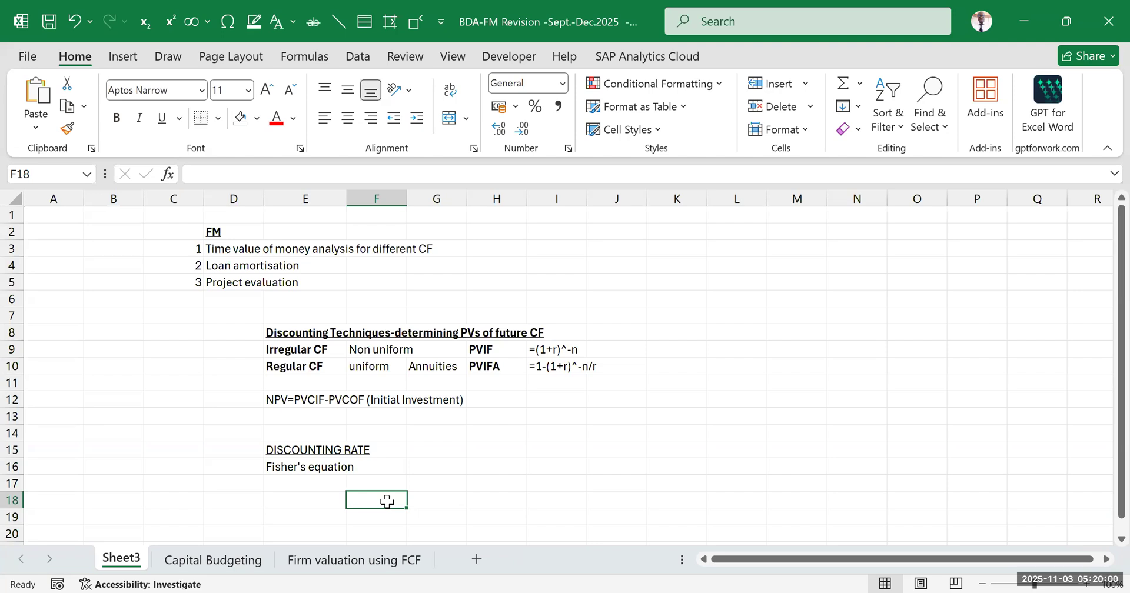
click(523, 466)
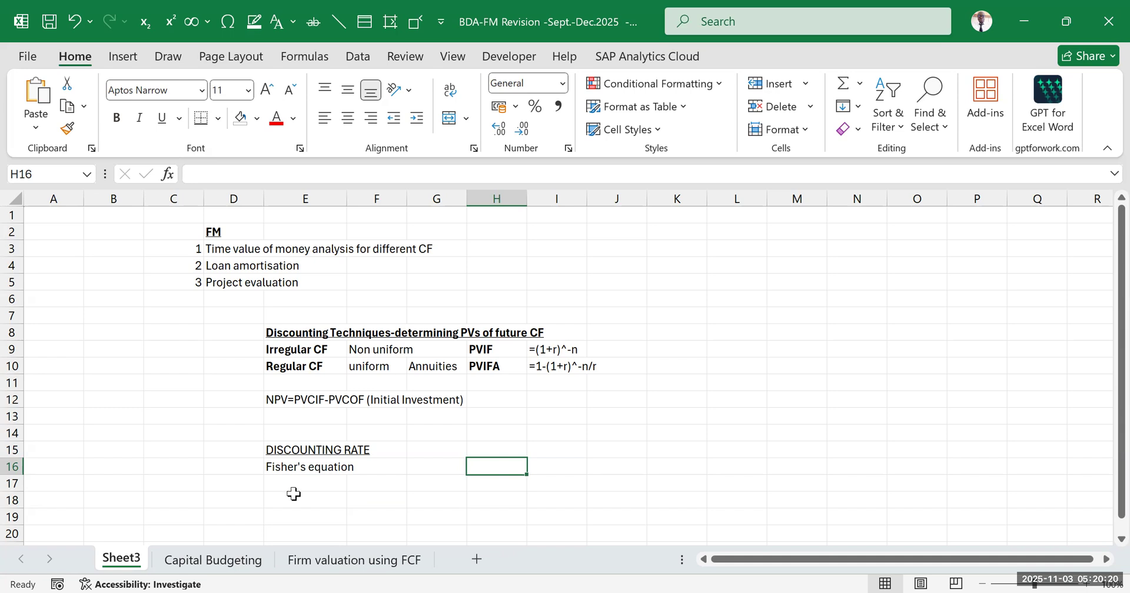
Enter Fisher's formula "1+N=(1+R)(1+i)" as text in E17
click(296, 483)
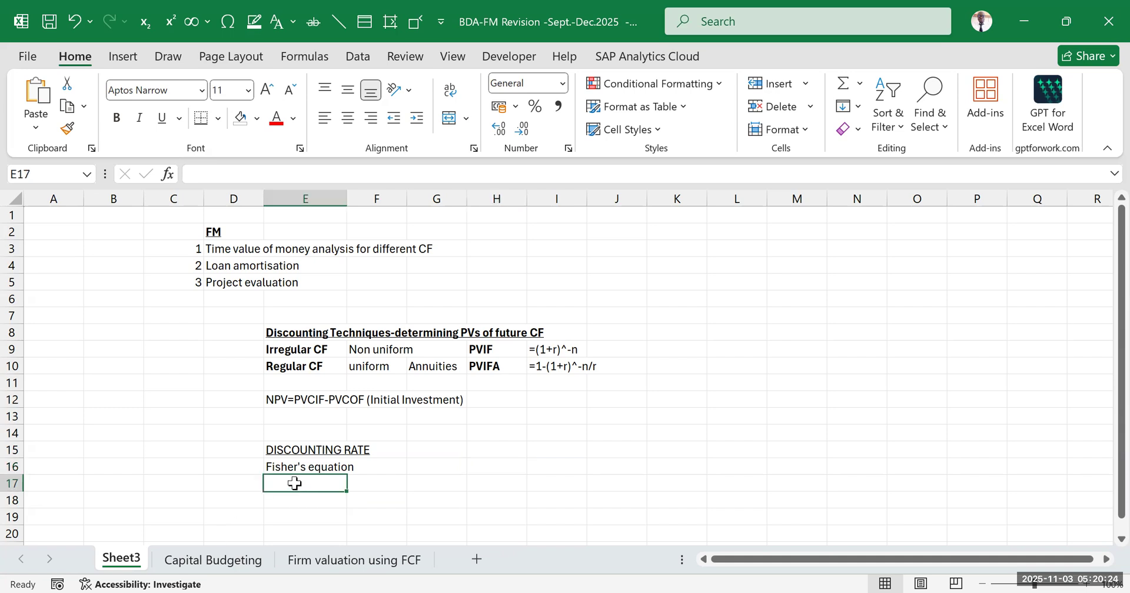
text(1+N)
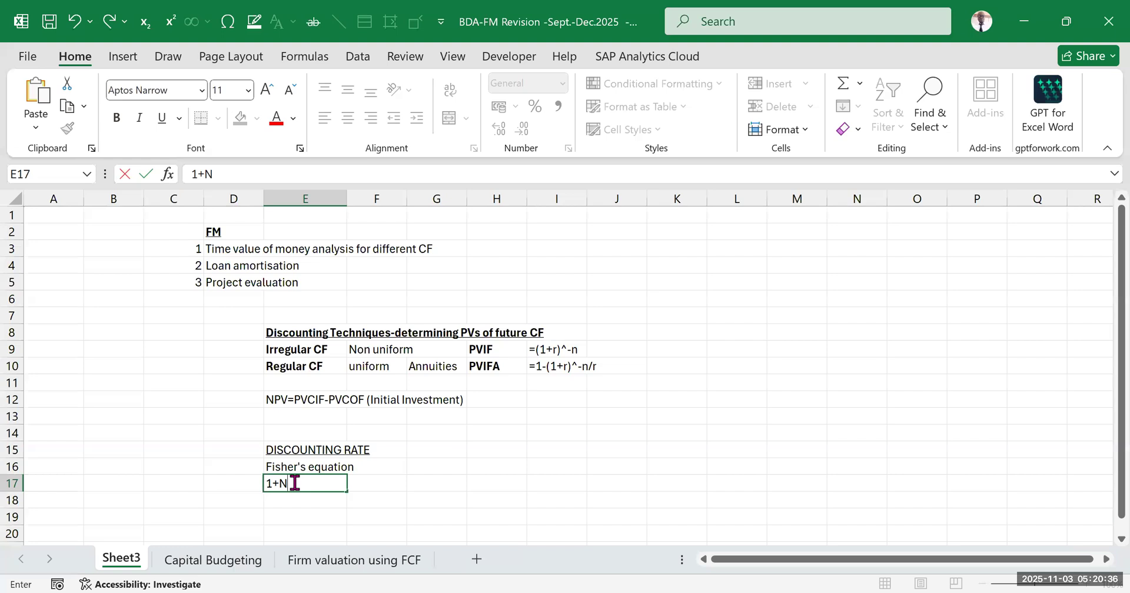
text(=(1+R))
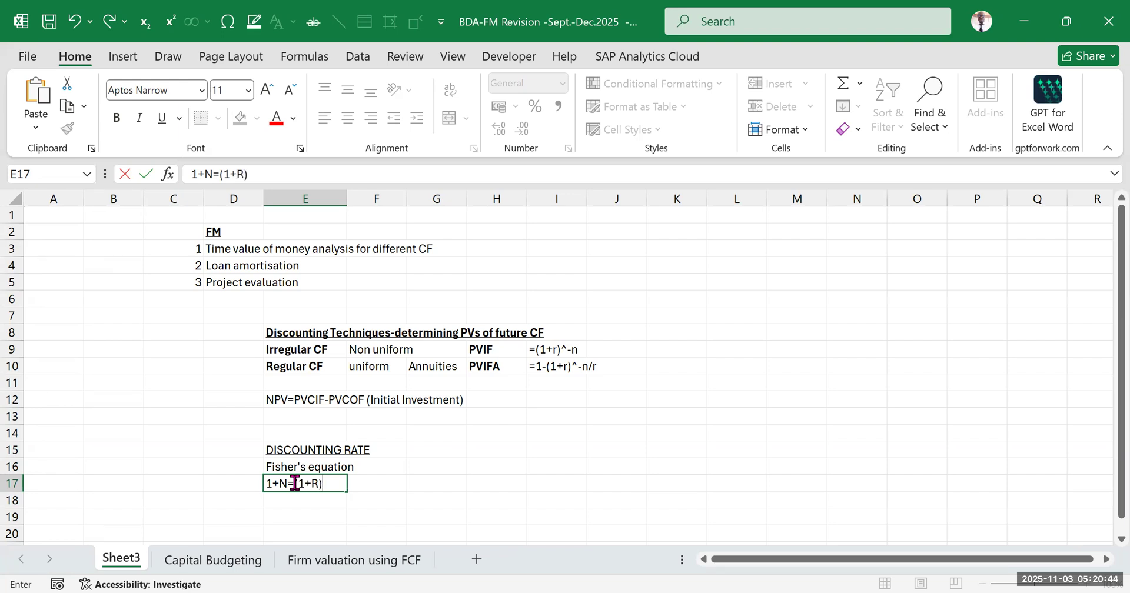
text((1+i))
click(607, 460)
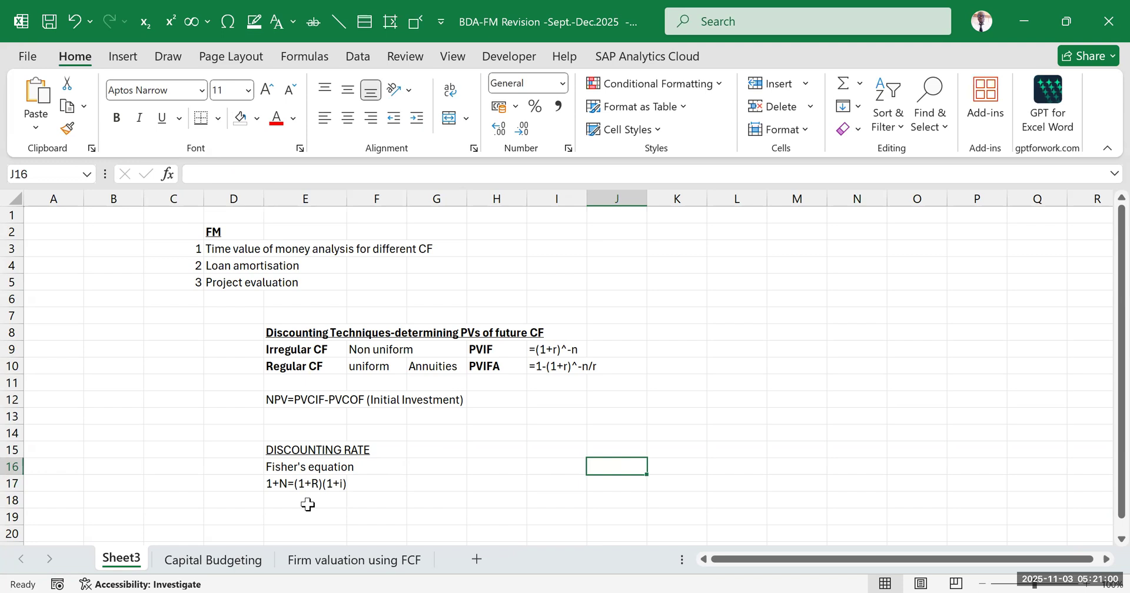
Define the first symbol of Fisher's formula in F18 with the text "N=Nominal rate"
click(323, 514)
scroll(302, 444, down, 2)
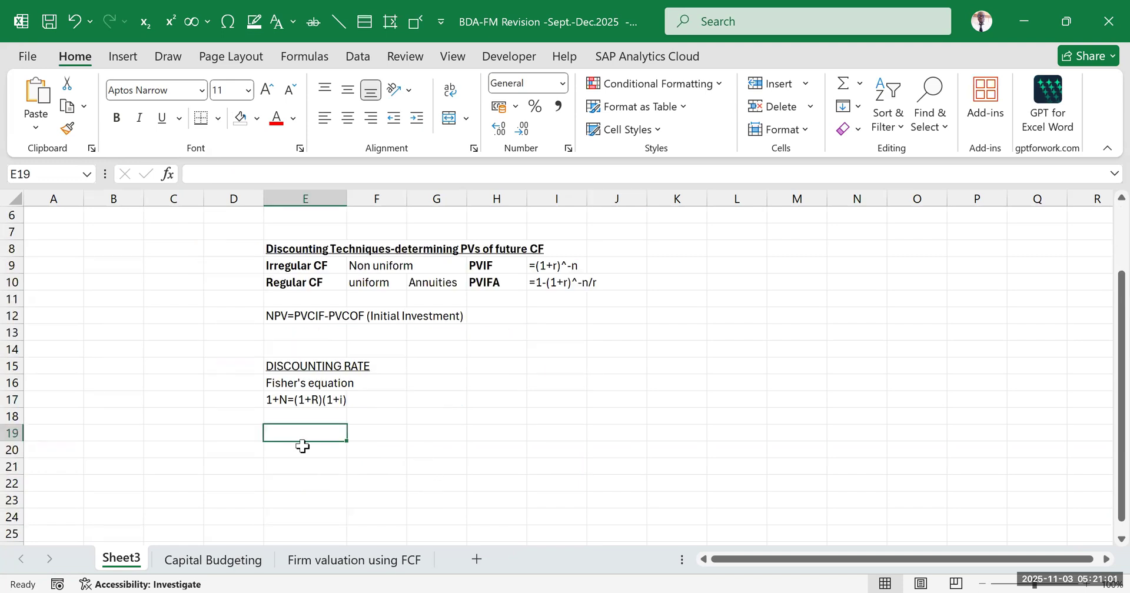
click(279, 399)
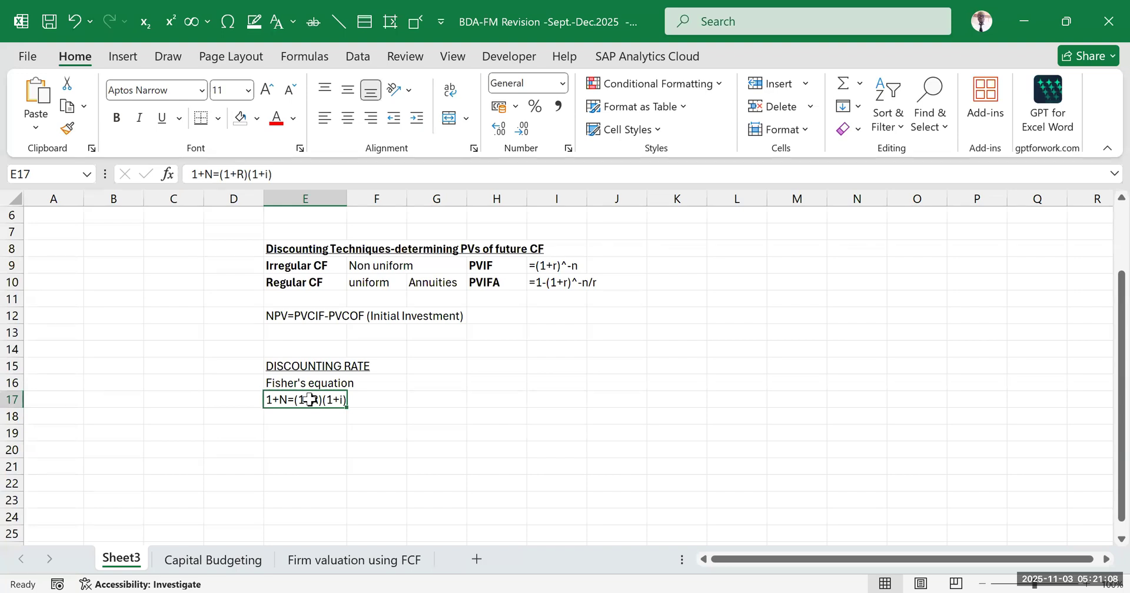
click(359, 424)
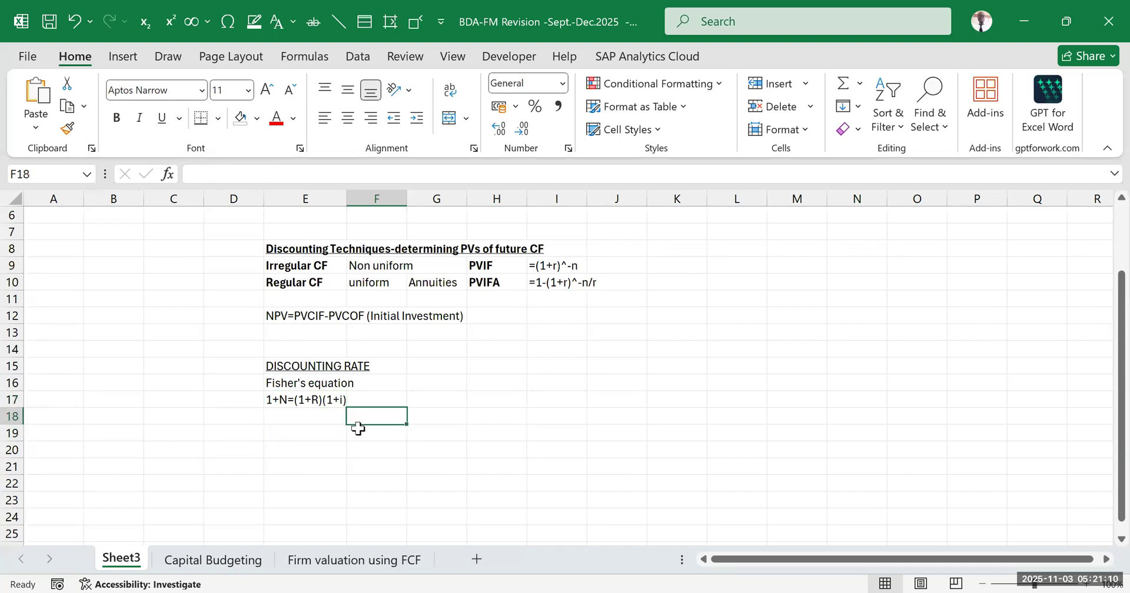
text(n)
key(BackSpace)
text(N=Nomi)
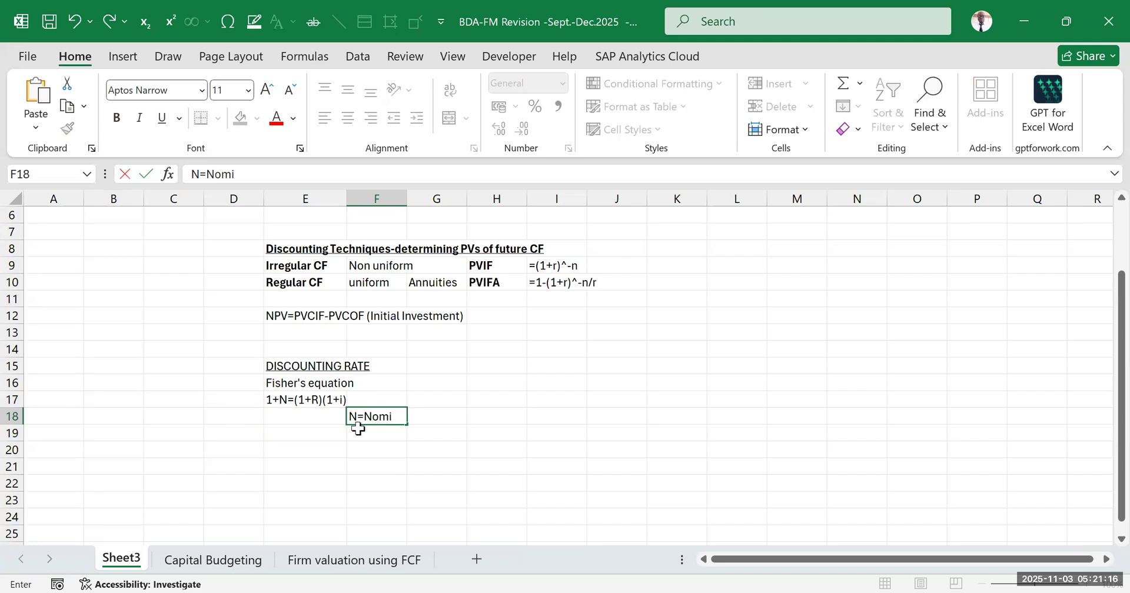
text(nal rate)
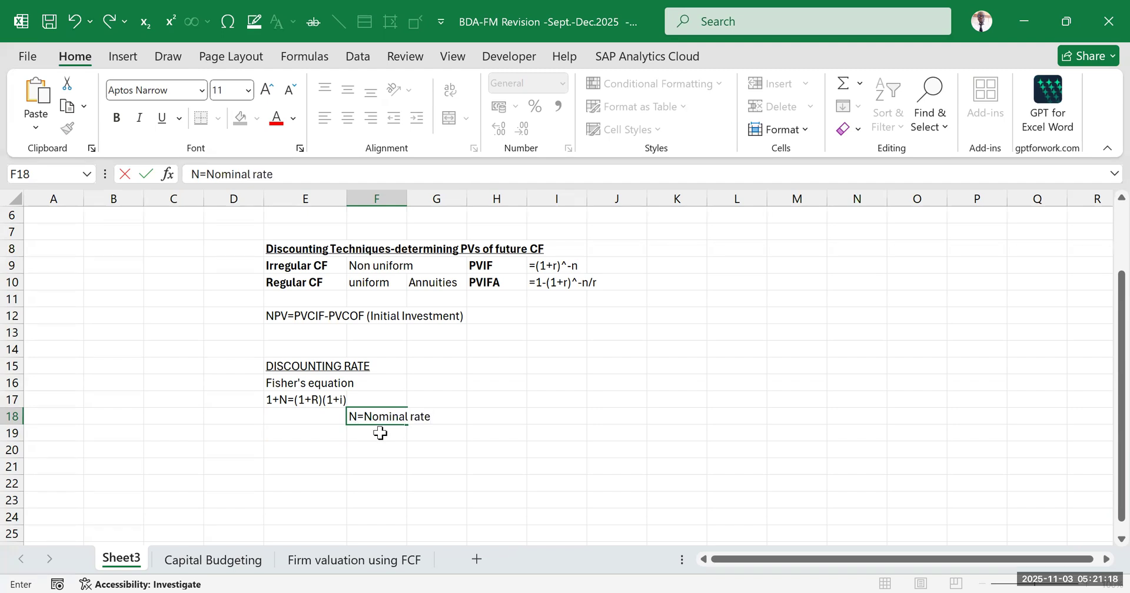
key(Return)
Add the definition "R=Real rate" in F19
text(r)
key(BackSpace)
text(R)
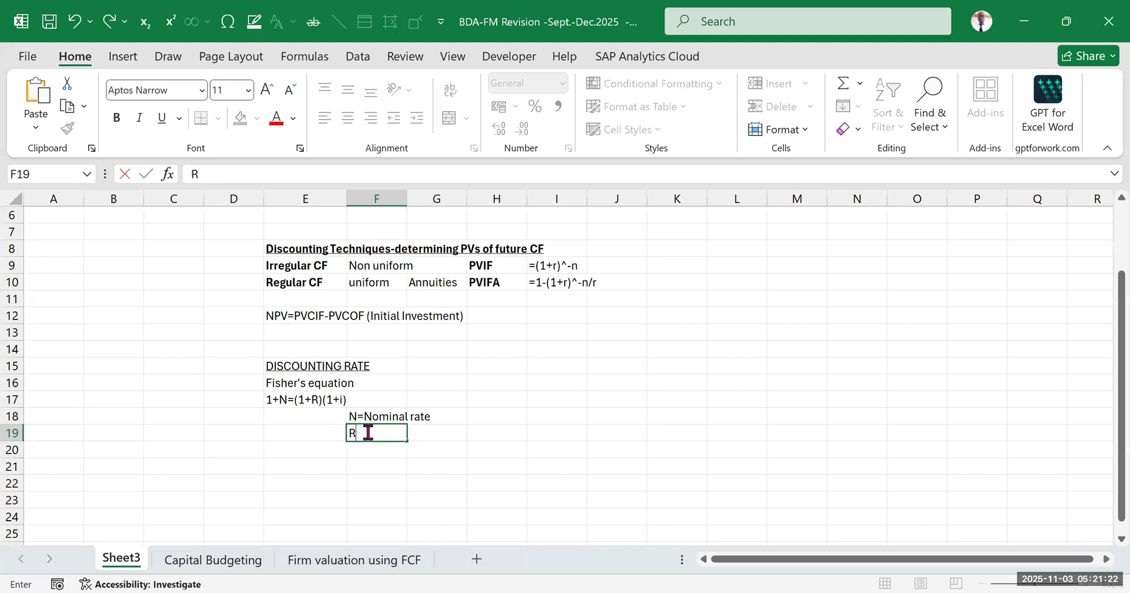
text(=Real rate)
key(Return)
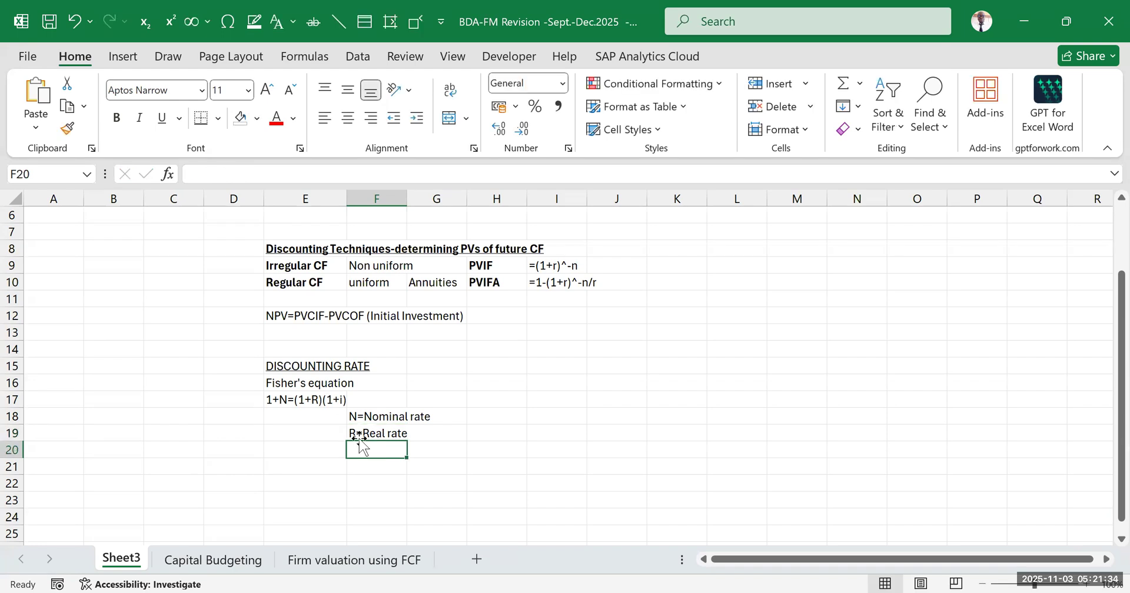
Add the definition "i=Inflation" in F20
text(i=)
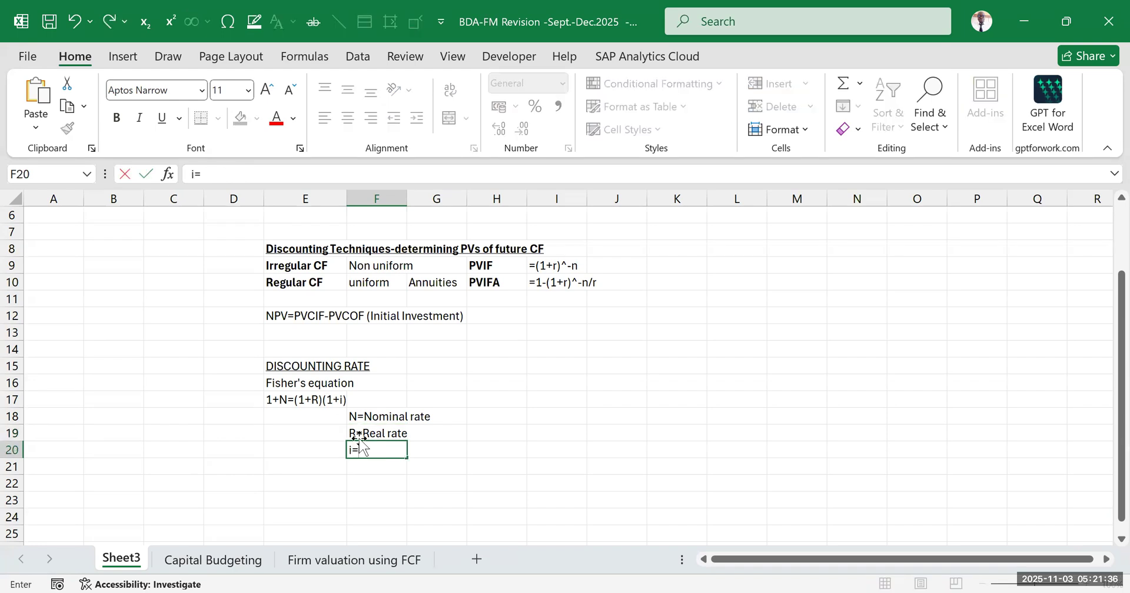
text(ln)
text(flation)
click(550, 448)
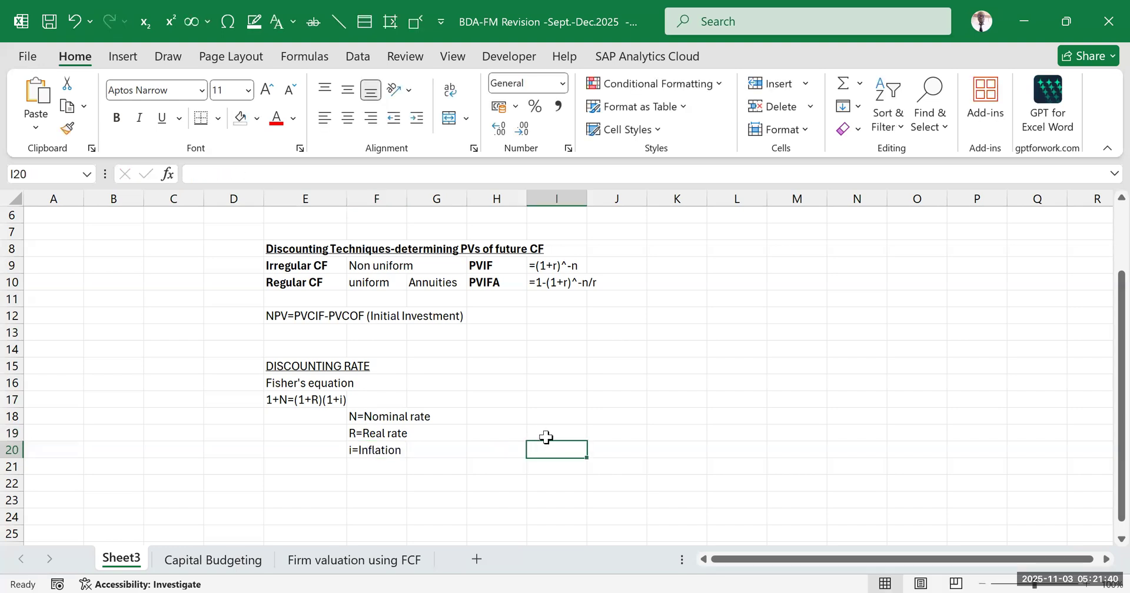
Review the discounting rate notes in E14:G20 together with the Project evaluation topic in D5
scroll(470, 440, up, 2)
scroll(310, 394, down, 2)
mouse_move(270, 350)
mouse_down()
mouse_move(429, 423)
mouse_move(440, 451)
mouse_up()
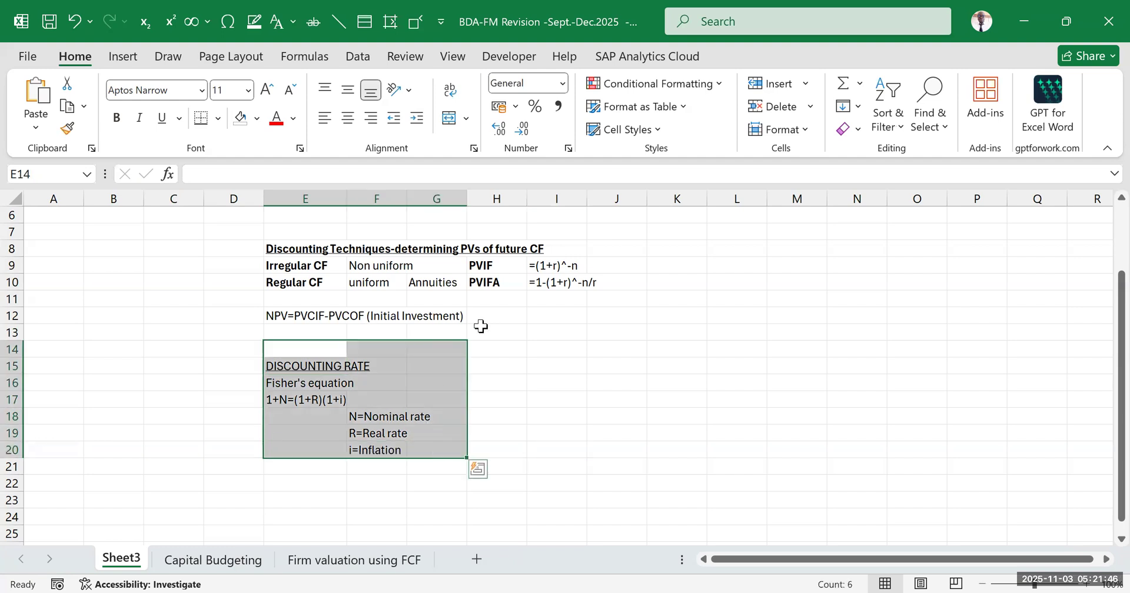
click(593, 381)
mouse_move(267, 345)
mouse_down()
mouse_move(428, 454)
mouse_move(429, 442)
mouse_up()
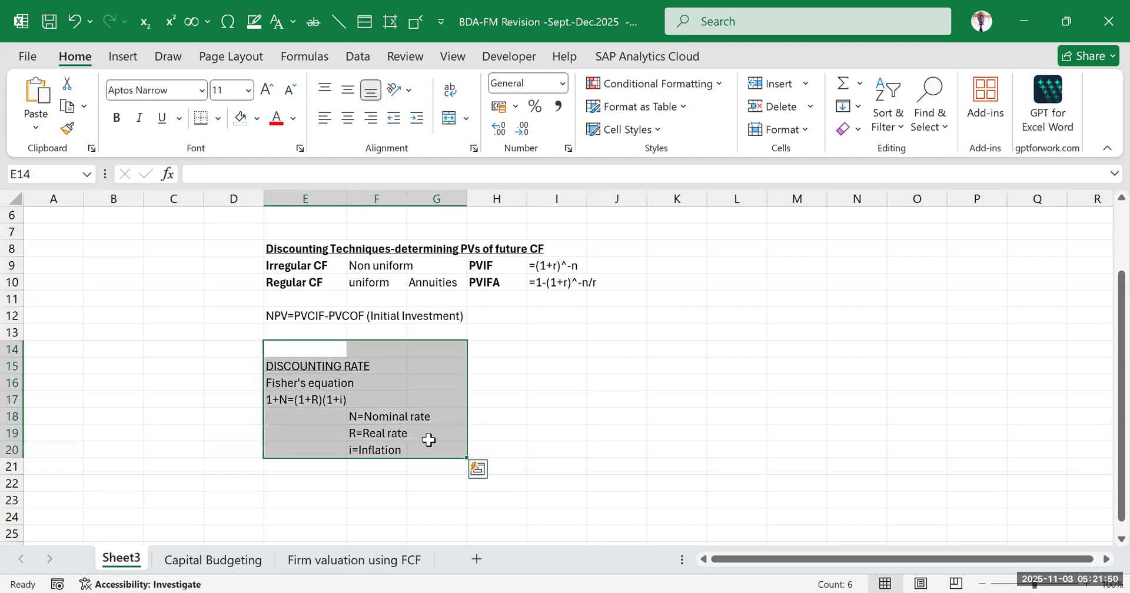
click(551, 430)
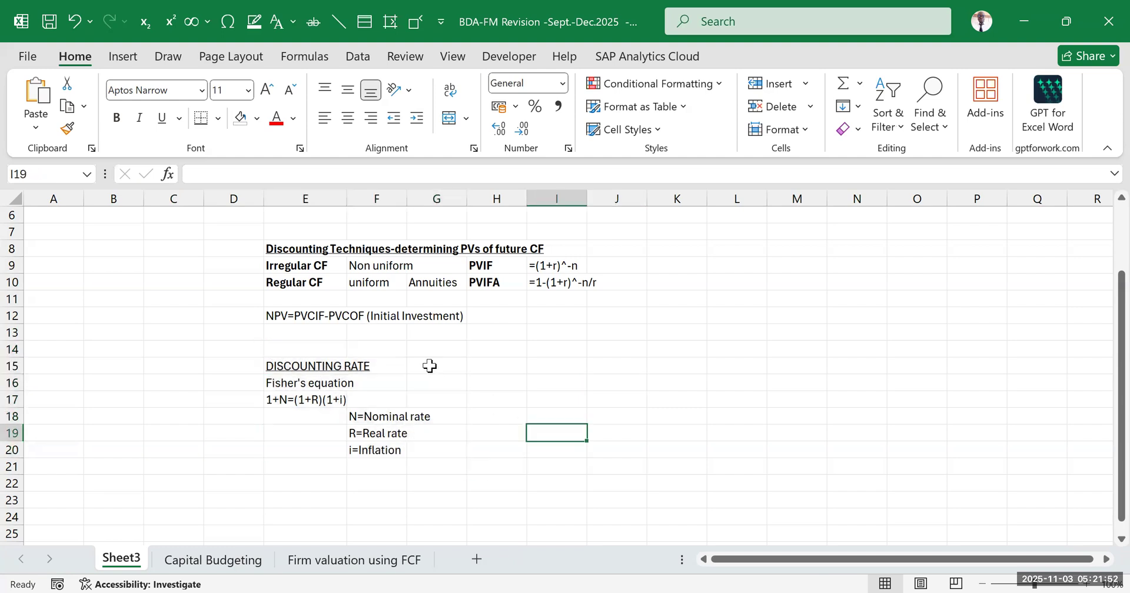
scroll(426, 366, up, 2)
scroll(414, 359, down, 1)
scroll(409, 339, up, 1)
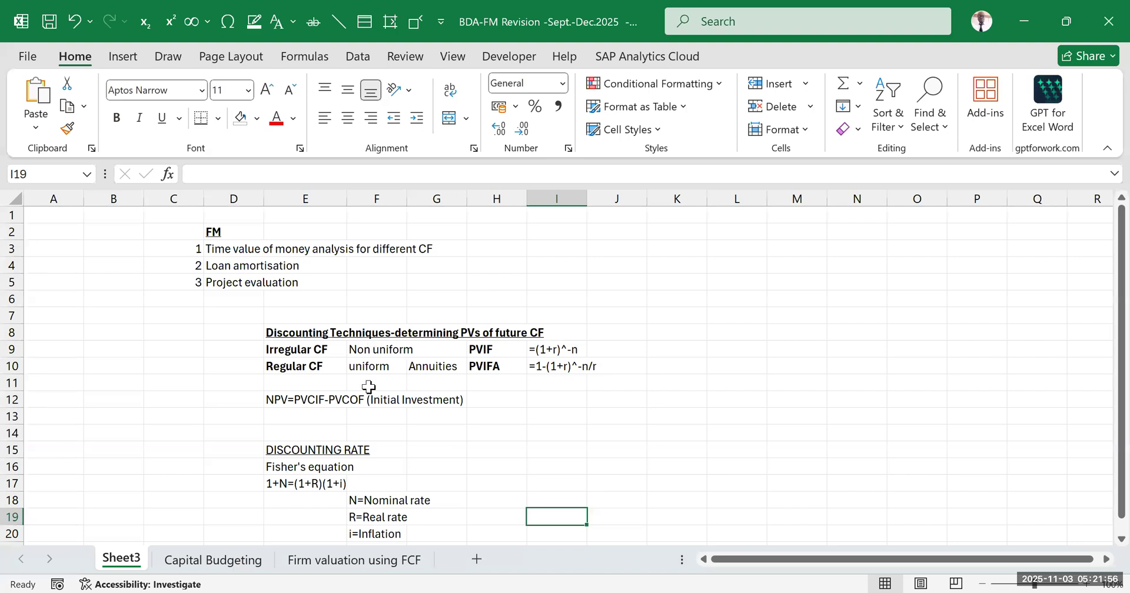
click(225, 284)
scroll(398, 343, down, 2)
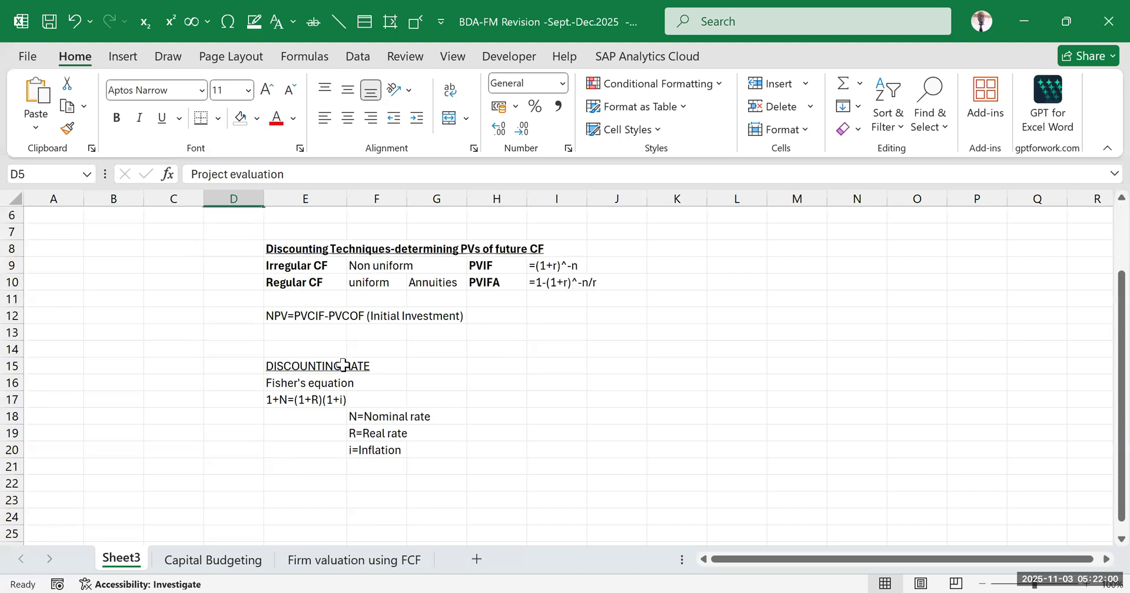
scroll(340, 359, up, 2)
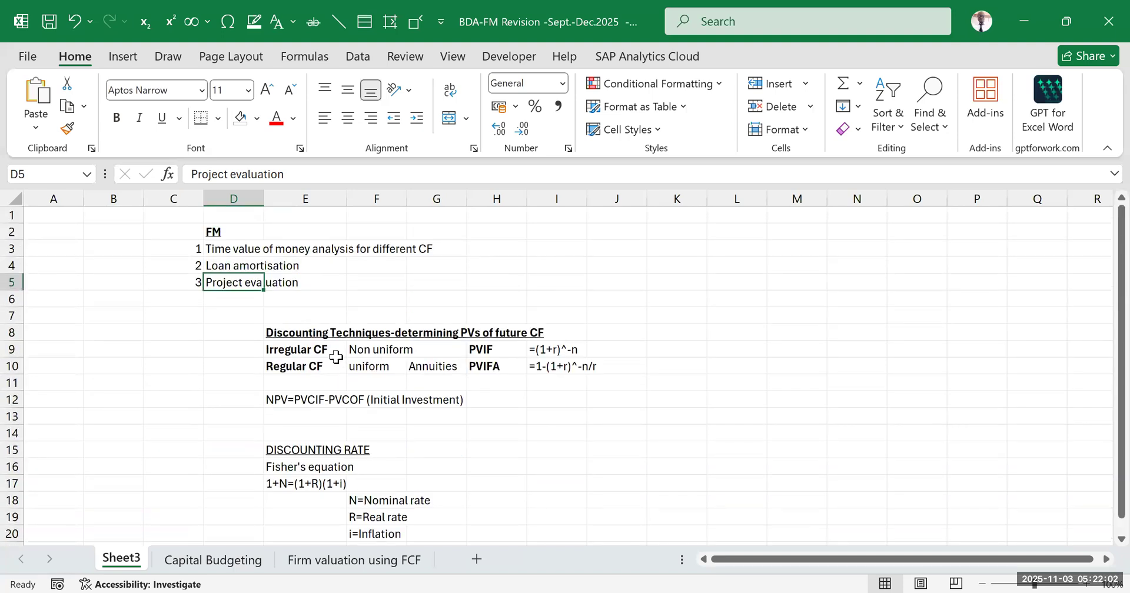
scroll(340, 359, down, 2)
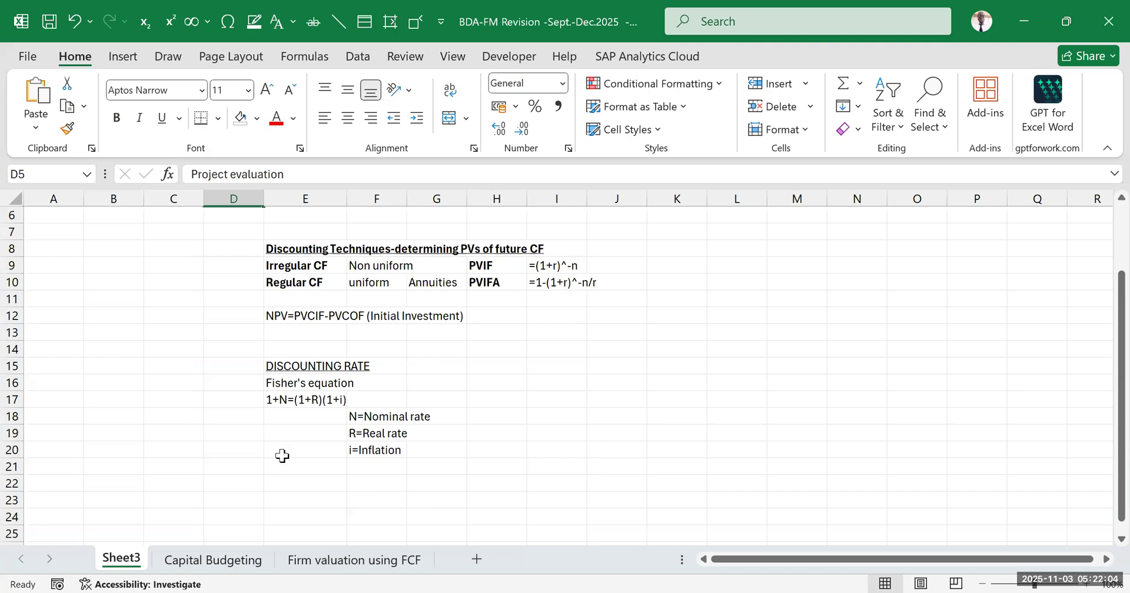
Draw a border line along the top edge of D21:J21 to close off the discounting rate section
drag(247, 451, 503, 482)
click(434, 495)
drag(249, 471, 625, 468)
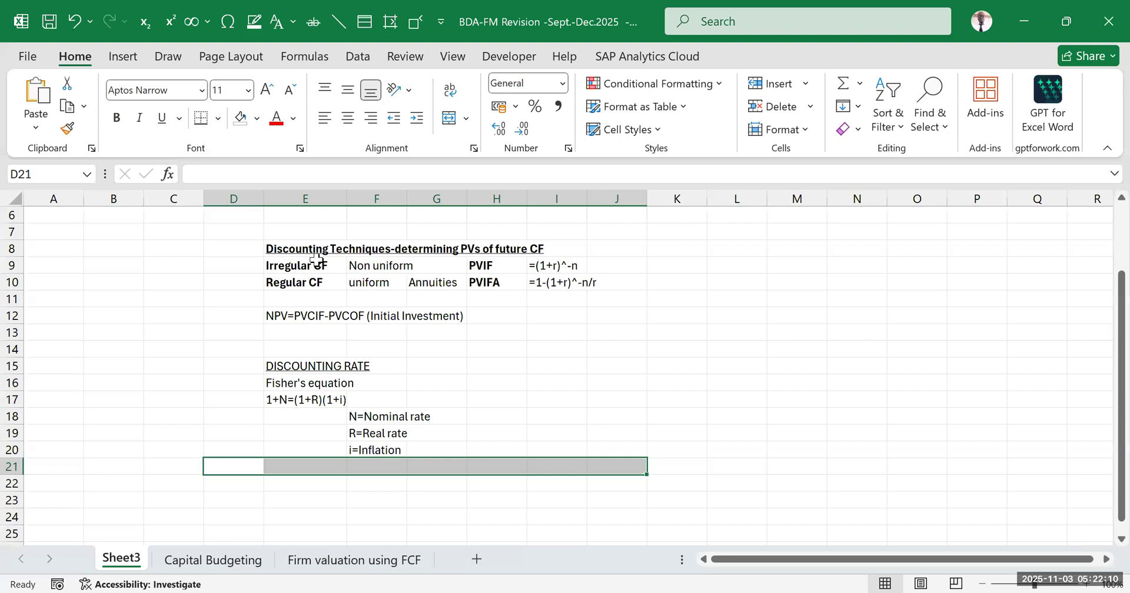
click(218, 122)
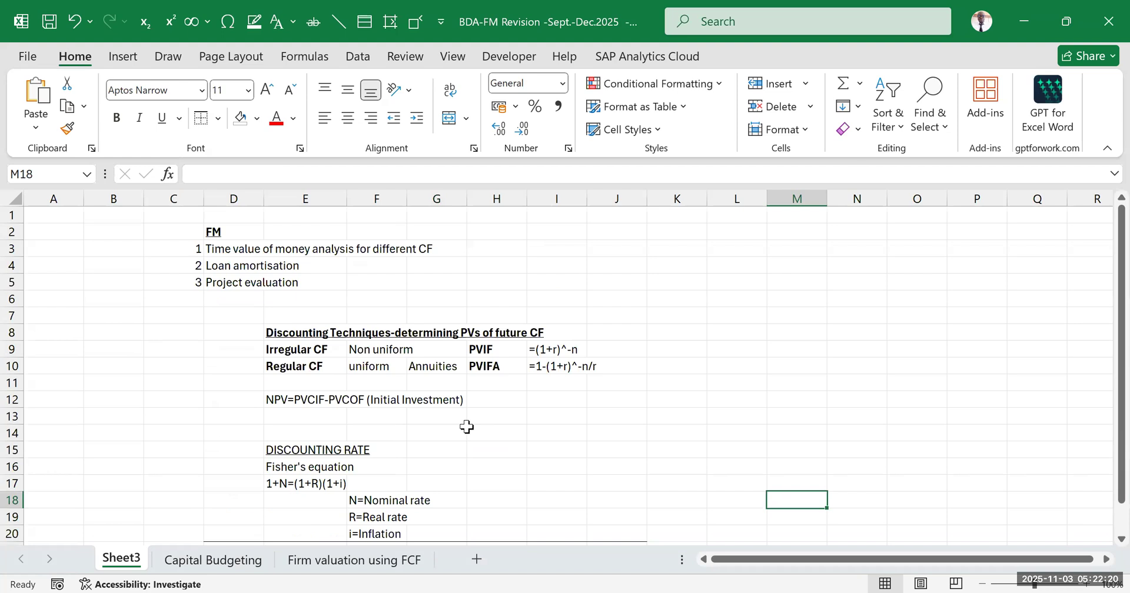
Add the underlined heading "Project Evalution" in E22
scroll(473, 425, down, 2)
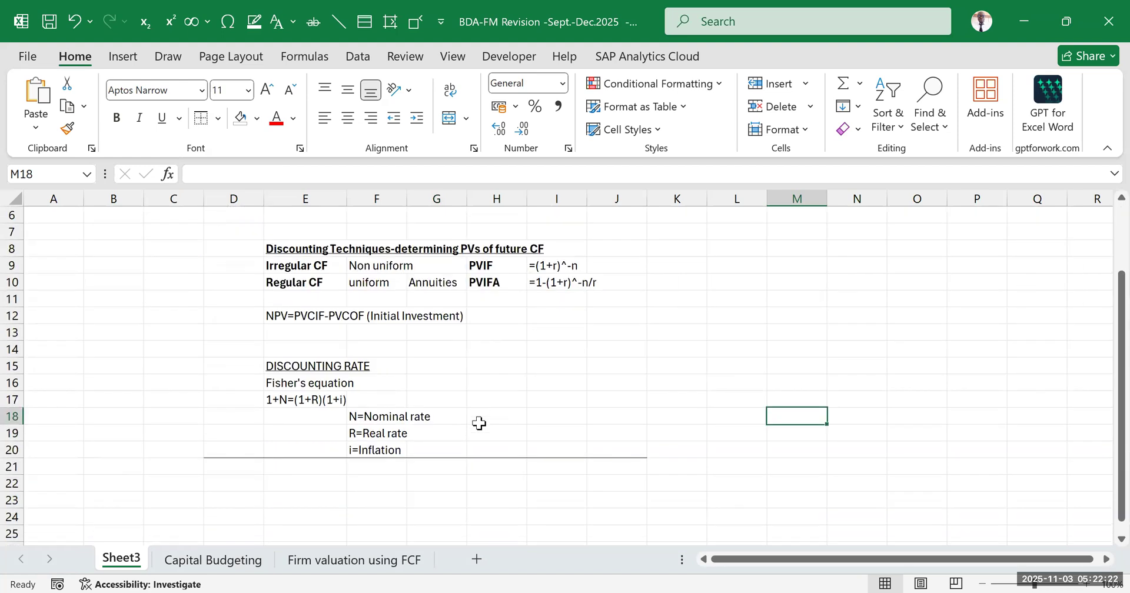
click(318, 516)
click(282, 481)
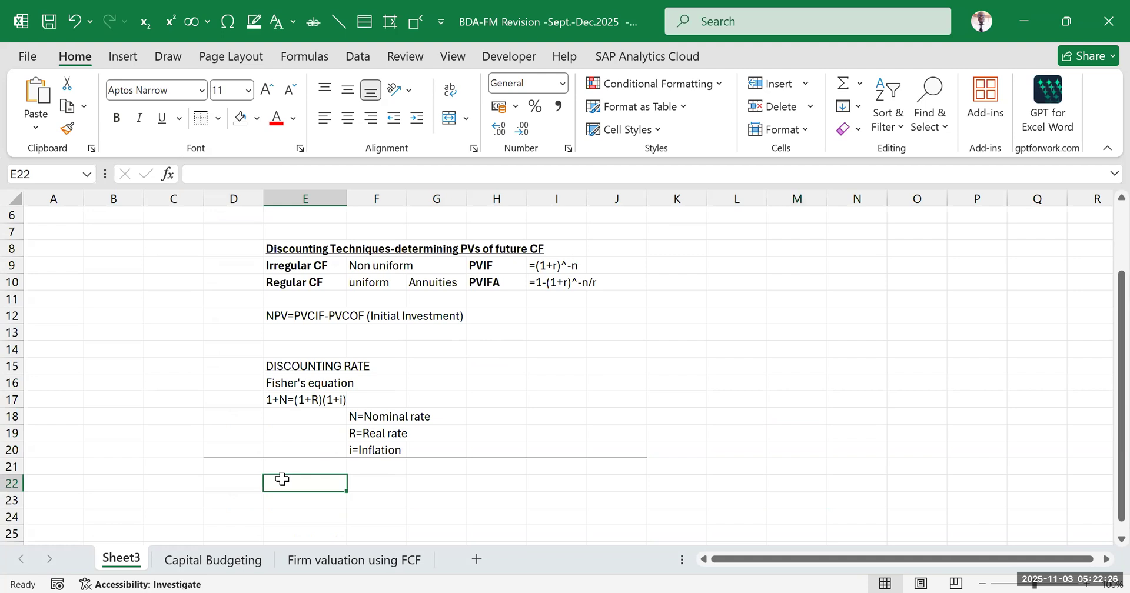
text(Evalution)
key(F2)
click(265, 484)
text(Project)
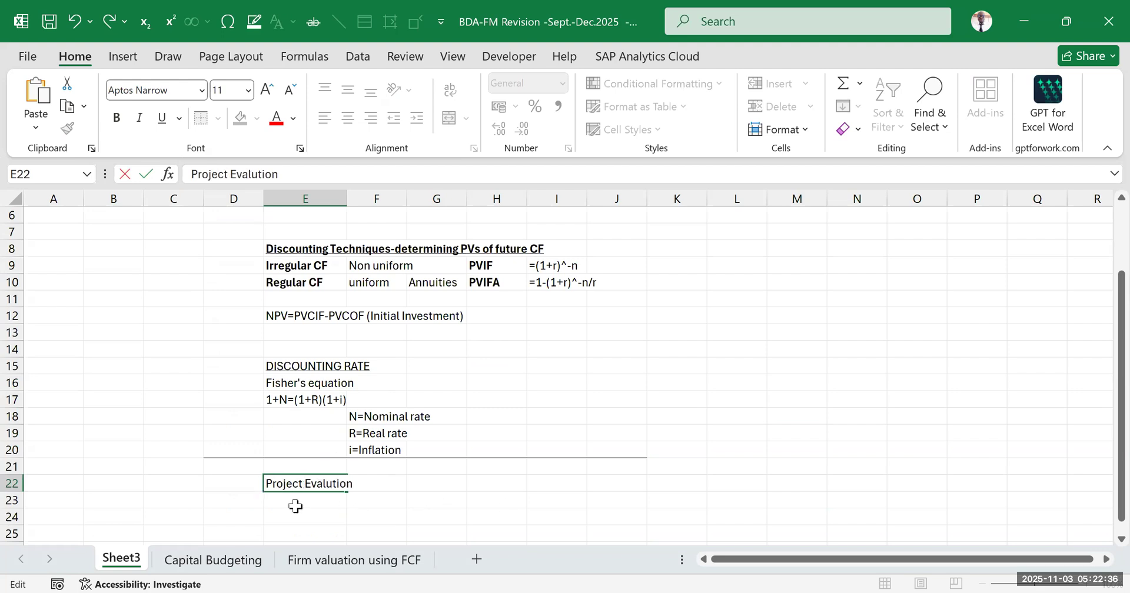
key(Return)
click(279, 484)
key(ctrl+u)
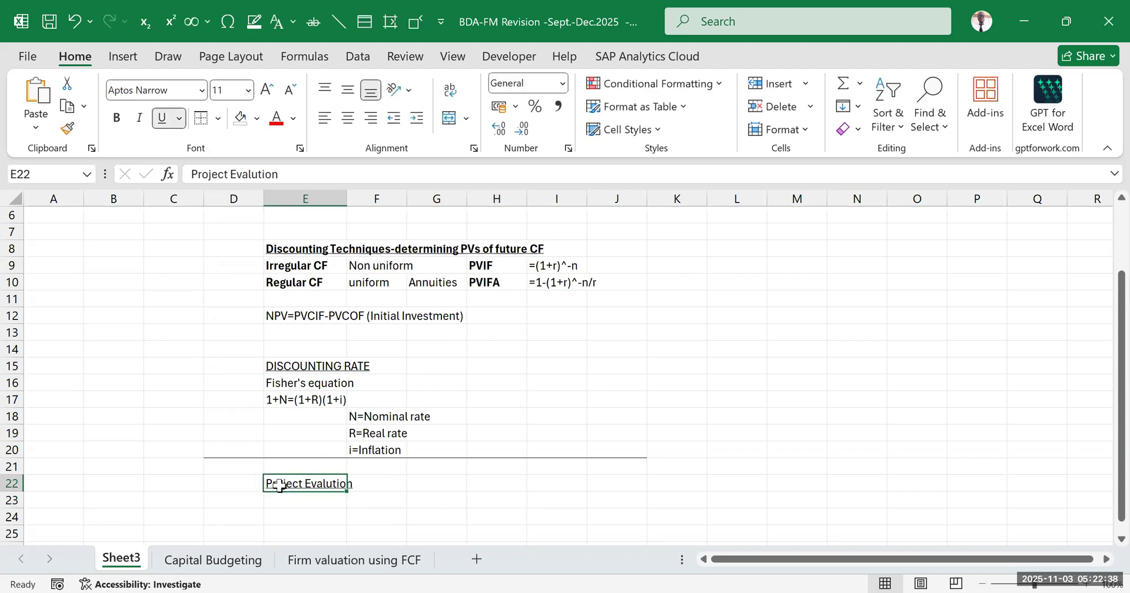
click(726, 381)
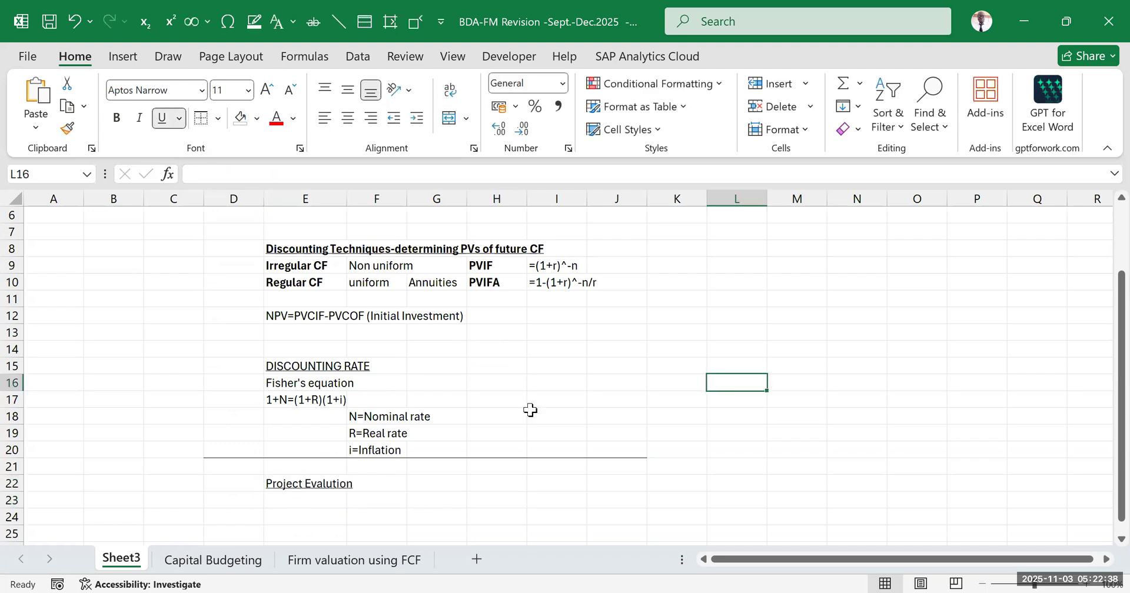
List "NPV" in E23 as the first project evaluation method
click(293, 500)
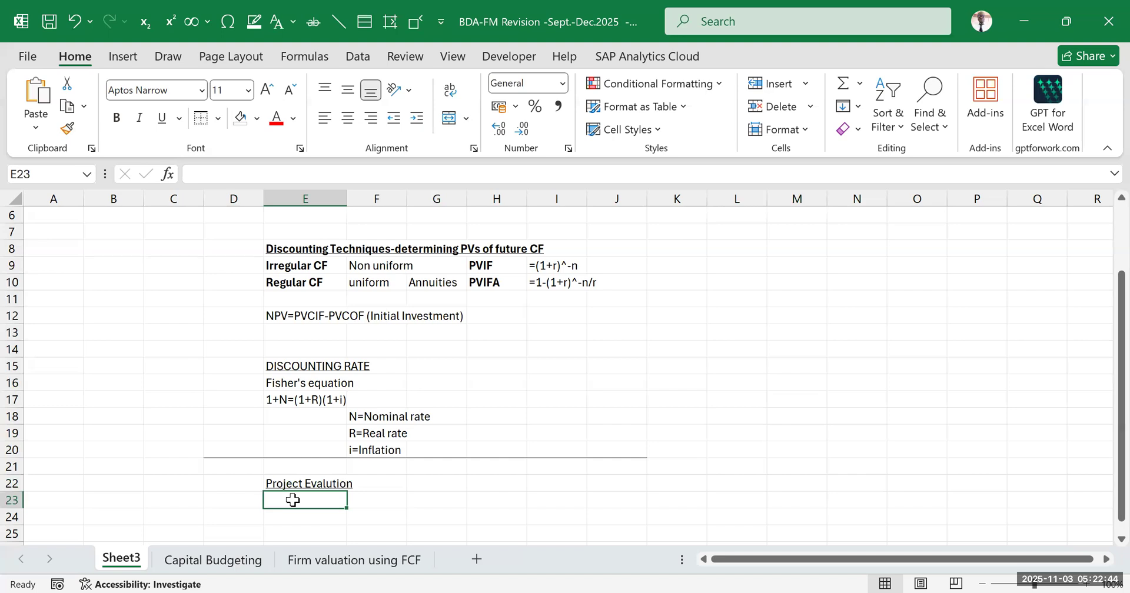
text(NPV)
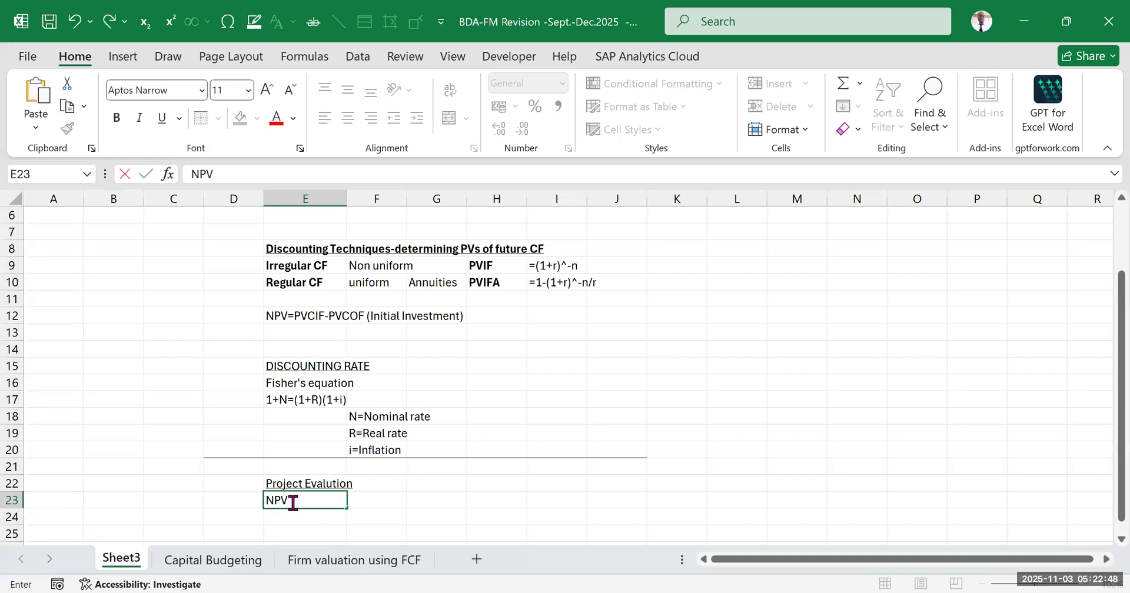
key(Return)
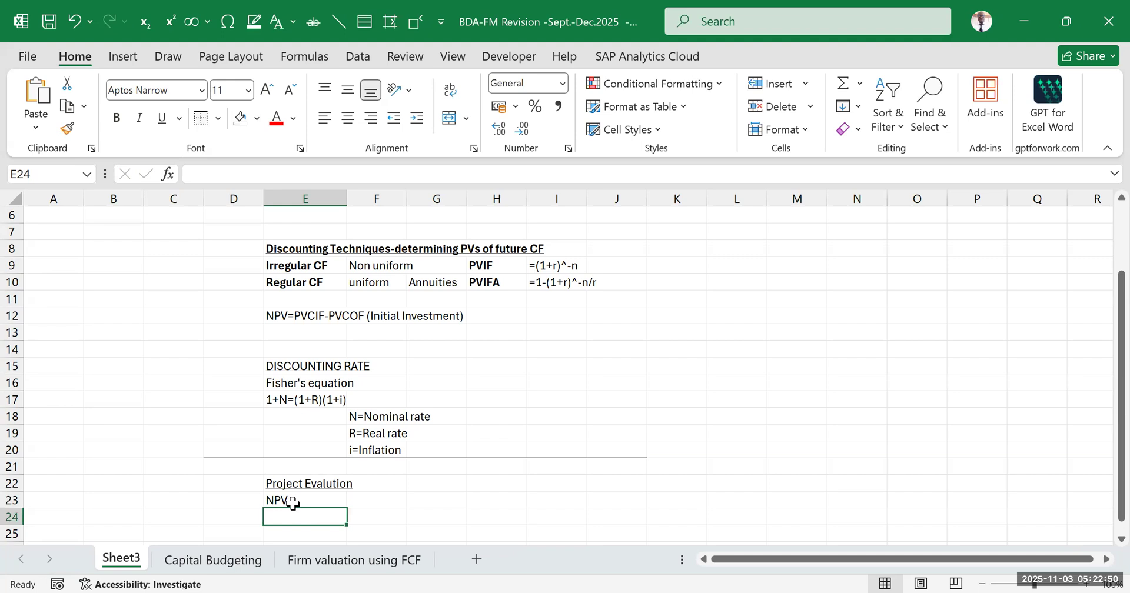
List "PI" in E24 and "IRR" in E25 under NPV in the project evaluation section
text(PI)
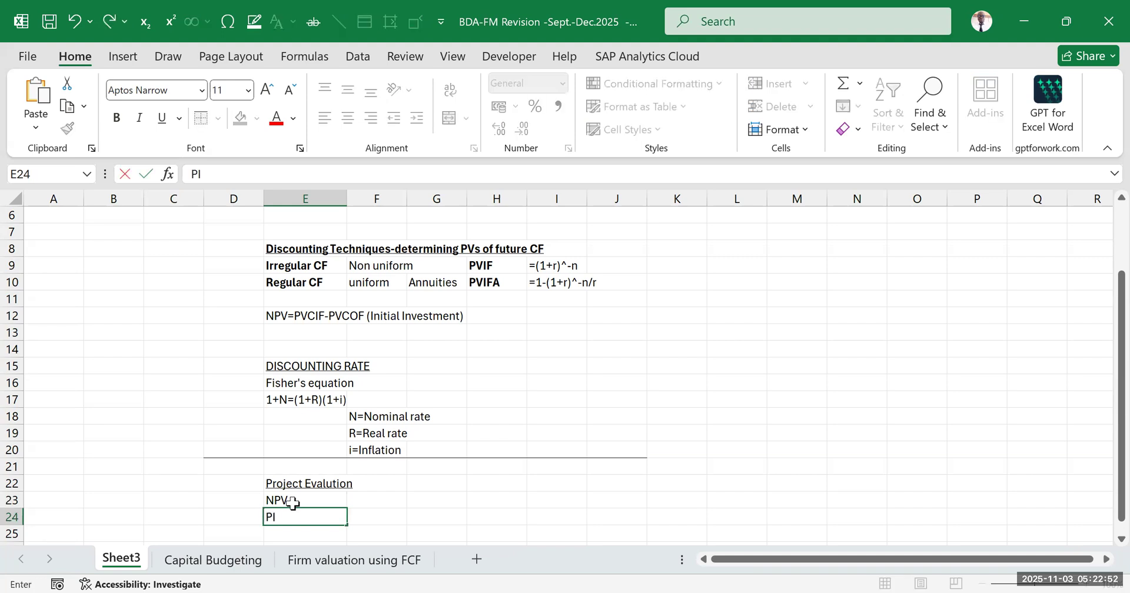
key(Return)
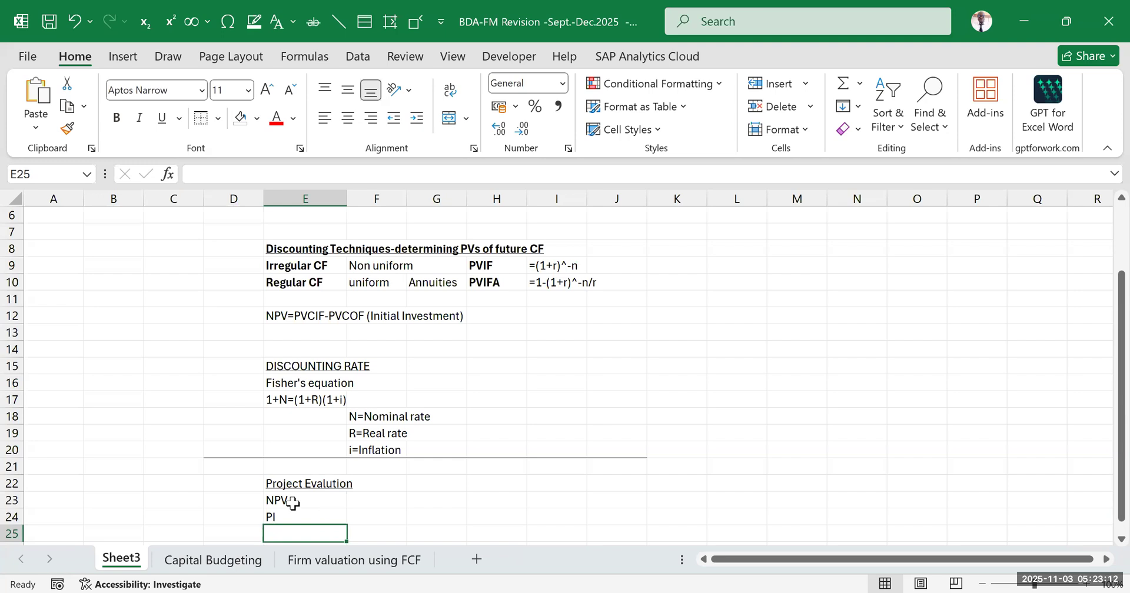
scroll(293, 503, down, 2)
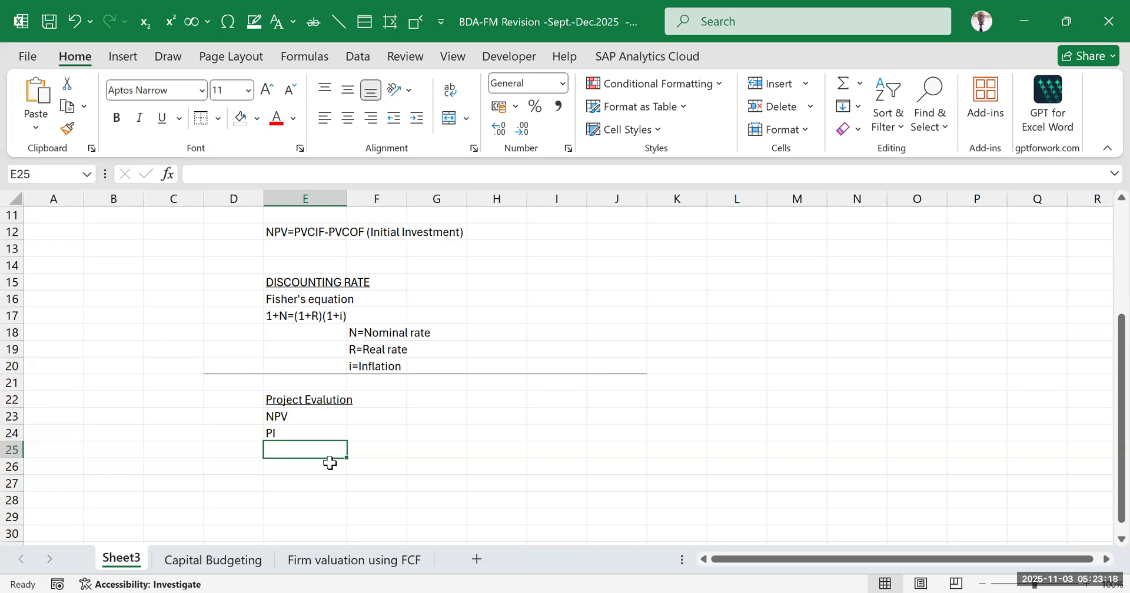
text(IRR)
key(Return)
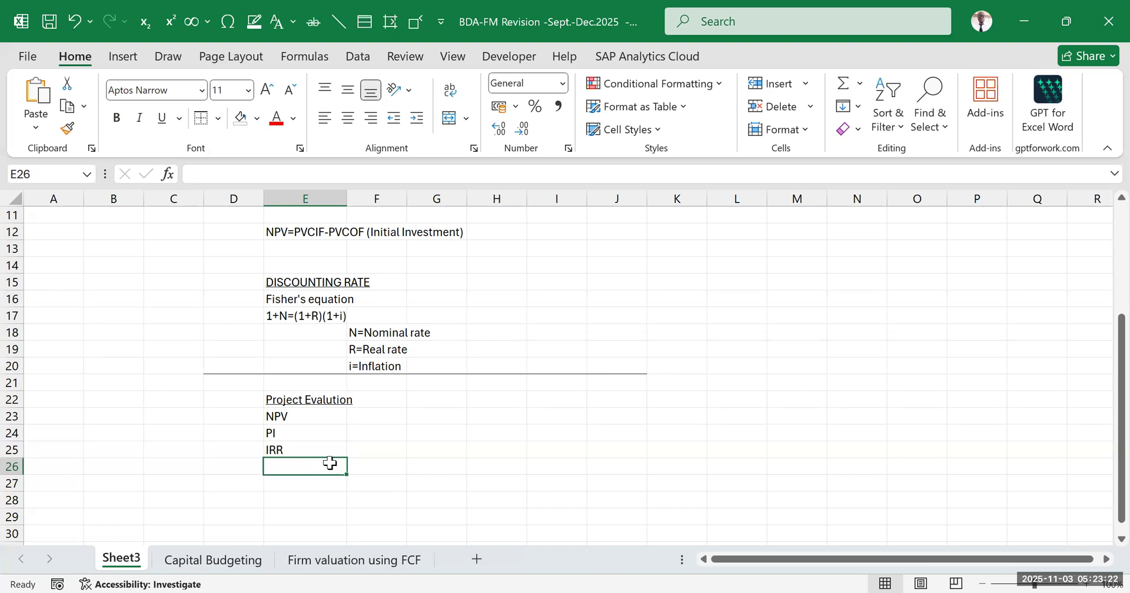
Add "PBP/DPBP" to the project evaluation methods and place it in E26, directly below IRR
key(Return)
text(PBP)
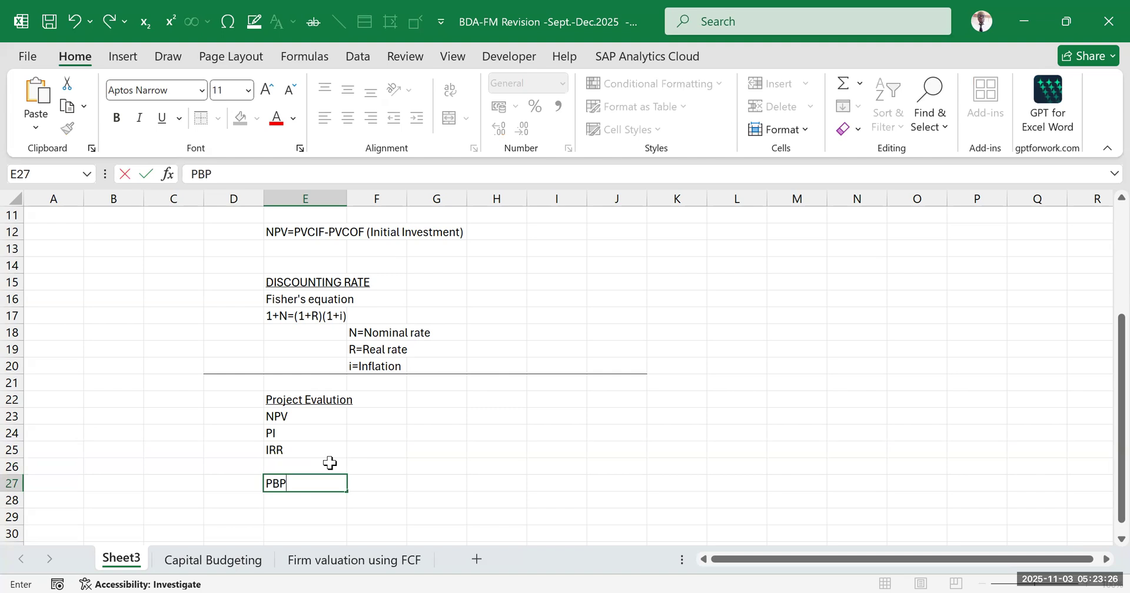
text(/DPBP)
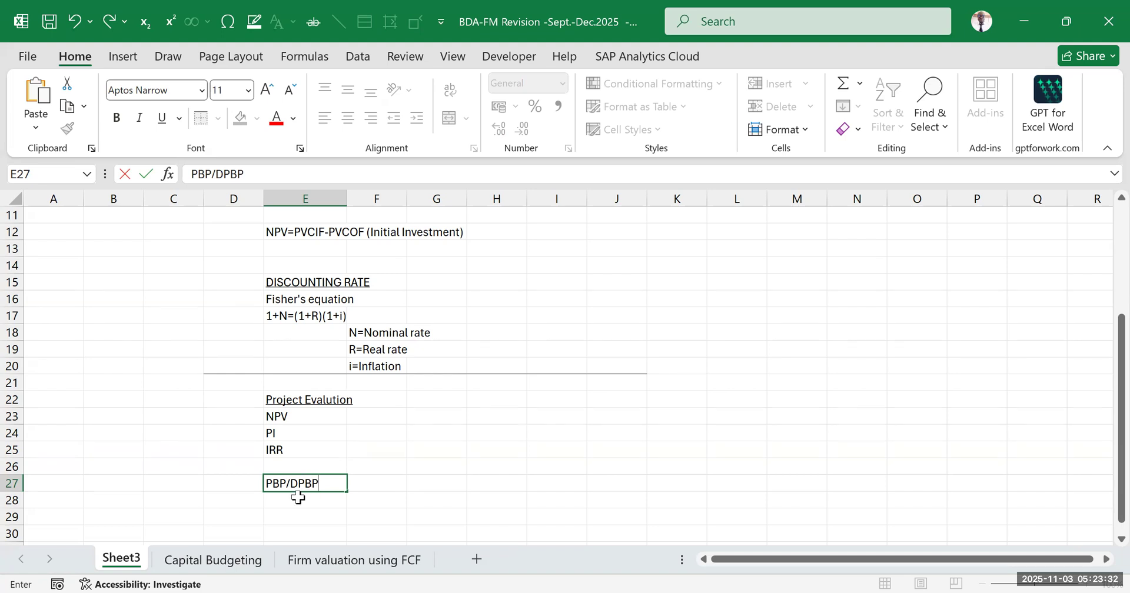
click(479, 484)
click(315, 484)
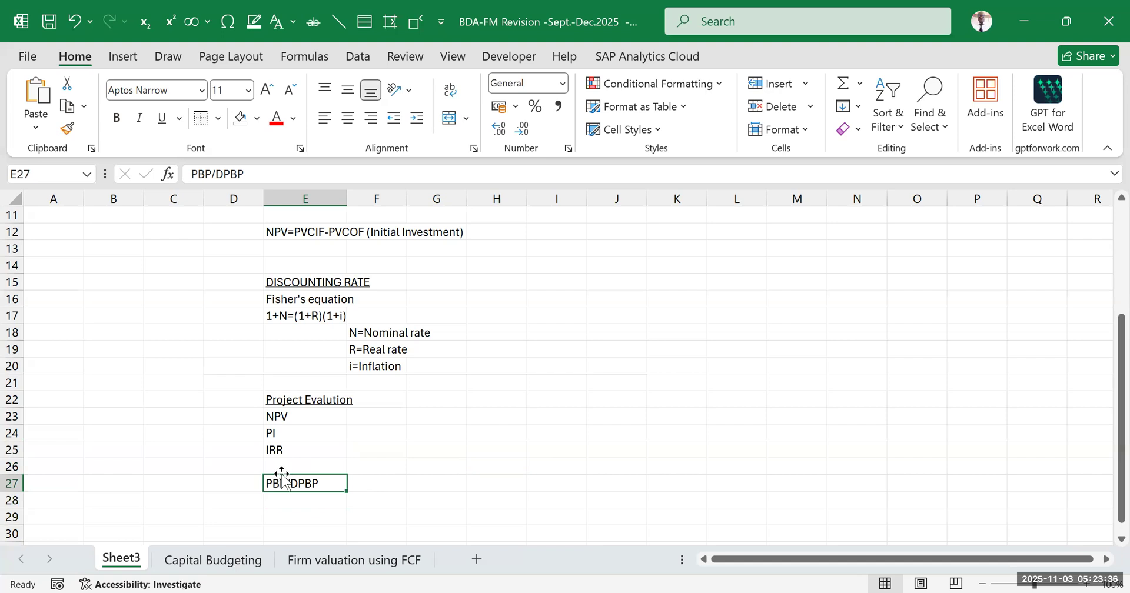
drag(281, 475, 285, 466)
click(483, 444)
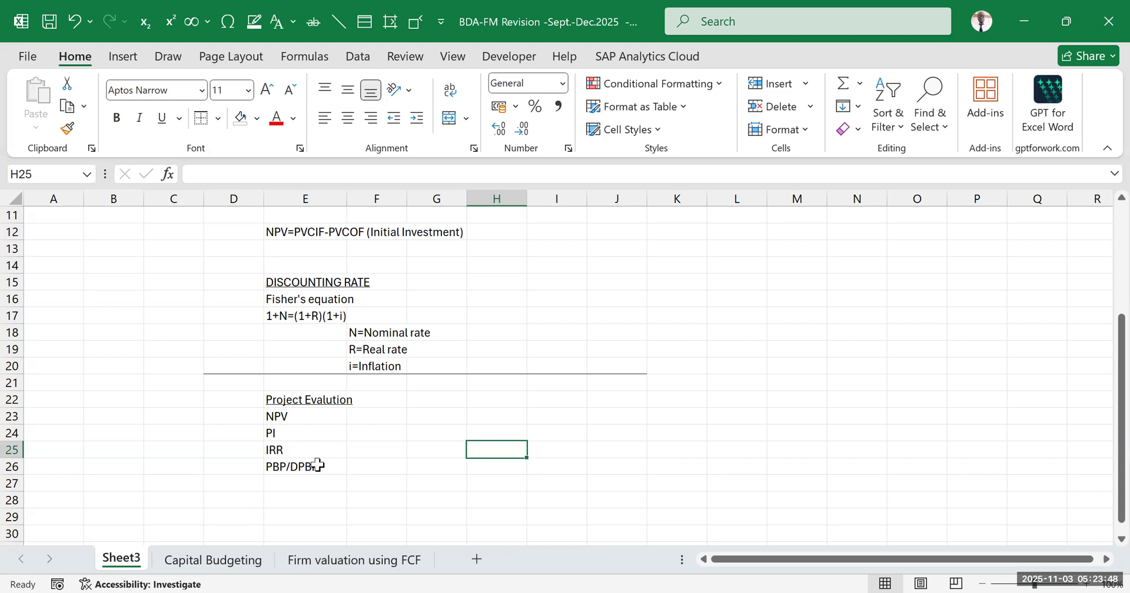
Extend the NPV entry in E23 to read "NPV/XNPV"
click(291, 483)
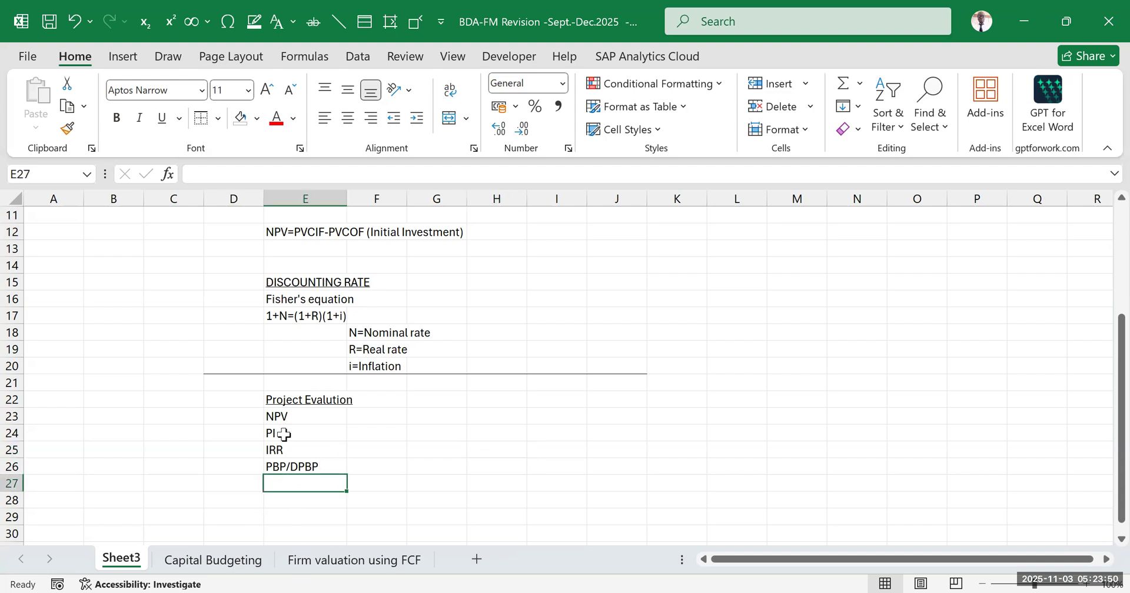
click(302, 416)
double_click(302, 415)
text(/)
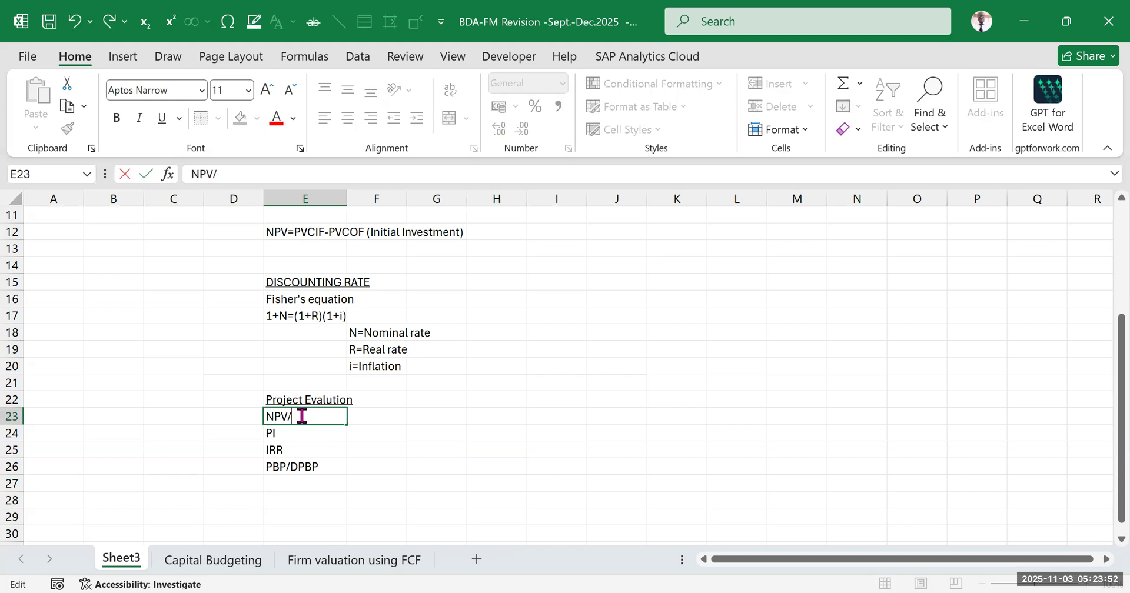
text(XNPV)
click(525, 443)
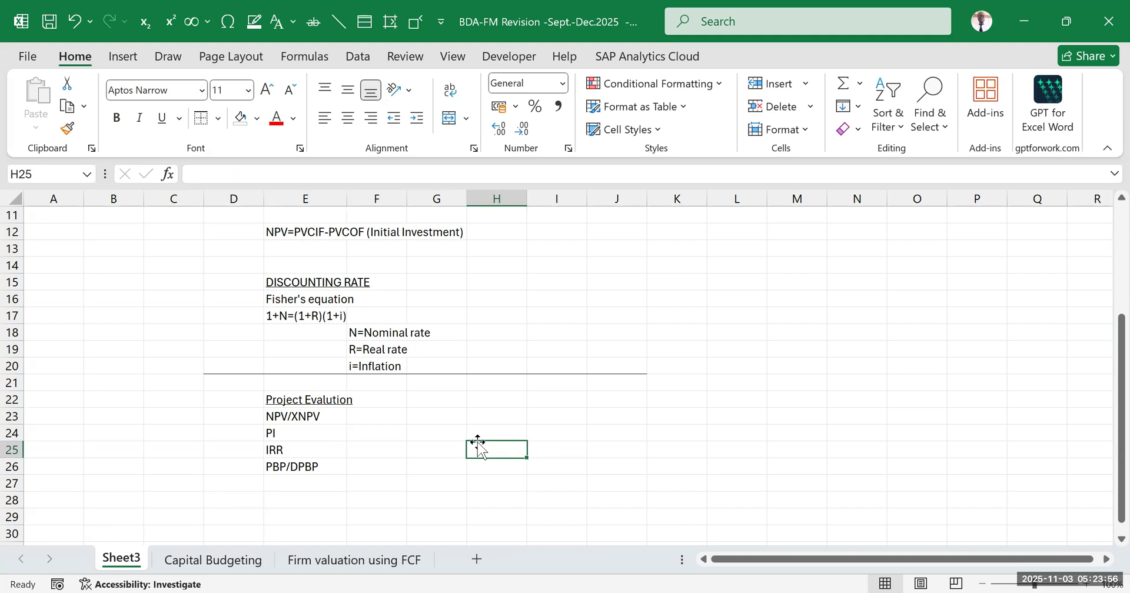
Extend the IRR entry in E25 to read "IRR/XIRR"
double_click(302, 450)
text(/XIRR)
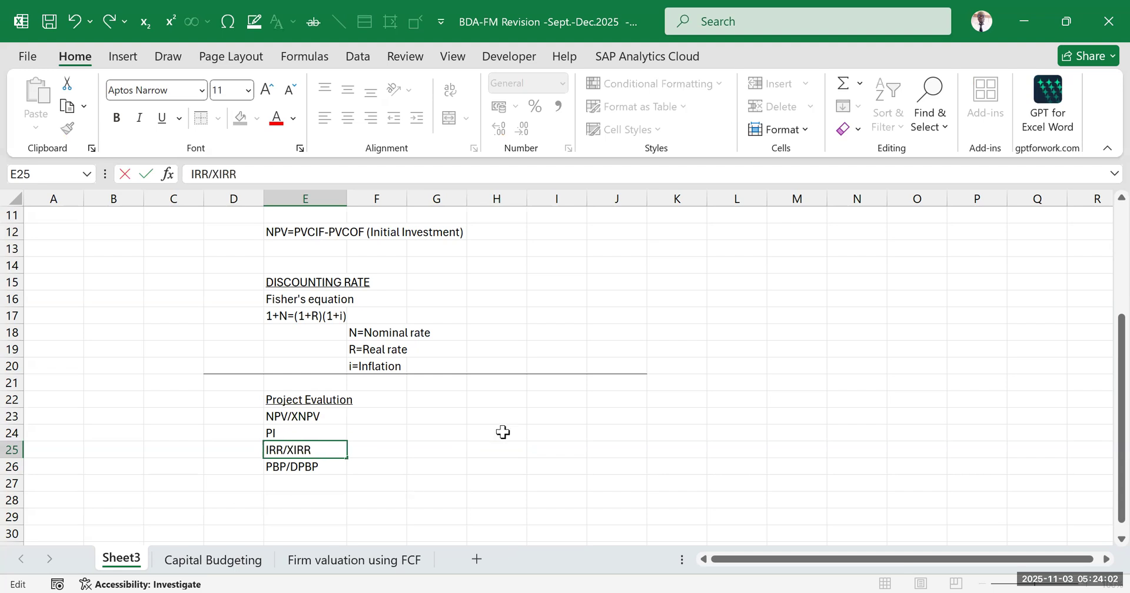
click(497, 367)
click(847, 367)
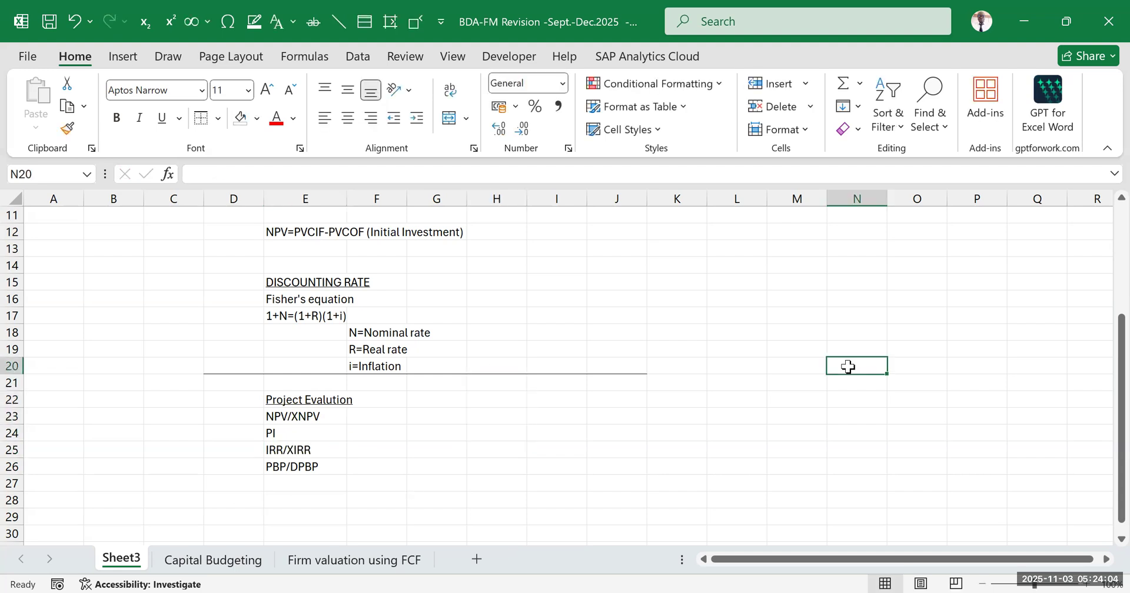
Review the project evaluation methods in E22:E26 together with the discounting rate notes above them
click(816, 419)
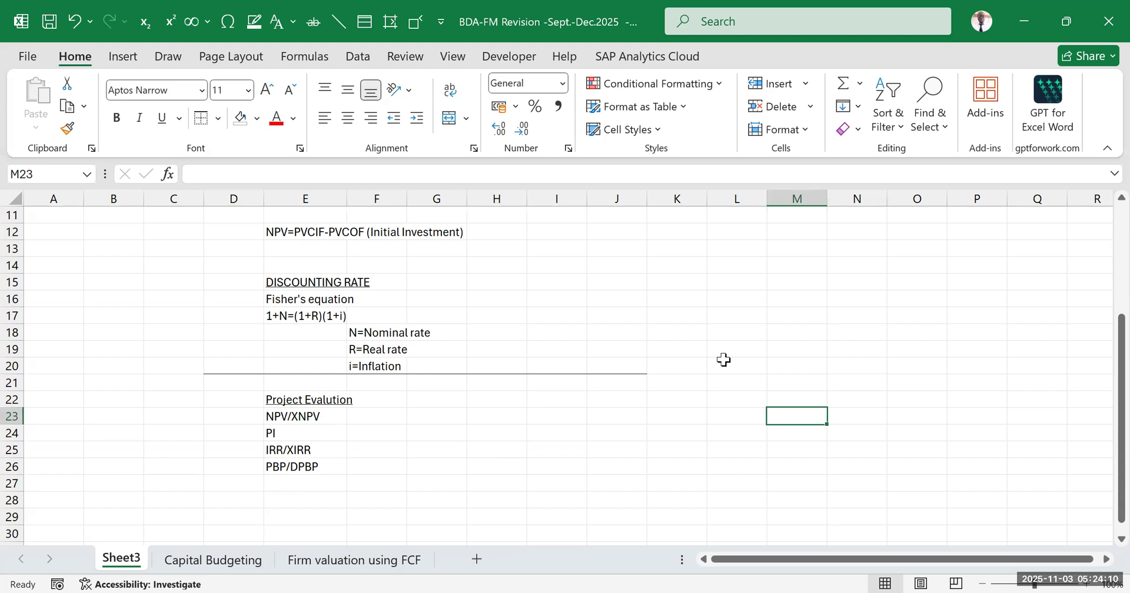
click(618, 416)
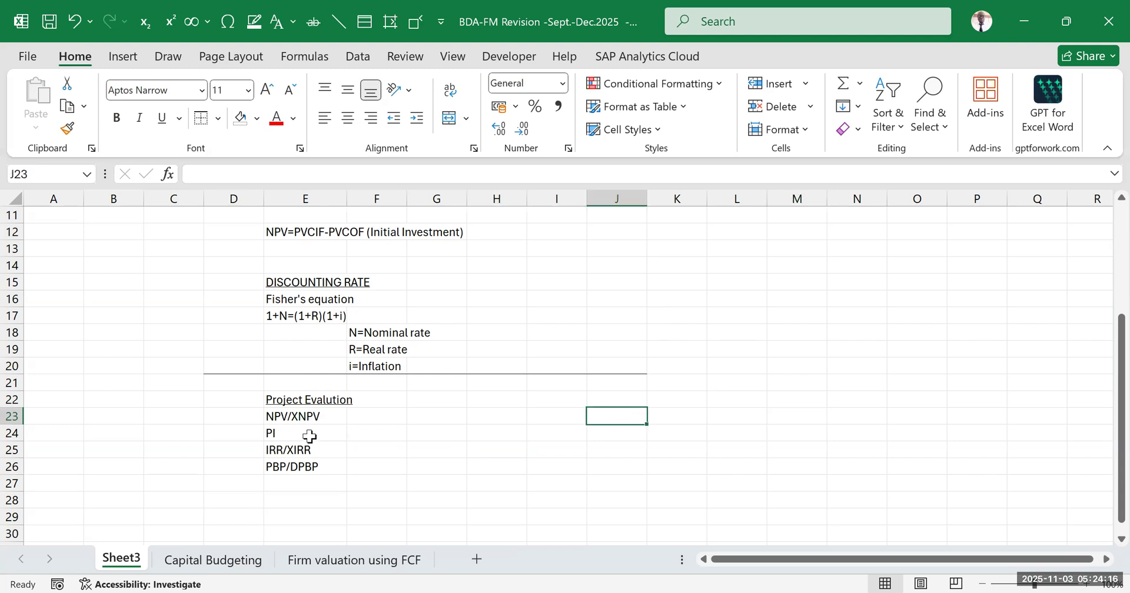
click(298, 449)
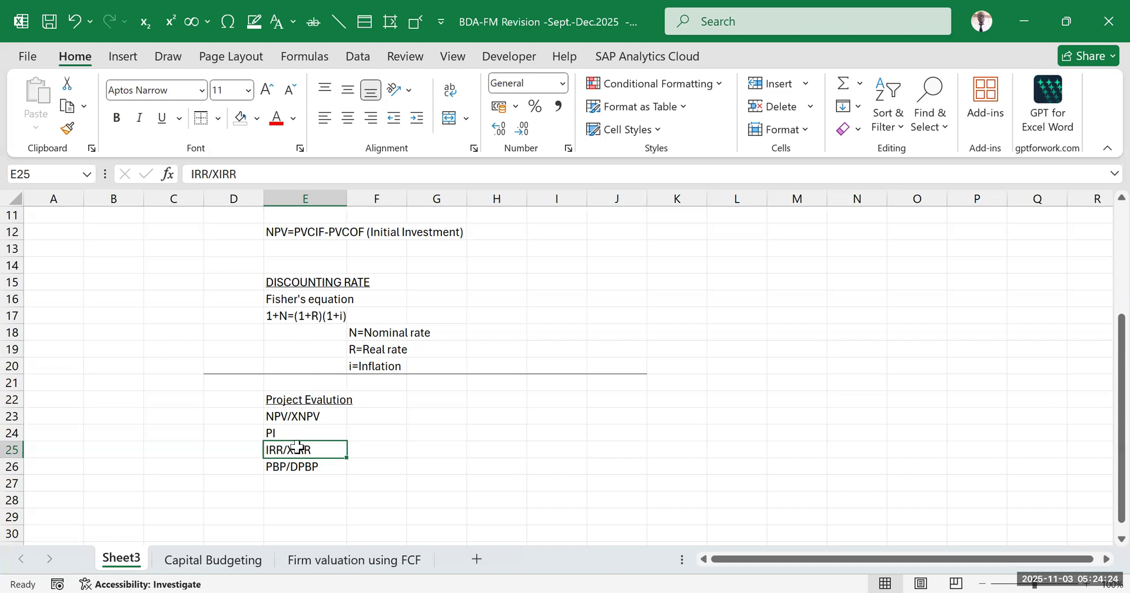
click(675, 349)
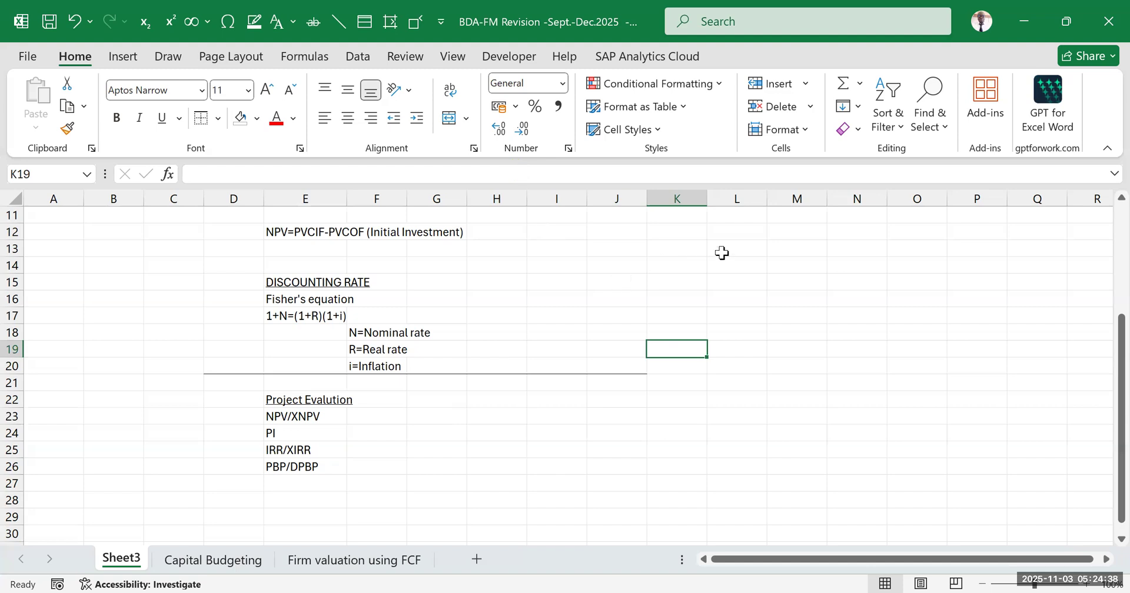
click(616, 382)
click(811, 379)
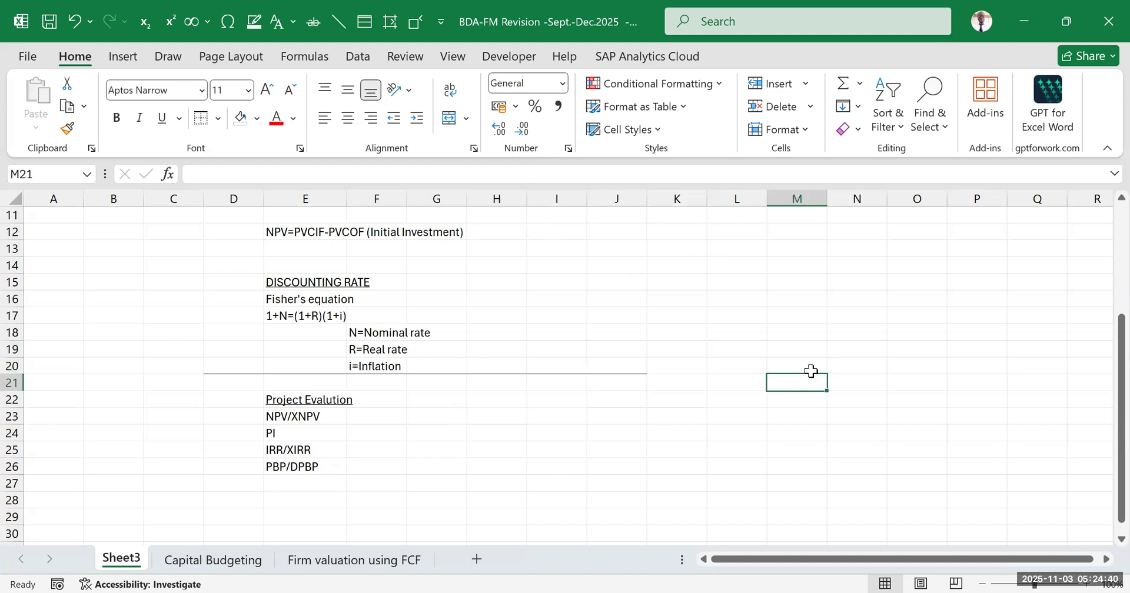
click(754, 412)
click(779, 305)
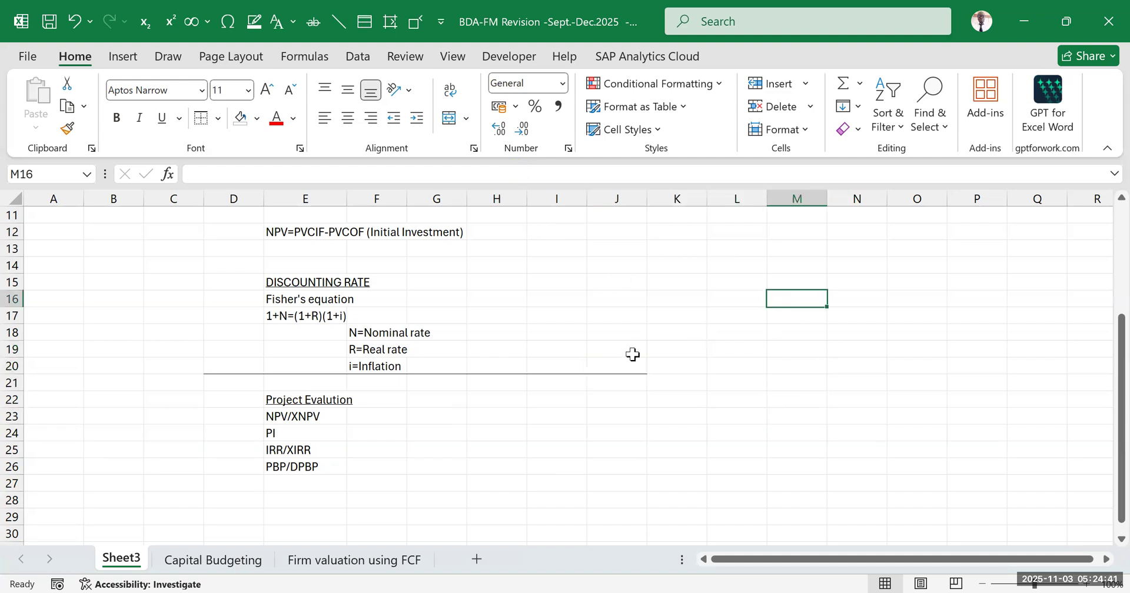
click(581, 326)
scroll(365, 339, up, 1)
scroll(363, 344, down, 1)
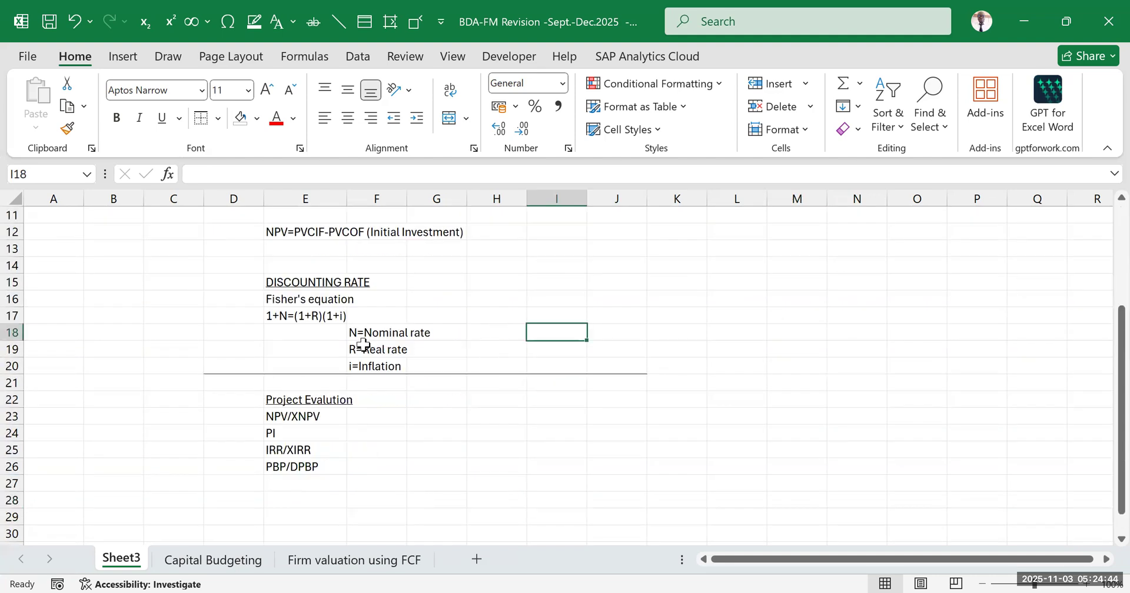
scroll(364, 347, up, 1)
scroll(353, 348, down, 3)
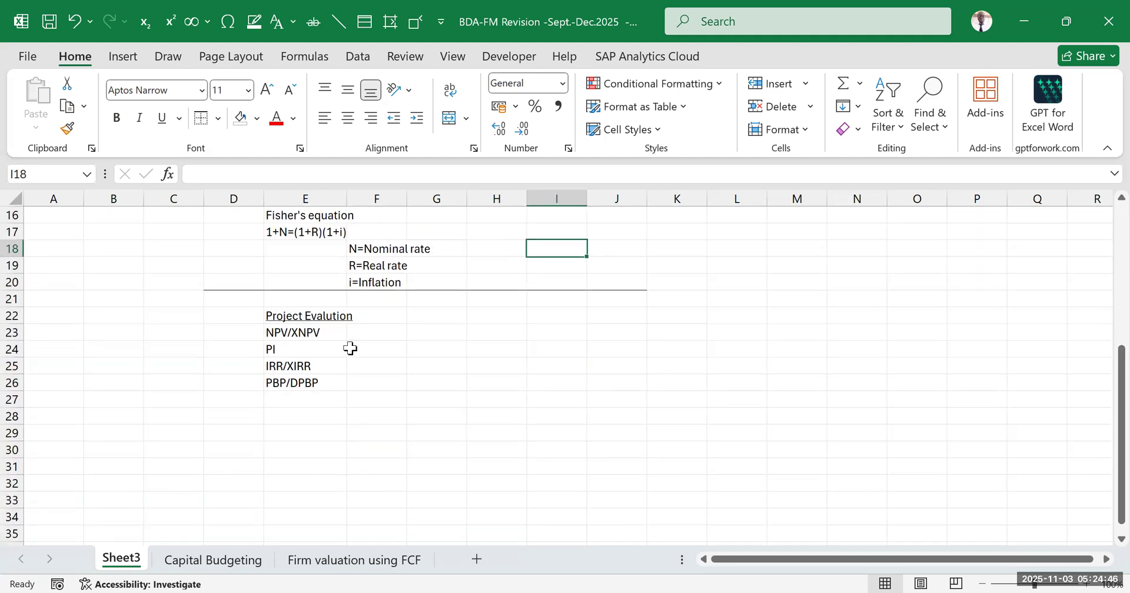
Switch to the Capital Budgeting sheet and examine the Safari Limited project details in Question 22
click(223, 569)
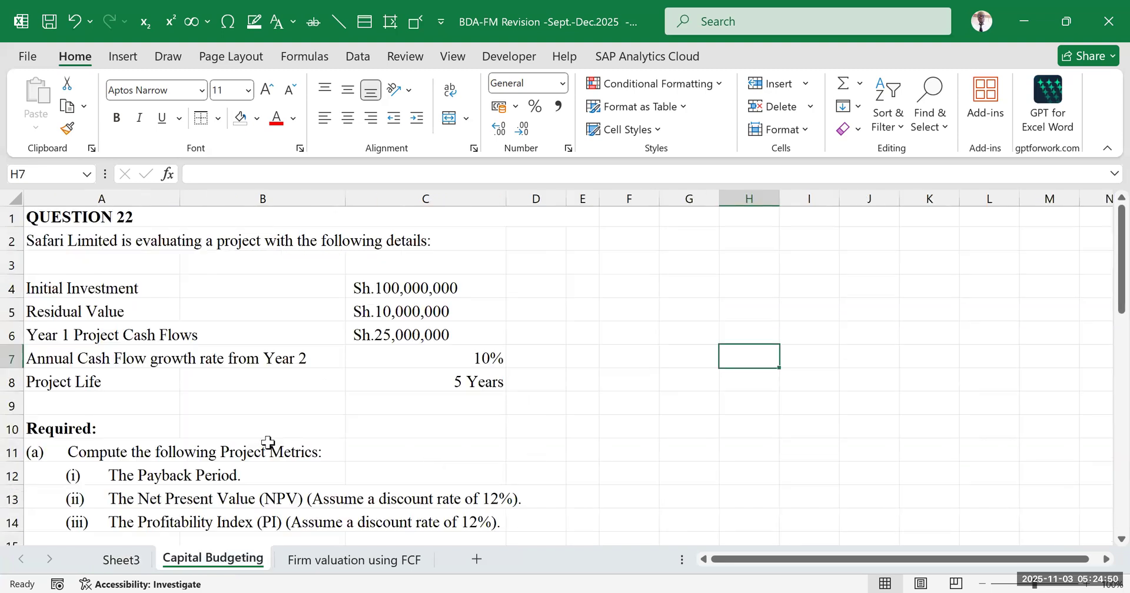
scroll(254, 441, down, 1)
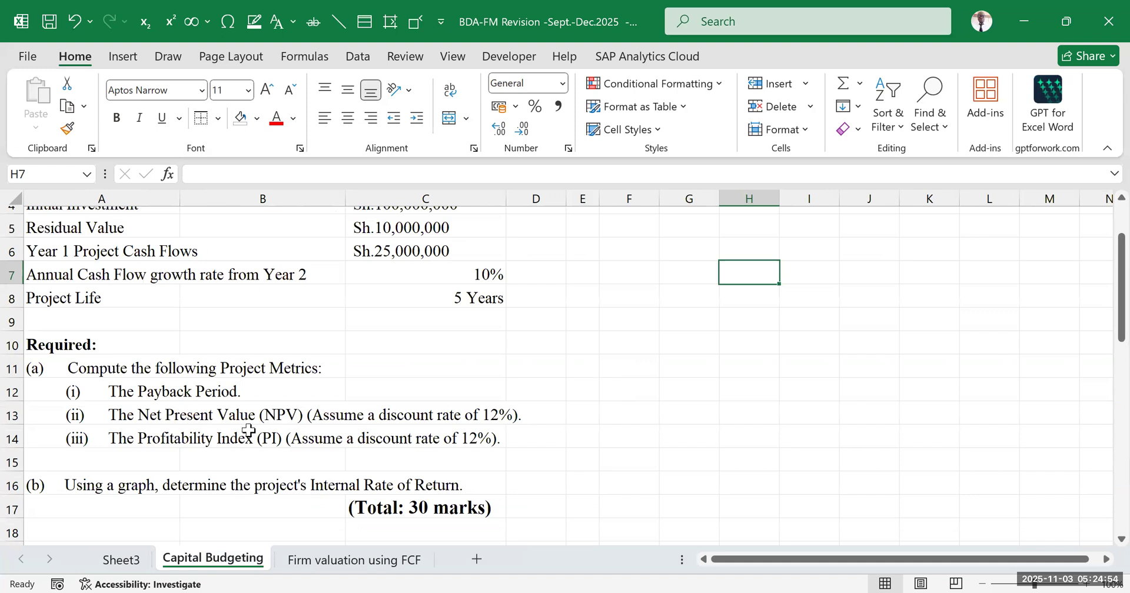
click(124, 559)
scroll(379, 391, up, 2)
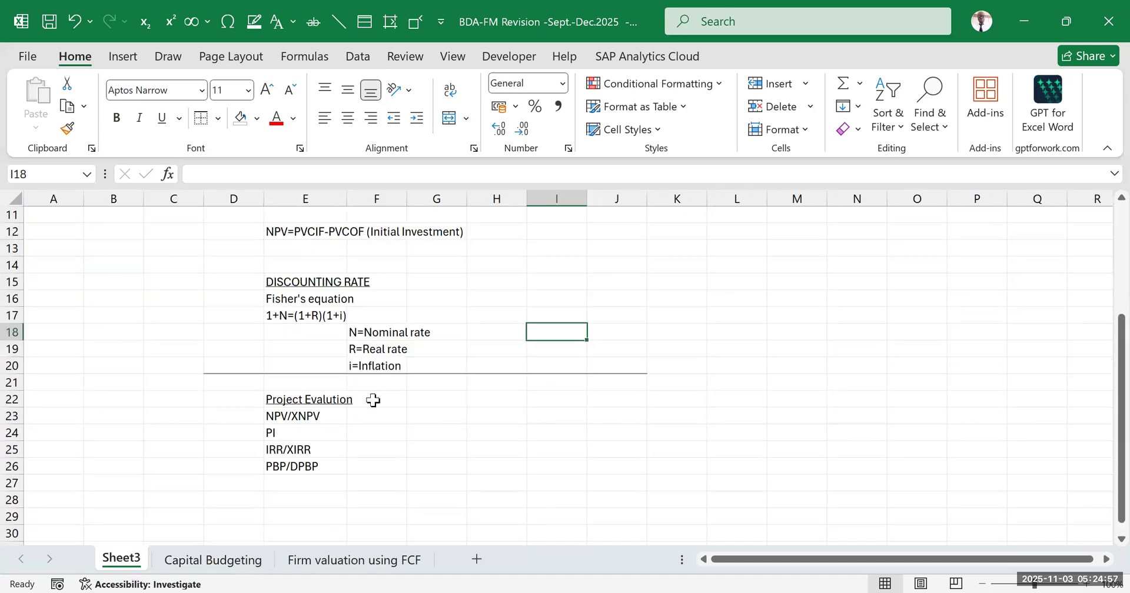
click(197, 564)
scroll(440, 409, up, 1)
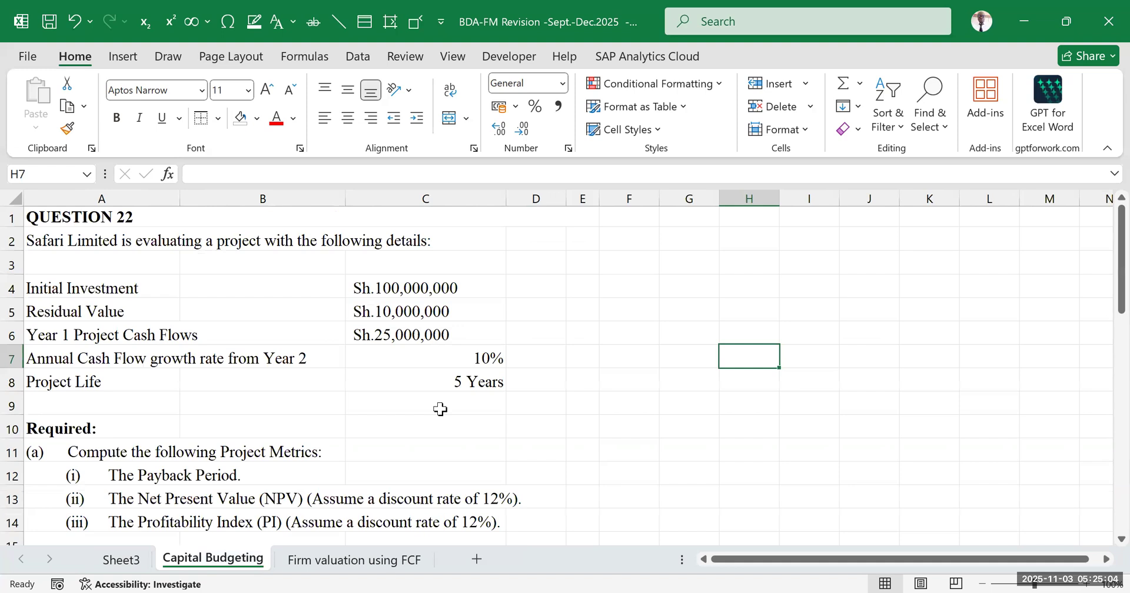
scroll(434, 331, down, 1)
scroll(435, 334, up, 1)
click(85, 242)
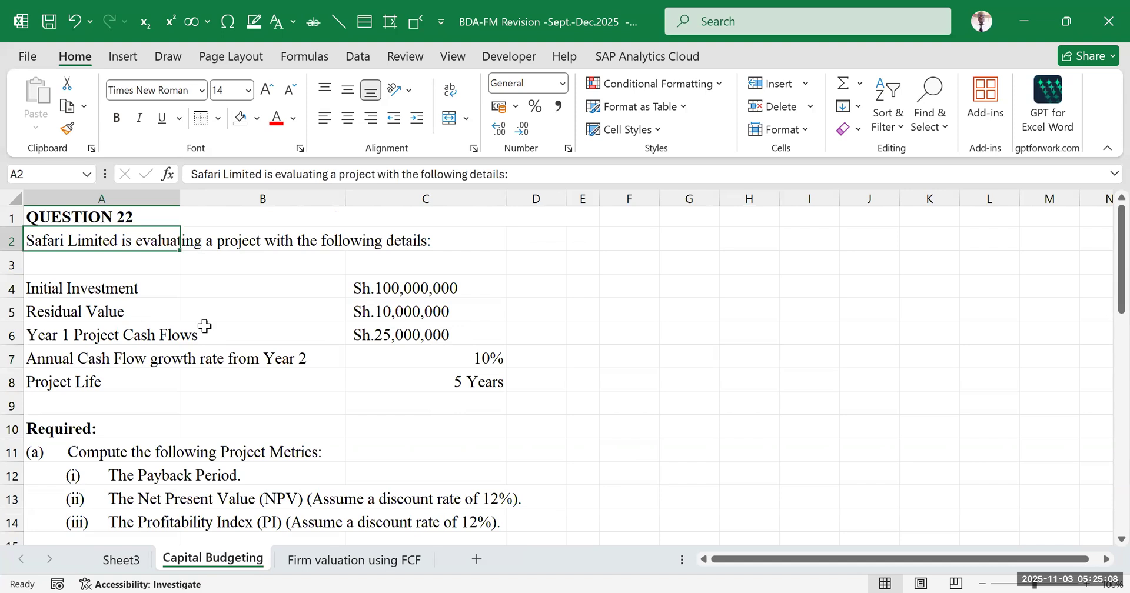
scroll(361, 257, down, 1)
click(364, 229)
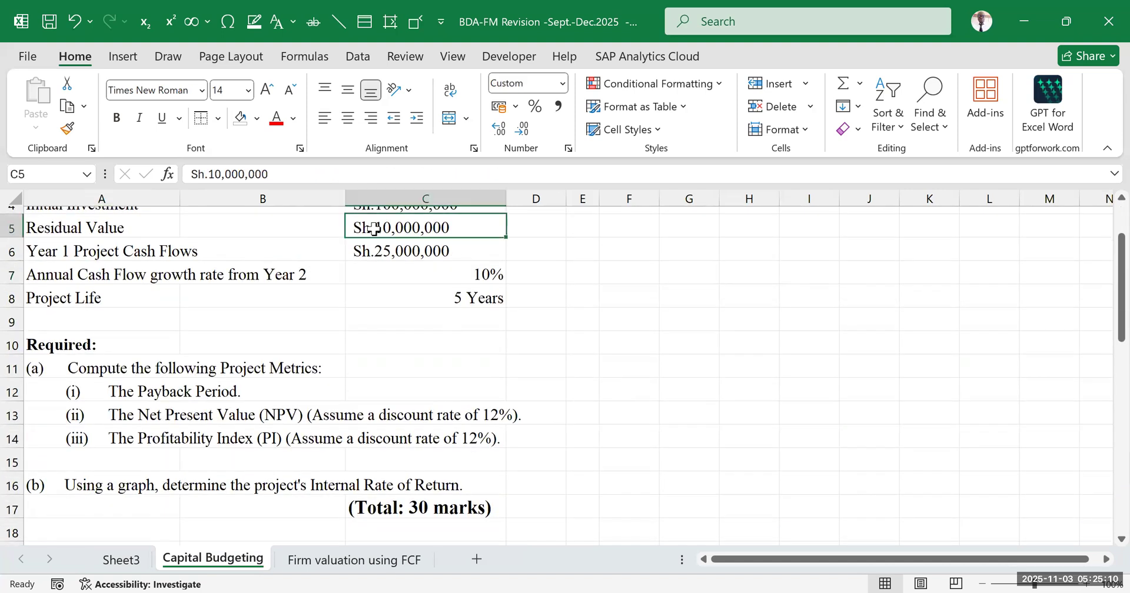
scroll(452, 363, down, 1)
click(662, 345)
Read the Question 22 requirements in A10:C16, covering payback period, NPV, profitability index and the graphical Internal Rate of Return
drag(156, 262, 454, 399)
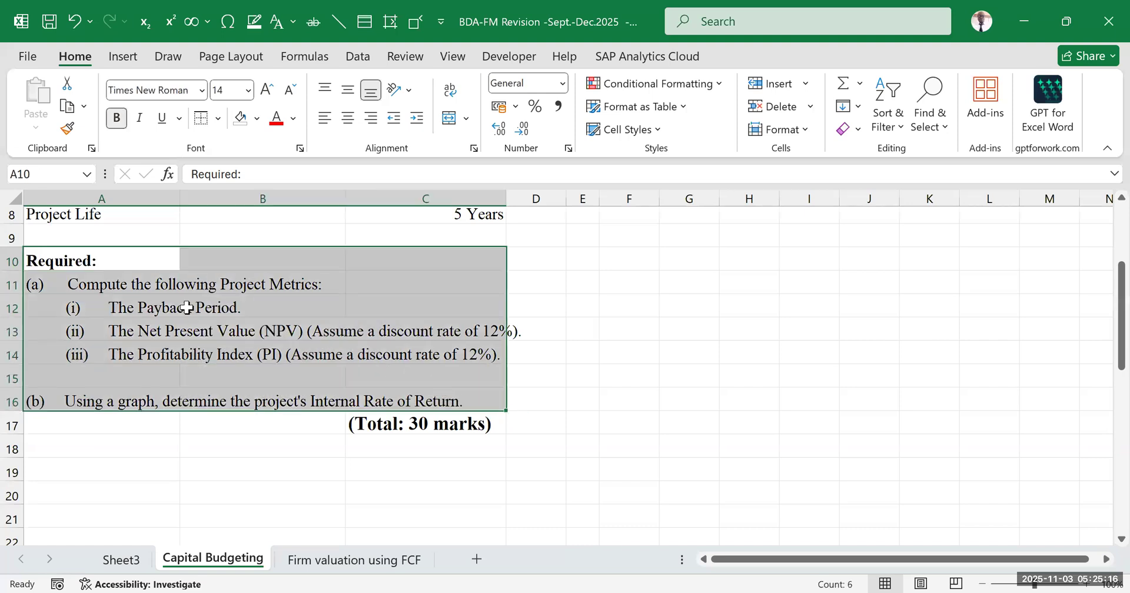
click(187, 307)
click(182, 329)
click(160, 356)
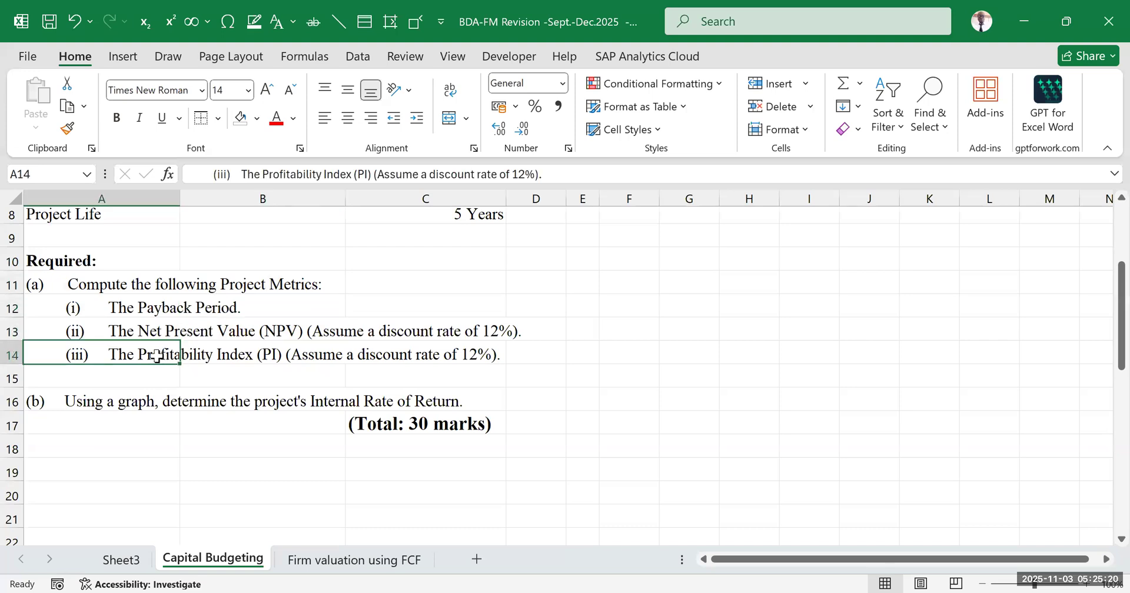
click(114, 399)
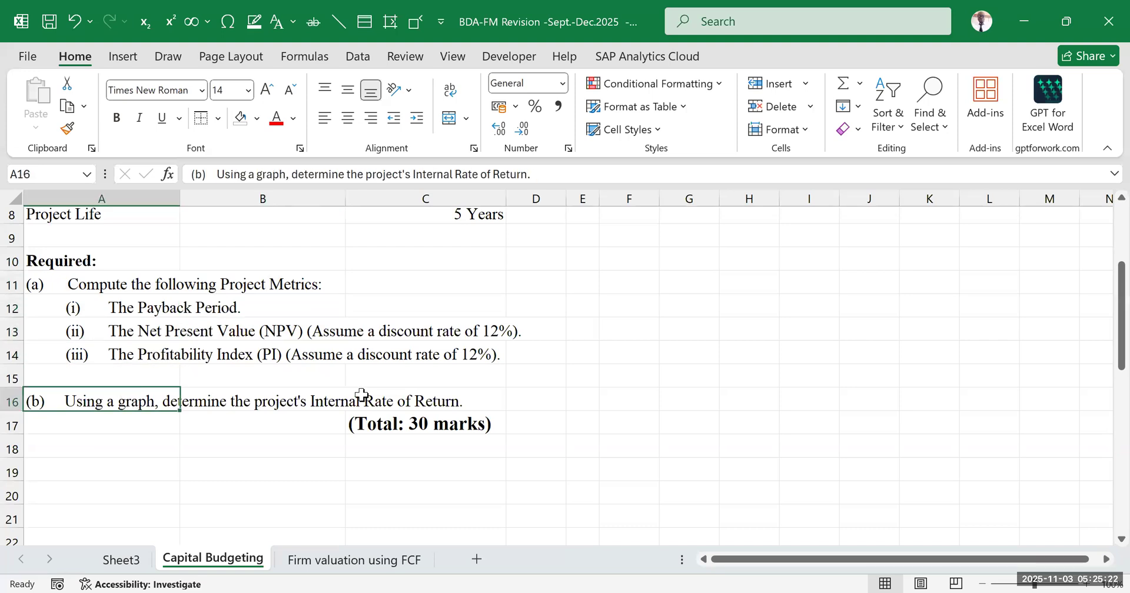
click(391, 391)
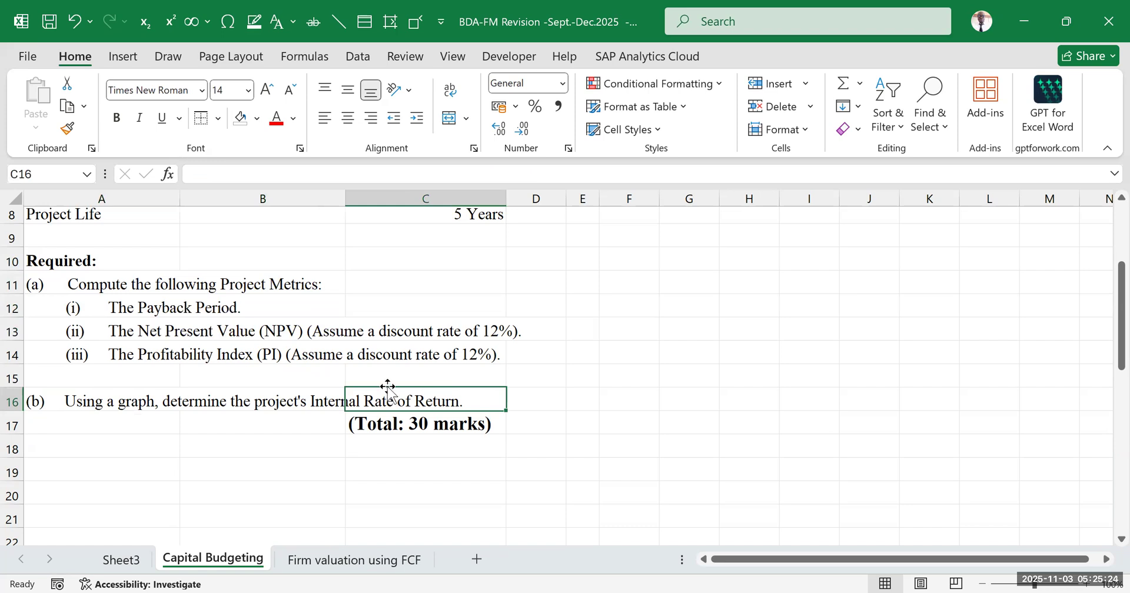
Recheck the project data in C4:C8 against the requirements in rows 10 to 16 of Question 22
scroll(295, 346, up, 2)
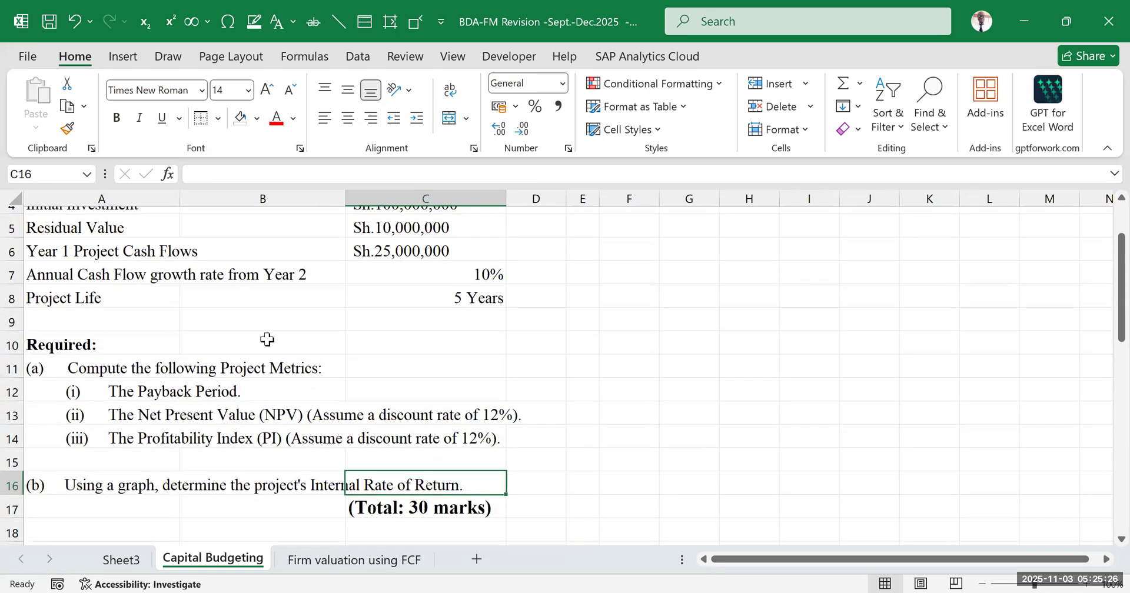
scroll(267, 339, up, 1)
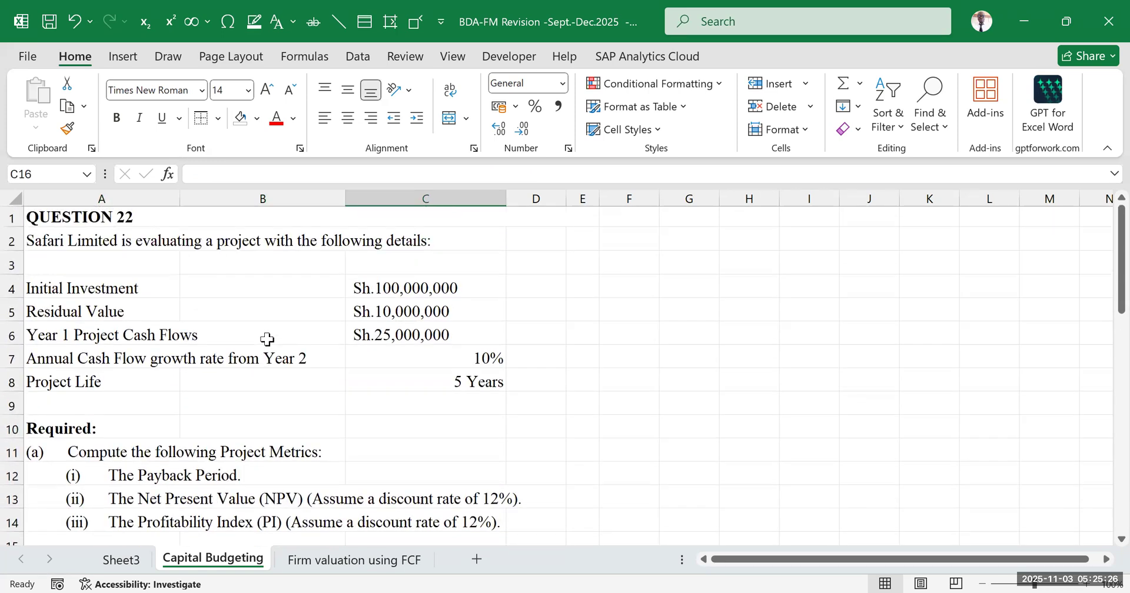
click(390, 275)
click(454, 381)
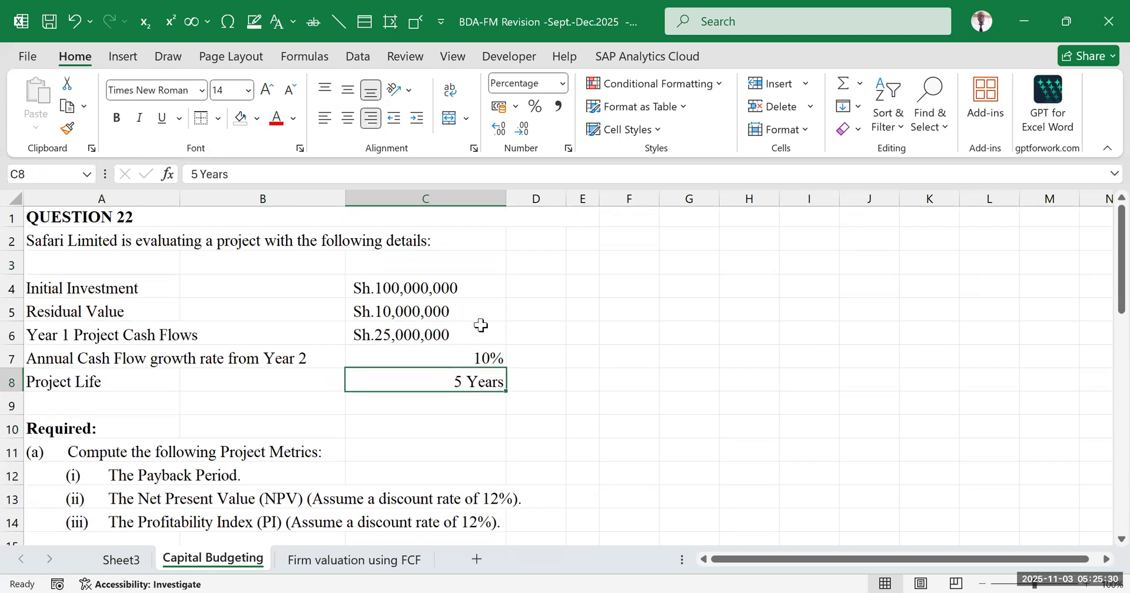
scroll(468, 338, down, 1)
scroll(469, 339, down, 1)
drag(56, 260, 509, 404)
click(683, 351)
scroll(664, 346, up, 2)
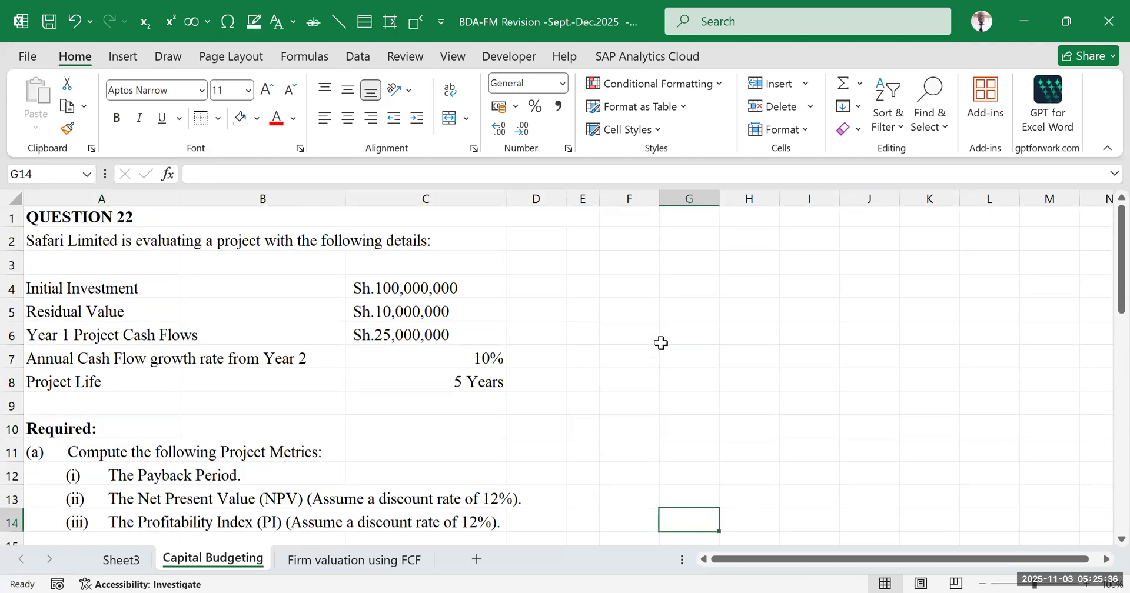
Fill column D yellow from row 2 down and narrow it into a thin divider beside the question
click(537, 198)
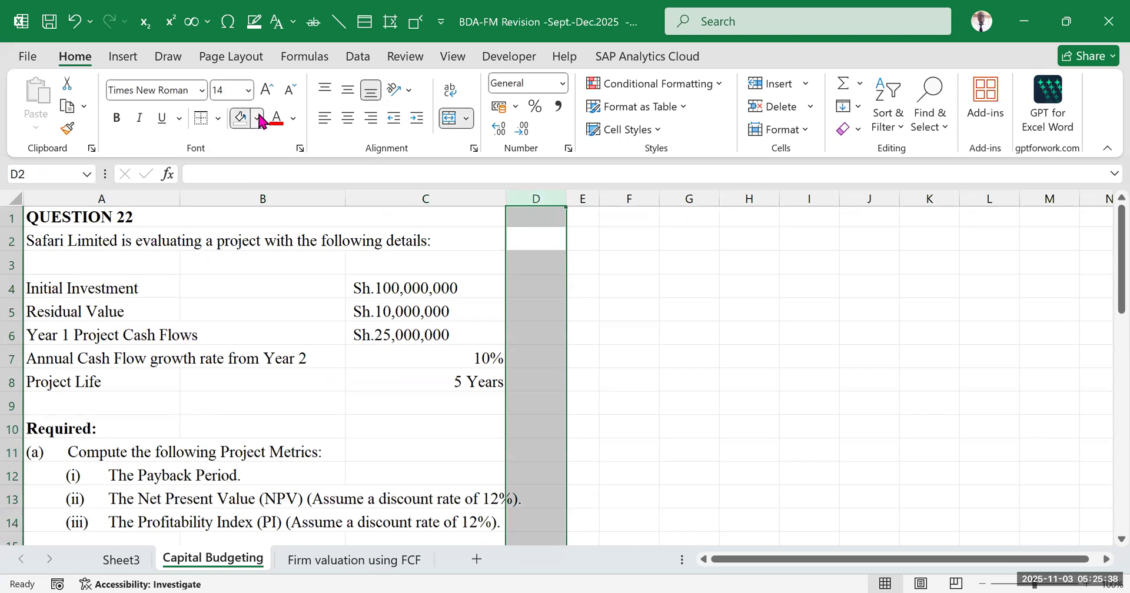
click(259, 120)
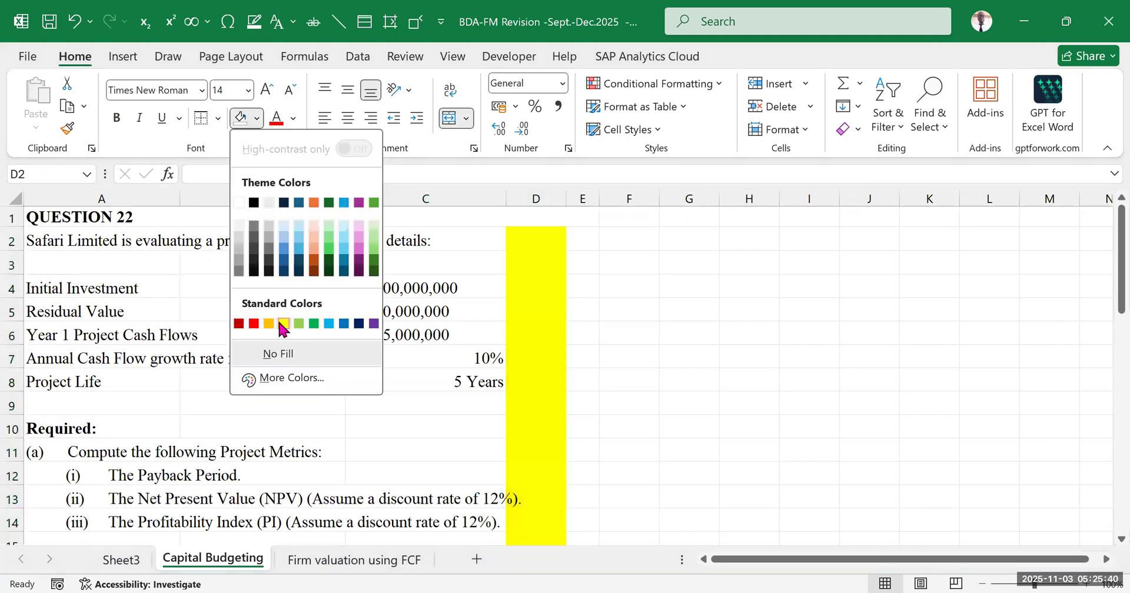
click(265, 323)
drag(561, 193, 527, 177)
click(683, 303)
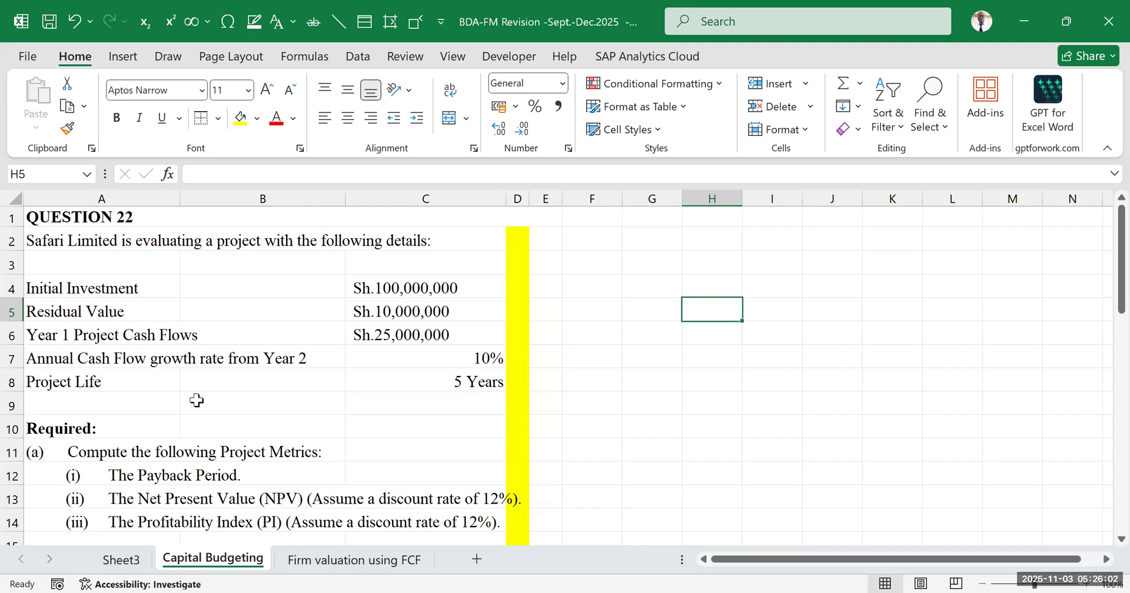
Review the Year 1 cash flow, growth rate and project life in C6:C8, along with the requirements below them
click(391, 333)
scroll(294, 353, down, 1)
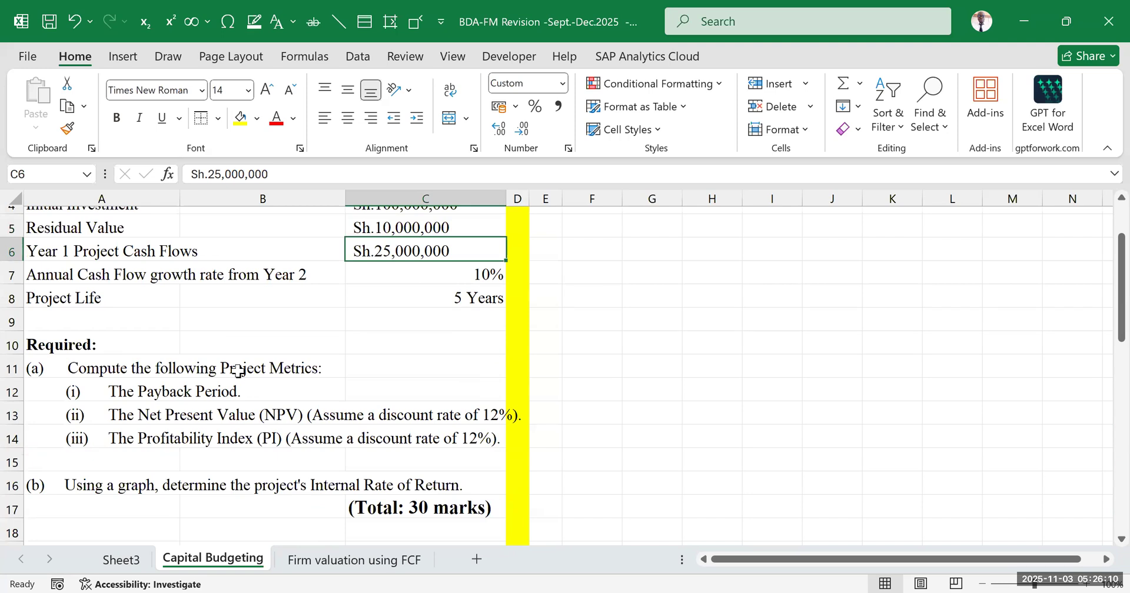
key(Down)
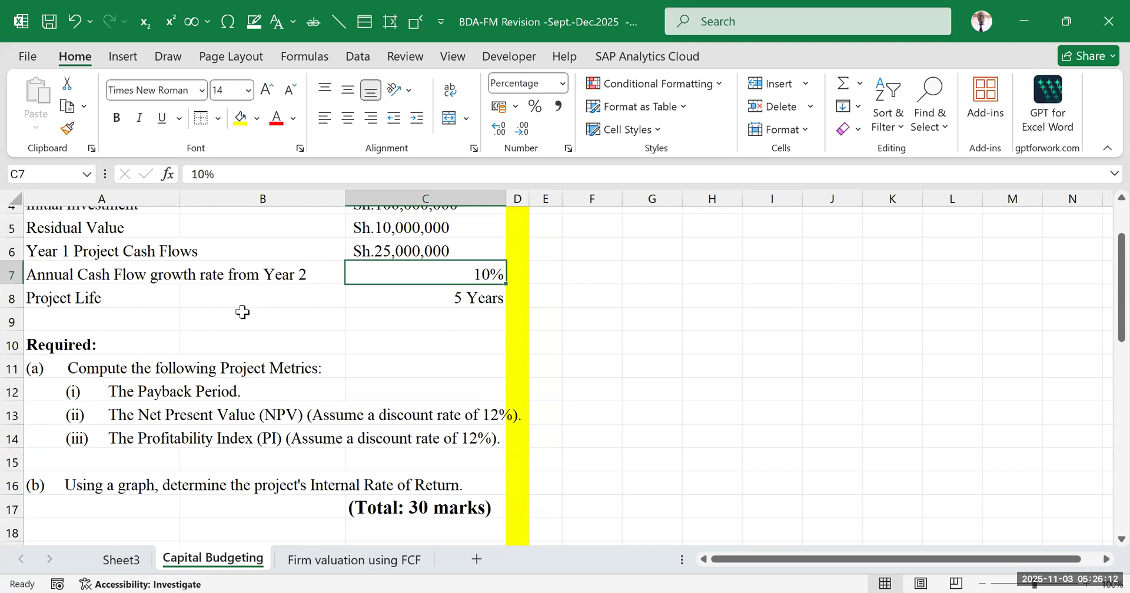
click(96, 303)
click(459, 301)
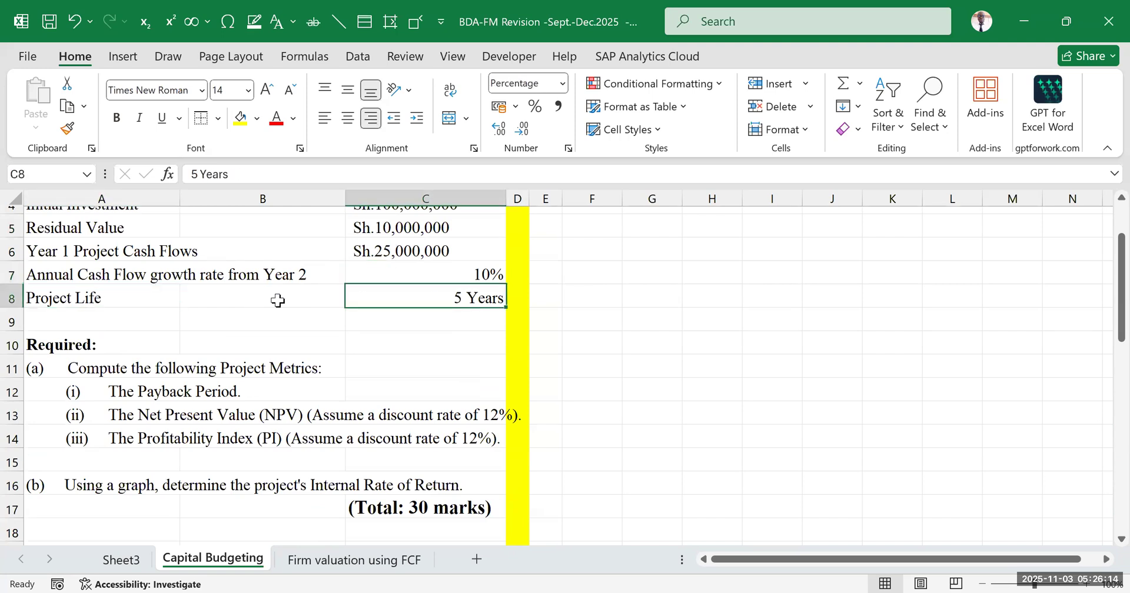
scroll(276, 301, up, 1)
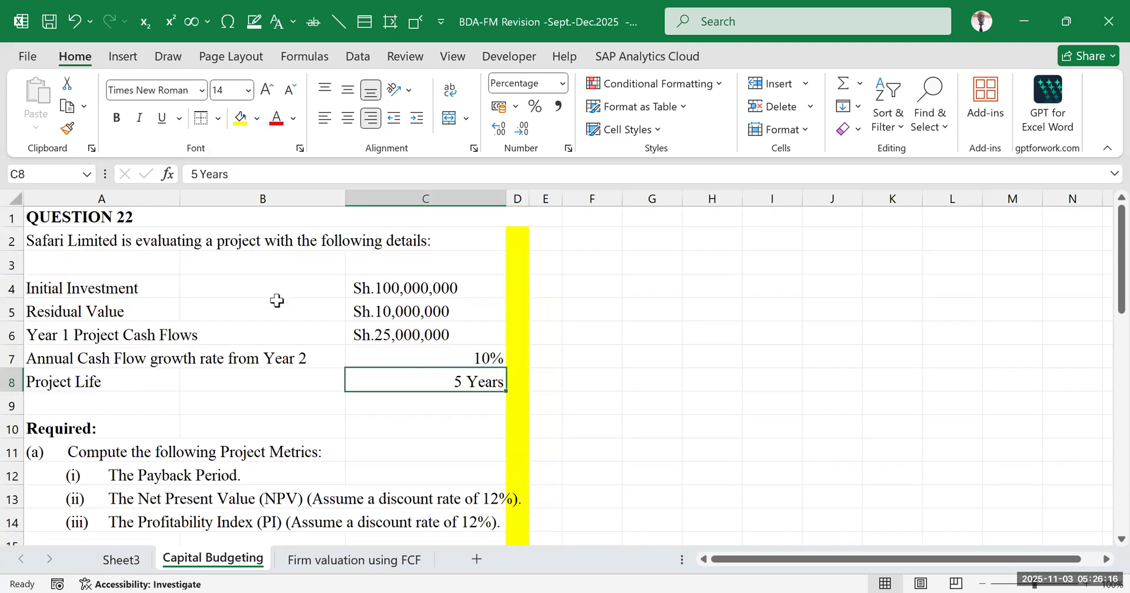
scroll(276, 300, down, 2)
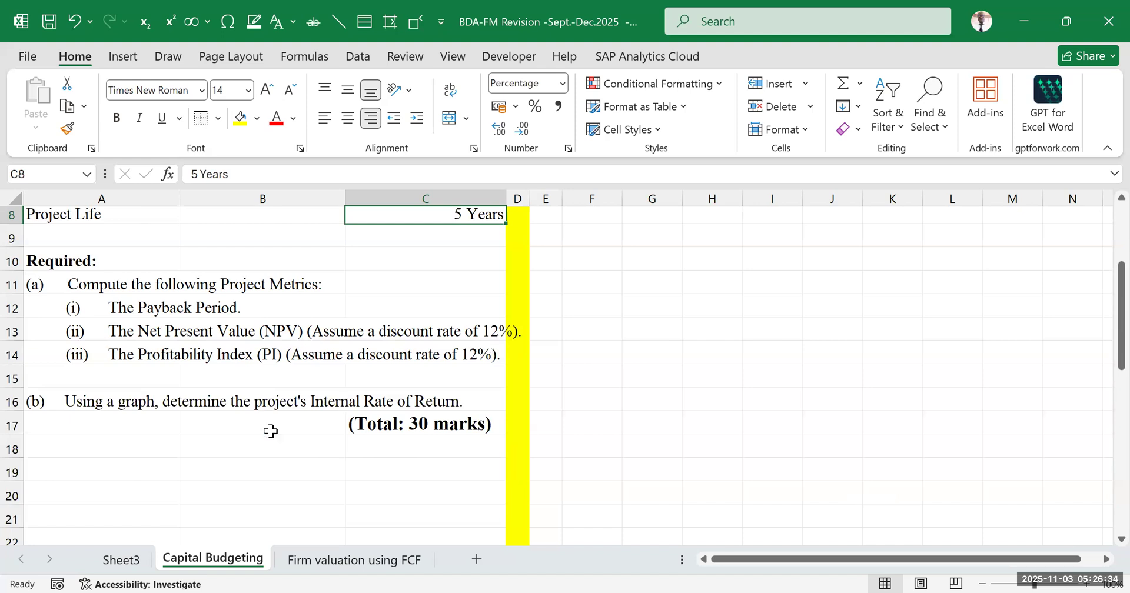
Review the discounting rate notes in D14:I20 of Sheet3, and return to Question 22 on the Capital Budgeting sheet
click(121, 559)
scroll(417, 443, up, 2)
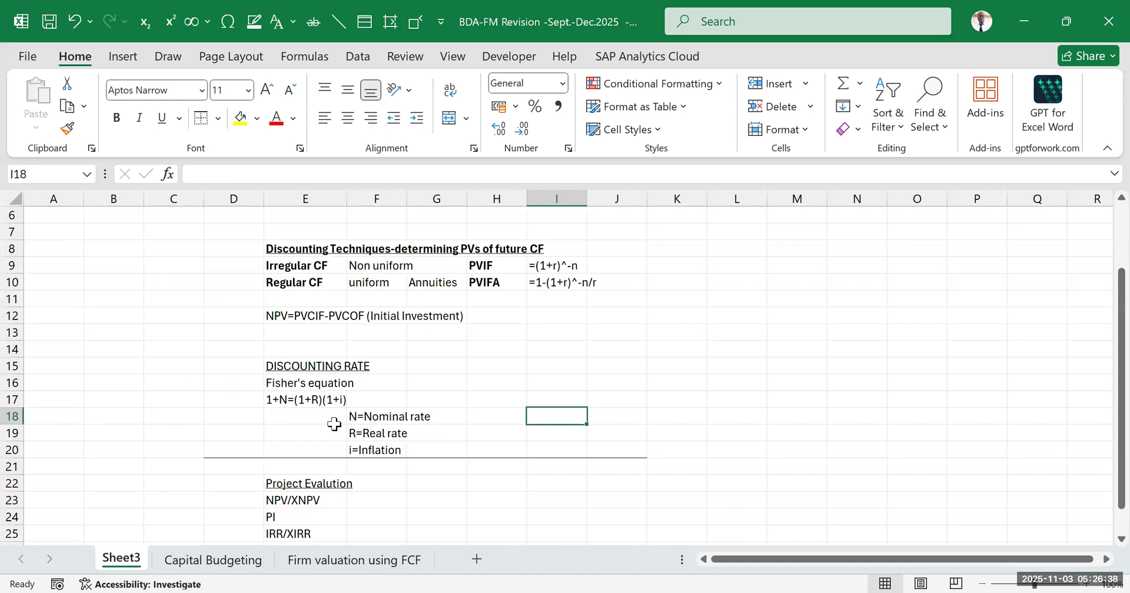
click(762, 352)
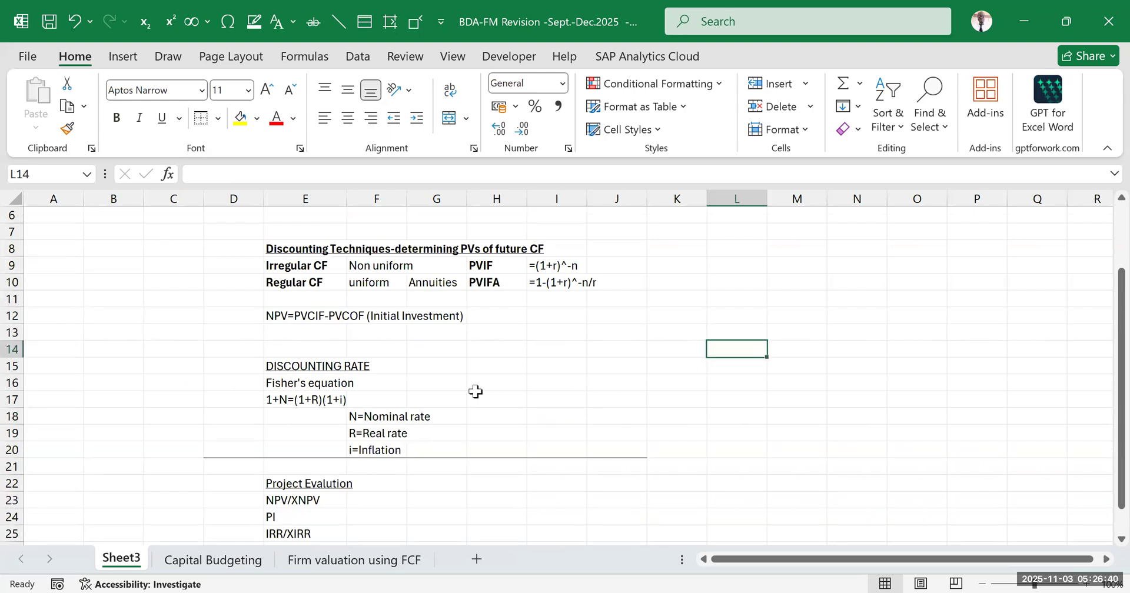
drag(218, 352, 545, 447)
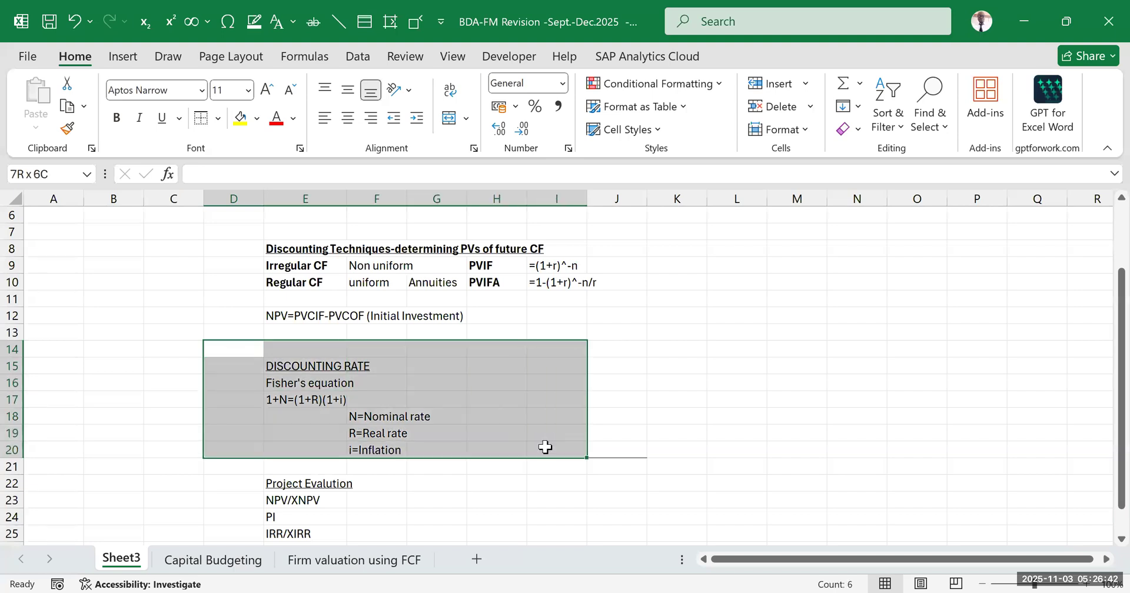
click(735, 399)
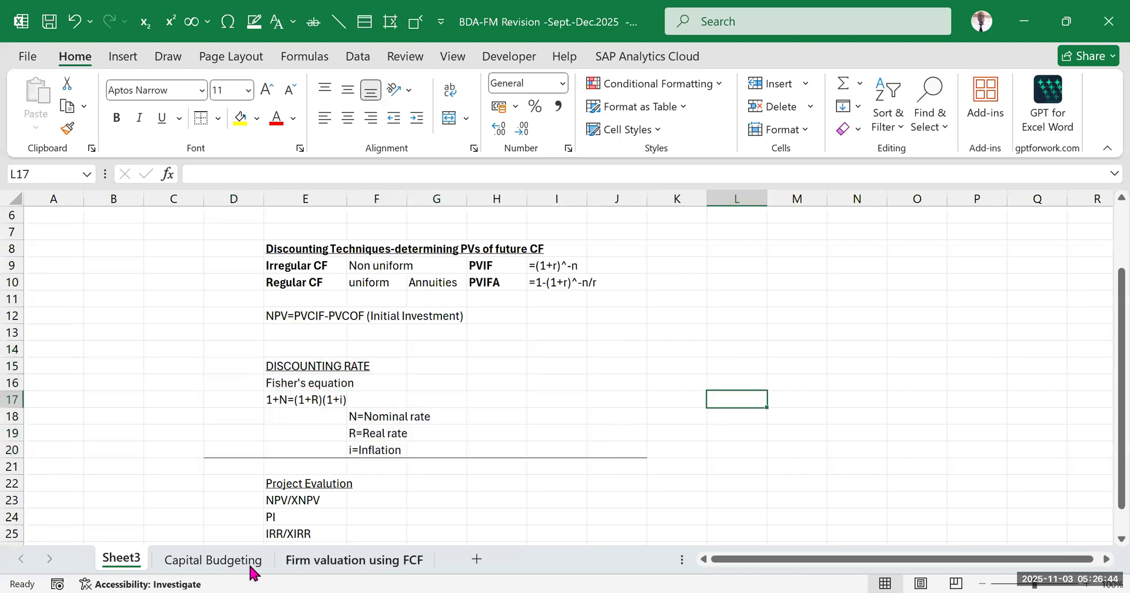
click(224, 564)
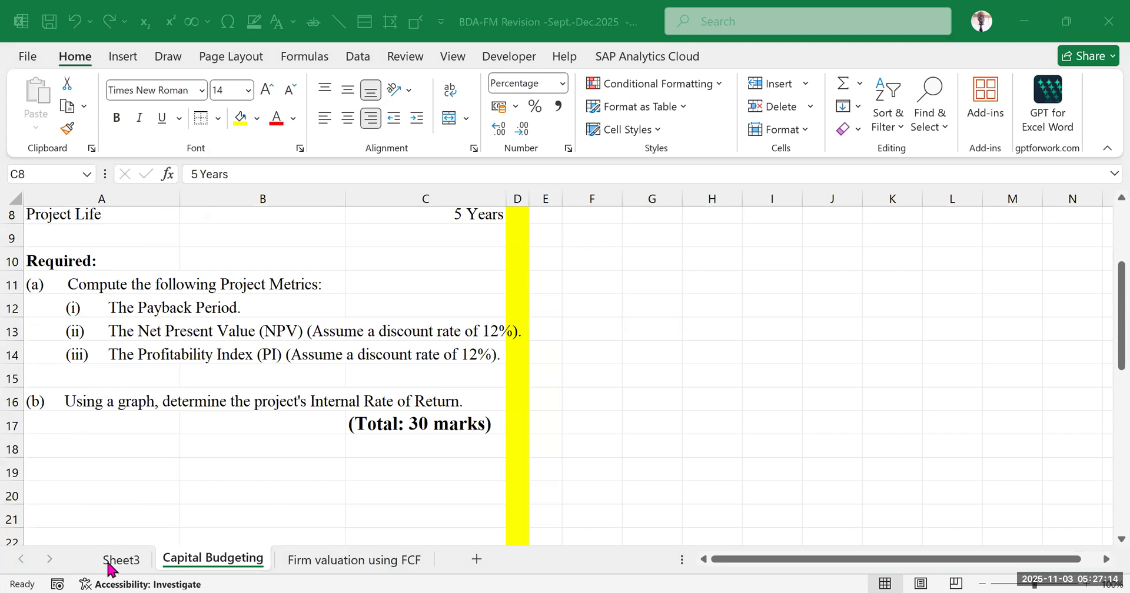
click(131, 563)
click(220, 564)
scroll(282, 466, up, 1)
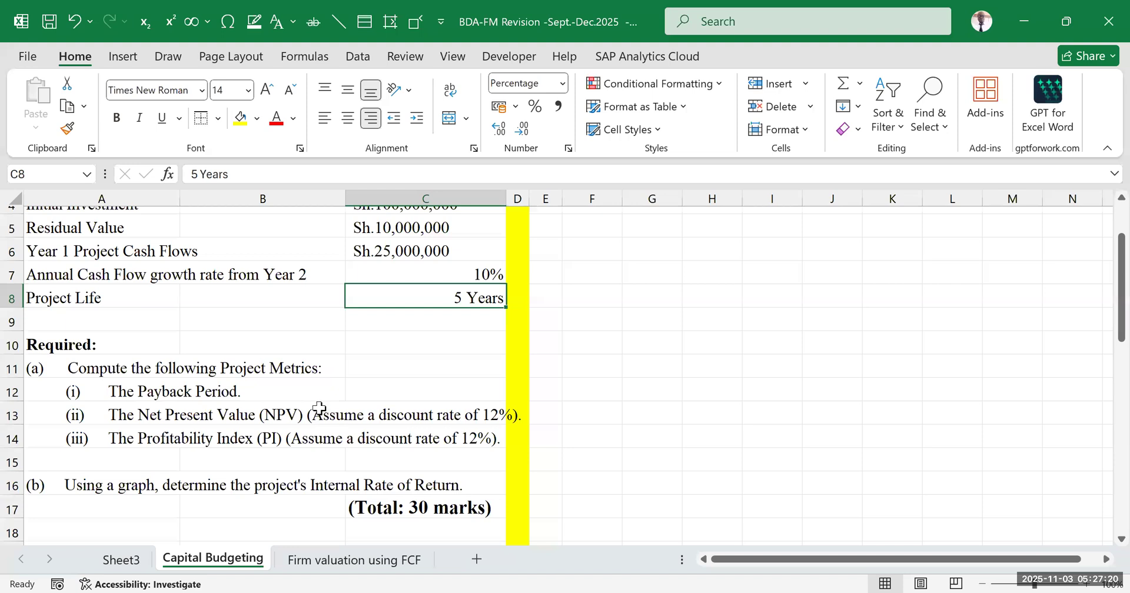
scroll(307, 407, up, 1)
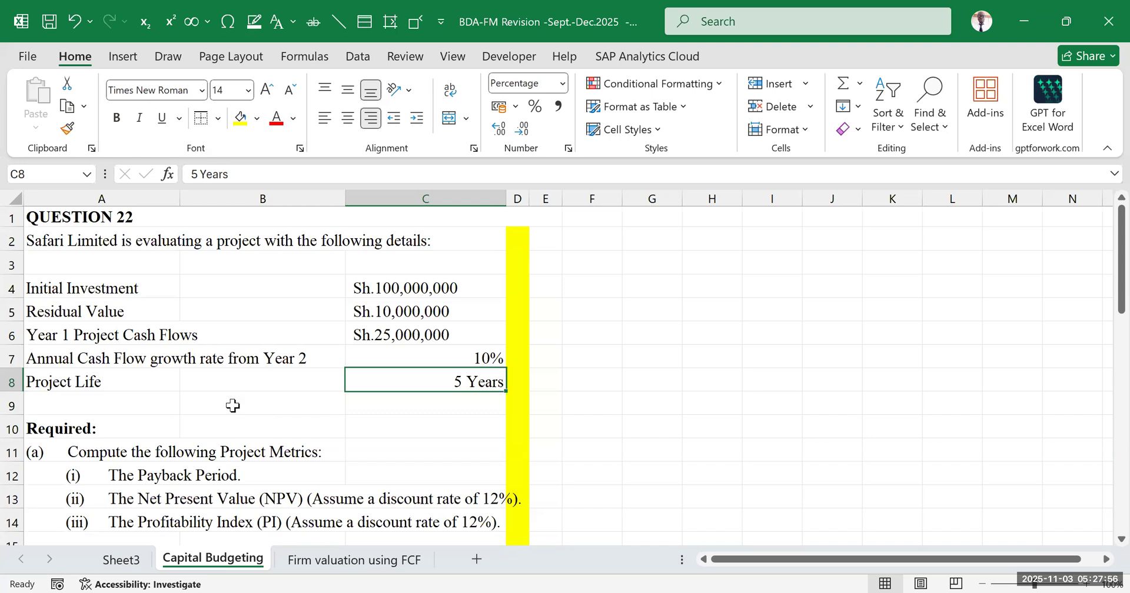
Enter the heading WORKINGS in I2, to the side of the yellow divider
click(592, 407)
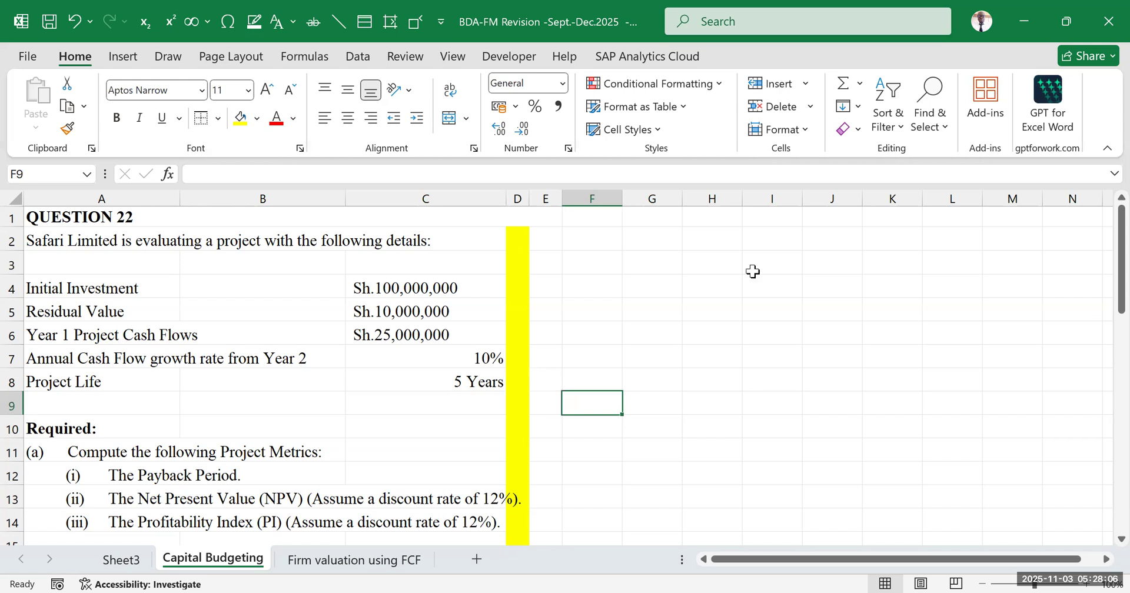
click(756, 241)
text(WORKINGS)
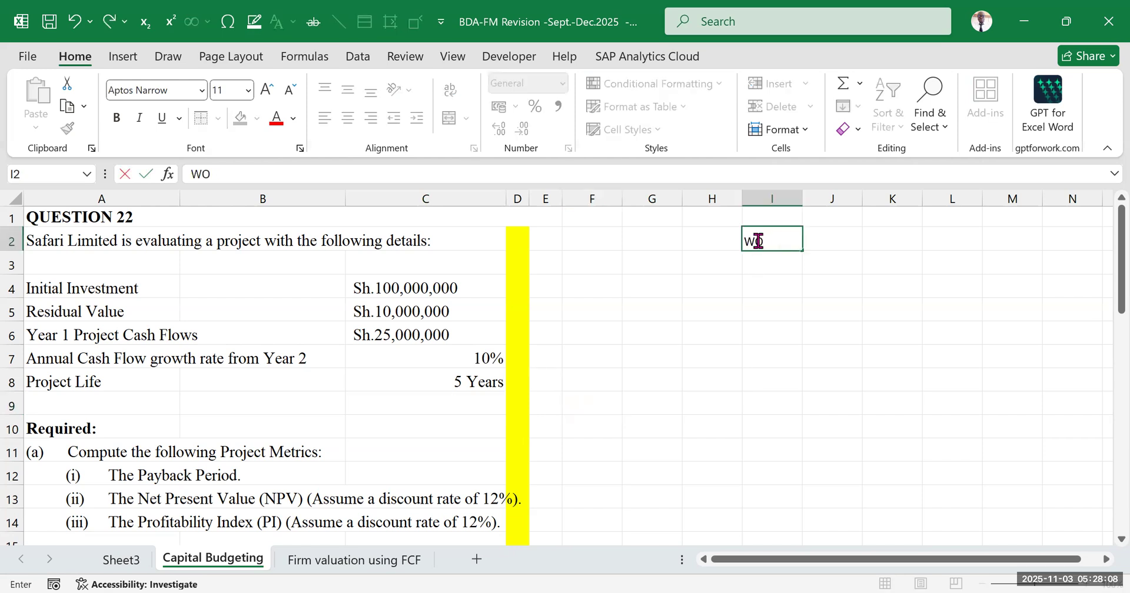
click(757, 382)
click(668, 295)
key(Down)
key(Down)
key(Down)
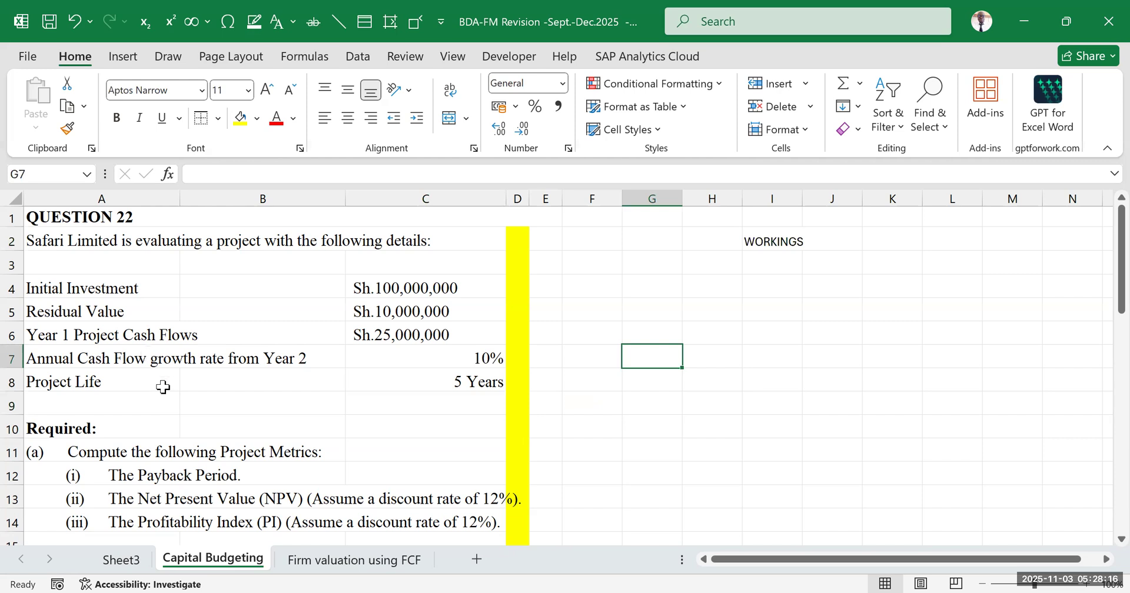
Build a bold timeline of years 0 to 5 in H3:M3, matching the five-year project life
drag(100, 383, 505, 382)
click(687, 373)
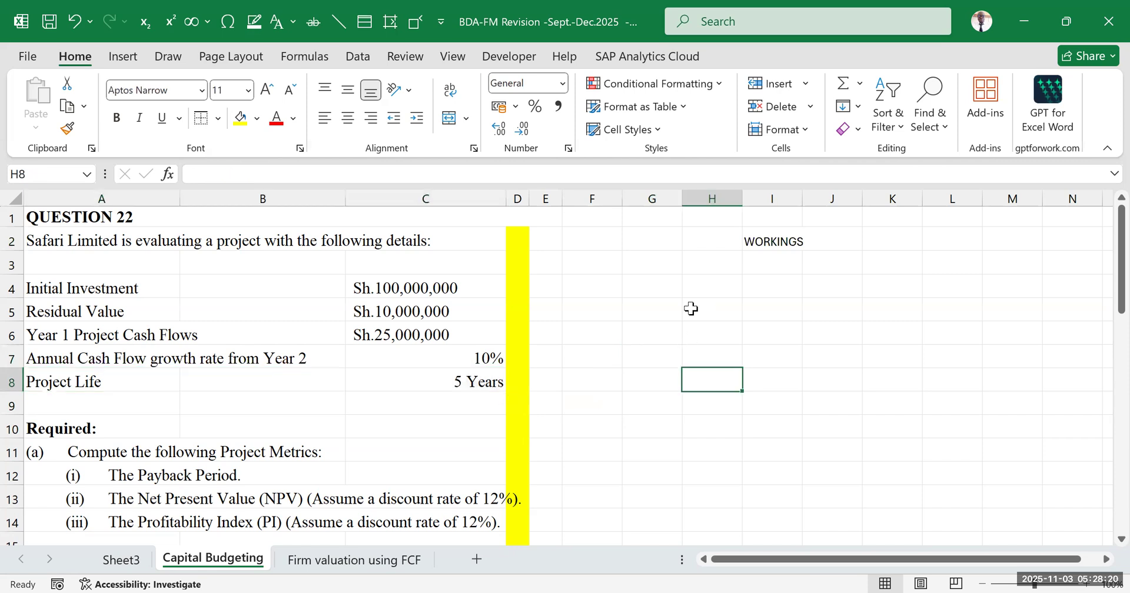
click(705, 266)
text(0)
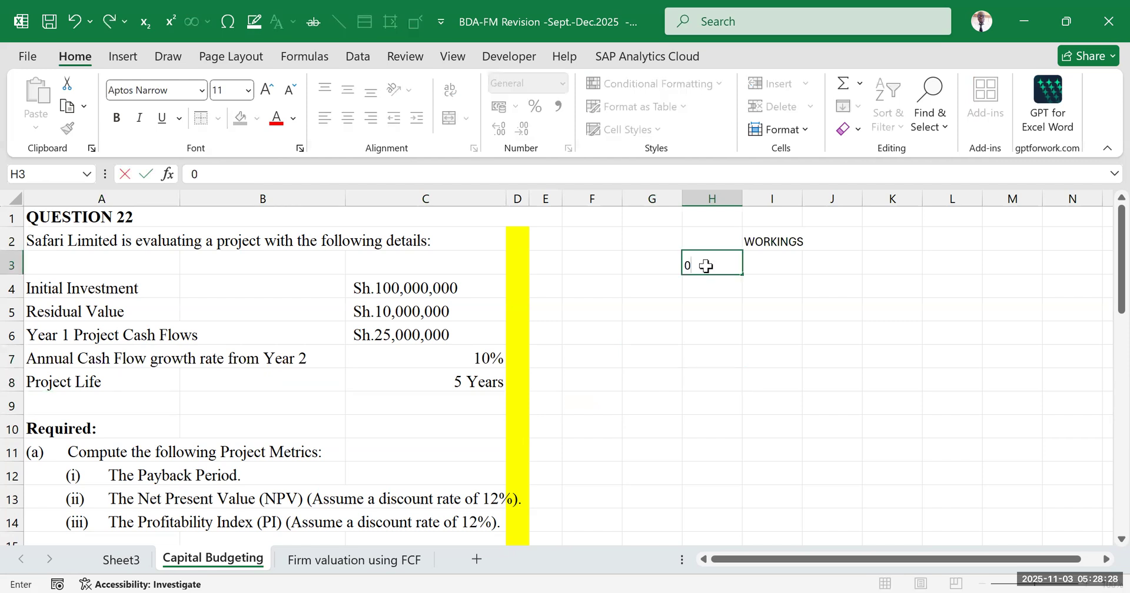
key(Tab)
text(1)
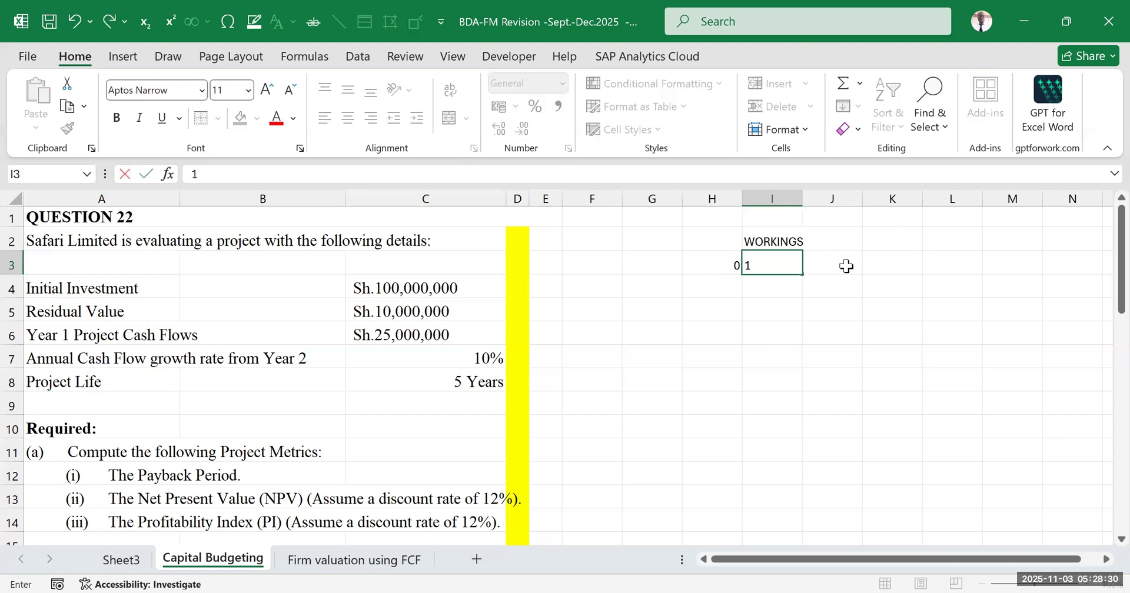
key(Tab)
text(2)
key(Return)
drag(712, 265, 1022, 276)
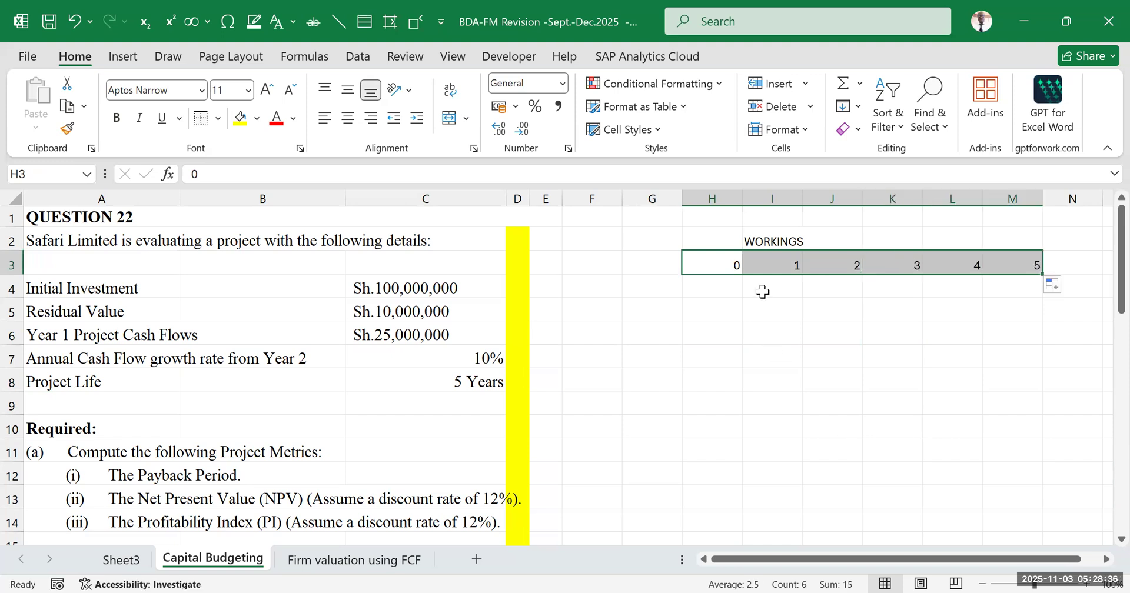
key(ctrl+b)
click(762, 327)
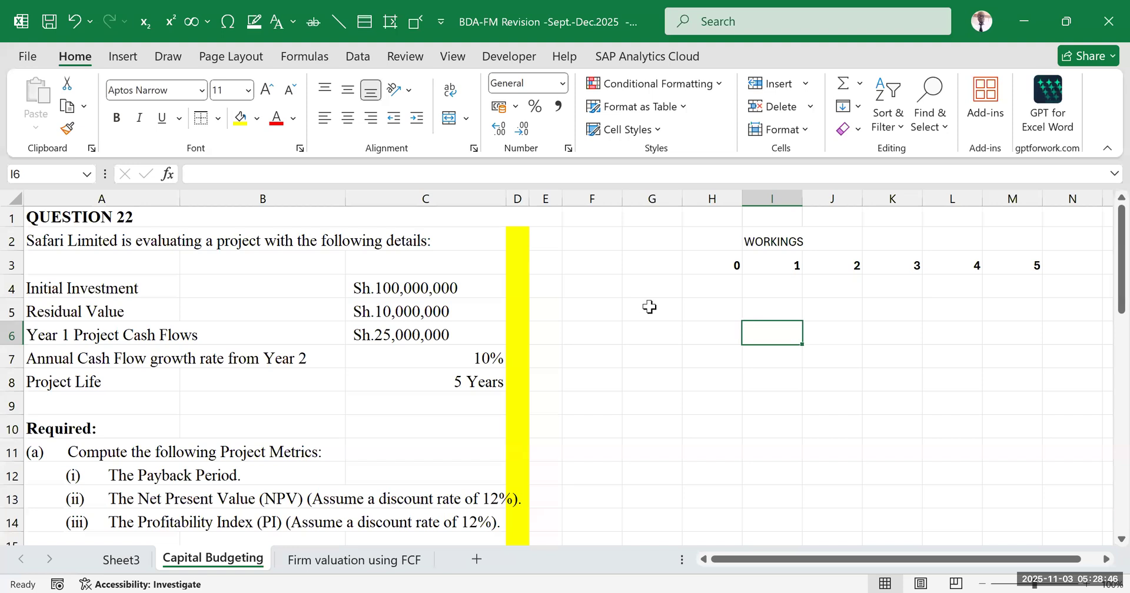
Label G4 "Initial investment" and autofit column G to the text
click(120, 288)
drag(198, 288, 448, 287)
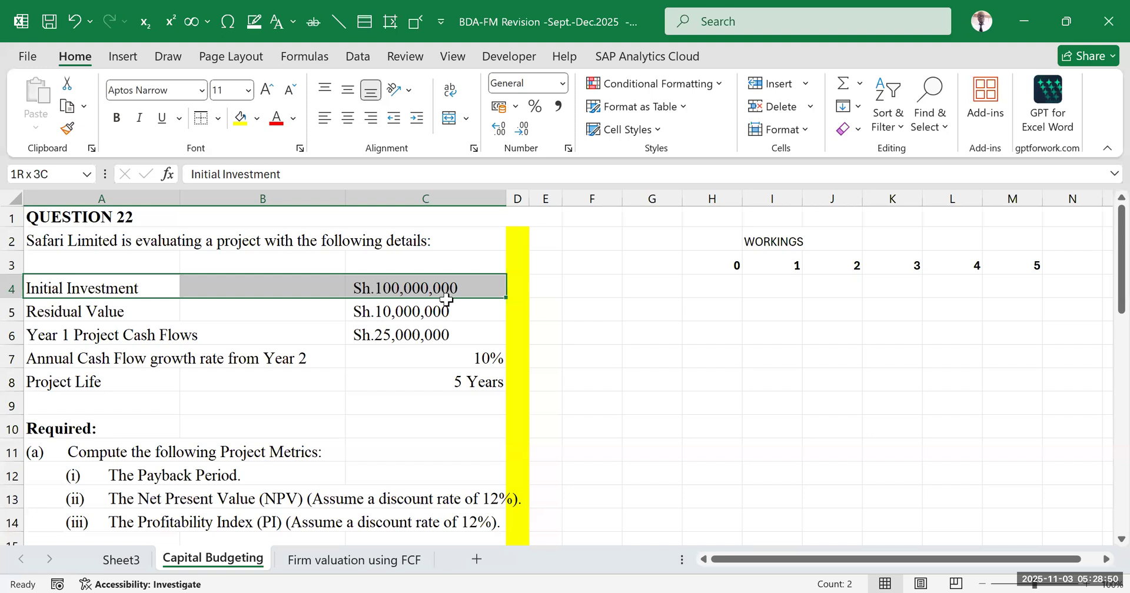
click(652, 288)
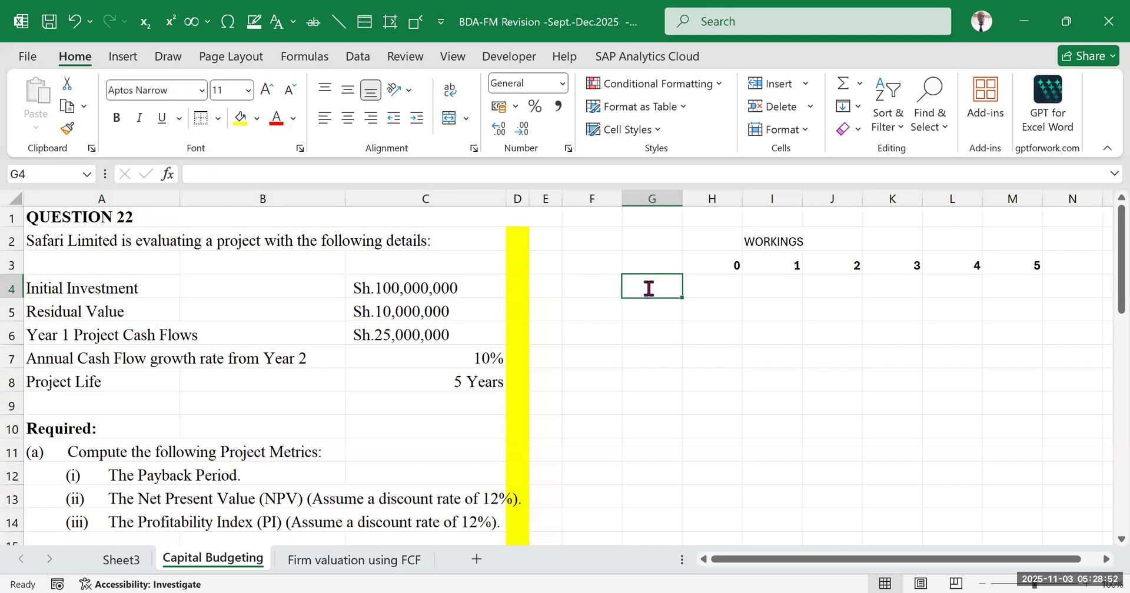
text(Initial)
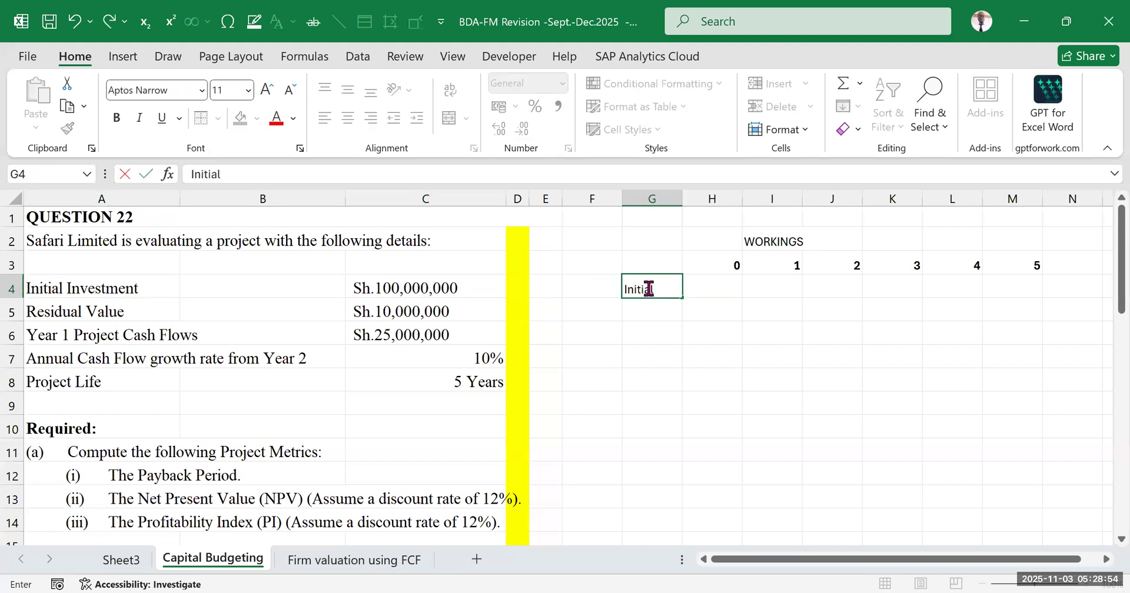
text( investment)
click(712, 331)
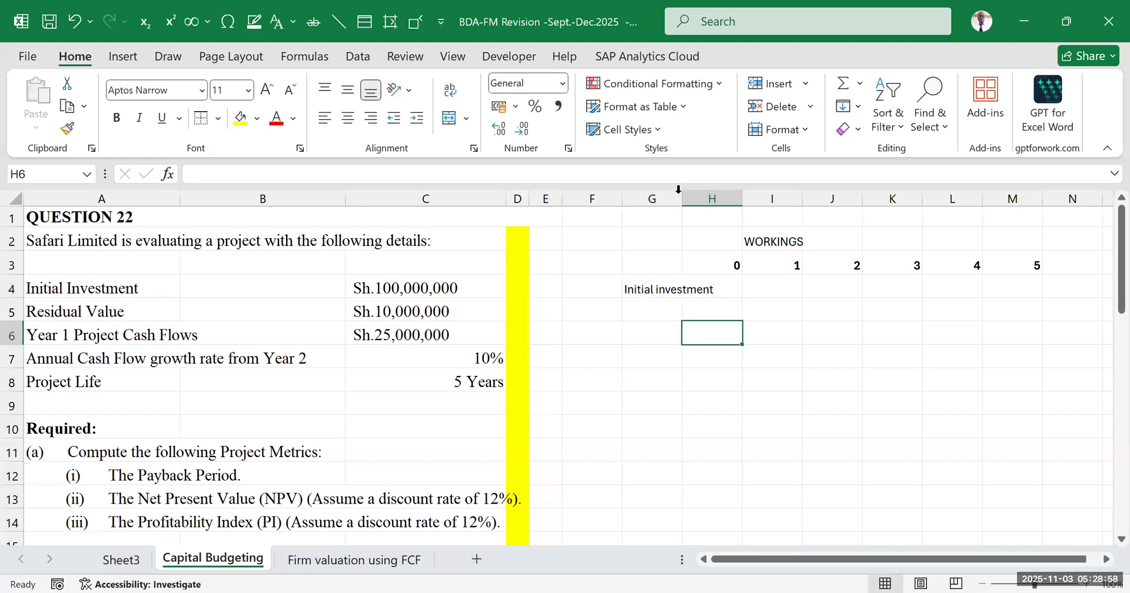
double_click(682, 199)
click(777, 293)
click(753, 283)
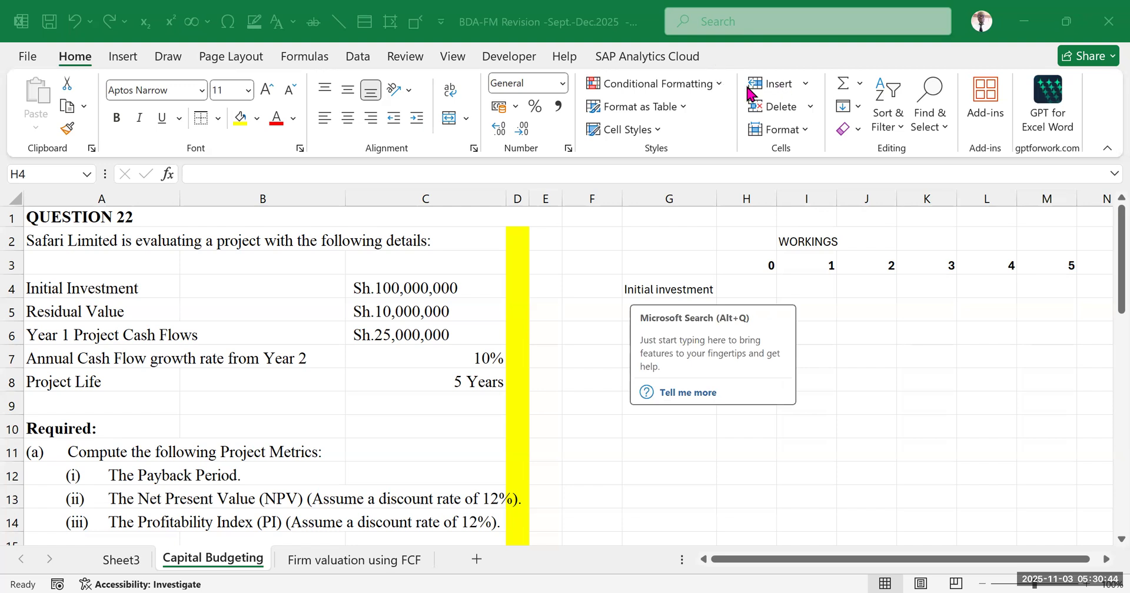
click(910, 338)
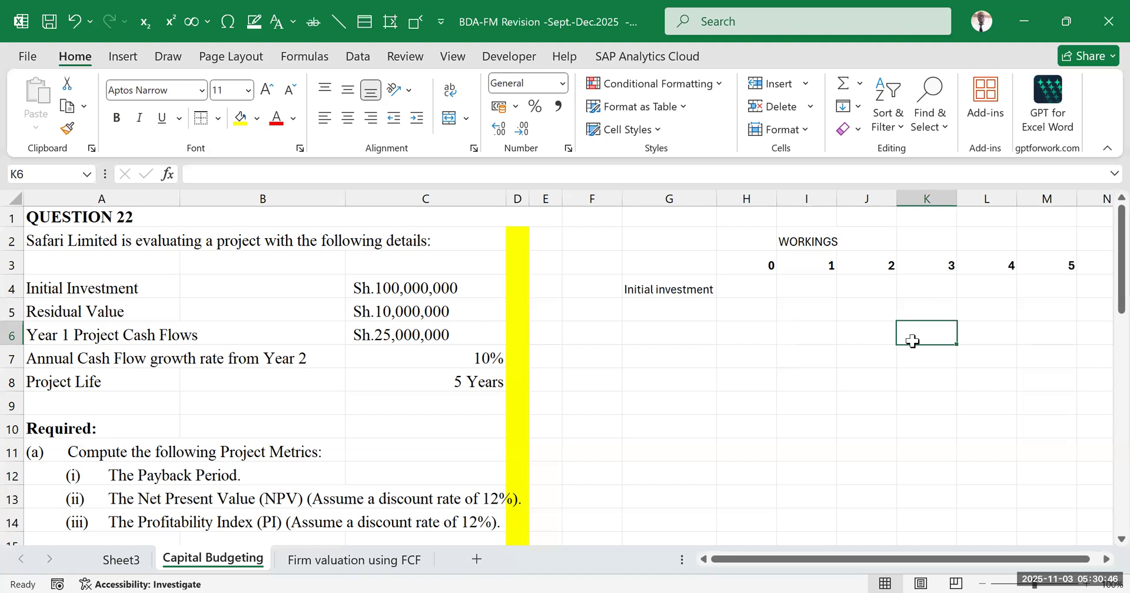
drag(703, 247, 929, 262)
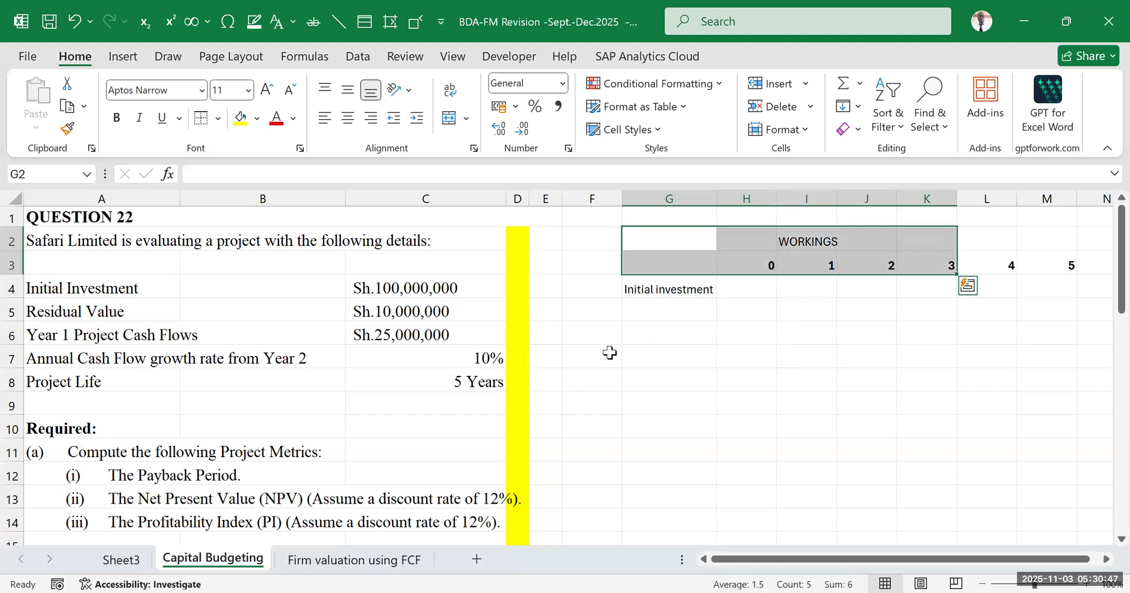
click(436, 353)
click(664, 286)
Enter the formula =(100000000) as the year 0 initial investment in H4, accepting the closing-bracket correction
click(754, 284)
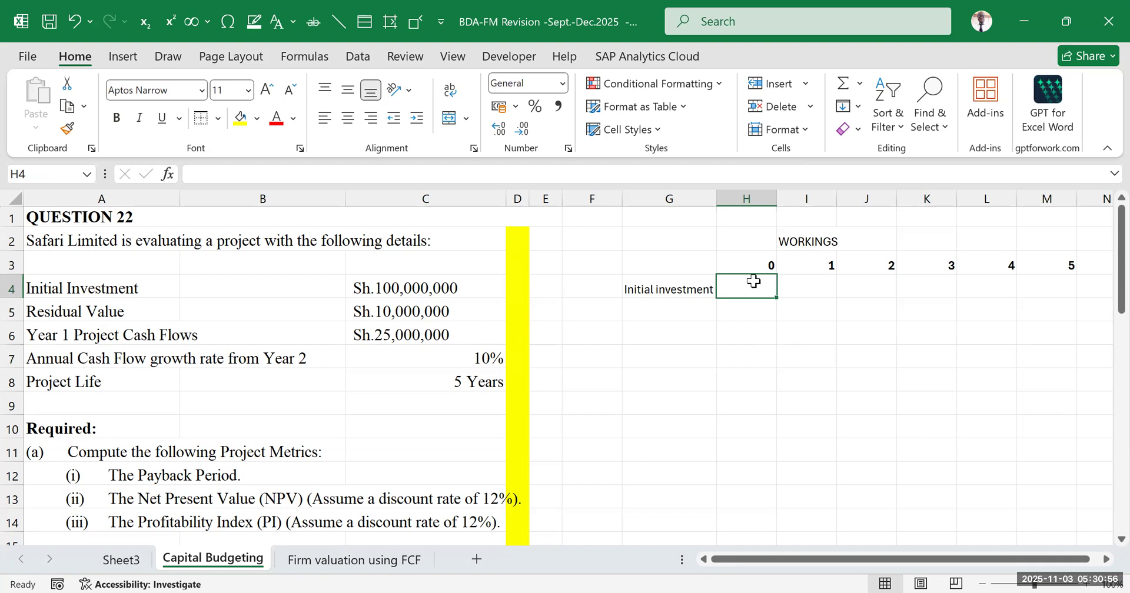
text(=)
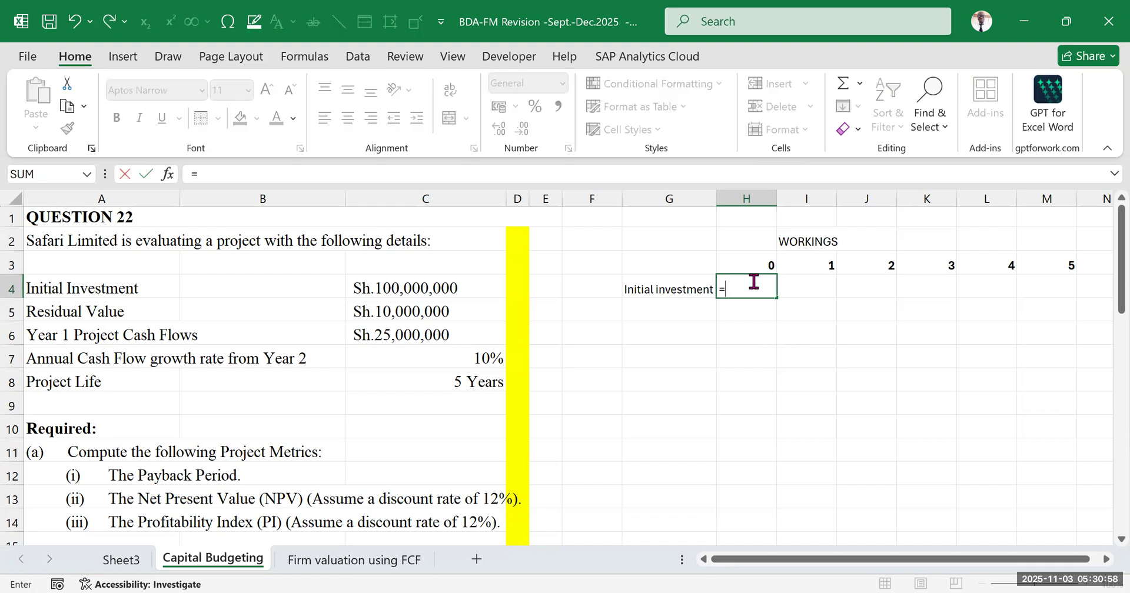
text((100000000)
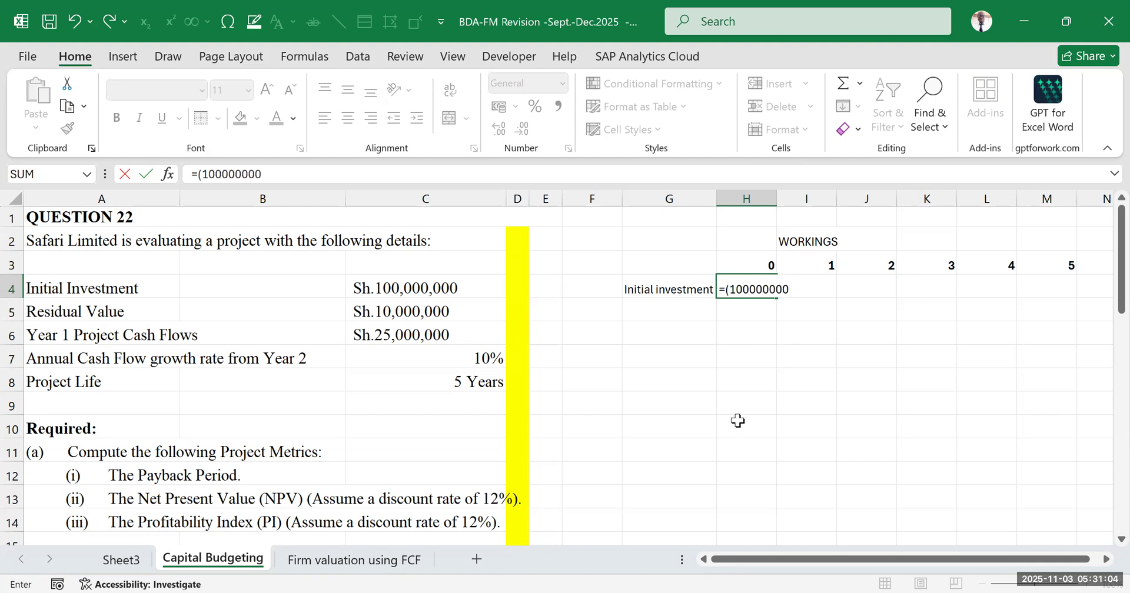
key(Return)
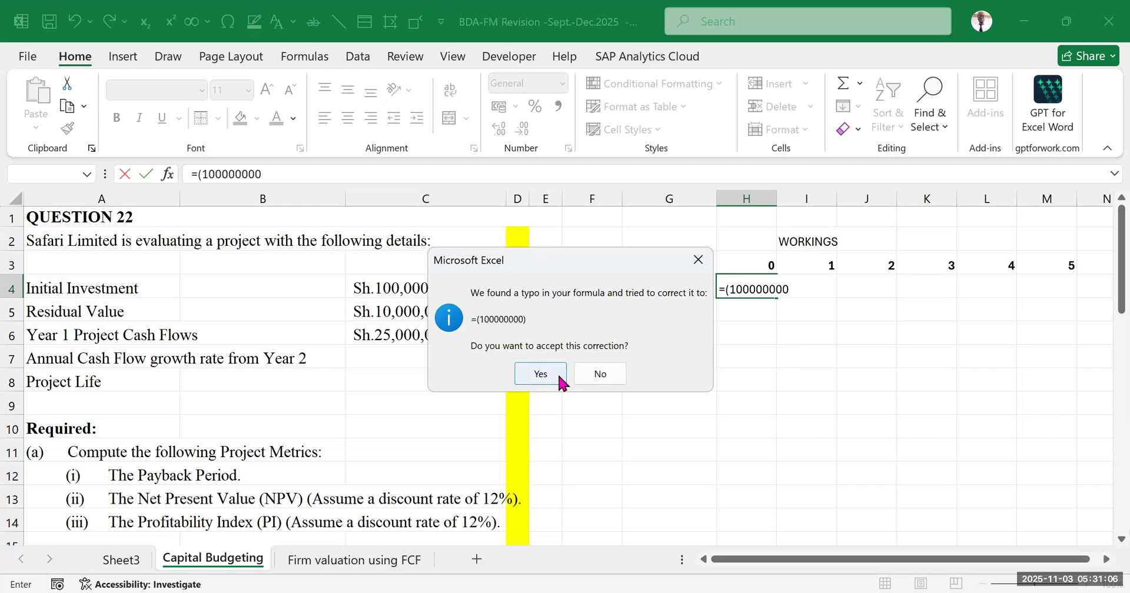
click(540, 373)
click(756, 290)
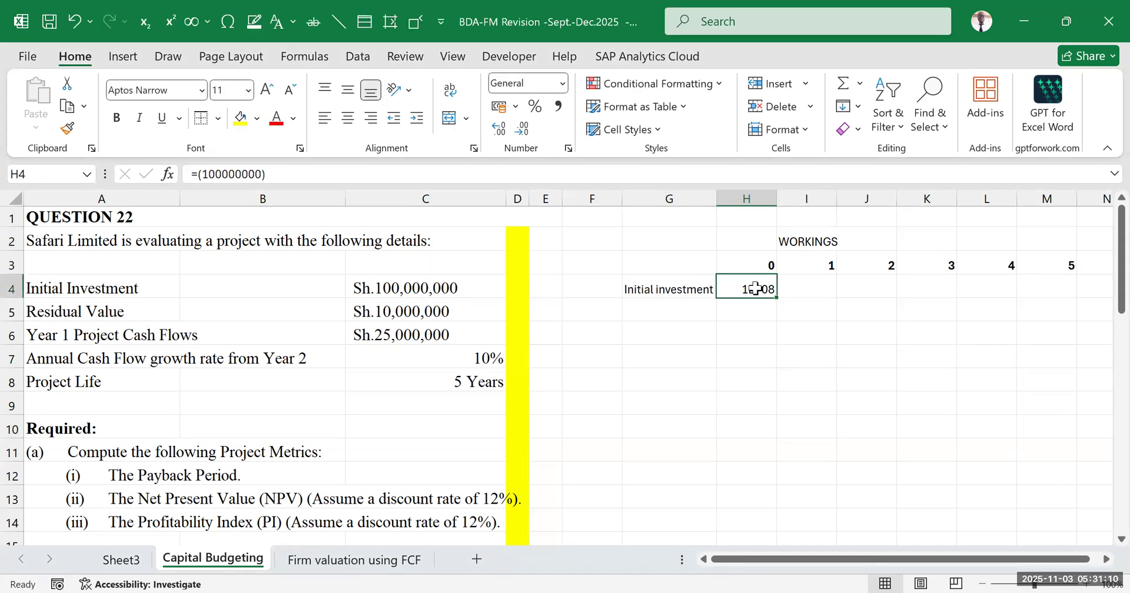
Replace the year 0 initial investment in H4 with -100000000 and apply the comma number style to it
text(-100000000)
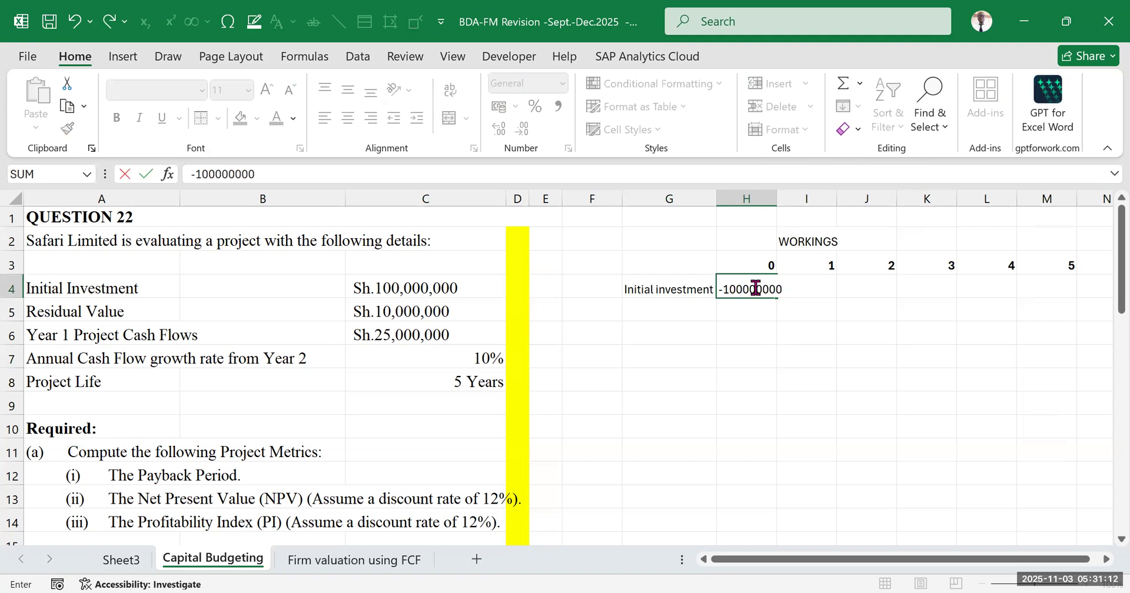
key(Return)
click(876, 355)
click(748, 290)
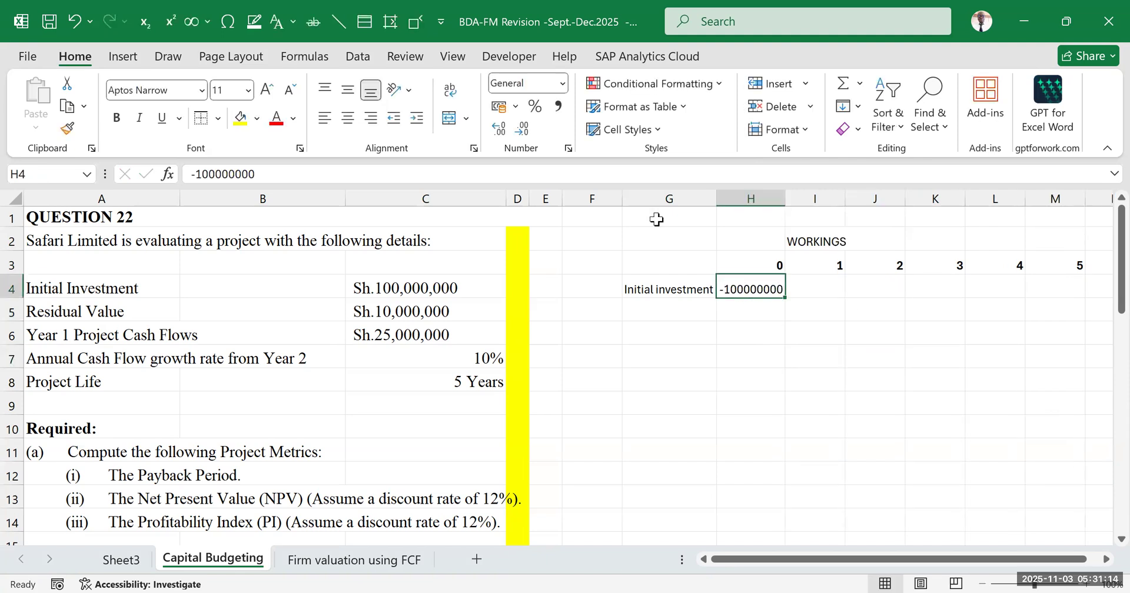
click(558, 106)
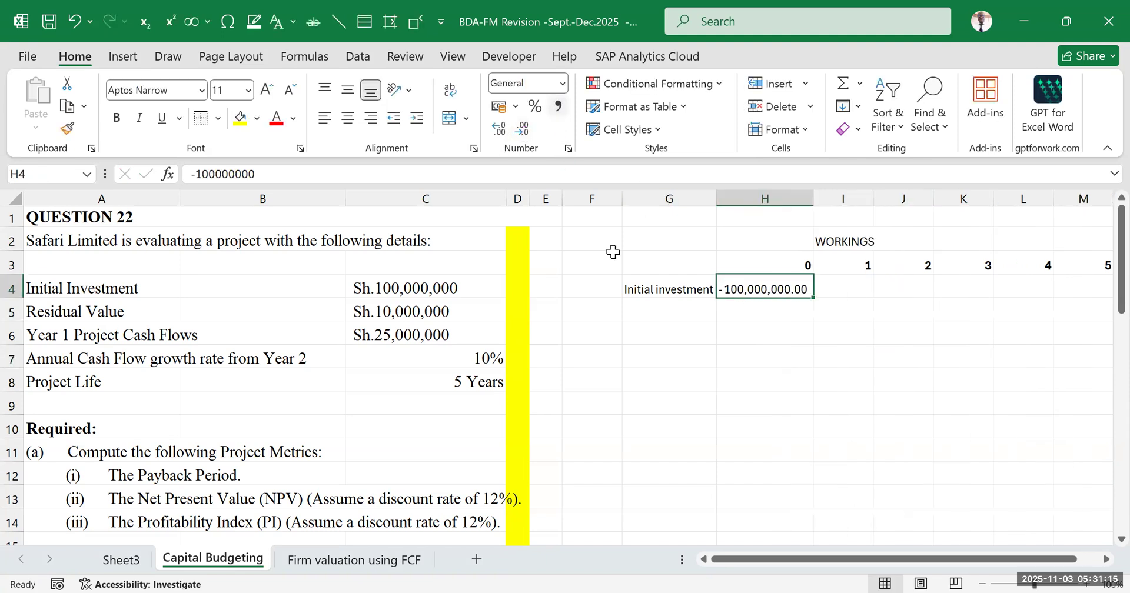
click(777, 360)
click(895, 378)
Review the required metrics and the Year 1 Project Cash Flows row, and label G5 "cashflows"
scroll(750, 430, down, 1)
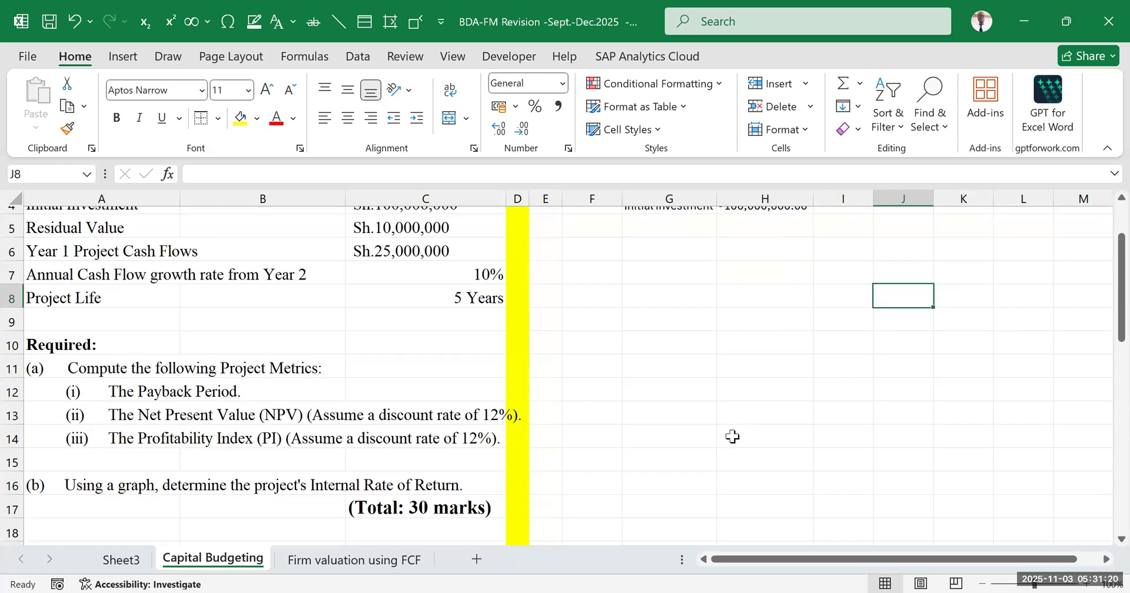
scroll(610, 405, up, 1)
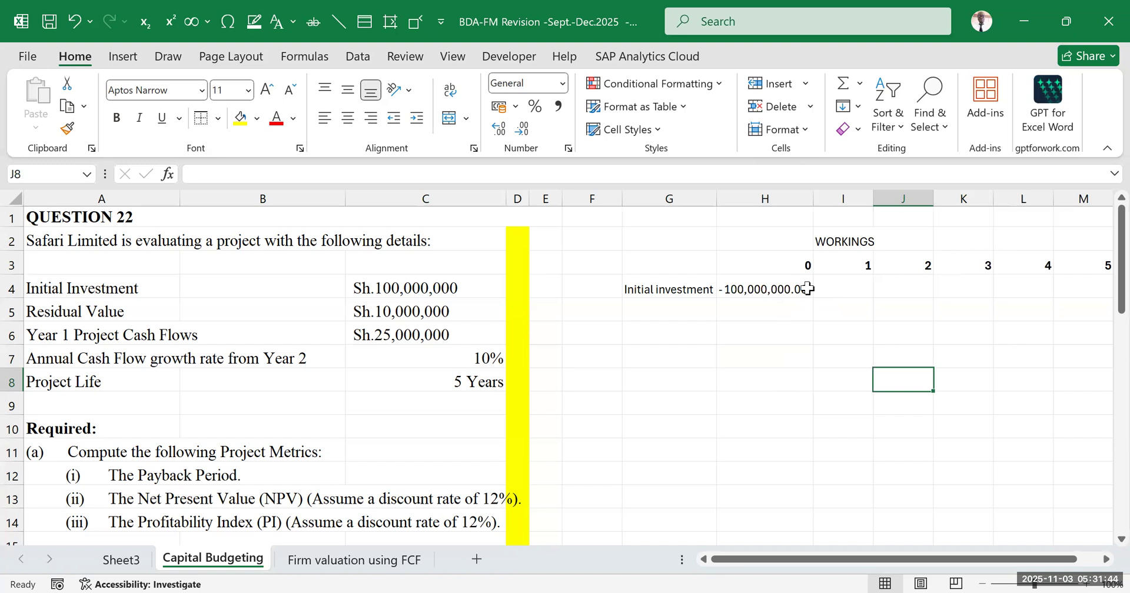
click(100, 334)
drag(211, 337, 375, 339)
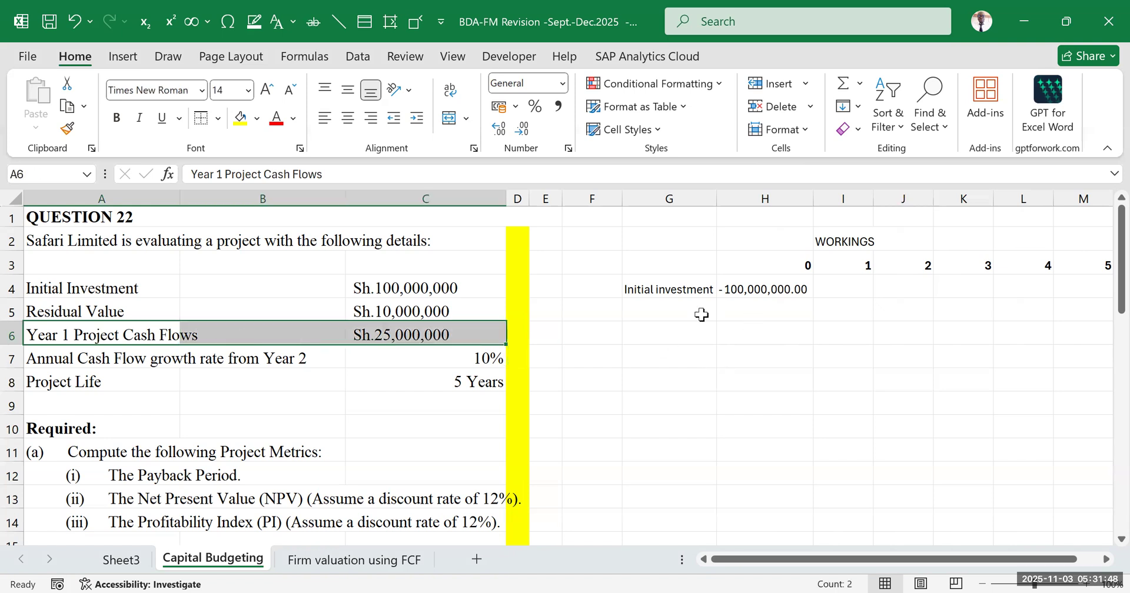
click(655, 315)
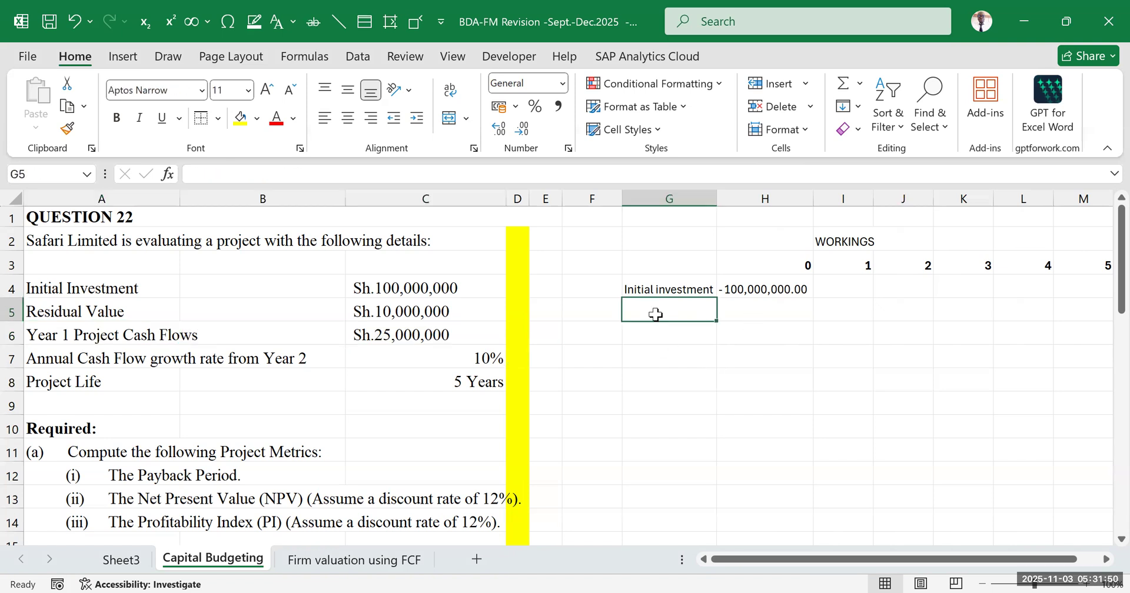
text(cashflows)
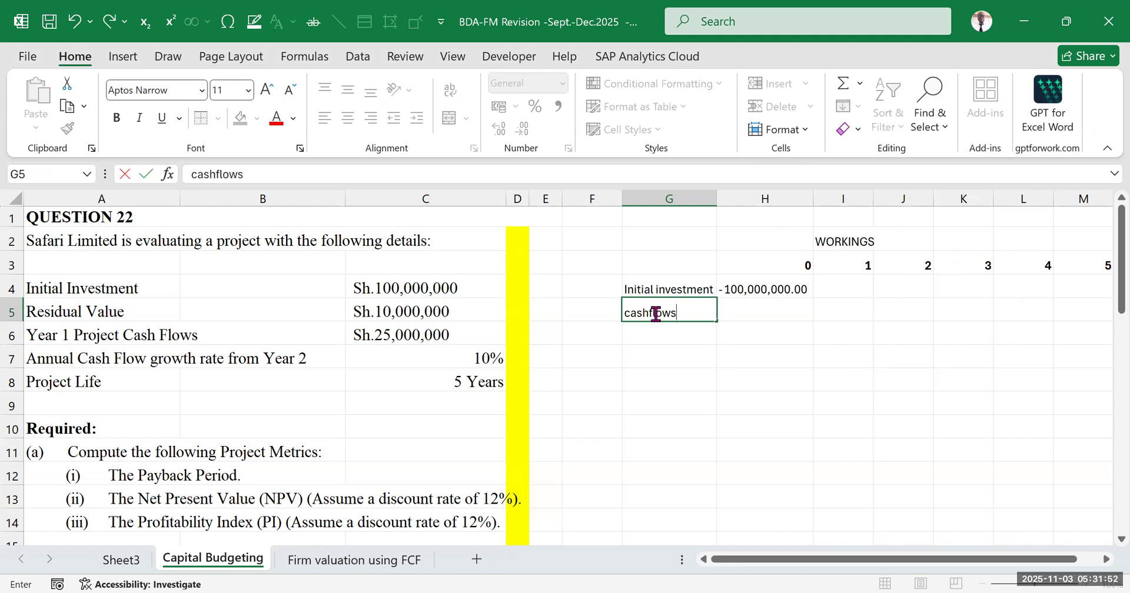
click(765, 376)
Enter 25000000 in I5 as the year 1 cash flow, matching the Year 1 Project Cash Flows figure
click(844, 312)
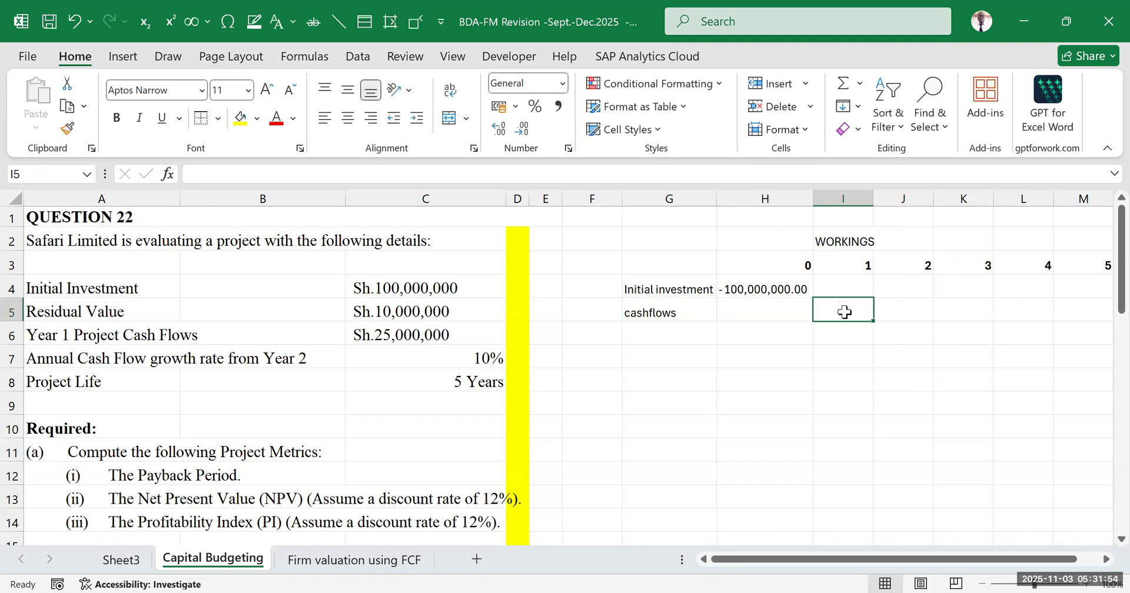
click(405, 334)
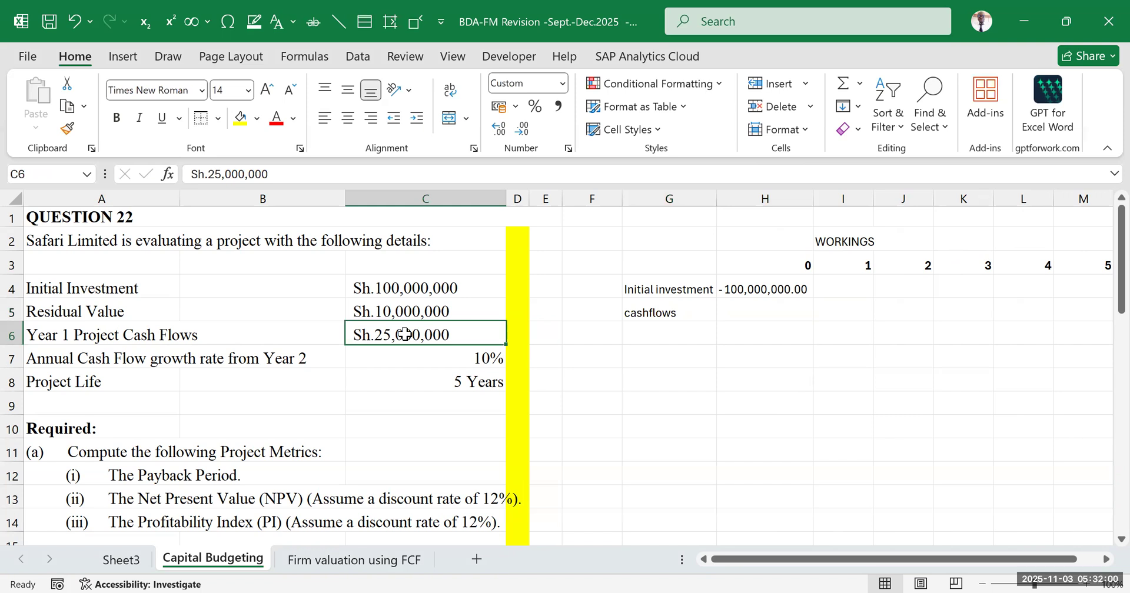
click(856, 310)
text(25000000)
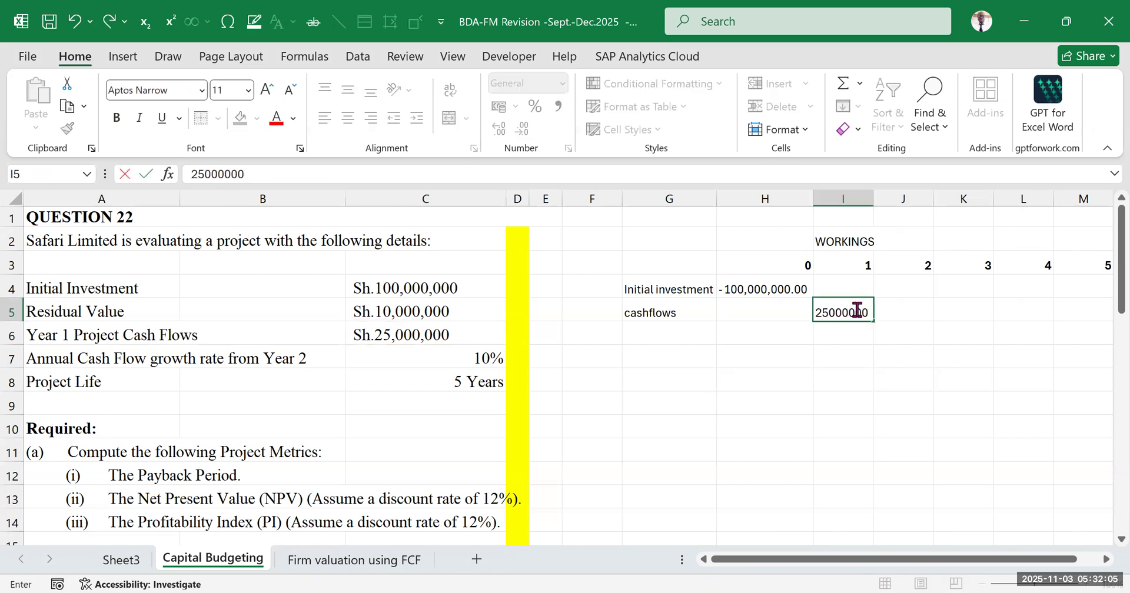
click(921, 393)
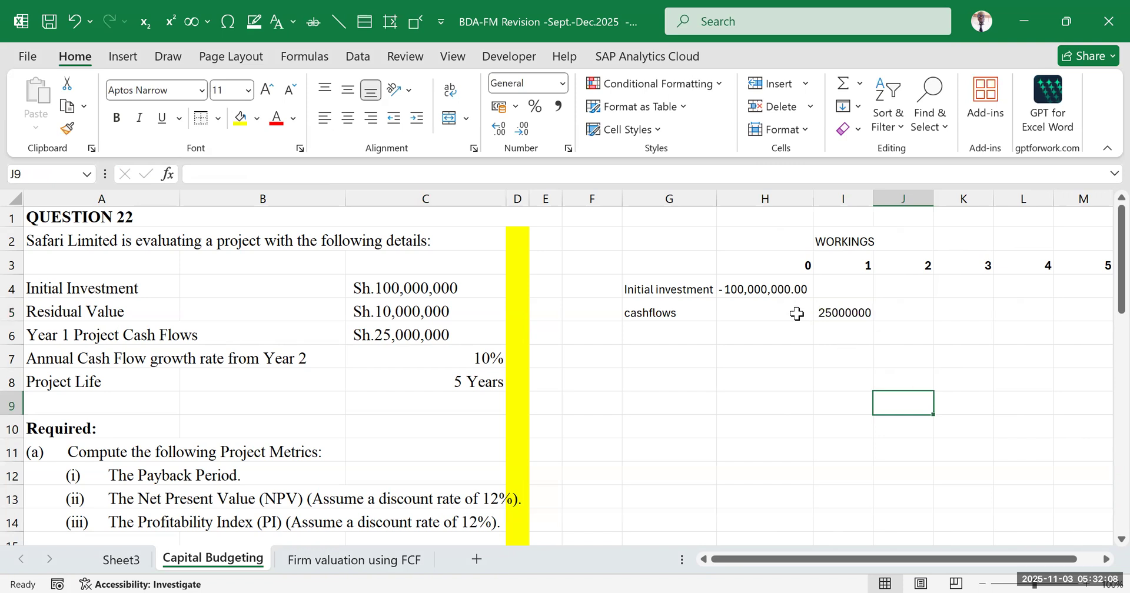
Apply the comma number style to the cash flow area H5:M8
drag(797, 307, 1085, 375)
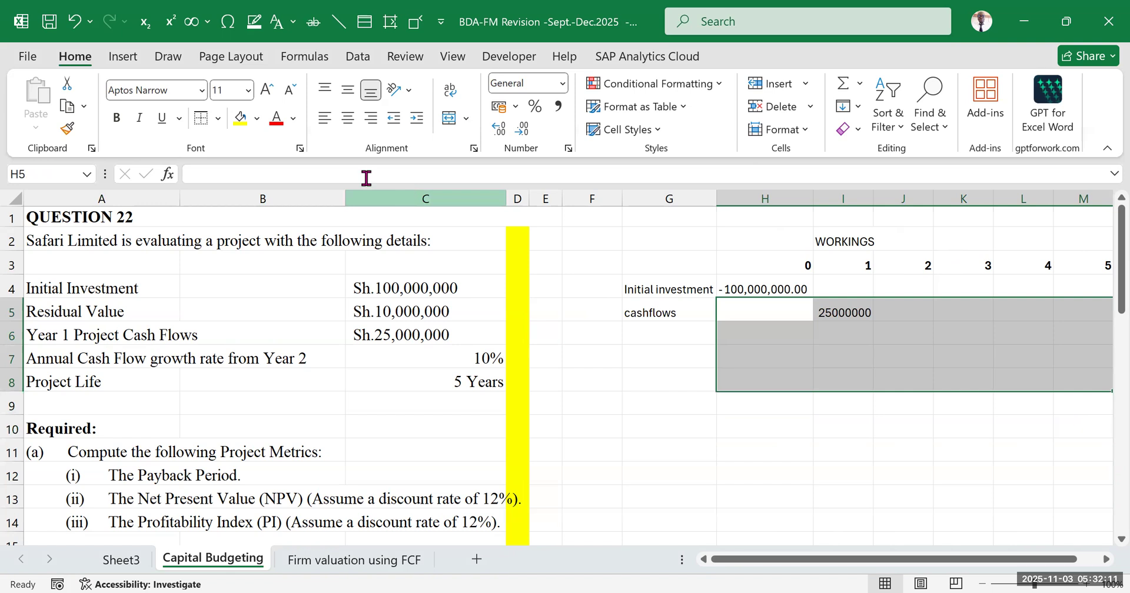
click(558, 108)
click(850, 462)
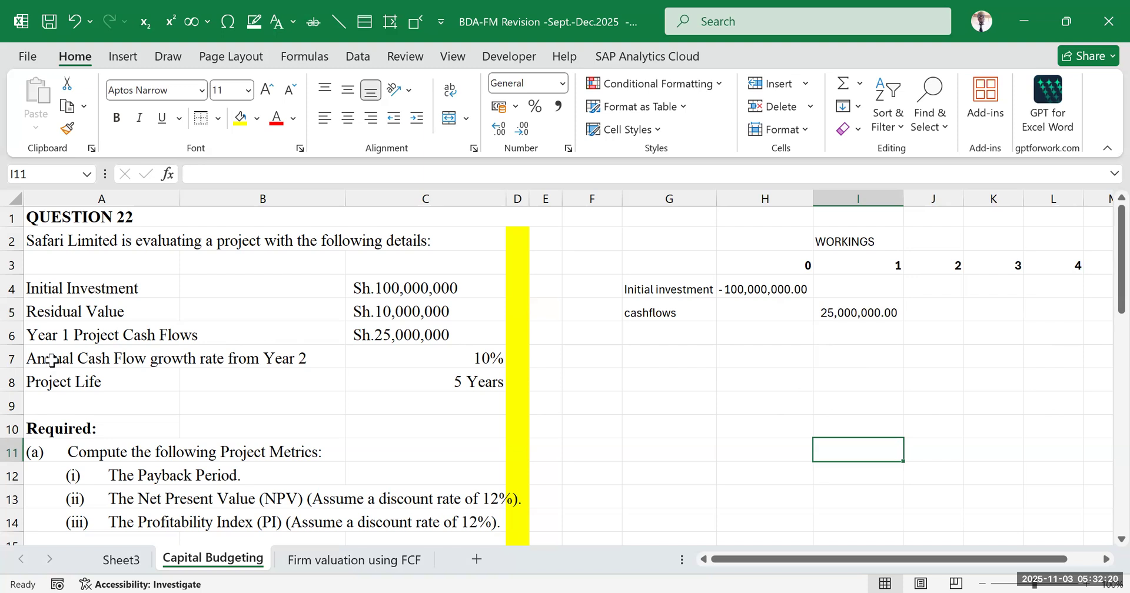
Examine the annual cash flow growth rate from year 2 alongside the year 1 cash flow and the remaining timeline years
drag(52, 360, 461, 356)
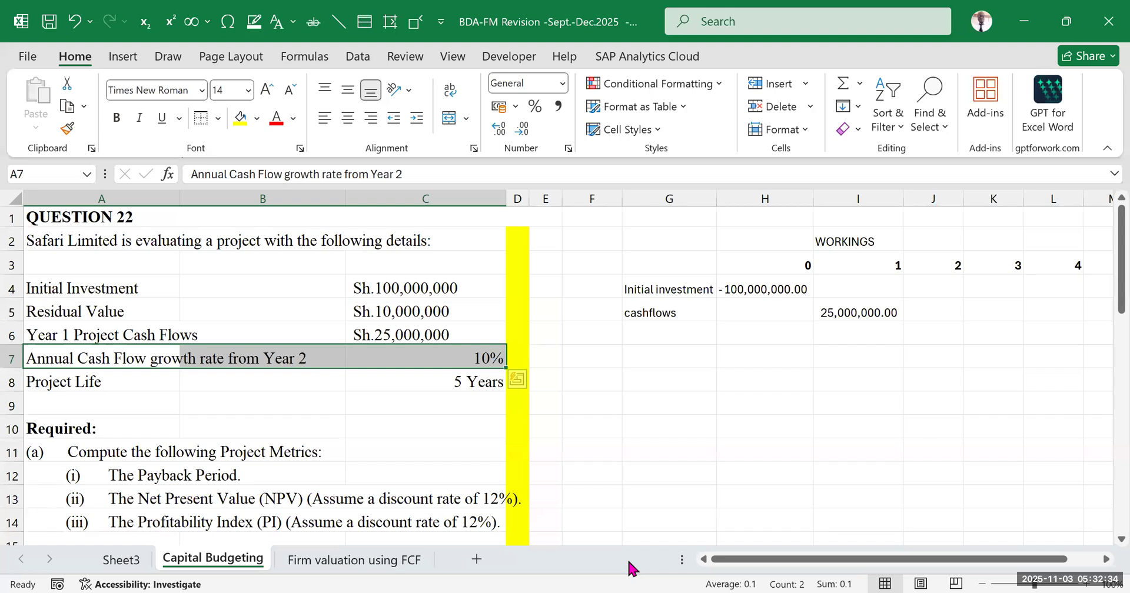
click(483, 356)
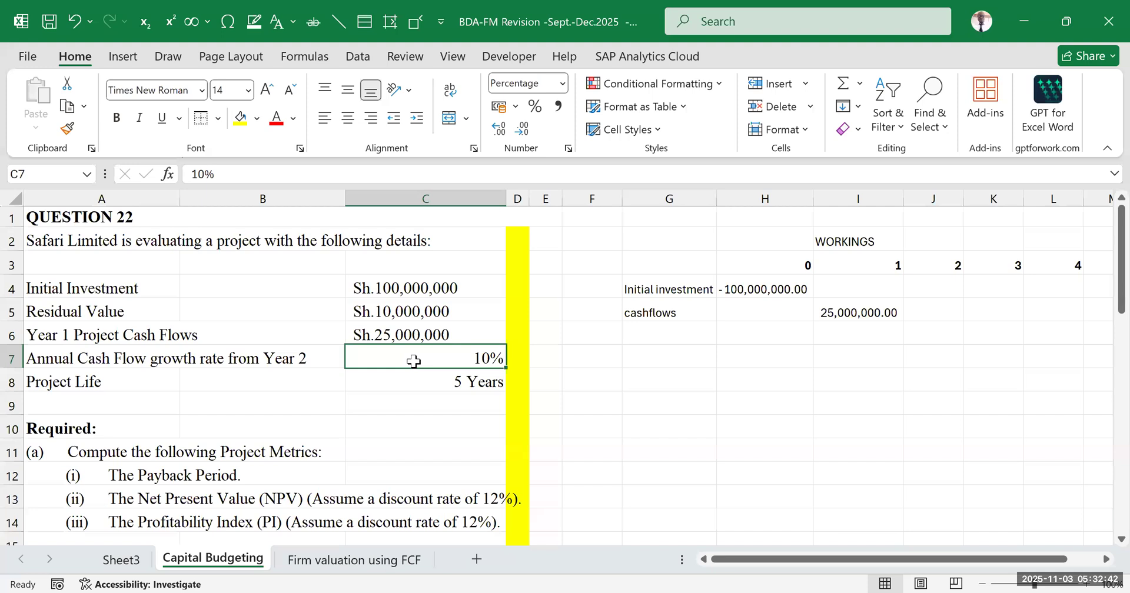
click(863, 309)
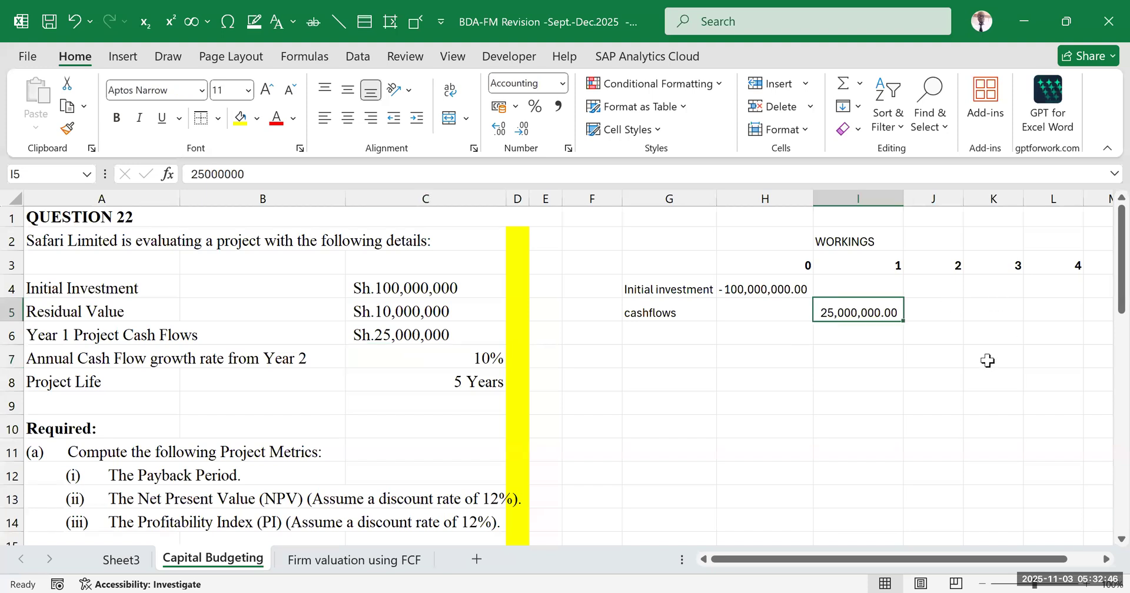
drag(741, 562, 782, 526)
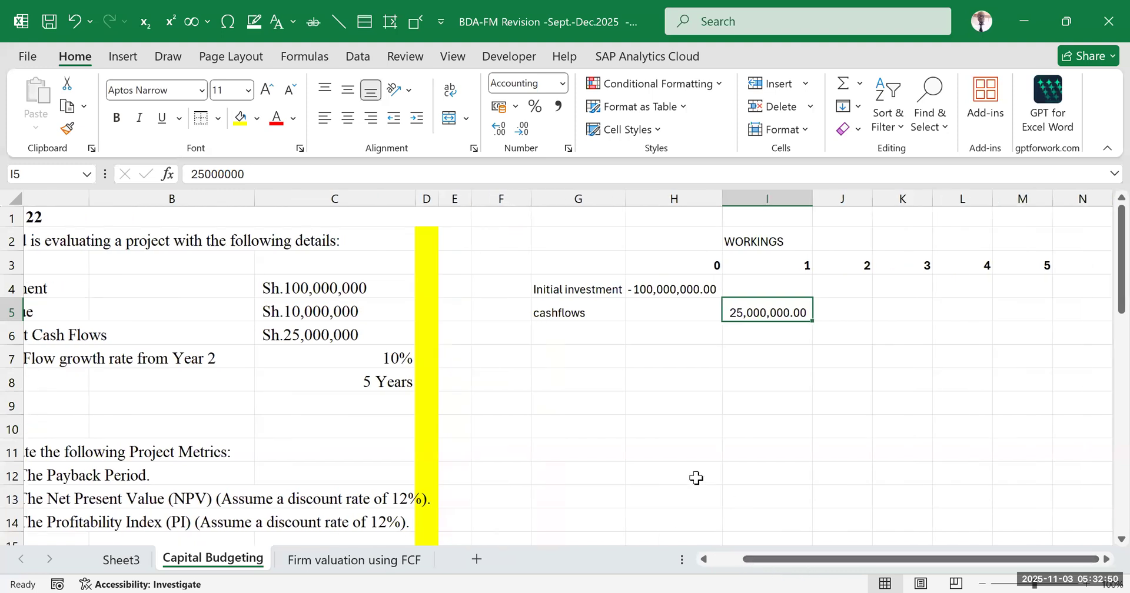
click(354, 365)
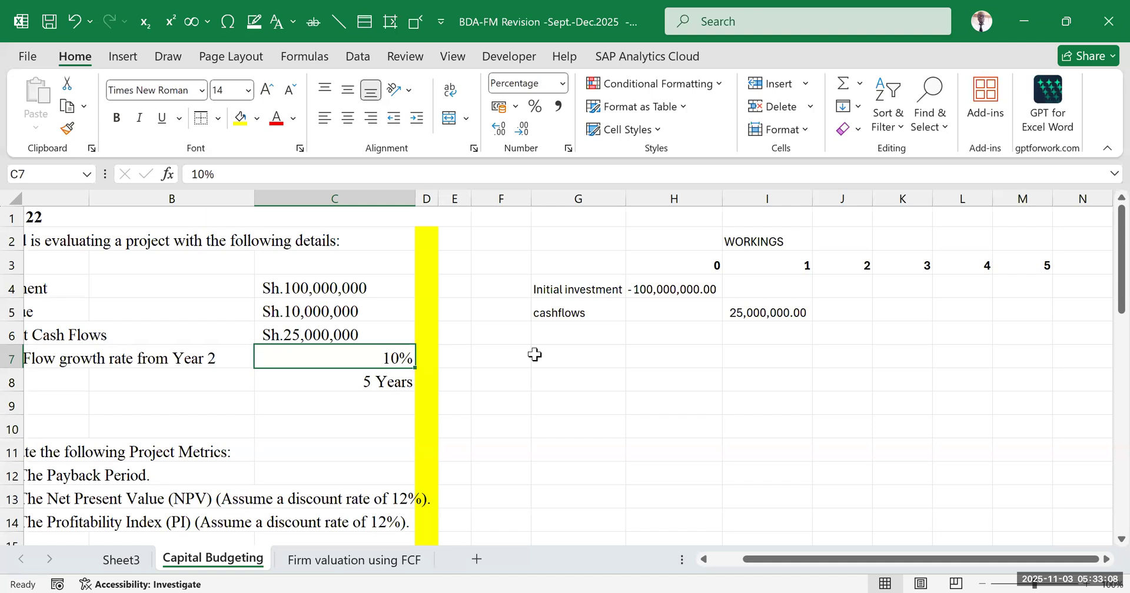
click(793, 396)
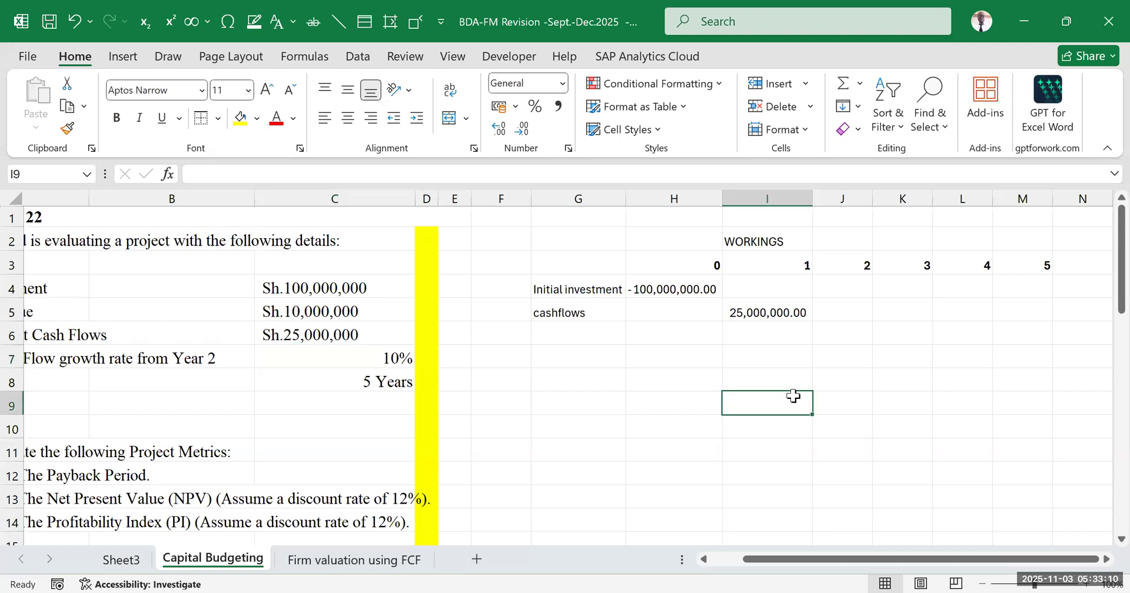
drag(845, 559, 1054, 332)
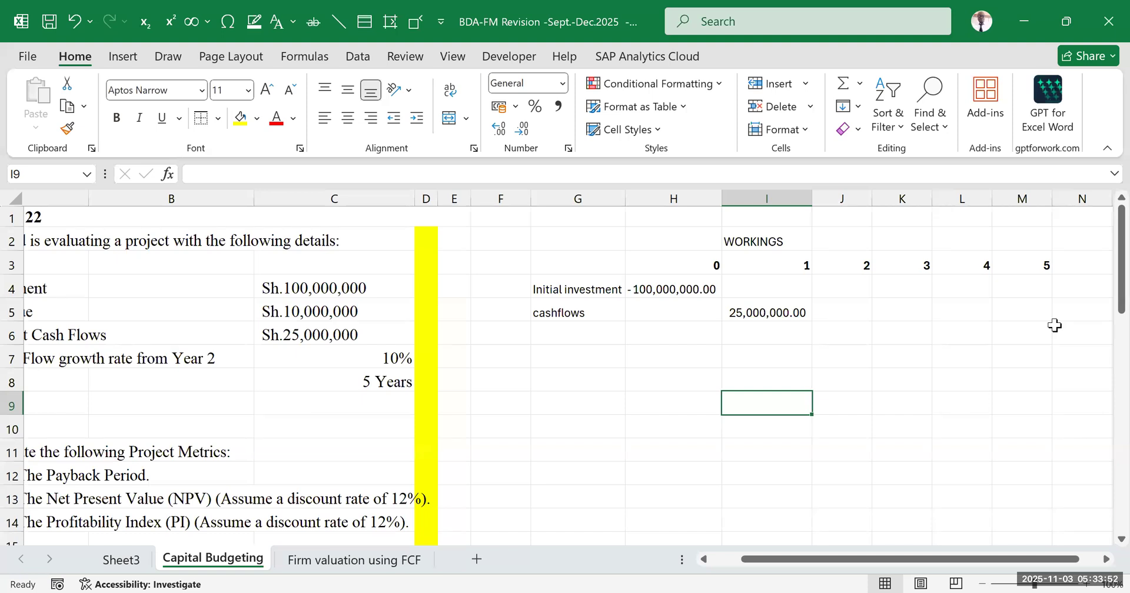
Enter the year 2 cash flow formula =(1+$C$7)*I5 in J5, with the growth rate cell as an absolute reference
click(404, 363)
mouse_move(755, 564)
mouse_down()
mouse_move(722, 565)
mouse_move(752, 564)
mouse_up()
click(841, 316)
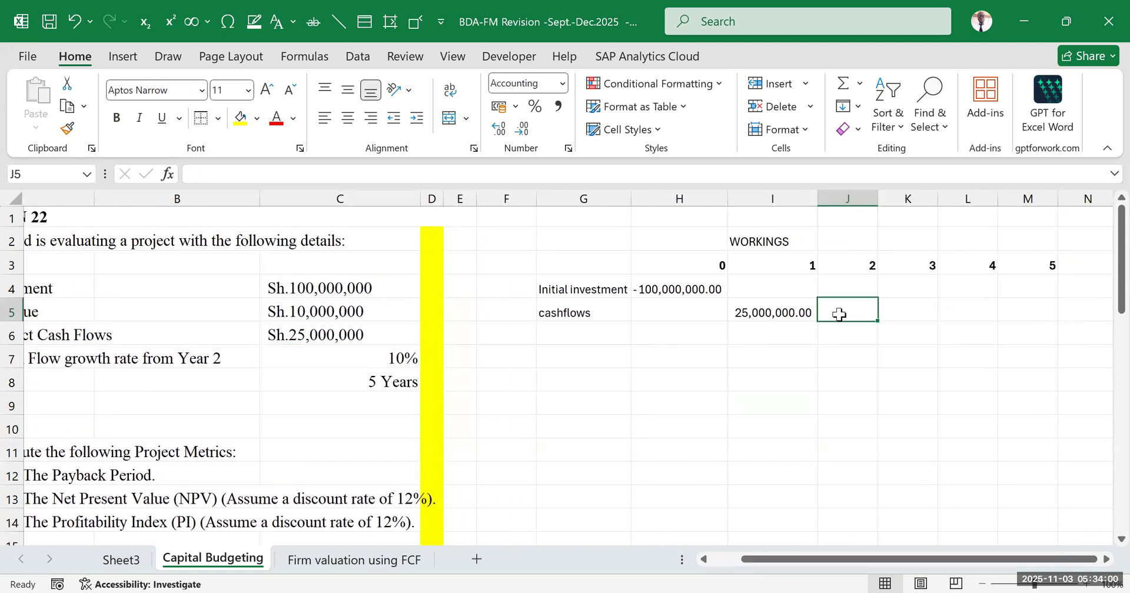
text(=)
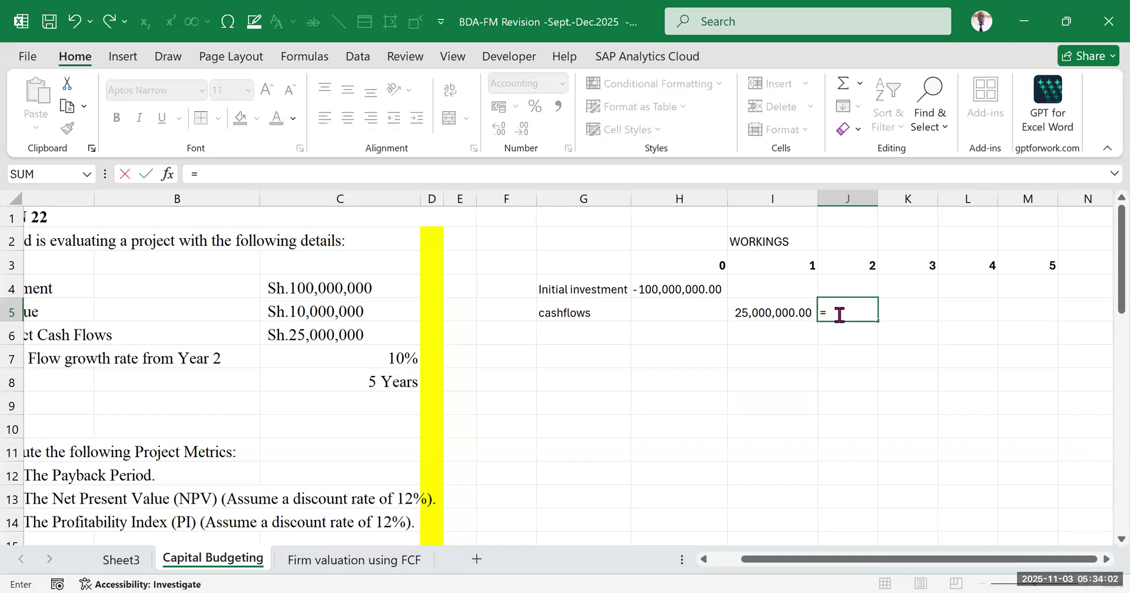
text((1+)
click(387, 361)
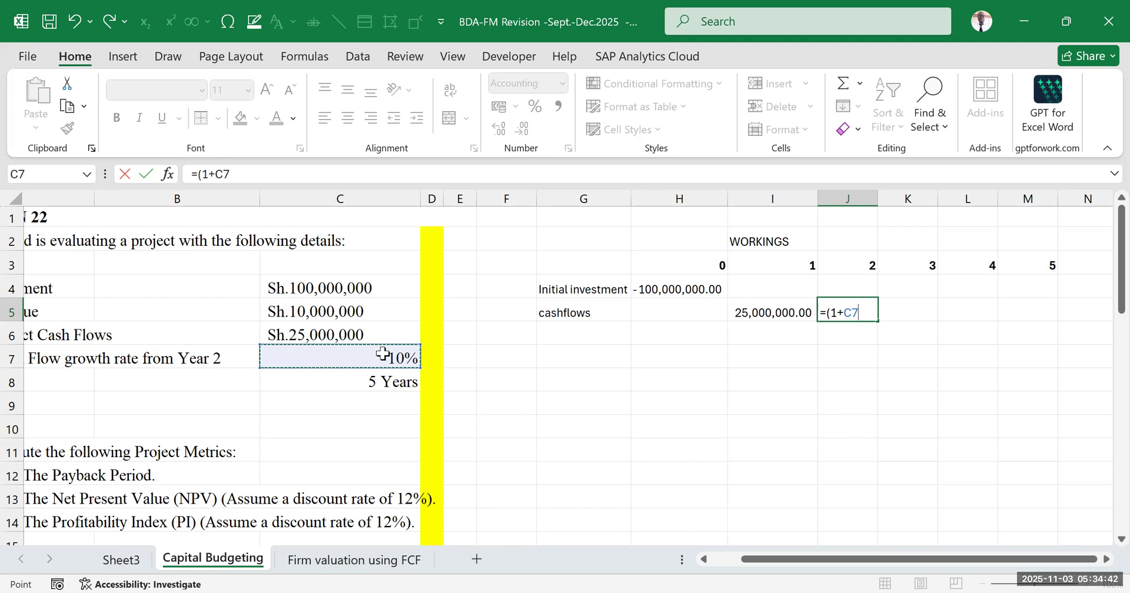
key(F4)
text())
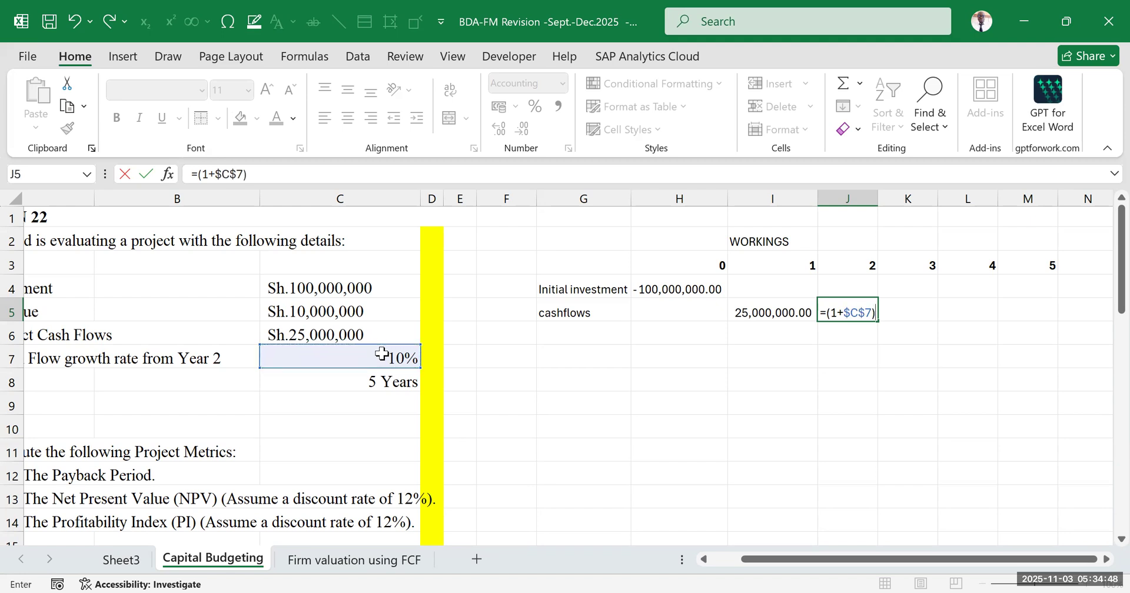
text(*)
click(776, 311)
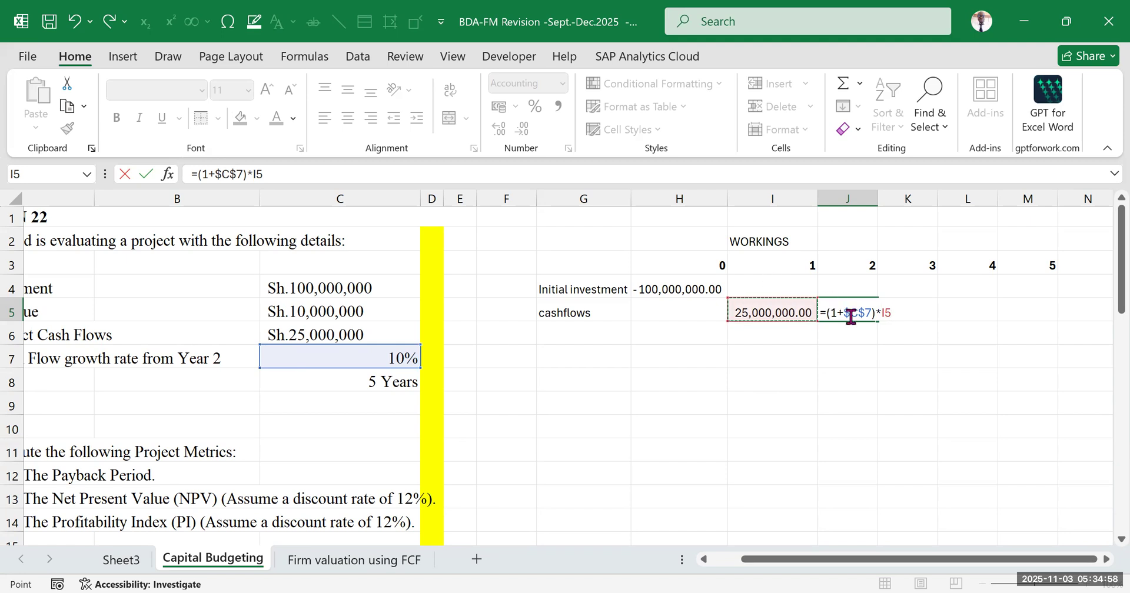
key(Return)
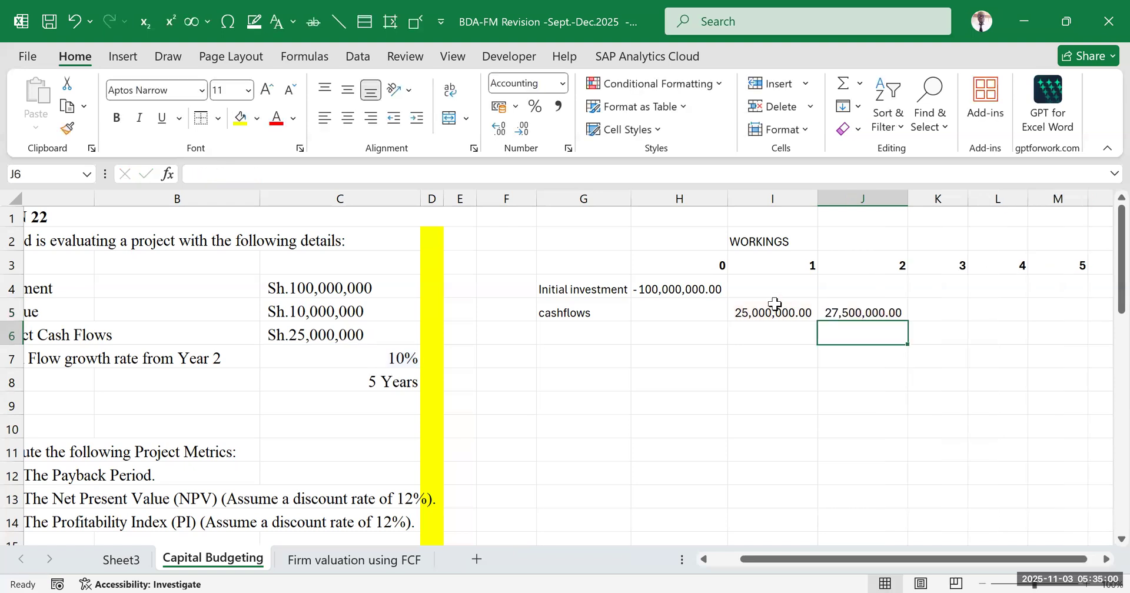
Fill the growth formula from J5 into K5 for year 3, check its references, and widen column K to fit
click(879, 310)
drag(908, 321, 944, 312)
click(943, 307)
double_click(943, 307)
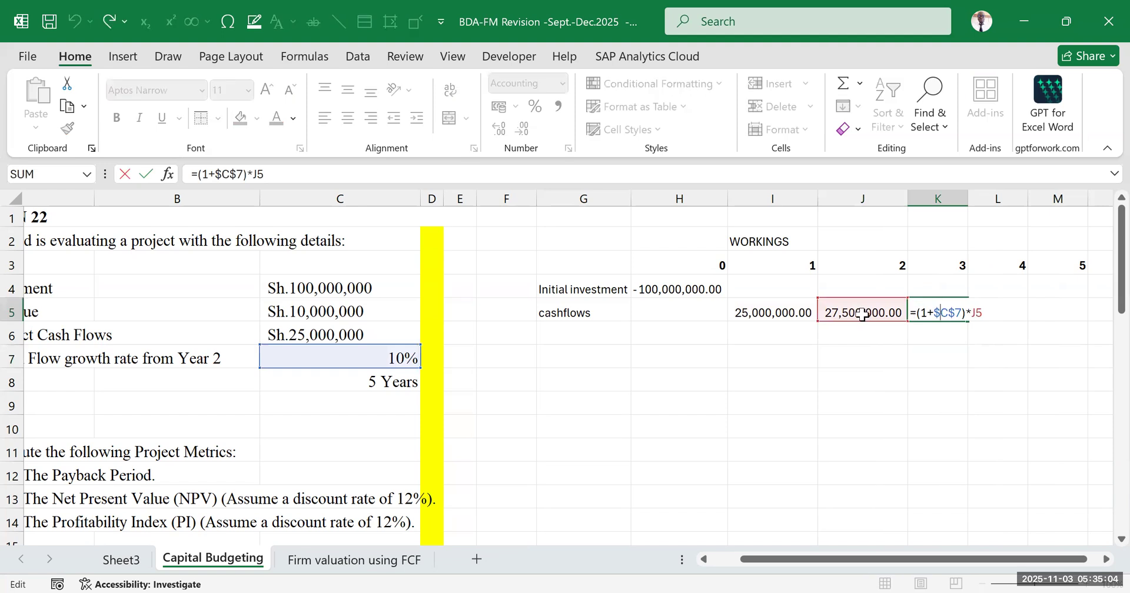
click(951, 363)
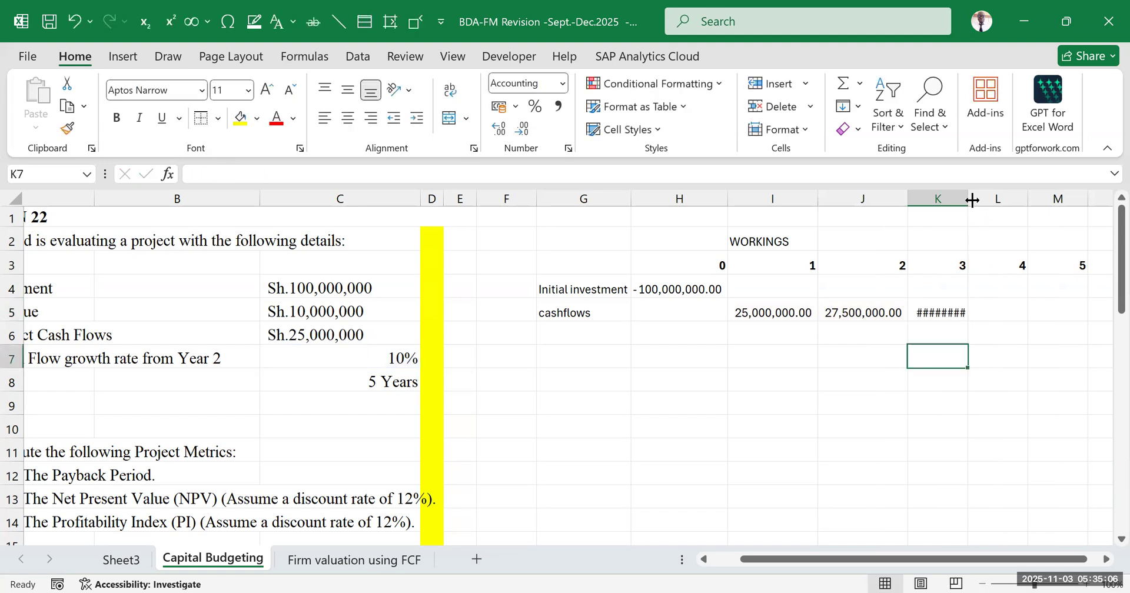
drag(968, 198, 979, 209)
double_click(982, 206)
Fill the growth formula from K5 into L5 for year 4 and check its references against the growth rate cell
drag(934, 559, 955, 559)
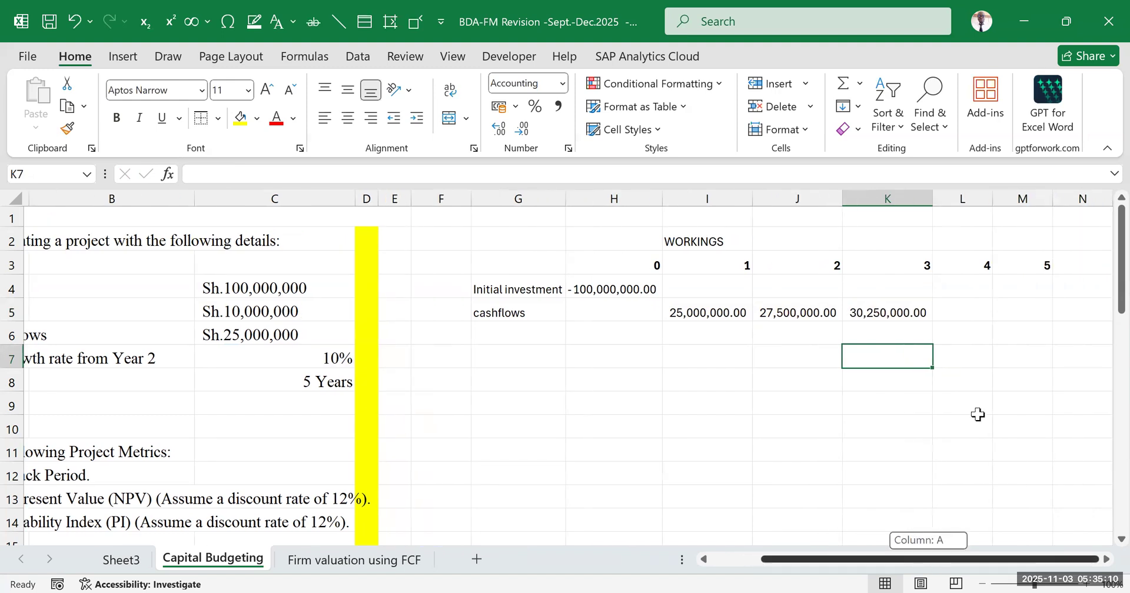
click(901, 313)
drag(932, 322, 969, 317)
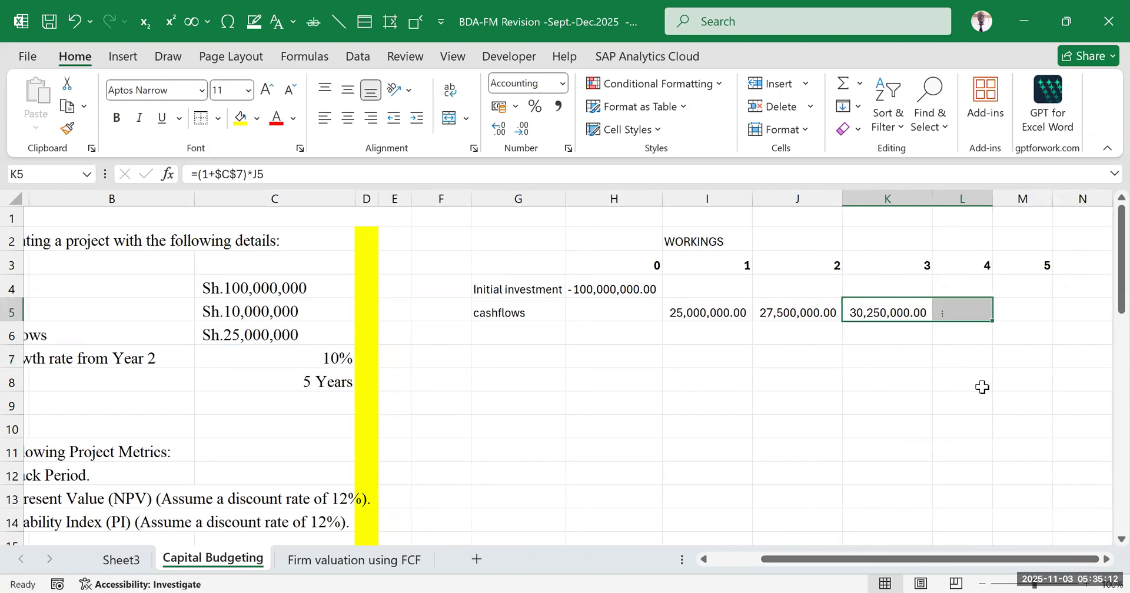
click(981, 386)
double_click(975, 307)
double_click(975, 307)
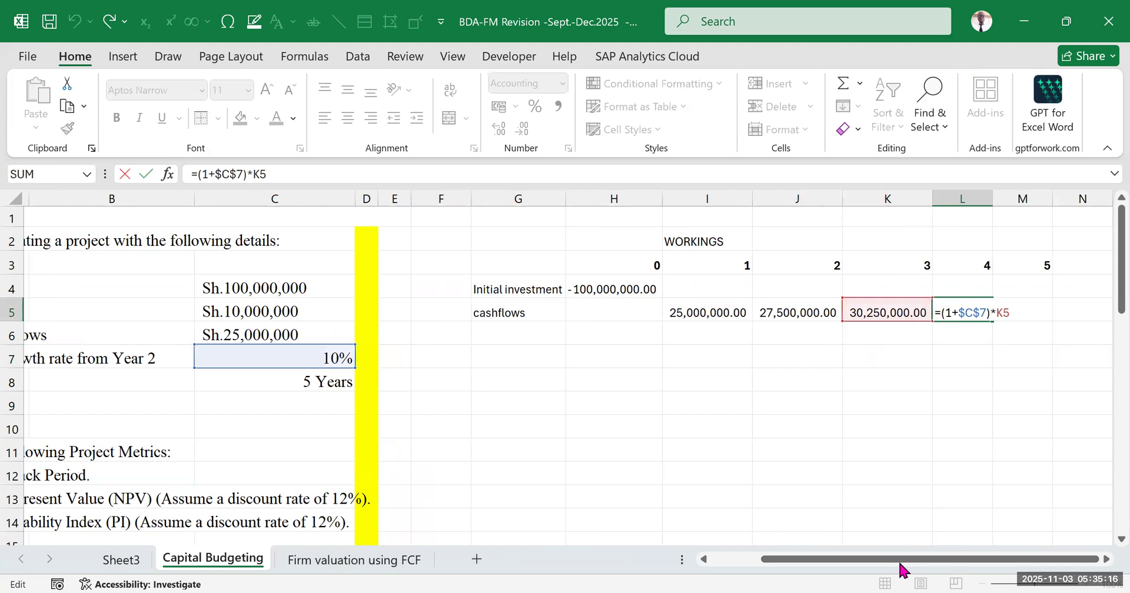
drag(888, 560, 216, 471)
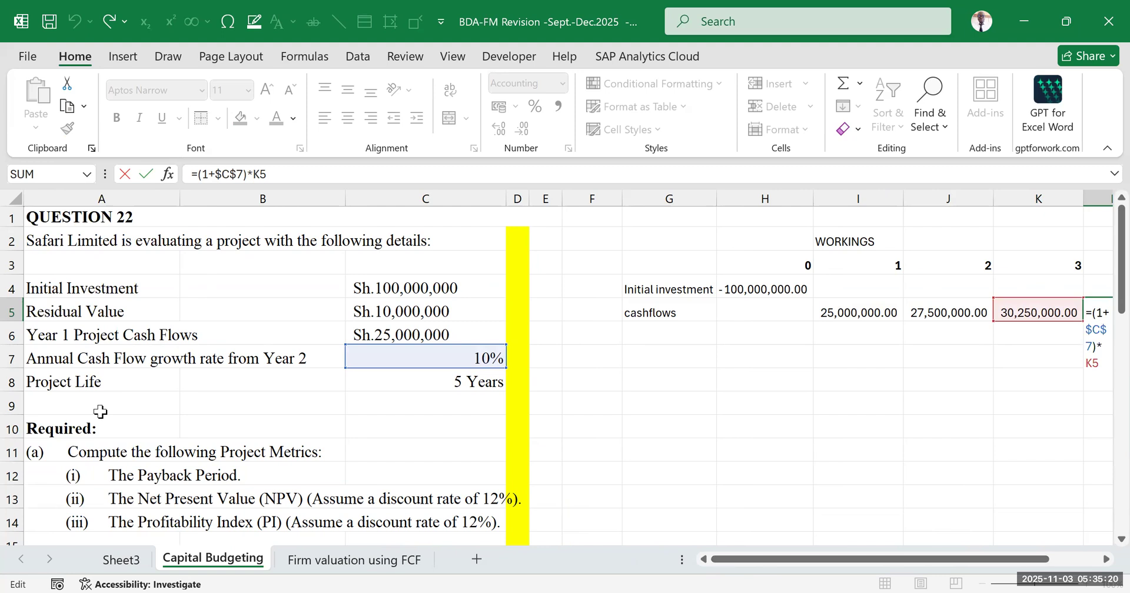
drag(852, 563, 965, 544)
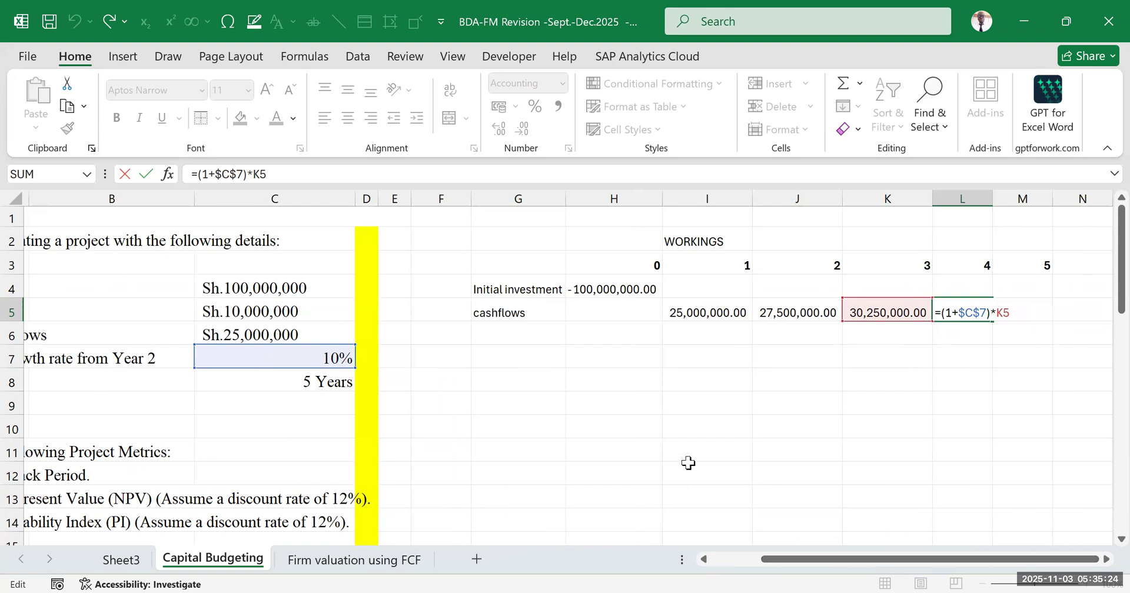
key(Return)
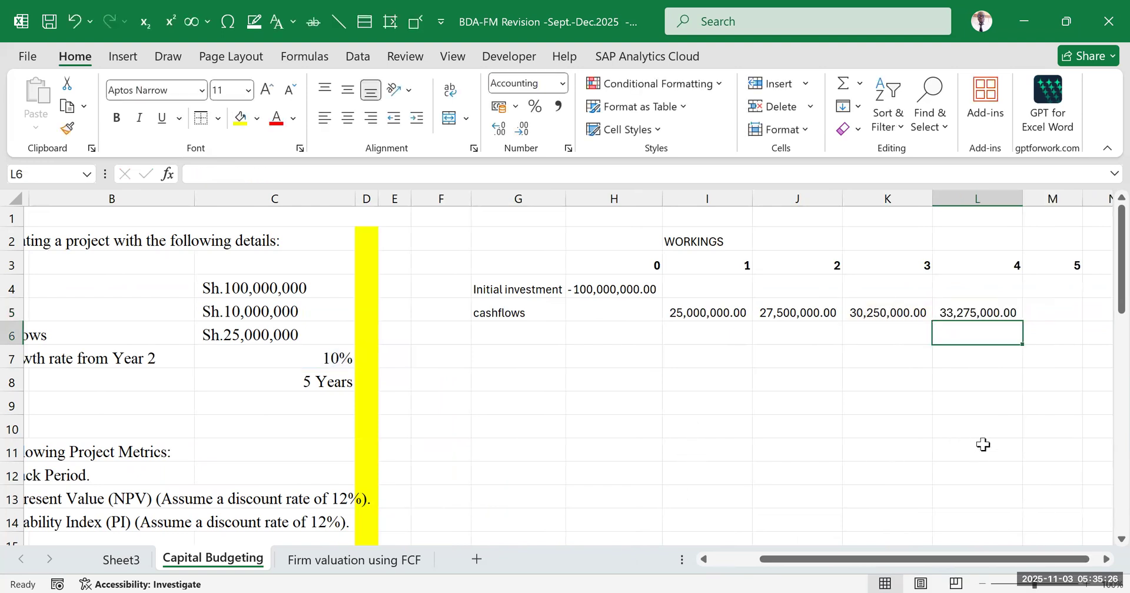
Fill the growth formula from L5 into M5 for year 5 and check that it references L5 and the growth rate
click(883, 313)
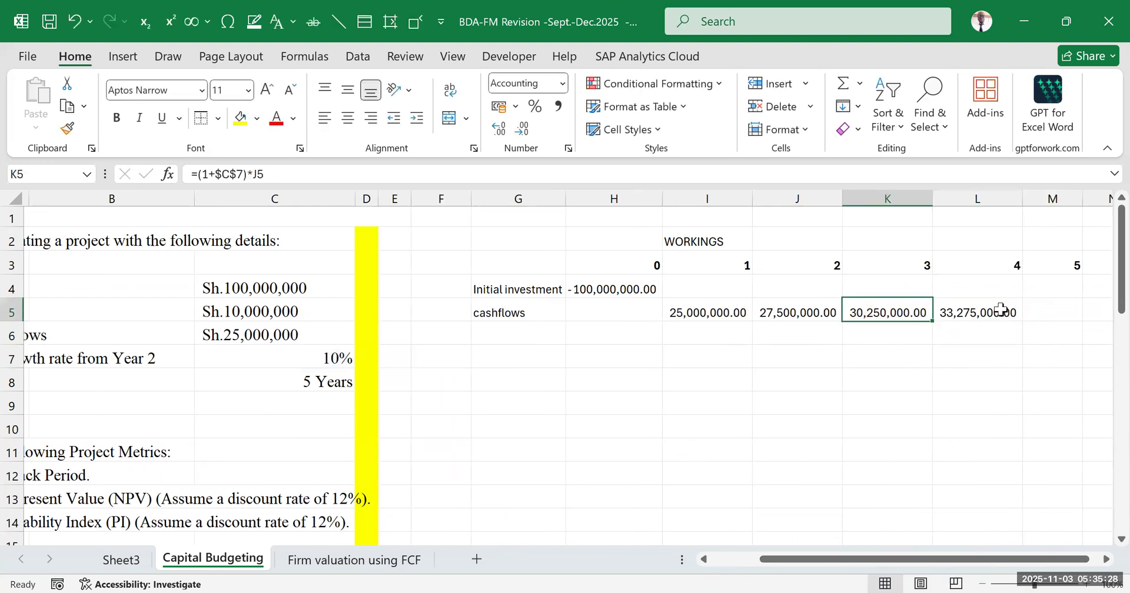
click(1004, 312)
drag(1030, 317, 1059, 312)
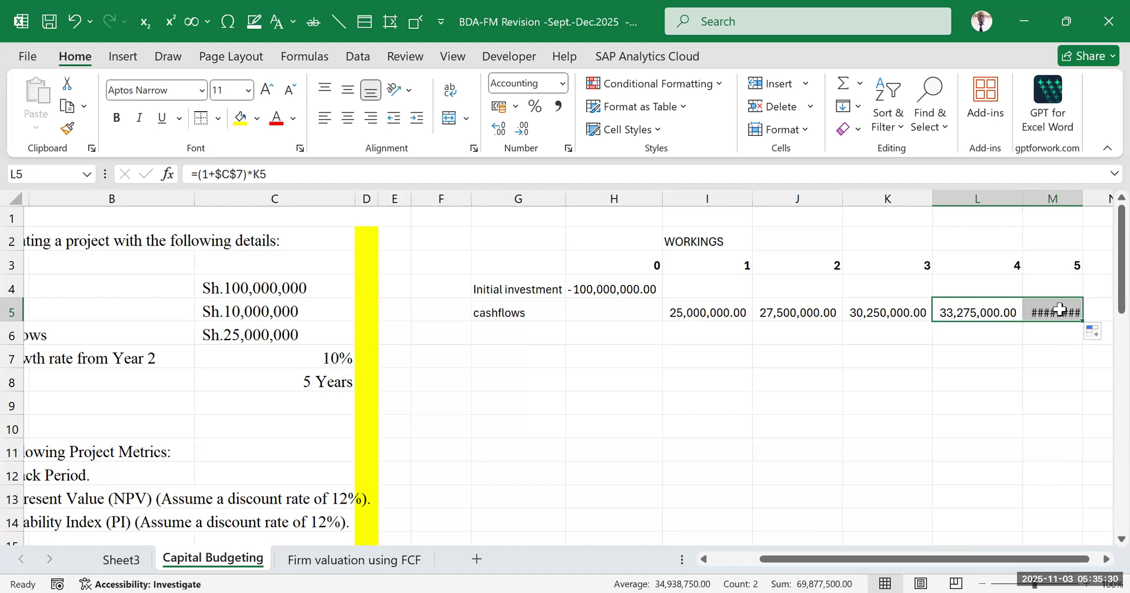
click(1053, 312)
double_click(1054, 312)
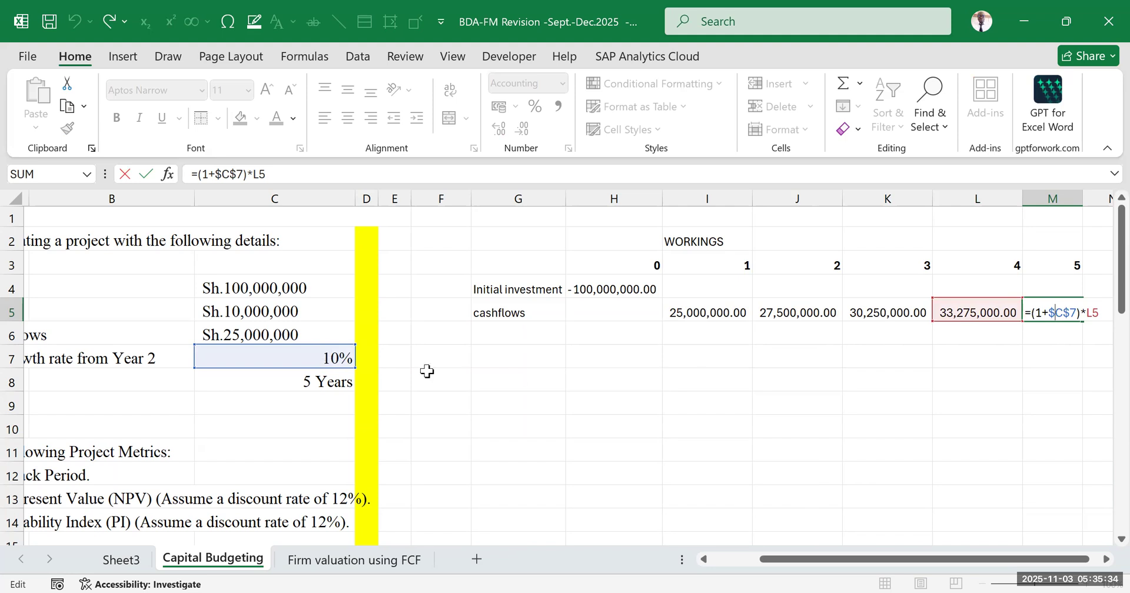
key(Return)
click(936, 423)
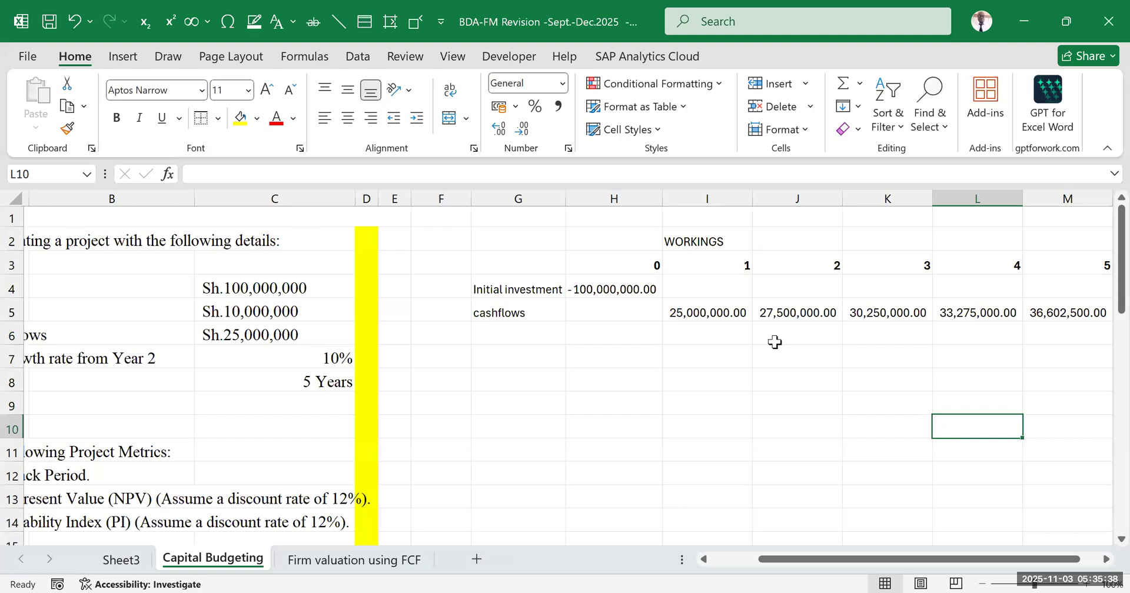
Review the J5 formula and enter the alternative year 2 formula =(1+10%)*I5 in J6
double_click(786, 313)
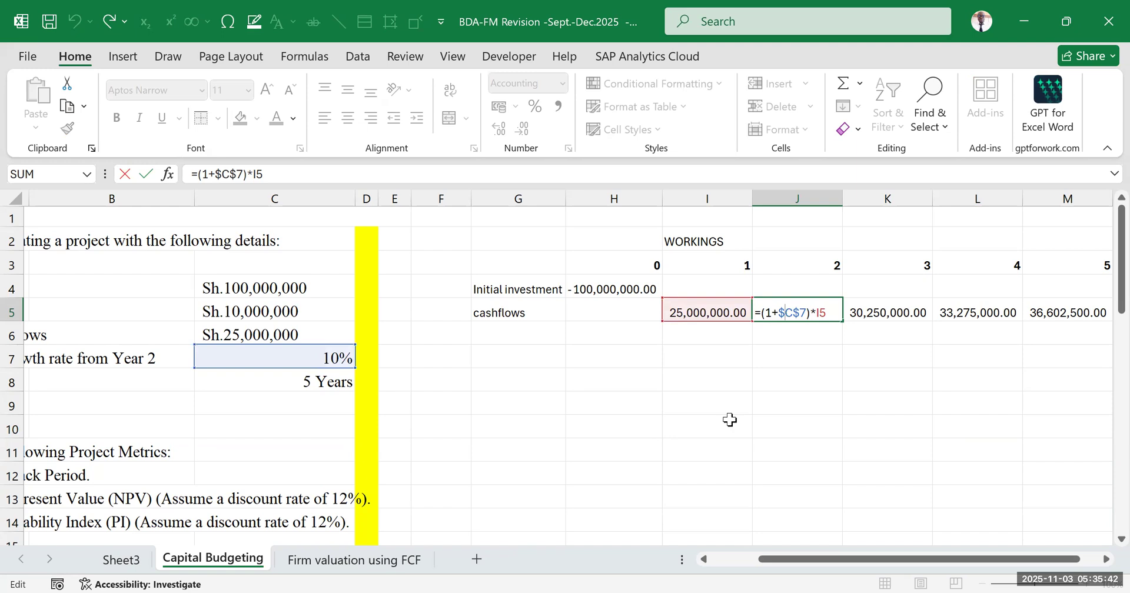
key(Return)
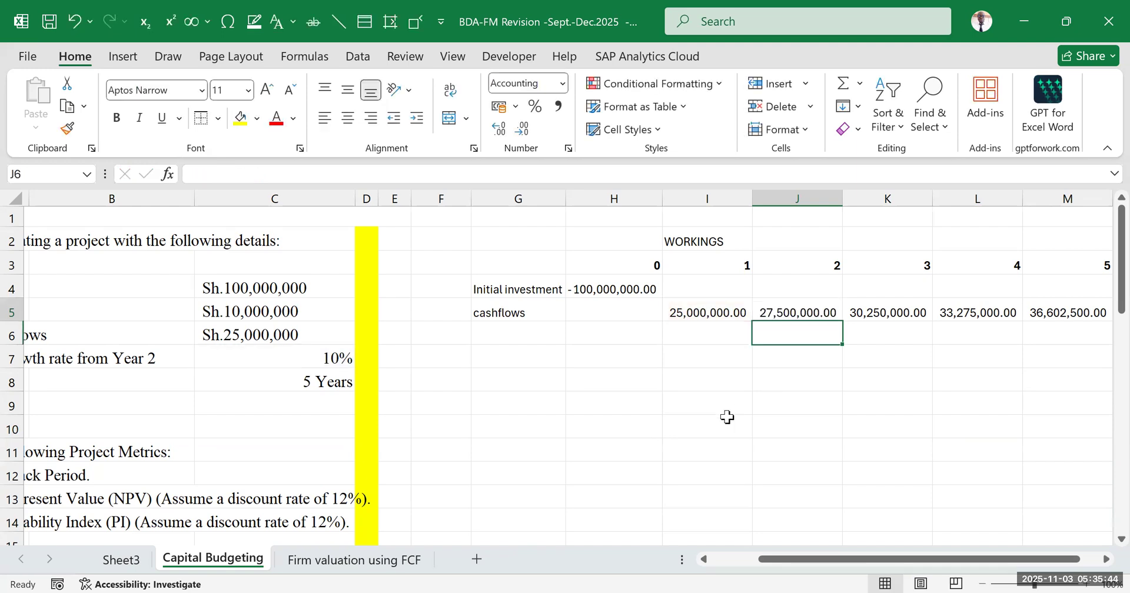
text(=)
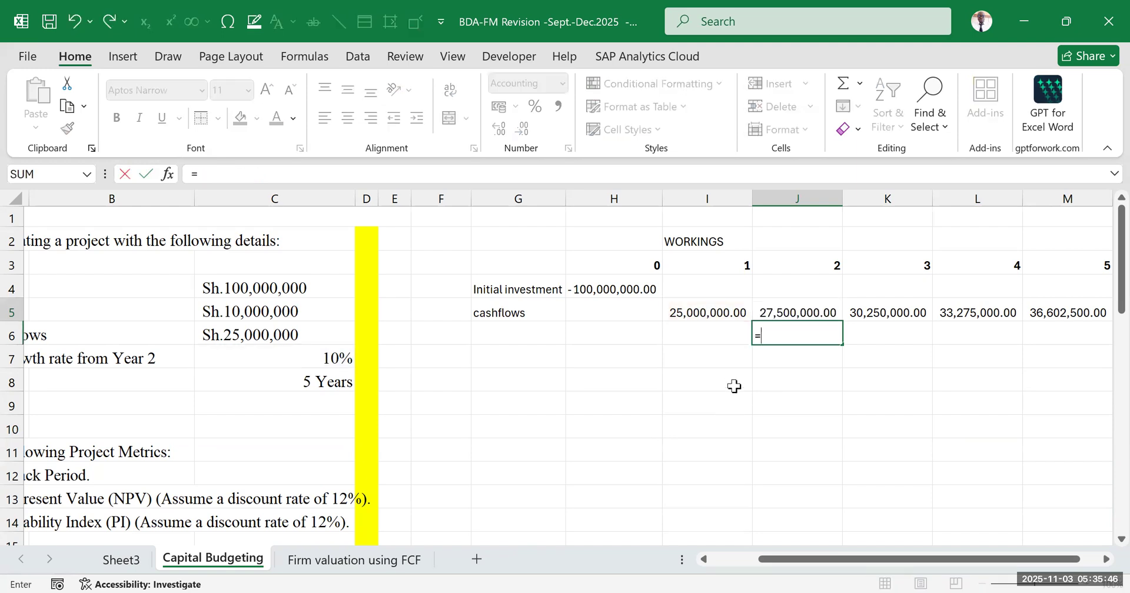
text((1+)
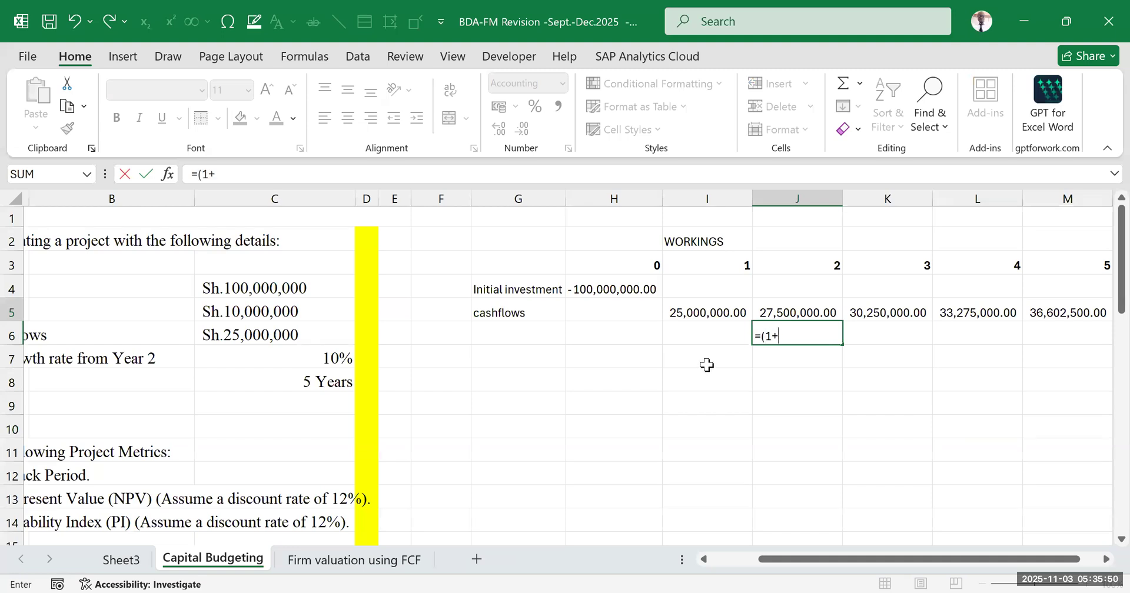
click(775, 335)
text(10%)
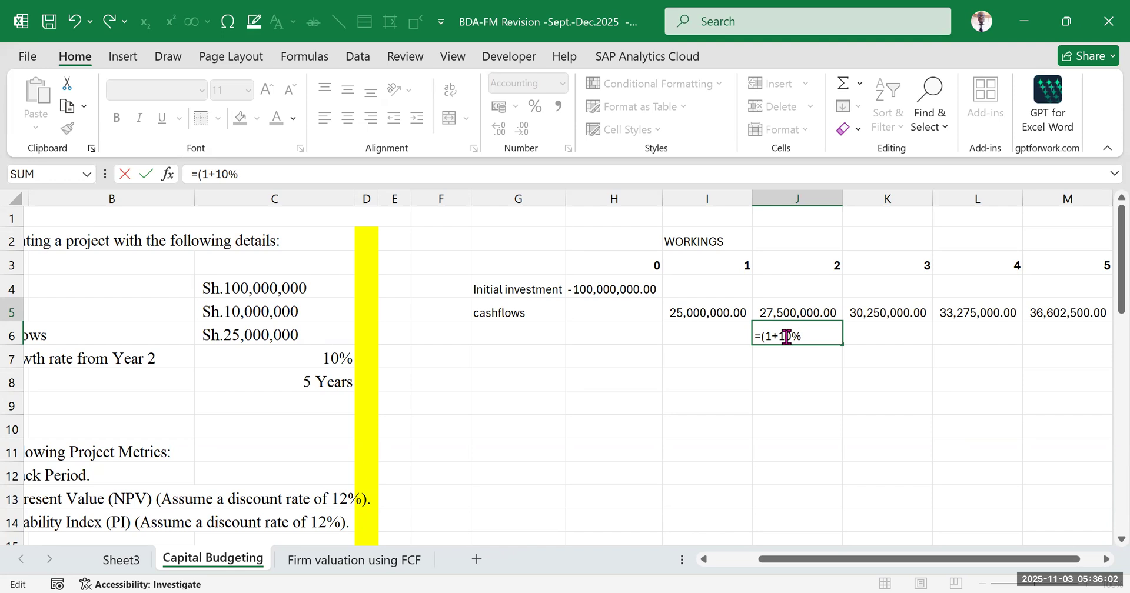
text()*)
click(702, 312)
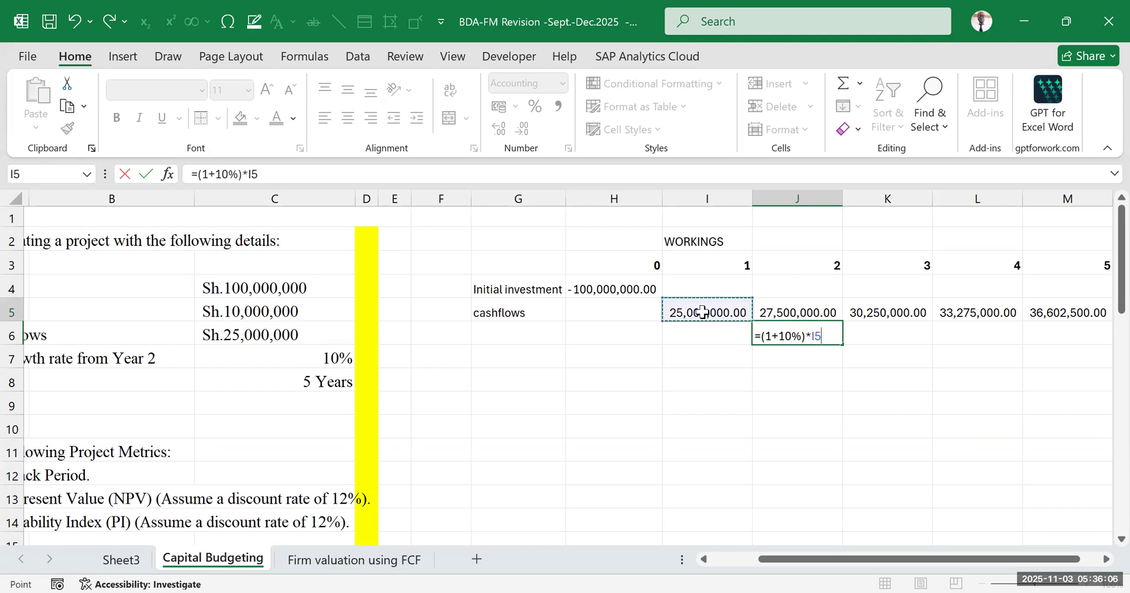
key(Return)
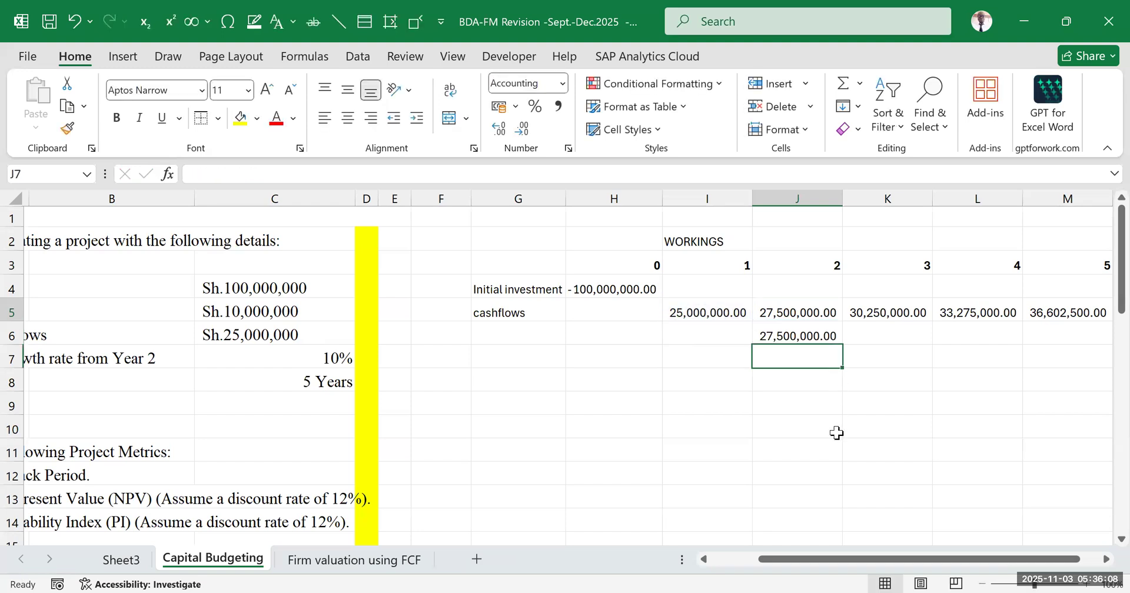
Examine the 1+10% growth factor in the J6 formula and leave the cell without saving any edit
click(804, 340)
double_click(803, 330)
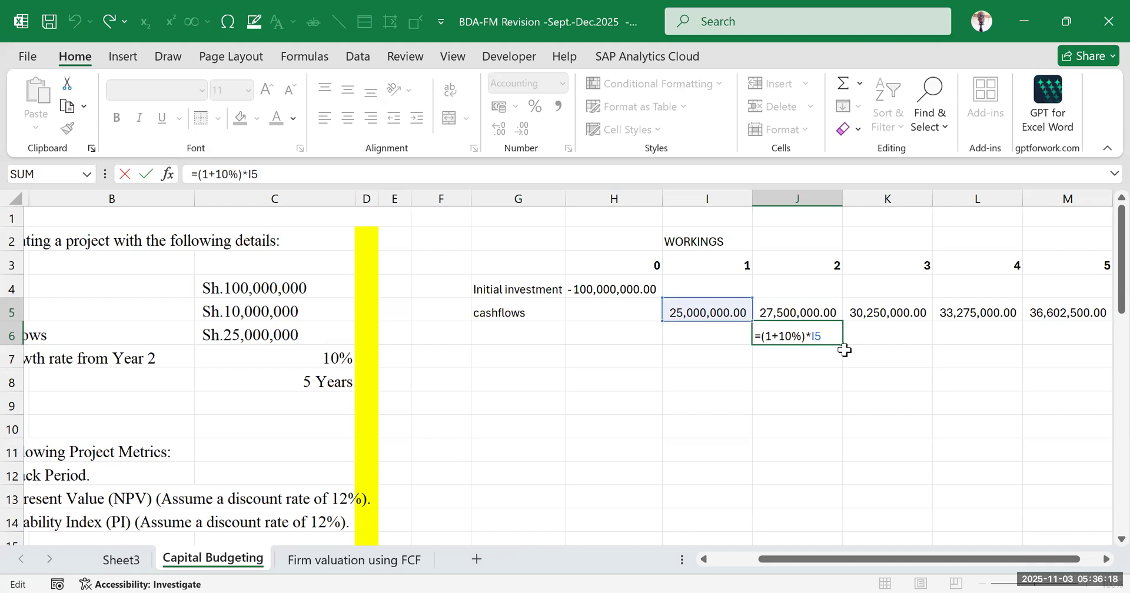
click(813, 393)
double_click(798, 337)
drag(789, 337, 765, 337)
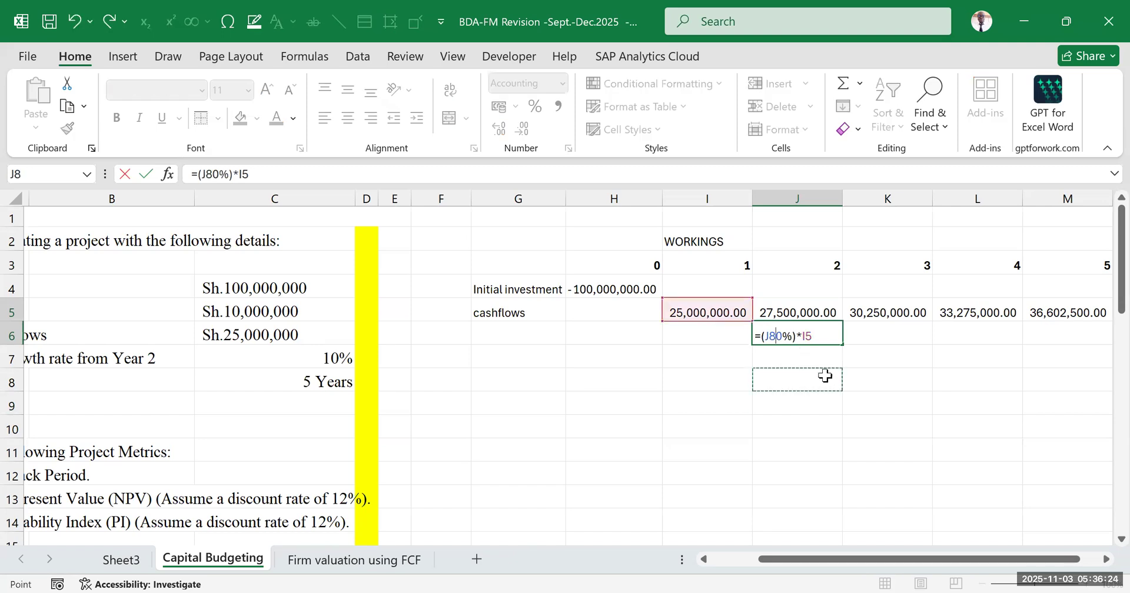
key(Escape)
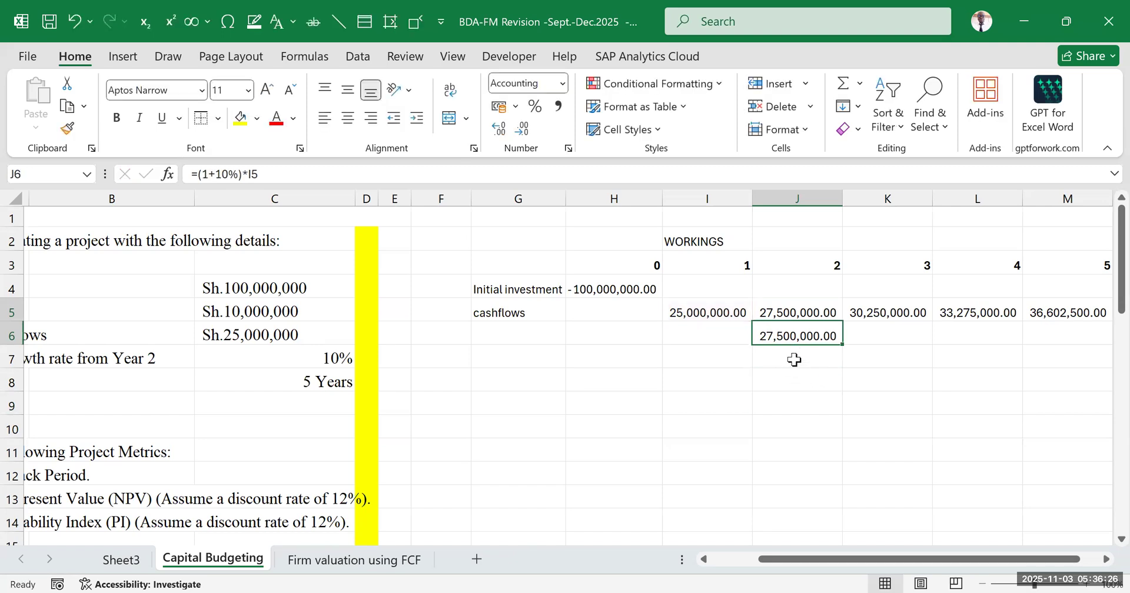
Enter the simplified year 2 growth formula =1.1*I5 in J7
click(795, 359)
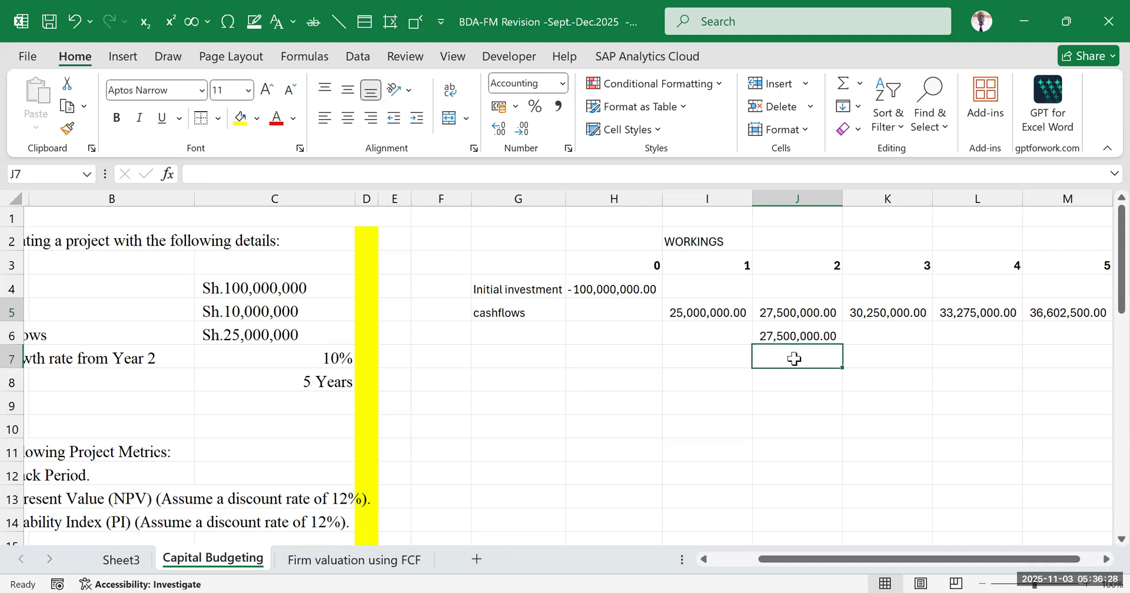
text(=)
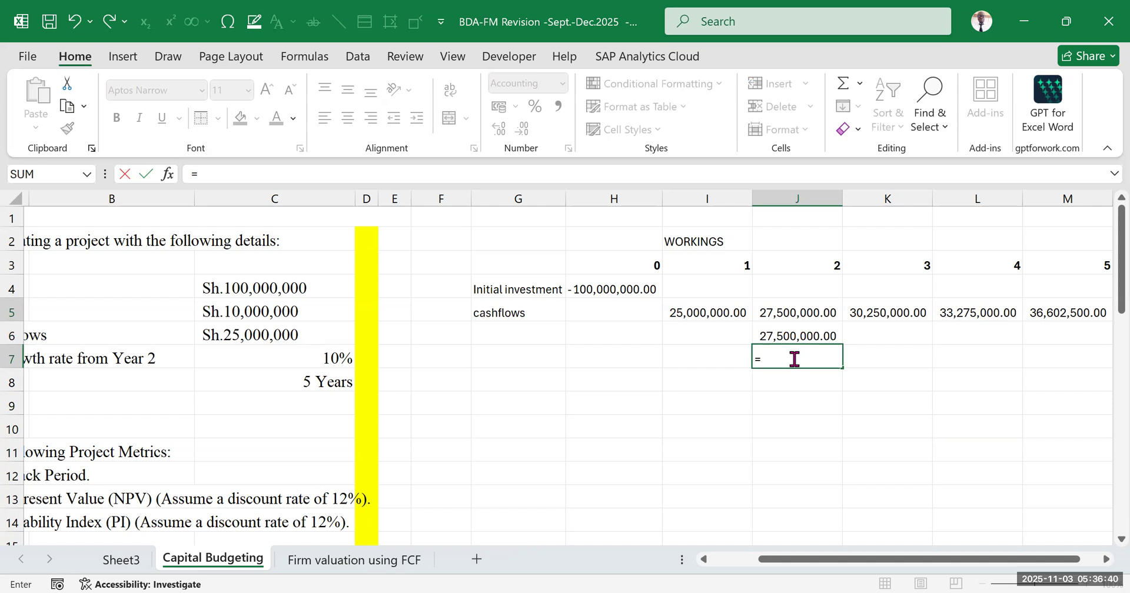
text(1.1*)
click(714, 312)
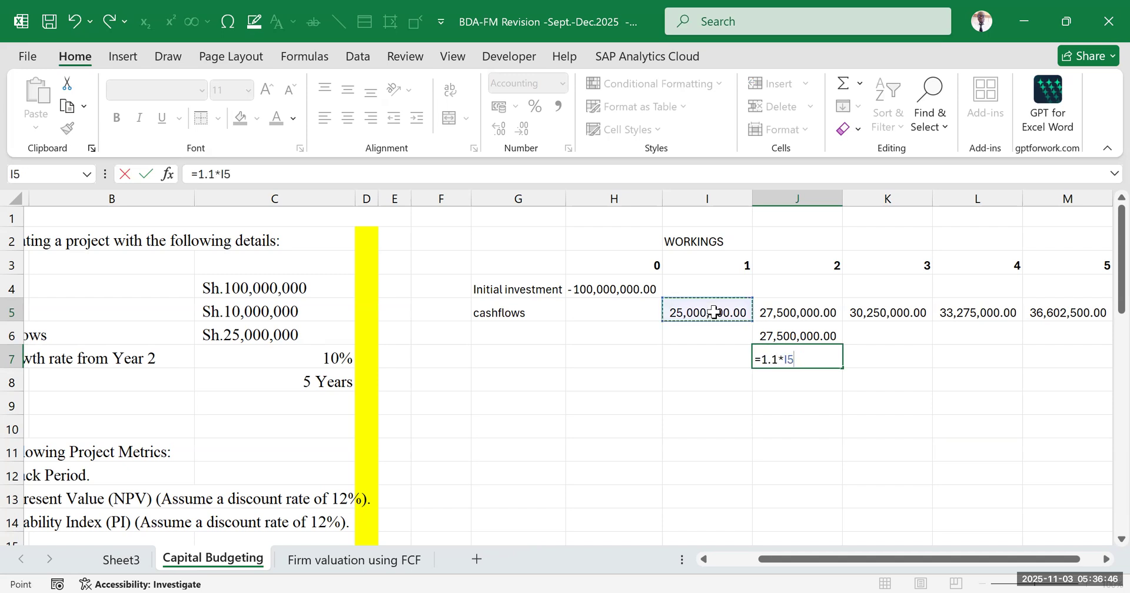
key(Return)
Clear the alternative year 2 cash flow formulas from J6:J7
click(800, 356)
drag(805, 331, 806, 360)
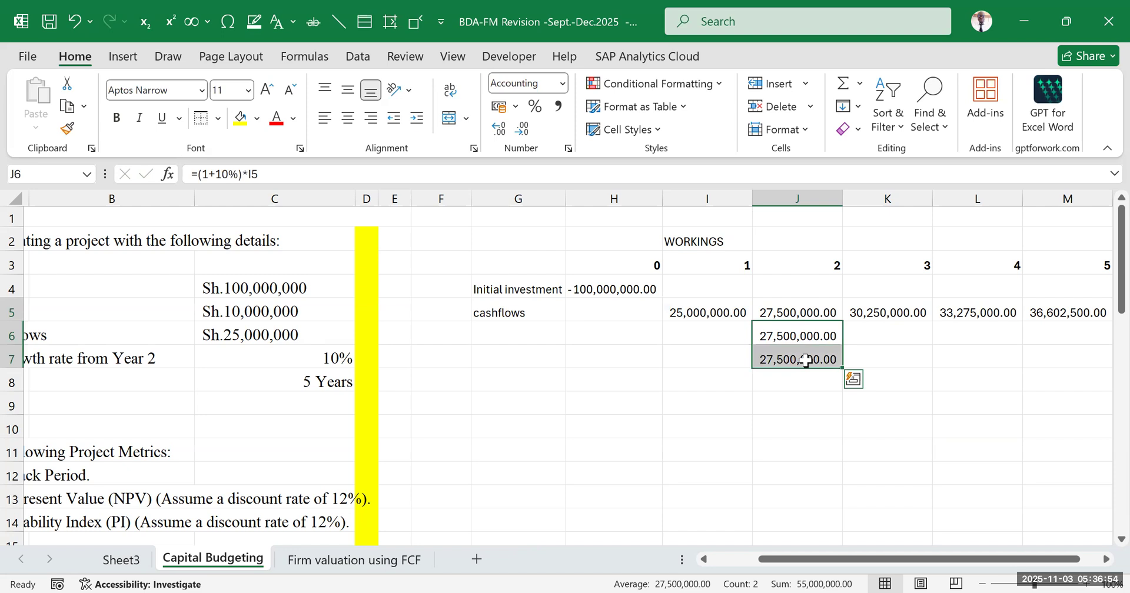
key(Delete)
click(850, 456)
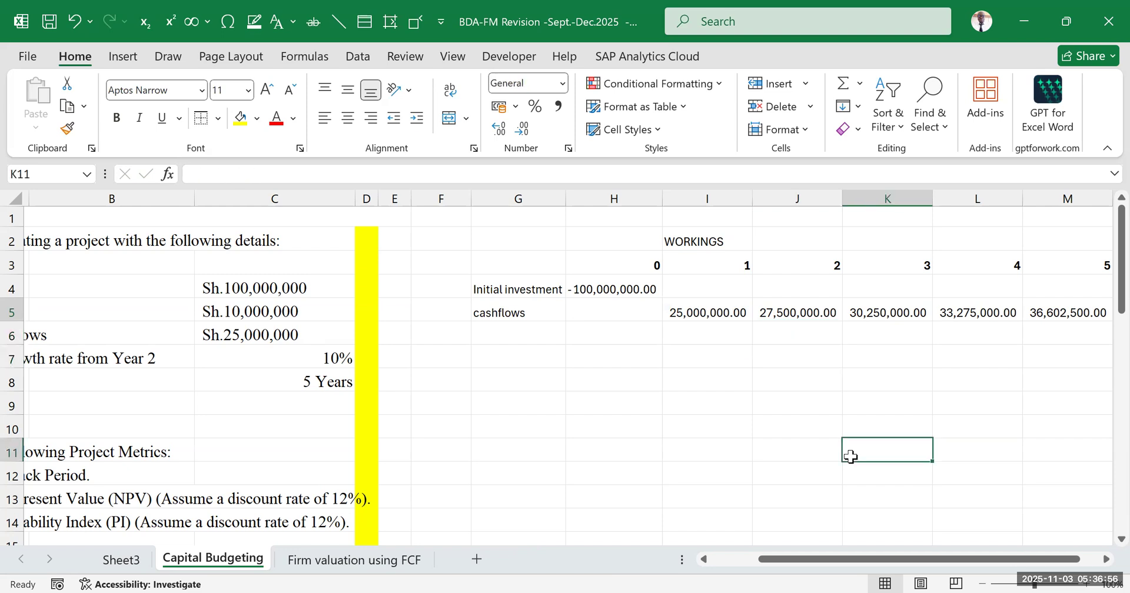
drag(801, 564, 721, 566)
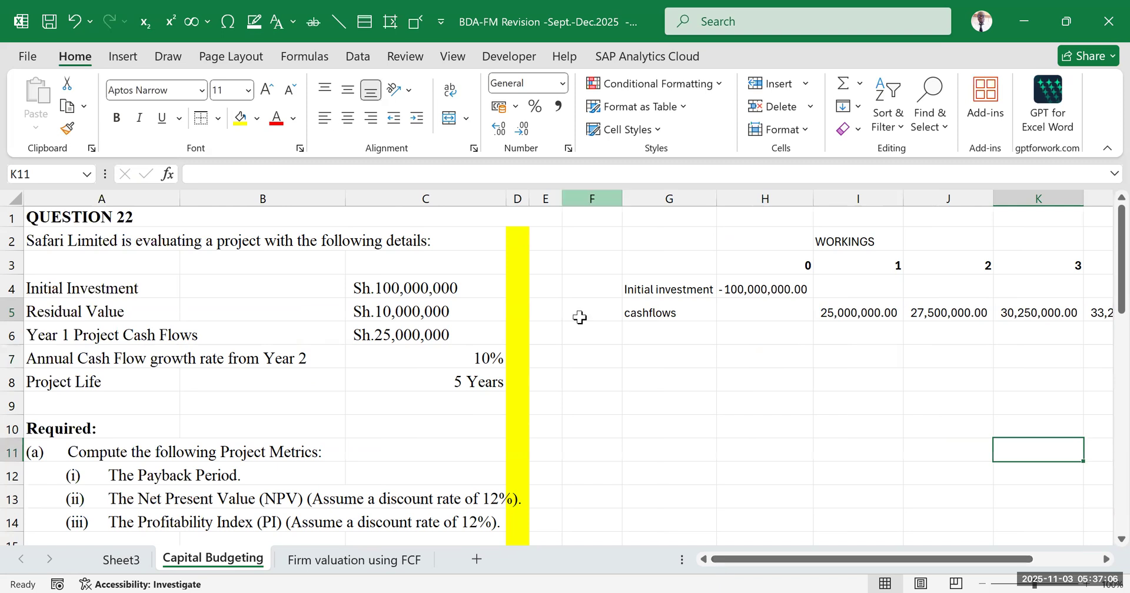
Compare the project details in A4:C8, including the project life, with the workings timeline from year 0 to 5
click(739, 420)
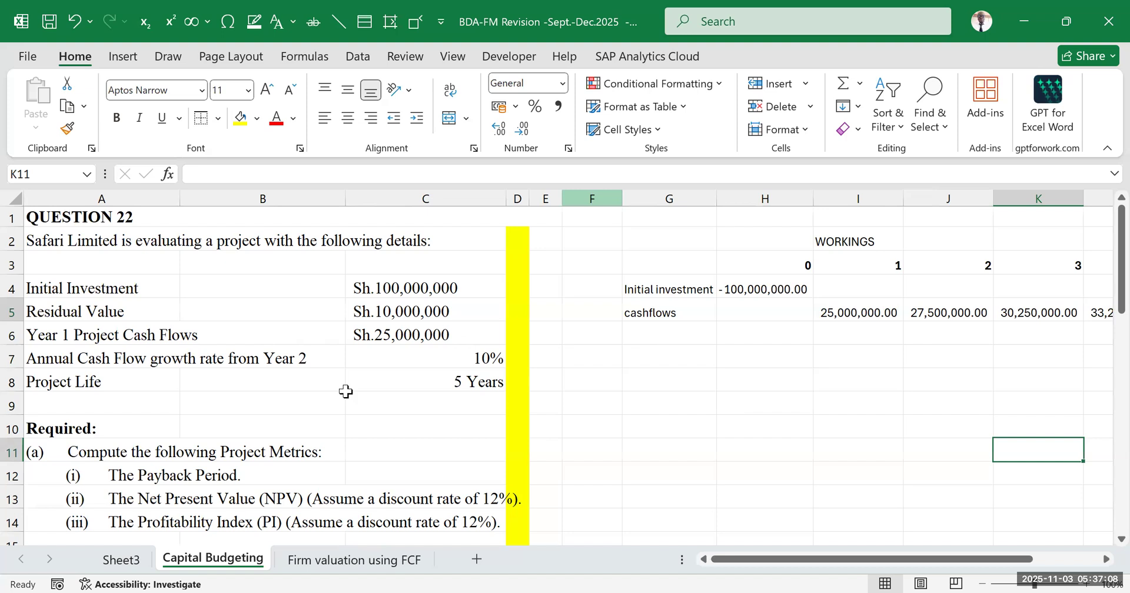
click(76, 383)
click(465, 383)
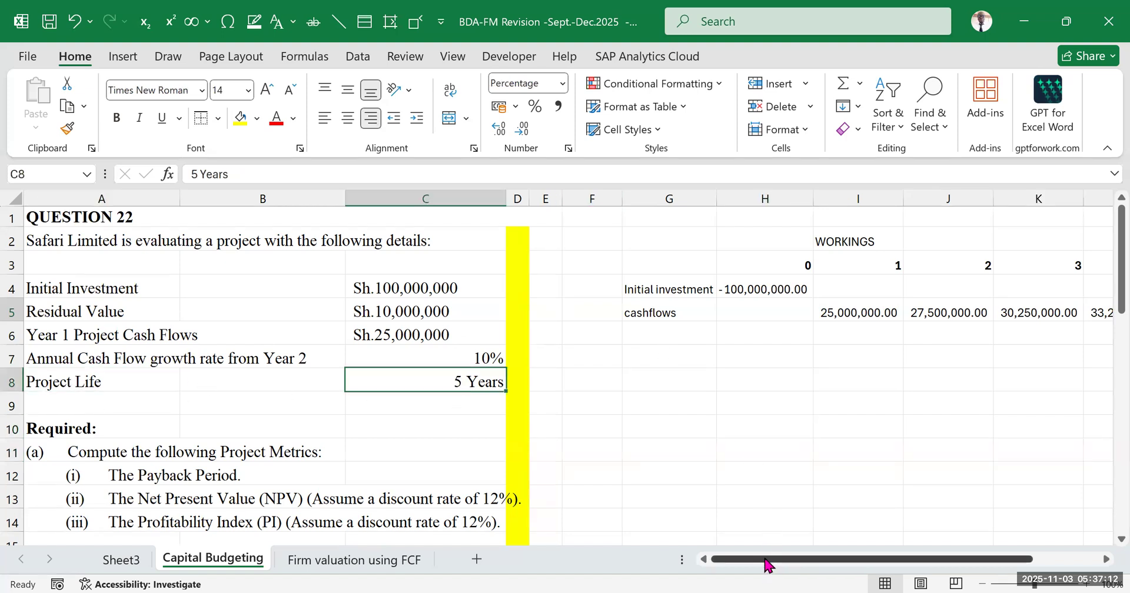
drag(767, 564, 812, 417)
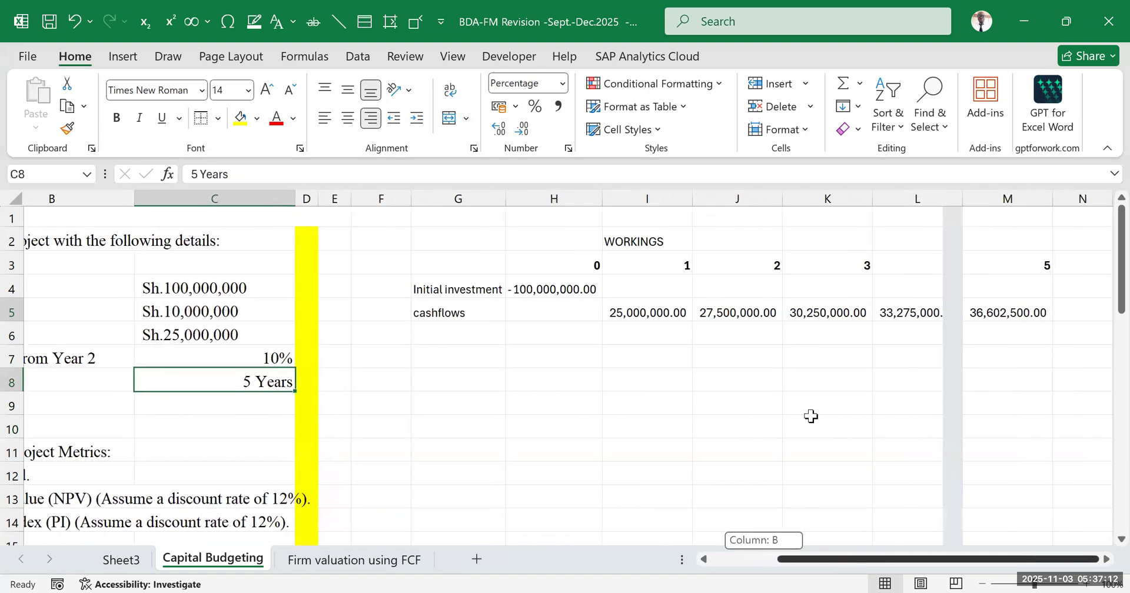
click(580, 266)
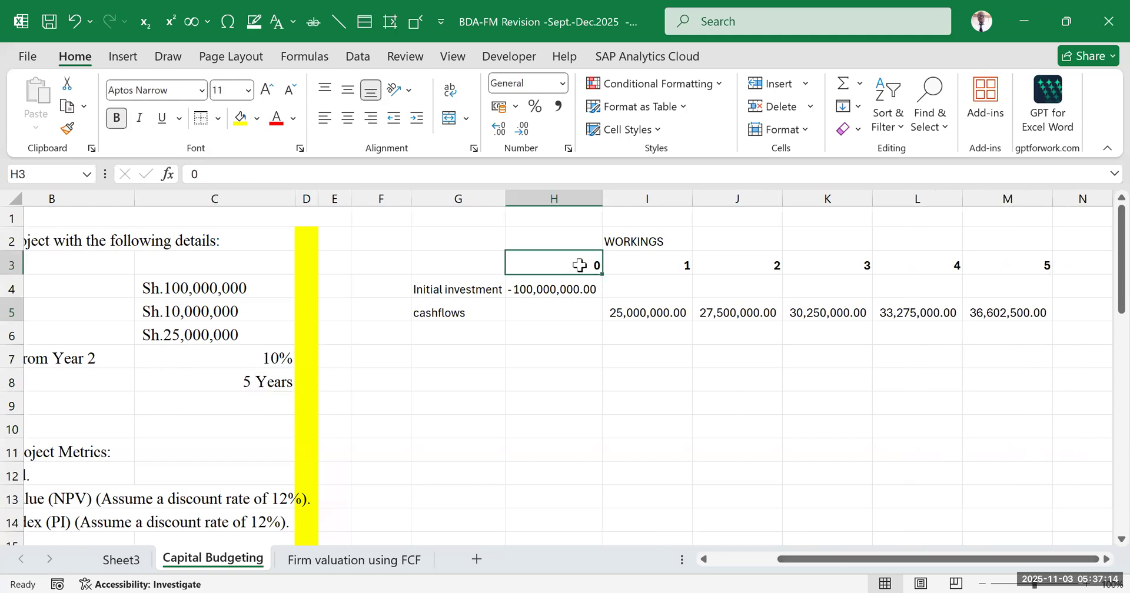
click(1025, 265)
drag(947, 560, 236, 397)
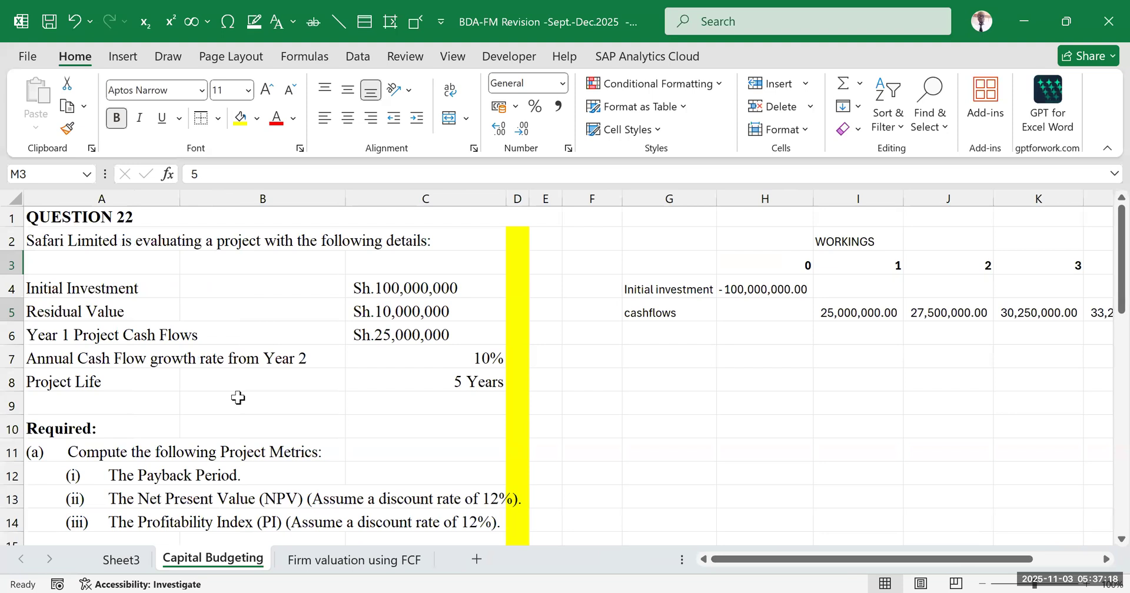
drag(72, 292, 95, 312)
drag(322, 355, 432, 383)
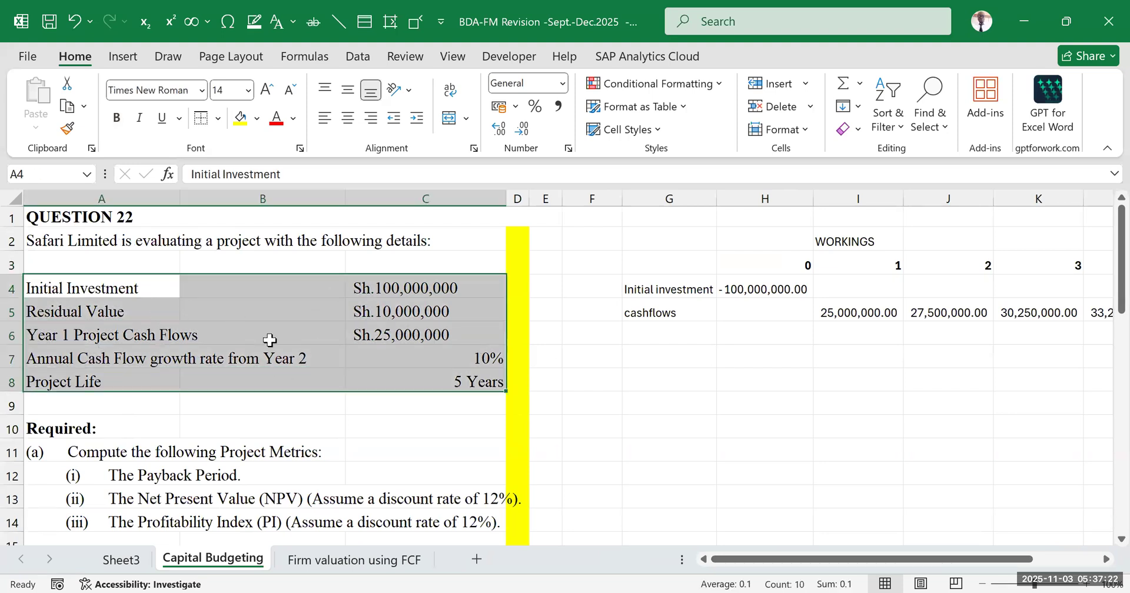
drag(653, 241, 1107, 315)
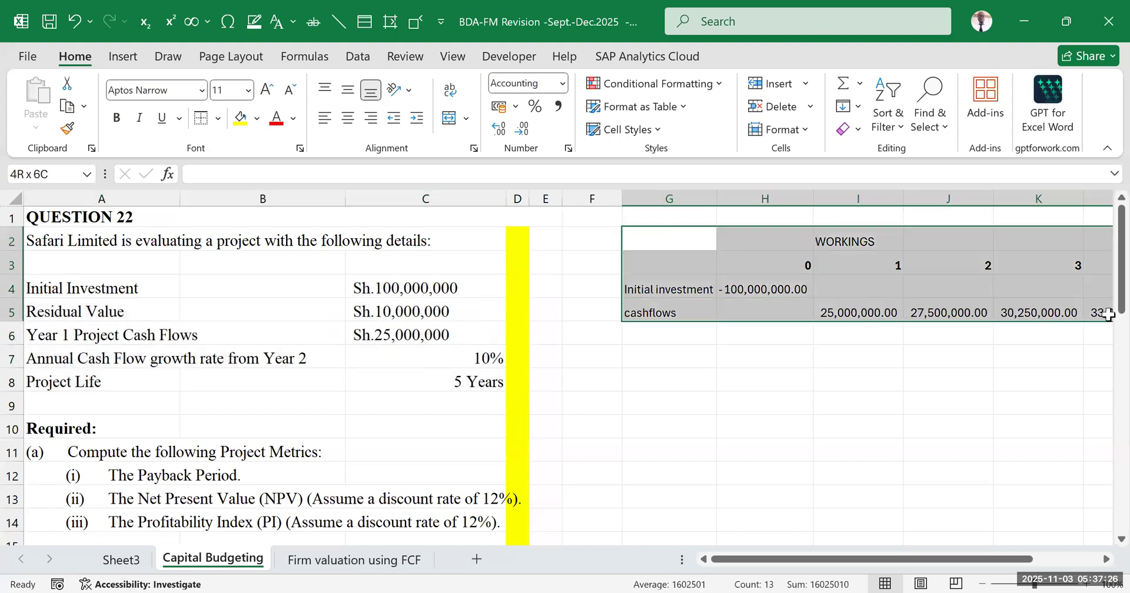
Review the required project metrics in part (a) and the timeline's initial investment and cash flow rows
click(786, 473)
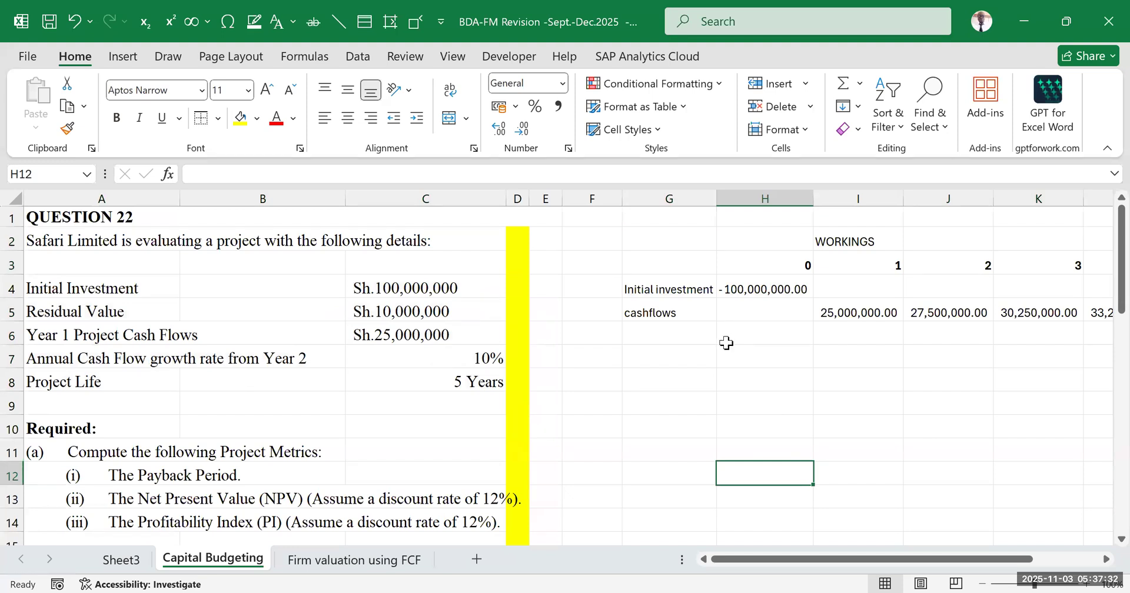
scroll(341, 416, down, 2)
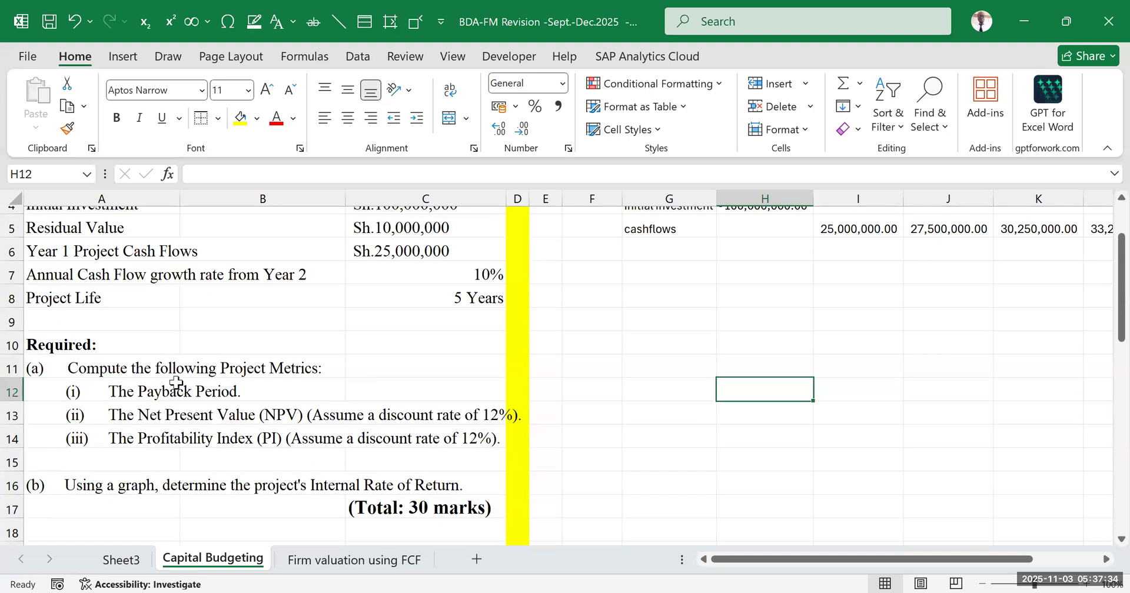
drag(154, 370, 335, 457)
click(875, 348)
scroll(863, 423, up, 2)
drag(833, 562, 896, 519)
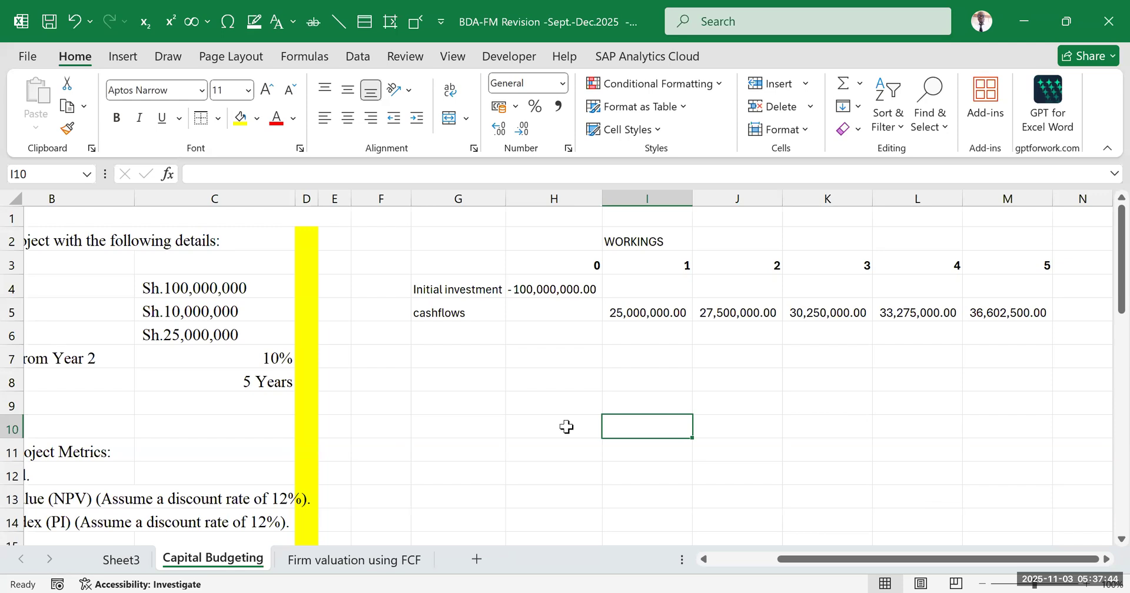
drag(547, 287, 1020, 318)
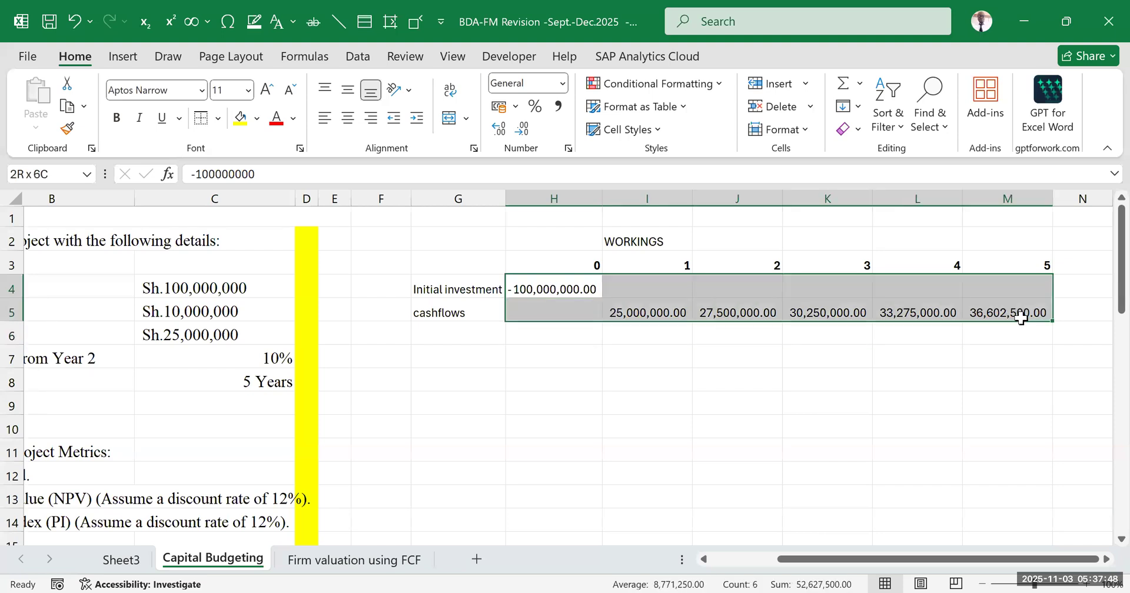
click(826, 424)
Apply a top and bottom border to H6:M6 beneath the cash flows
drag(547, 328, 1001, 327)
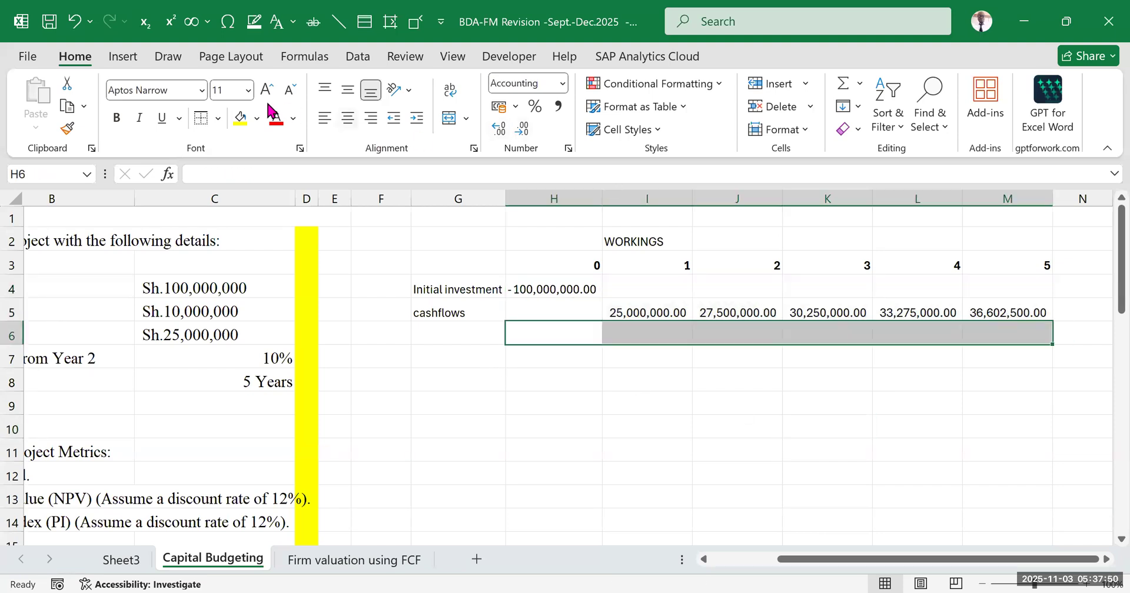
click(220, 122)
click(247, 480)
click(737, 427)
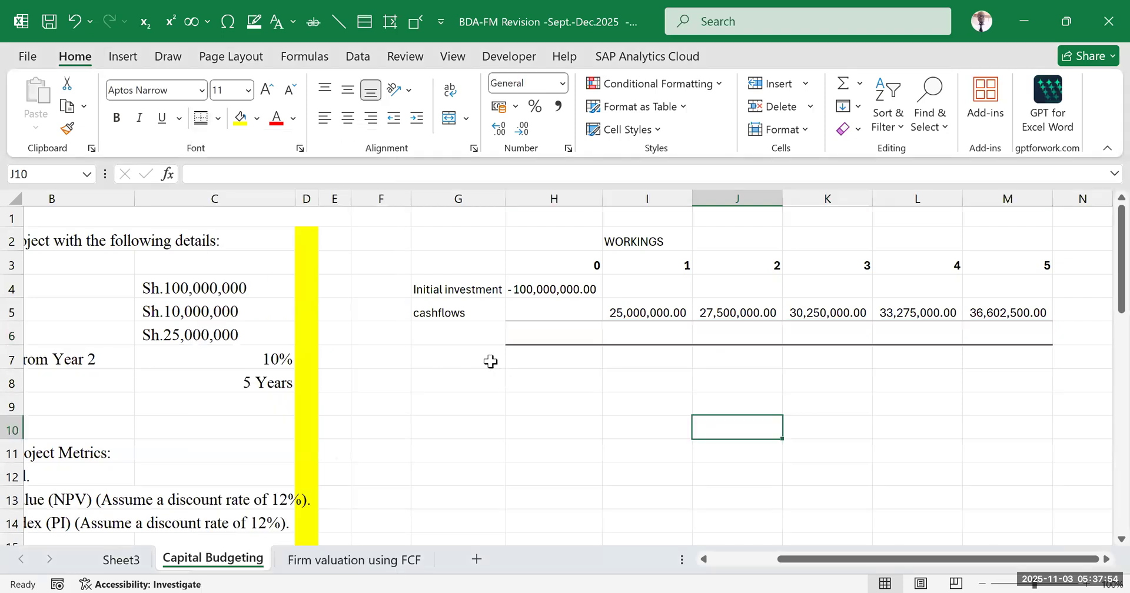
Enter the row label "Net cashflows" in G6
click(479, 340)
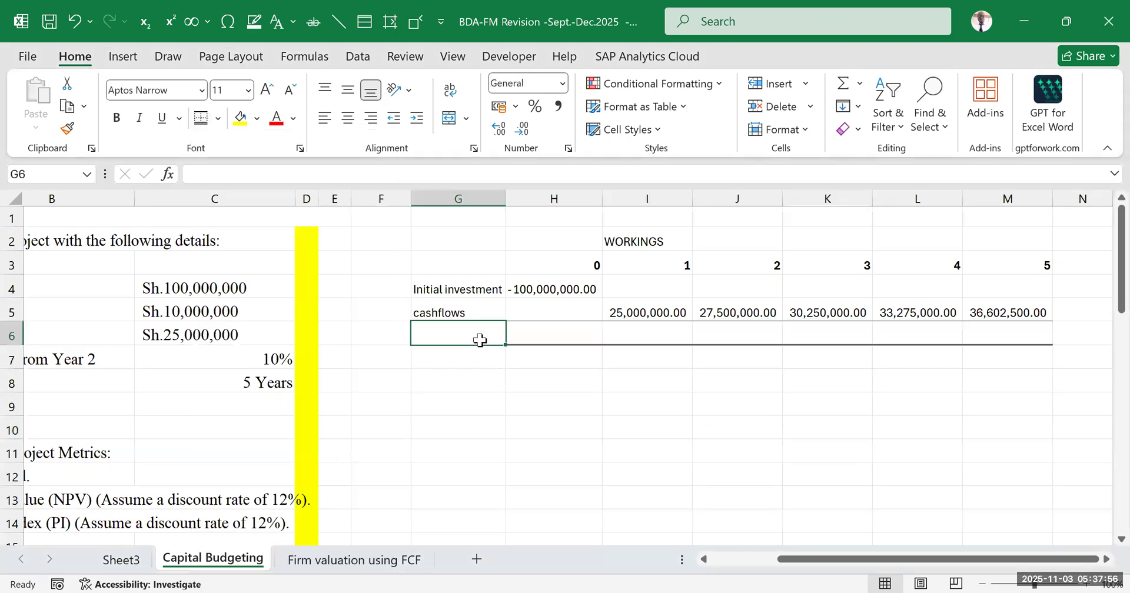
text(Net cashflows)
click(552, 447)
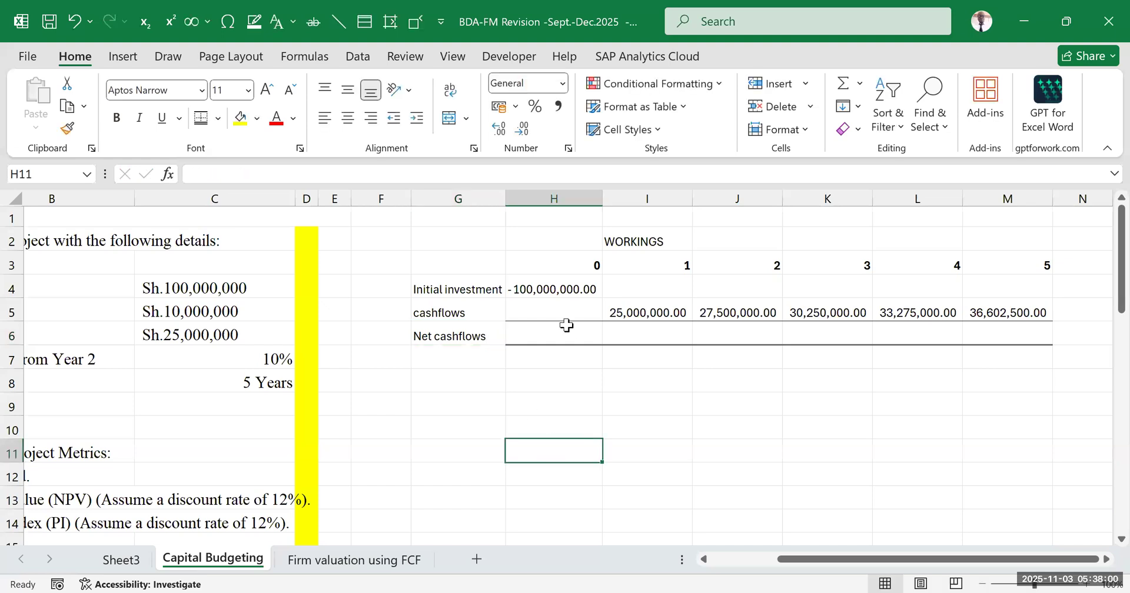
Check the year 0 investment and year 1 cash flow in the timeline against the residual value in the question
click(556, 287)
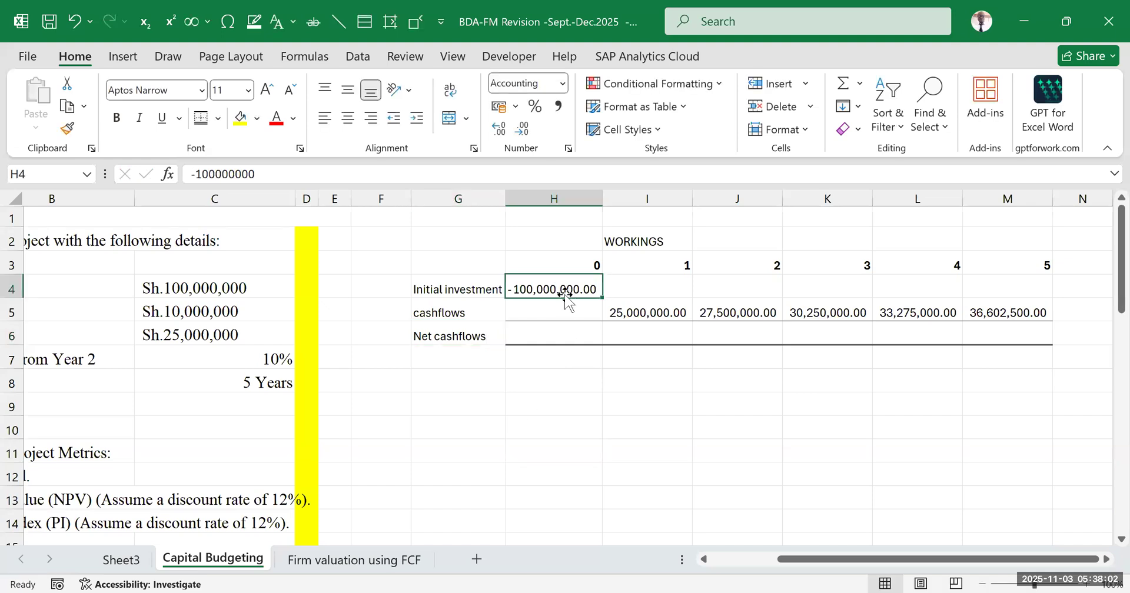
click(635, 306)
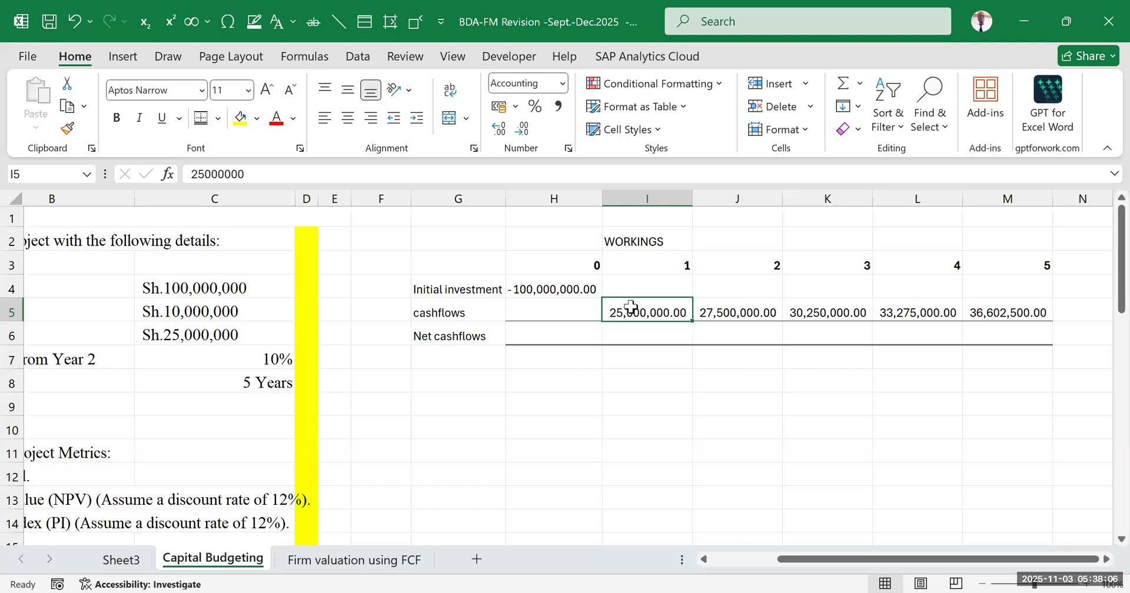
click(703, 403)
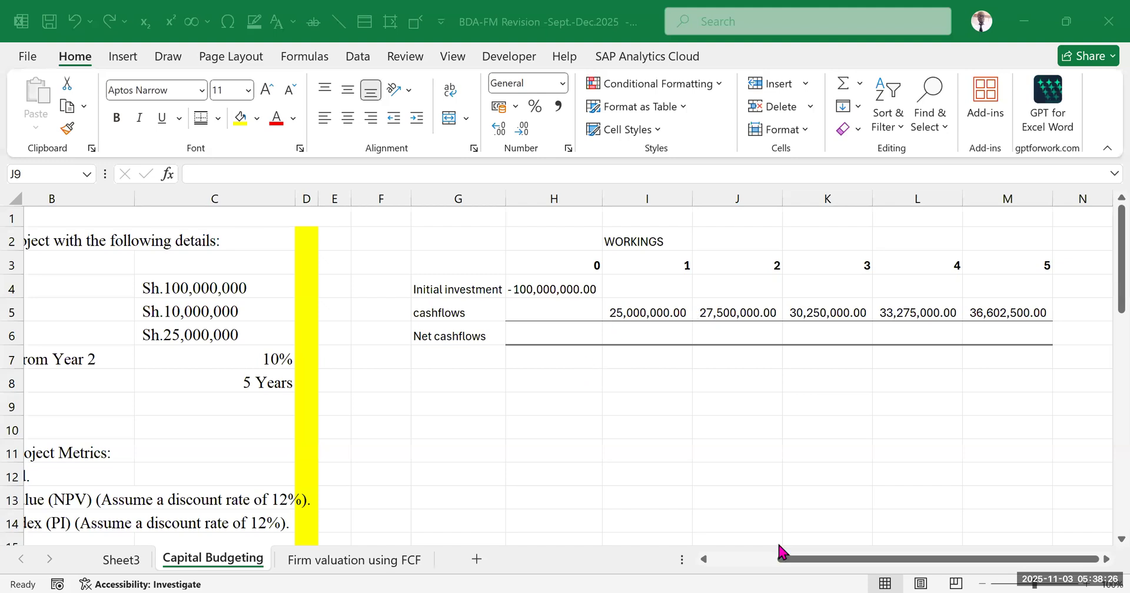
drag(789, 563, 706, 563)
drag(103, 311, 384, 304)
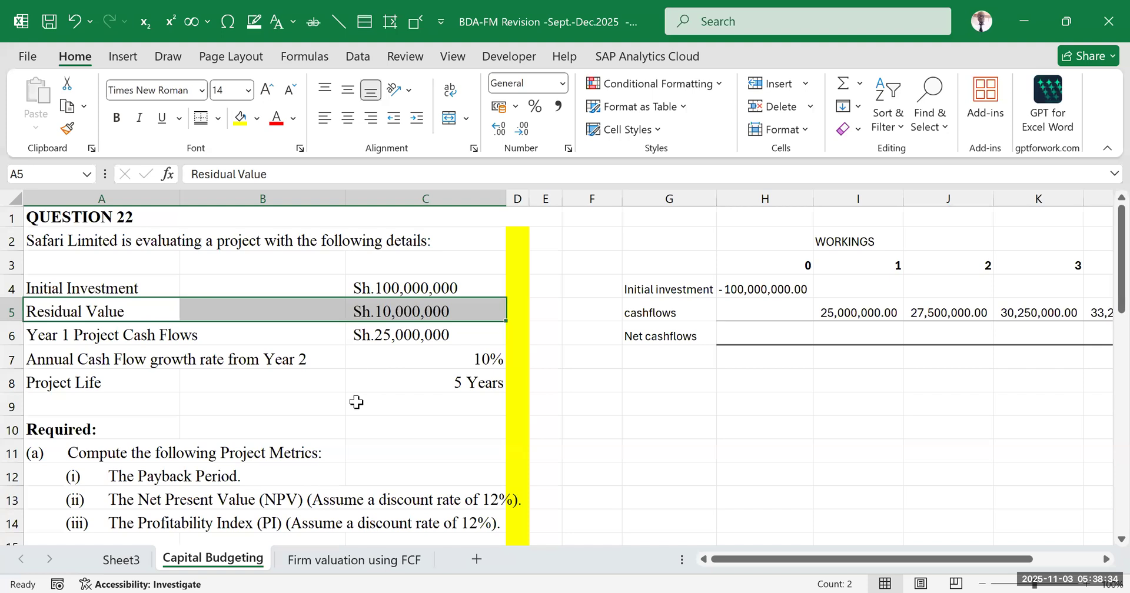
click(724, 416)
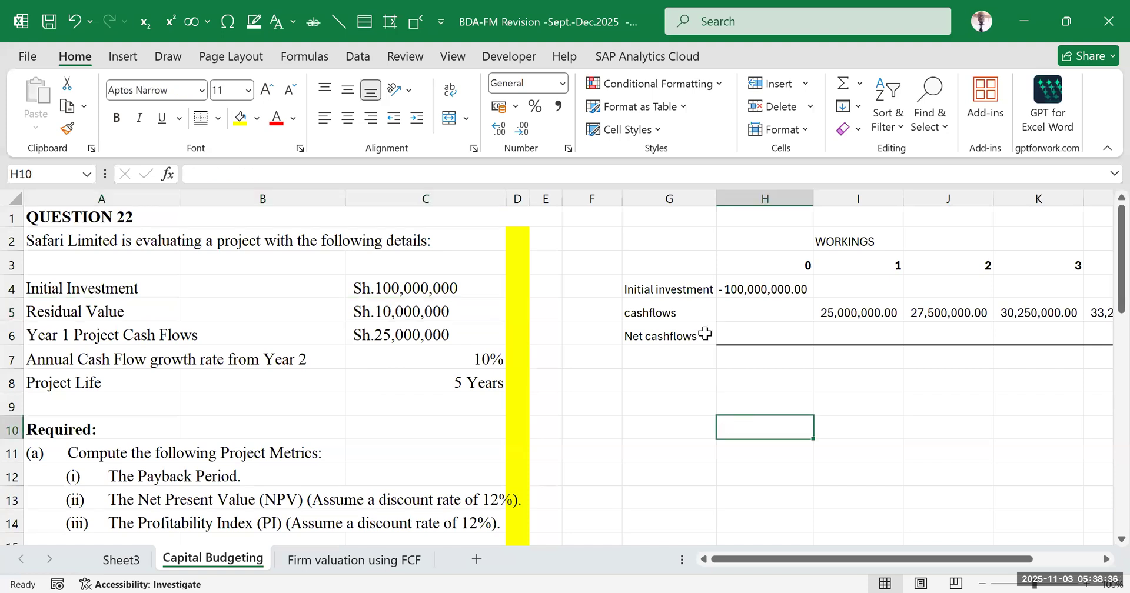
mouse_move(843, 559)
mouse_down()
mouse_move(872, 557)
mouse_move(822, 556)
mouse_up()
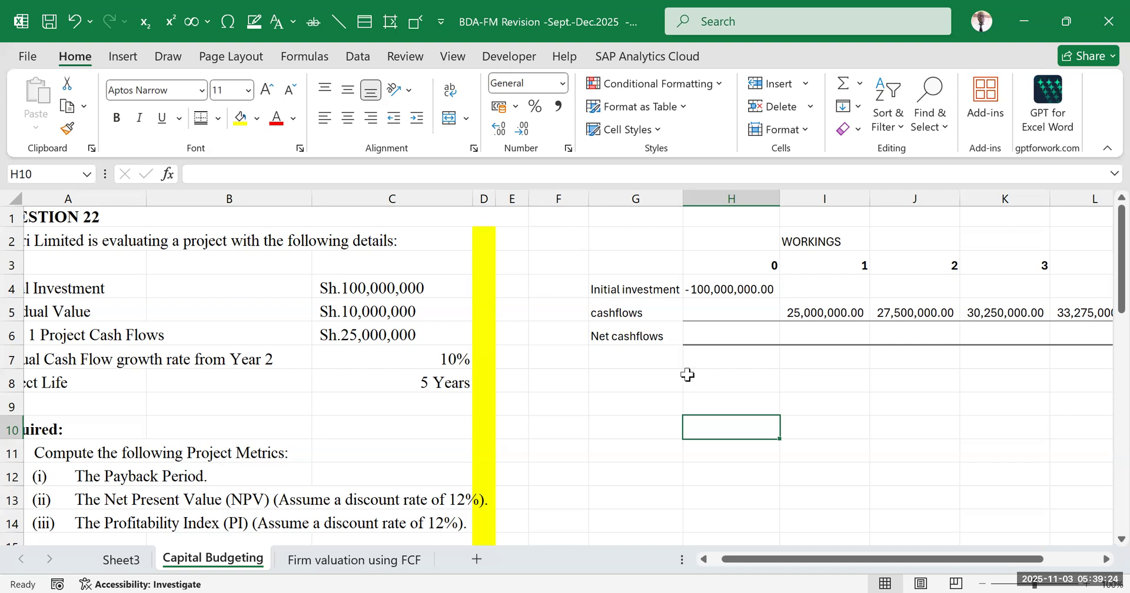
Shift the Net cashflows row with its borders down to row 7 and enter the label "Residual" in G6
drag(780, 565, 1009, 334)
drag(834, 346, 735, 361)
click(412, 337)
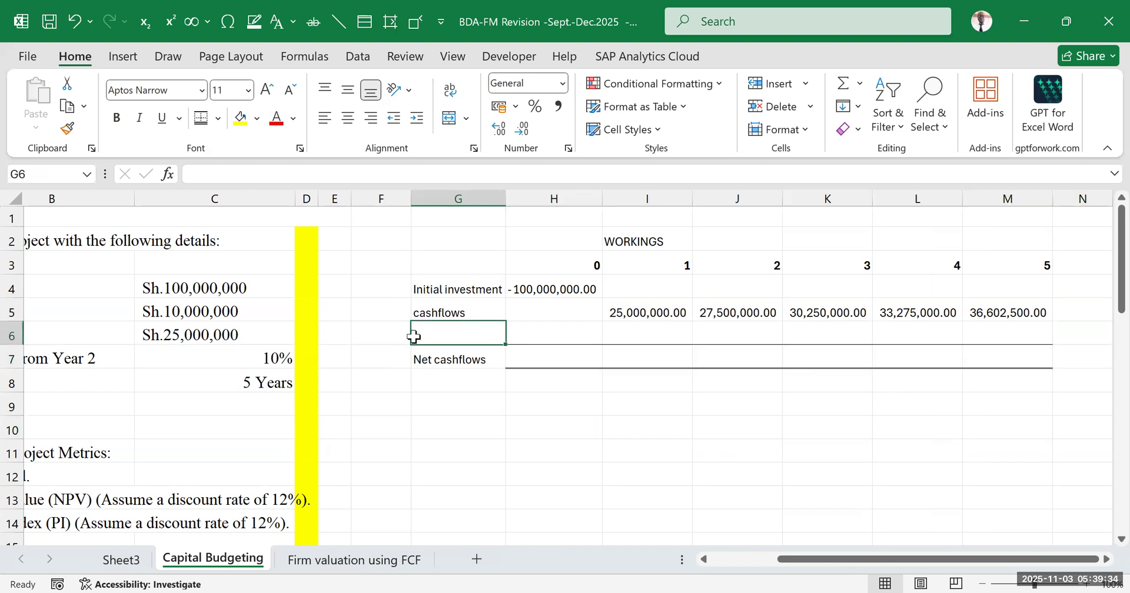
text(Residual)
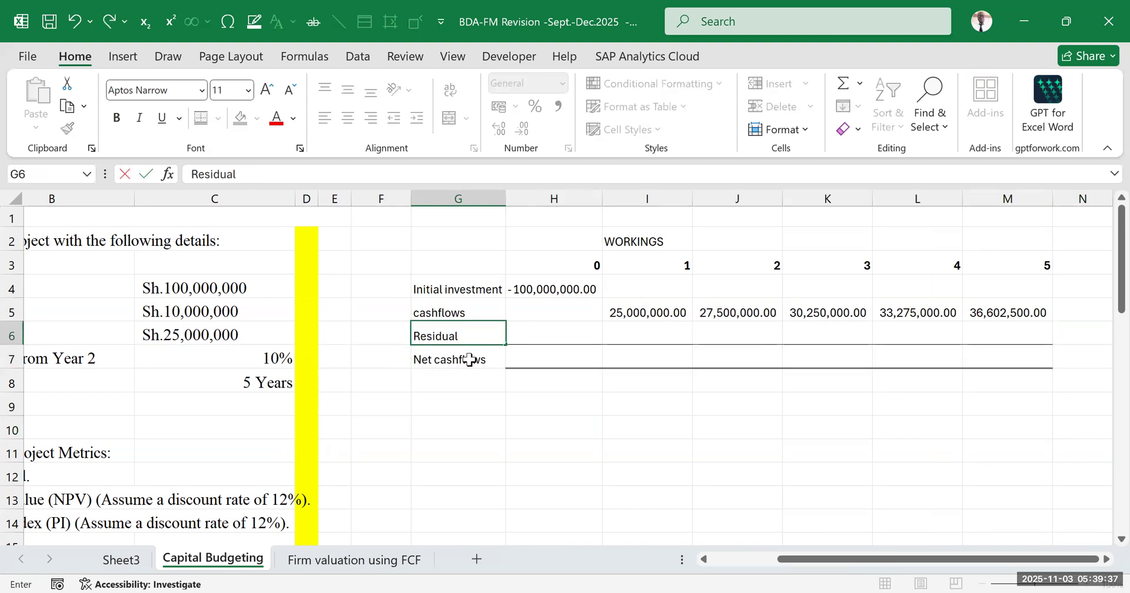
click(512, 402)
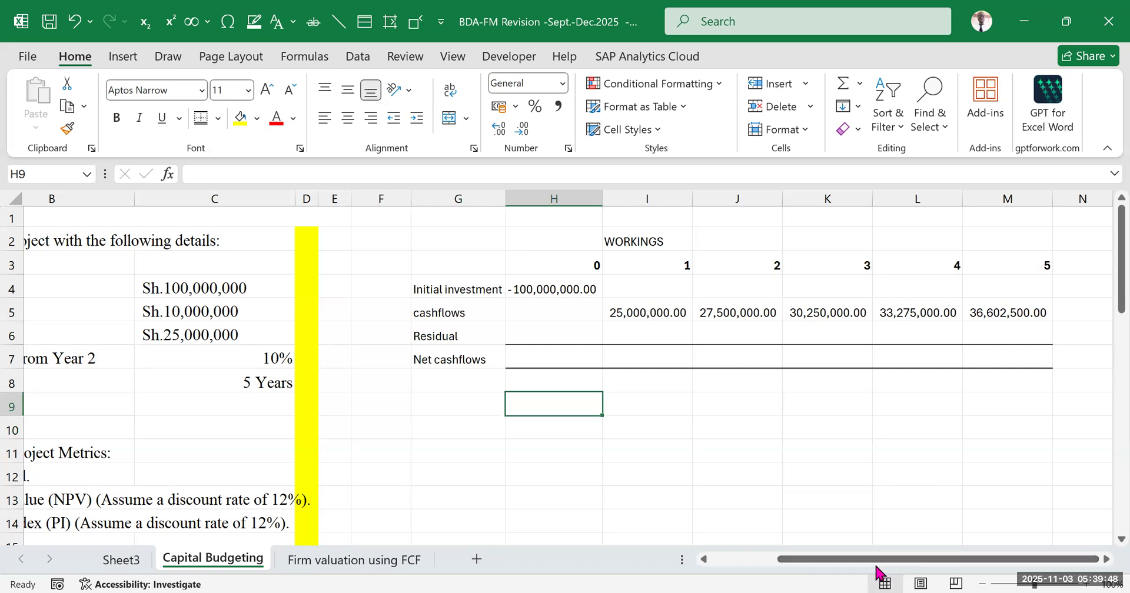
Enter the residual value 10000000 under year 5 in M6
drag(877, 565, 719, 295)
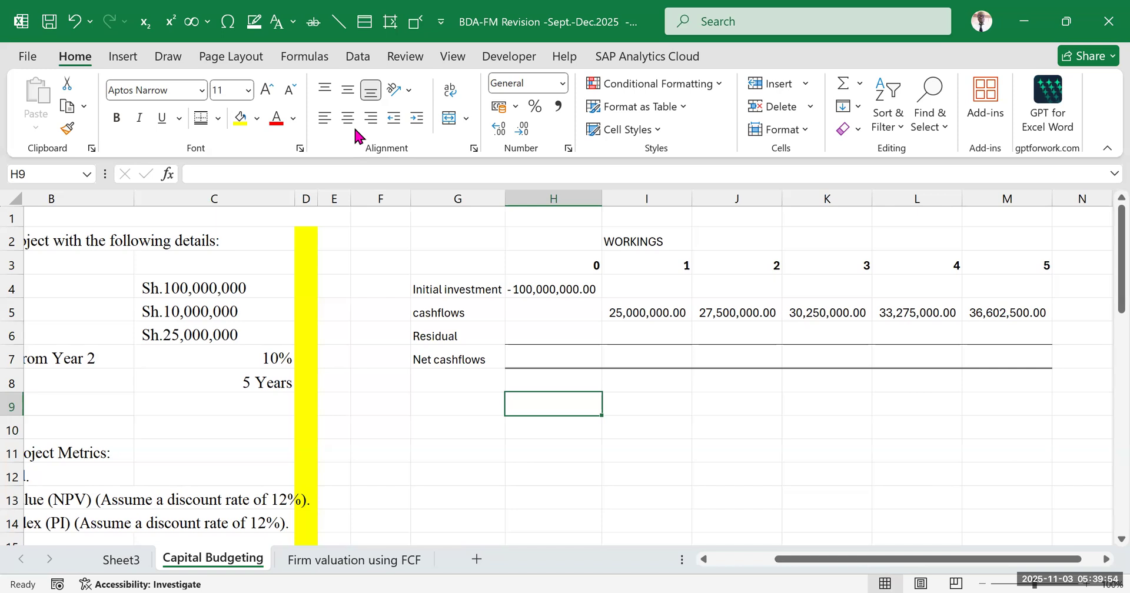
key(alt+Tab)
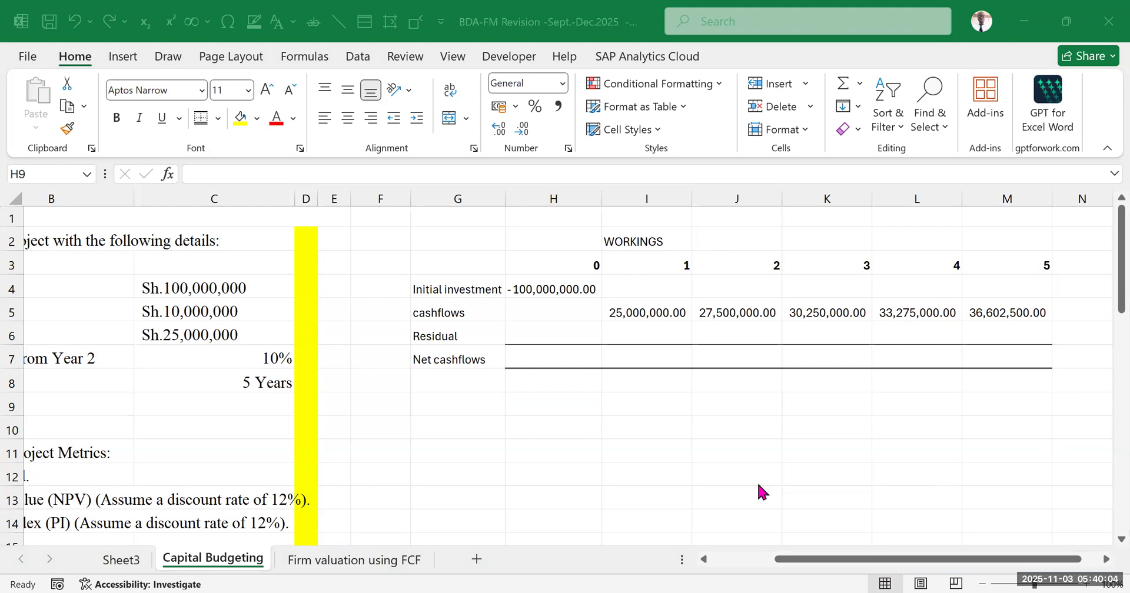
drag(806, 561, 875, 559)
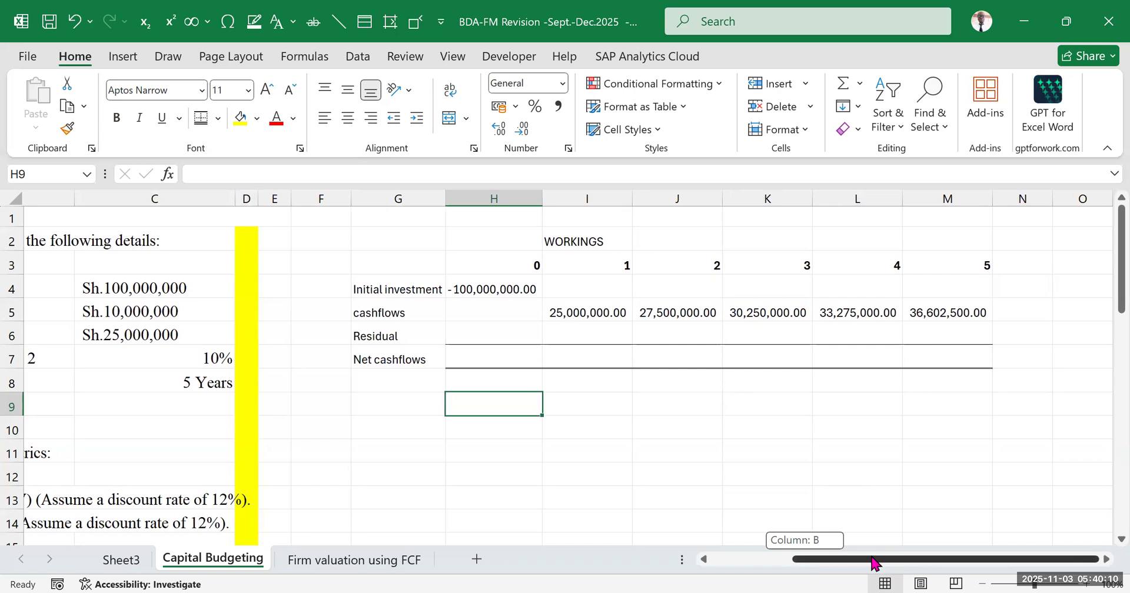
click(941, 333)
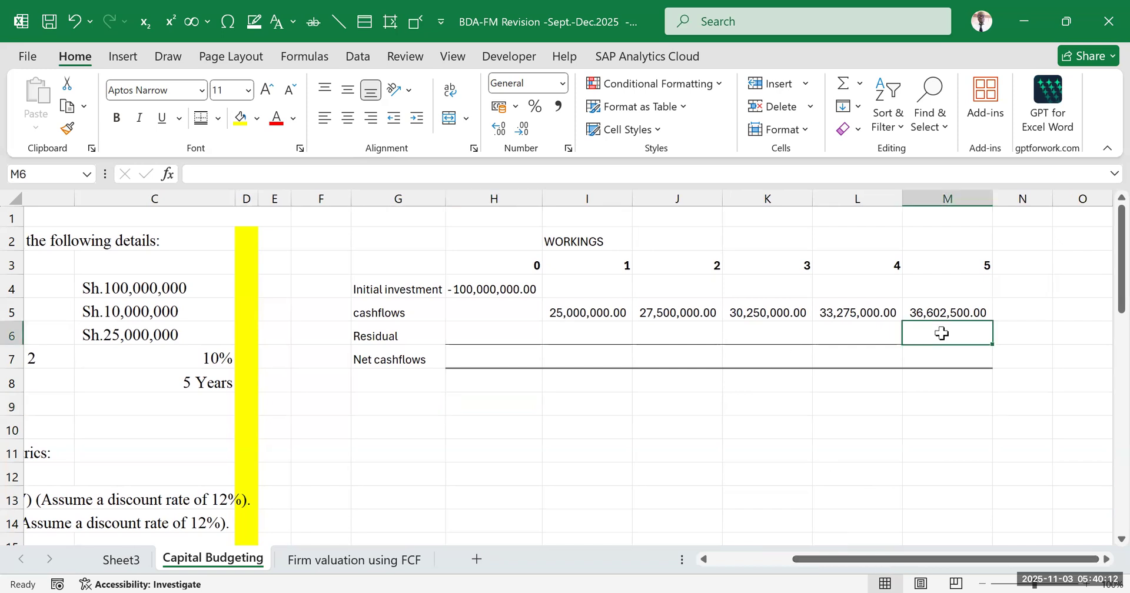
drag(824, 565, 864, 565)
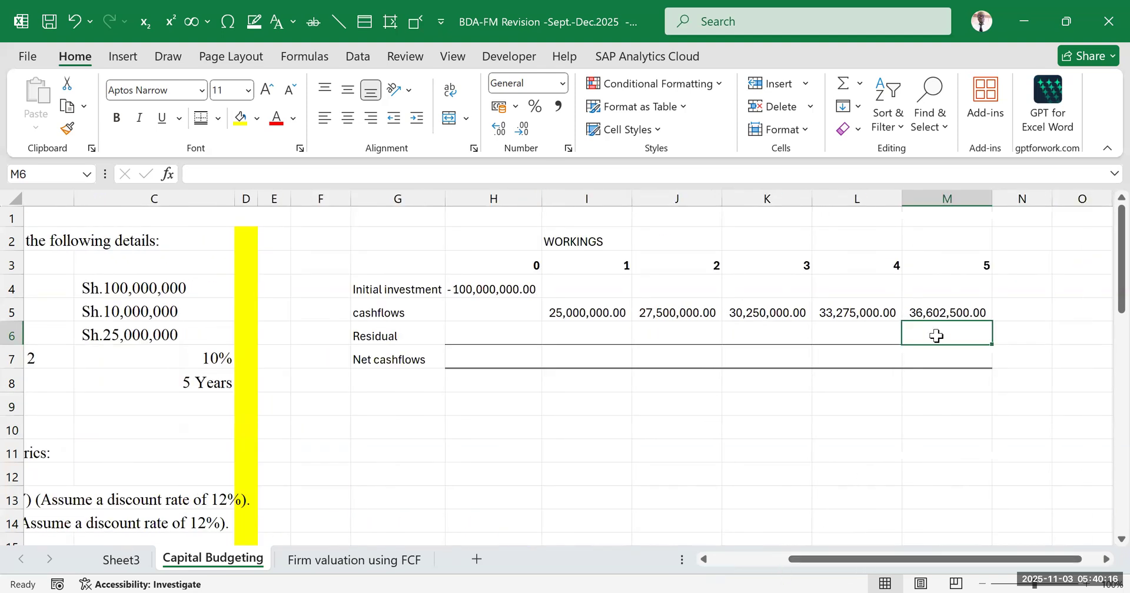
text(10000)
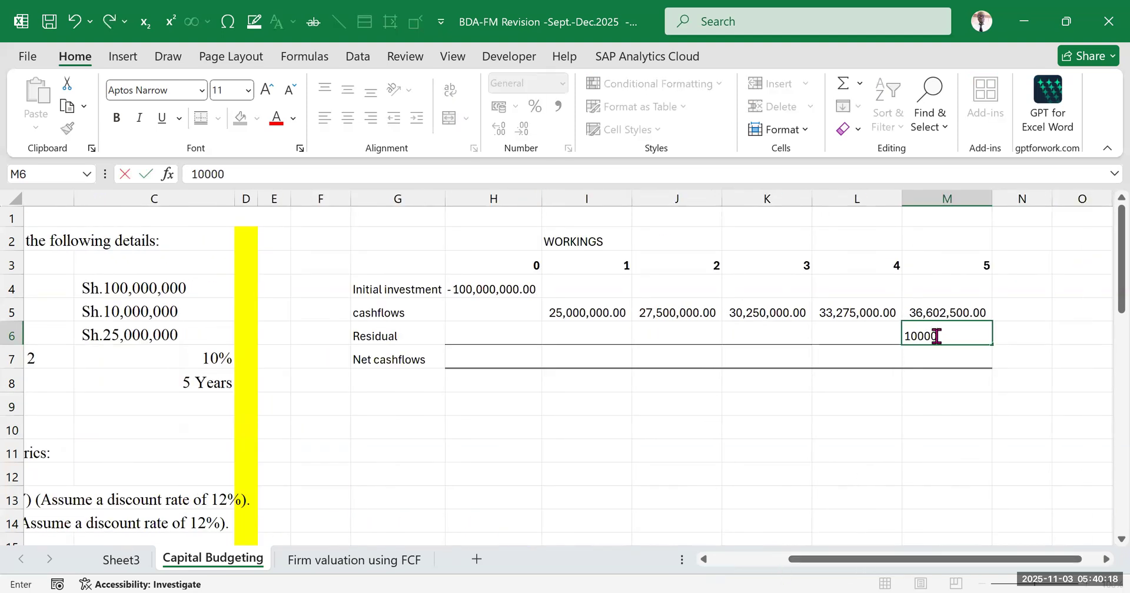
text(000)
click(974, 434)
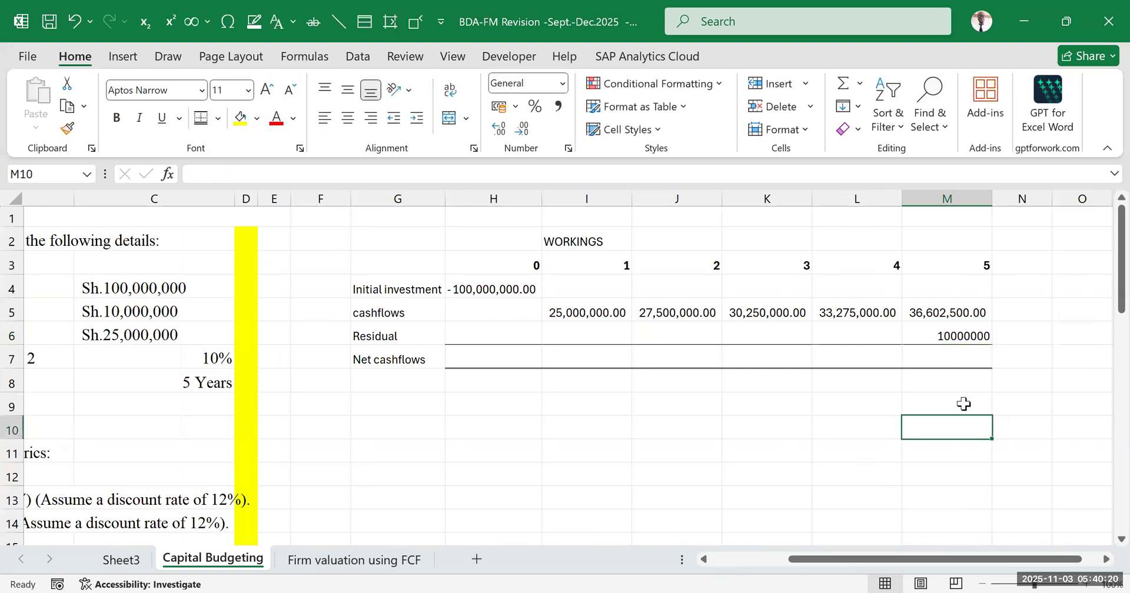
Format the year 5 residual value in M6 with the comma number style
click(950, 331)
click(558, 107)
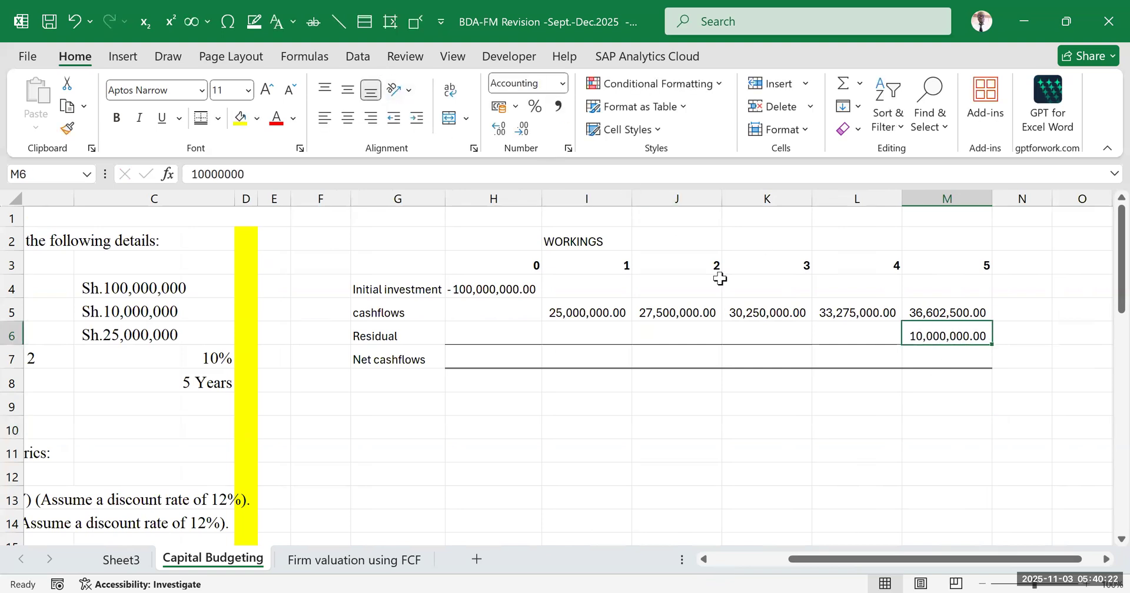
click(941, 440)
click(947, 332)
Sum the initial investment, cashflows and residual for year 0 in H7 and fill the formula across to year 5 in M7
drag(492, 286, 1002, 357)
click(527, 356)
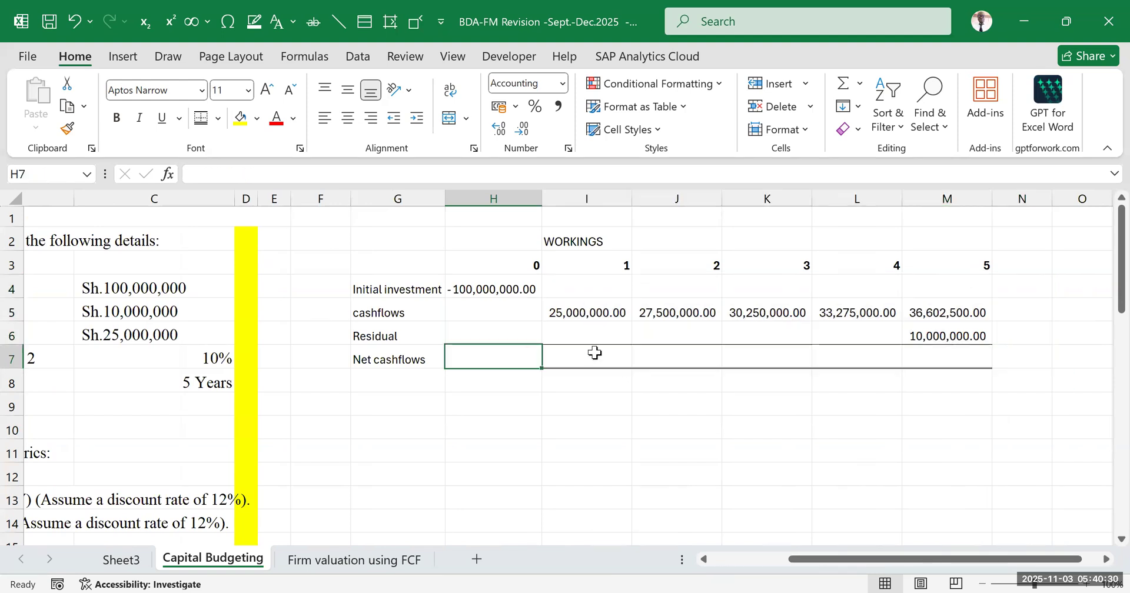
click(587, 356)
click(961, 358)
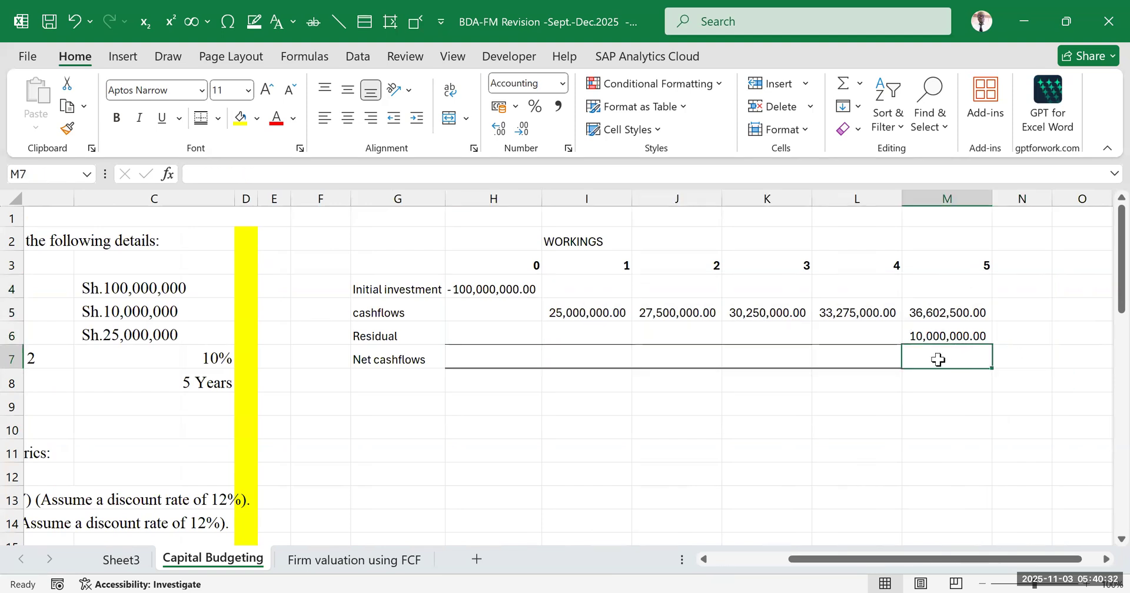
click(514, 353)
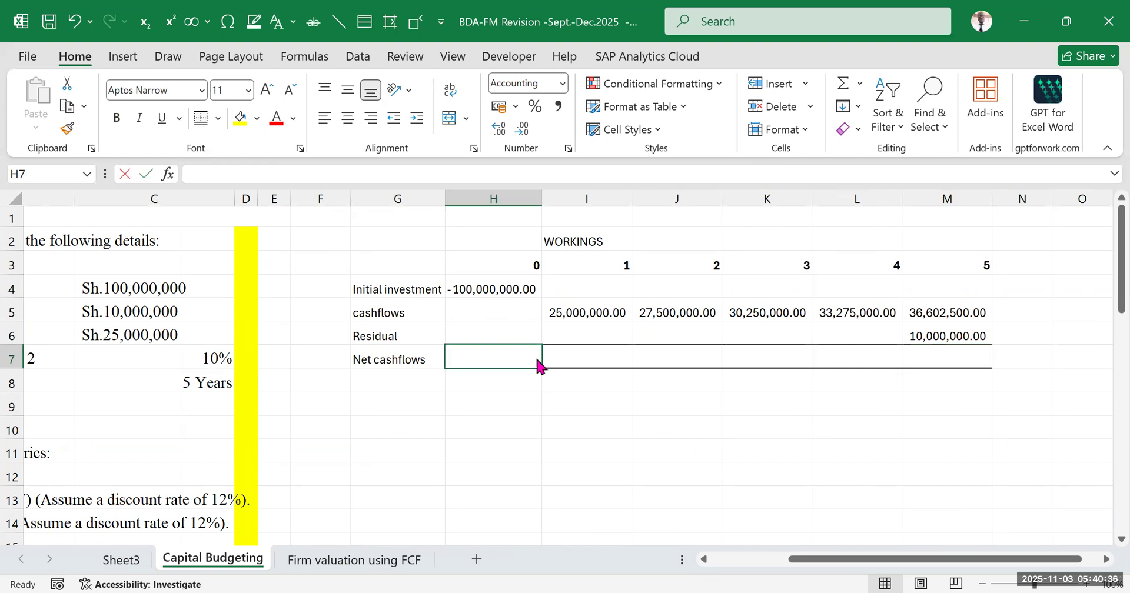
key(alt+equal)
drag(474, 288, 467, 327)
key(Return)
click(484, 355)
drag(541, 369, 968, 370)
click(922, 491)
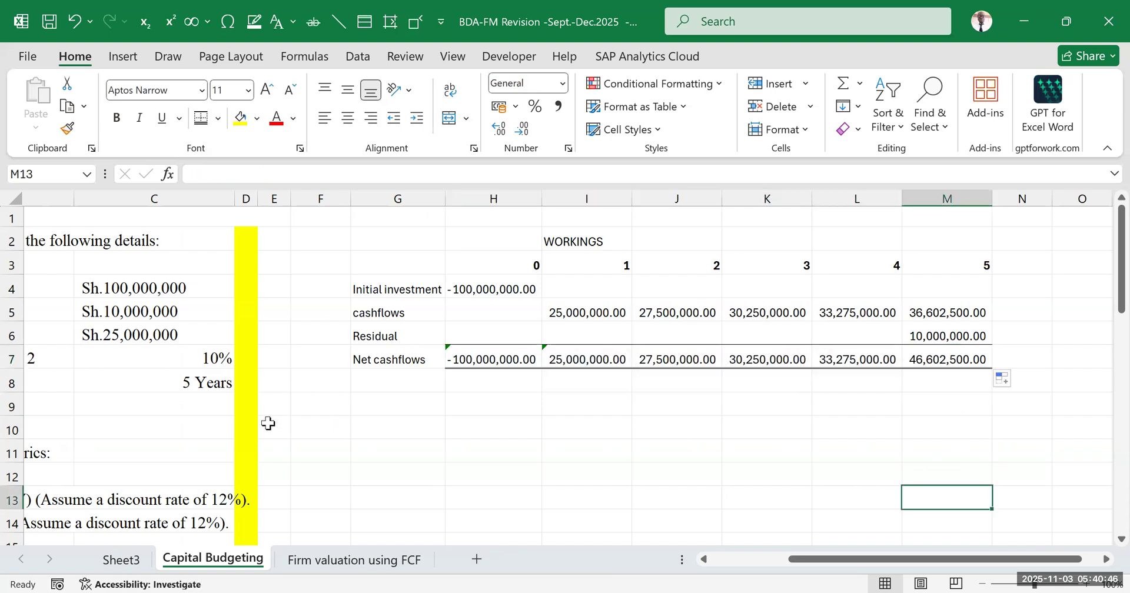
Make the Net cashflows row G7:M7 bold
drag(361, 355, 970, 360)
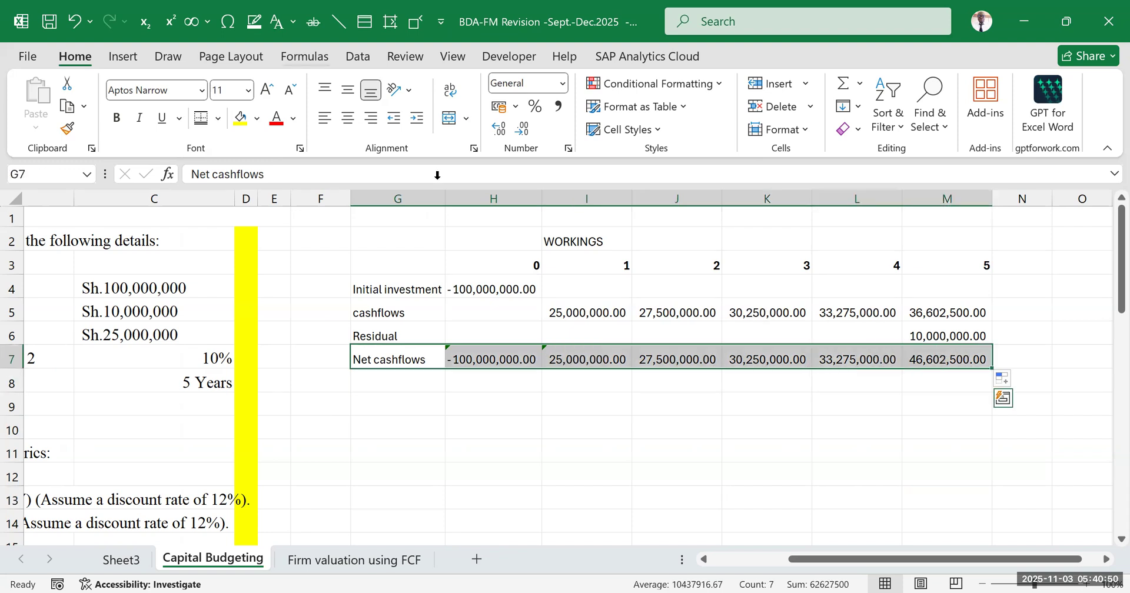
click(117, 118)
click(765, 428)
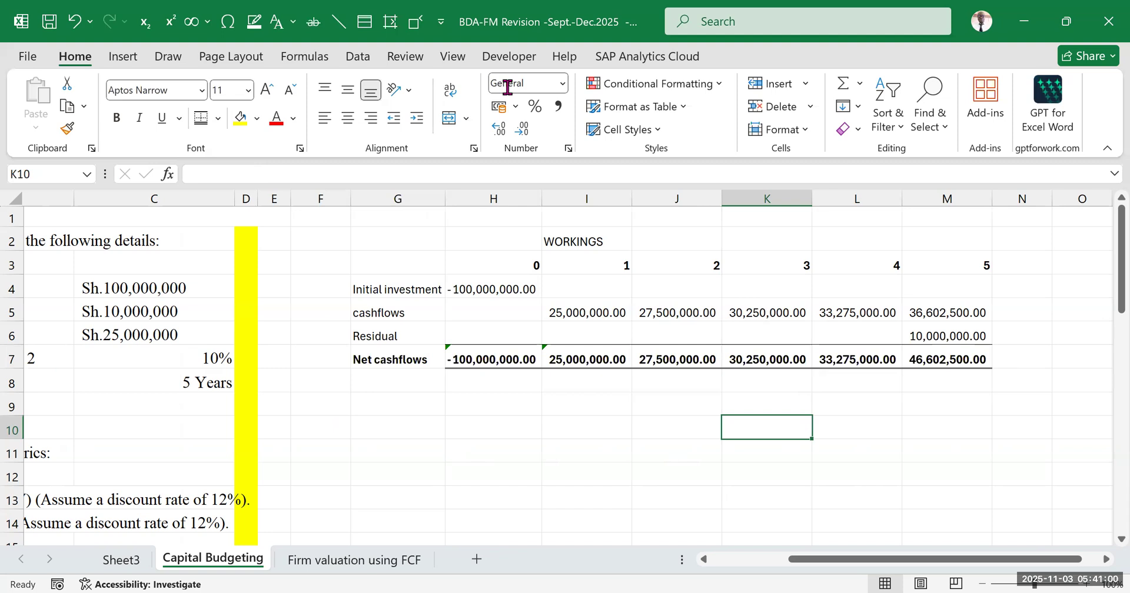
Enter the question part label "a" in E9 beside the yellow divider column
key(alt+Tab)
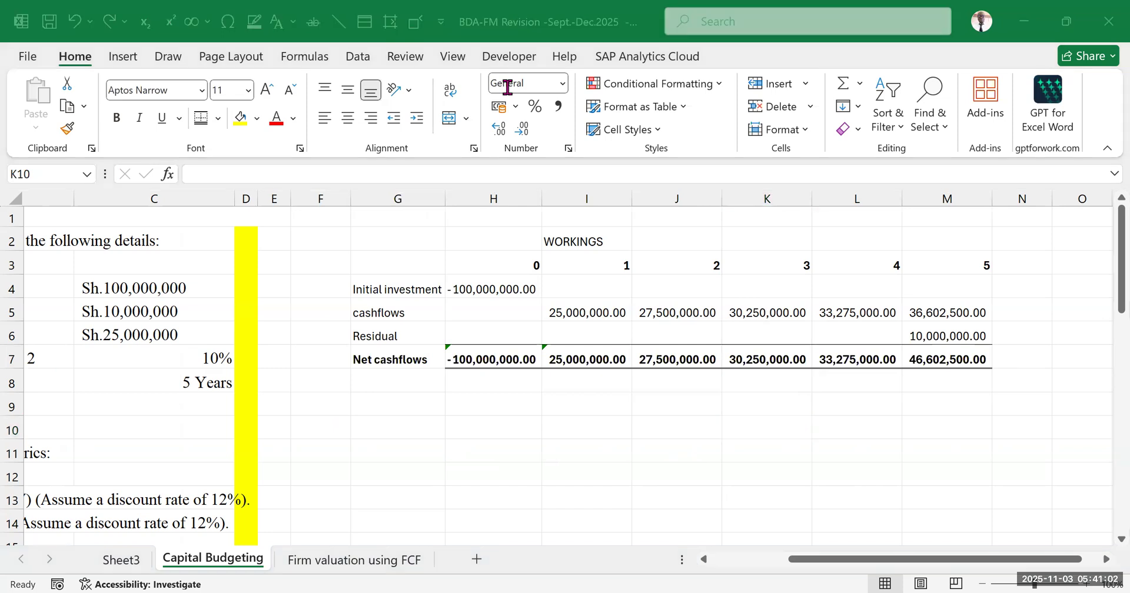
click(272, 402)
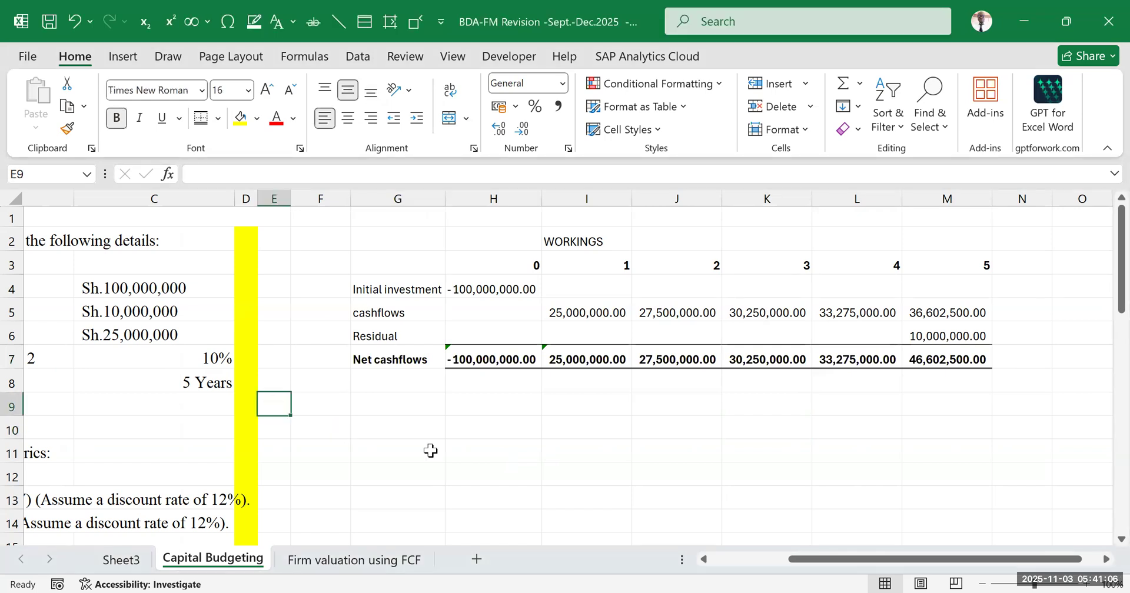
text(a)
click(432, 450)
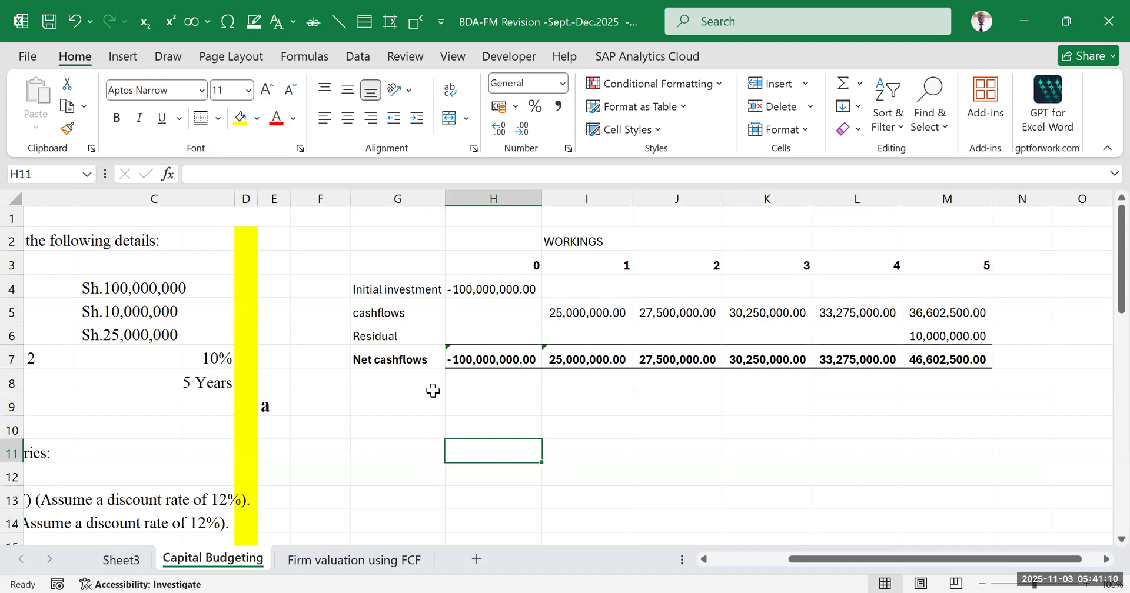
Check the required metrics in the question and enter the label "PBP" in F9 for the payback period
drag(809, 562, 733, 569)
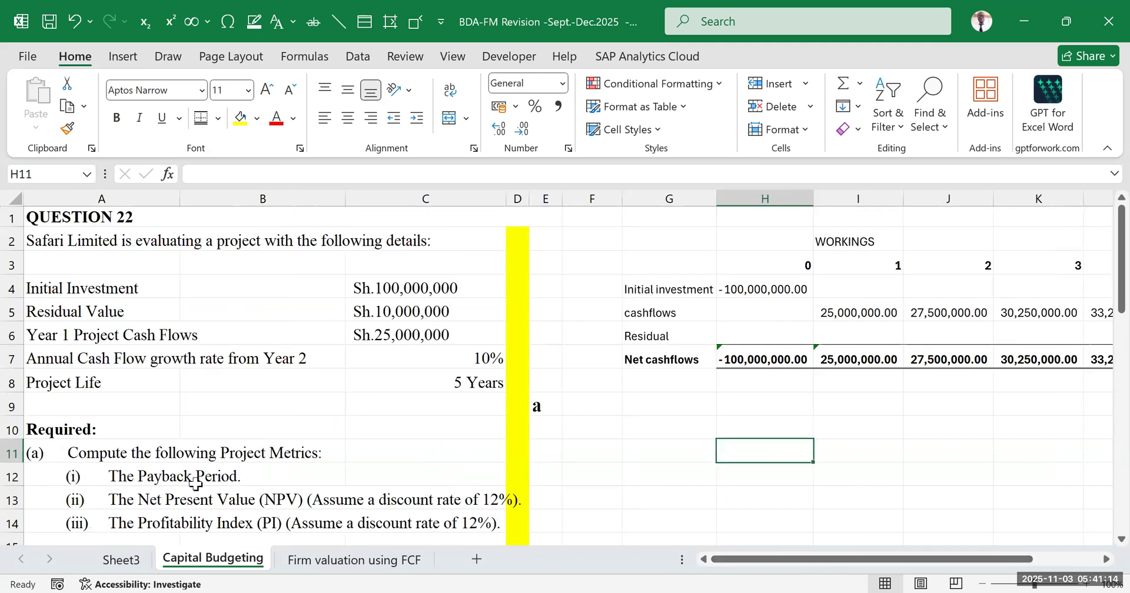
click(576, 400)
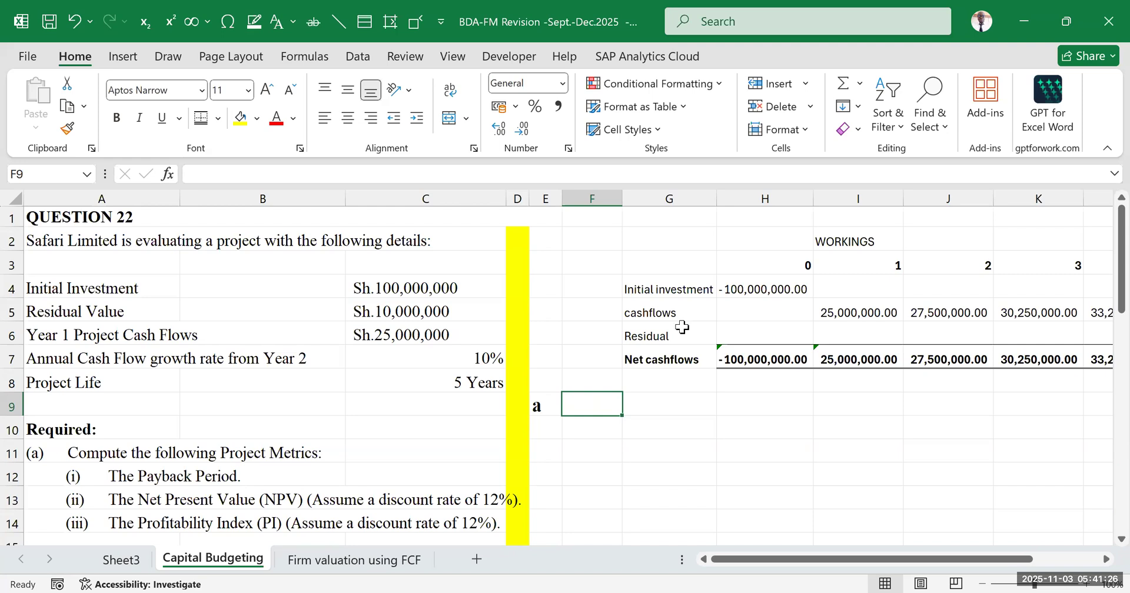
click(749, 286)
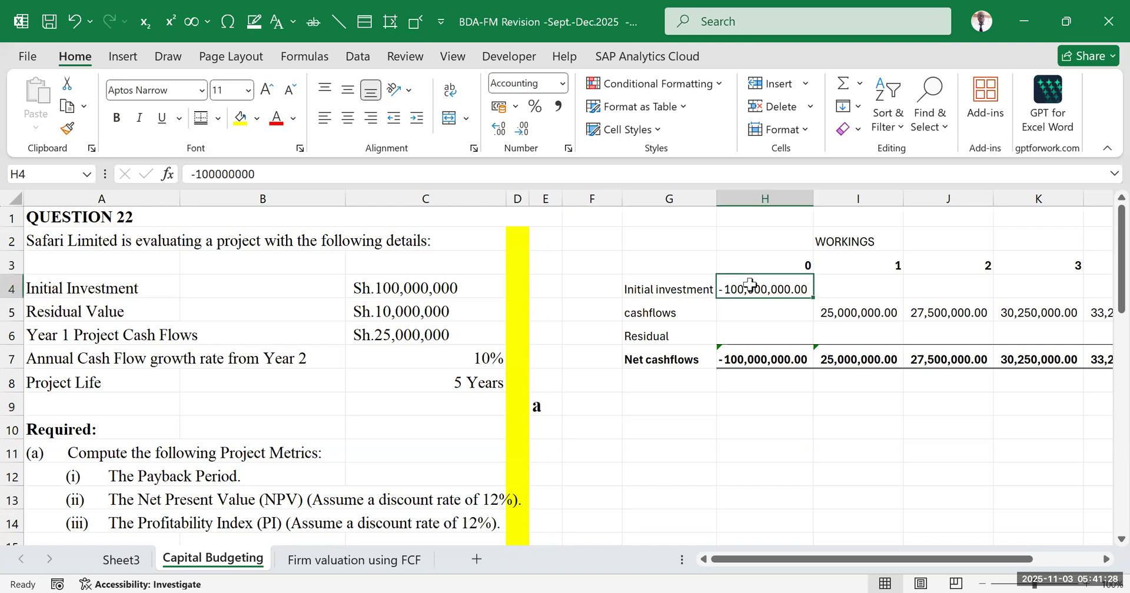
click(686, 469)
click(771, 286)
click(589, 402)
text(pbp)
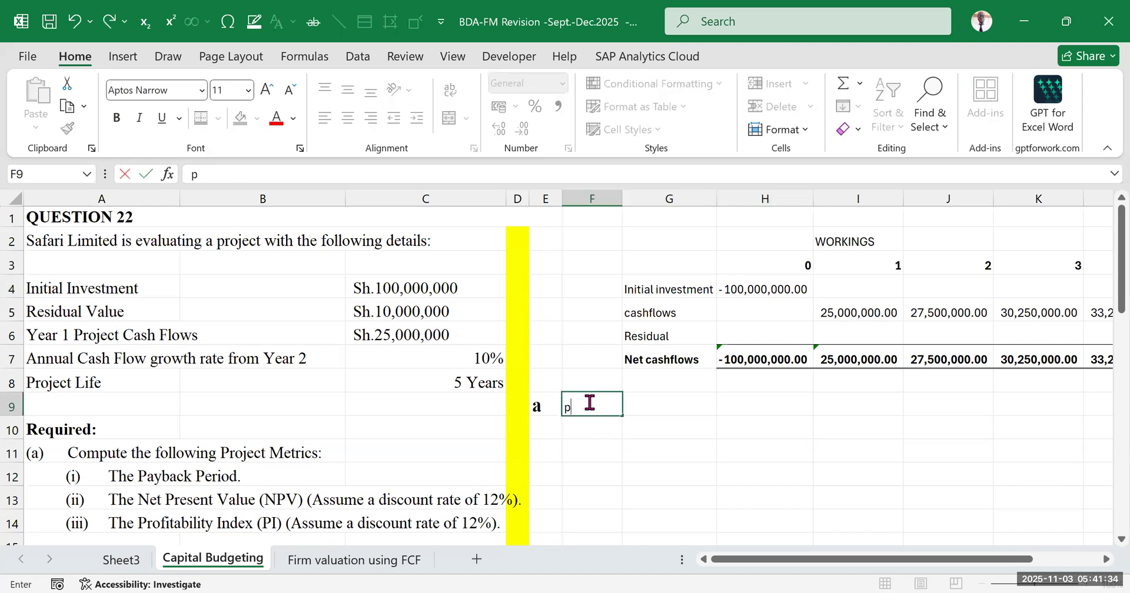
key(BackSpace)
key(BackSpace)
key(BackSpace)
text(PBP)
click(850, 408)
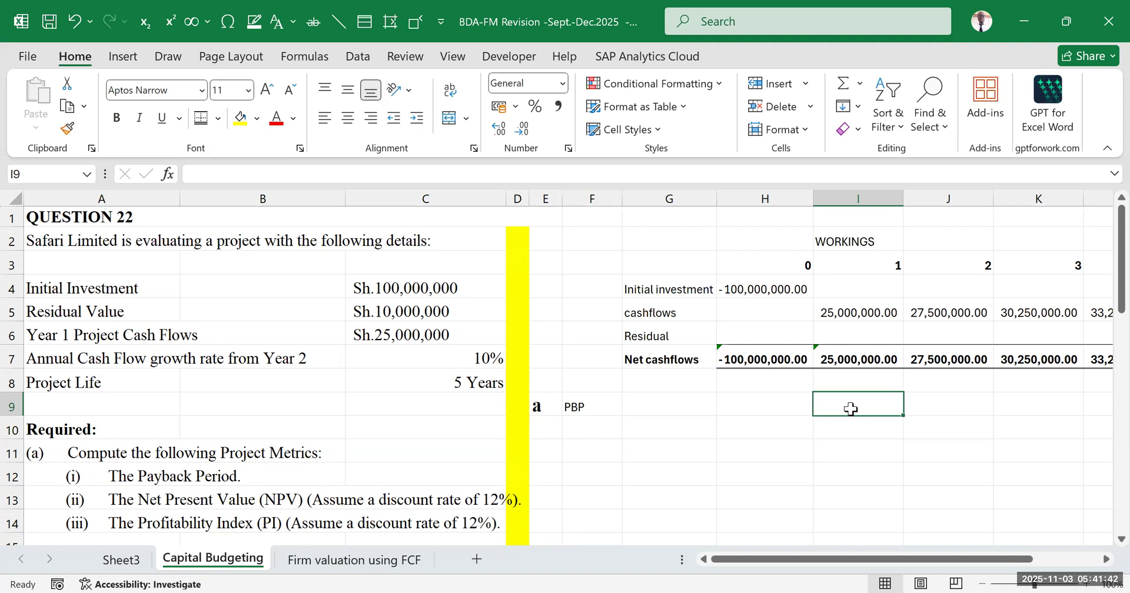
Enter the heading "Years" in G9 for the payback table
click(775, 436)
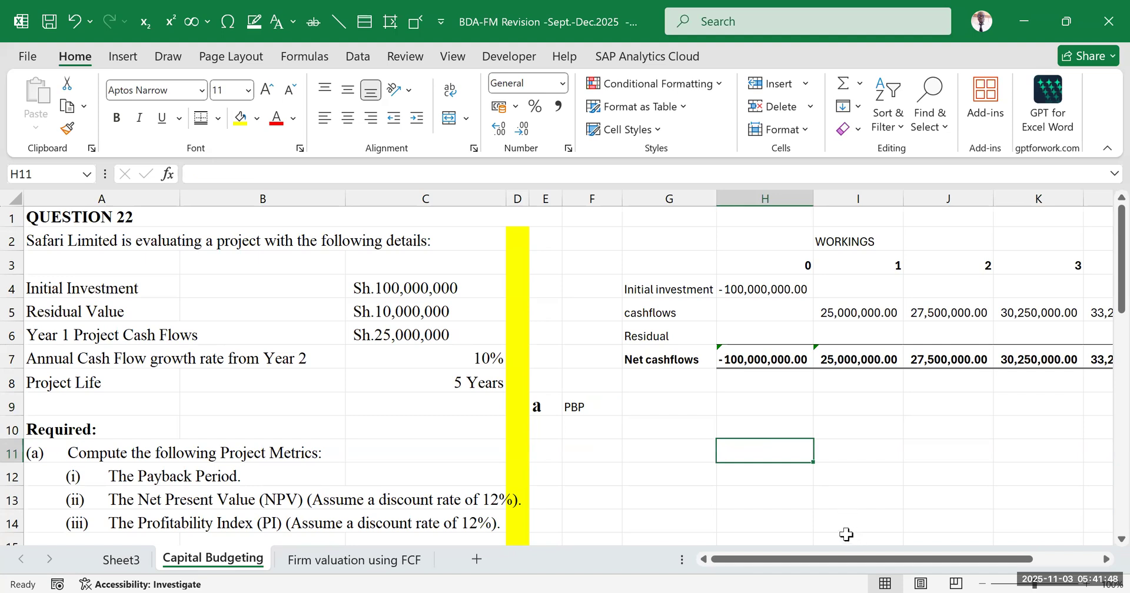
click(770, 283)
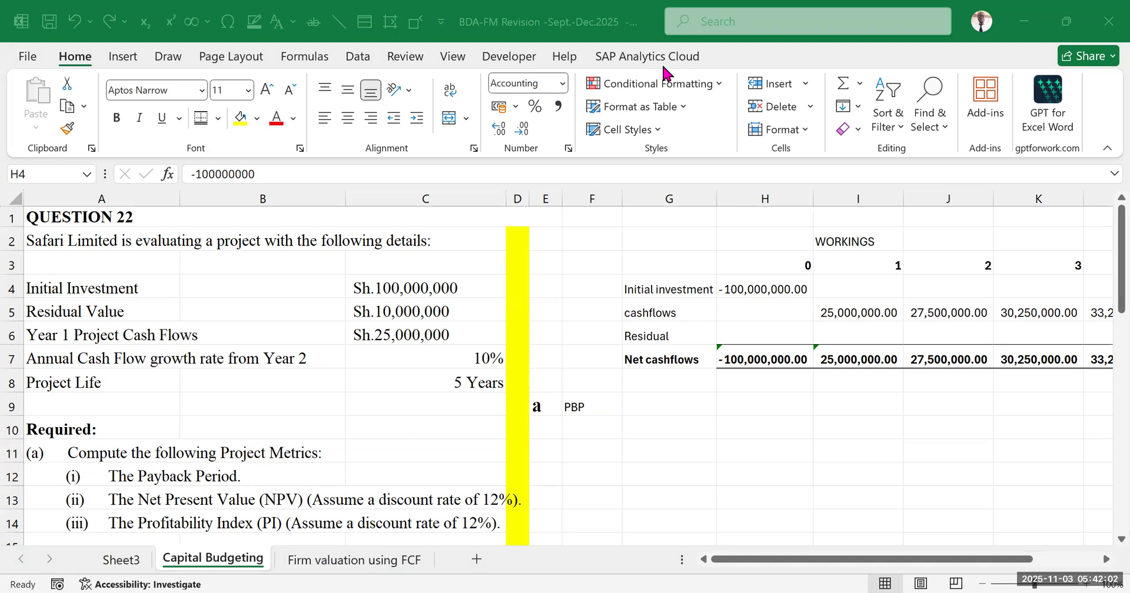
click(659, 429)
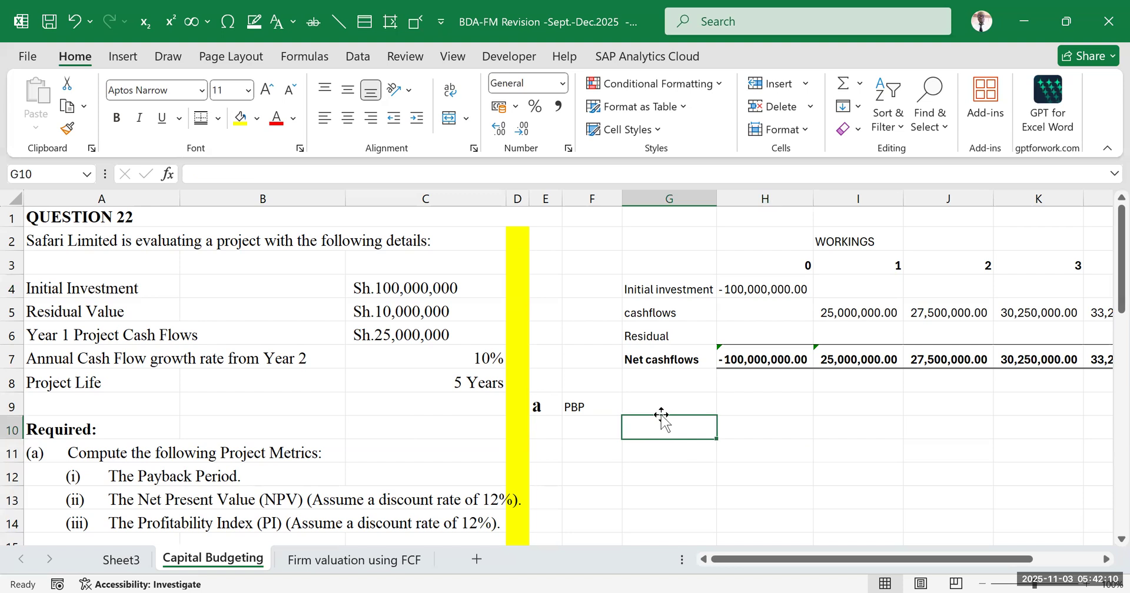
click(659, 406)
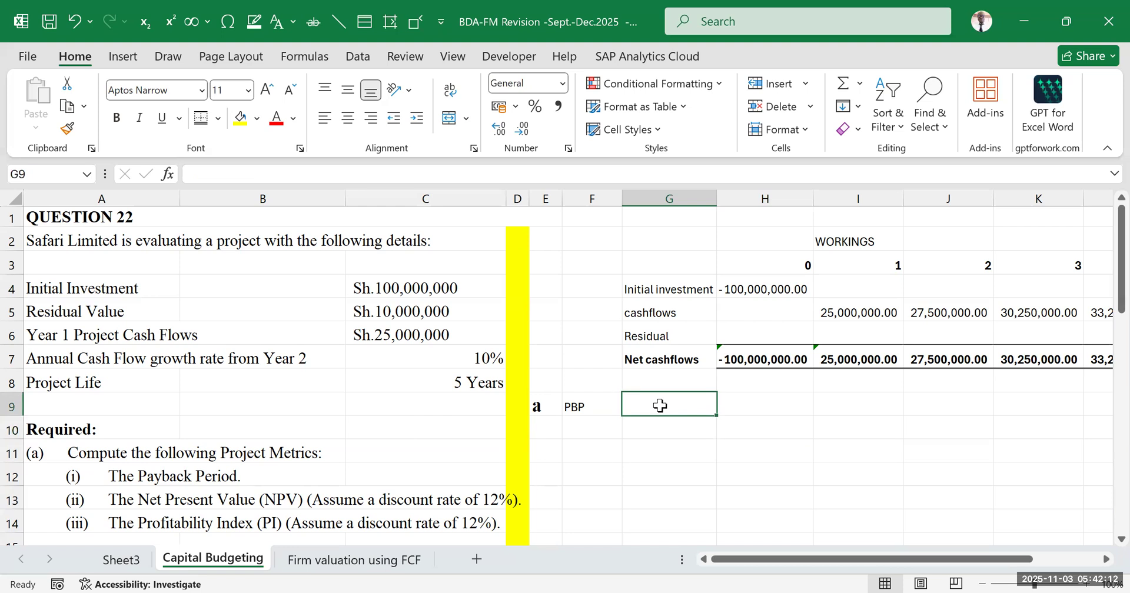
text(y)
key(BackSpace)
text(Y)
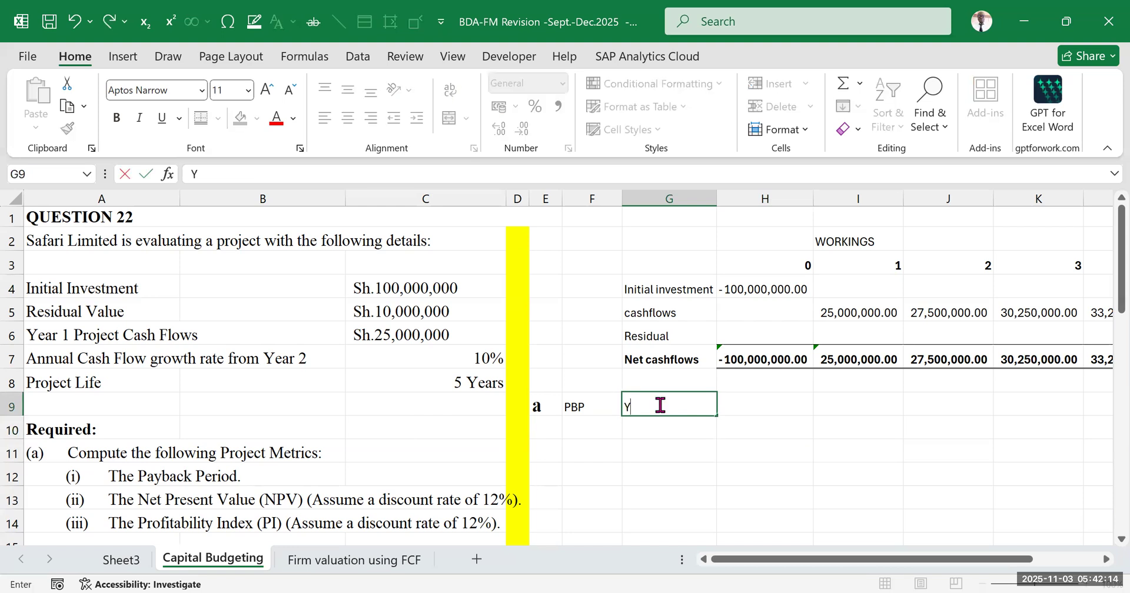
text(ears)
click(730, 500)
List the years 0 to 5 down G10:G15, entering 0, 1 and 2 and filling the series for the rest
click(662, 427)
text(0)
click(845, 447)
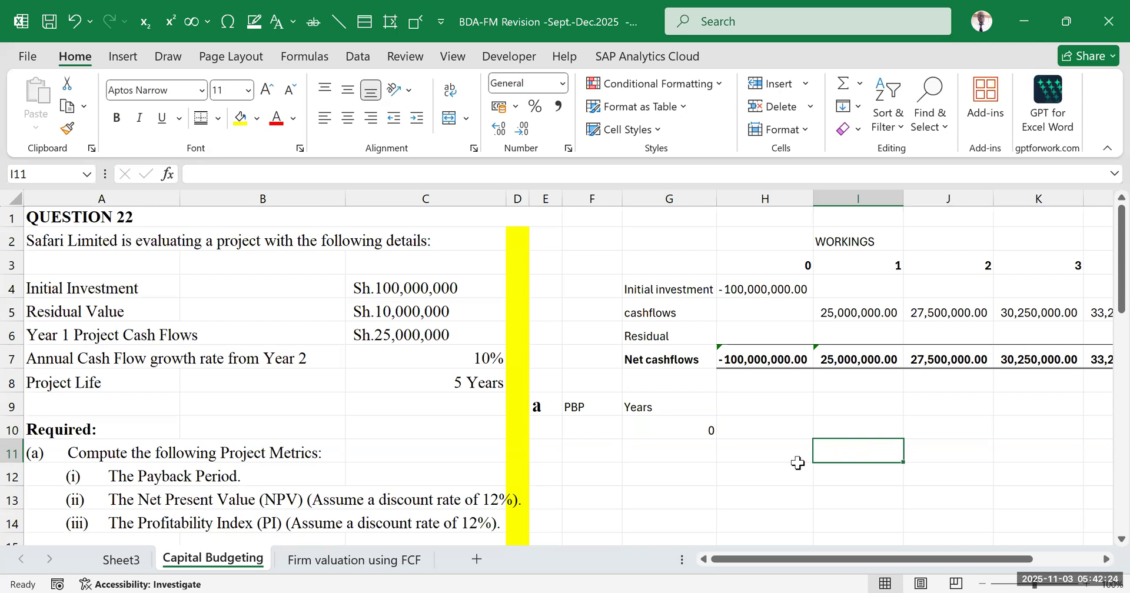
click(677, 447)
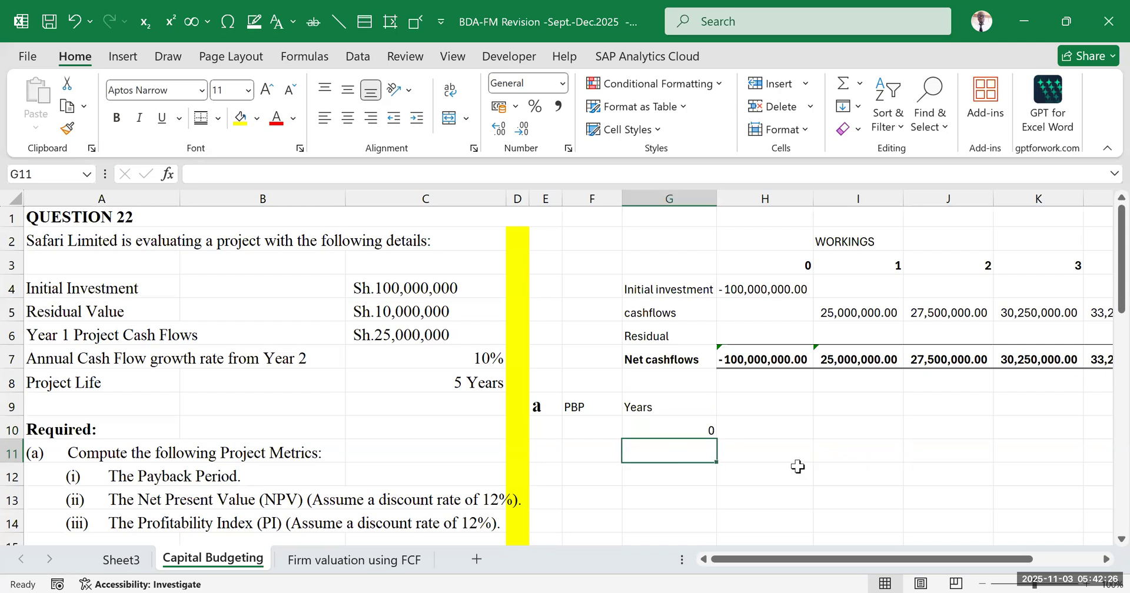
text(1)
key(Return)
text(2)
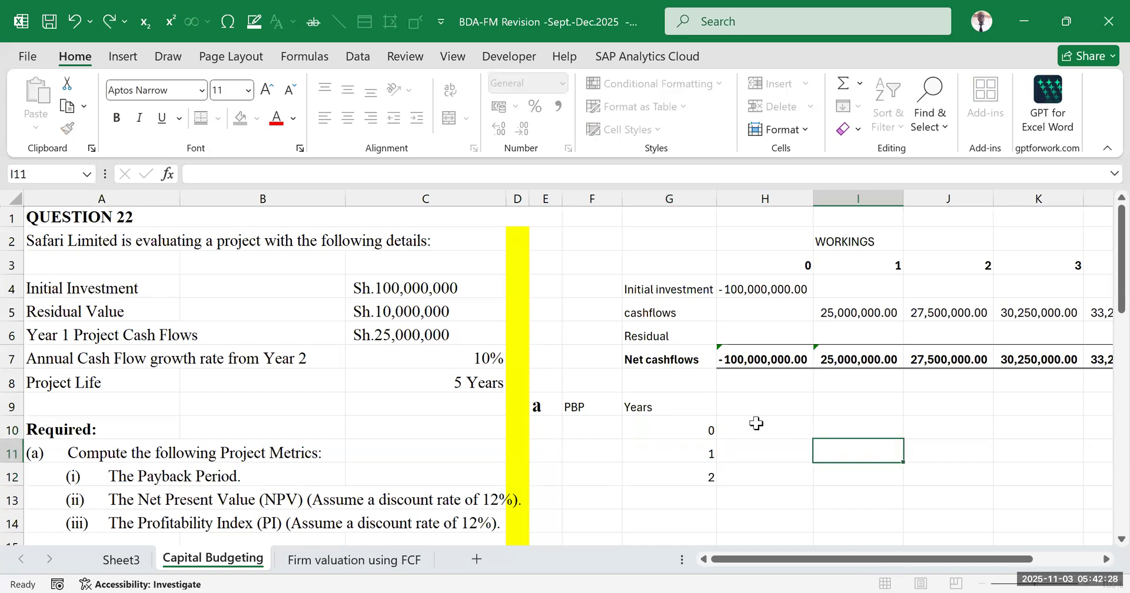
scroll(756, 424, down, 1)
drag(706, 373, 715, 463)
click(925, 377)
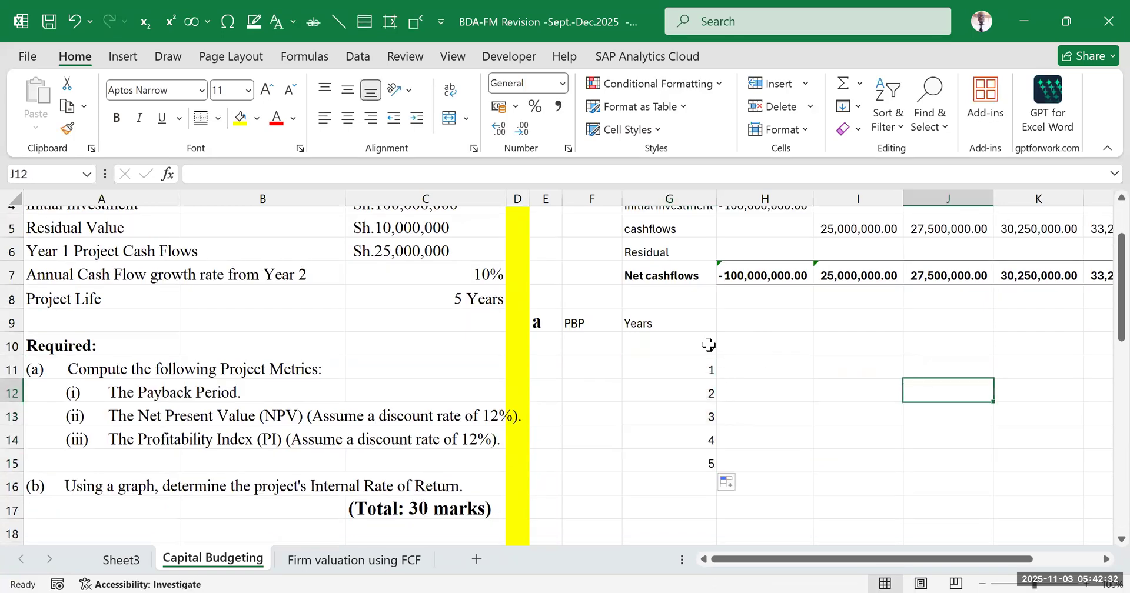
Enter the heading "cashflows" in H9 and make both headings in G9:H9 bold
drag(706, 347, 780, 343)
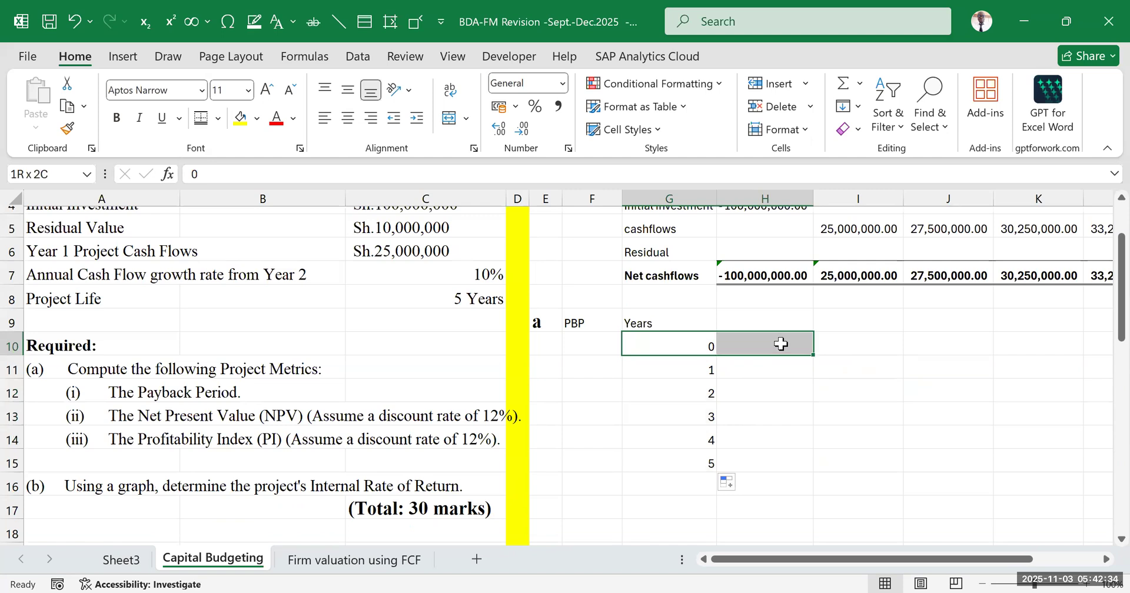
click(942, 344)
double_click(752, 319)
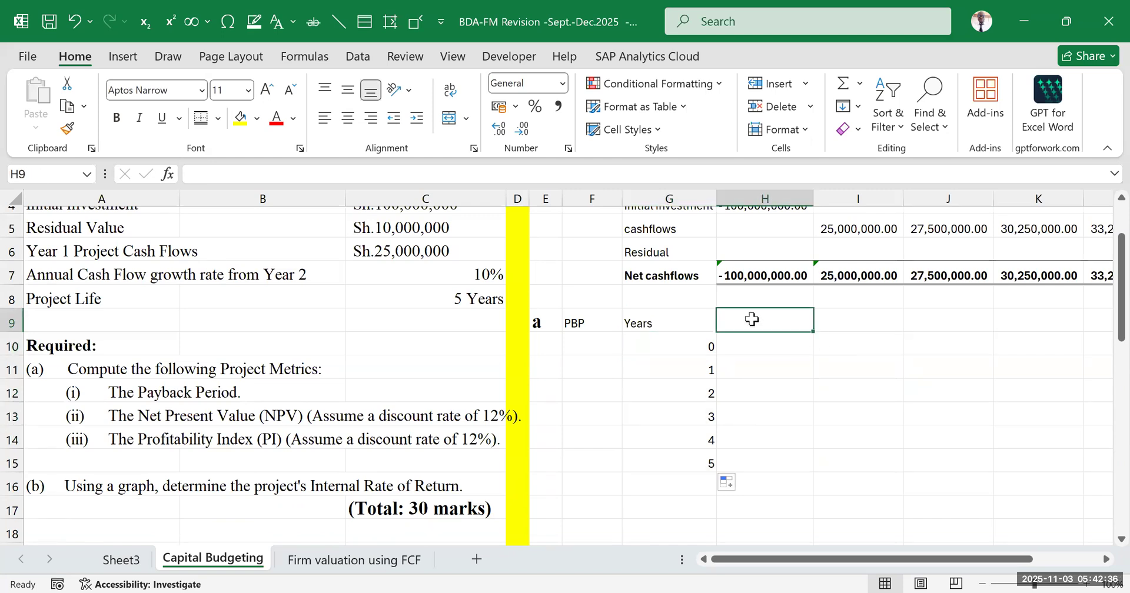
text(cashflows)
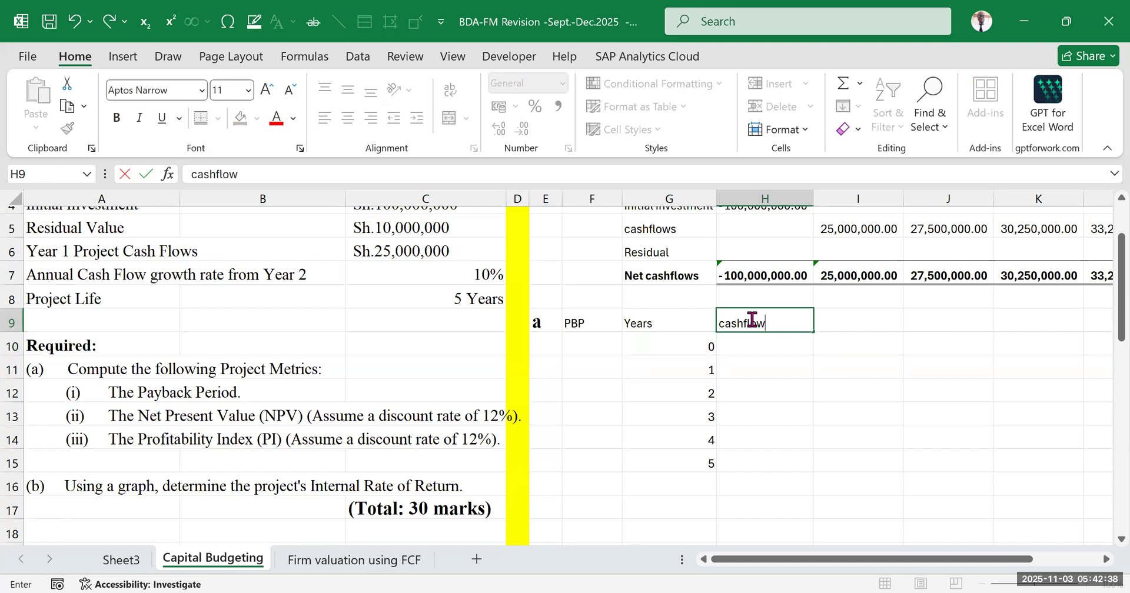
click(947, 436)
drag(693, 323, 730, 324)
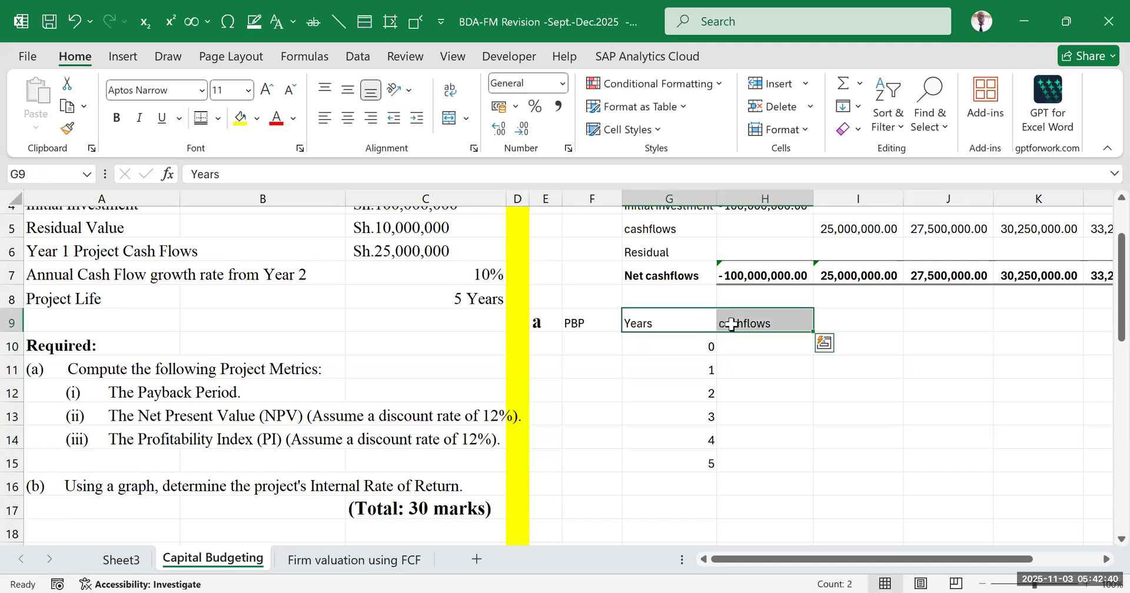
key(ctrl+b)
click(797, 385)
Link the year 0 cash flow in H10 to the year 0 net cash flow in H7
click(782, 348)
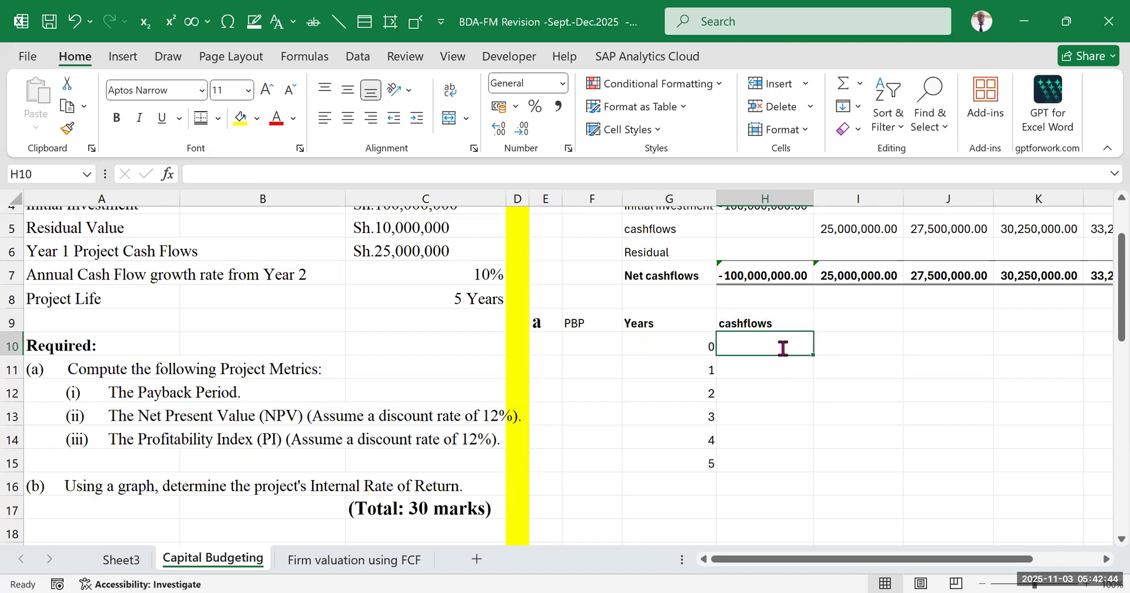
text(=)
click(746, 268)
key(Return)
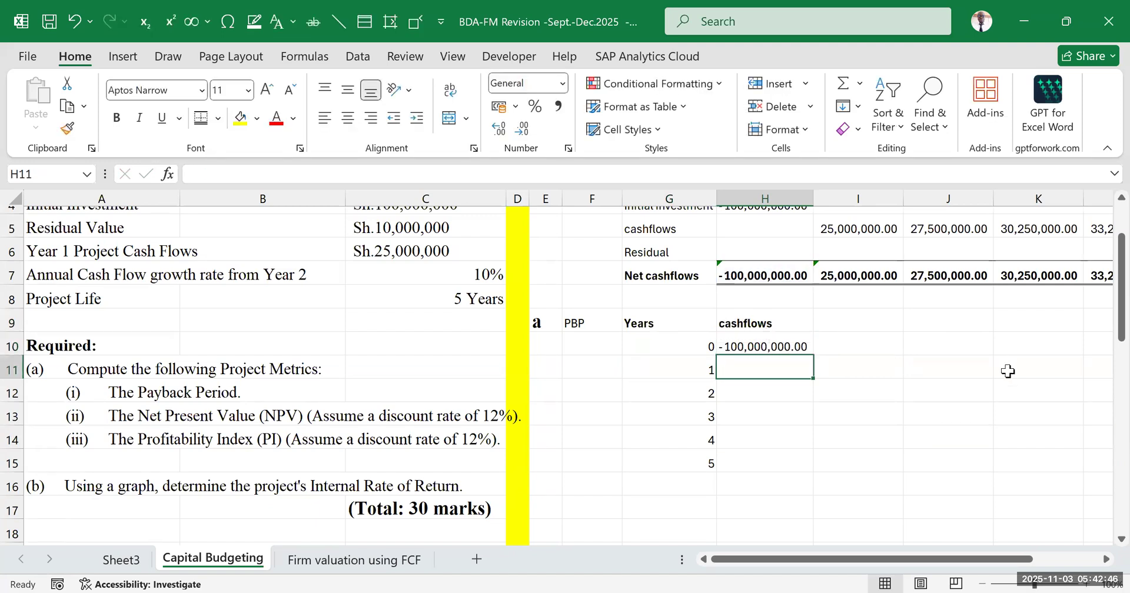
click(1006, 368)
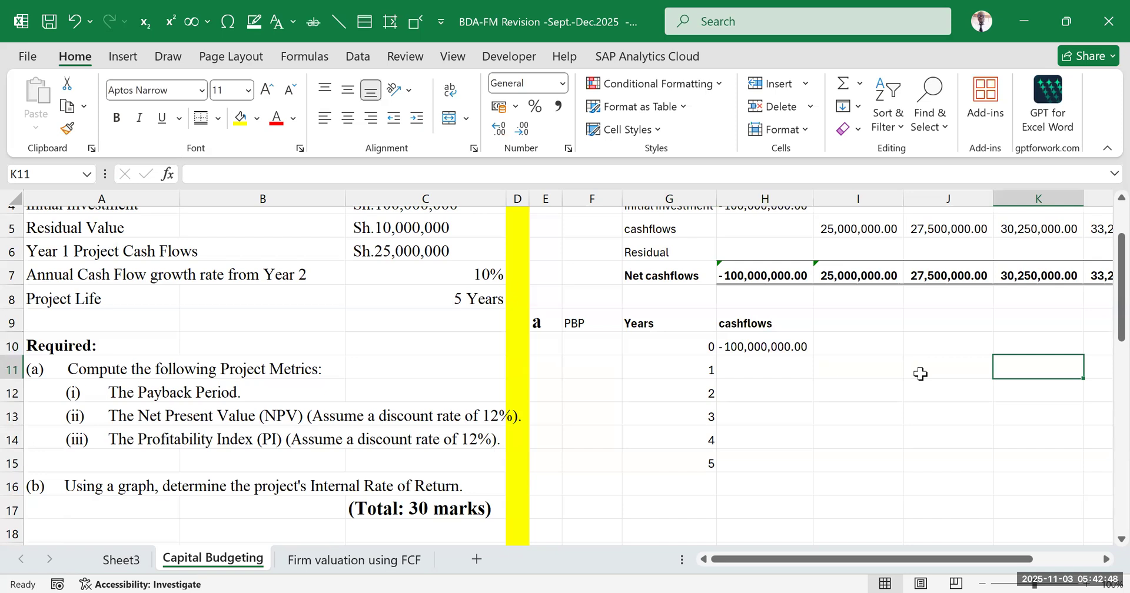
Compare the payback table's year rows with the net cash flows for years 0 to 5 in row 7
scroll(763, 398, down, 2)
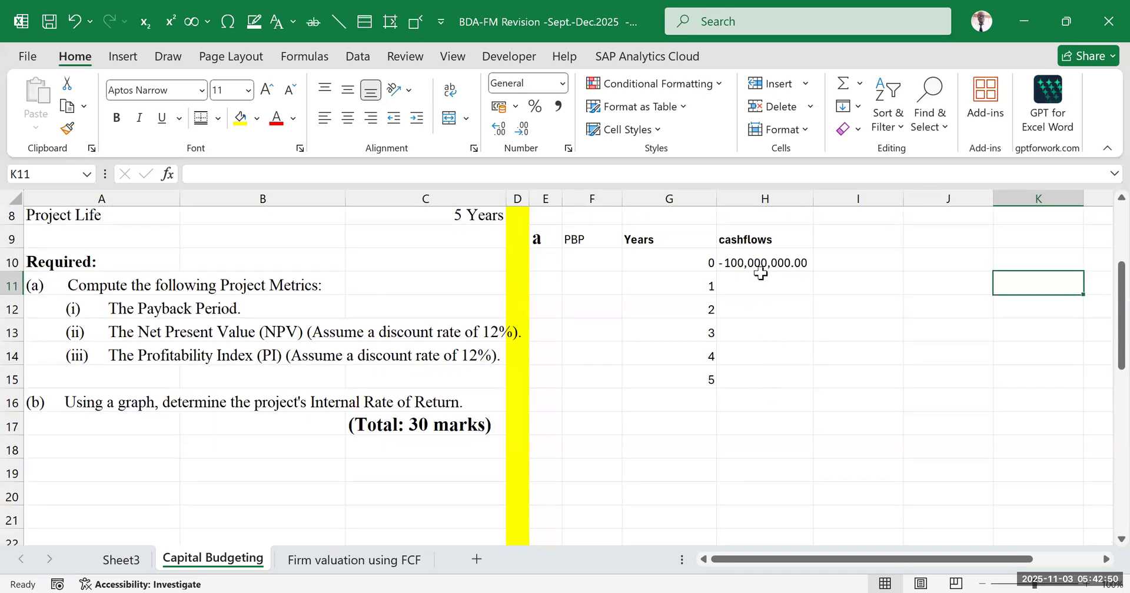
click(759, 269)
click(783, 381)
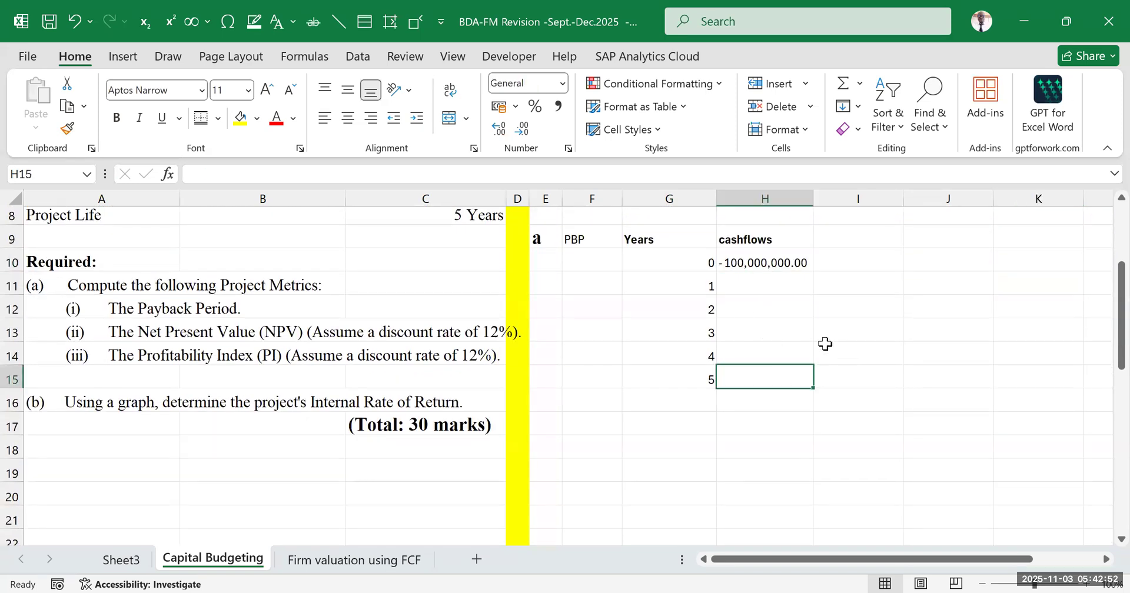
scroll(631, 280, up, 2)
drag(631, 280, 988, 295)
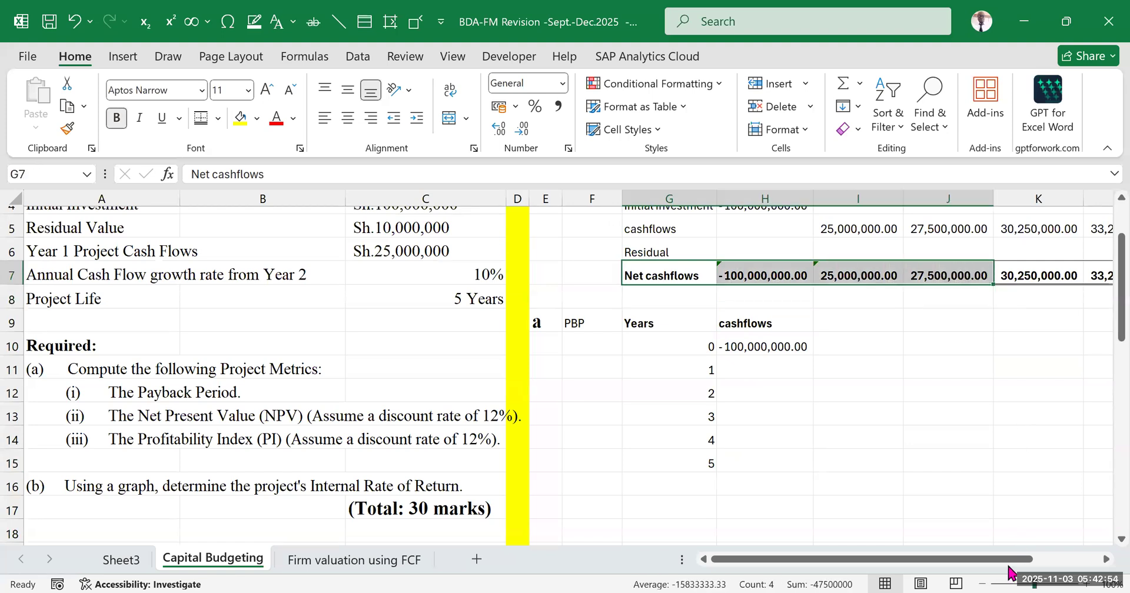
drag(1007, 566, 1055, 566)
click(871, 439)
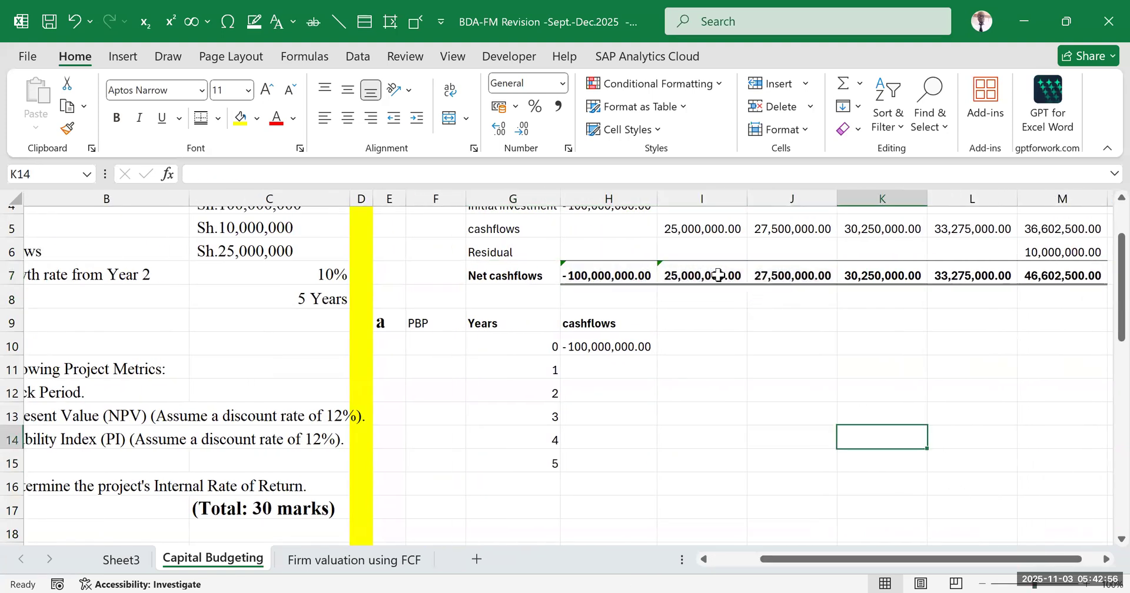
click(702, 269)
click(766, 355)
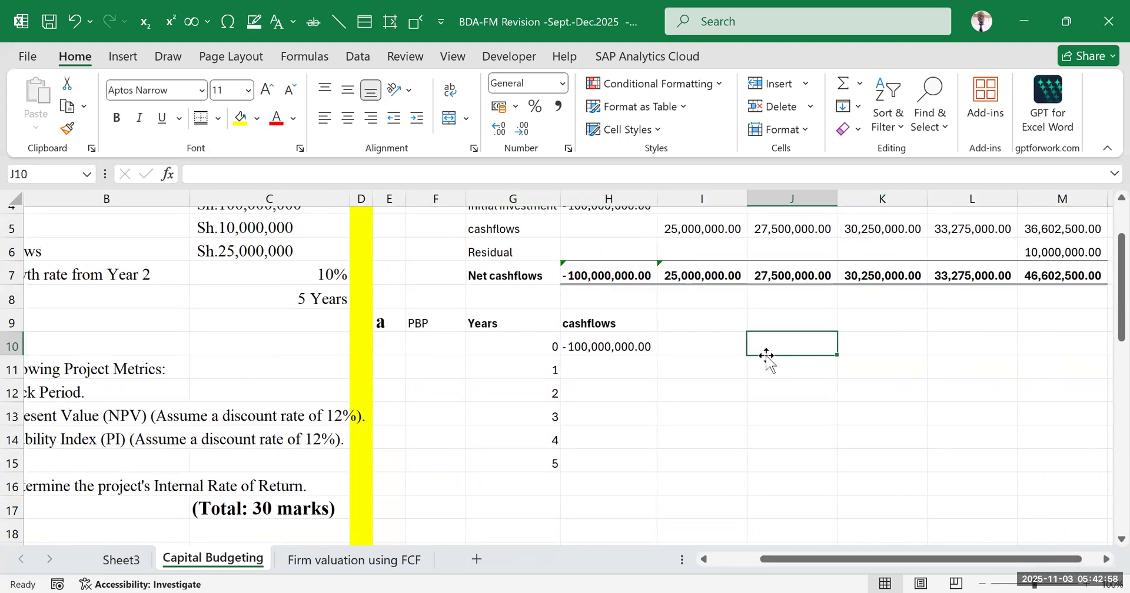
click(731, 274)
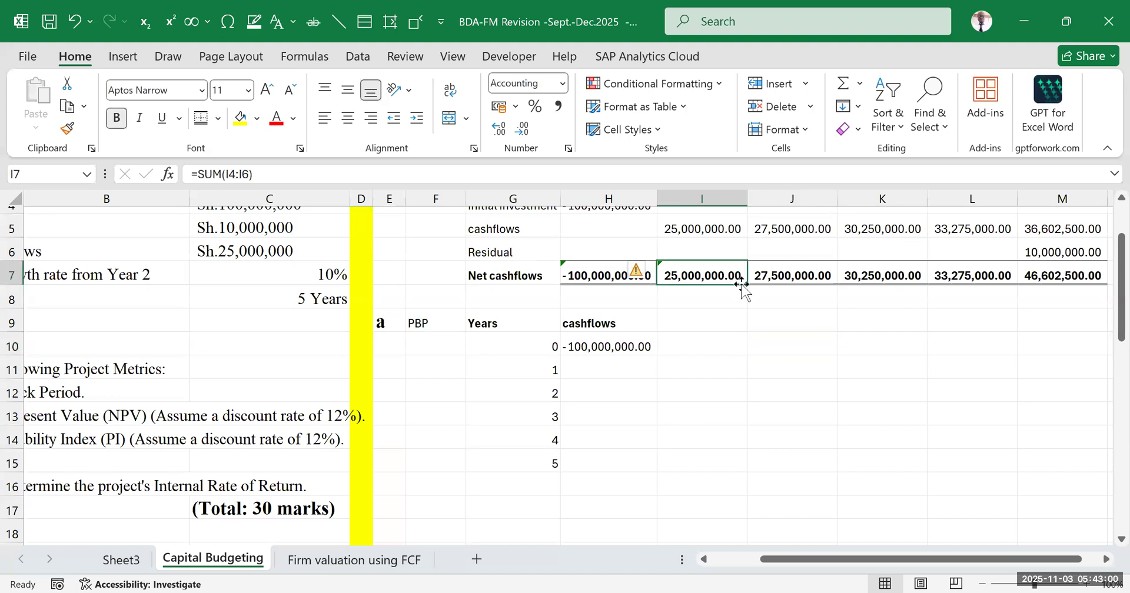
click(784, 272)
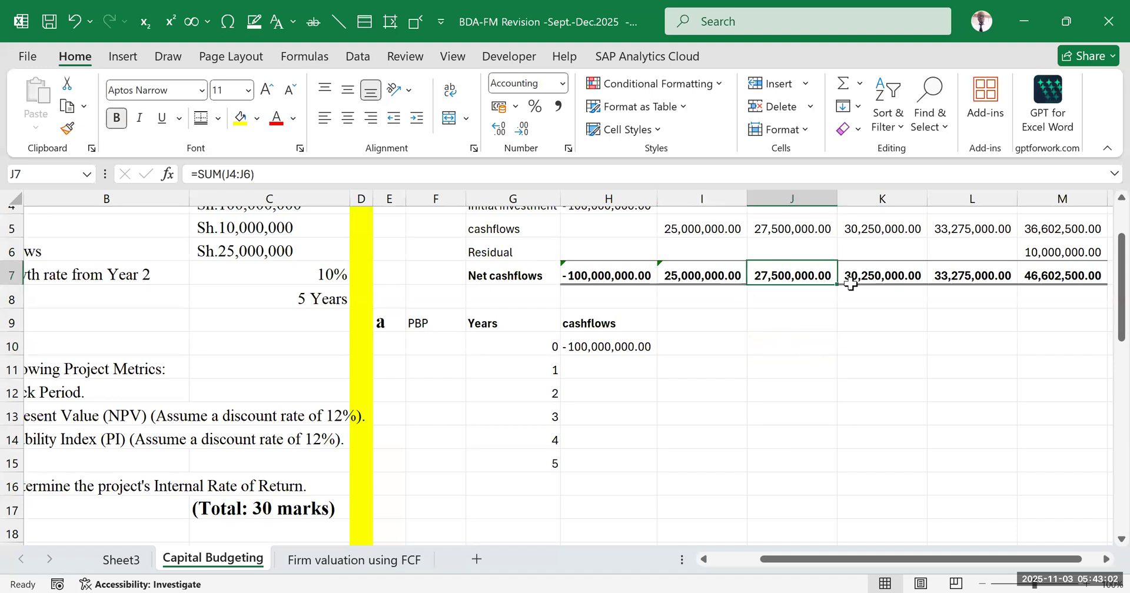
click(886, 274)
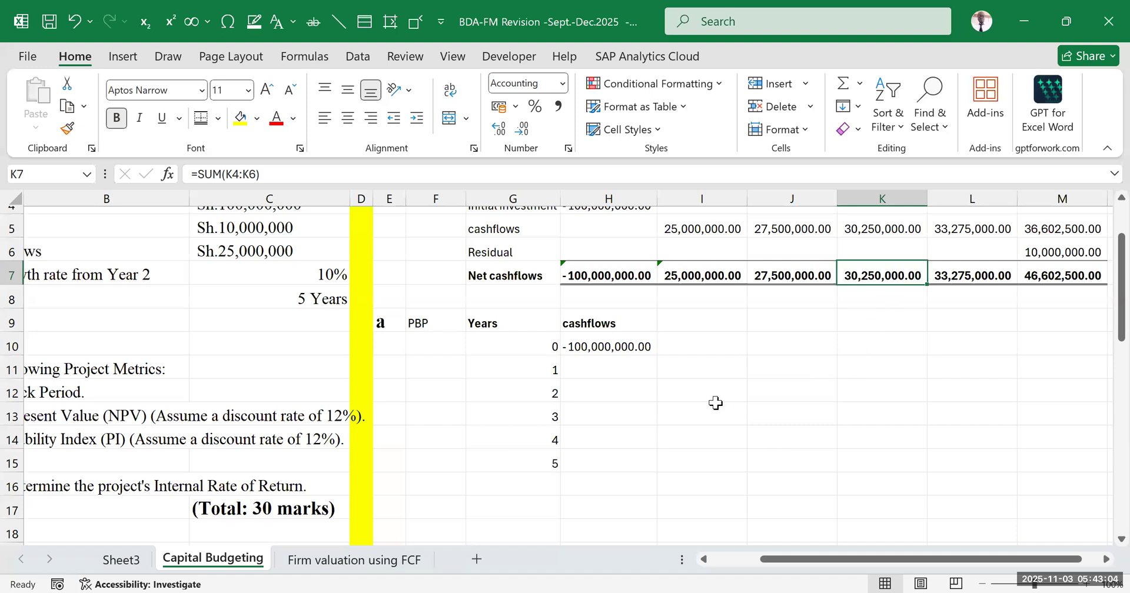
click(621, 347)
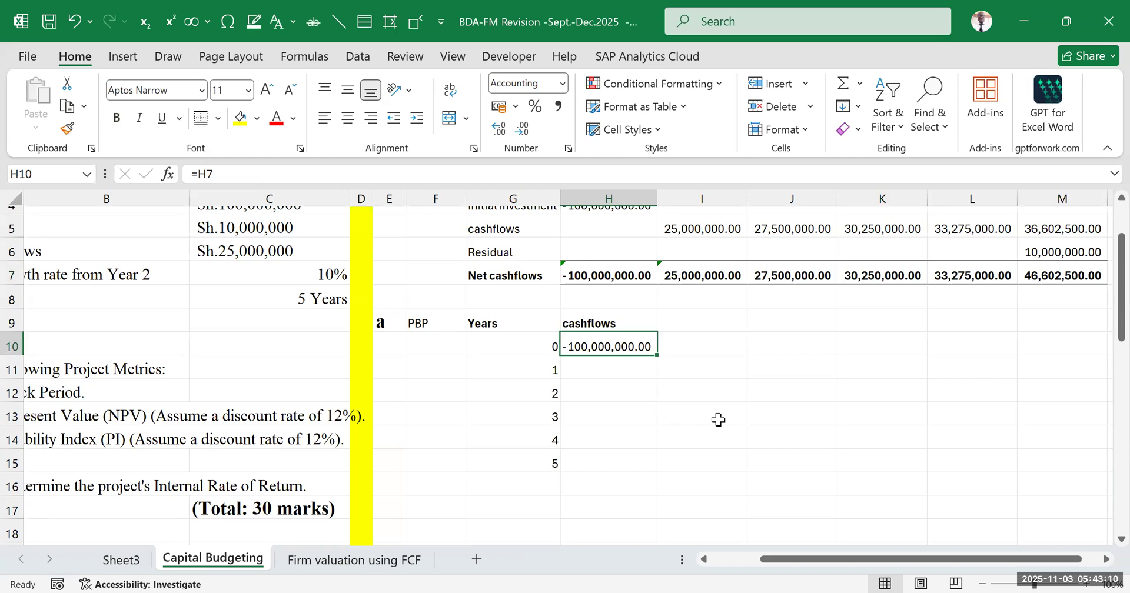
Add the bold heading "cummulative CF" in I9 beside the payback table's cashflows heading
click(681, 323)
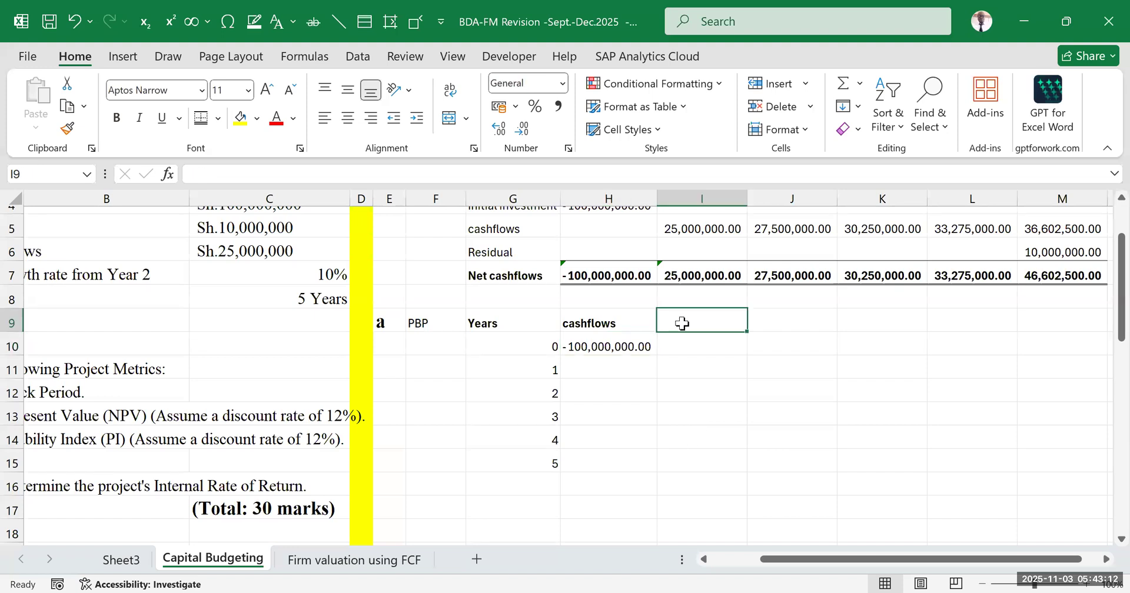
text(cummulative)
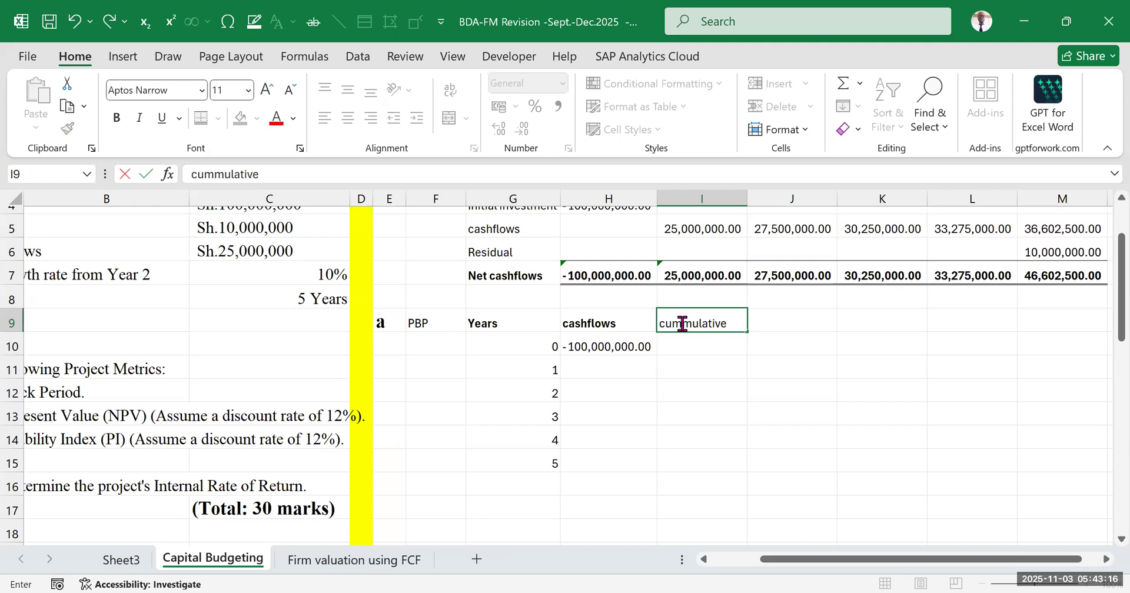
text( CF)
click(711, 361)
click(710, 325)
key(ctrl+b)
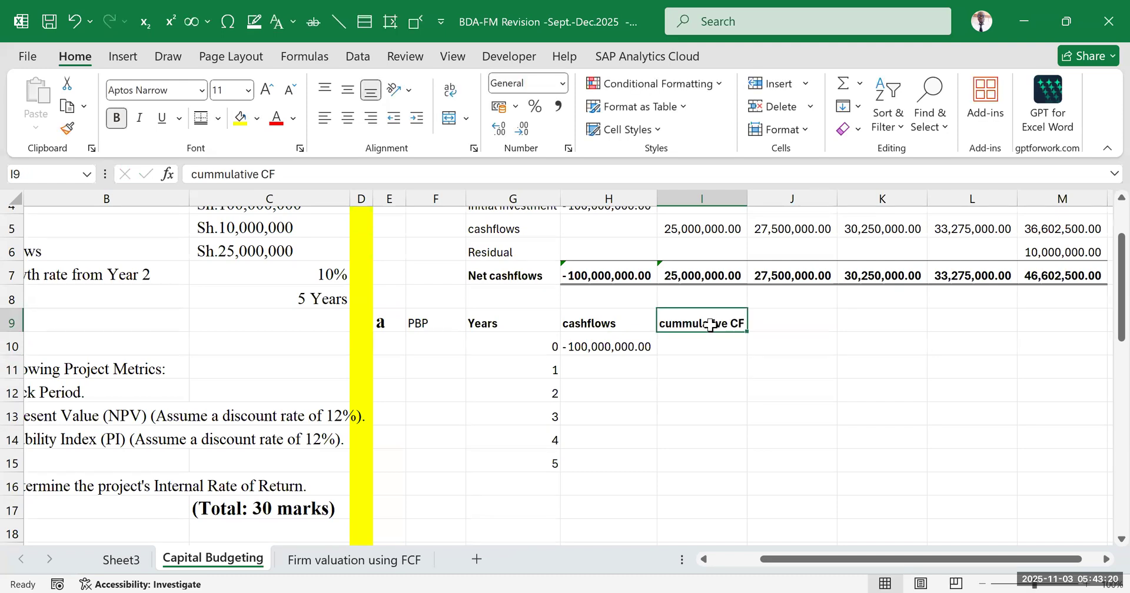
click(820, 382)
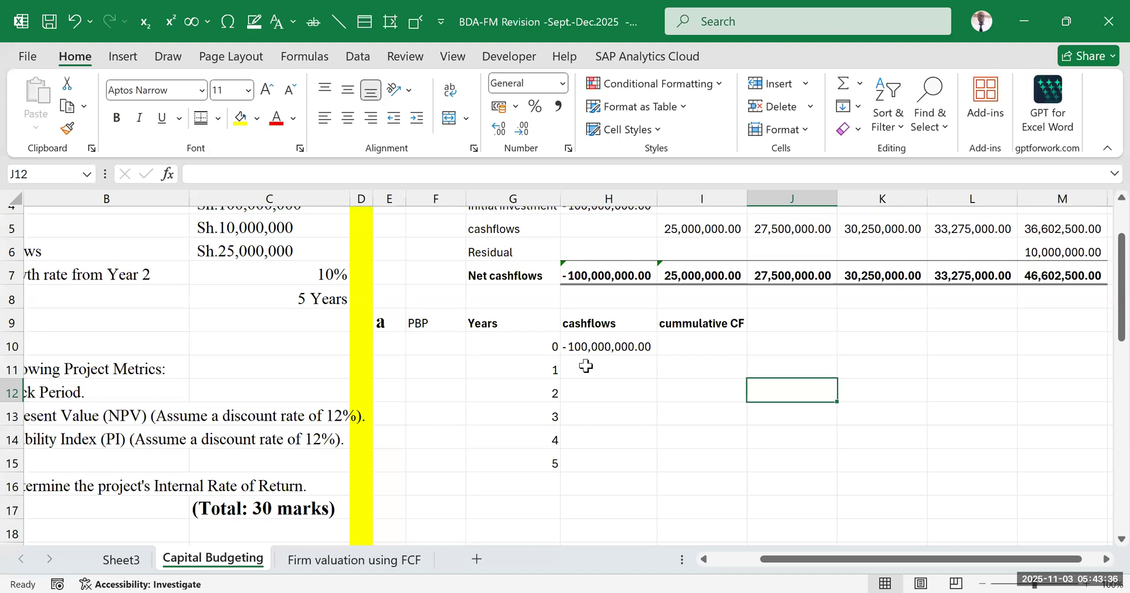
key(Down)
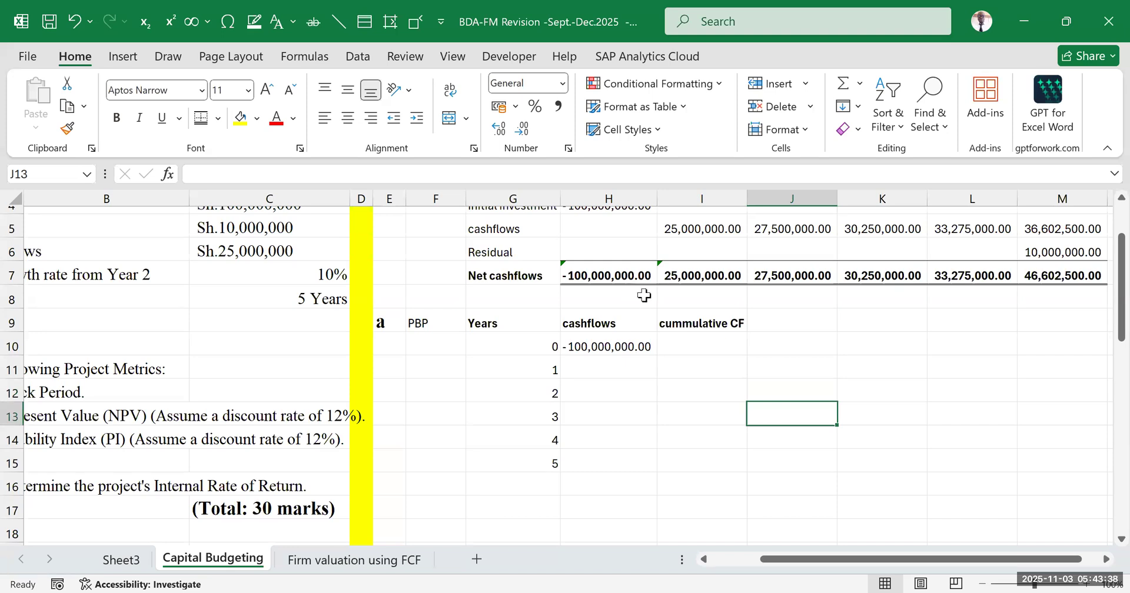
Link the year 1 cash flow in H11 to the year 1 net cash flow in I7
click(597, 369)
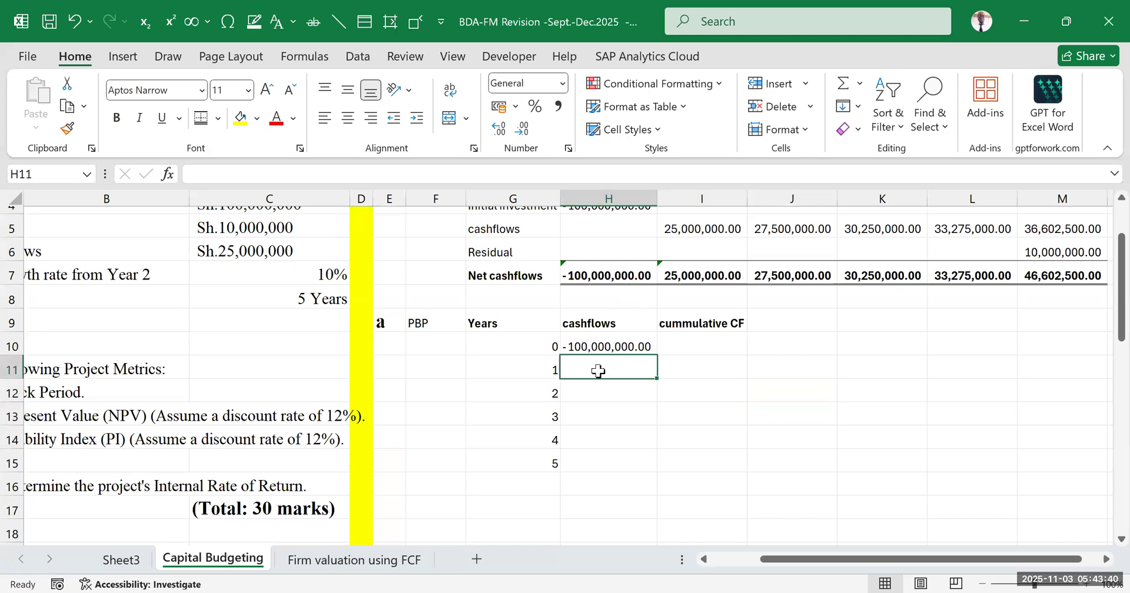
text(=)
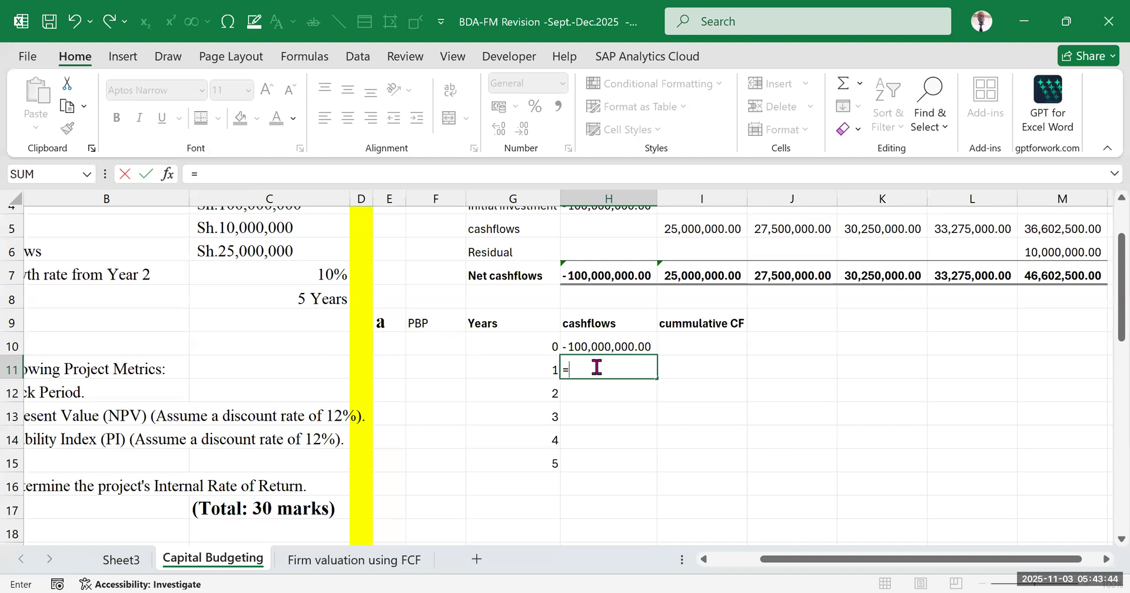
click(703, 275)
key(Return)
click(791, 415)
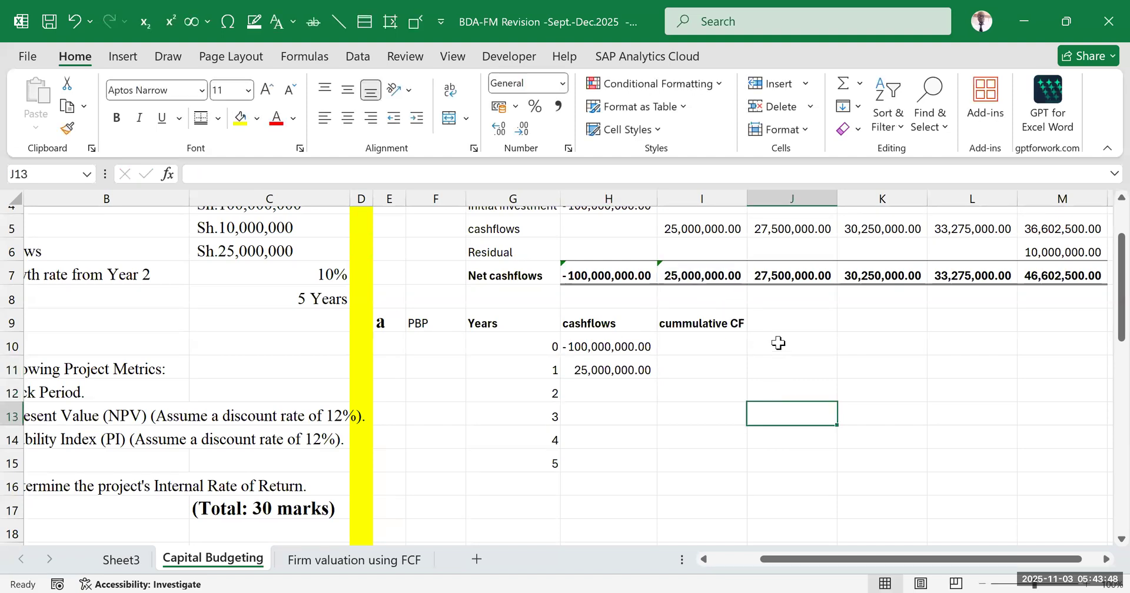
scroll(718, 295, up, 1)
click(711, 356)
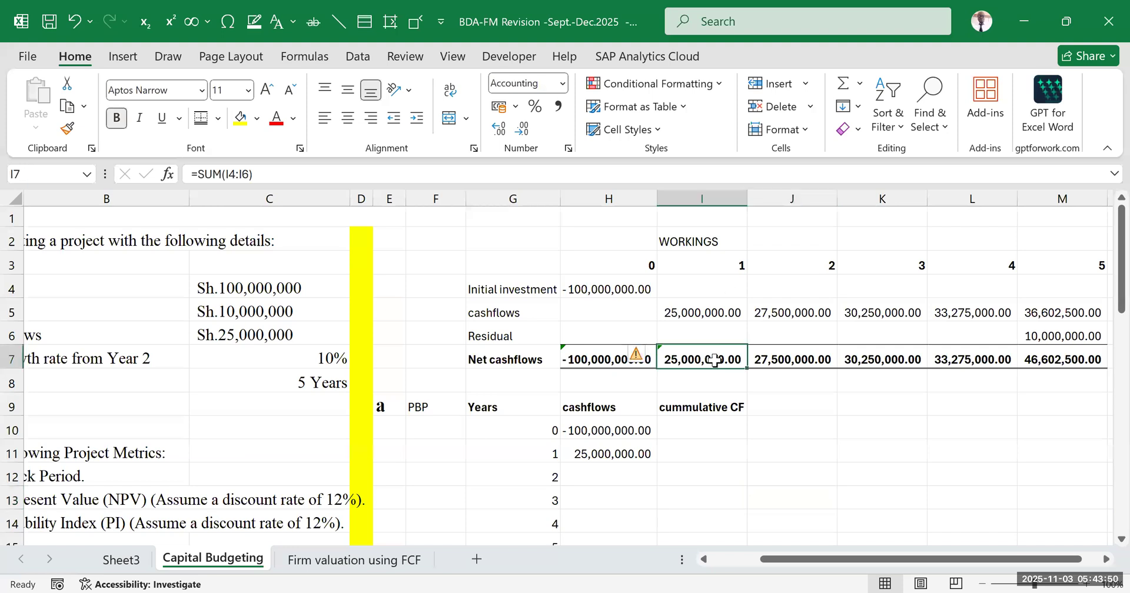
scroll(597, 387, down, 1)
Link the year 2 and year 3 cash flows in H12 and H13 to the net cash flows in J7 and K7
click(597, 387)
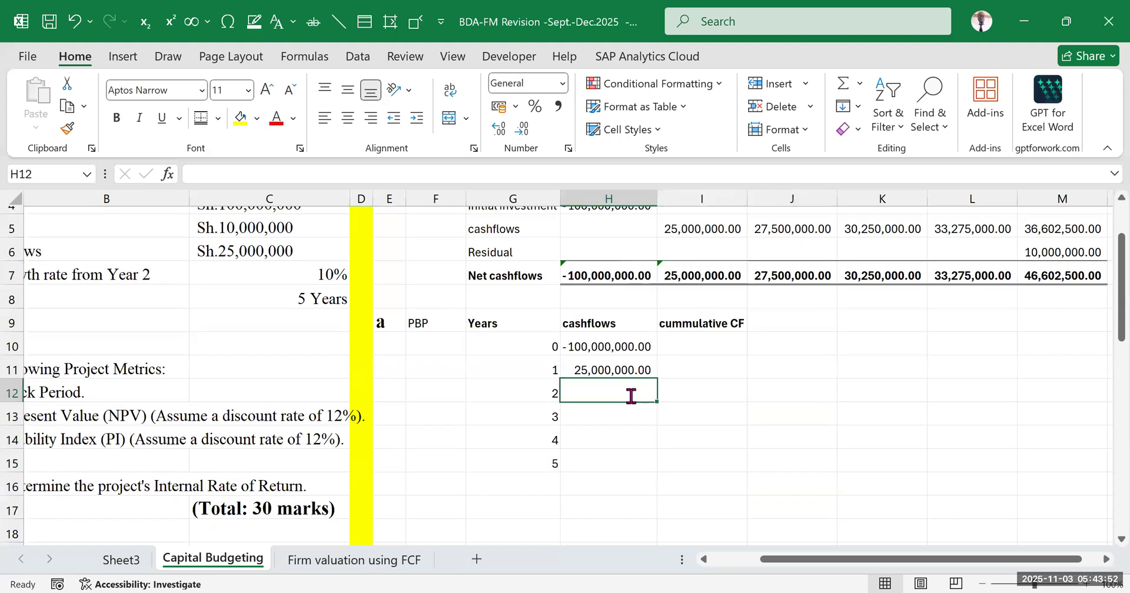
text(=)
scroll(660, 393, up, 1)
click(783, 360)
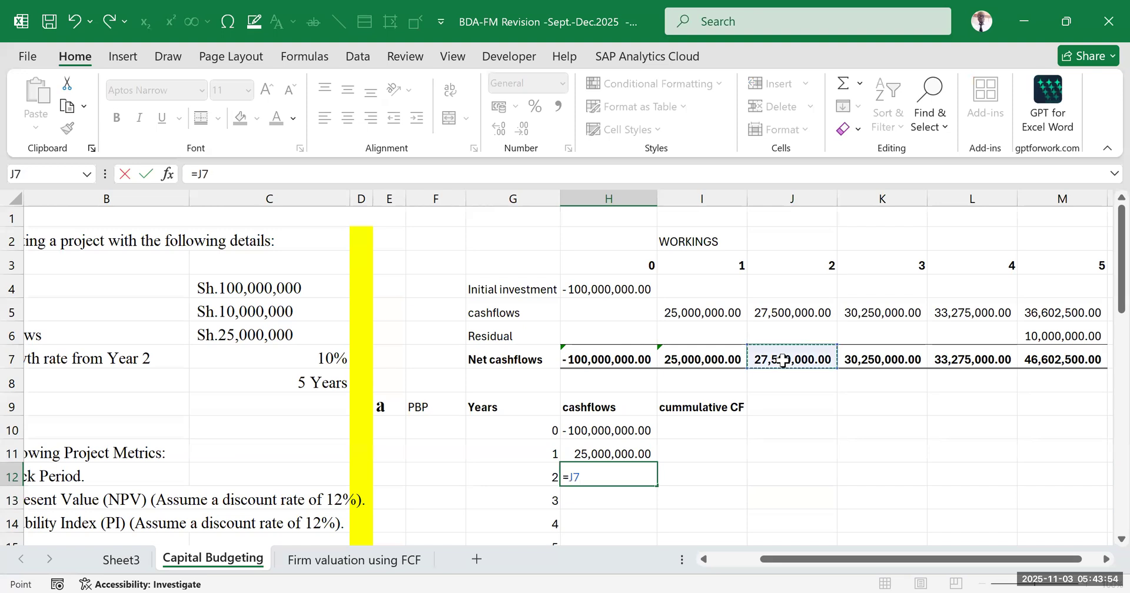
key(Return)
scroll(736, 400, down, 1)
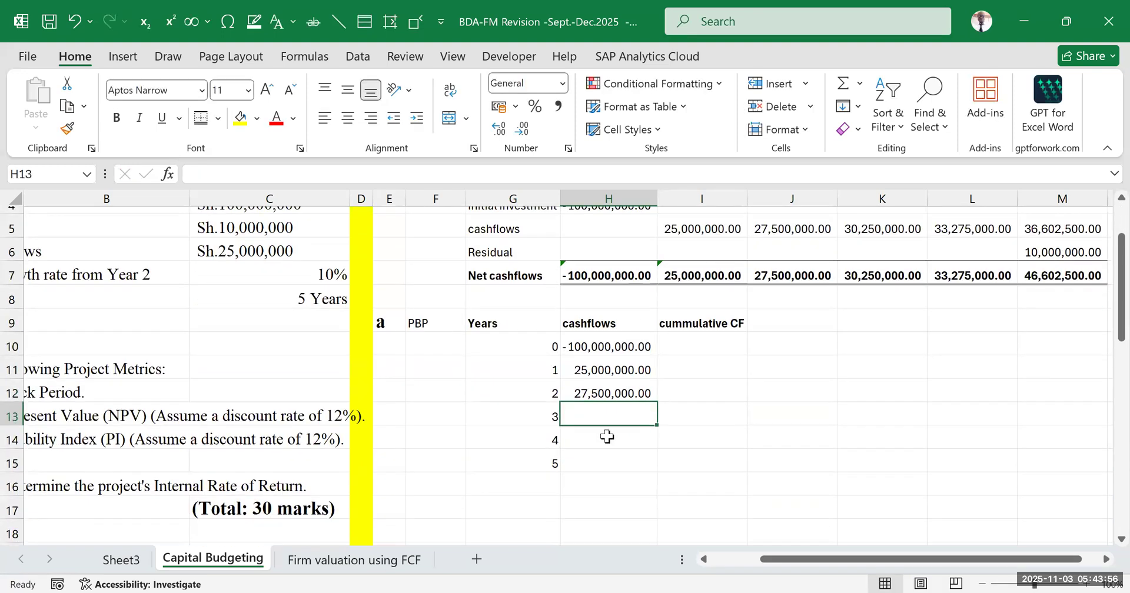
text(=)
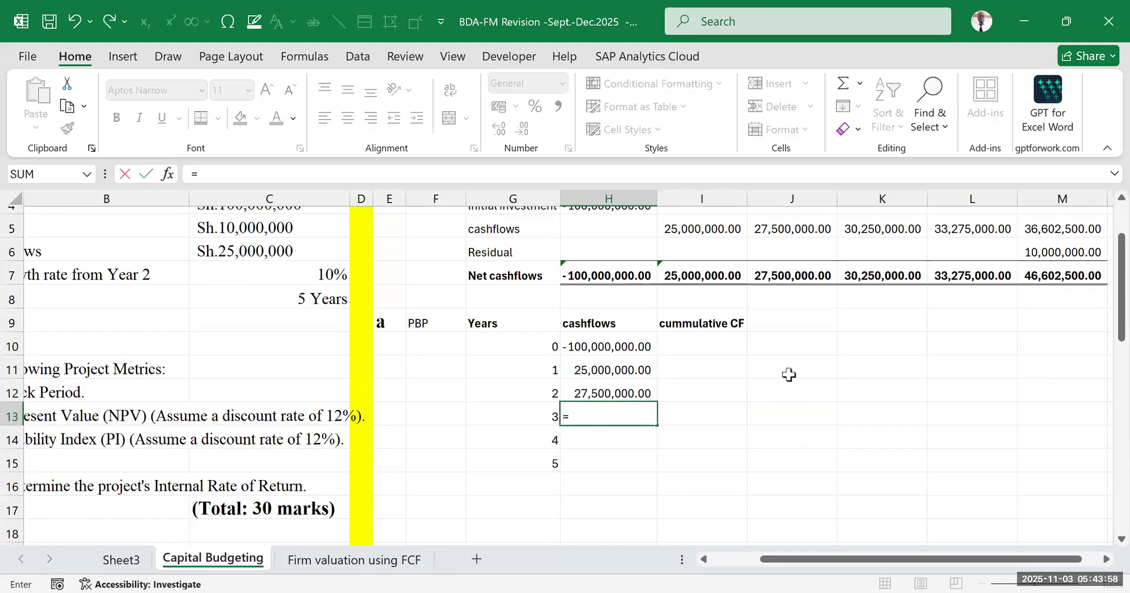
scroll(874, 347, up, 1)
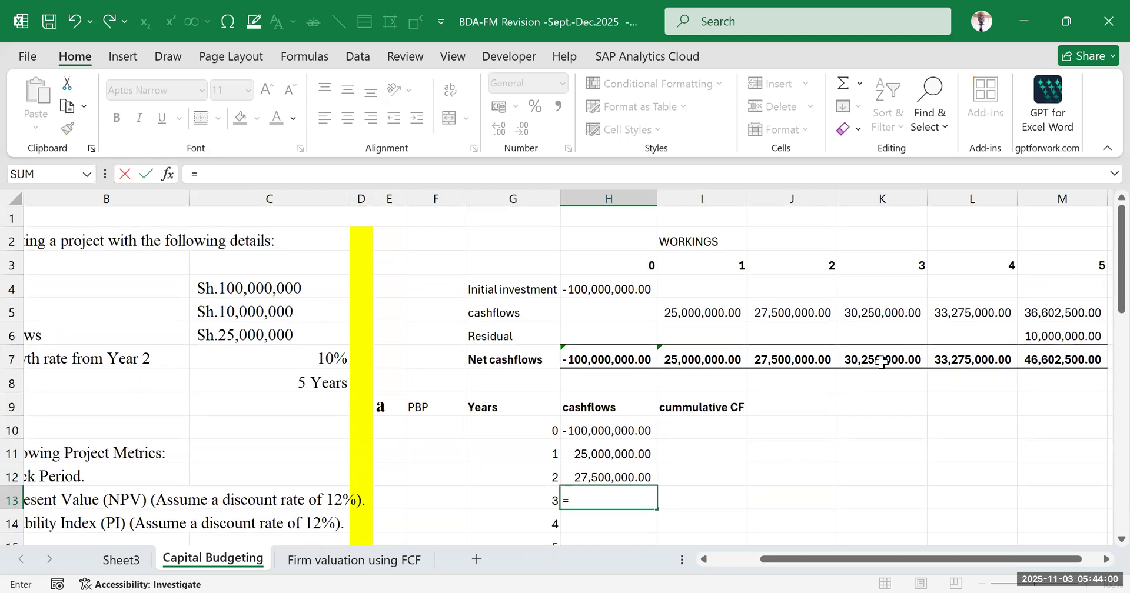
click(881, 361)
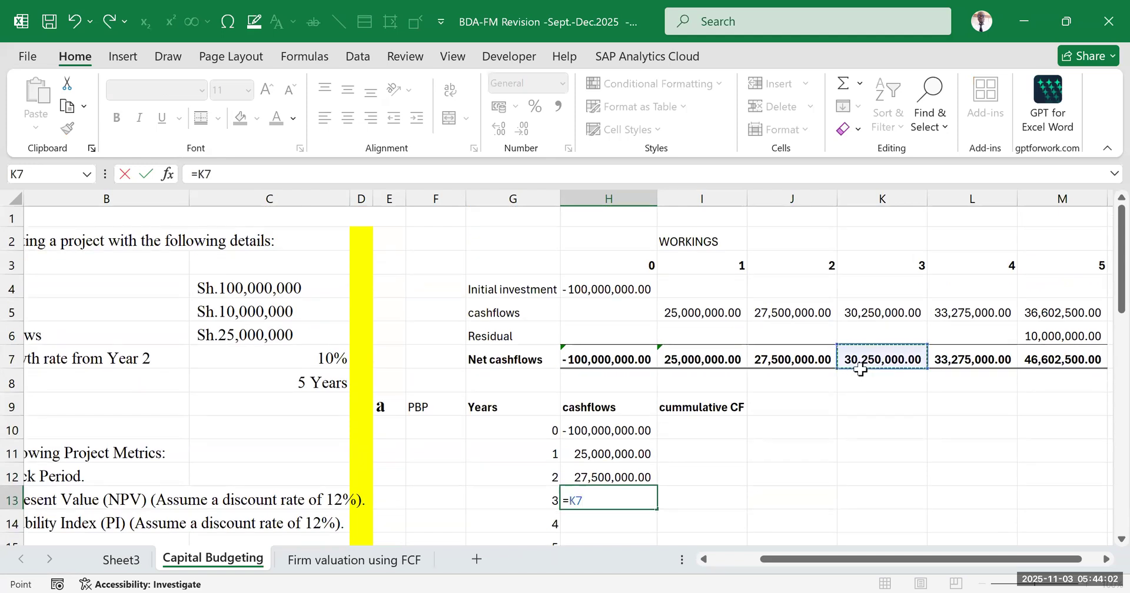
key(Return)
scroll(794, 433, down, 1)
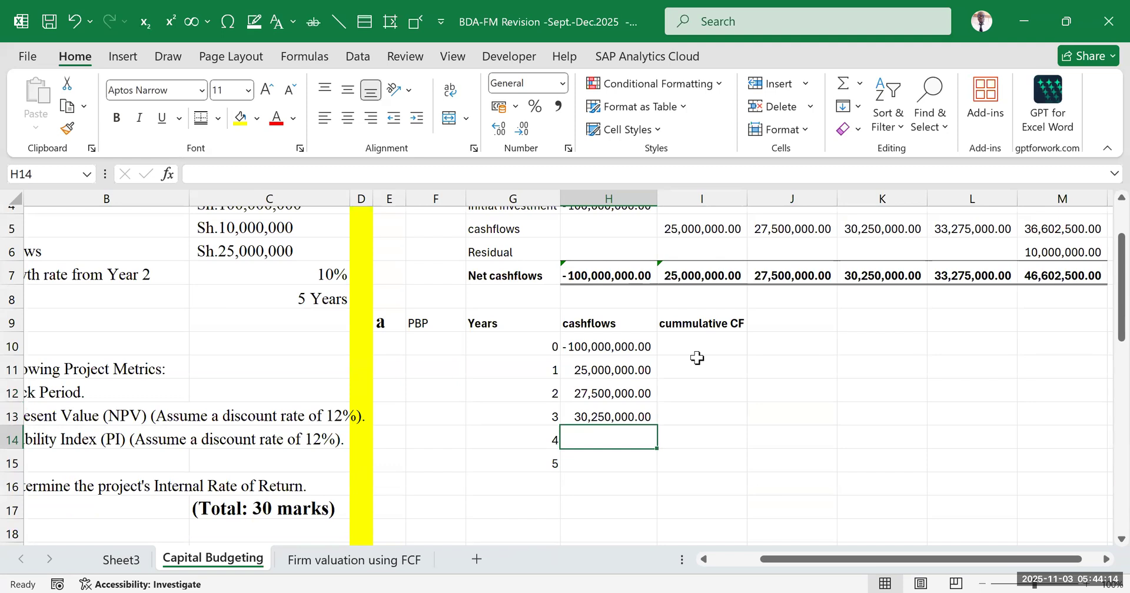
drag(686, 276, 970, 297)
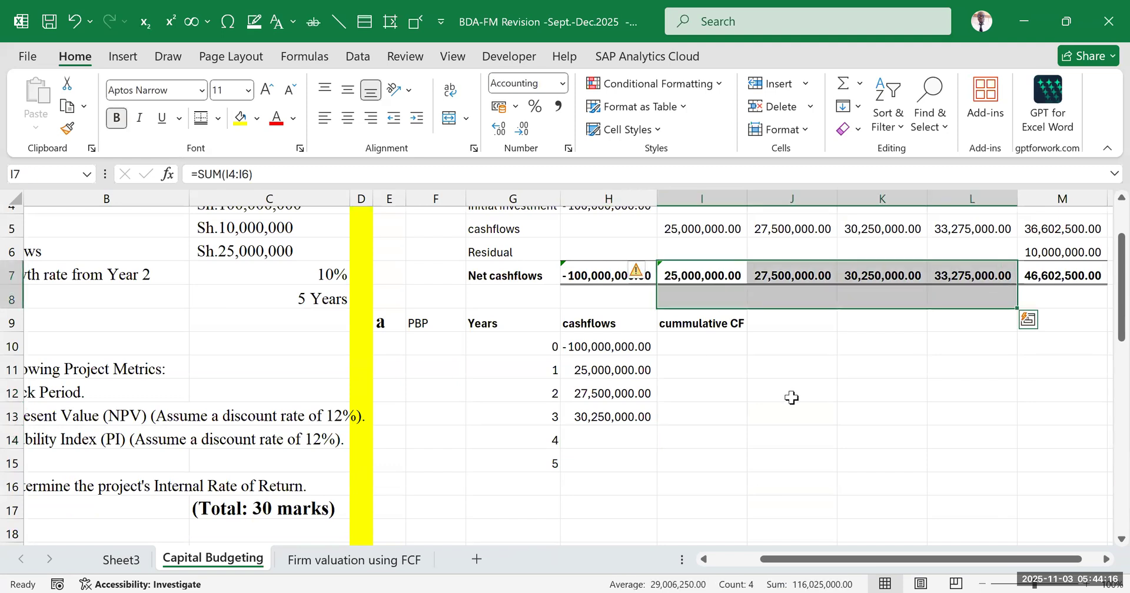
drag(791, 398, 776, 448)
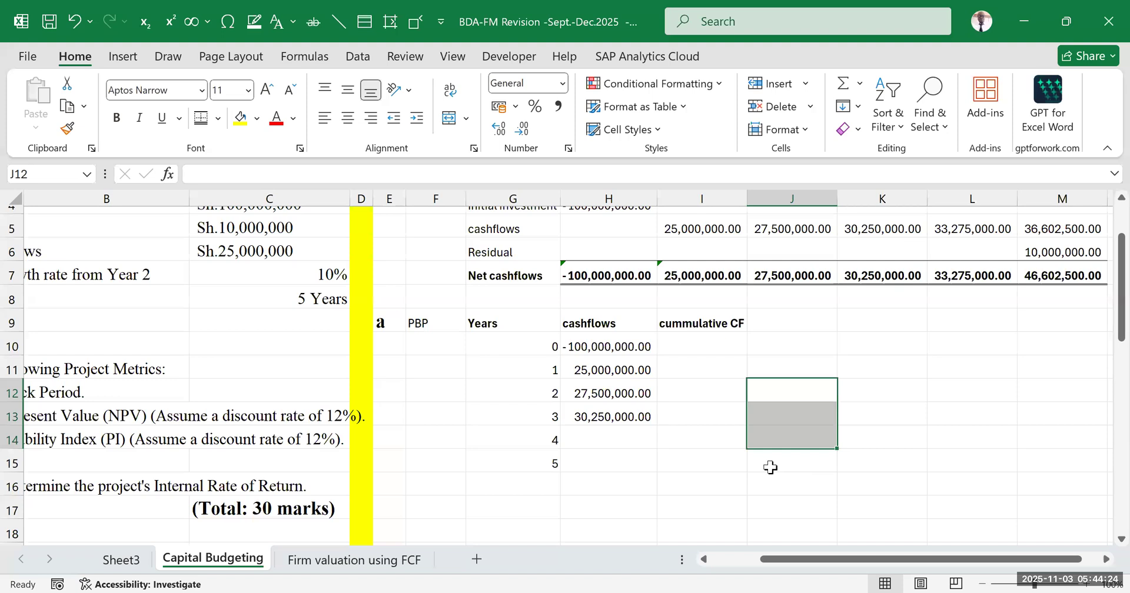
drag(589, 348, 595, 455)
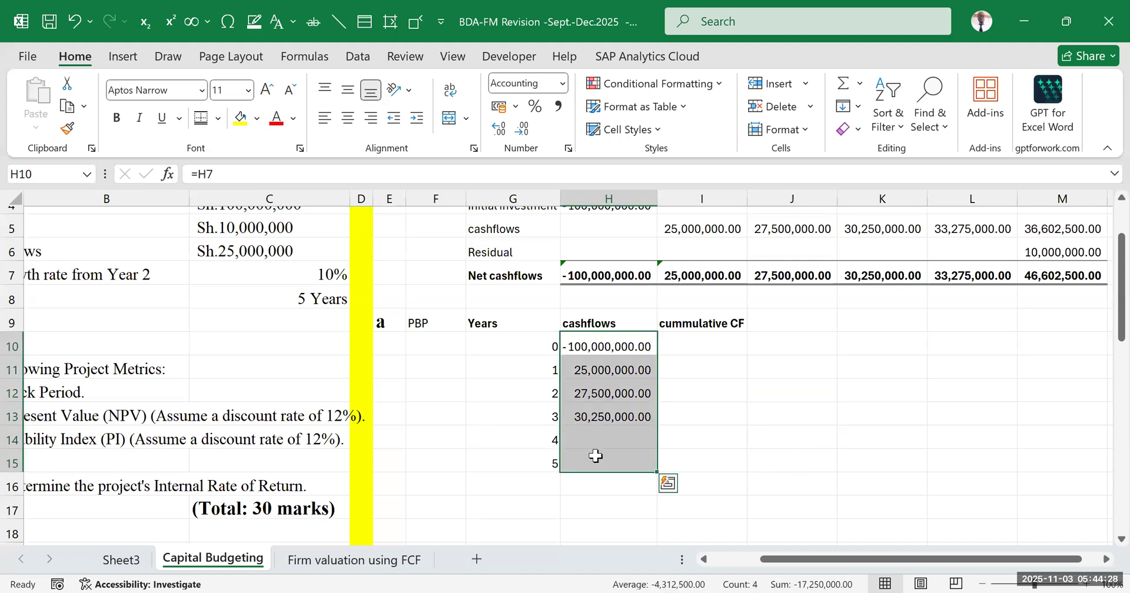
click(871, 350)
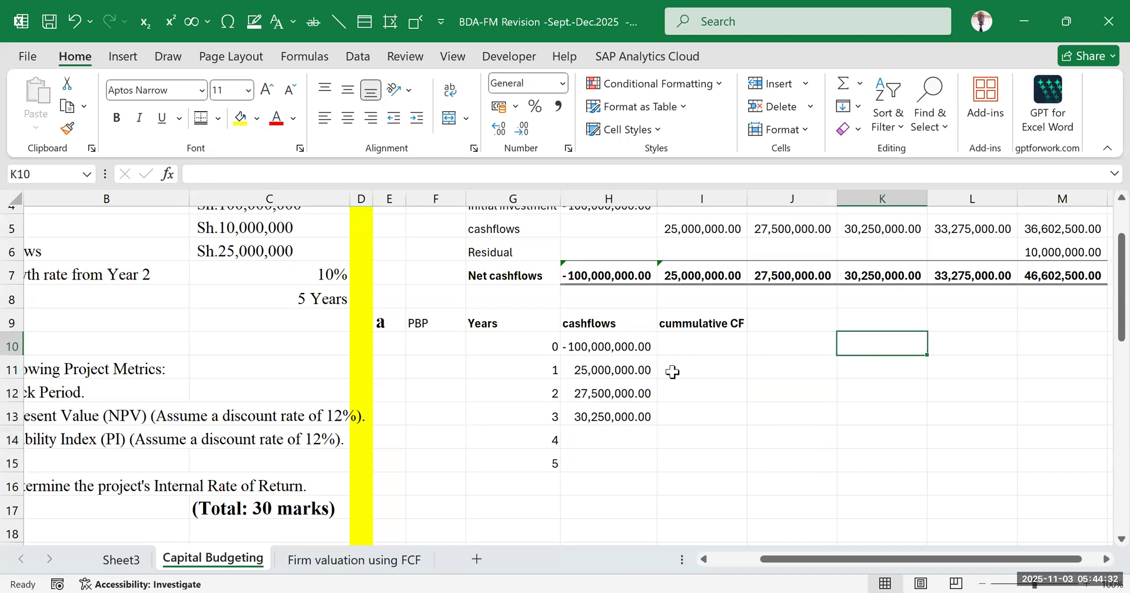
click(618, 371)
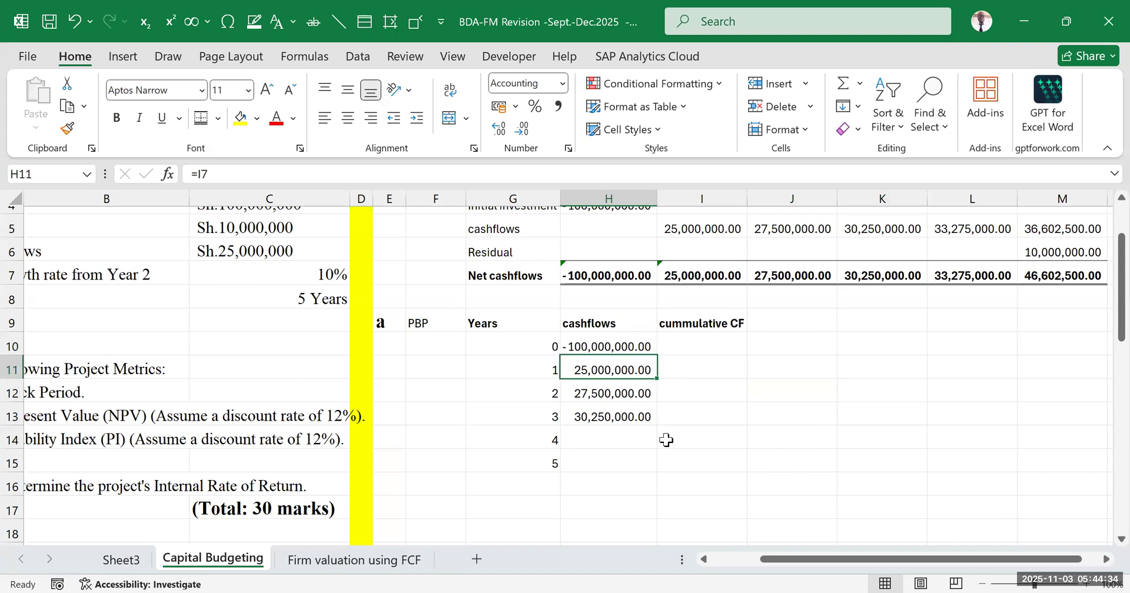
click(666, 440)
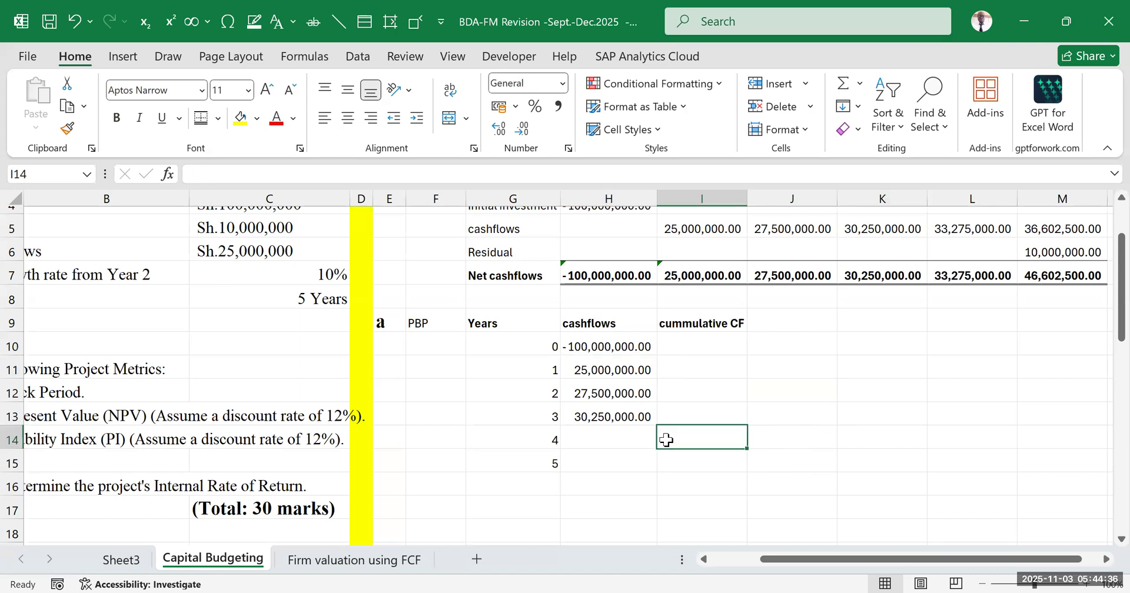
Clear the linked cash flows for years 0 to 3 from H10:H13
drag(609, 346, 608, 414)
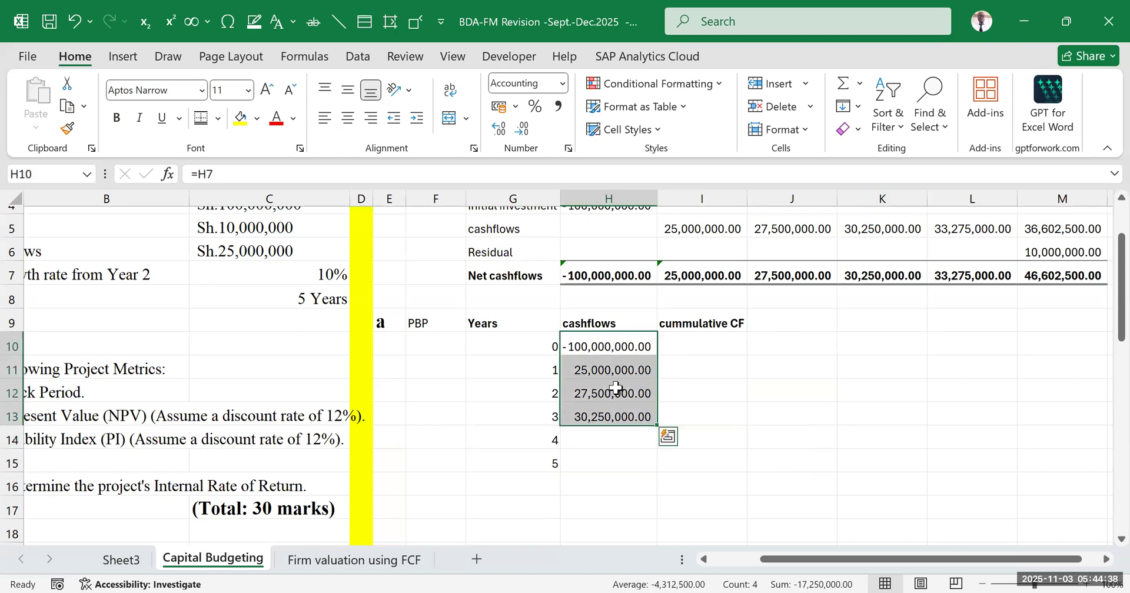
key(Delete)
click(712, 414)
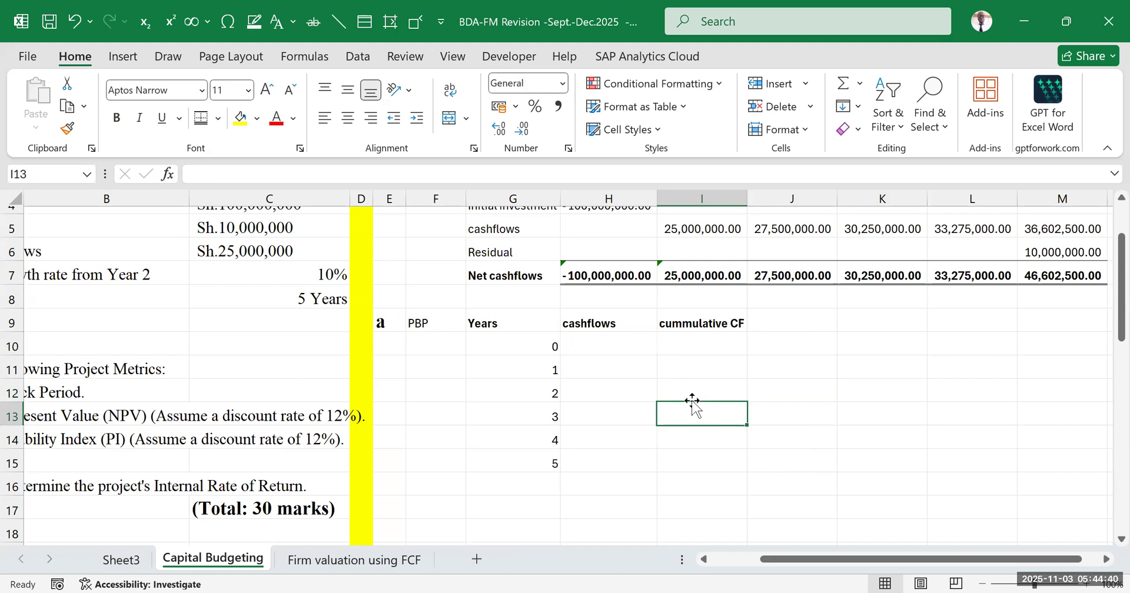
drag(780, 562, 791, 555)
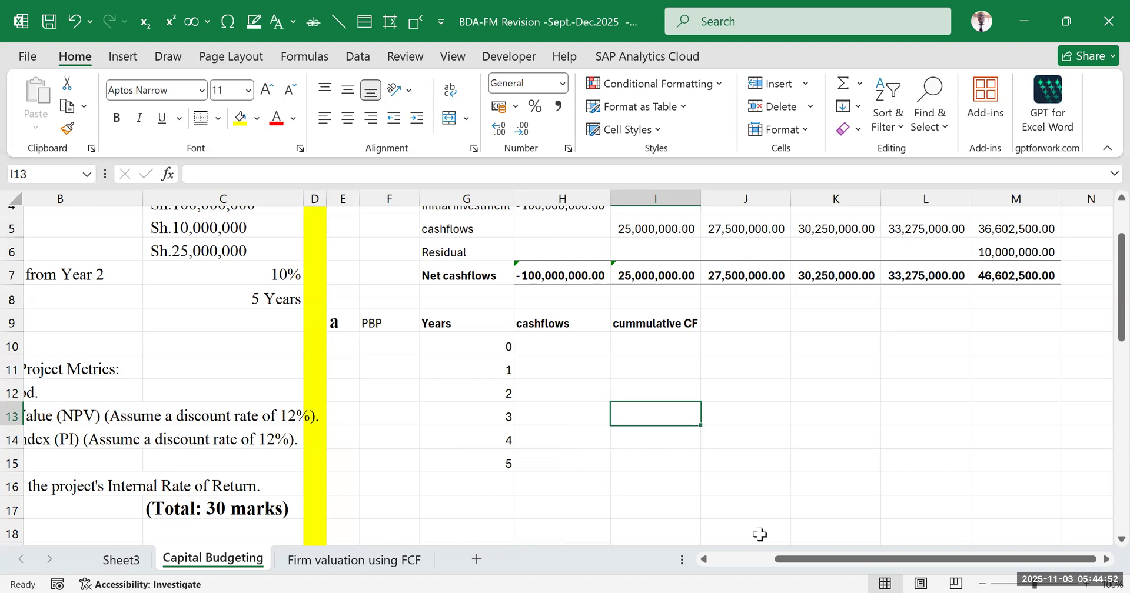
drag(574, 275, 1003, 276)
drag(551, 374, 538, 493)
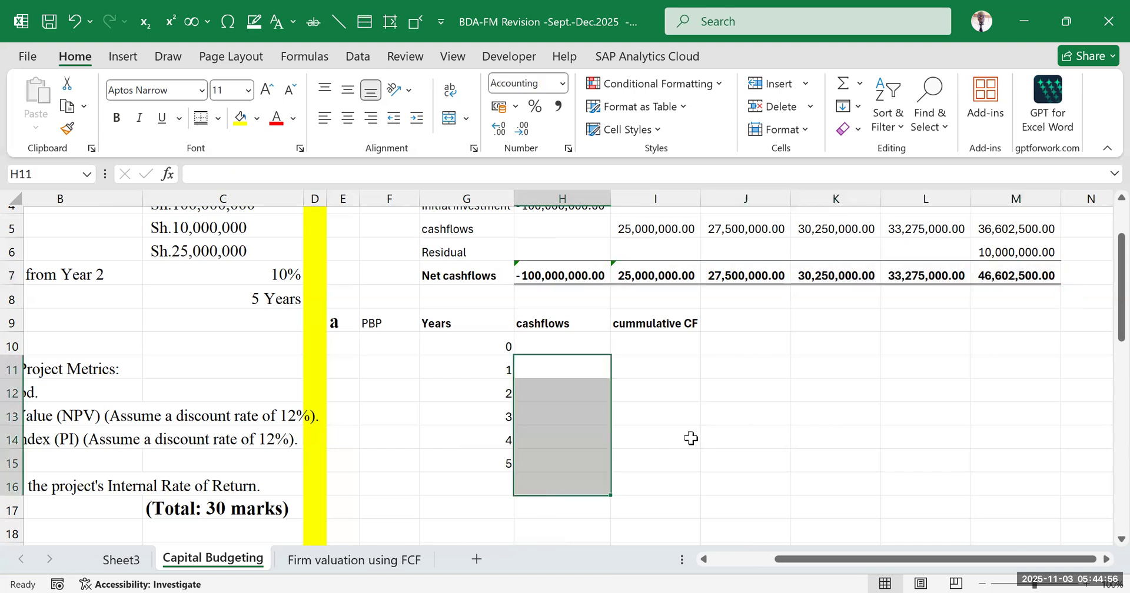
click(718, 407)
Try linking the year 0 cash flow in H10 to the net cash flow in H7, and clear the cell again
click(554, 340)
text(=)
click(559, 276)
key(Return)
click(704, 431)
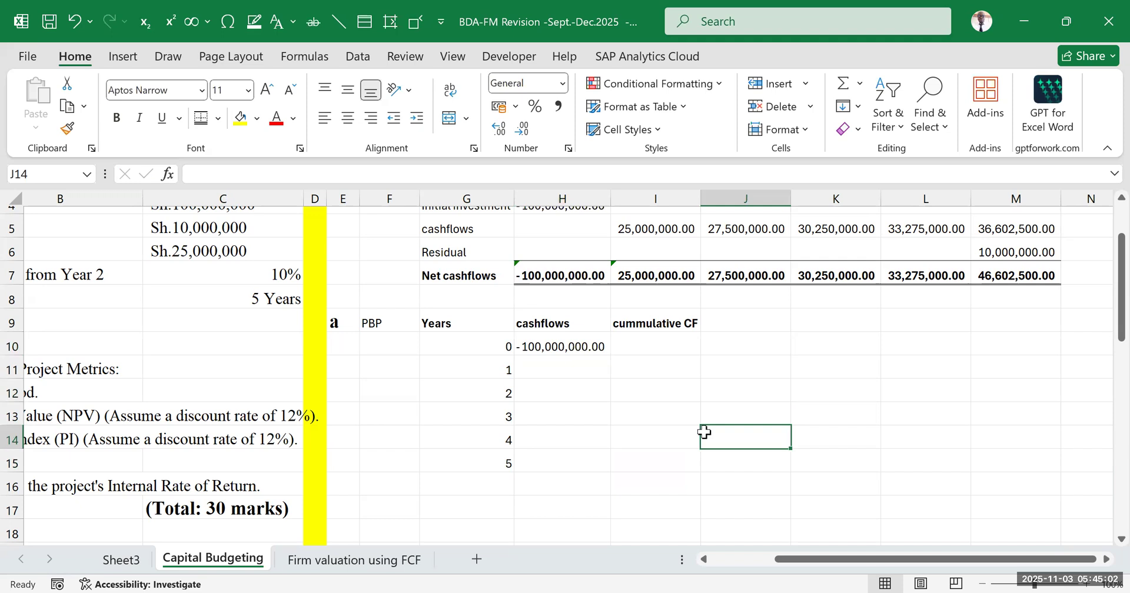
click(590, 351)
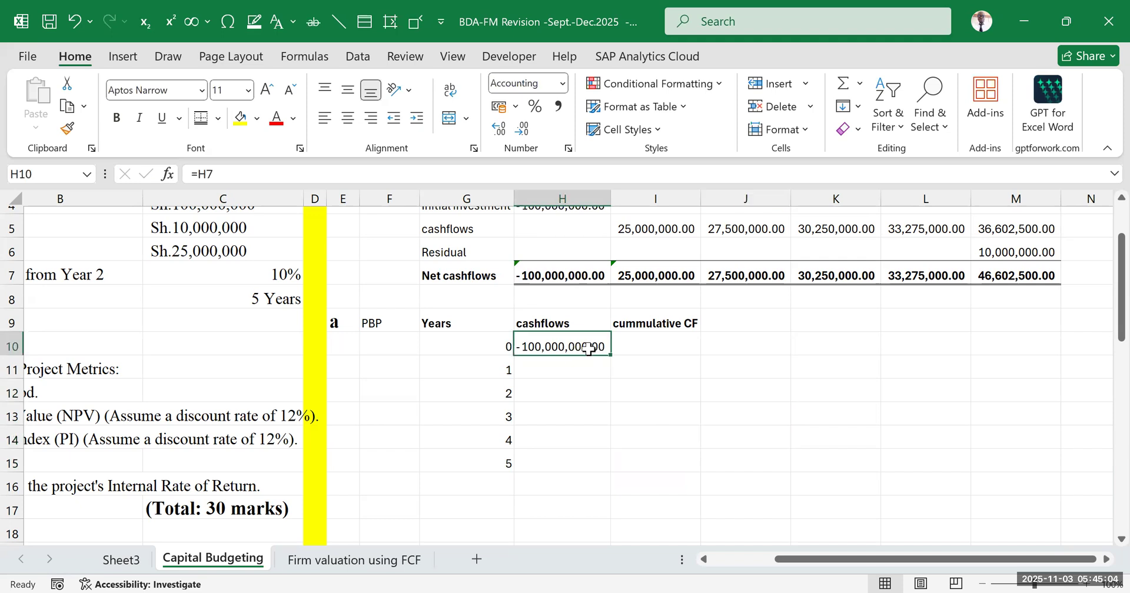
key(Delete)
click(651, 400)
Try copying the net cash flows in H7:M7 and pasting them transposed into the cashflows column H10:H15
drag(565, 275, 1000, 275)
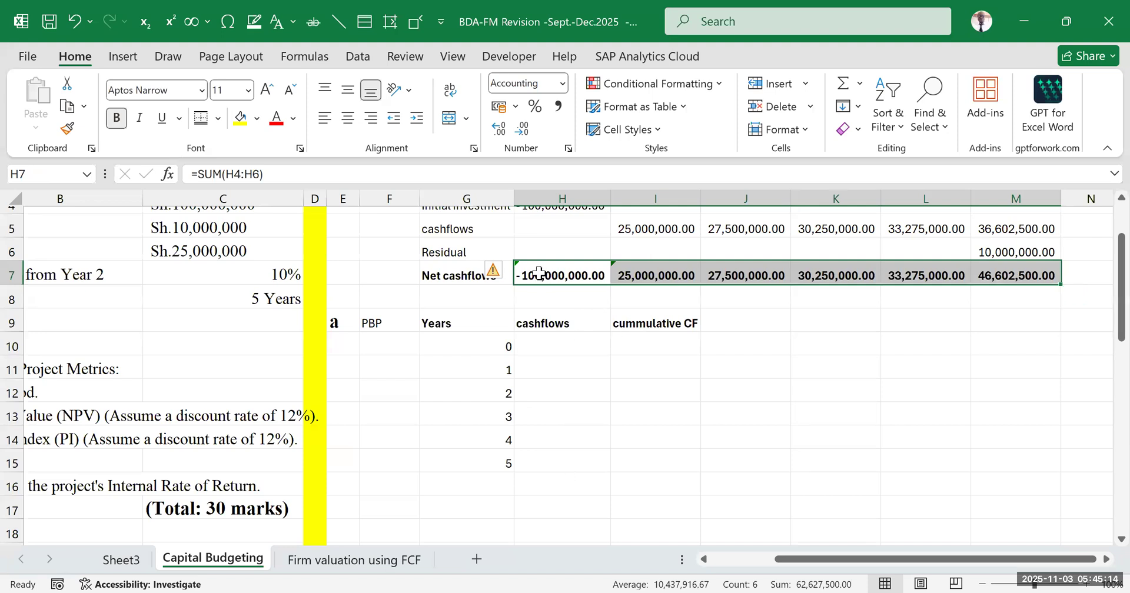
key(ctrl+c)
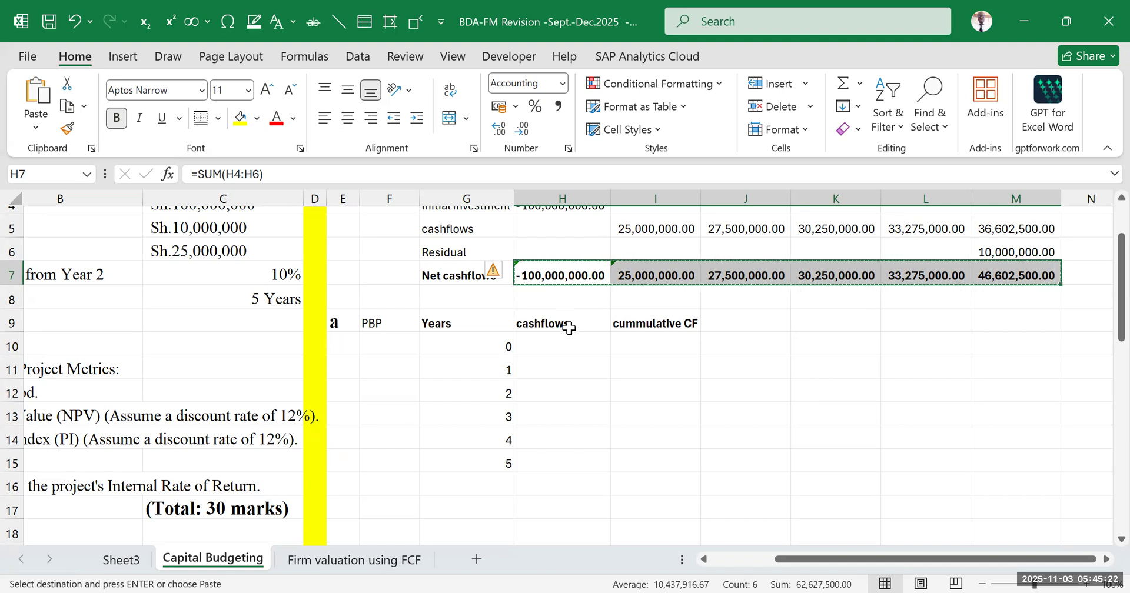
drag(569, 351, 568, 463)
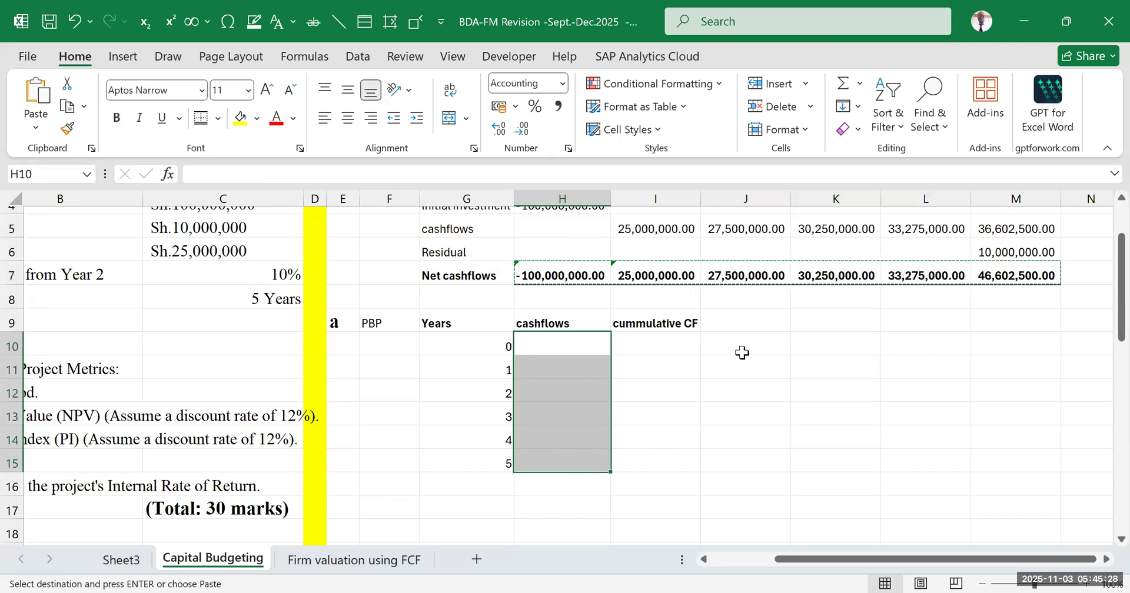
scroll(739, 347, up, 2)
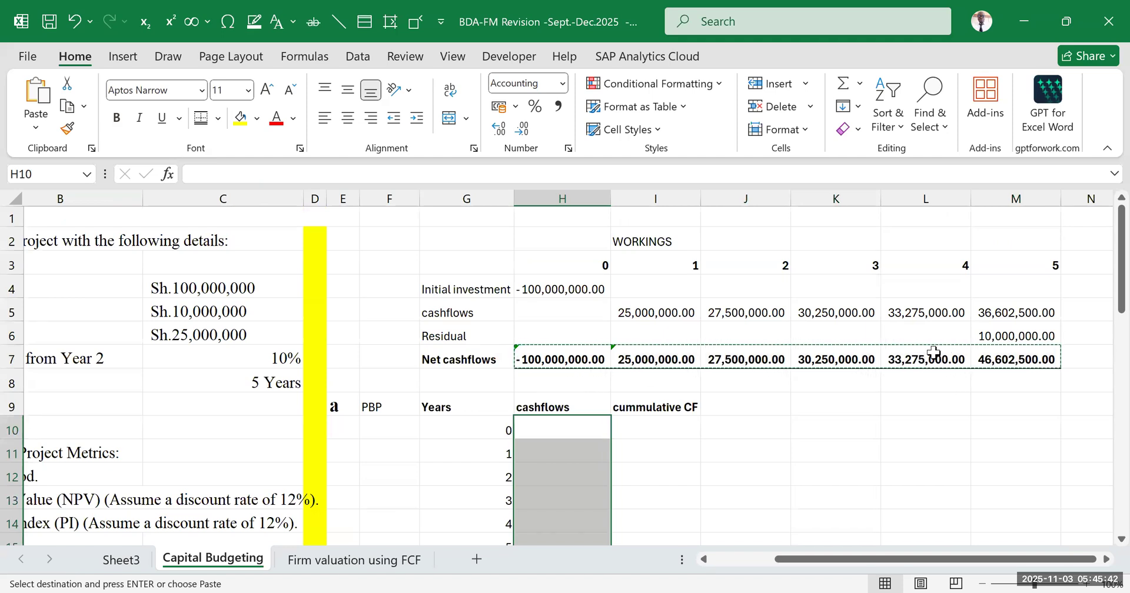
scroll(603, 400, down, 3)
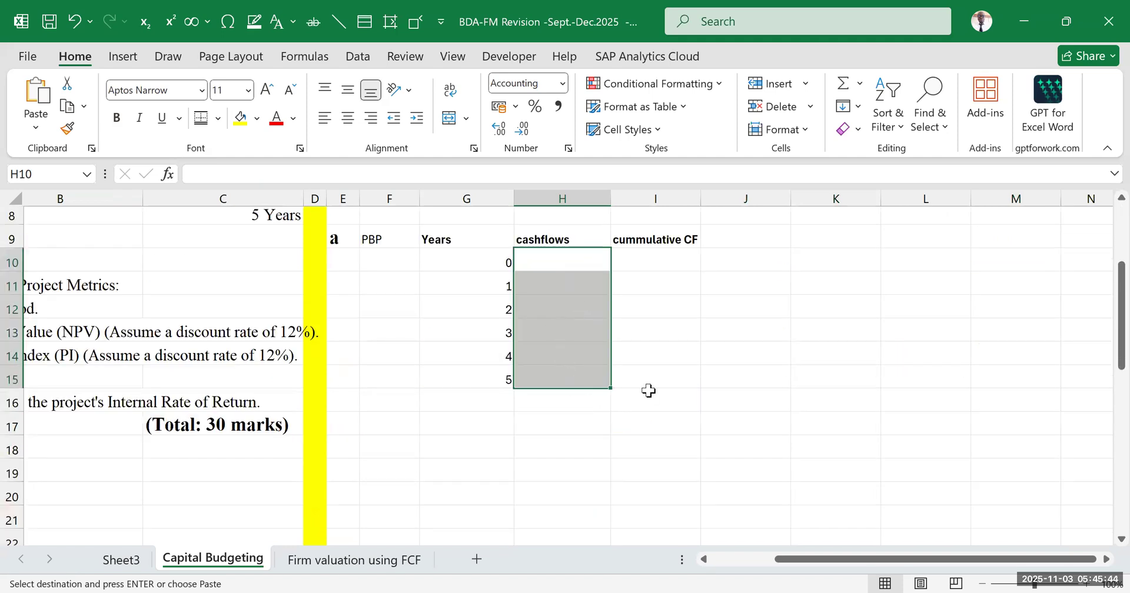
scroll(655, 376, up, 1)
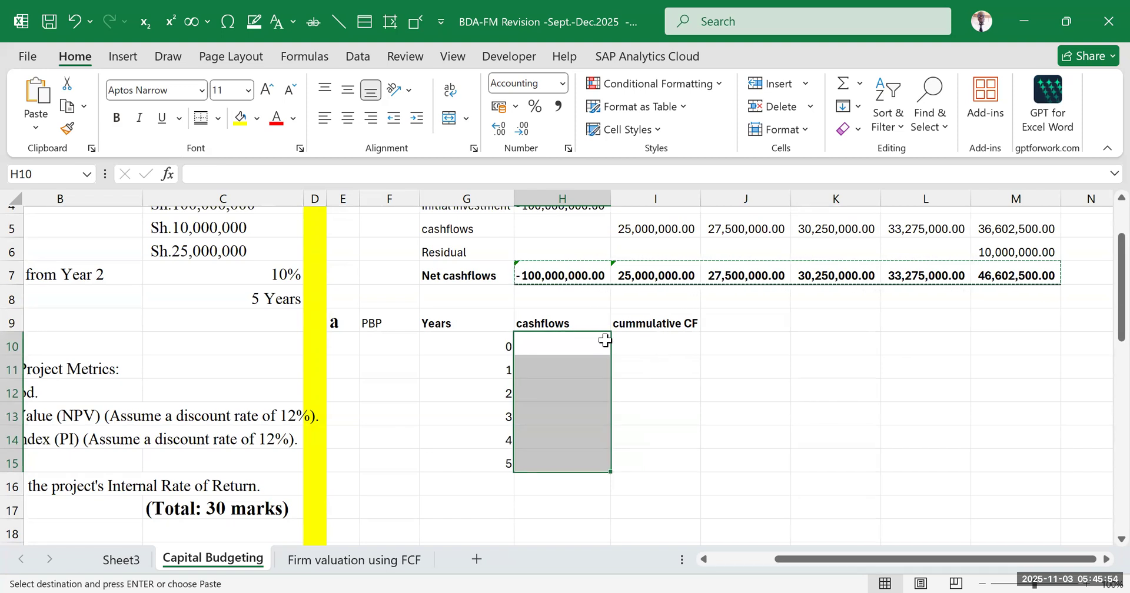
click(37, 128)
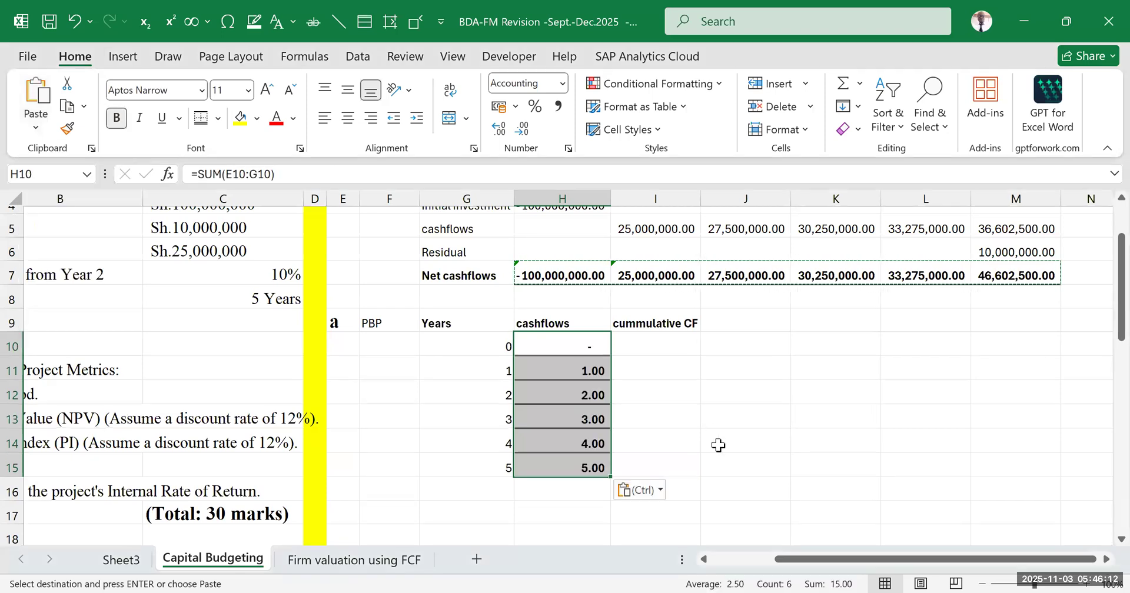
Compare the pasted cash flows in H10:H15 with the net cash flows in row 7, and inspect the formula in H12
click(797, 445)
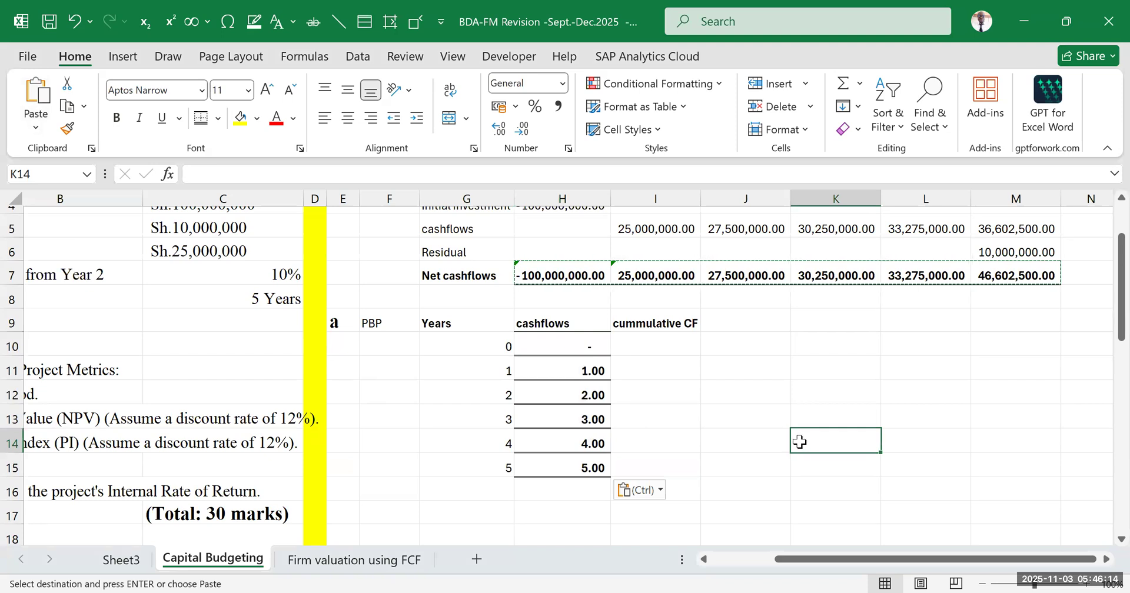
drag(590, 346, 601, 460)
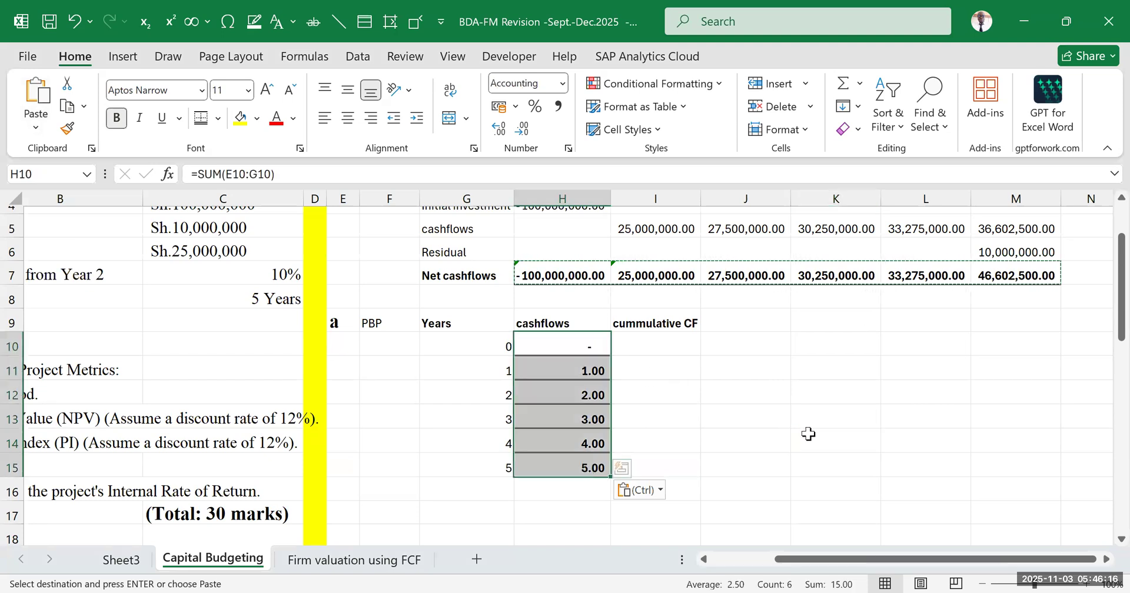
drag(561, 275, 1011, 276)
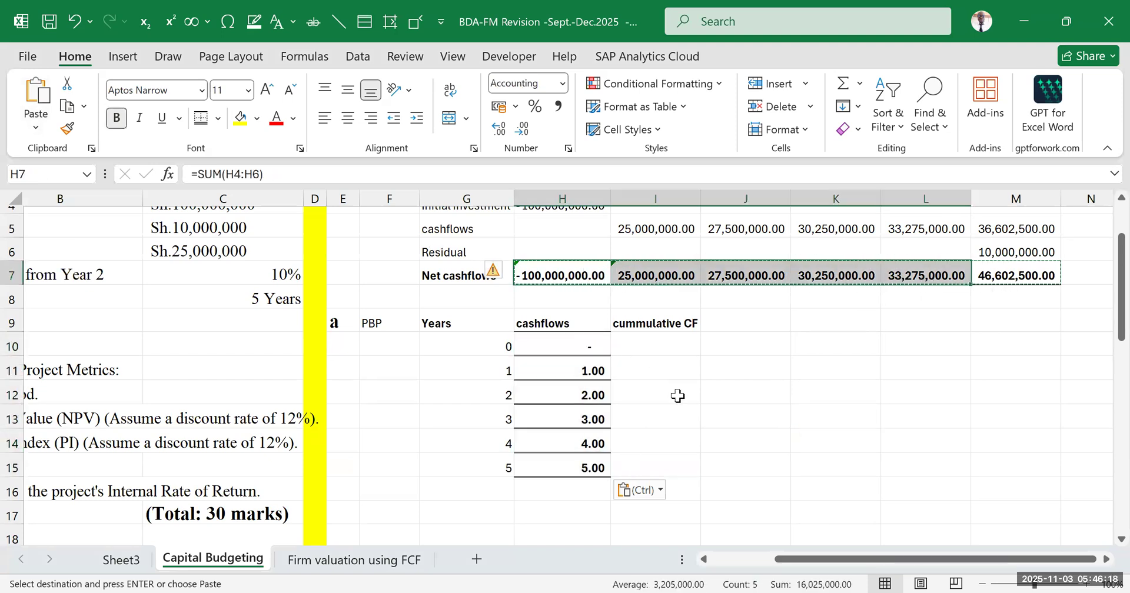
click(569, 345)
drag(573, 418, 591, 462)
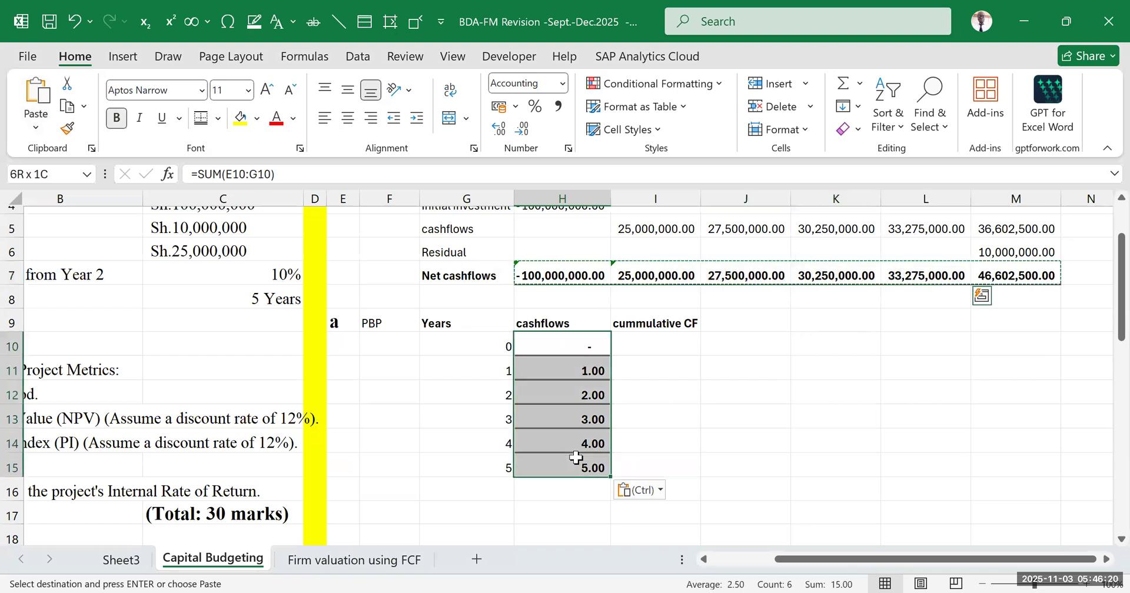
double_click(574, 395)
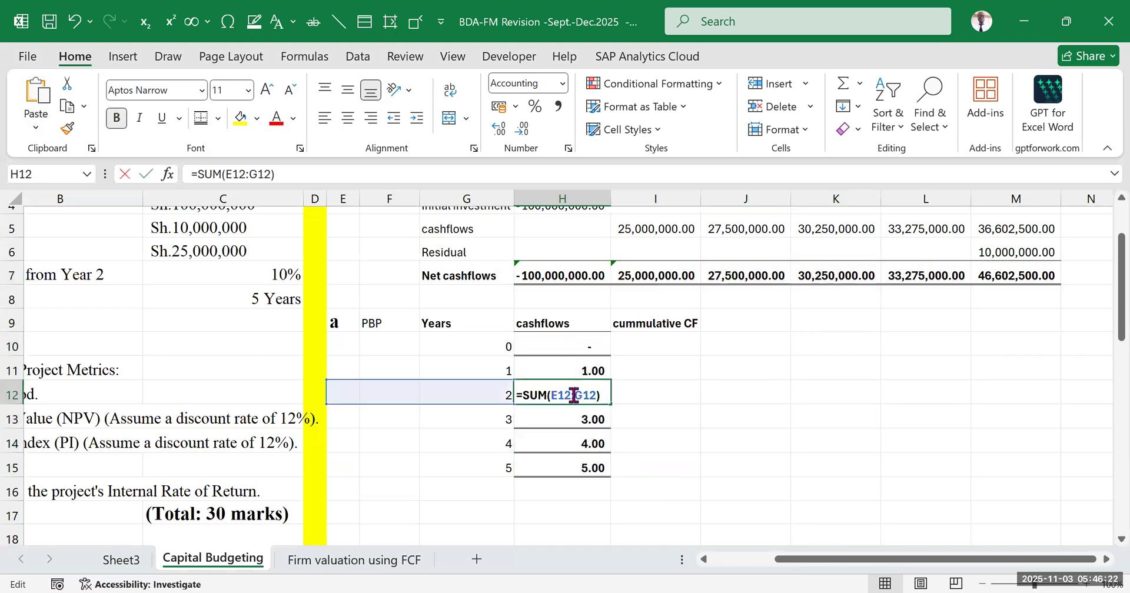
click(574, 365)
click(733, 408)
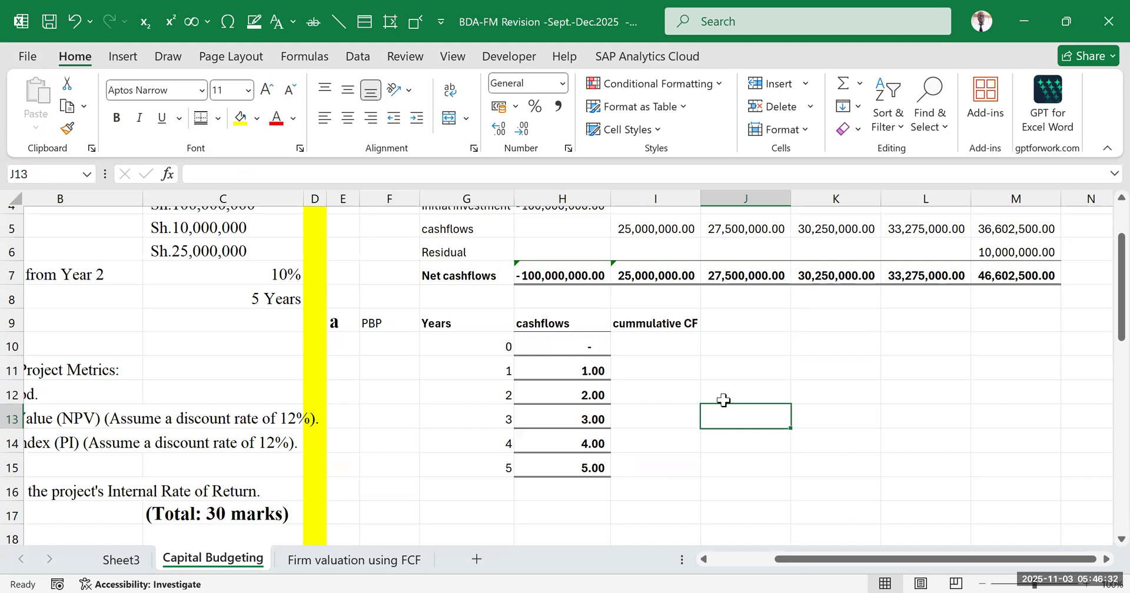
Undo the transposed paste in the cashflows column H10:H15
drag(563, 345, 578, 449)
click(726, 415)
click(75, 22)
click(76, 24)
click(77, 24)
click(77, 24)
click(703, 359)
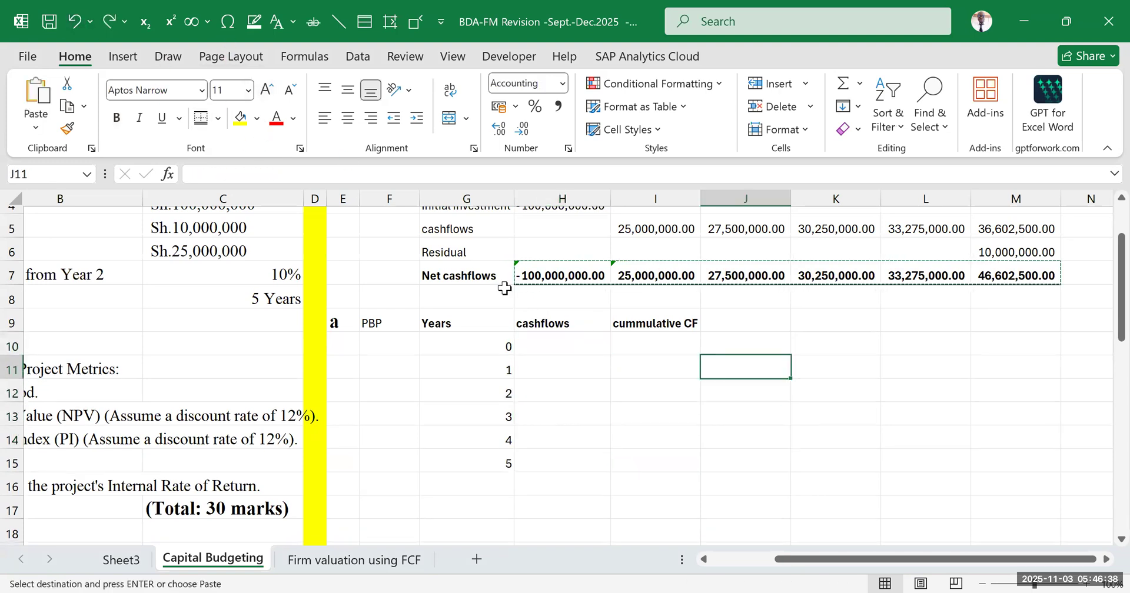
Convert the net cash flow formulas in H7:M7 to plain values by pasting the copied cells over themselves as values
drag(558, 274, 1029, 269)
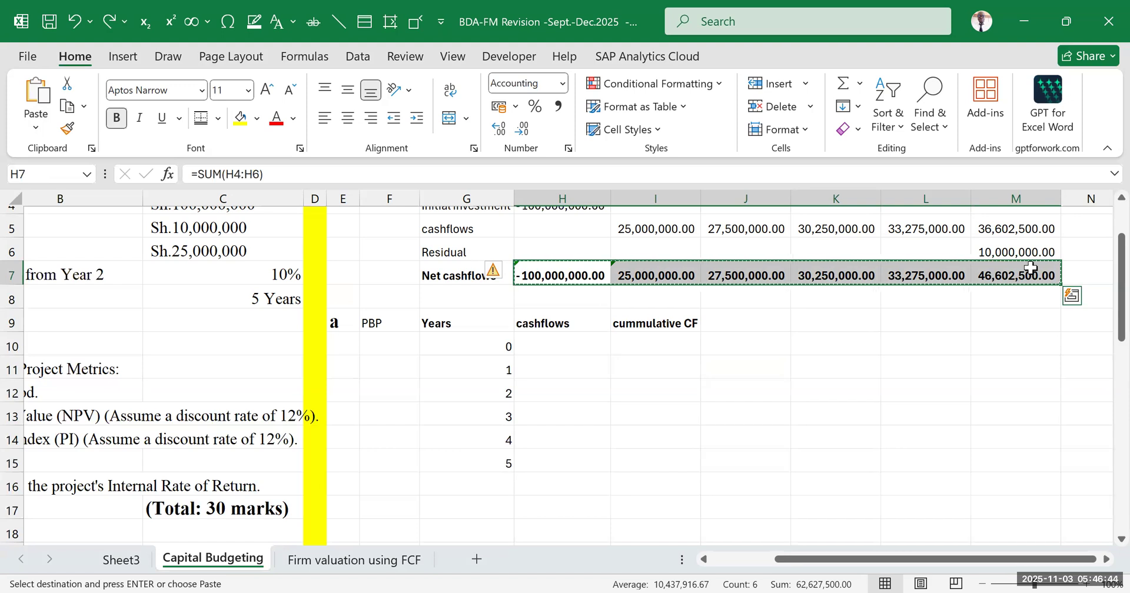
click(551, 268)
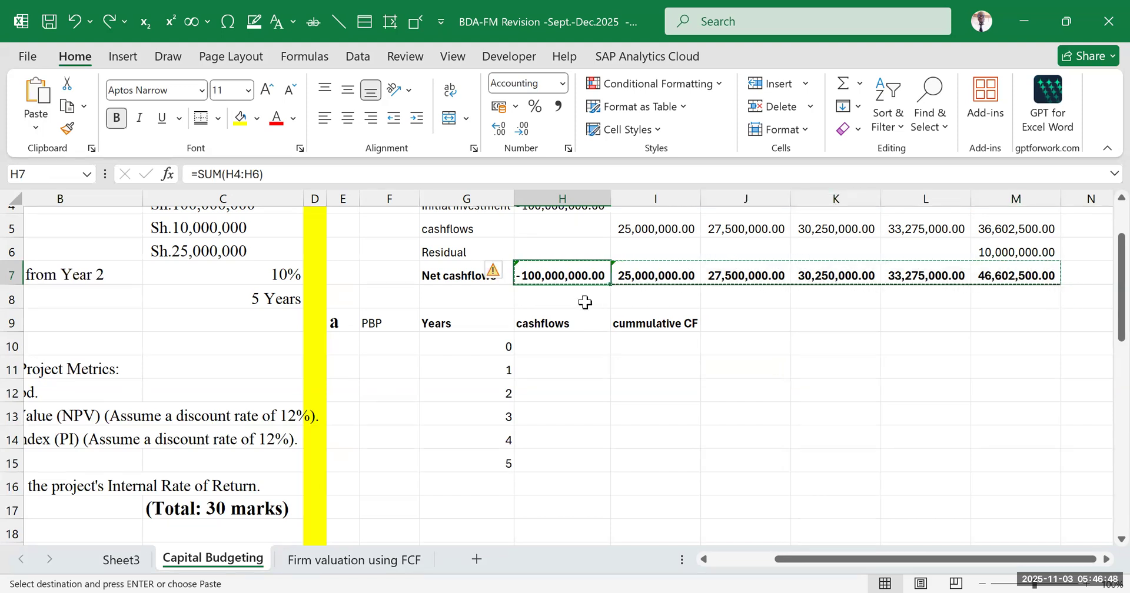
drag(600, 271, 1035, 277)
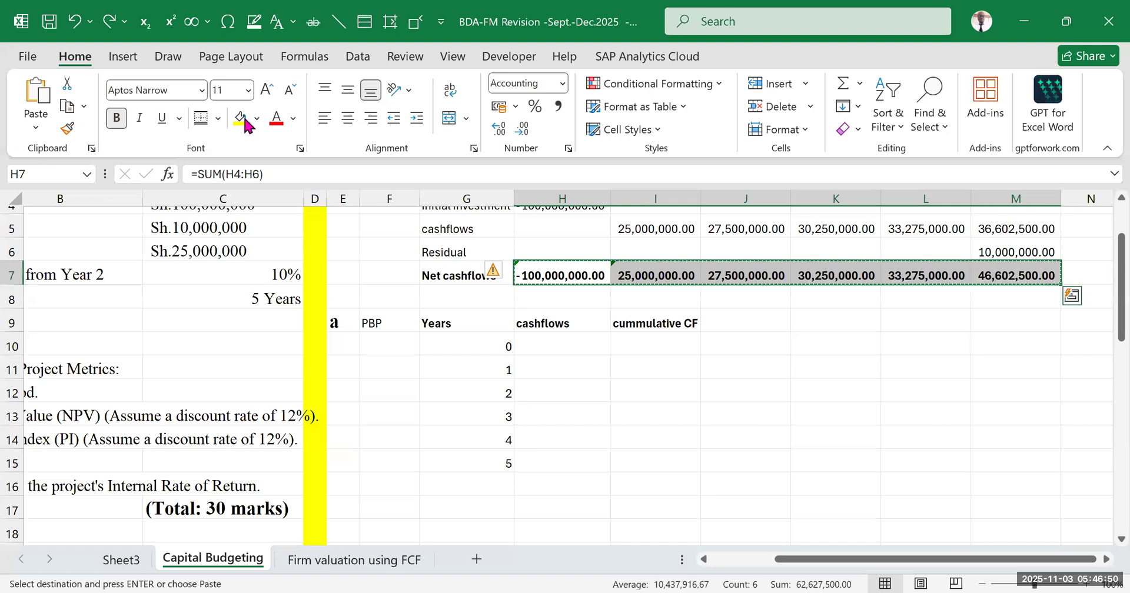
click(42, 131)
click(39, 260)
click(799, 406)
drag(575, 270, 953, 290)
click(926, 343)
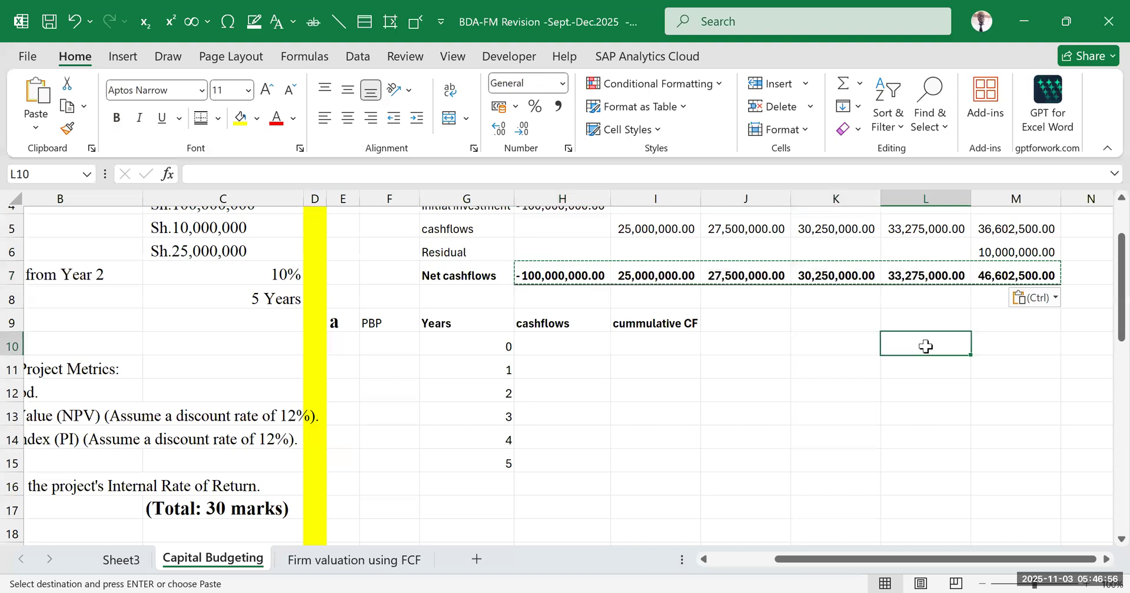
Check whether the net cash flow cells H7, I7 and J7 contain plain values or formulas
double_click(579, 272)
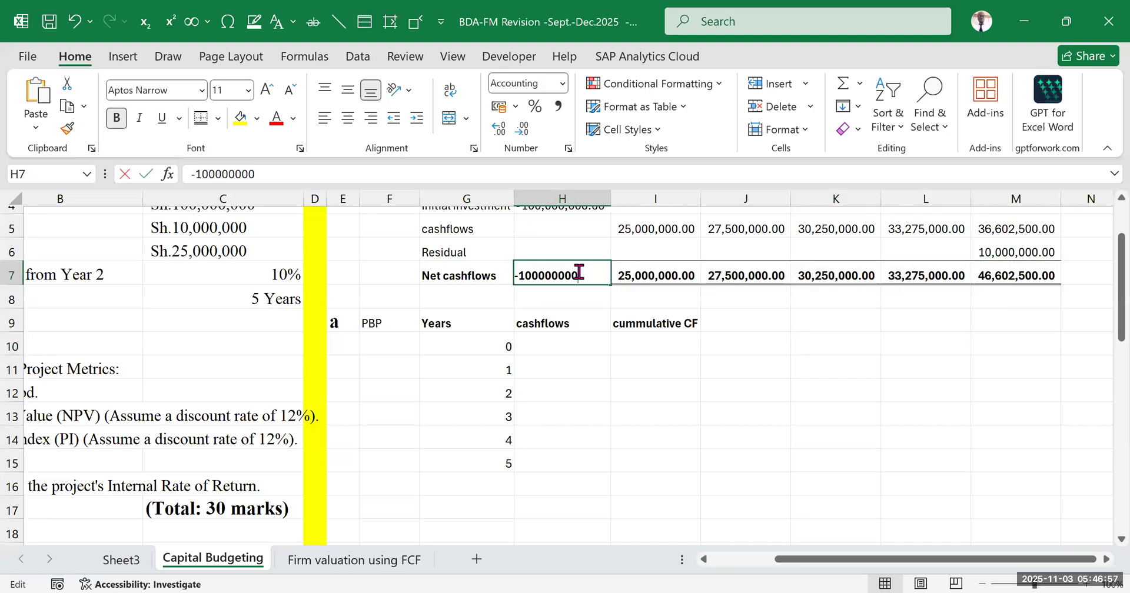
double_click(678, 274)
double_click(770, 271)
click(824, 329)
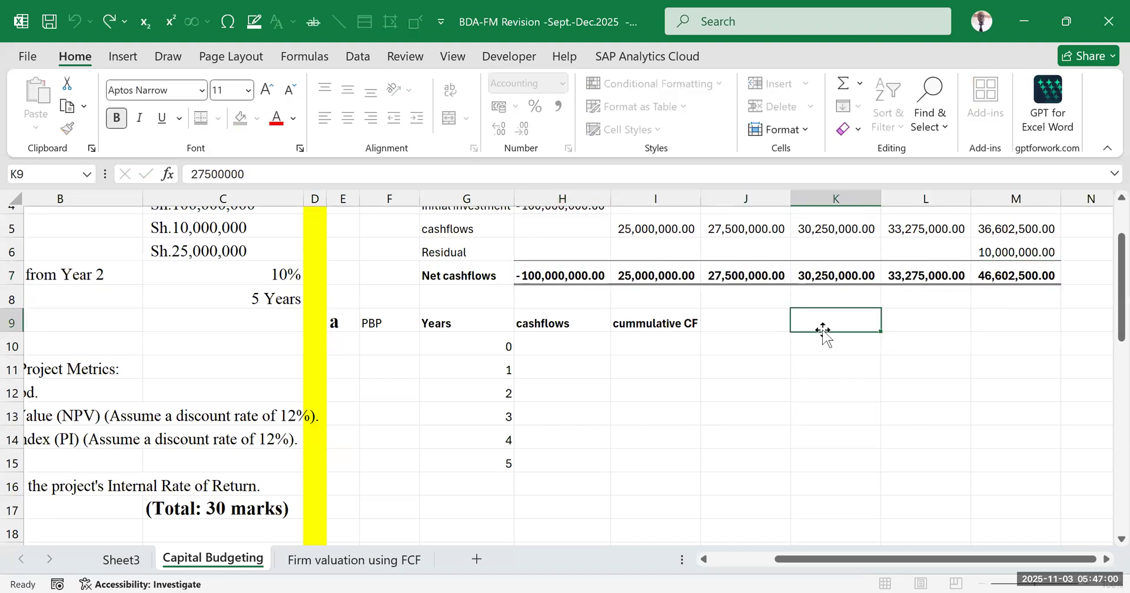
drag(552, 270, 1000, 276)
drag(539, 298, 997, 299)
click(919, 385)
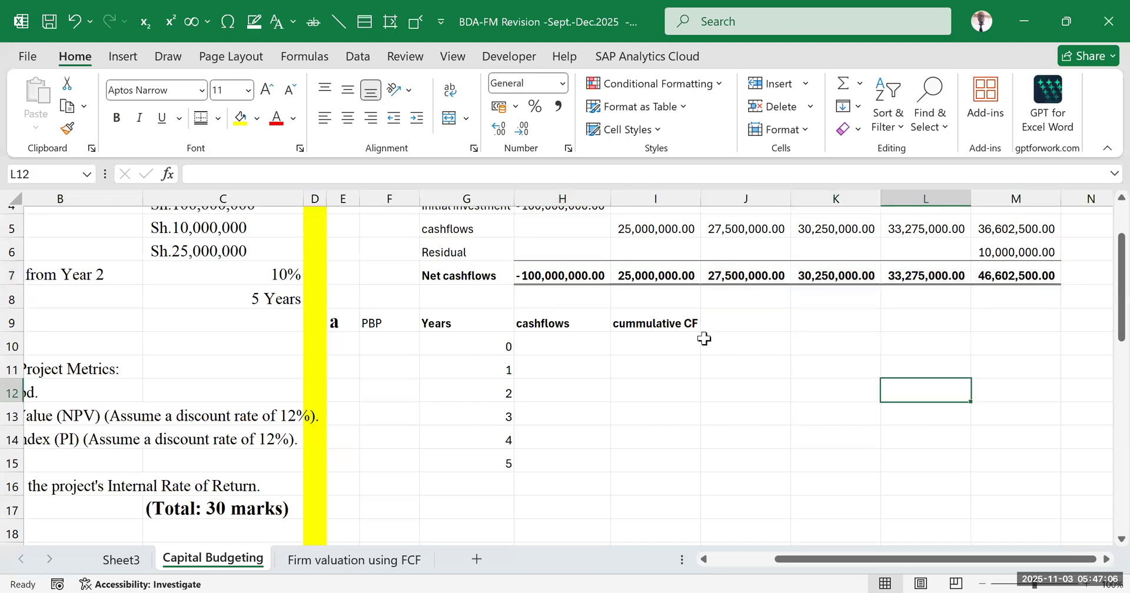
Copy the net cash flows in H7:M7 and paste them transposed into the cashflows column H10:H15
drag(573, 276, 1012, 277)
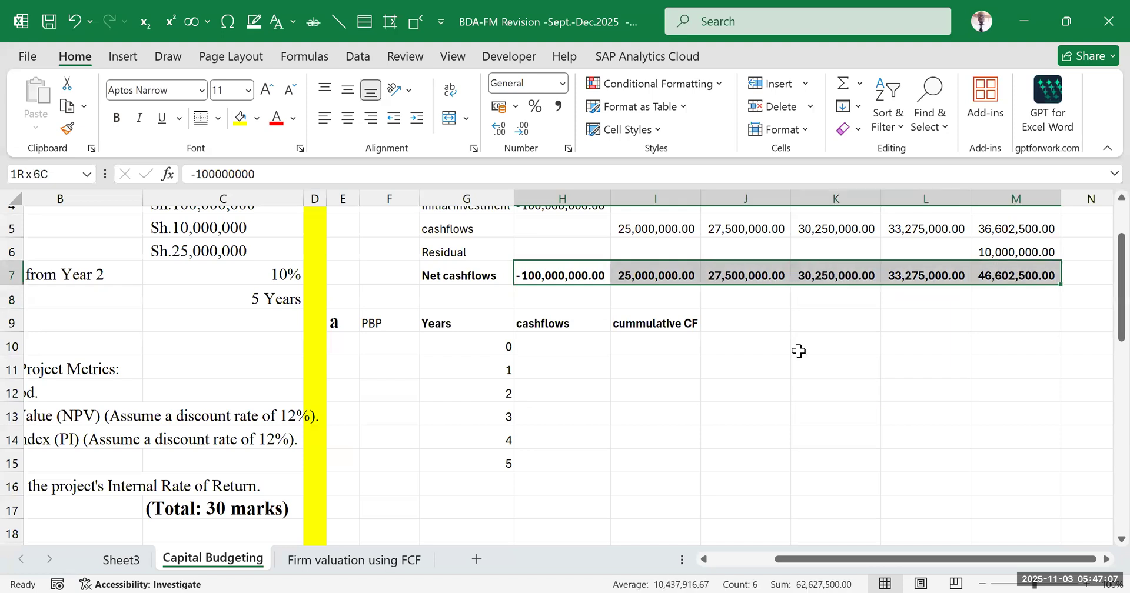
click(793, 387)
drag(559, 275, 967, 272)
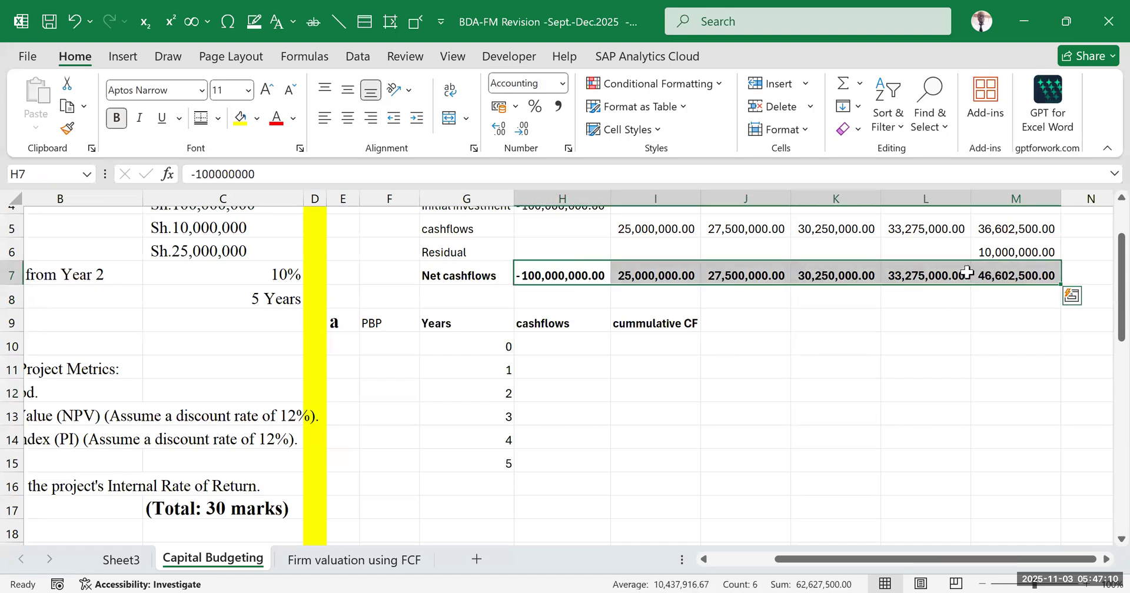
key(ctrl+c)
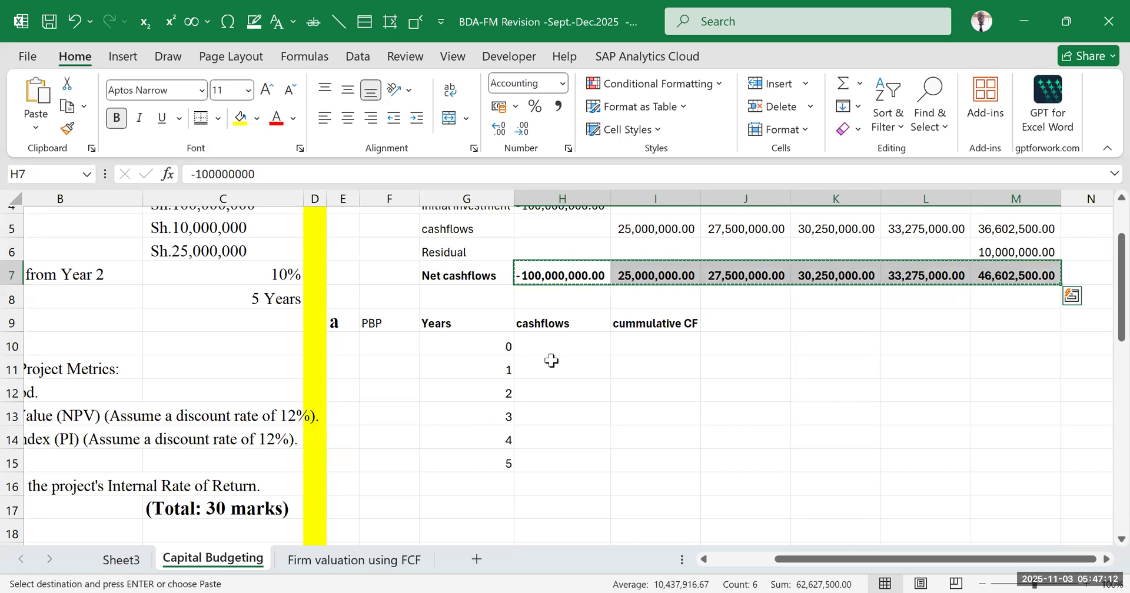
drag(562, 346, 580, 462)
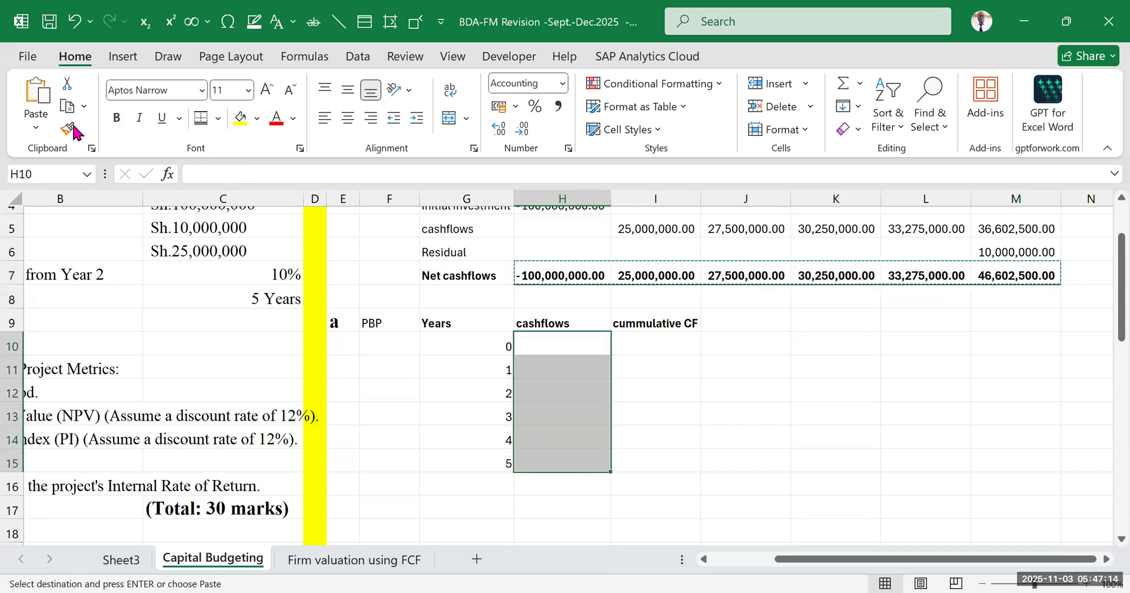
click(35, 129)
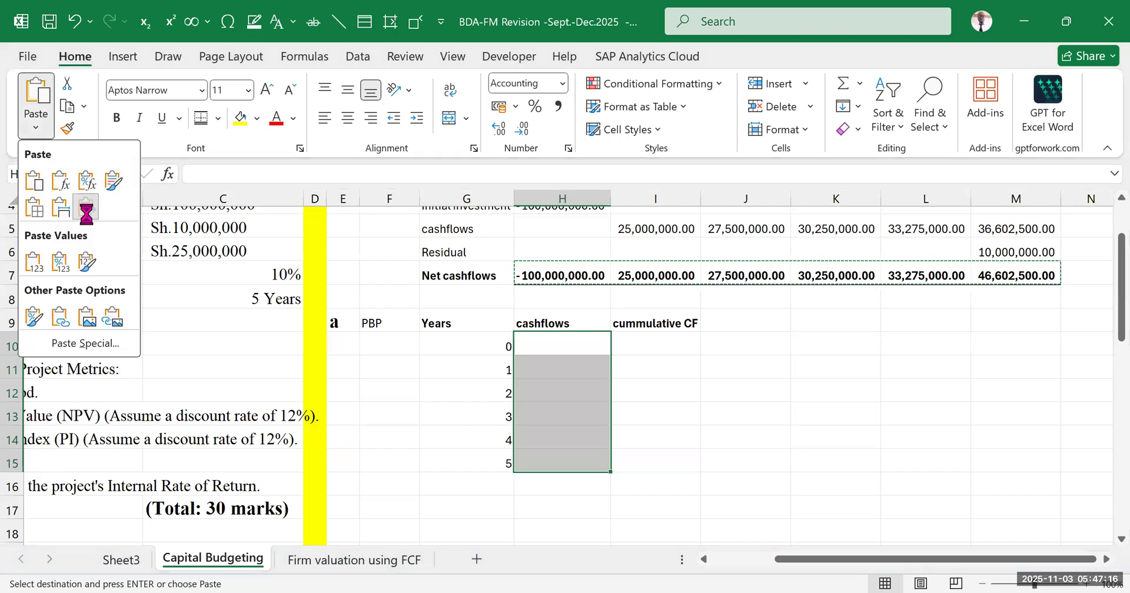
key(t)
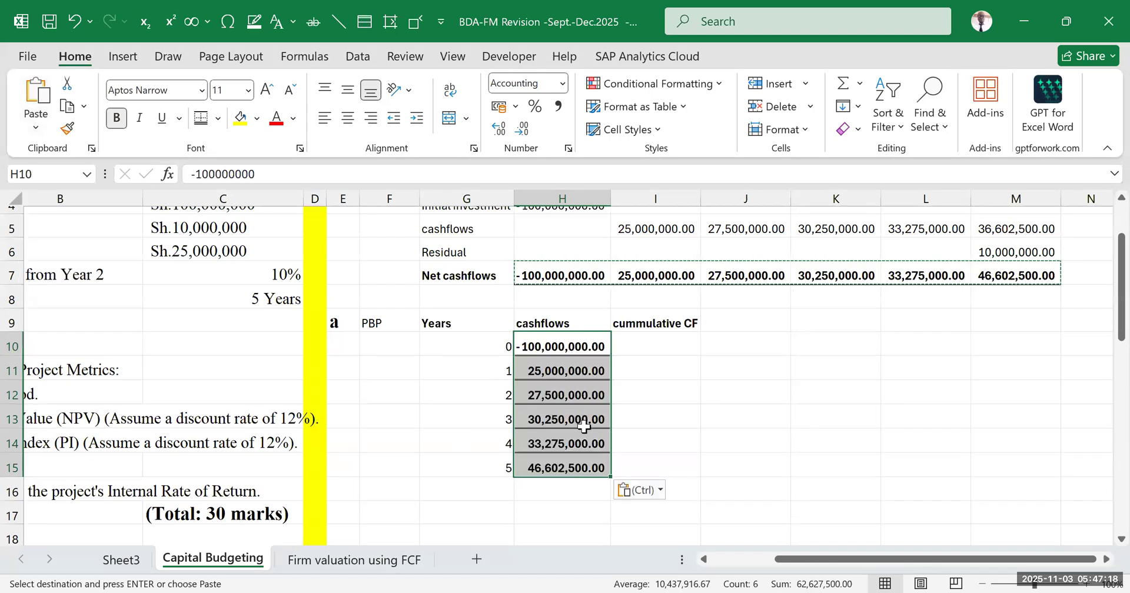
Remove all borders from the transposed cash flows in H10:H15
key(ctrl+u)
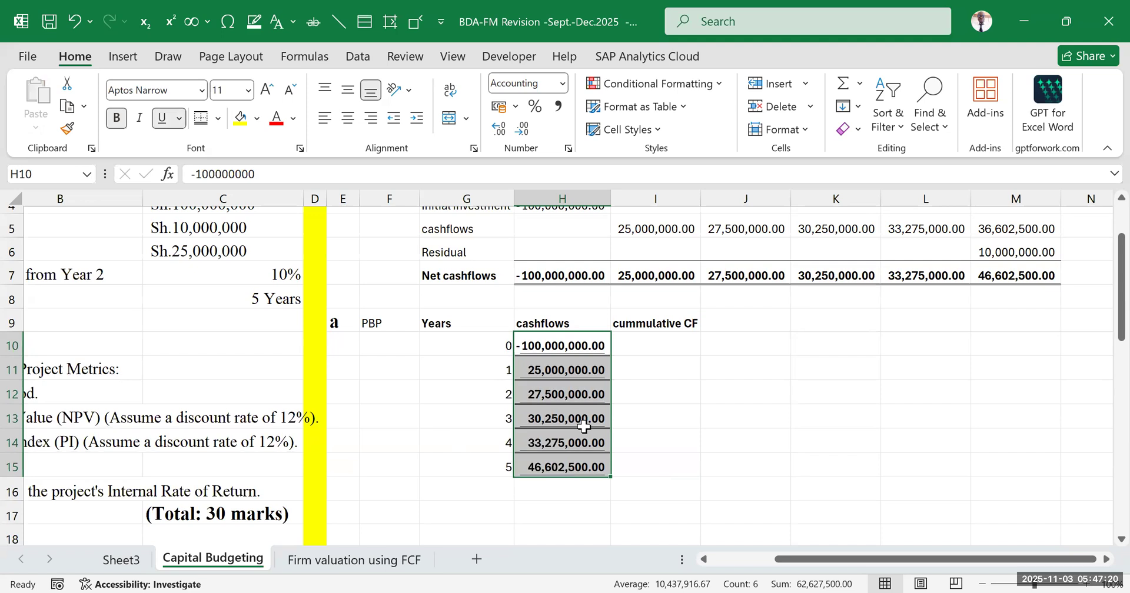
key(ctrl+z)
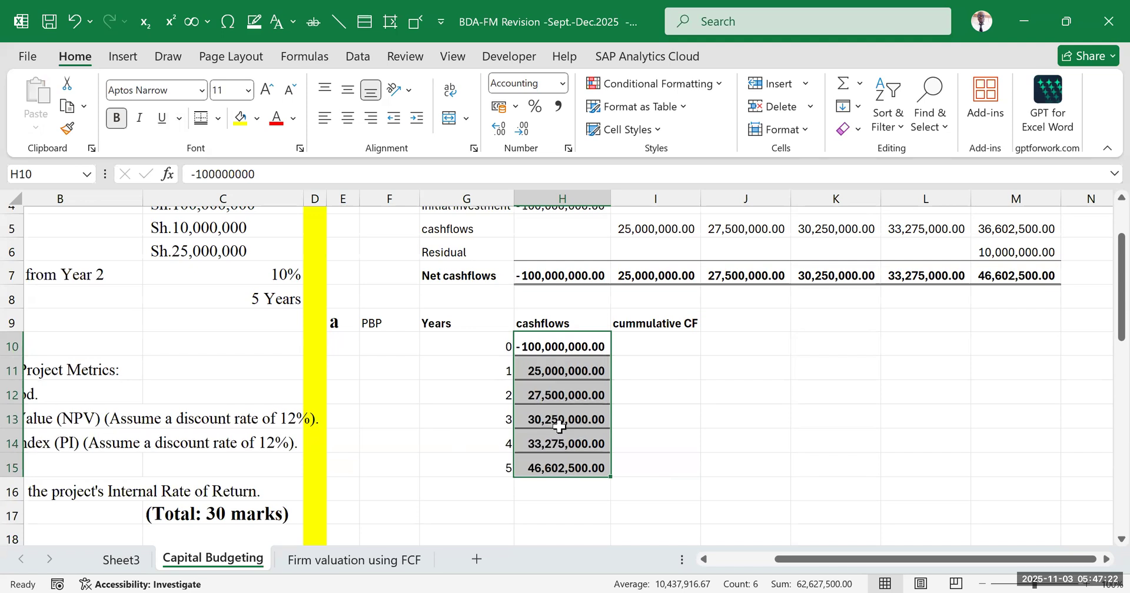
click(218, 118)
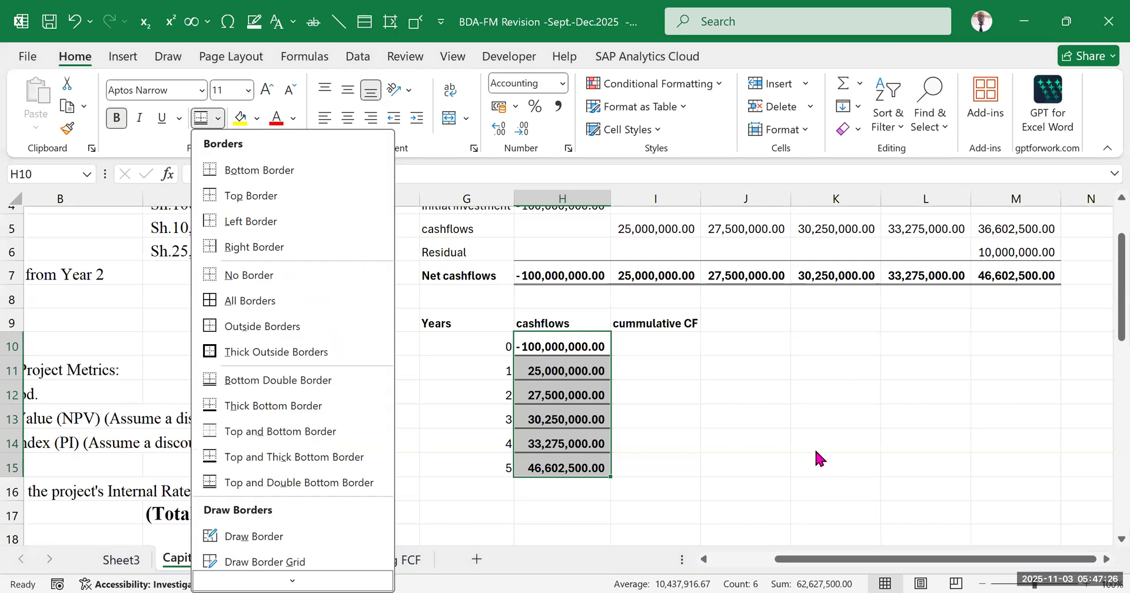
click(714, 402)
drag(562, 345, 559, 466)
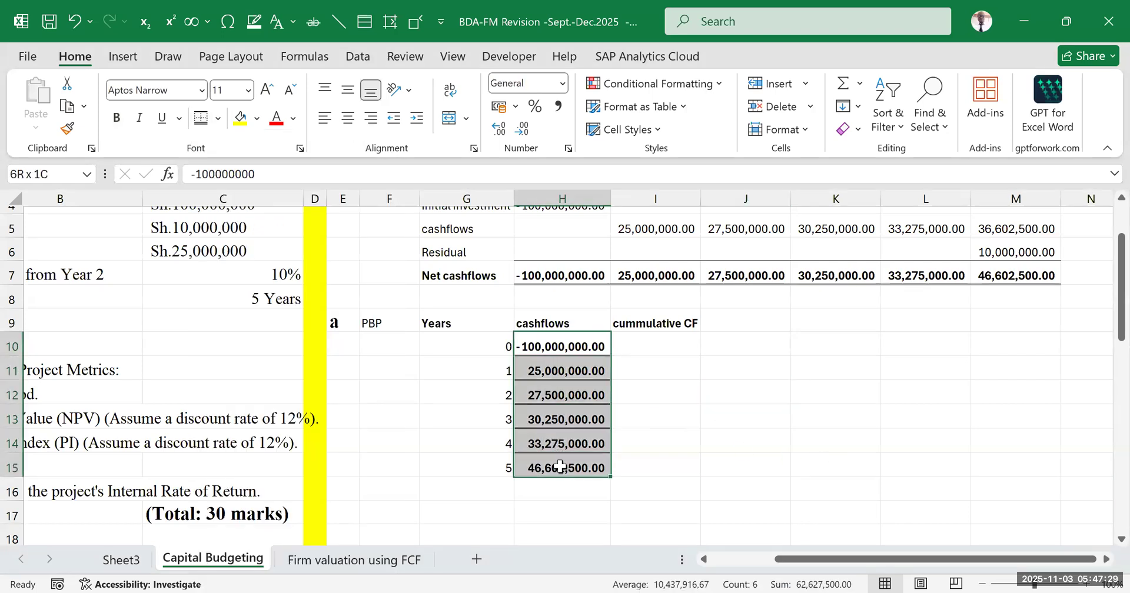
click(217, 119)
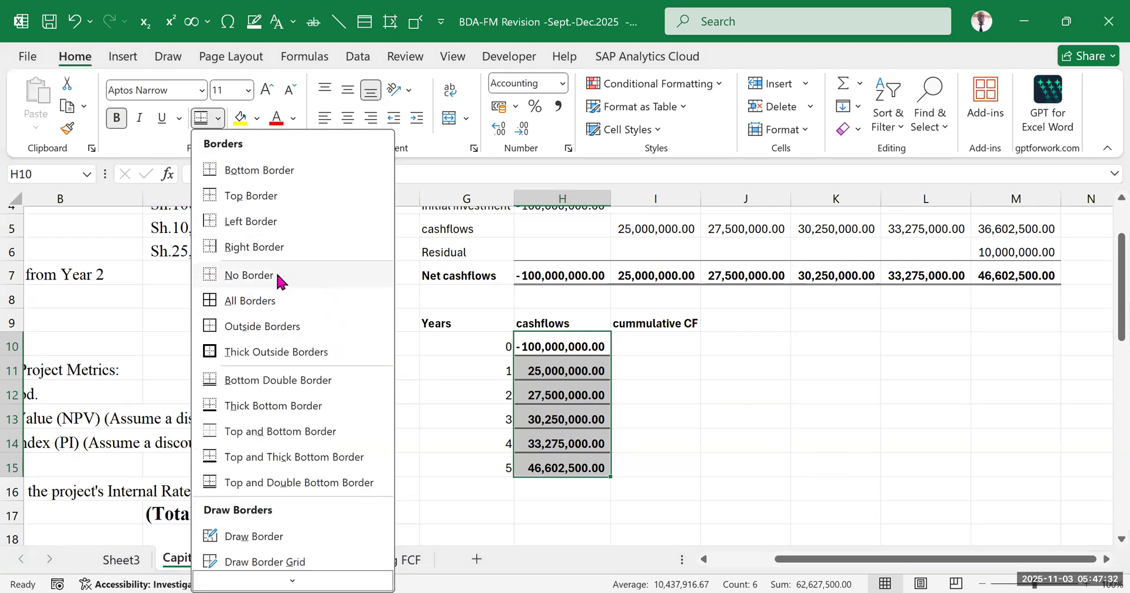
click(729, 417)
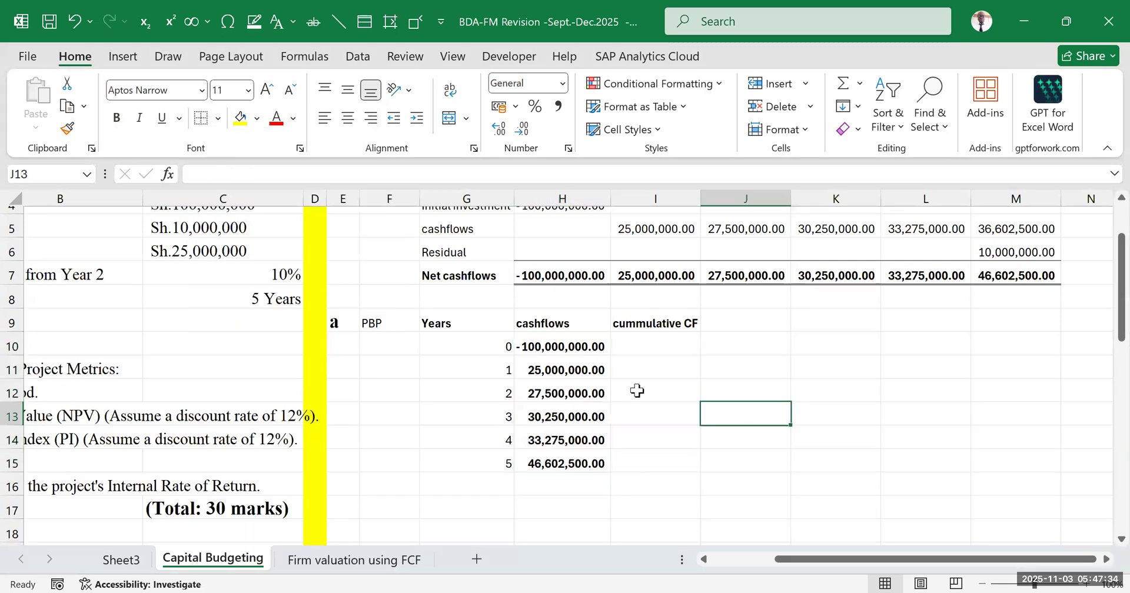
drag(539, 344, 556, 468)
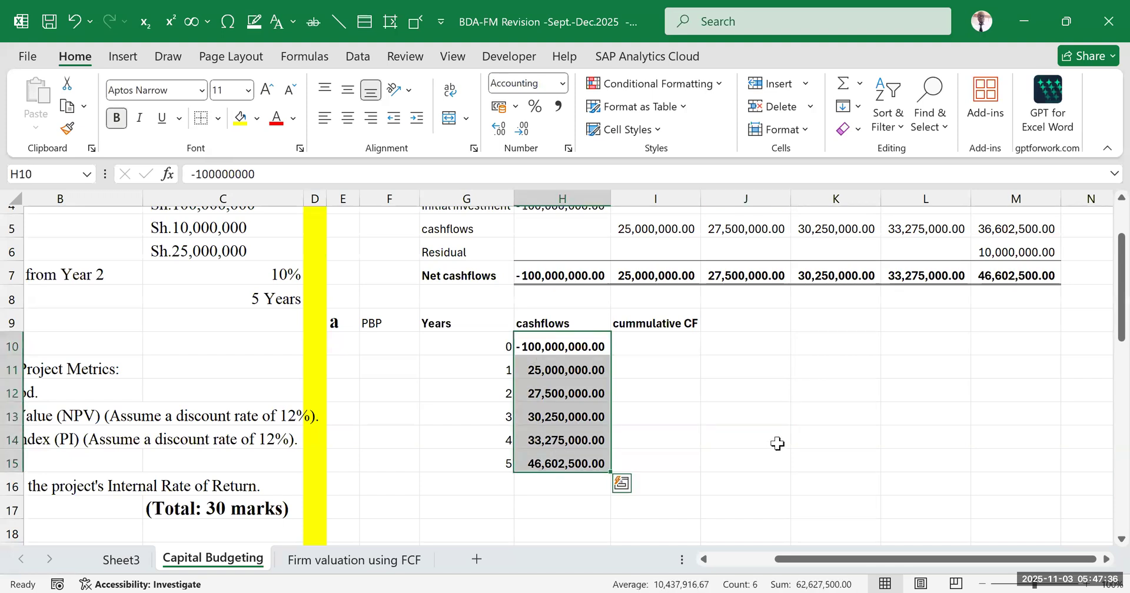
click(745, 437)
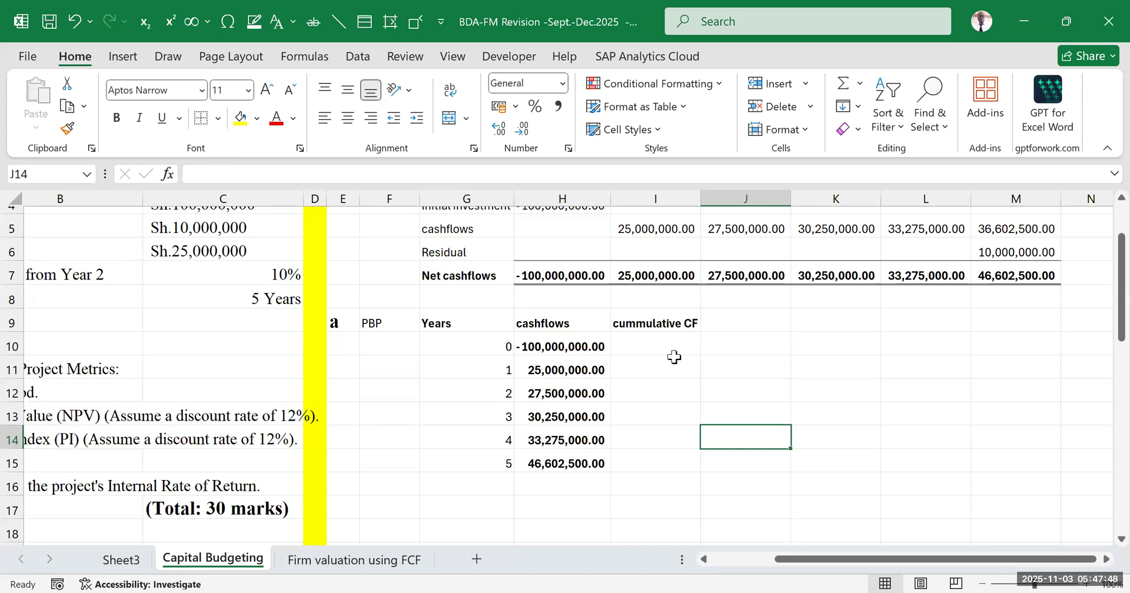
drag(665, 323, 697, 466)
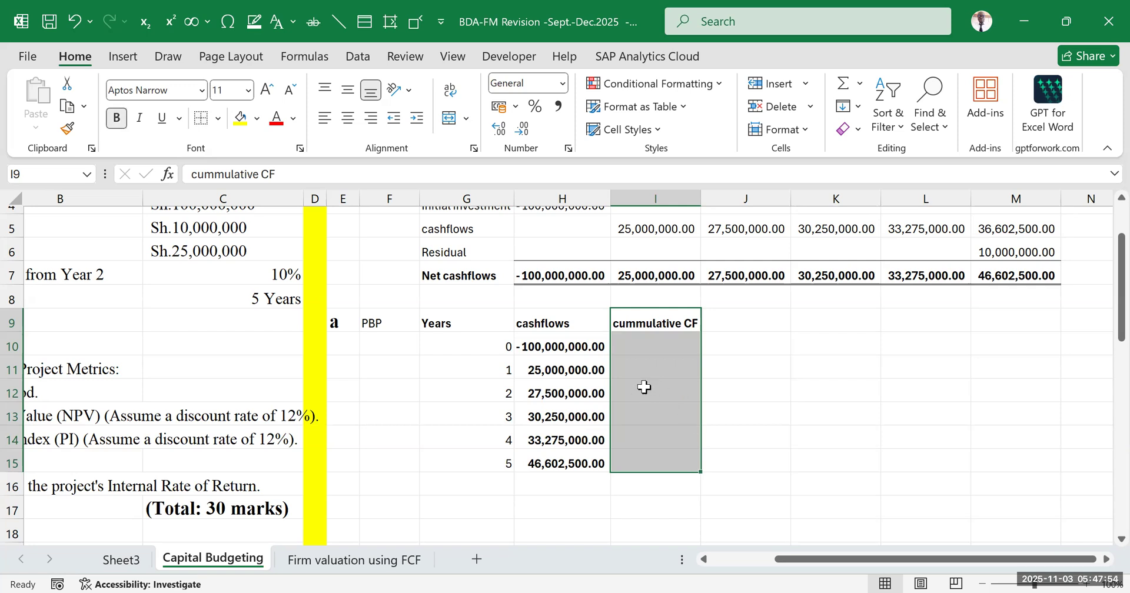
Copy the net cash flows in H7:M7 and paste them back over the same cells as values only
click(649, 338)
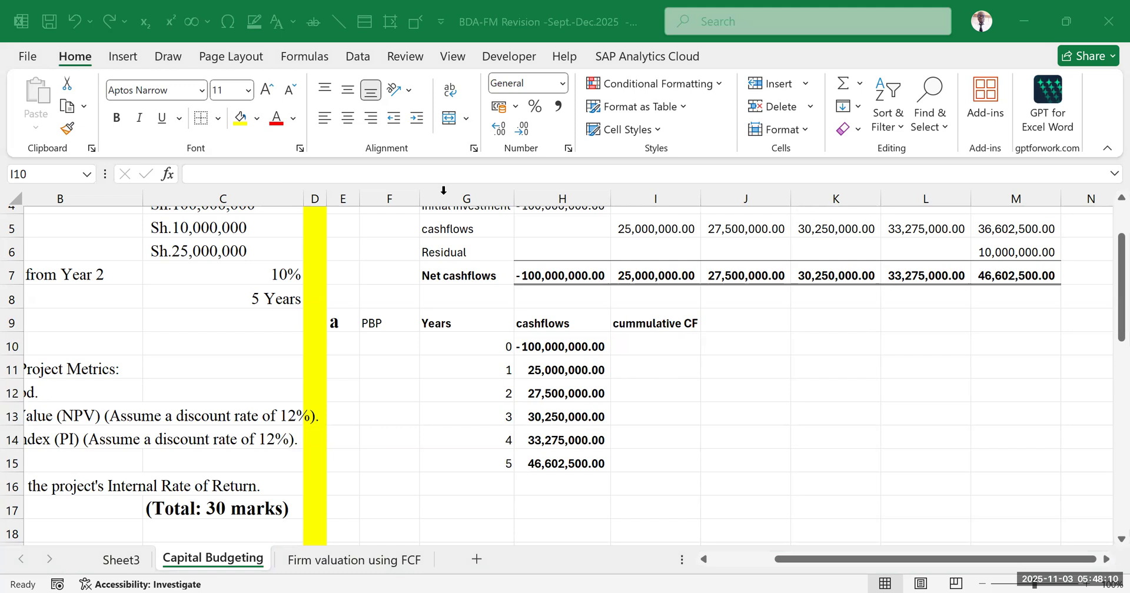
click(549, 274)
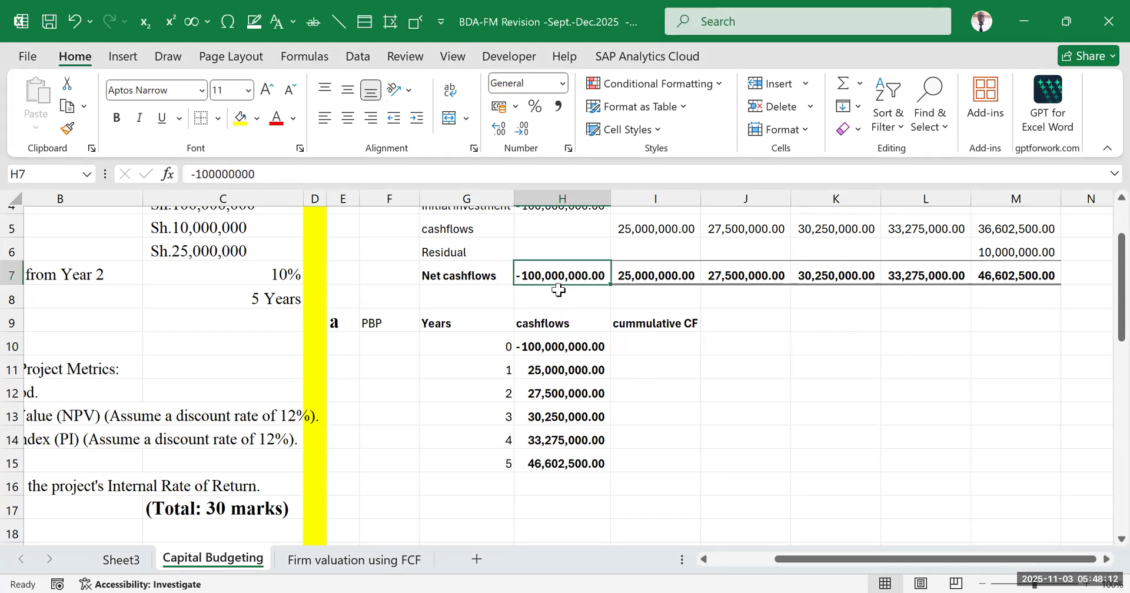
drag(583, 271, 1033, 275)
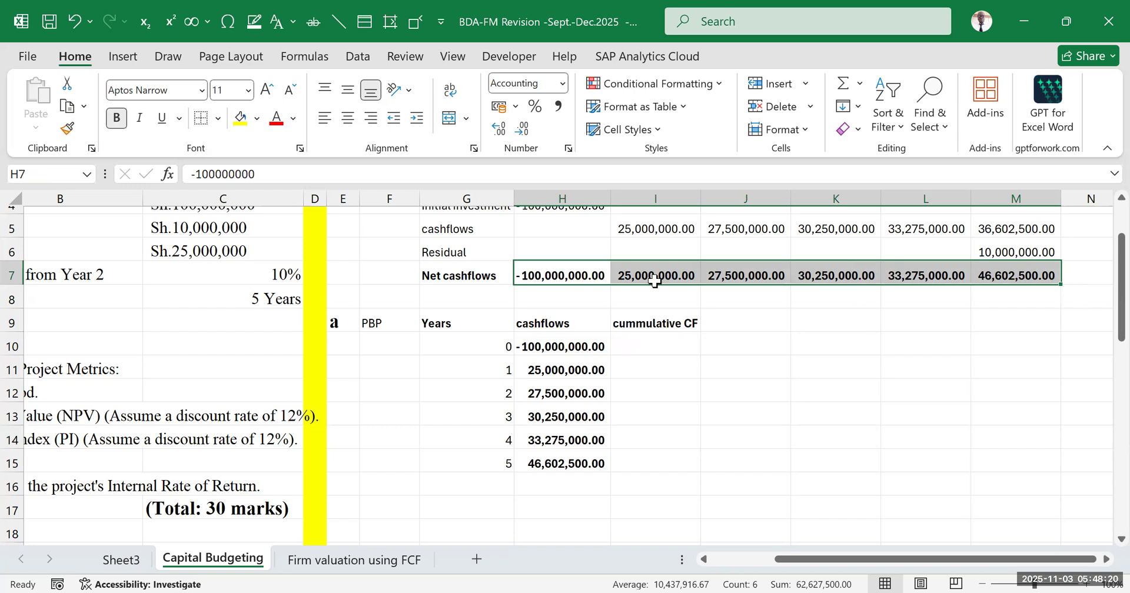
key(ctrl+c)
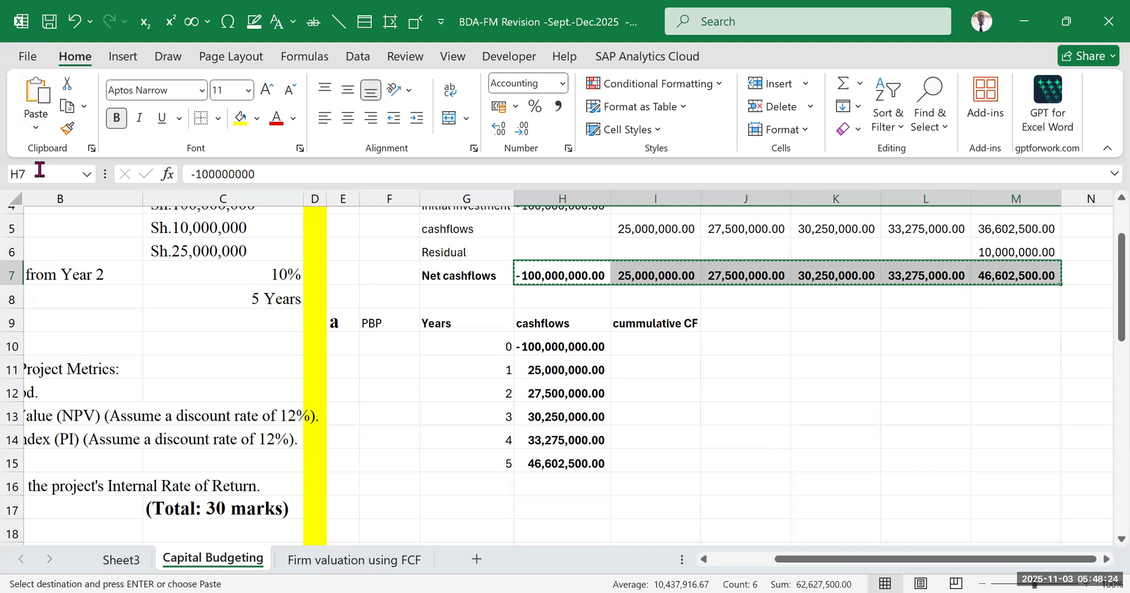
click(36, 128)
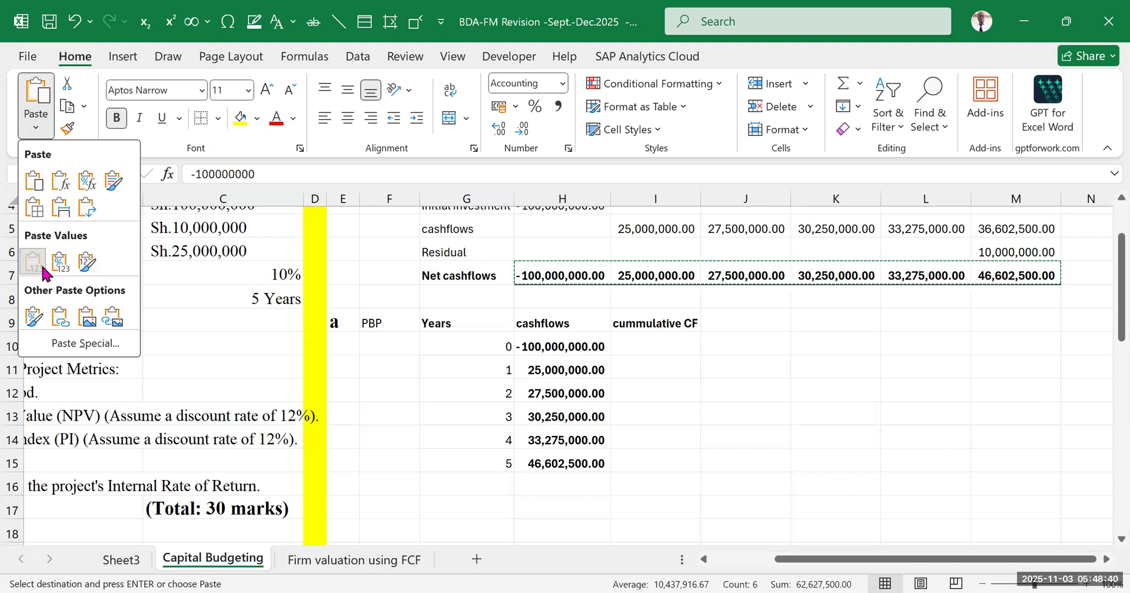
click(27, 267)
click(680, 371)
drag(591, 275, 980, 276)
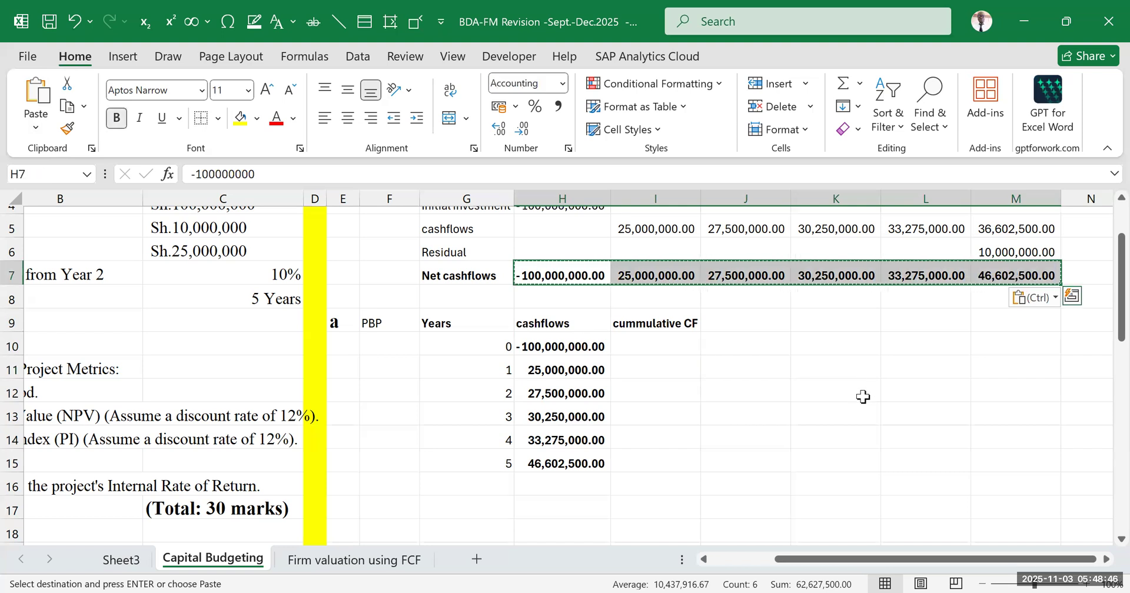
click(847, 347)
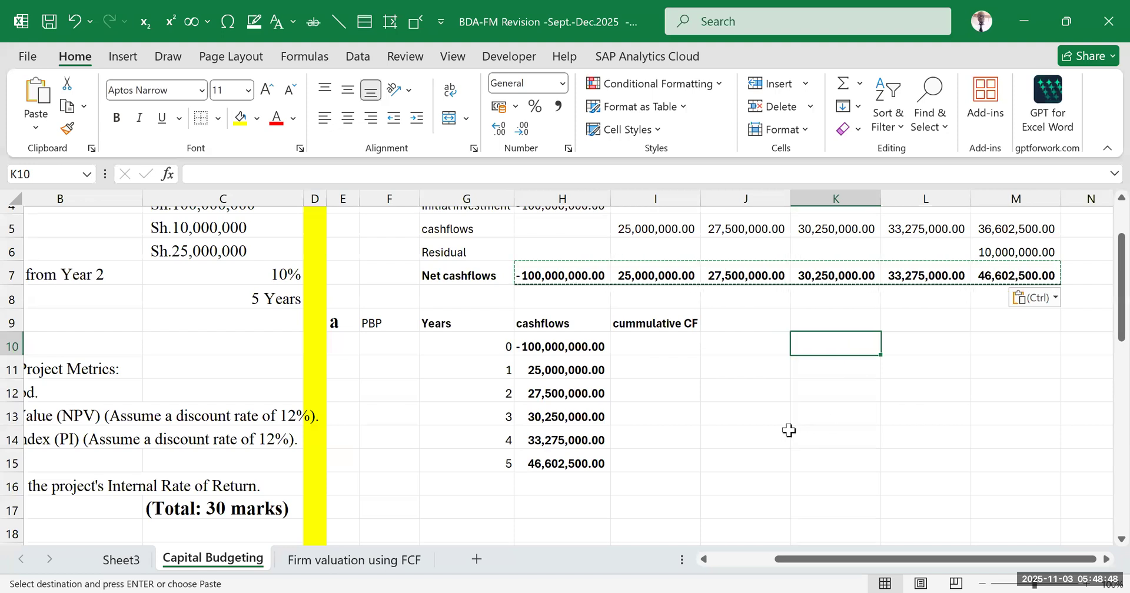
key(Escape)
click(717, 415)
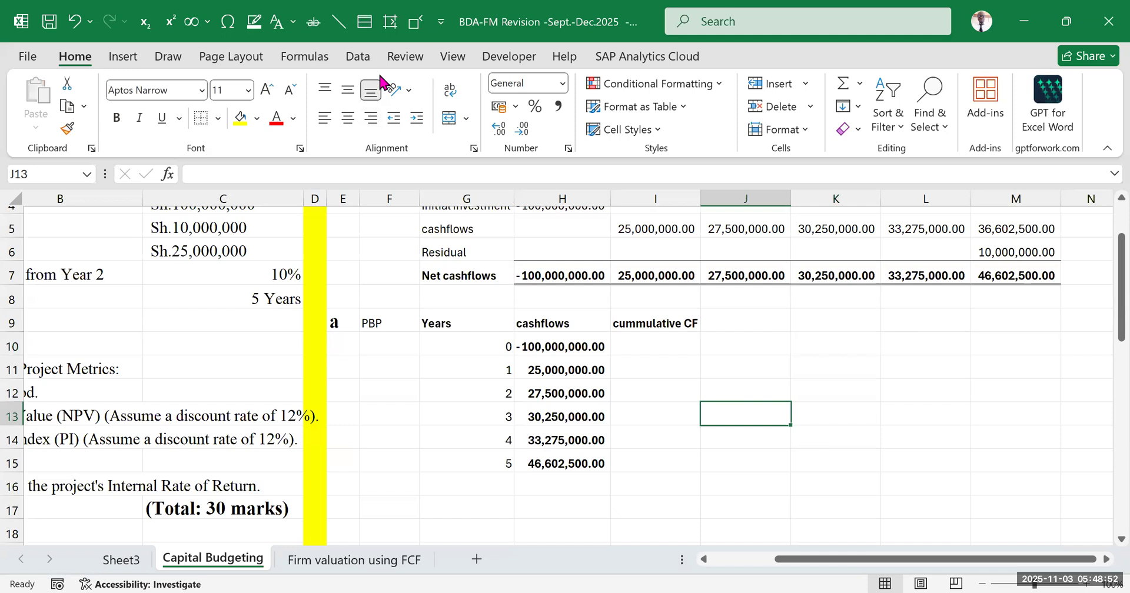
Start the cumulative CF column by entering =H10 in I10 for year 0
click(379, 77)
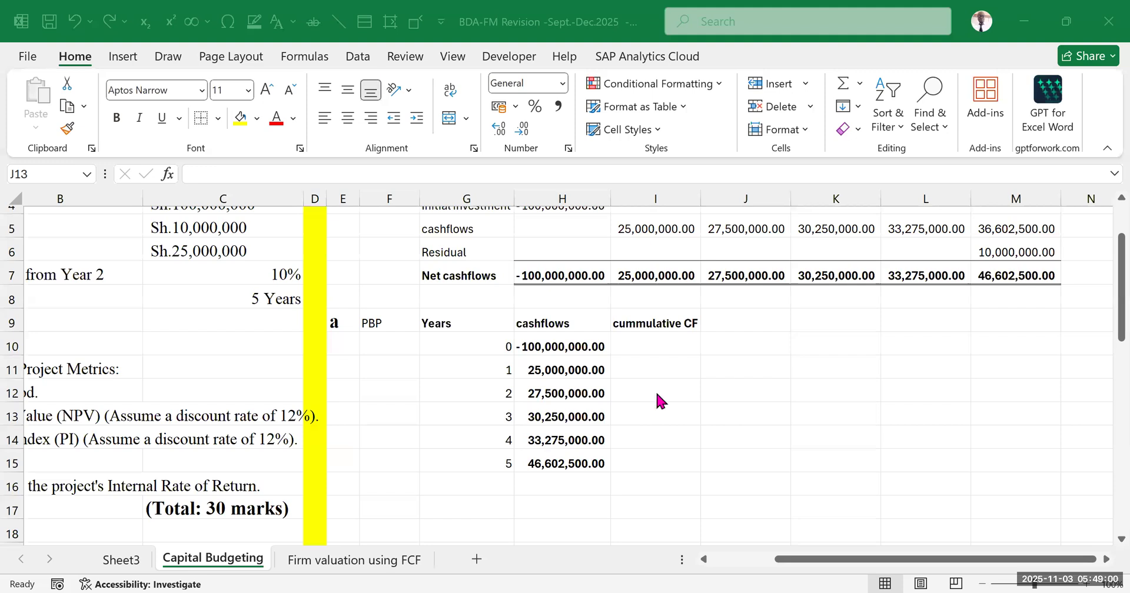
click(801, 380)
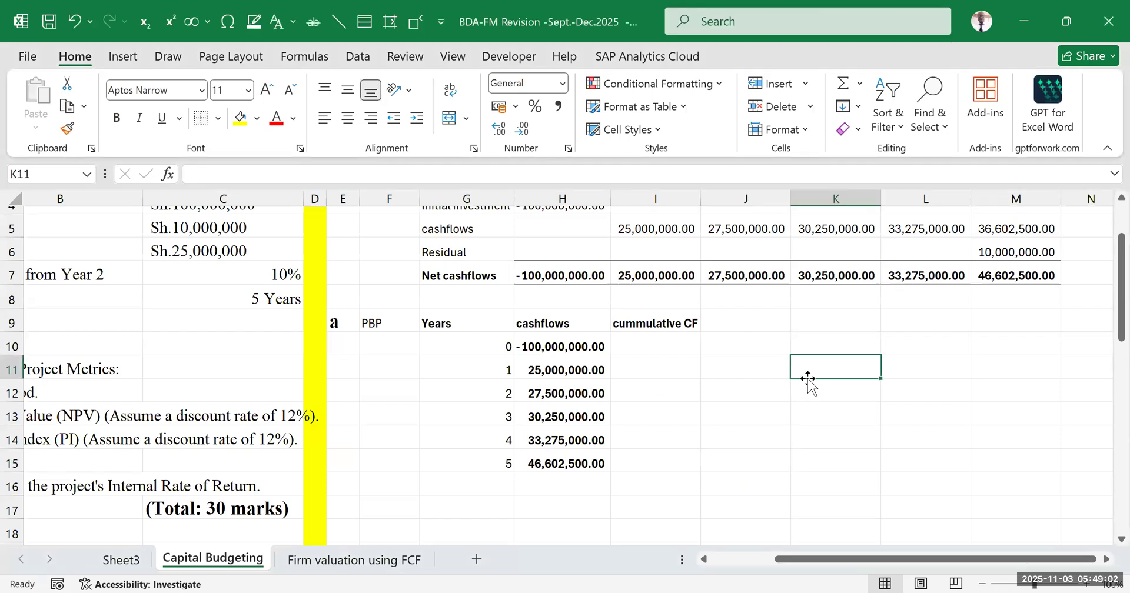
click(621, 343)
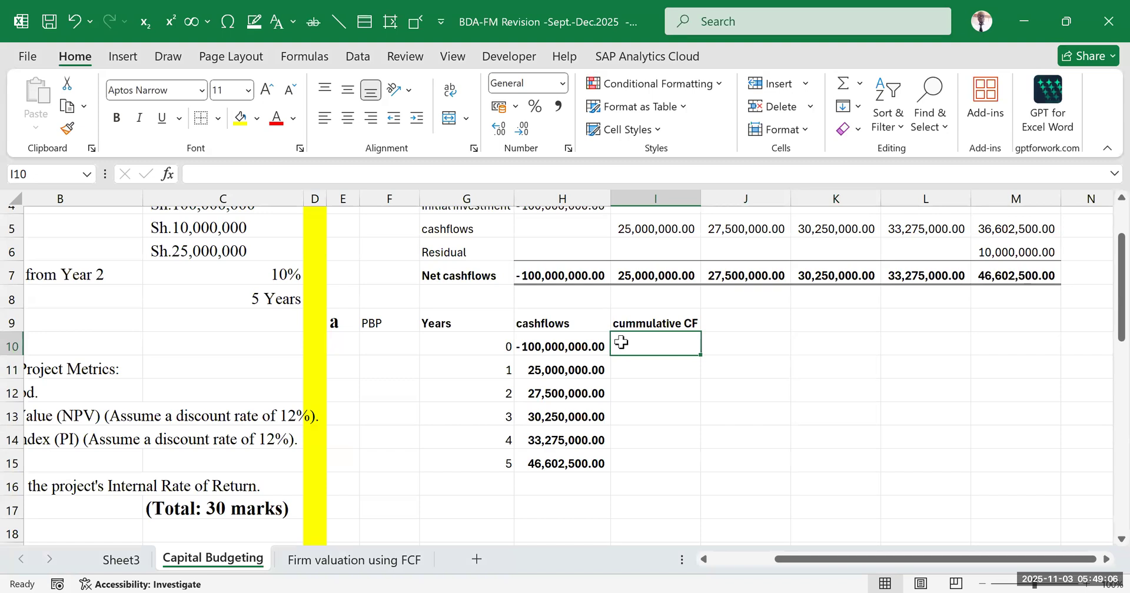
text(=)
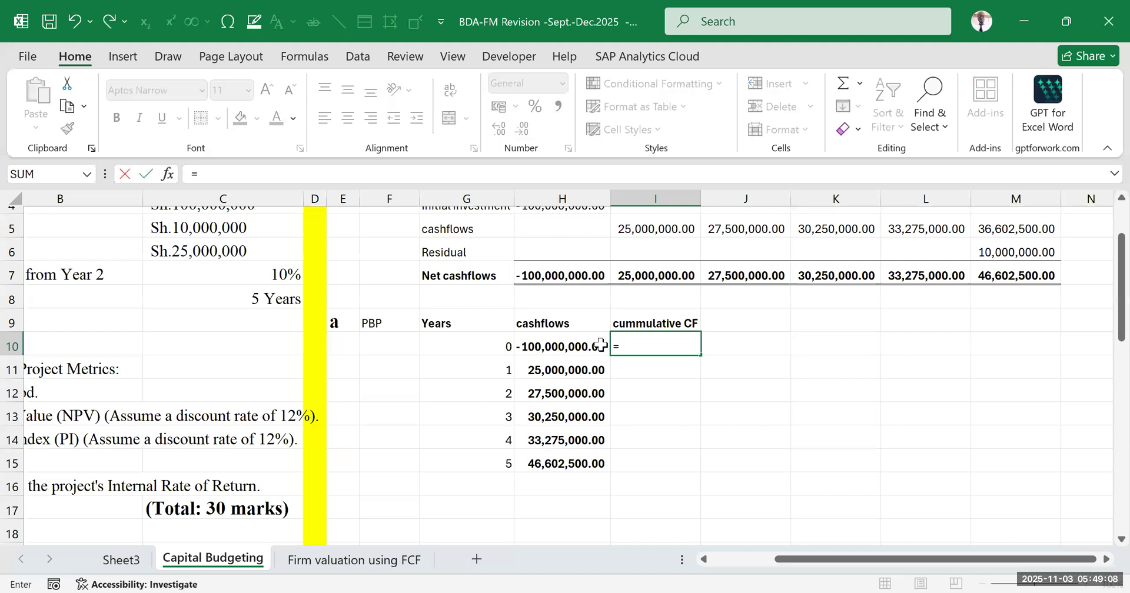
click(558, 347)
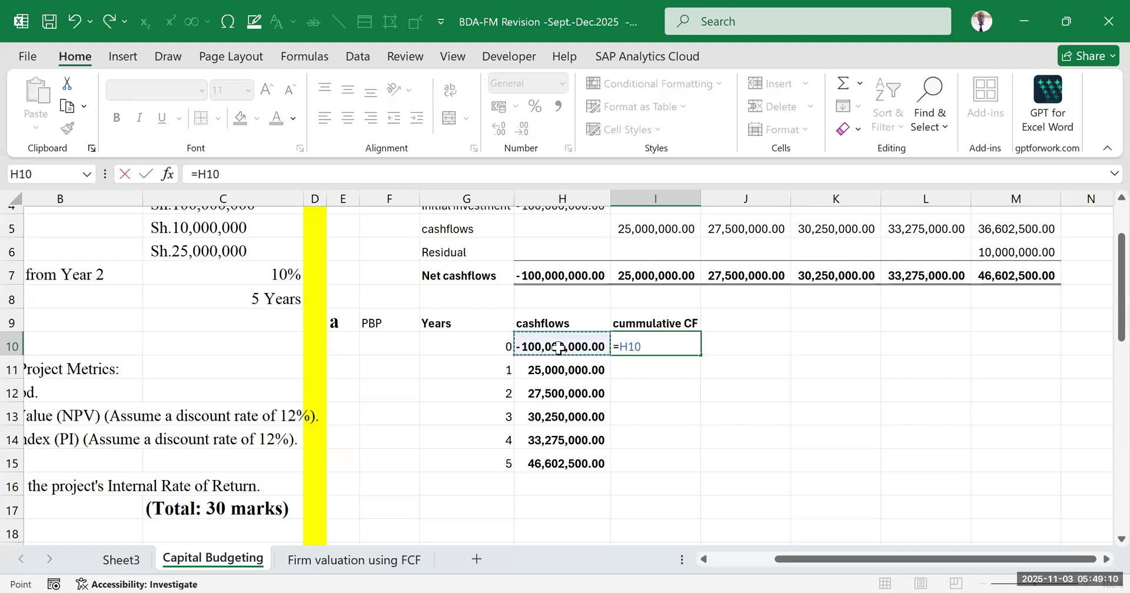
key(Return)
click(906, 408)
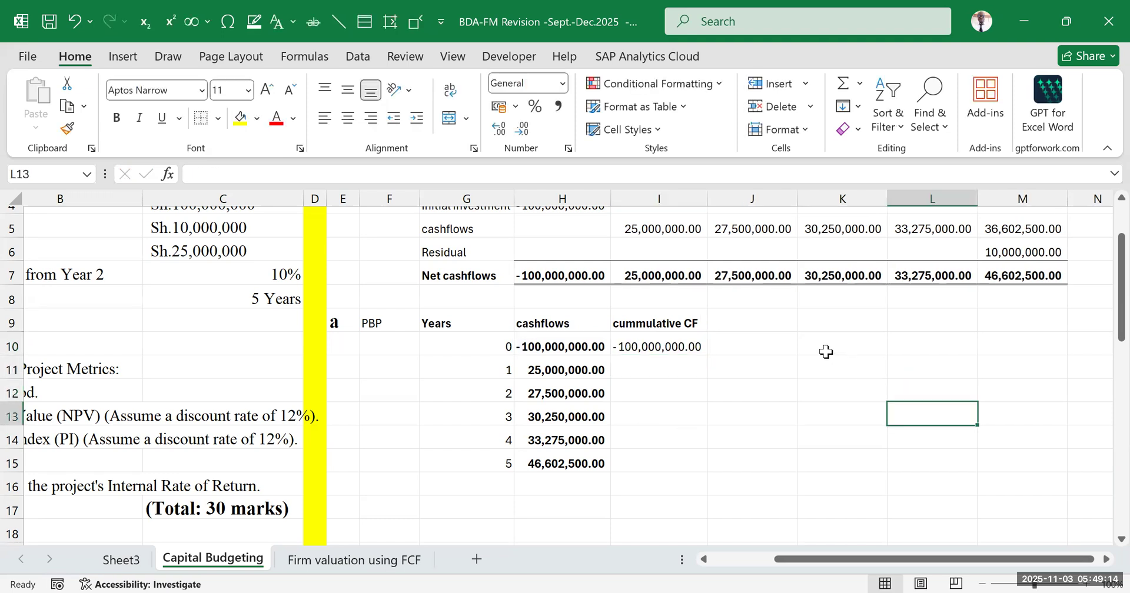
click(667, 348)
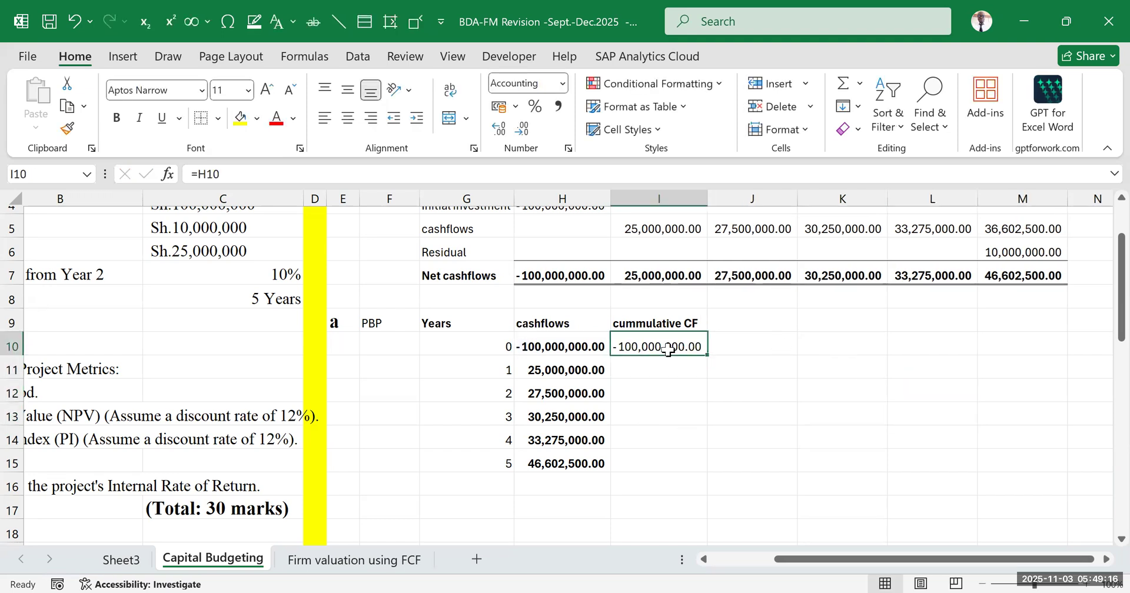
Examine the year 0 cumulative cash flow in I10 alongside the year 1 cash flow in H11
click(674, 409)
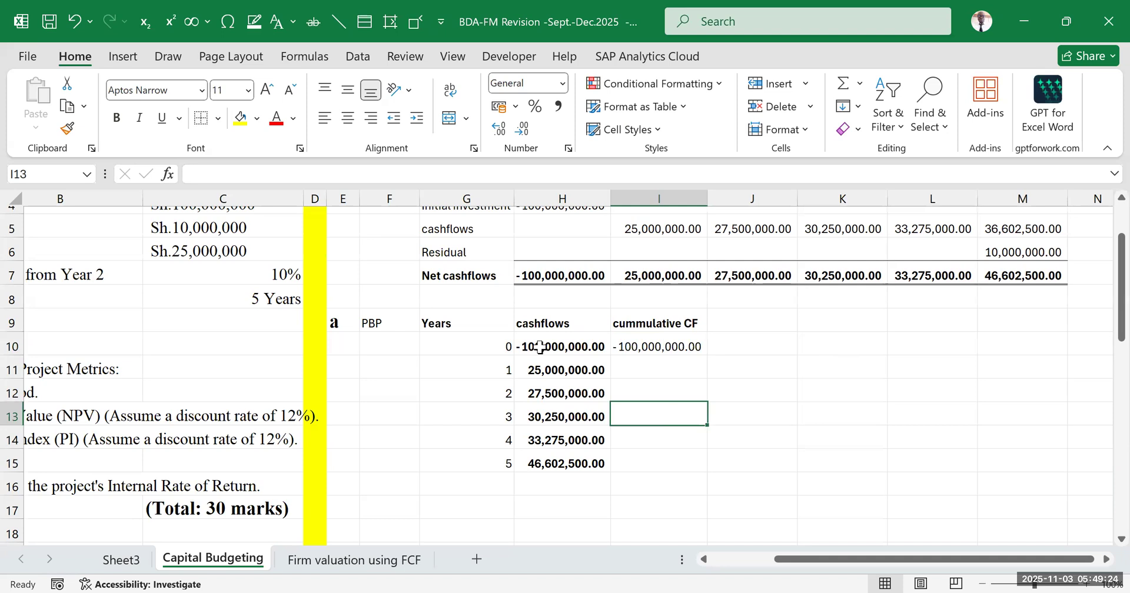
click(647, 371)
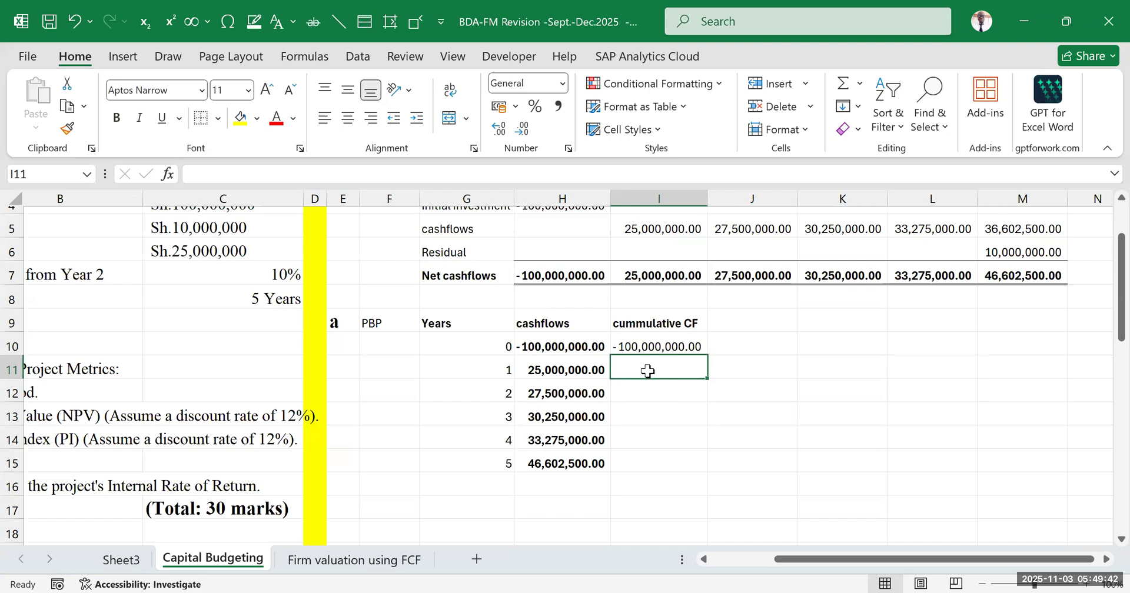
click(664, 339)
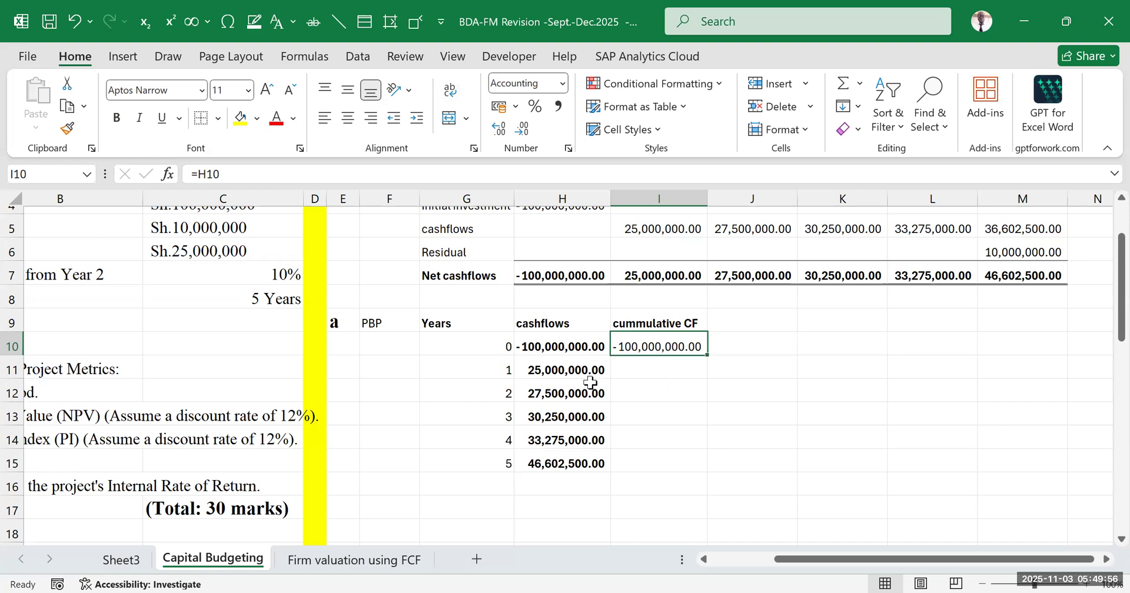
click(643, 368)
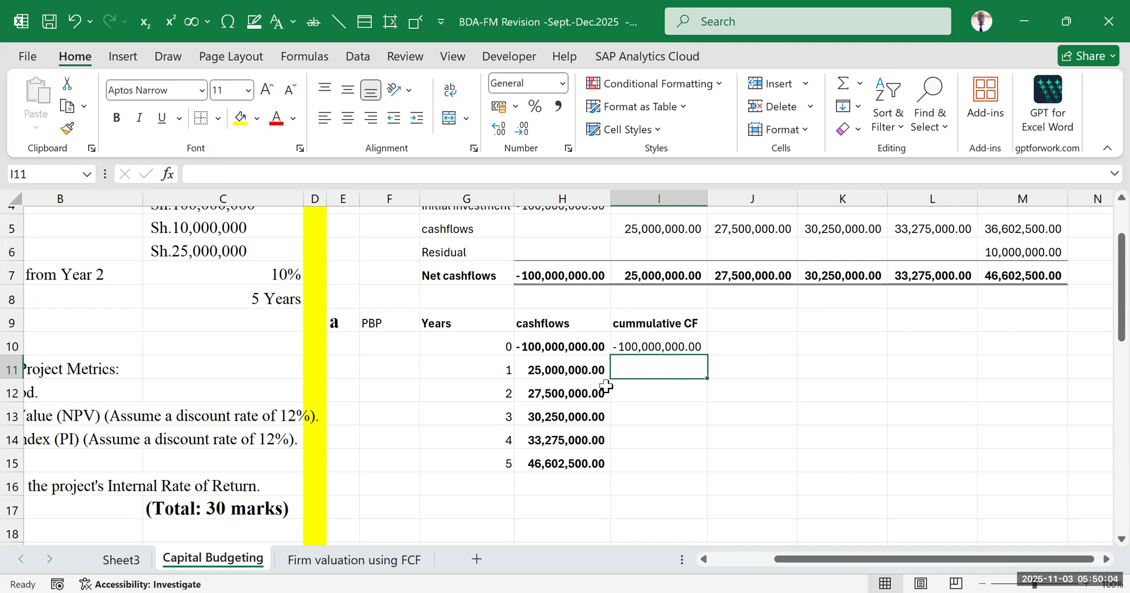
click(629, 346)
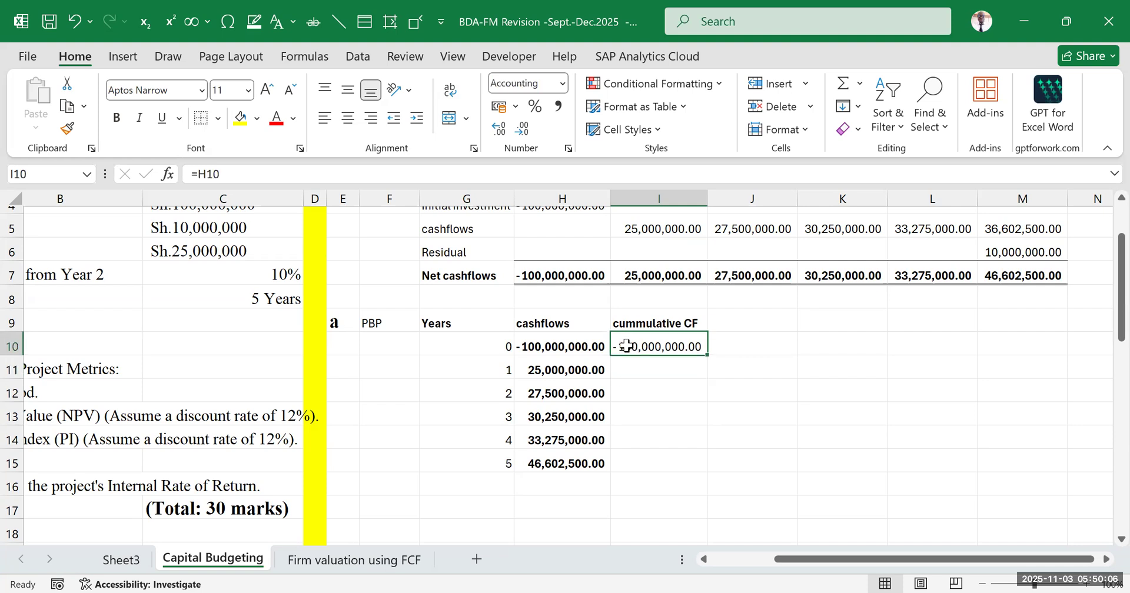
click(644, 370)
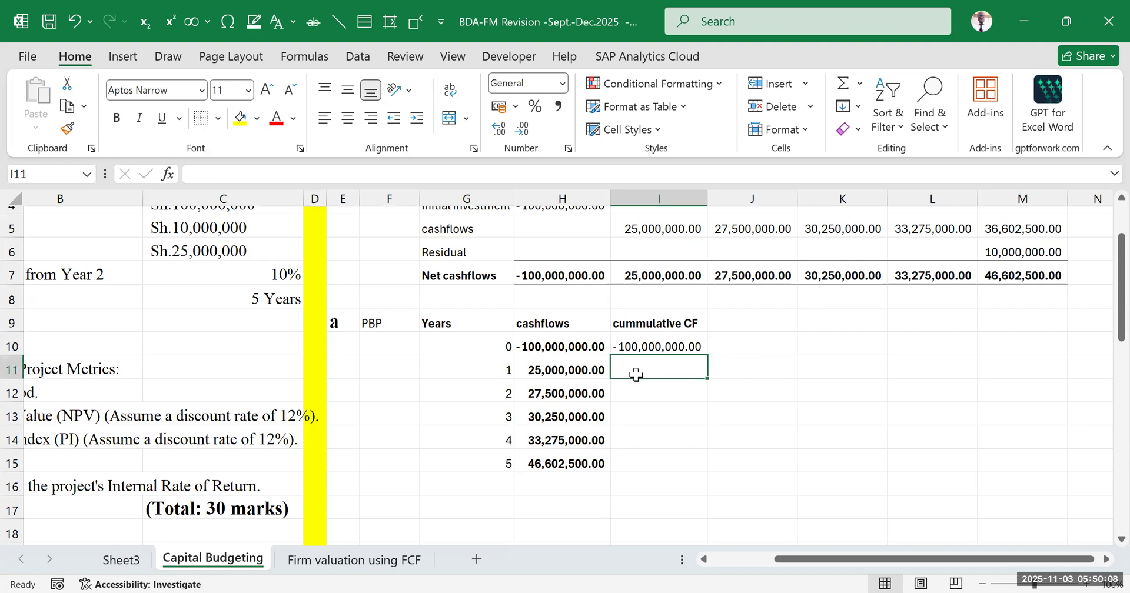
click(538, 374)
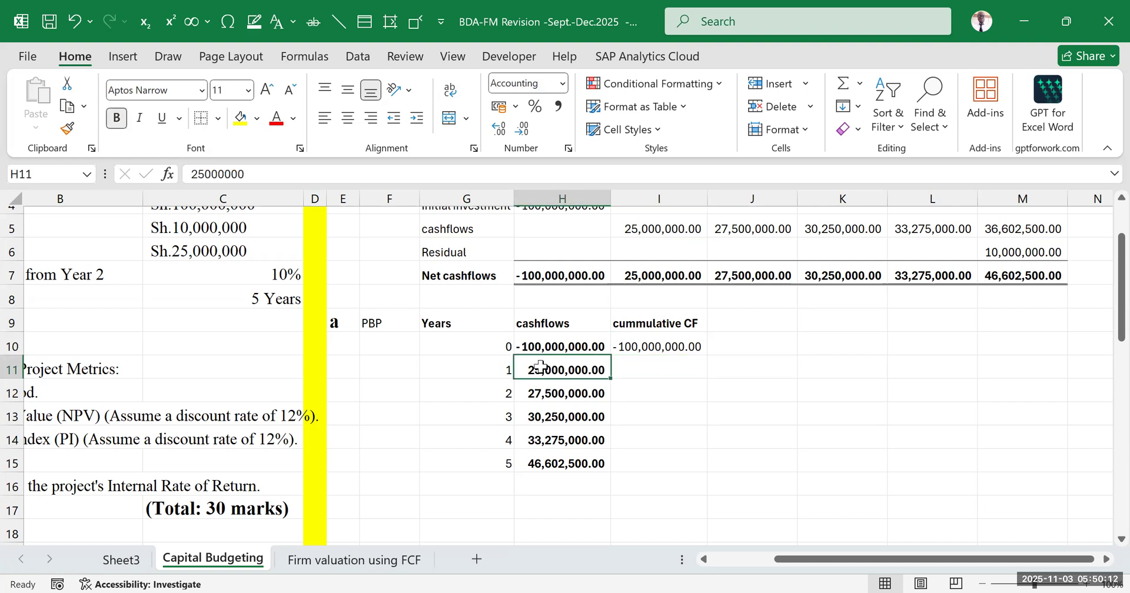
Enter =I10+H11 in I11 to compute the year 1 cumulative cash flow
click(630, 371)
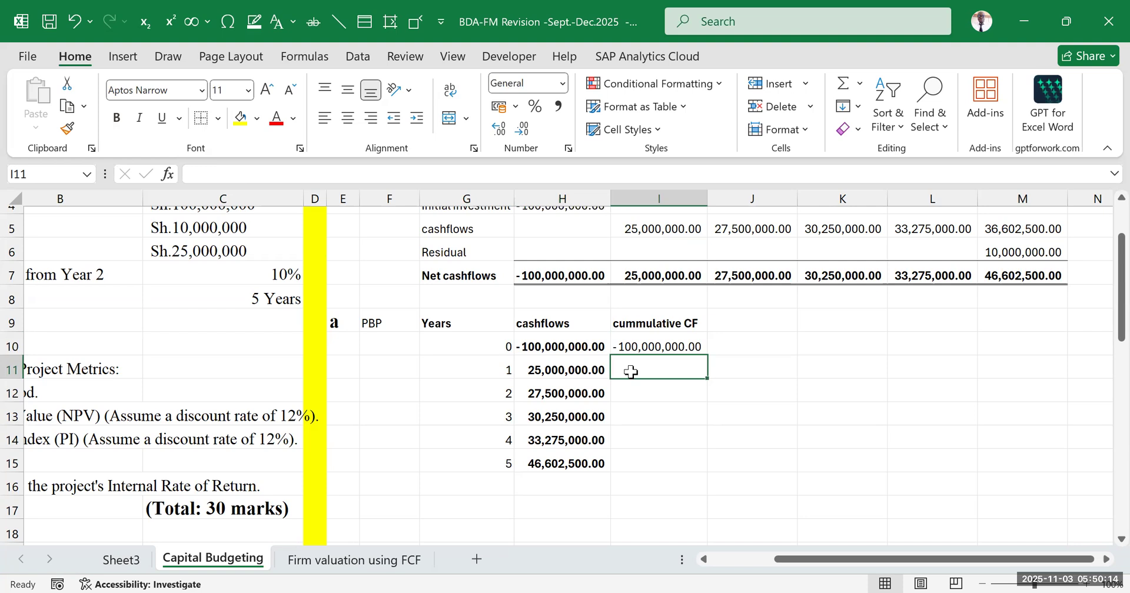
text(=)
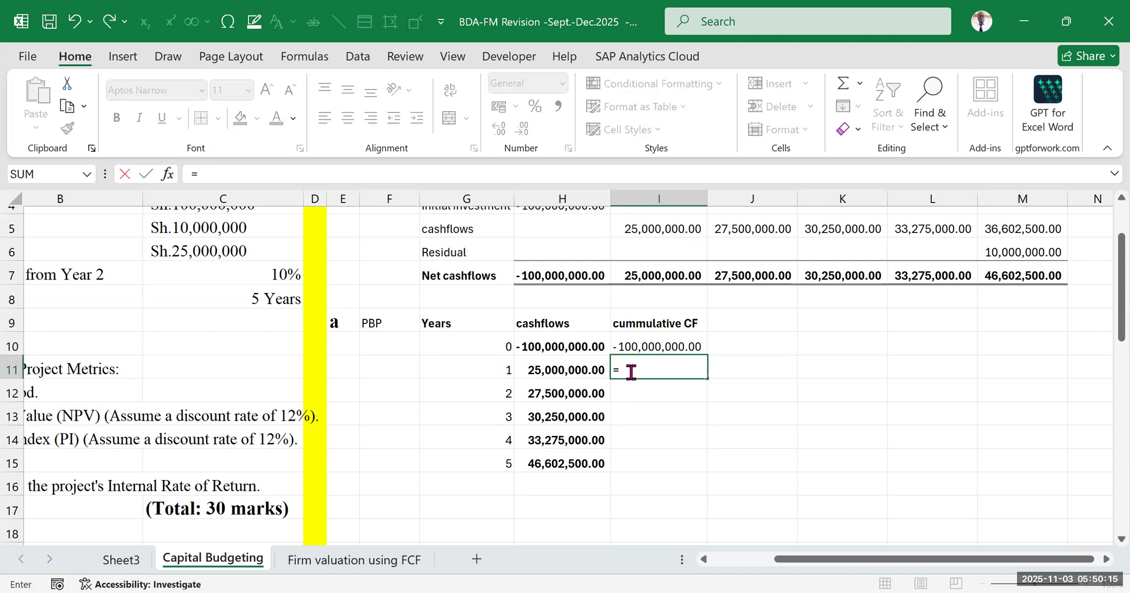
click(644, 346)
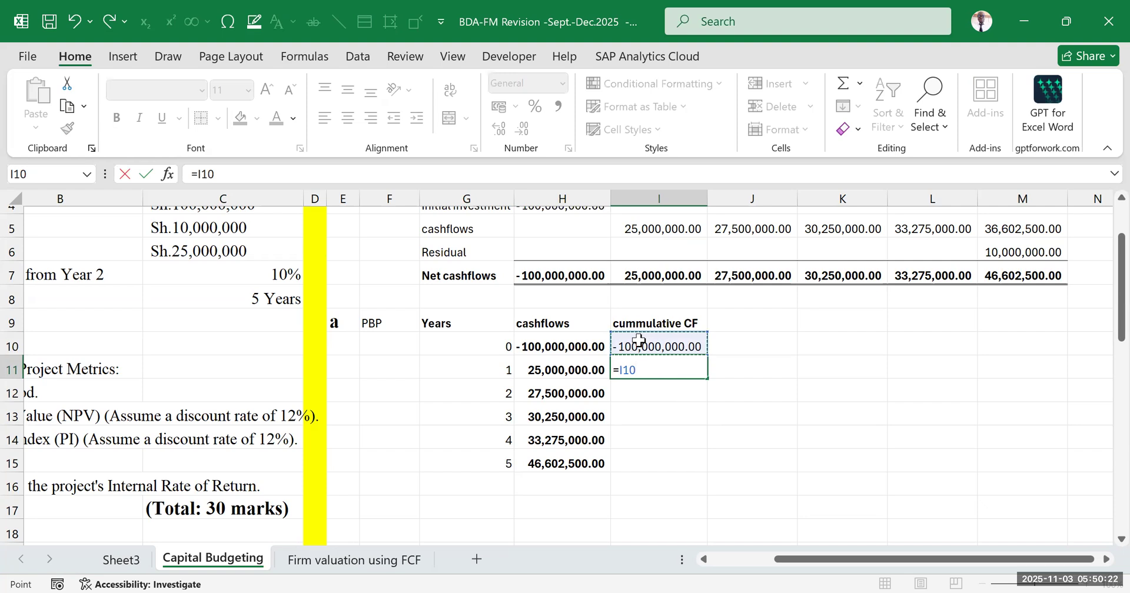
text(+)
click(542, 367)
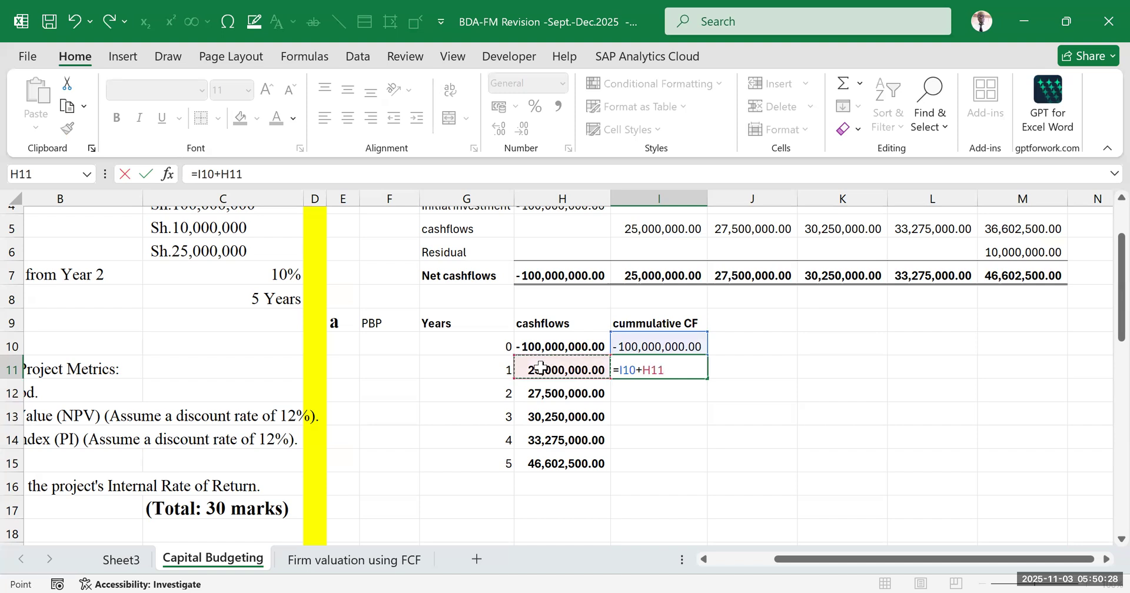
key(Return)
click(832, 409)
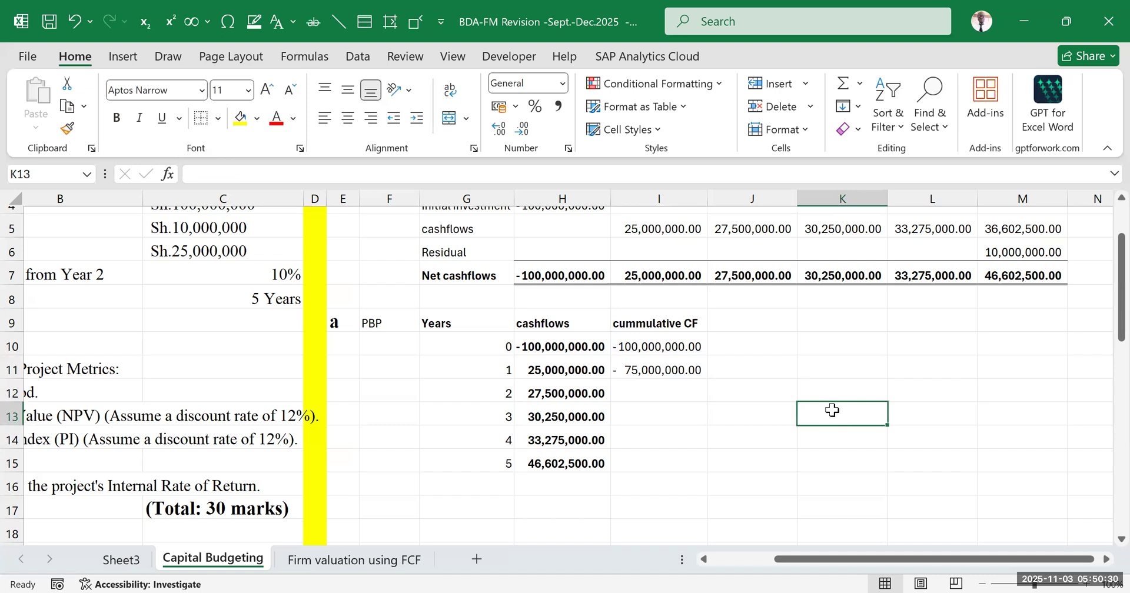
Review the cumulative formulas in I10 and I11 against the year 1 and year 2 cash flows in H11:H12
click(655, 369)
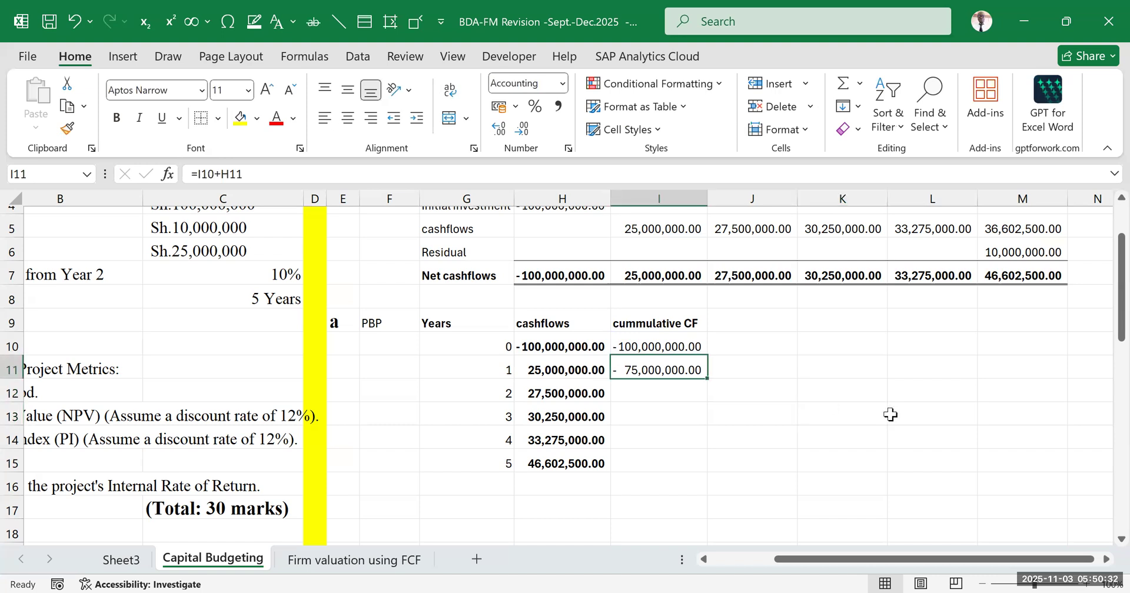
click(551, 365)
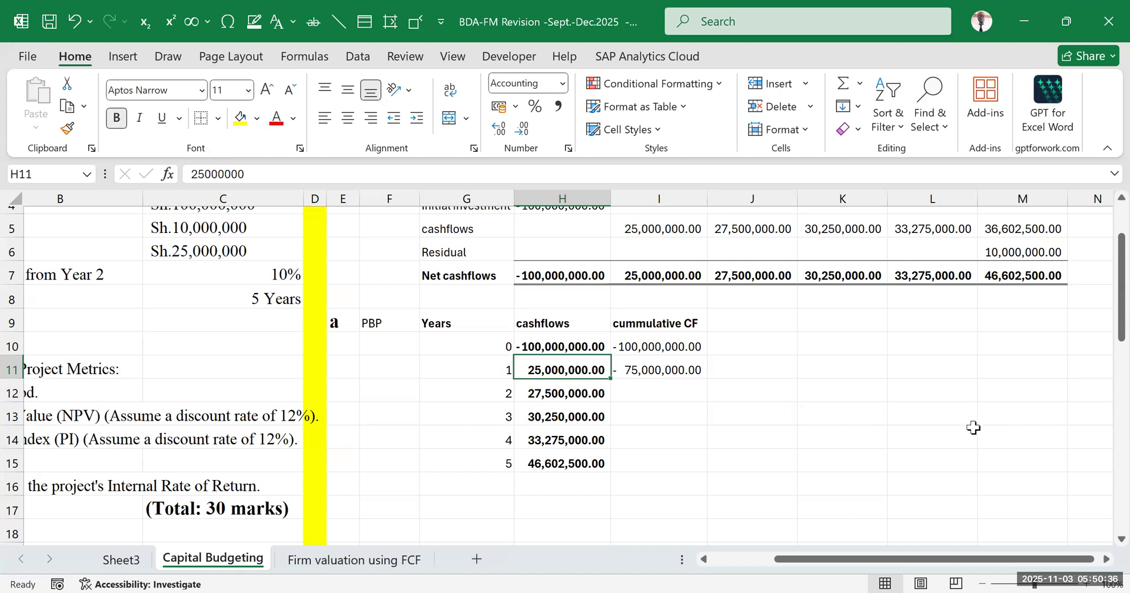
click(692, 374)
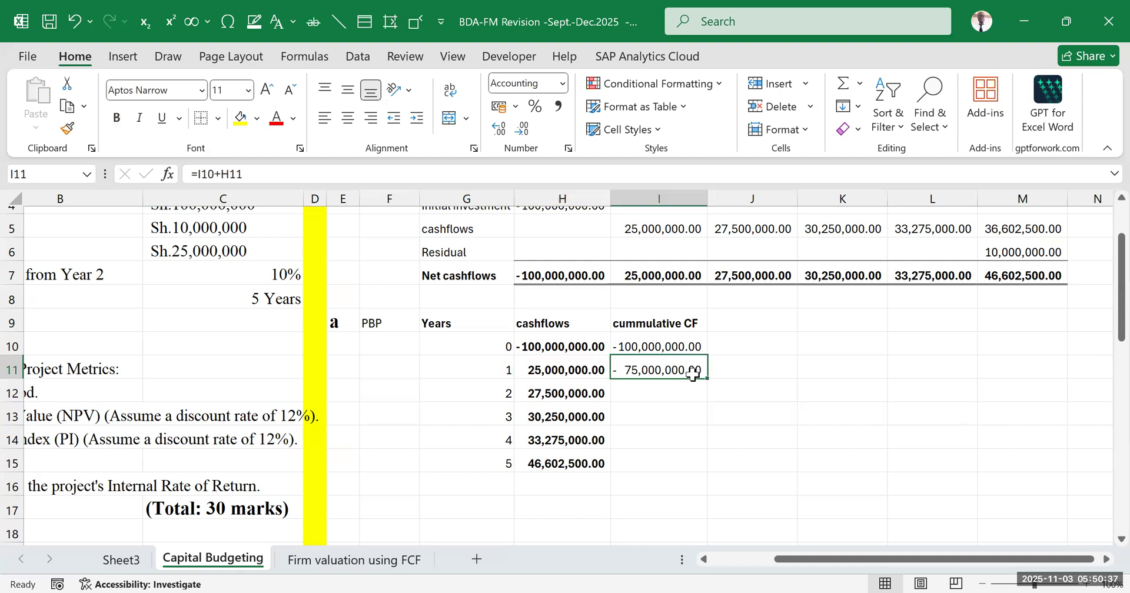
click(632, 349)
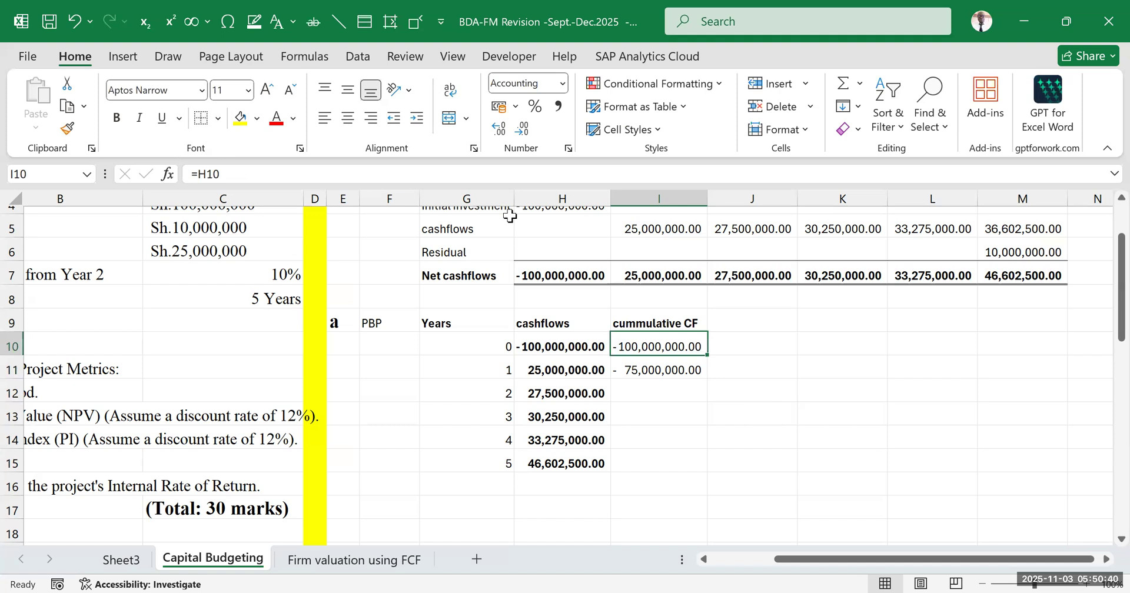
click(643, 392)
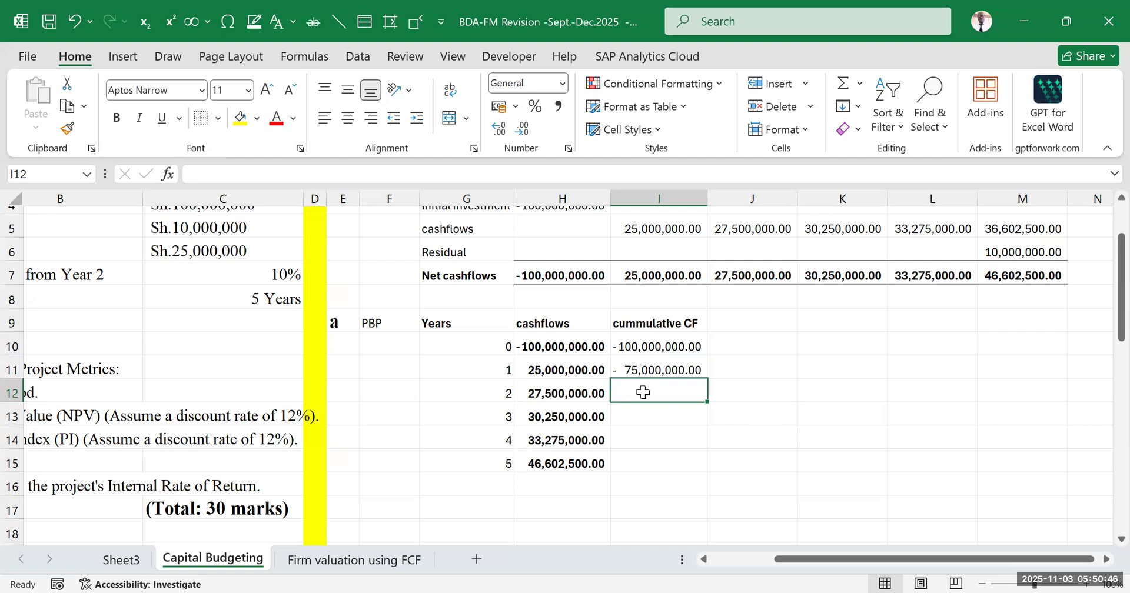
click(562, 393)
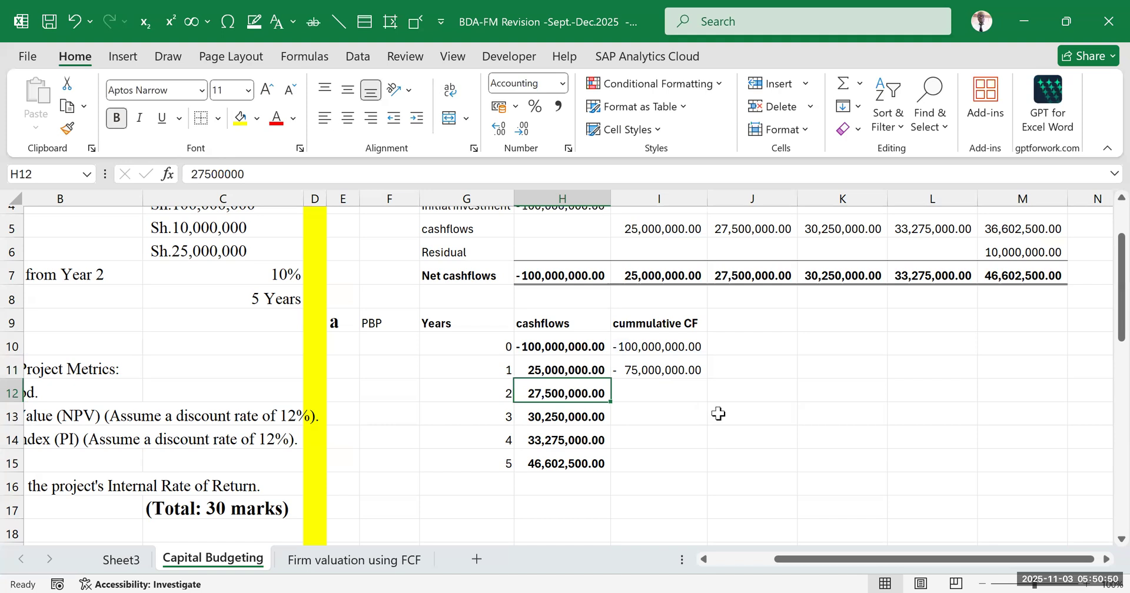
drag(559, 369, 558, 394)
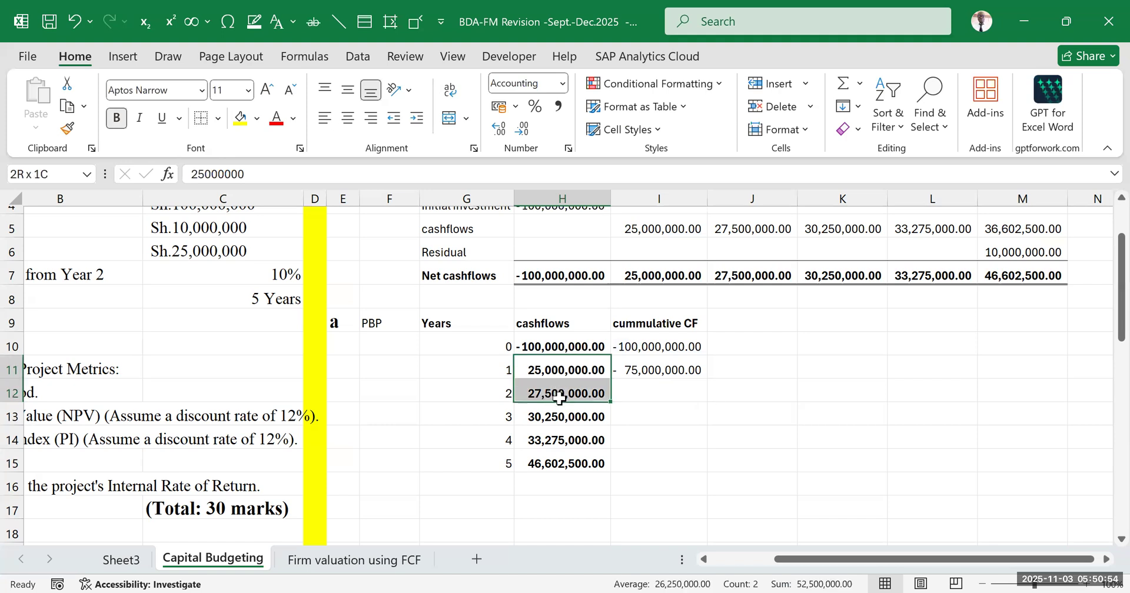
click(757, 394)
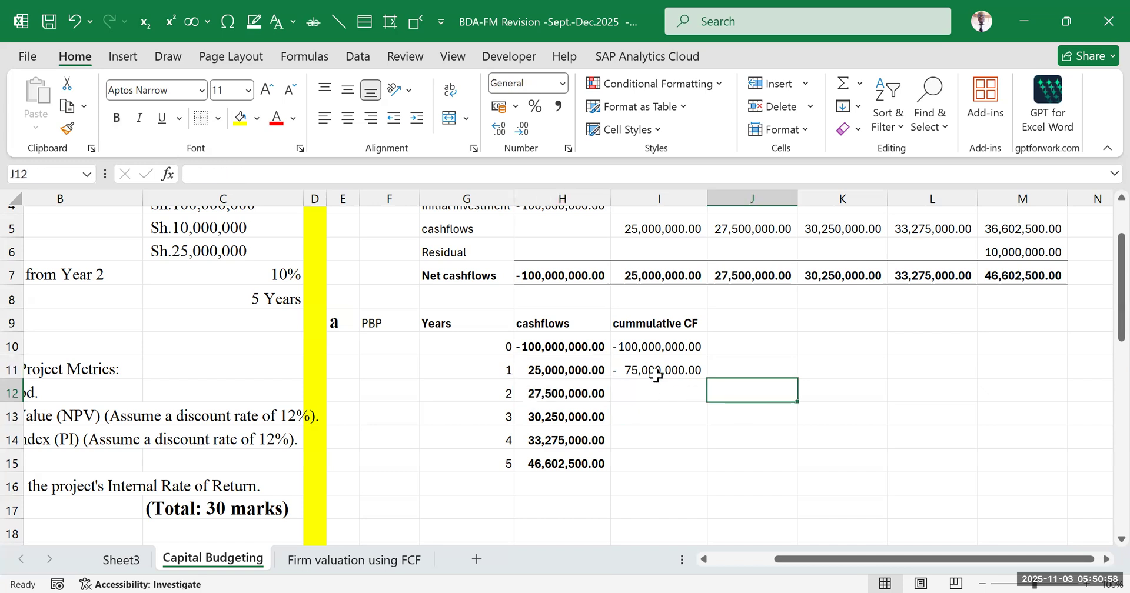
Enter =I11+H12 in I12 to compute the year 2 cumulative cash flow
click(566, 392)
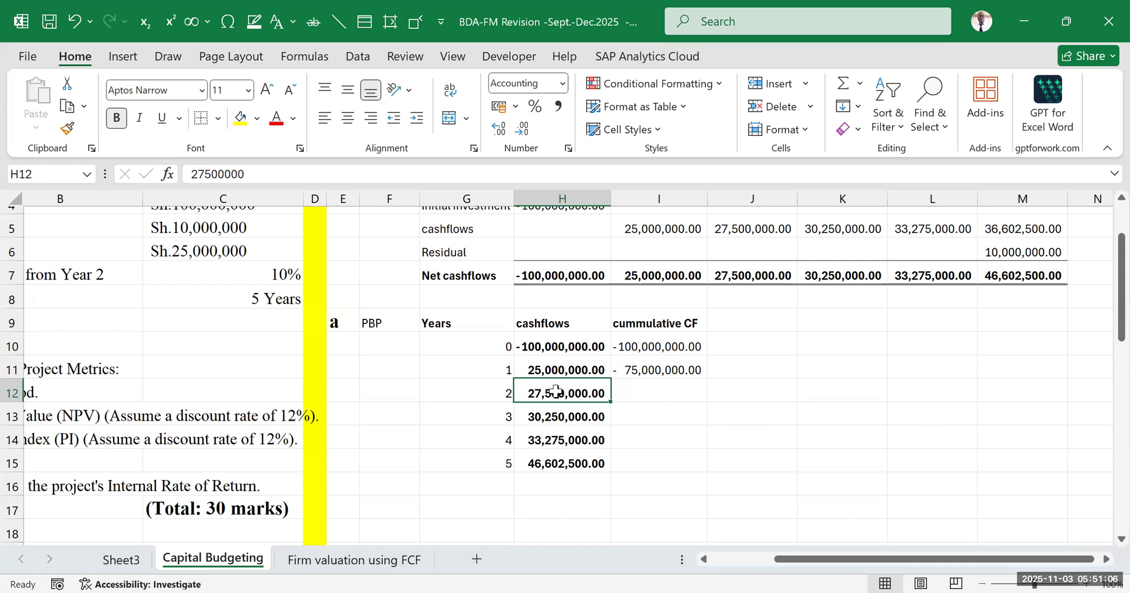
click(631, 399)
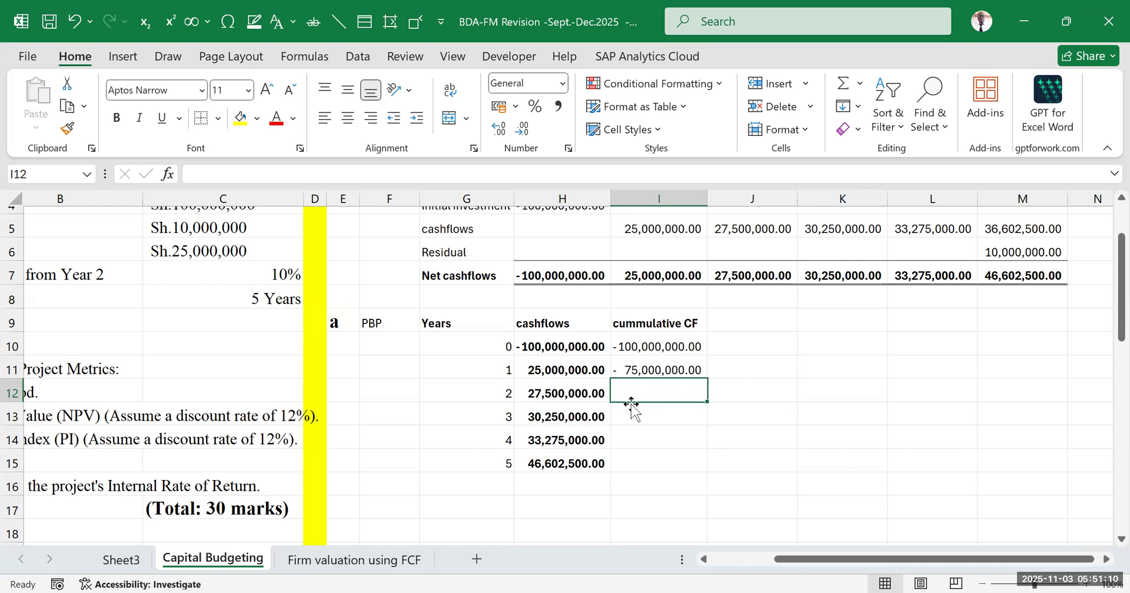
text(=)
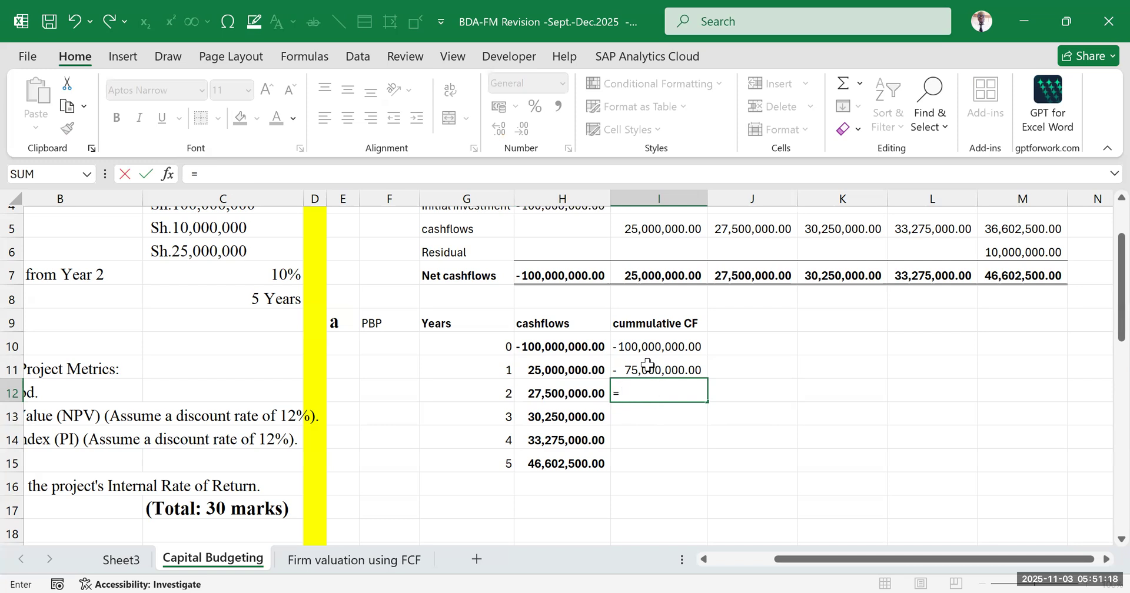
click(648, 363)
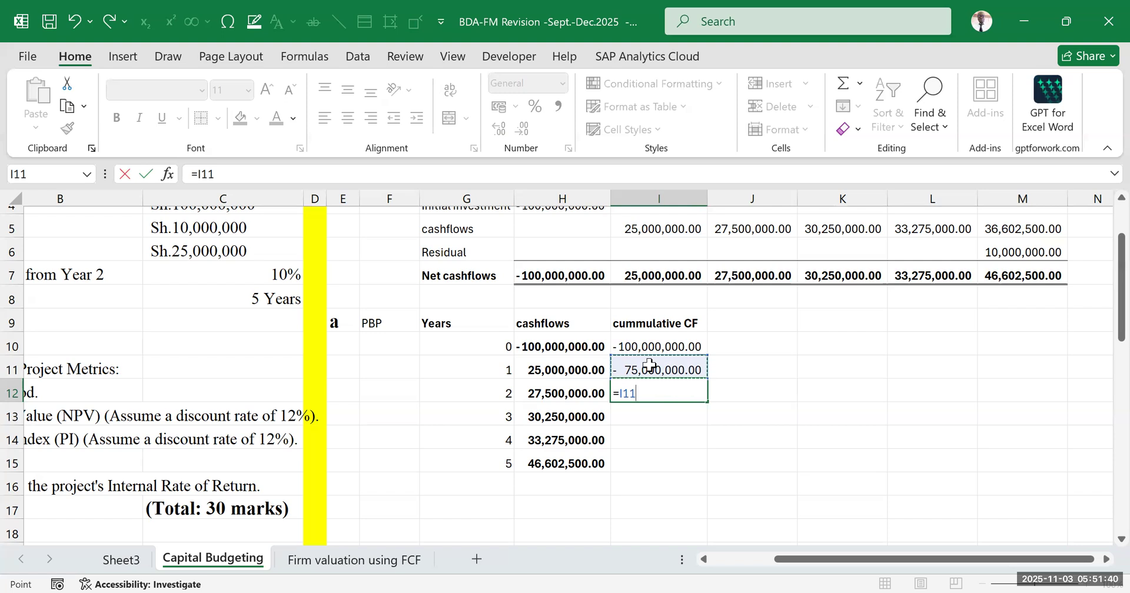
text(+)
click(566, 394)
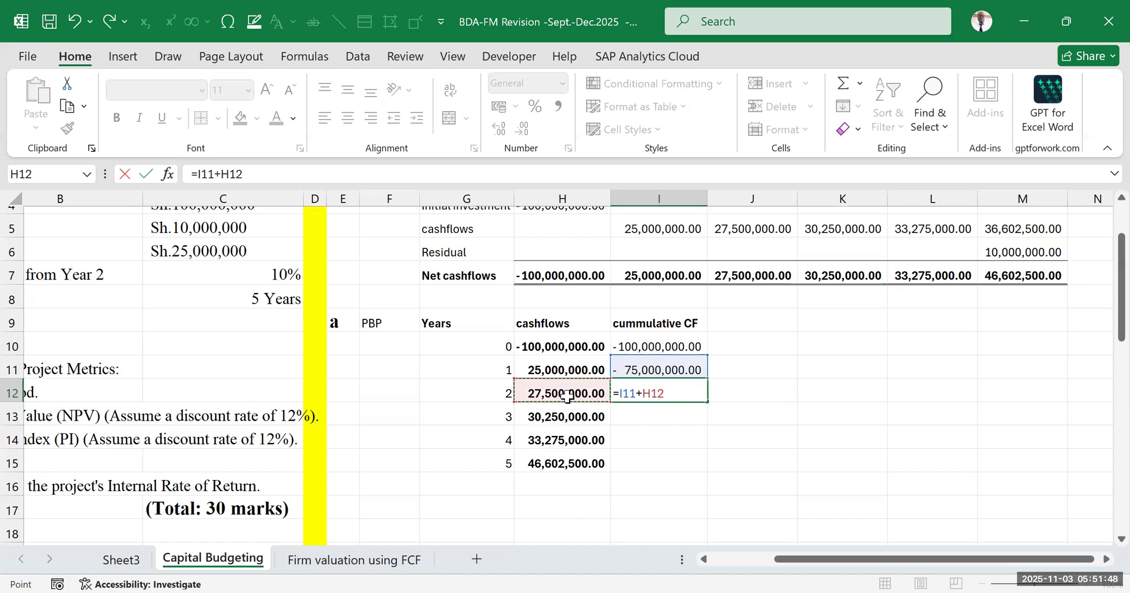
key(ctrl+Return)
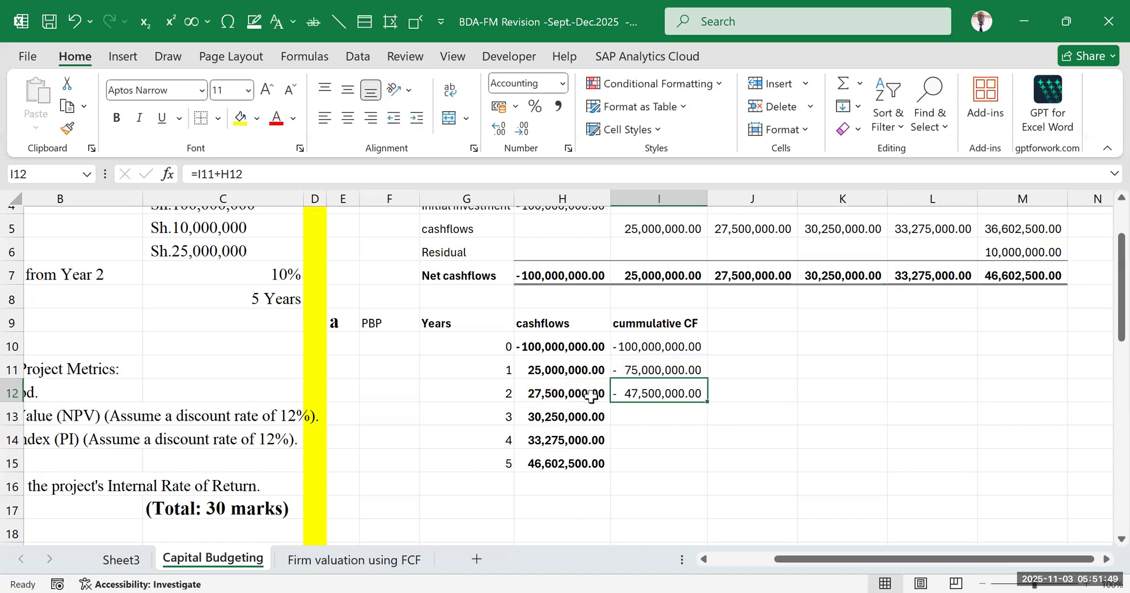
Review the year 2 cumulative cash flow in I12 against the cash flow in H12 and the opening balance in I10
click(541, 393)
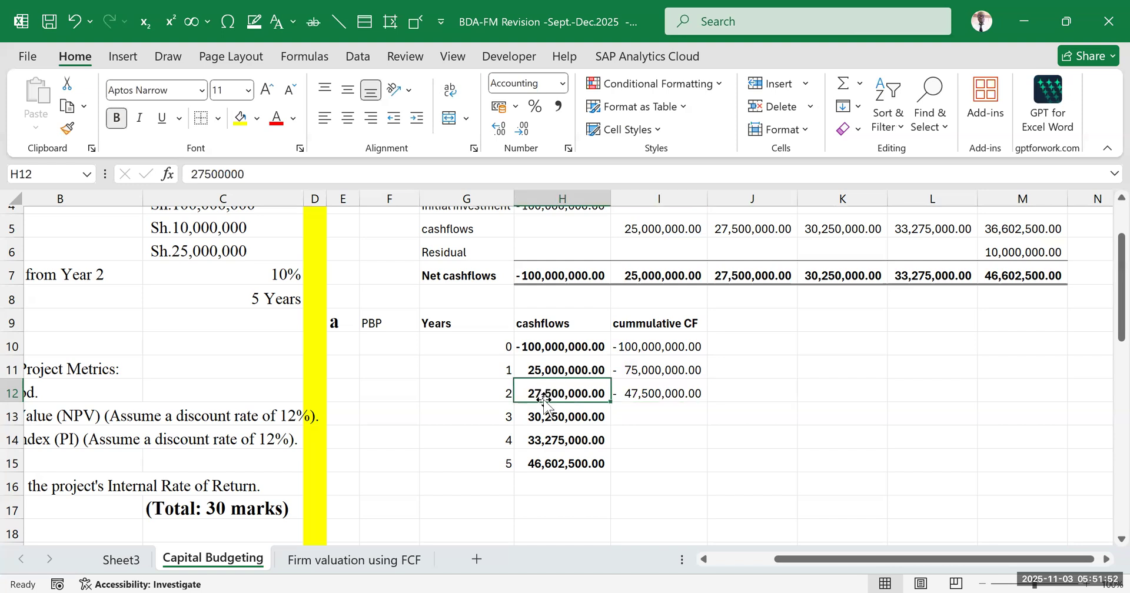
click(666, 392)
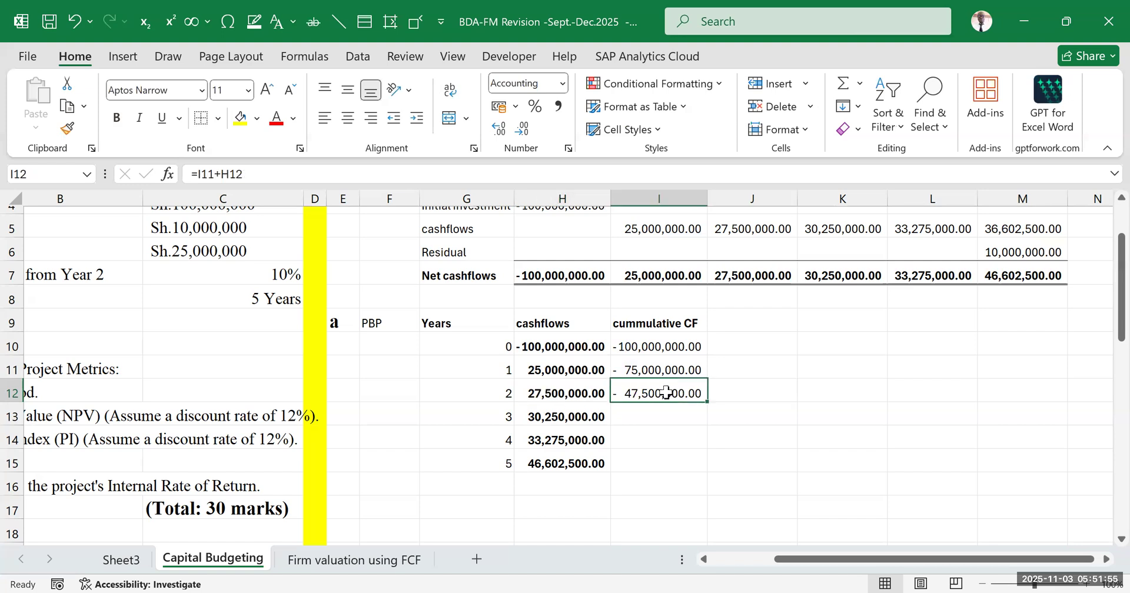
click(638, 413)
click(656, 389)
click(638, 343)
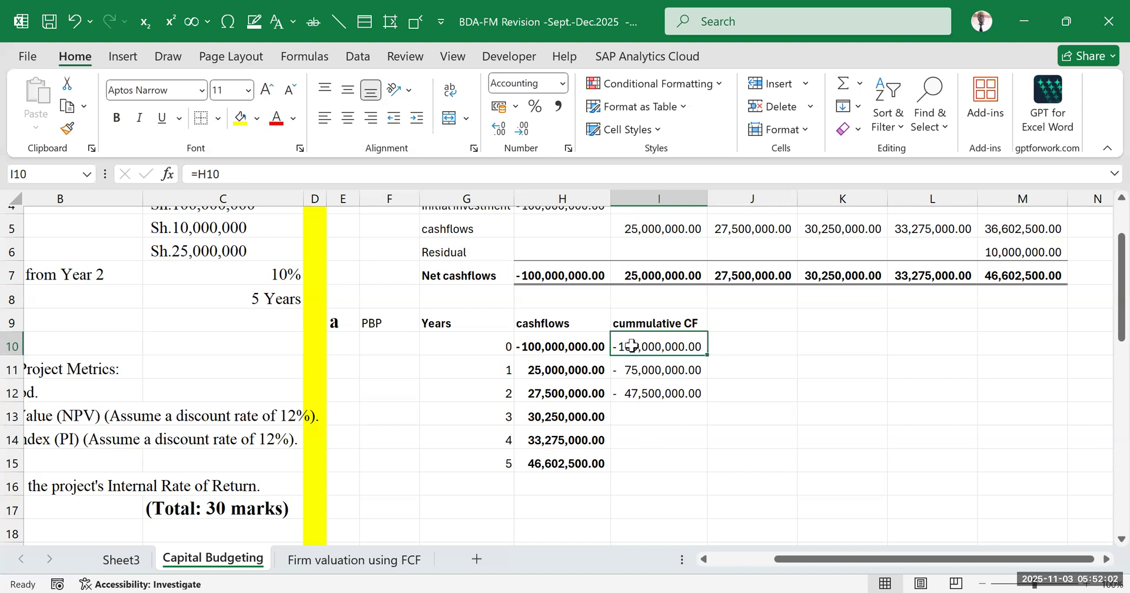
click(649, 393)
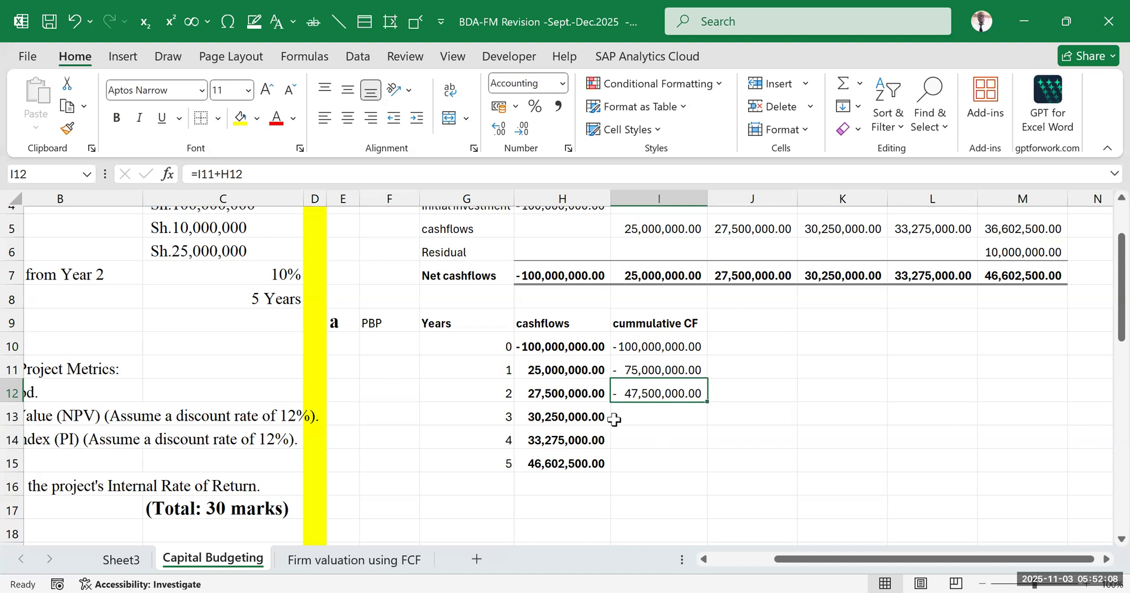
click(570, 417)
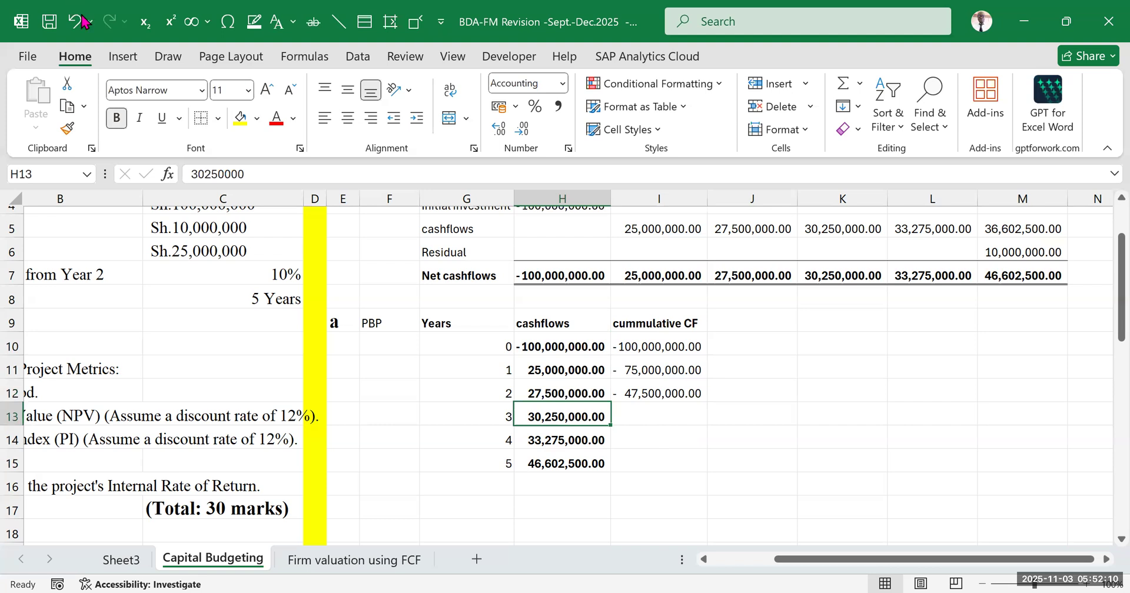
click(394, 68)
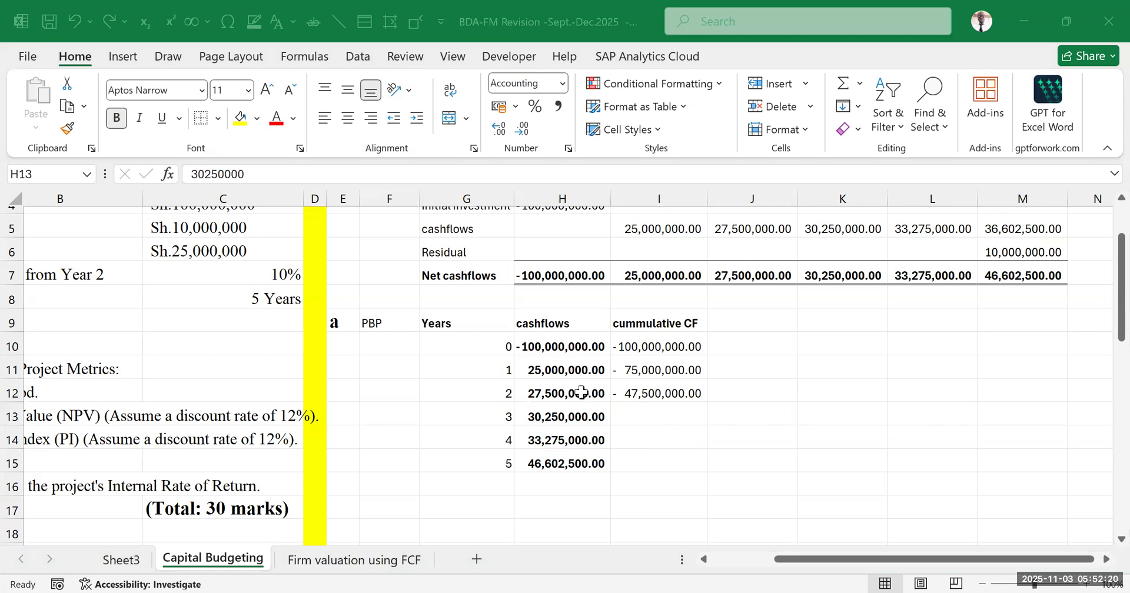
click(560, 388)
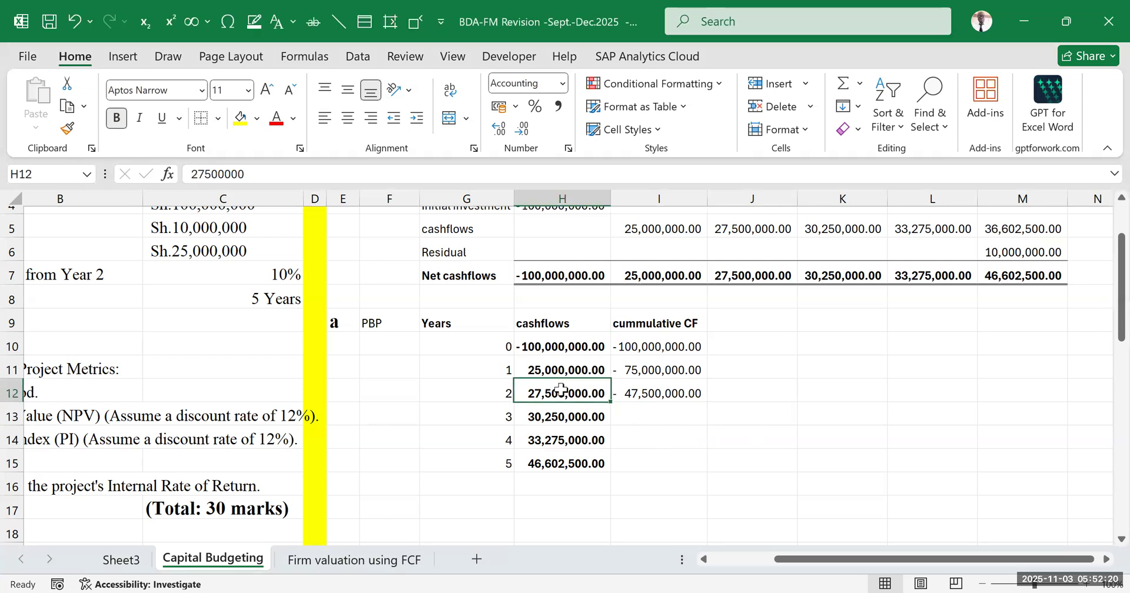
click(644, 384)
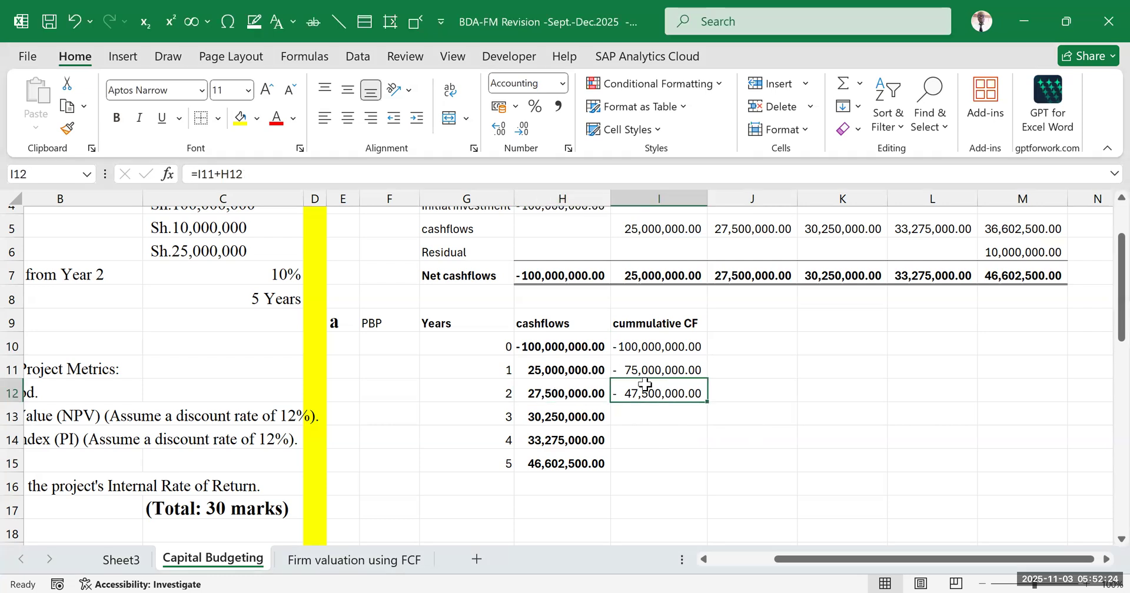
Compare the year 3 cash flow in H13 with the year 2 cumulative balance in I12
click(544, 420)
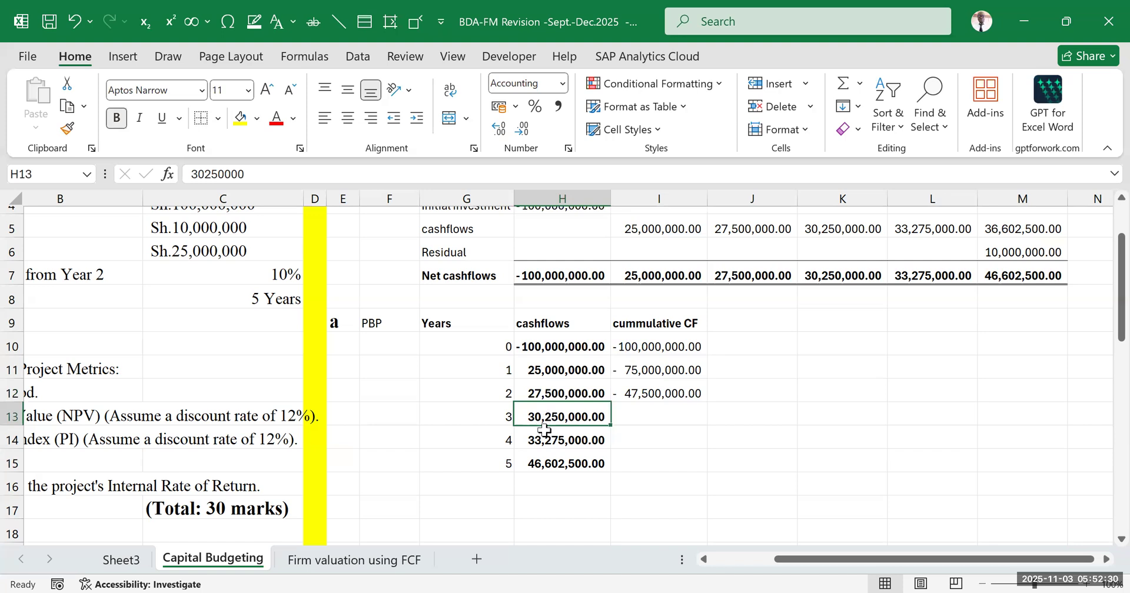
click(650, 395)
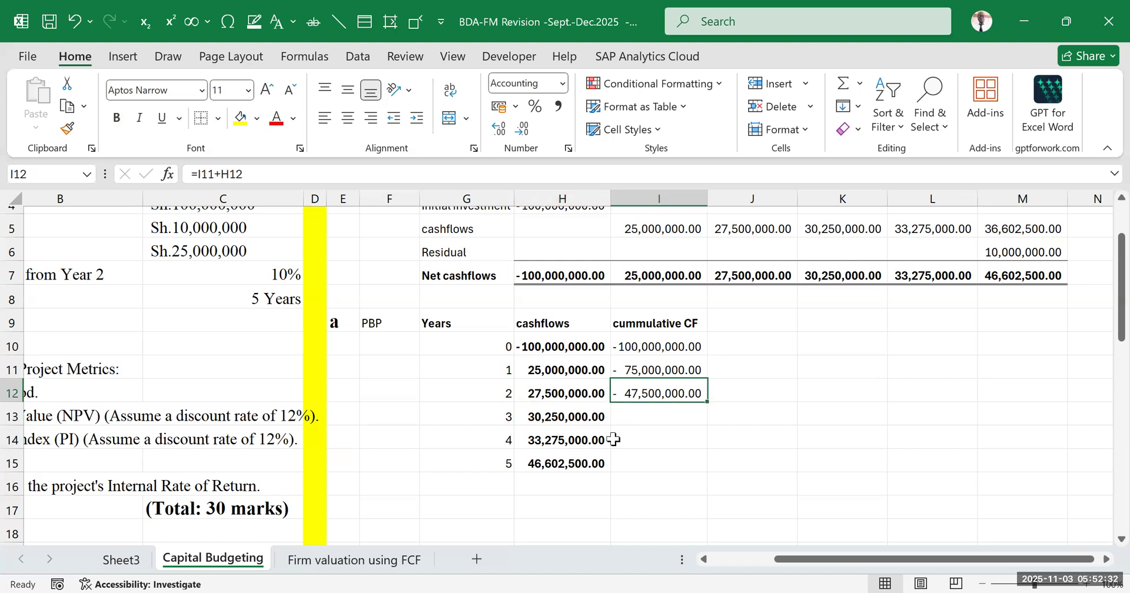
click(538, 413)
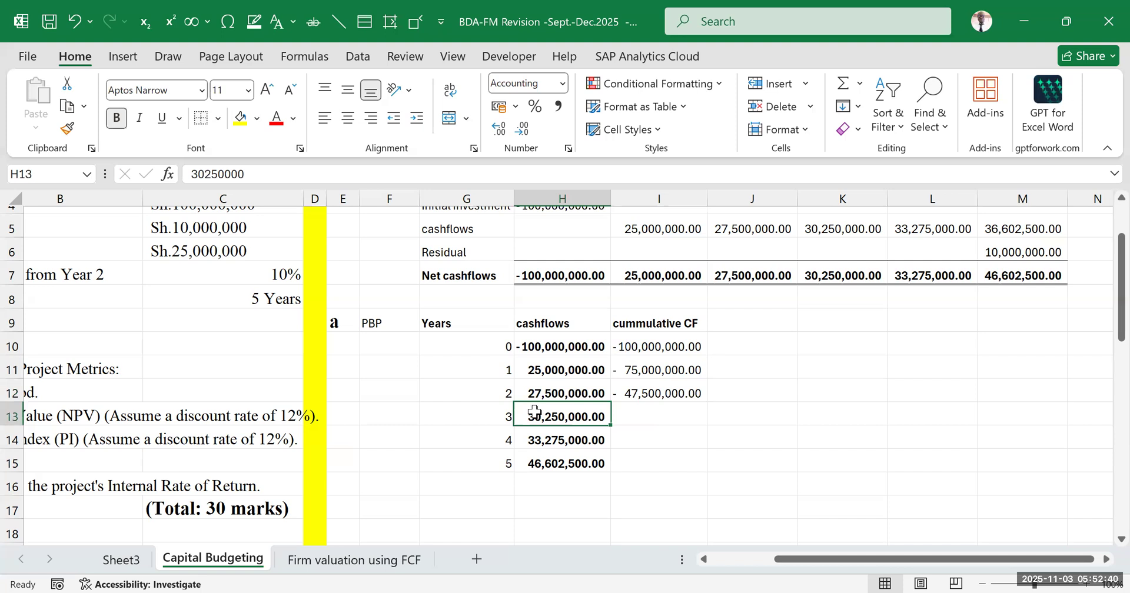
click(618, 414)
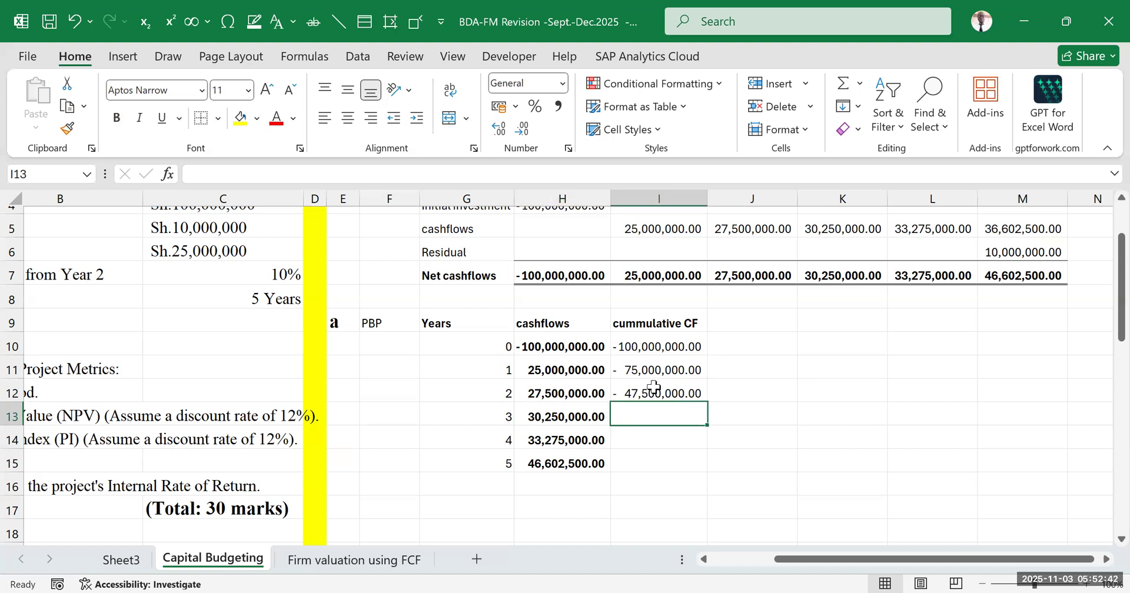
click(543, 419)
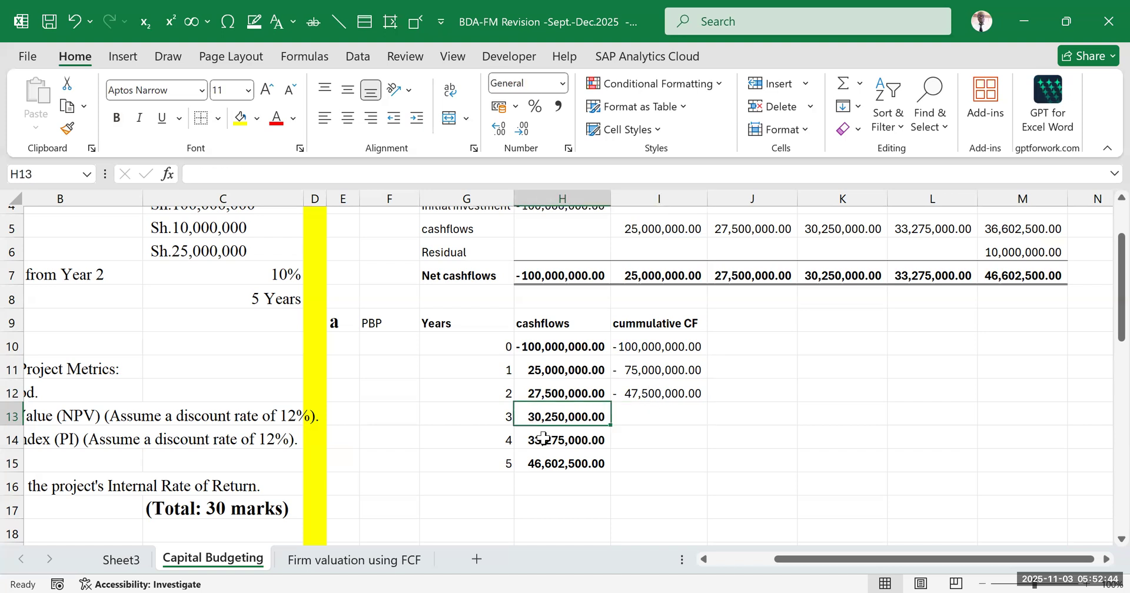
click(649, 417)
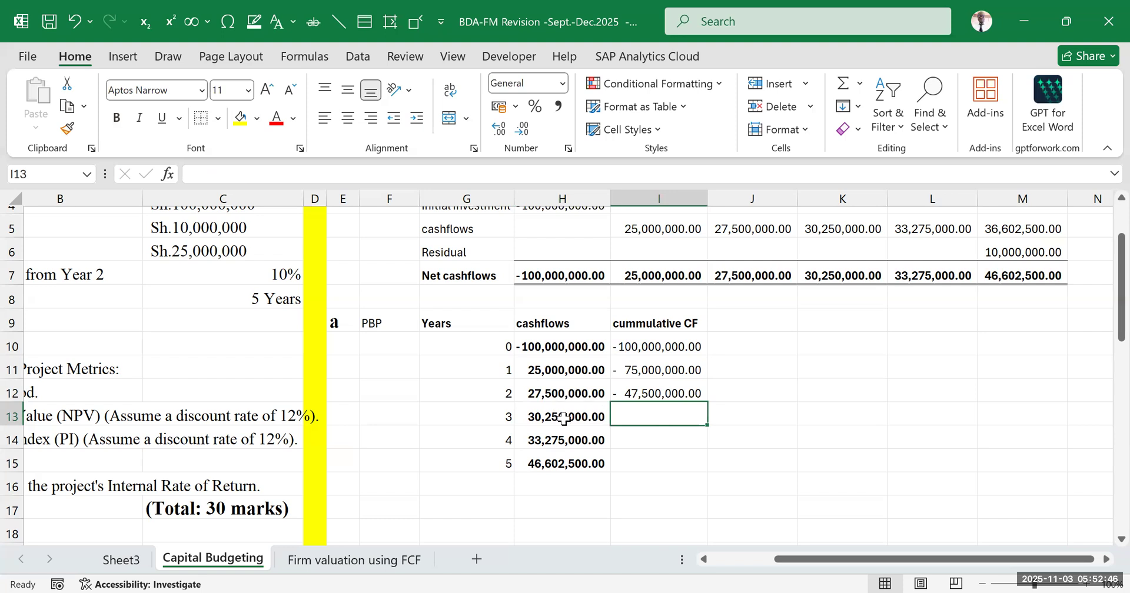
click(641, 392)
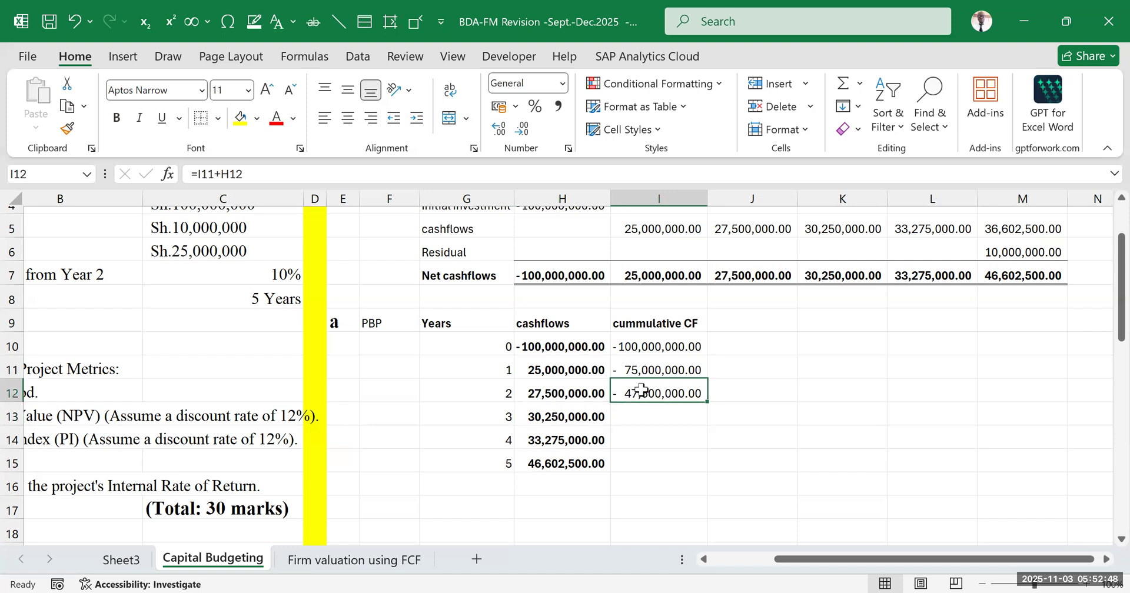
click(554, 415)
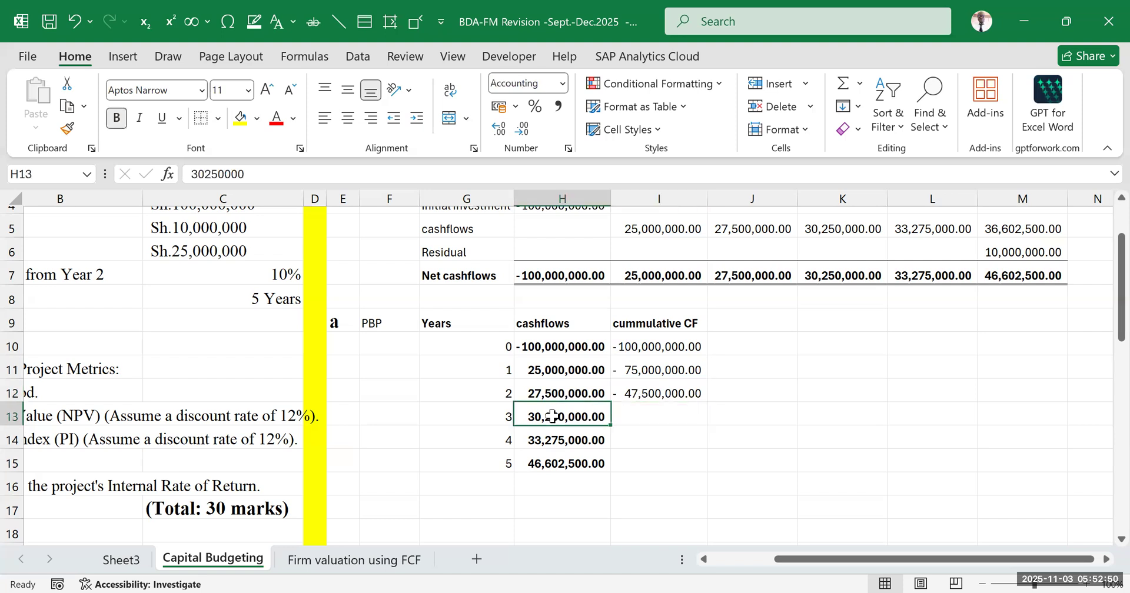
click(650, 393)
Enter =I12+H13 in I13 to compute the year 3 cumulative cash flow
click(645, 420)
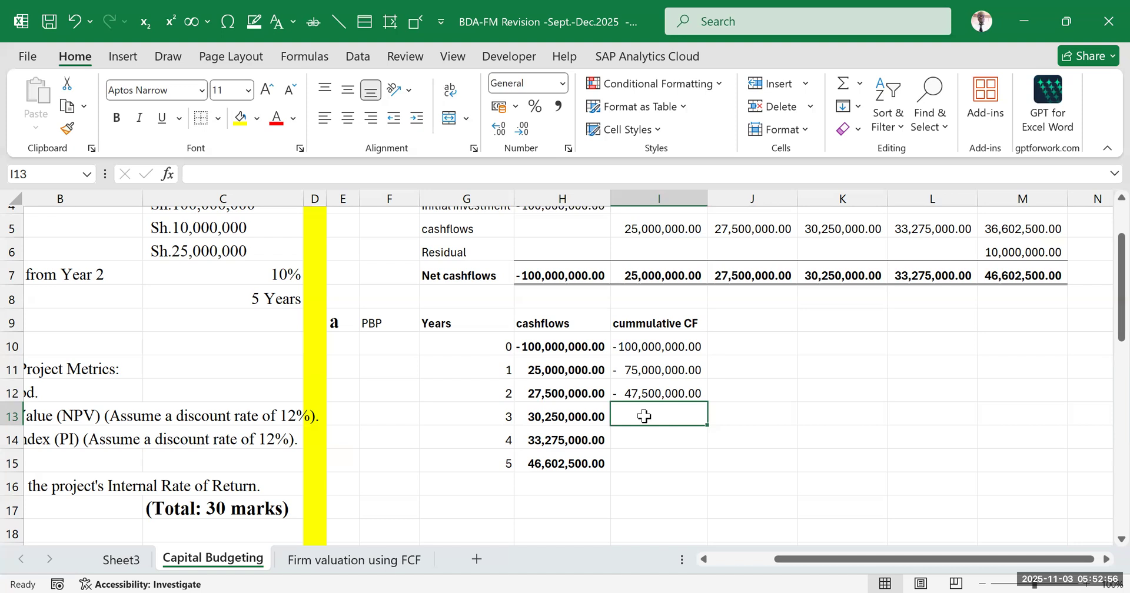
text(=)
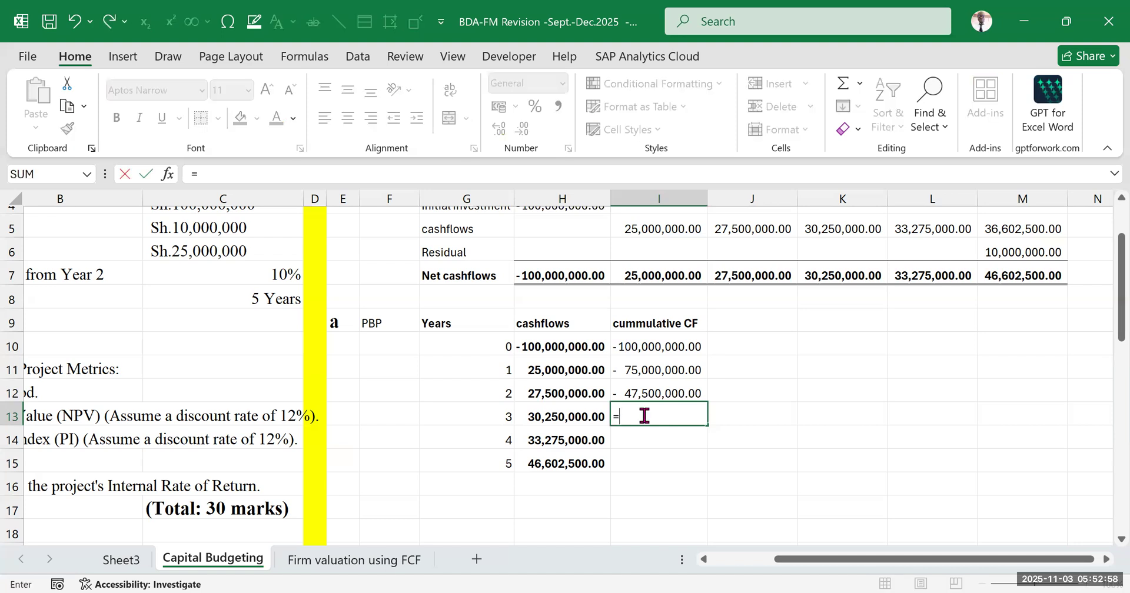
click(645, 391)
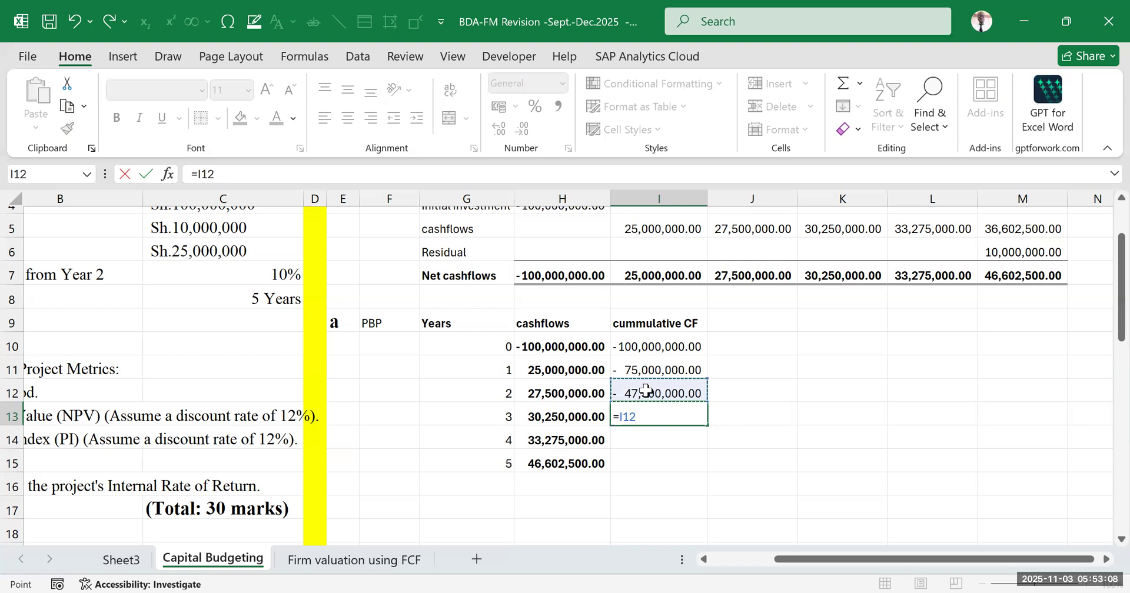
text(+)
click(567, 417)
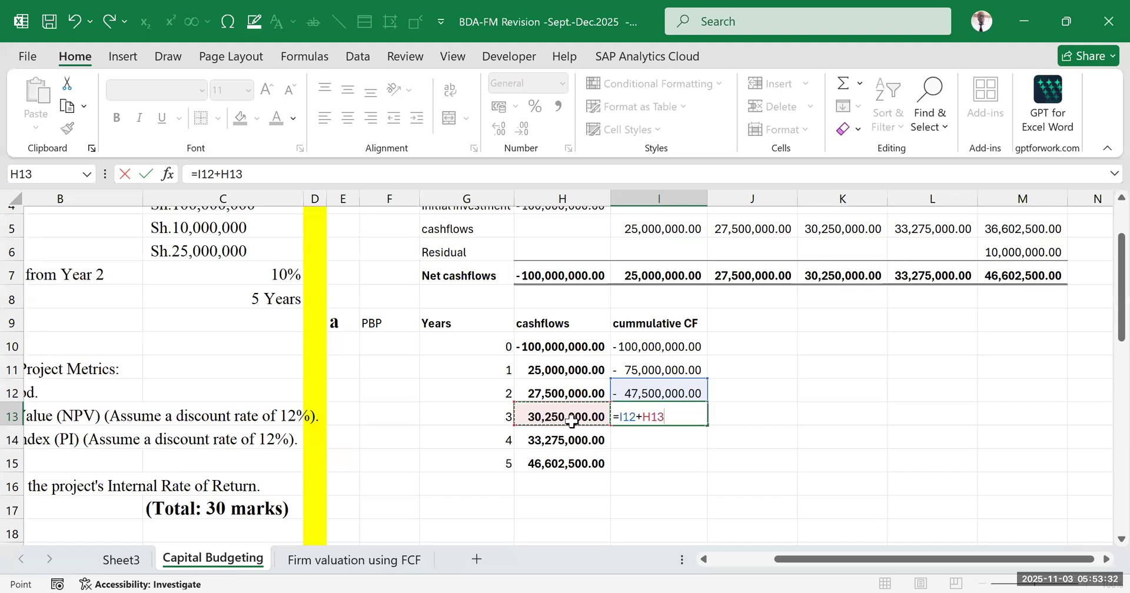
click(675, 417)
key(Return)
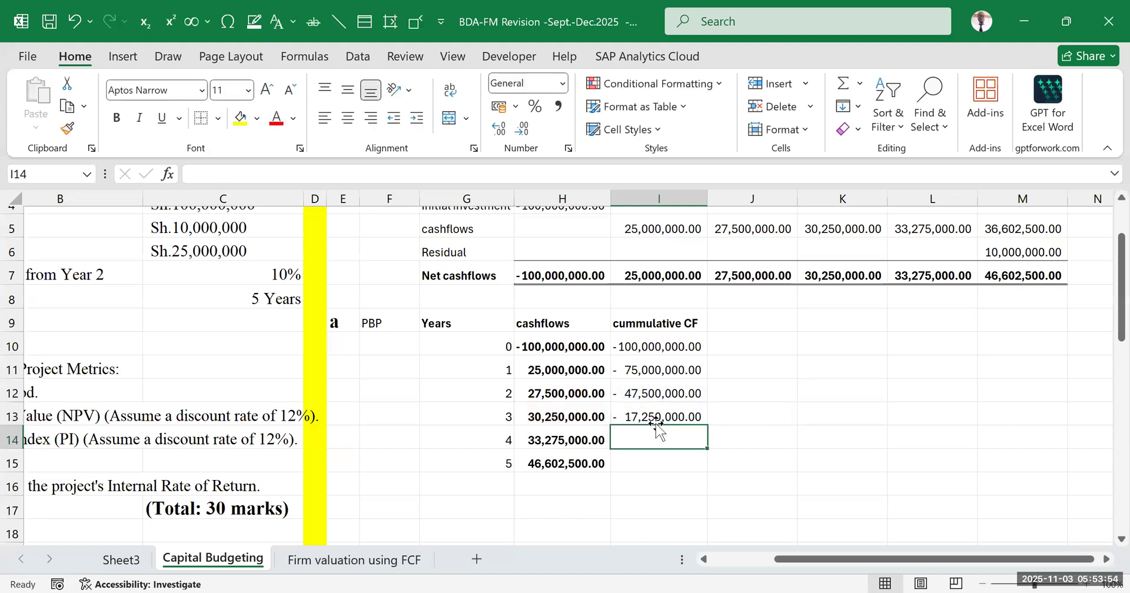
Examine the year 1 to 4 cash flows in H11:H14 against the initial outlay in I10 and the cumulative balance in I13
click(669, 412)
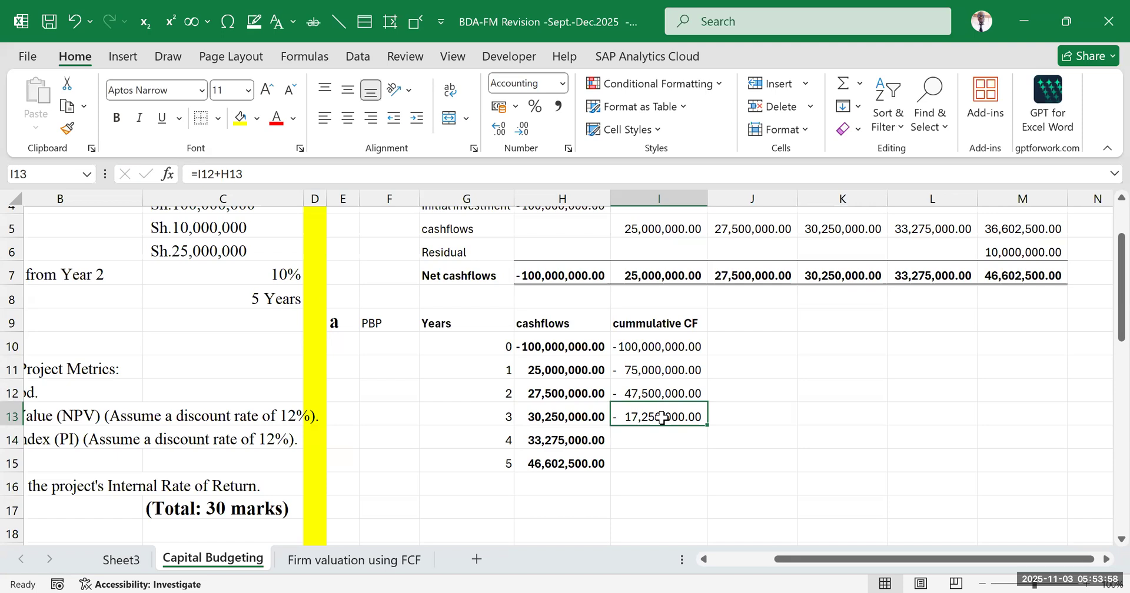
click(551, 365)
drag(551, 365, 566, 436)
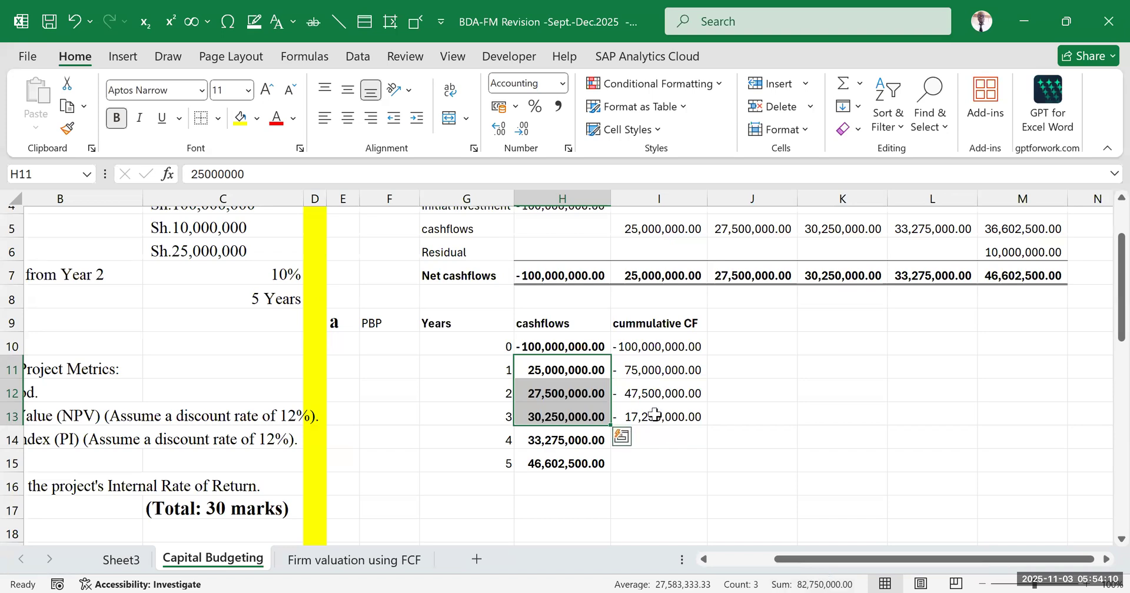
click(653, 348)
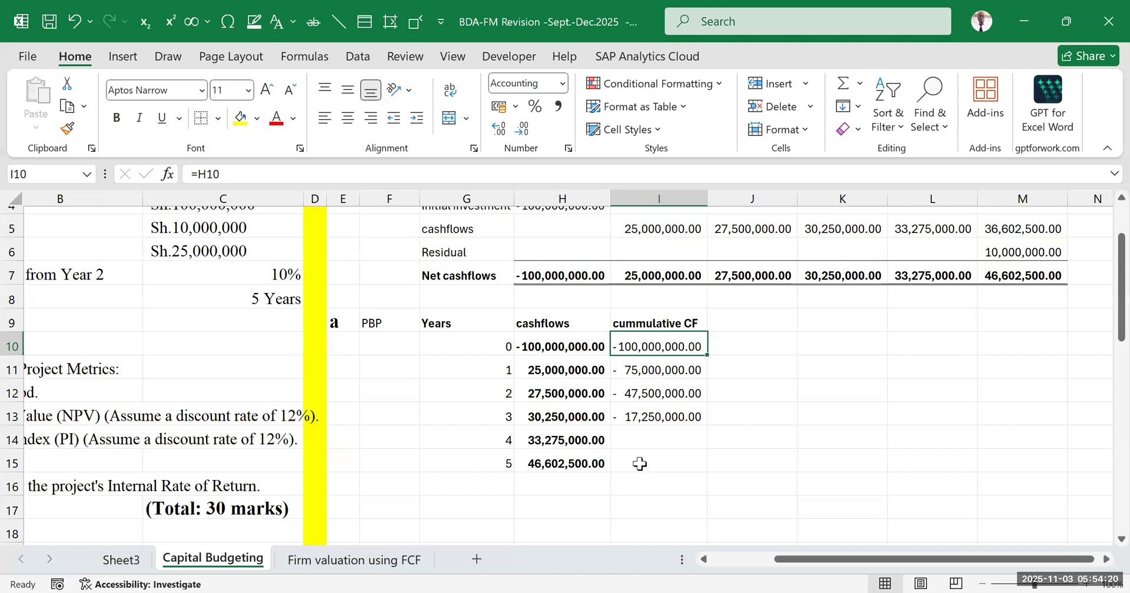
click(648, 417)
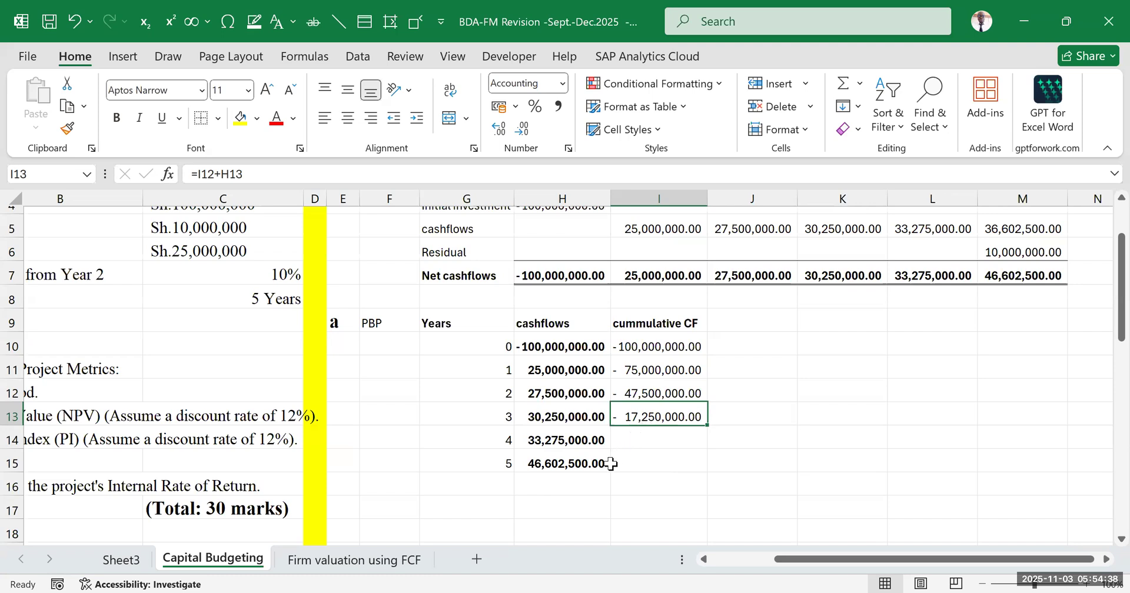
click(709, 465)
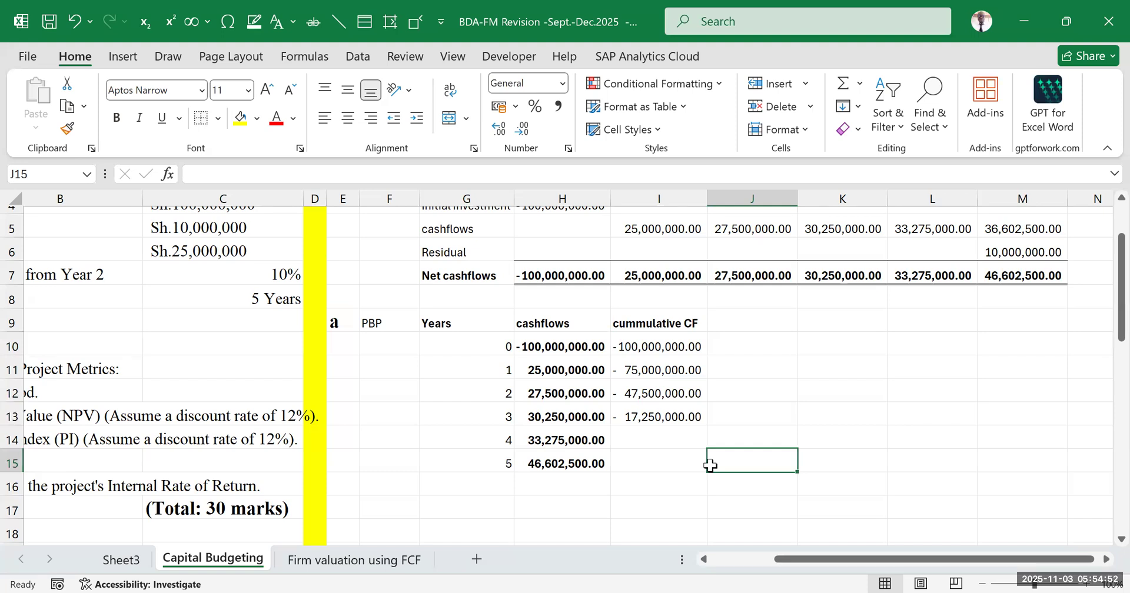
drag(553, 370, 551, 441)
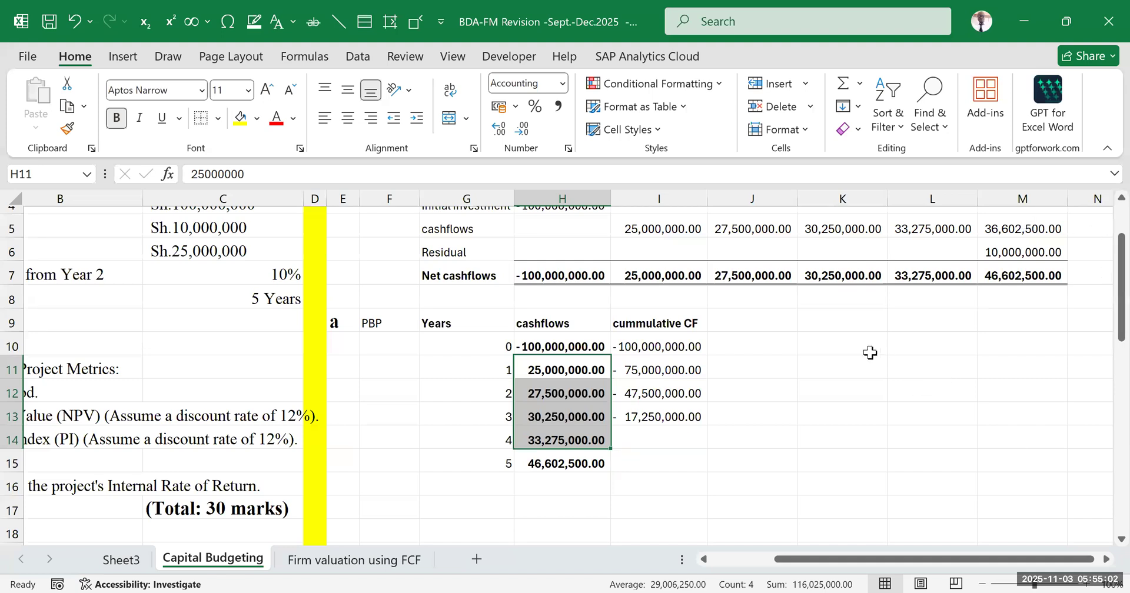
click(787, 367)
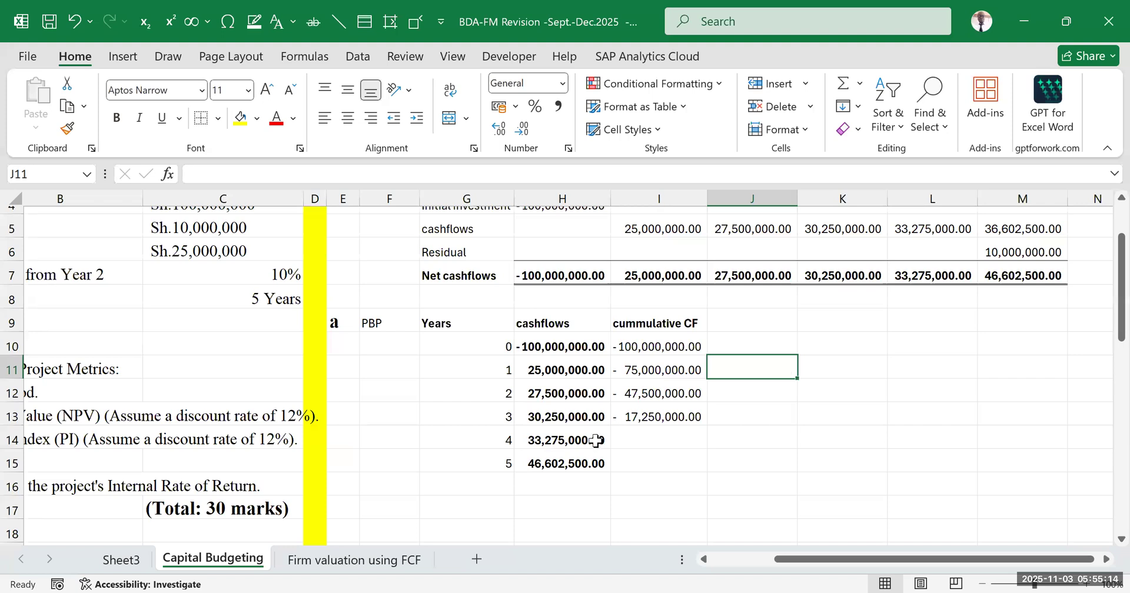
click(573, 438)
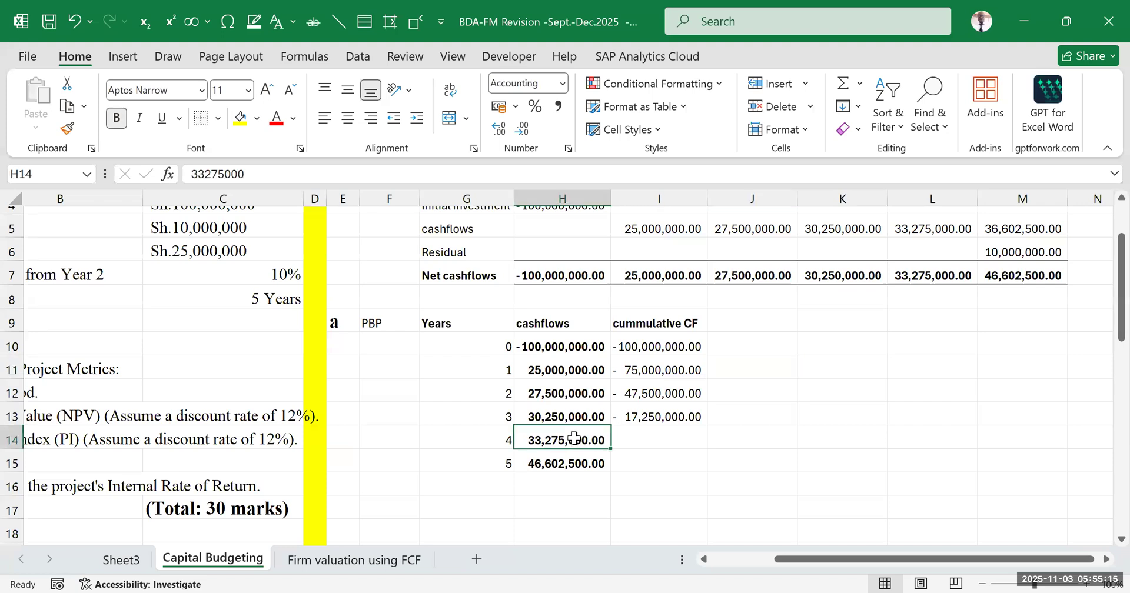
click(644, 415)
click(558, 435)
Start the payback period working in H17 below the cash flow table with the text PBP=3
scroll(554, 434, down, 2)
click(582, 472)
click(550, 428)
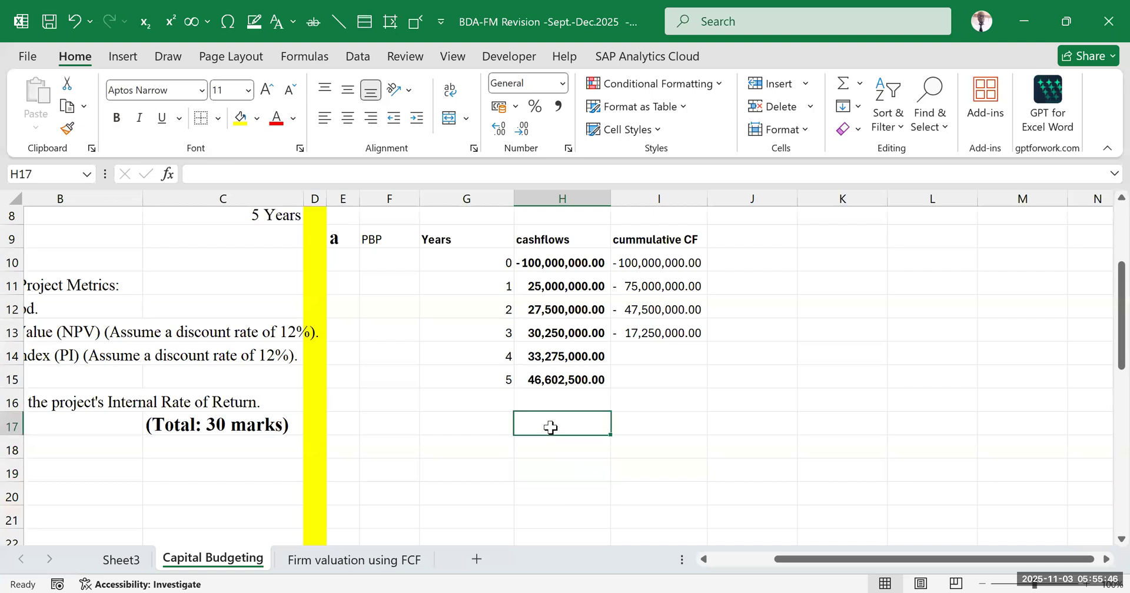
text(PBP=)
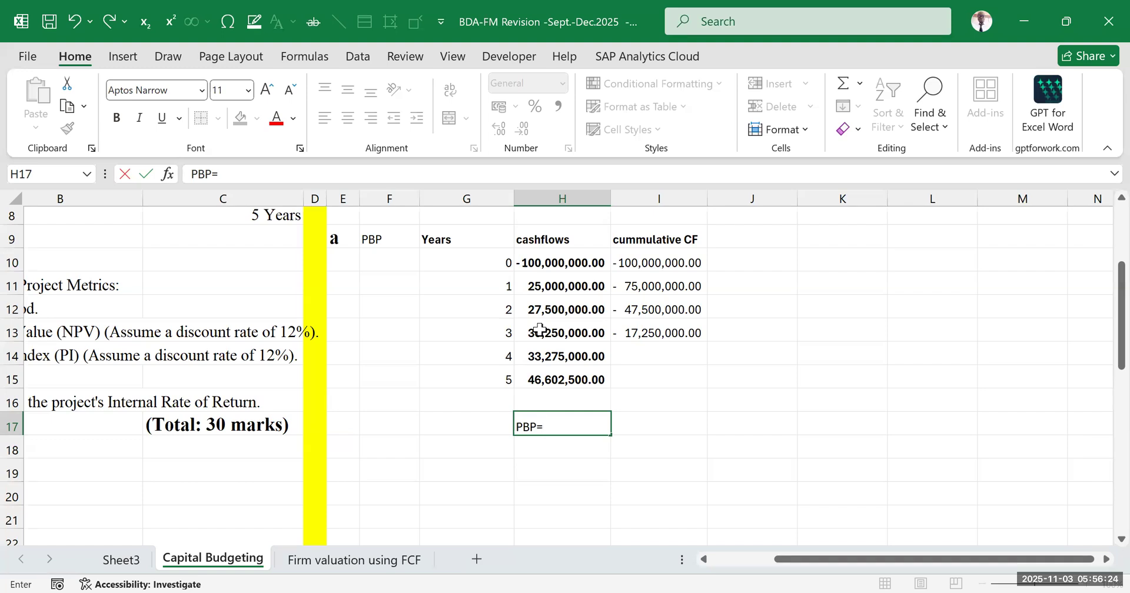
text(3+()
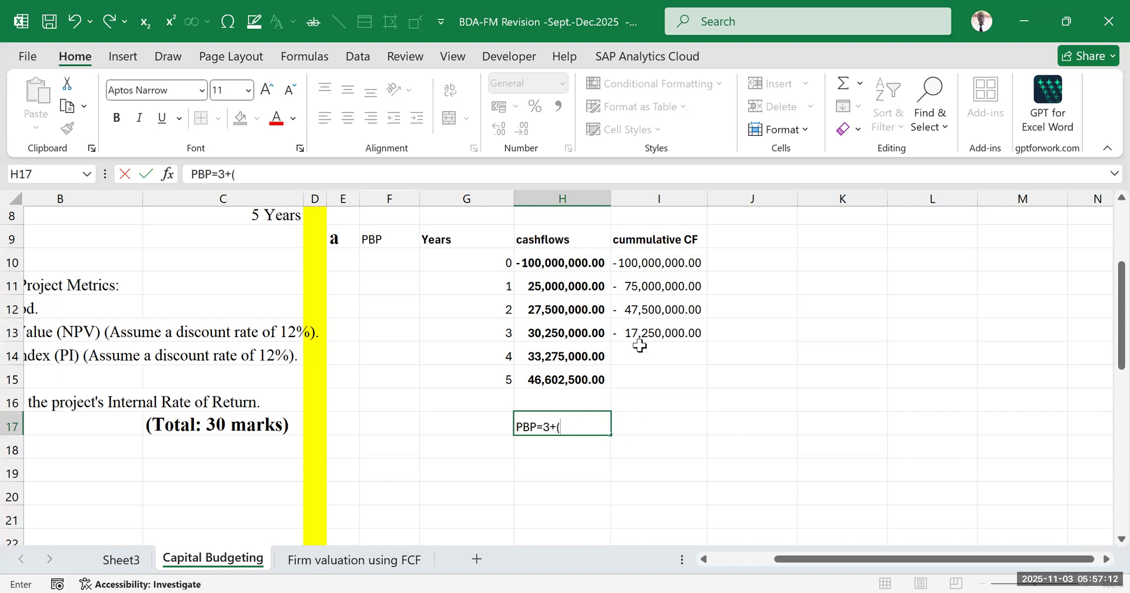
Complete the payback period working in H17 so it reads PBP=3+(17250000/33275000)
text(17250000/)
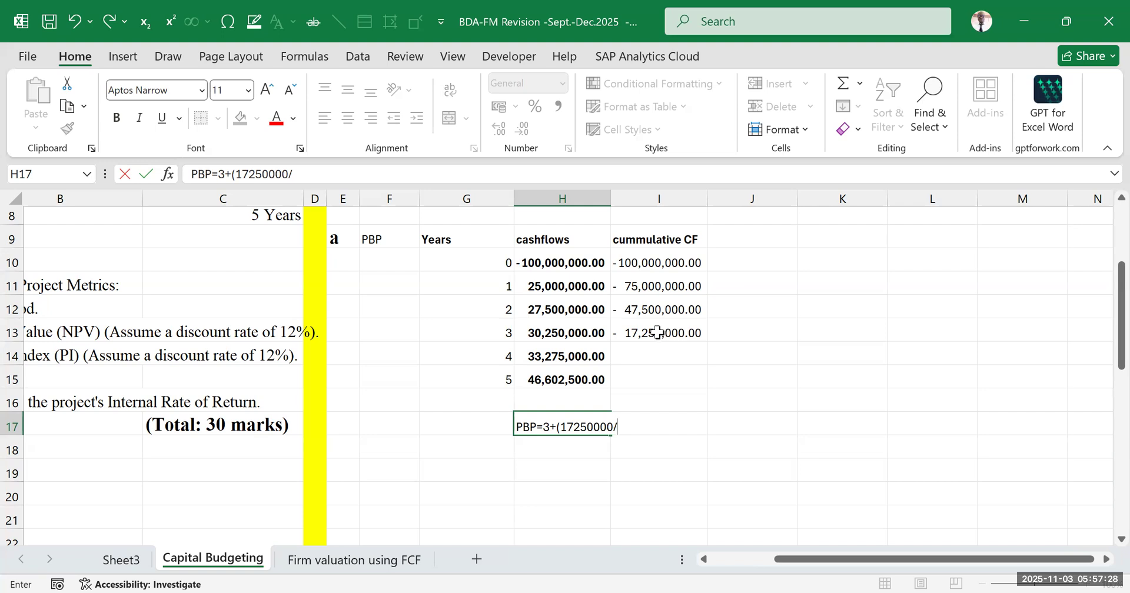
click(537, 359)
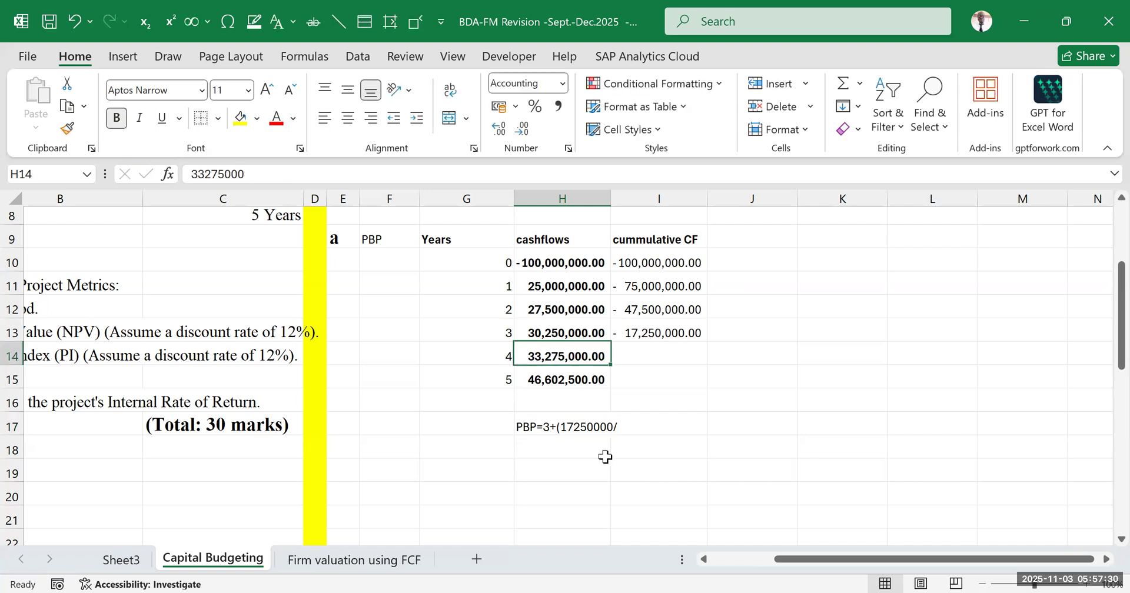
click(548, 425)
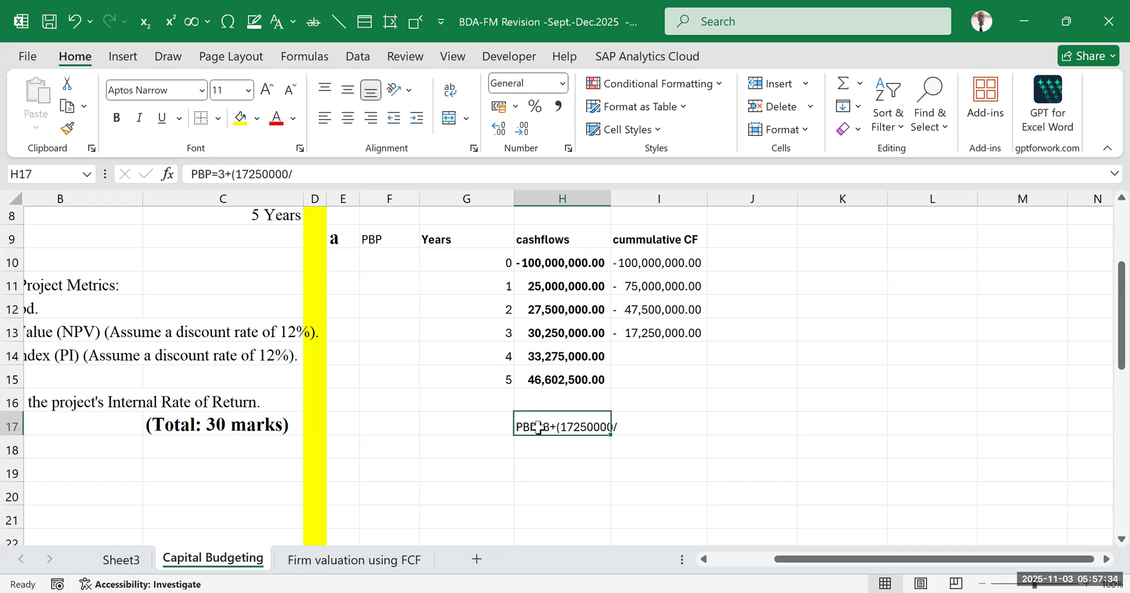
click(306, 182)
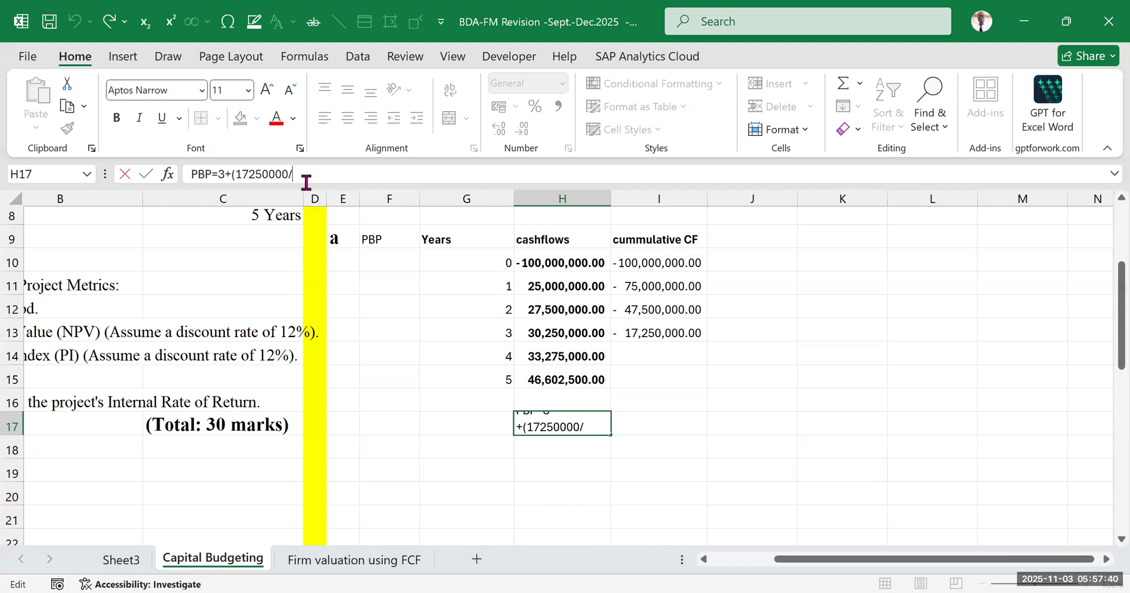
text(33)
text(2750)
text(000)
text())
click(793, 379)
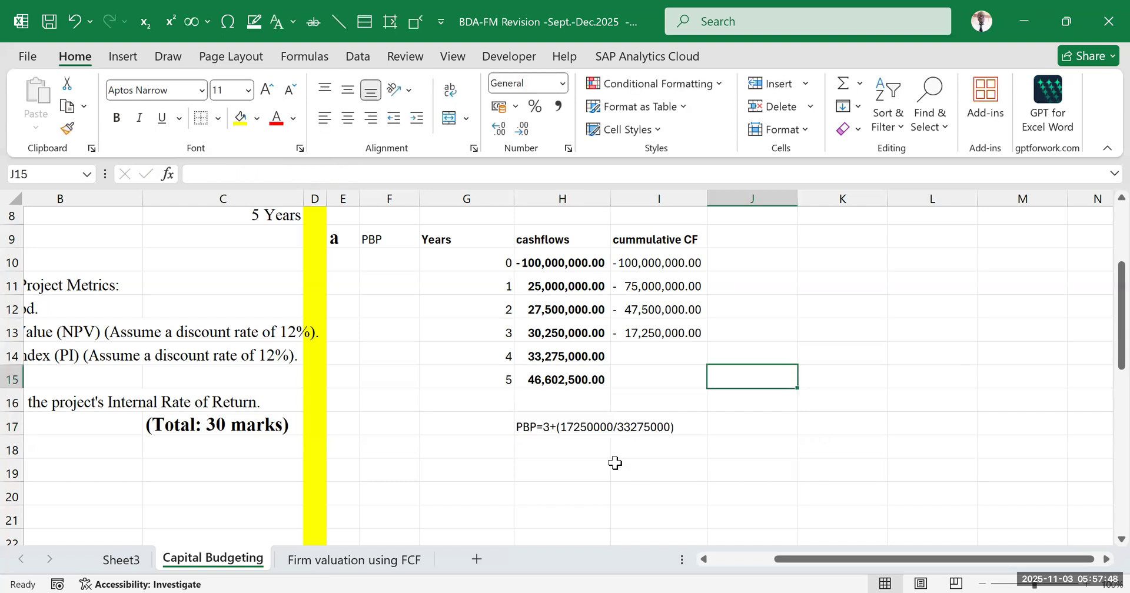
Calculate the payback period in H18 with =3+(17250000/H14), following the working above it
click(531, 427)
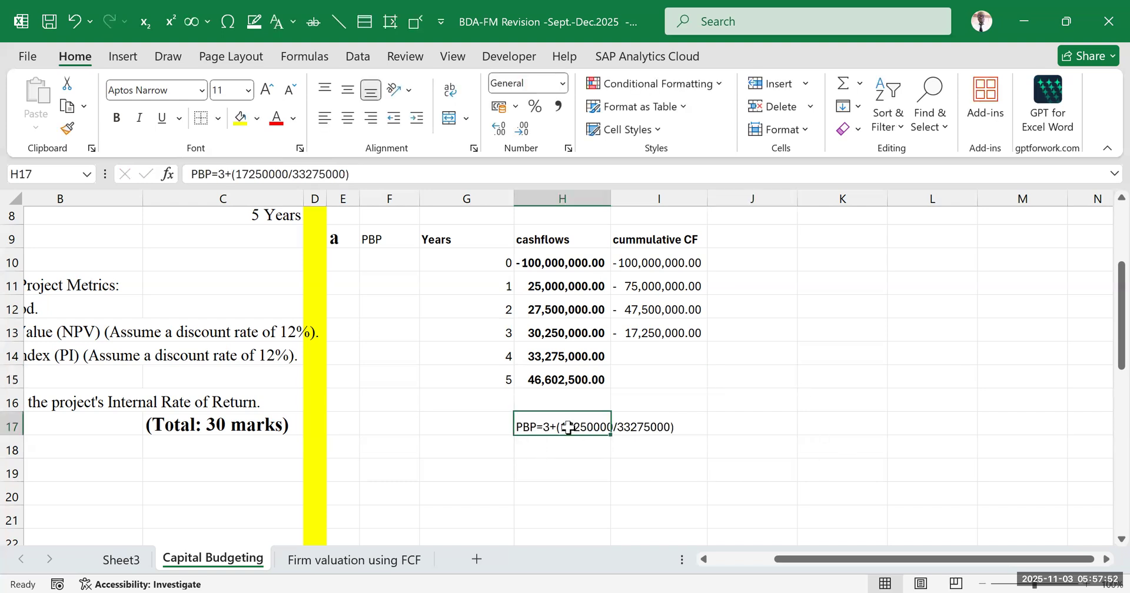
click(661, 333)
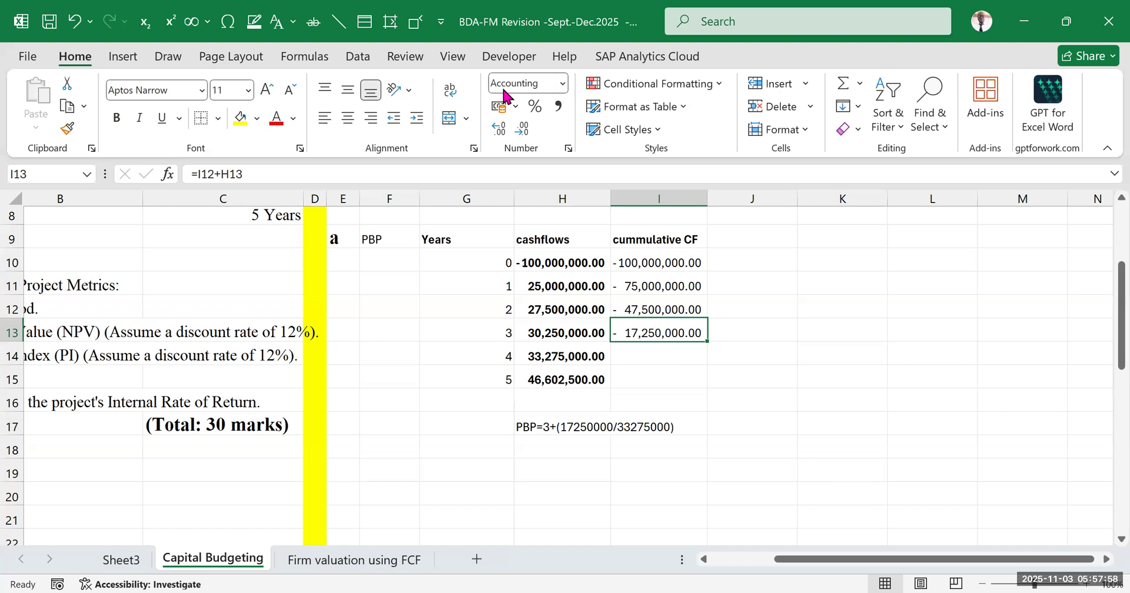
click(557, 449)
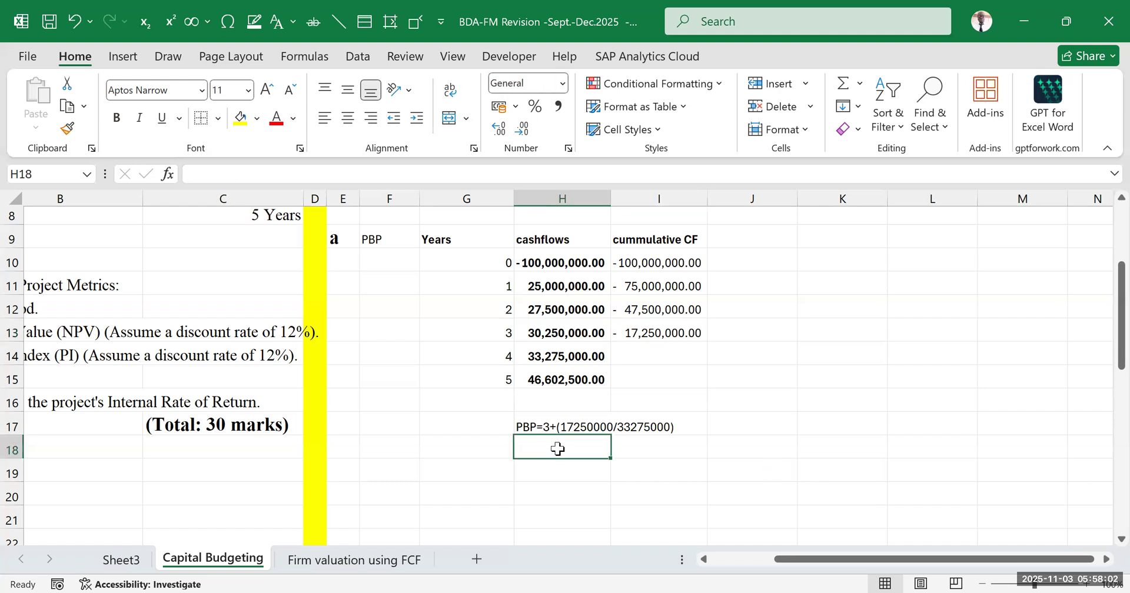
text(=3)
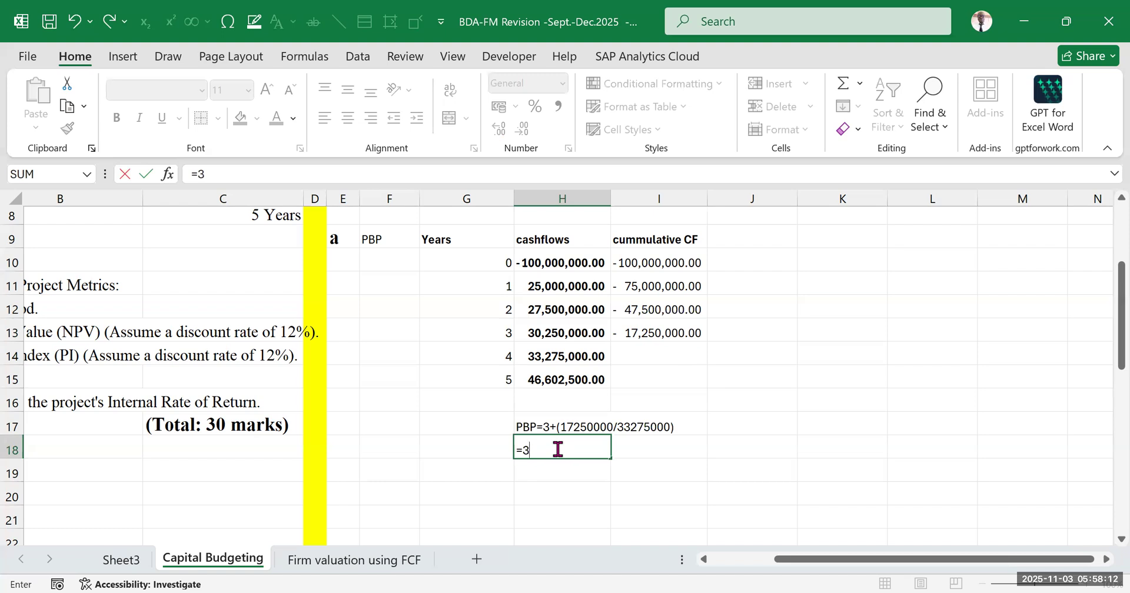
text(+)
text((17250000/)
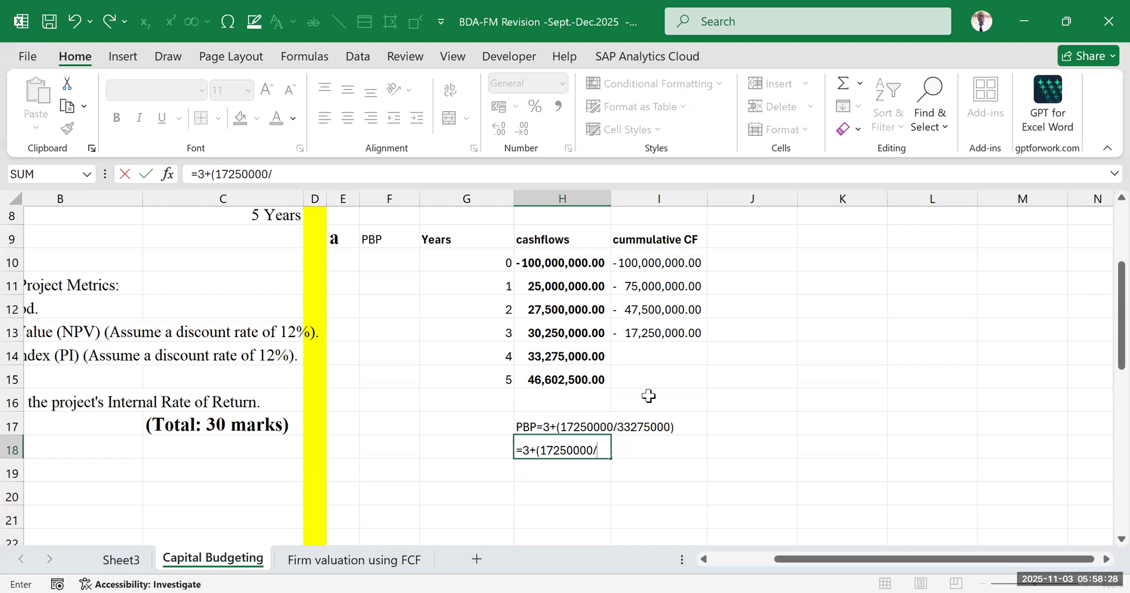
click(558, 357)
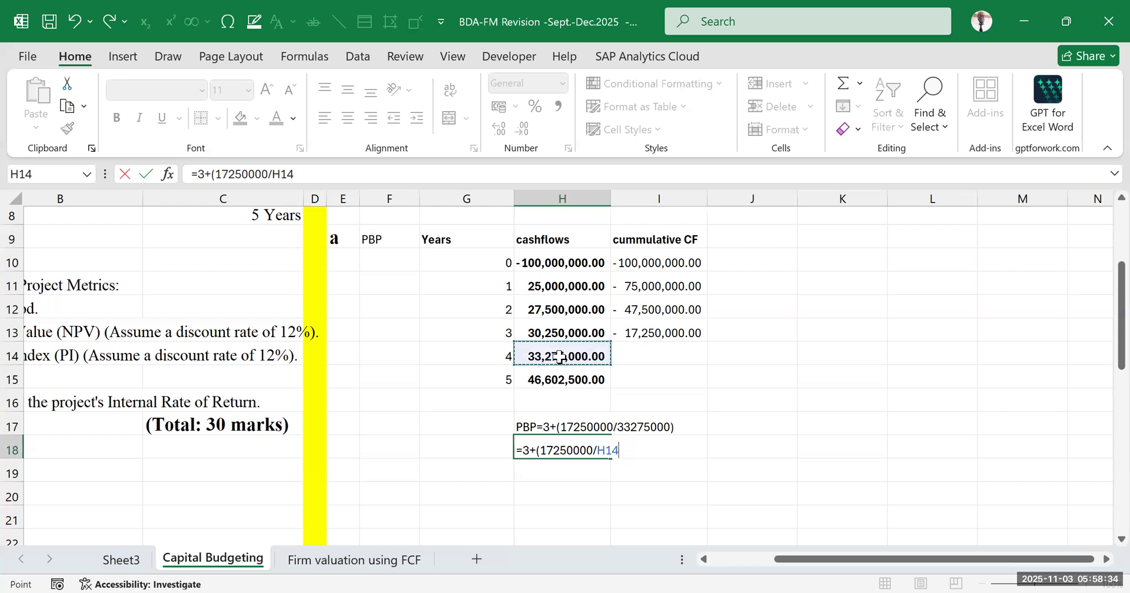
text())
key(ctrl+Return)
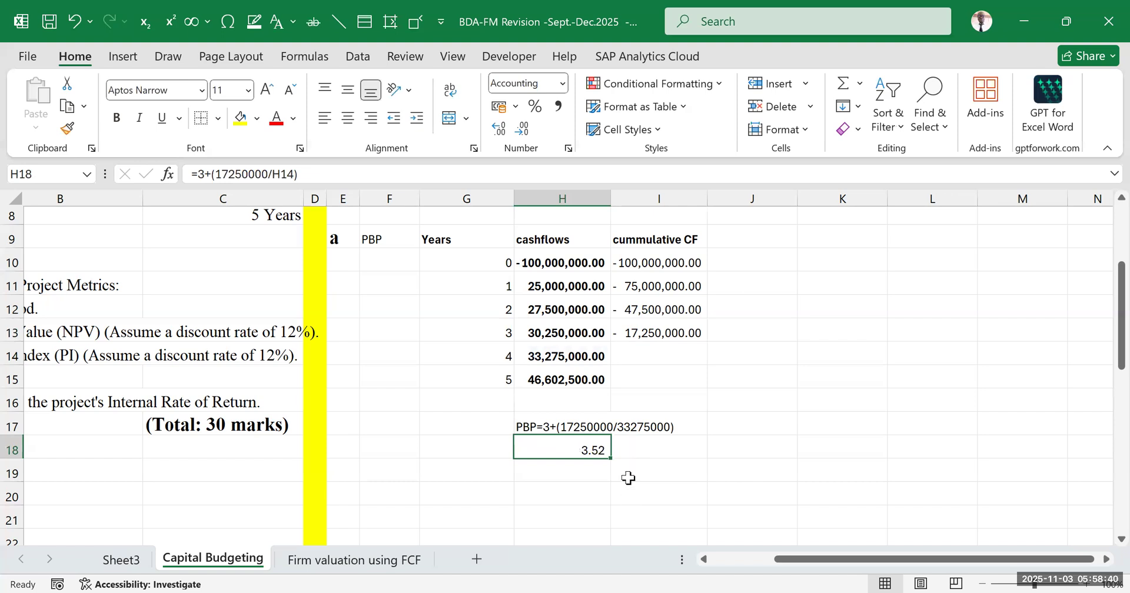
Review the payback result in H18 against the cash flow table and the payback period requirement in A12
click(788, 475)
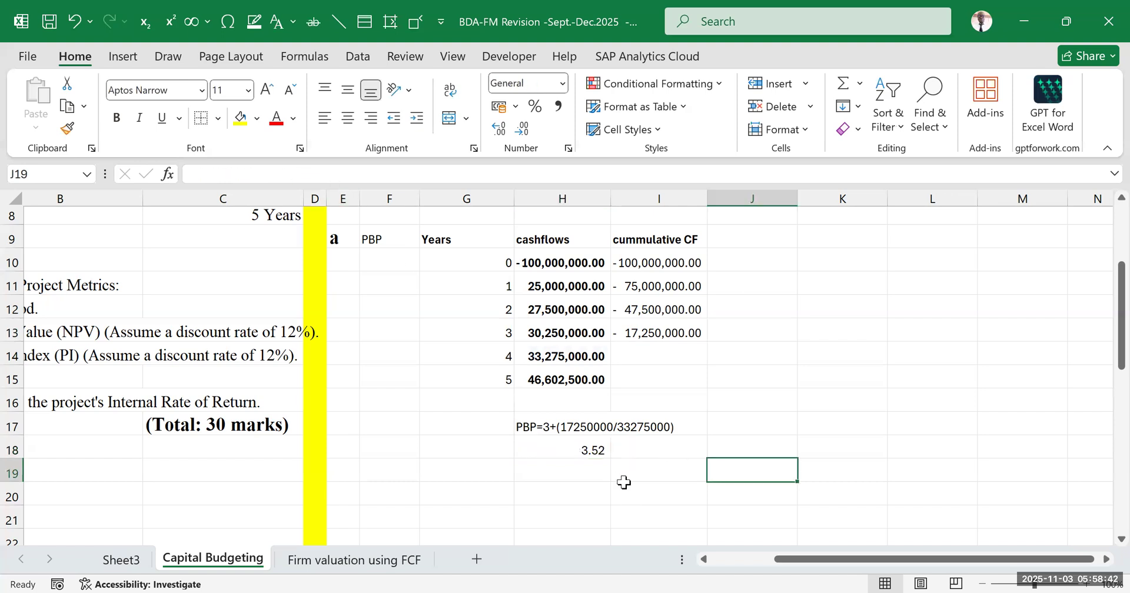
click(580, 450)
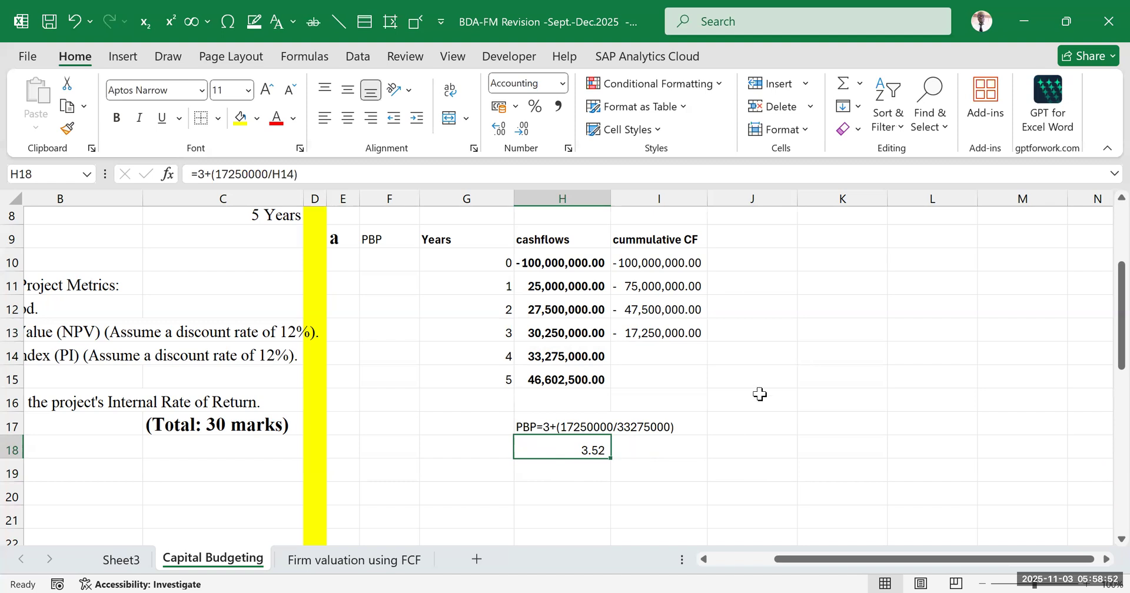
click(845, 415)
scroll(302, 312, up, 1)
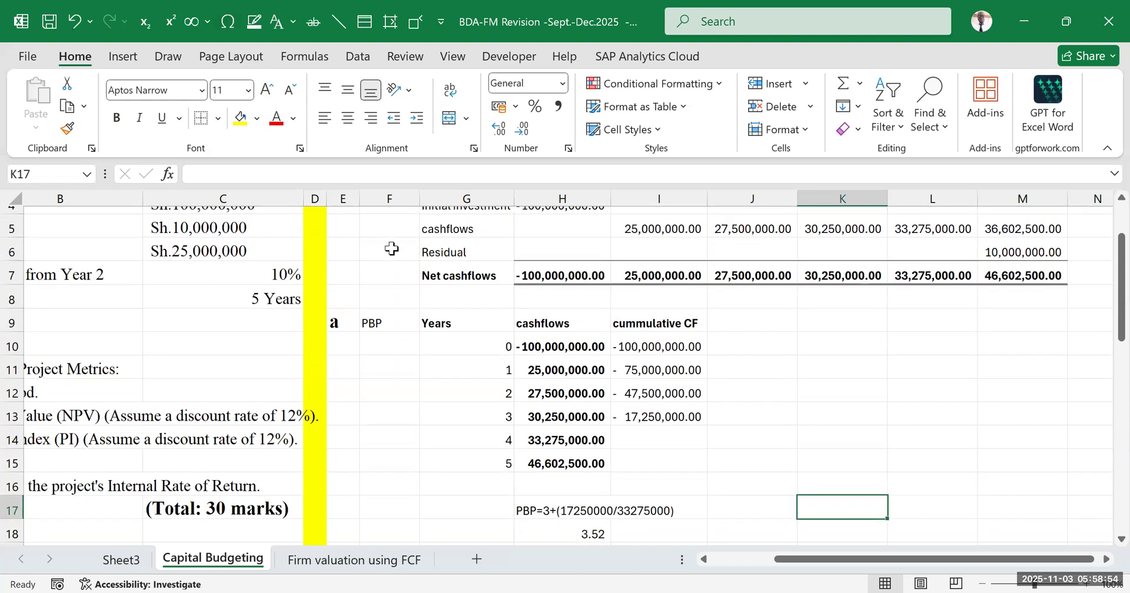
scroll(389, 249, down, 1)
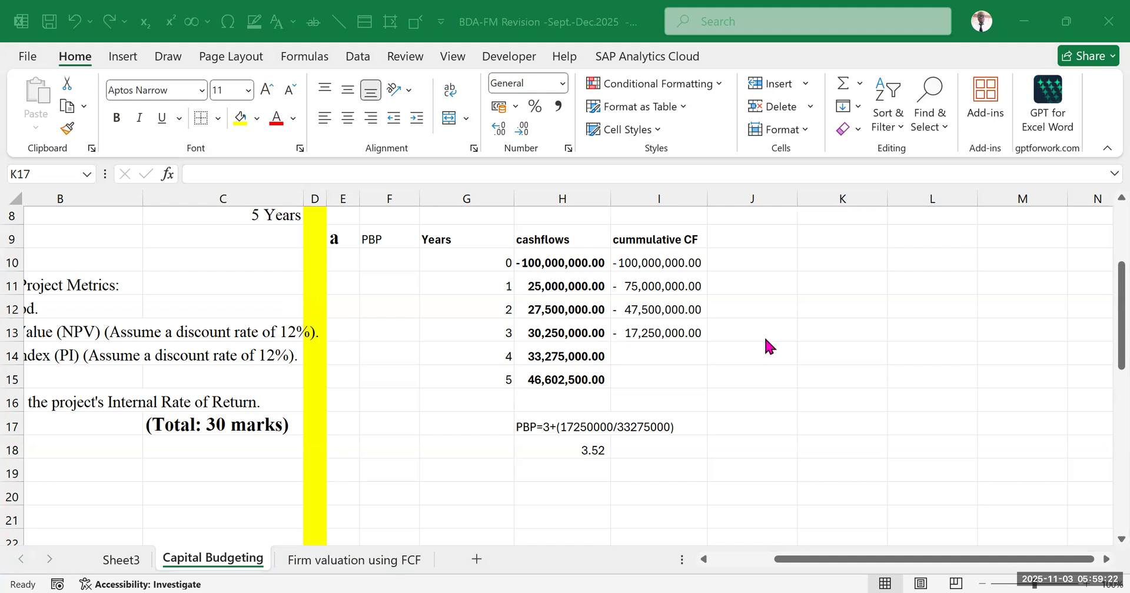
click(847, 334)
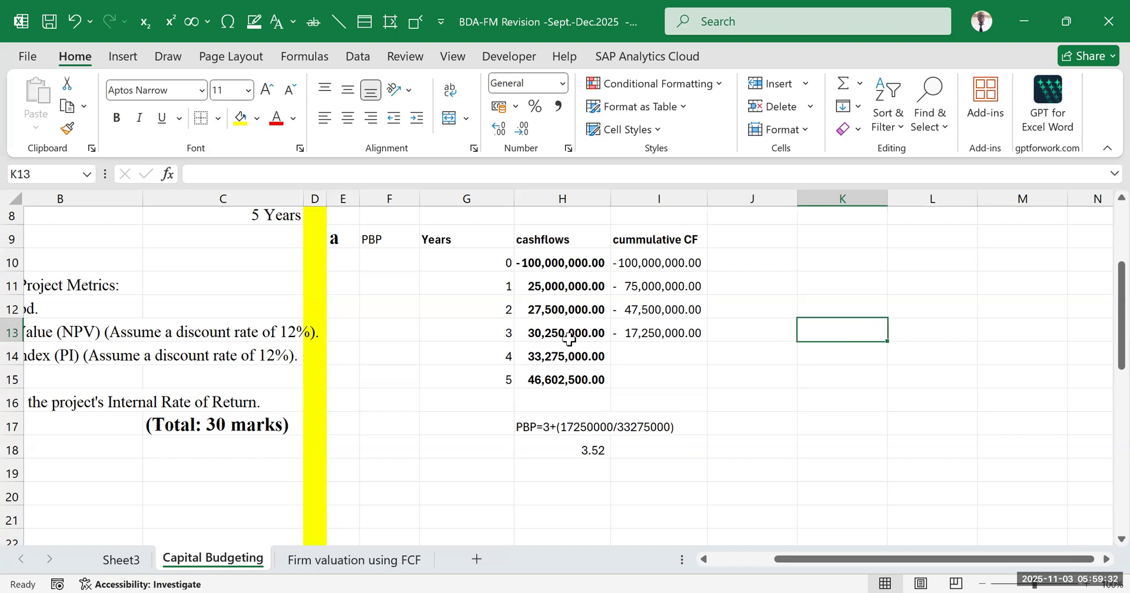
click(504, 262)
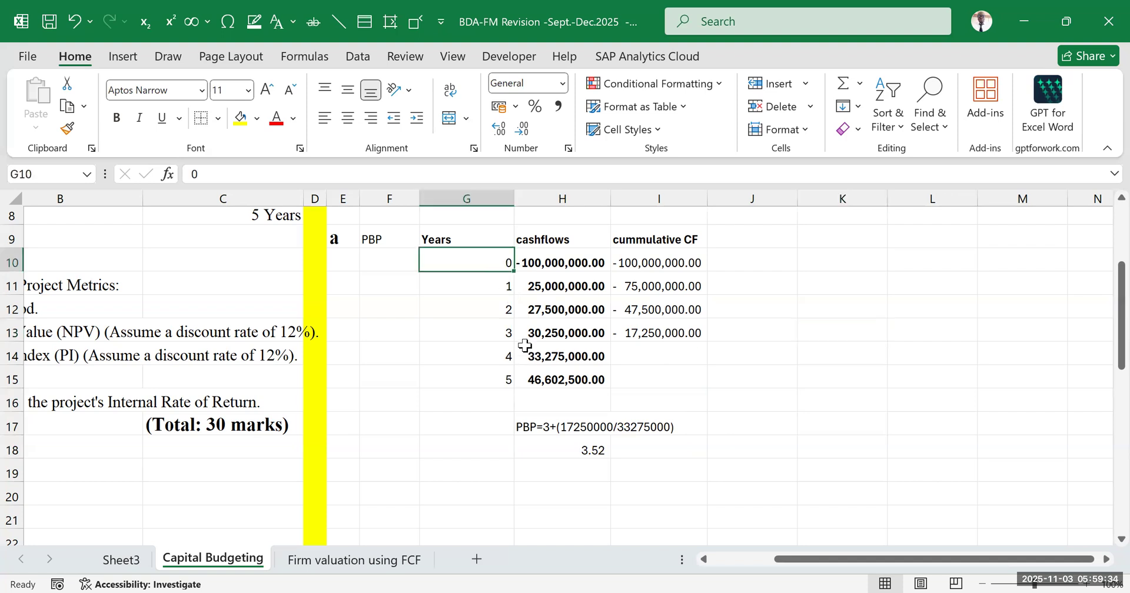
click(489, 291)
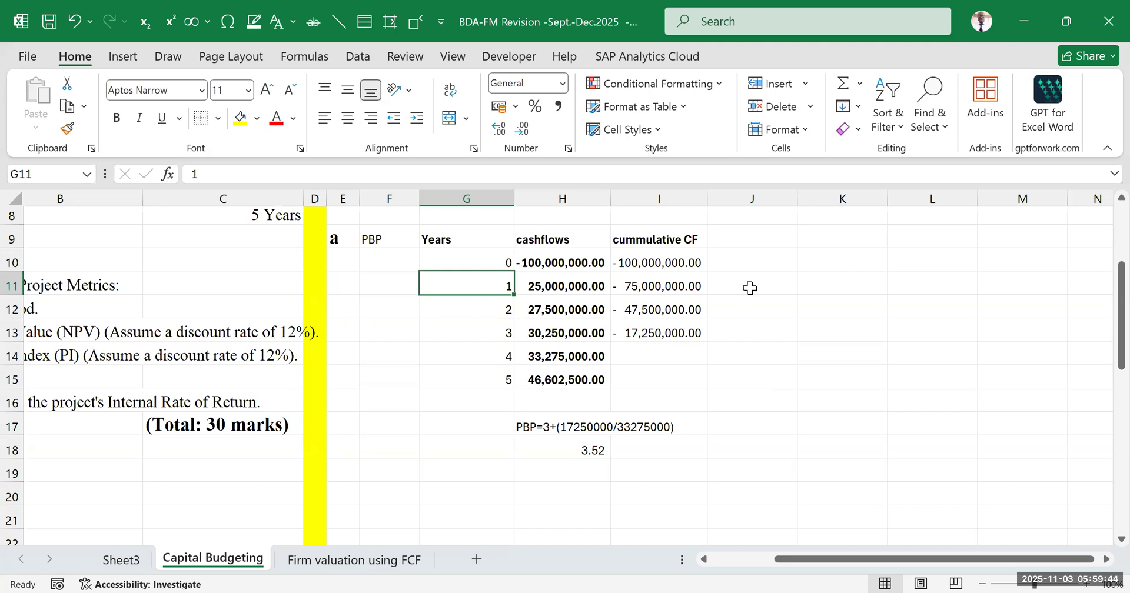
click(603, 451)
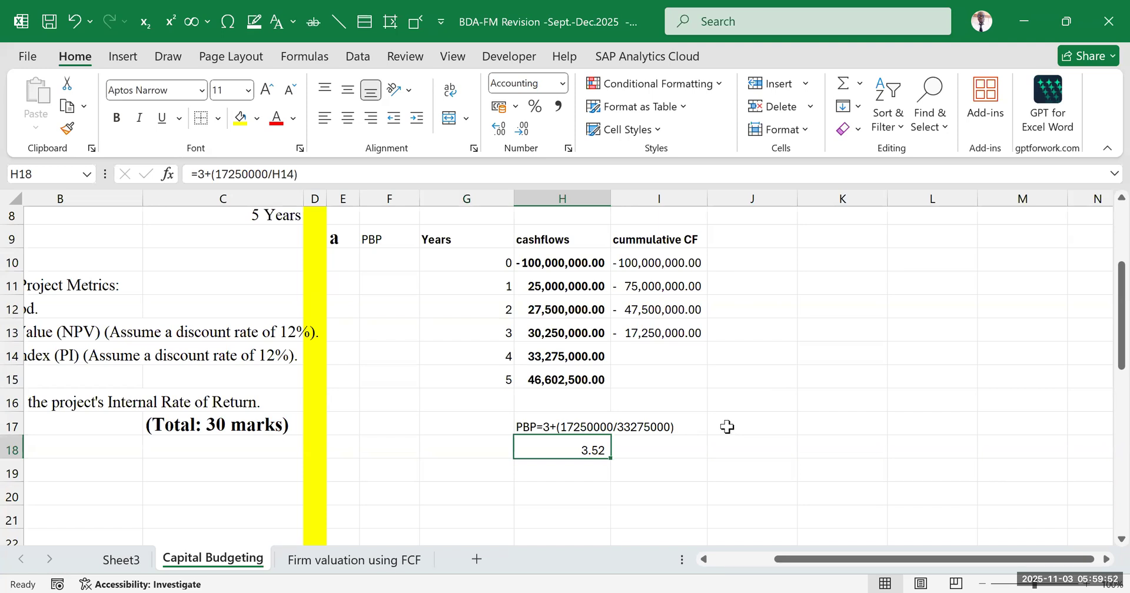
drag(824, 560, 615, 567)
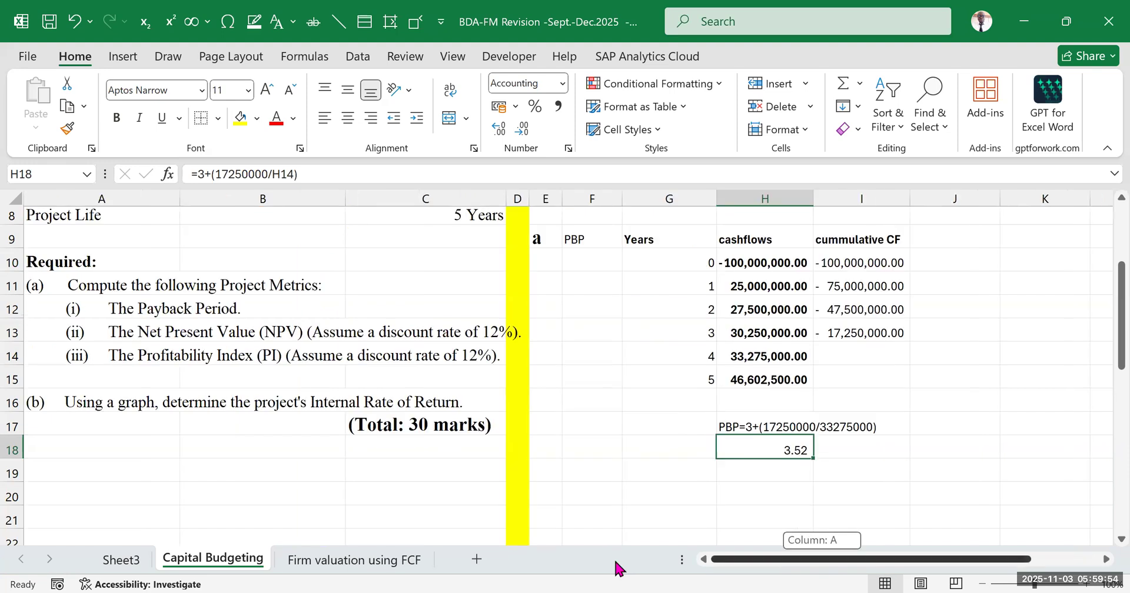
click(118, 309)
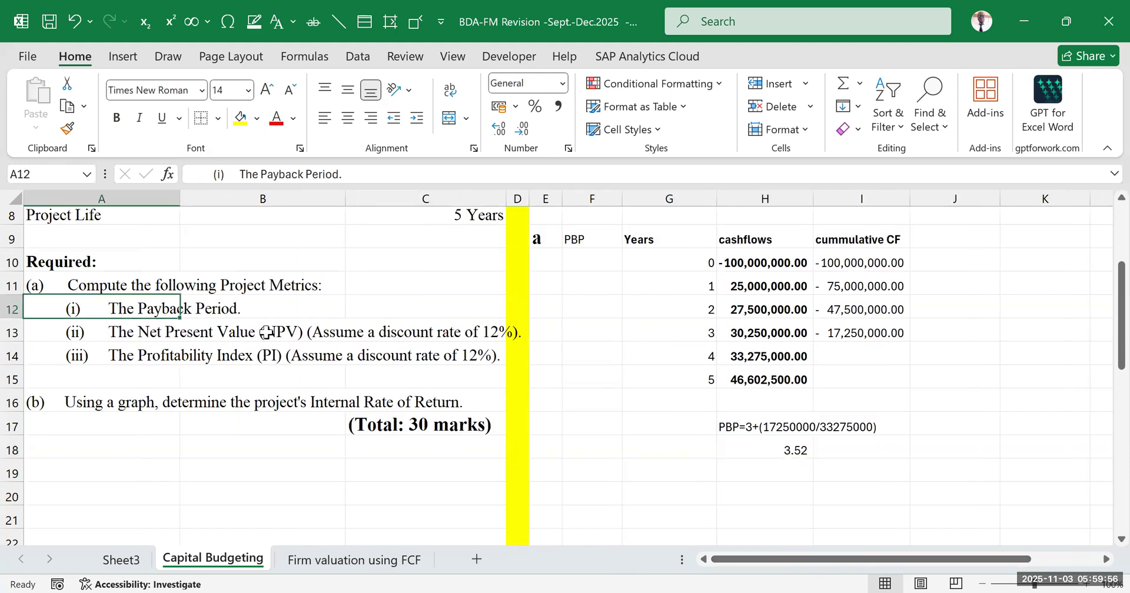
drag(786, 569, 855, 568)
click(845, 421)
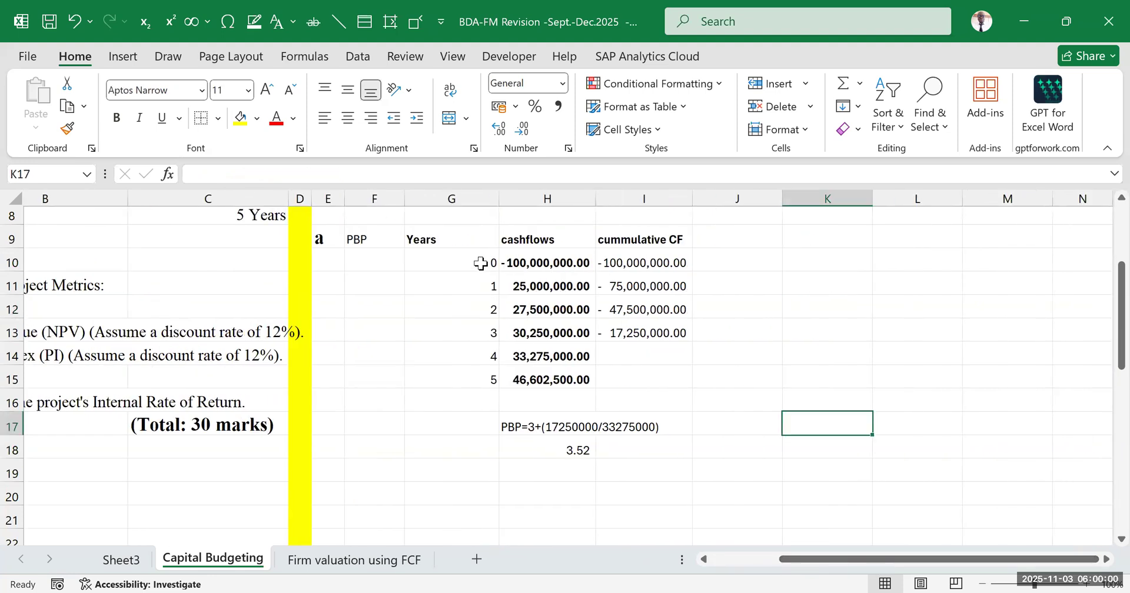
Copy the year 1 to 5 numbers and cash flows from G11:H15 into a second table starting at K10
click(461, 259)
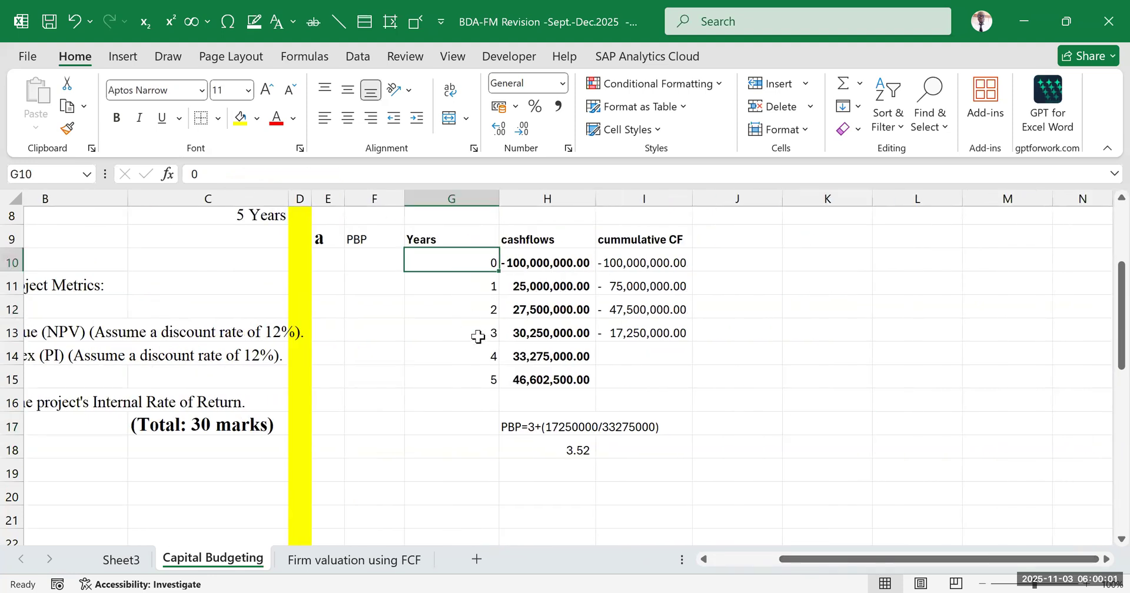
click(470, 287)
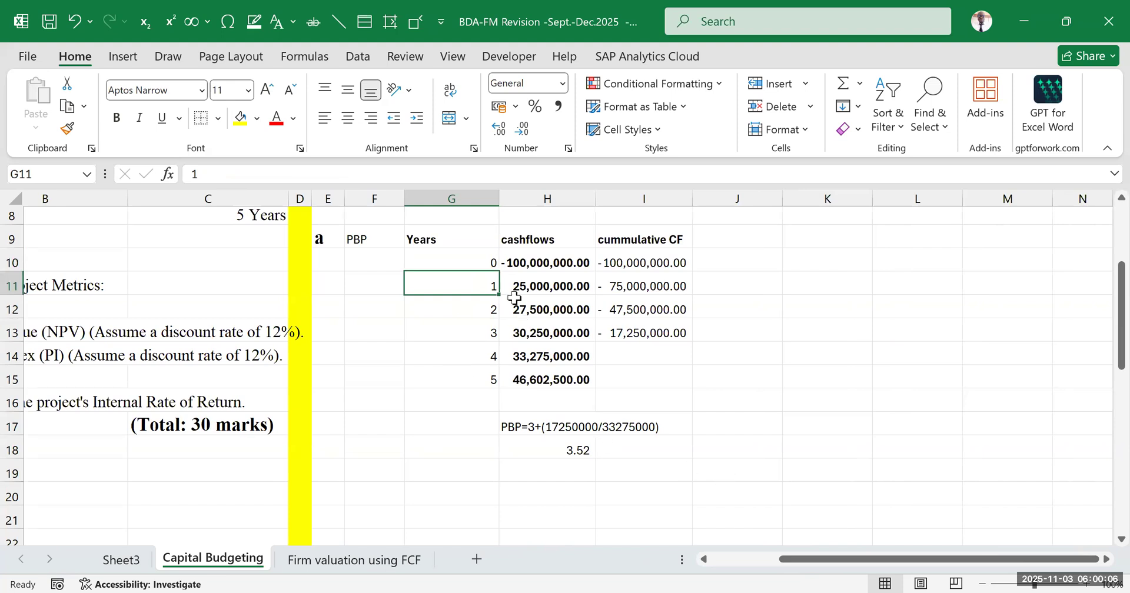
click(807, 398)
drag(486, 285, 536, 376)
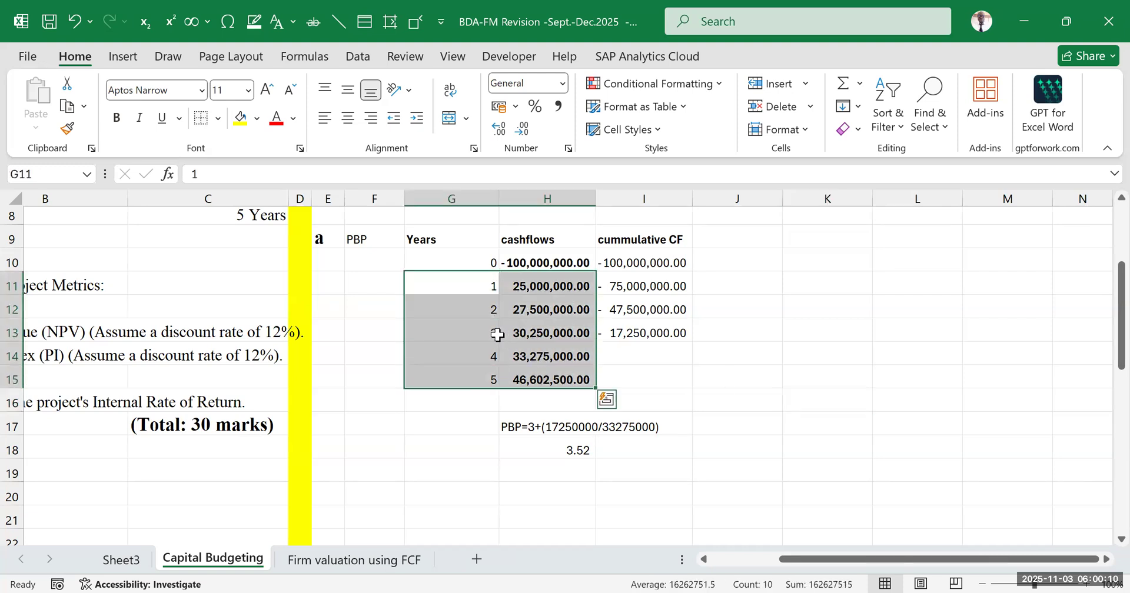
key(ctrl+c)
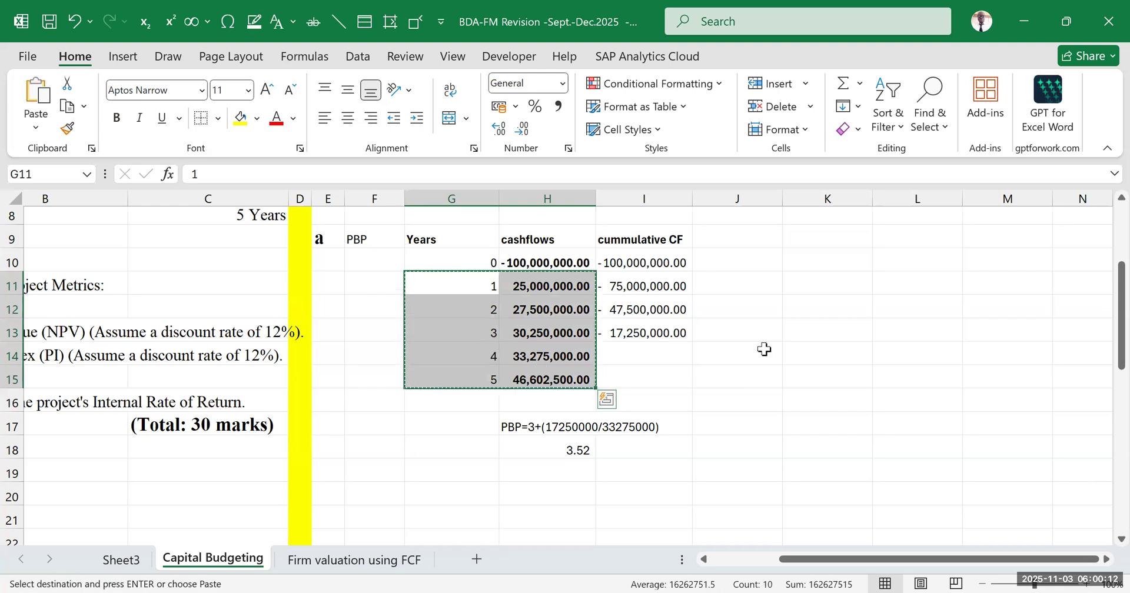
click(845, 258)
key(ctrl+v)
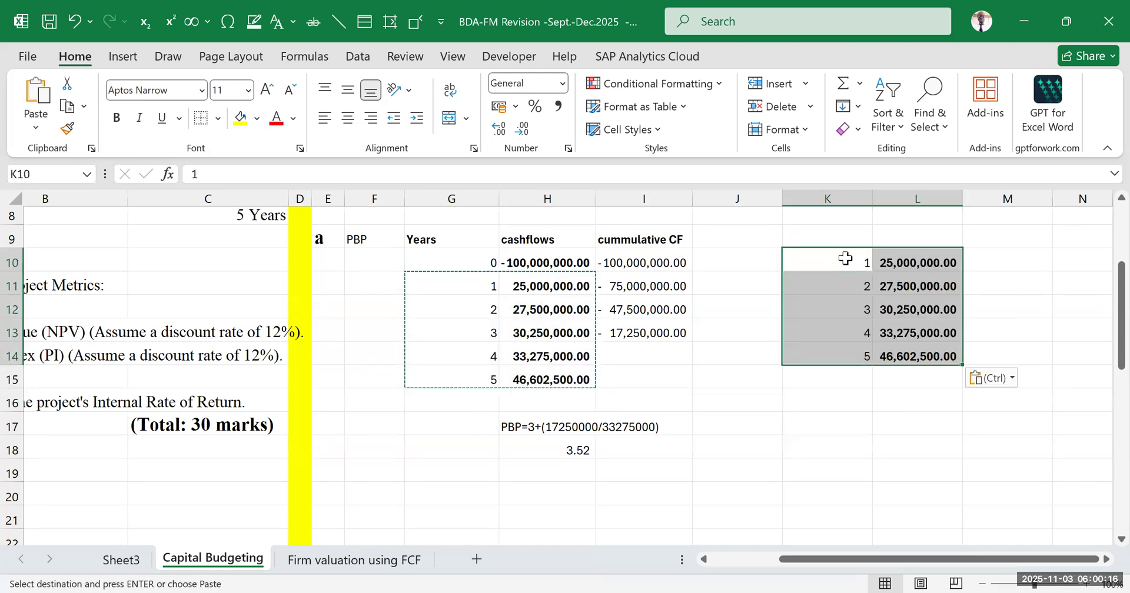
Enter the headings YEARS, CF and Cummulative CF in K9:M9 above the copied cash flows
click(978, 262)
click(859, 233)
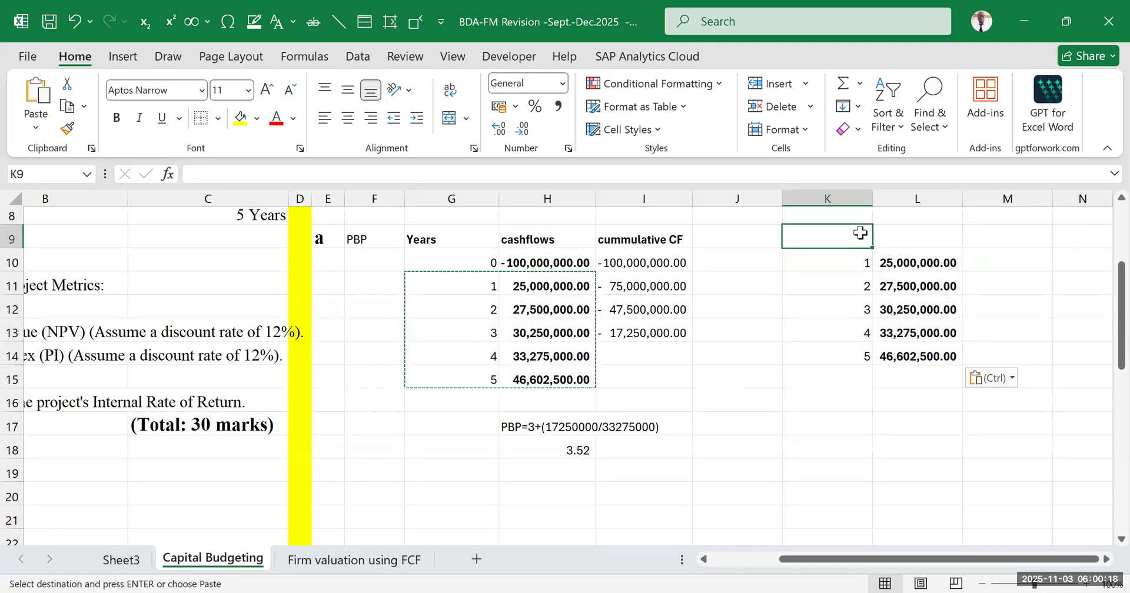
text(YEARS)
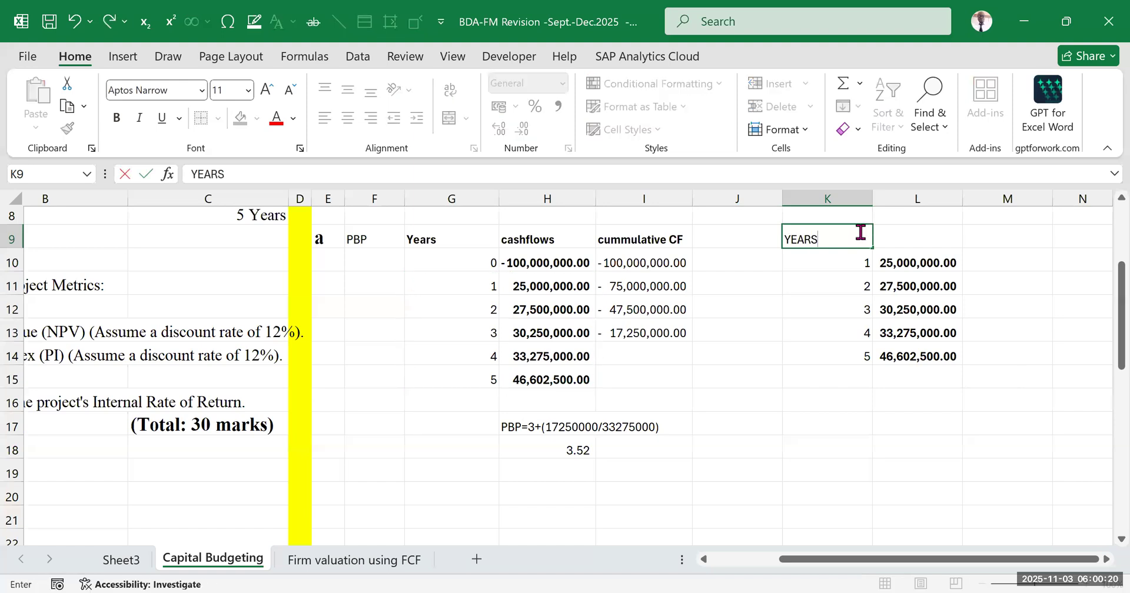
key(Tab)
text(CF)
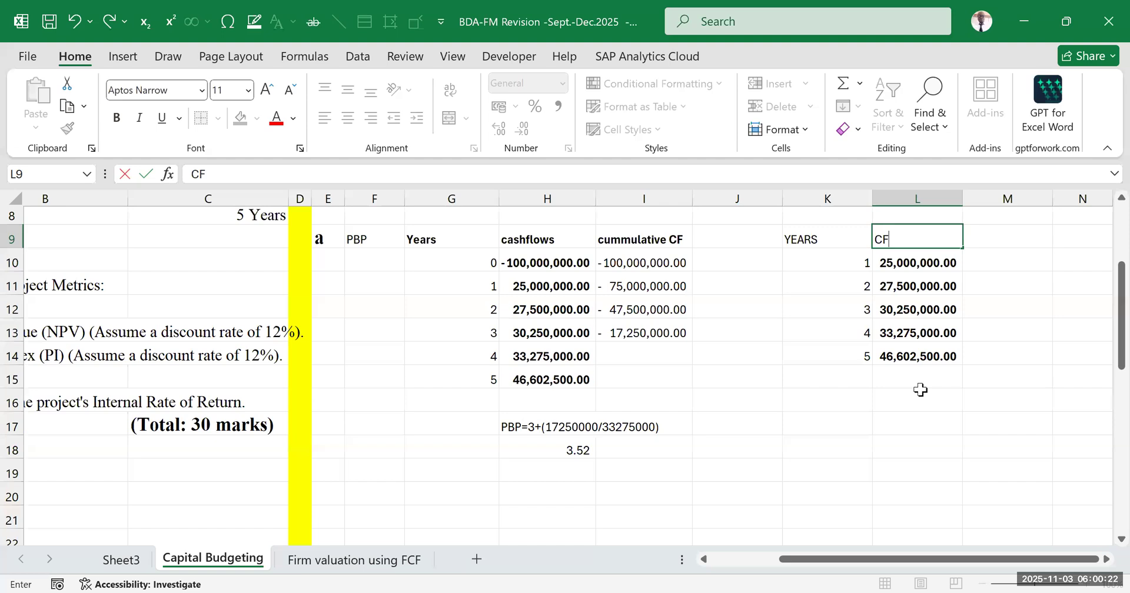
click(918, 405)
click(1008, 242)
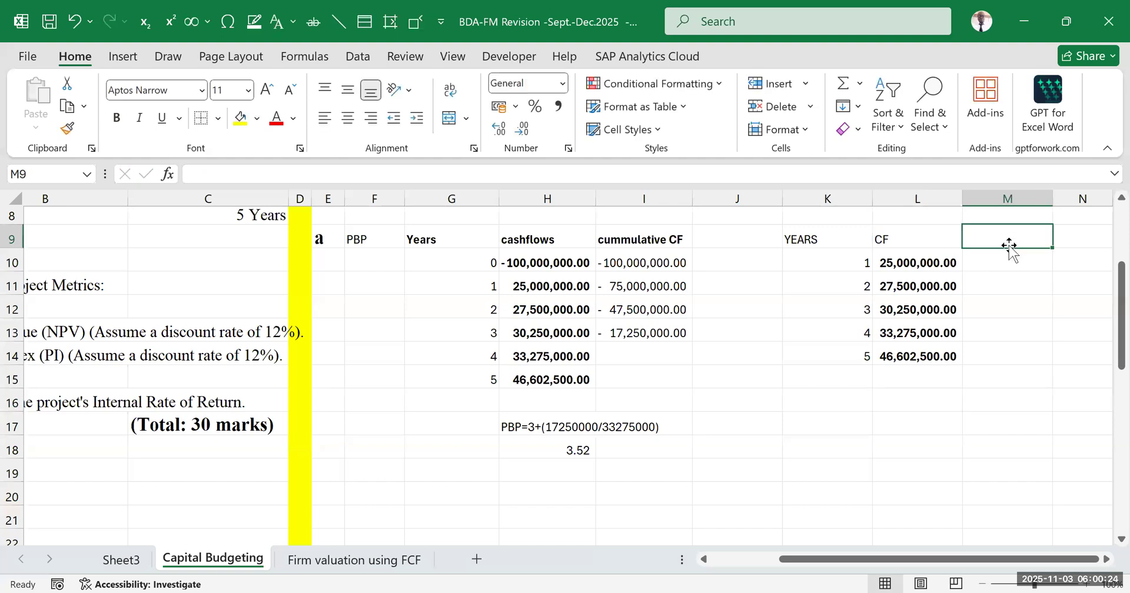
text(C)
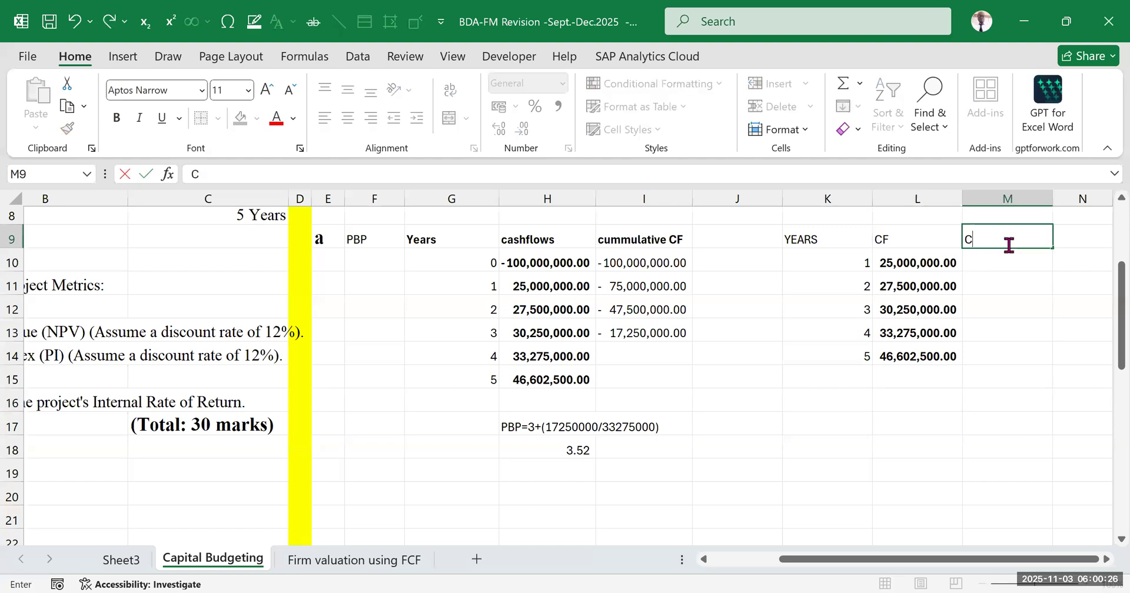
text(ummulative CG)
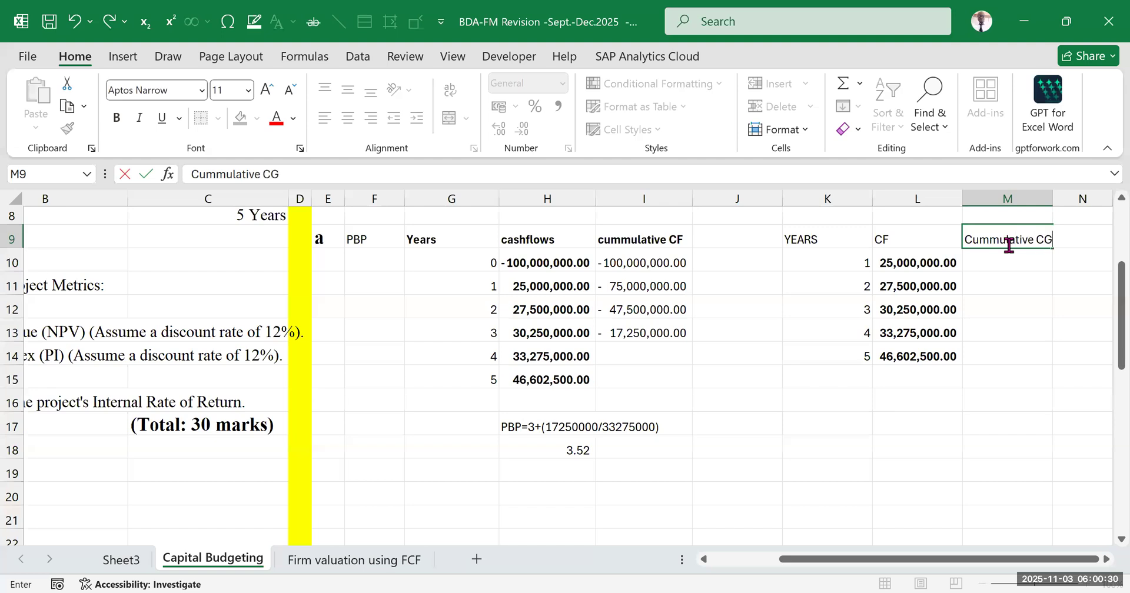
key(BackSpace)
text(F)
Underline the three column headings in K9:M9
drag(1001, 527, 971, 505)
drag(841, 241, 1006, 234)
key(ctrl+u)
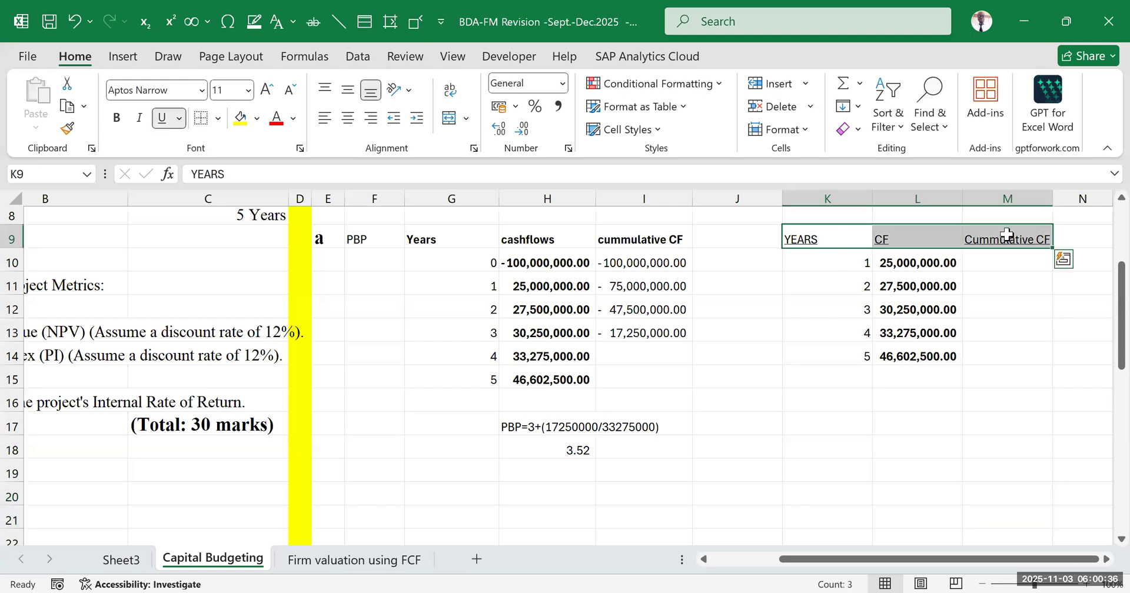
Compare the new table headed YEARS, CF and Cummulative CF with the first payback table in G9:I15 and the net cashflows in row 7
click(1028, 406)
scroll(919, 352, up, 1)
scroll(919, 352, up, 1)
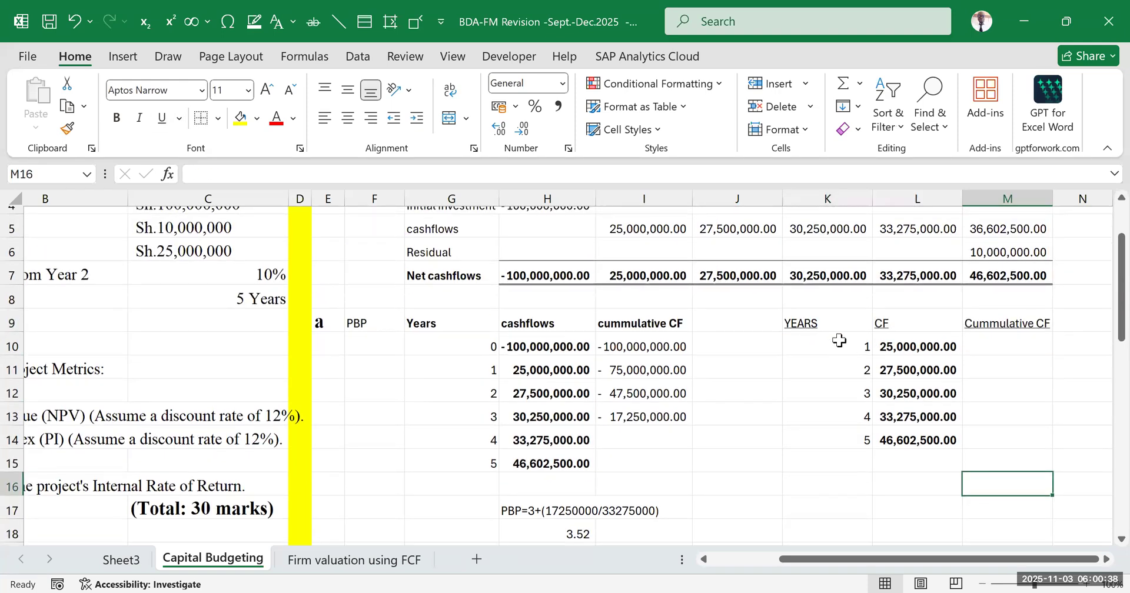
drag(926, 326, 950, 440)
click(780, 394)
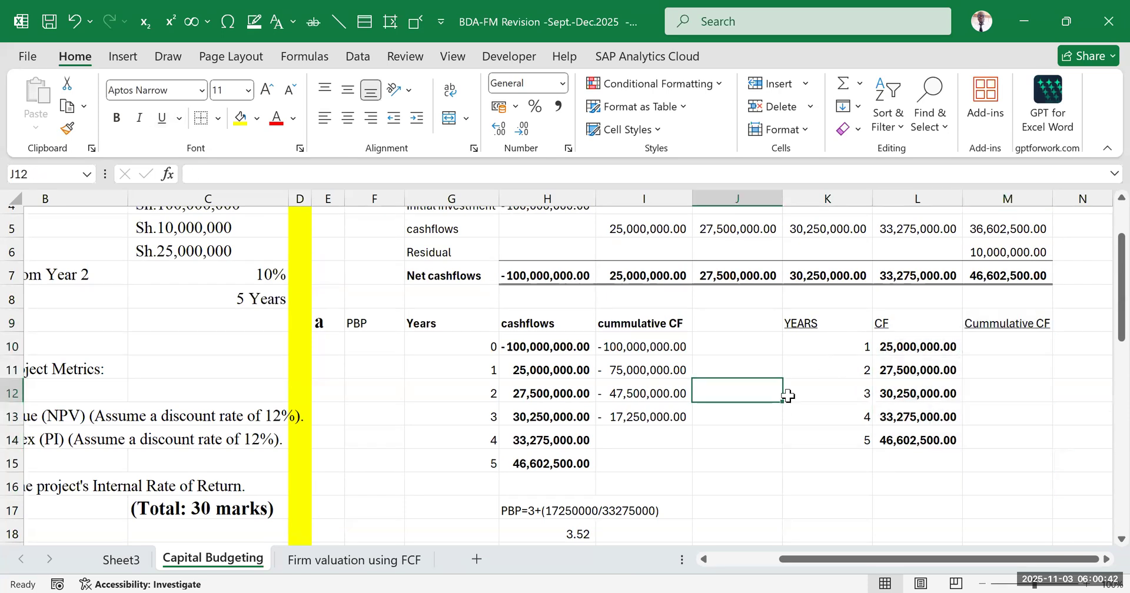
click(848, 345)
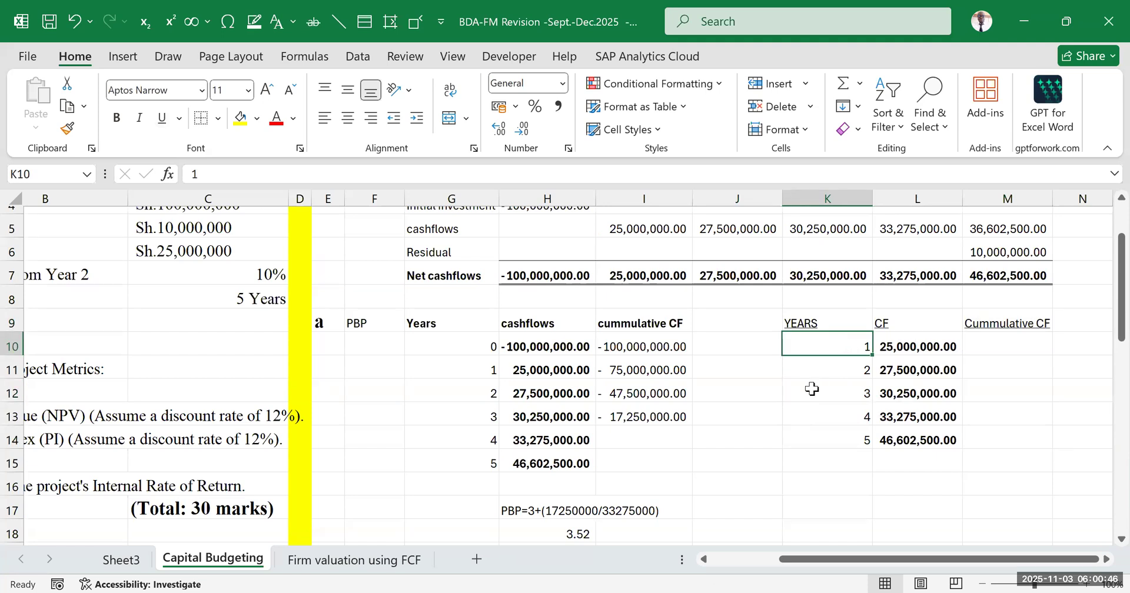
click(794, 435)
drag(494, 323, 647, 462)
scroll(747, 426, down, 1)
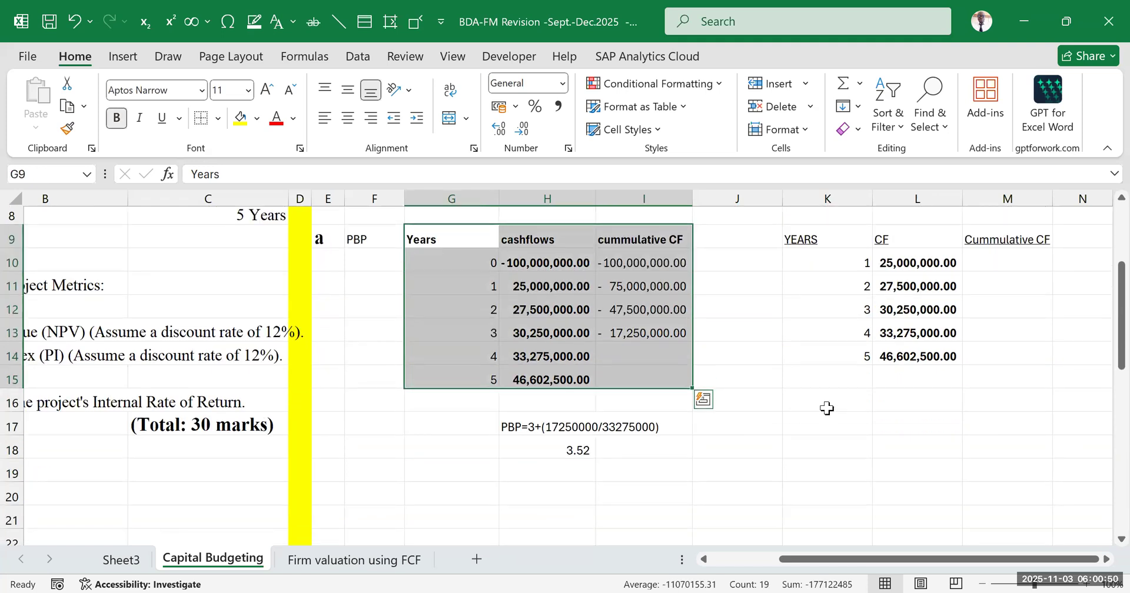
click(826, 408)
scroll(986, 347, up, 1)
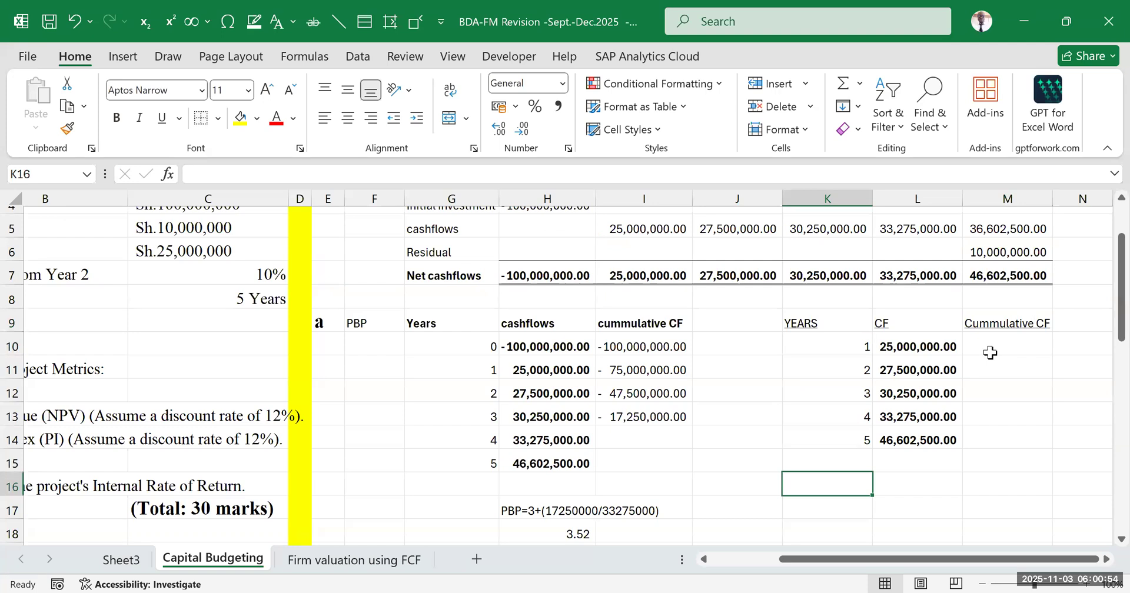
click(564, 272)
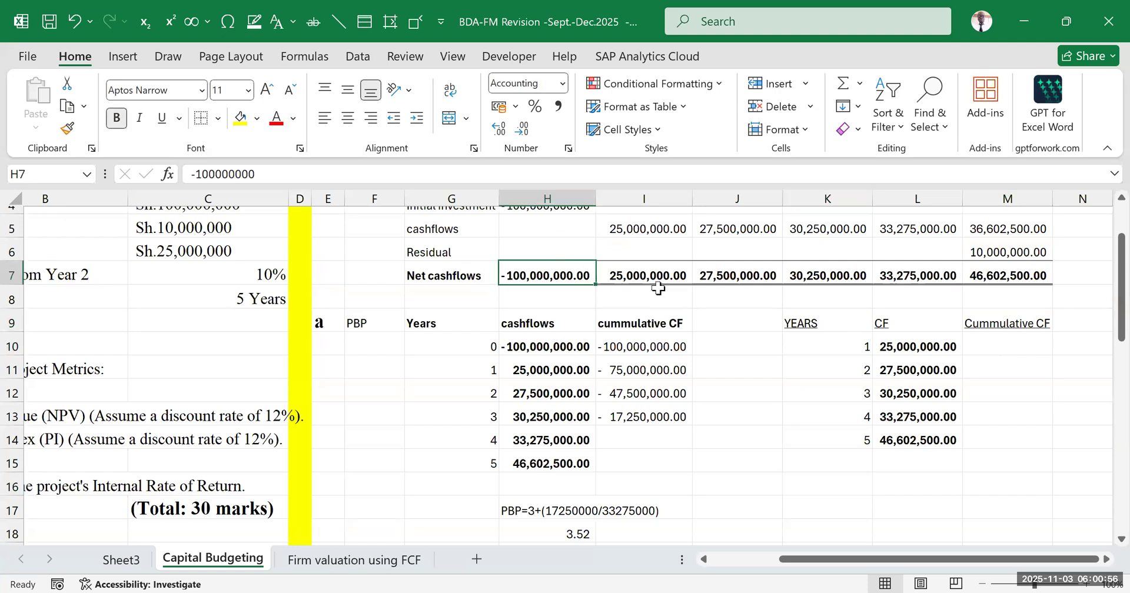
click(919, 500)
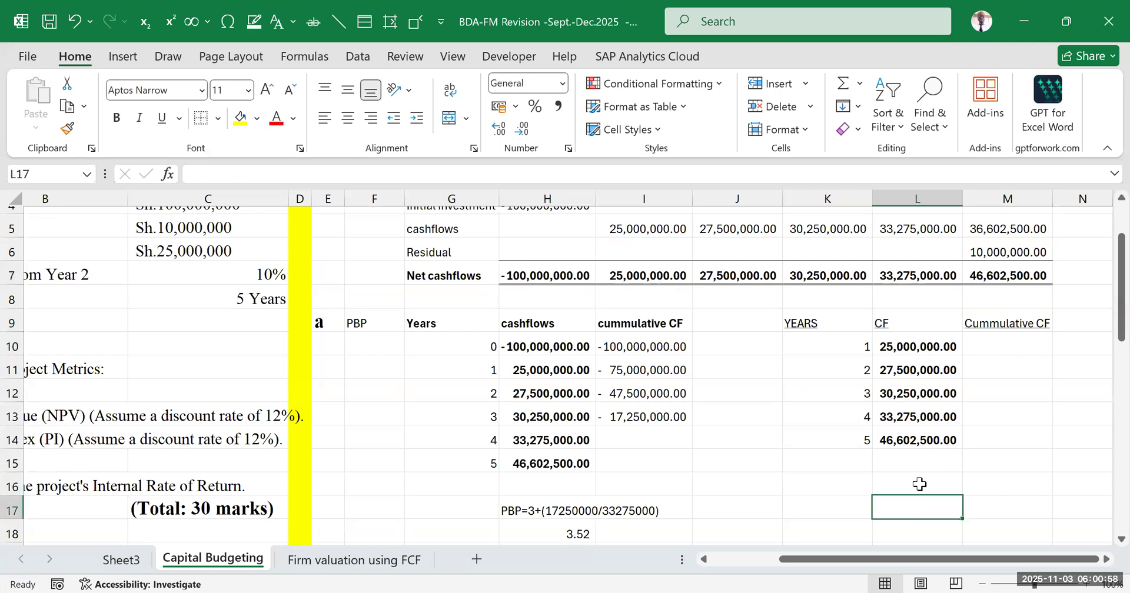
scroll(948, 457, down, 1)
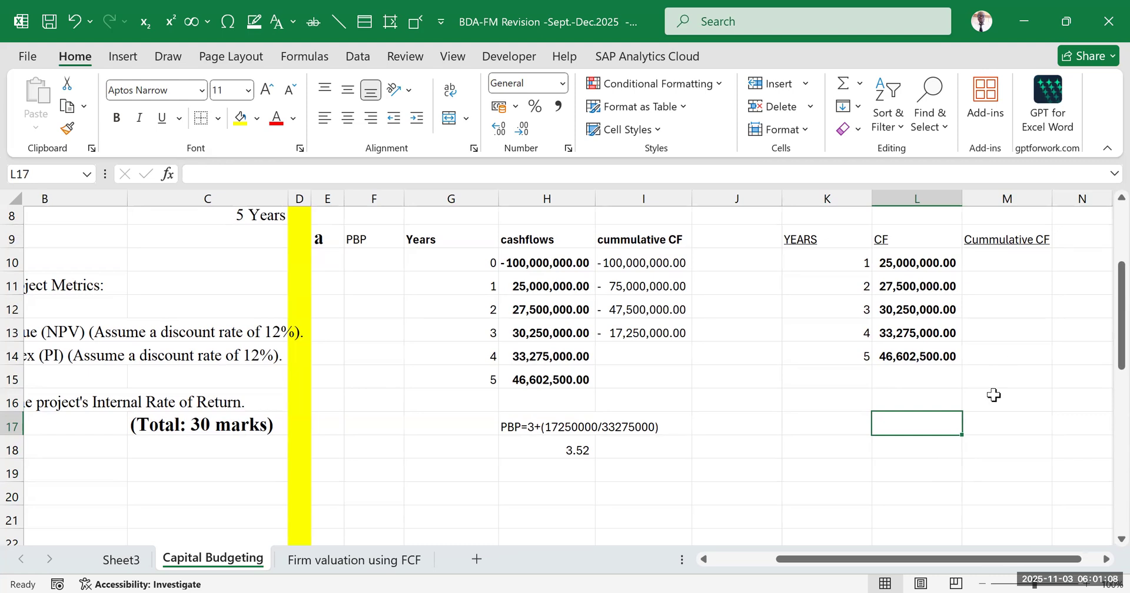
Start the Cummulative CF column by entering =L10 in M10 for year 1
click(999, 262)
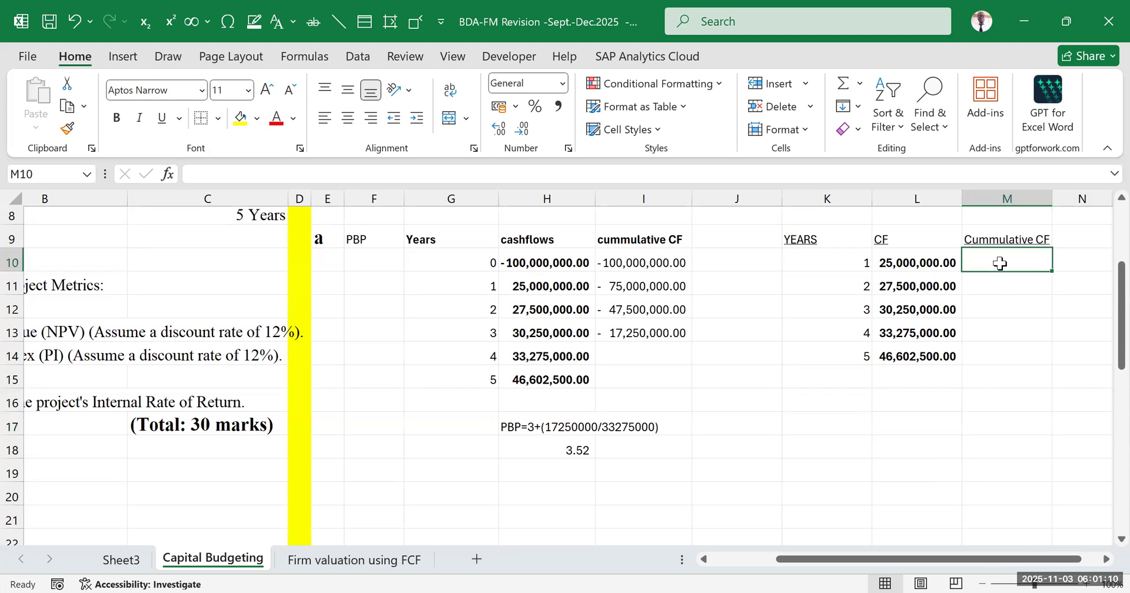
text(=)
click(919, 263)
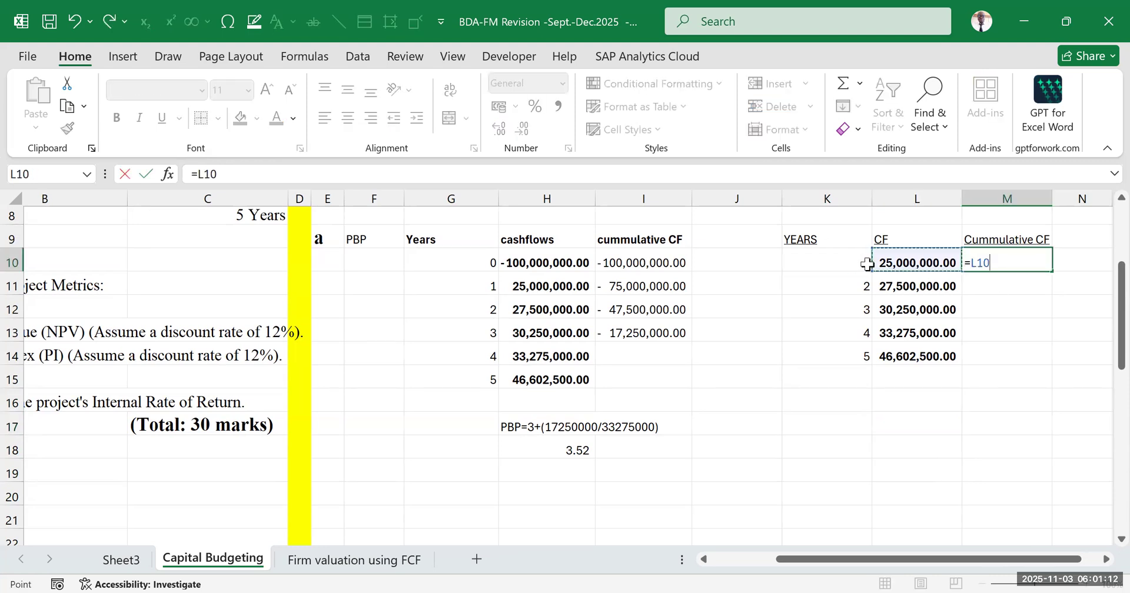
key(Return)
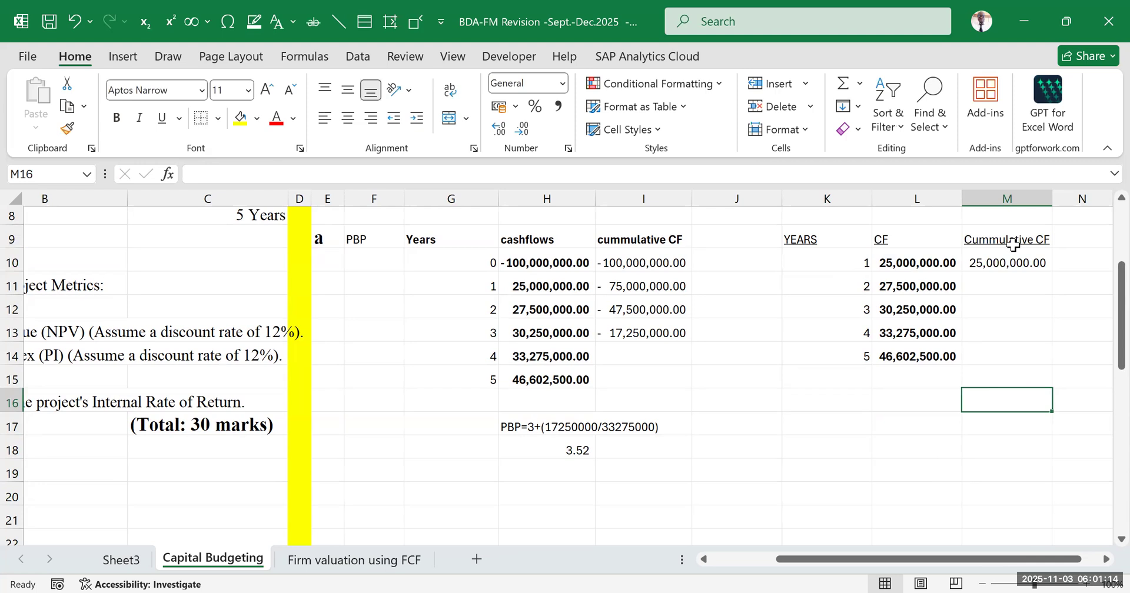
drag(1023, 241, 1011, 358)
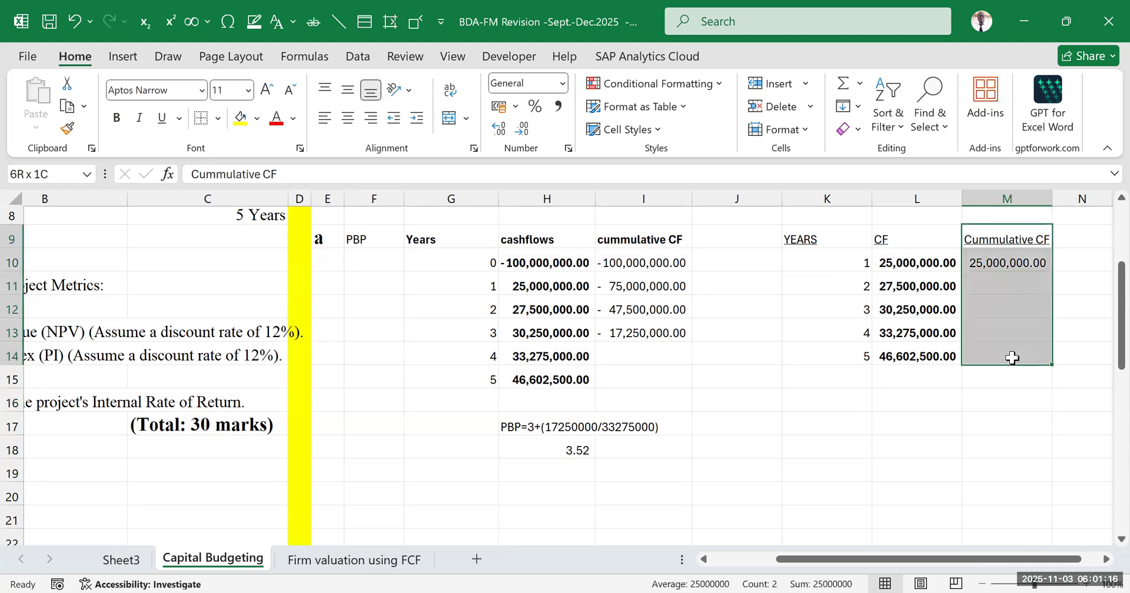
Enter =M10+L11 in M11 to add the year 2 cash flow to the cumulative total
click(994, 300)
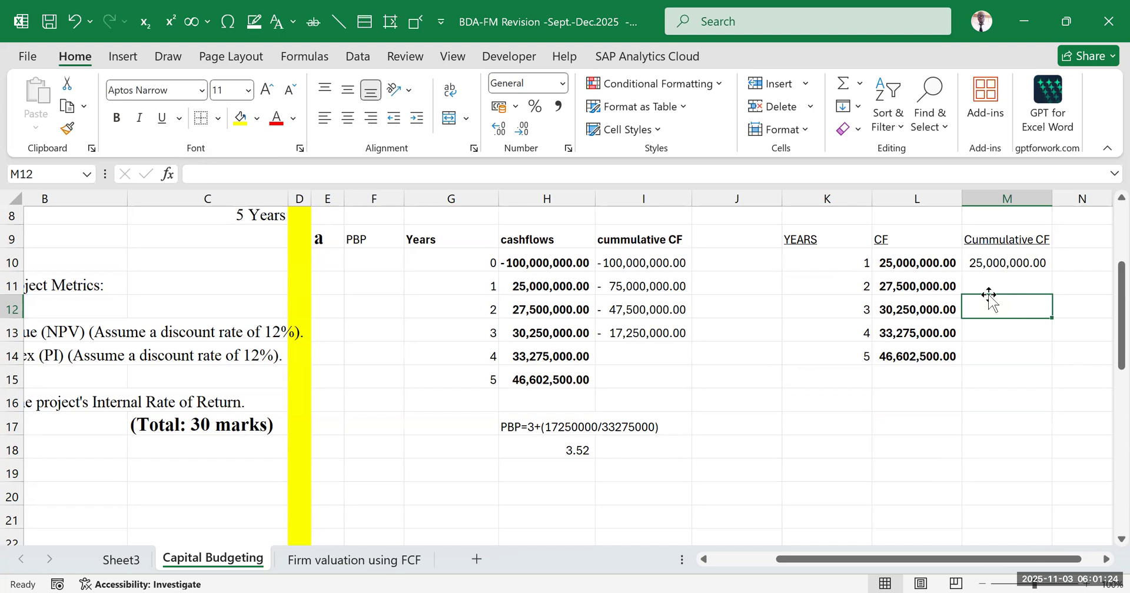
double_click(1002, 282)
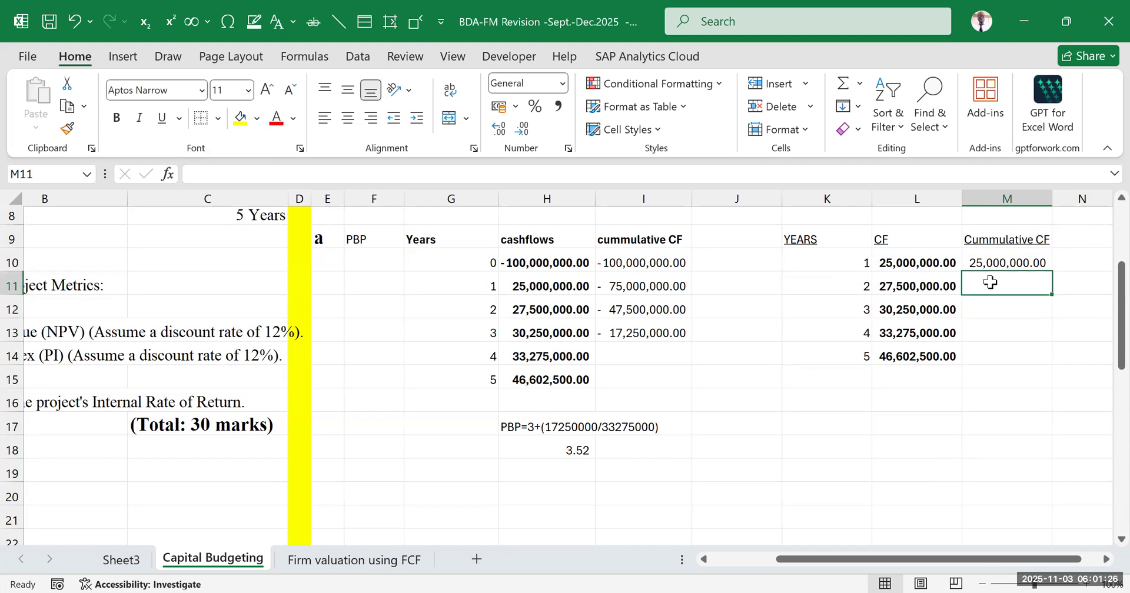
text(=)
click(976, 259)
text(+)
click(891, 286)
key(Return)
click(1008, 353)
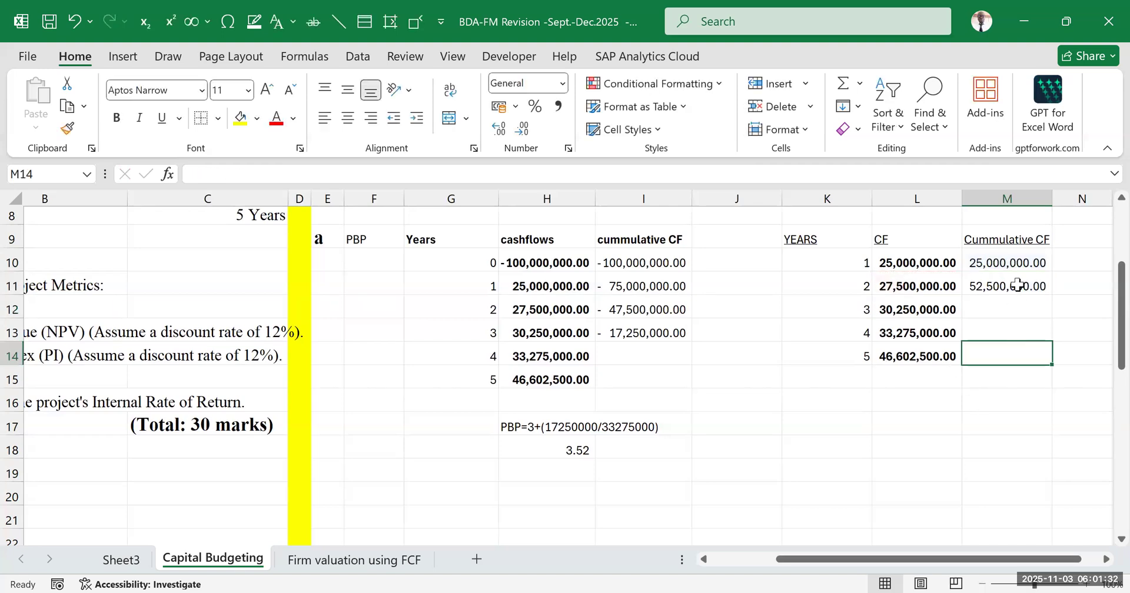
click(1013, 285)
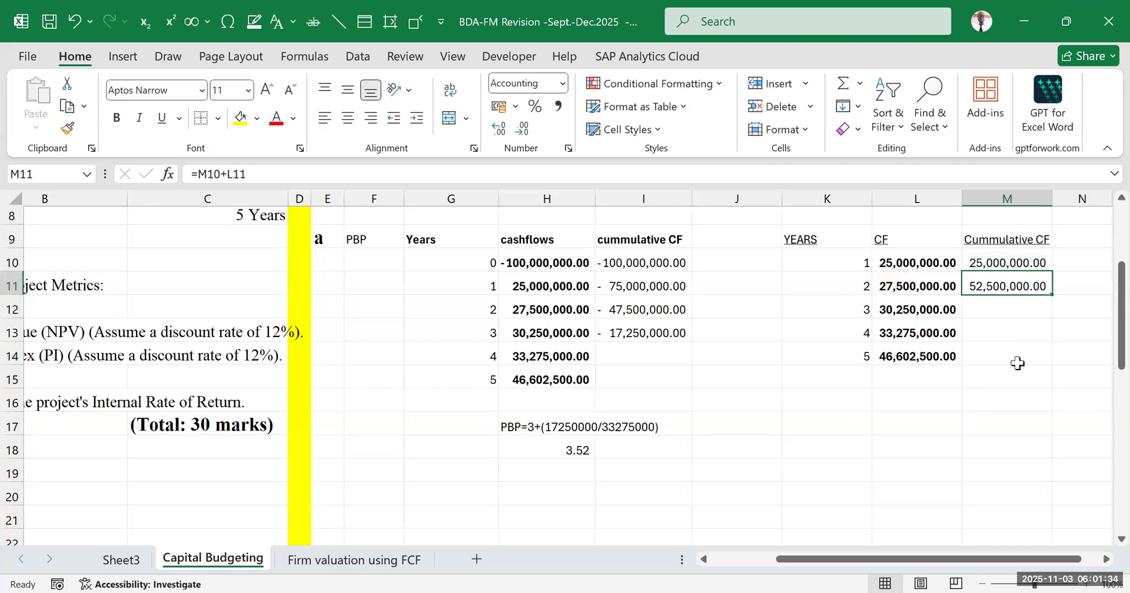
click(1001, 307)
text(=)
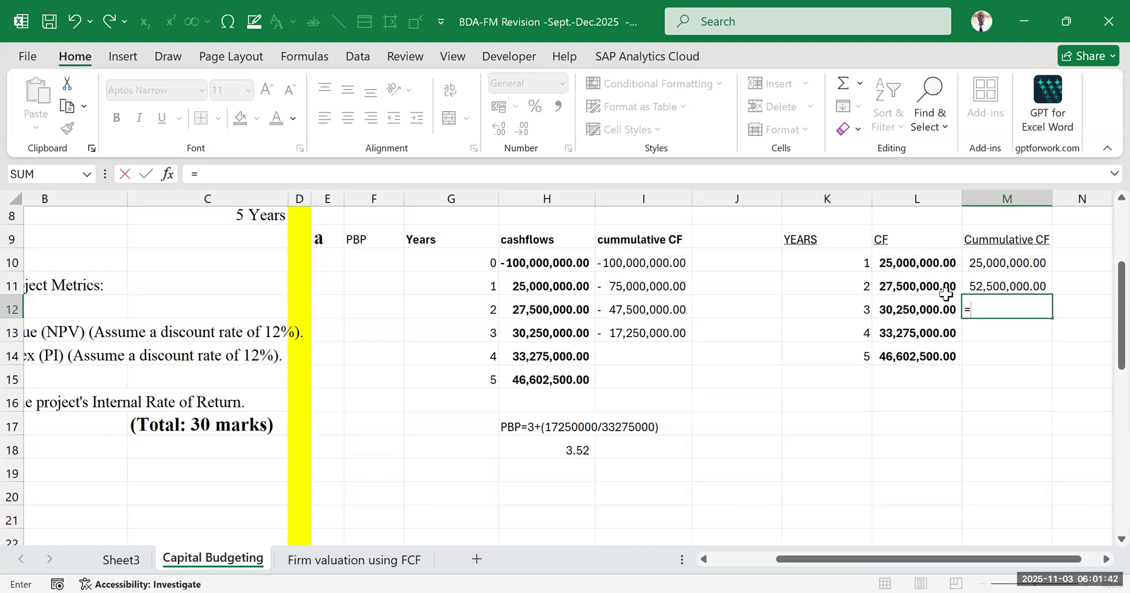
click(1014, 285)
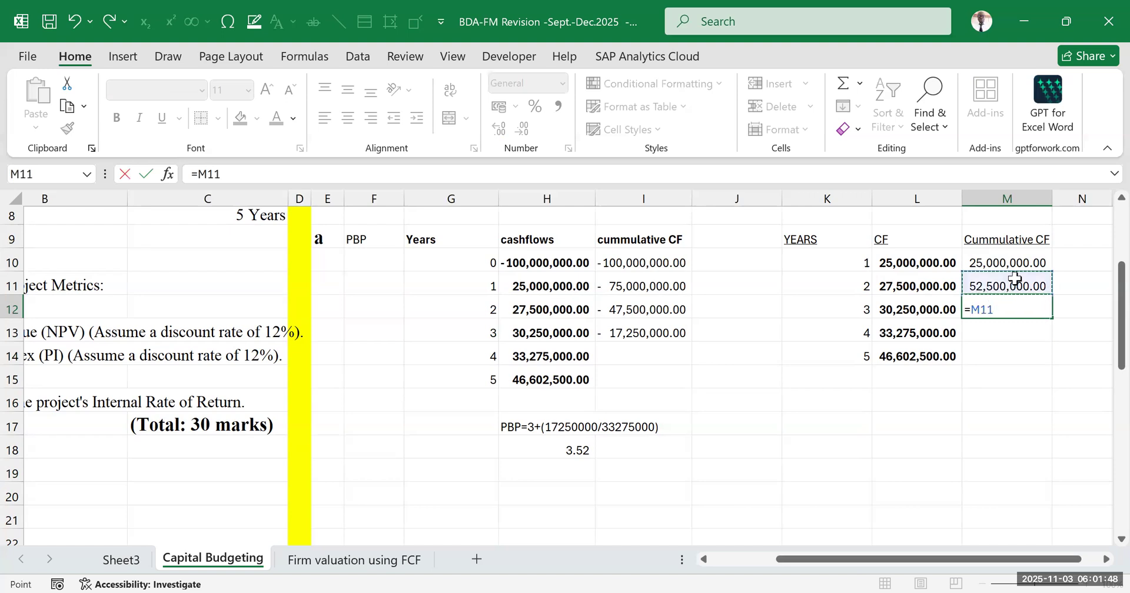
key(Return)
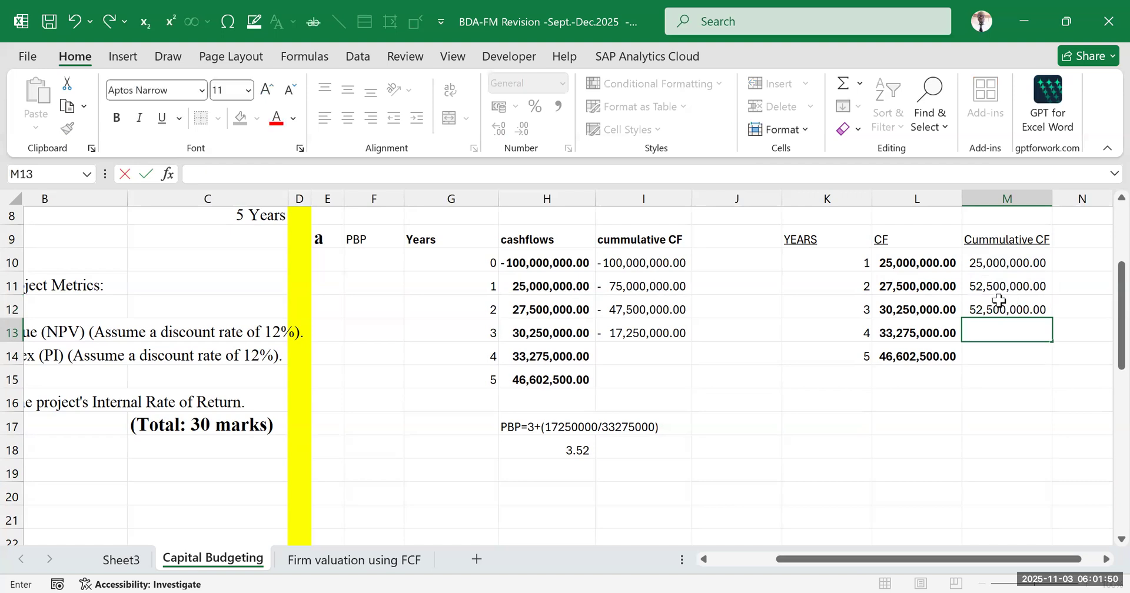
Enter =M11+L12 in M12 to accumulate the year 3 cash flow
click(999, 300)
text(=)
click(1000, 286)
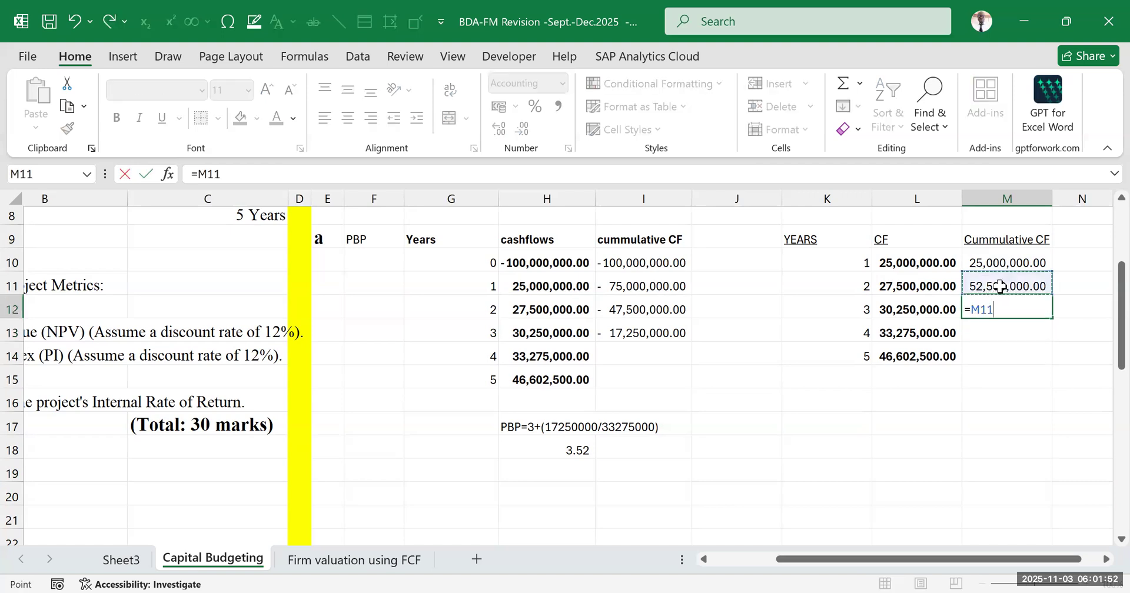
text(+)
click(929, 309)
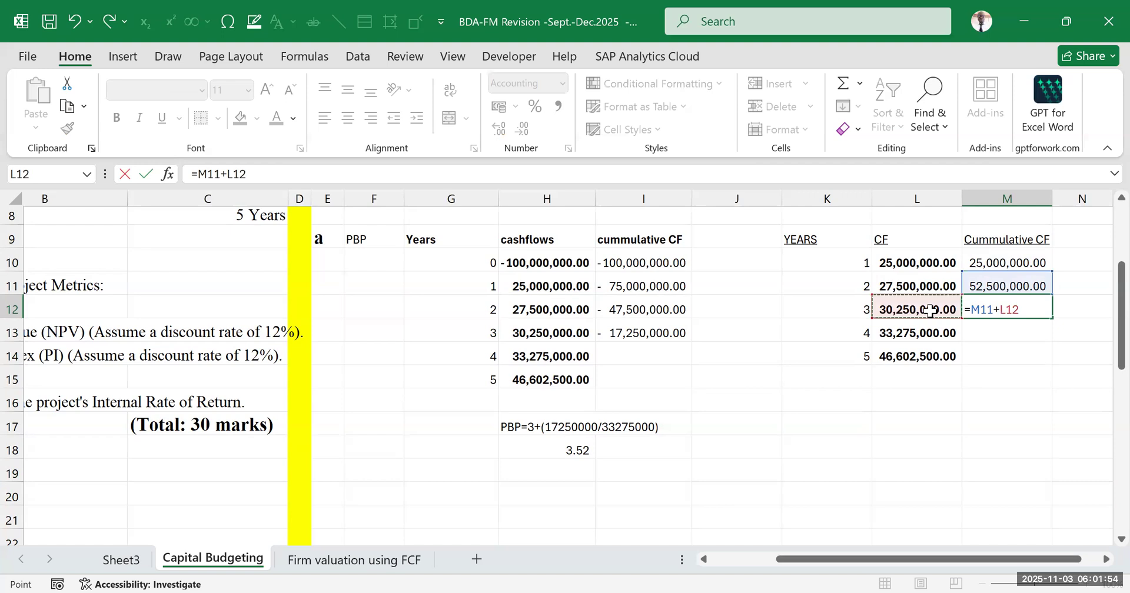
key(Return)
click(960, 400)
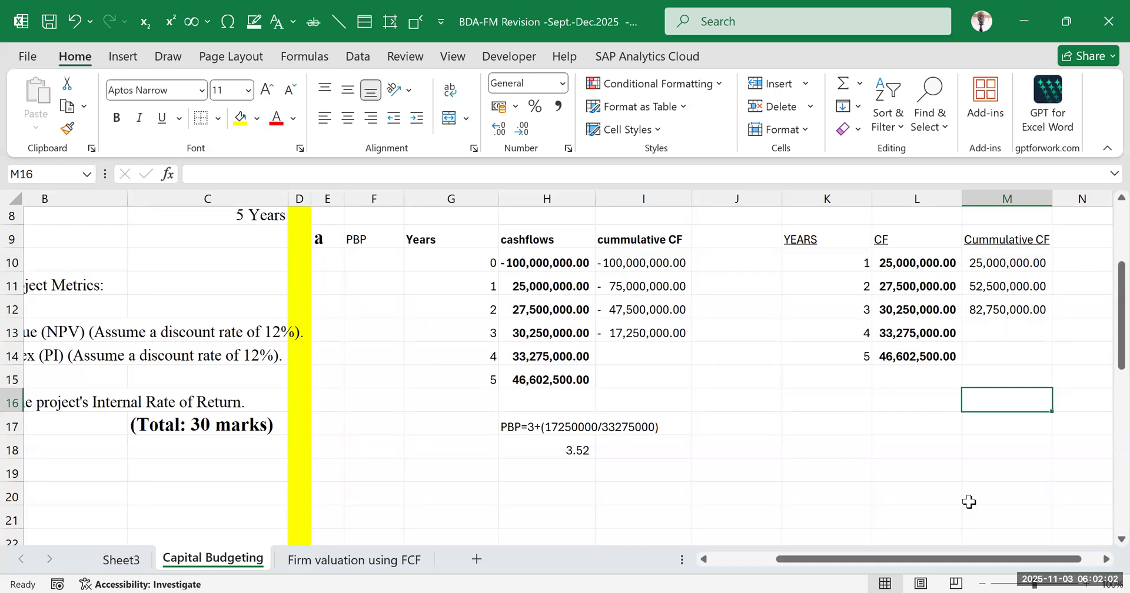
Enter =M12+L13 in M13 to add the full year 4 cash flow to the cumulative total
drag(981, 559, 1067, 561)
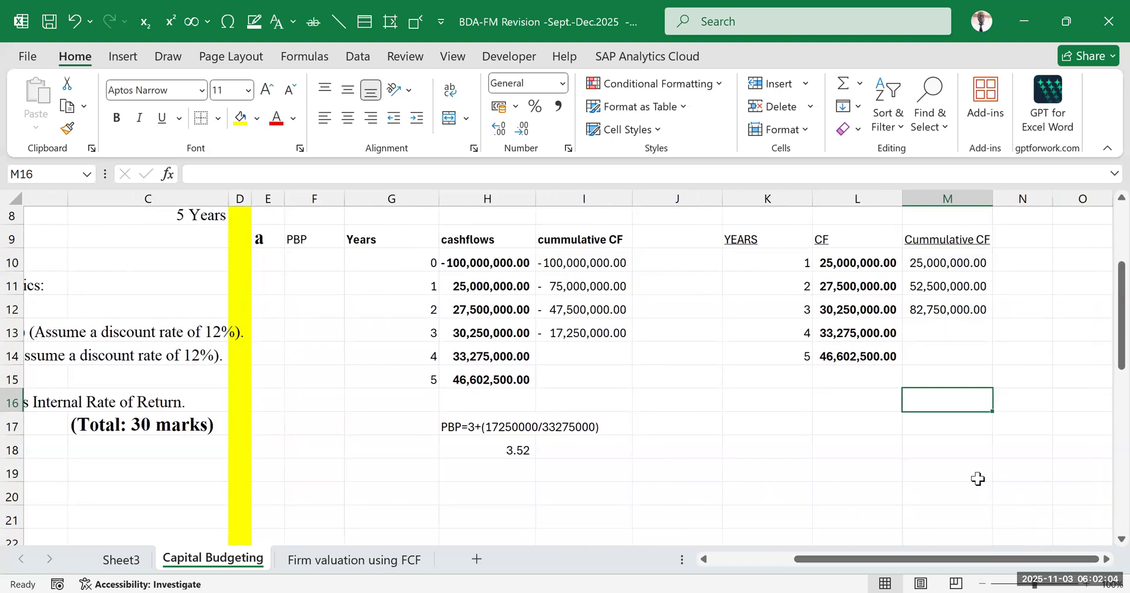
click(929, 334)
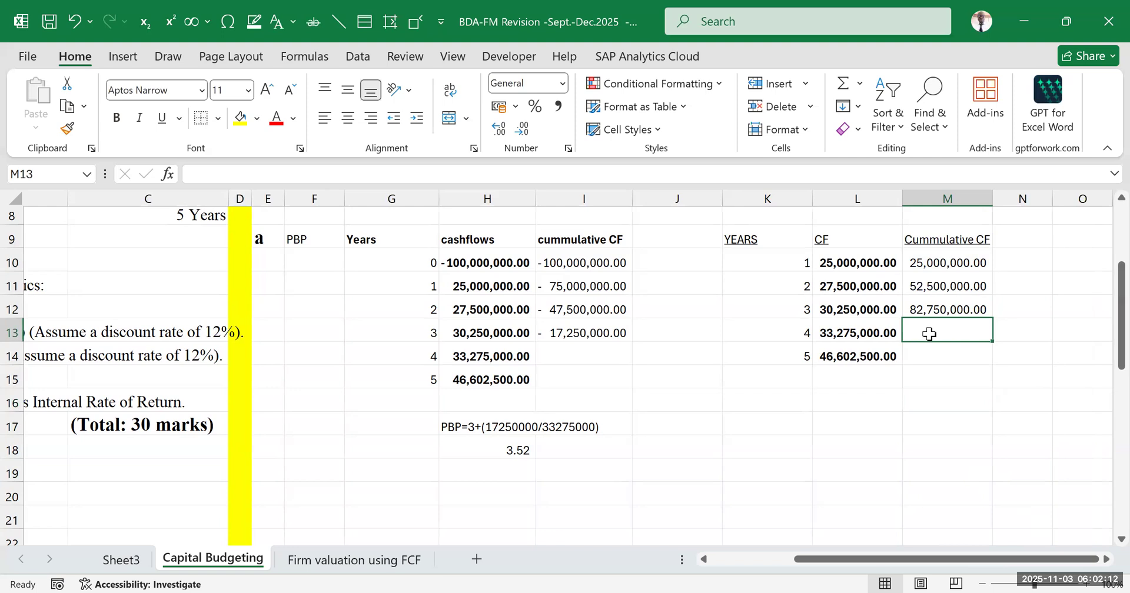
text(=)
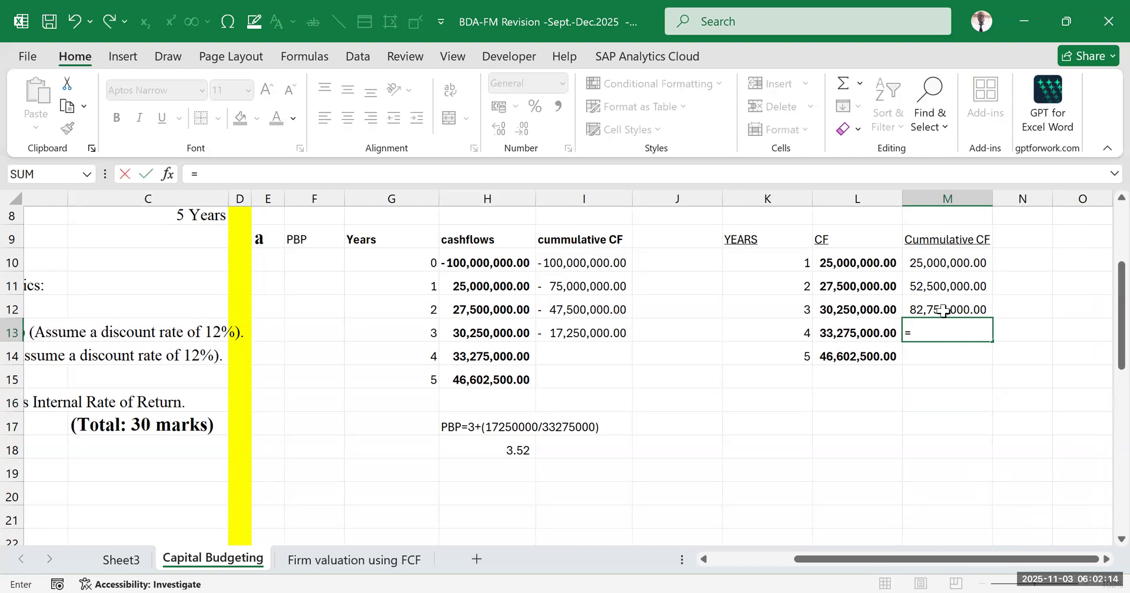
click(942, 310)
text(+)
click(855, 331)
key(Return)
Highlight the year 4 cumulative cash flow cell M13 with a yellow fill
click(928, 324)
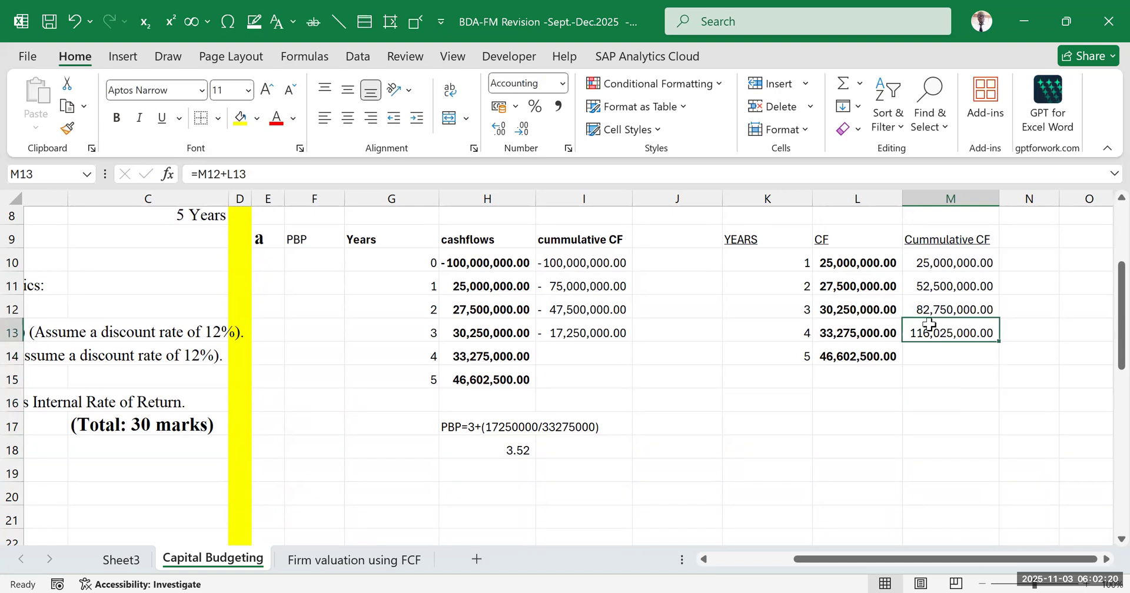
click(240, 118)
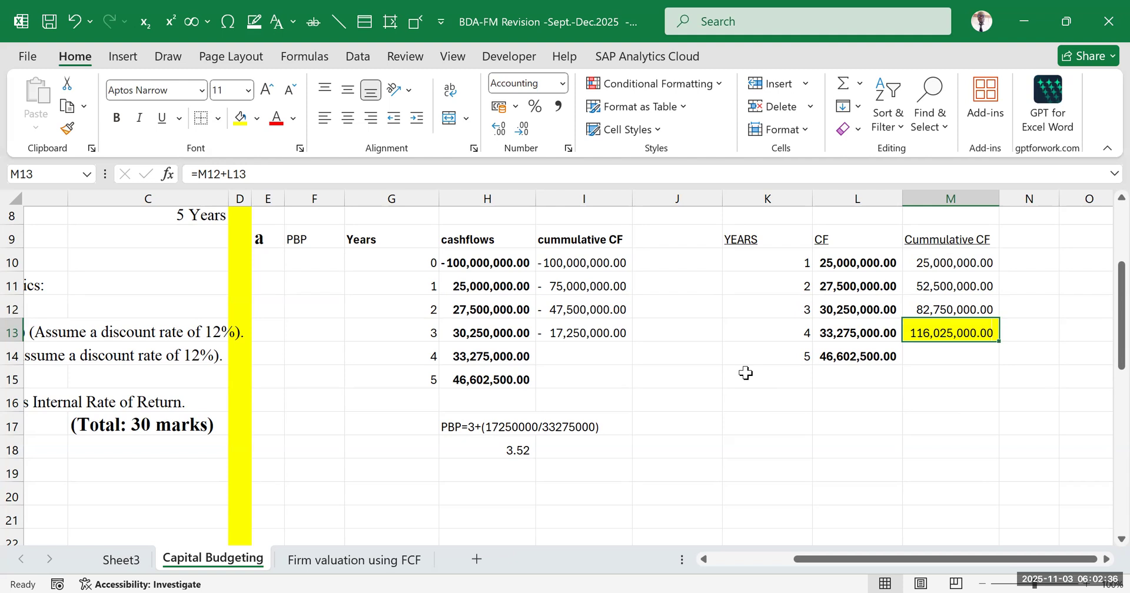
click(976, 384)
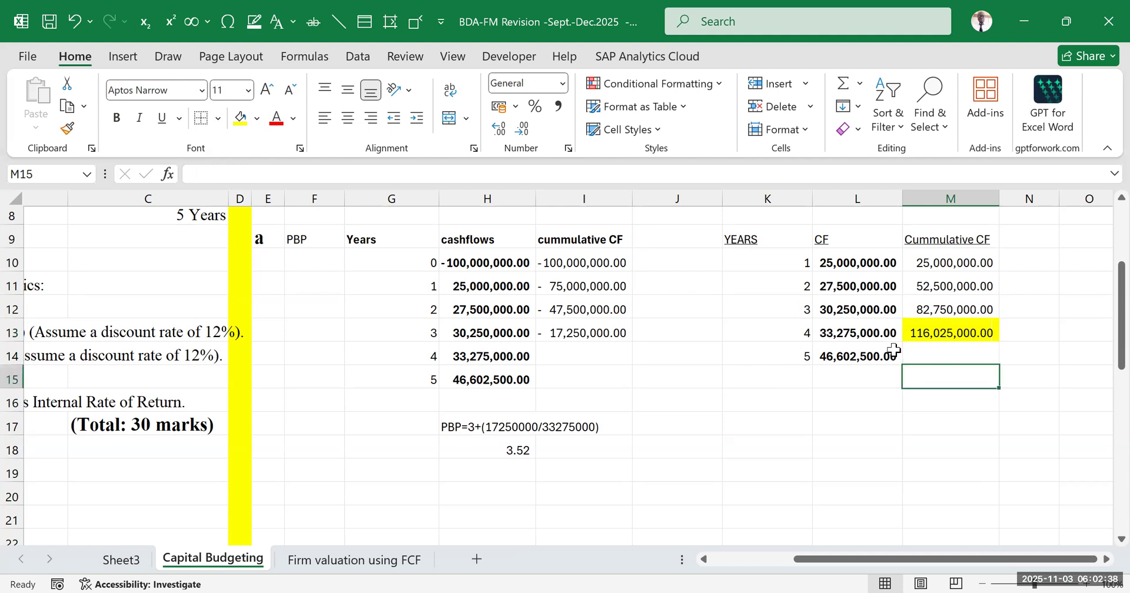
Clear the formula from the highlighted year 4 cell M13
click(846, 334)
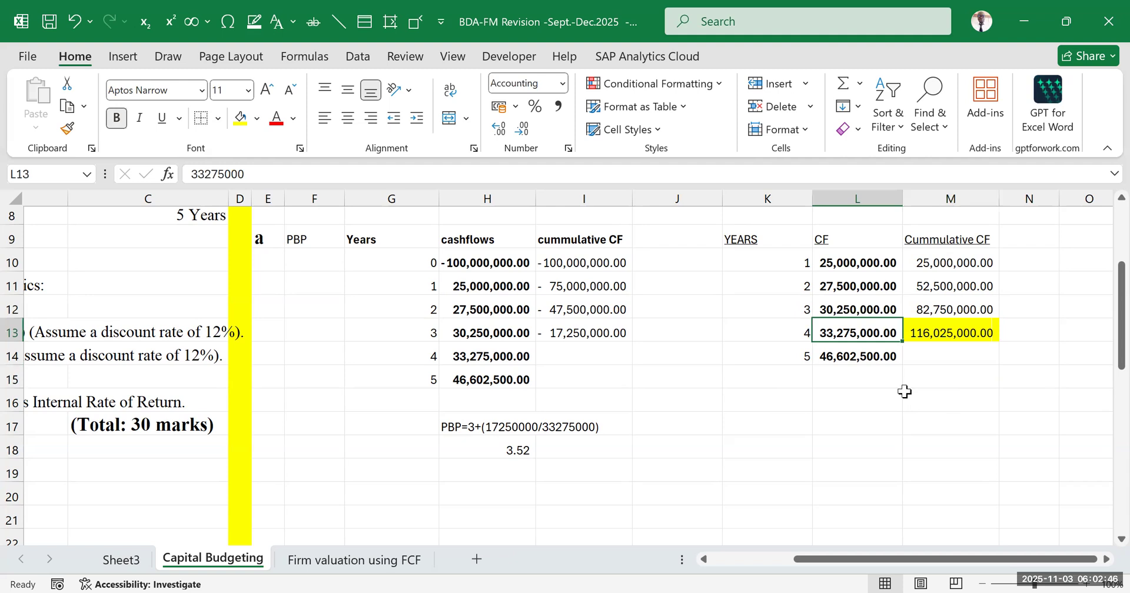
click(934, 331)
key(Delete)
click(973, 391)
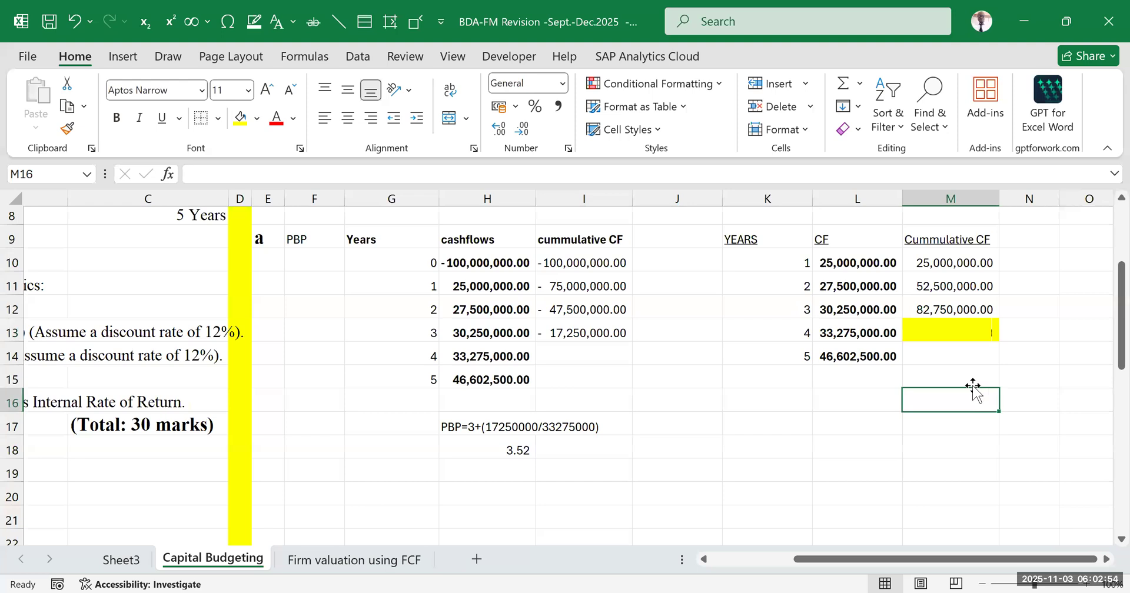
Enter =100000000-M12 in M13 to compute the investment balance still to be recovered in year 4
click(853, 333)
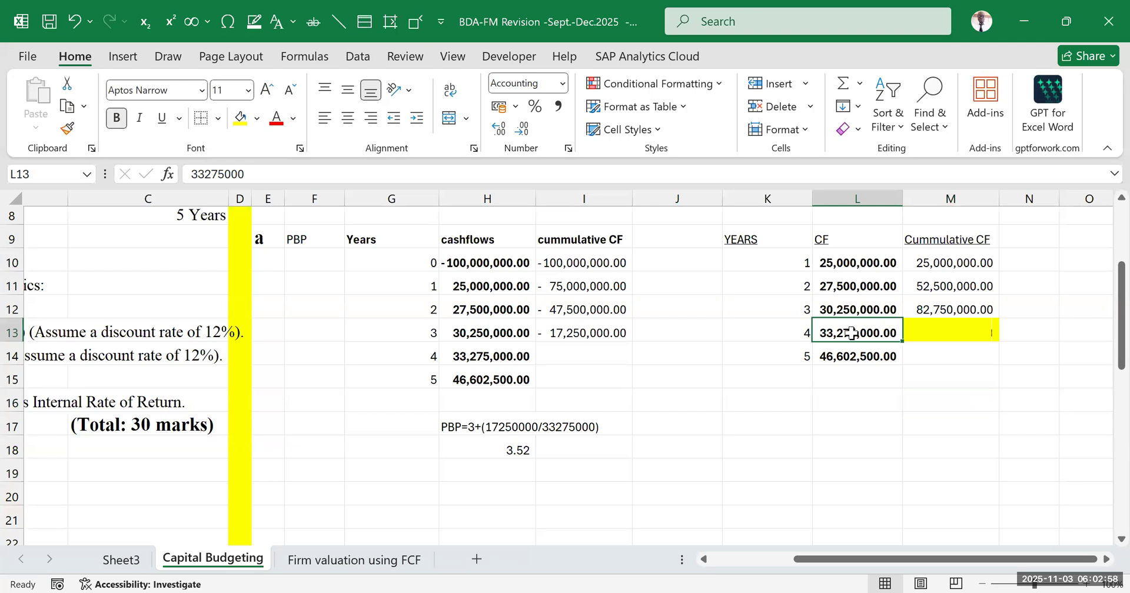
click(965, 409)
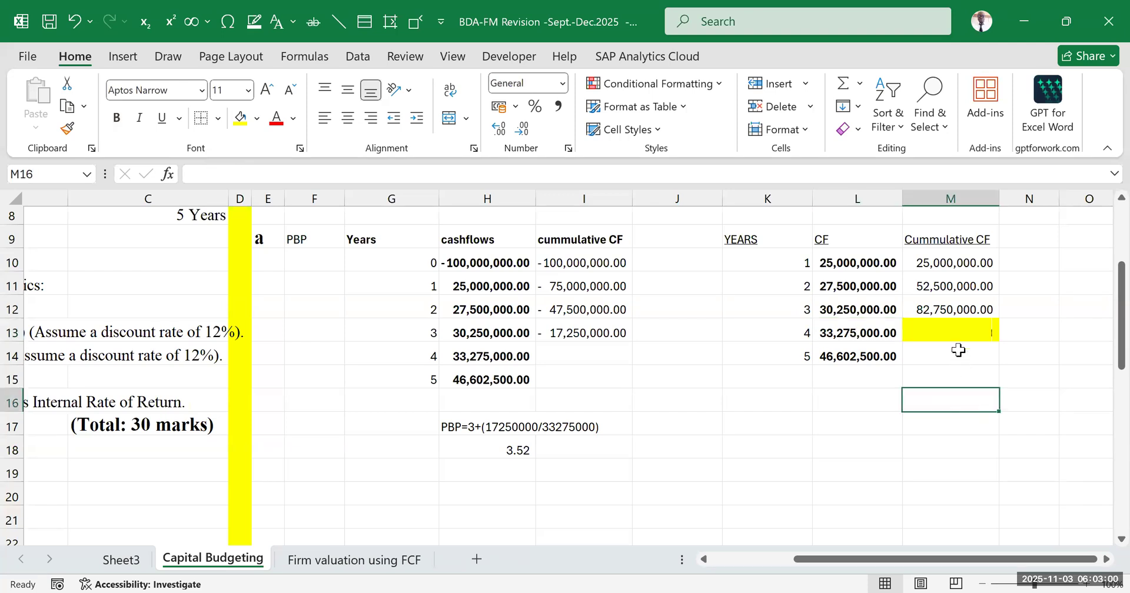
click(956, 333)
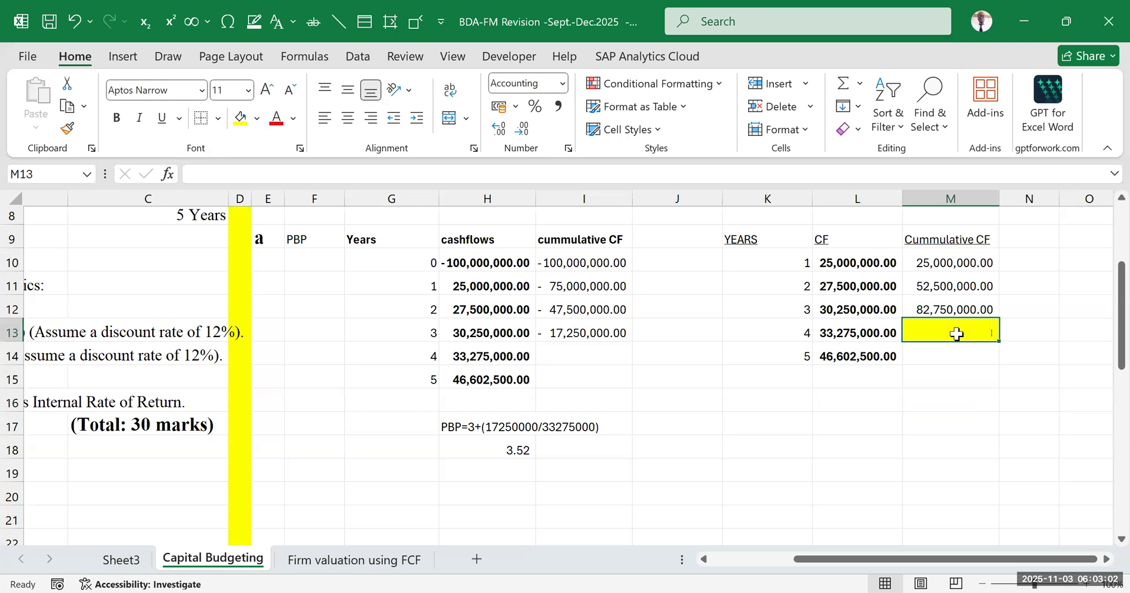
text(=)
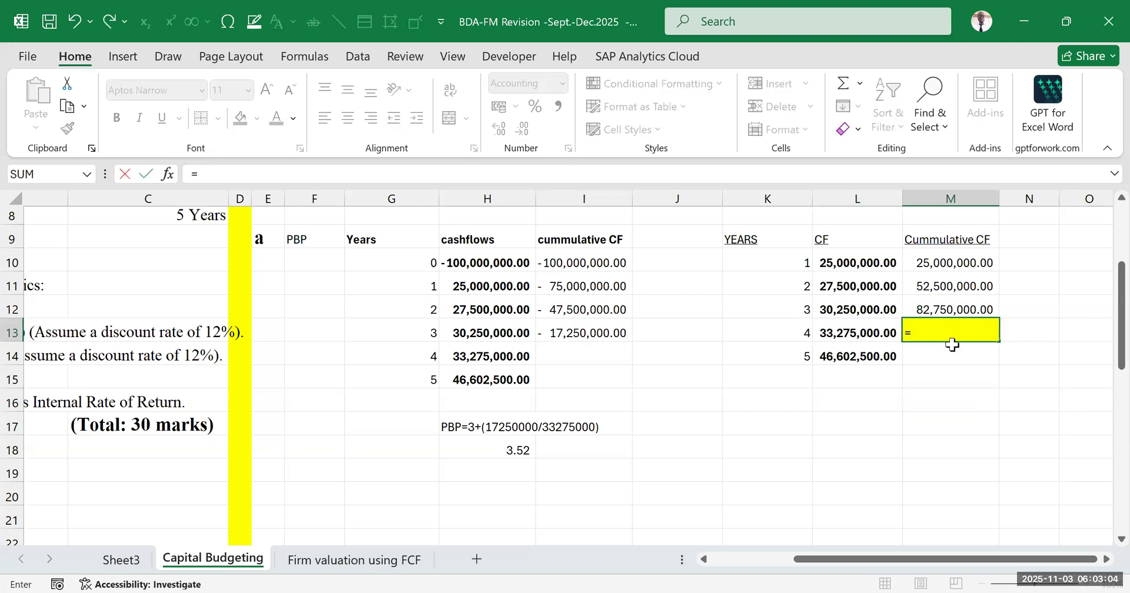
text(1000000)
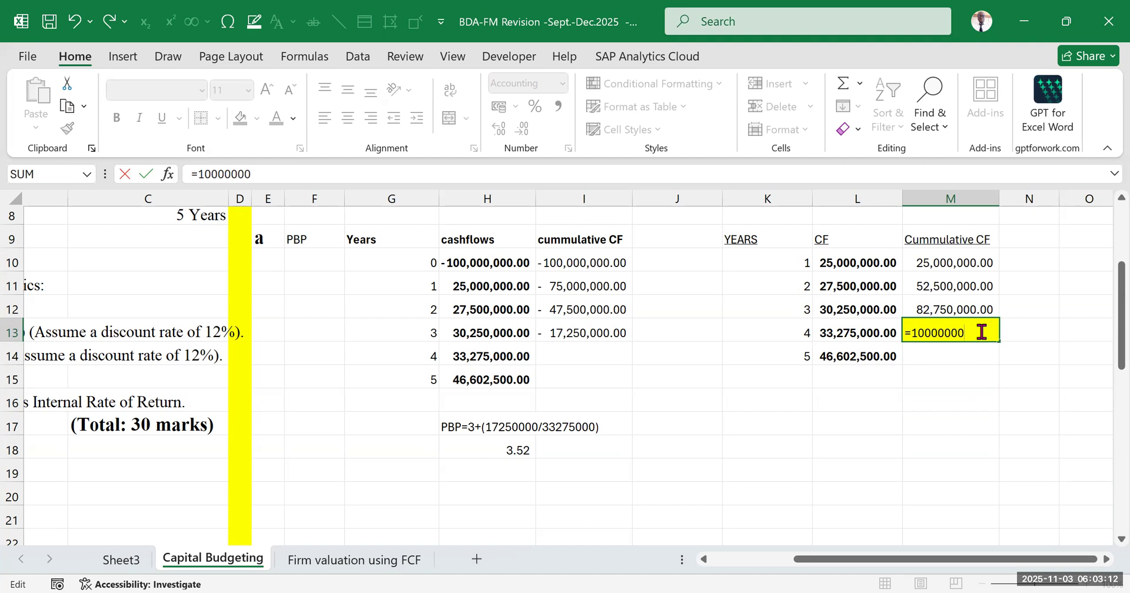
text(0-)
click(948, 309)
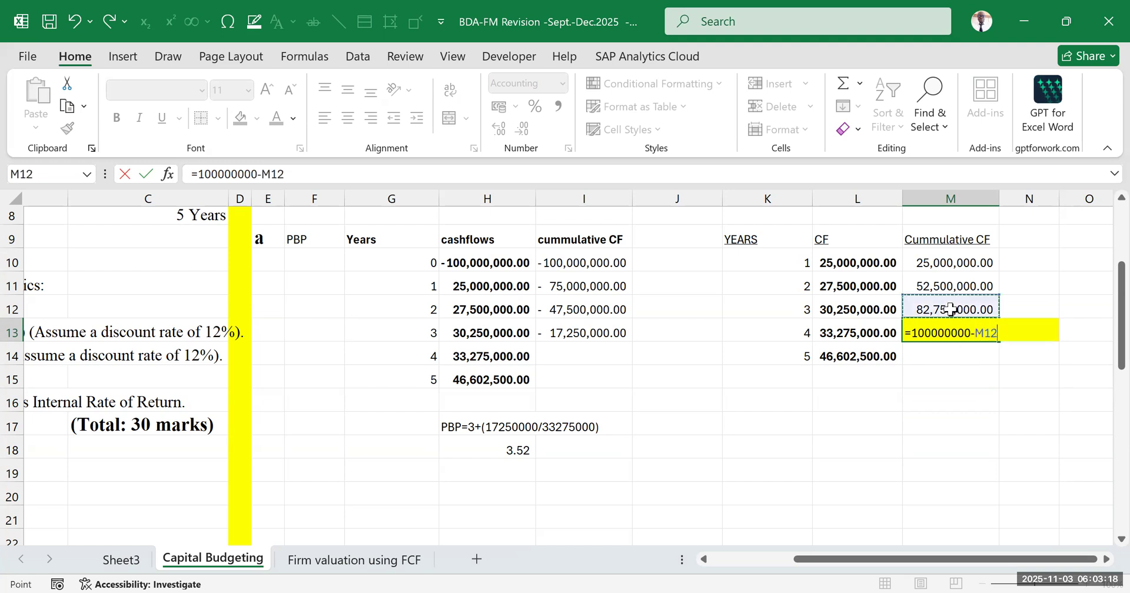
key(Return)
click(997, 441)
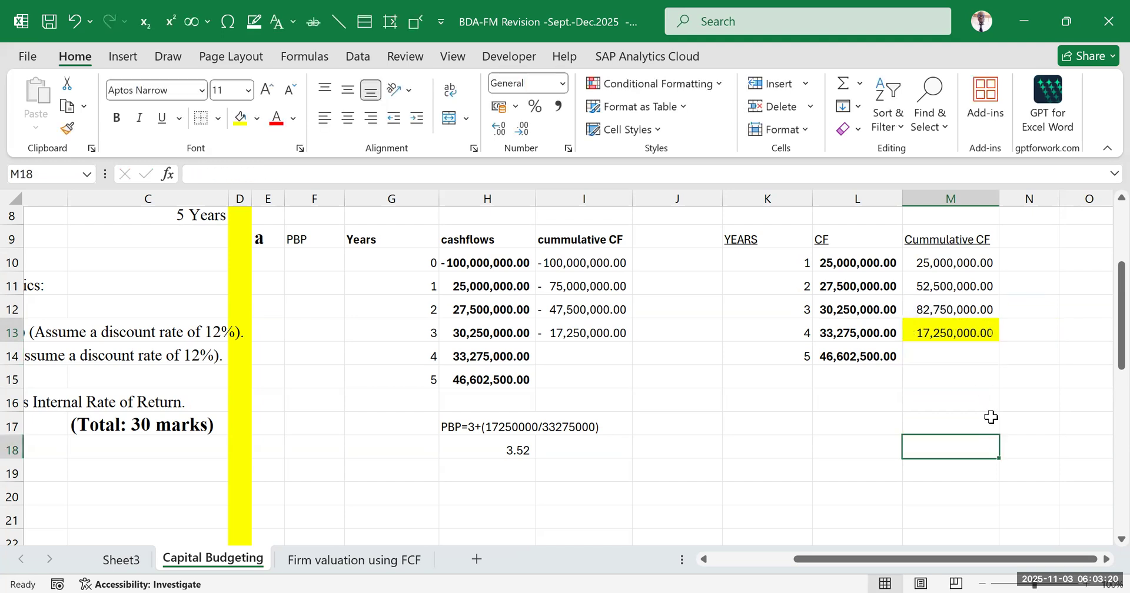
Check the sum of the first three yearly cash flows in L10:L12 together with the year 4 balance in M13
click(945, 331)
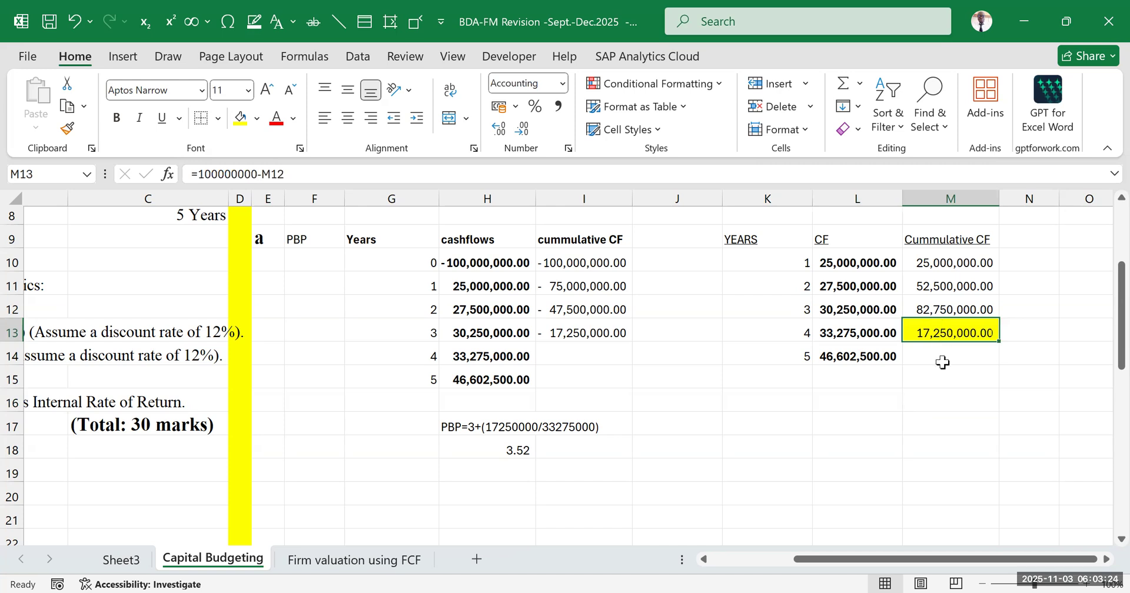
click(957, 397)
drag(942, 263, 947, 332)
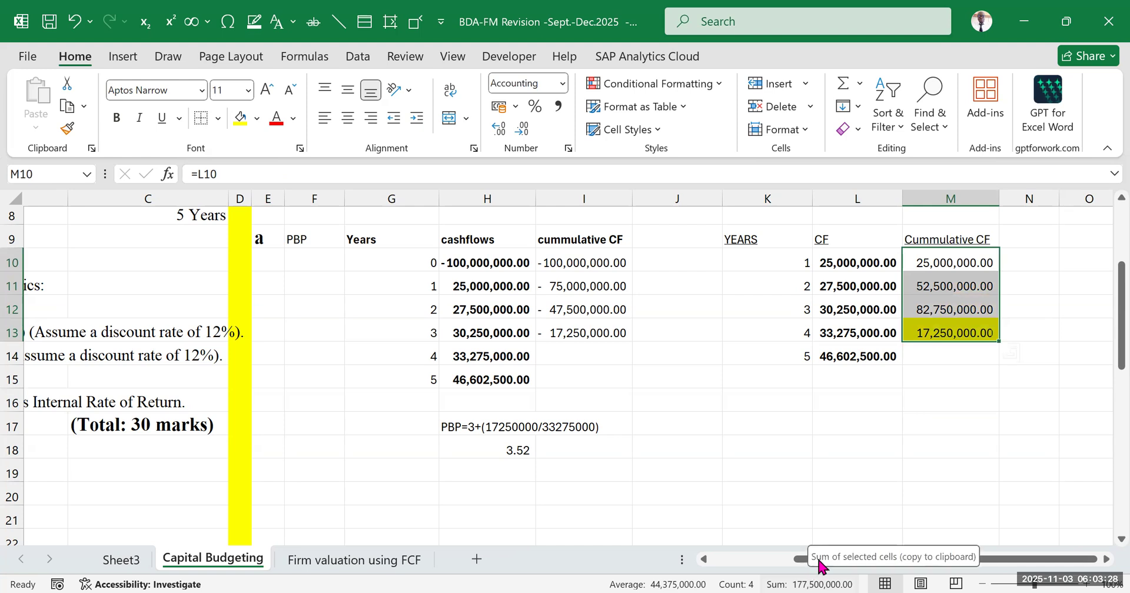
click(964, 471)
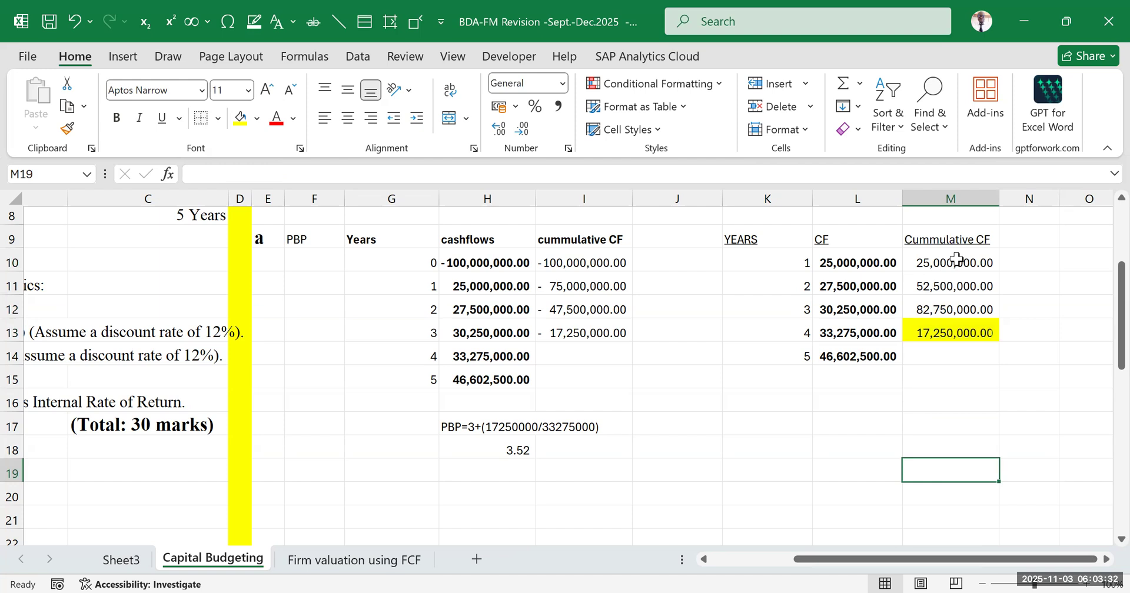
drag(849, 260, 854, 307)
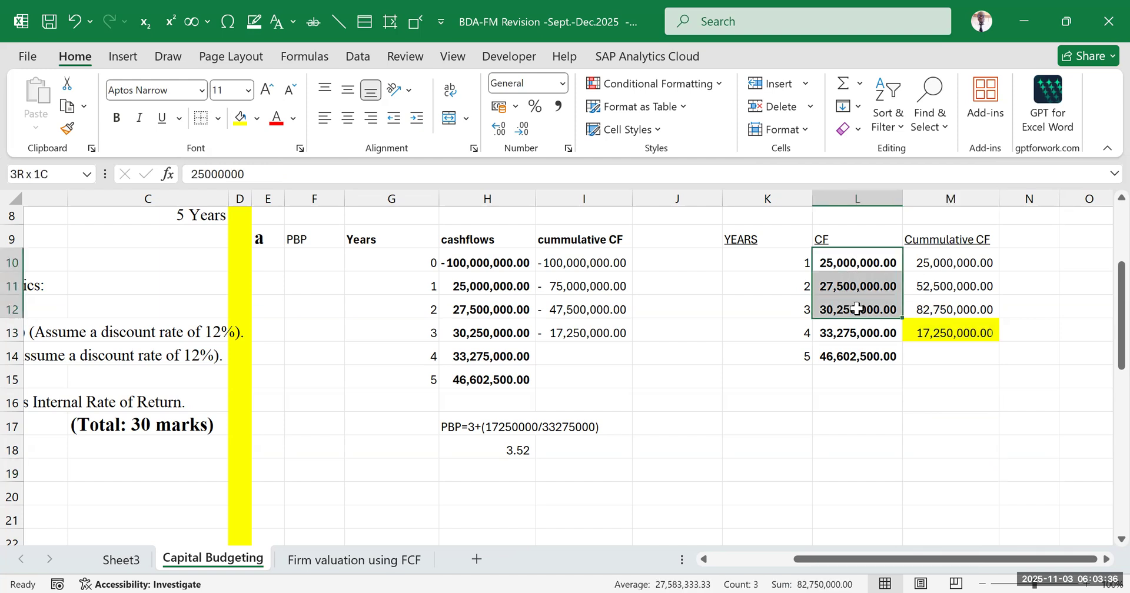
ctrl+click(967, 329)
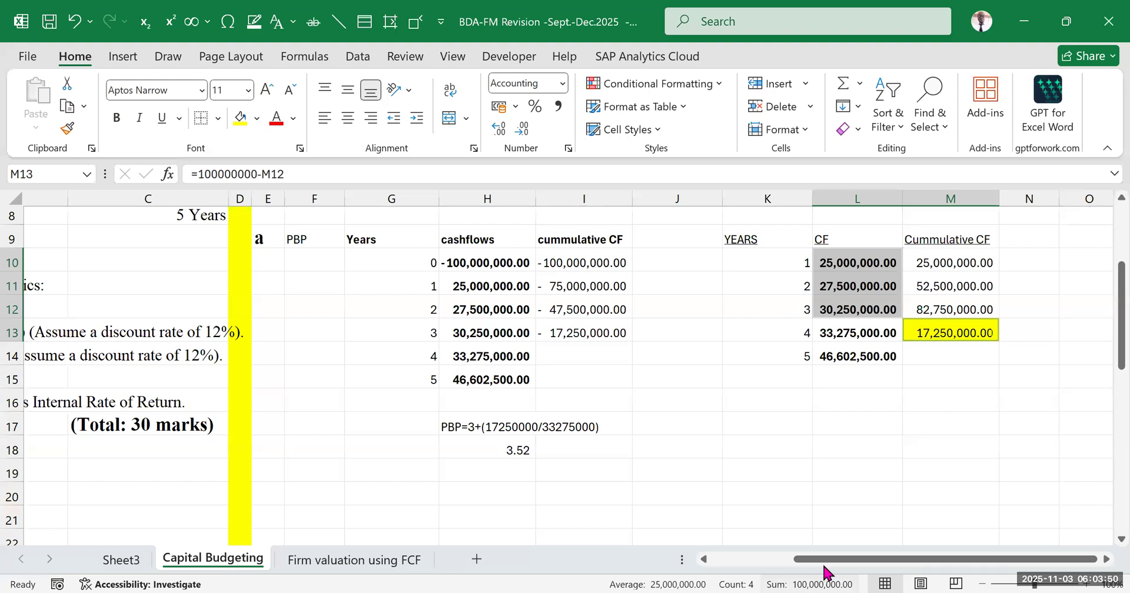
click(868, 467)
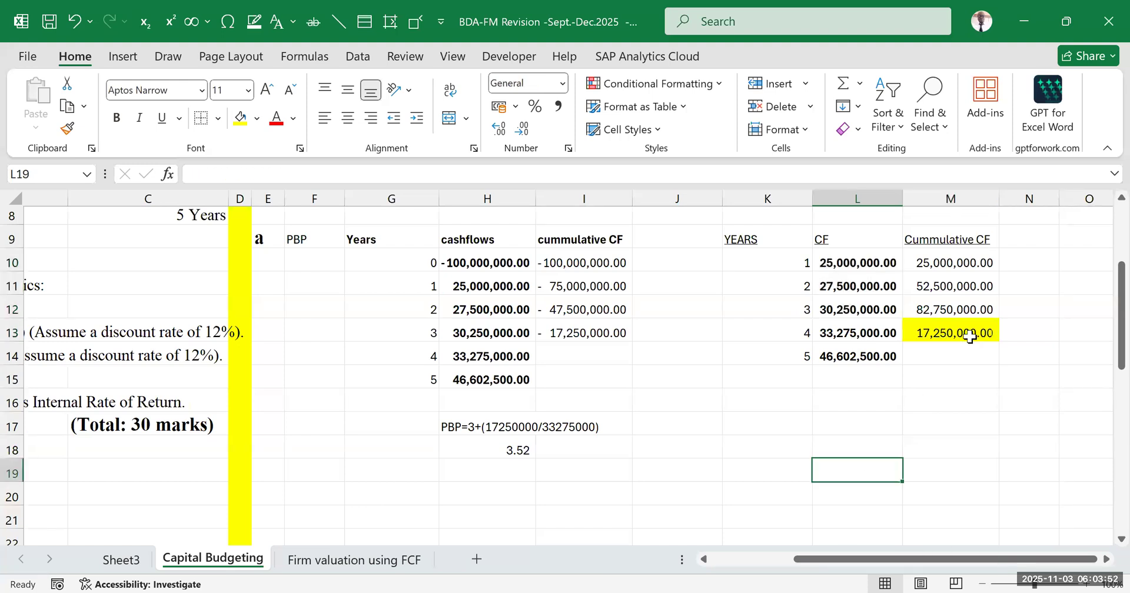
drag(834, 253, 930, 364)
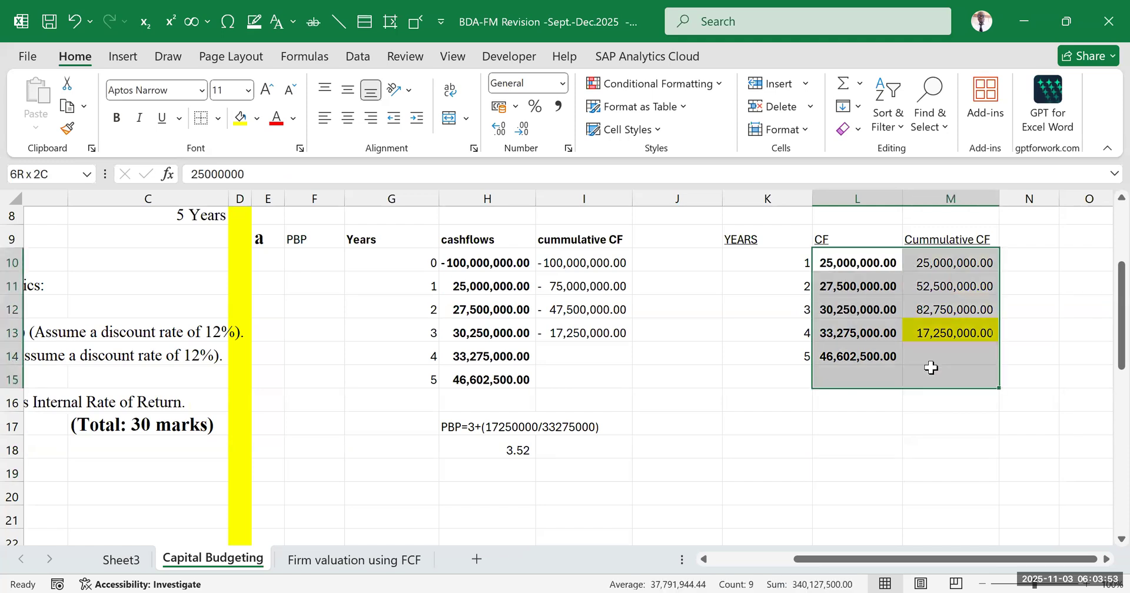
click(895, 468)
Enter =3+(M13/L13) in M16 to compute the payback period for the second cumulative cash flow layout
click(490, 421)
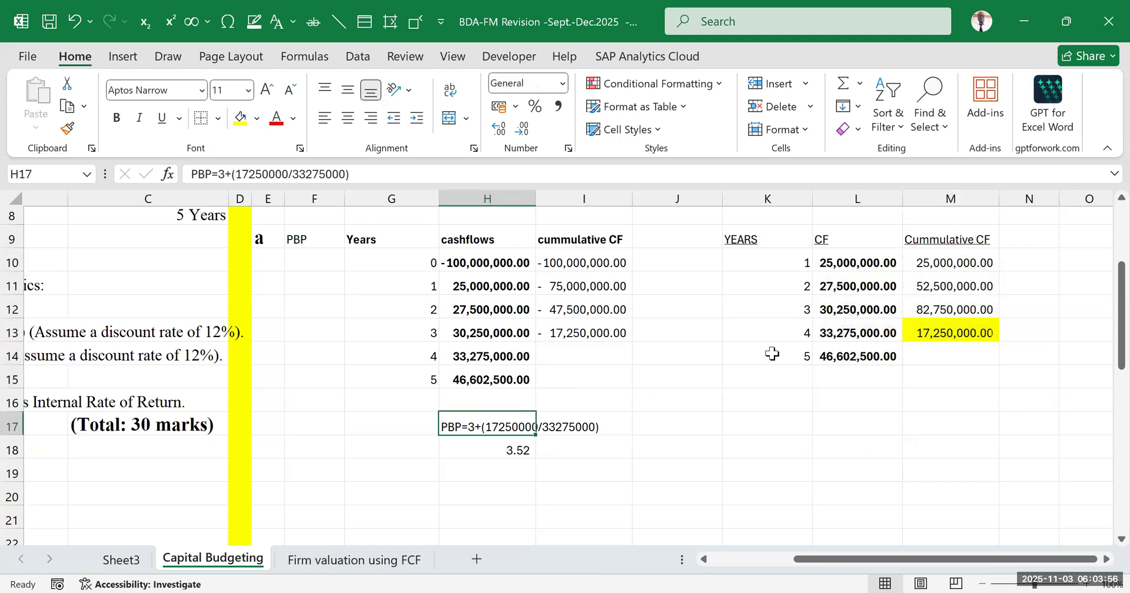
click(929, 336)
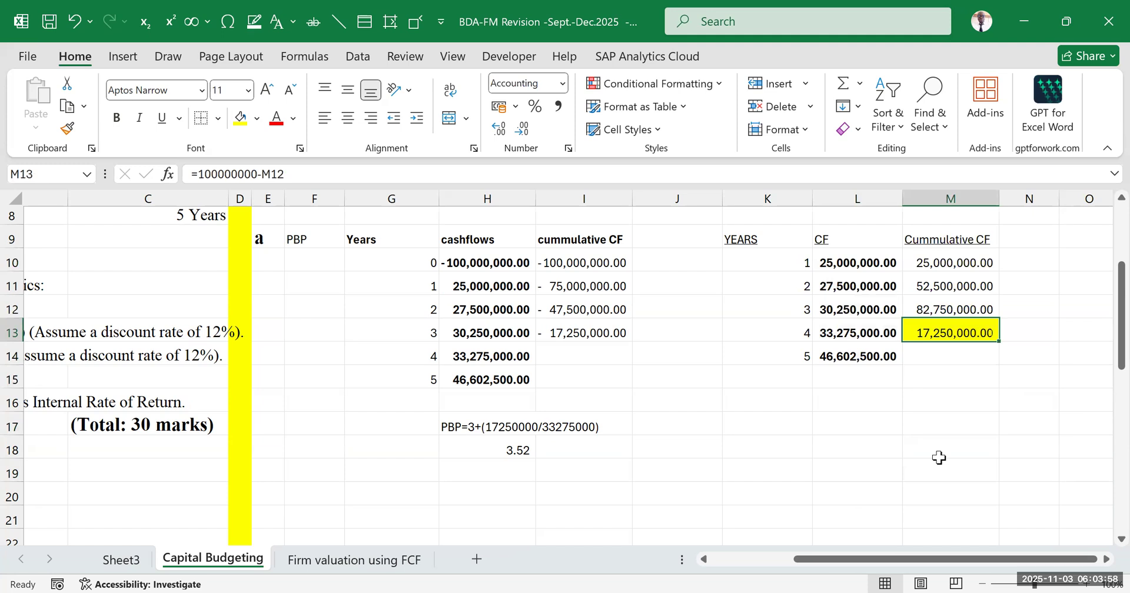
click(908, 399)
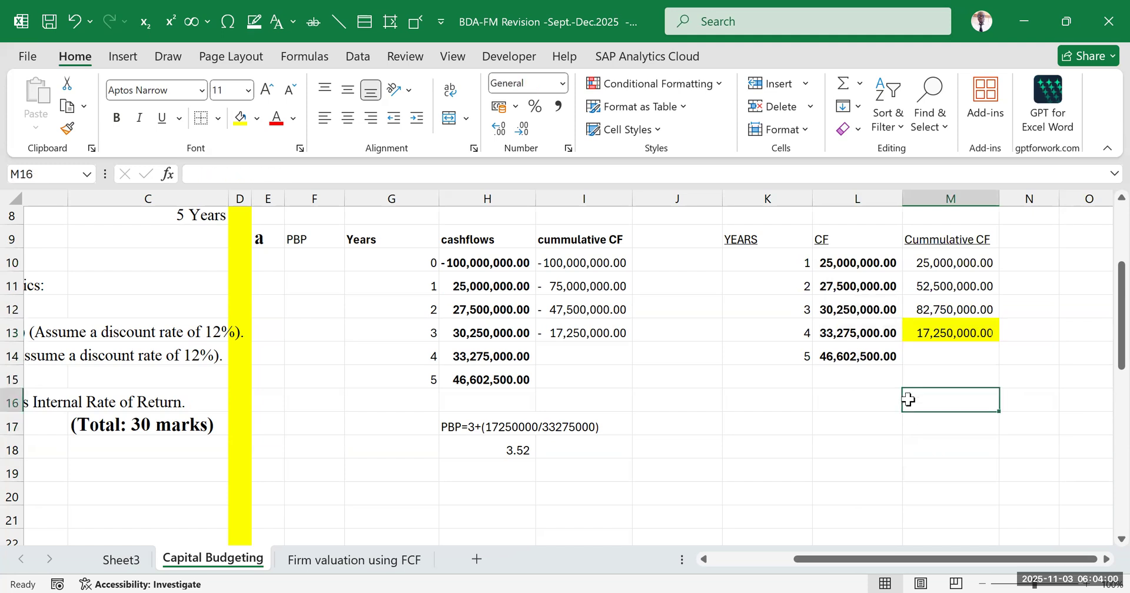
text(=3+()
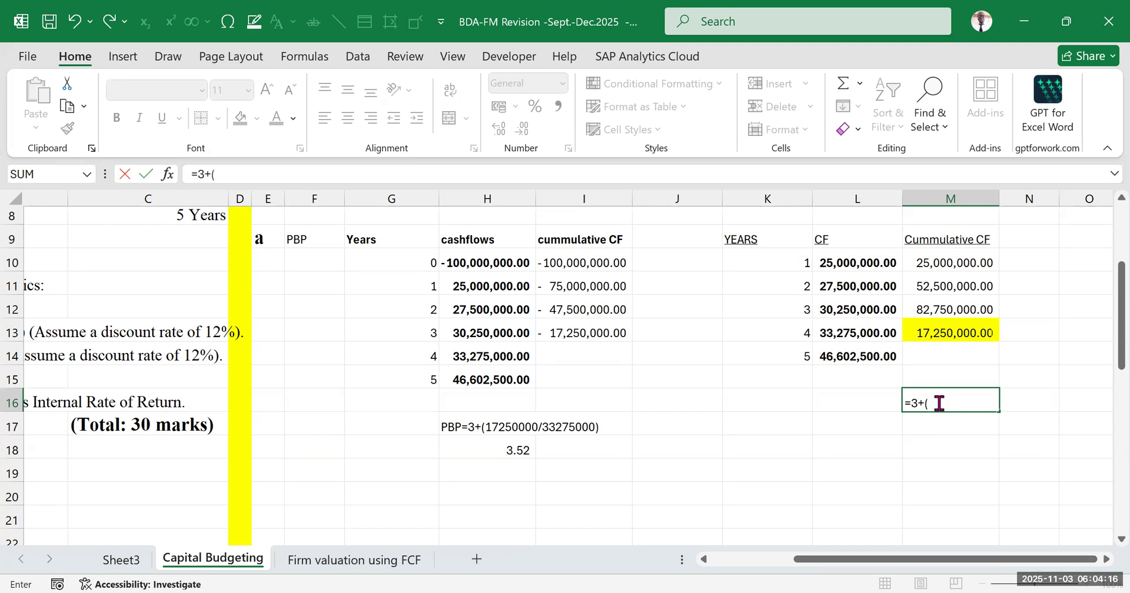
click(941, 325)
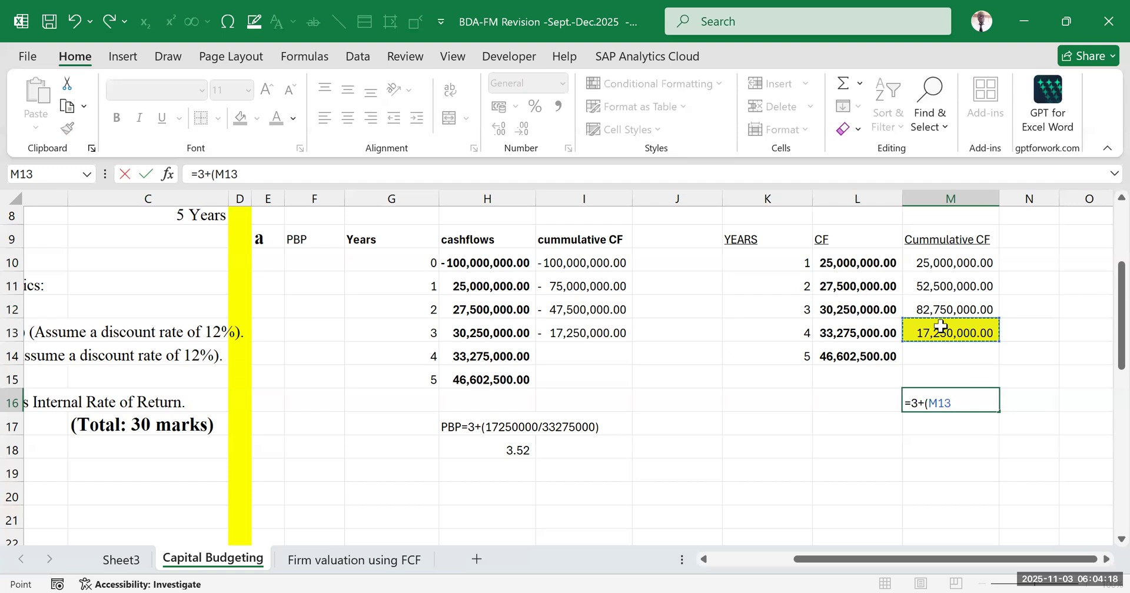
text(/)
click(846, 329)
text())
key(Return)
click(981, 470)
Show the payback result in M16 with two decimal places and move it down to M17
click(945, 403)
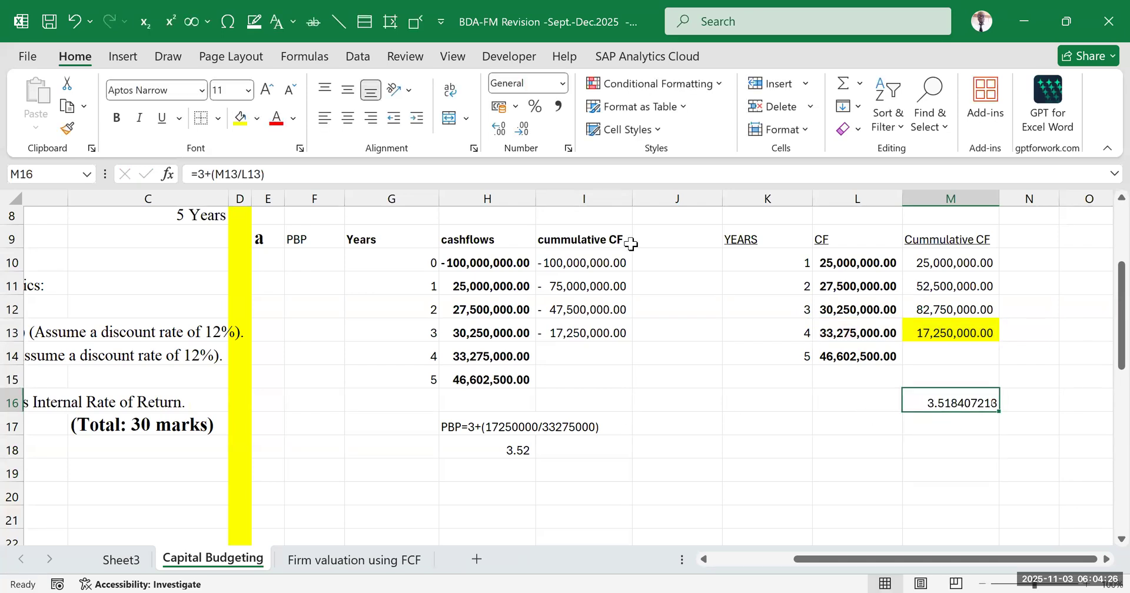
click(523, 129)
click(523, 130)
click(523, 130)
click(523, 129)
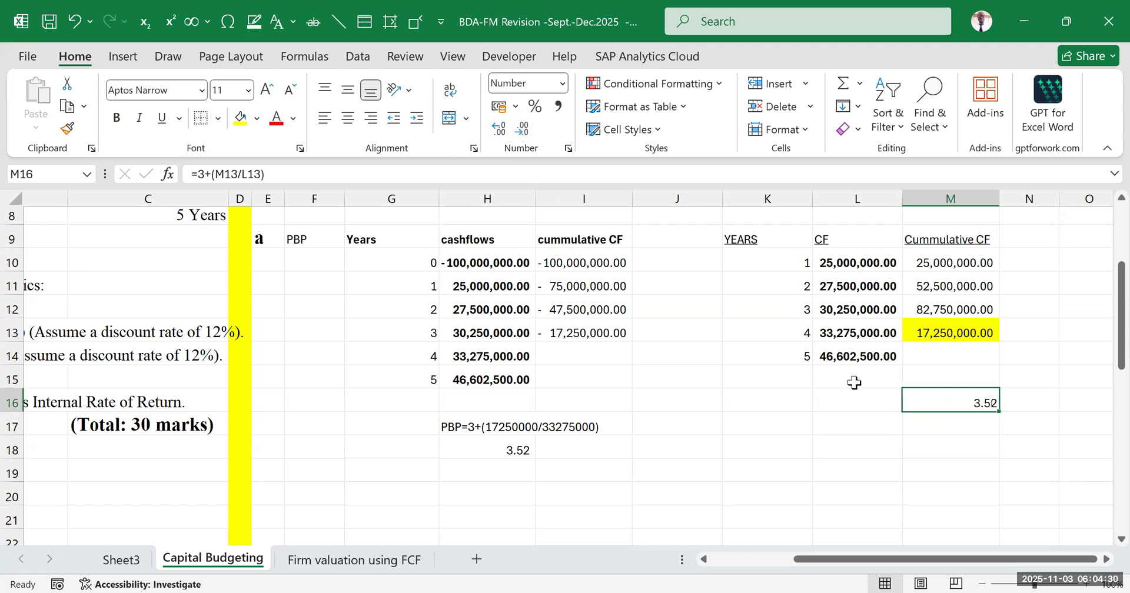
drag(897, 446, 941, 447)
click(962, 403)
drag(962, 411, 963, 426)
click(1013, 360)
scroll(990, 355, up, 1)
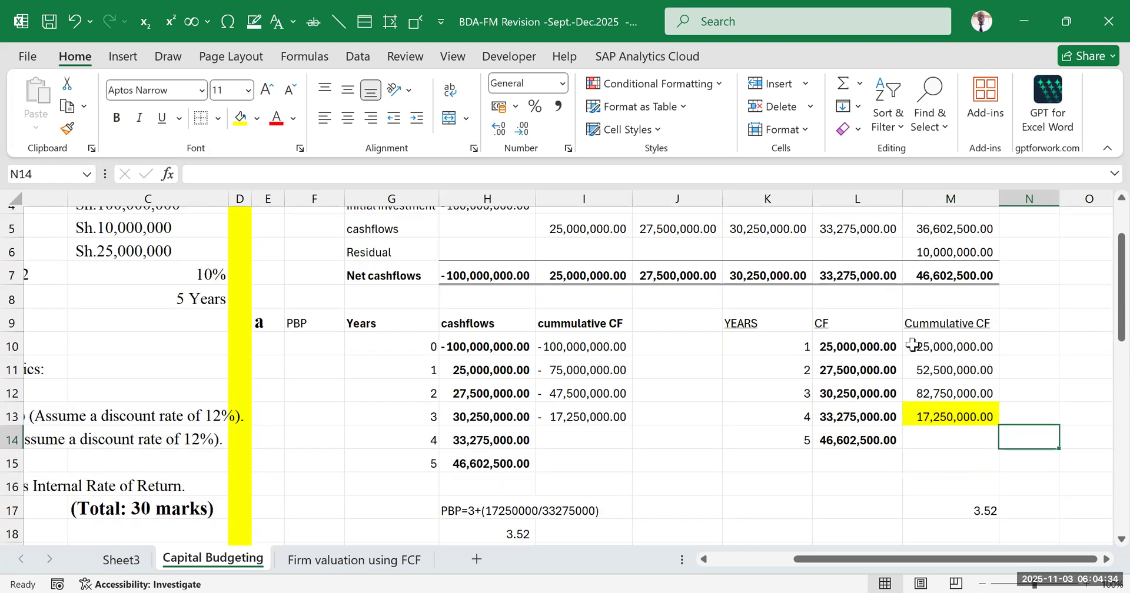
drag(726, 307, 969, 485)
scroll(594, 353, down, 1)
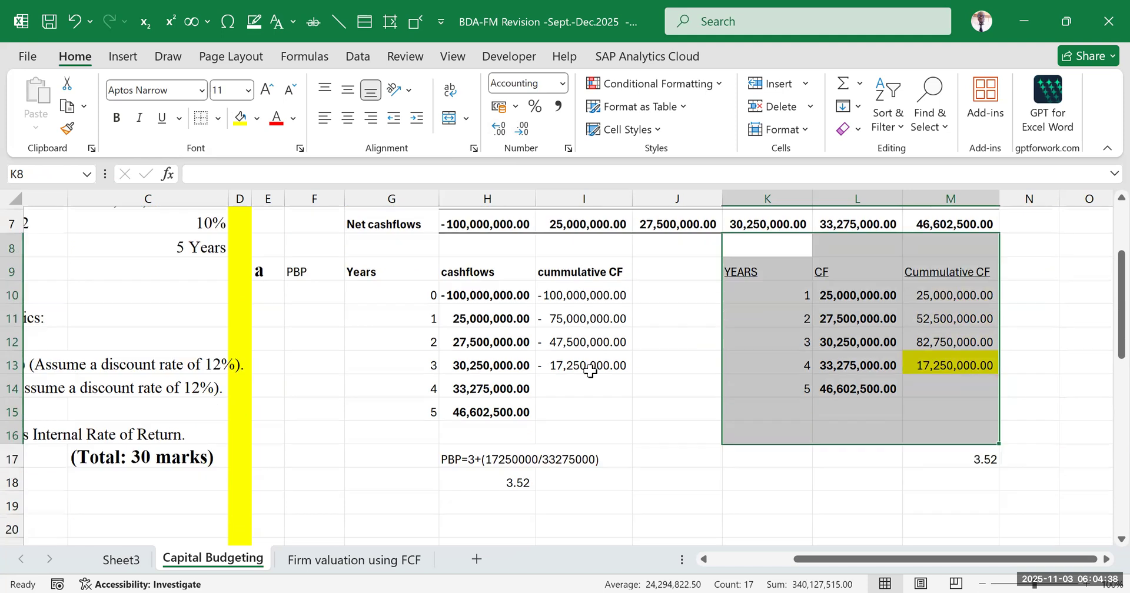
drag(588, 421, 576, 403)
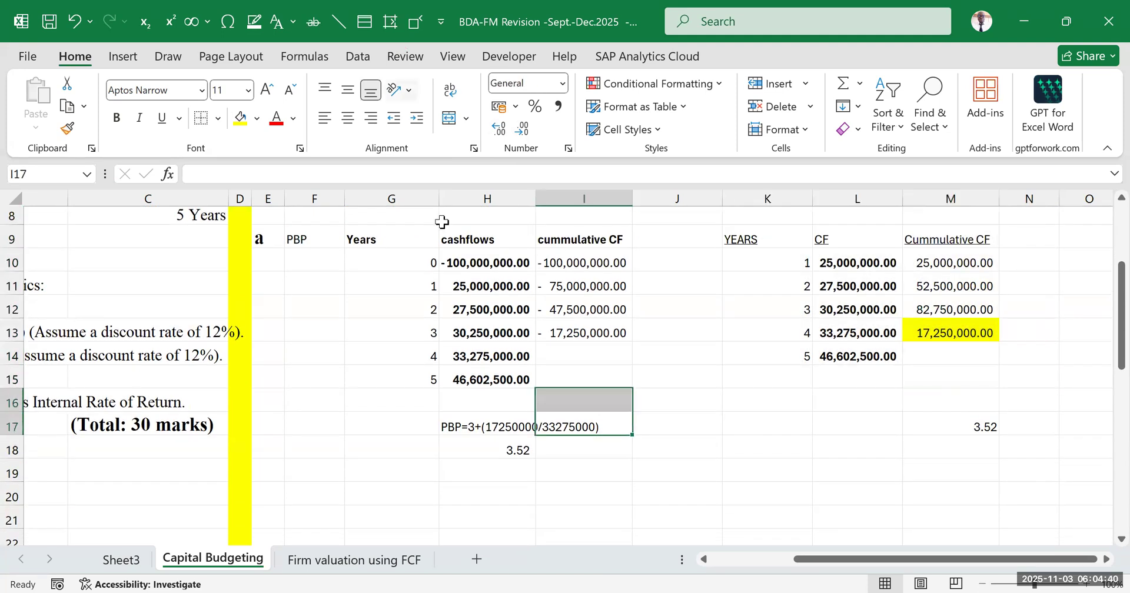
click(730, 377)
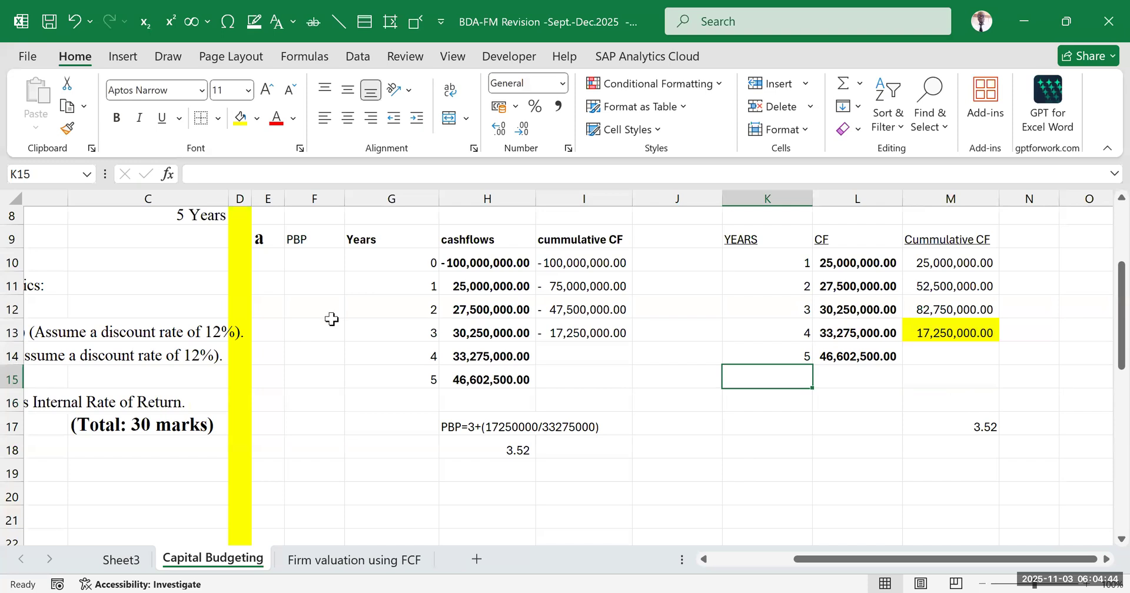
Enter the lowercase section label b in E19 below the payback period working
drag(842, 560, 406, 465)
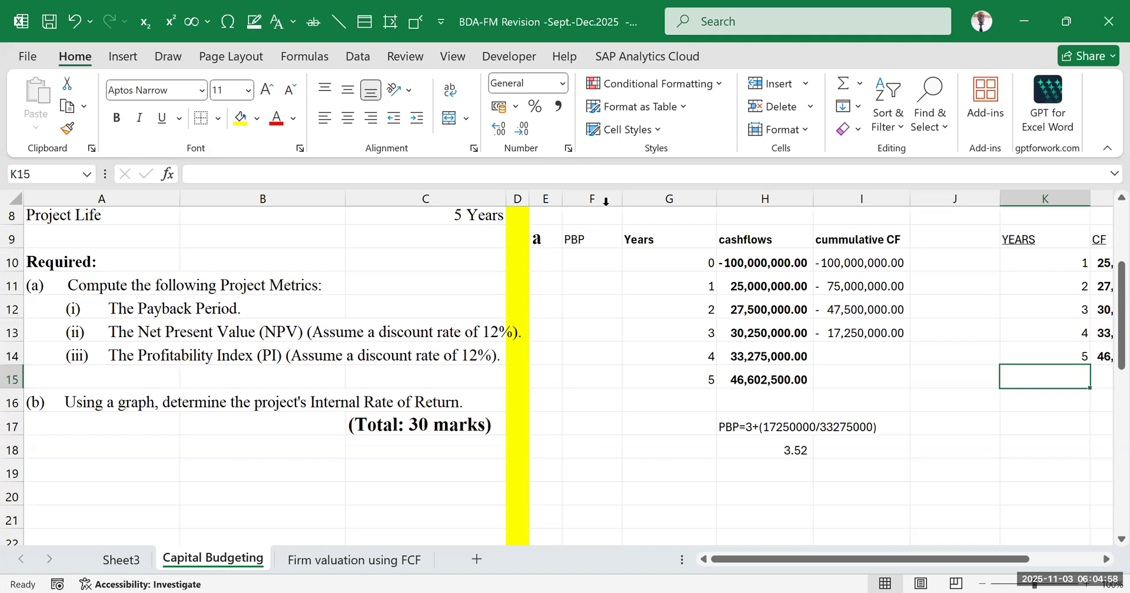
click(704, 467)
click(545, 467)
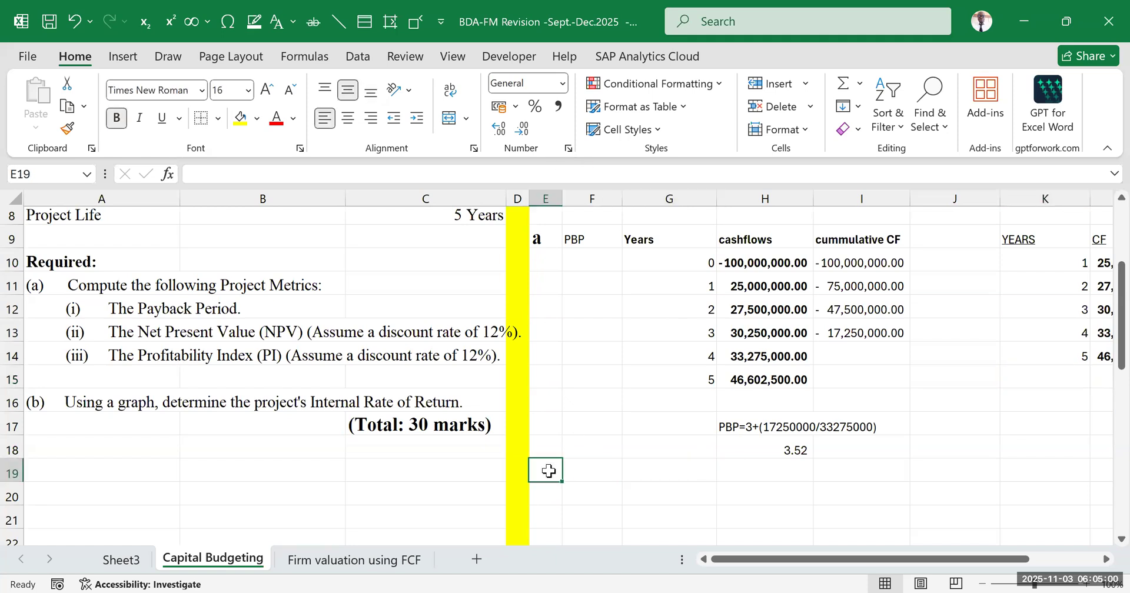
text(B)
click(753, 510)
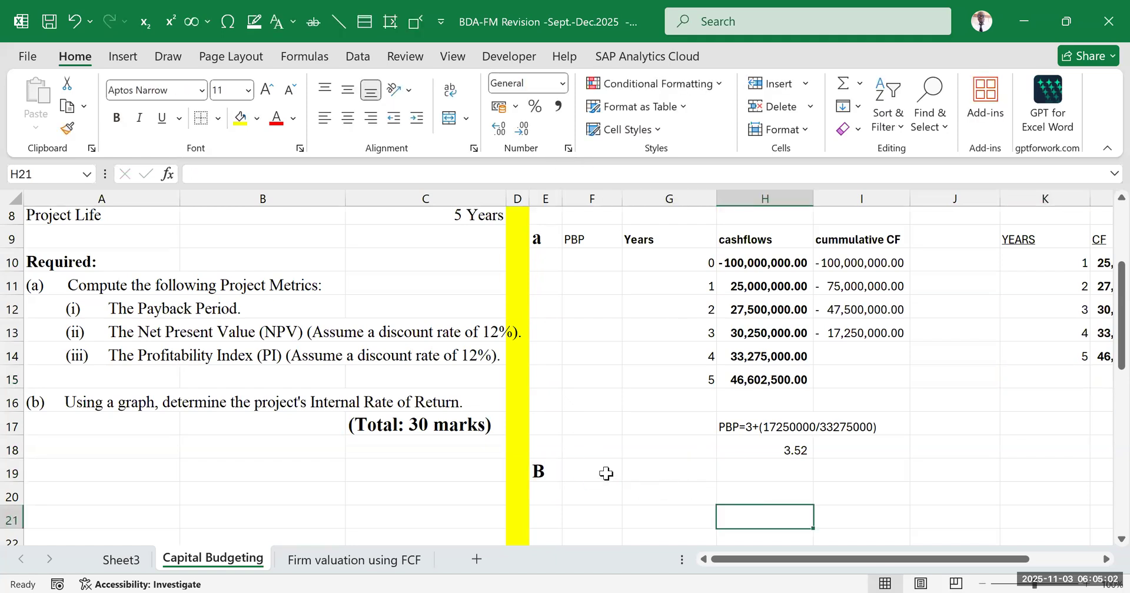
click(596, 421)
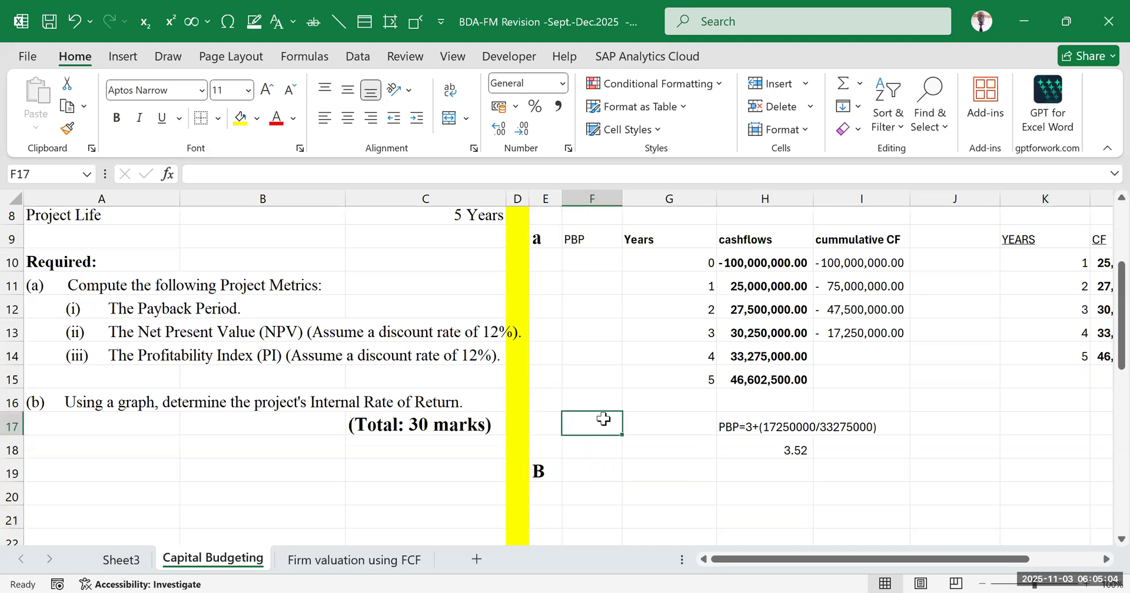
click(538, 473)
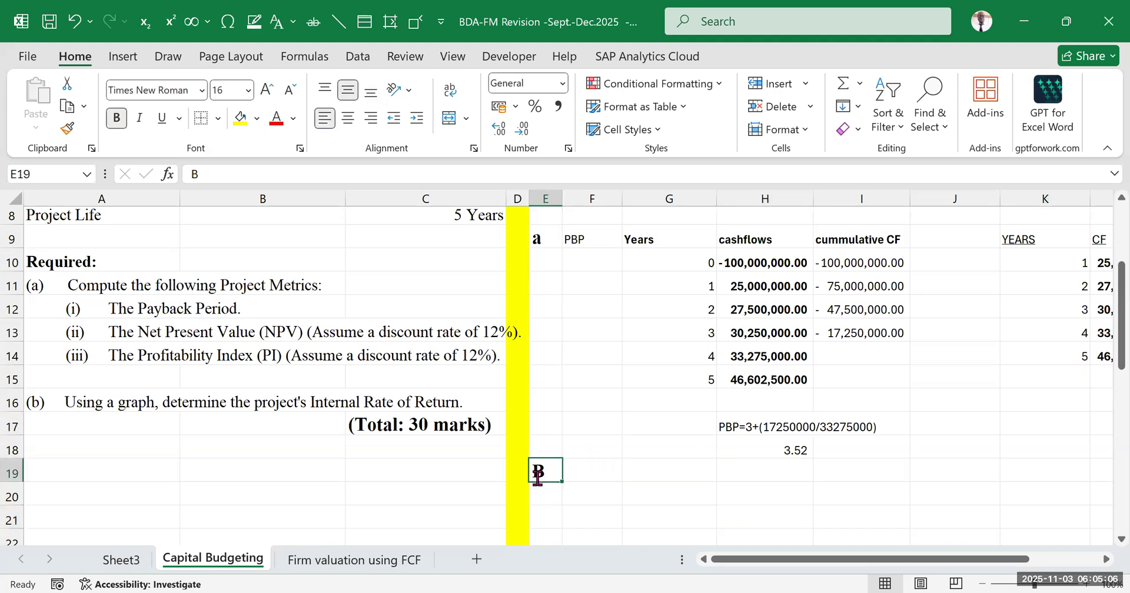
text(b)
click(758, 489)
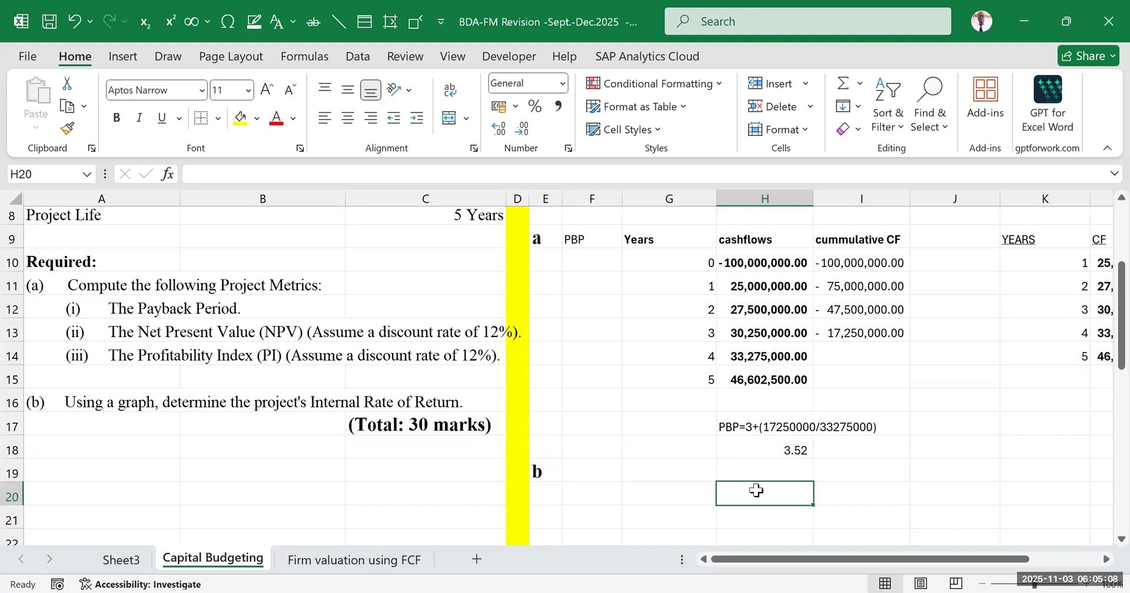
Enter the heading NPV in F19 beside the section label b
click(575, 471)
text(NOV)
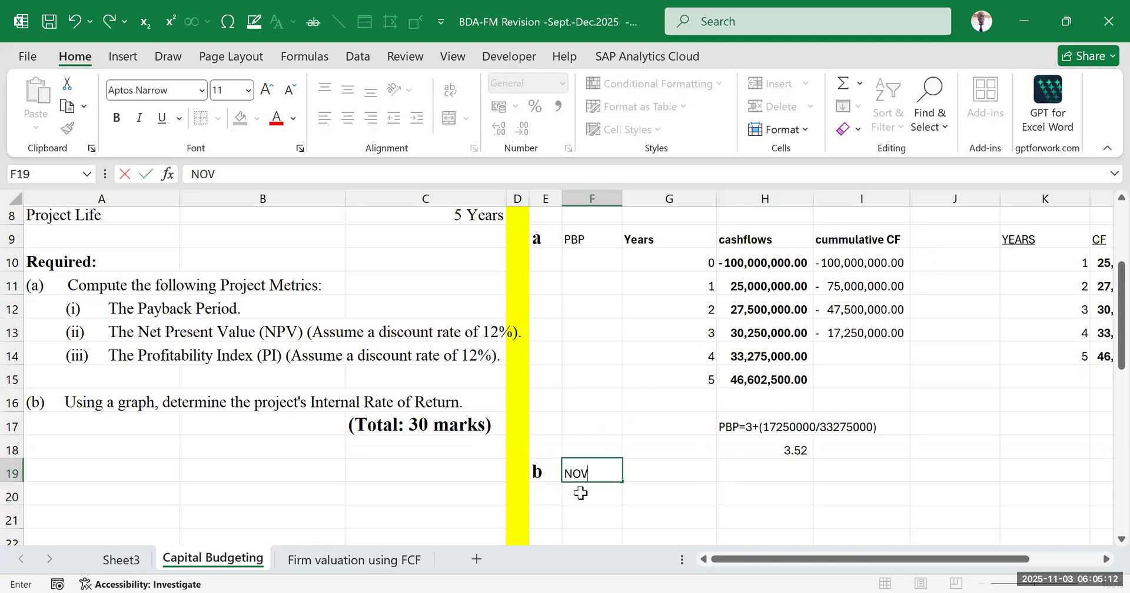
key(F2)
key(Left)
key(BackSpace)
text(P)
click(732, 509)
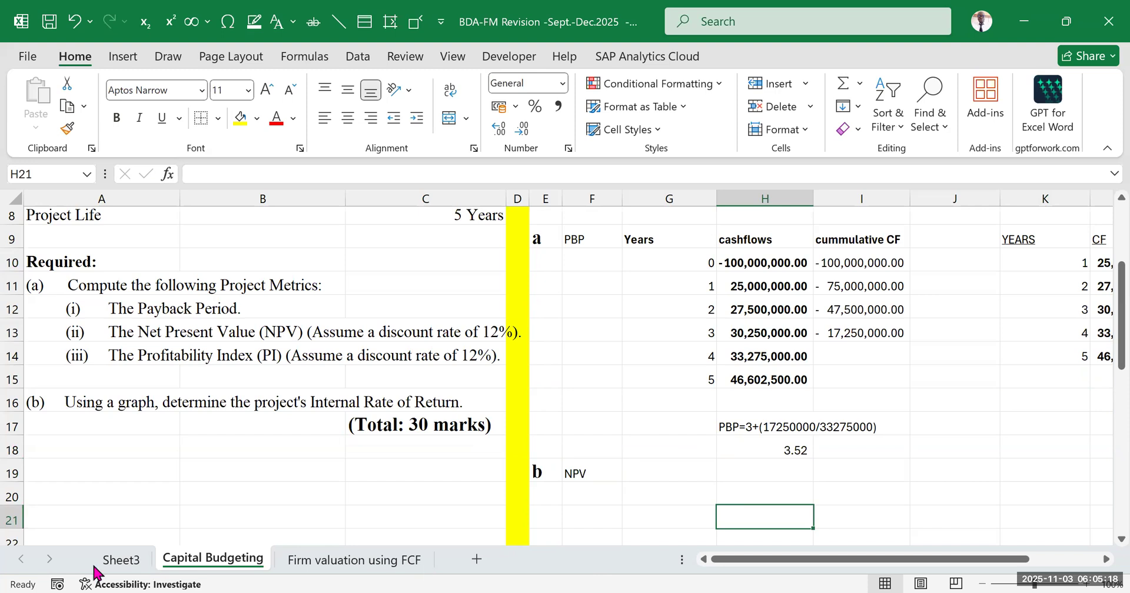
Open Sheet3 and select the NPV formula note in E12 for reference
click(113, 562)
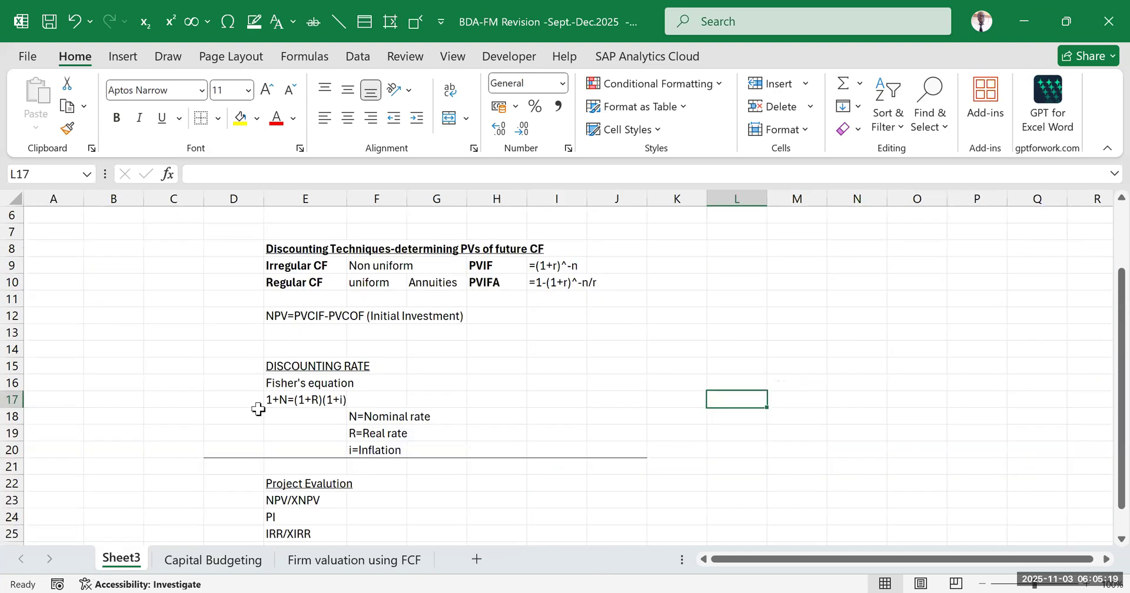
click(270, 317)
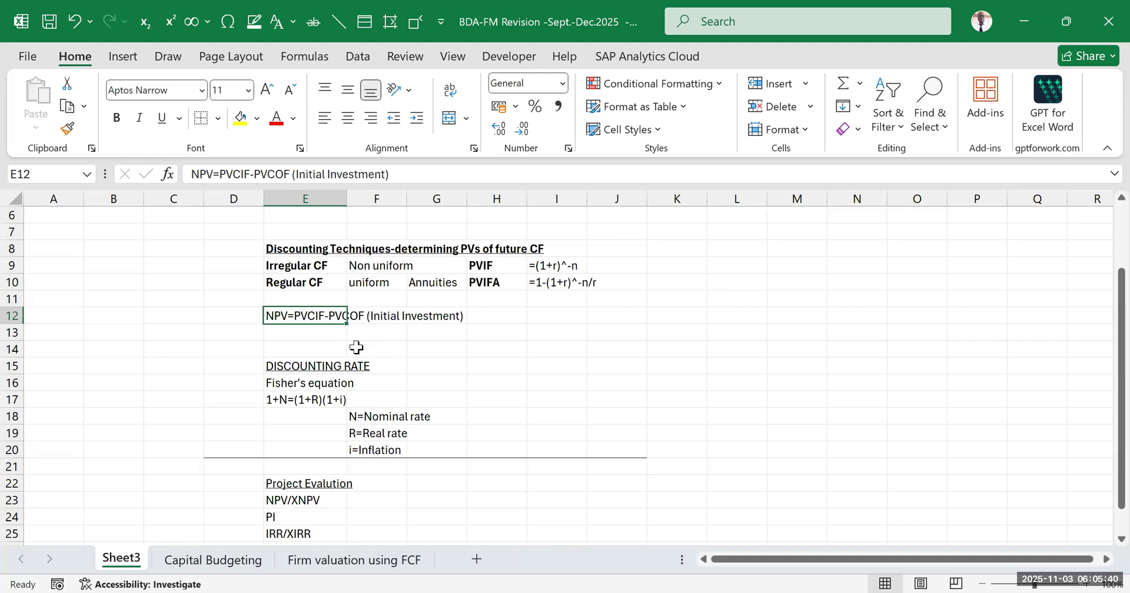
Review the NPV, PVIF and PVIFA formulas and the Fisher's equation notes in the discounting section of Sheet3
double_click(295, 316)
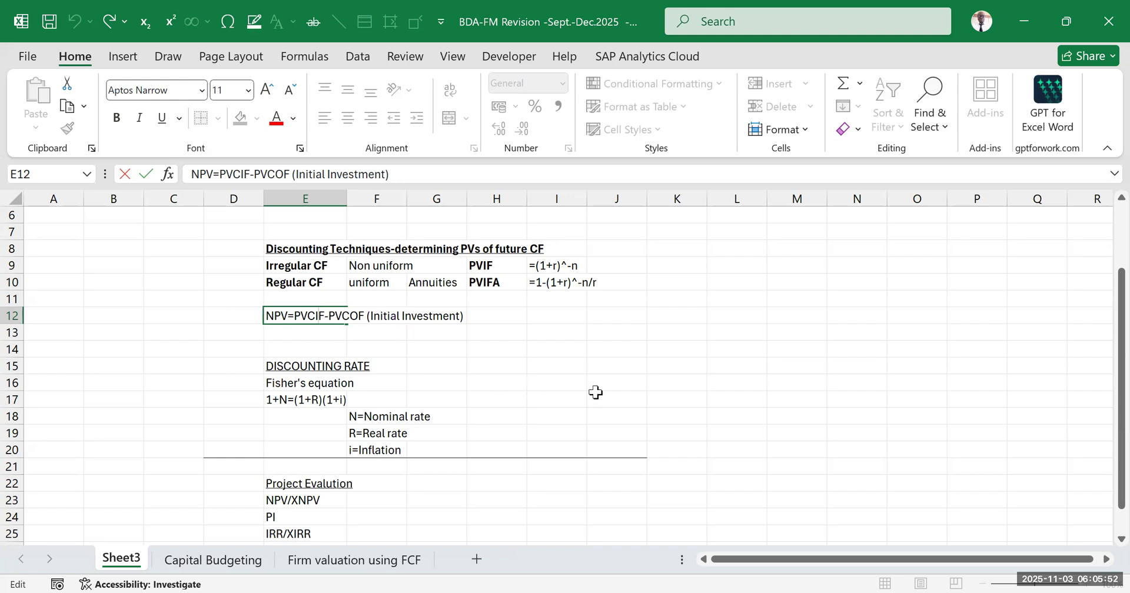
click(647, 393)
drag(556, 265, 557, 297)
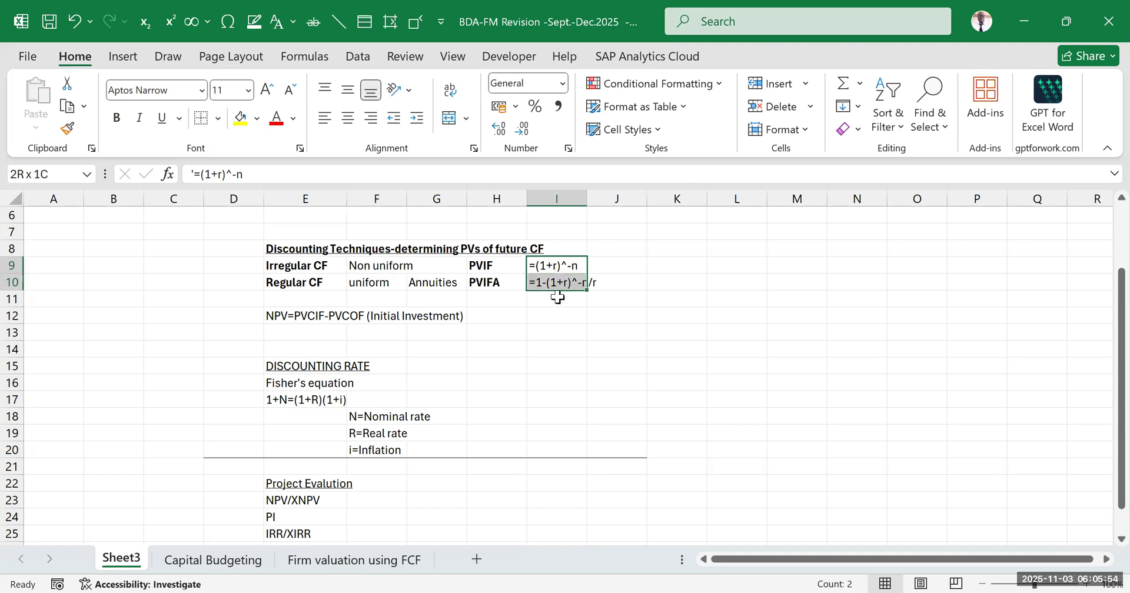
drag(503, 395, 500, 385)
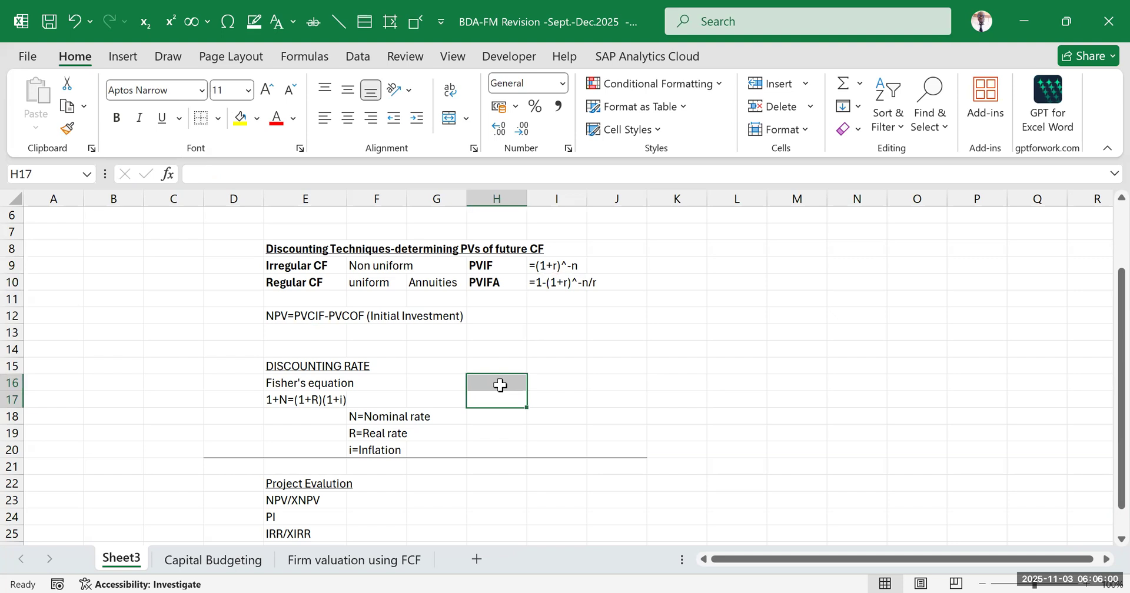
click(659, 331)
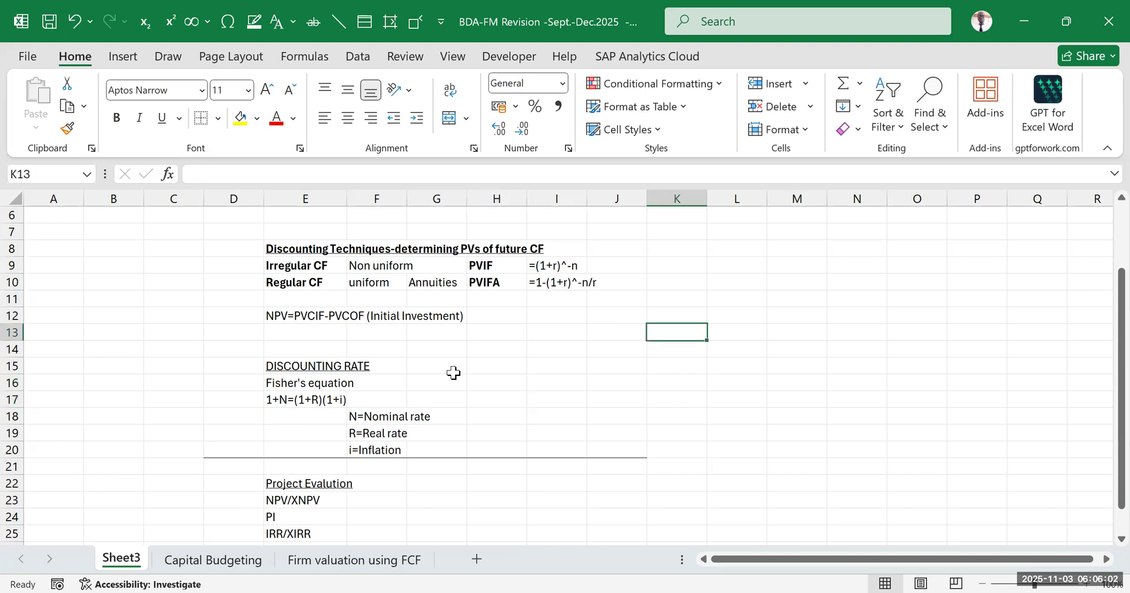
scroll(453, 372, down, 2)
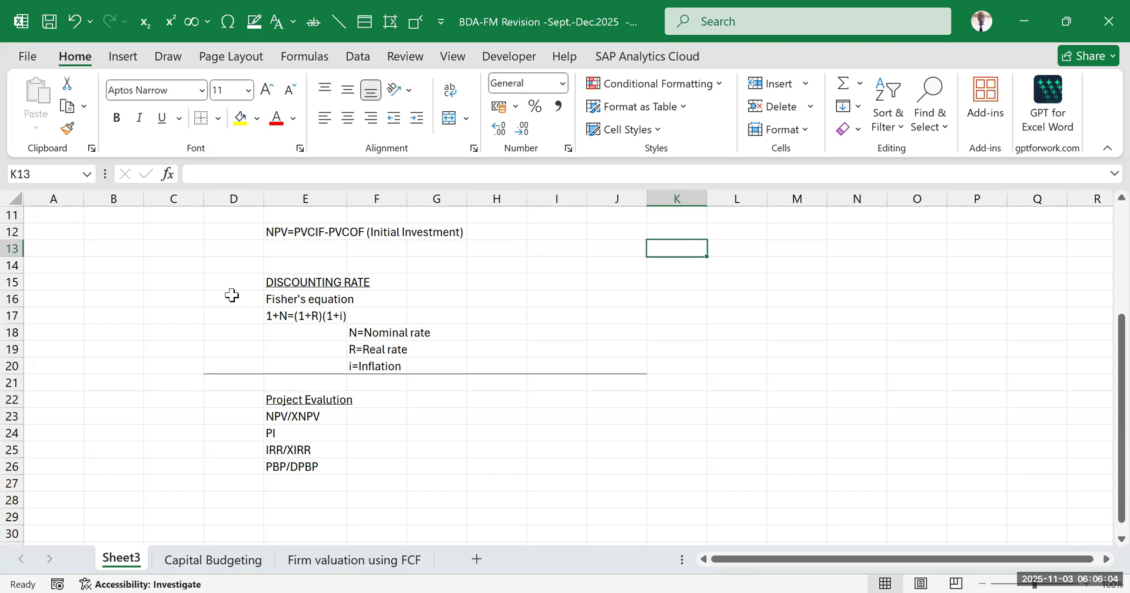
click(233, 299)
drag(358, 329, 492, 371)
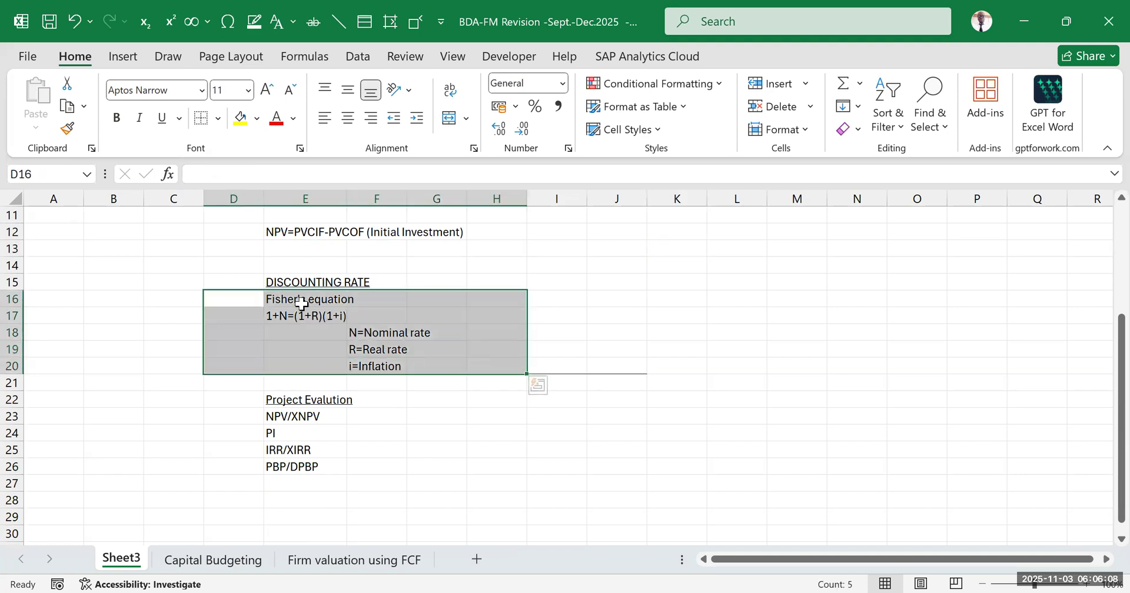
click(586, 276)
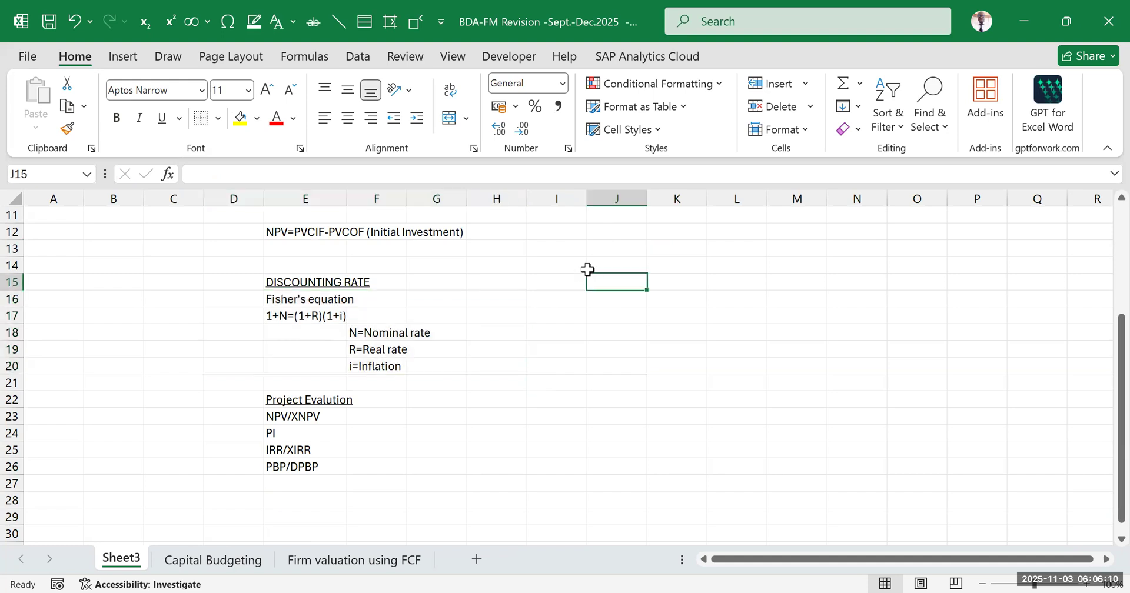
Return to the Capital Budgeting sheet and enter the note NPV=PVCIF-Initial investment in F20 under the NPV heading
click(227, 562)
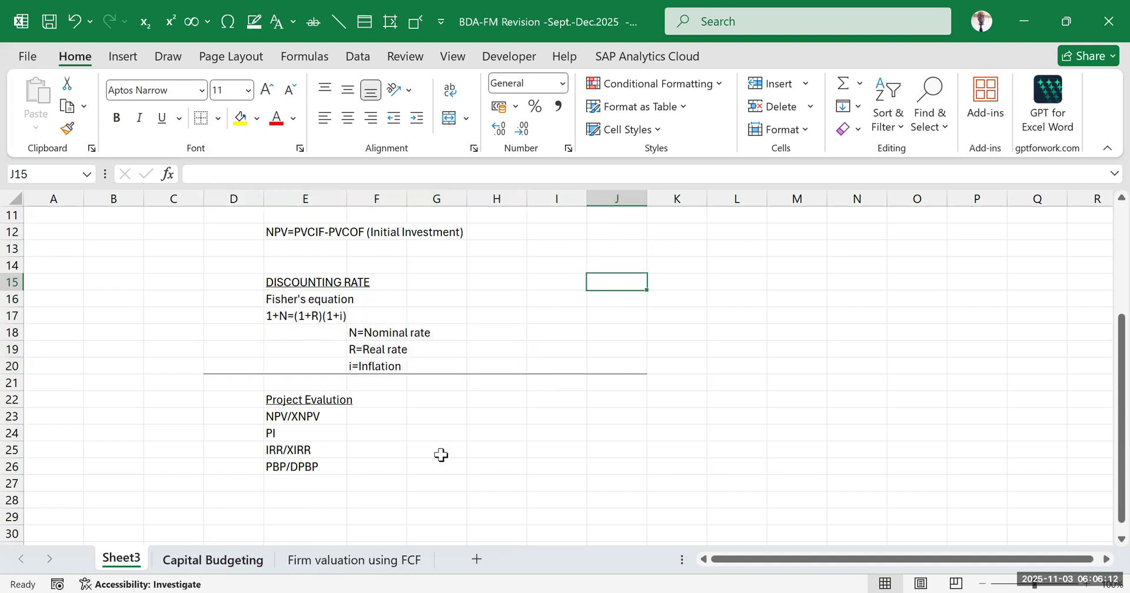
scroll(580, 412, down, 3)
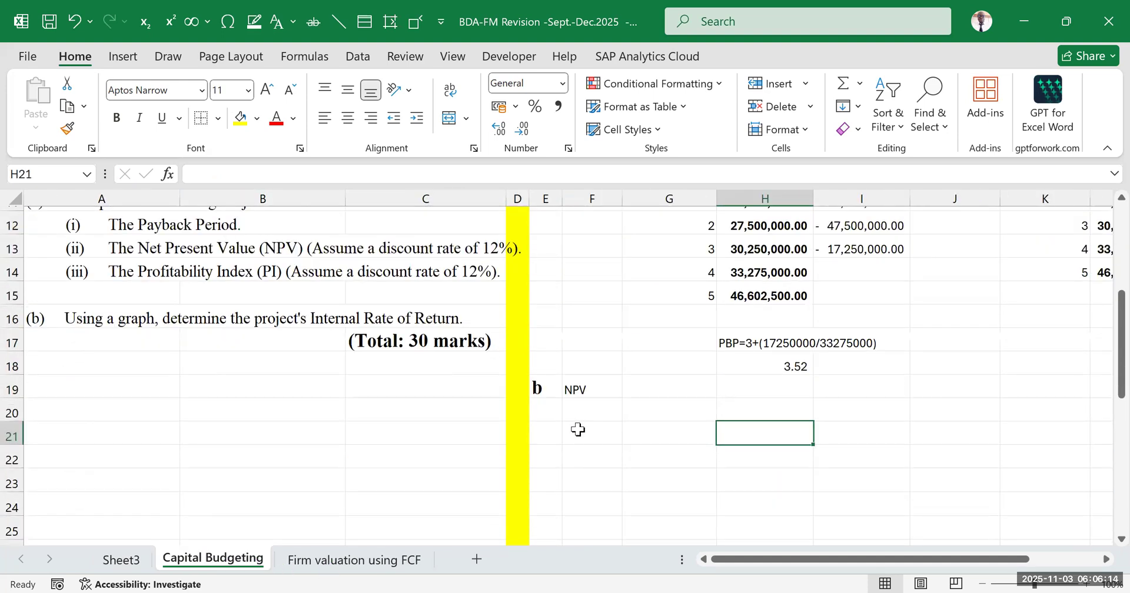
click(635, 393)
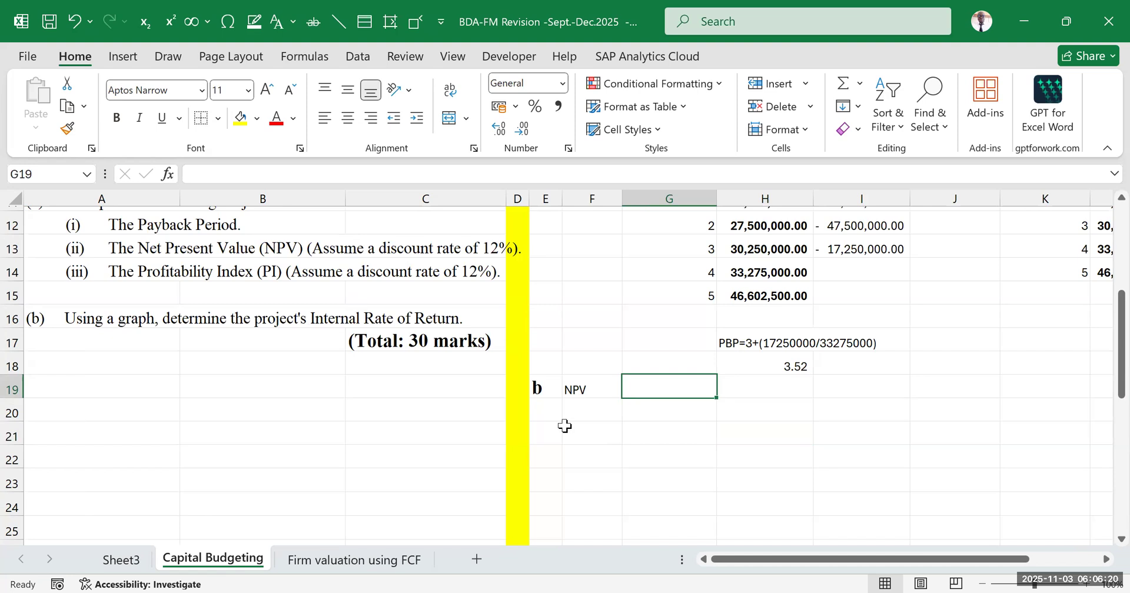
click(609, 414)
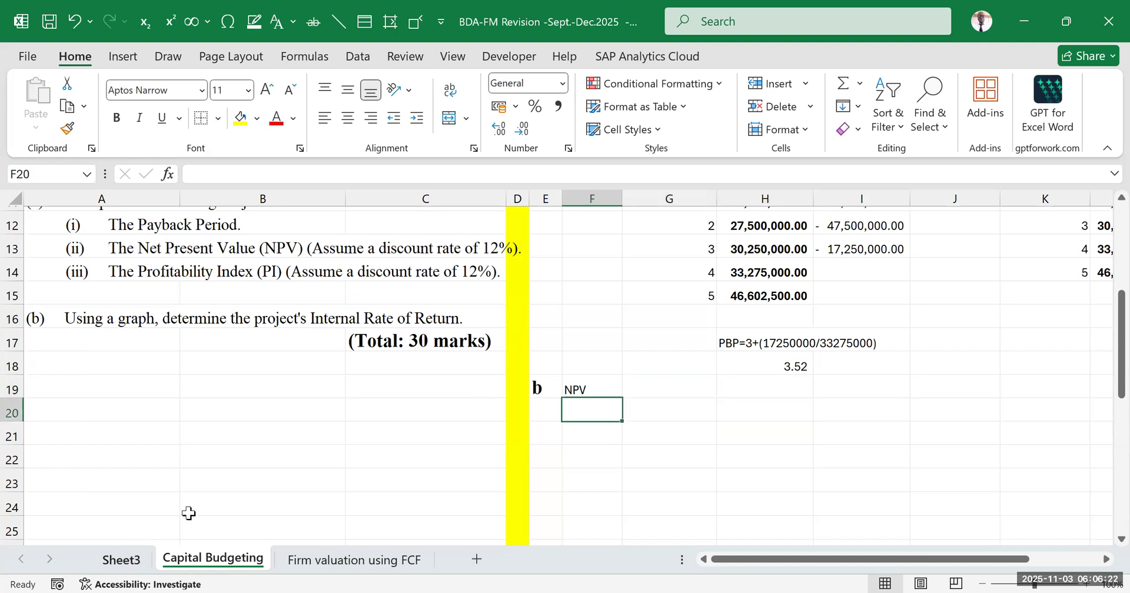
click(121, 559)
click(257, 560)
click(603, 388)
click(589, 414)
text(NPV=)
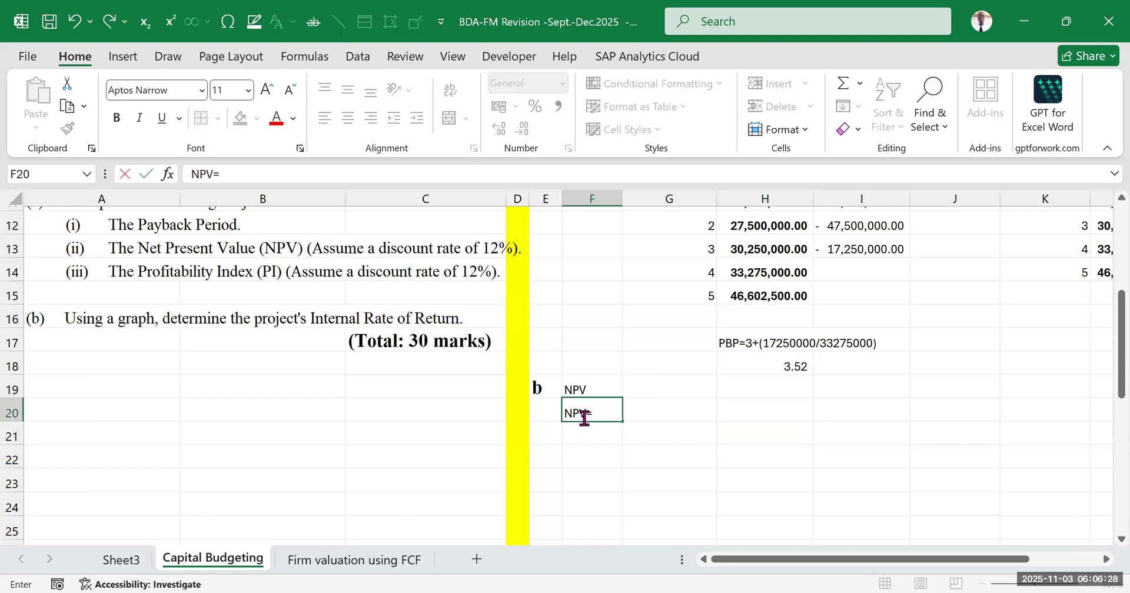
text(PVCIF-Initi)
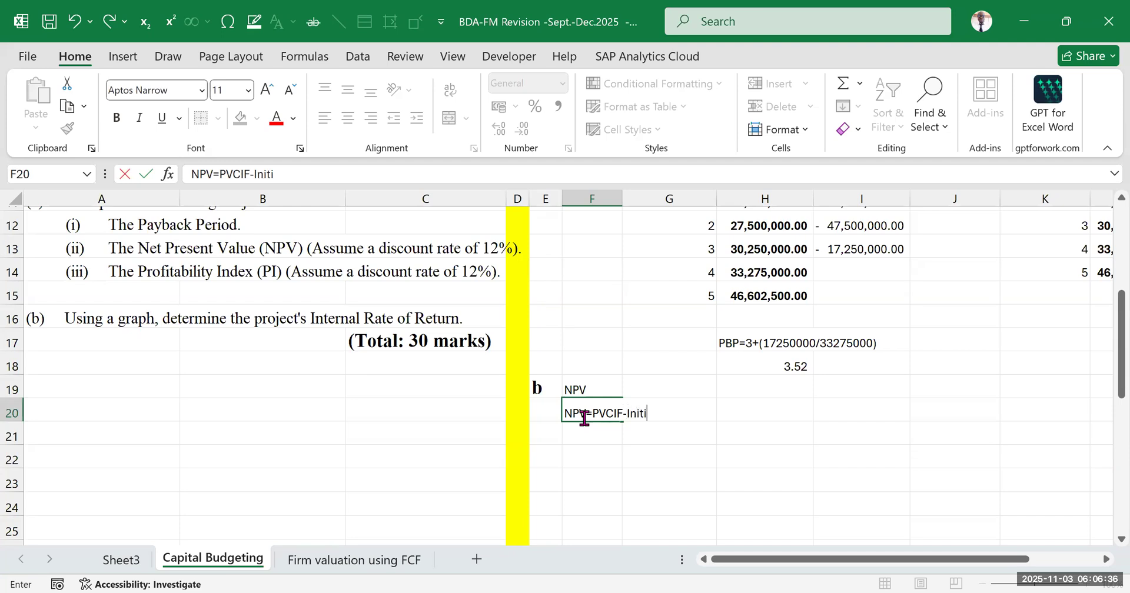
text(al investment)
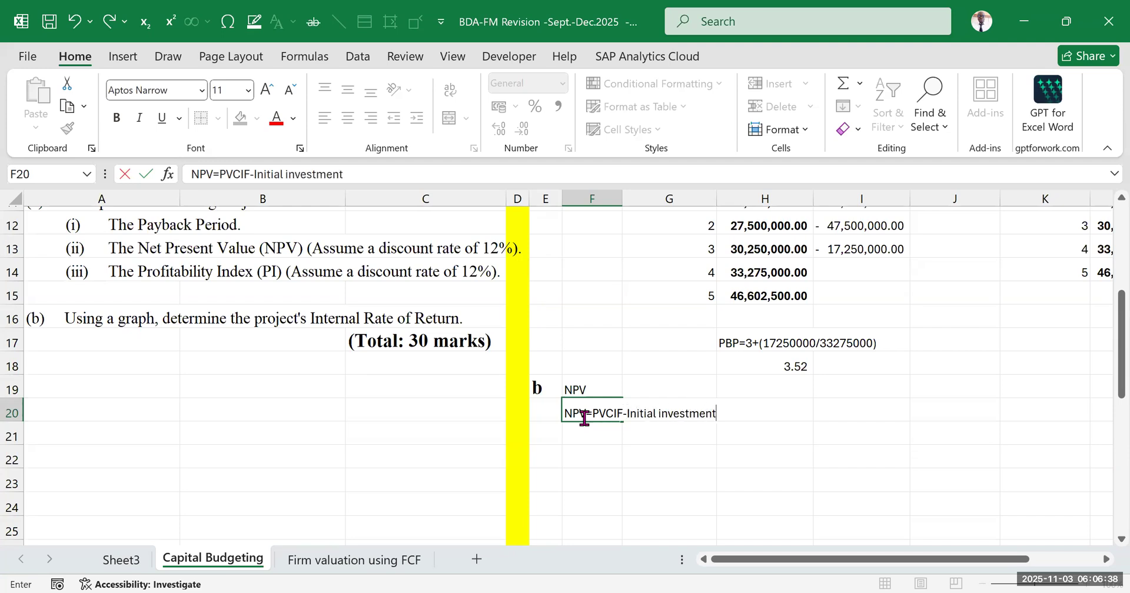
click(763, 456)
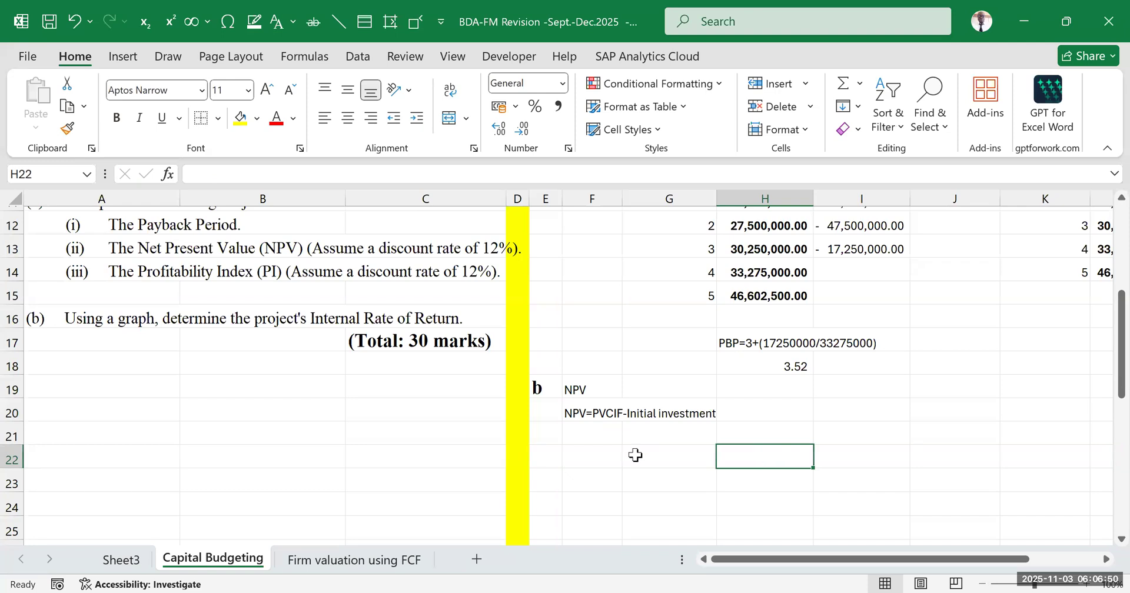
Start an NPV function in G21 with a discount rate of 12%
click(648, 434)
text(=)
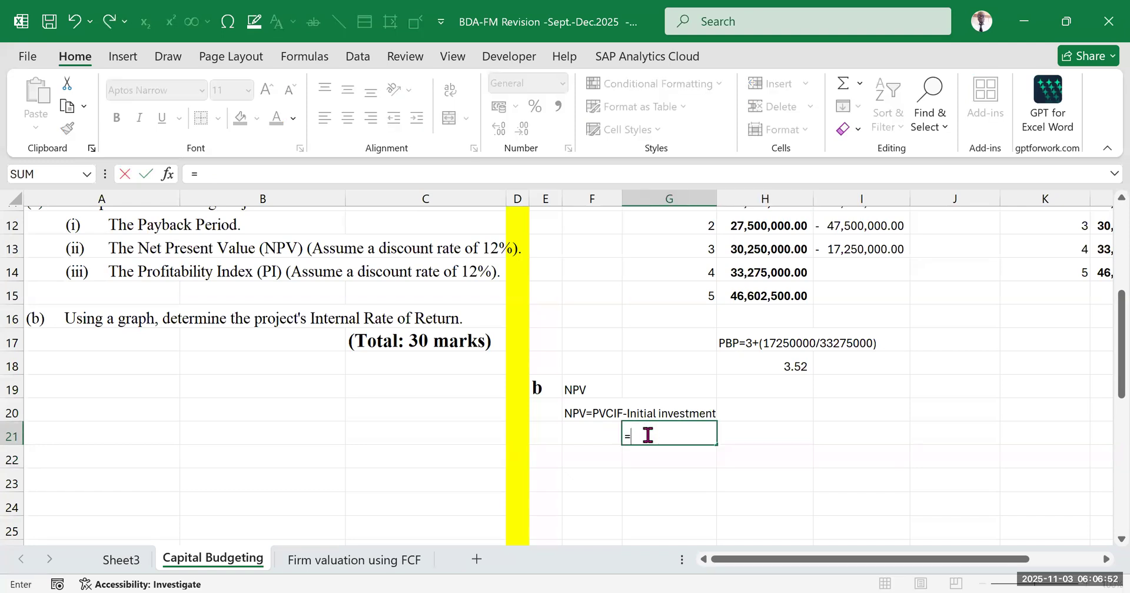
text(npv)
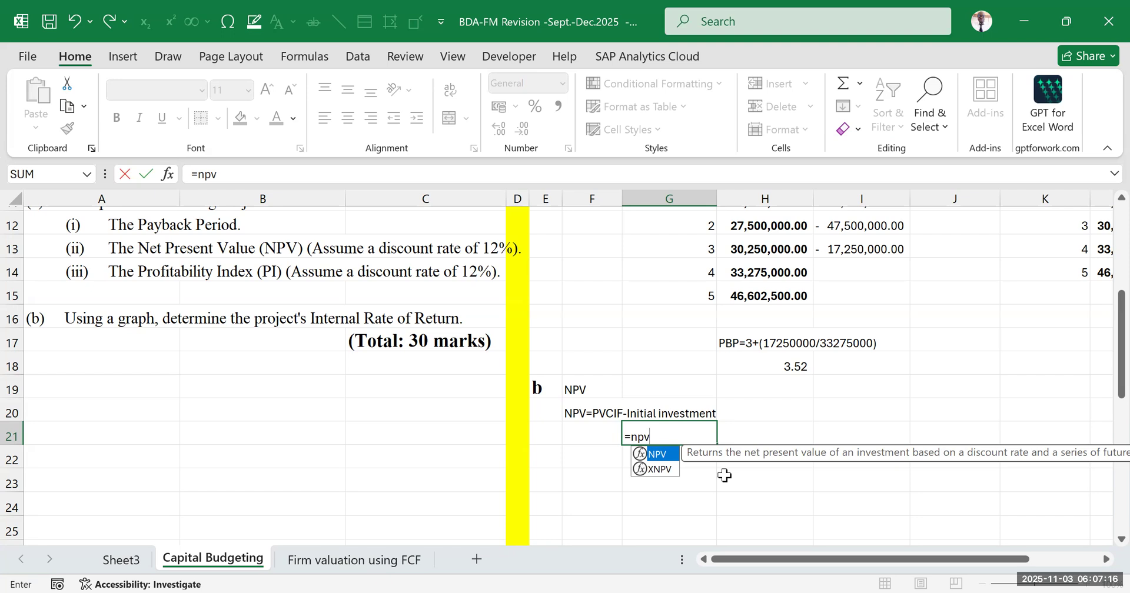
click(659, 470)
key(Tab)
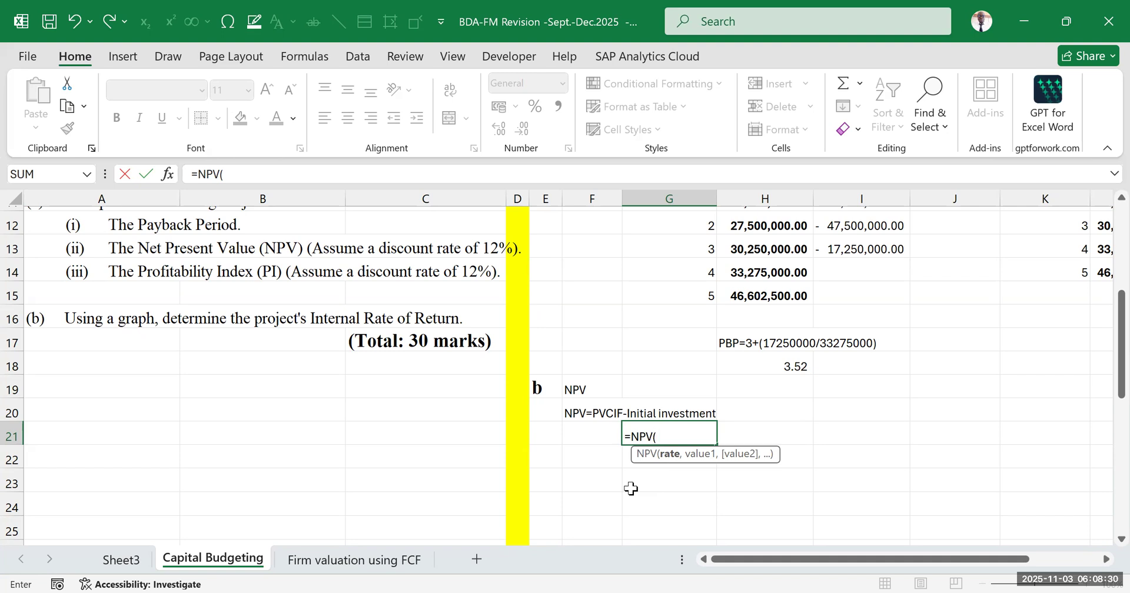
scroll(529, 412, up, 3)
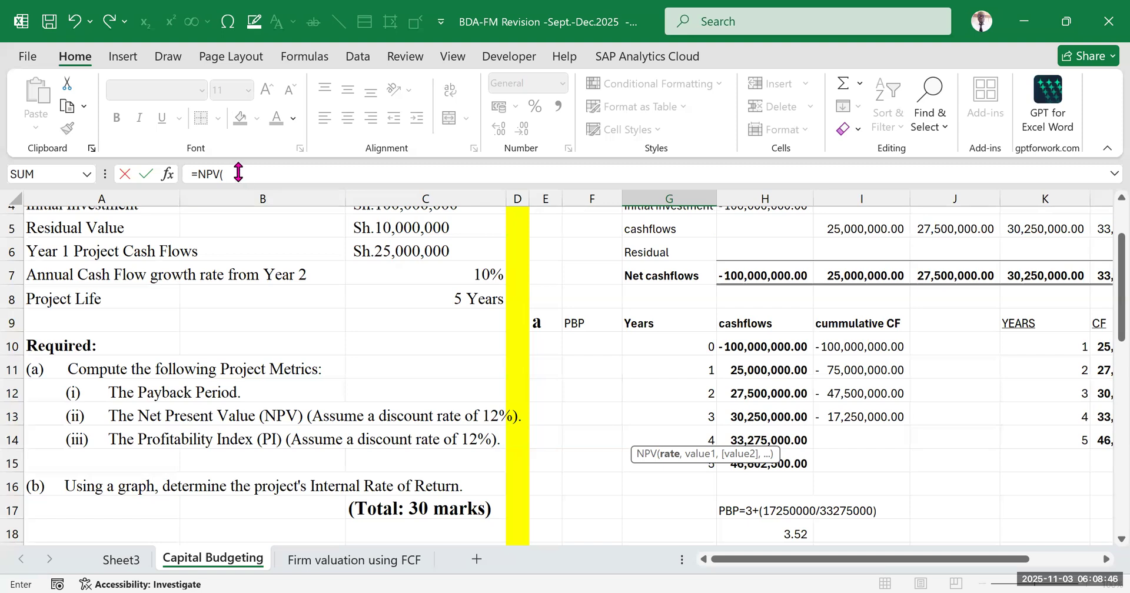
text(12%)
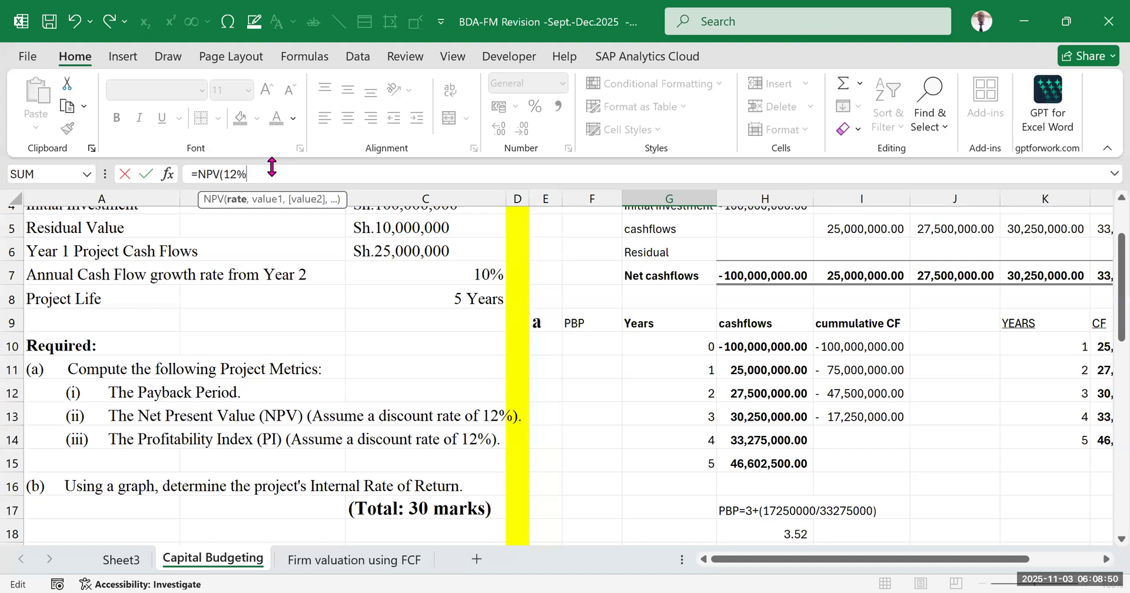
scroll(662, 333, down, 3)
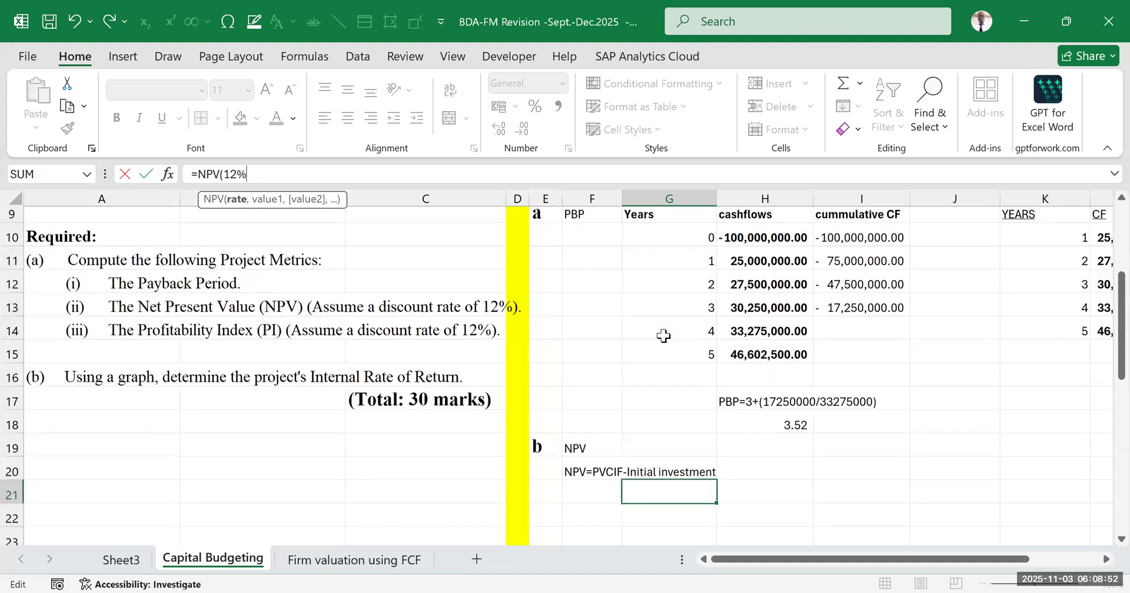
text(,)
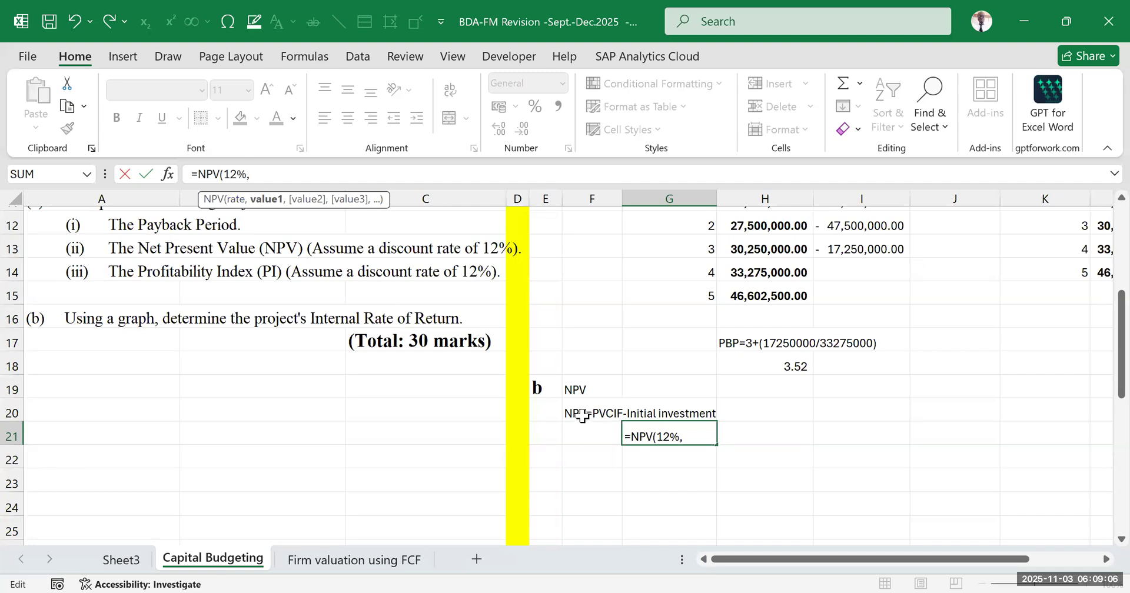
Supply the year 1 to 5 net cash flows in I7:M7 as the values and close the NPV function
scroll(783, 421, up, 3)
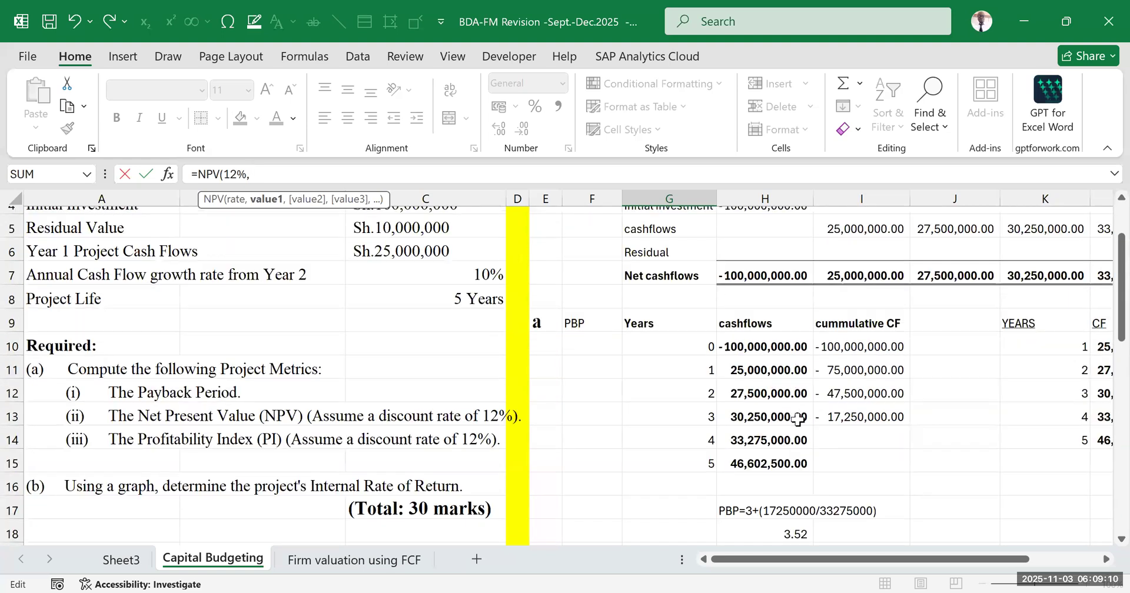
scroll(789, 419, up, 1)
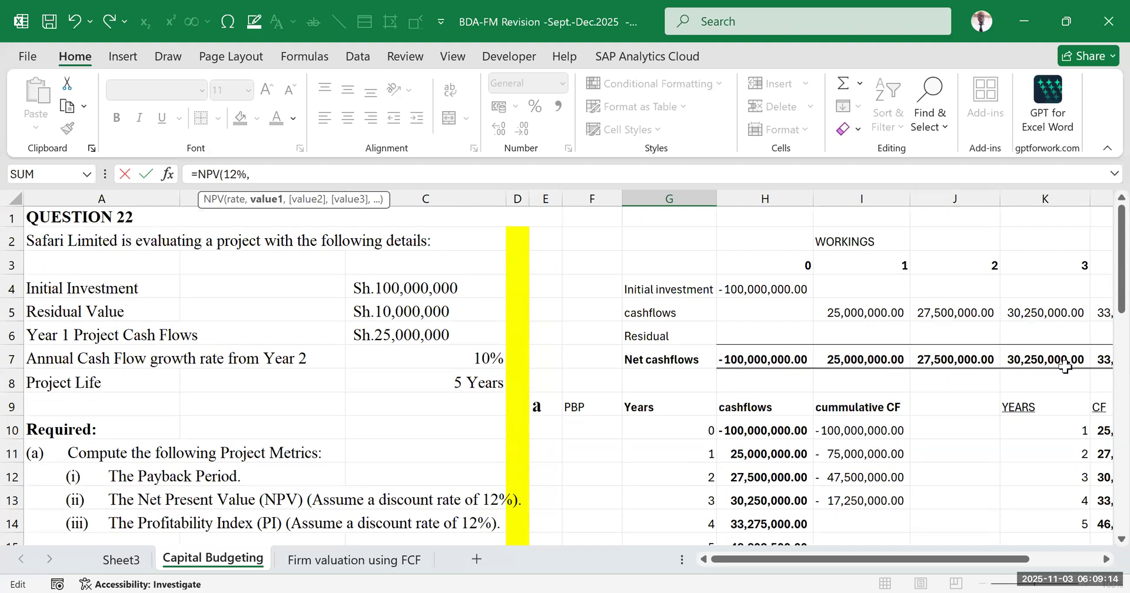
drag(965, 564, 1023, 559)
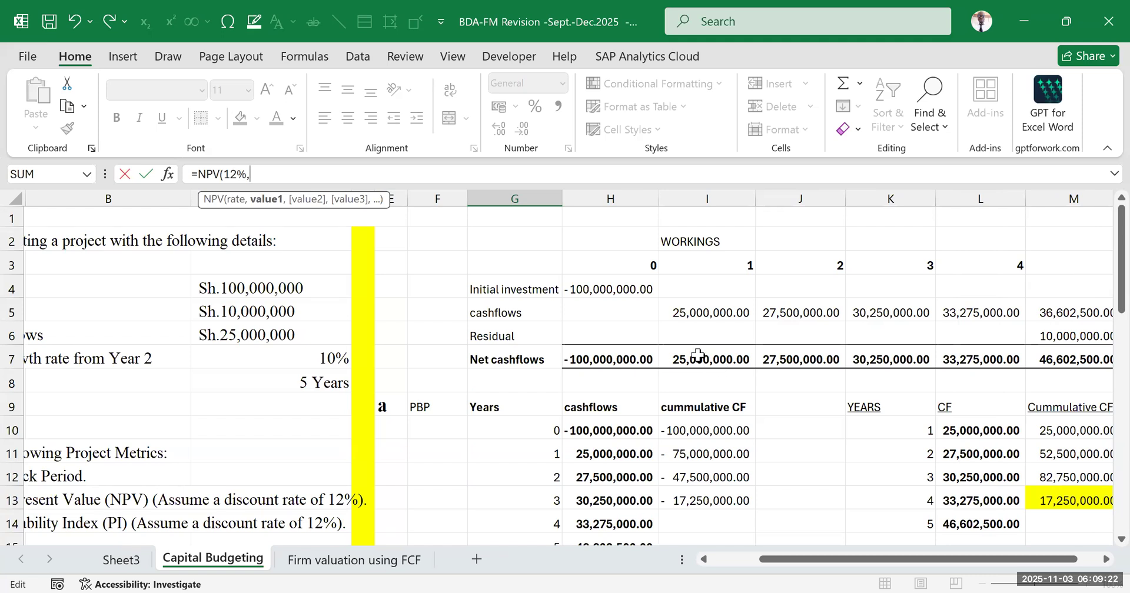
drag(699, 356, 839, 360)
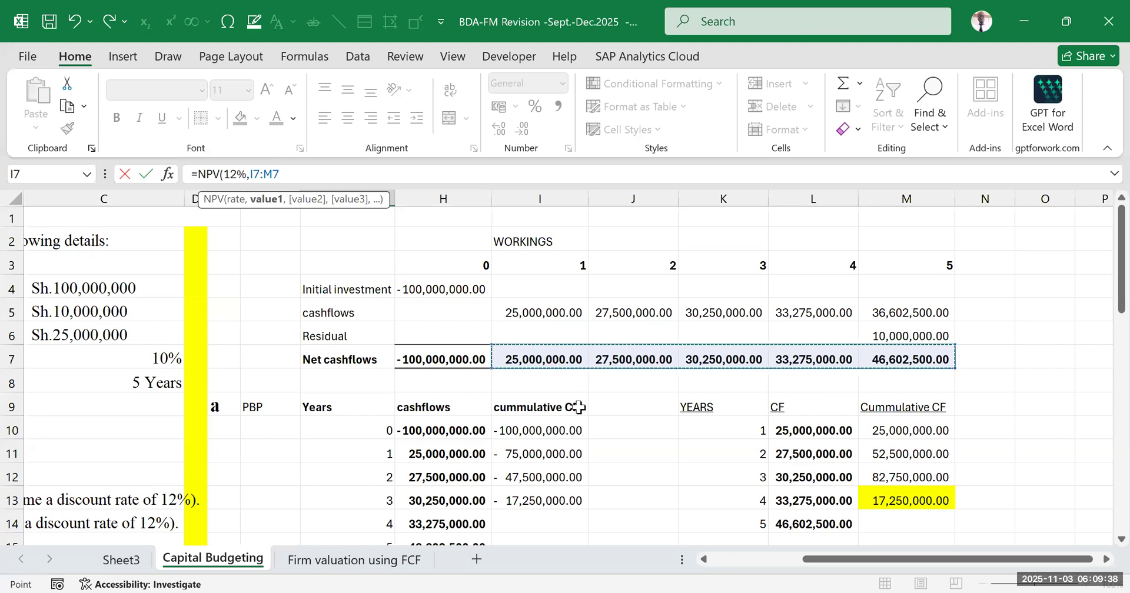
text())
scroll(612, 506, down, 3)
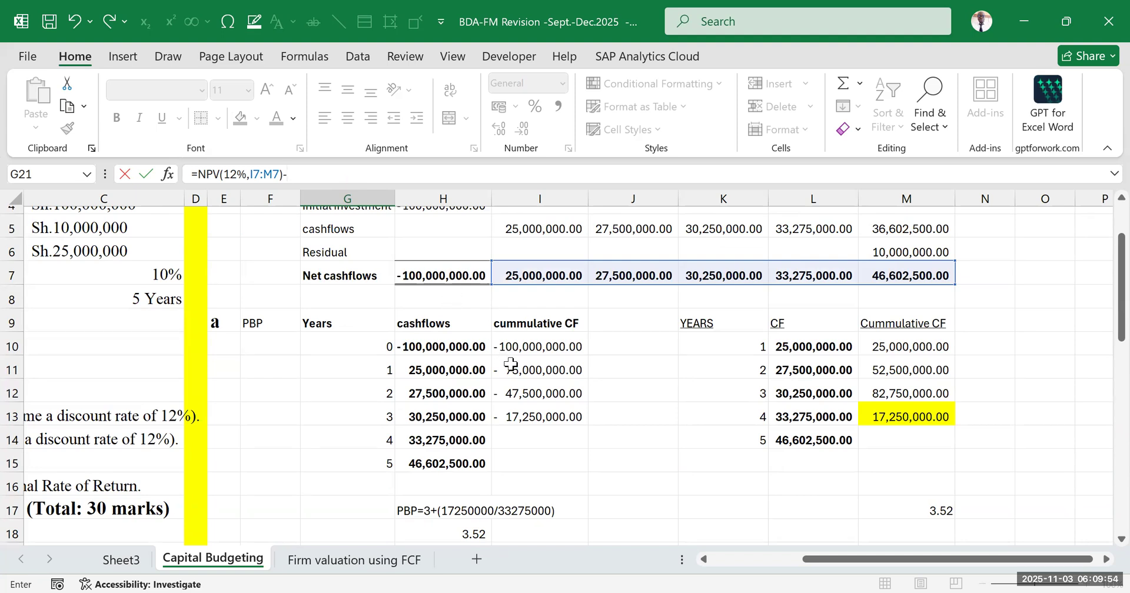
click(435, 271)
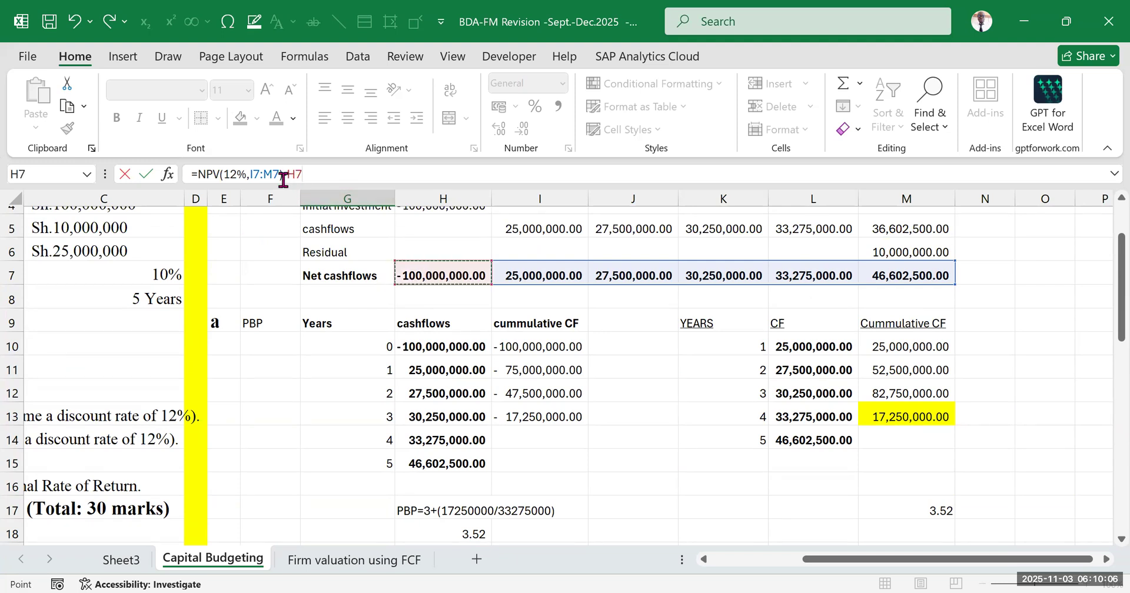
key(F2)
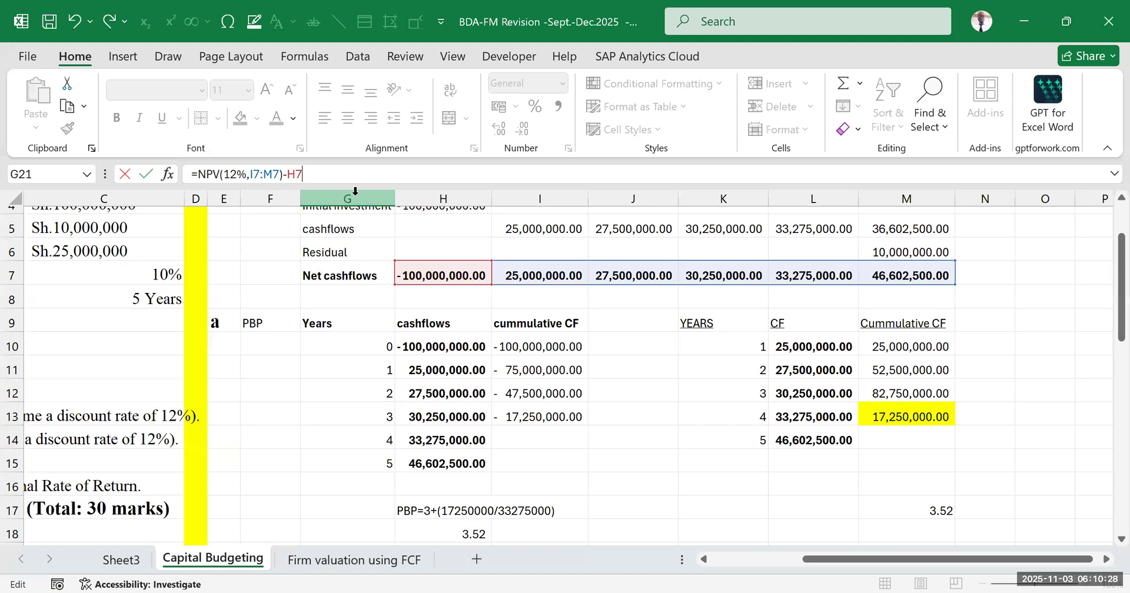
key(BackSpace)
key(BackSpace)
Subtract the initial investment of 100000000 from the NPV function and confirm the formula in G21
text(1000)
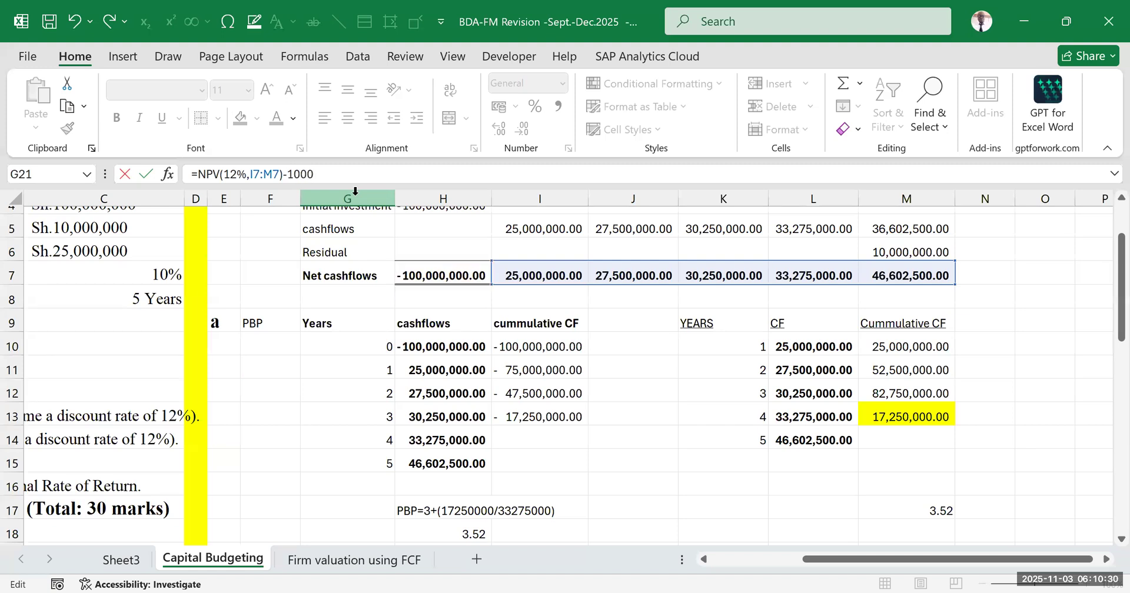
text(00000)
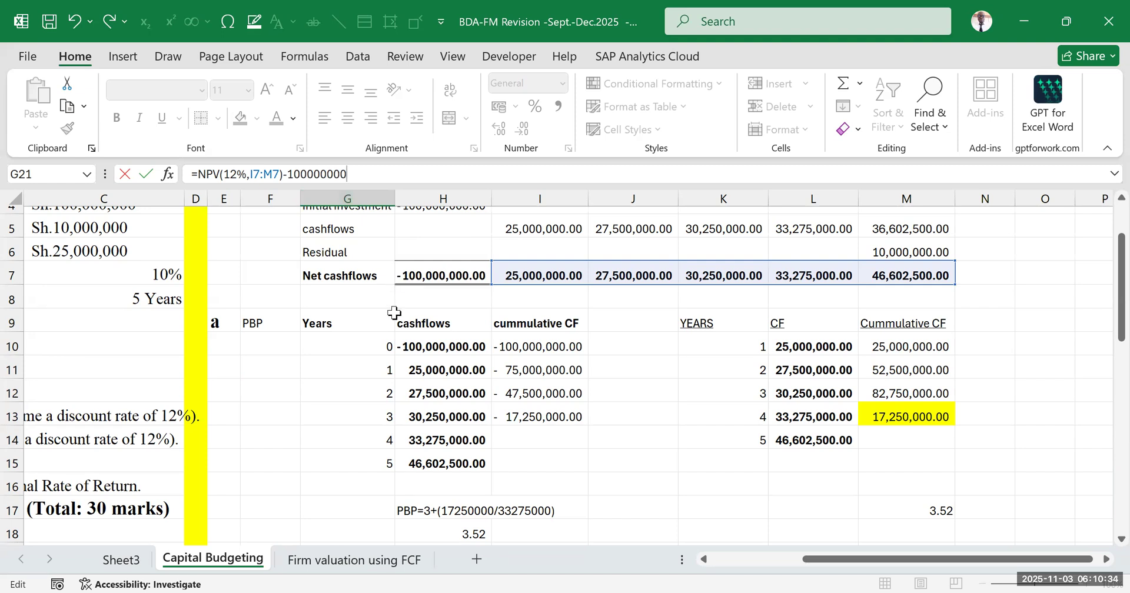
scroll(393, 312, down, 3)
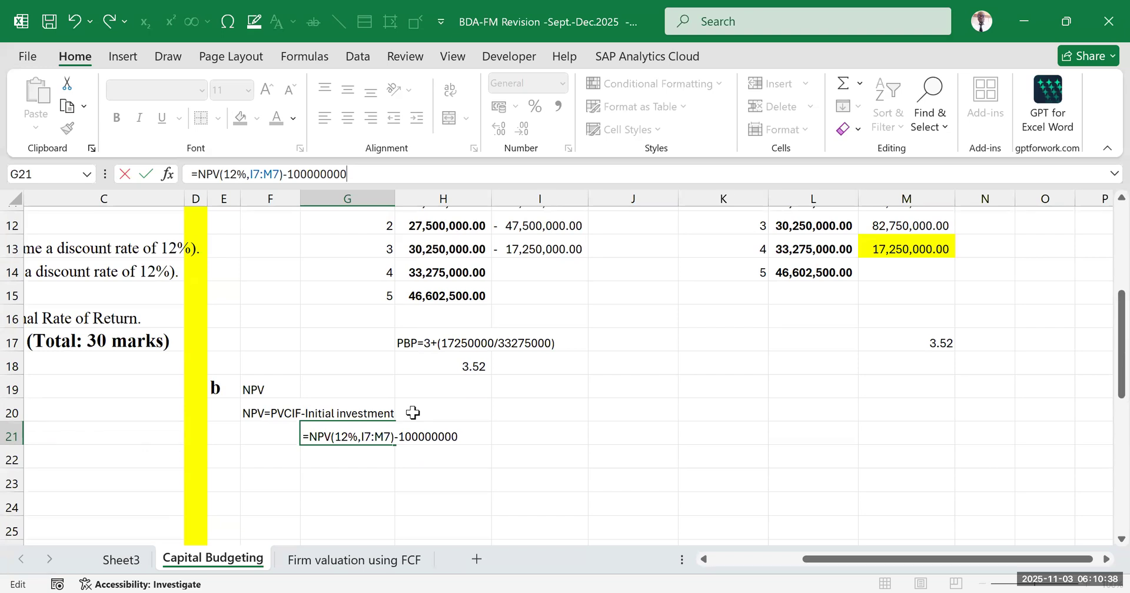
key(ctrl+Return)
click(409, 478)
click(360, 438)
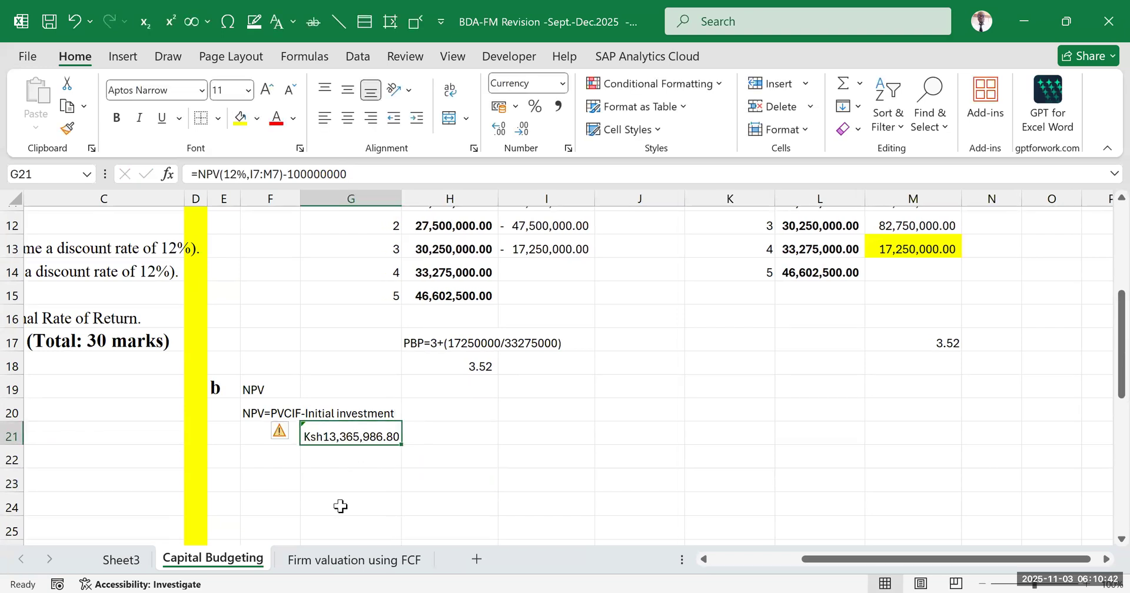
click(484, 456)
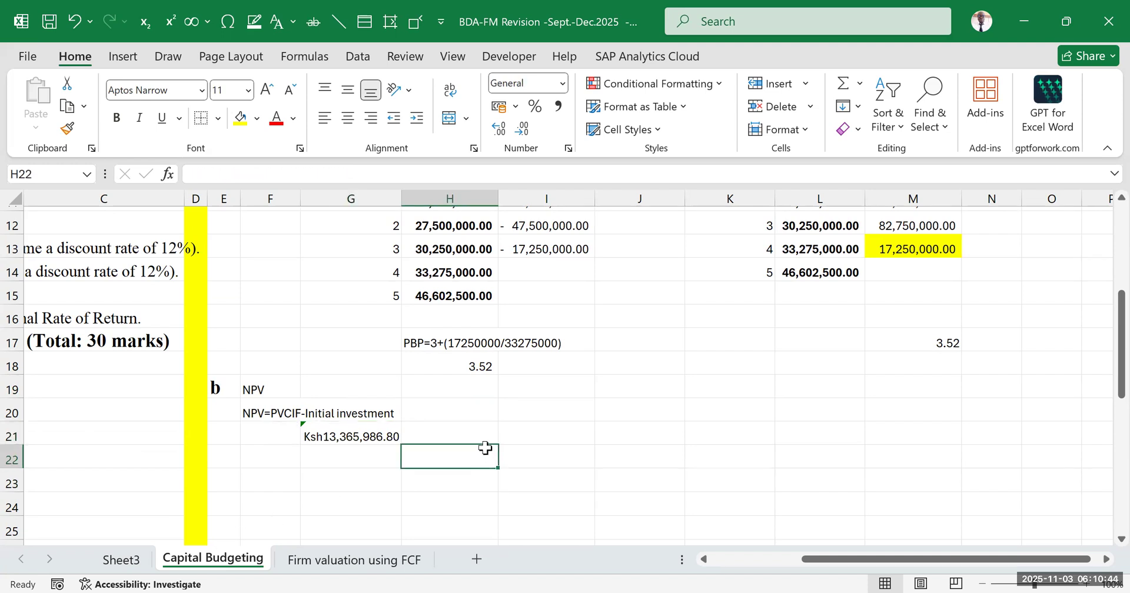
Replace the subtracted 100000000 in the G21 NPV formula with the addition of the initial investment cell, giving =NPV(12%,I7:M7)+H7
double_click(373, 436)
scroll(410, 281, up, 4)
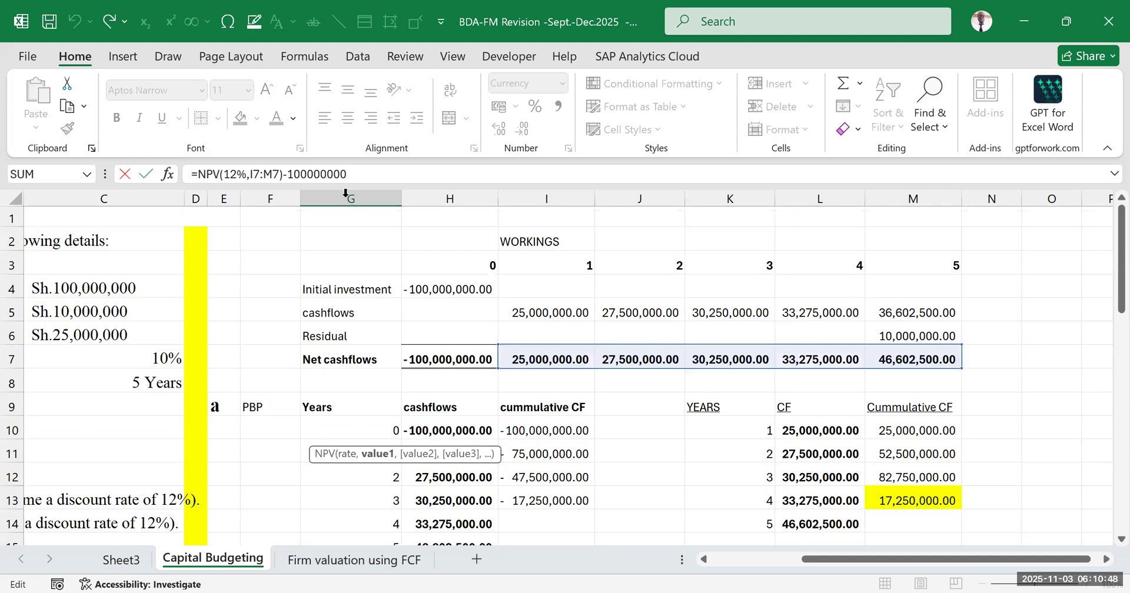
key(BackSpace)
key(BackSpace)
key(BackSpace)
key(BackSpace)
key(BackSpace)
key(BackSpace)
key(BackSpace)
key(BackSpace)
key(BackSpace)
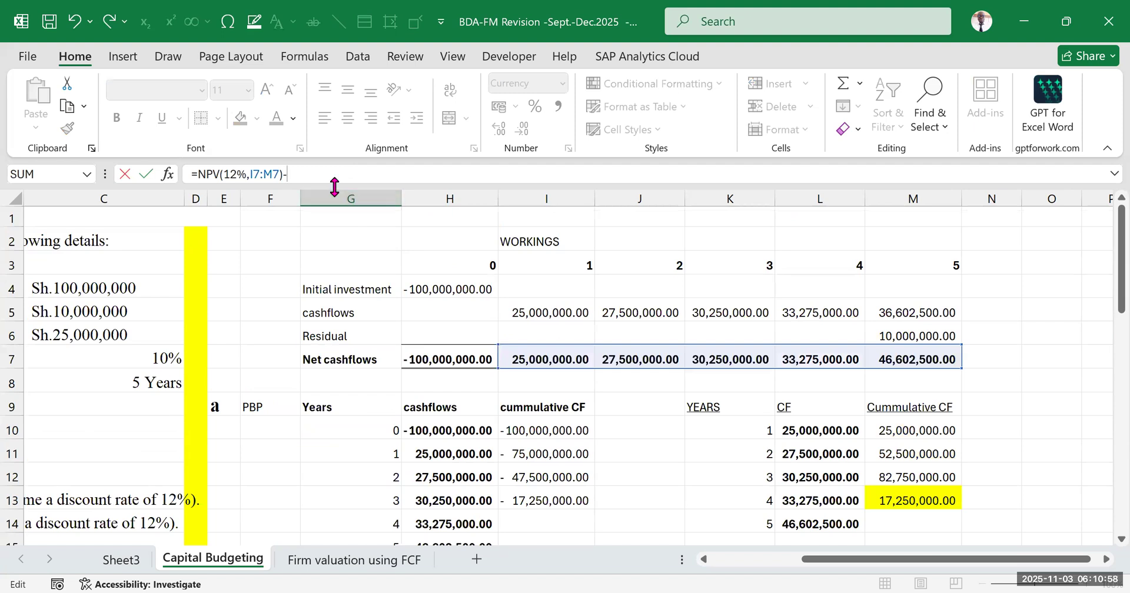
click(450, 359)
click(288, 172)
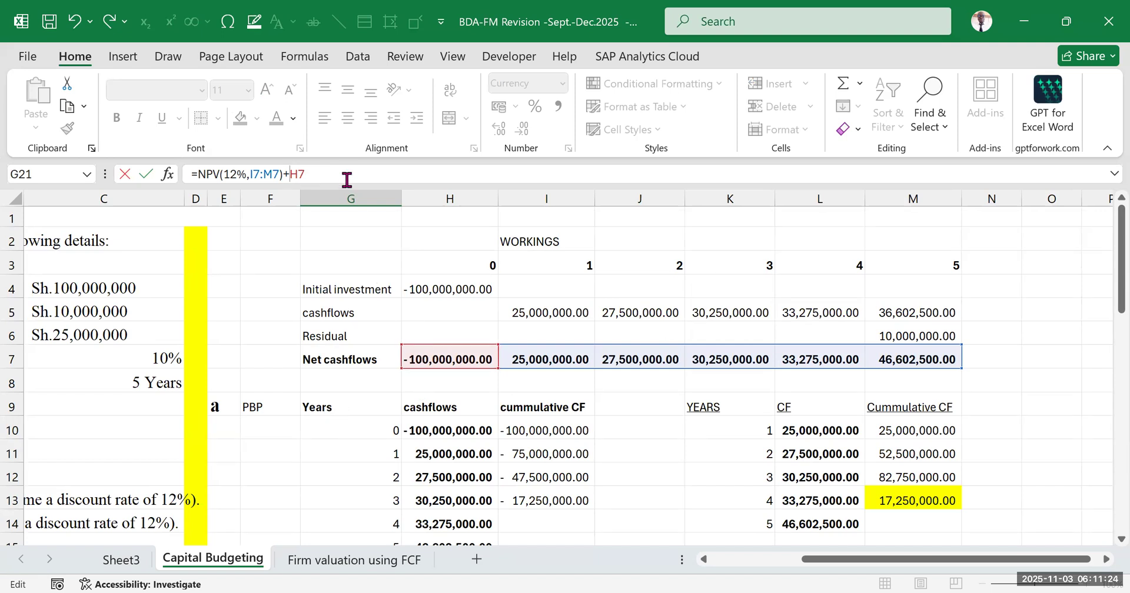
key(Return)
scroll(607, 423, down, 1)
click(547, 438)
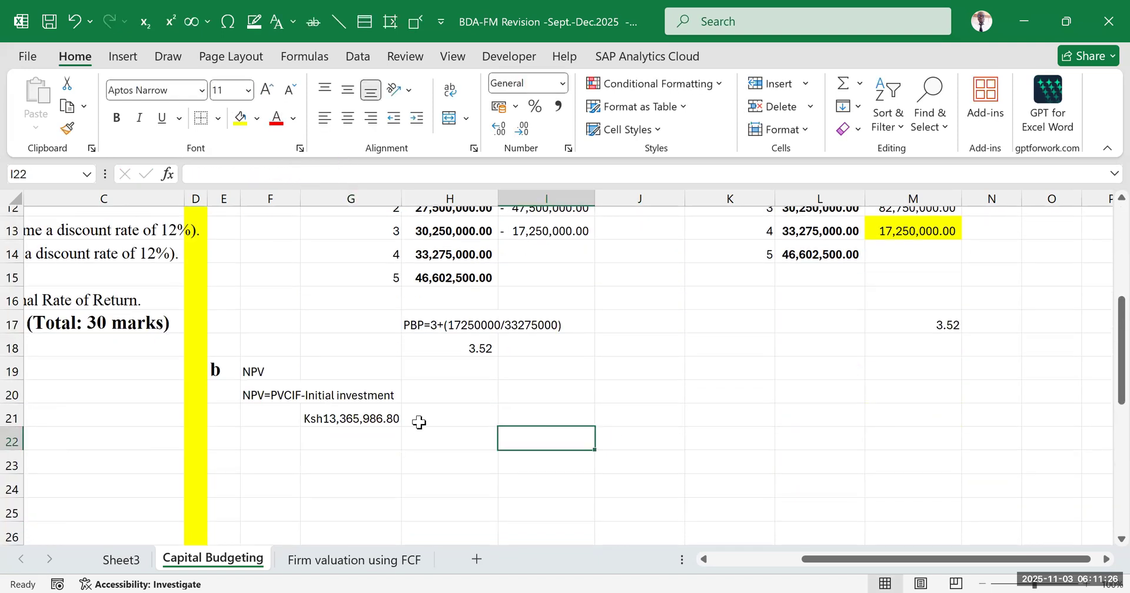
Examine the NPV formula in G21 against the net cash flow cells it references in row 7
click(367, 419)
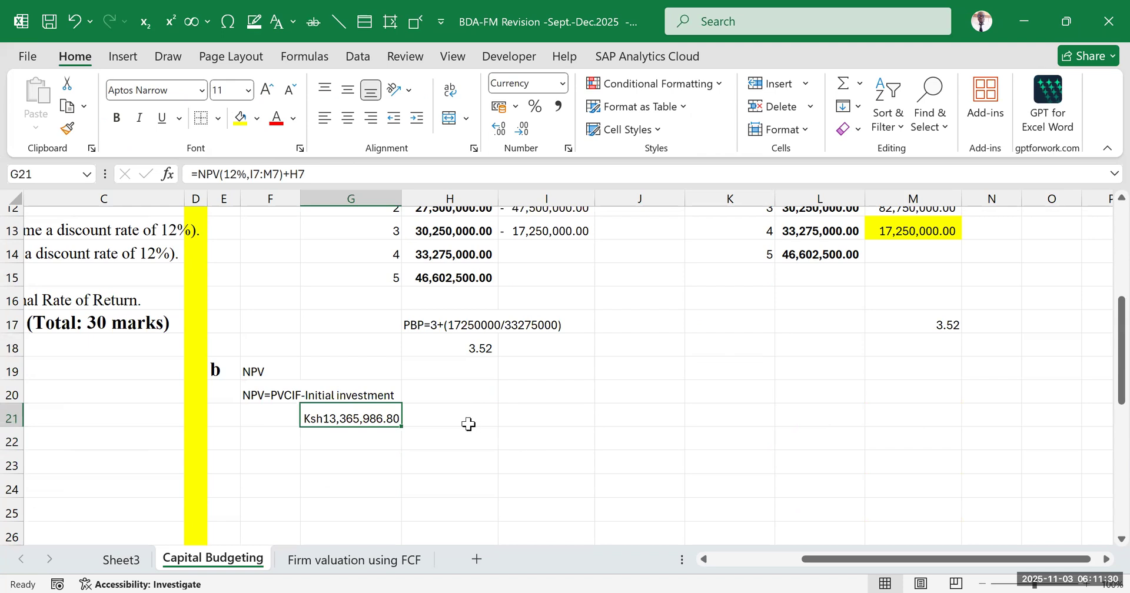
double_click(347, 419)
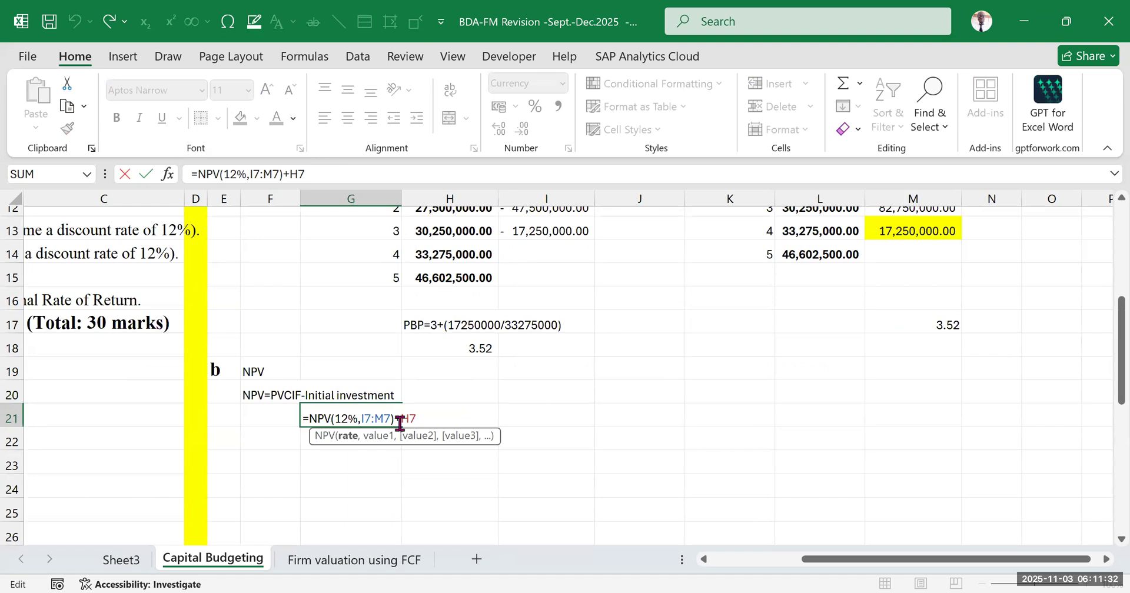
scroll(415, 394, up, 2)
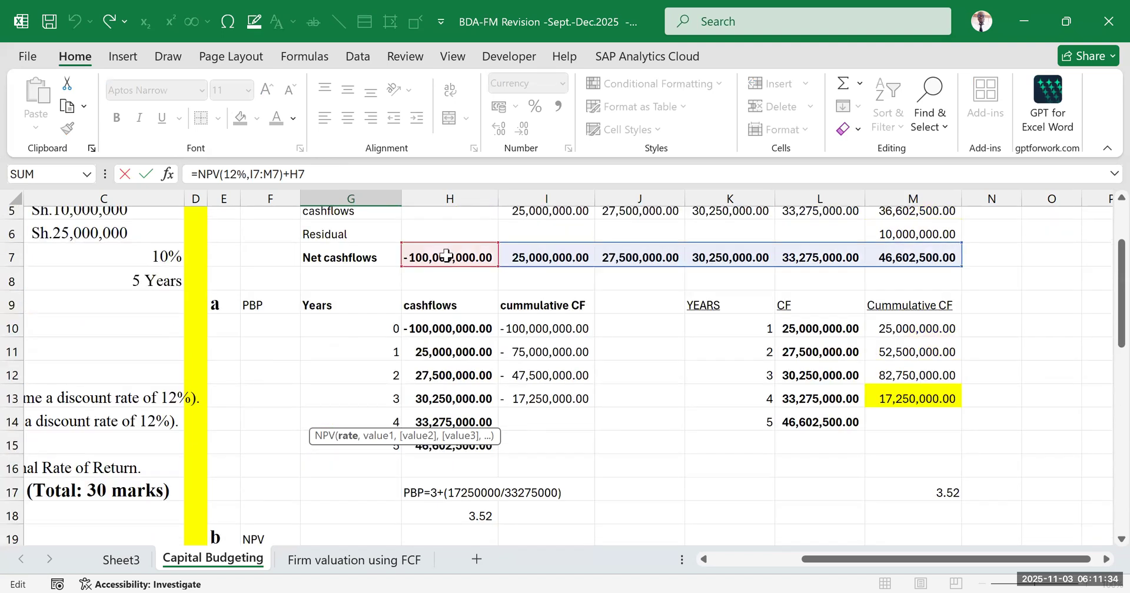
scroll(406, 400, down, 3)
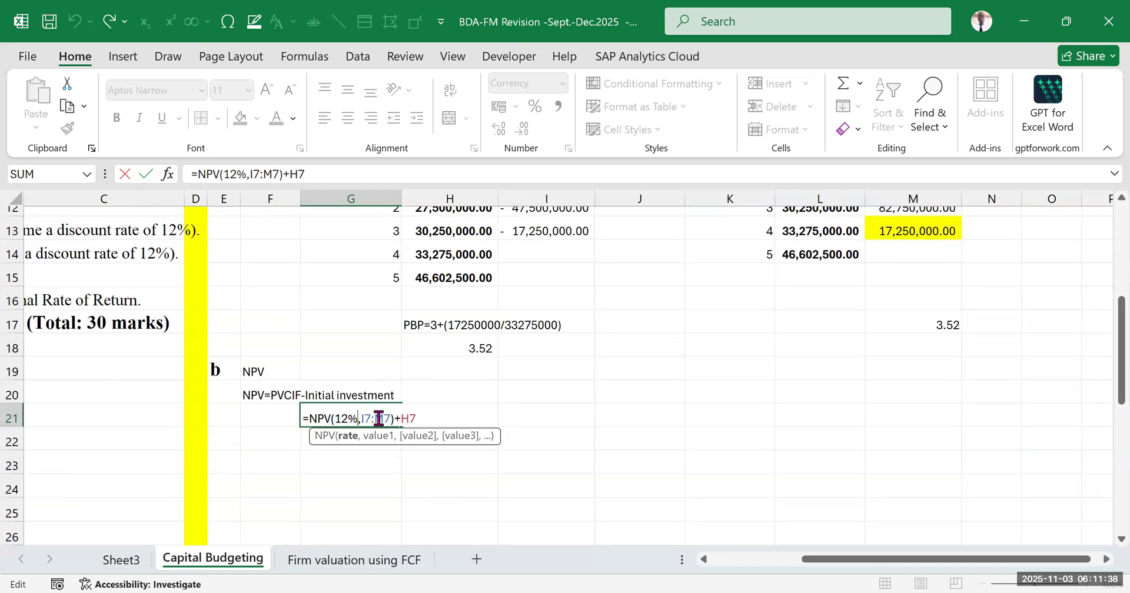
click(550, 435)
Review the finished NPV working and read the remaining question requirements on the Profitability Index and Internal Rate of Return
drag(268, 364, 371, 412)
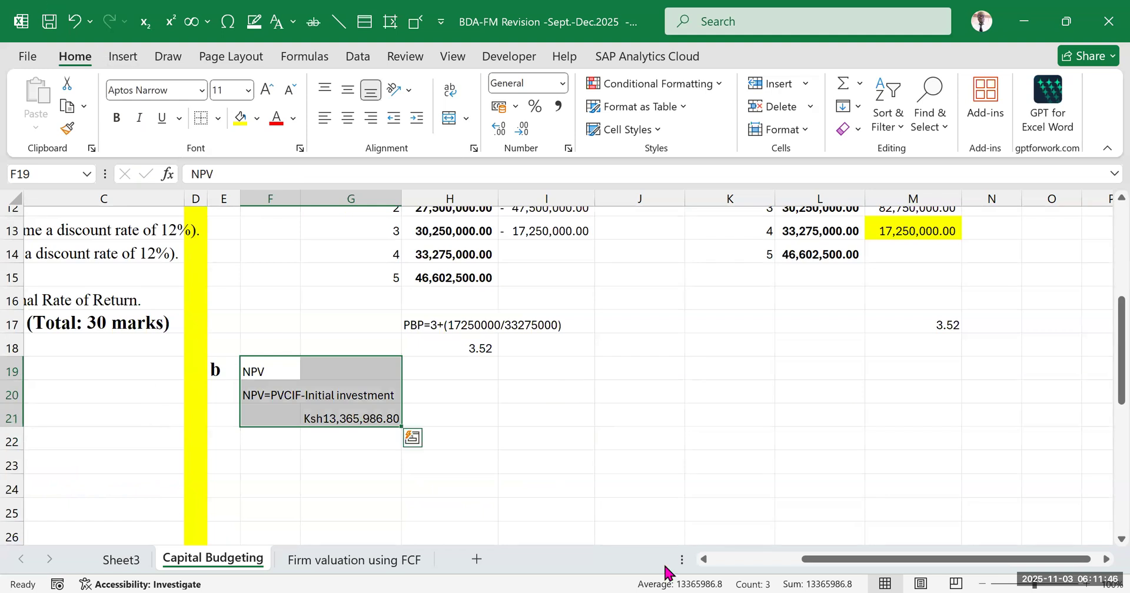
drag(811, 559, 680, 557)
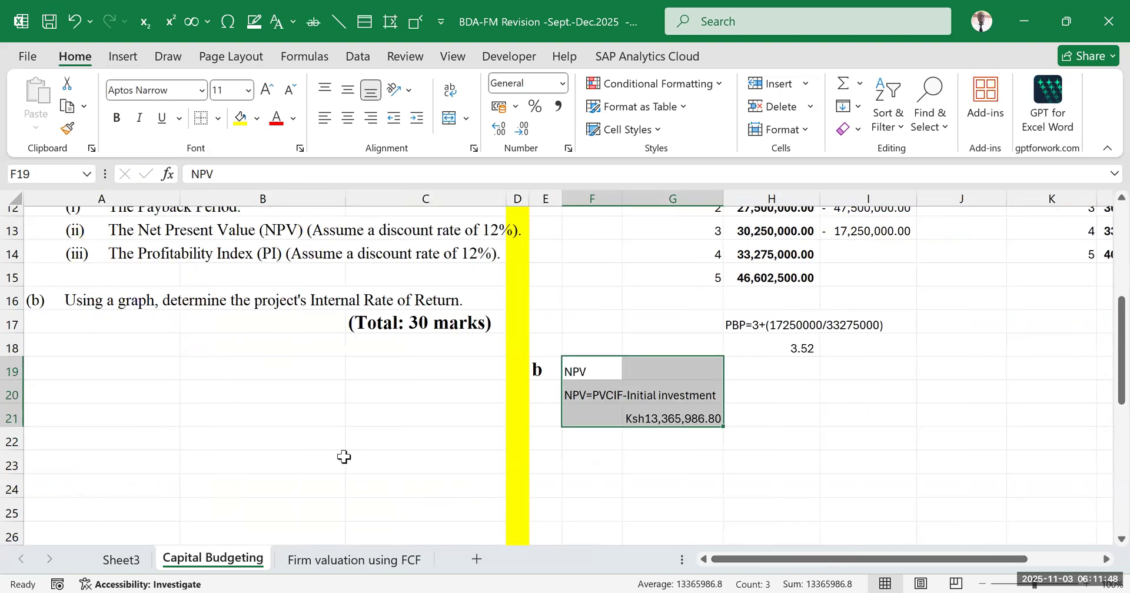
scroll(330, 422, up, 1)
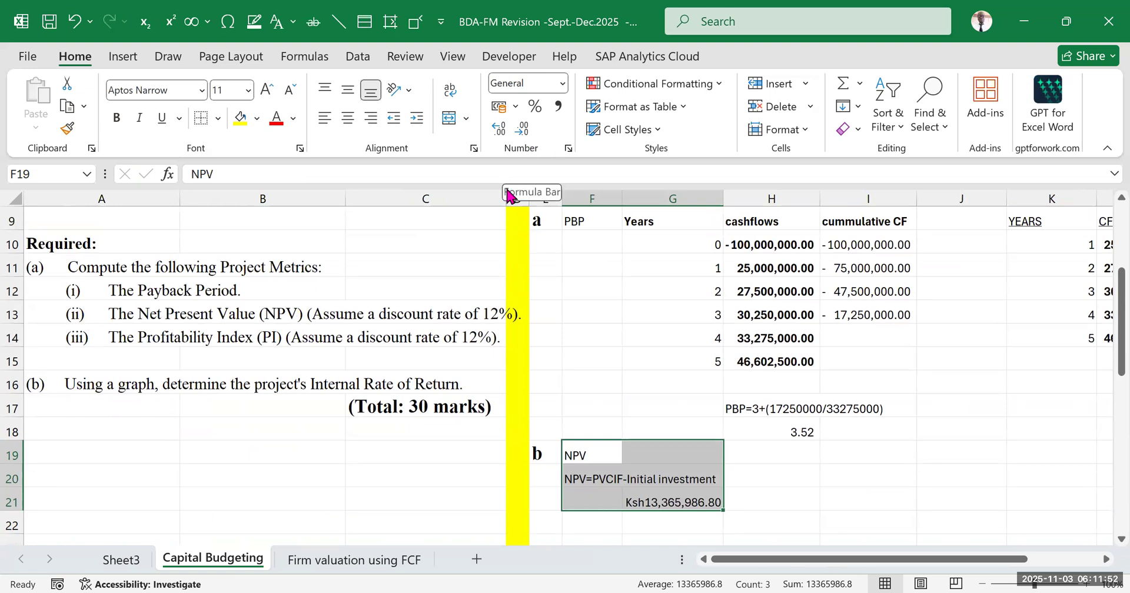
click(733, 383)
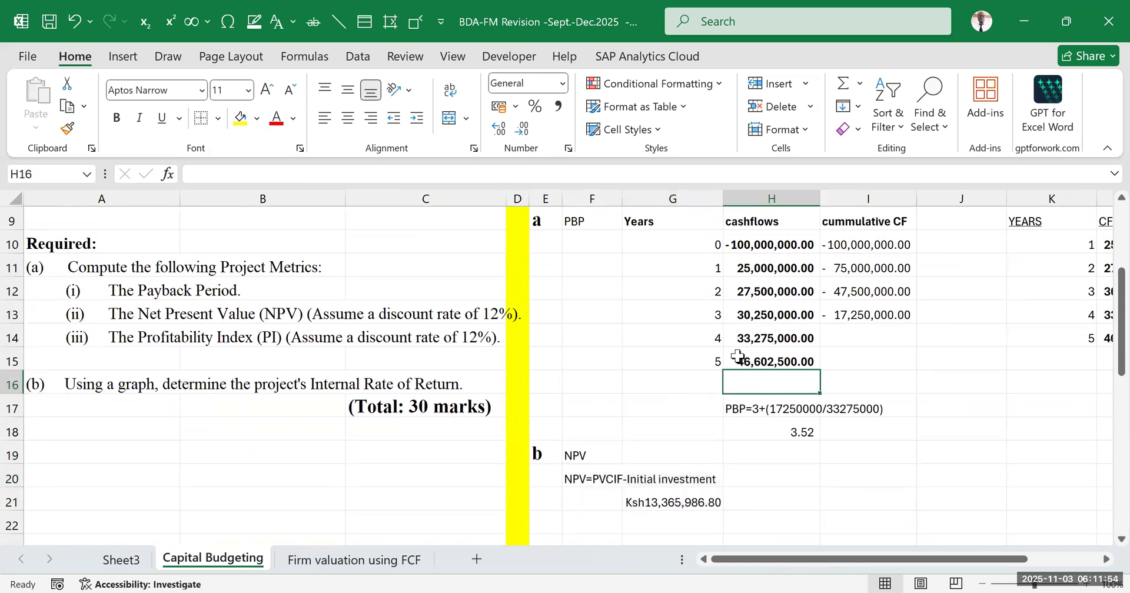
click(326, 88)
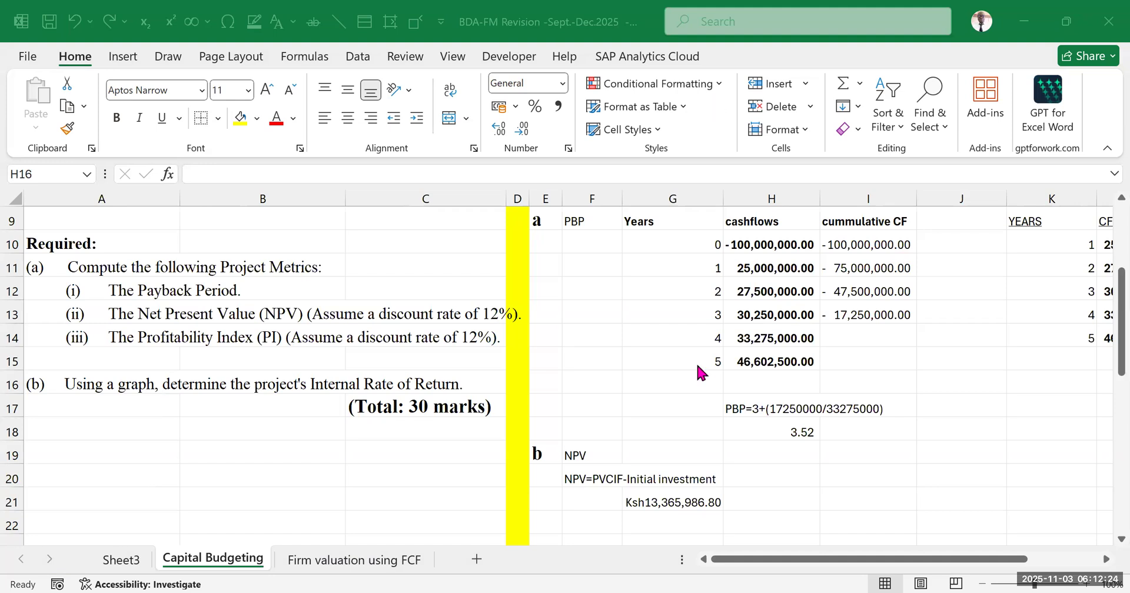
click(632, 285)
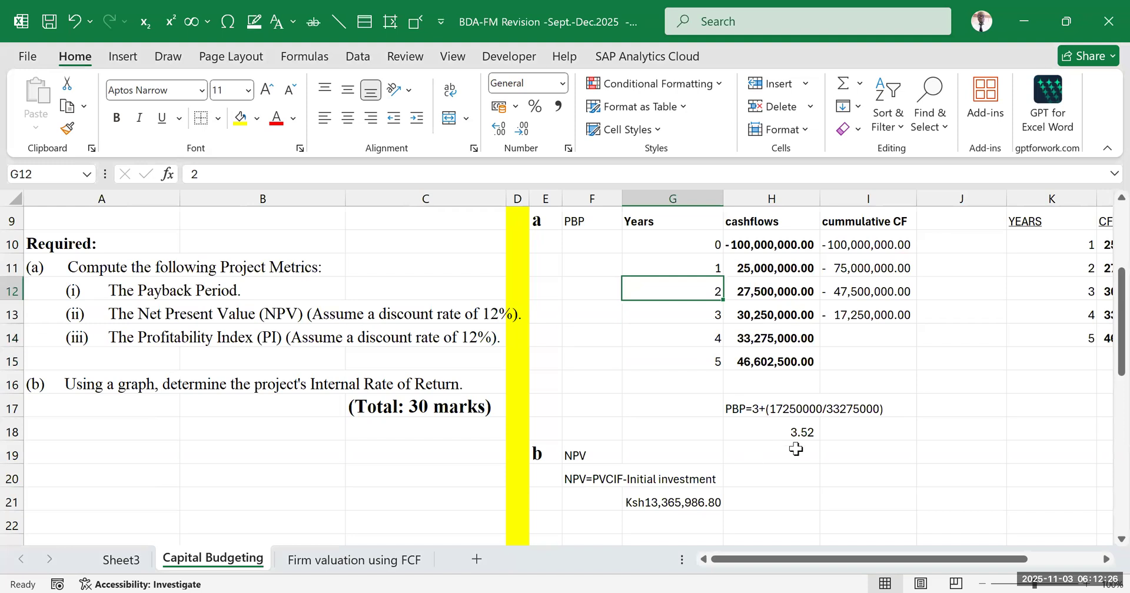
click(934, 428)
click(914, 360)
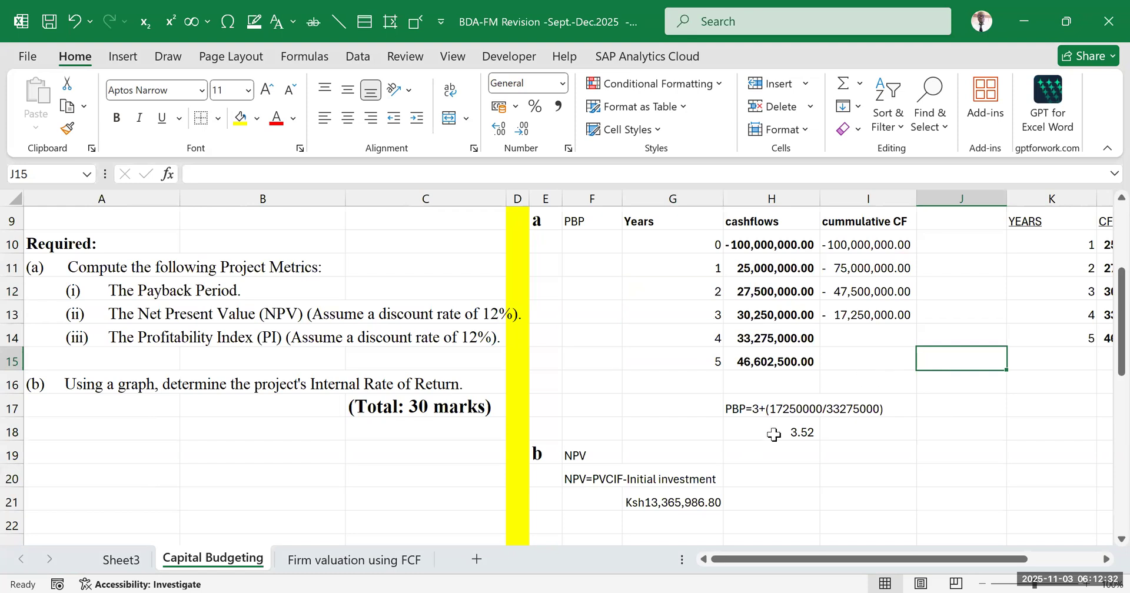
scroll(312, 401, up, 1)
drag(94, 419, 435, 458)
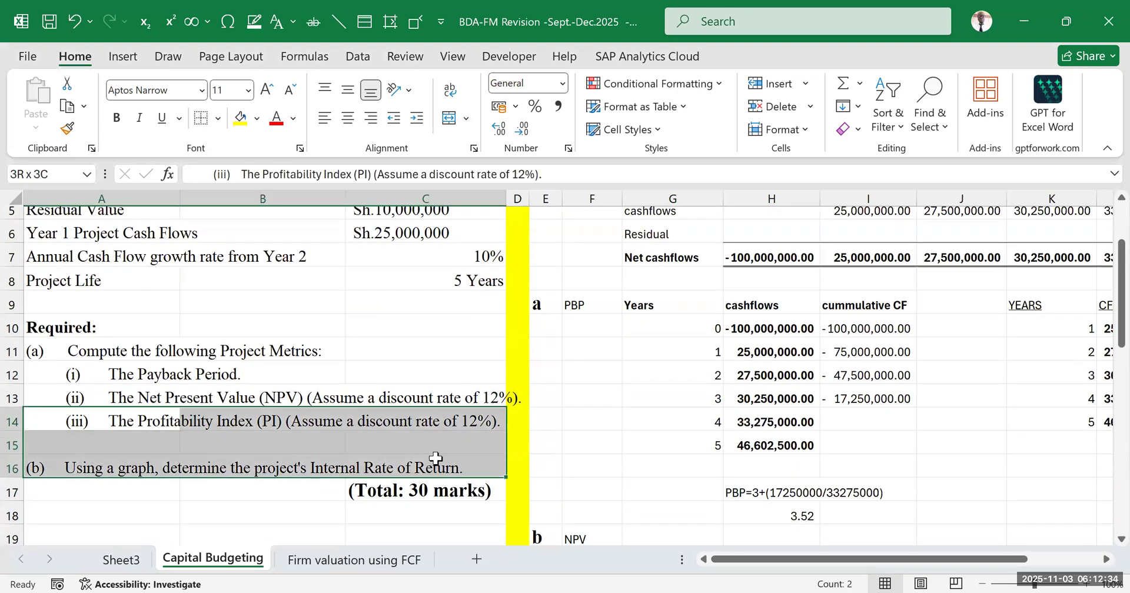
scroll(943, 498, down, 1)
click(936, 450)
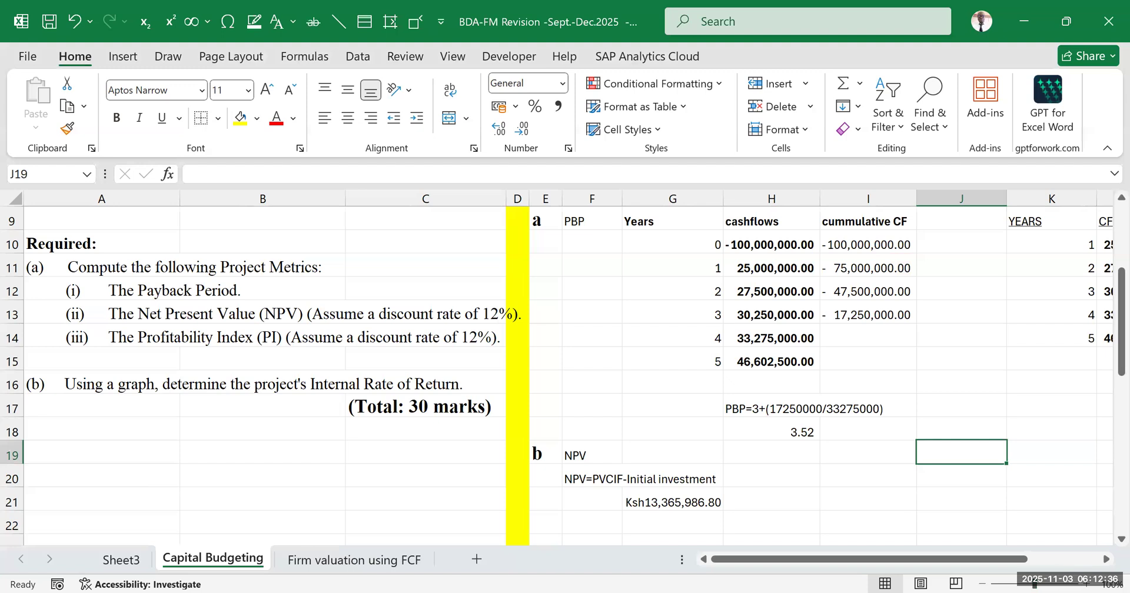
click(949, 383)
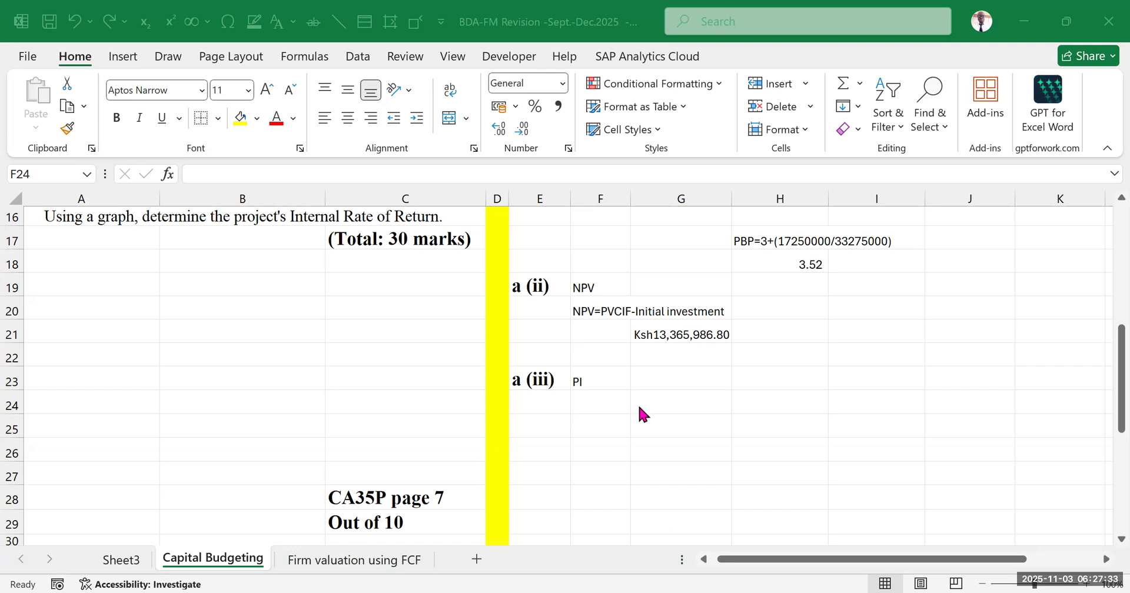
Extend the PI heading in F23 to read PI=PVCIF/Initial outlay
click(617, 380)
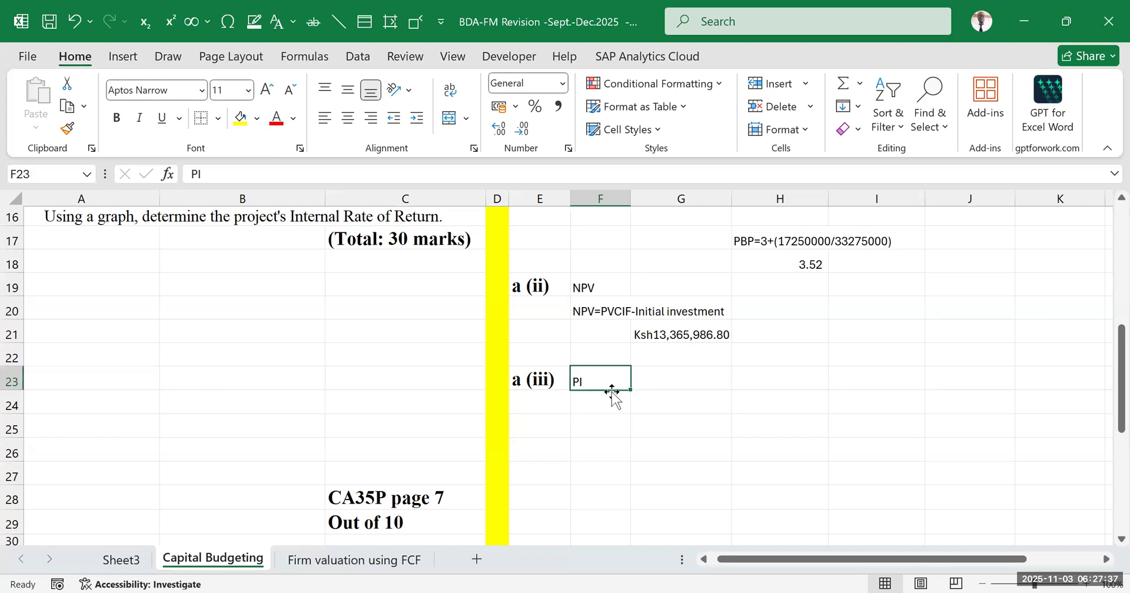
double_click(609, 373)
text(=)
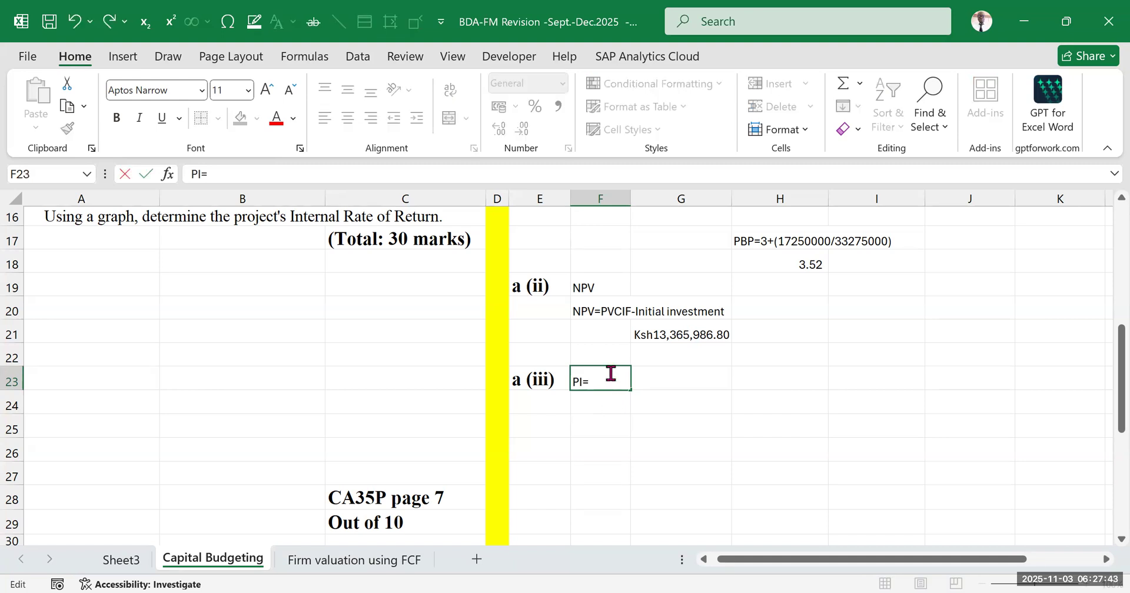
text(pvci)
key(BackSpace)
key(BackSpace)
key(BackSpace)
key(BackSpace)
key(BackSpace)
text(PVCIF/Initial outlay)
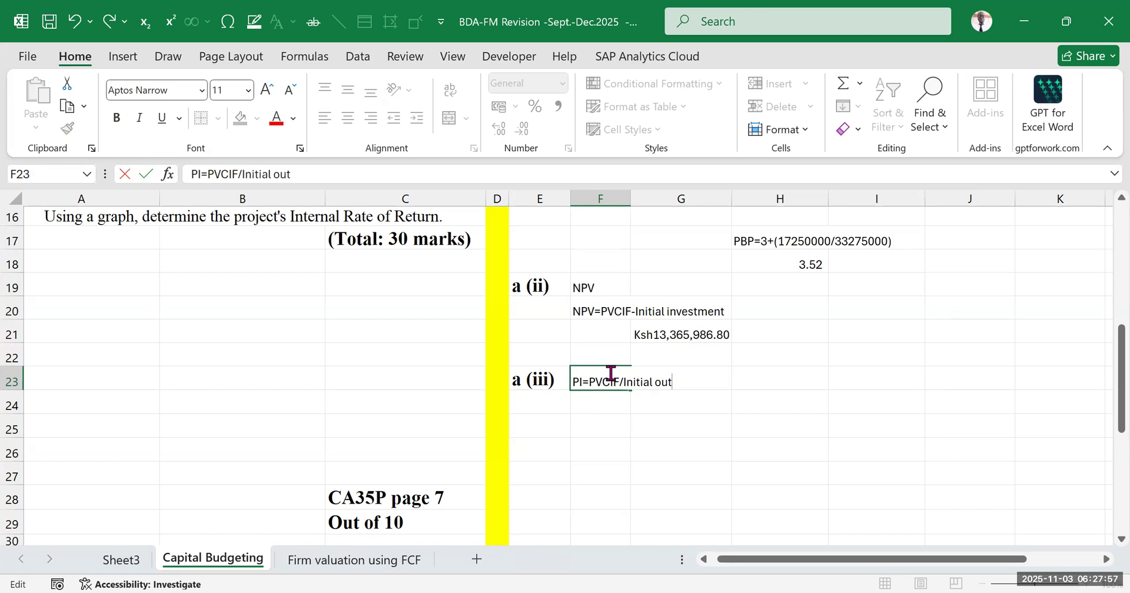
click(694, 469)
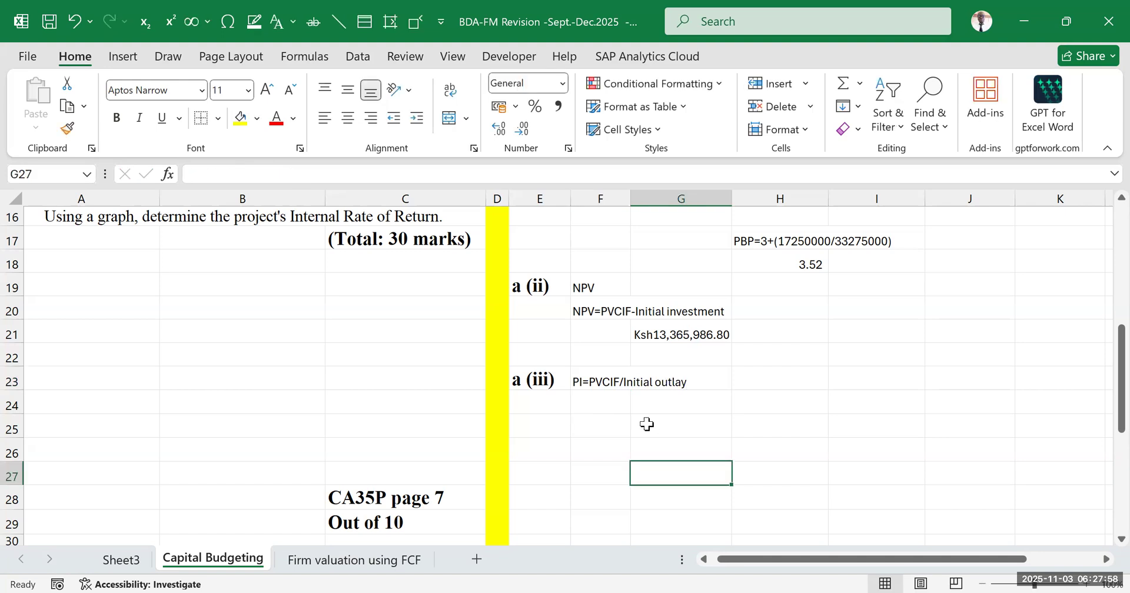
Preview the value of only the NPV(12%,I7:M7) part of the G21 formula, leaving the formula as it is
click(615, 405)
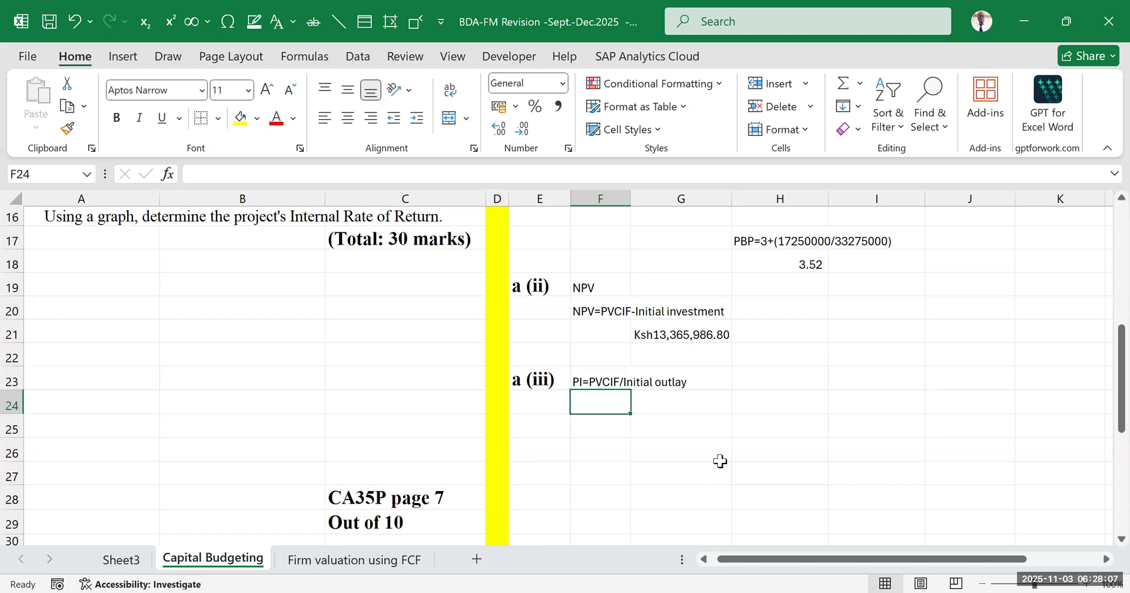
scroll(706, 453, up, 2)
scroll(617, 424, down, 1)
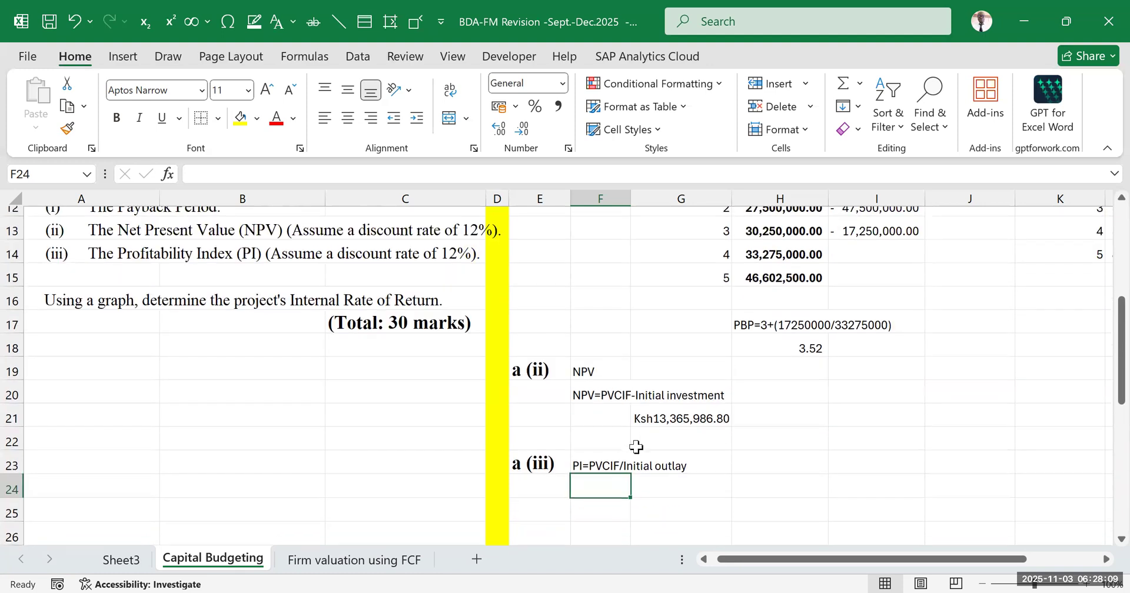
double_click(696, 419)
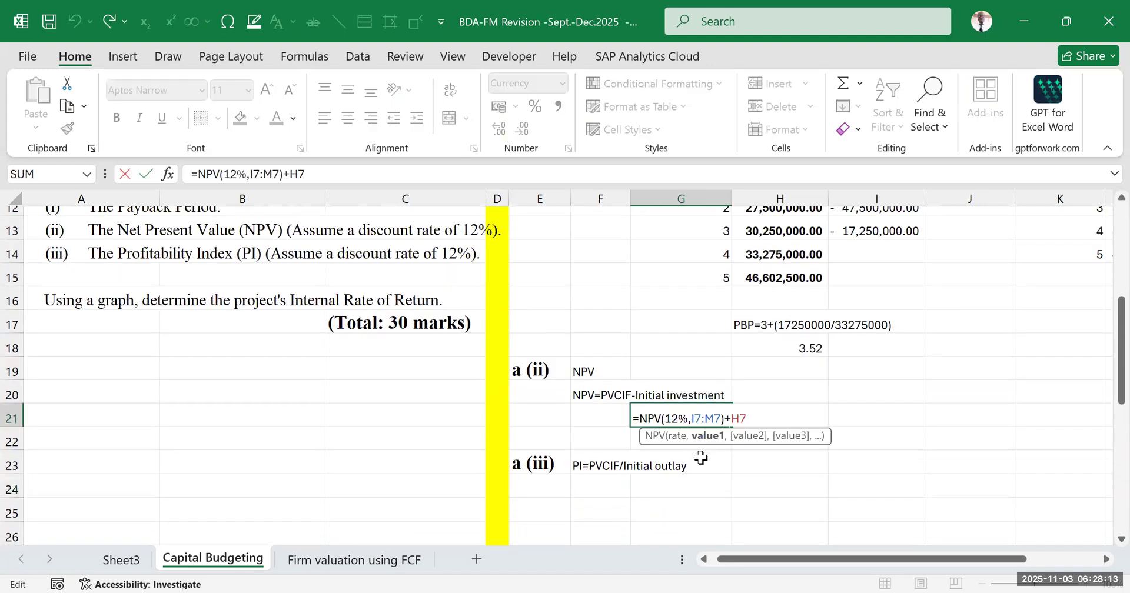
drag(724, 420, 630, 416)
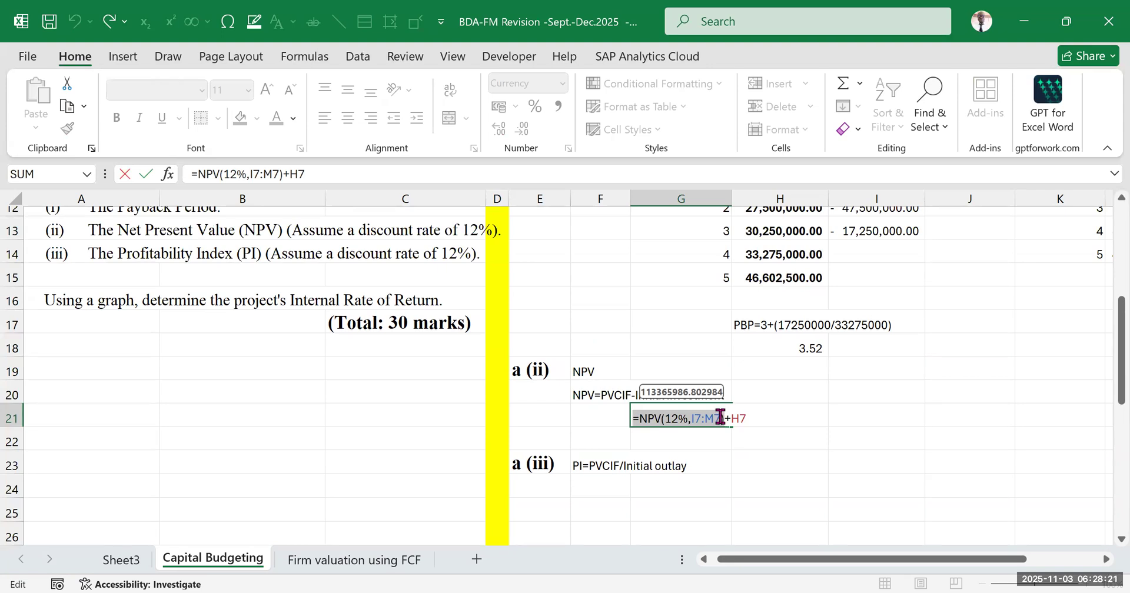
key(Return)
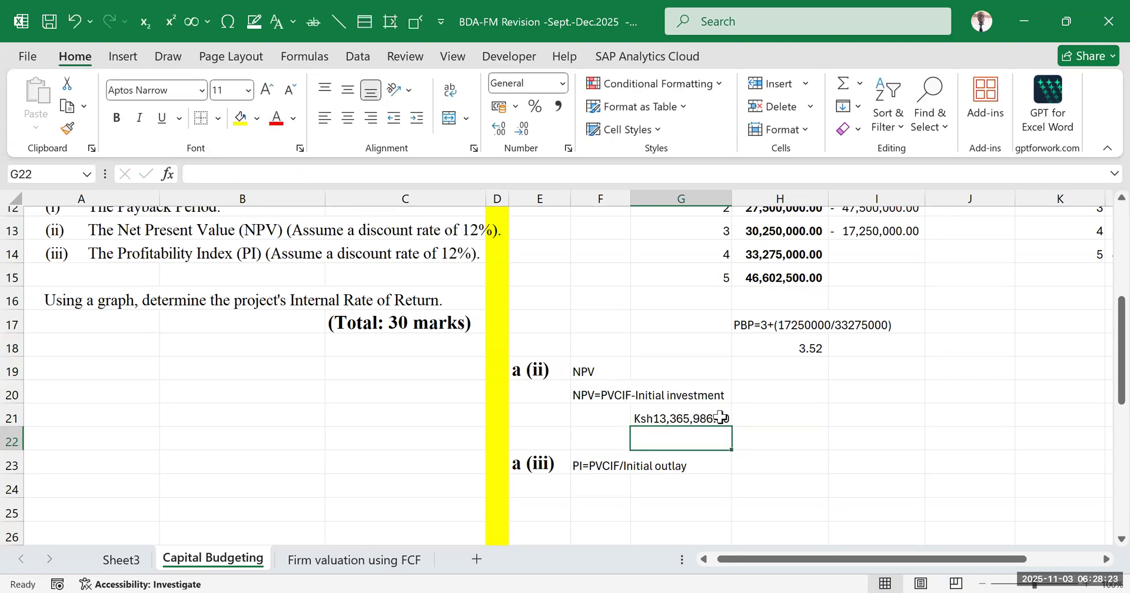
scroll(706, 393, up, 4)
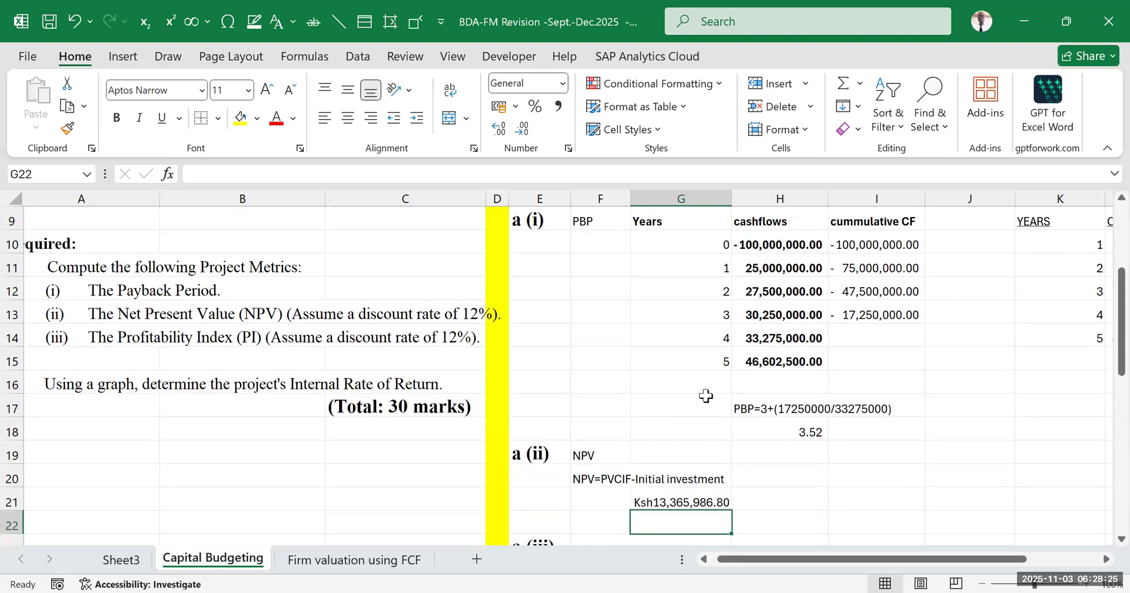
scroll(706, 392, down, 5)
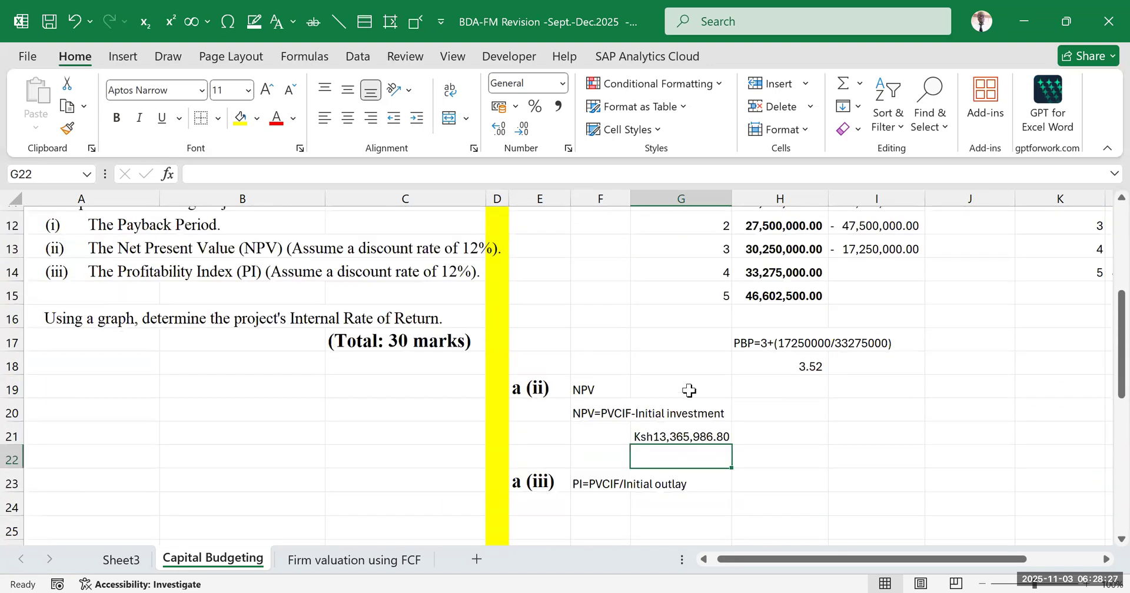
Start the PI formula in F24 below the PI heading with an NPV function at a 12% rate
click(670, 351)
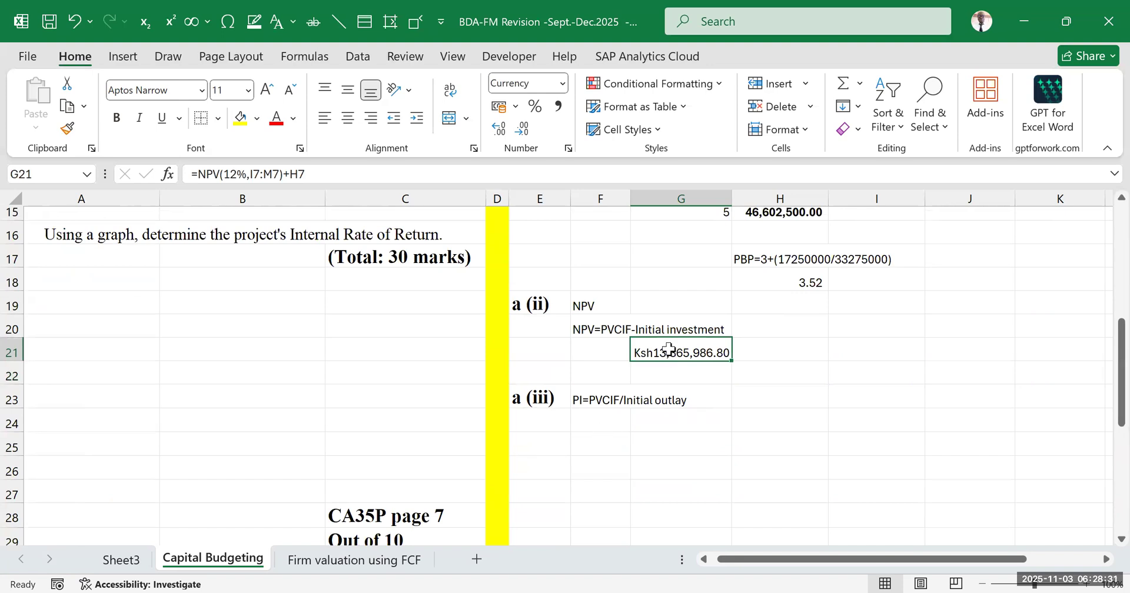
click(618, 415)
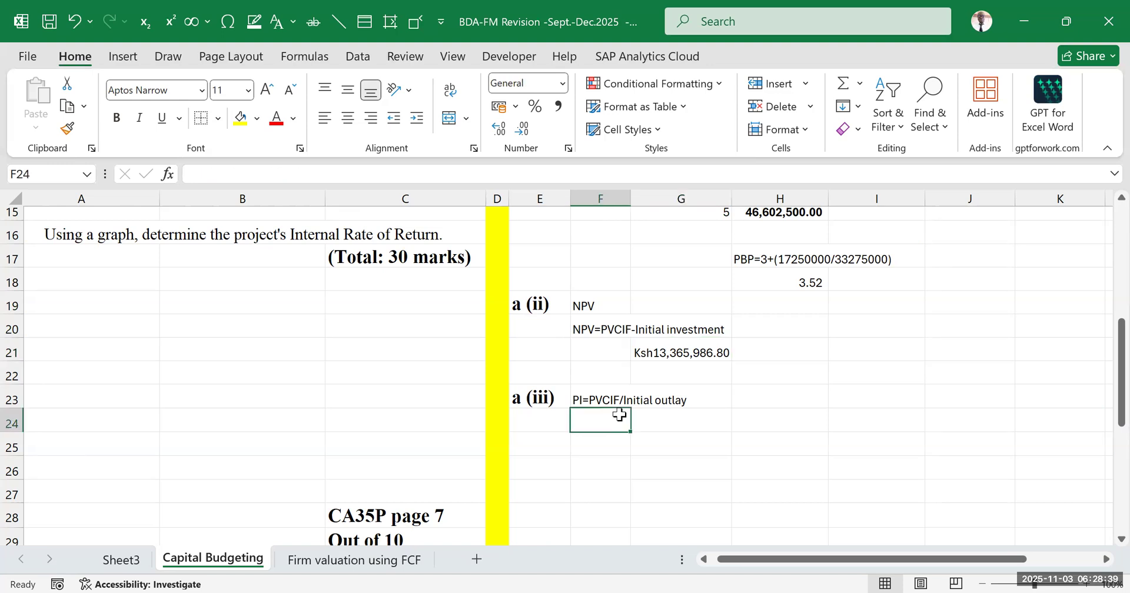
click(669, 353)
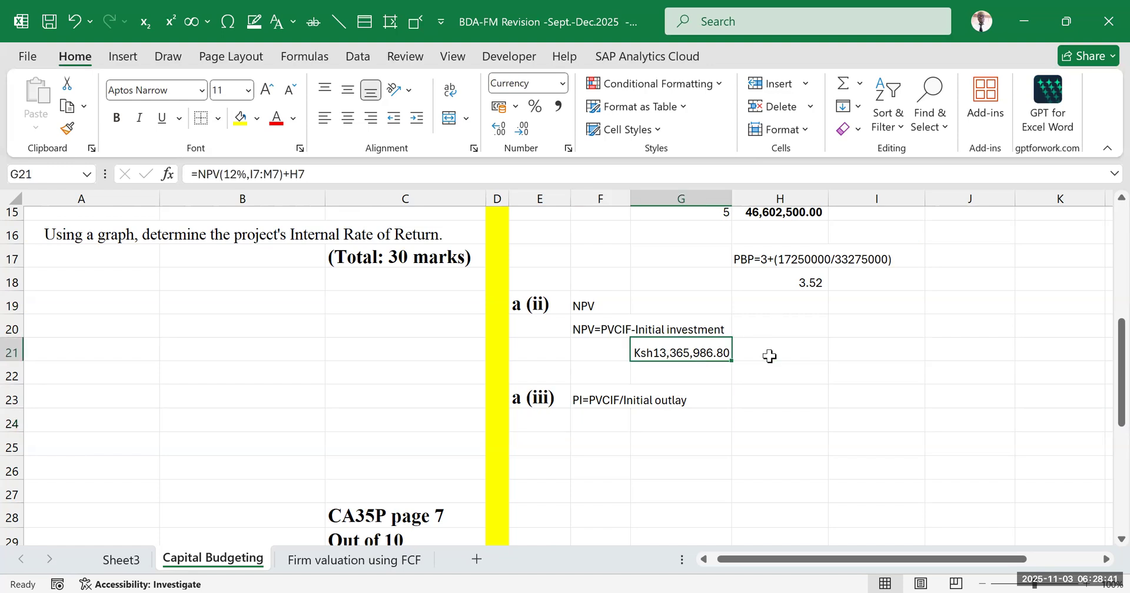
click(594, 418)
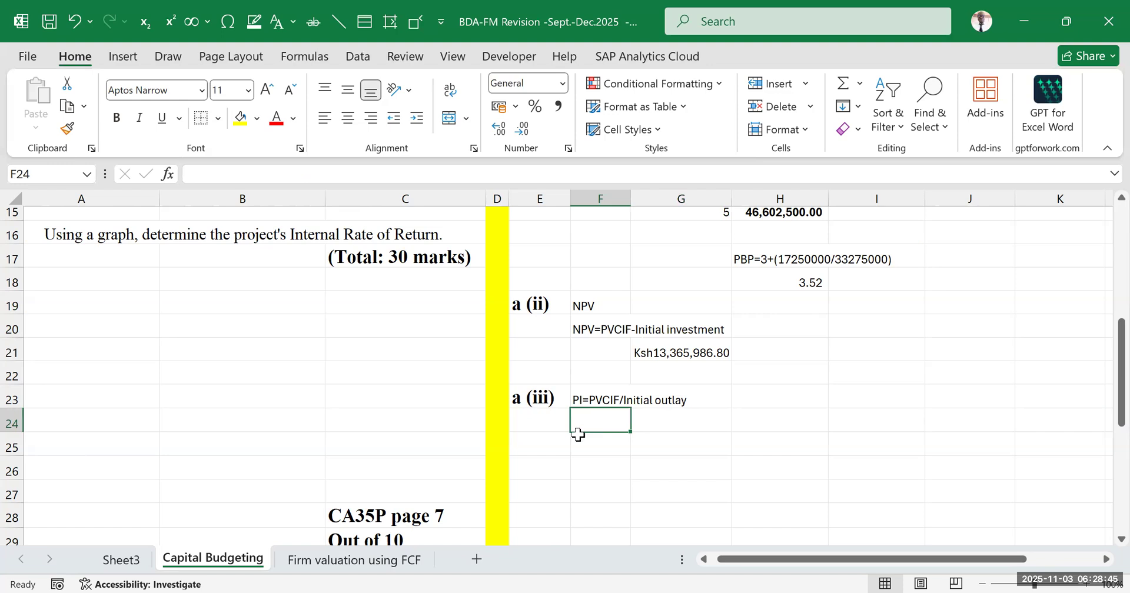
text(=)
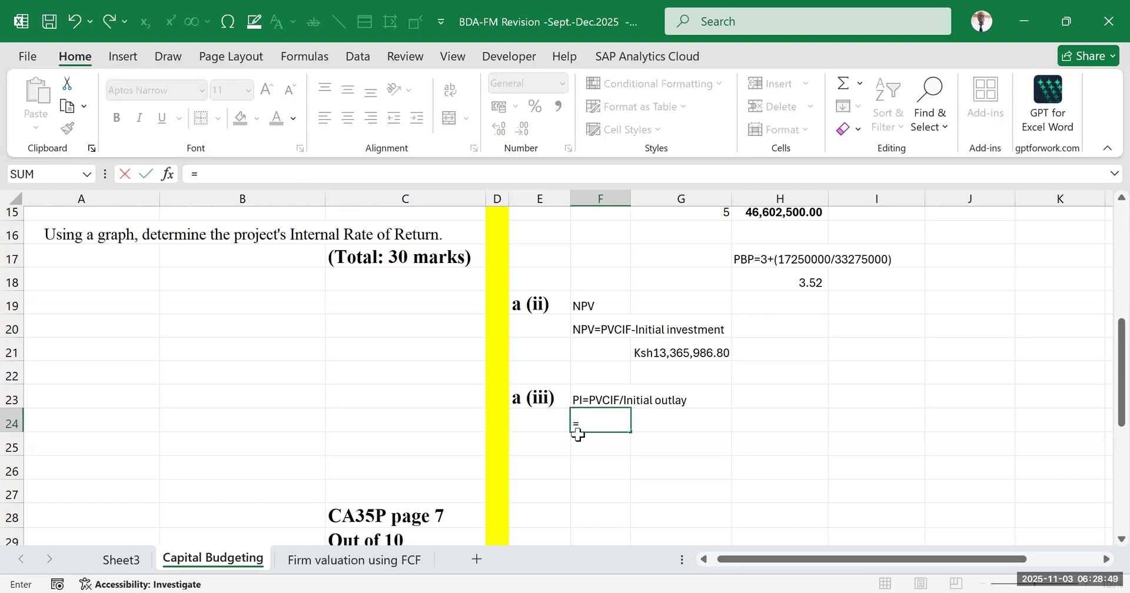
text(NPV()
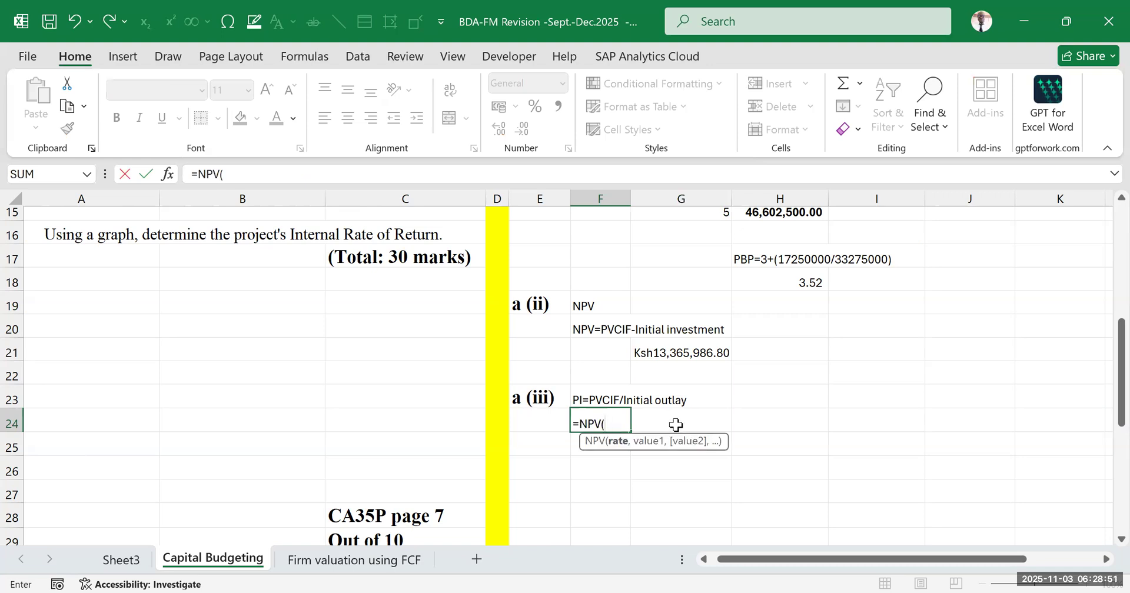
scroll(675, 423, up, 1)
scroll(675, 423, up, 1)
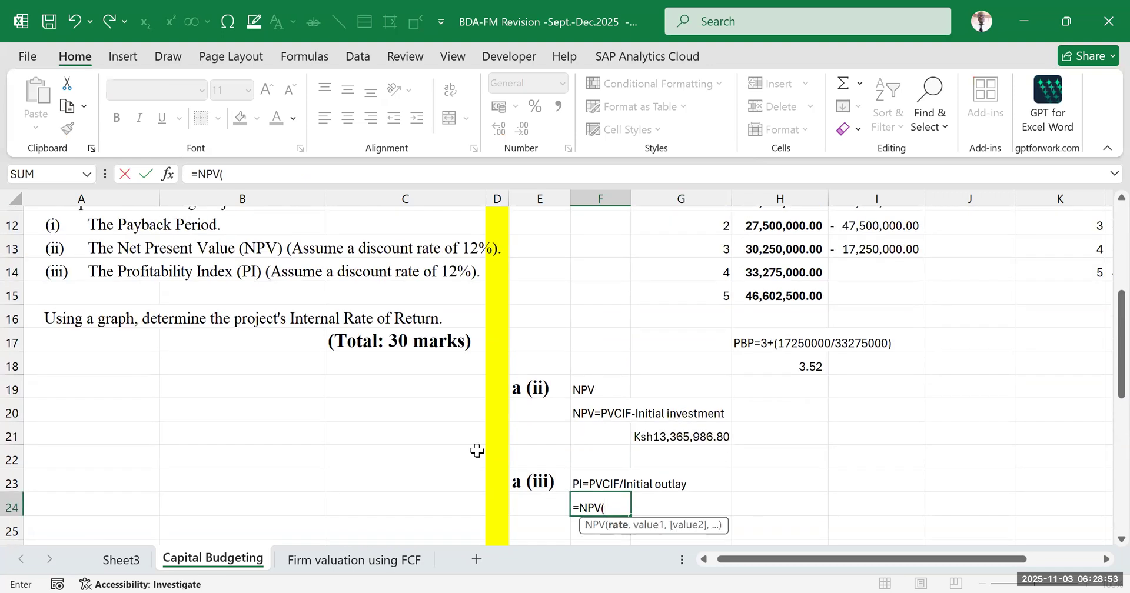
scroll(470, 448, up, 4)
scroll(465, 447, down, 1)
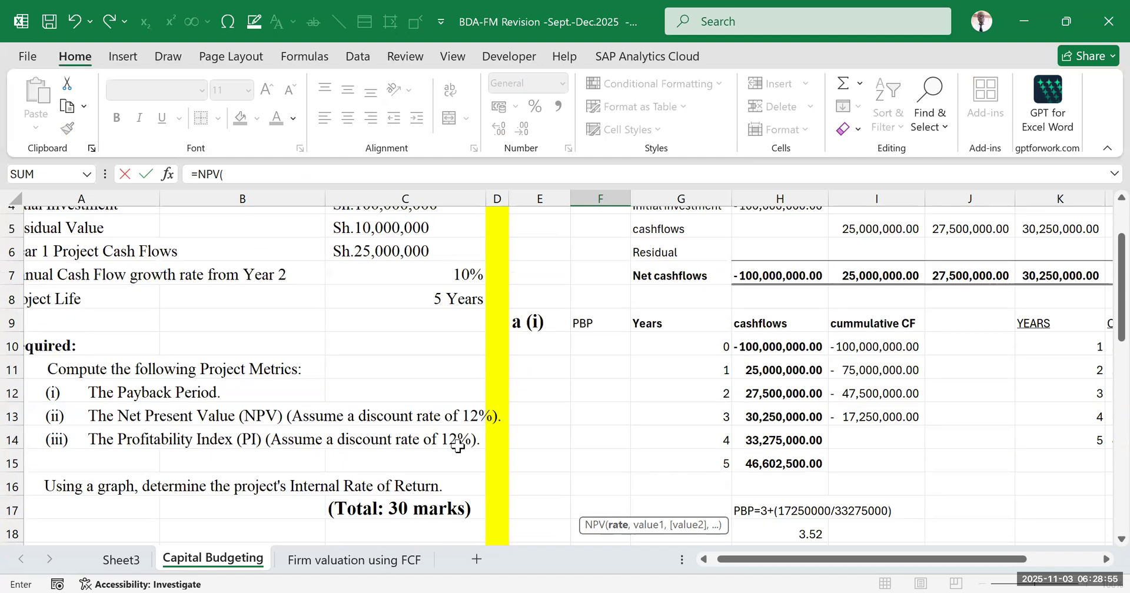
scroll(459, 446, down, 1)
scroll(642, 359, down, 4)
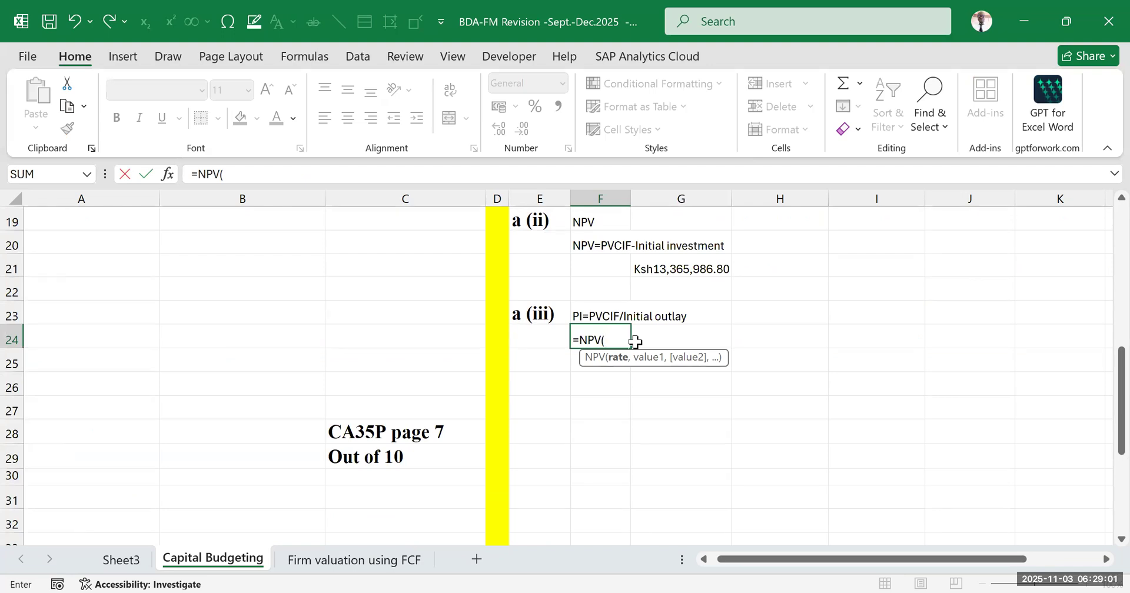
scroll(632, 342, up, 1)
text(12%)
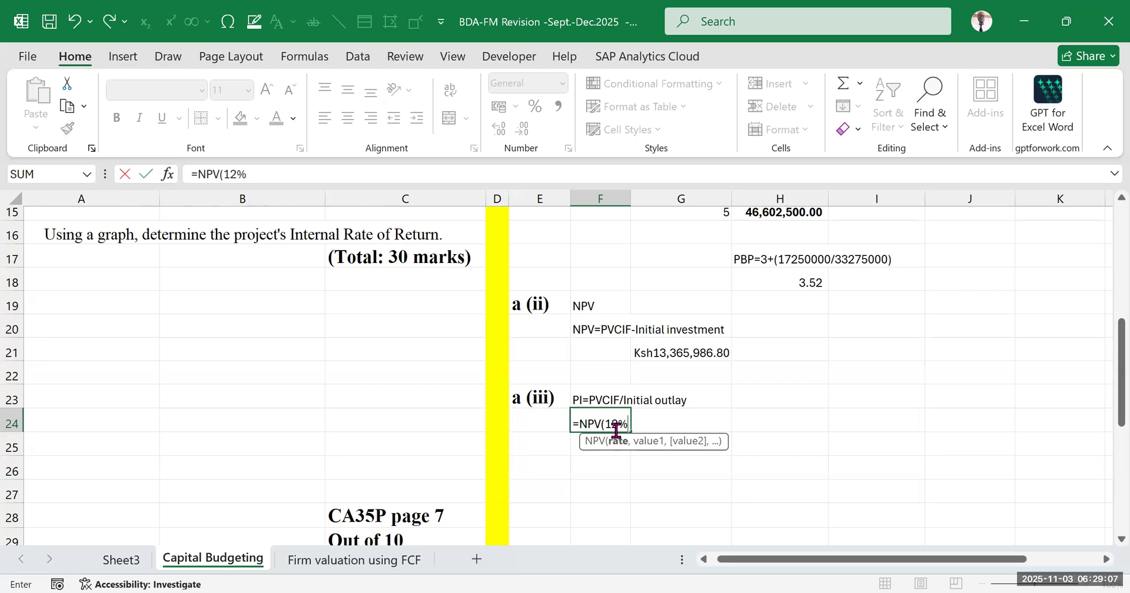
text(,)
Add the year 1 to 5 net cash flows I7:M7 as the NPV values in the F24 formula and close the function
scroll(670, 398, up, 5)
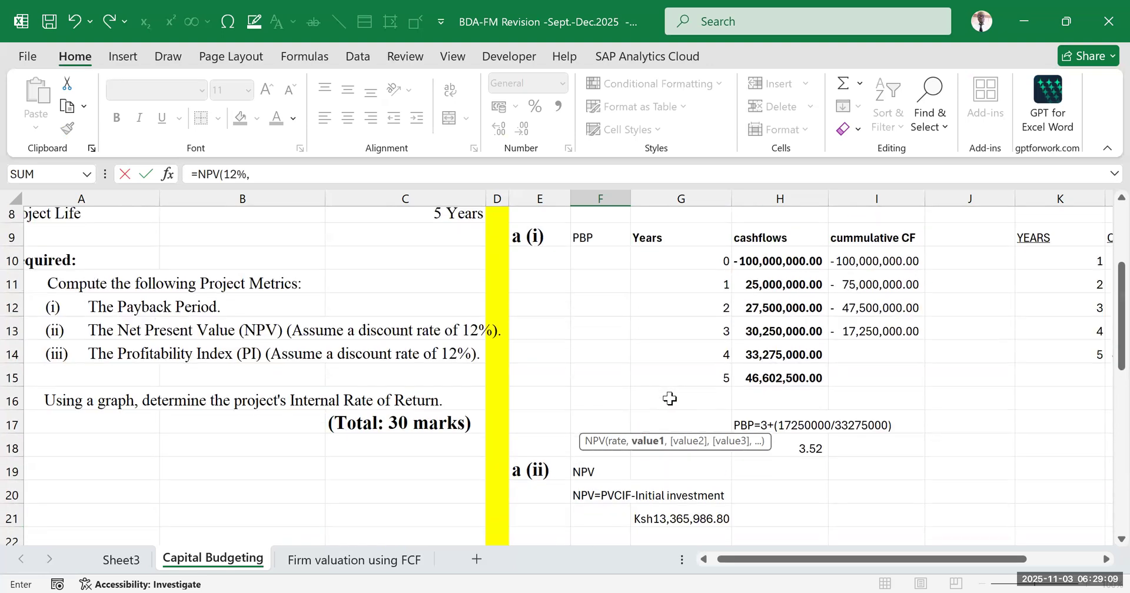
drag(851, 557, 929, 559)
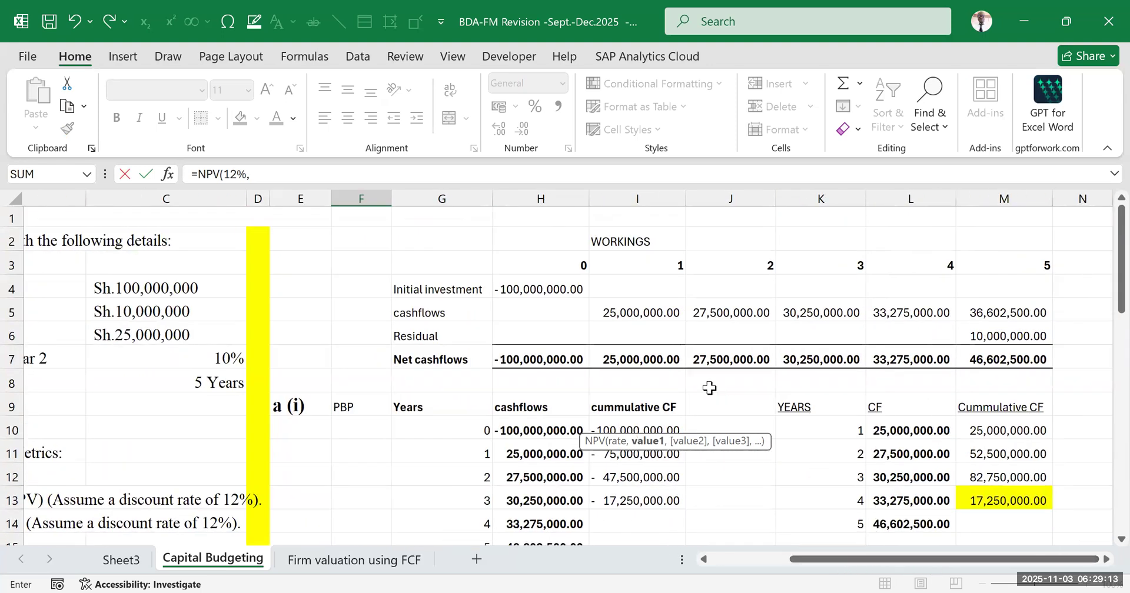
drag(633, 356, 994, 358)
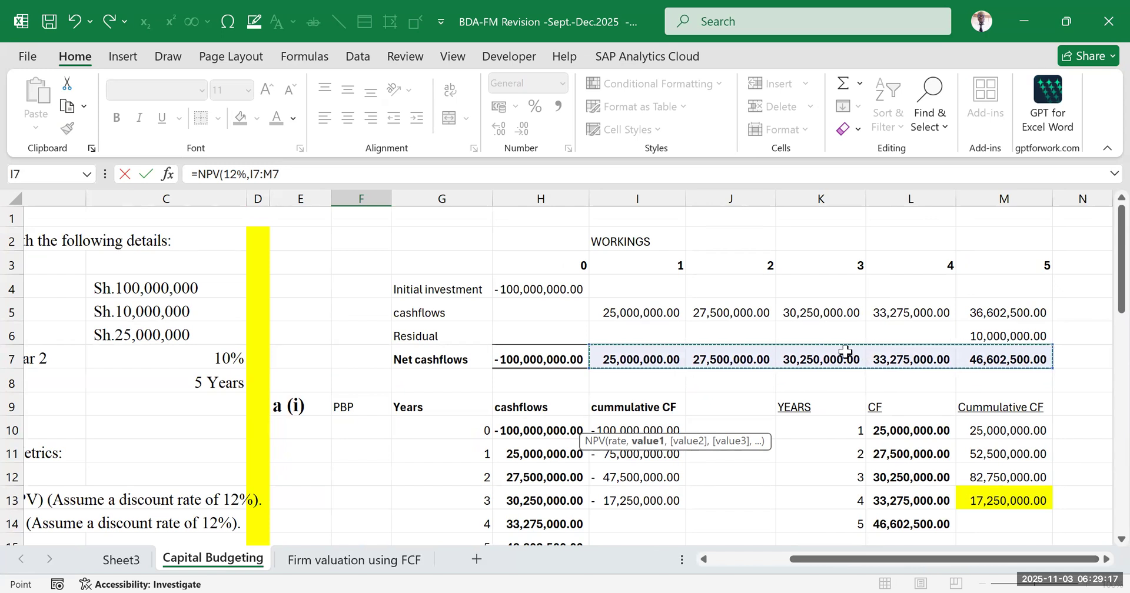
text())
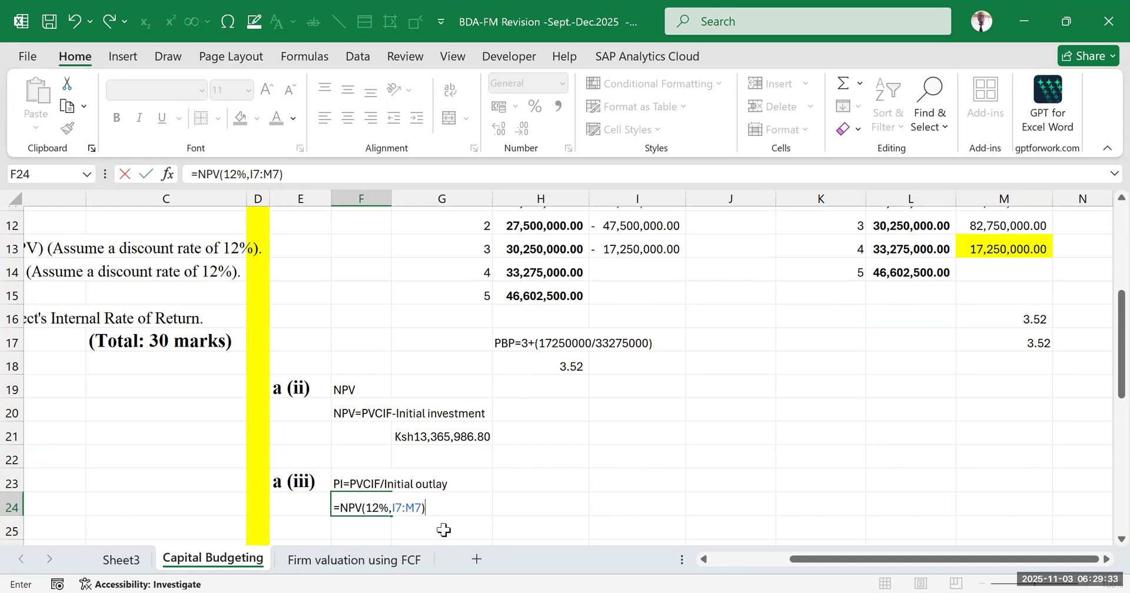
Divide the present value by the negated initial outlay -H7 and enter the F24 formula as =NPV(12%,I7:M7)/-H7
text(/)
scroll(517, 414, up, 1)
scroll(516, 415, up, 3)
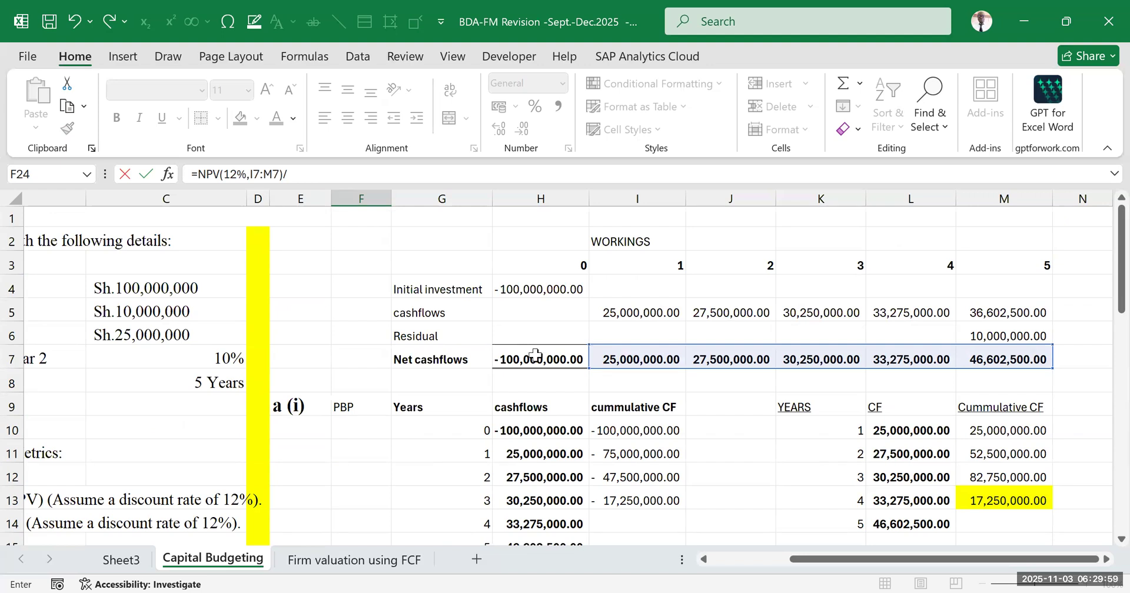
click(308, 174)
text(-)
click(521, 358)
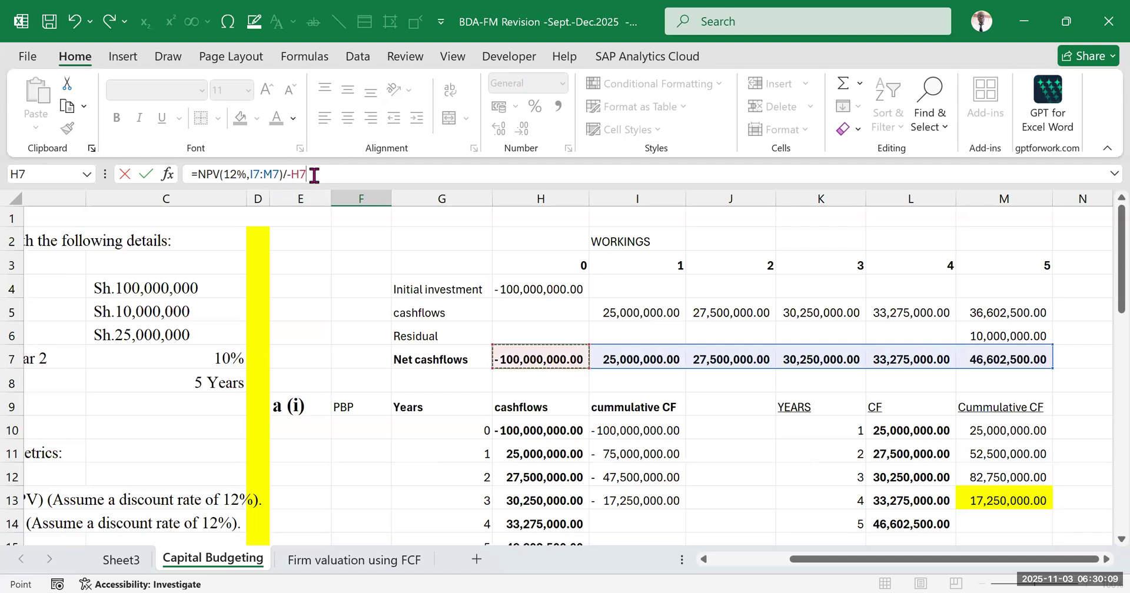
drag(306, 173, 290, 171)
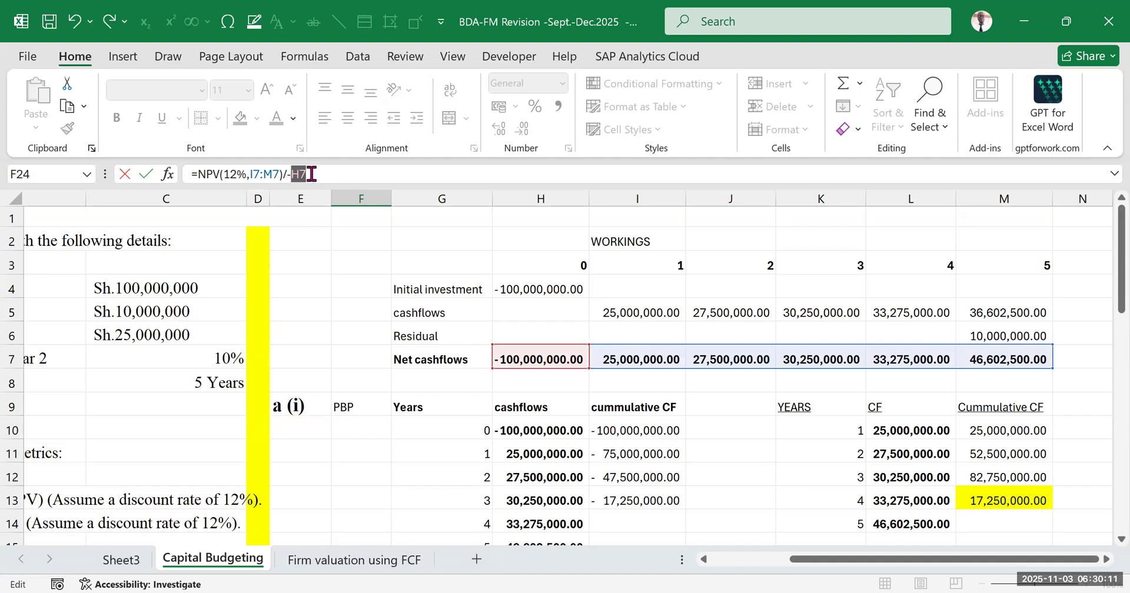
click(312, 173)
mouse_move(308, 173)
mouse_down()
mouse_move(292, 173)
mouse_move(315, 174)
mouse_up()
click(315, 174)
key(Return)
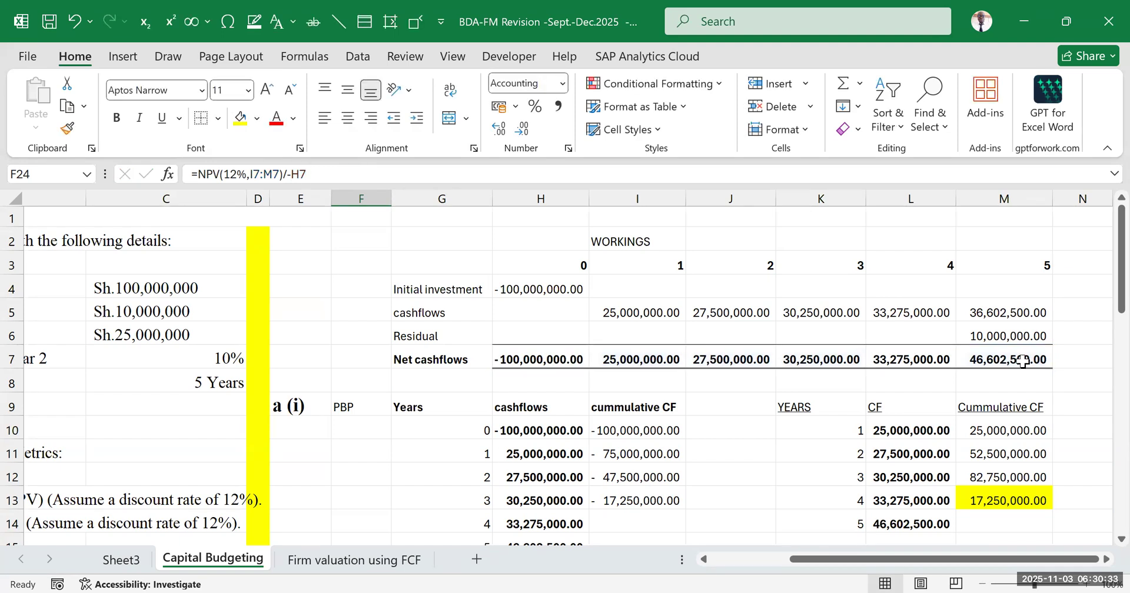
Enter the conclusion viable in G24 beside the PI result
scroll(510, 399, down, 4)
scroll(510, 400, down, 1)
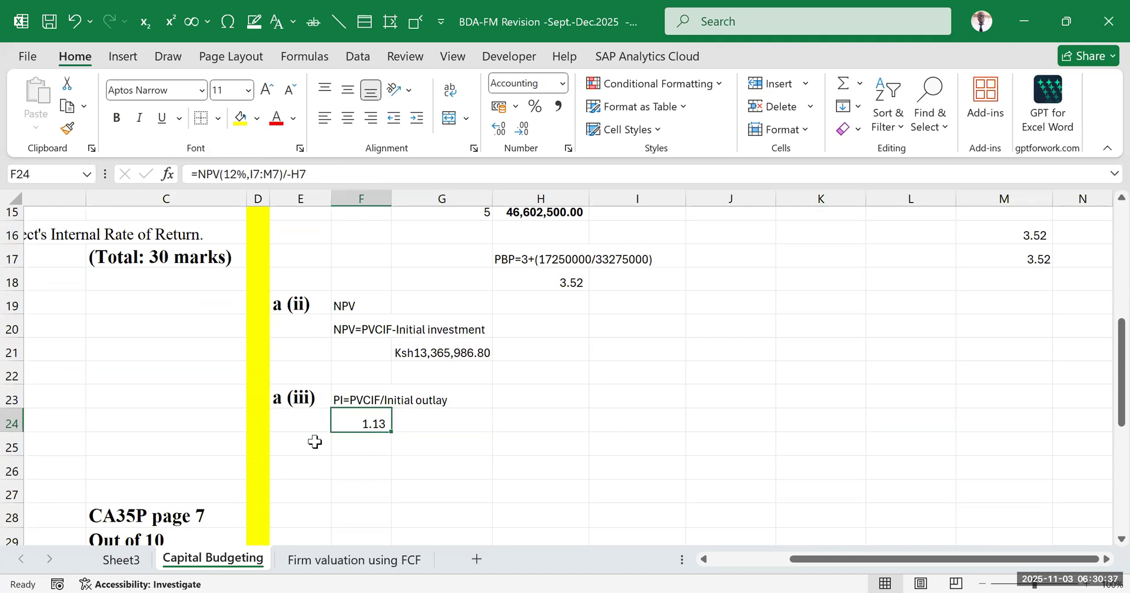
click(430, 485)
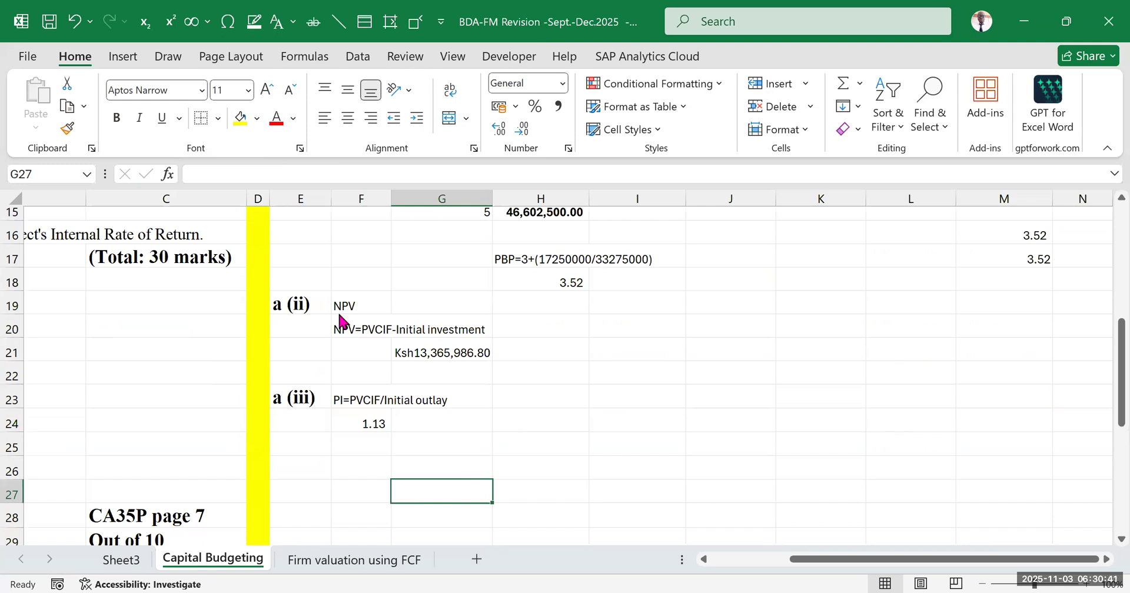
click(573, 437)
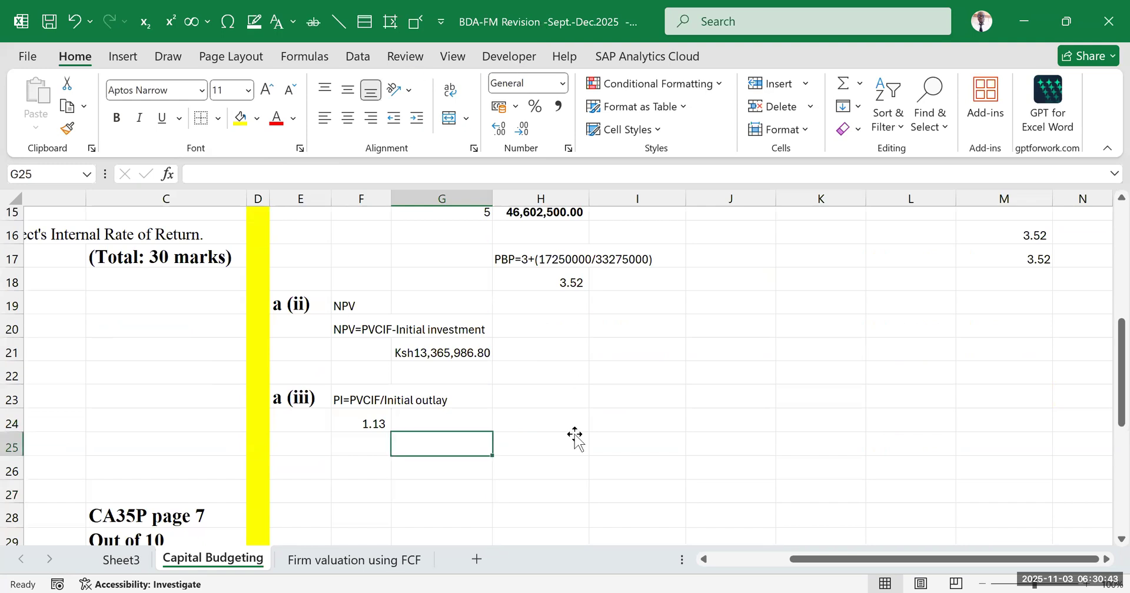
click(450, 425)
text(vi)
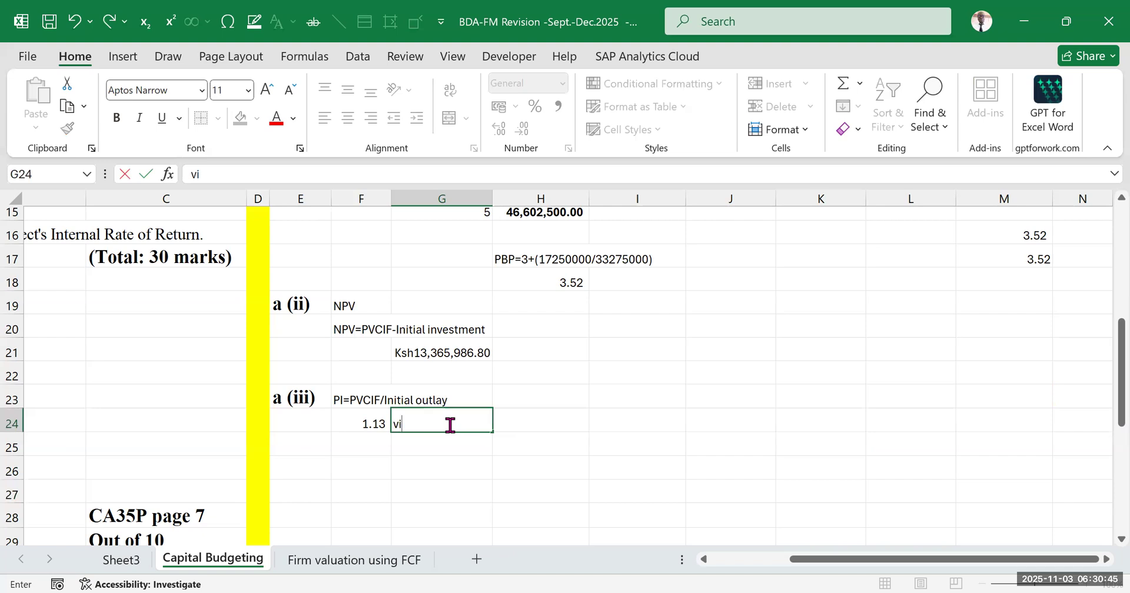
text(able)
click(788, 402)
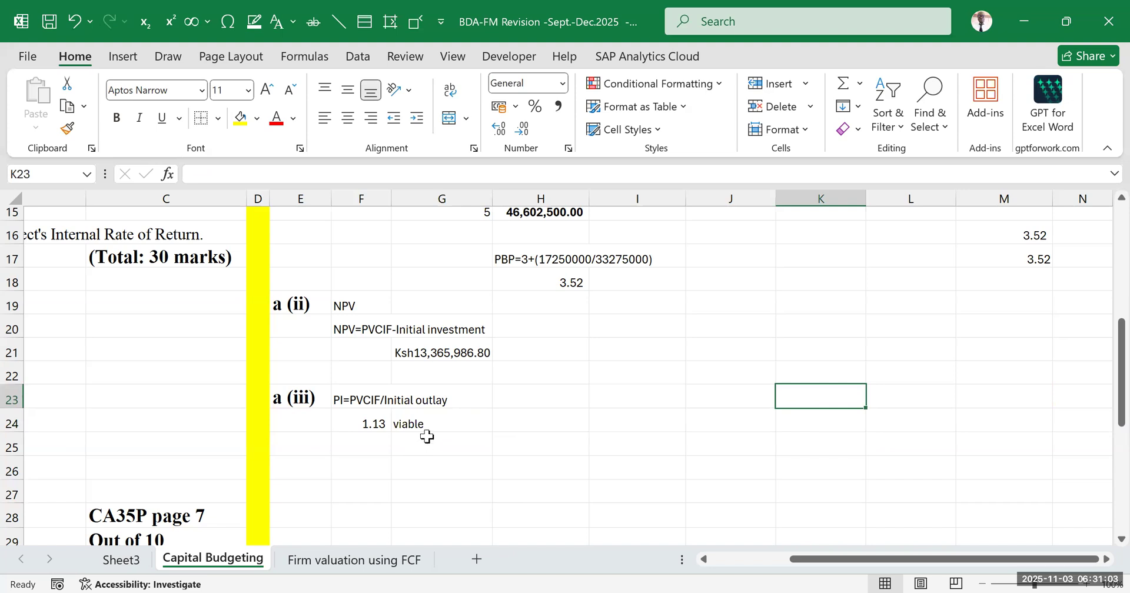
click(503, 437)
click(520, 356)
drag(377, 423, 415, 422)
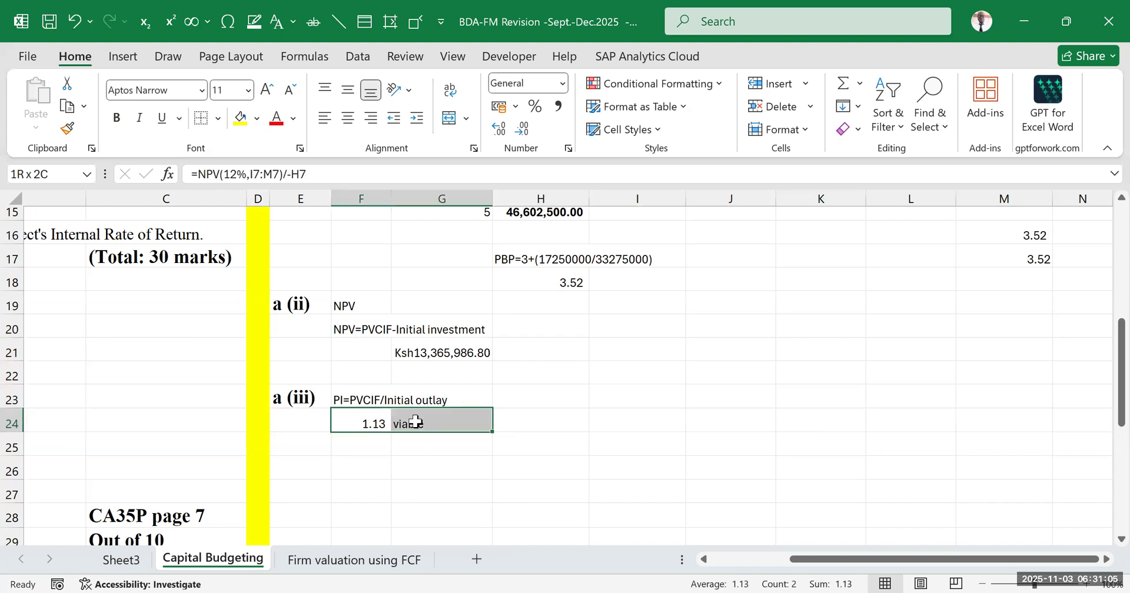
click(632, 441)
click(663, 377)
Review the requirements in part (a) against the workings and read part (b) on finding the Internal Rate of Return with a graph
scroll(390, 407, down, 1)
drag(834, 569, 598, 563)
scroll(440, 406, up, 6)
scroll(441, 406, down, 2)
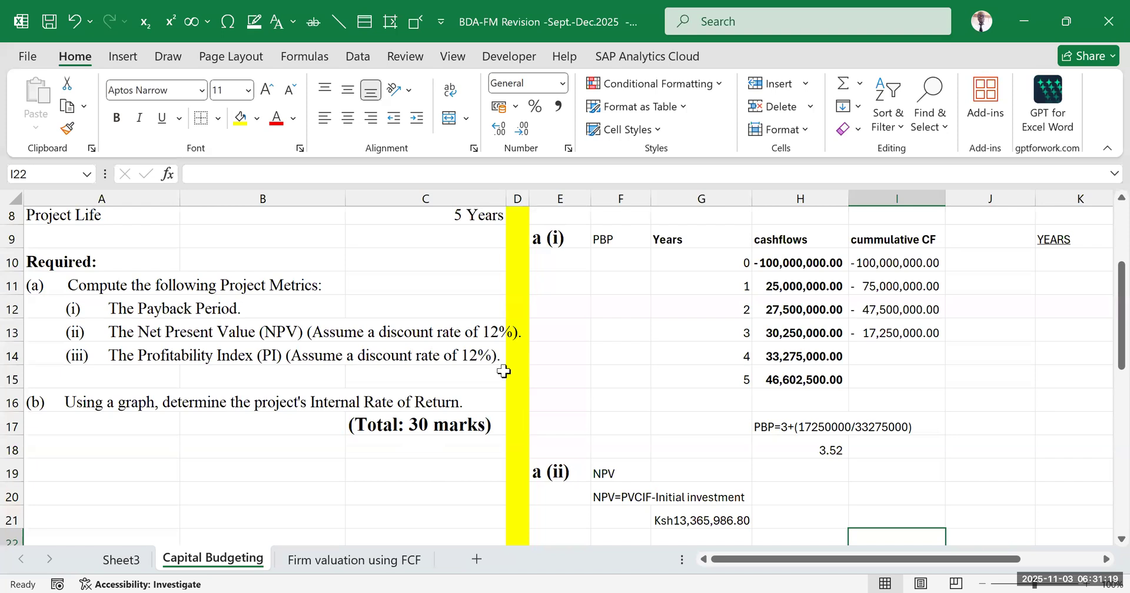
click(201, 307)
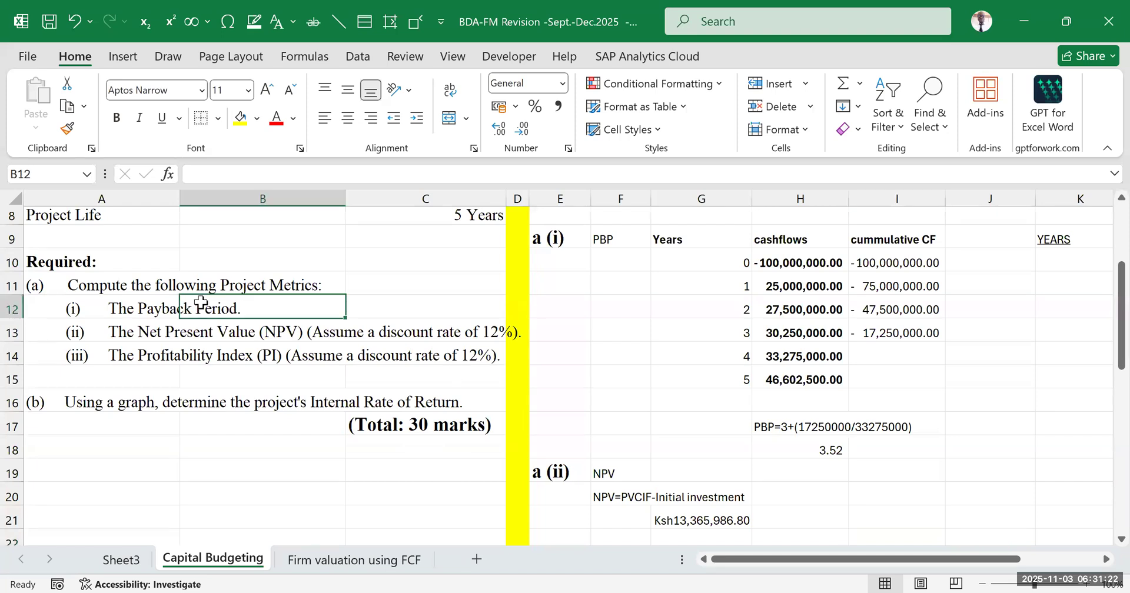
click(141, 312)
click(150, 342)
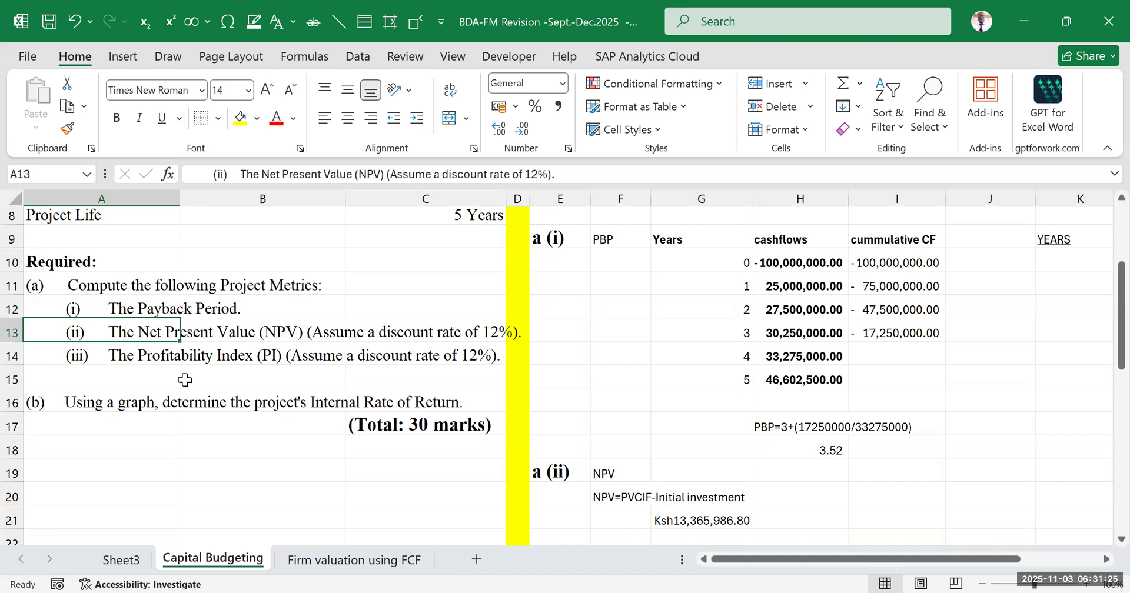
click(116, 357)
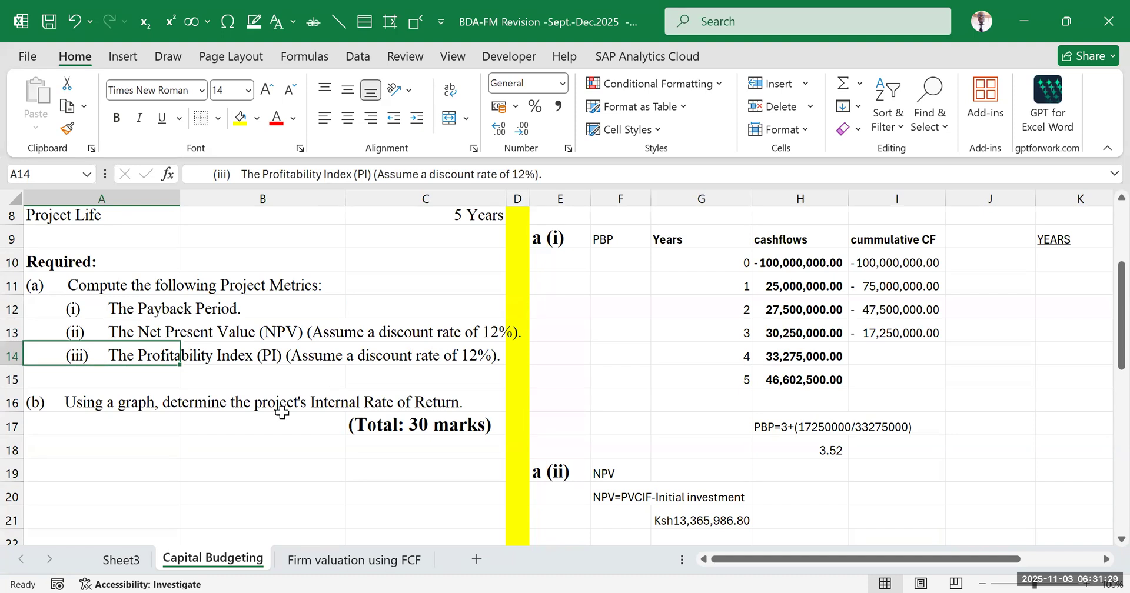
click(130, 443)
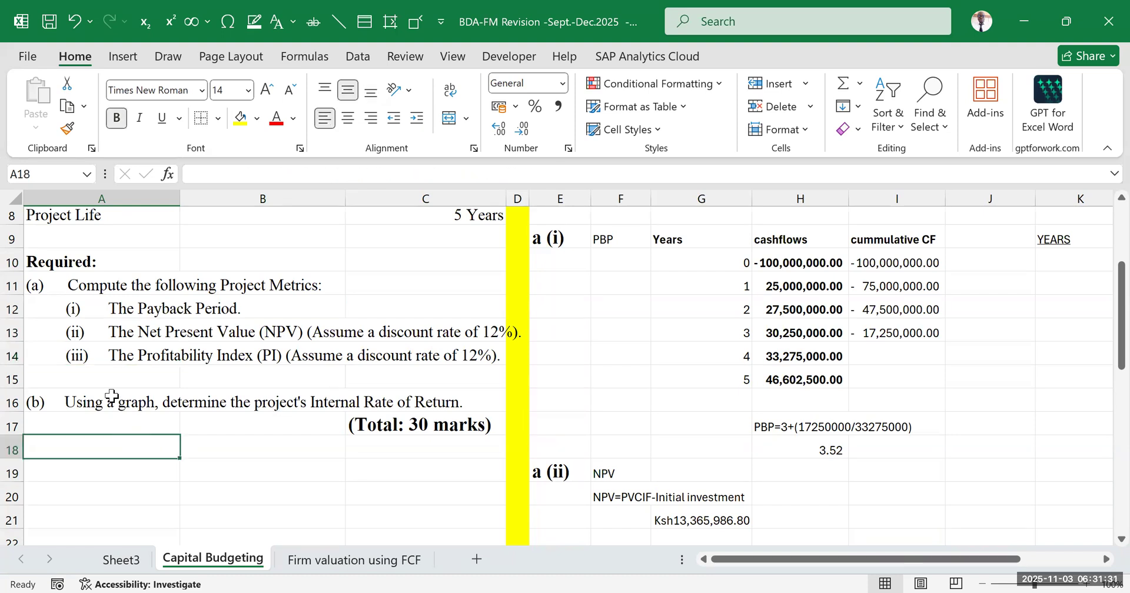
click(112, 397)
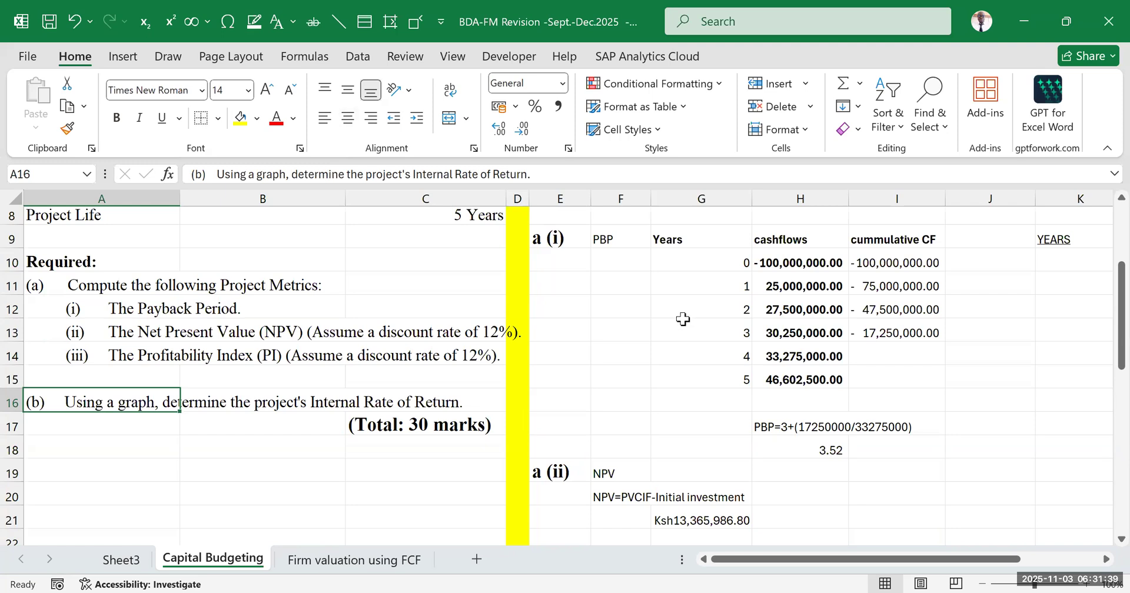
scroll(683, 356, down, 2)
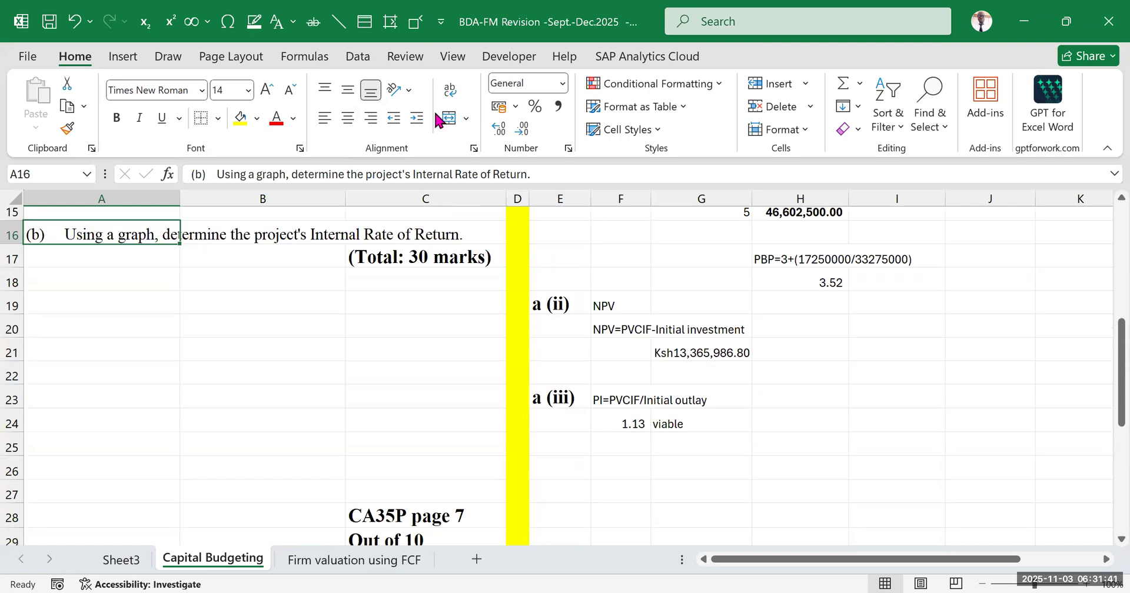
click(388, 32)
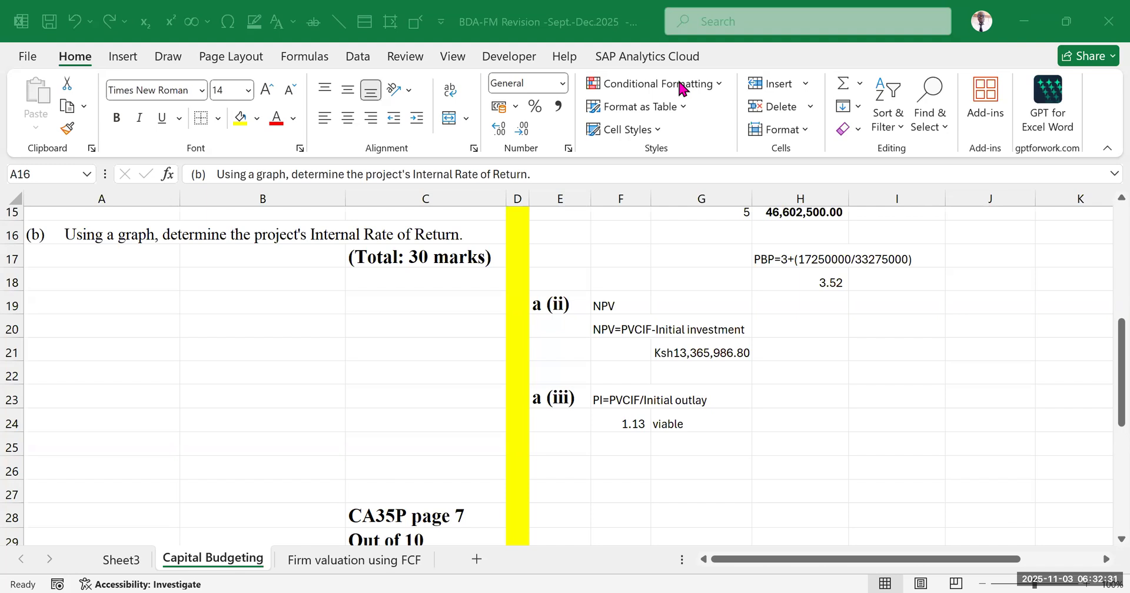
Label the part (b) answer area with b in E26 and IRR in F26
click(740, 462)
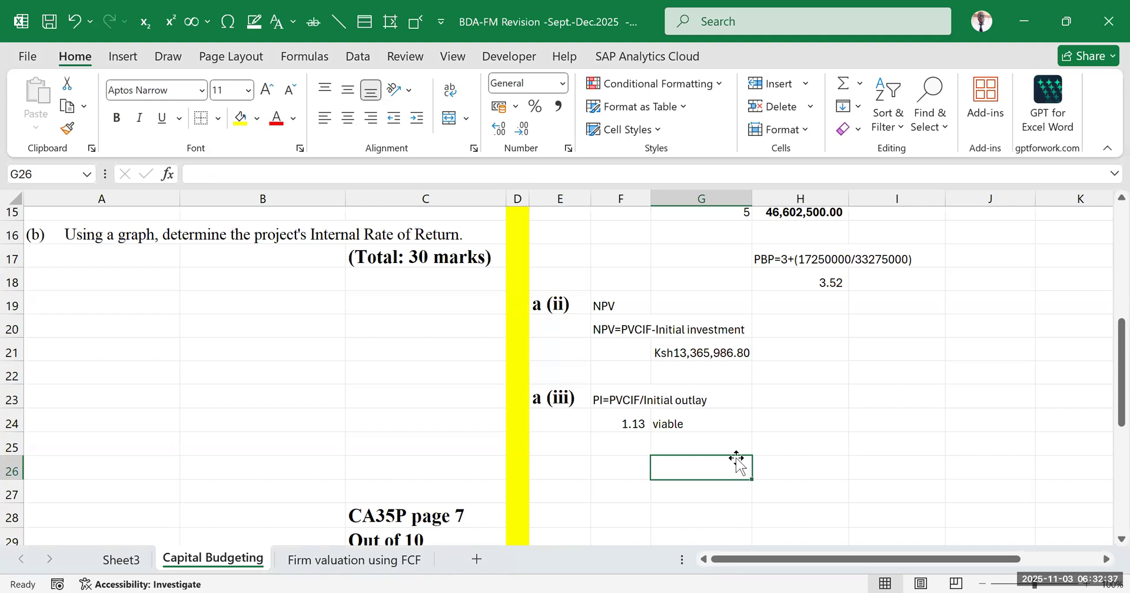
scroll(677, 444, down, 2)
click(621, 454)
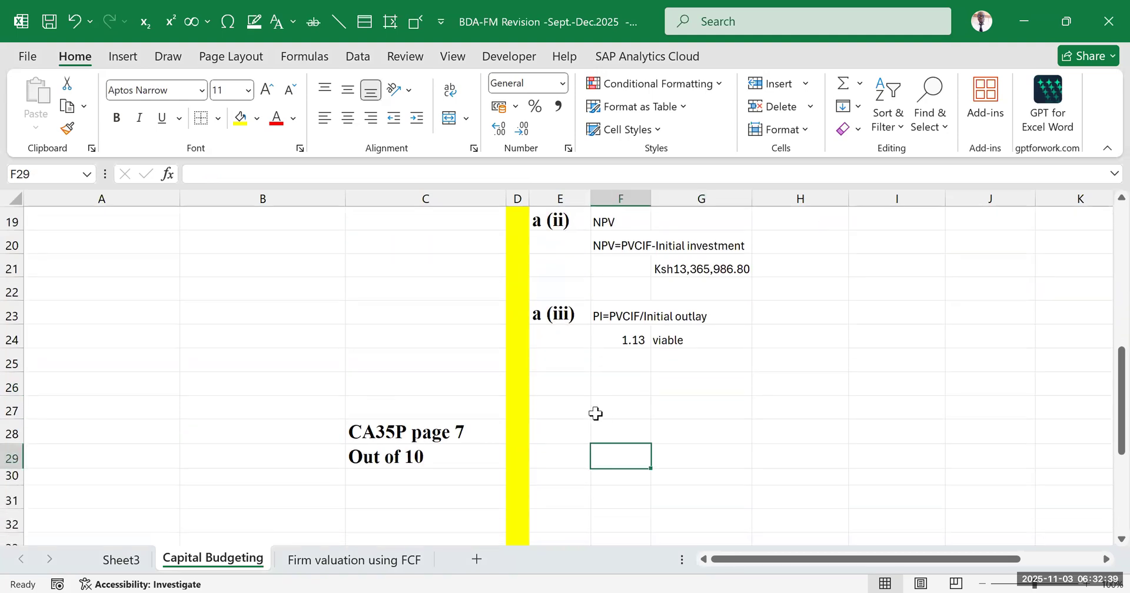
click(551, 388)
text(b)
click(682, 430)
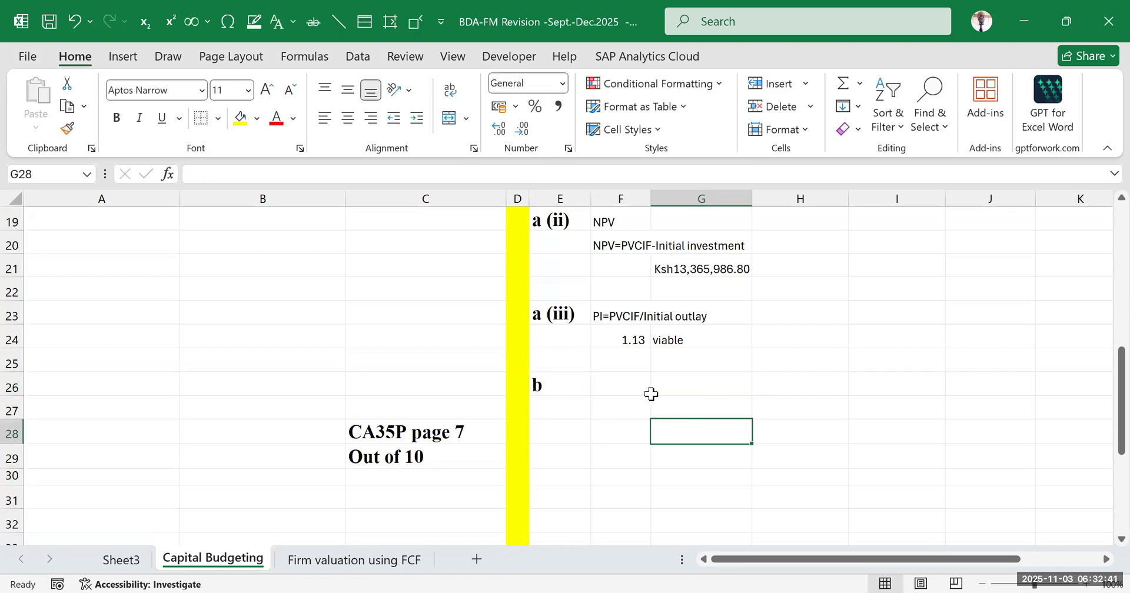
click(629, 380)
text(IRR)
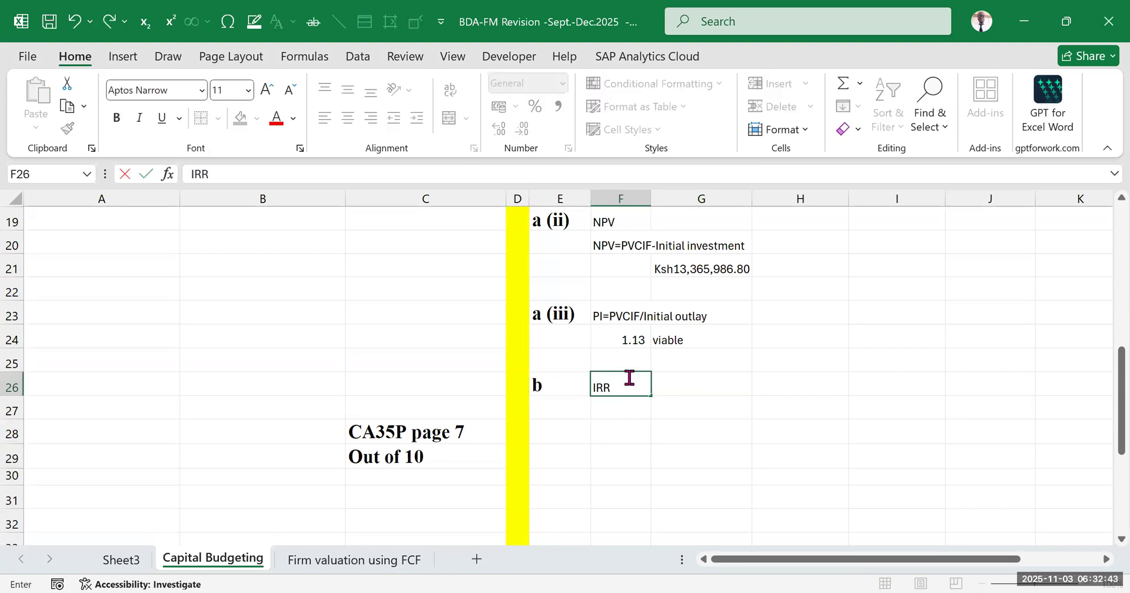
click(677, 399)
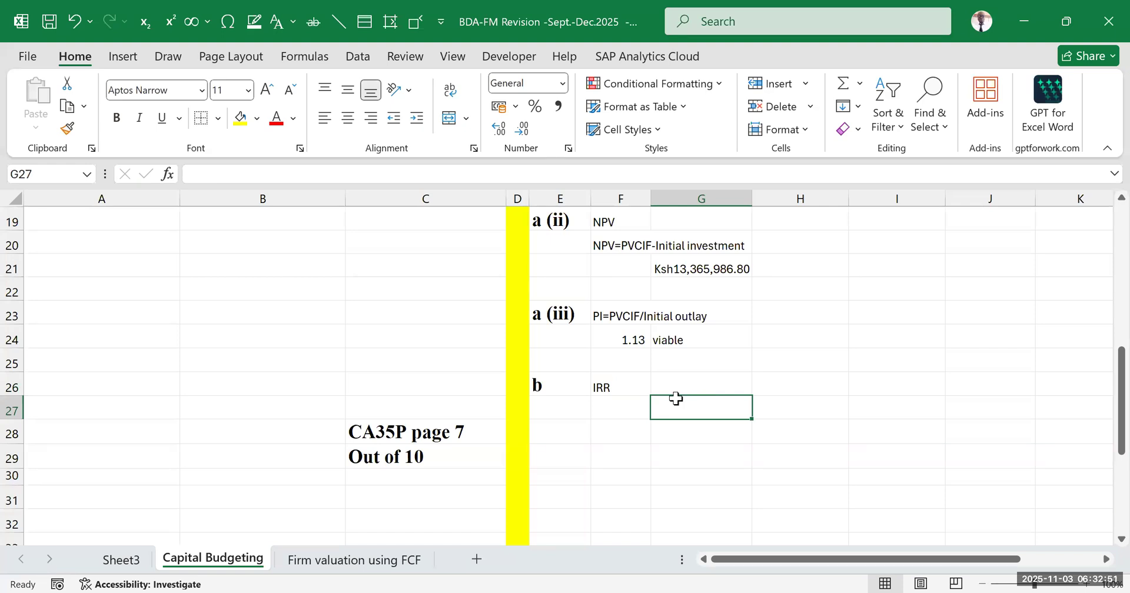
Compare the suggested IRR, MIRR and XIRR functions and start the G26 formula with the IRR function
click(677, 385)
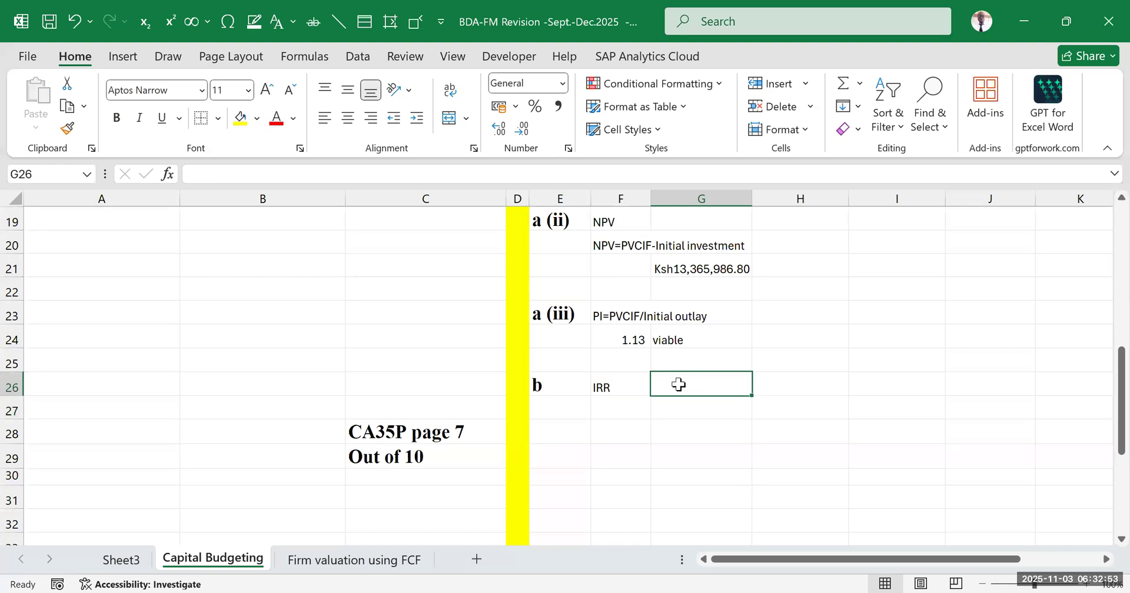
text(=)
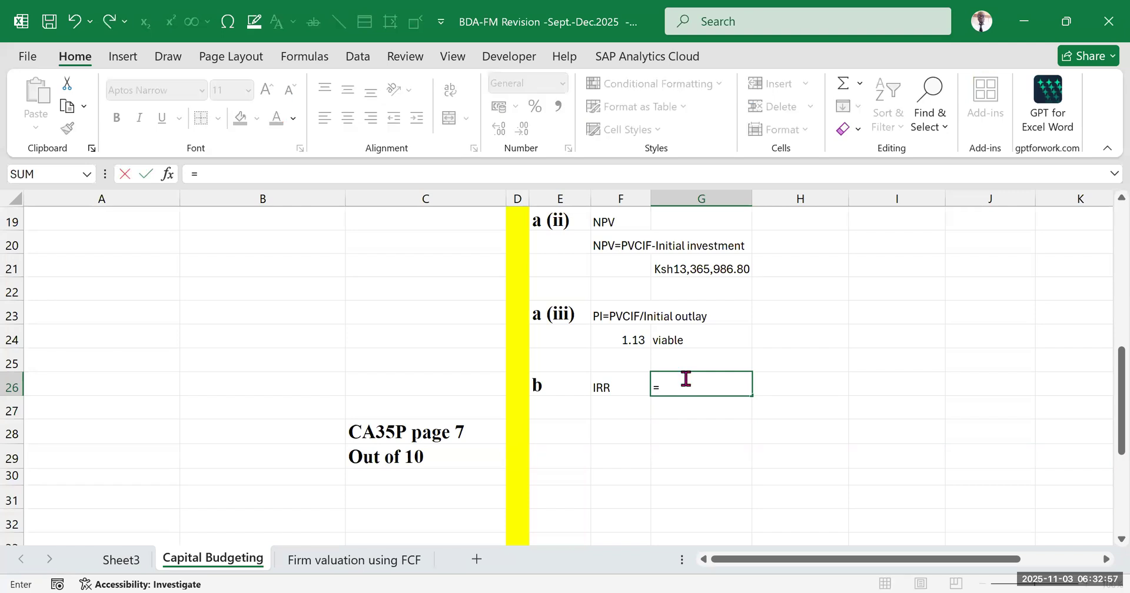
text(IRR)
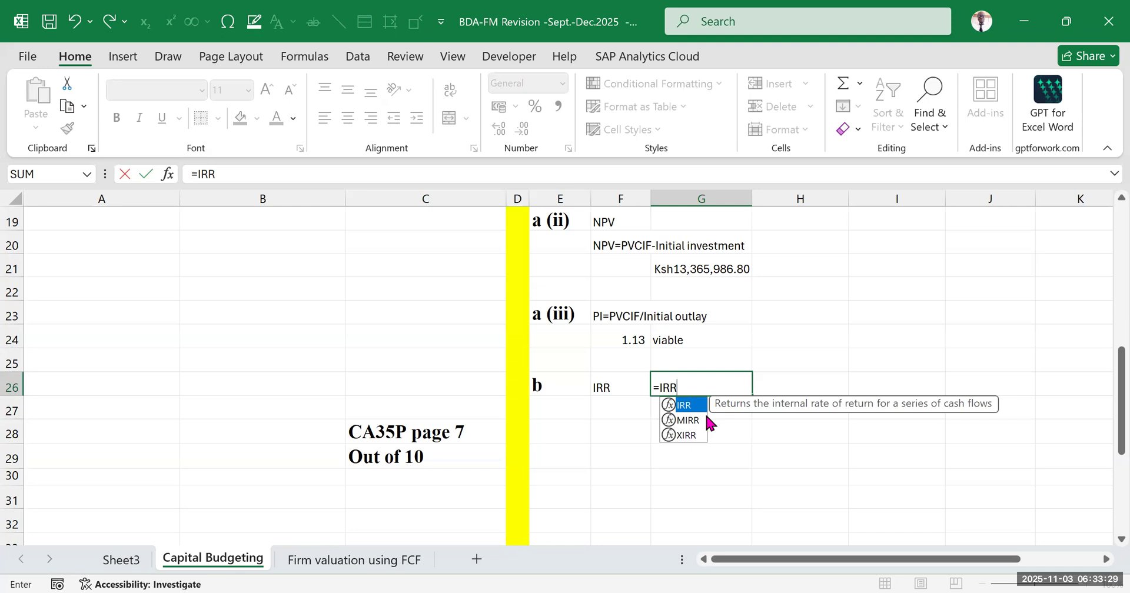
key(Down)
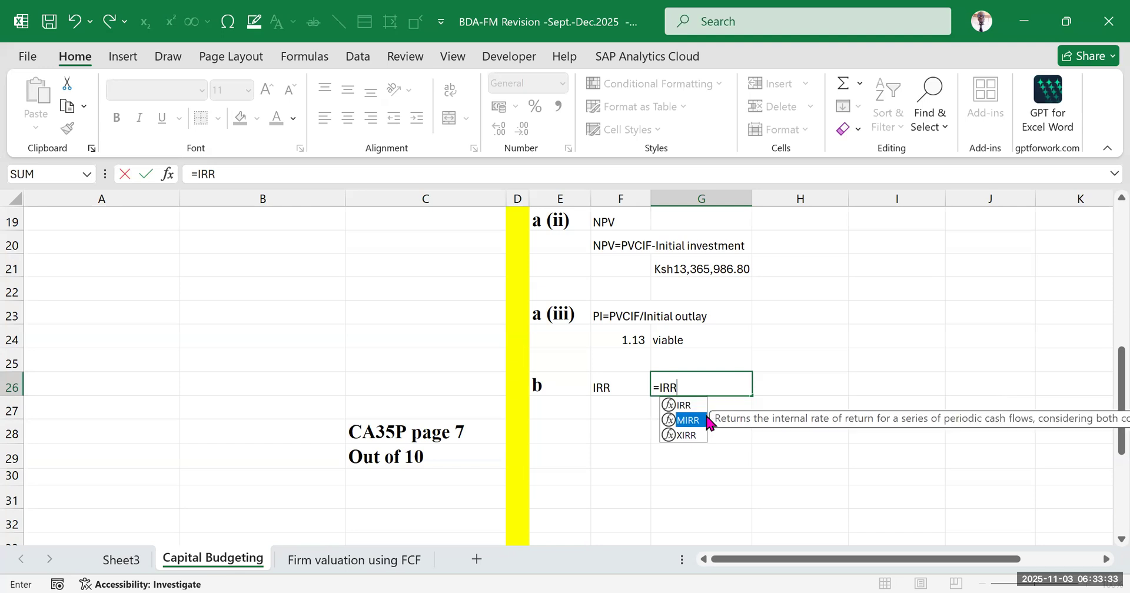
key(Down)
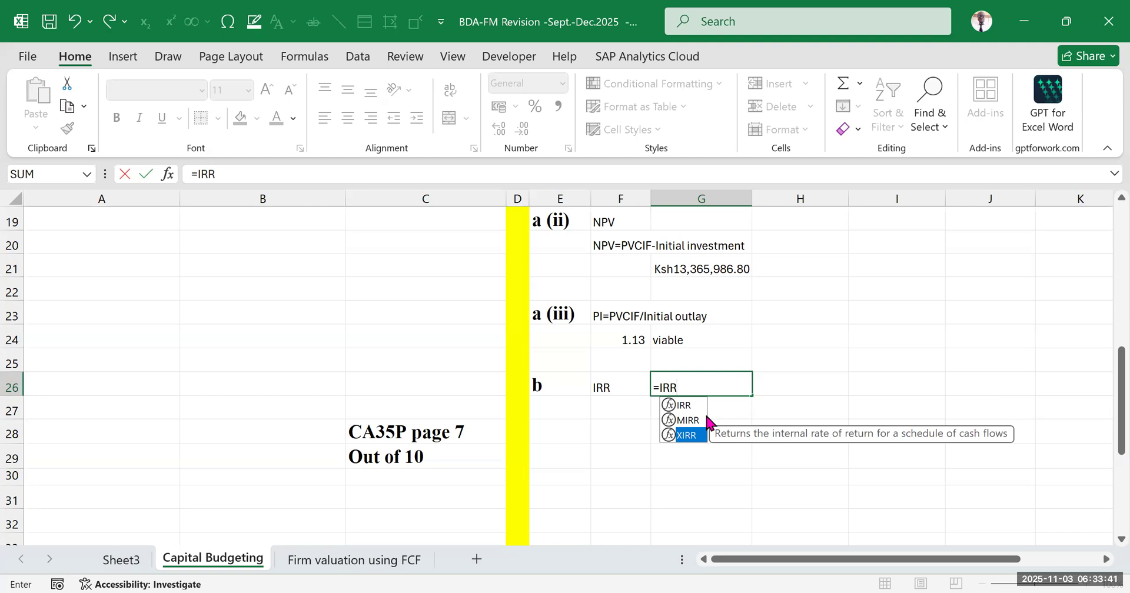
key(Up)
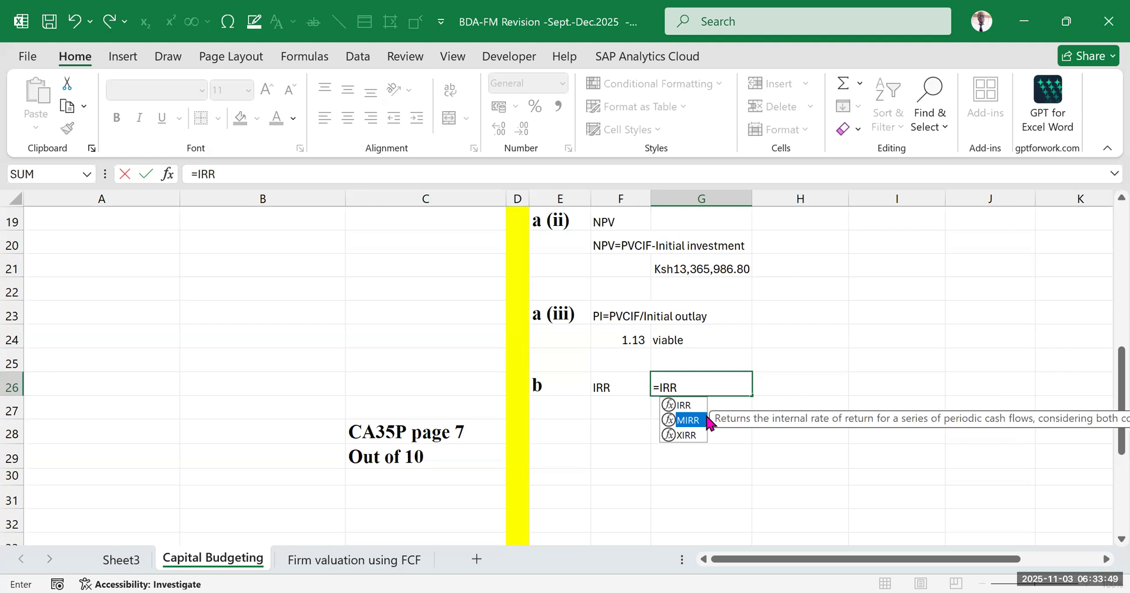
drag(725, 423, 433, 423)
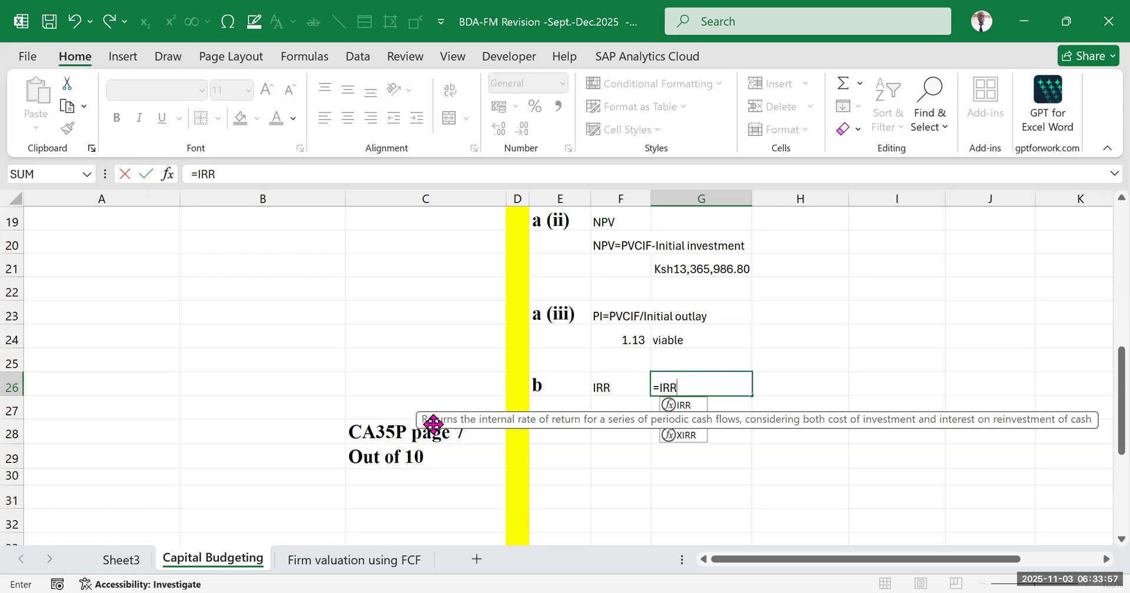
drag(436, 425, 437, 424)
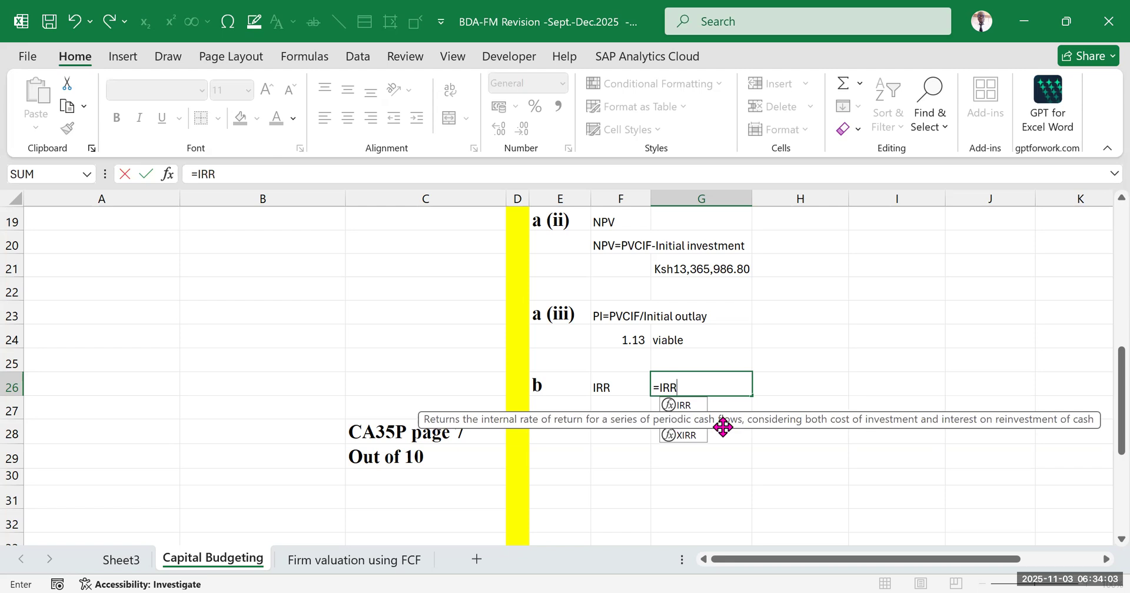
drag(722, 427, 724, 427)
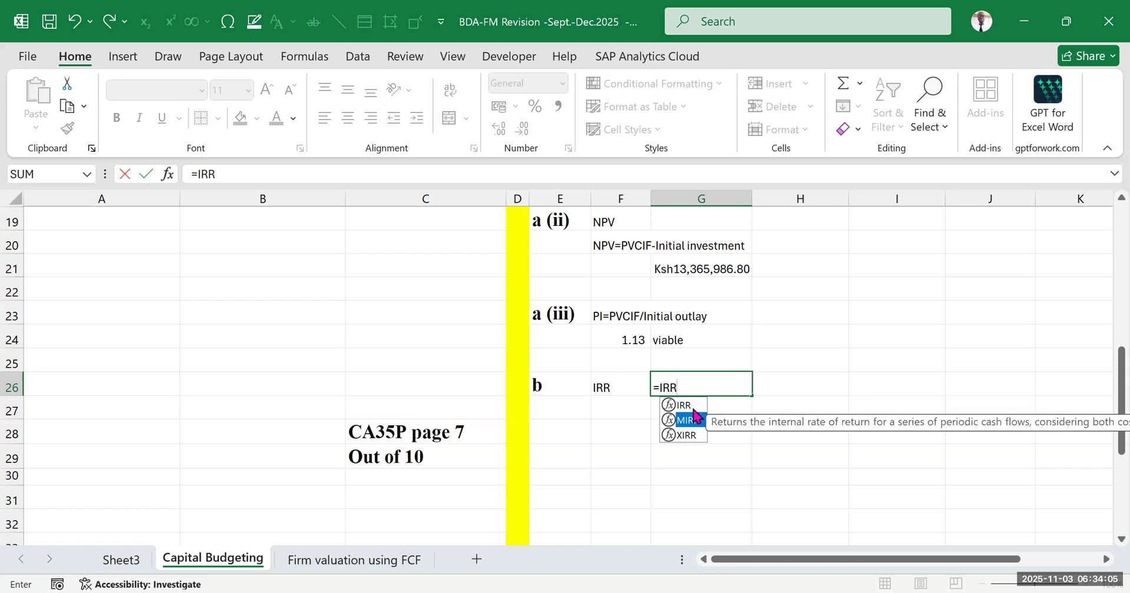
key(Down)
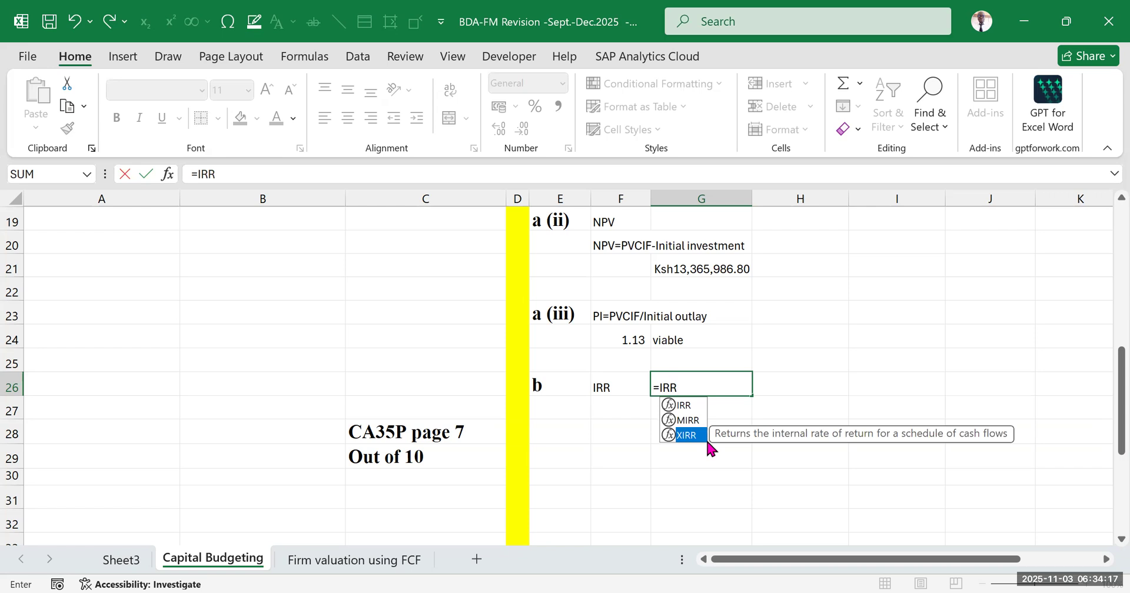
key(Up)
key(Up)
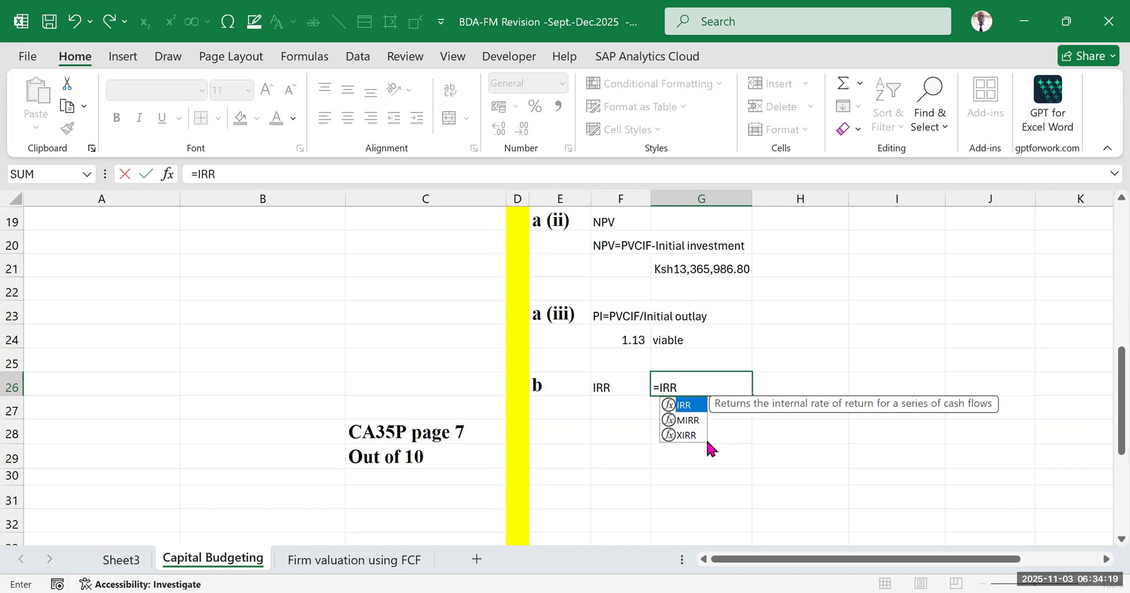
key(Tab)
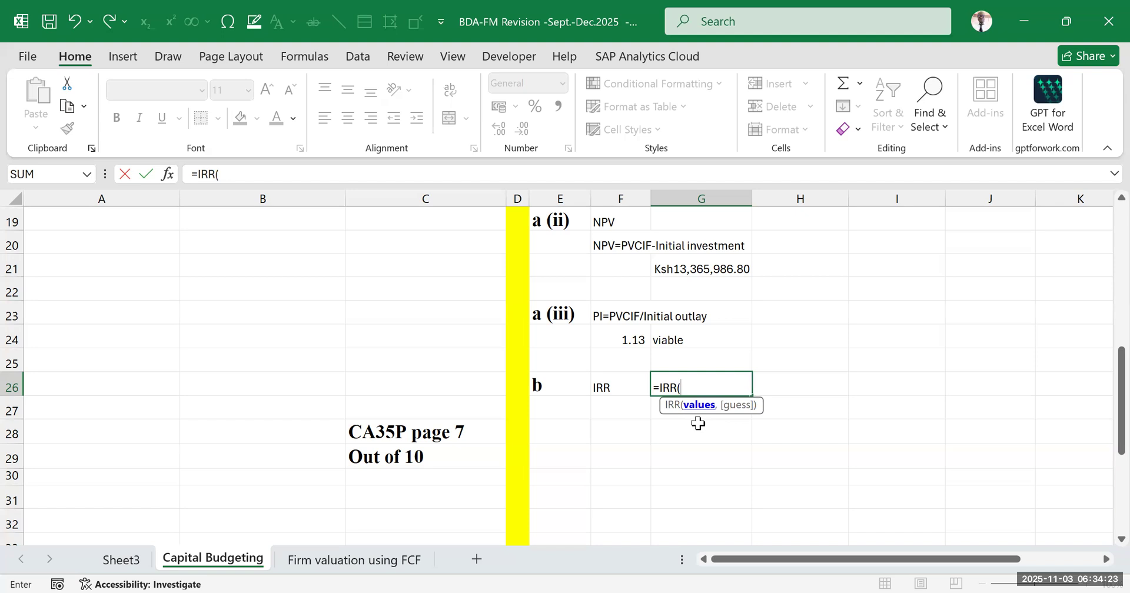
Use the year 0 to 5 net cash flows as the values and enter G26 as =IRR(H7:M7)
scroll(698, 421, up, 2)
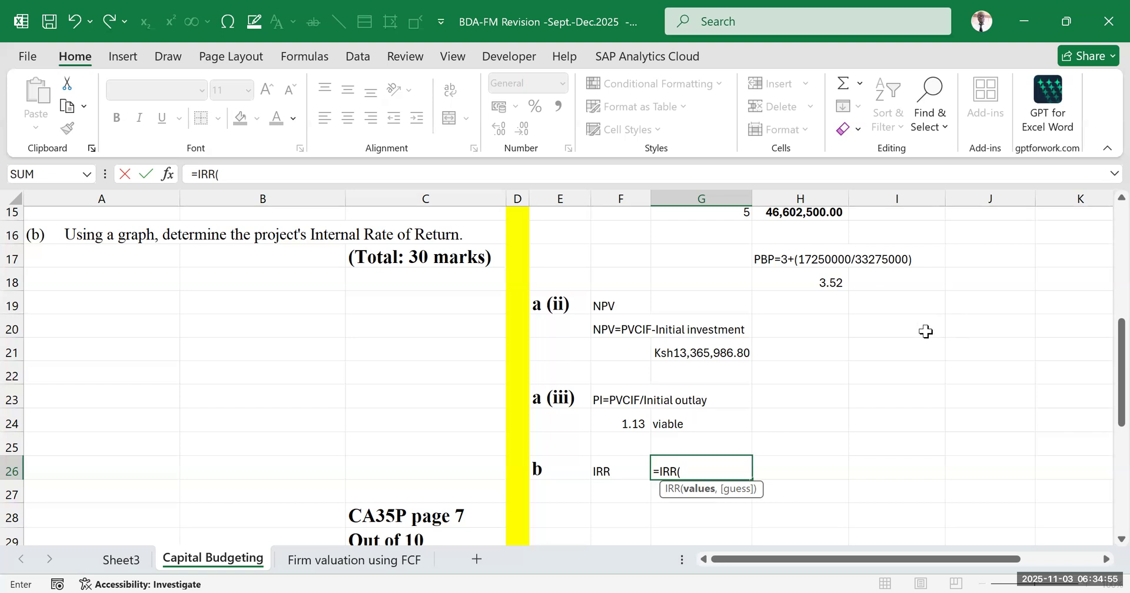
scroll(918, 326, up, 5)
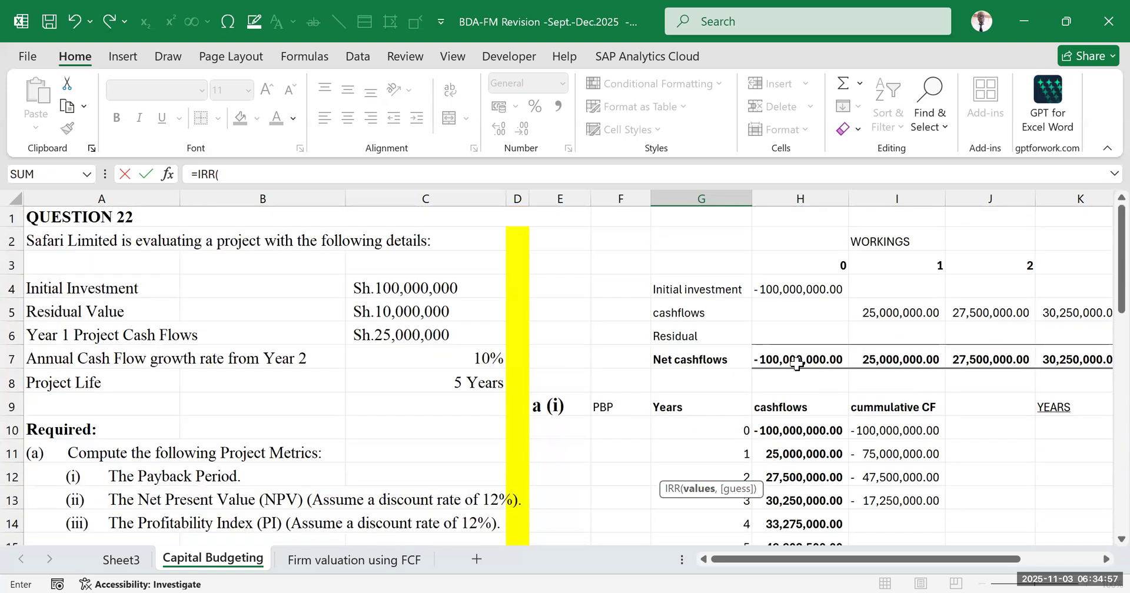
drag(769, 356, 924, 350)
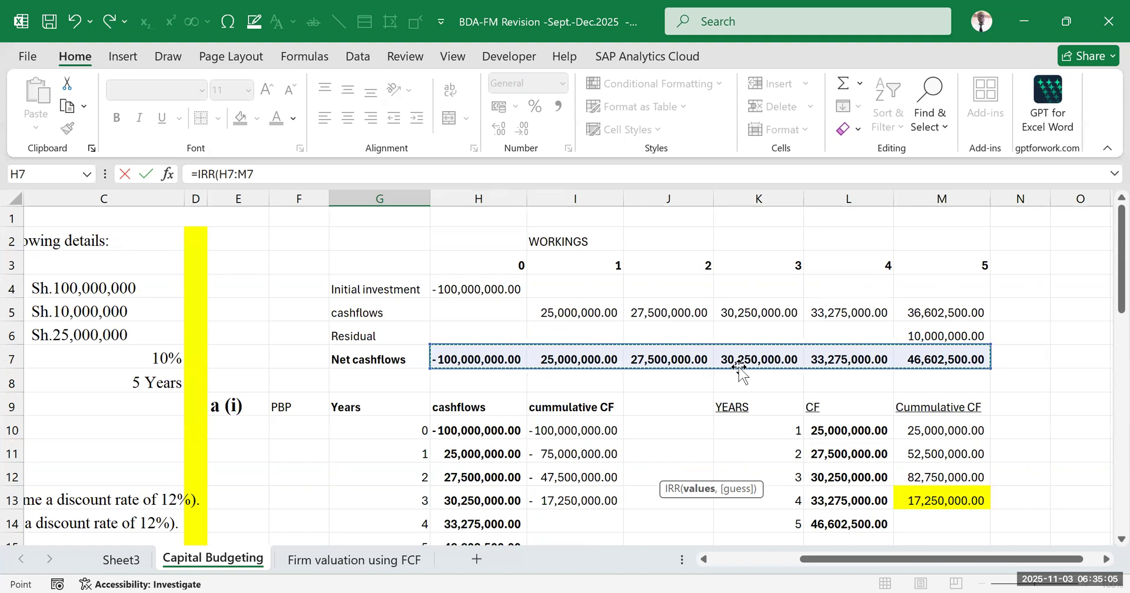
scroll(560, 486, down, 5)
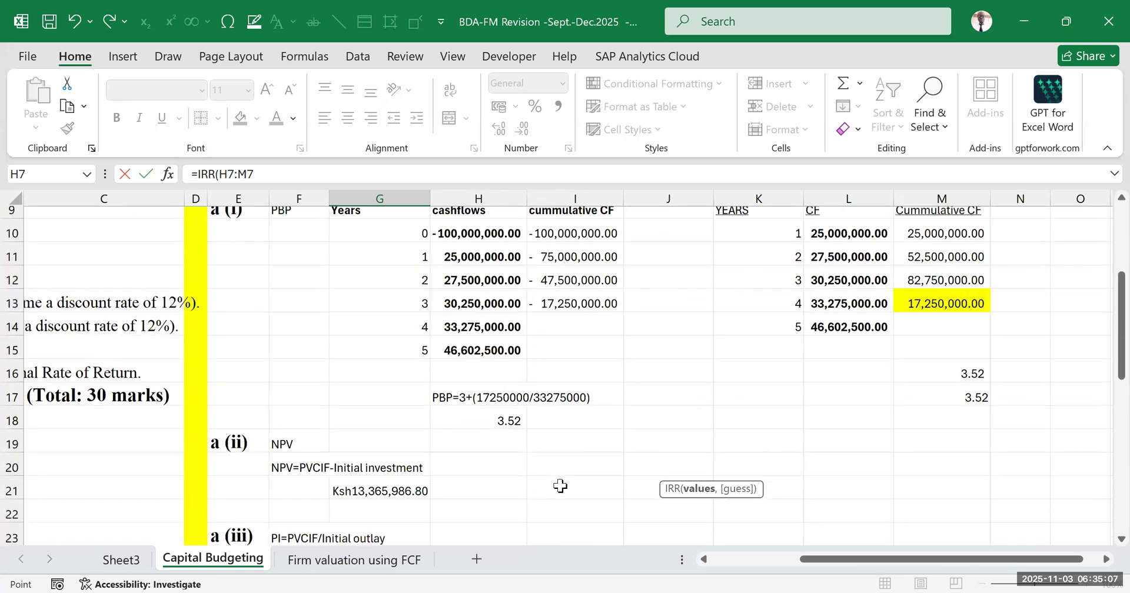
scroll(445, 477, down, 2)
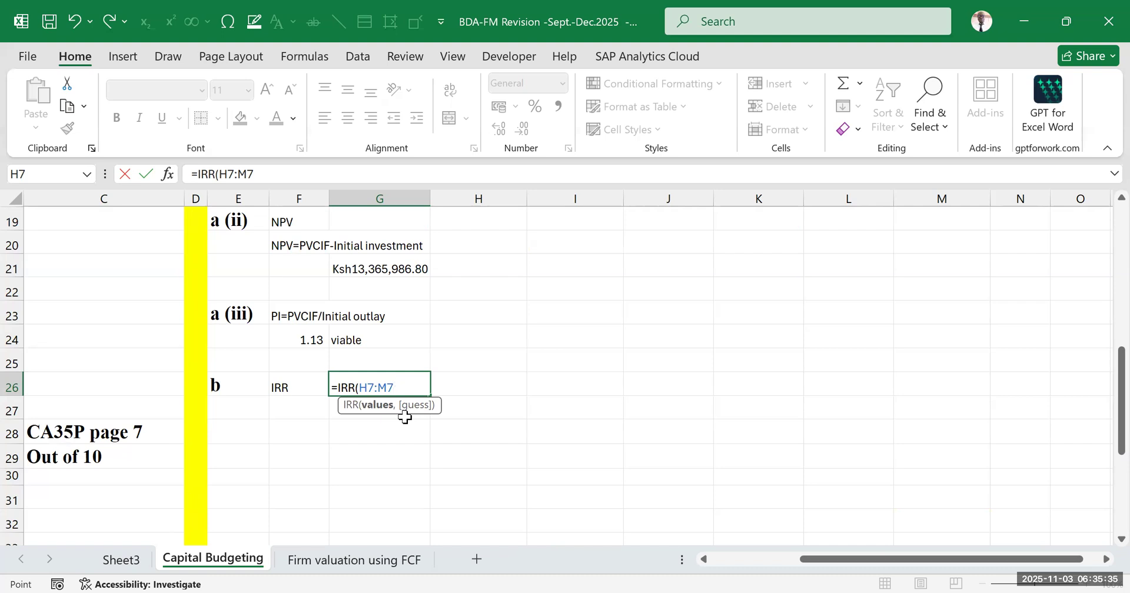
text(,)
key(BackSpace)
key(ctrl+Return)
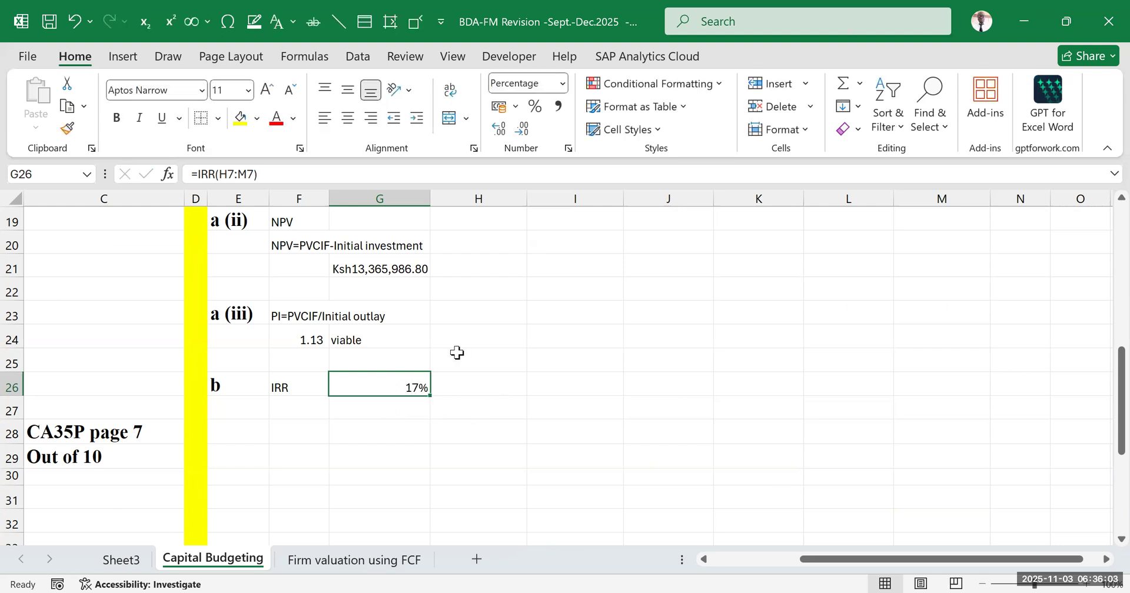
Show the IRR result in G26 as a percentage with two decimal places
click(498, 133)
click(497, 133)
click(534, 415)
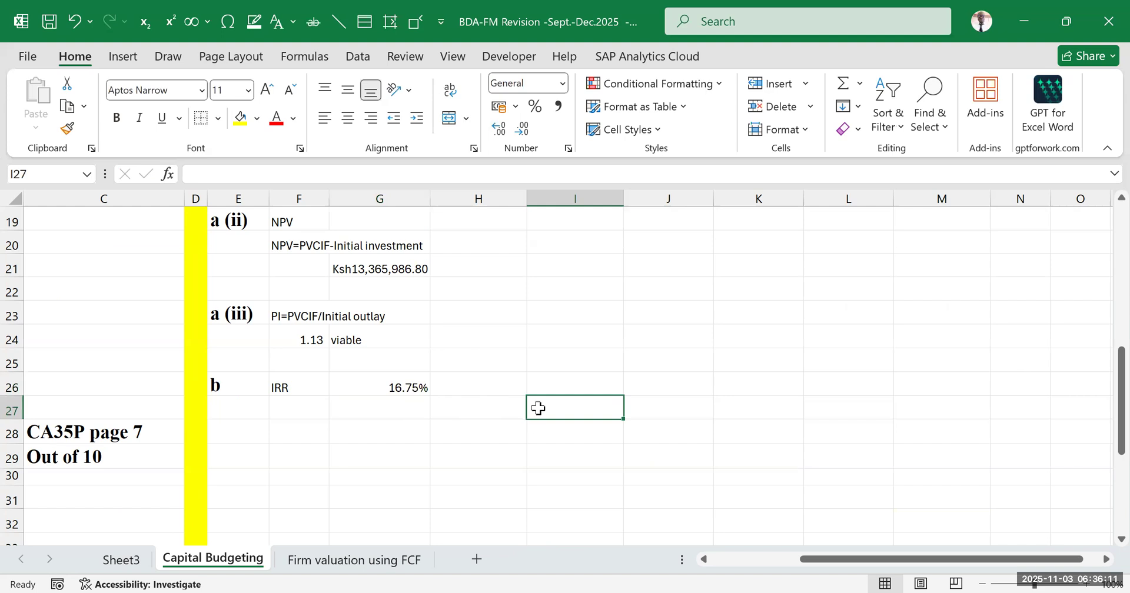
Inspect the arguments of the IRR formula in G26 without changing it
click(395, 382)
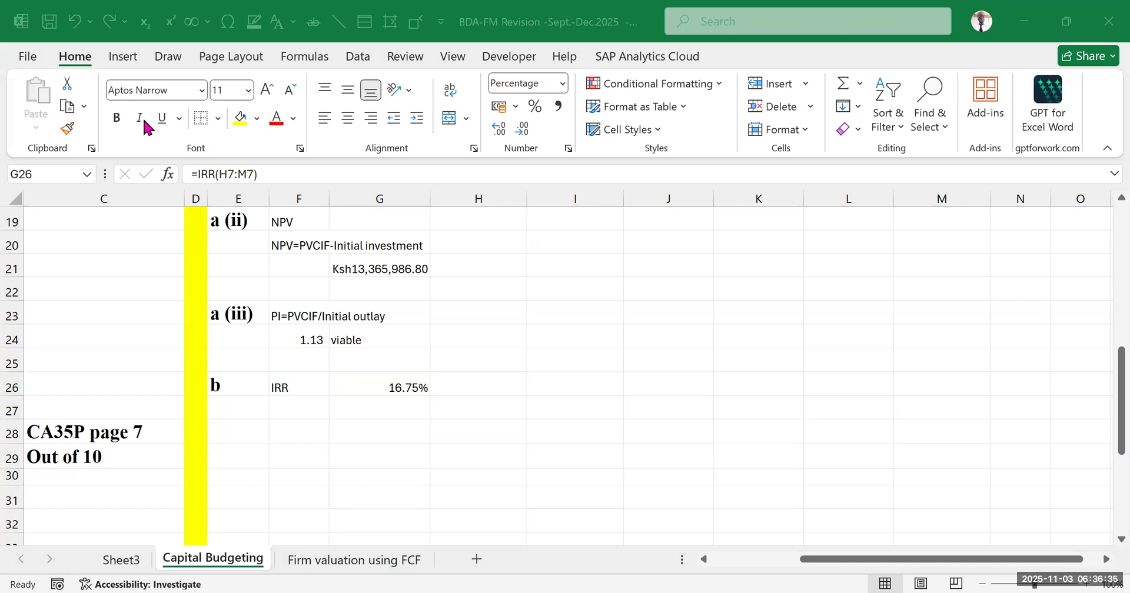
double_click(367, 386)
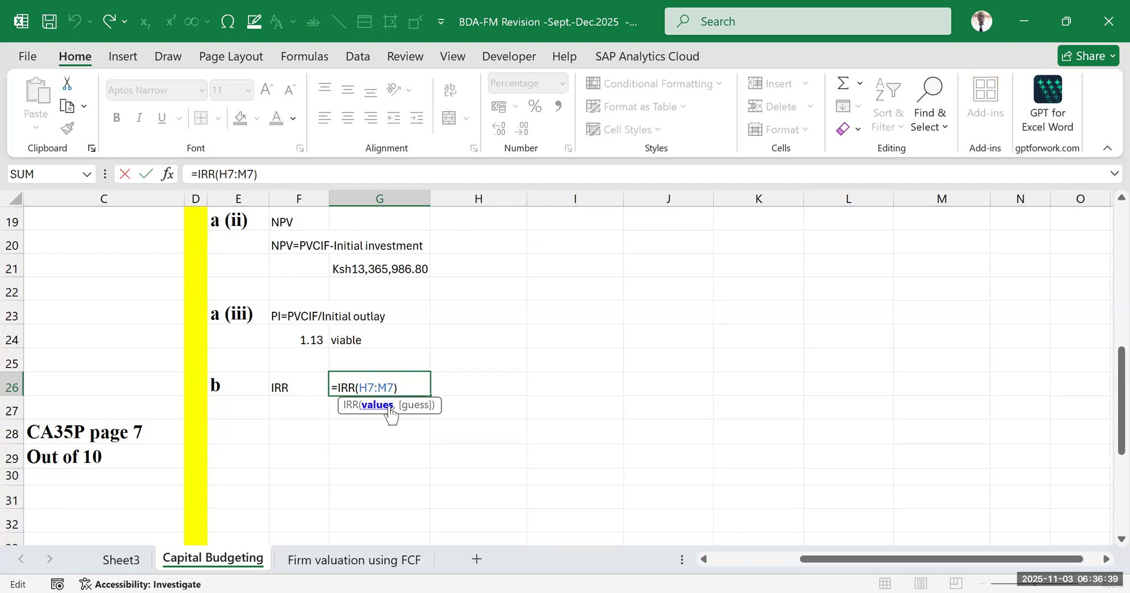
click(490, 353)
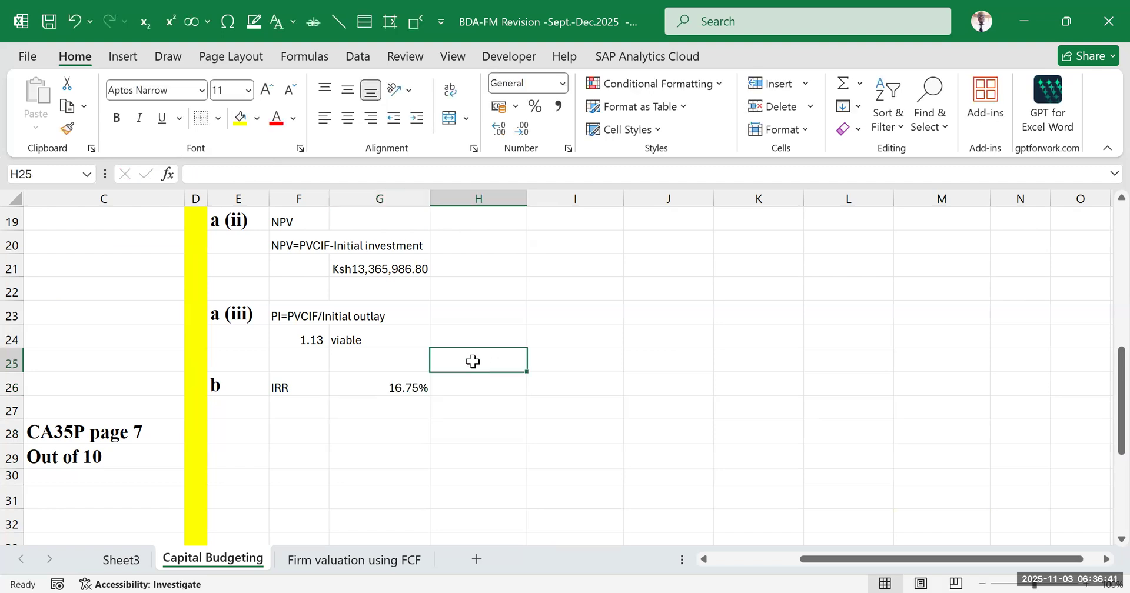
text(=)
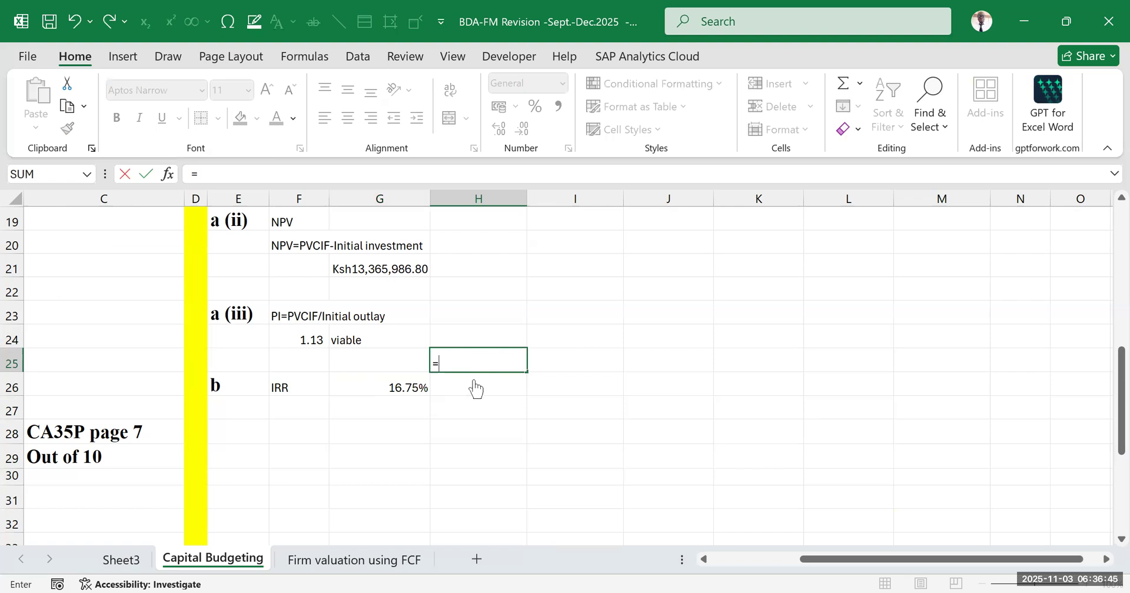
text(NPV(12%)
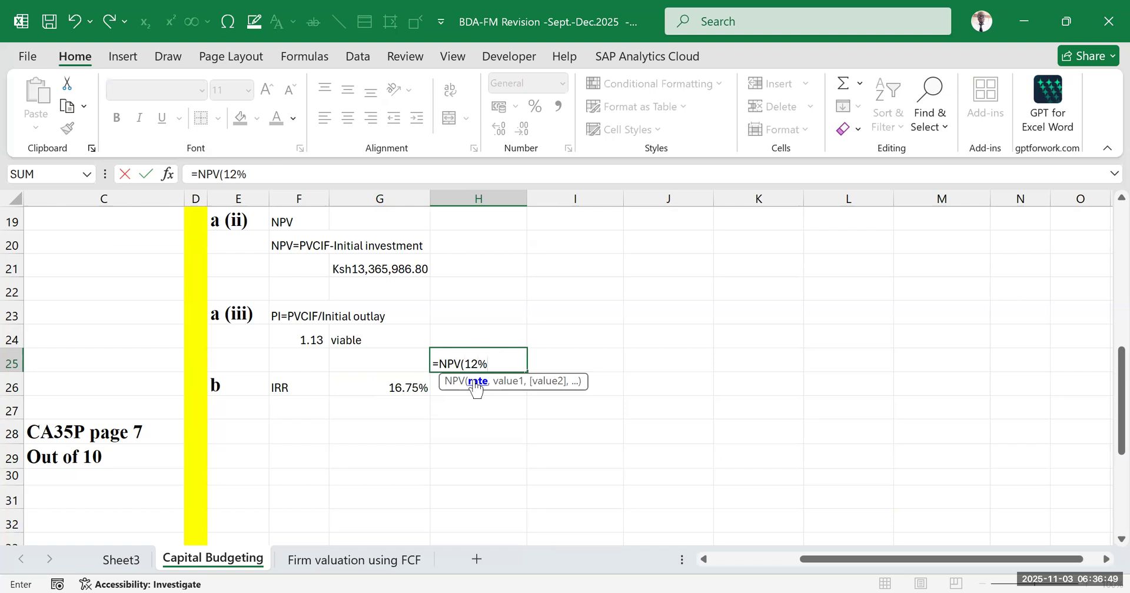
text(,)
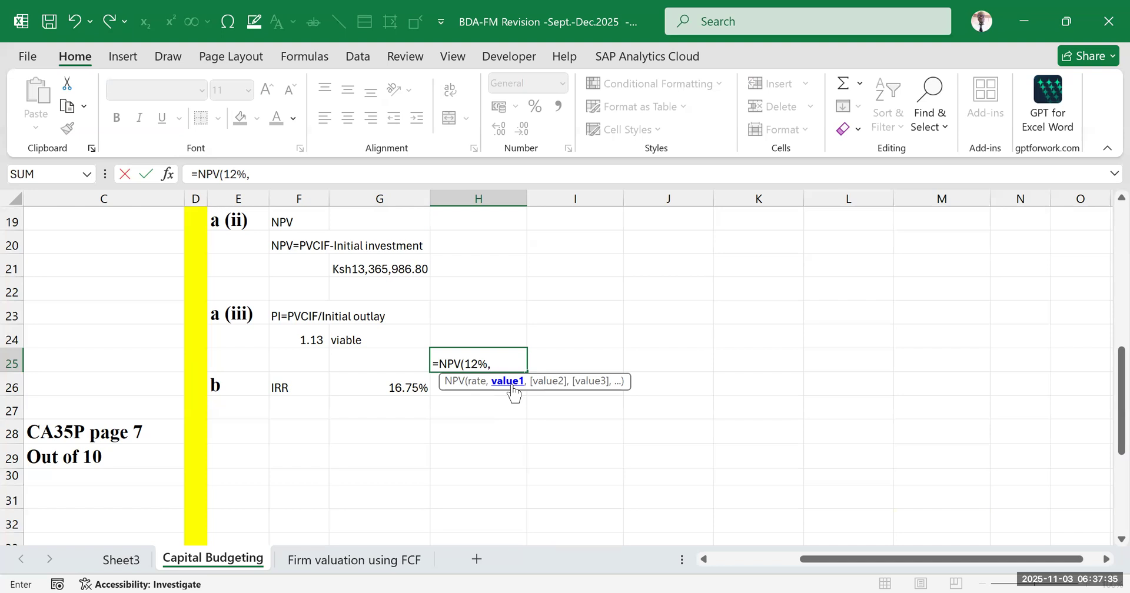
key(Escape)
click(529, 429)
Check which net cash flows in the workings the IRR formula in G26 refers to, and review those workings
click(404, 387)
double_click(404, 387)
scroll(510, 373, up, 6)
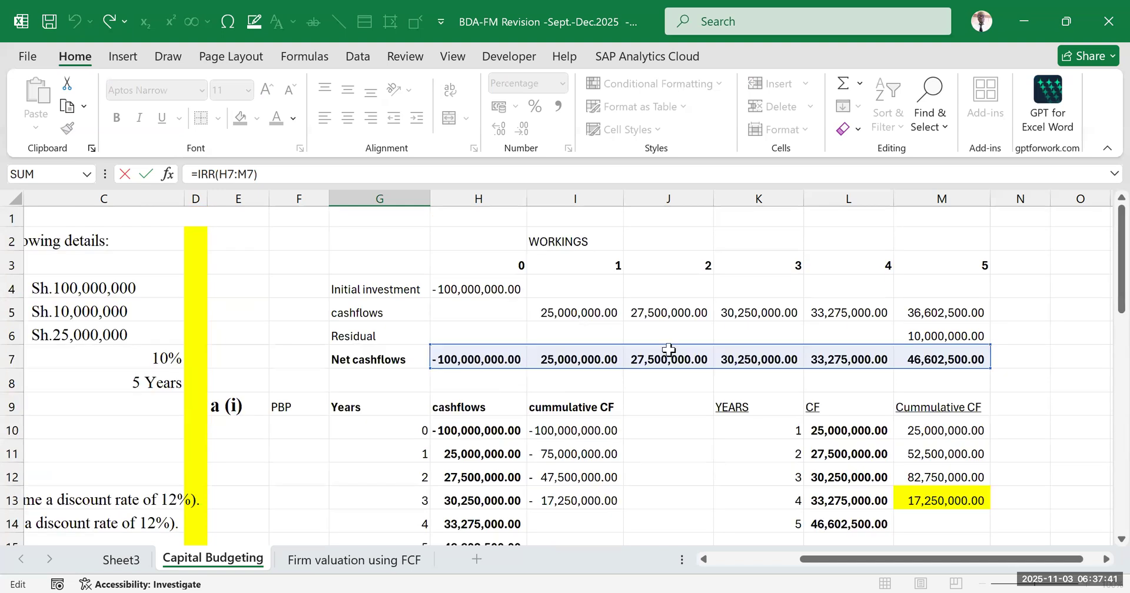
scroll(668, 406, down, 4)
click(700, 451)
scroll(506, 451, down, 2)
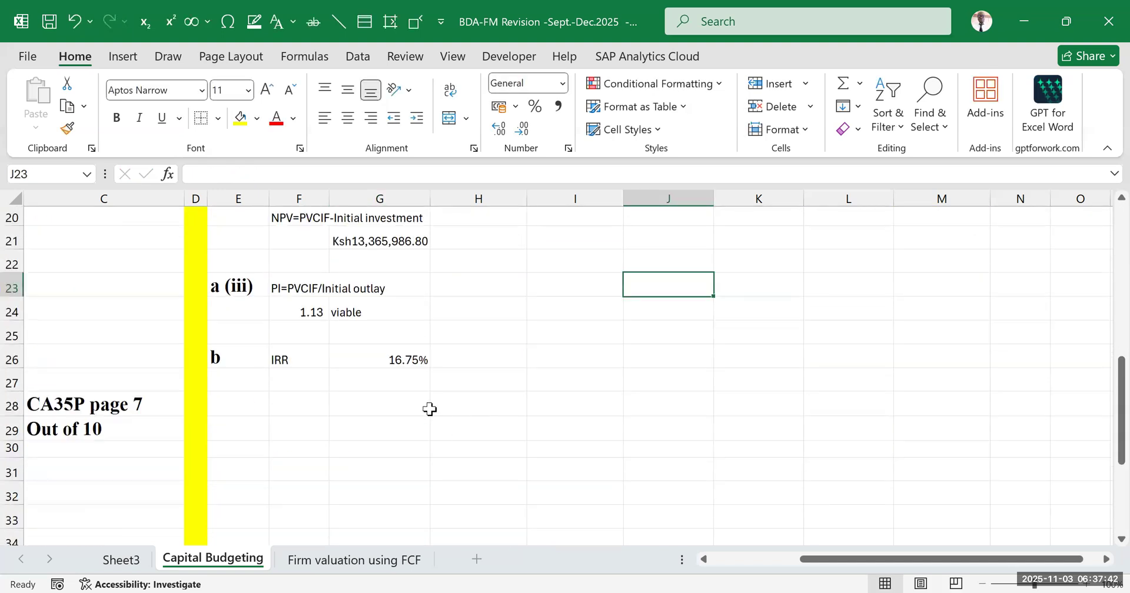
click(460, 47)
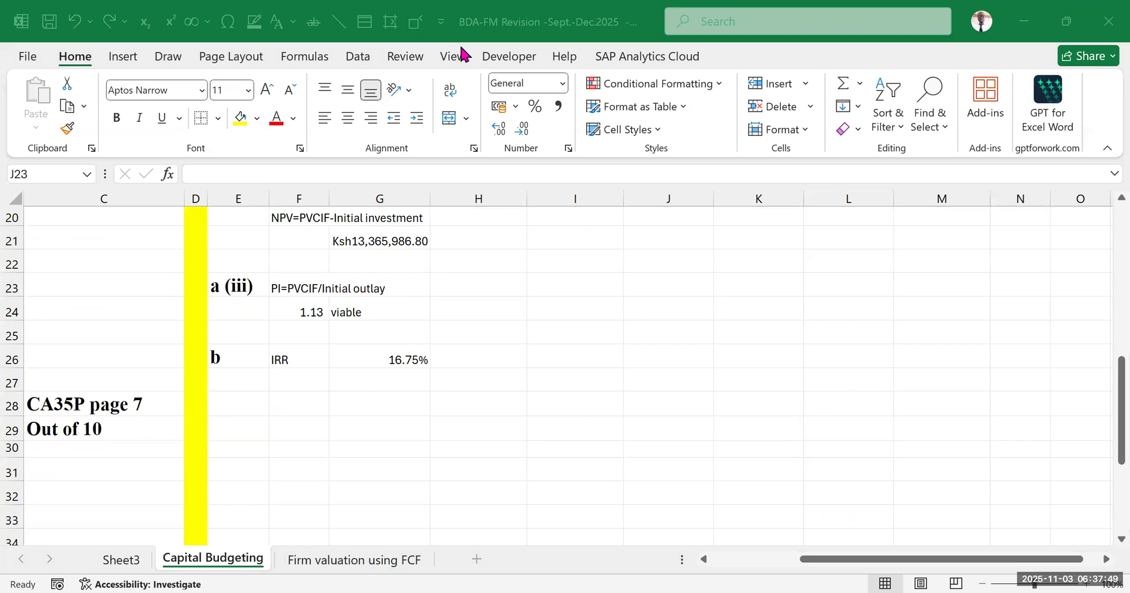
scroll(533, 457, up, 4)
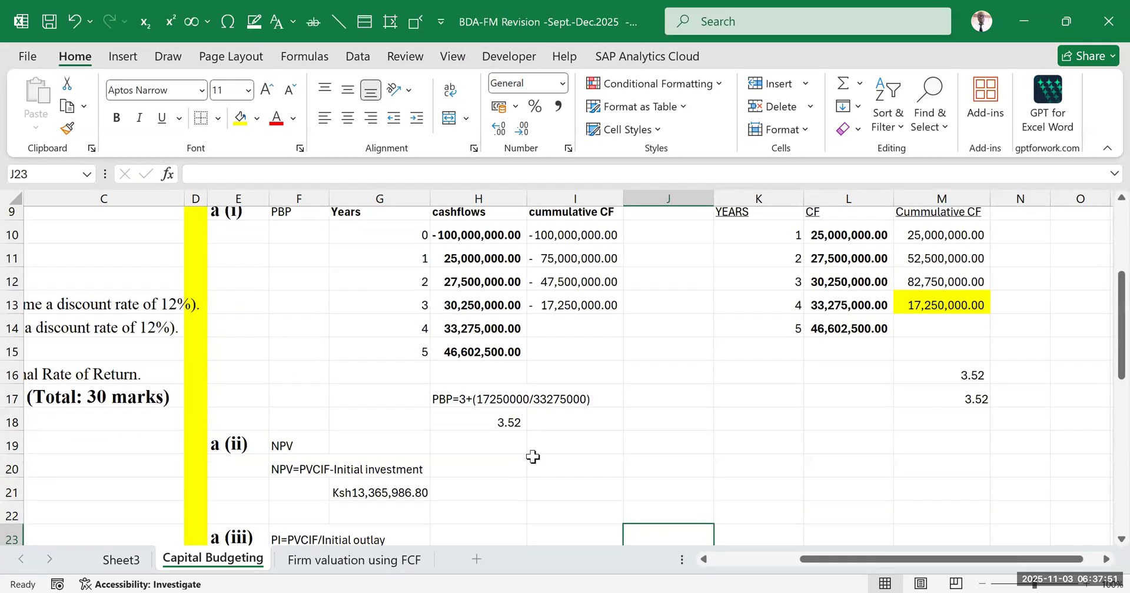
scroll(524, 412, up, 3)
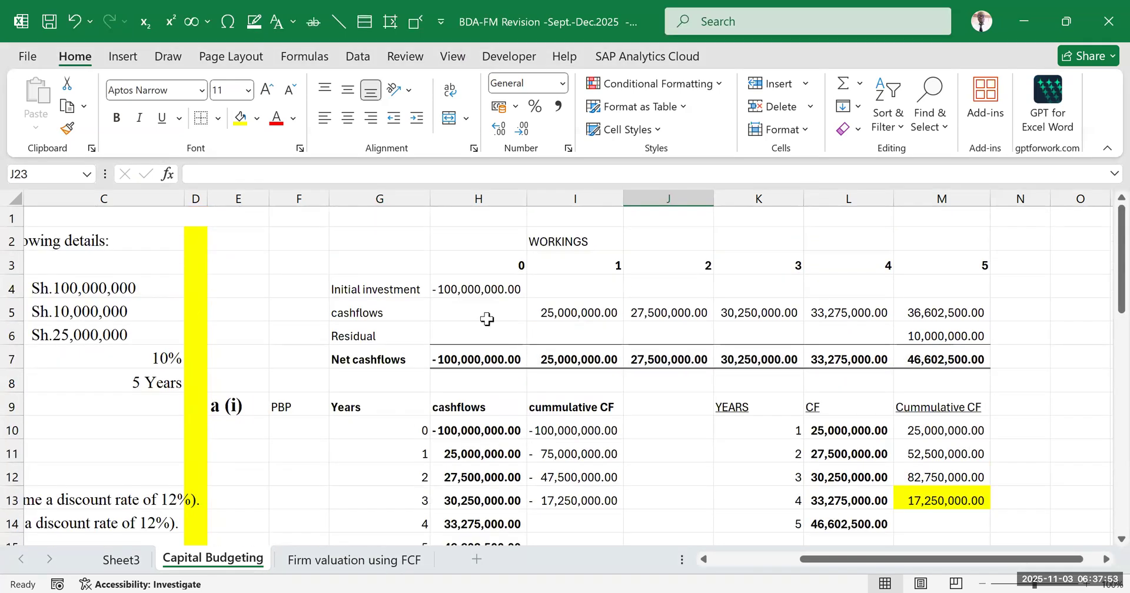
Review the year 0 outlay and the year 1 to 5 net cash flows against the range used by the IRR formula in G26
click(473, 358)
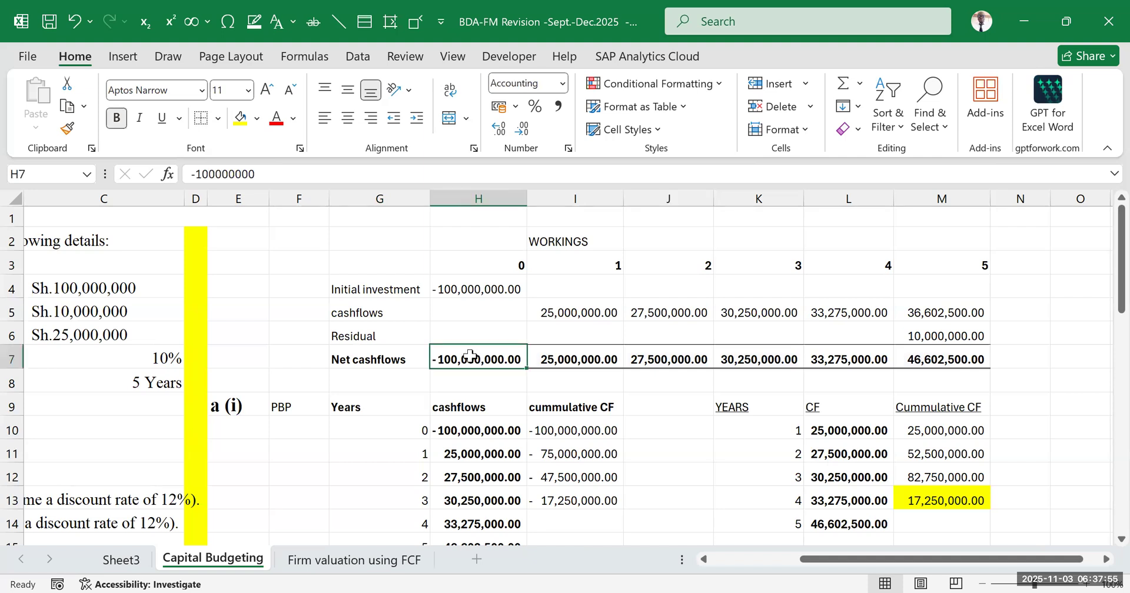
drag(556, 357, 918, 358)
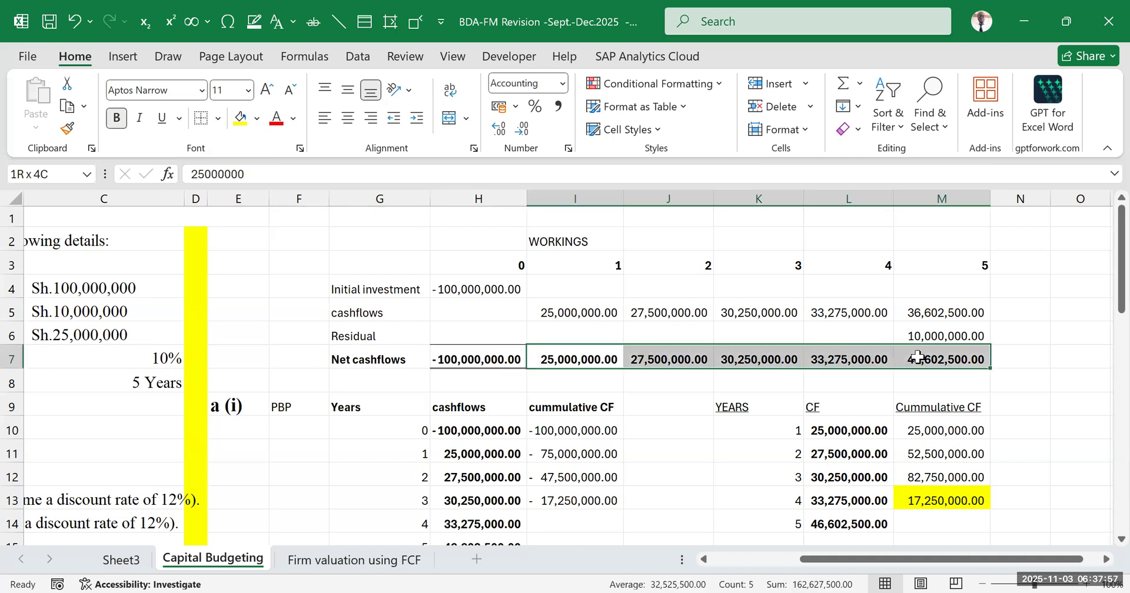
click(1047, 339)
scroll(532, 386, down, 6)
scroll(522, 391, up, 3)
scroll(518, 395, down, 1)
scroll(518, 397, down, 1)
double_click(383, 385)
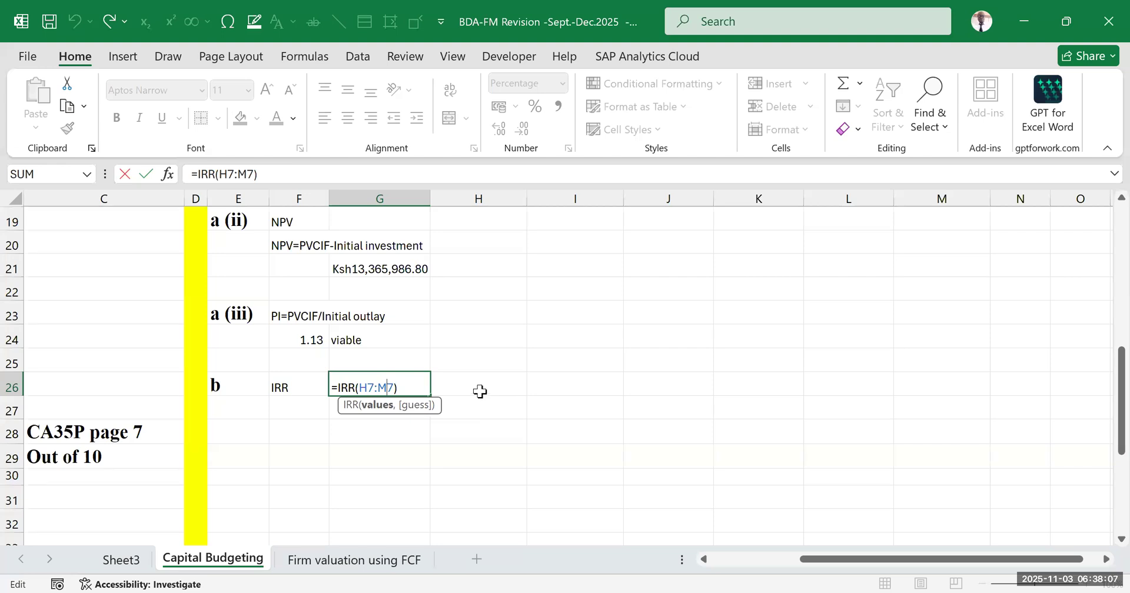
scroll(441, 416, up, 5)
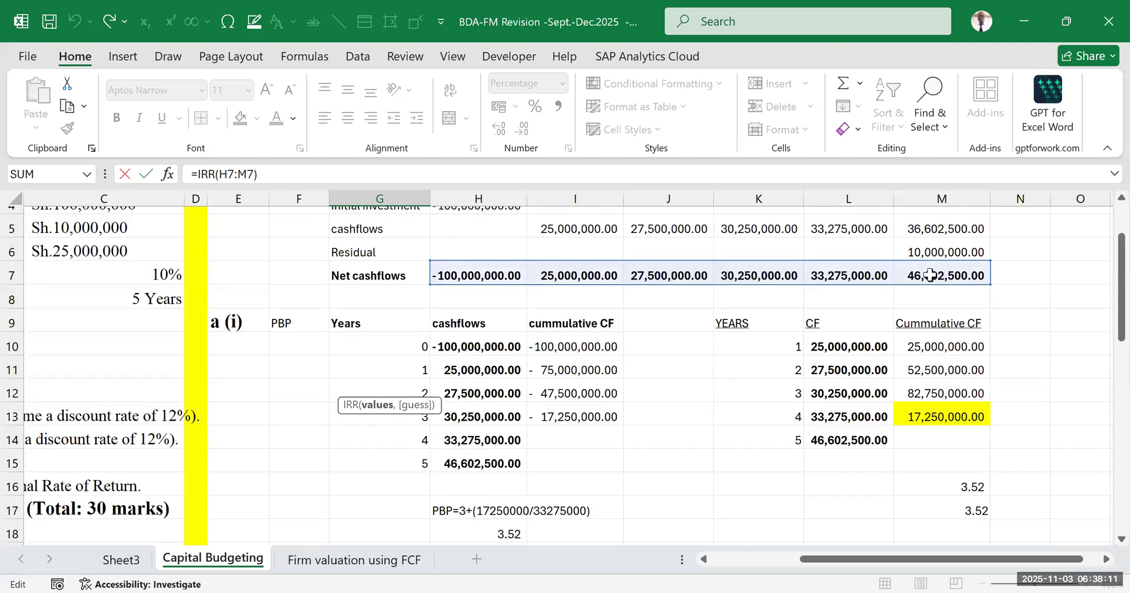
key(Return)
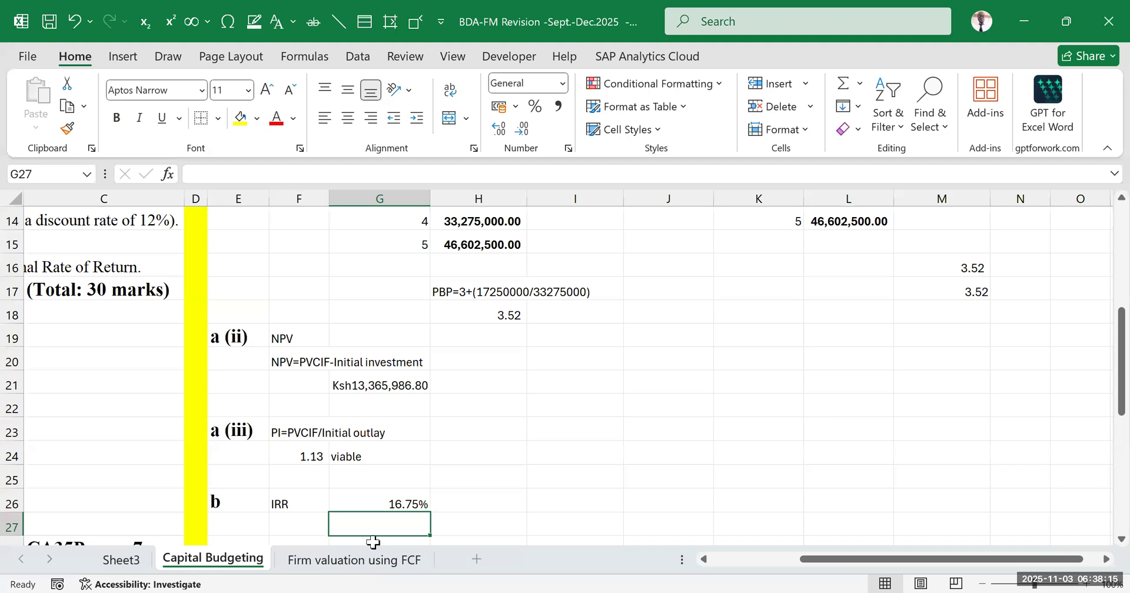
Show extra decimal places for the IRR percentage in G26 and return it to two decimals
click(386, 500)
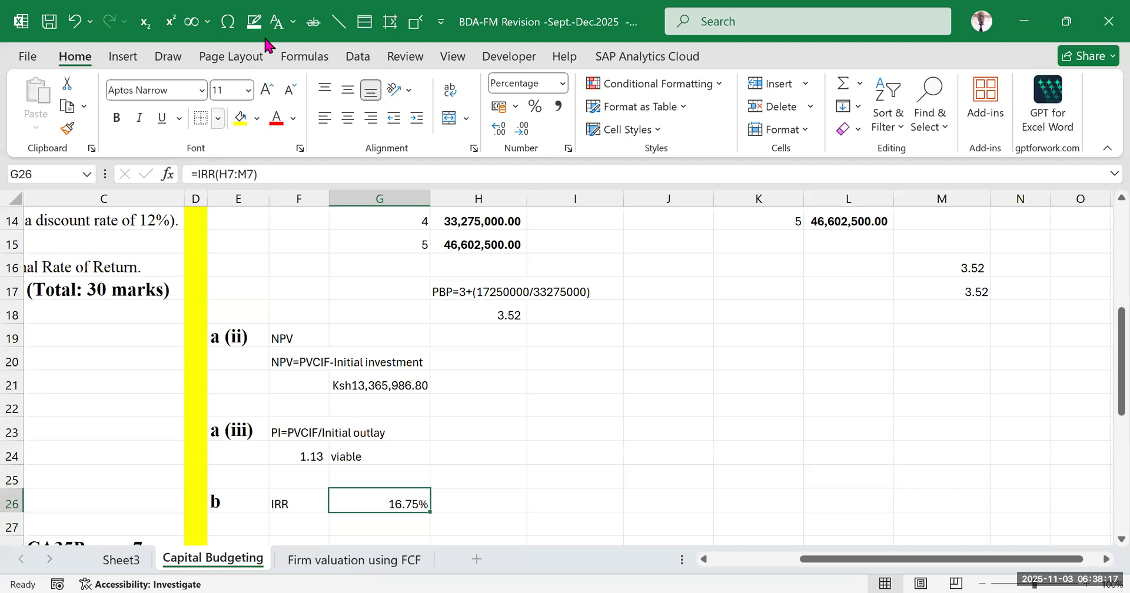
click(499, 129)
click(498, 129)
click(522, 128)
click(521, 128)
click(521, 128)
click(521, 129)
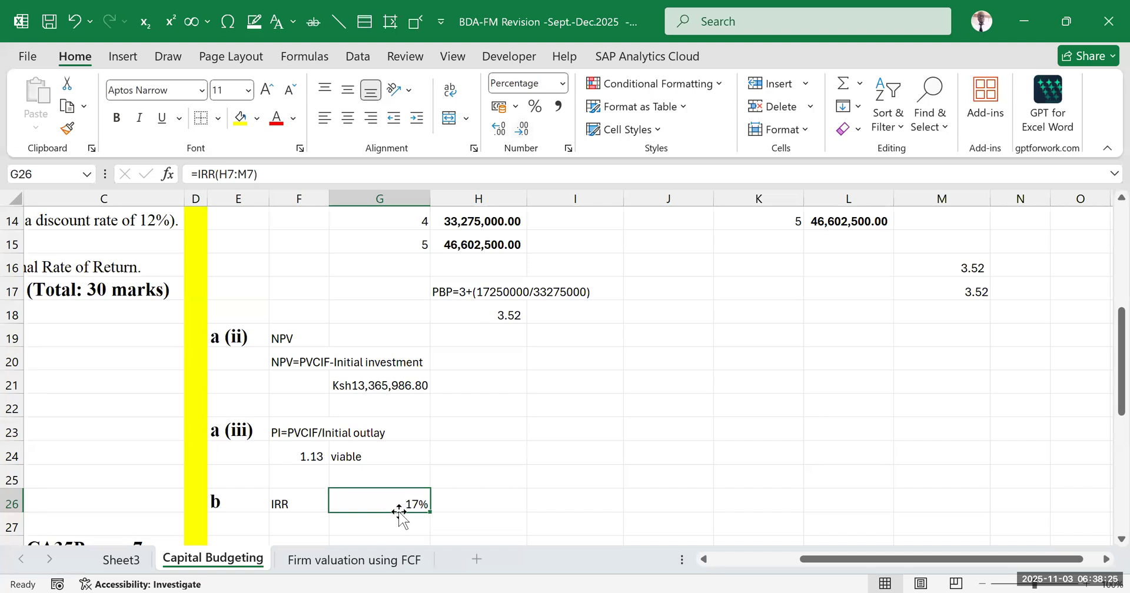
click(493, 129)
click(493, 129)
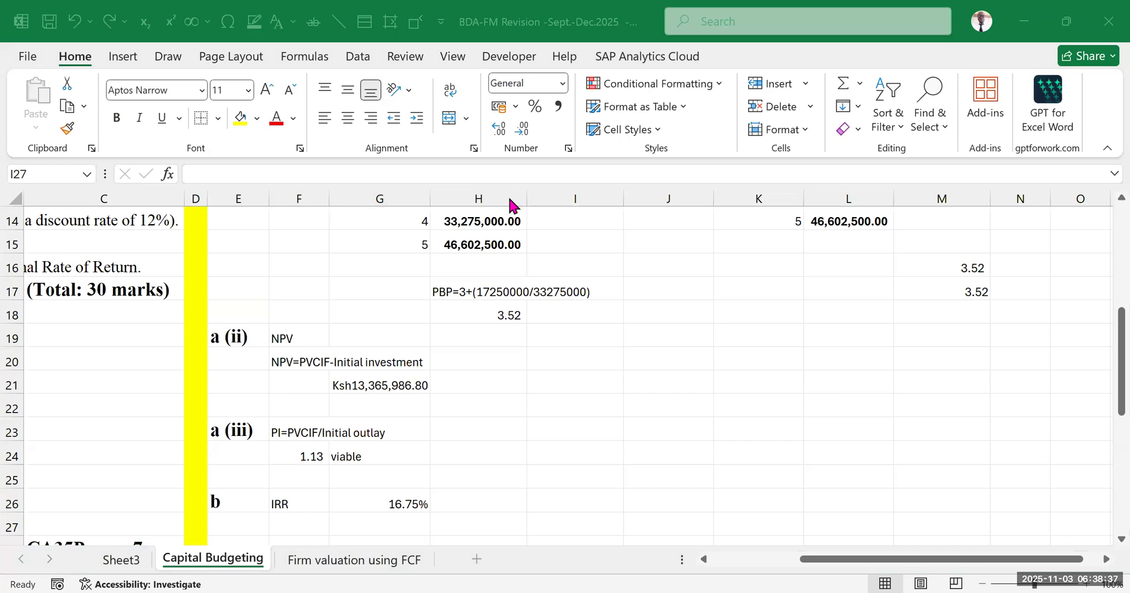
click(575, 362)
scroll(291, 452, down, 3)
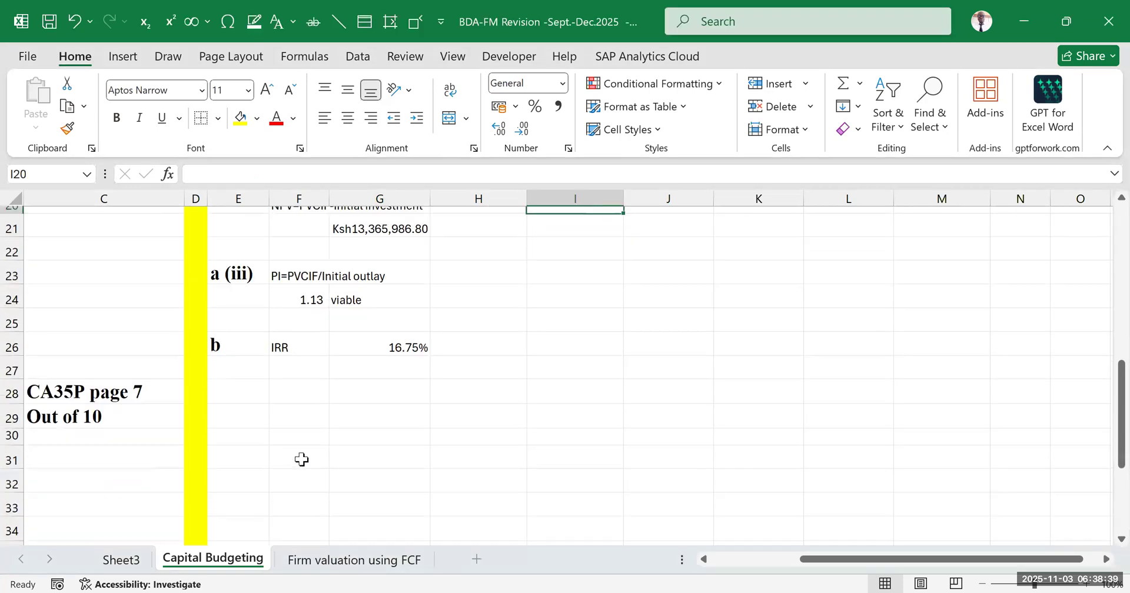
click(410, 333)
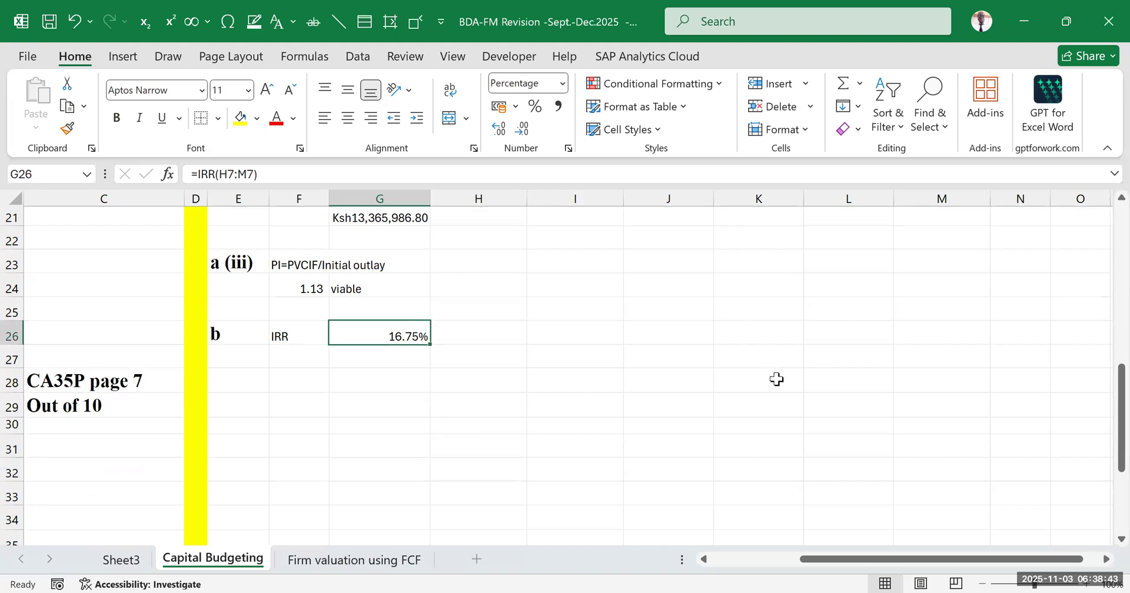
click(647, 424)
click(645, 311)
click(385, 329)
click(674, 314)
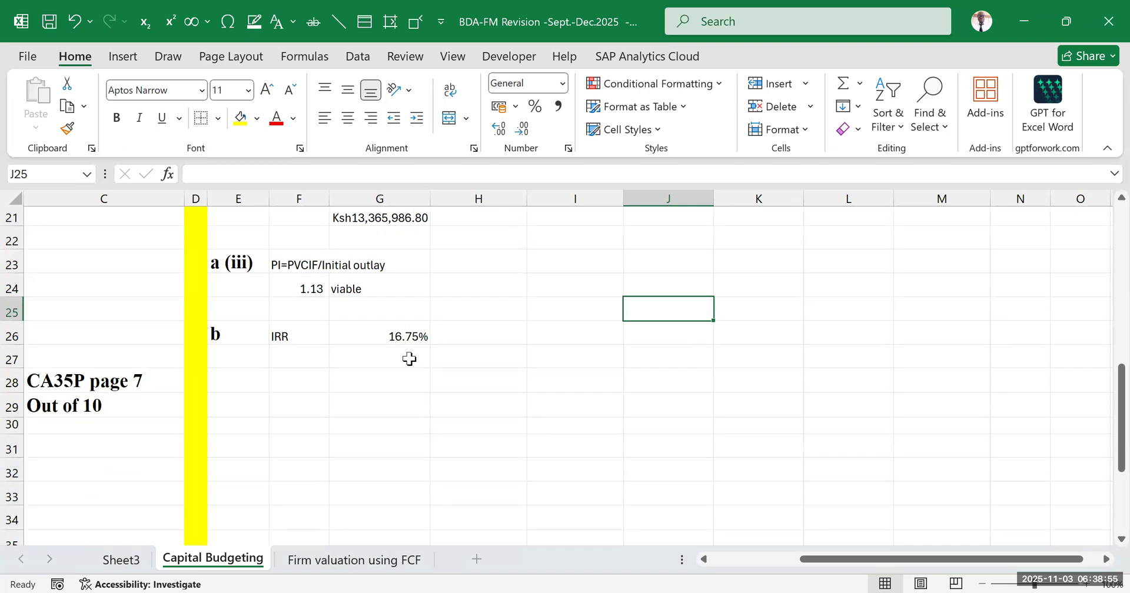
drag(298, 325, 365, 330)
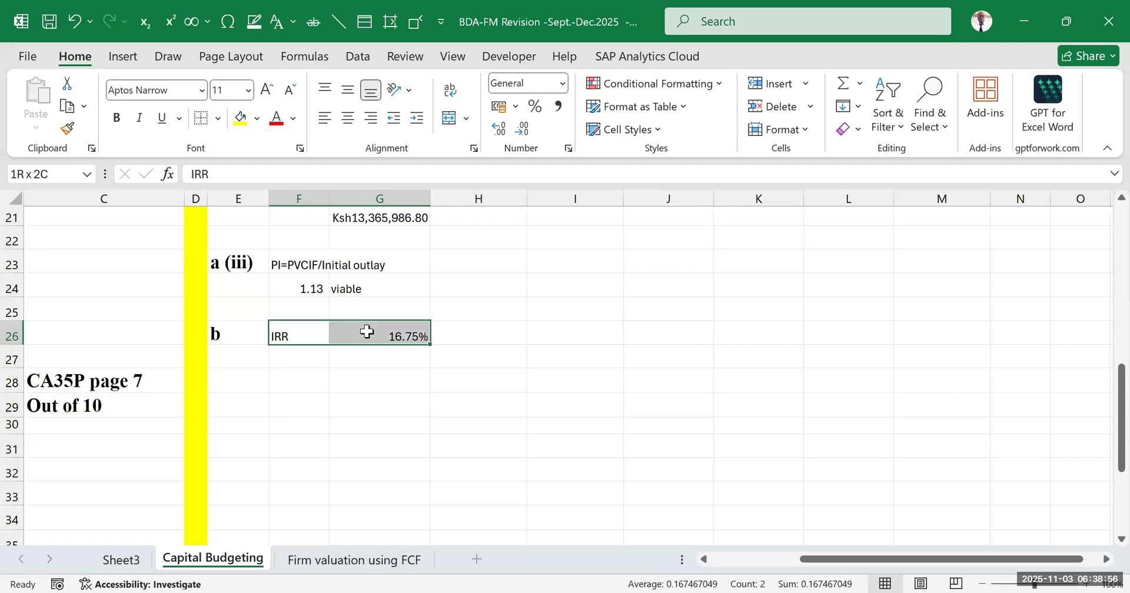
click(668, 387)
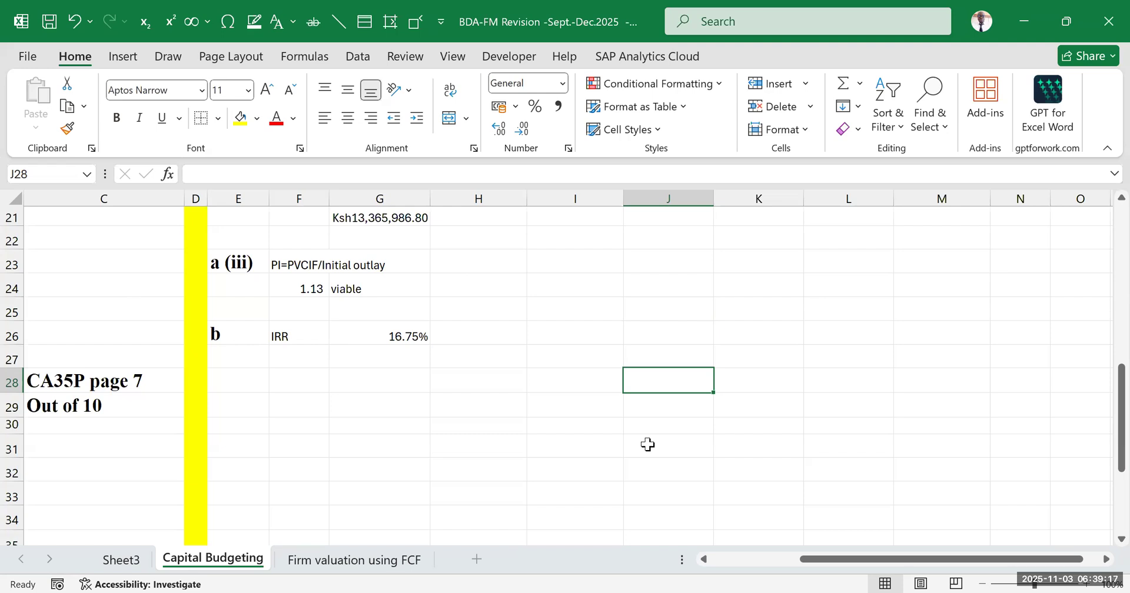
click(569, 425)
Enter the graph labels X-AXIS in H26 and Y-AXIS in H27, beside the IRR result
click(496, 325)
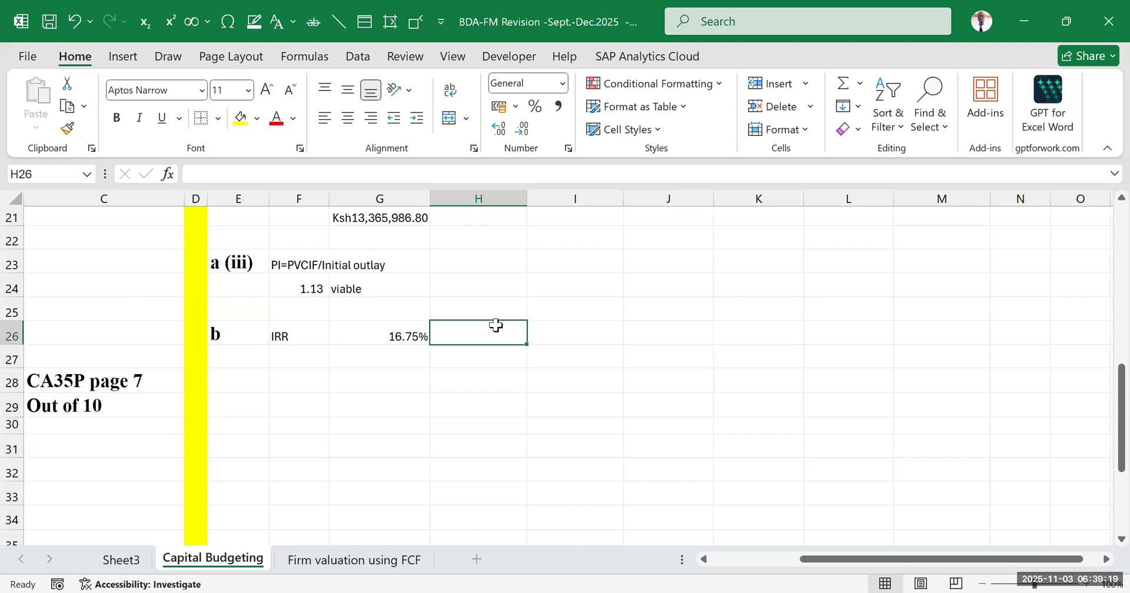
text(X-)
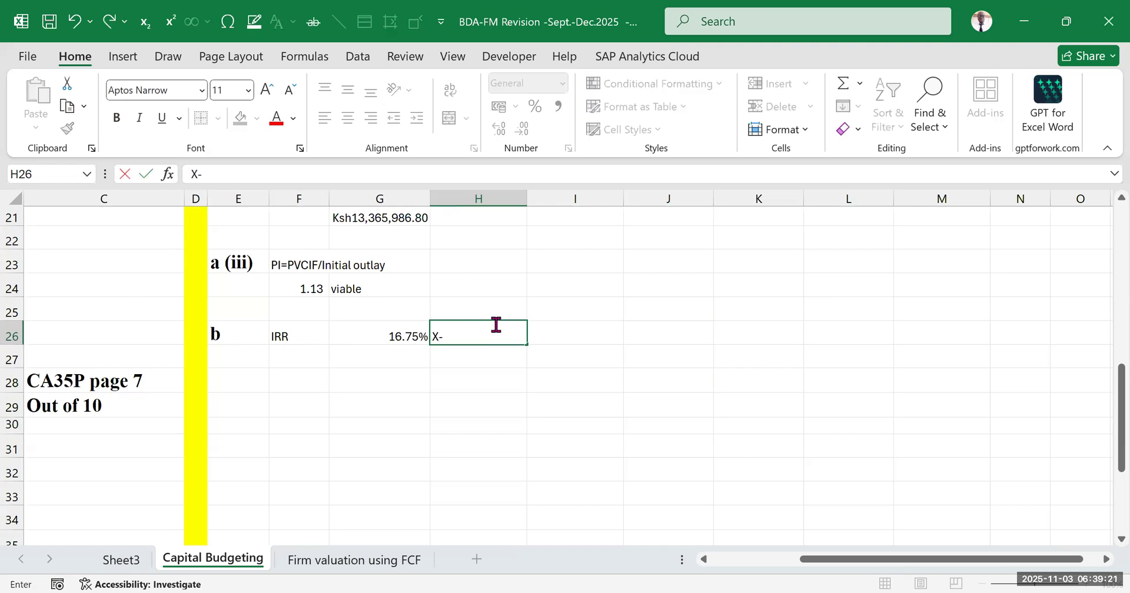
text(AXIS)
key(Return)
text(Y-AXIS)
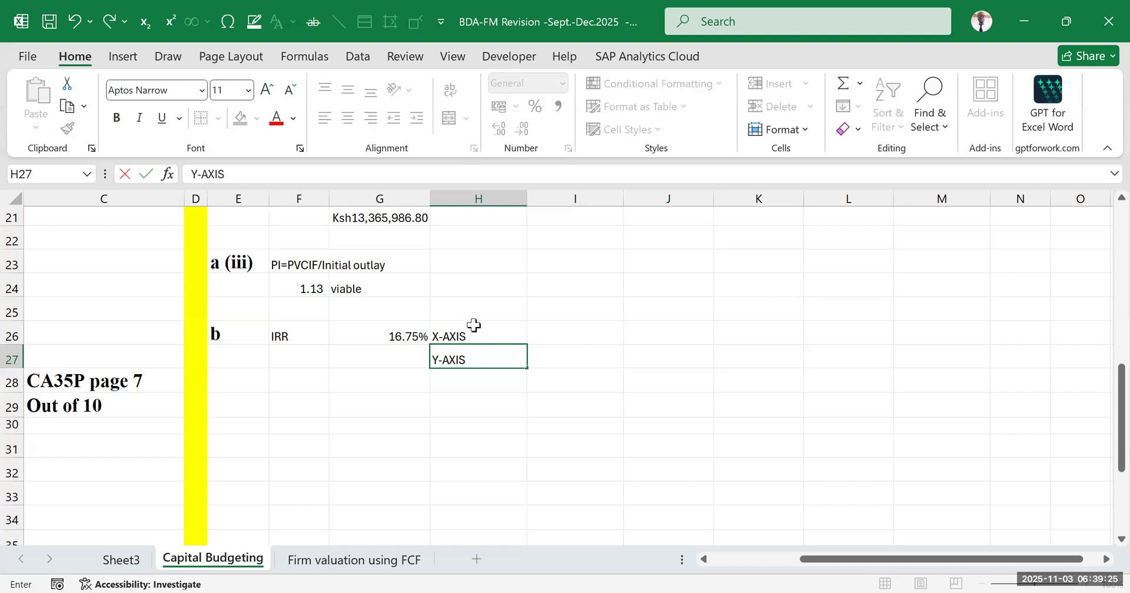
click(702, 379)
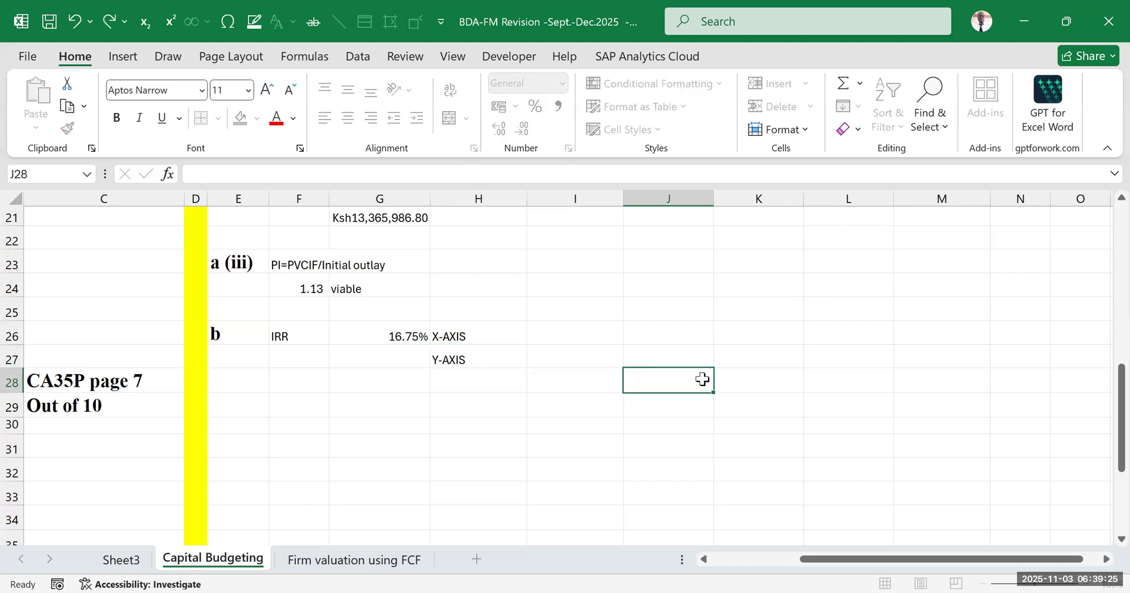
click(485, 328)
click(548, 333)
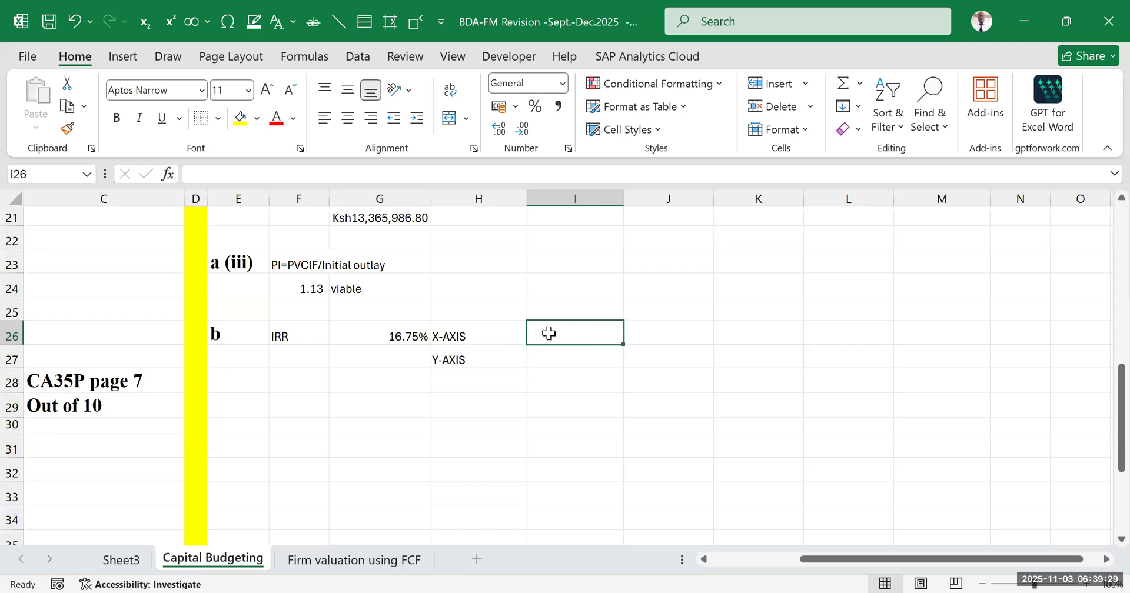
click(481, 360)
click(616, 358)
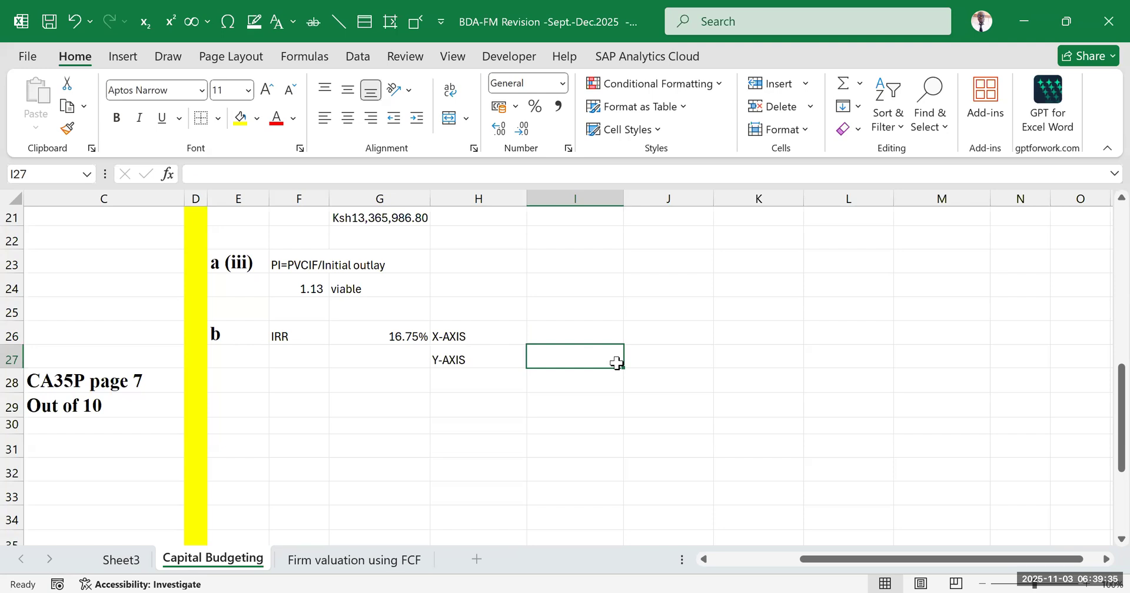
Move the X-AXIS and Y-AXIS labels down to H28 and H29
drag(479, 330, 490, 388)
click(489, 375)
click(480, 352)
click(490, 384)
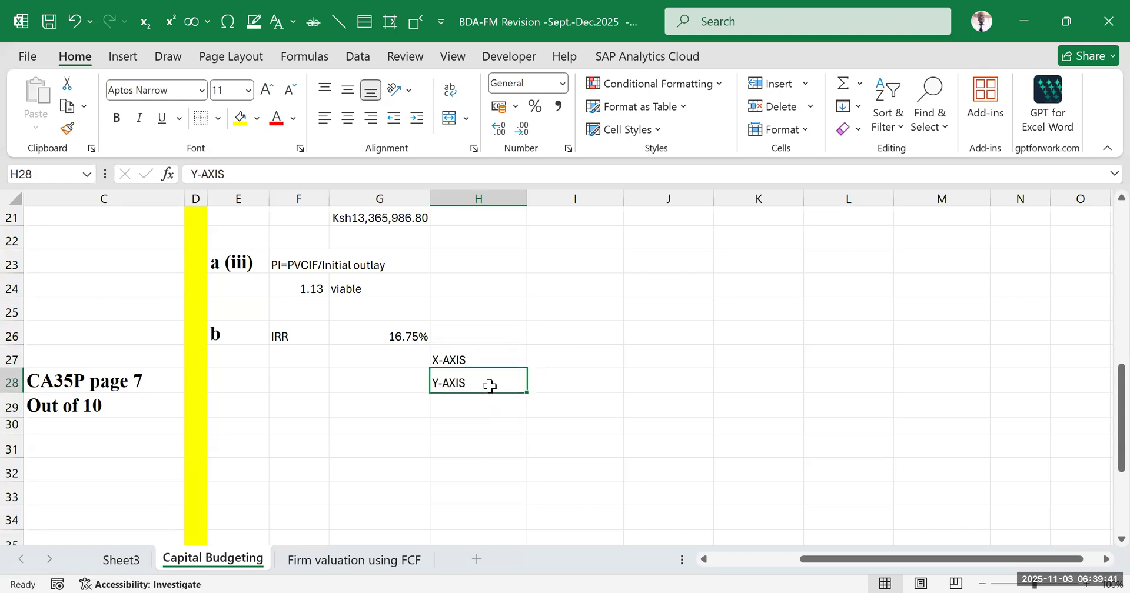
drag(478, 353, 474, 401)
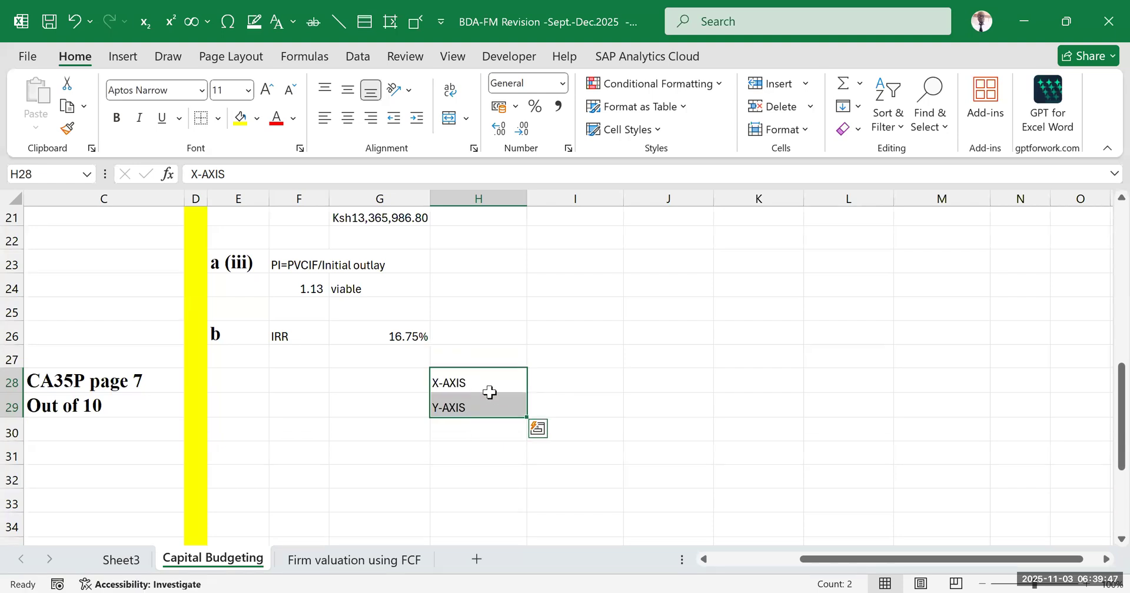
click(690, 353)
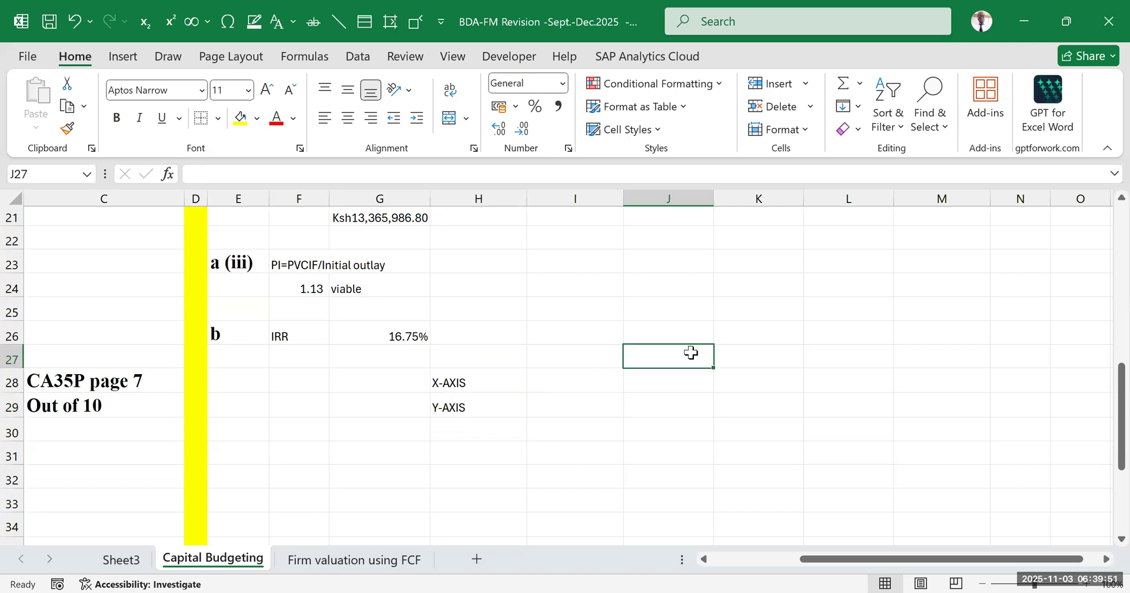
Reread part (b) of the question in row 16 to check how the Internal Rate of Return must be determined
drag(292, 334, 432, 404)
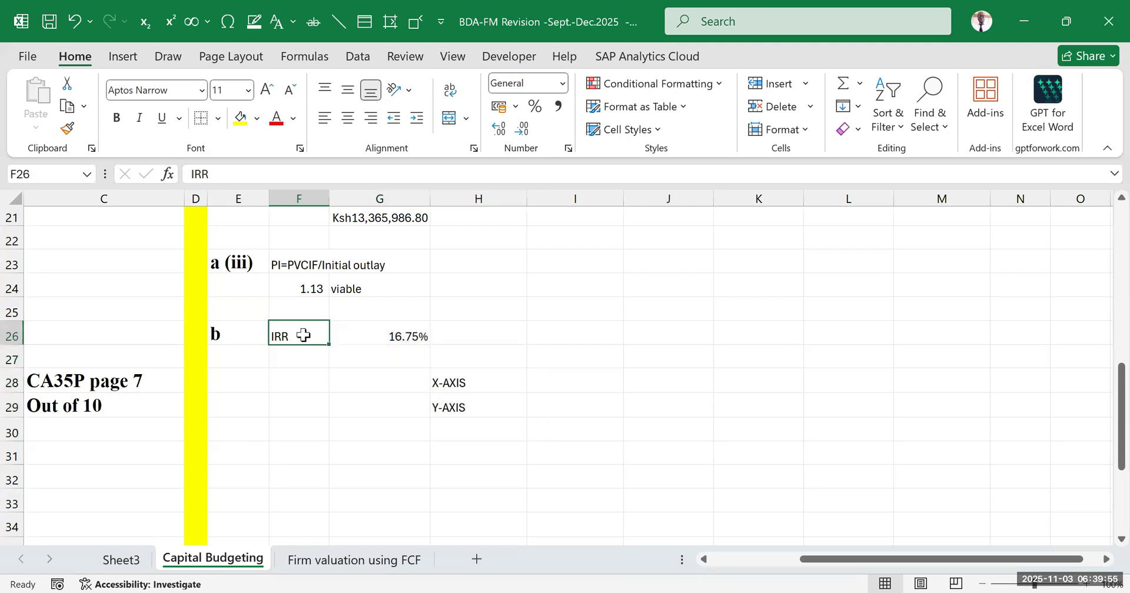
drag(804, 560, 659, 562)
scroll(312, 416, up, 5)
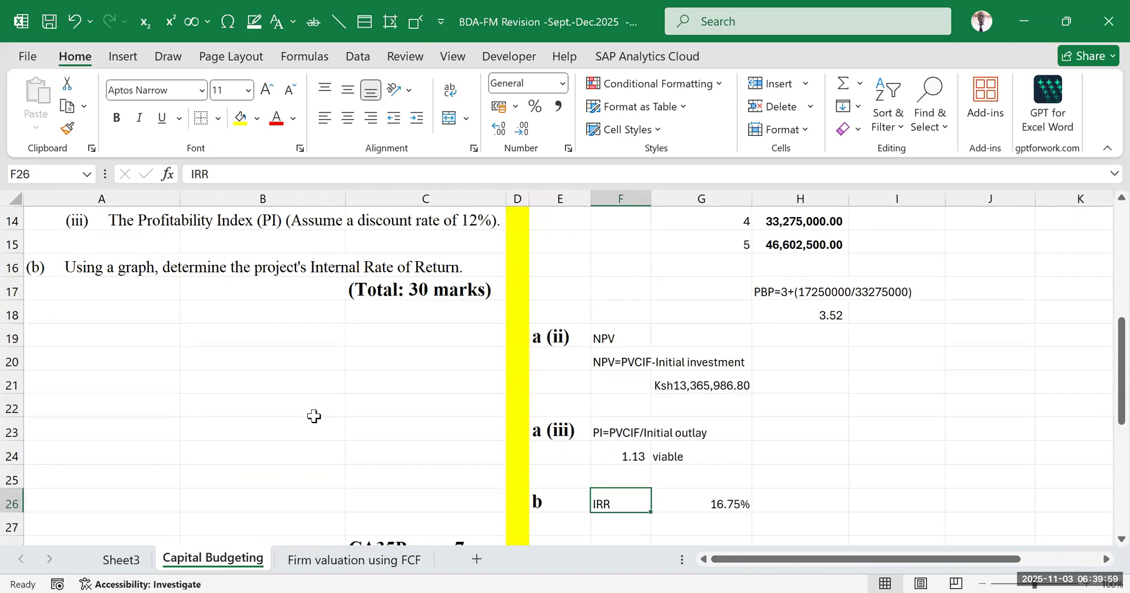
scroll(335, 415, down, 3)
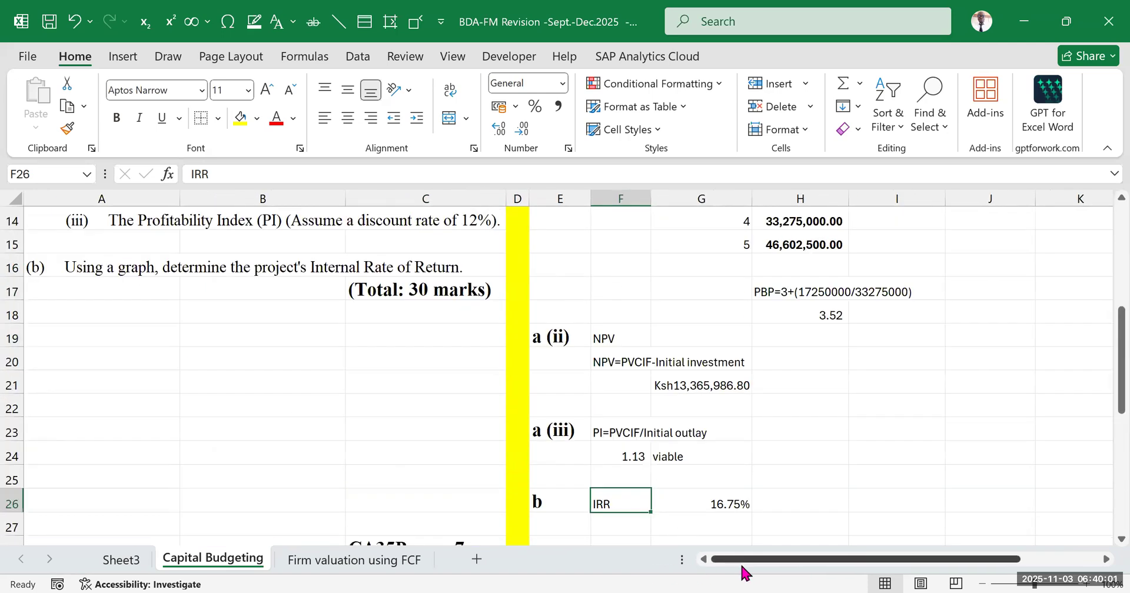
mouse_move(744, 566)
mouse_down()
mouse_move(769, 560)
mouse_move(736, 566)
mouse_move(753, 562)
mouse_up()
scroll(606, 325, down, 2)
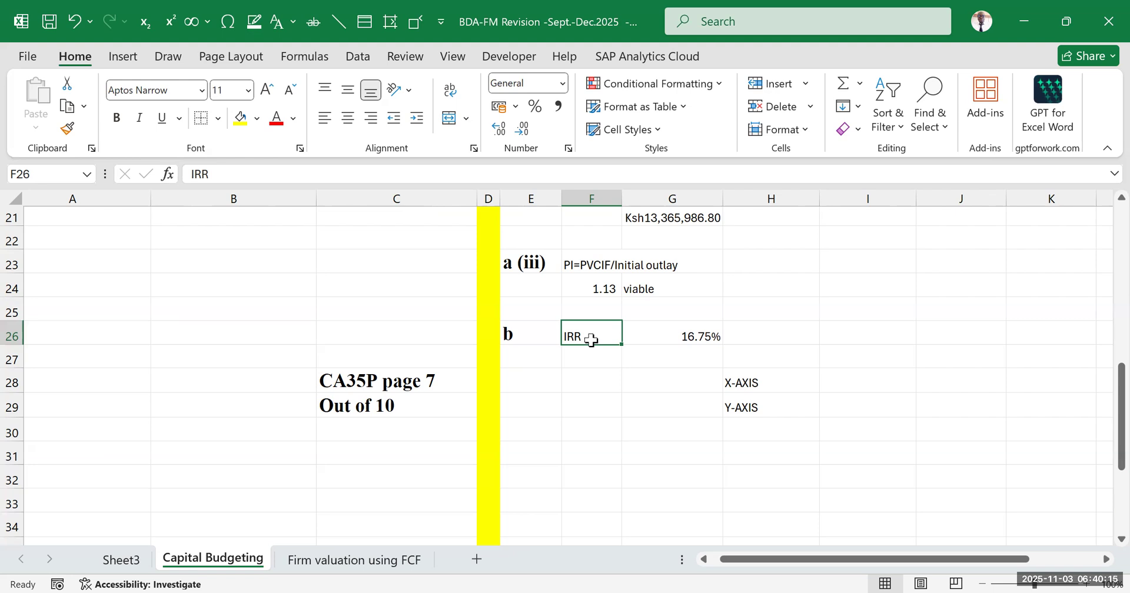
Enter the note "IRR is the discounting rate when NPV=0" in F27 below the IRR label
click(593, 361)
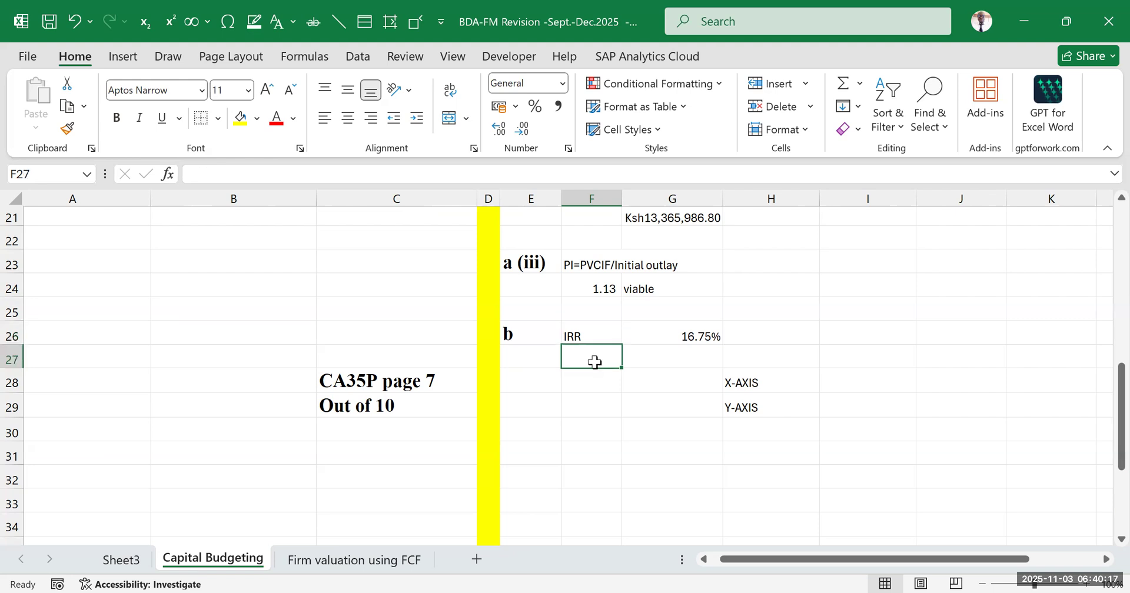
text(IRR)
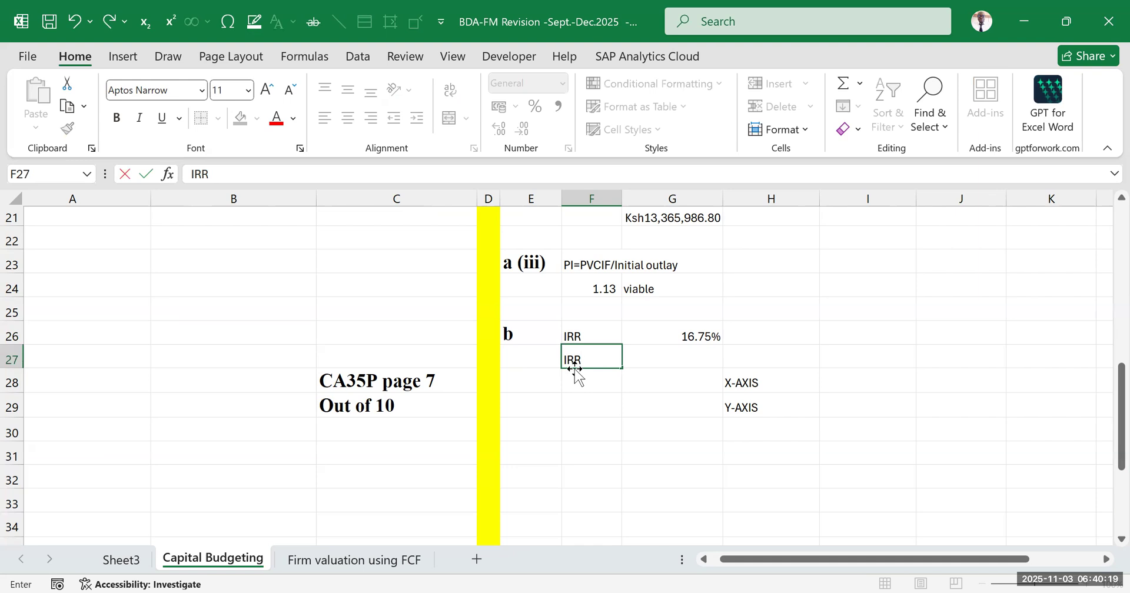
text( is the discount)
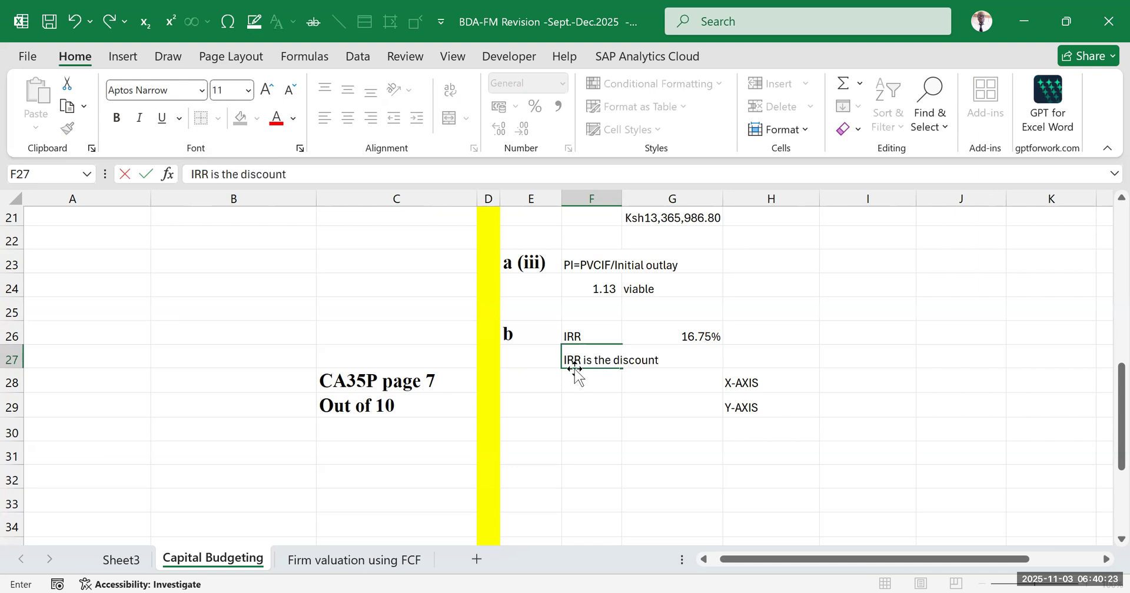
text(ing rate when NPV=0)
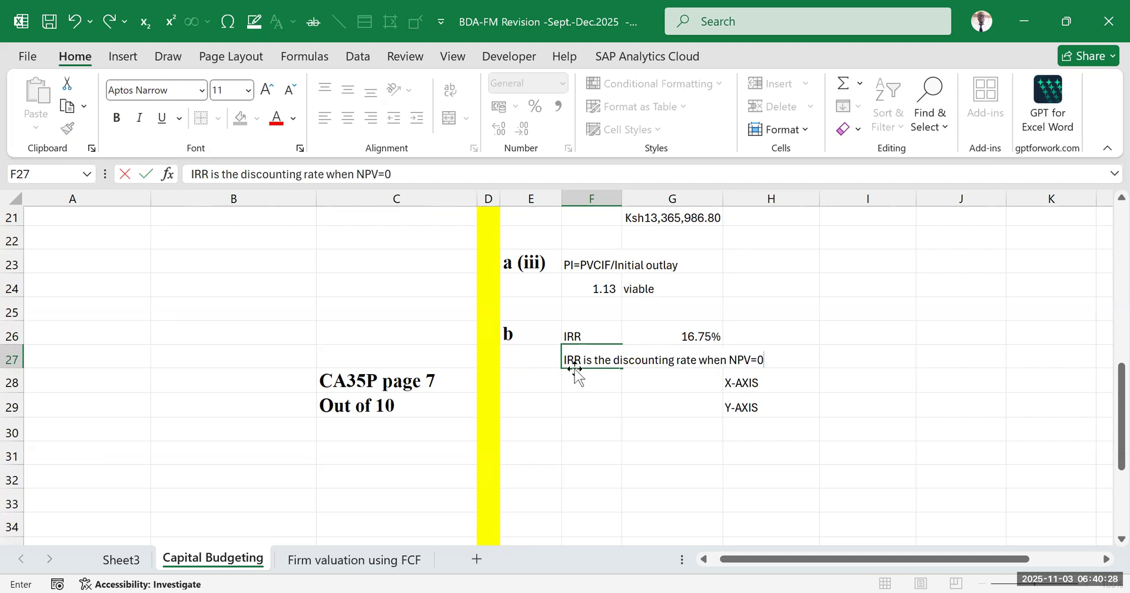
click(873, 355)
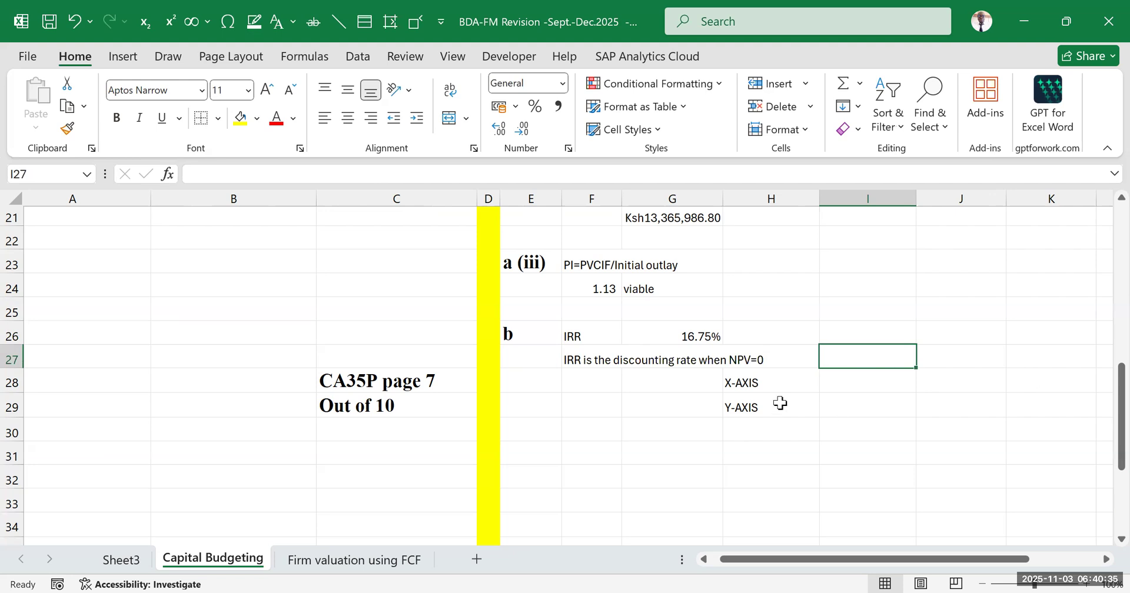
click(768, 383)
click(788, 403)
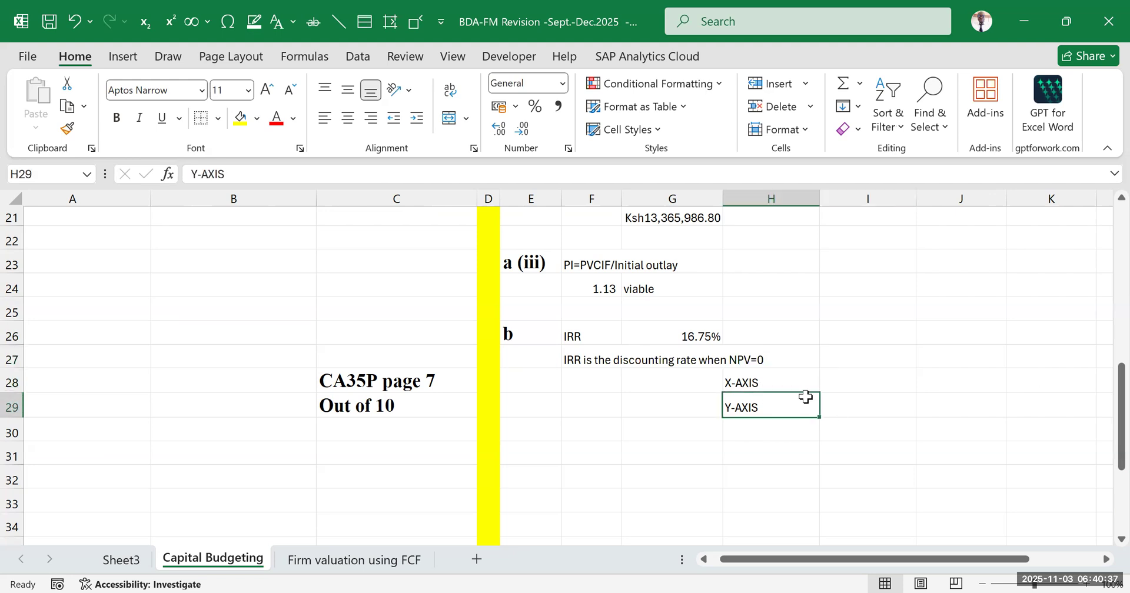
click(839, 381)
click(851, 428)
drag(853, 382, 853, 393)
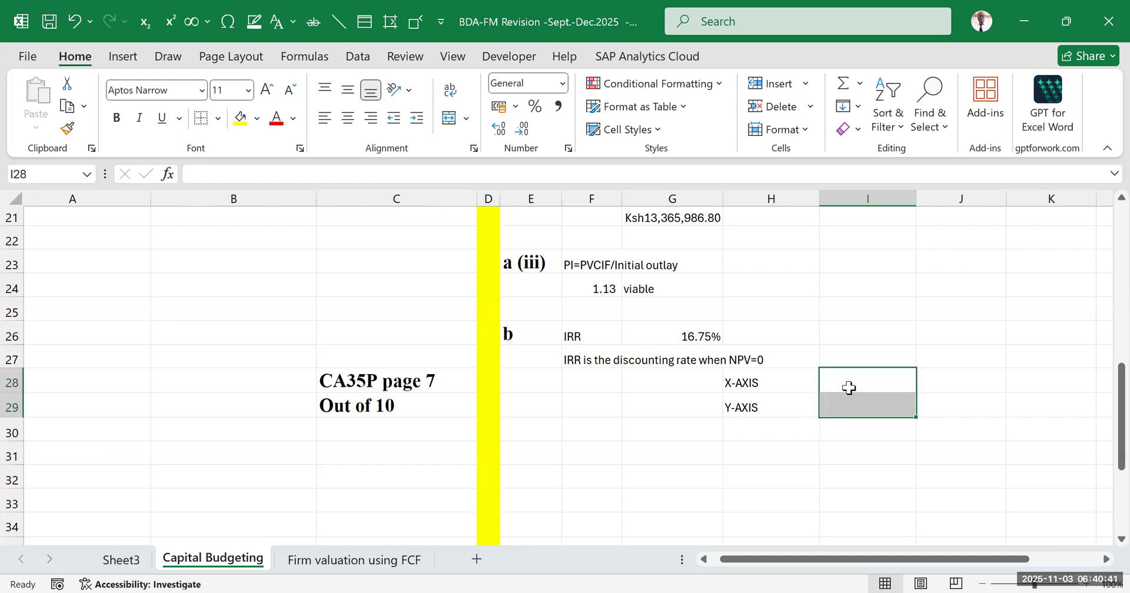
Colour the words "discounting rate" red within the IRR note in F27
drag(909, 562, 964, 561)
click(382, 377)
click(383, 360)
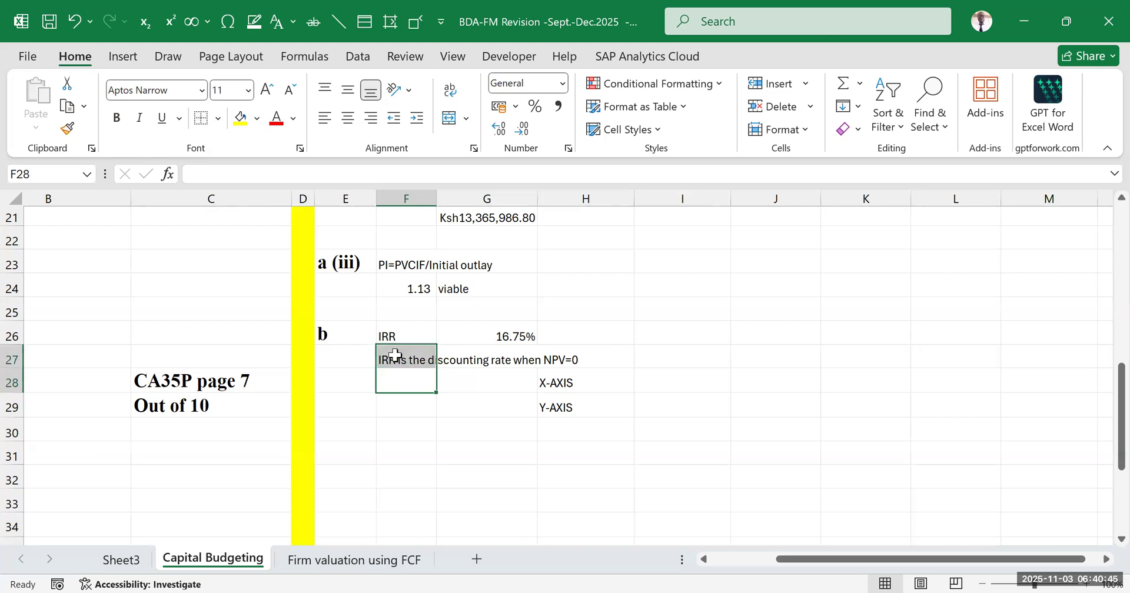
drag(383, 359, 566, 363)
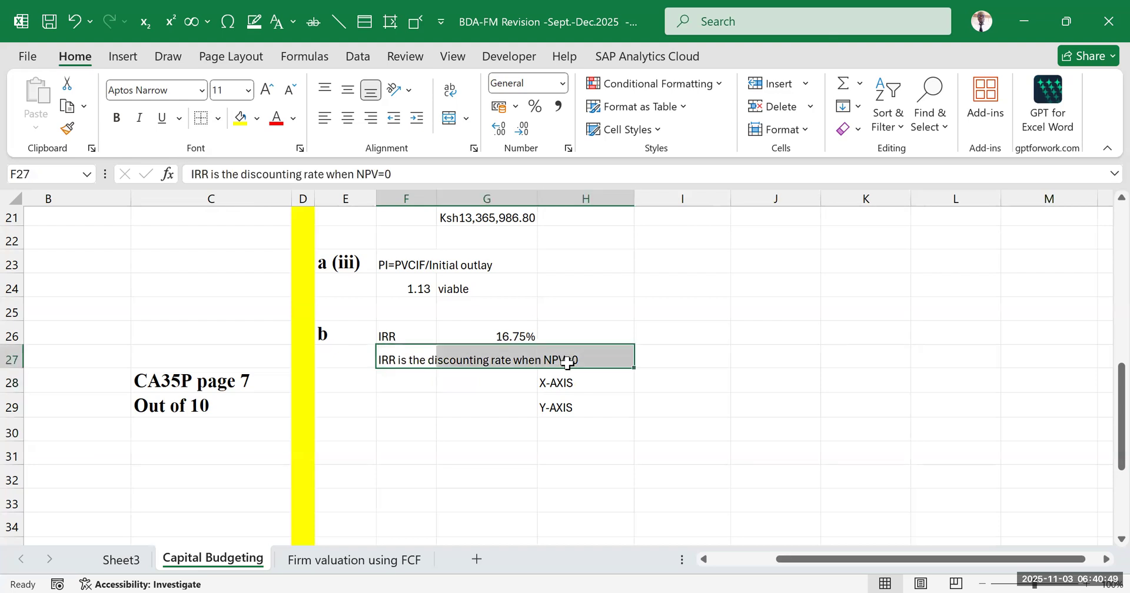
double_click(413, 356)
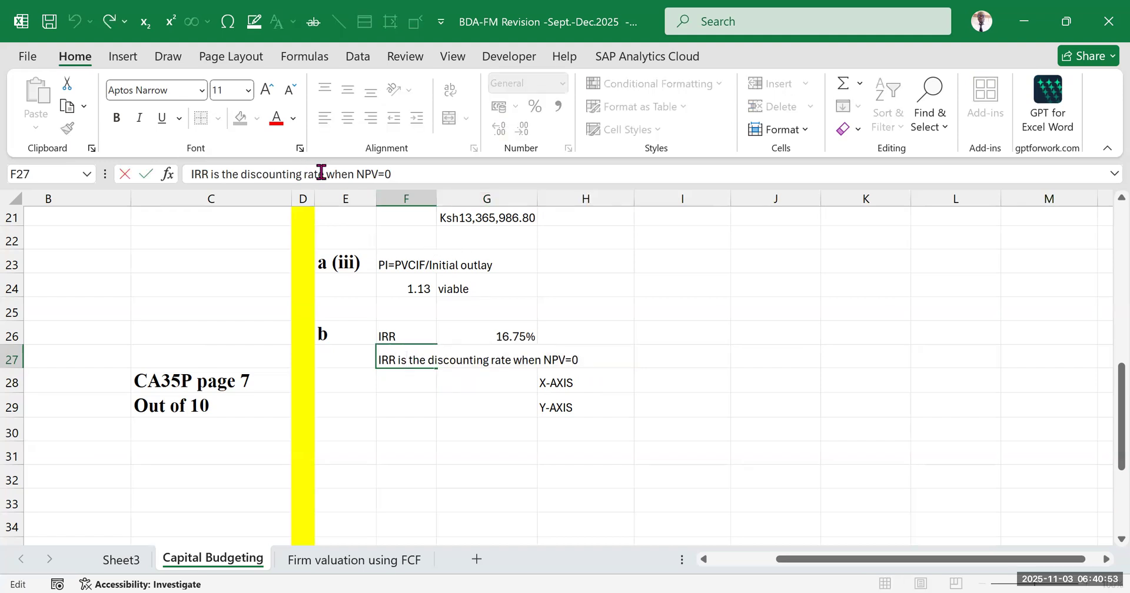
drag(324, 174, 244, 171)
click(302, 143)
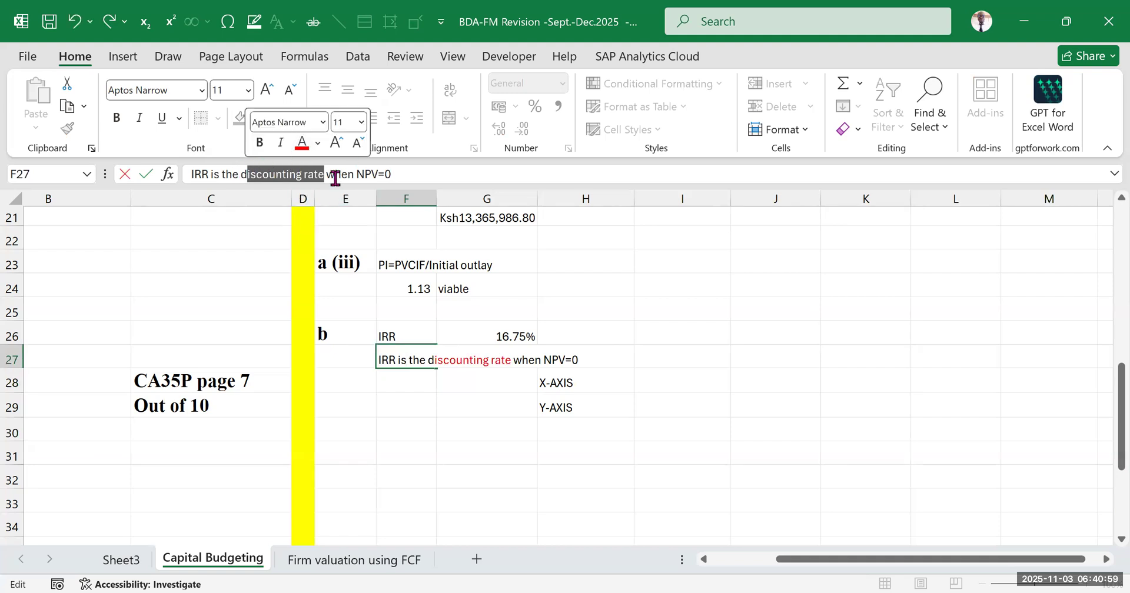
Colour "NPV" red in the F27 note and commit the cell
click(202, 174)
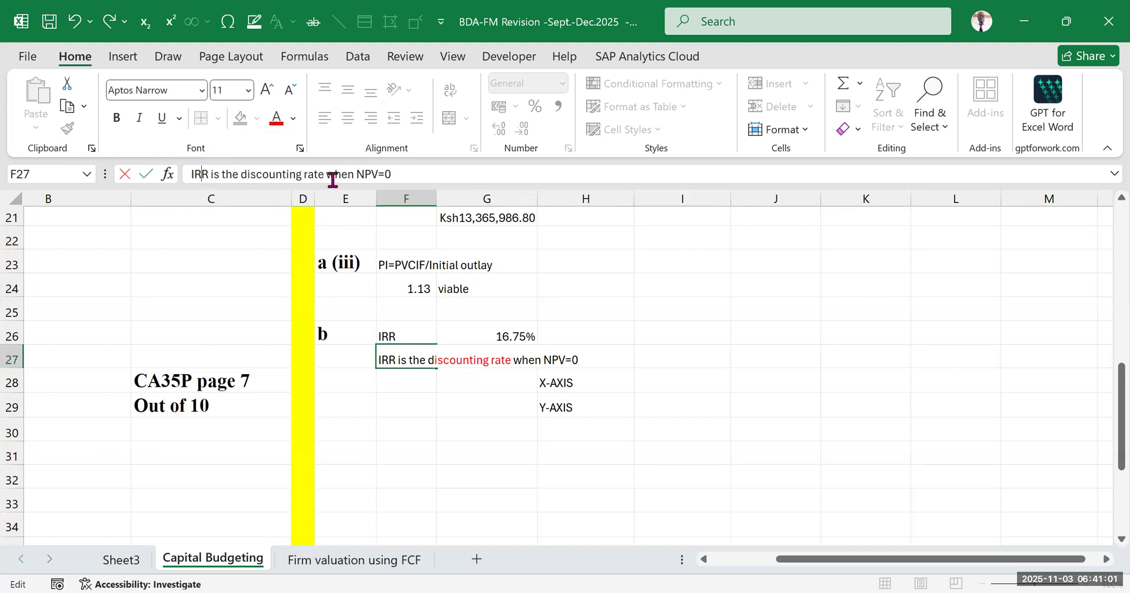
drag(355, 174, 377, 175)
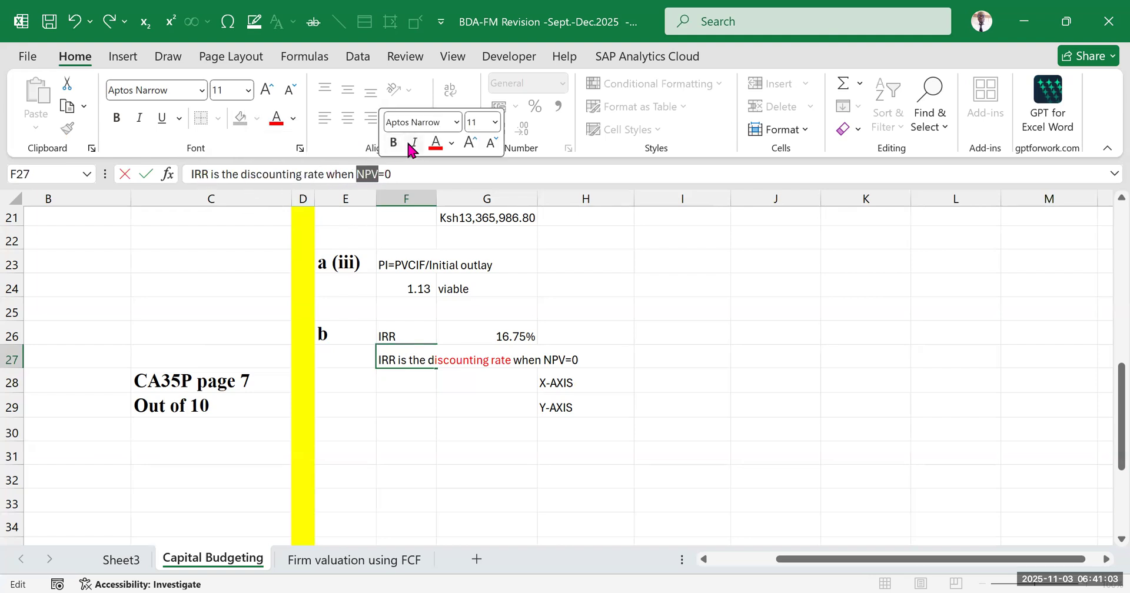
click(436, 146)
click(682, 310)
click(882, 428)
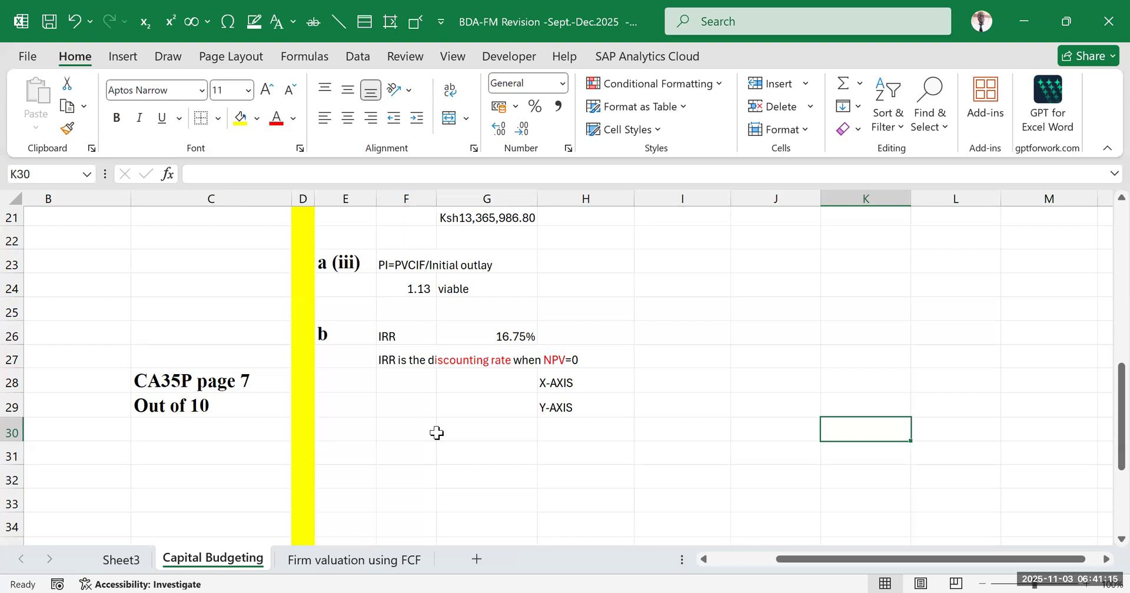
drag(618, 373, 634, 408)
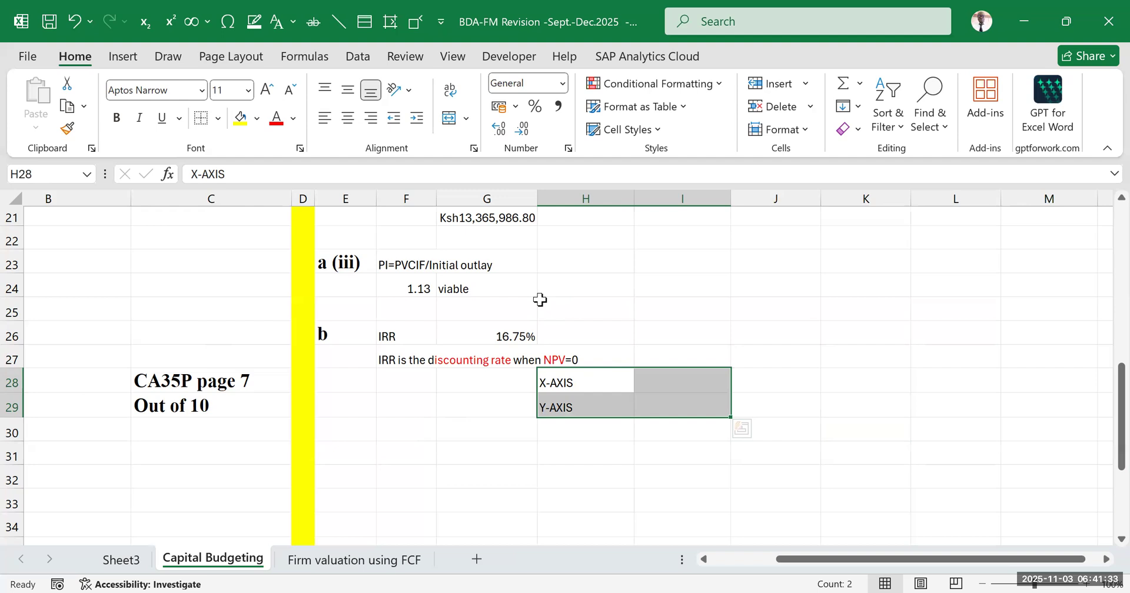
click(864, 313)
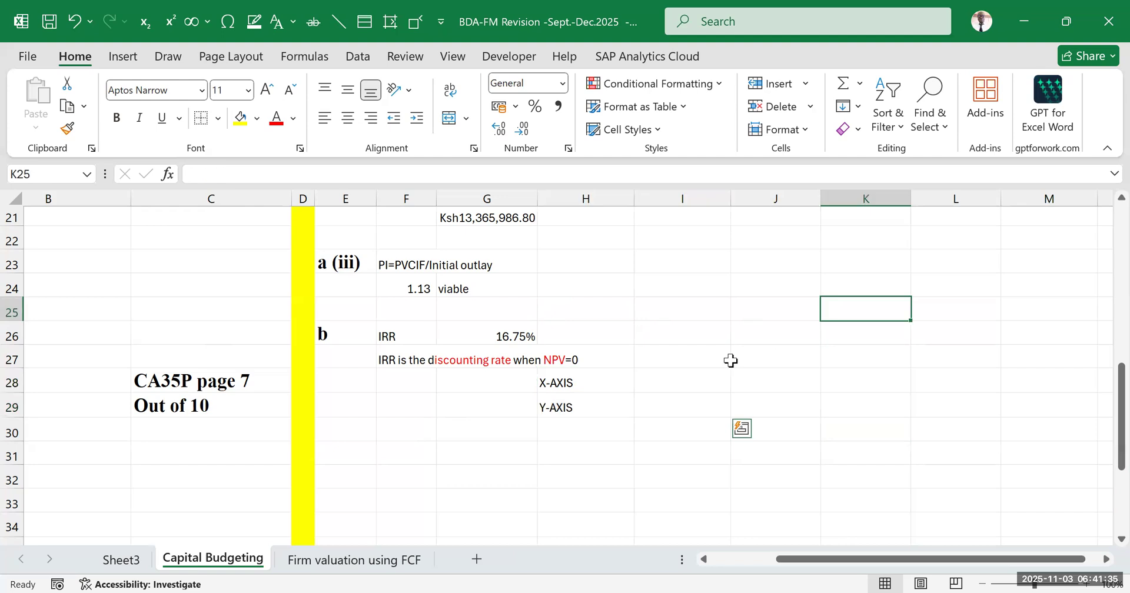
click(585, 403)
click(920, 375)
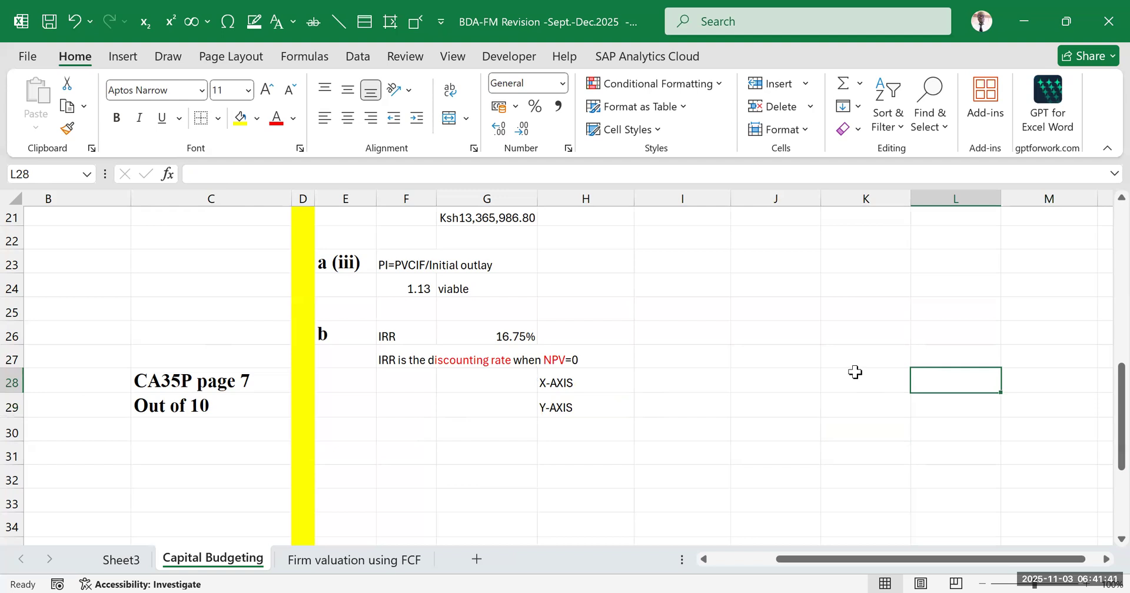
click(422, 26)
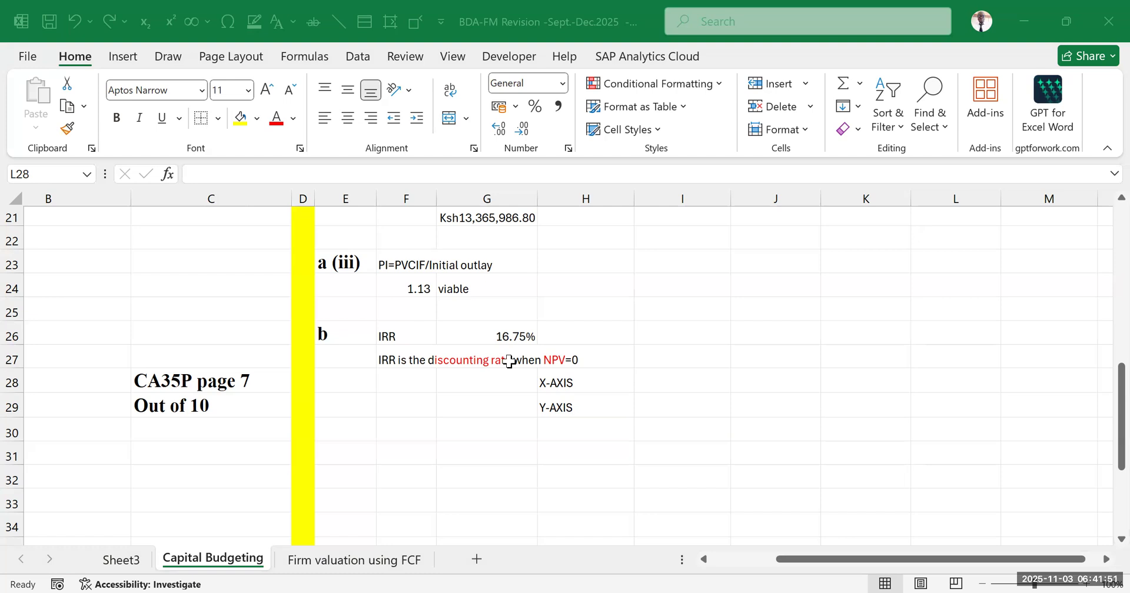
click(552, 360)
Enter "Discount rate" in I28 as the quantity for the X-AXIS
click(656, 384)
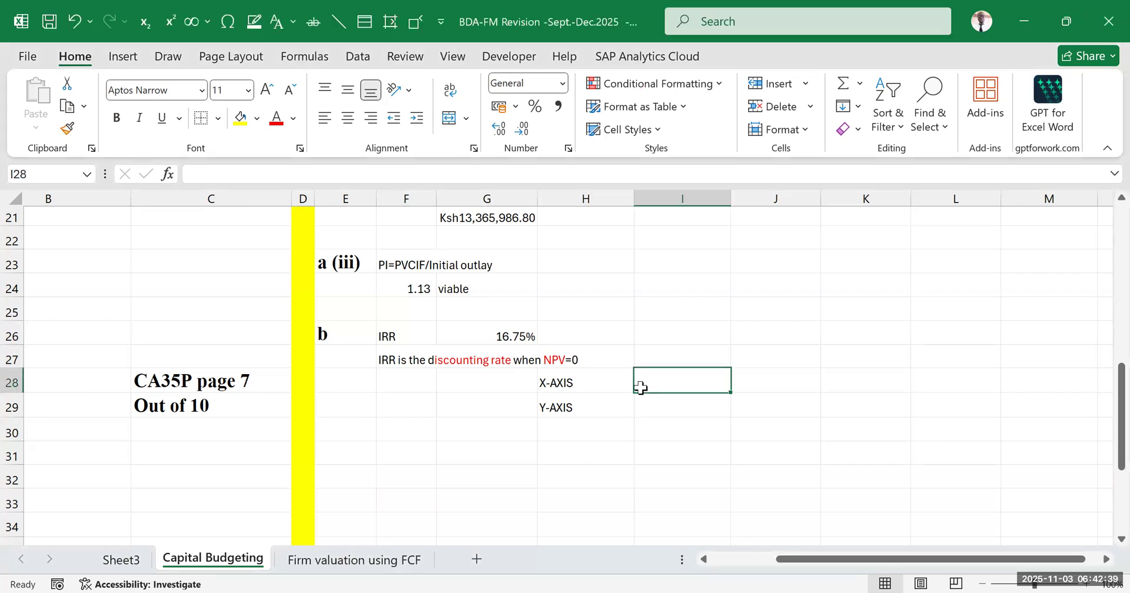
text(Discoint rate)
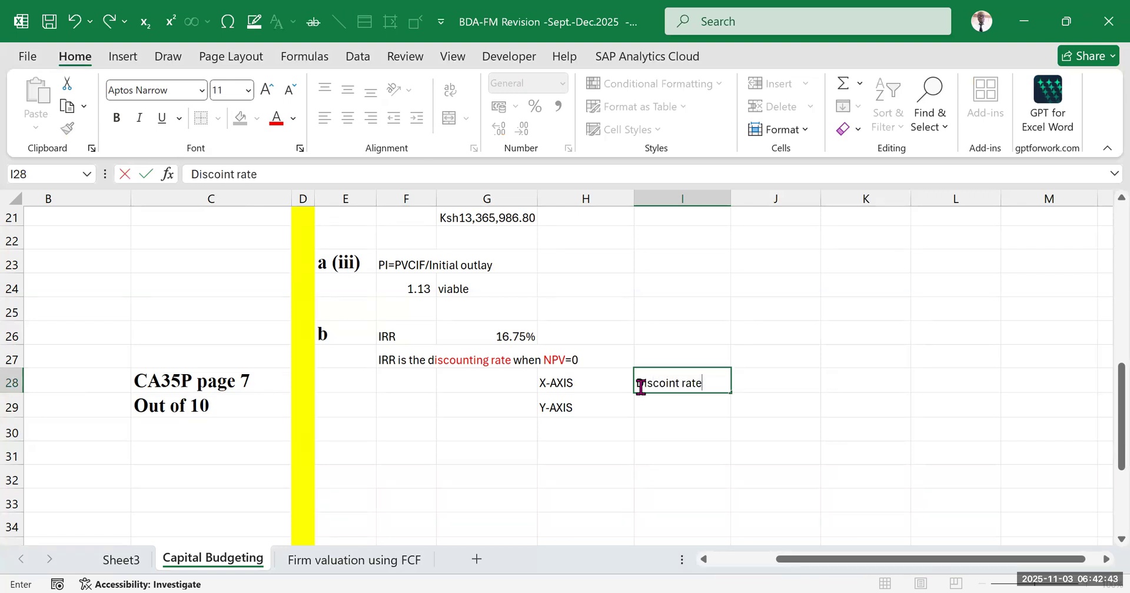
click(668, 383)
key(Delete)
text(u)
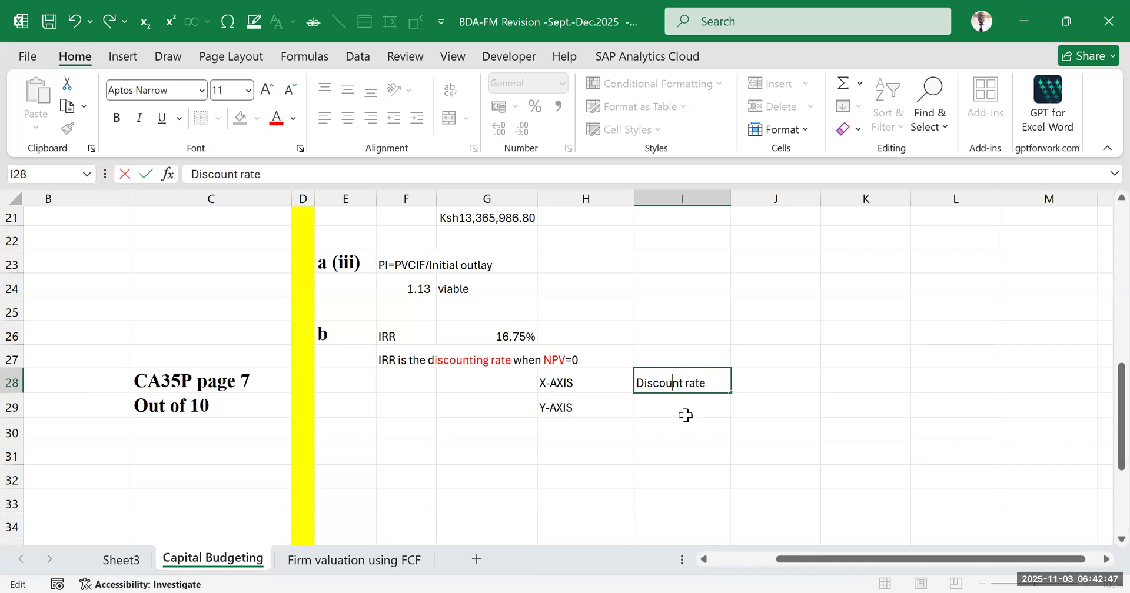
text(npv)
key(BackSpace)
key(BackSpace)
text(np)
key(BackSpace)
key(BackSpace)
key(BackSpace)
key(Tab)
Enter "npv" in I29 as the quantity for the Y-AXIS
click(672, 411)
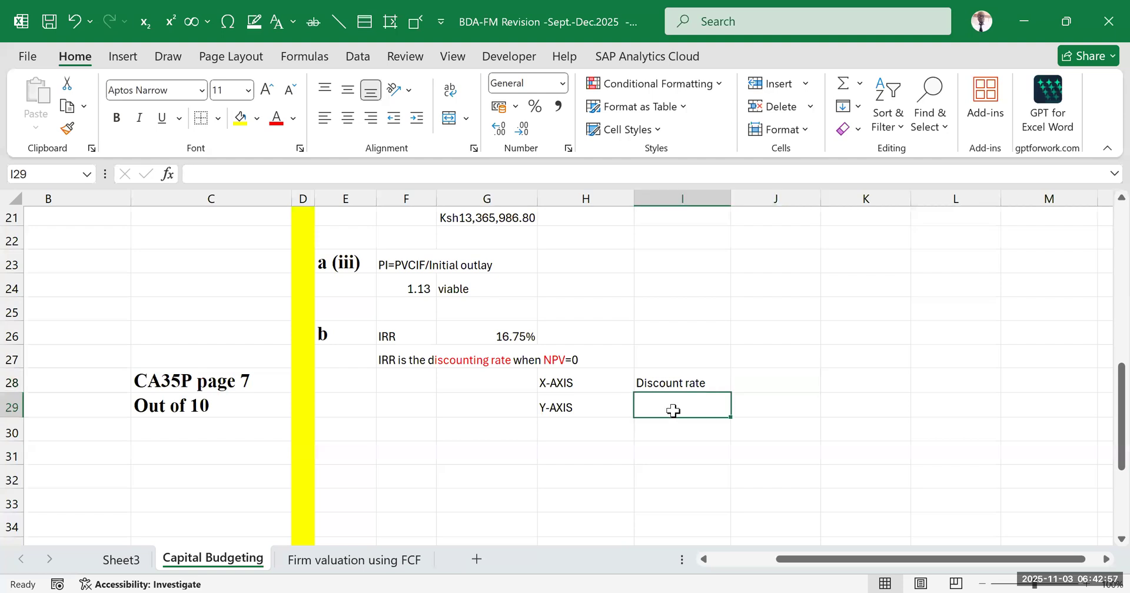
text(npv)
click(1036, 310)
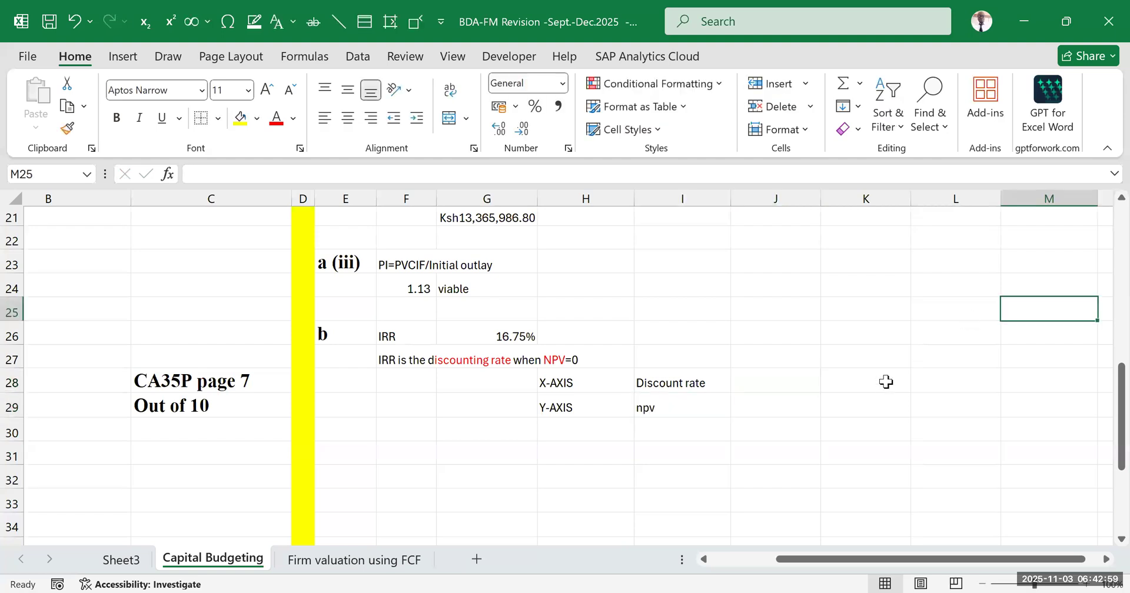
Review the axis quantities in I28:I29 against the NPV calculation in G21
click(740, 316)
scroll(658, 403, down, 2)
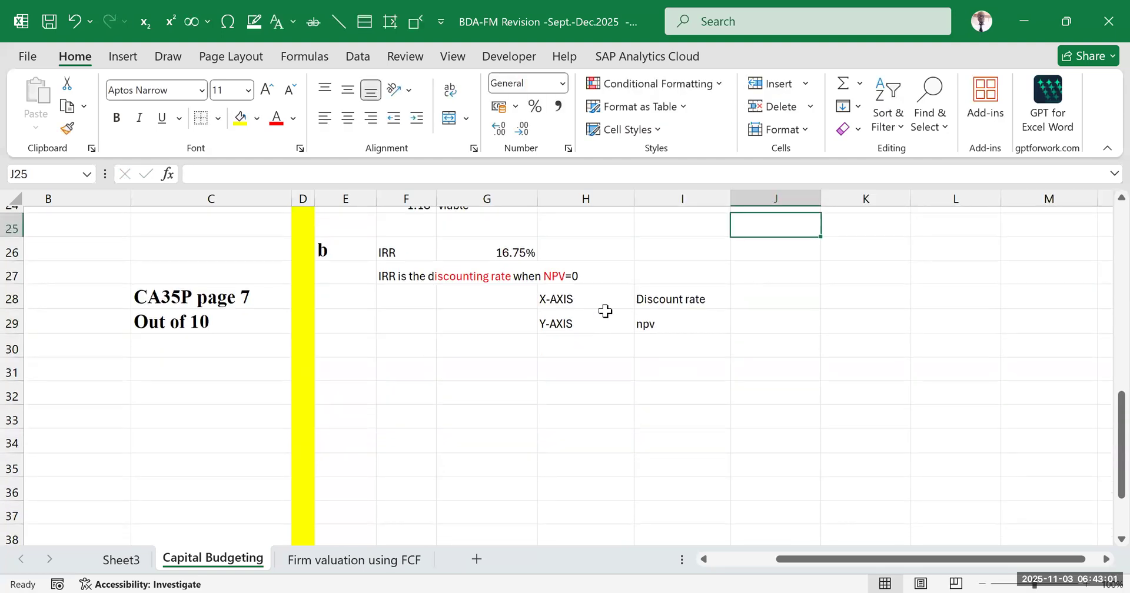
drag(658, 297, 660, 329)
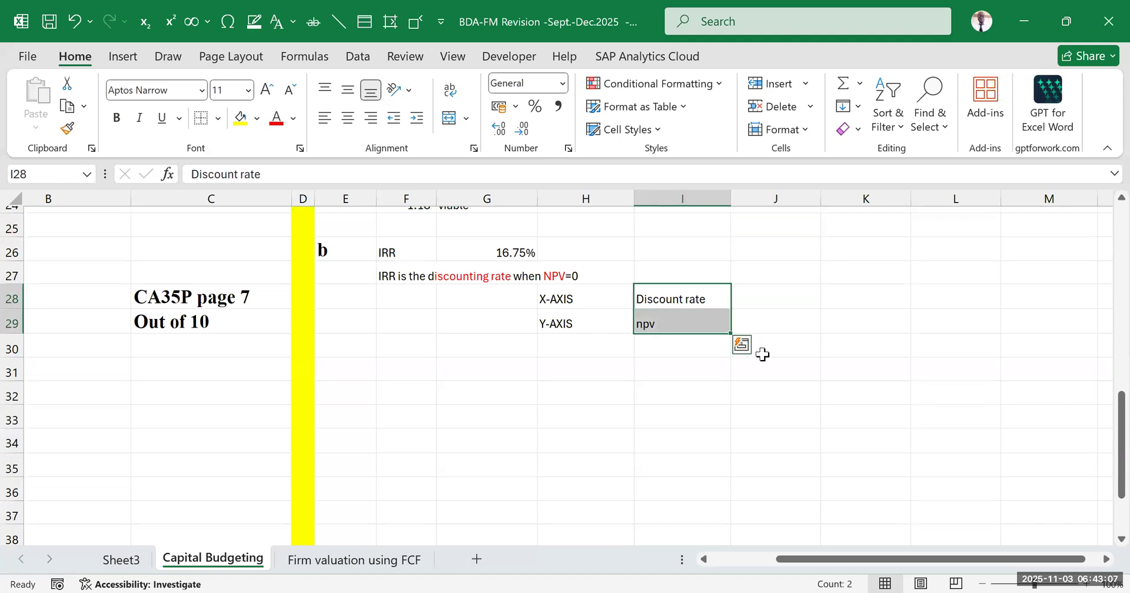
click(865, 396)
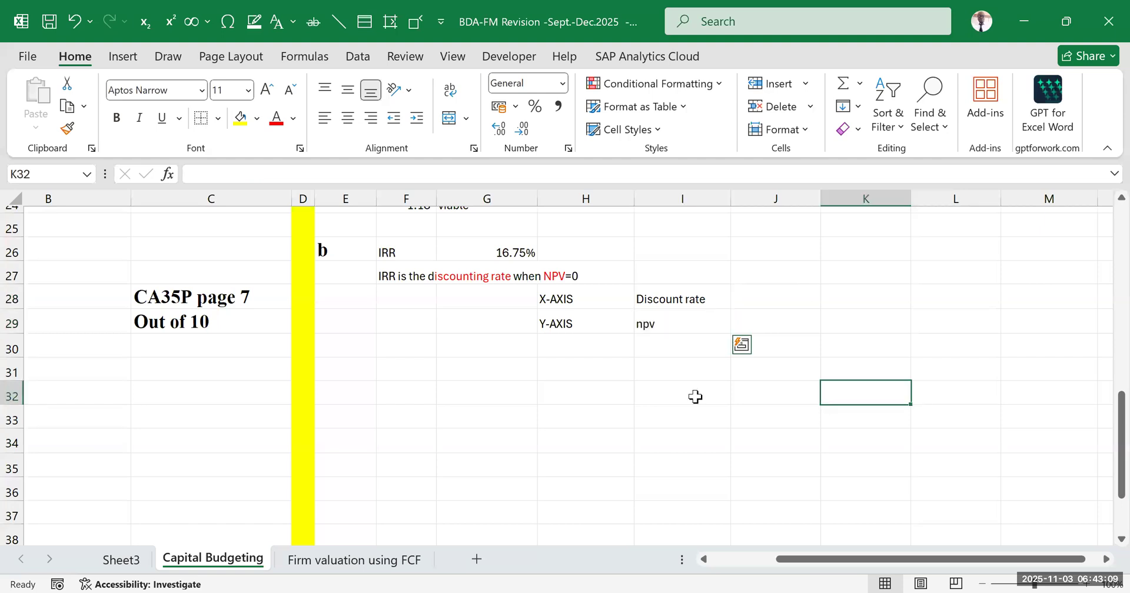
scroll(512, 386, up, 4)
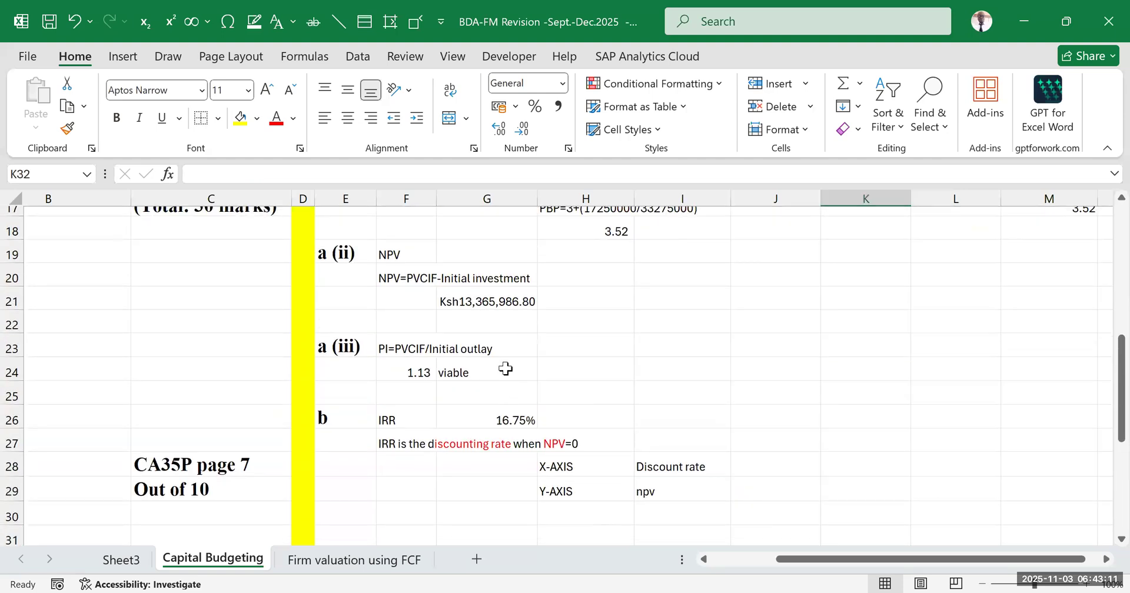
click(670, 496)
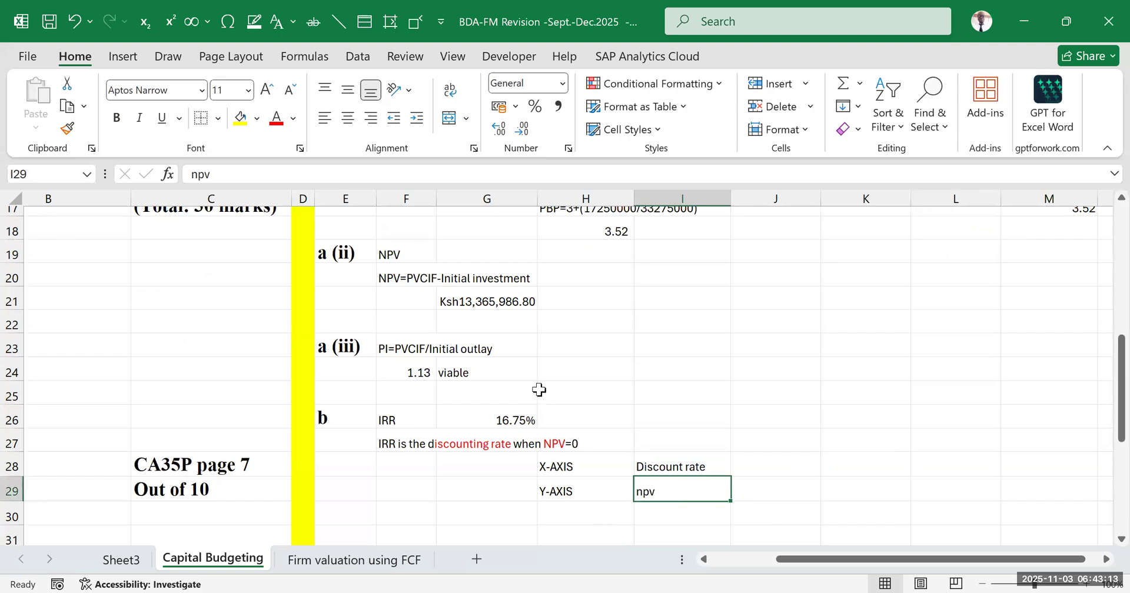
click(501, 304)
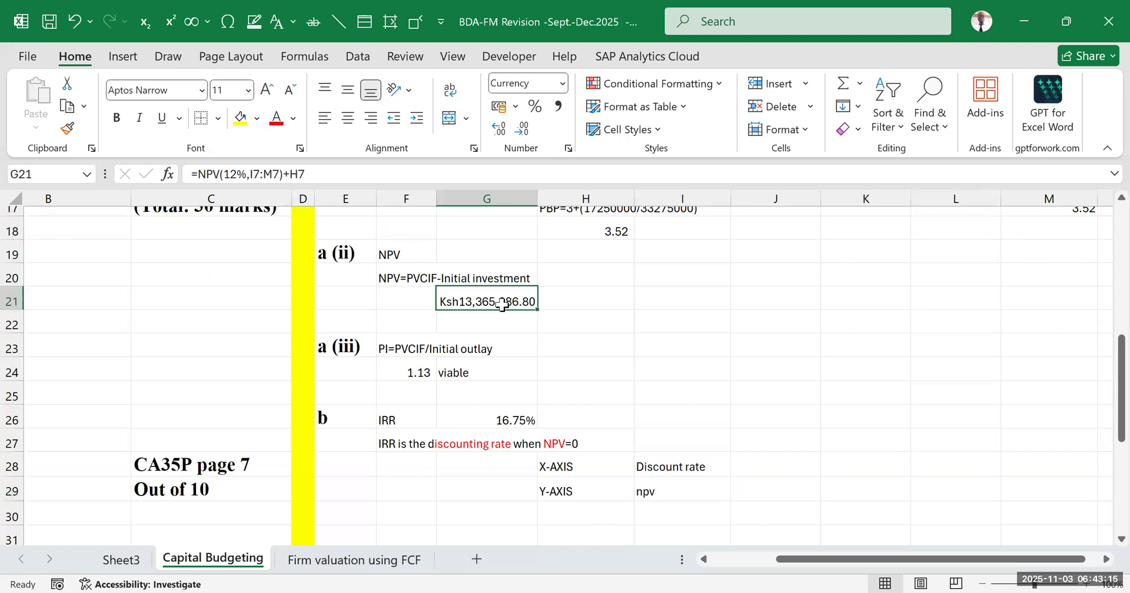
click(825, 443)
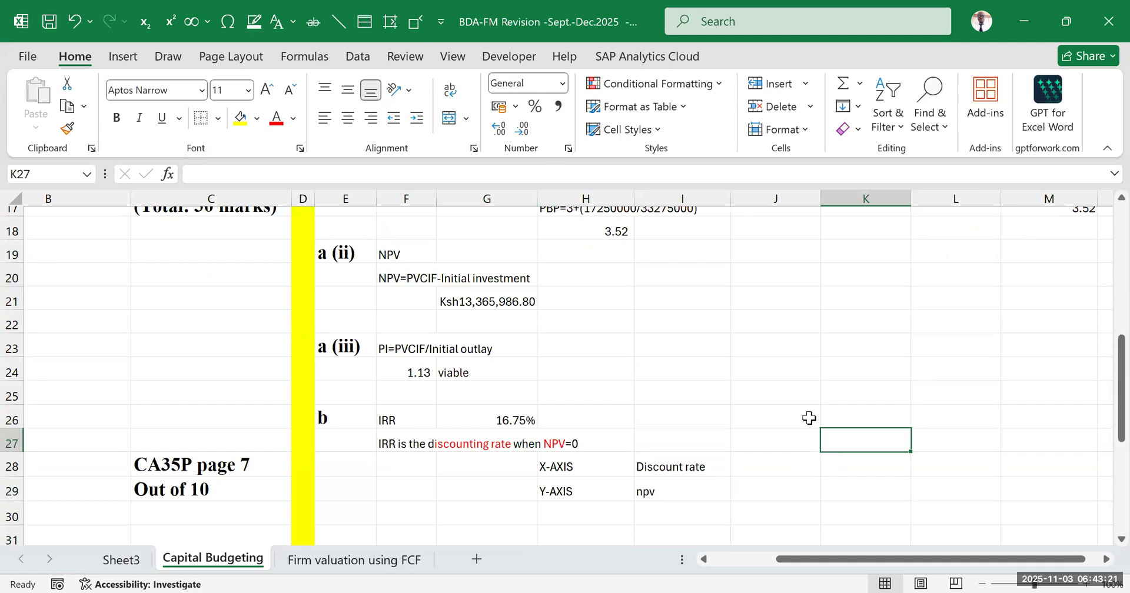
scroll(633, 432, down, 3)
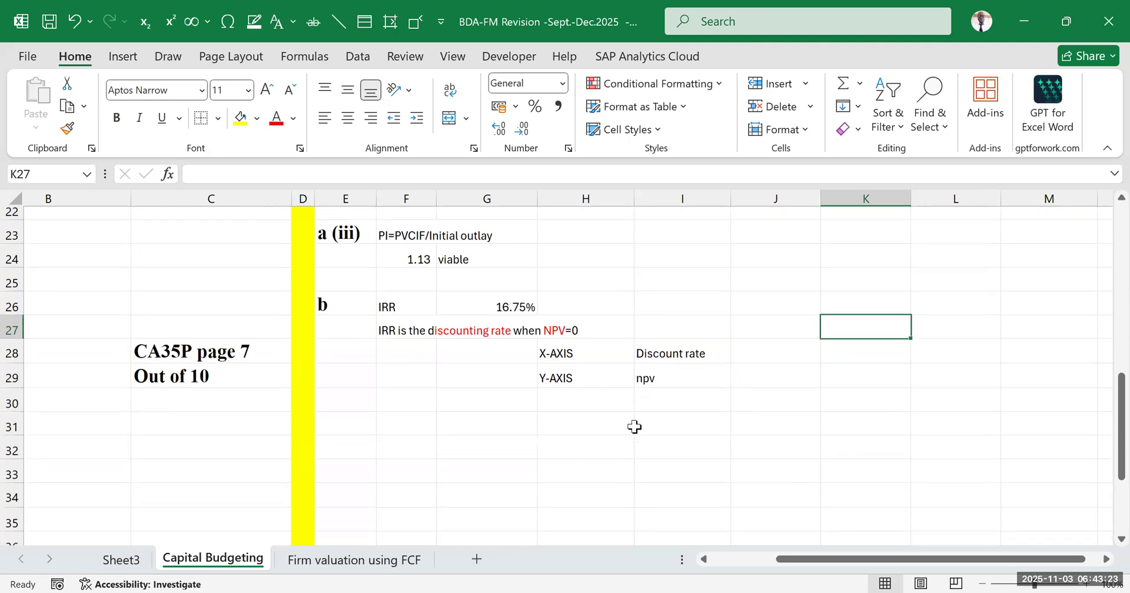
click(653, 471)
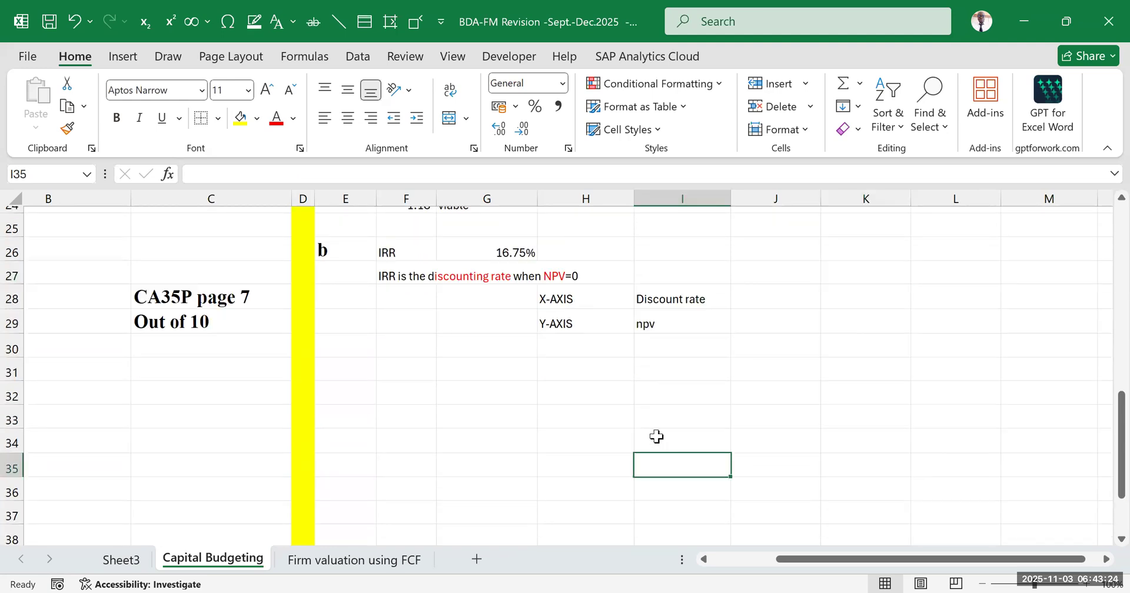
Enter the heading "NPV" in I30 below the axis quantities and make it bold
click(707, 353)
text(NPV)
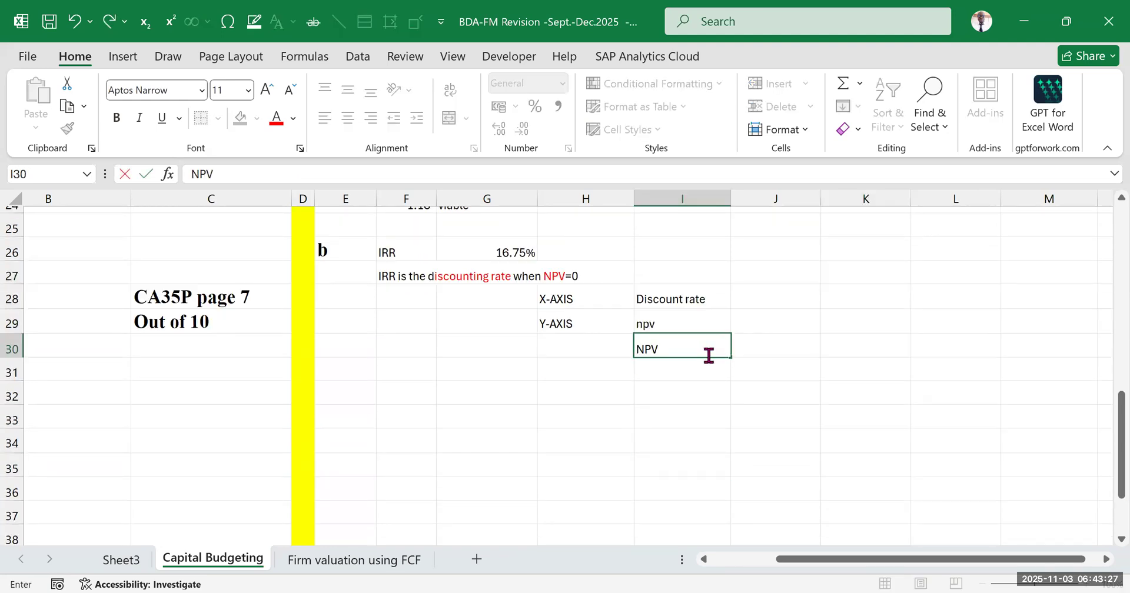
key(Tab)
click(696, 343)
key(ctrl+b)
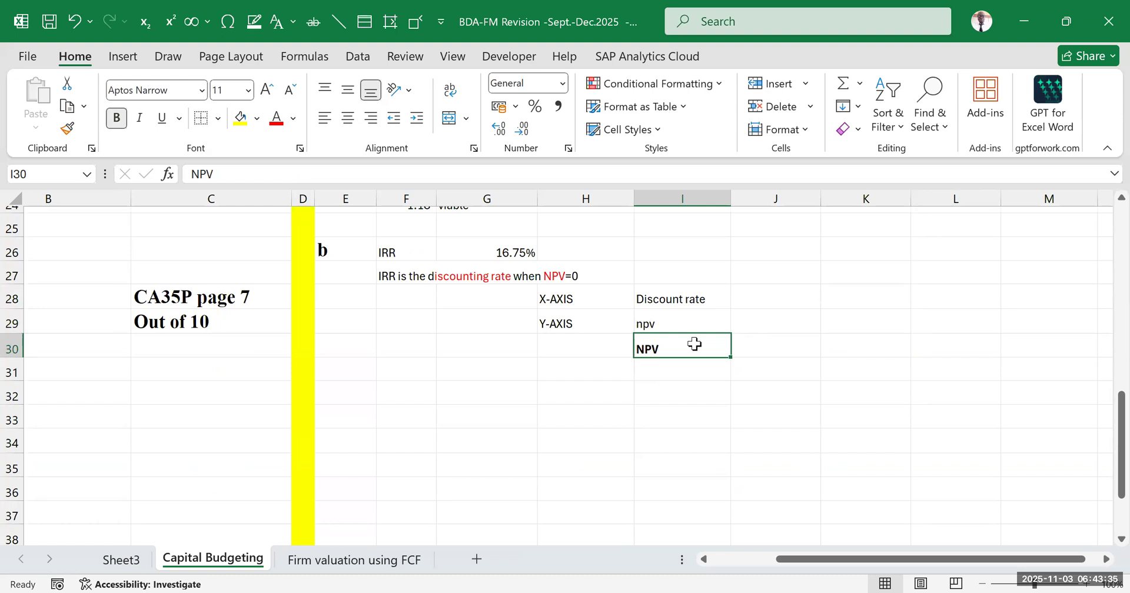
Inspect the discount rate used in the NPV formula in G21
scroll(694, 347, up, 5)
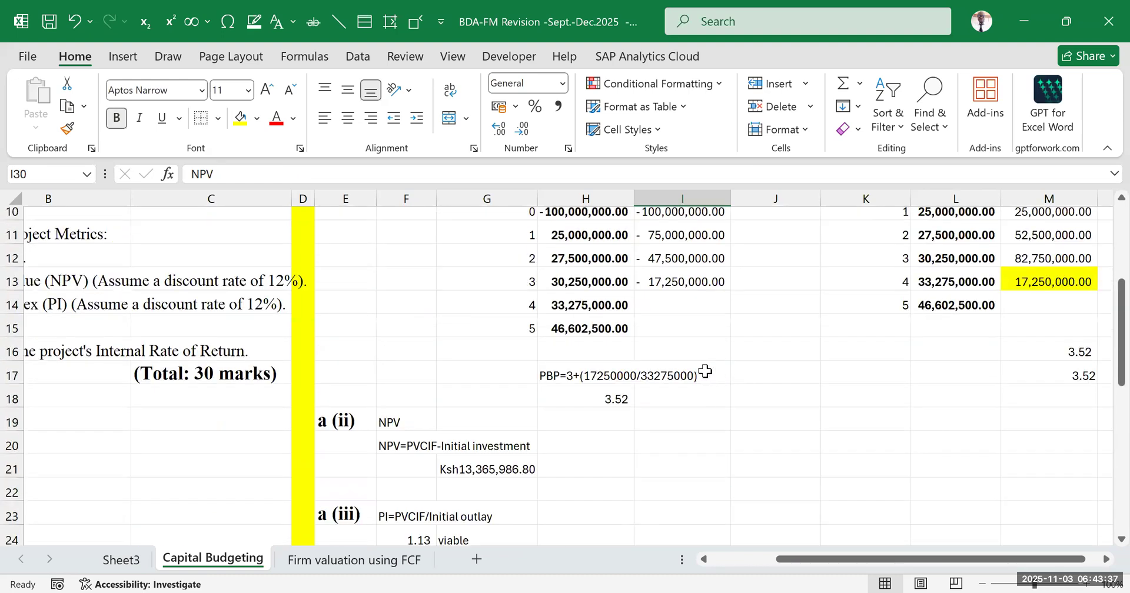
scroll(659, 376, down, 1)
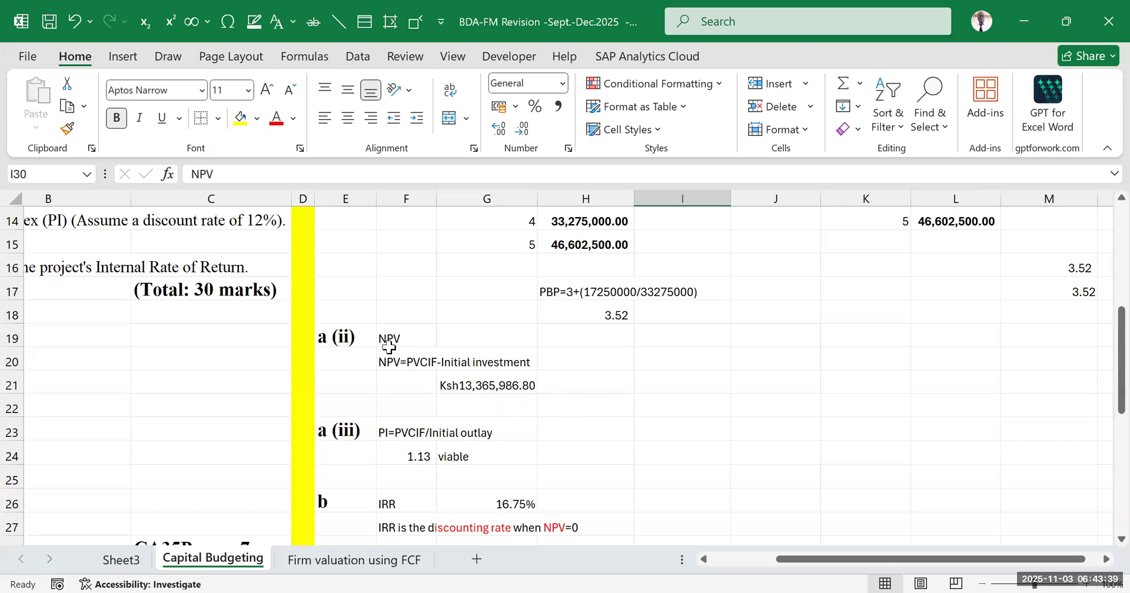
click(499, 386)
double_click(497, 385)
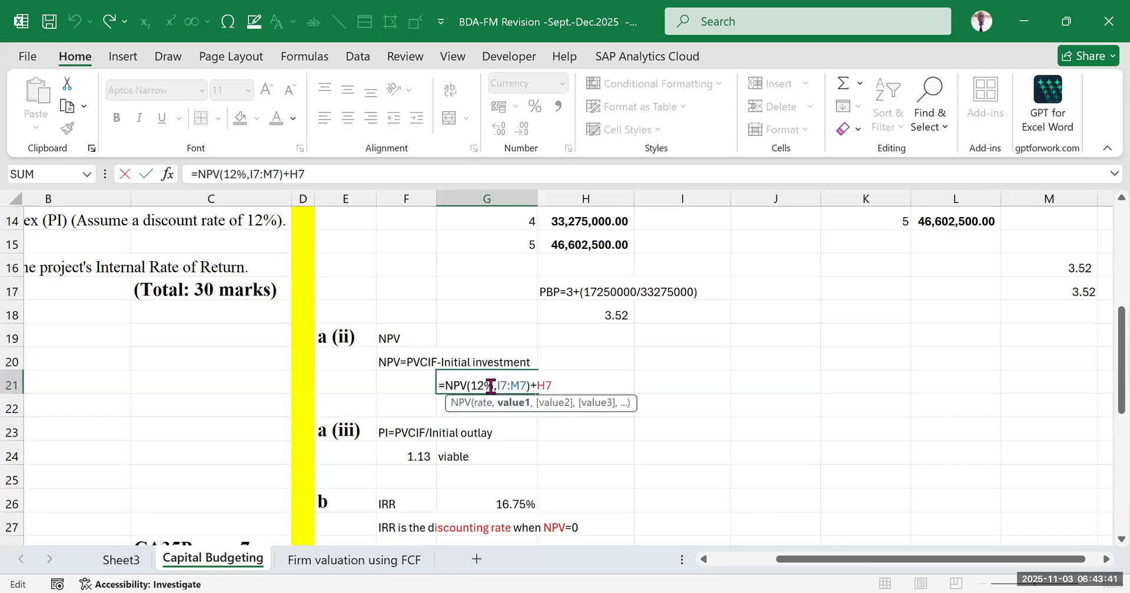
double_click(477, 385)
Reread question parts (a)(ii) and (a)(iii) in rows 13 and 14 to check the assumed discount rate
scroll(333, 392, up, 1)
click(682, 510)
drag(826, 559, 756, 560)
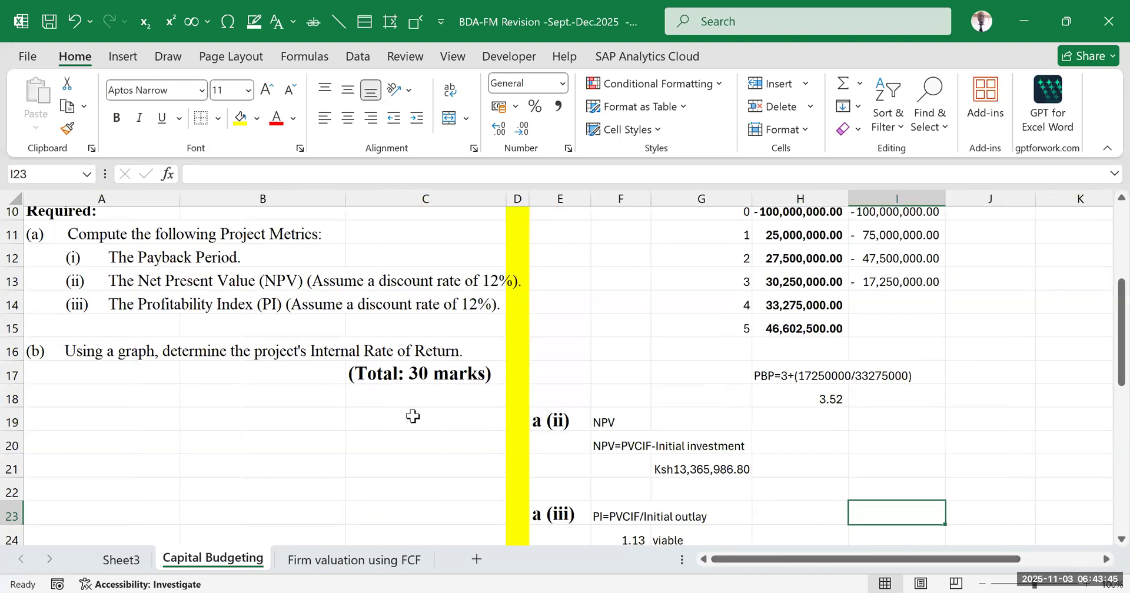
click(116, 307)
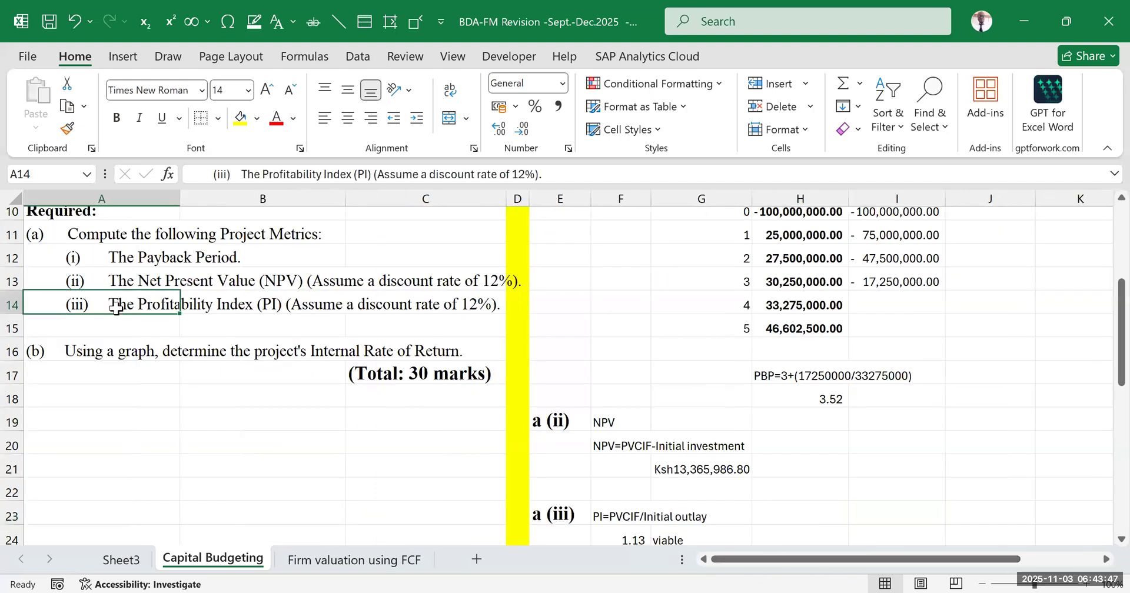
click(497, 307)
click(96, 288)
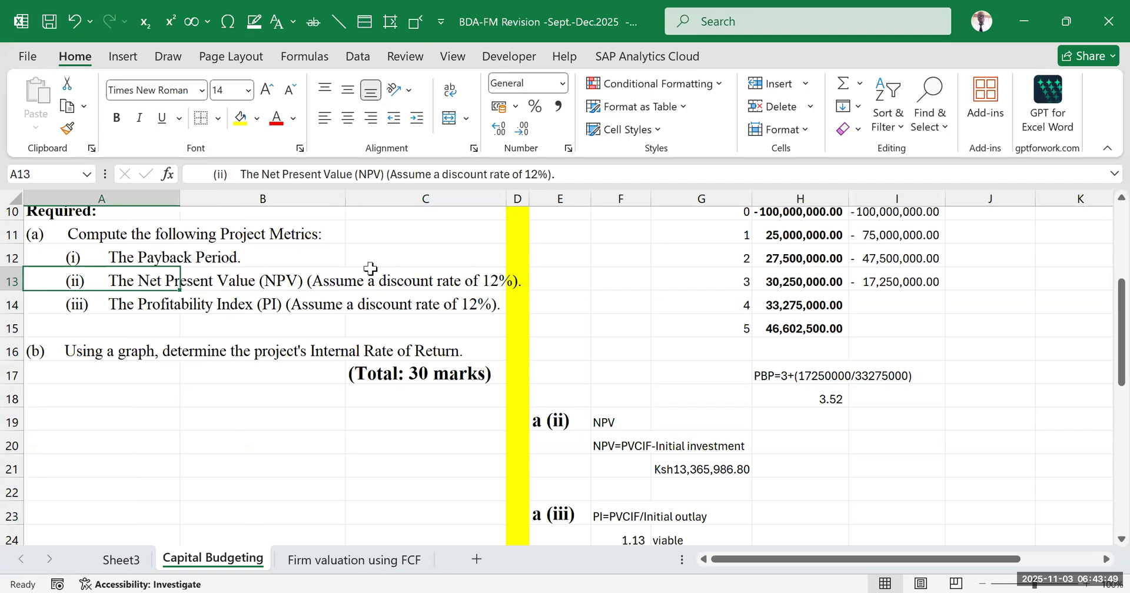
click(498, 275)
scroll(777, 355, down, 2)
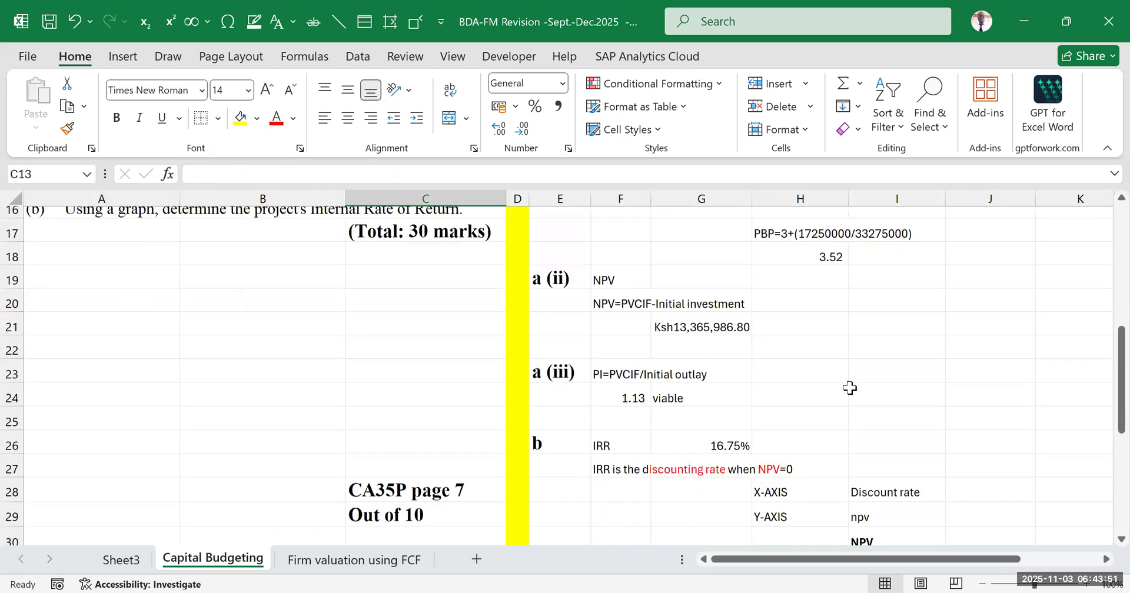
scroll(849, 388, down, 2)
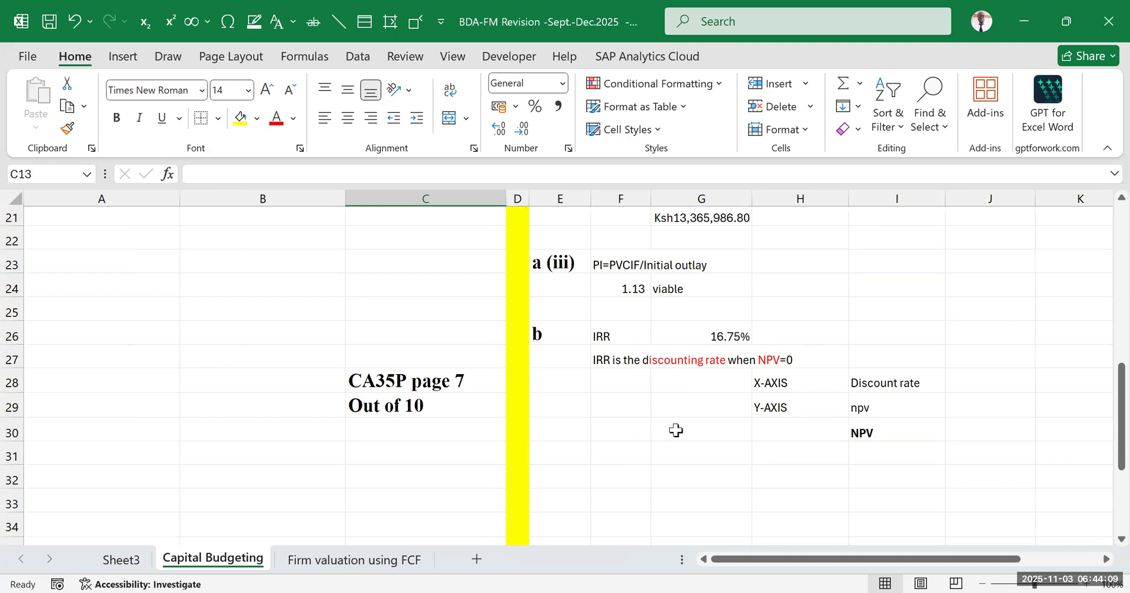
Fill H31:H37 with discount rates from 8% to 20% in 2% increments
click(932, 430)
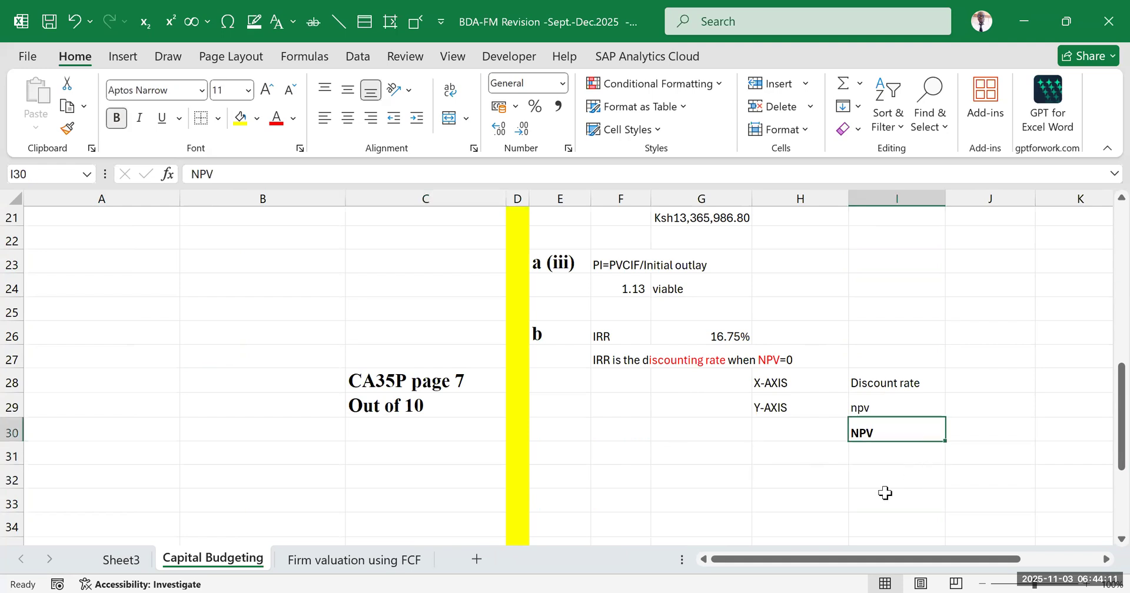
click(799, 460)
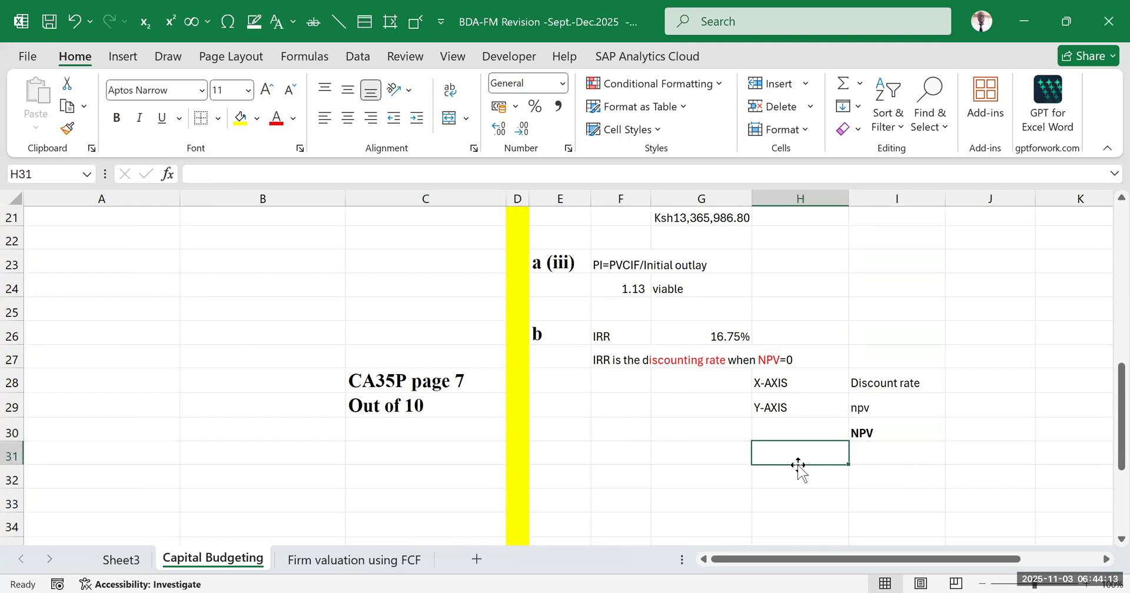
text(8%)
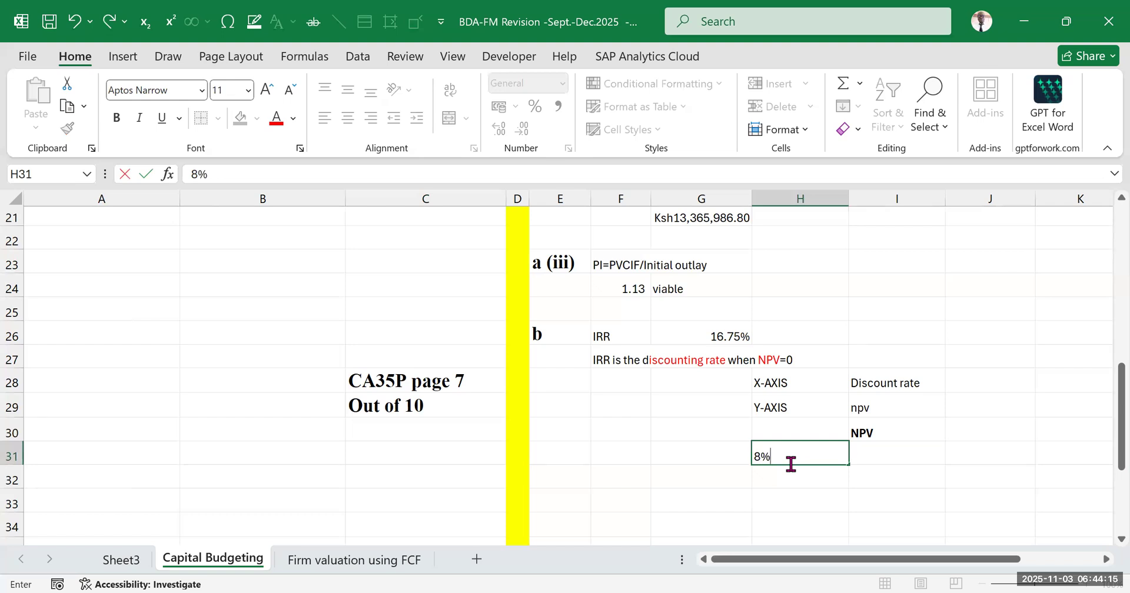
key(Return)
text(10)
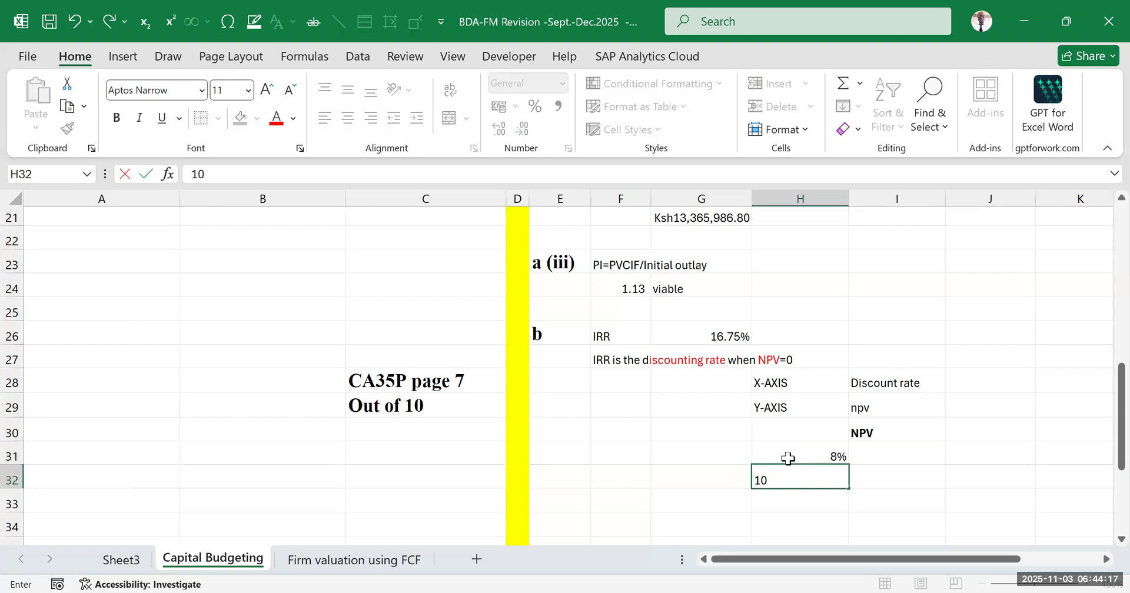
text(%)
click(948, 480)
scroll(824, 328, down, 2)
drag(816, 288, 938, 400)
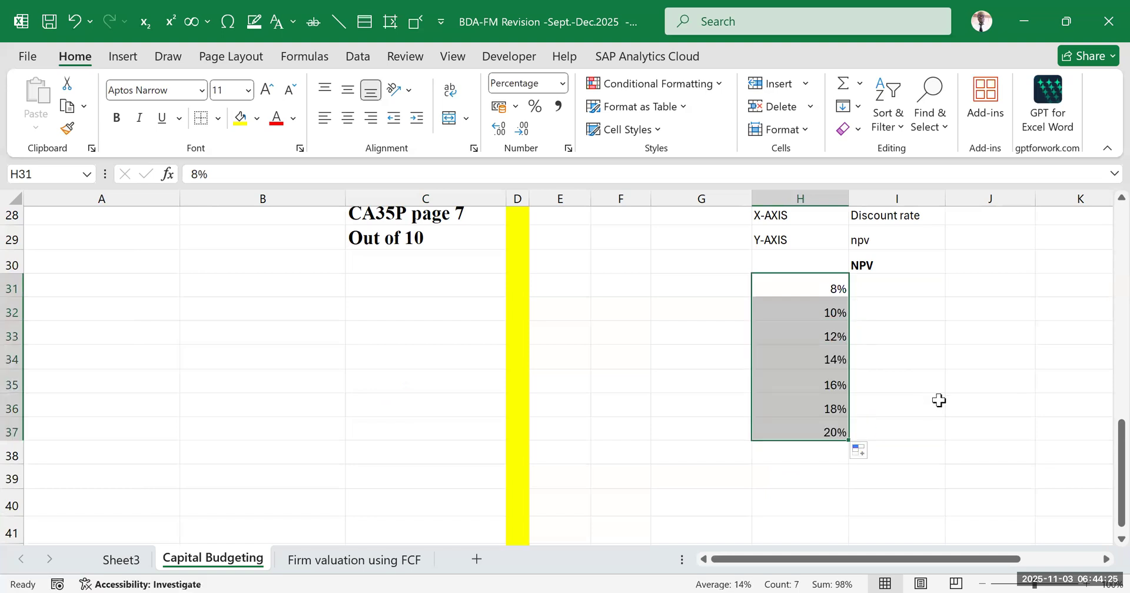
Compare the discount rates below and above 12% in H31:H37
click(965, 336)
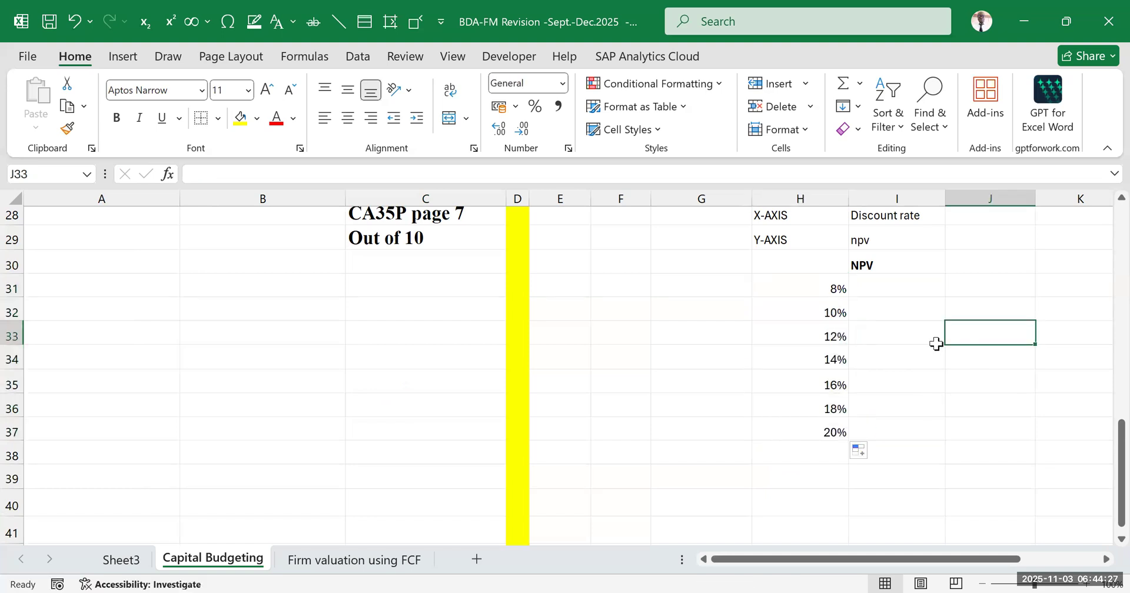
drag(796, 331, 912, 330)
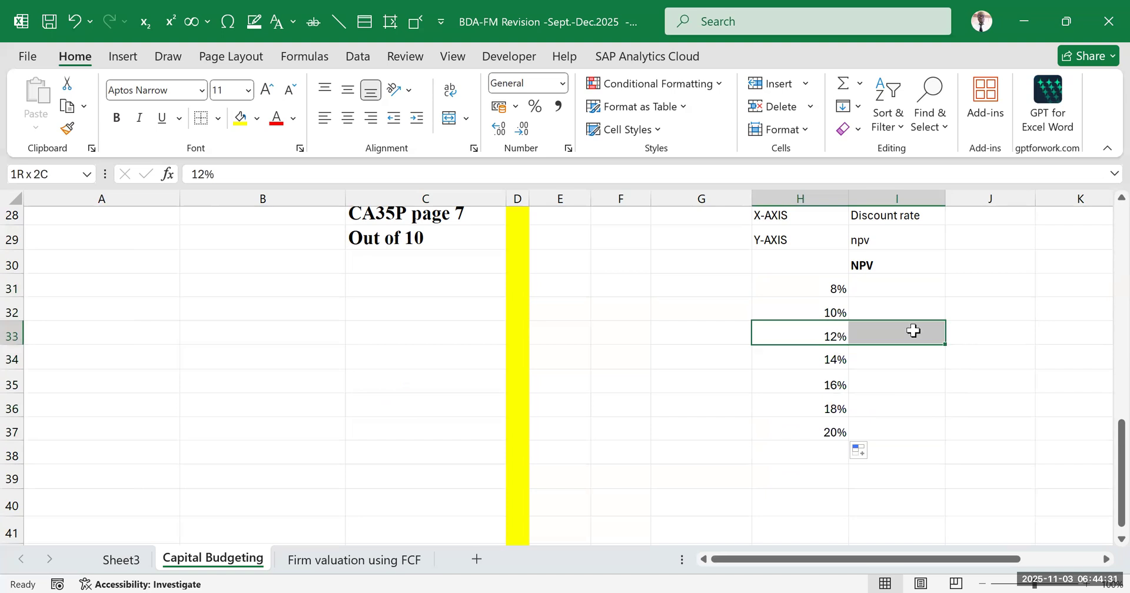
drag(822, 283, 821, 313)
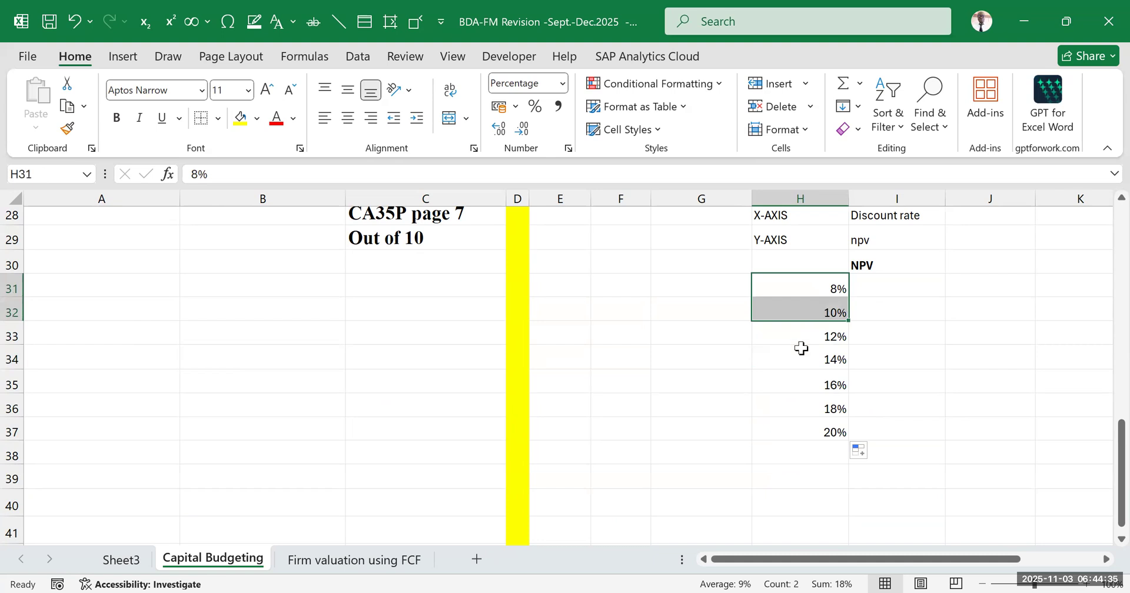
drag(814, 356, 817, 434)
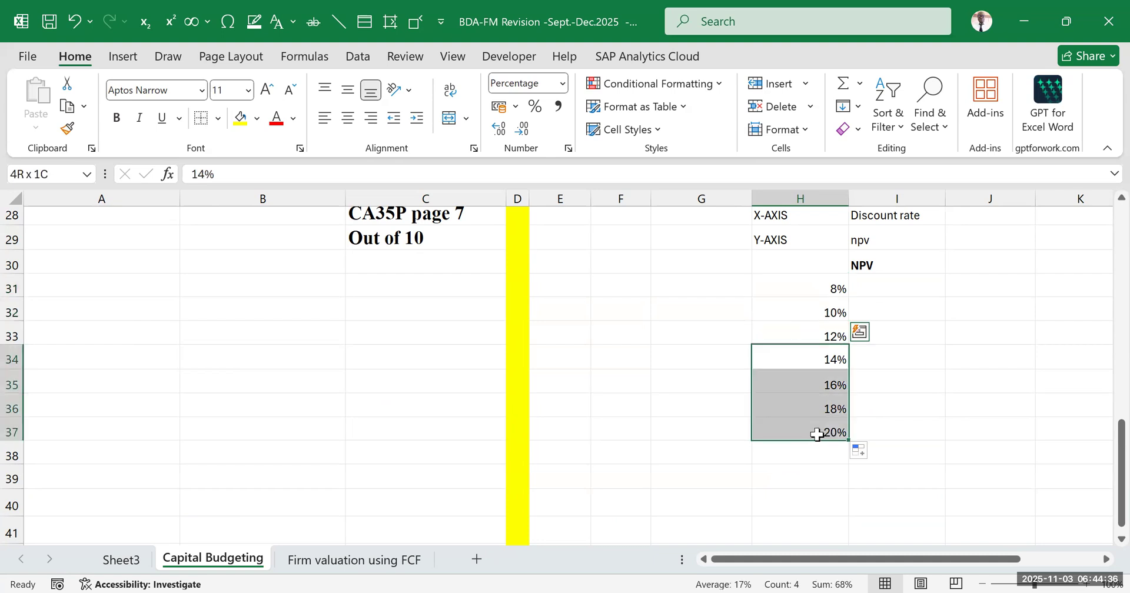
click(880, 389)
scroll(859, 330, up, 3)
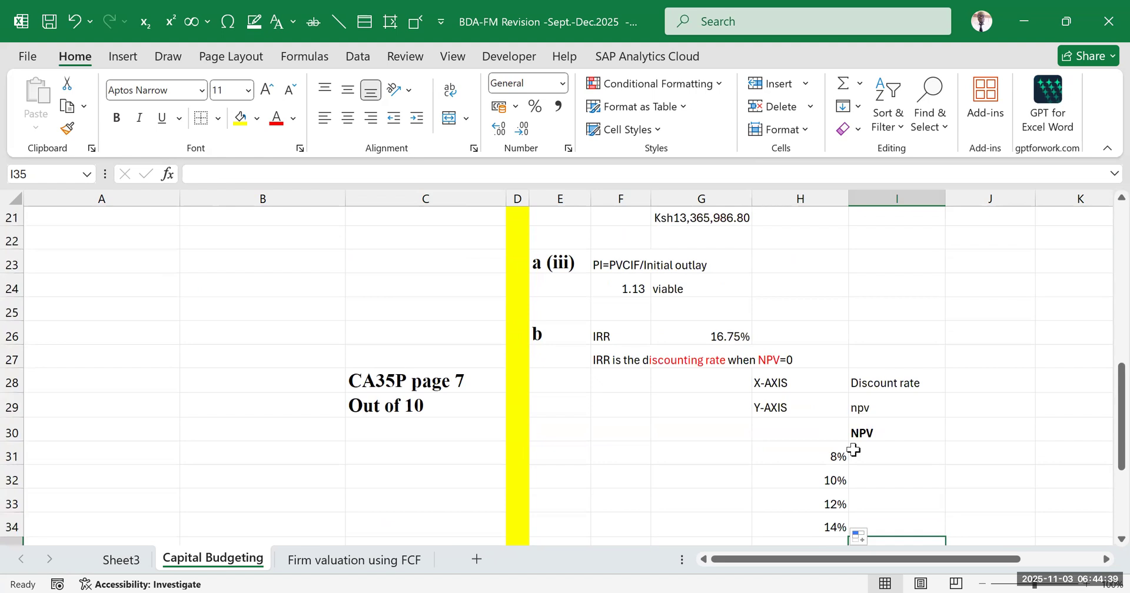
Check the 12% row of the rate list against the NPV formula in G21
scroll(859, 412, down, 2)
scroll(859, 424, up, 2)
scroll(858, 422, up, 2)
scroll(858, 424, down, 3)
drag(832, 415, 903, 417)
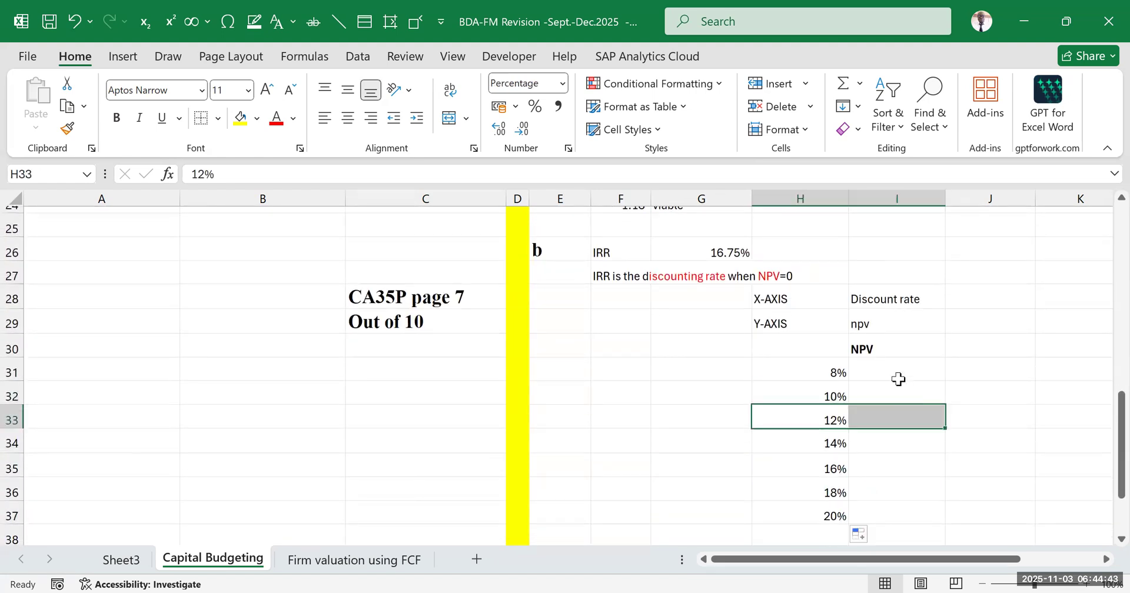
scroll(847, 333, up, 4)
click(718, 383)
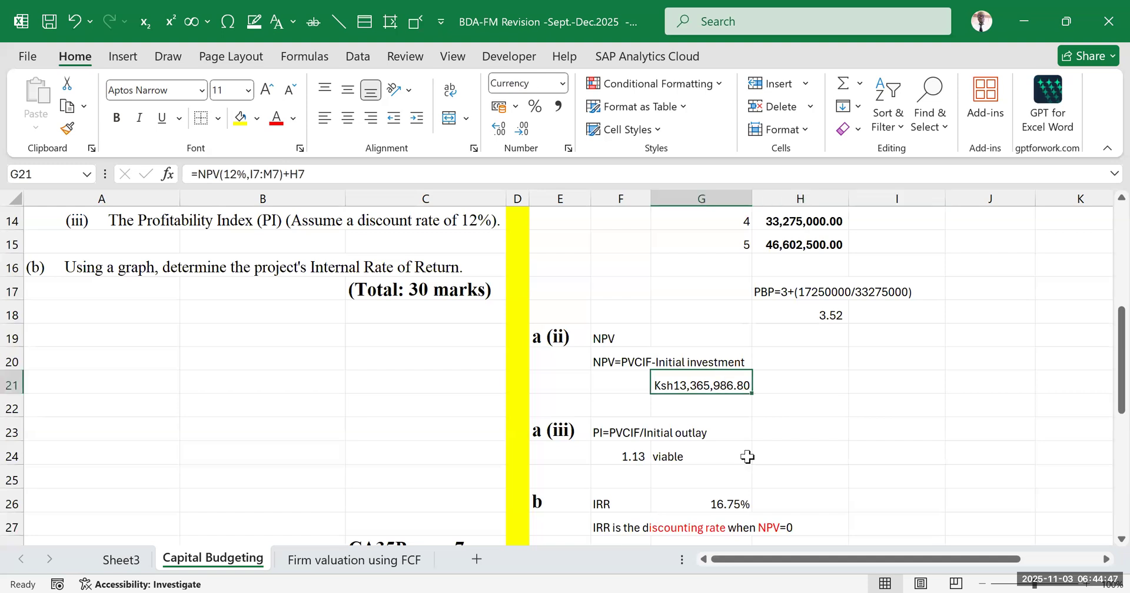
scroll(746, 453, down, 4)
scroll(989, 380, down, 1)
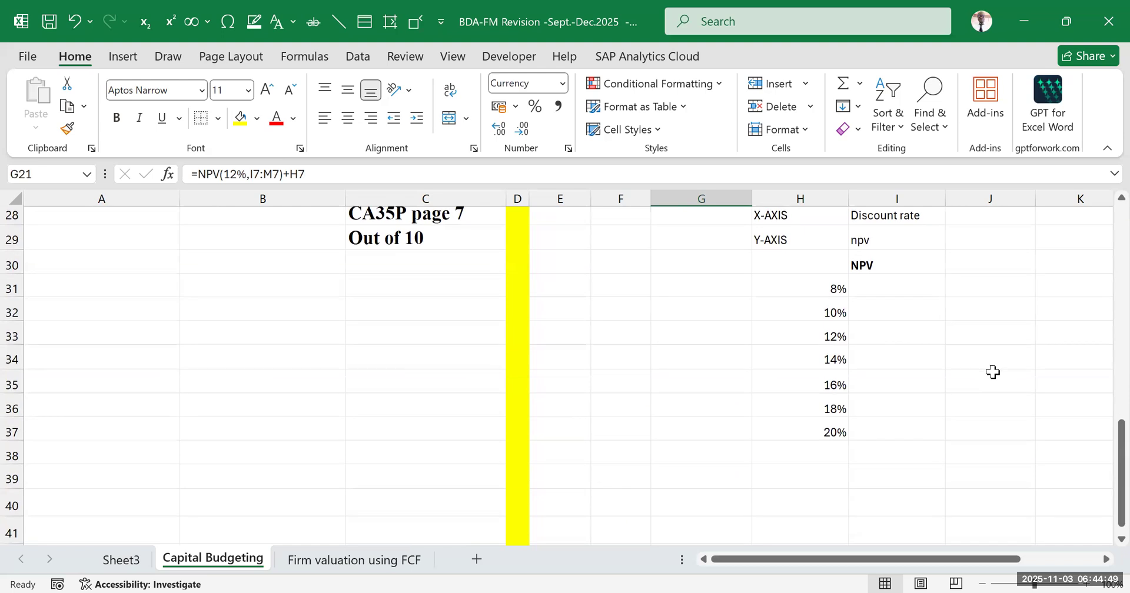
Move the discount rates down one row to H32:H38 and enter 6% in H31
click(989, 376)
mouse_move(832, 288)
mouse_down()
mouse_move(812, 306)
mouse_move(807, 449)
mouse_move(800, 267)
mouse_move(829, 285)
mouse_up()
click(990, 336)
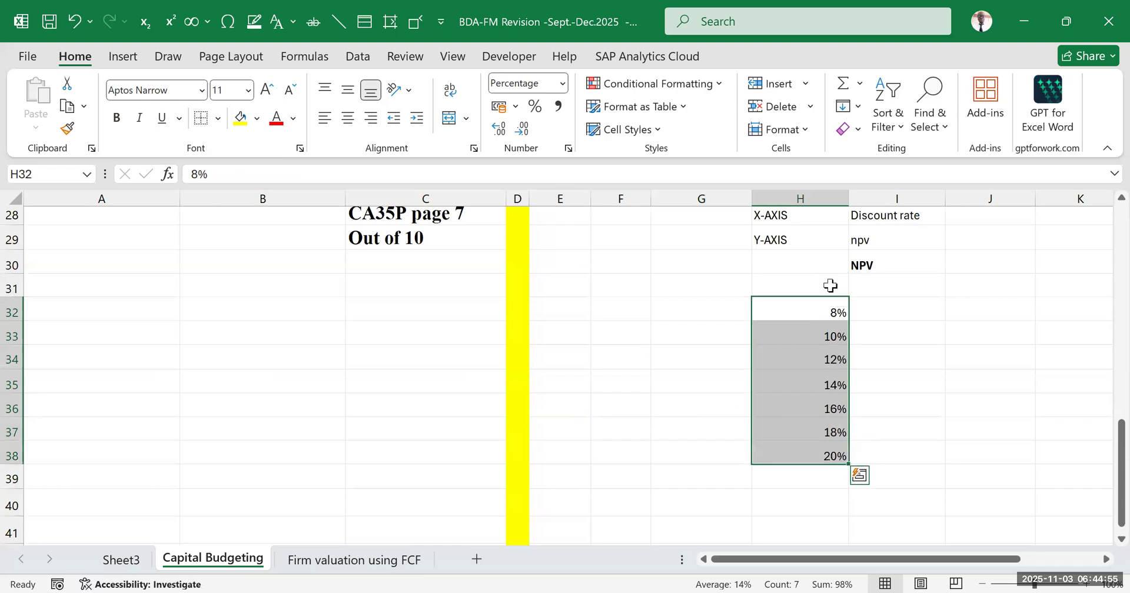
click(829, 285)
text(6%)
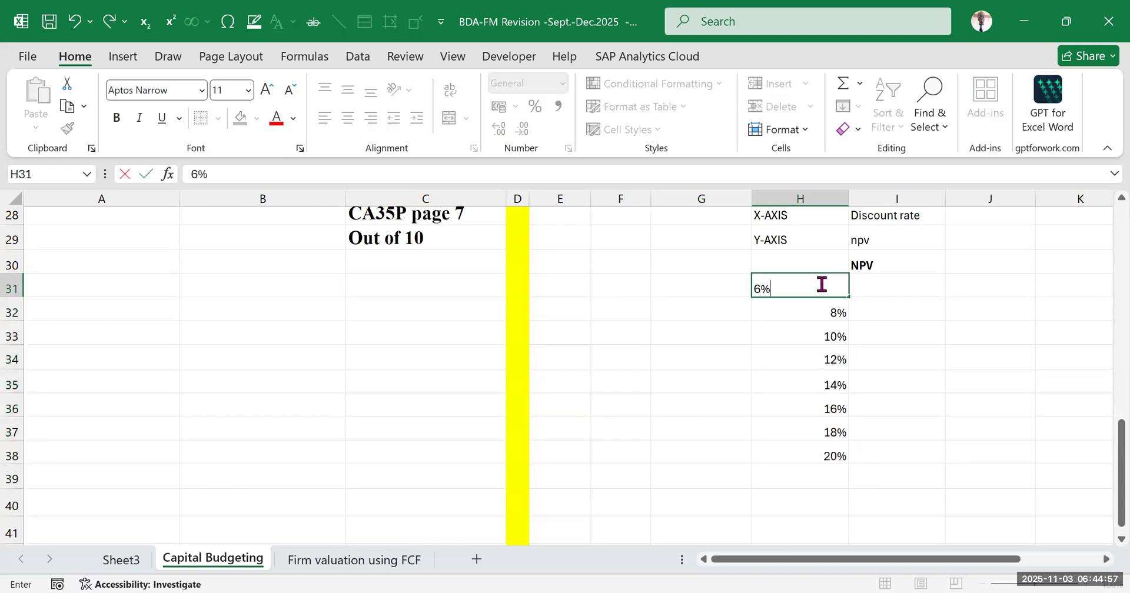
click(913, 324)
Review the discount rates on either side of 12% in H31:H38
drag(817, 284, 812, 325)
drag(834, 383, 829, 434)
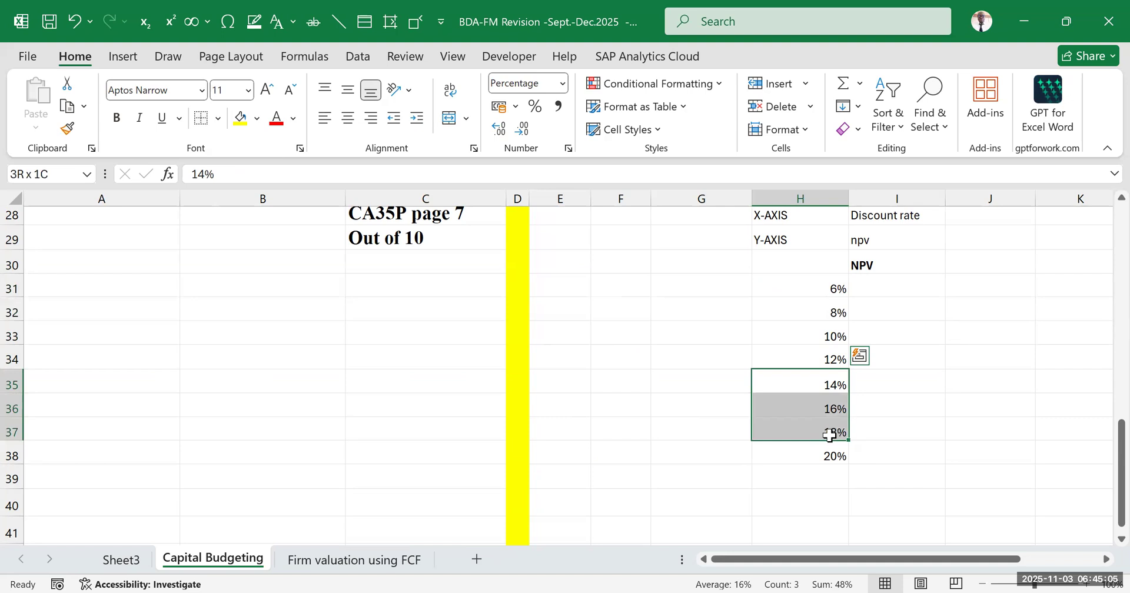
drag(830, 434, 830, 435)
click(797, 278)
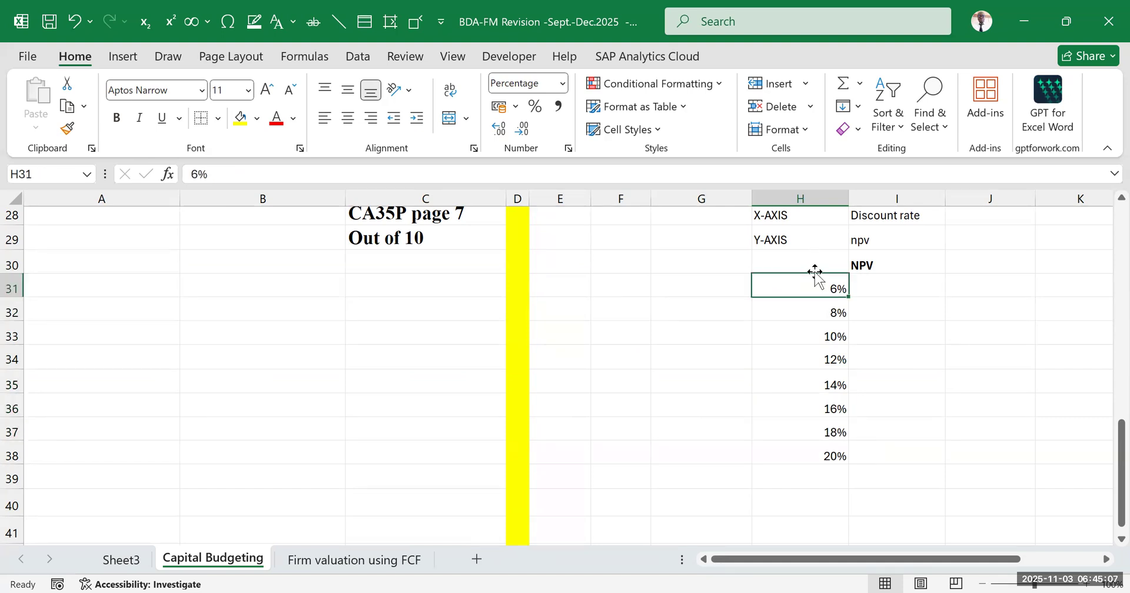
click(880, 285)
drag(819, 284, 832, 331)
drag(827, 388, 826, 455)
drag(832, 355, 887, 348)
Move the whole discount rate list down one row to H32:H39, leaving H31 empty
click(857, 285)
drag(830, 289, 793, 476)
click(963, 353)
Review the question requirements and cash flows alongside the 12% row of the discount rate list
scroll(963, 333, up, 5)
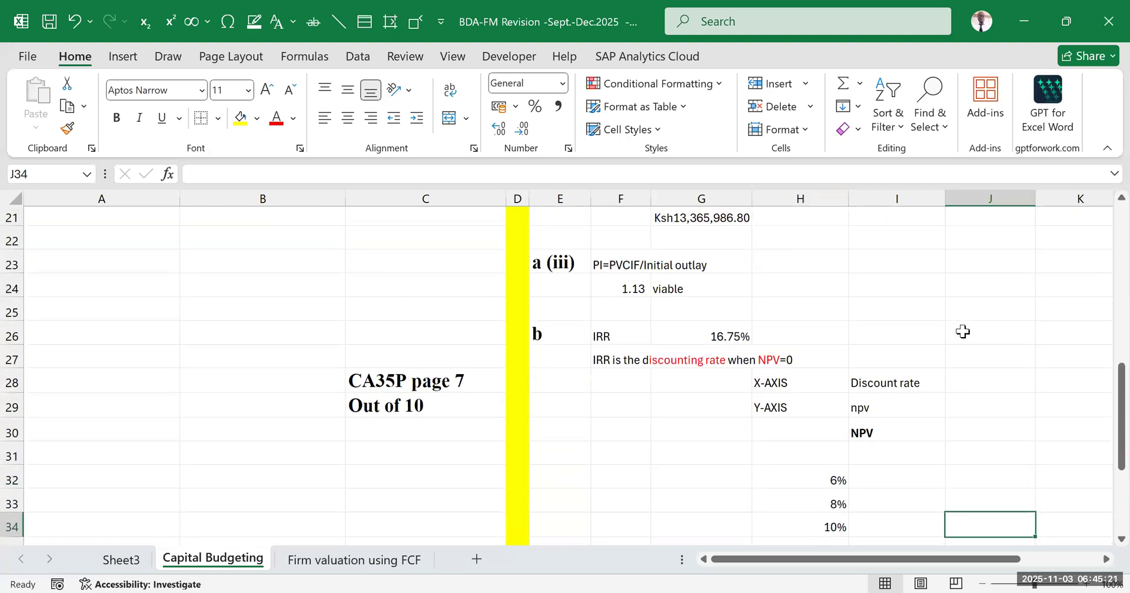
scroll(947, 321, up, 3)
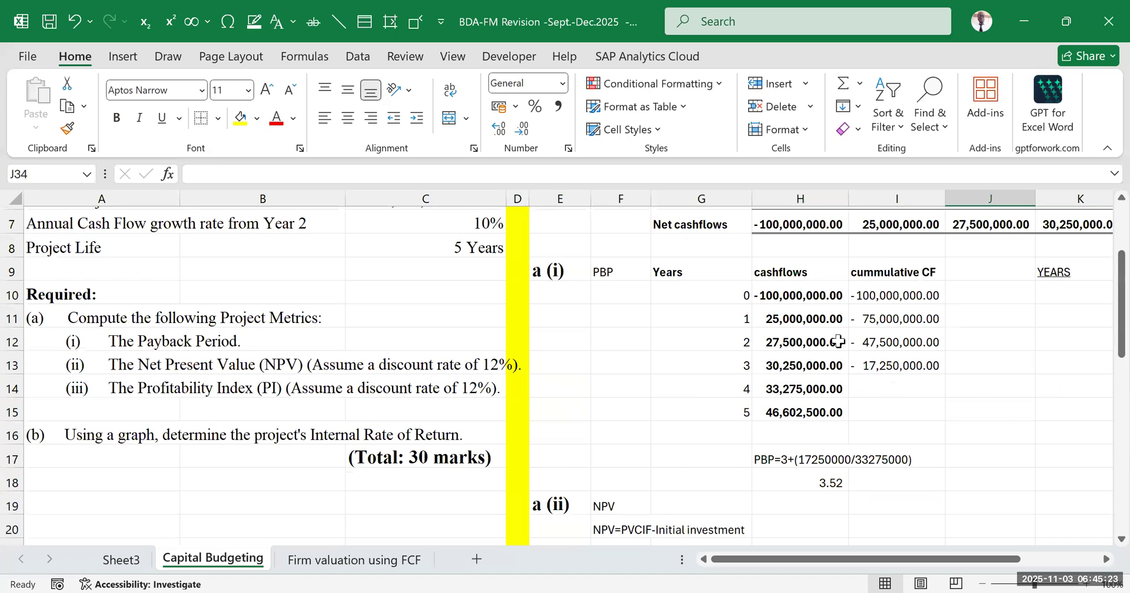
scroll(924, 365, down, 4)
scroll(911, 393, down, 4)
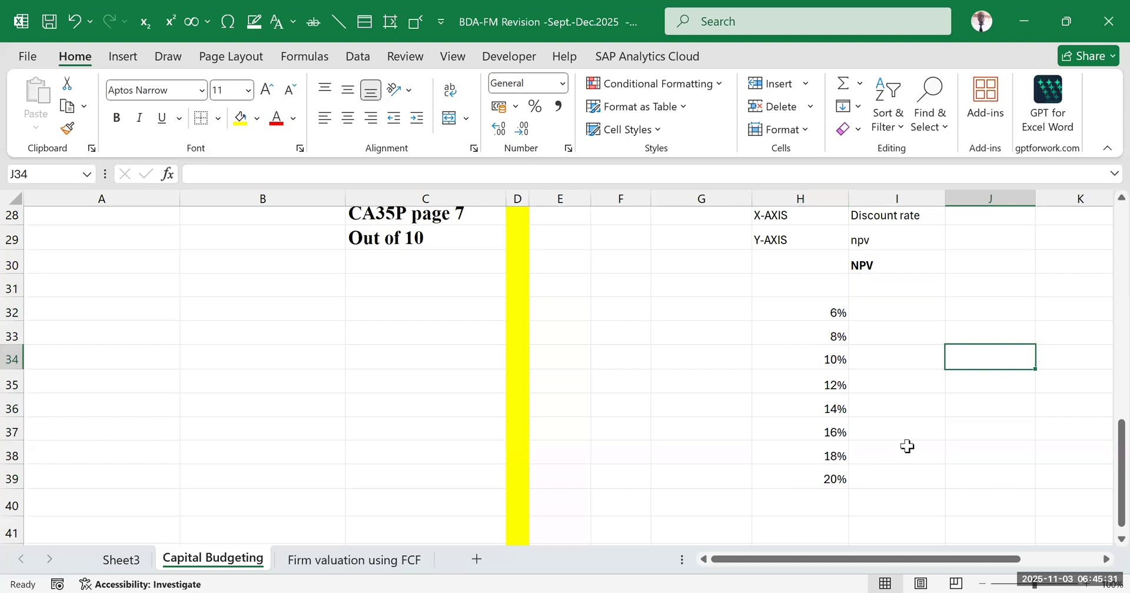
drag(797, 390, 853, 383)
scroll(769, 392, up, 5)
click(803, 409)
click(902, 365)
scroll(684, 377, up, 2)
scroll(685, 377, up, 1)
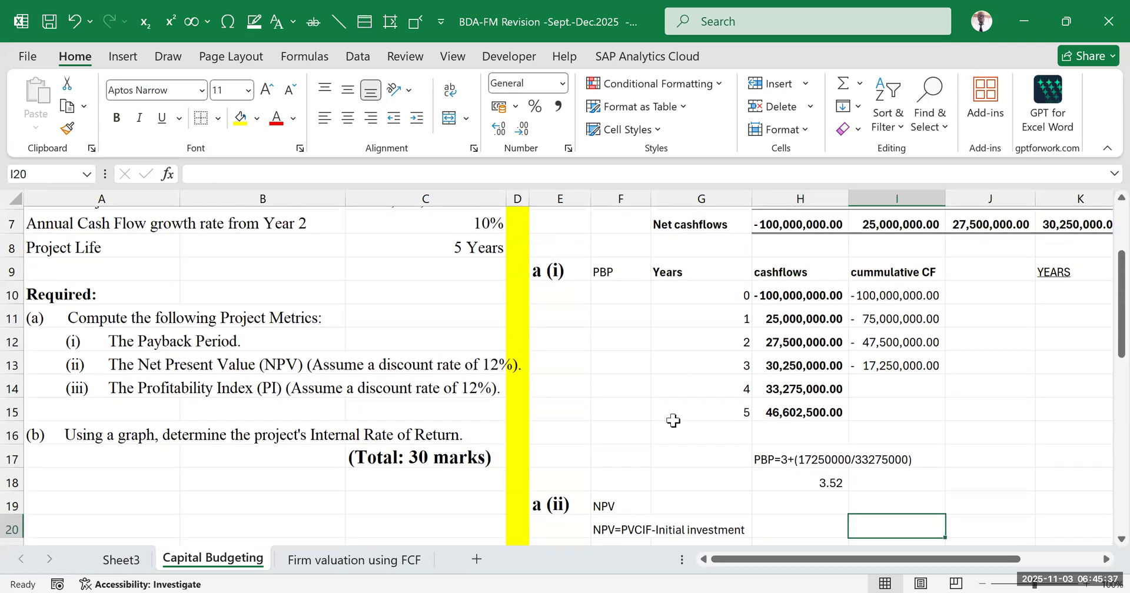
Examine how the discount rate is written in the NPV formula in G21
scroll(679, 377, down, 2)
click(673, 385)
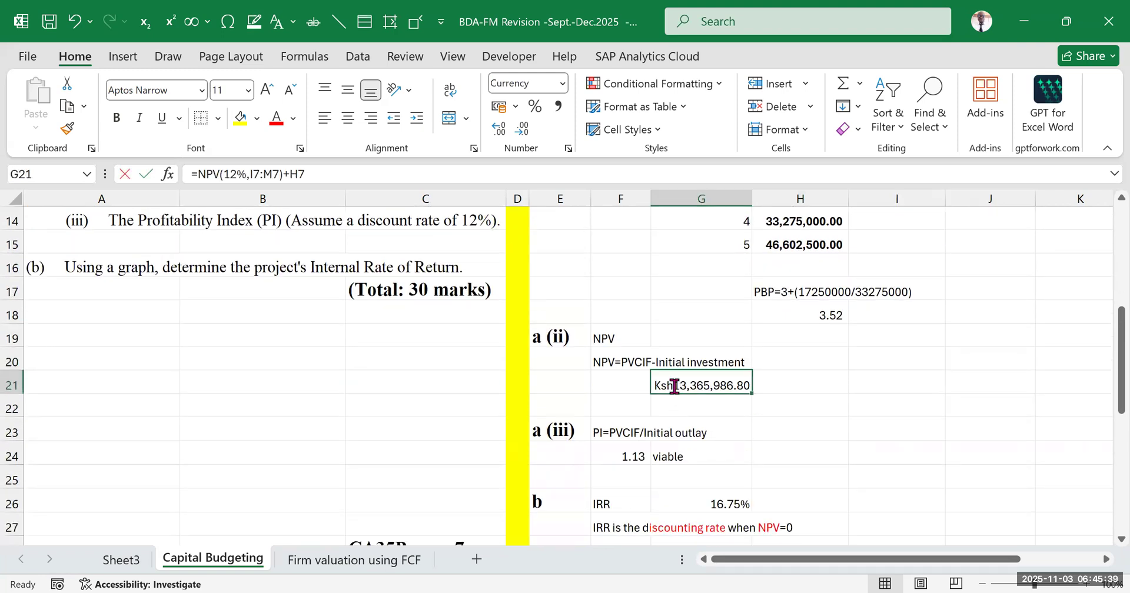
double_click(691, 386)
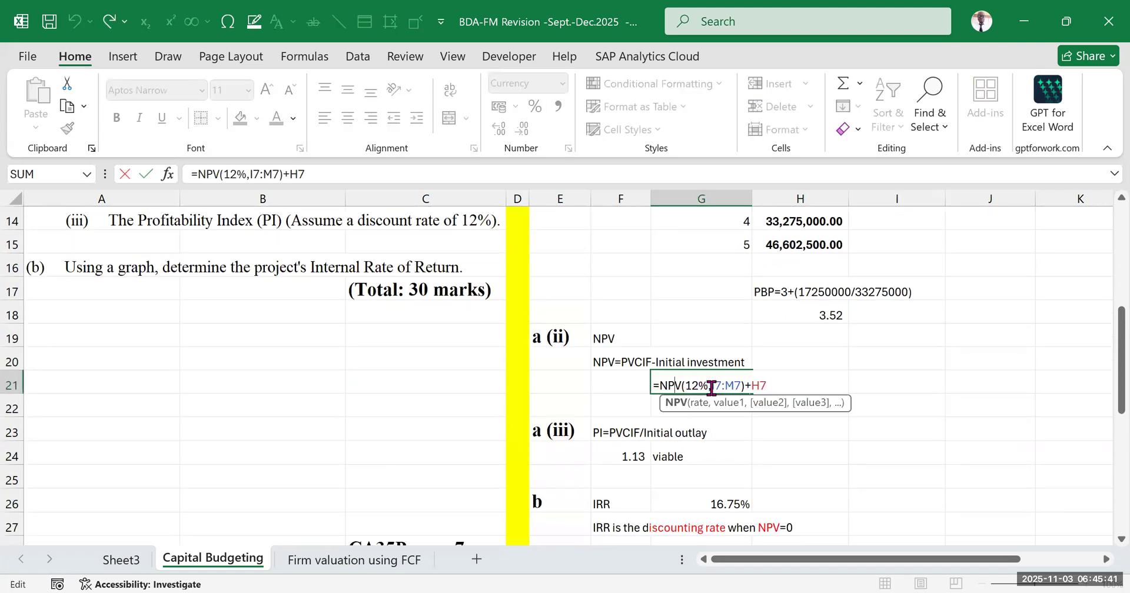
click(897, 362)
scroll(742, 369, up, 2)
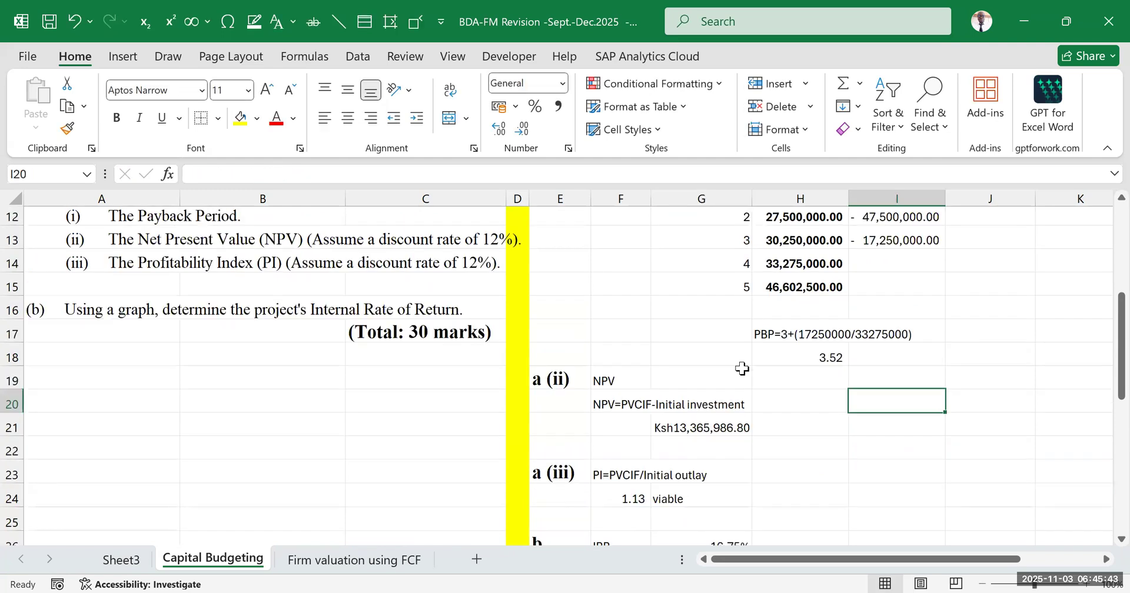
scroll(741, 369, up, 5)
scroll(633, 400, up, 1)
scroll(630, 386, down, 4)
scroll(624, 348, up, 1)
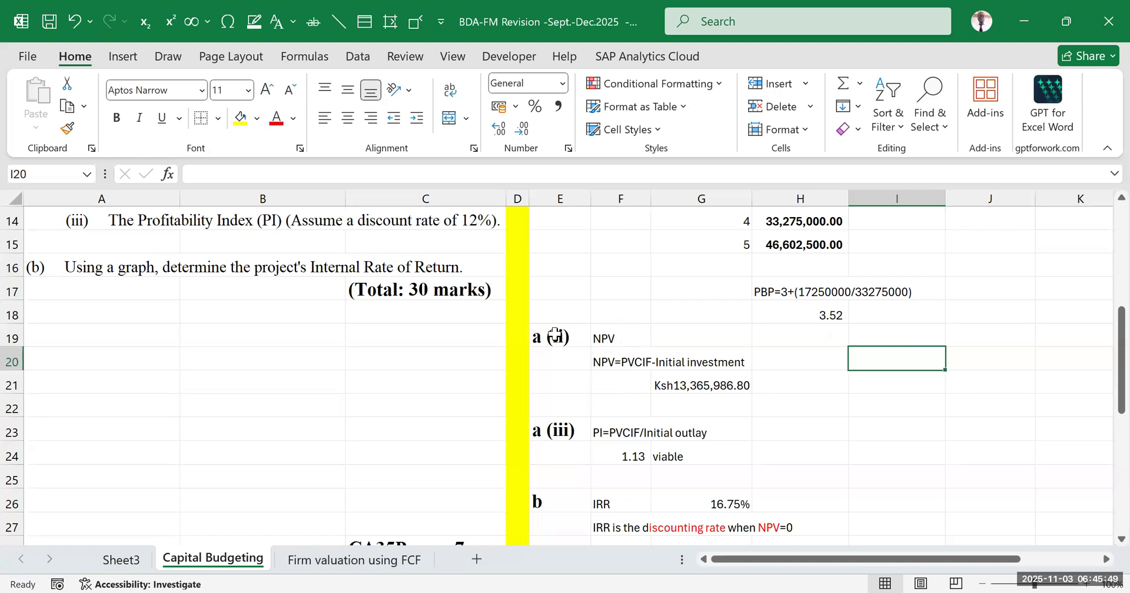
Insert an empty row 19 above the a (ii) NPV section
click(13, 338)
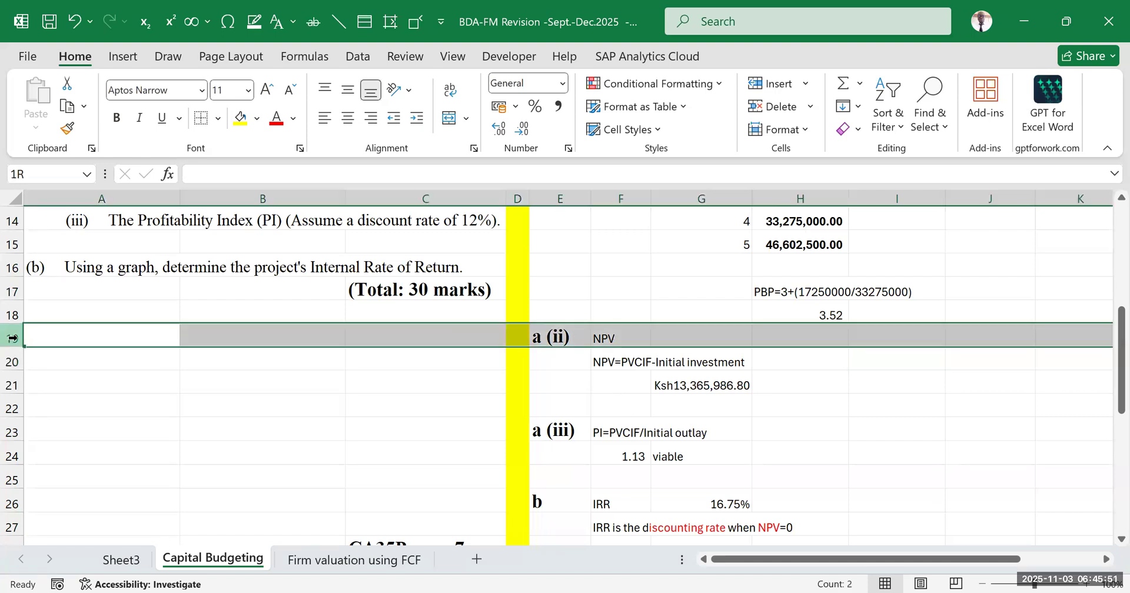
key(ctrl+plus)
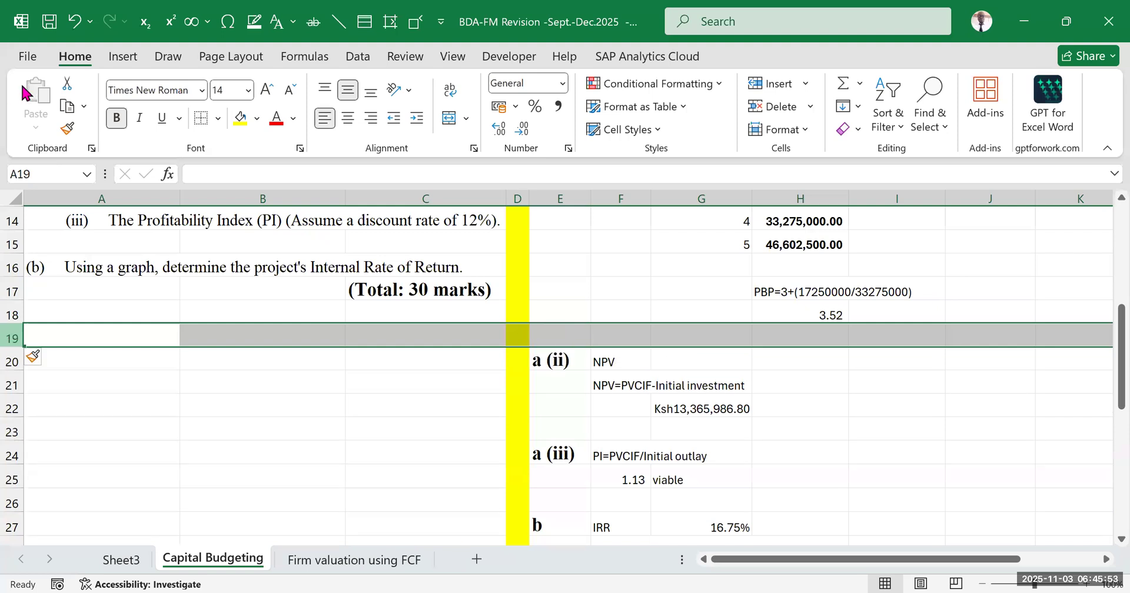
click(897, 477)
Enter the label "R=" in F19 and the discount rate 12% in G19
click(663, 336)
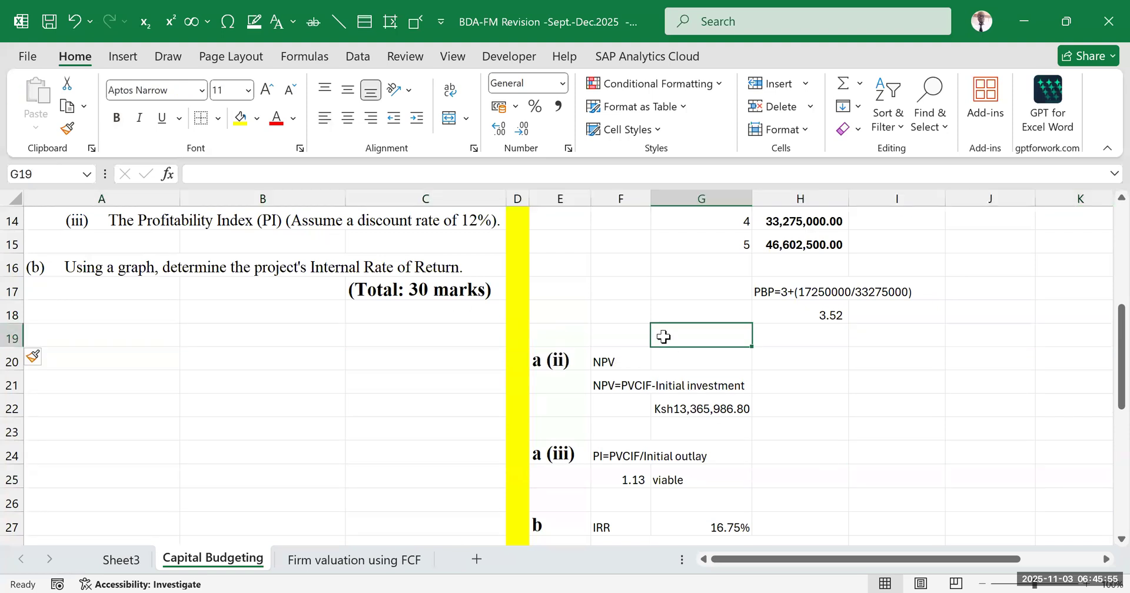
text(R)
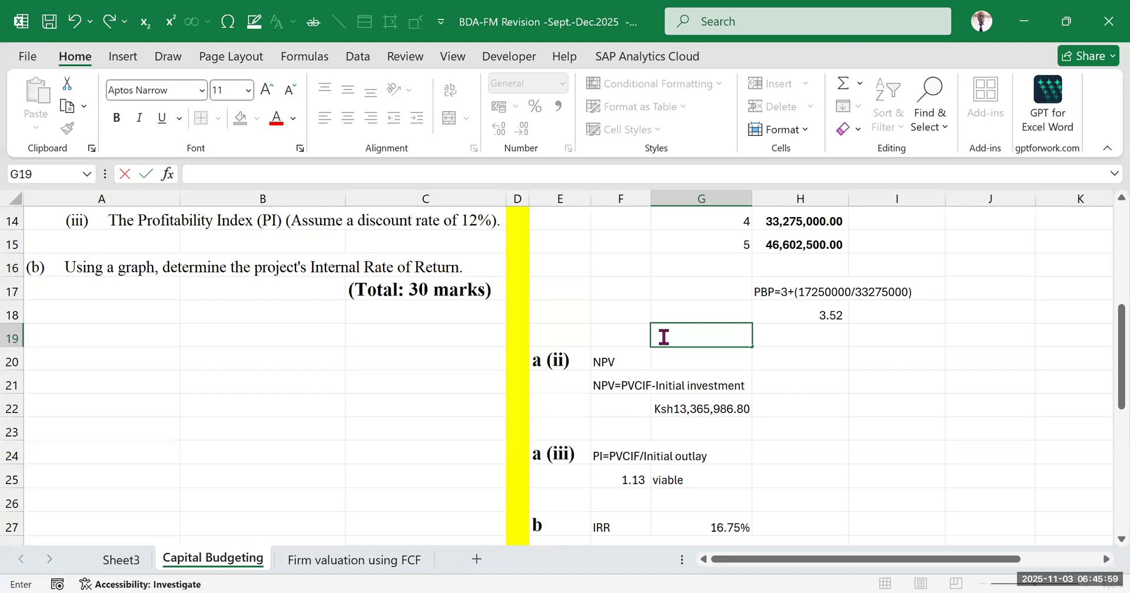
click(630, 333)
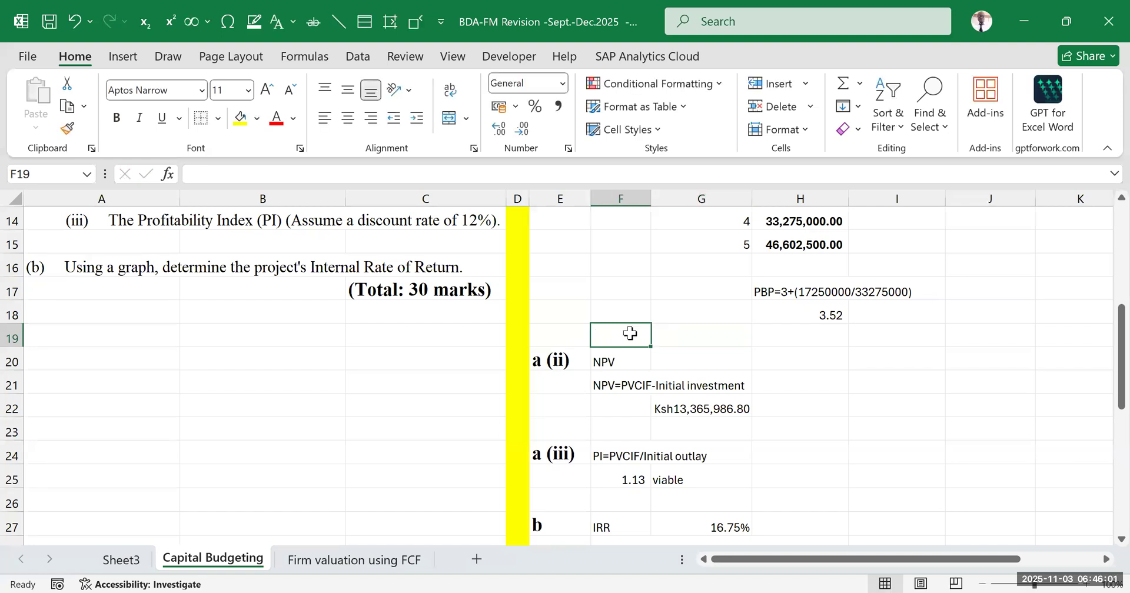
text(R=)
key(Tab)
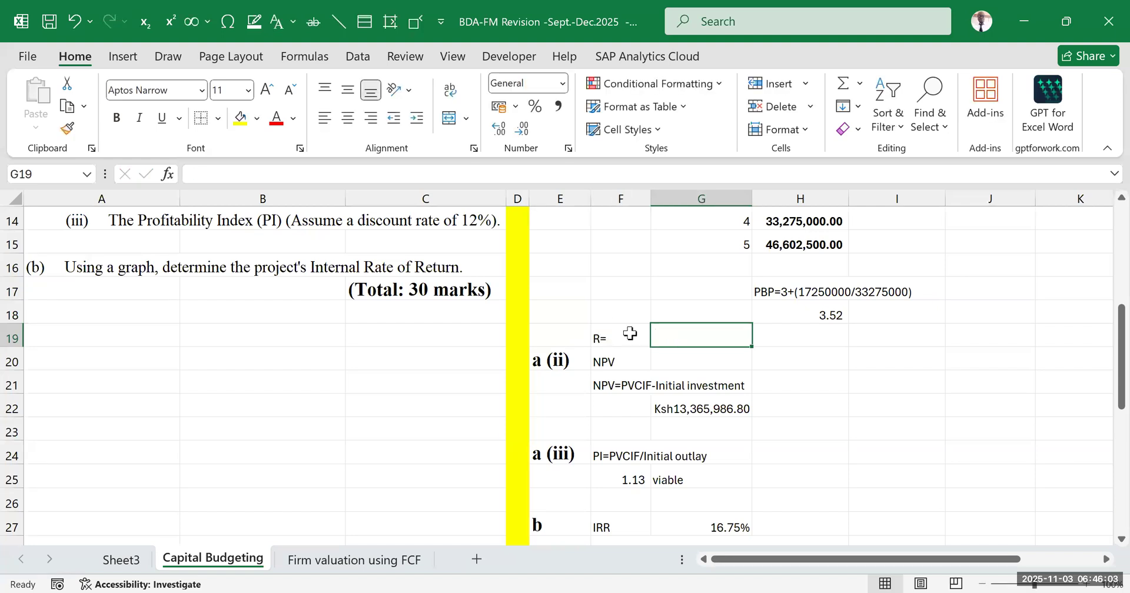
text(12%)
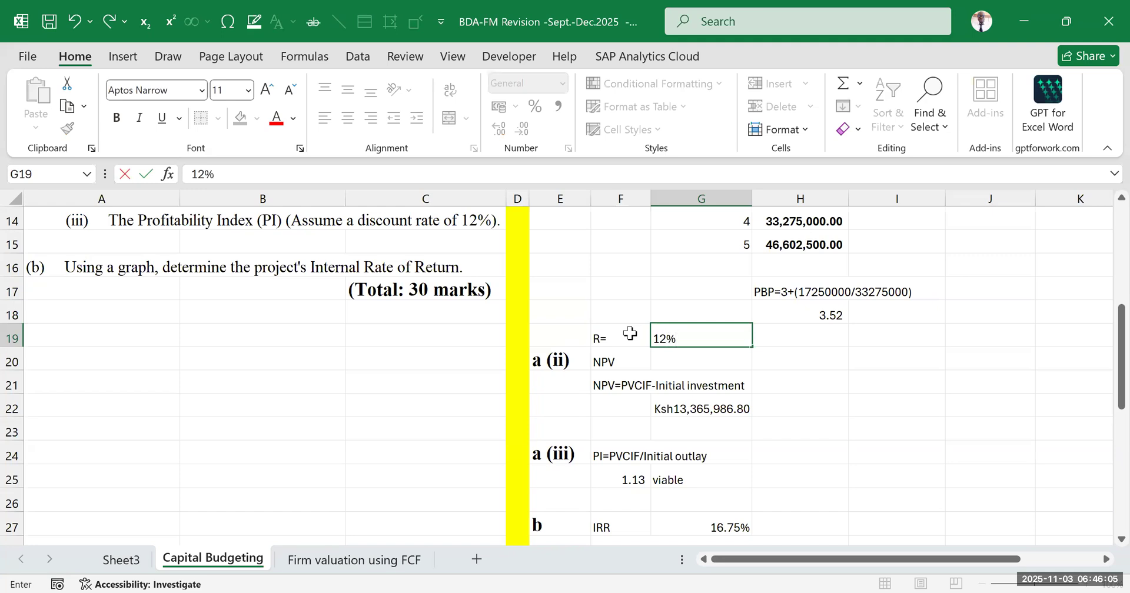
click(1026, 451)
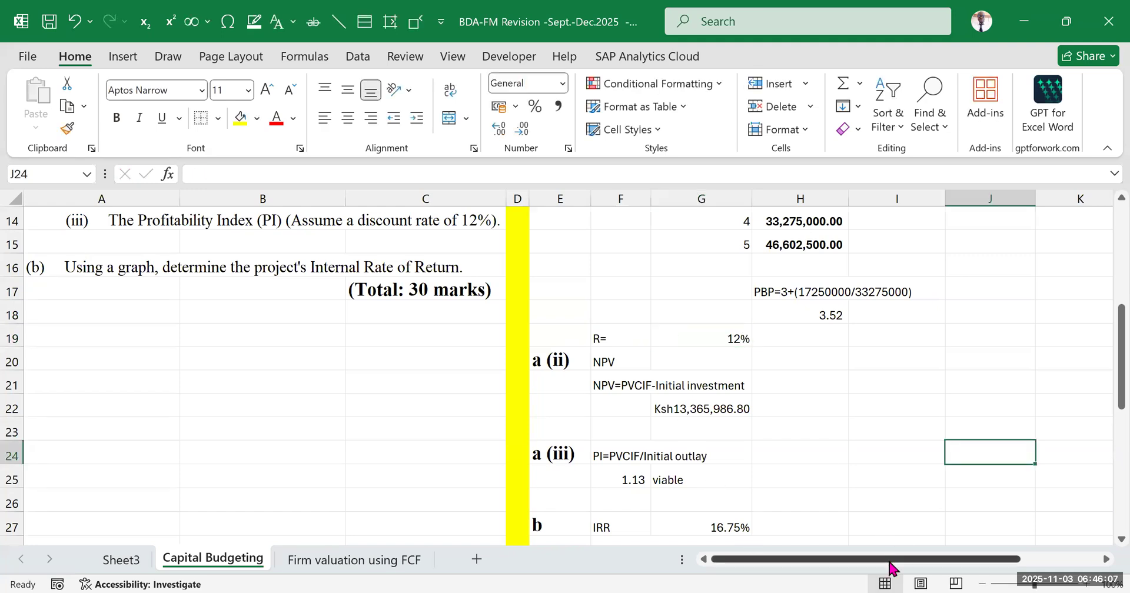
Review the 12% discount rate requirement for NPV and how the rate is written in the NPV formula in G22
scroll(358, 329, up, 3)
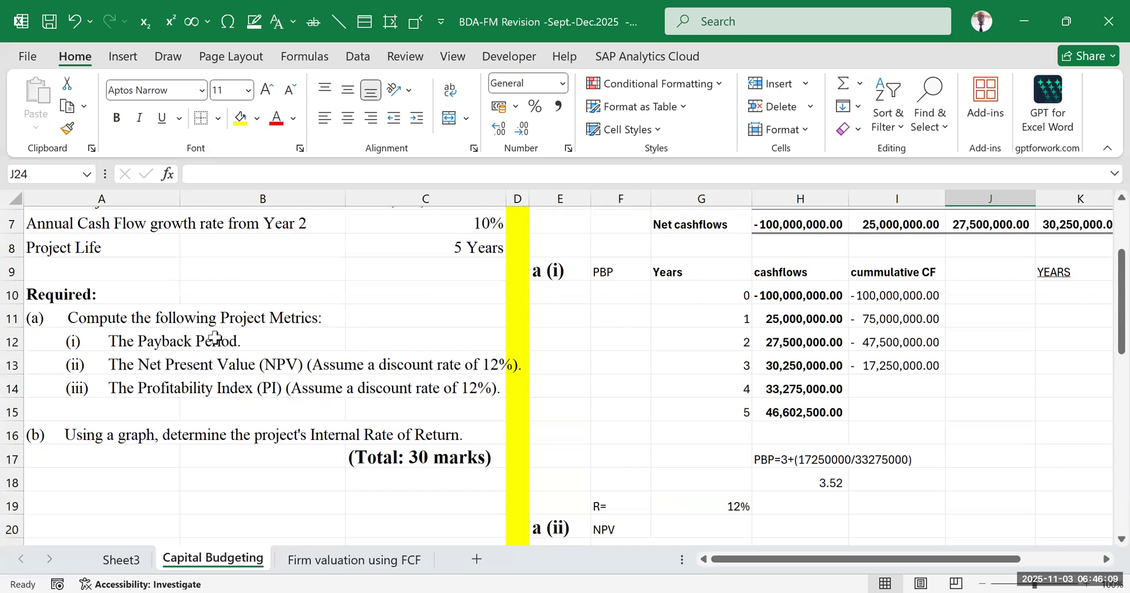
click(138, 366)
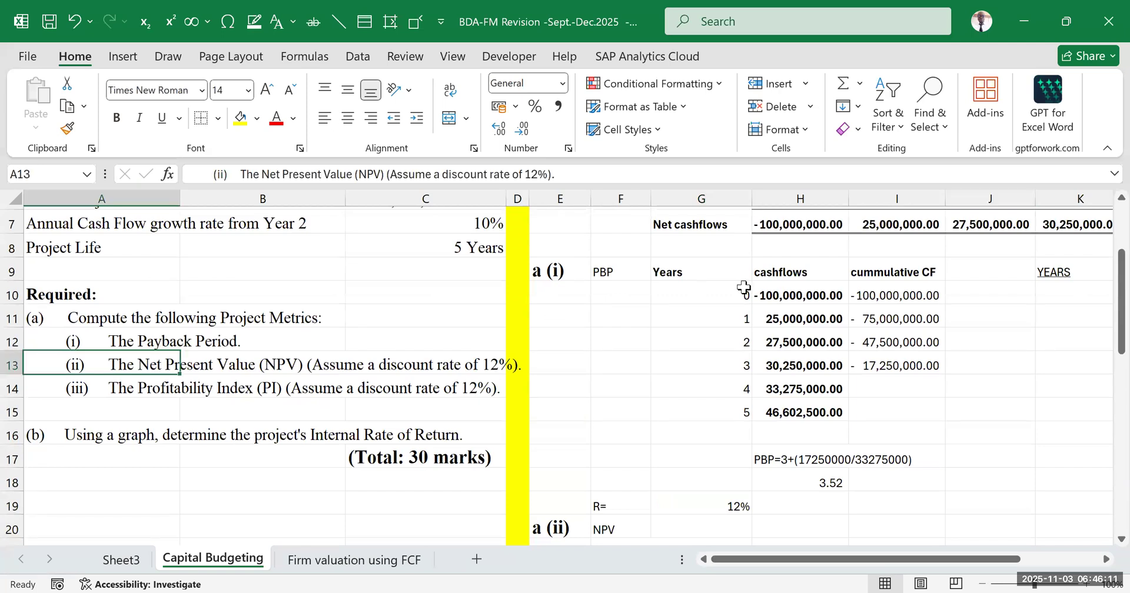
scroll(718, 398, down, 1)
scroll(681, 406, down, 1)
click(681, 407)
double_click(681, 408)
click(710, 408)
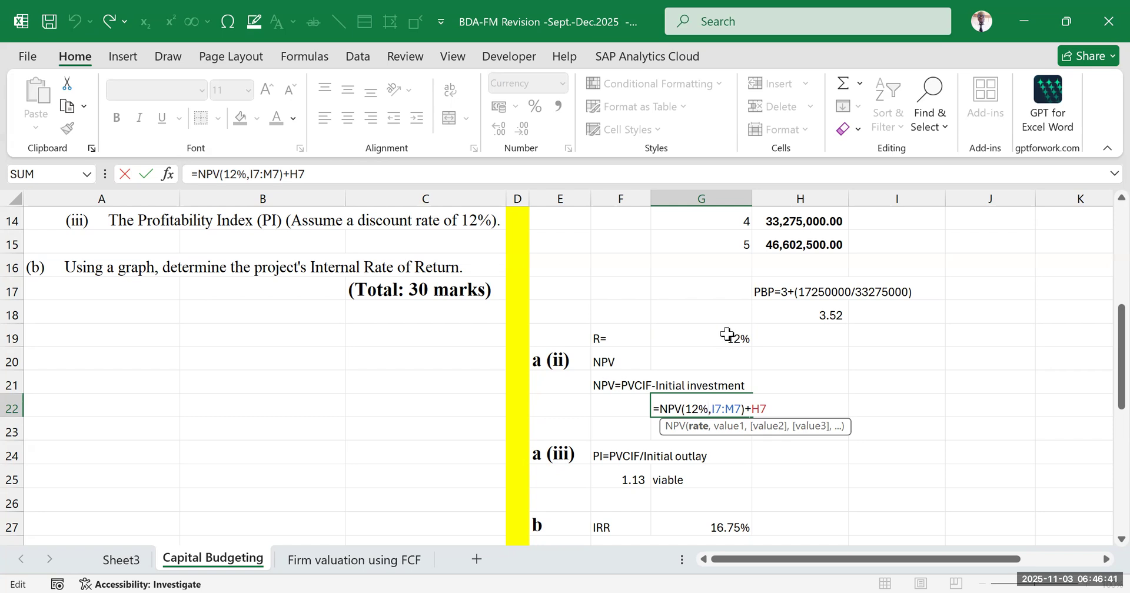
key(Return)
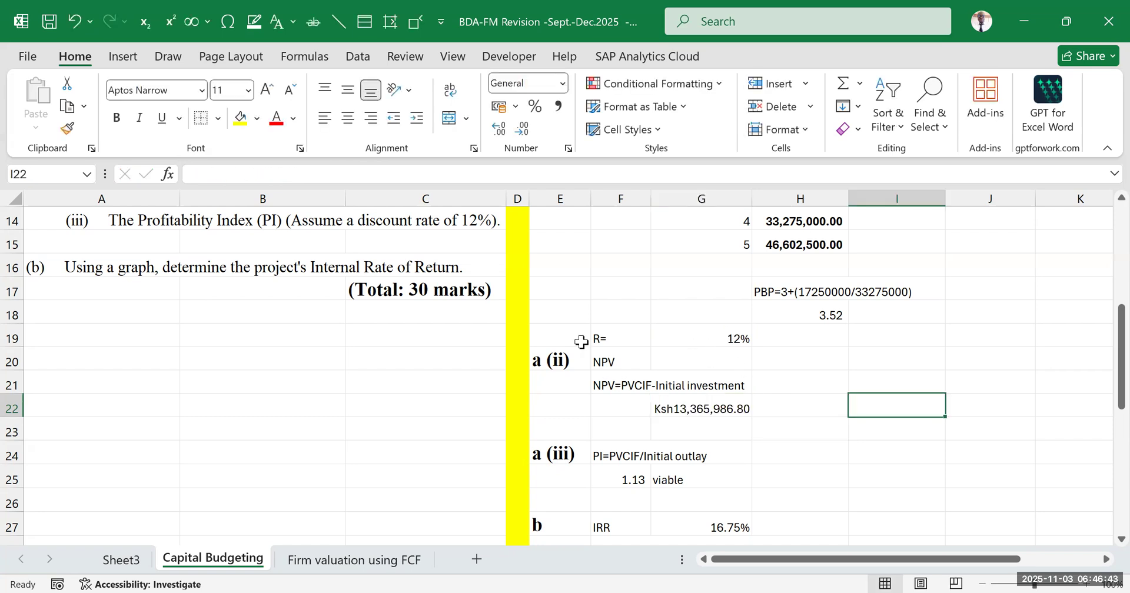
Clear the discount rate label and value from F19:G19
drag(612, 336, 743, 334)
key(Delete)
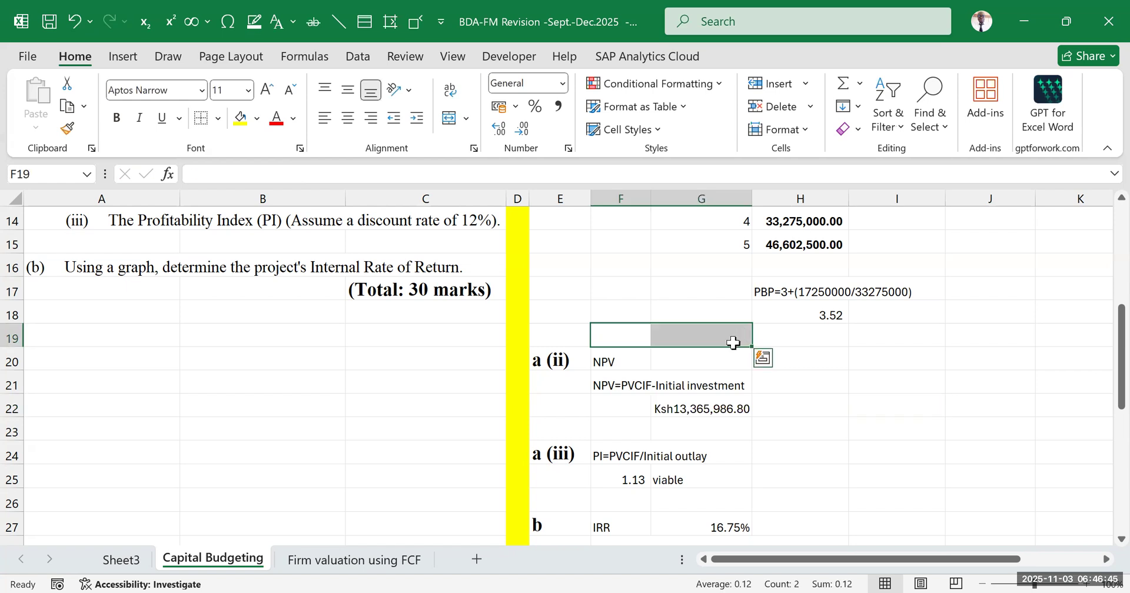
click(880, 380)
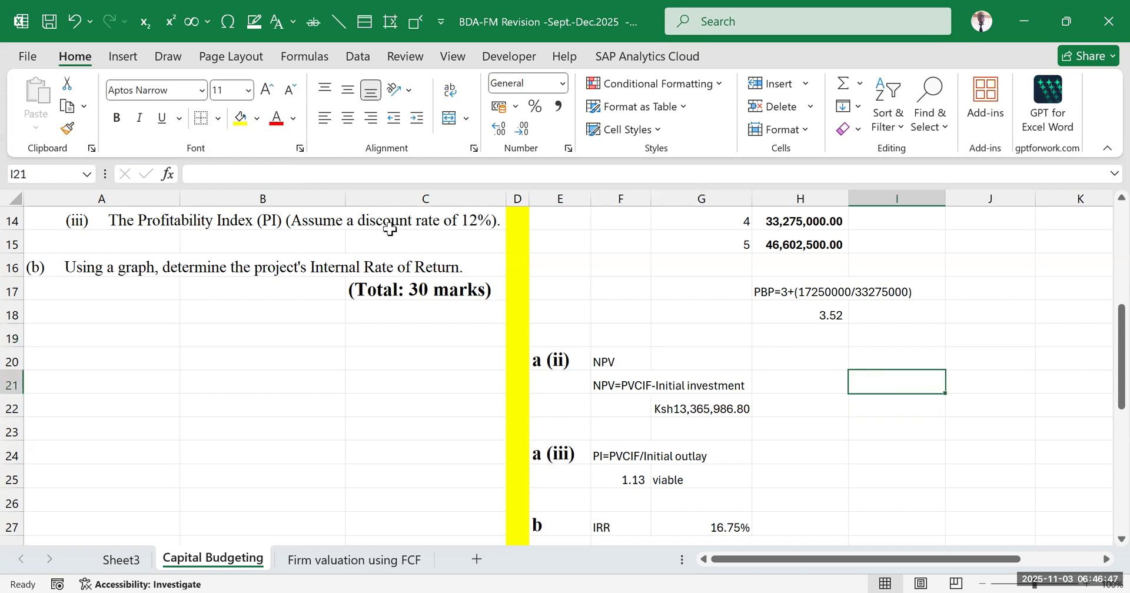
Examine the discount rate list in H33:H40 beside the empty NPV column, including the 12% row and cell G19
scroll(706, 382, down, 5)
click(933, 377)
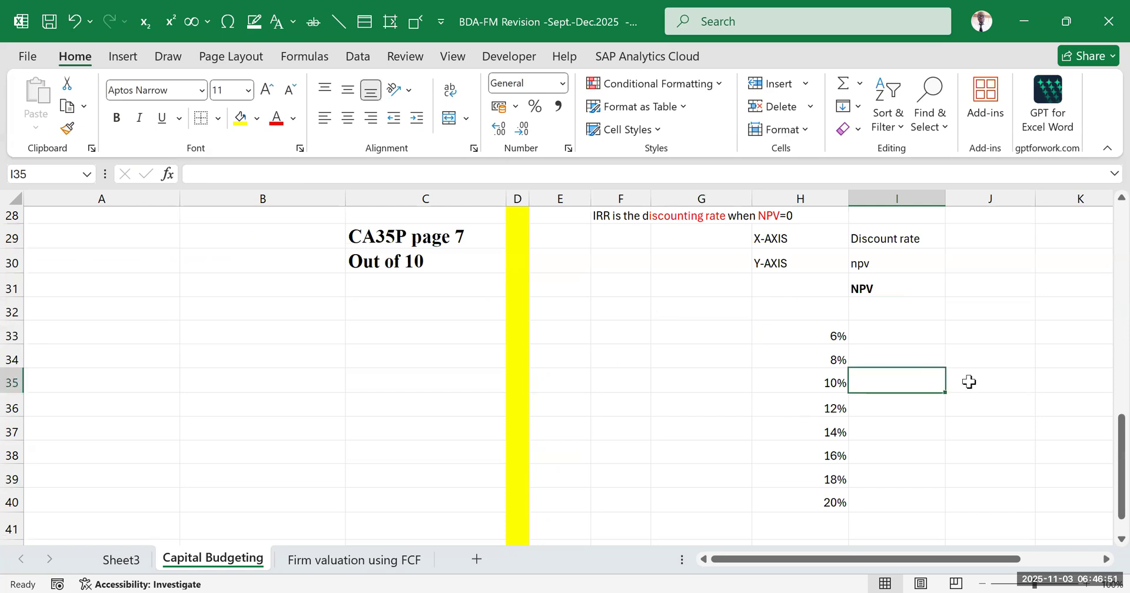
click(870, 337)
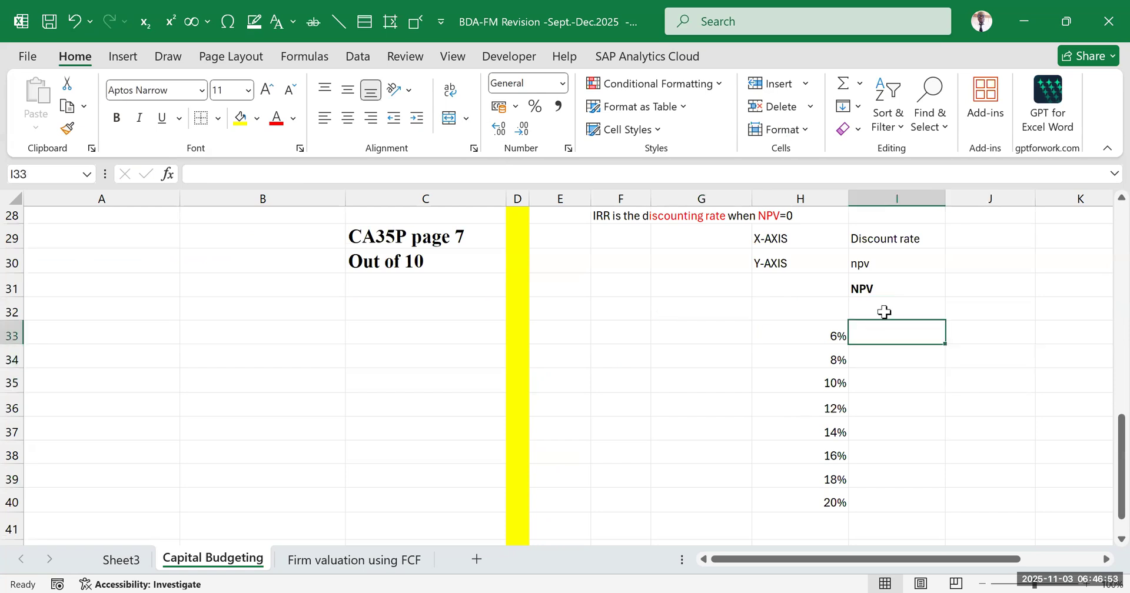
click(885, 310)
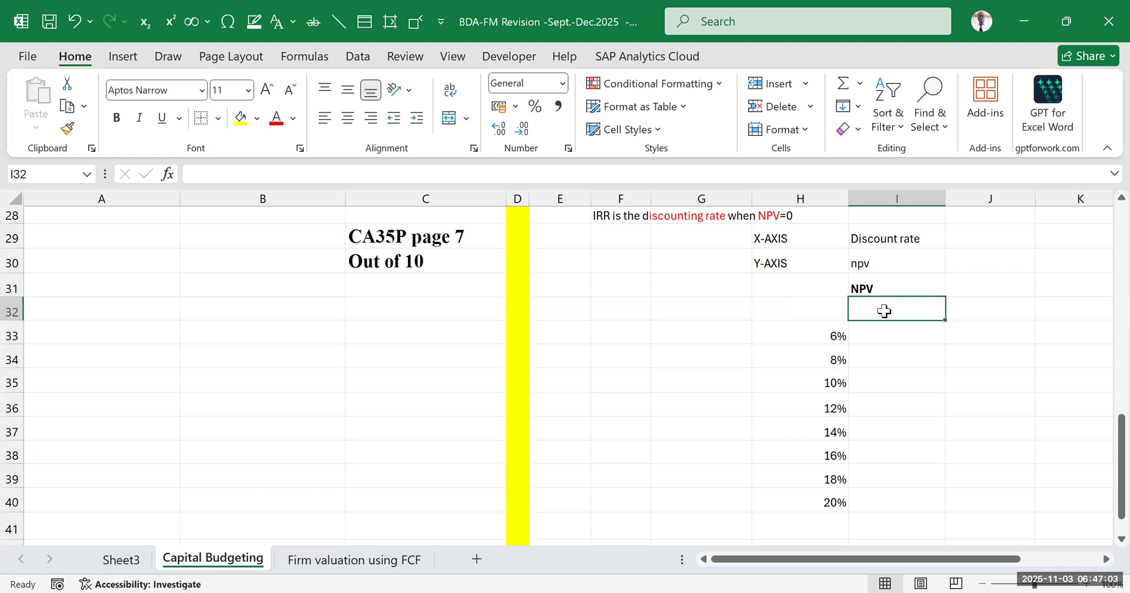
click(828, 410)
shift+click(890, 402)
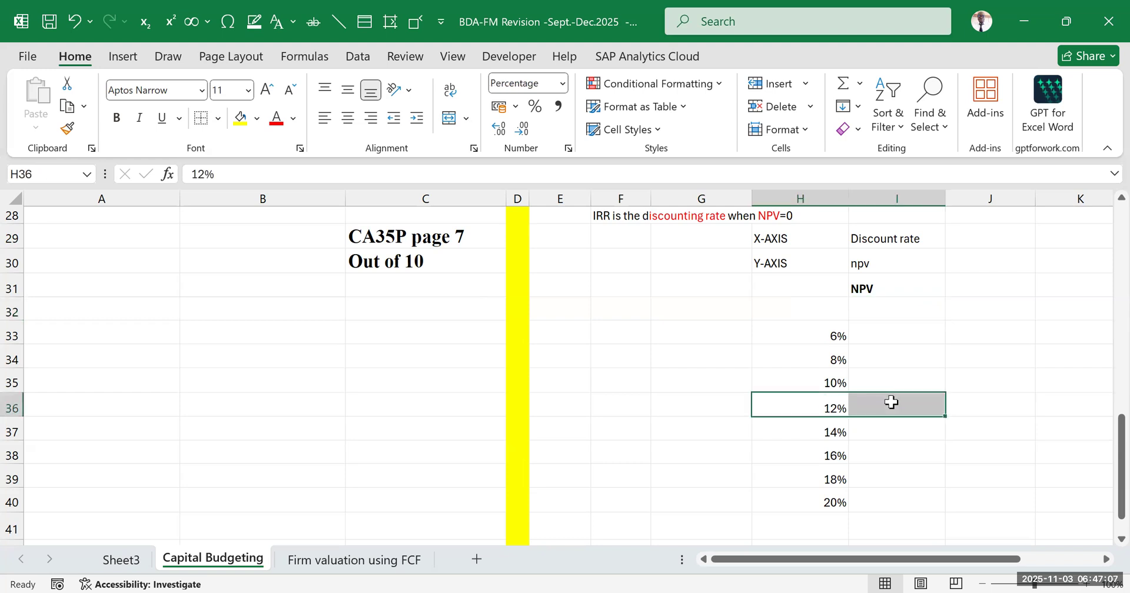
scroll(882, 378, up, 5)
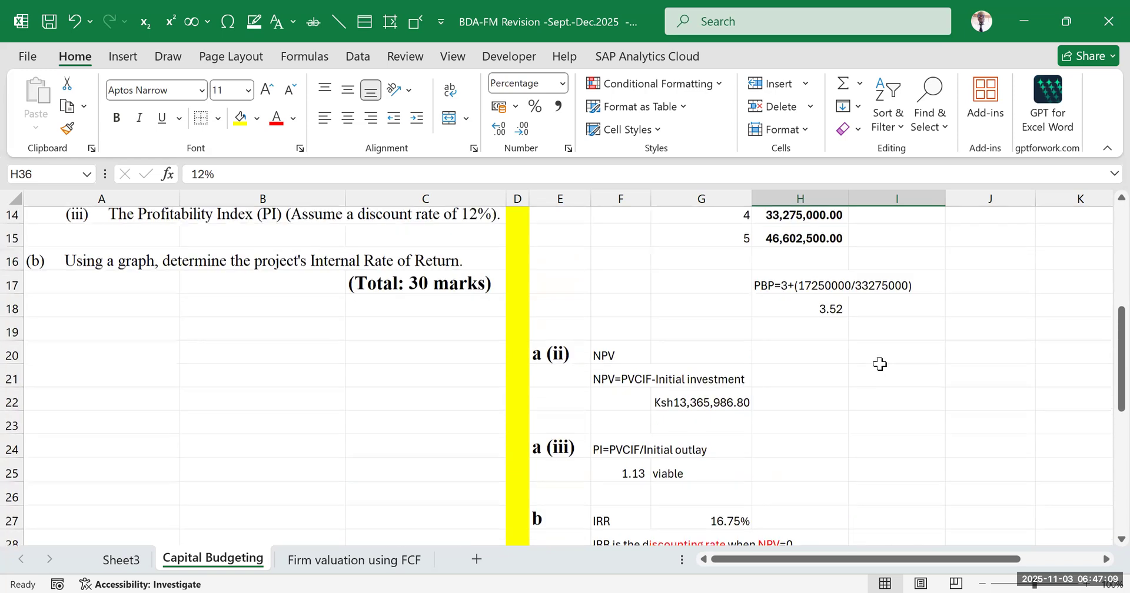
click(702, 334)
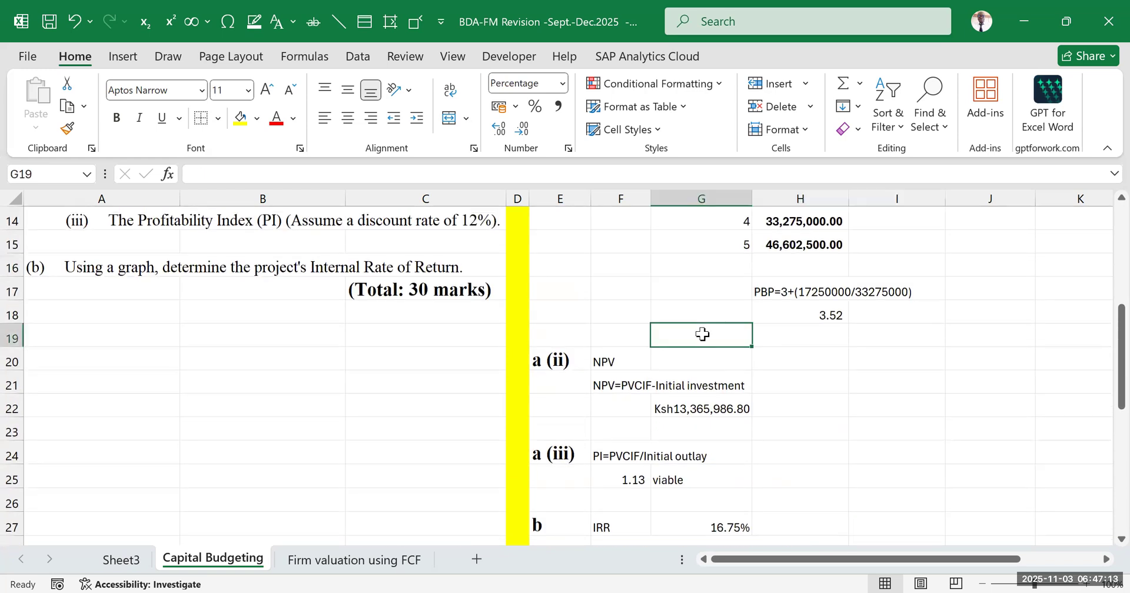
scroll(702, 333, down, 6)
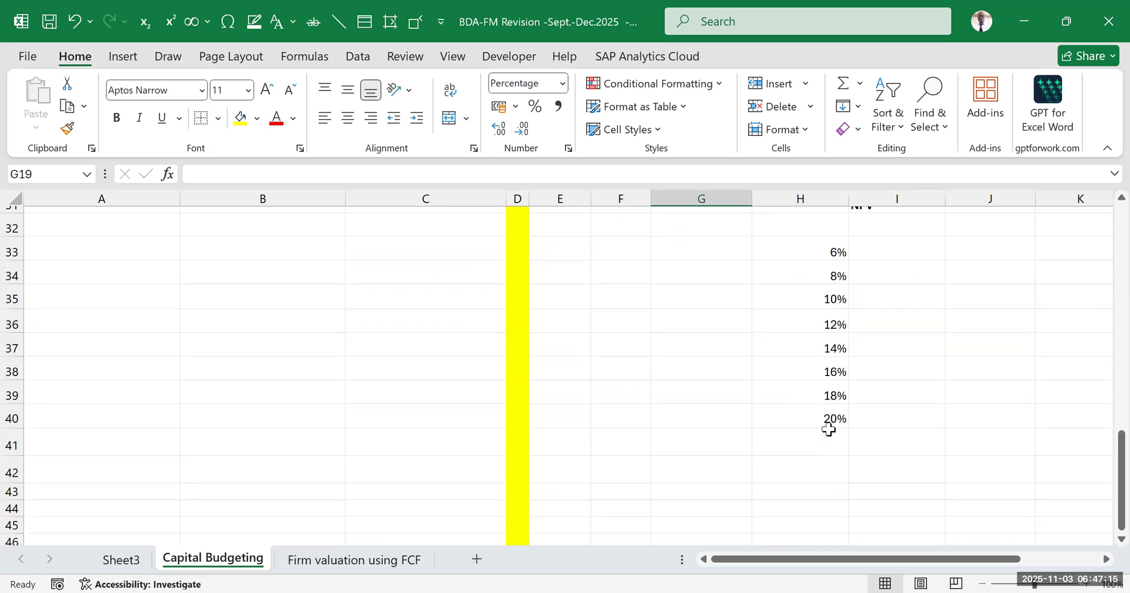
scroll(860, 322, up, 1)
scroll(860, 323, up, 1)
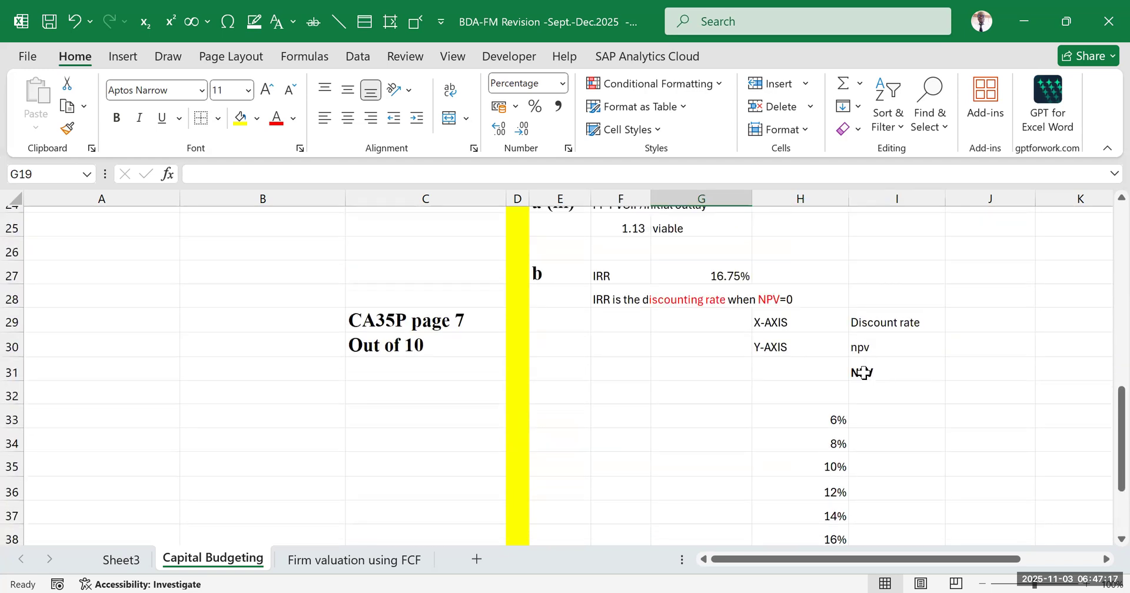
Look up the Data Table option among the What-If Analysis tools
click(129, 55)
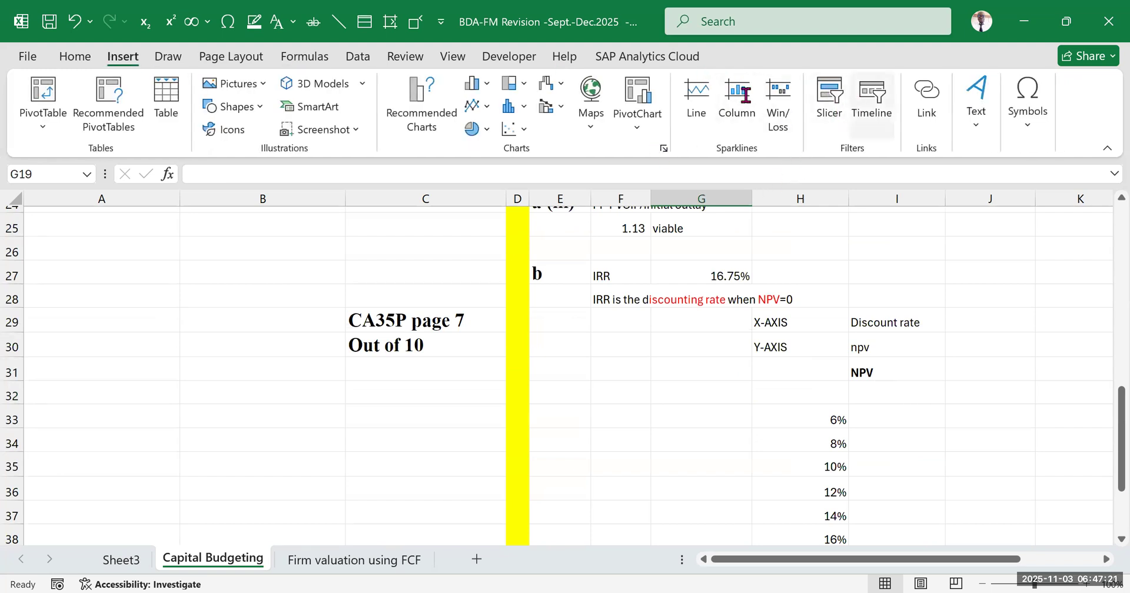
click(357, 58)
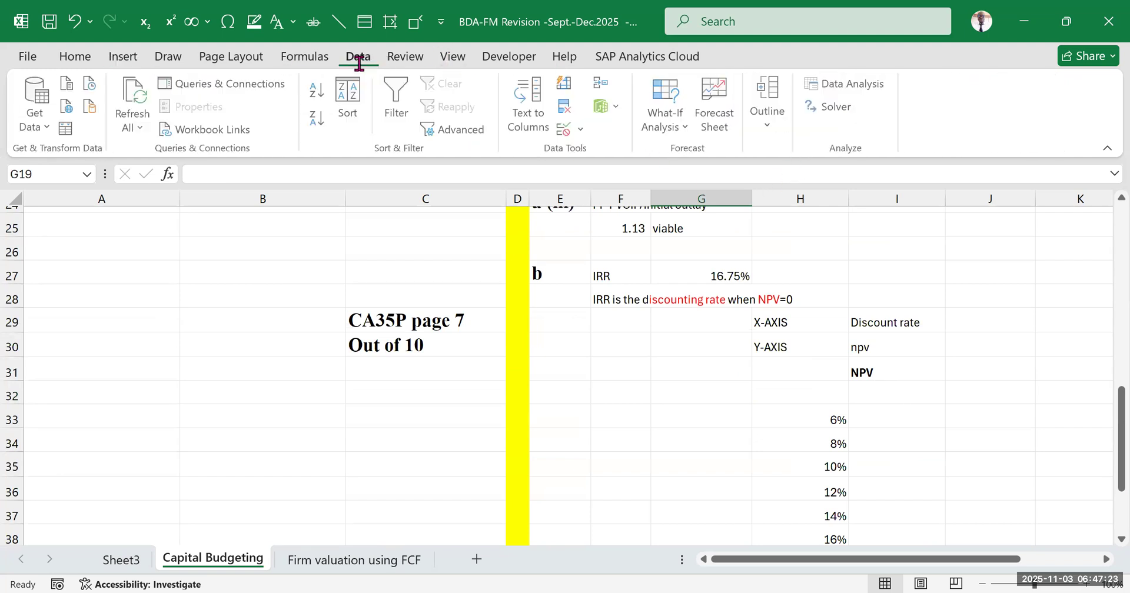
click(679, 127)
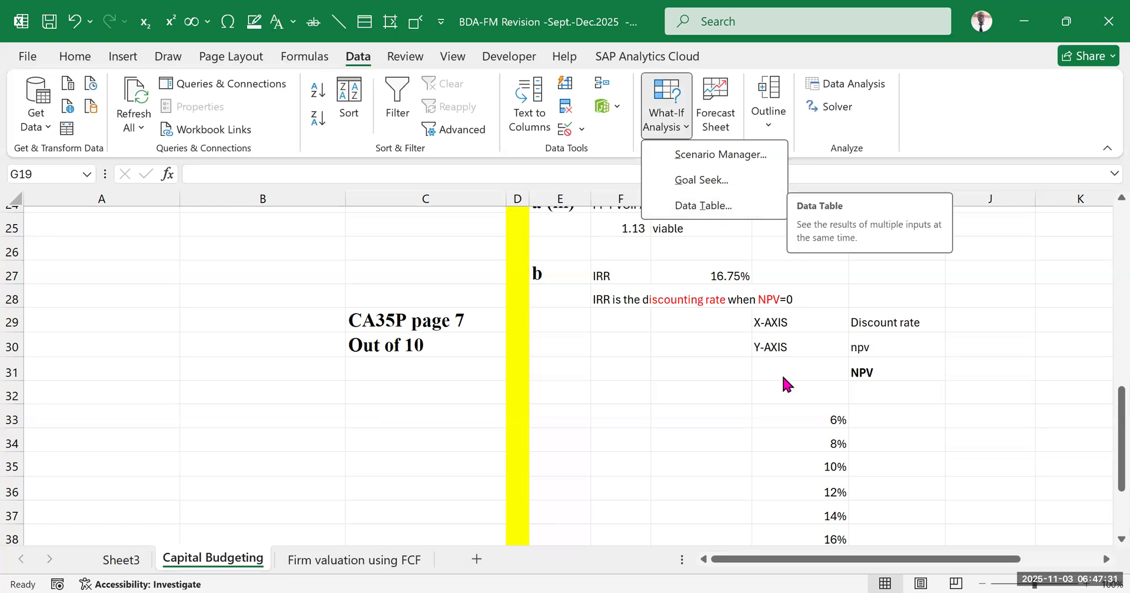
click(672, 136)
click(687, 376)
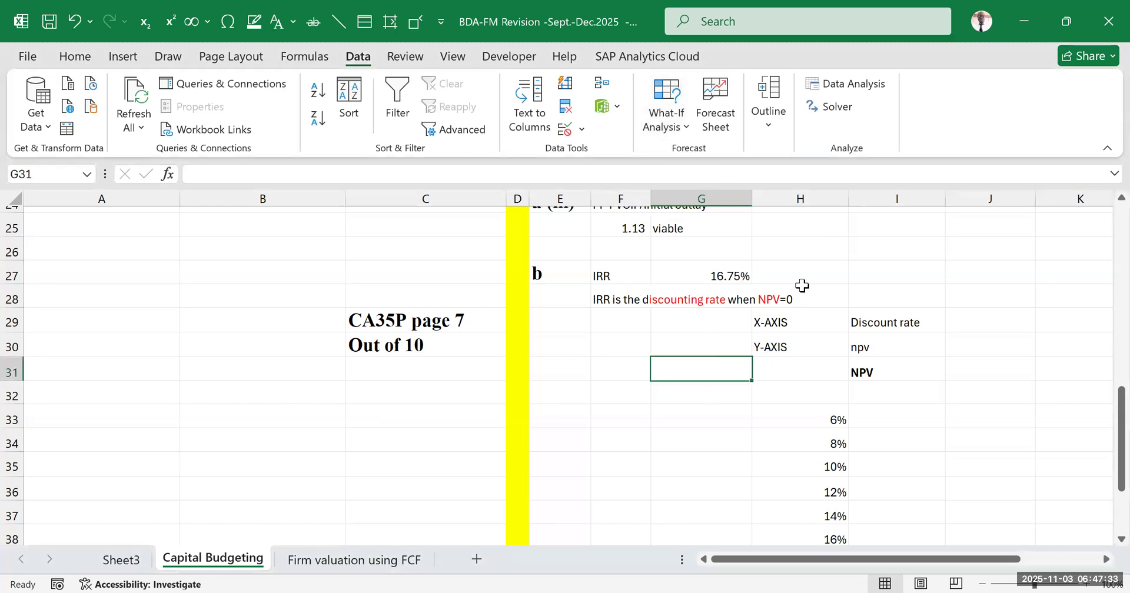
Enter a discount rate of 12% in G19, above the a (ii) NPV section
scroll(585, 402, up, 1)
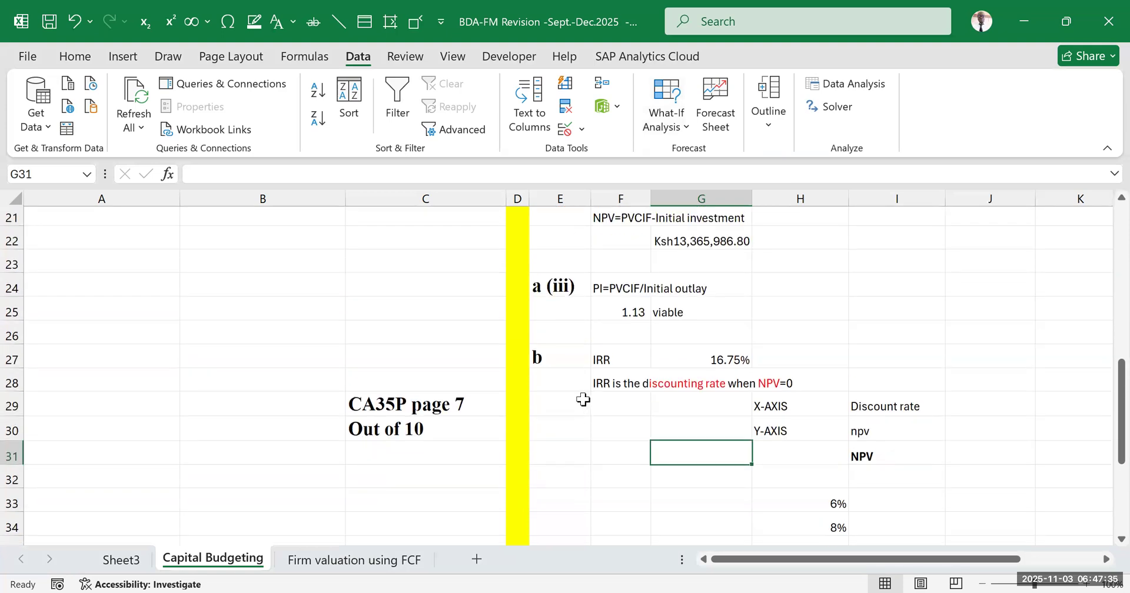
scroll(713, 388, up, 2)
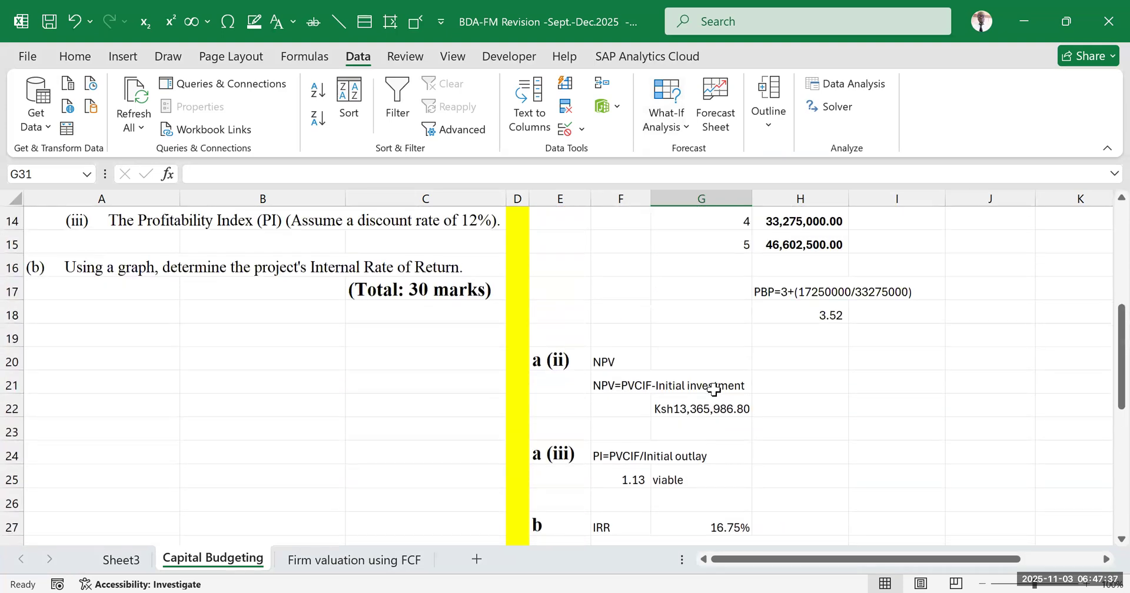
scroll(714, 386, up, 4)
scroll(704, 389, down, 4)
click(689, 337)
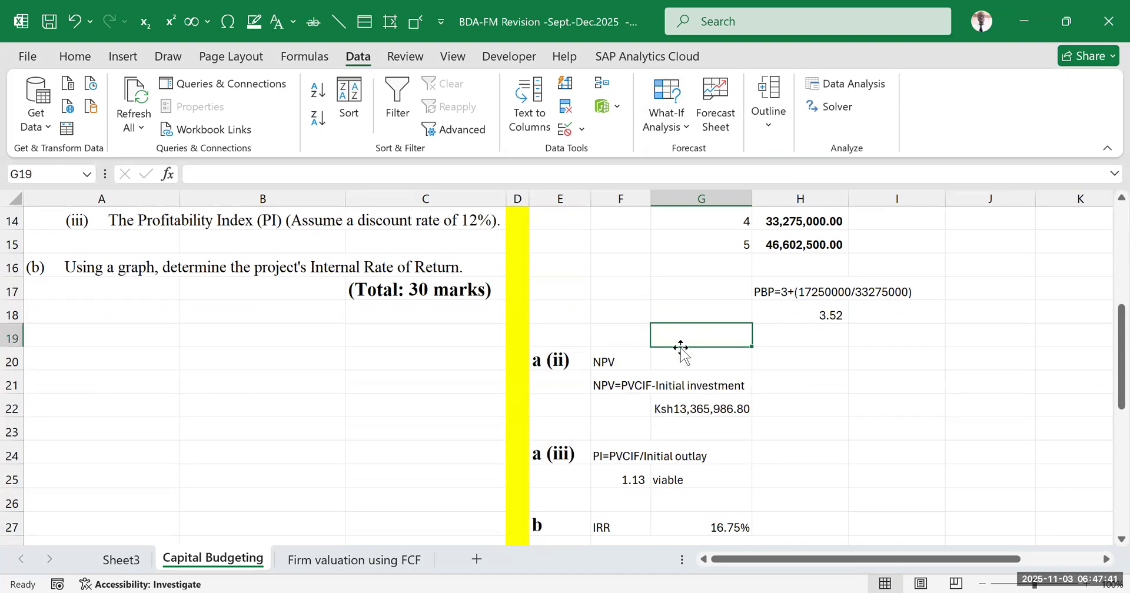
text(12%)
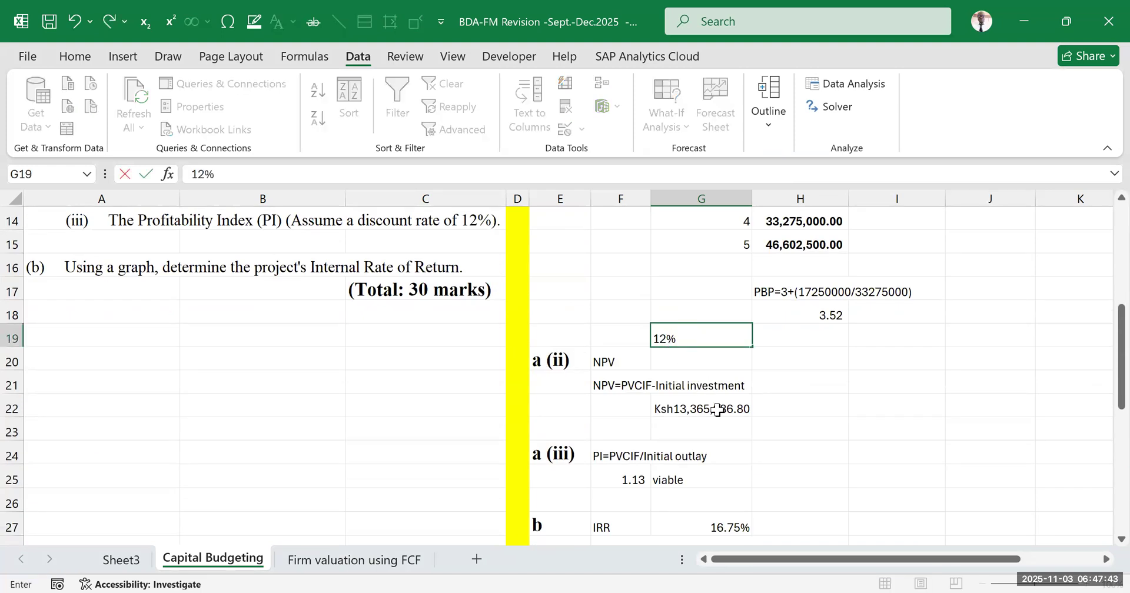
click(761, 410)
Replace the hardcoded 12% in G22's NPV formula with a reference to G19, giving =NPV(G19,I7:M7)+H7
click(711, 404)
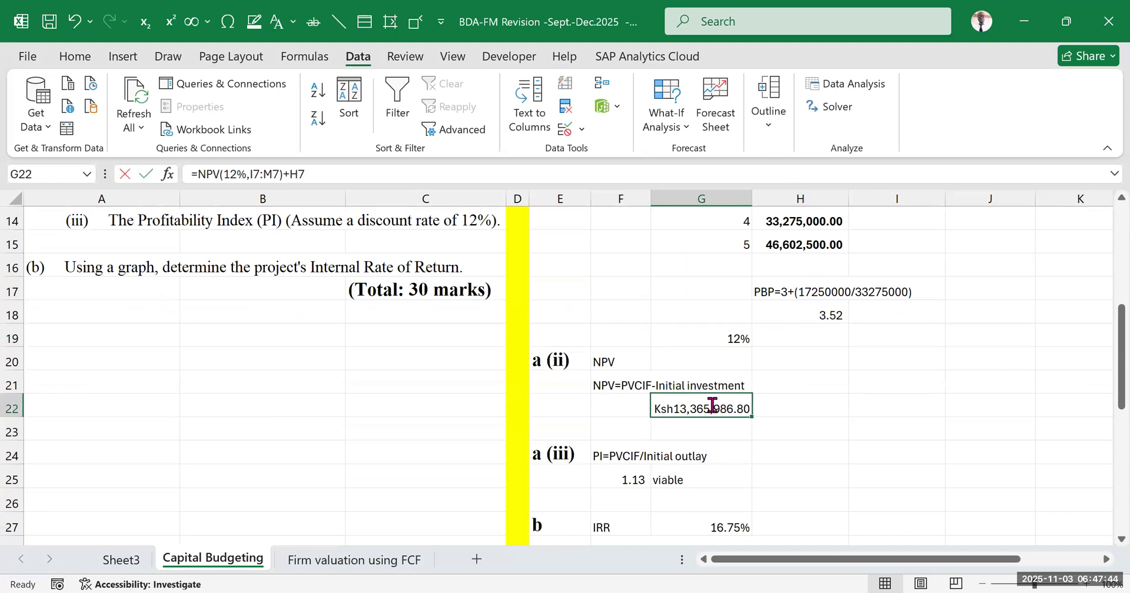
click(240, 174)
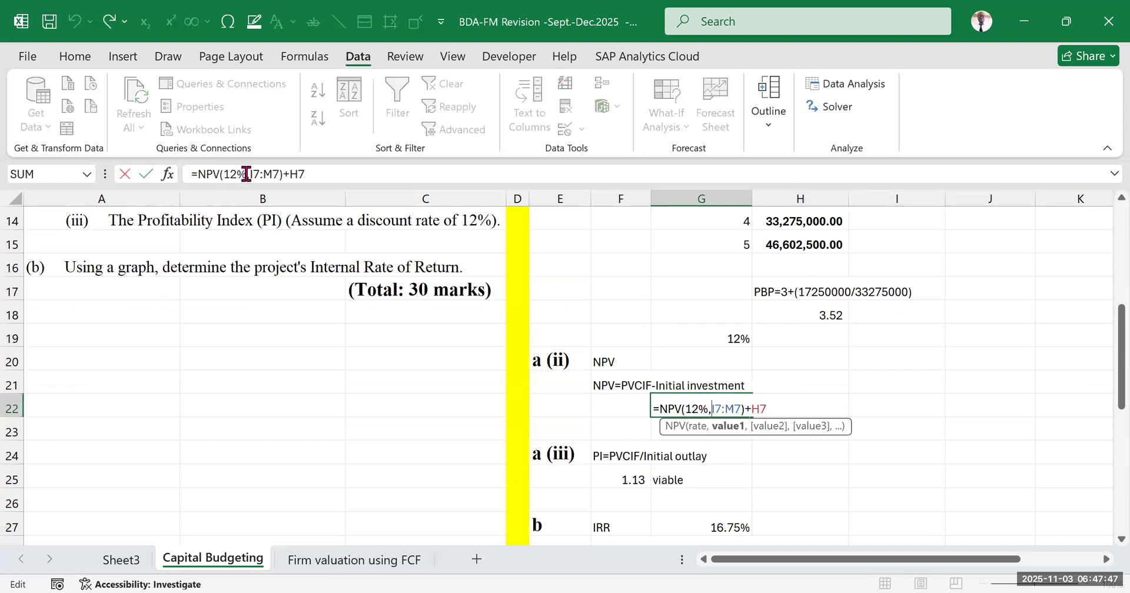
key(BackSpace)
key(BackSpace)
key(BackSpace)
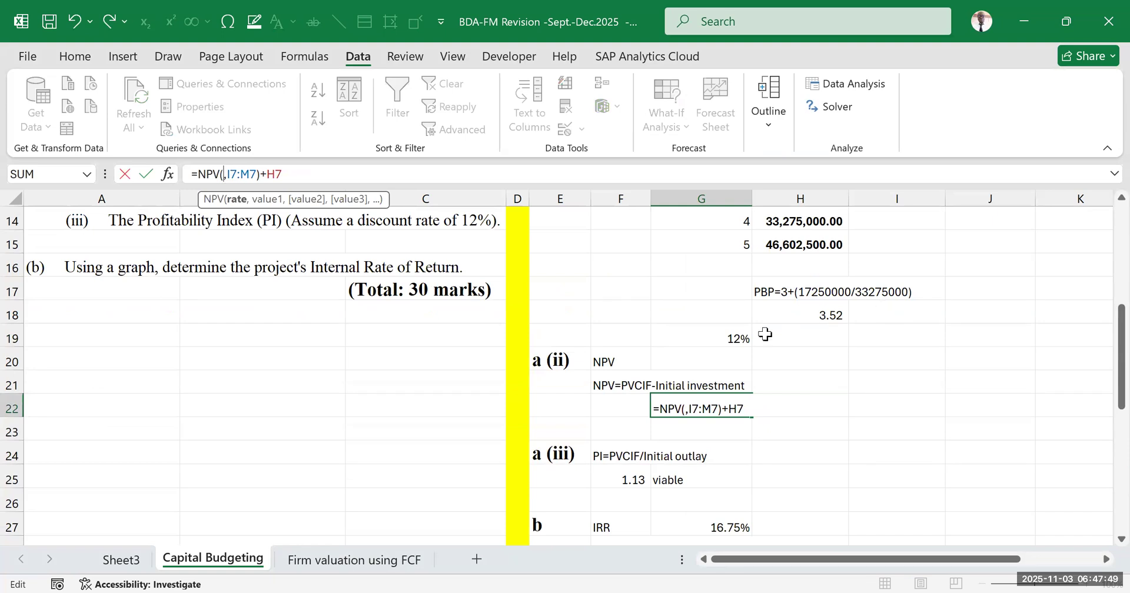
click(711, 338)
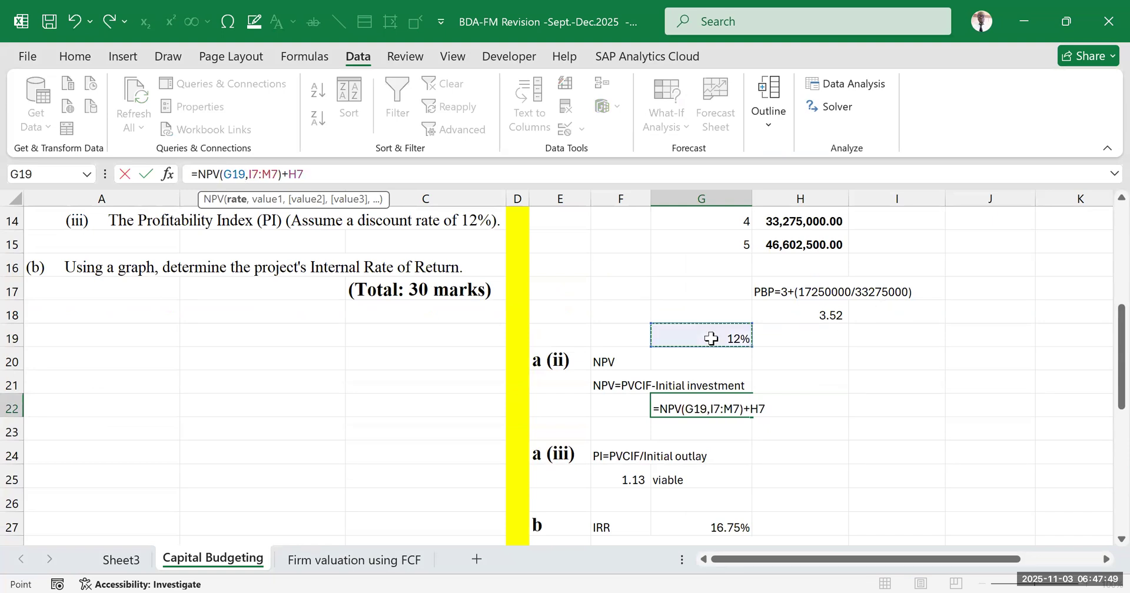
click(869, 399)
click(717, 406)
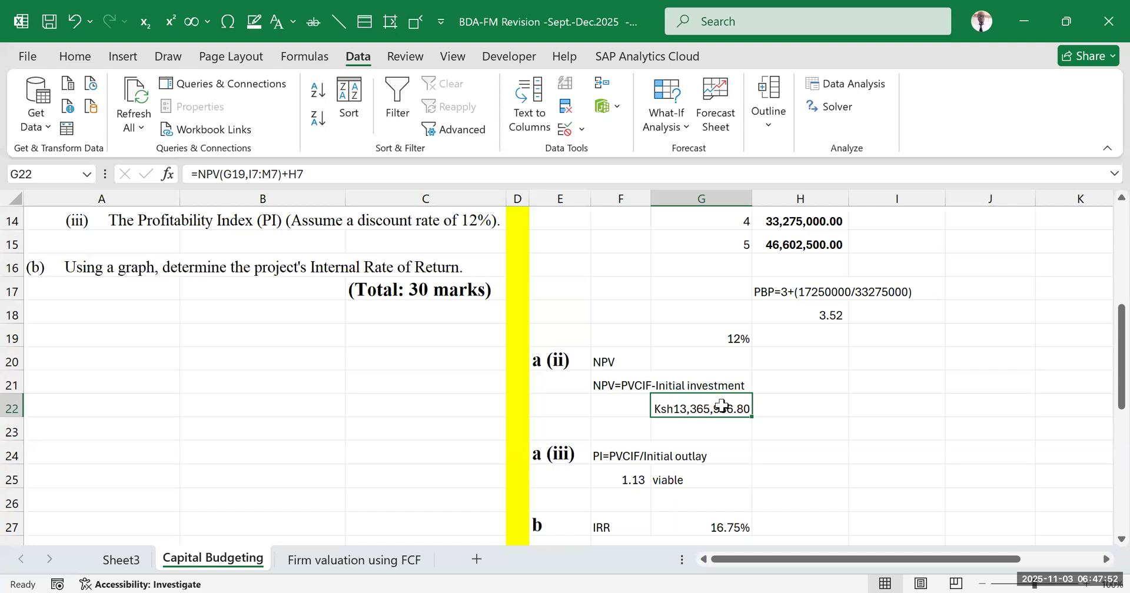
Label F19 "Discount rate" and widen column F to fit the text
click(613, 339)
text(R)
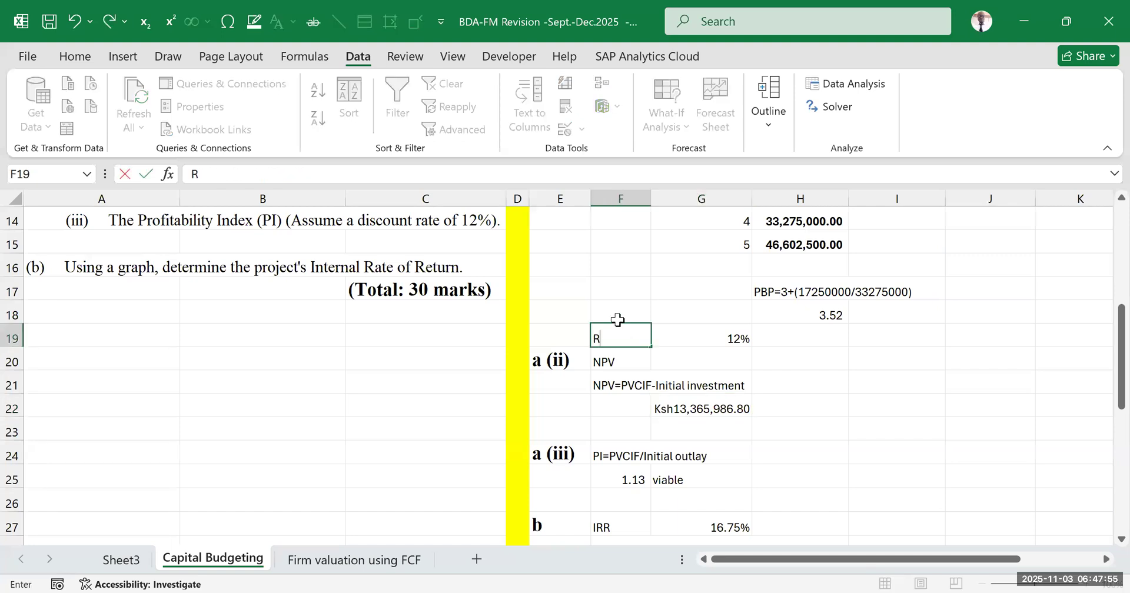
key(BackSpace)
text(Discount rate)
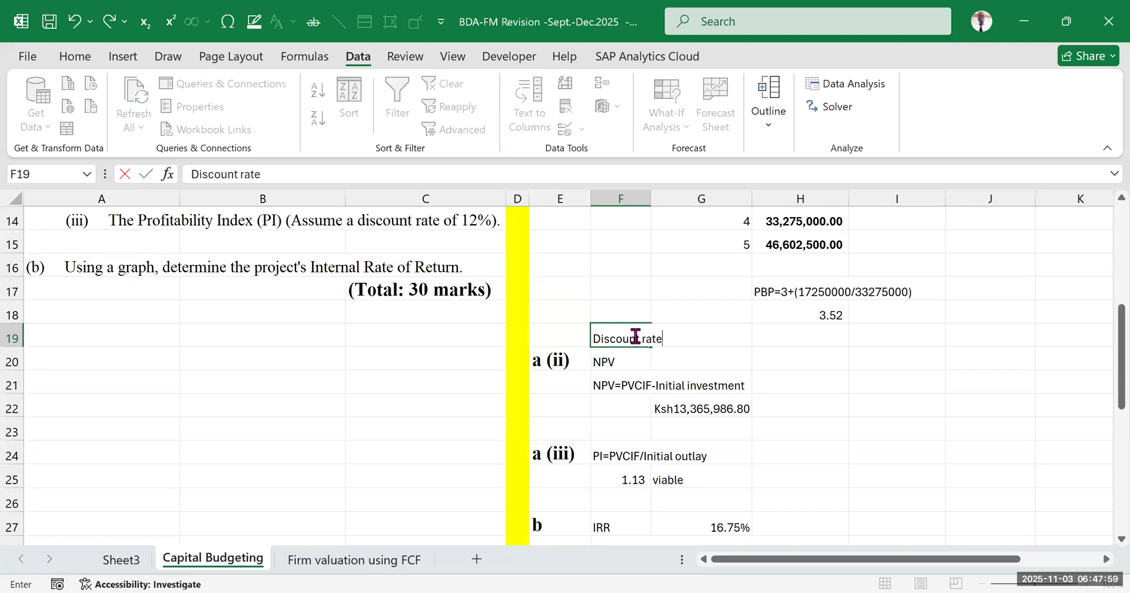
click(800, 356)
drag(651, 198, 683, 200)
Highlight the discount rate label and value in F19:G19 with yellow fill
drag(659, 339, 712, 342)
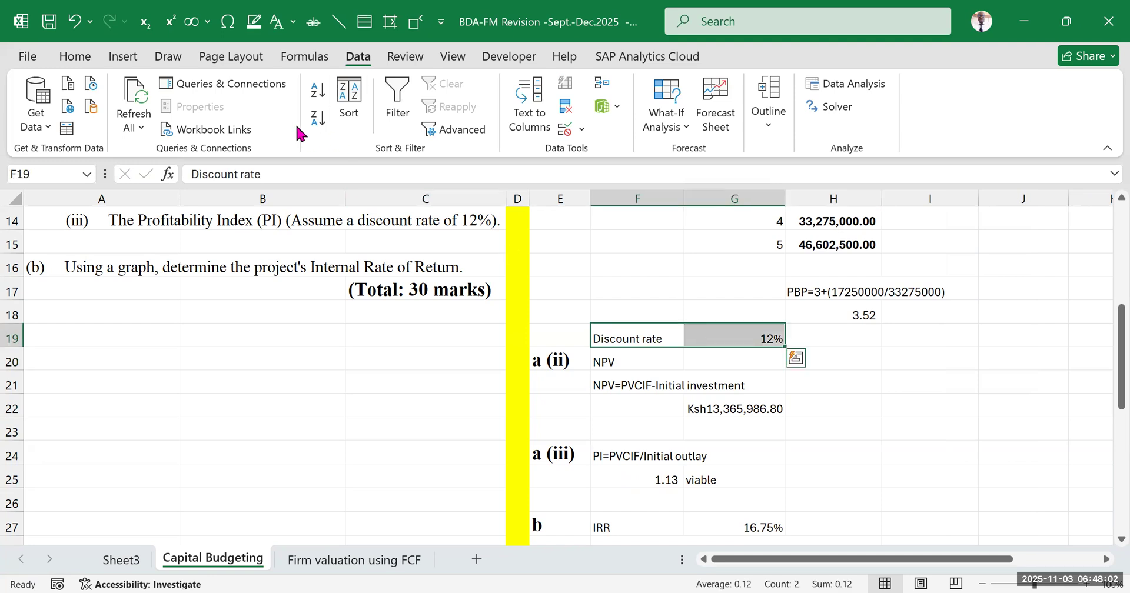
click(76, 58)
click(236, 115)
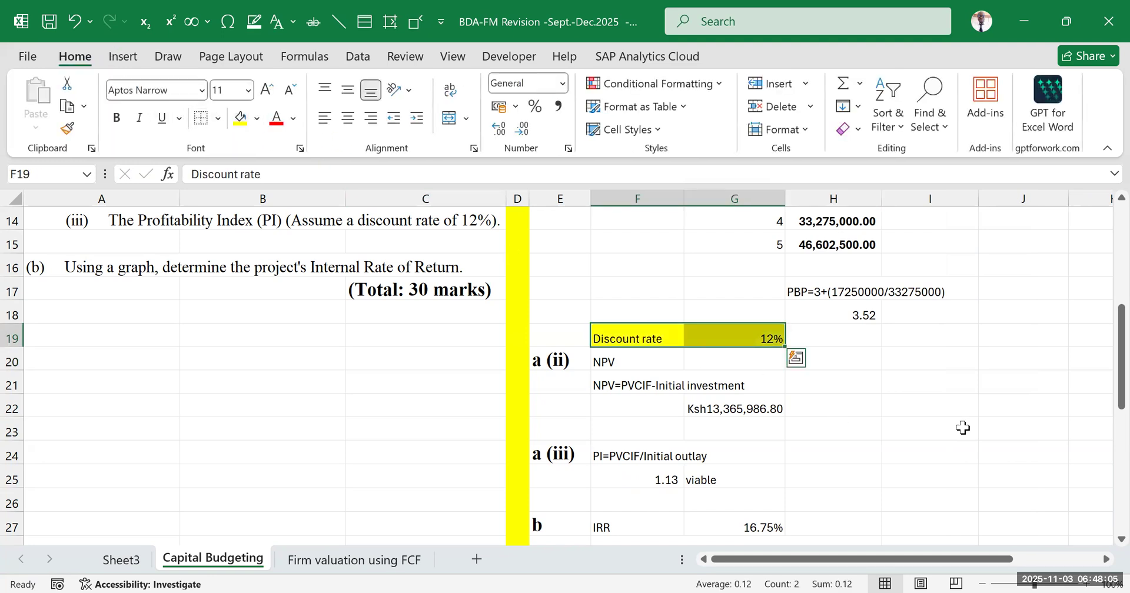
click(950, 428)
Replace the hardcoded 12% in F25's profitability index formula with a reference to the discount rate in G19
scroll(806, 424, down, 2)
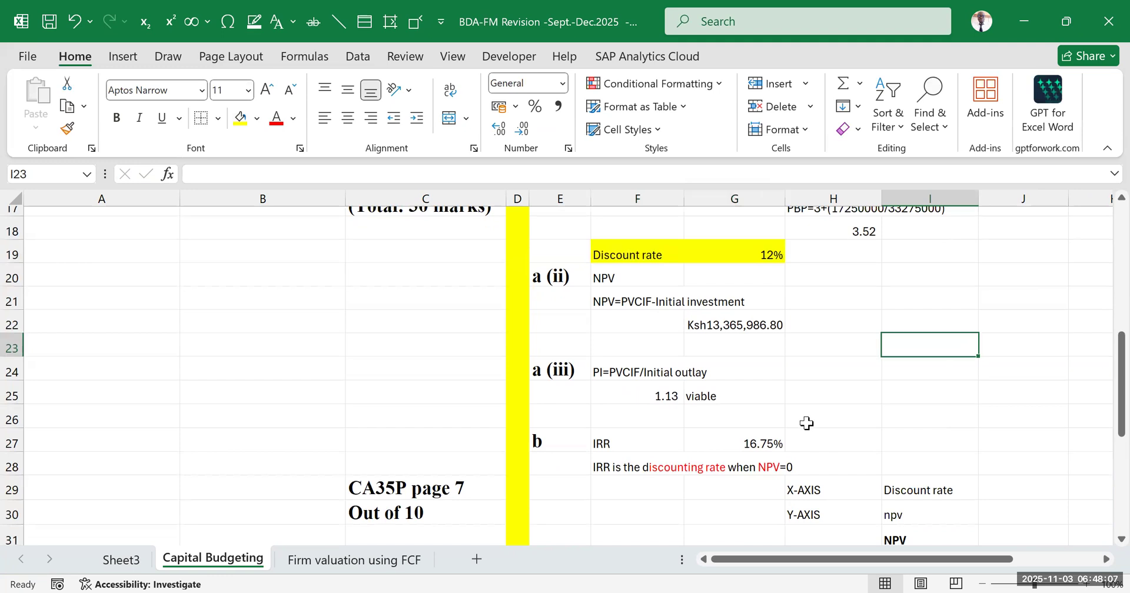
double_click(647, 396)
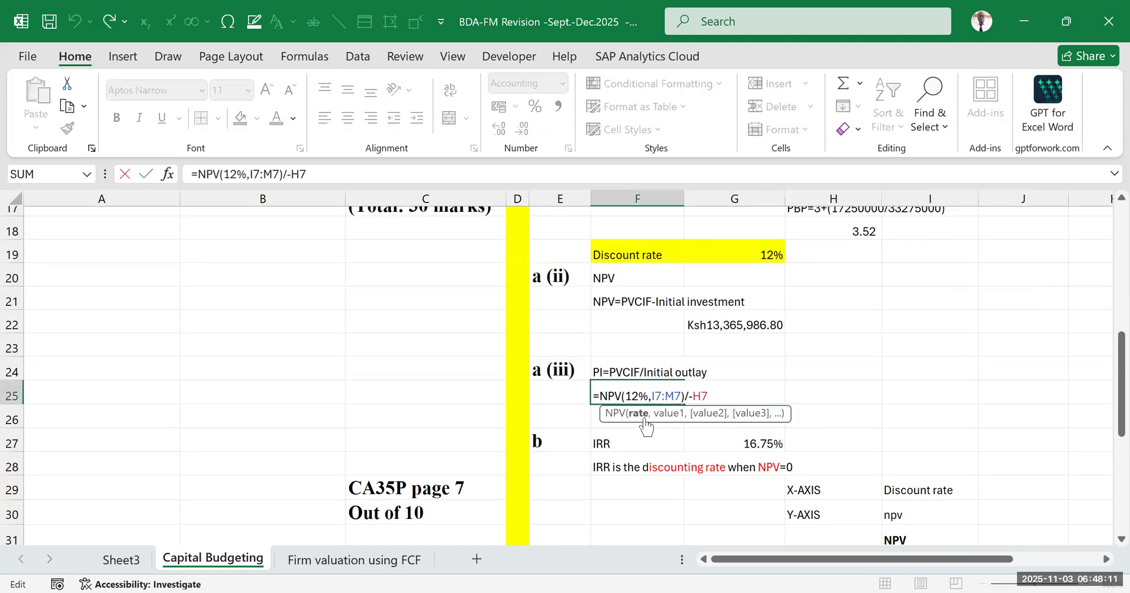
key(BackSpace)
key(BackSpace)
key(BackSpace)
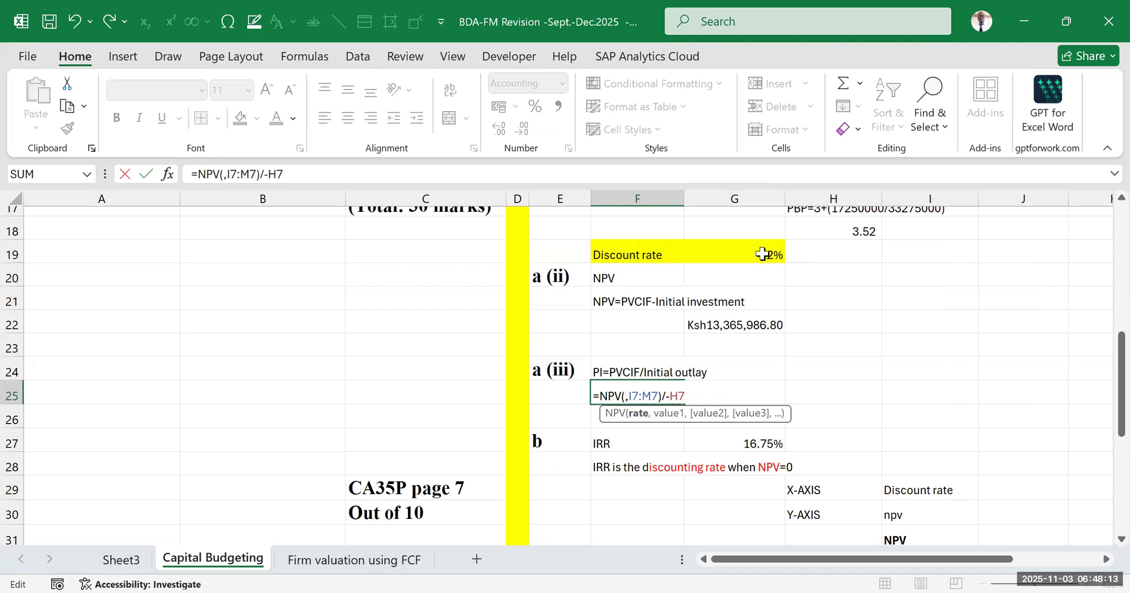
click(762, 254)
key(Return)
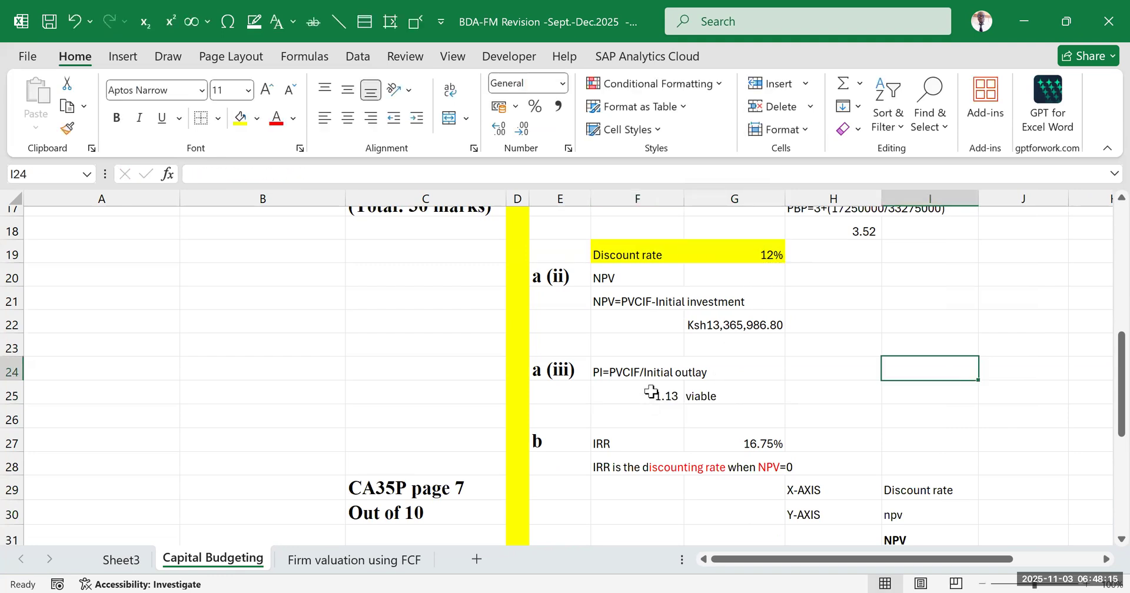
Review the profitability index result in F25 and inspect the IRR formula in G27
drag(650, 392, 715, 389)
click(922, 323)
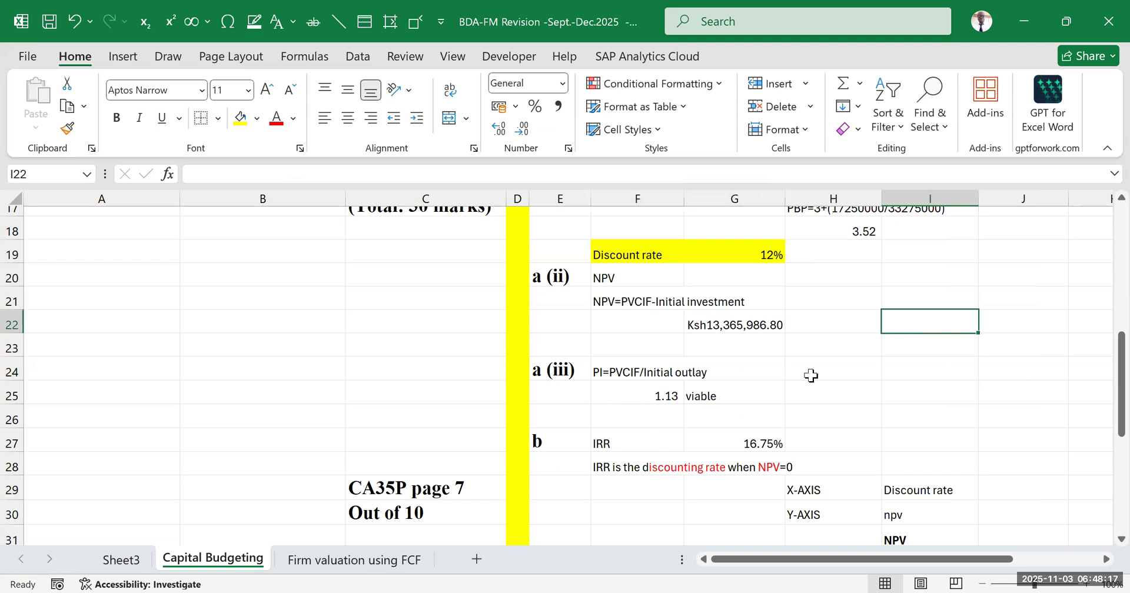
scroll(811, 375, down, 2)
click(743, 363)
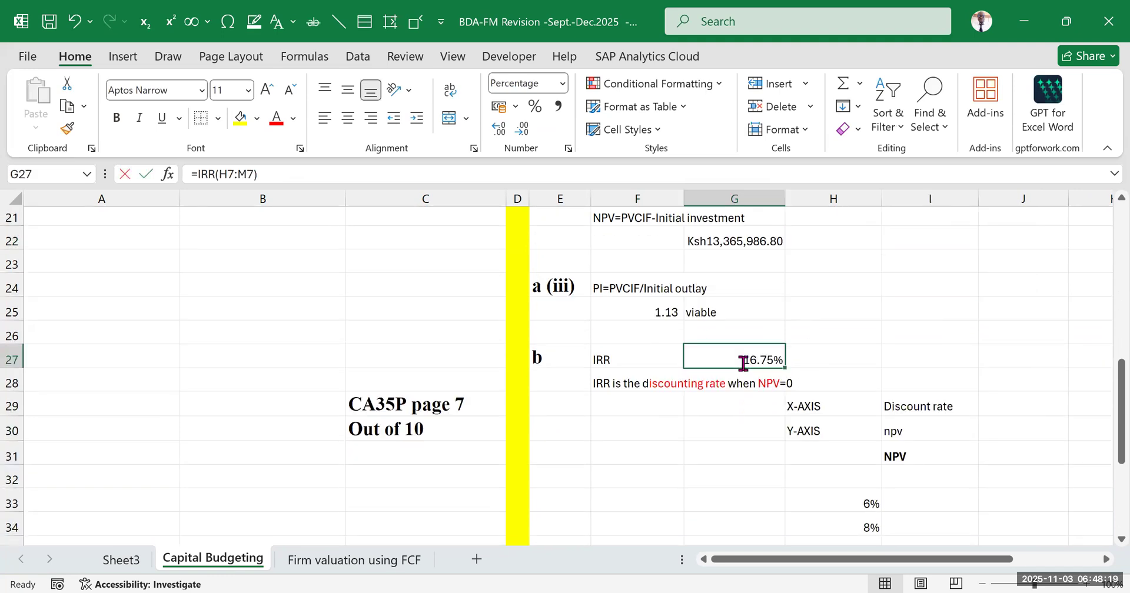
double_click(743, 363)
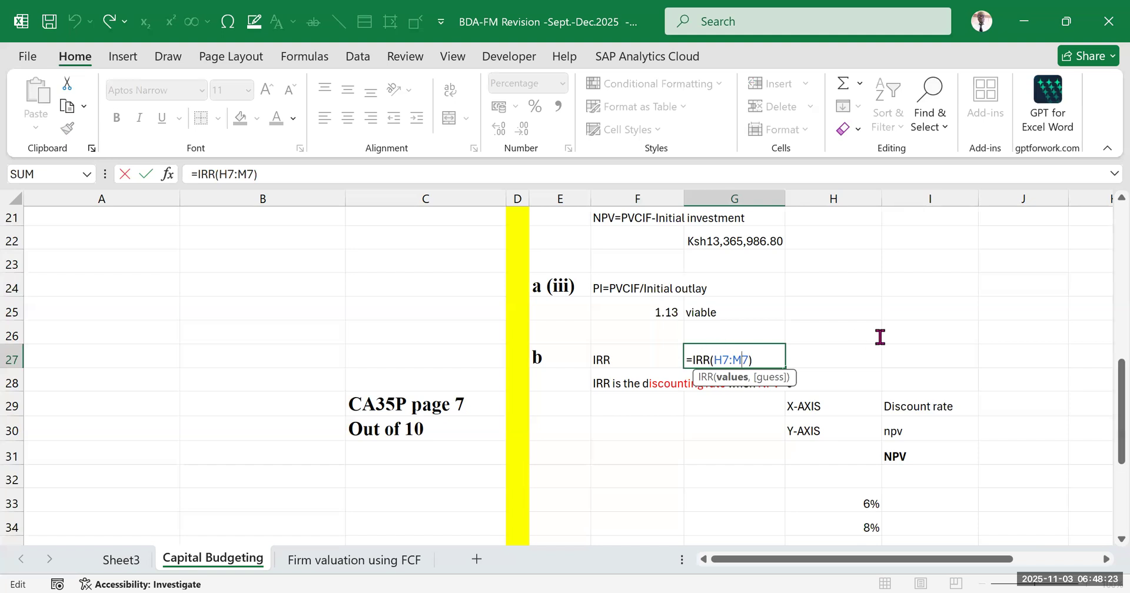
key(Return)
Link I32 under the NPV heading to the calculated NPV with the formula =G22
scroll(912, 386, down, 1)
click(910, 388)
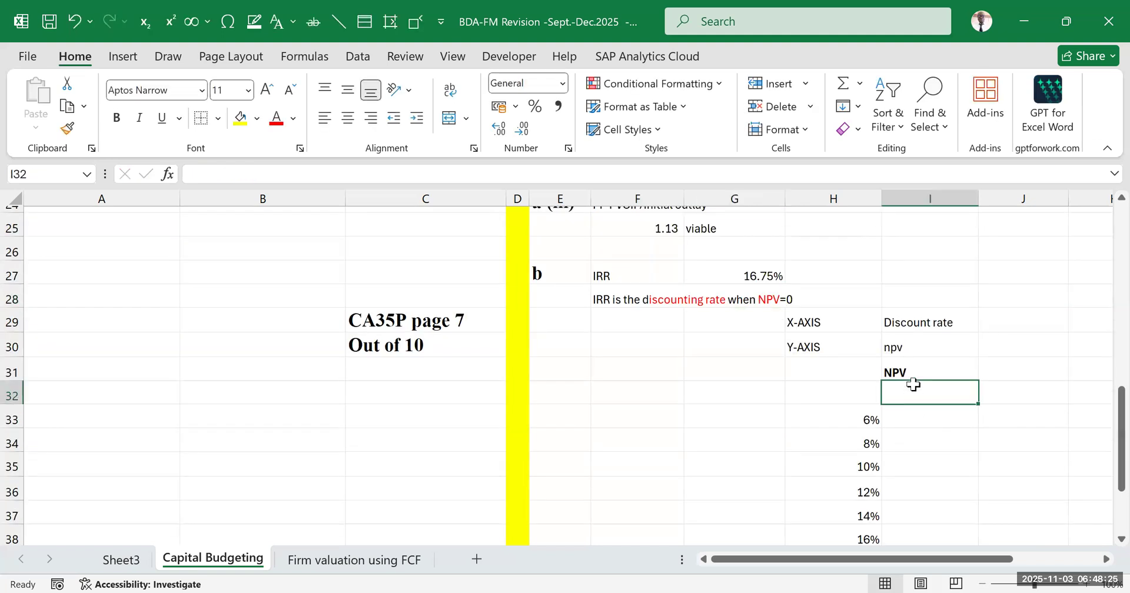
text(=)
scroll(926, 399, up, 5)
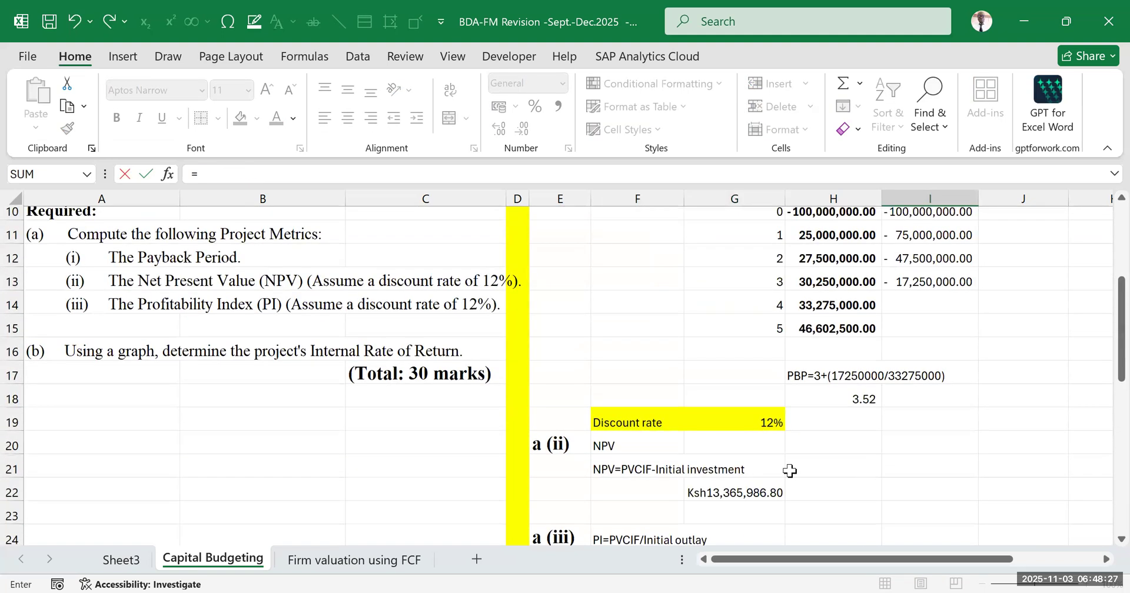
click(729, 488)
key(Return)
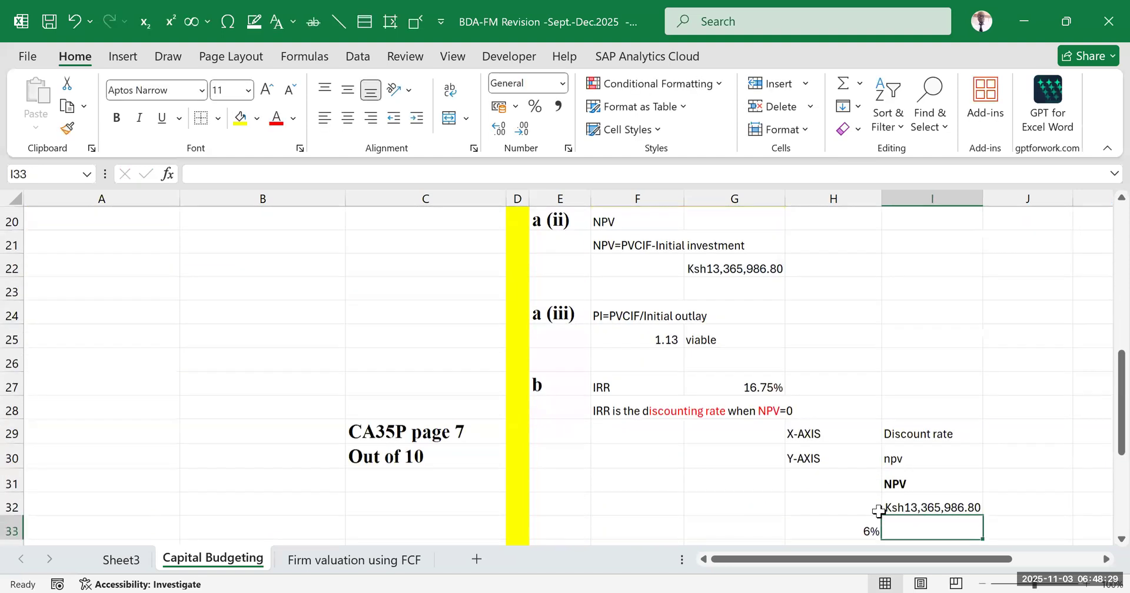
Examine the discount rates in H33:H40 against the linked NPV formula in I32
scroll(1015, 513, down, 1)
click(1001, 513)
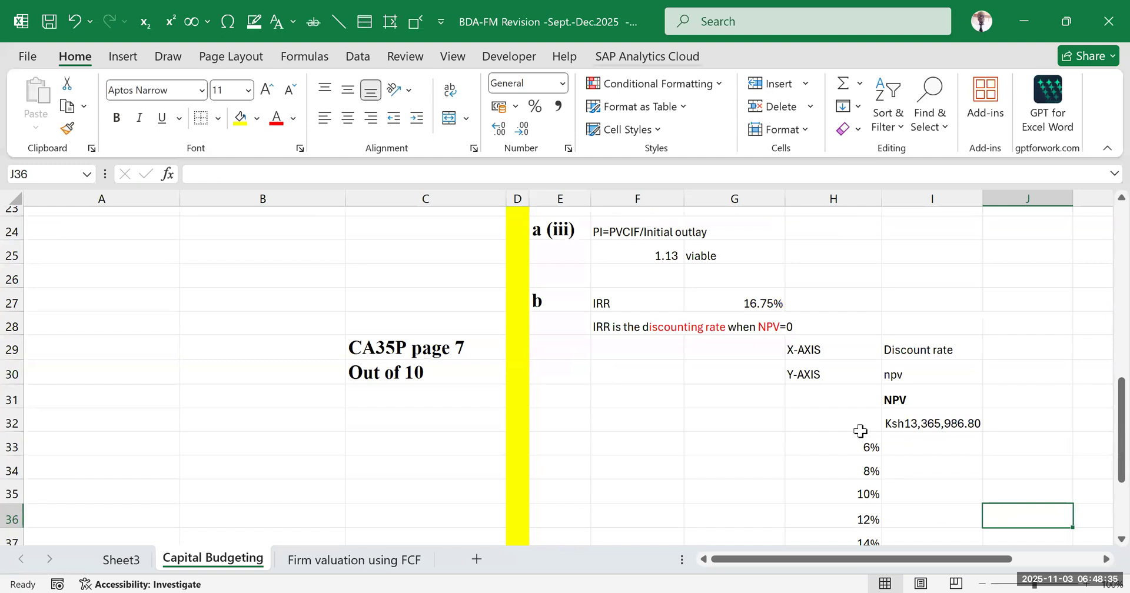
scroll(915, 388, down, 1)
drag(859, 340, 919, 530)
click(915, 410)
click(903, 336)
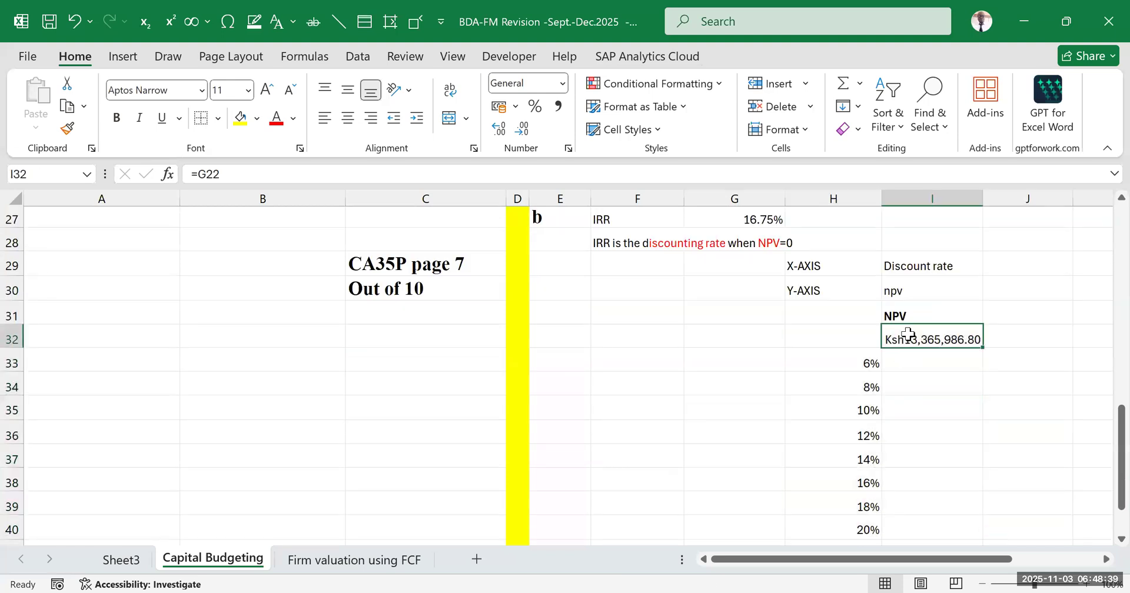
click(854, 363)
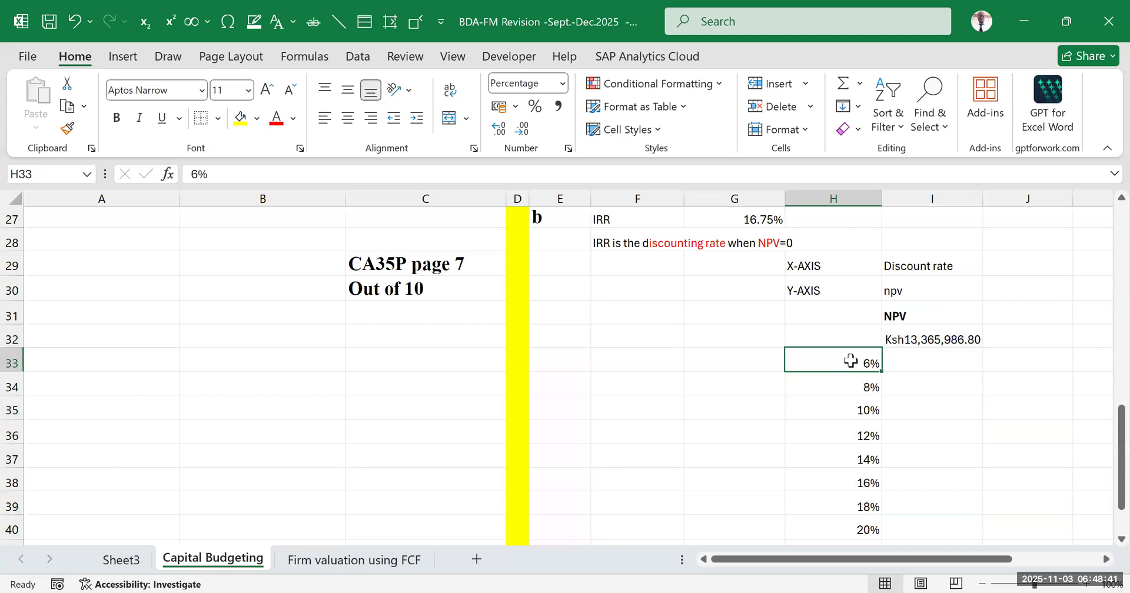
click(922, 333)
click(856, 387)
click(929, 340)
click(859, 411)
click(927, 341)
click(859, 436)
click(936, 339)
click(861, 457)
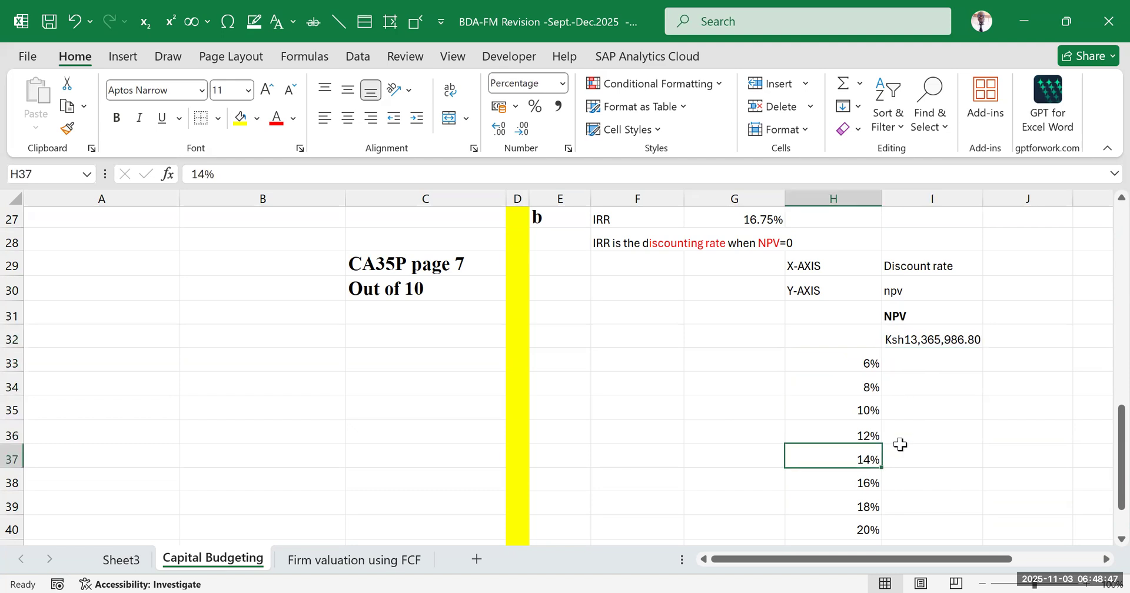
scroll(862, 411, down, 1)
click(917, 397)
drag(926, 275, 923, 447)
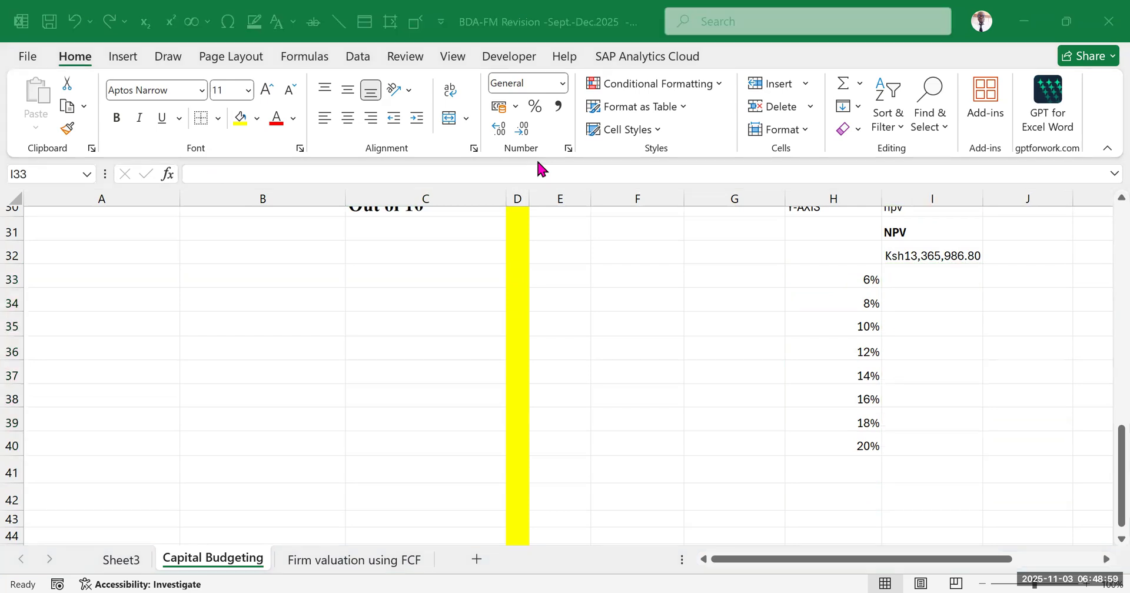
scroll(965, 399, up, 1)
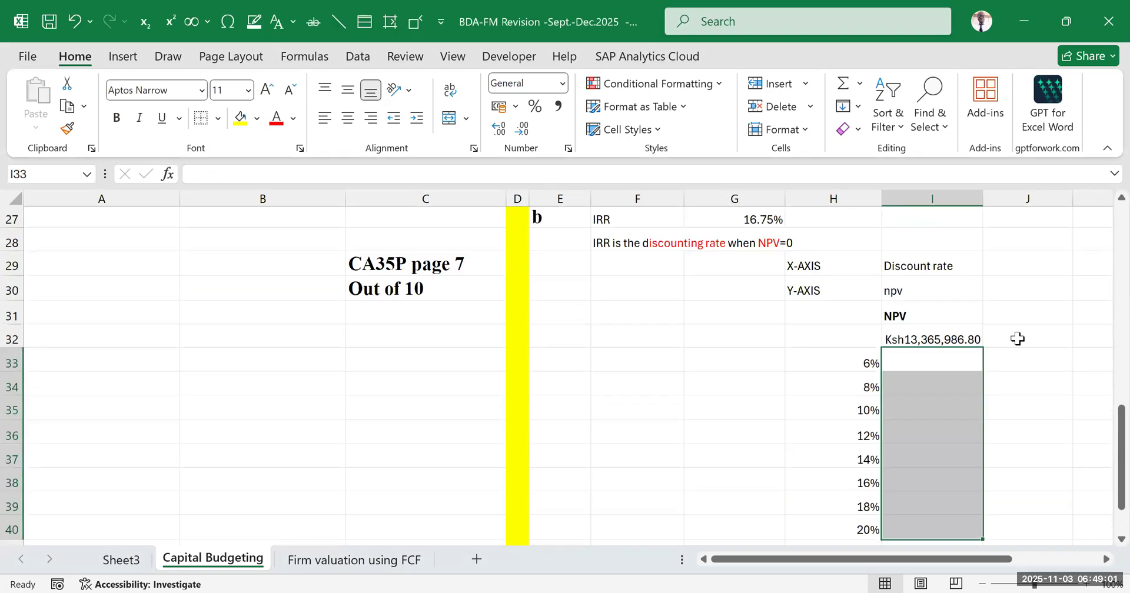
click(1018, 332)
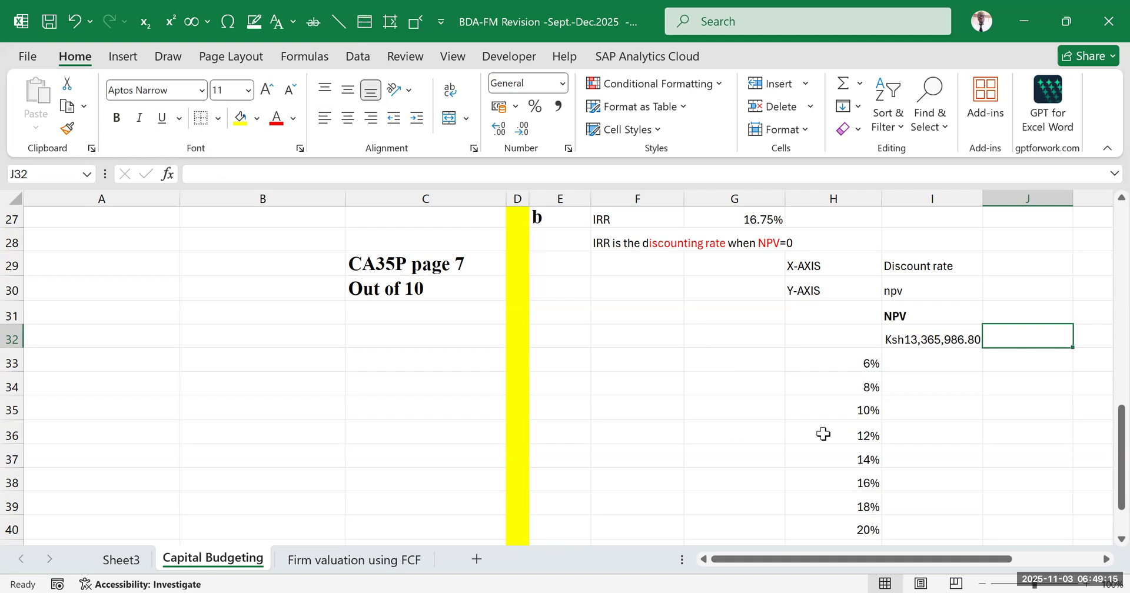
click(750, 434)
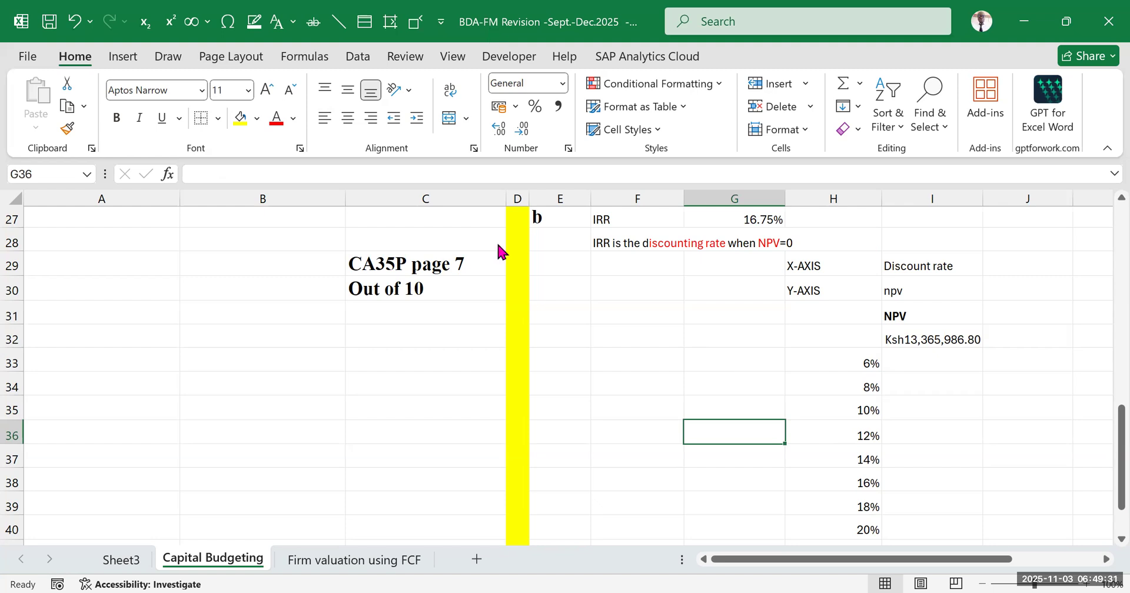
key(alt+Tab)
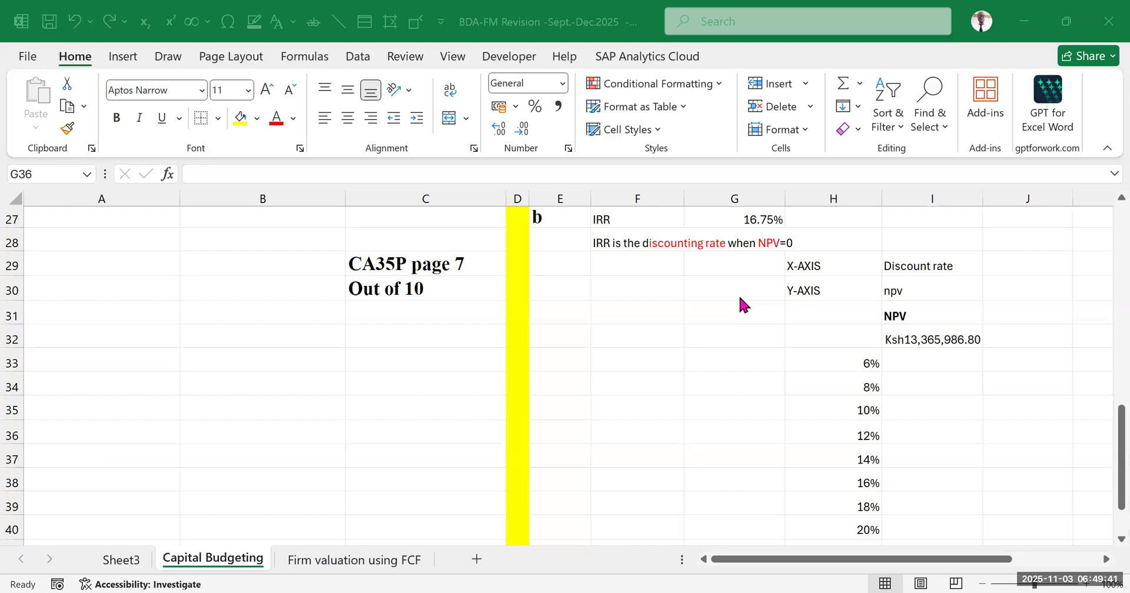
Open a what-if Data Table for the range H32:I40 and activate its column input cell
scroll(1029, 417, down, 2)
click(948, 401)
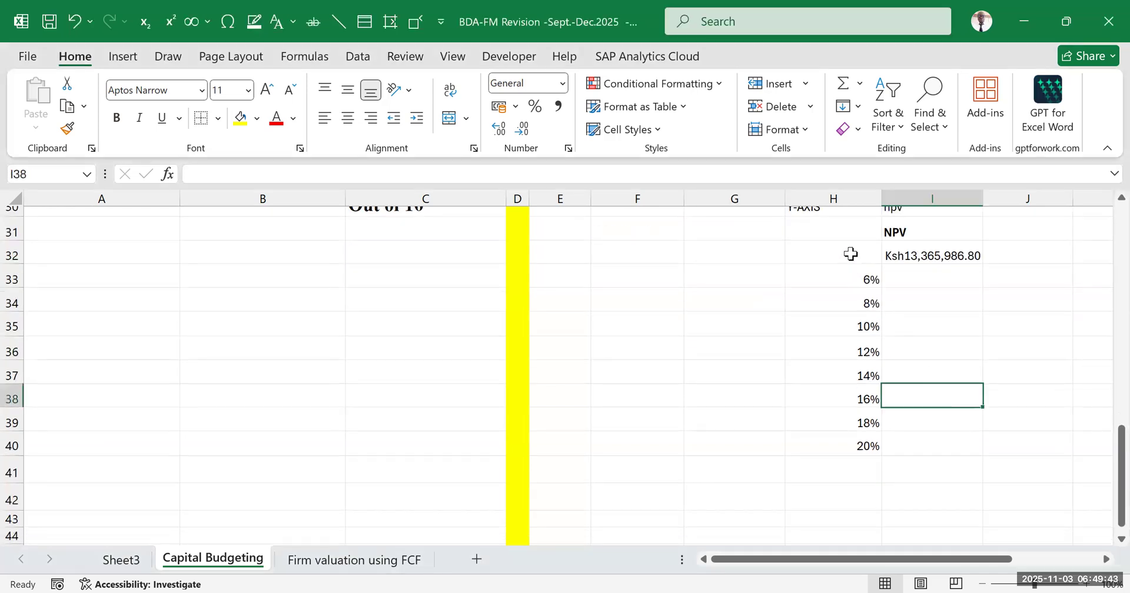
drag(850, 254, 978, 448)
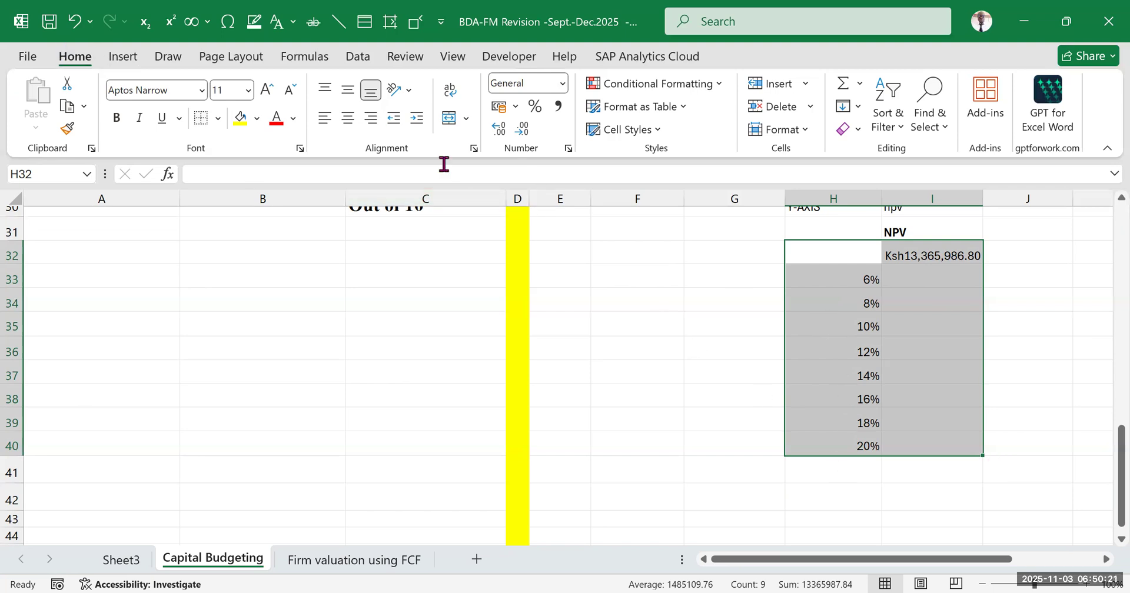
click(361, 62)
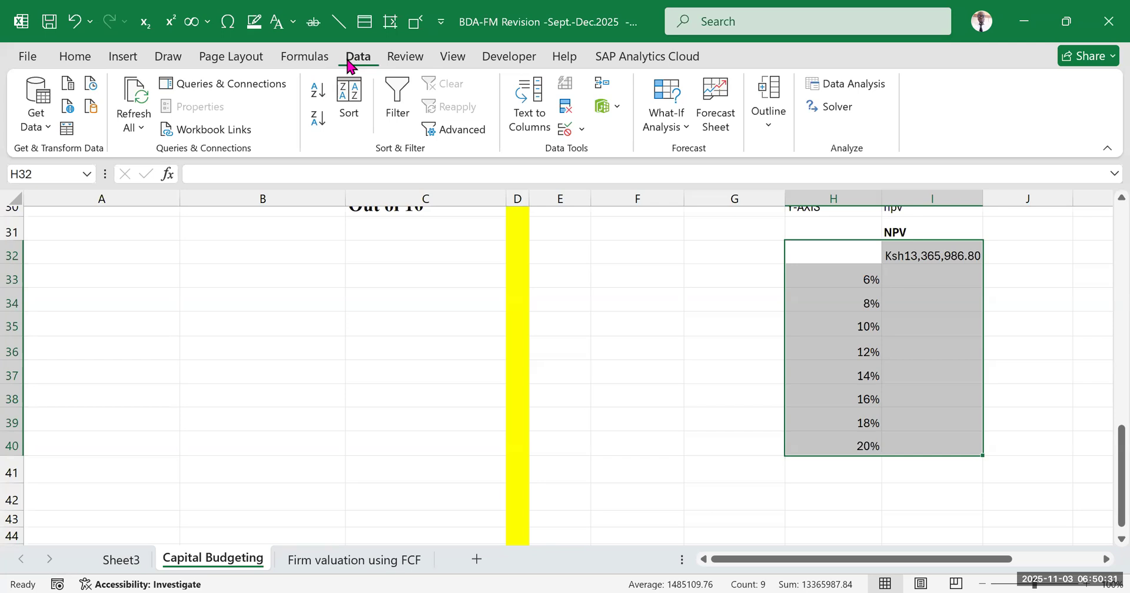
click(687, 128)
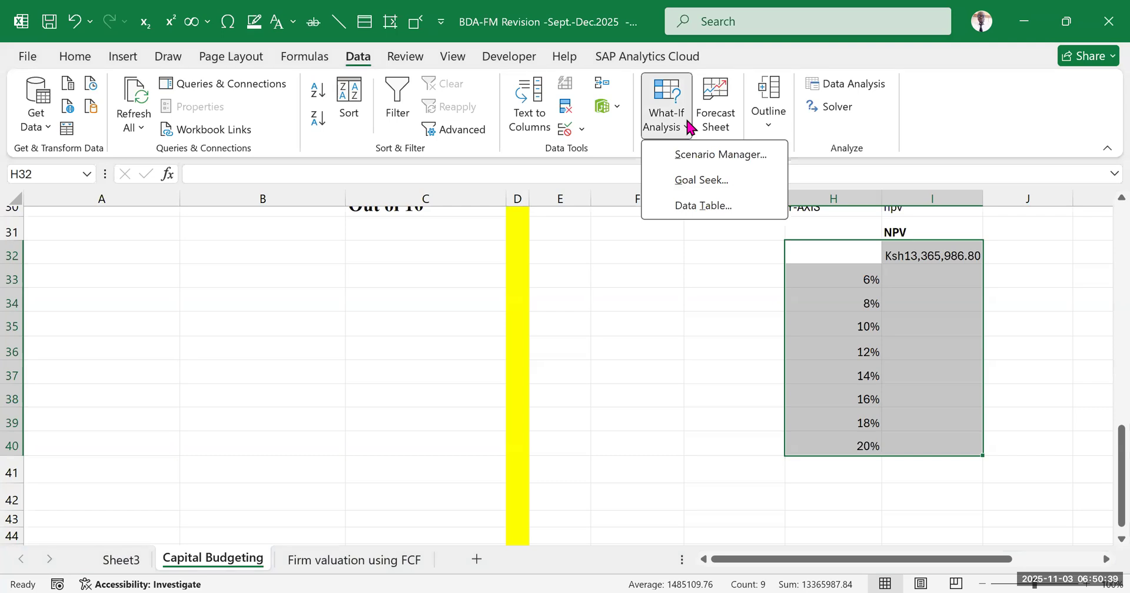
click(703, 200)
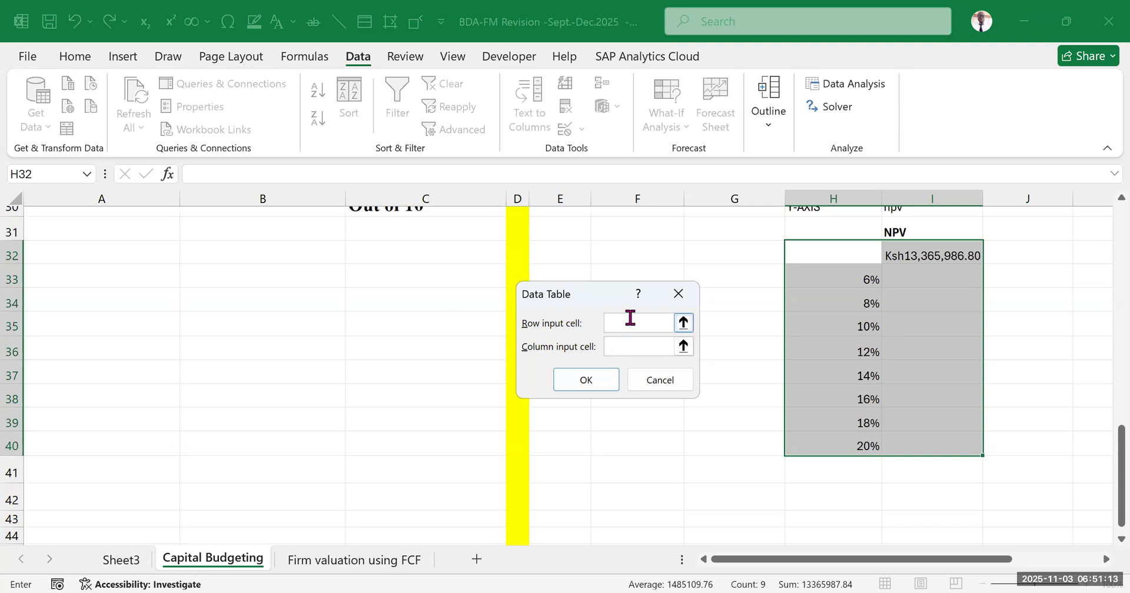
click(620, 346)
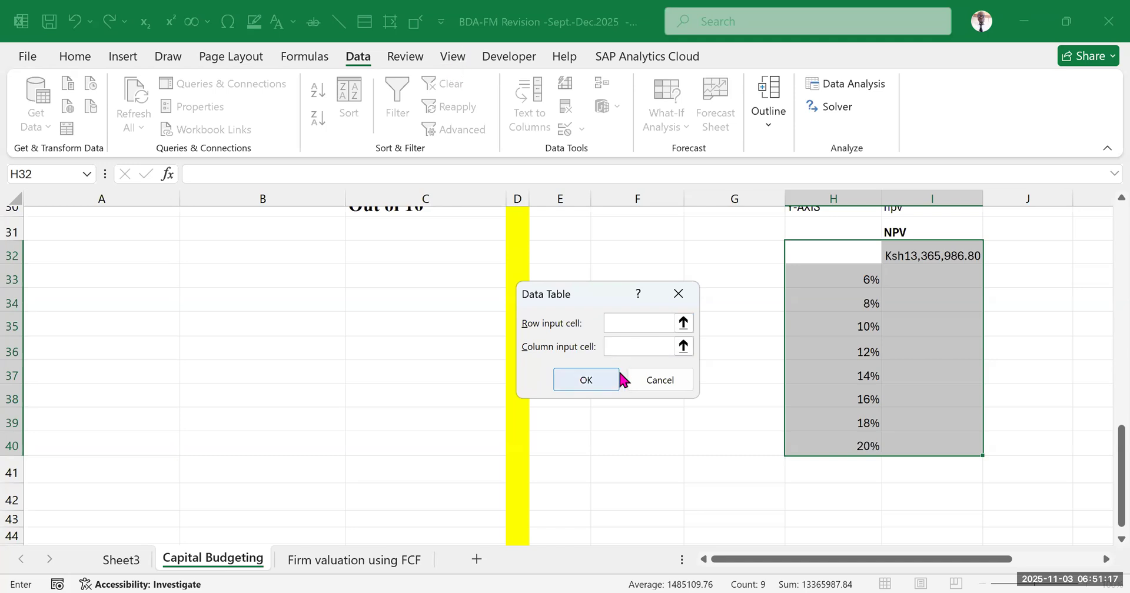
click(626, 322)
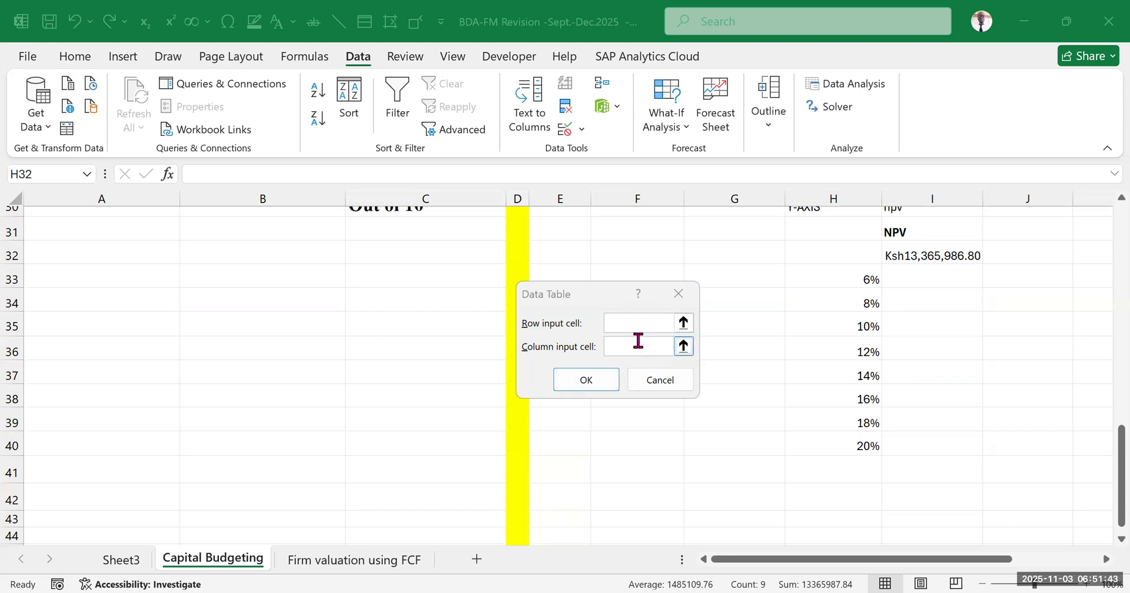
click(633, 320)
click(621, 350)
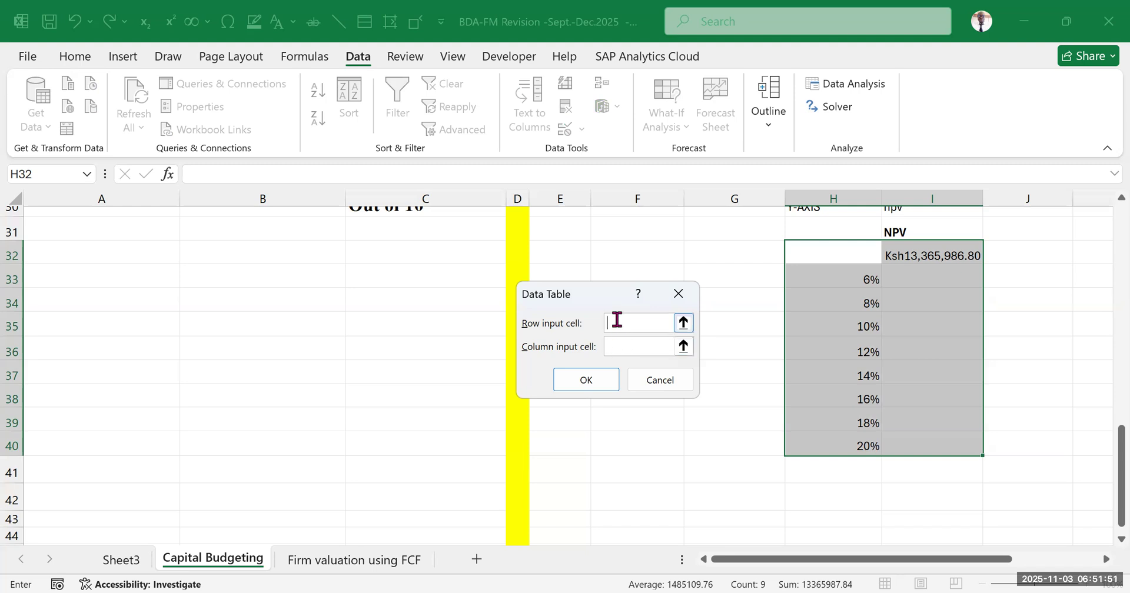
click(407, 86)
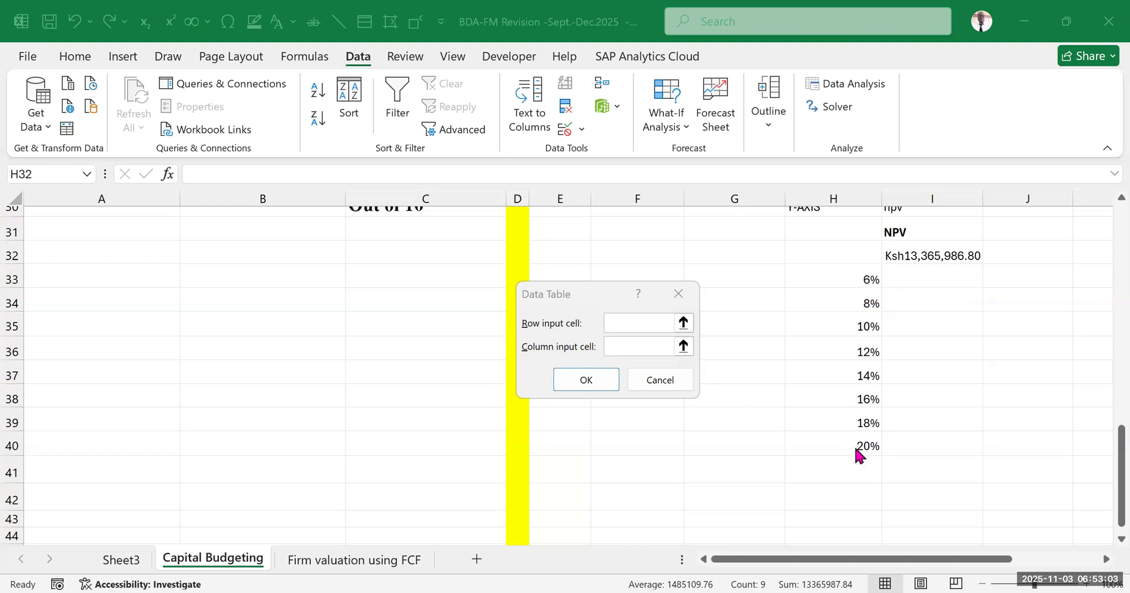
click(633, 346)
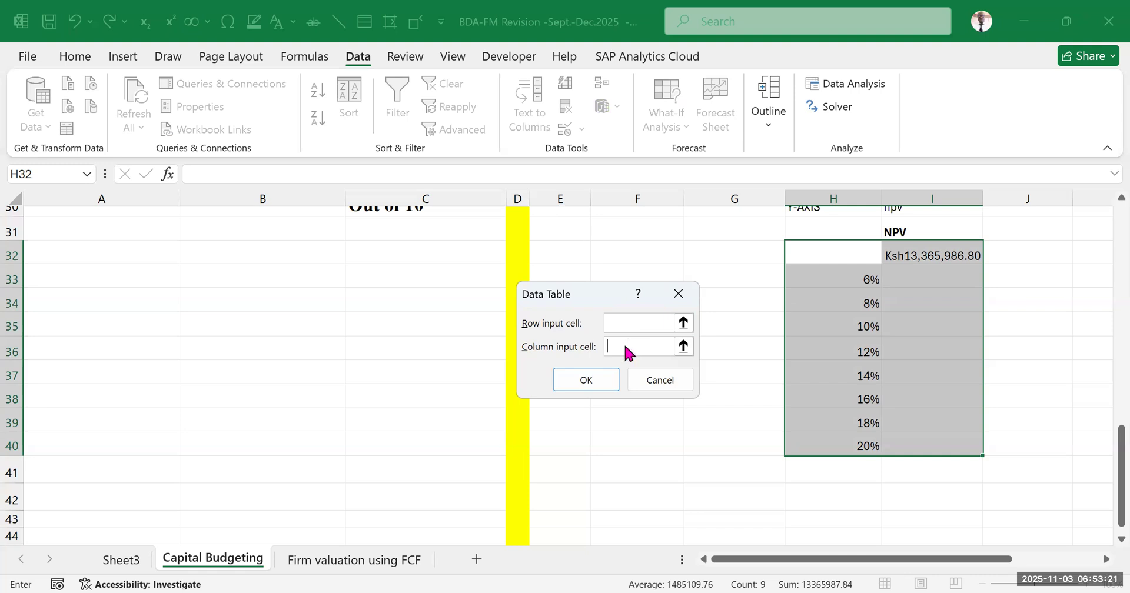
click(634, 352)
text(ytyuytutrwaekk)
key(BackSpace)
key(BackSpace)
key(BackSpace)
key(BackSpace)
key(BackSpace)
key(BackSpace)
key(BackSpace)
key(BackSpace)
key(BackSpace)
key(BackSpace)
key(BackSpace)
key(BackSpace)
key(BackSpace)
key(BackSpace)
text(11)
key(BackSpace)
text(2)
key(BackSpace)
key(BackSpace)
scroll(537, 347, up, 2)
text(16.)
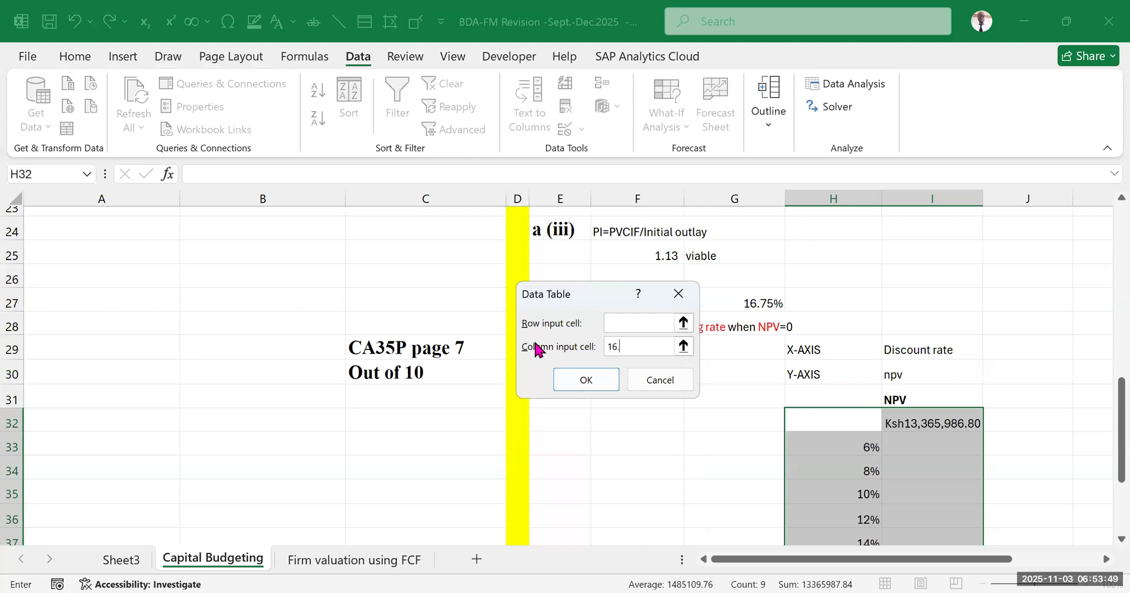
text(75)
key(BackSpace)
key(BackSpace)
key(BackSpace)
key(BackSpace)
key(BackSpace)
key(alt+Tab)
Set the data table's column input cell to the discount rate in $G$19, leave the row input blank, and generate the NPVs
scroll(763, 330, up, 2)
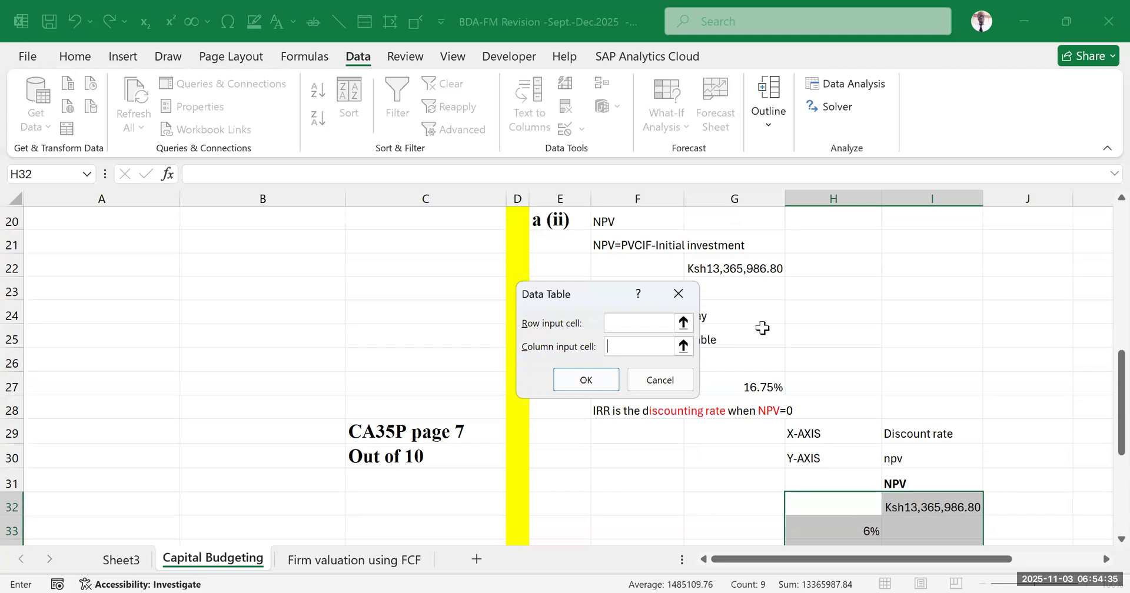
scroll(755, 317, up, 2)
scroll(751, 311, down, 2)
scroll(742, 303, up, 2)
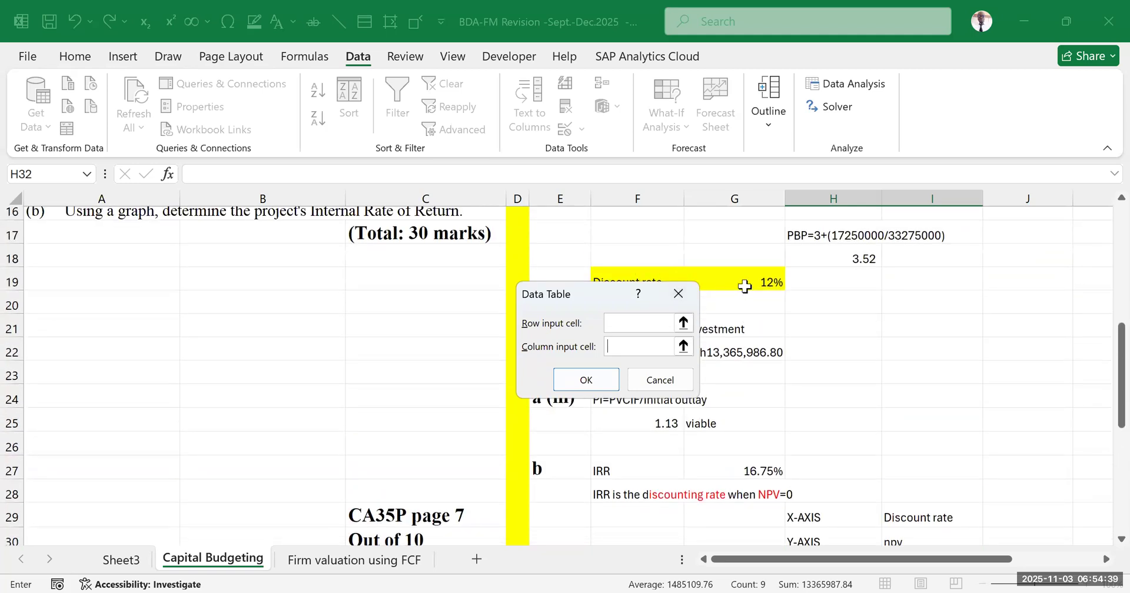
click(752, 280)
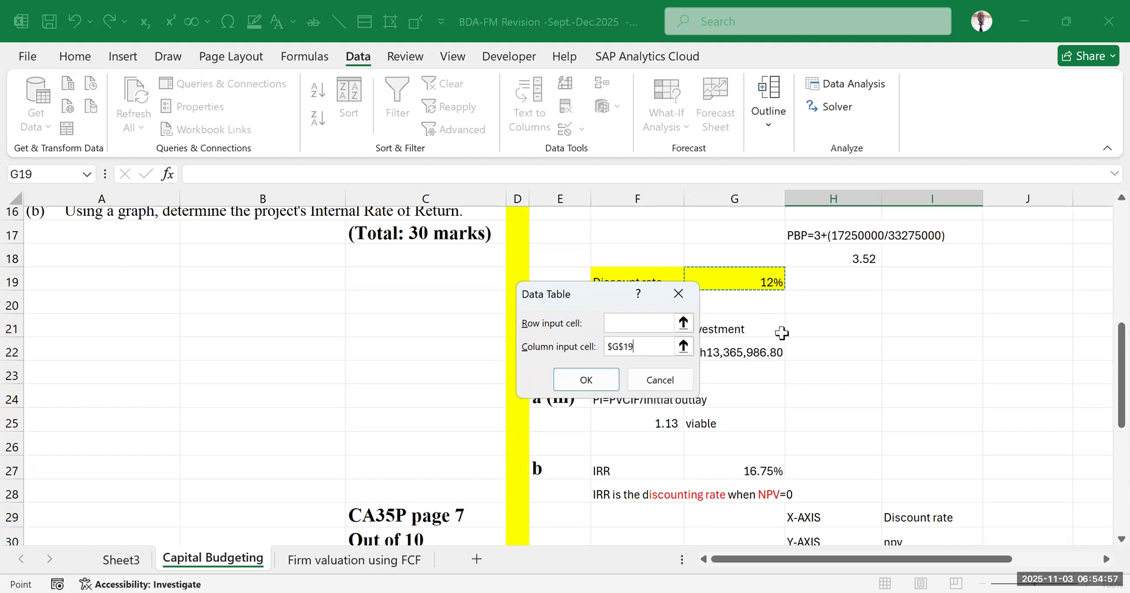
scroll(853, 345, down, 4)
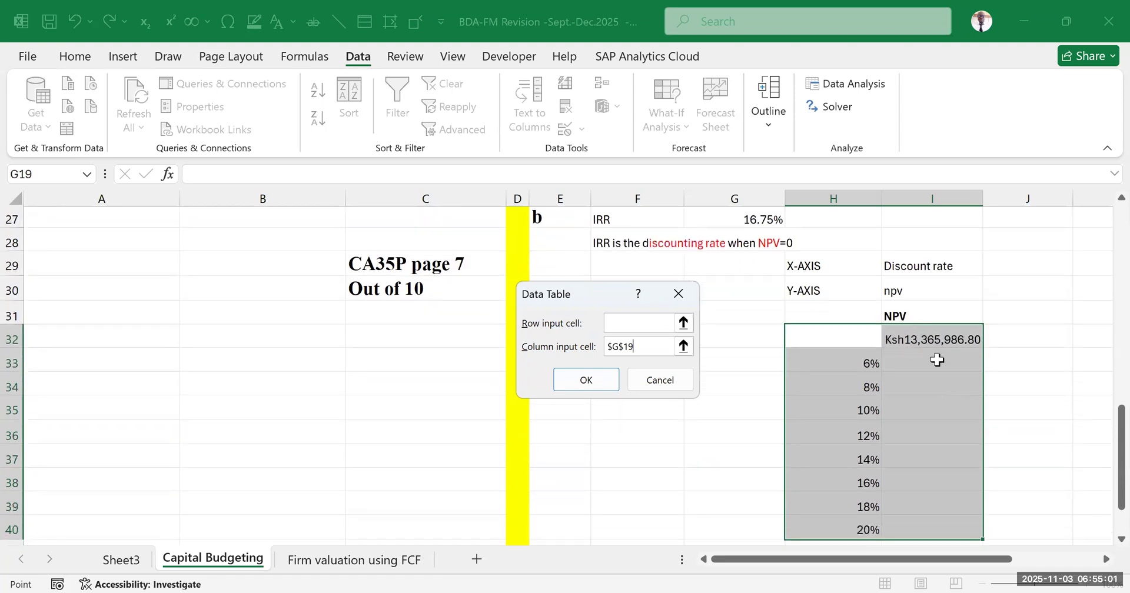
scroll(936, 365, up, 3)
scroll(895, 391, down, 3)
click(592, 373)
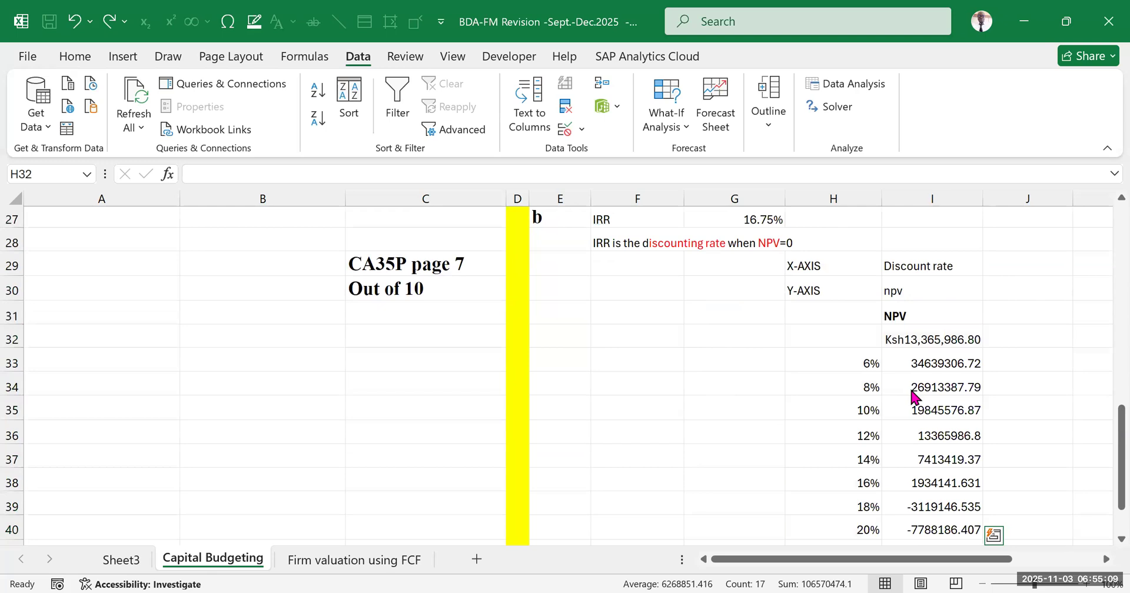
Format the NPV results in I33:I40 with the comma number style
scroll(921, 310, down, 1)
click(926, 283)
click(927, 348)
drag(922, 280, 932, 445)
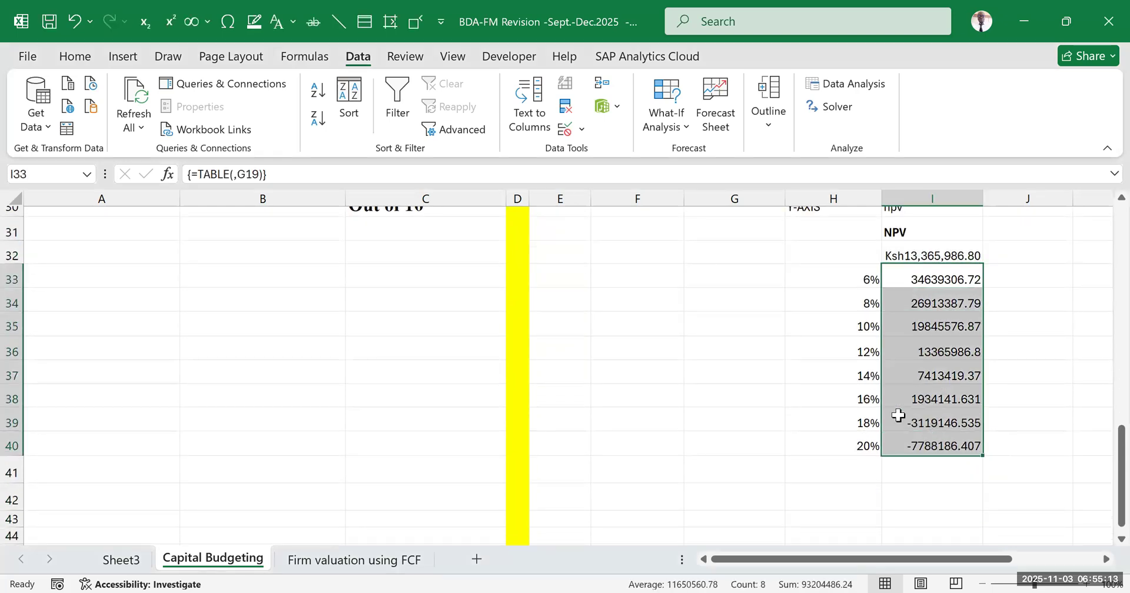
click(85, 59)
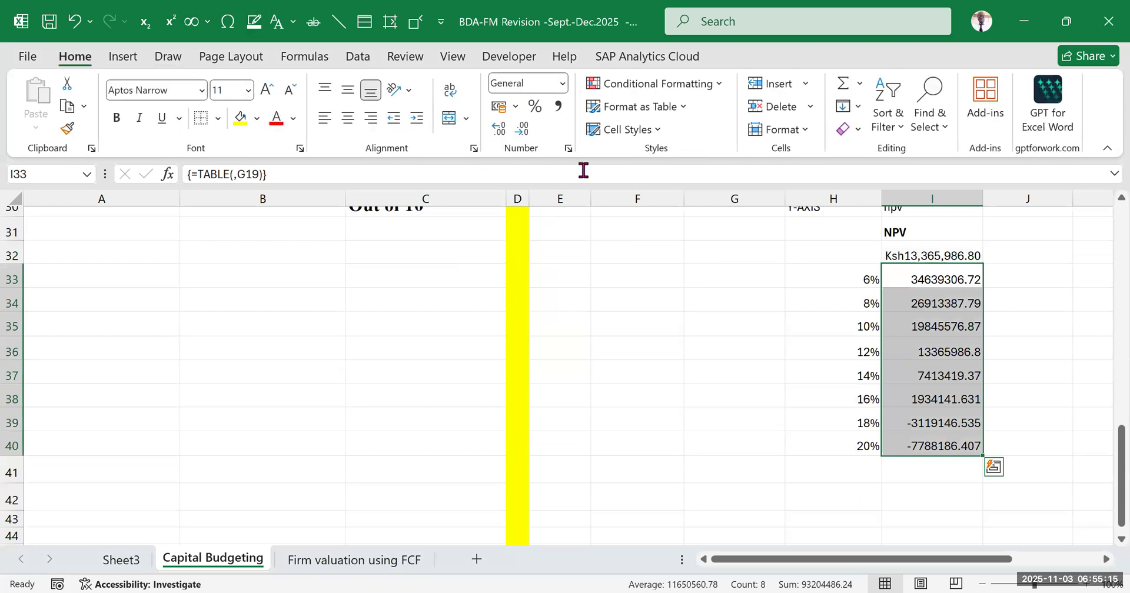
click(556, 107)
click(1017, 322)
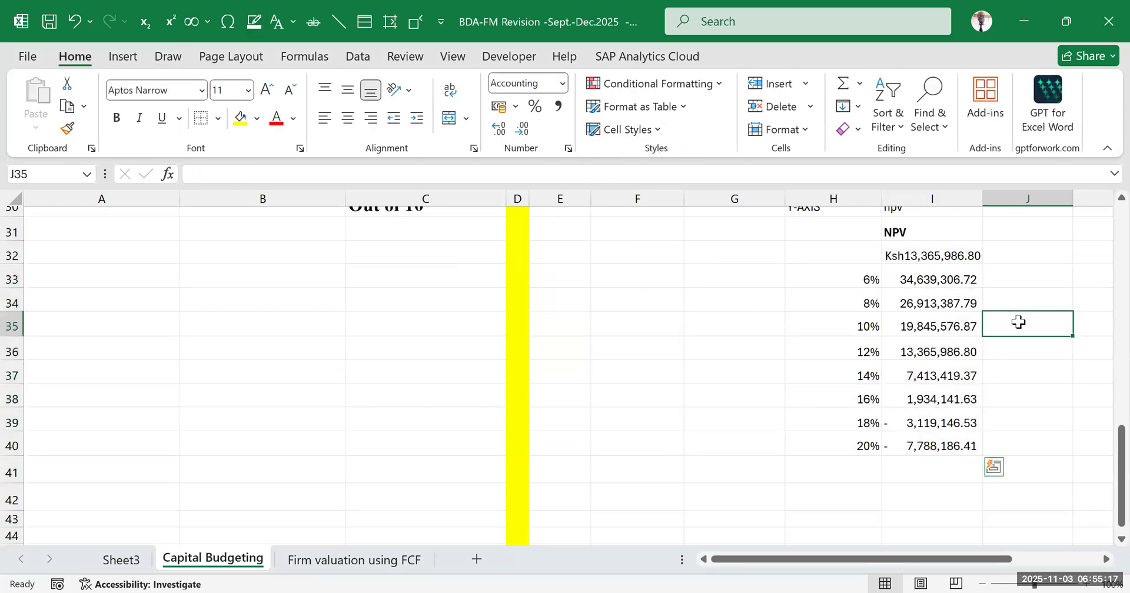
click(924, 276)
click(909, 450)
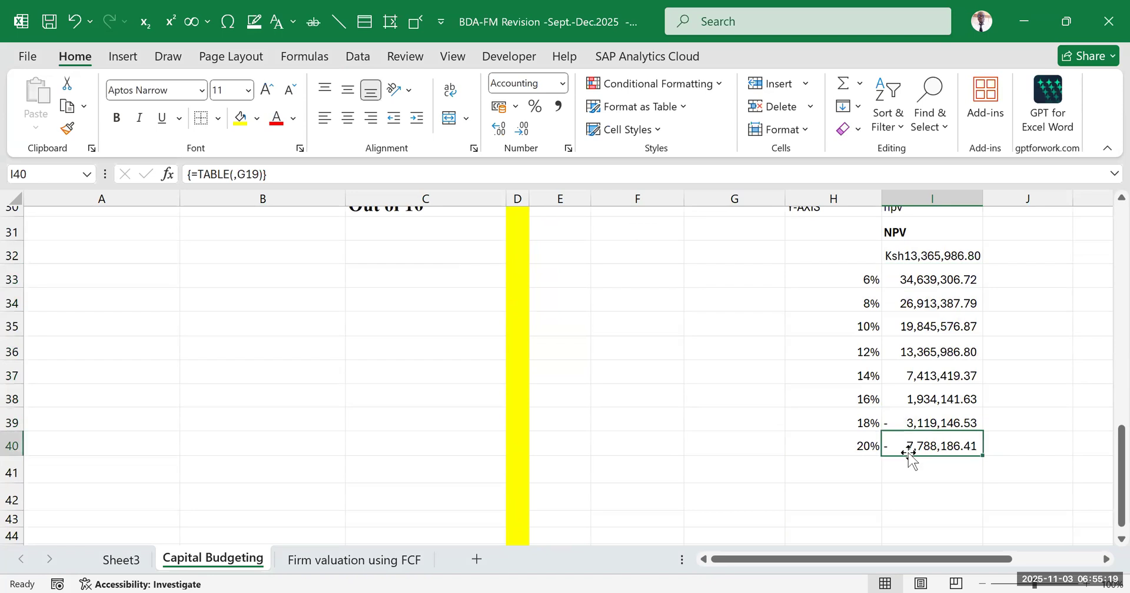
Examine the discount rates in H33:H40 alongside the data table's NPV results in I33:I40
click(1046, 276)
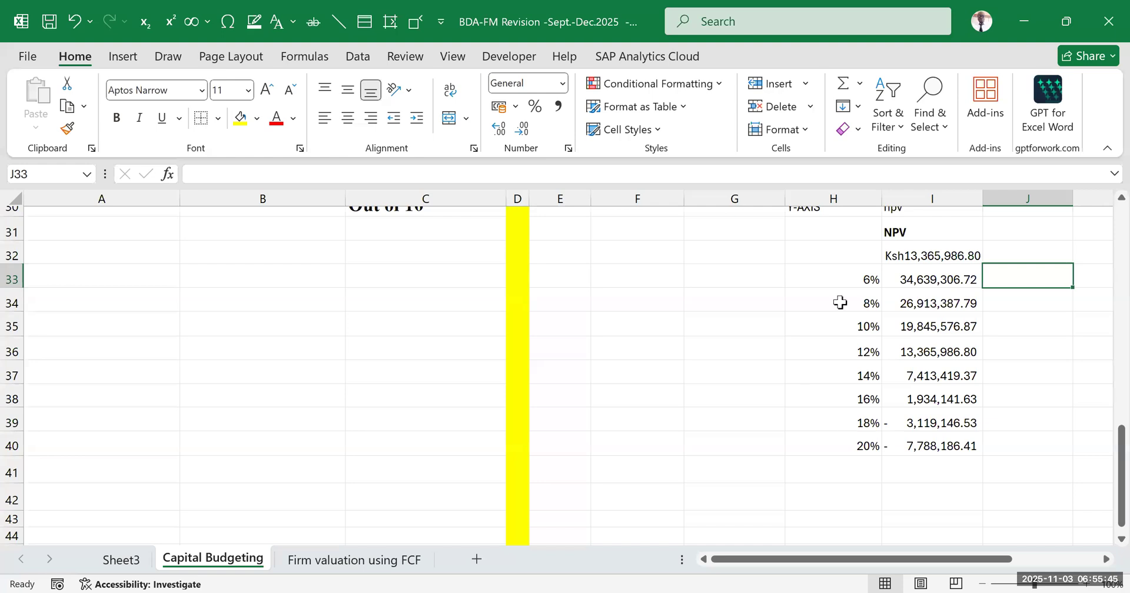
click(860, 279)
click(856, 304)
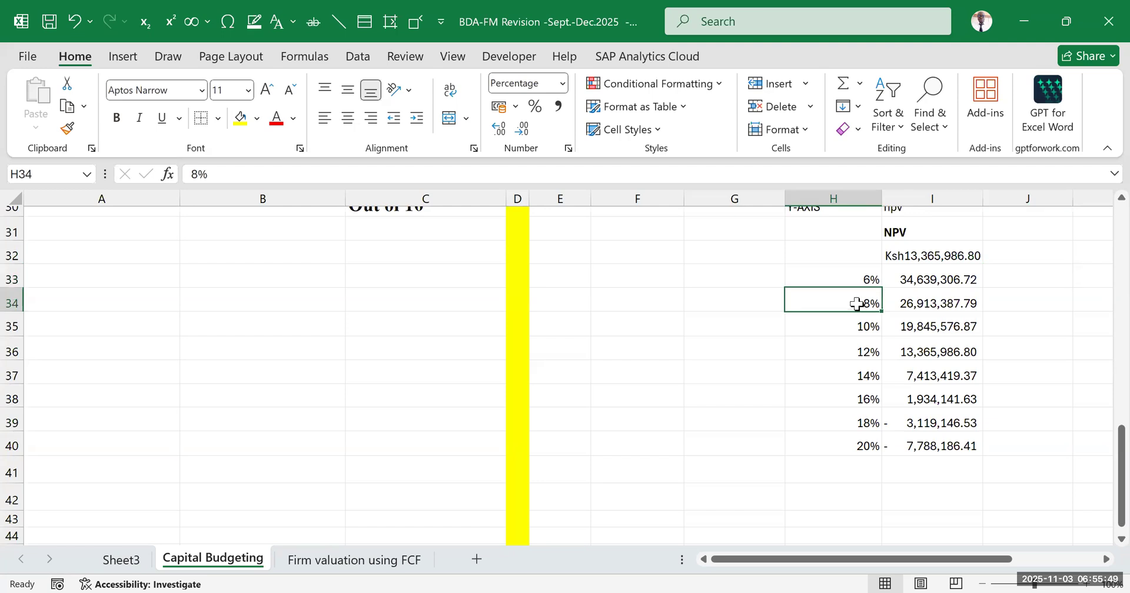
click(853, 326)
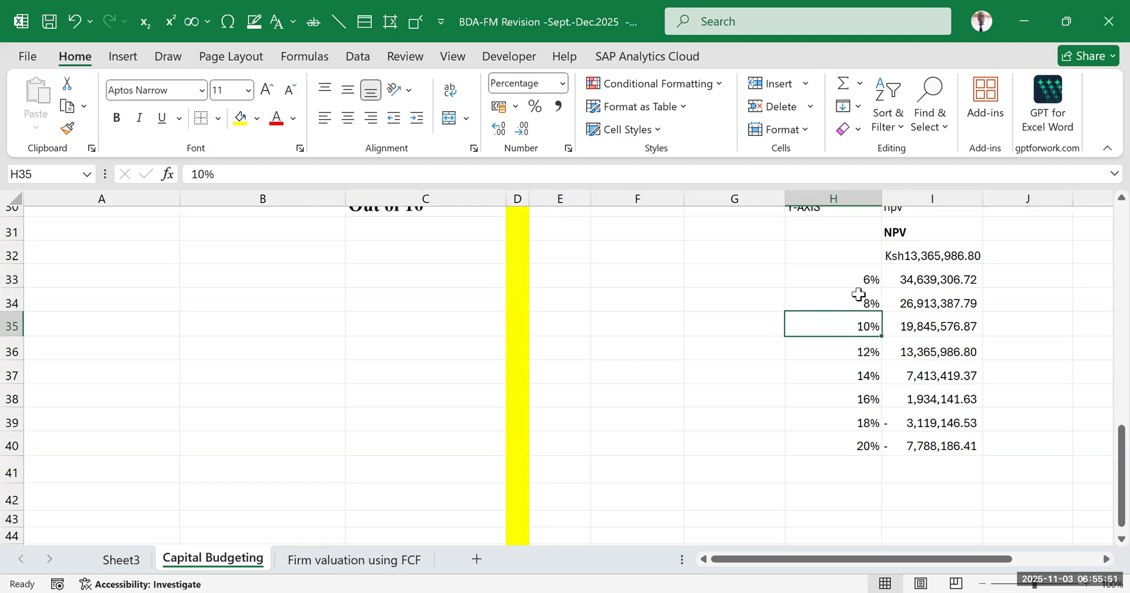
scroll(857, 291, up, 1)
scroll(857, 290, down, 1)
click(858, 290)
drag(858, 290, 863, 329)
click(612, 355)
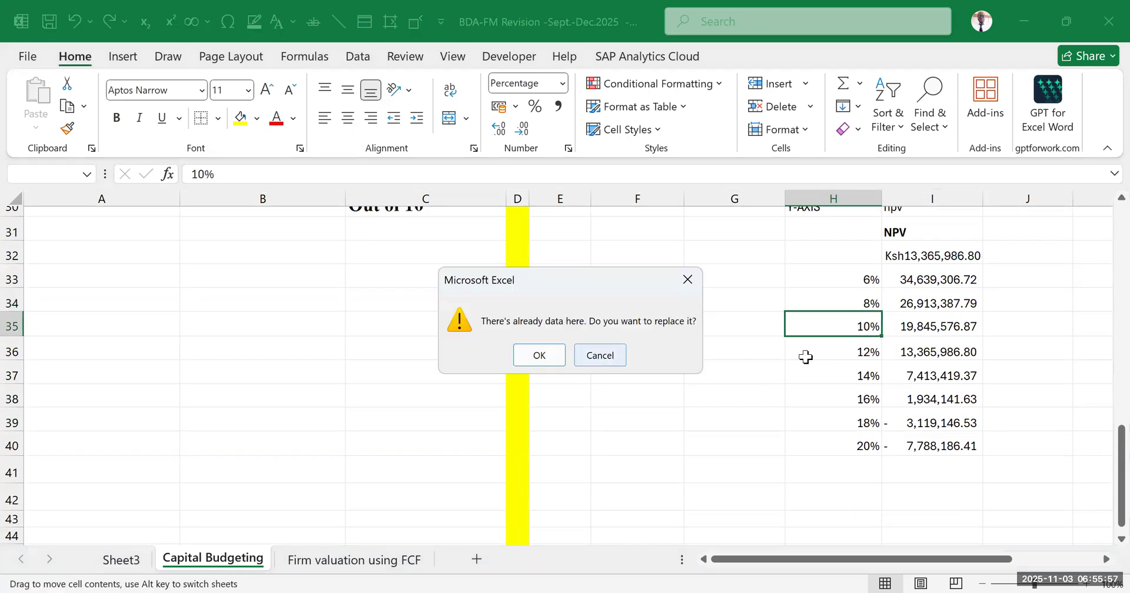
click(874, 369)
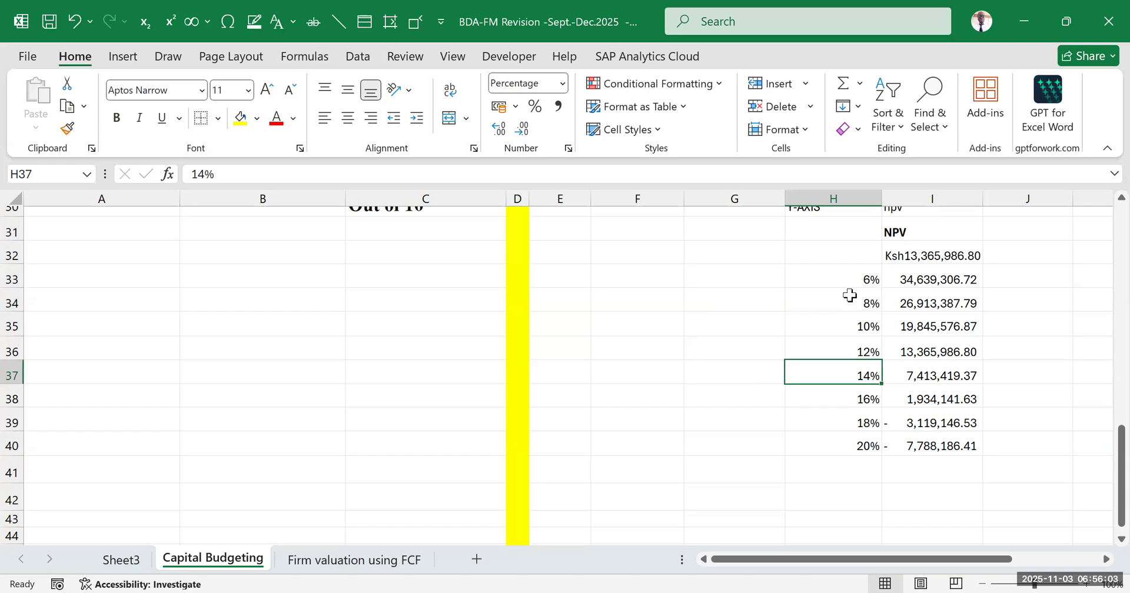
key(alt+Tab)
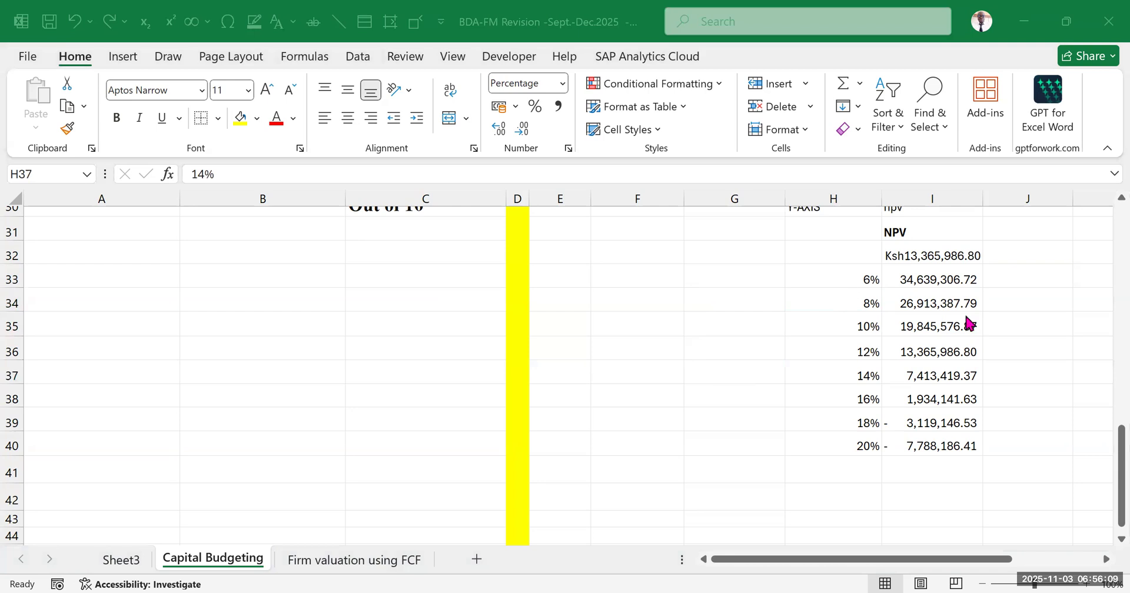
click(930, 276)
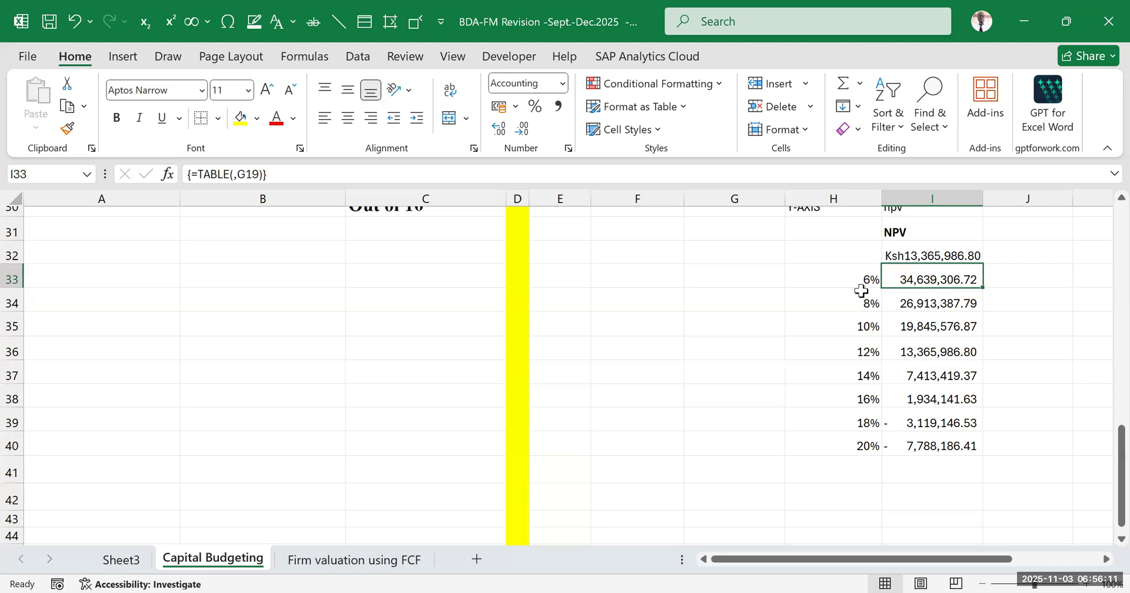
Clear the discount rates and data table results from H33:I40
click(848, 275)
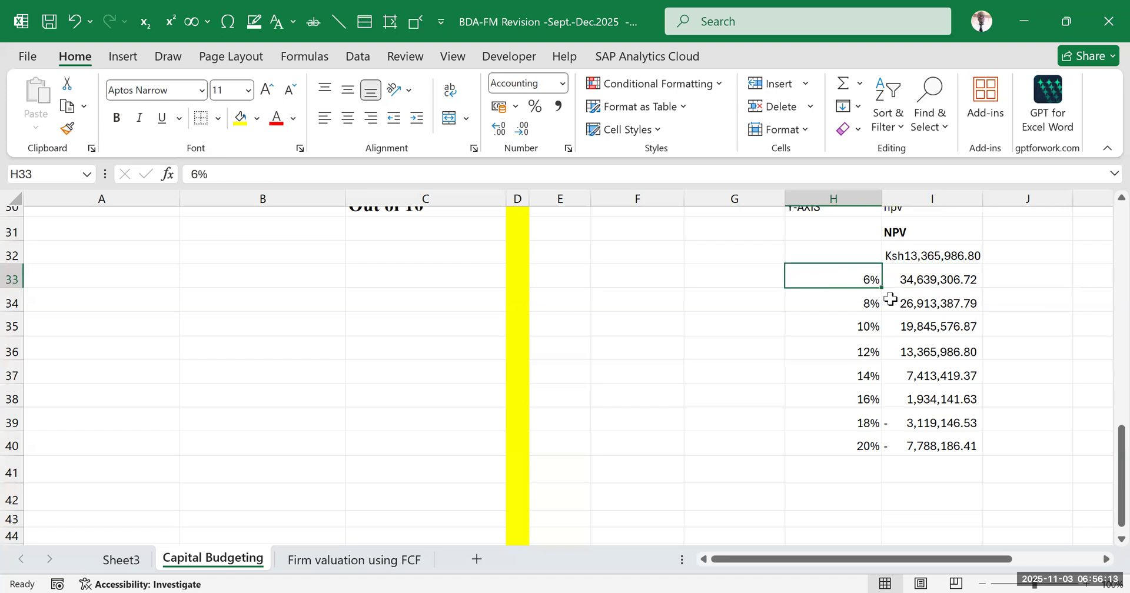
shift+click(928, 435)
key(Delete)
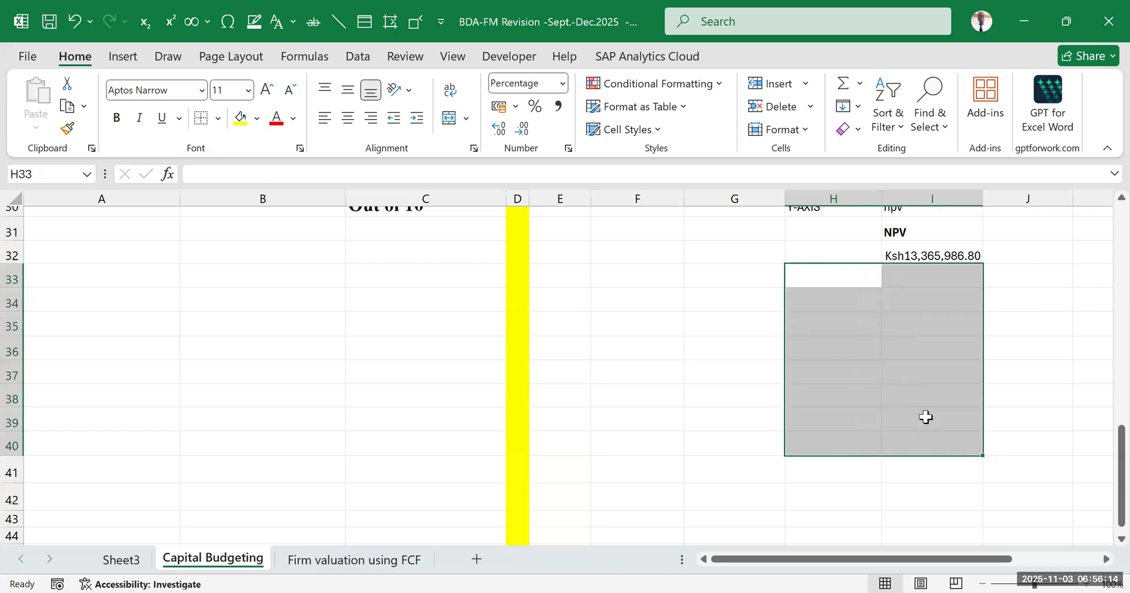
click(790, 483)
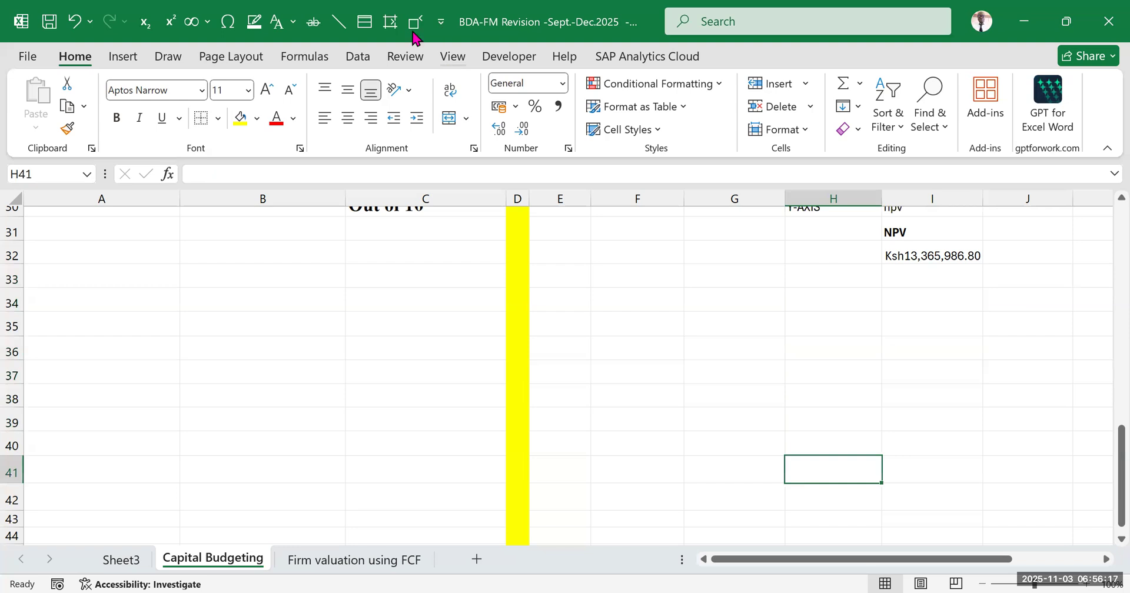
Review the IRR definition in F28 and the X-axis and Y-axis assignments in H29:I30
click(909, 291)
scroll(767, 304, up, 1)
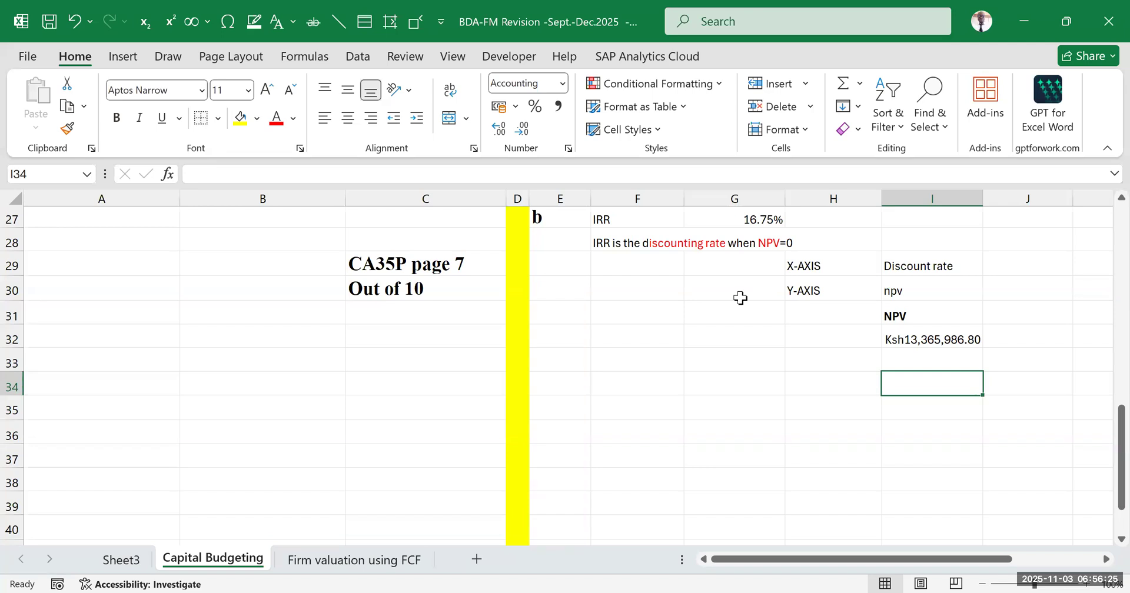
click(773, 425)
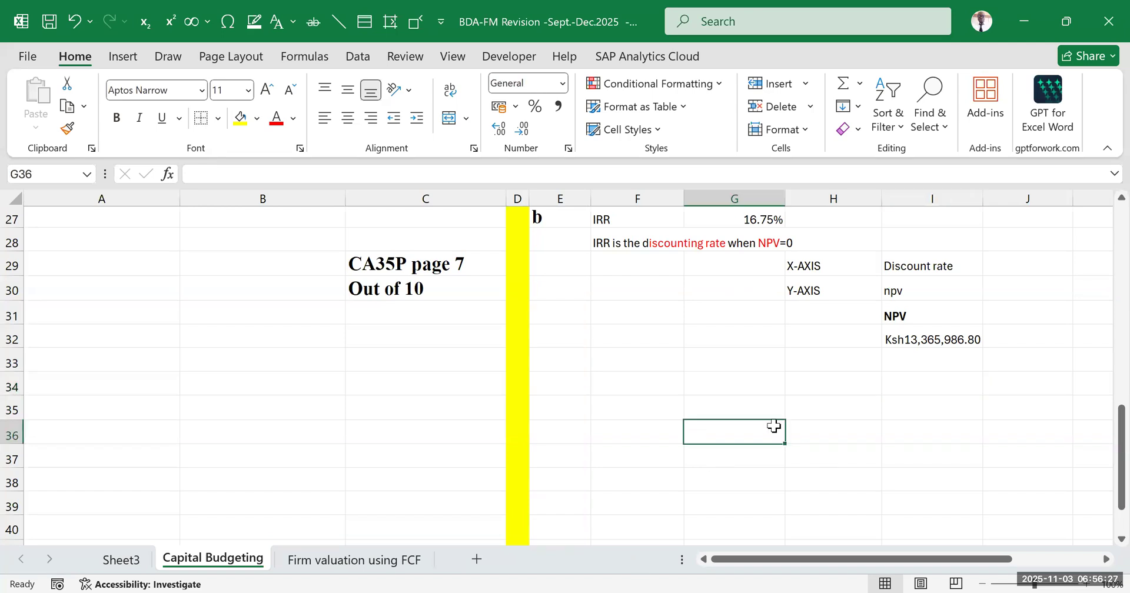
click(913, 262)
click(915, 291)
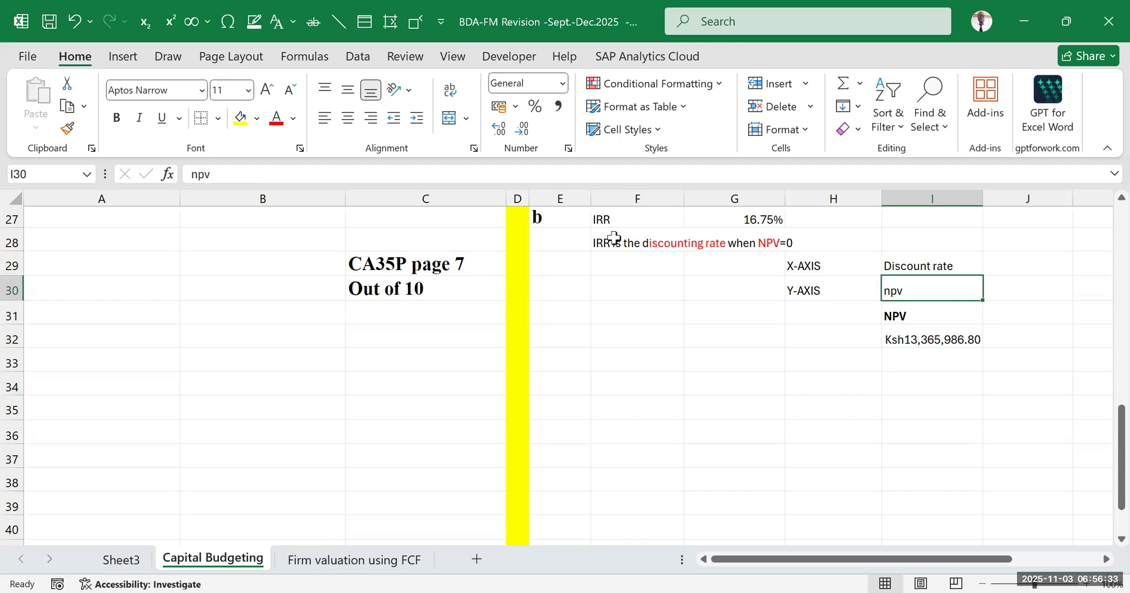
click(677, 251)
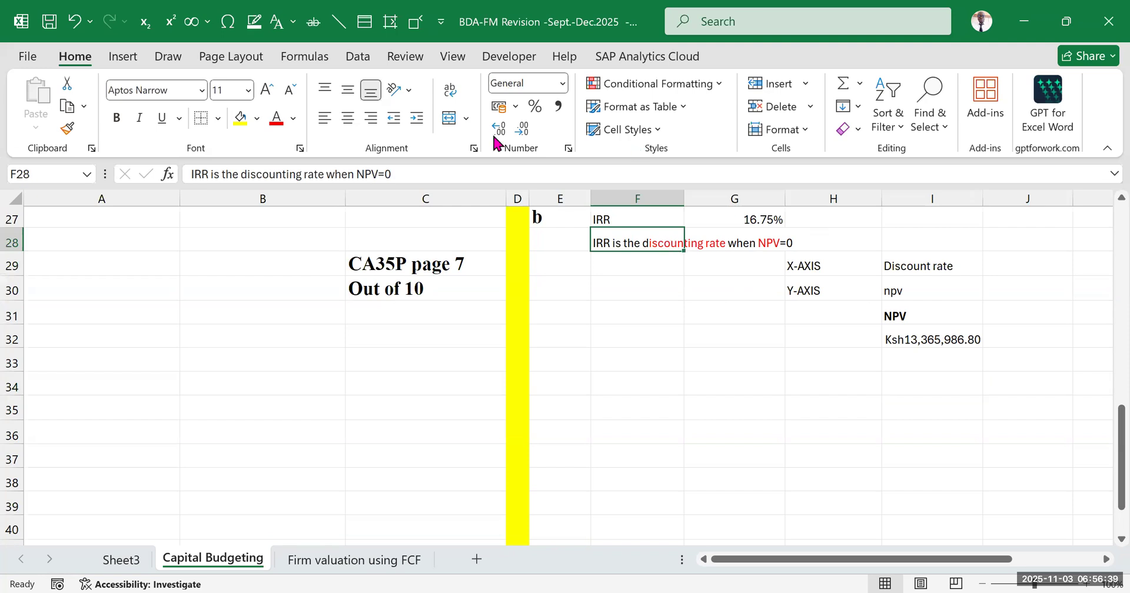
key(alt+Tab)
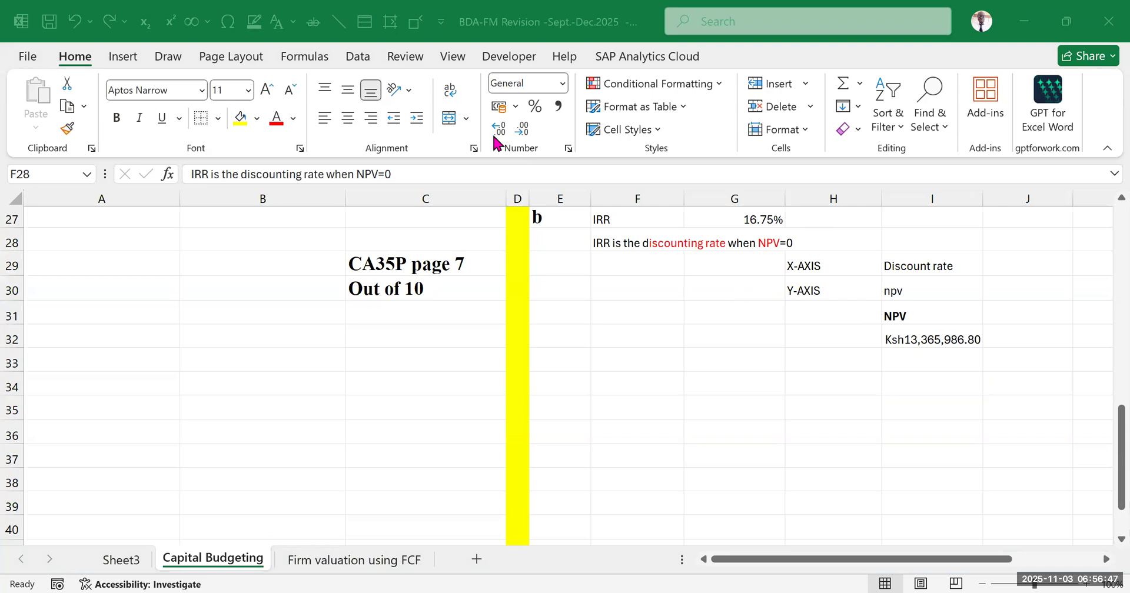
click(839, 376)
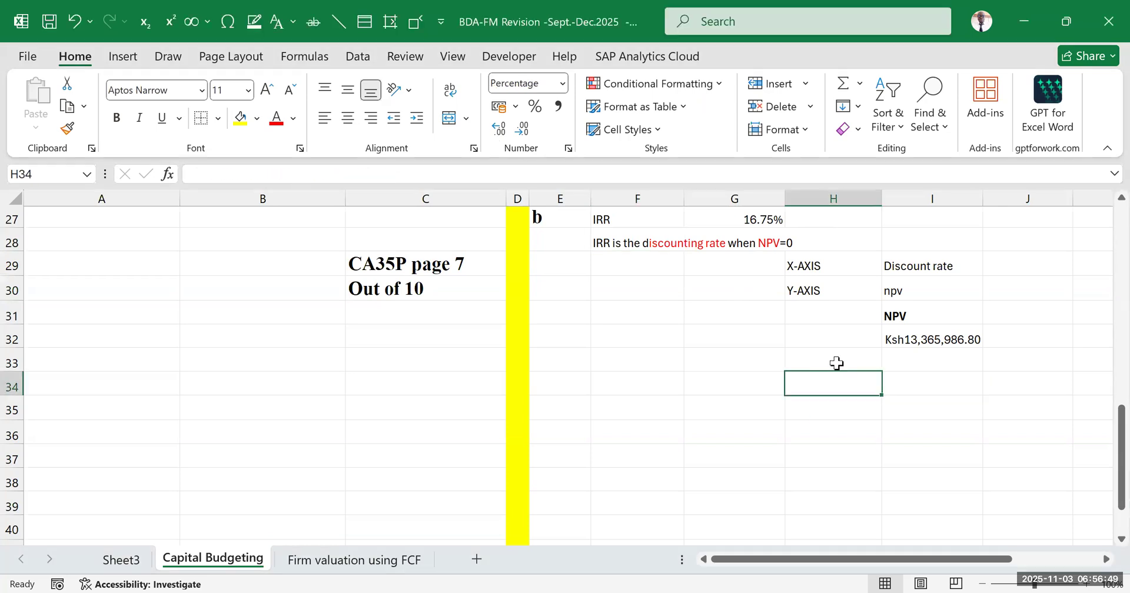
drag(815, 265, 885, 286)
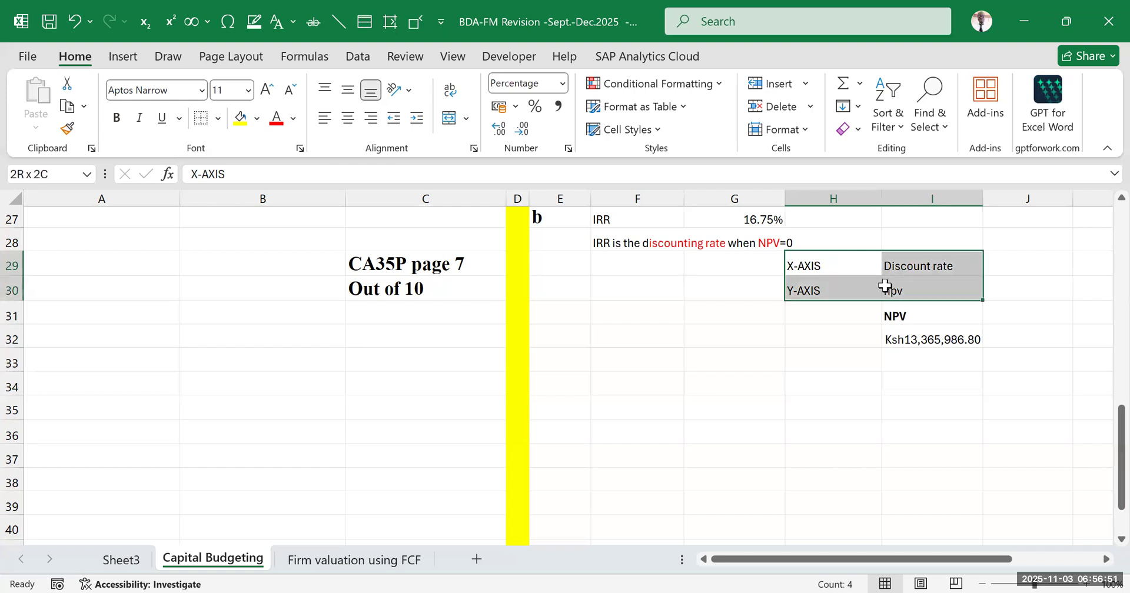
click(826, 365)
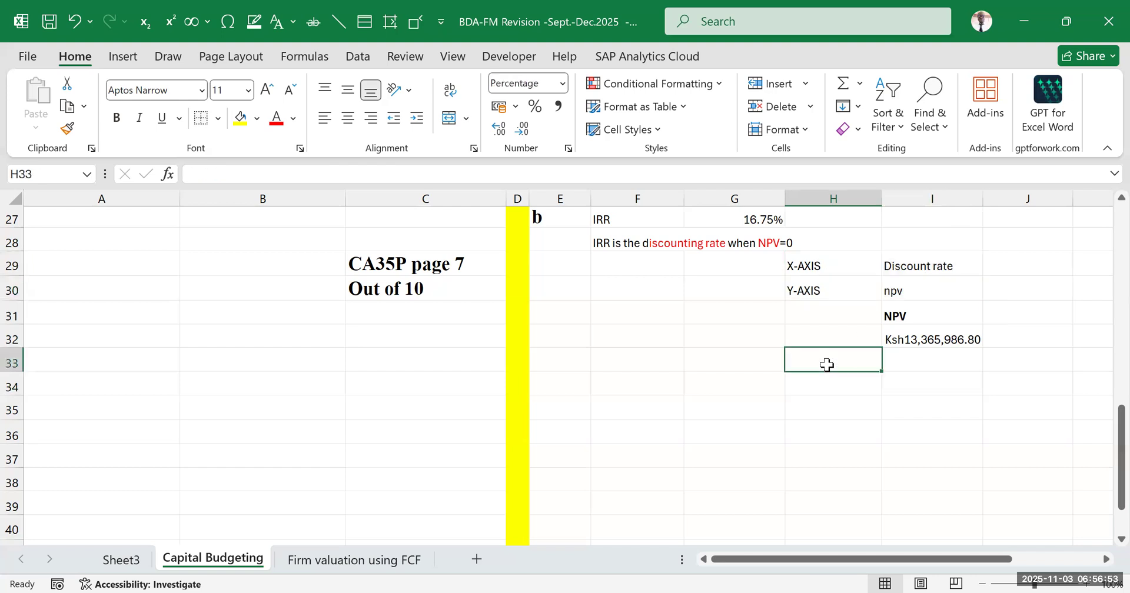
click(922, 259)
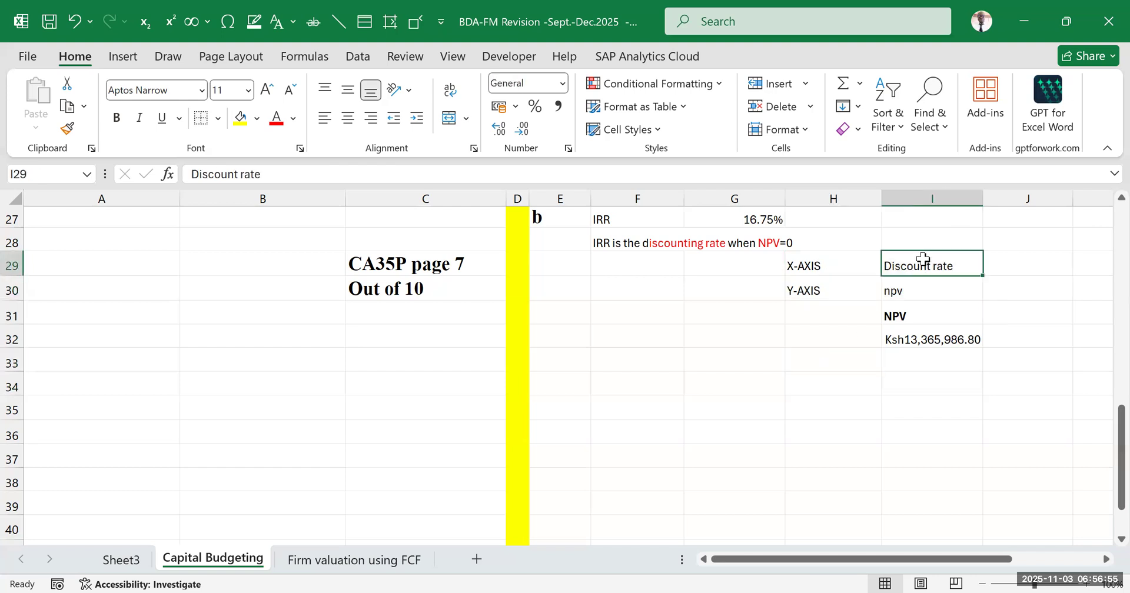
click(923, 312)
Enter the column heading "discount rate" in H31 and make it bold
click(818, 314)
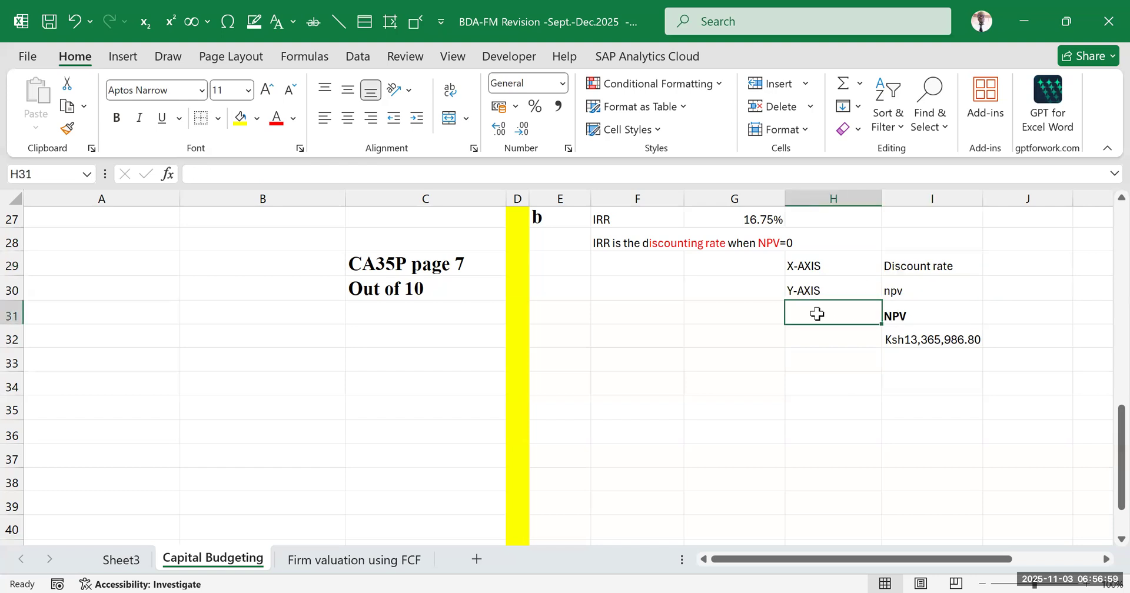
text(discpount rate)
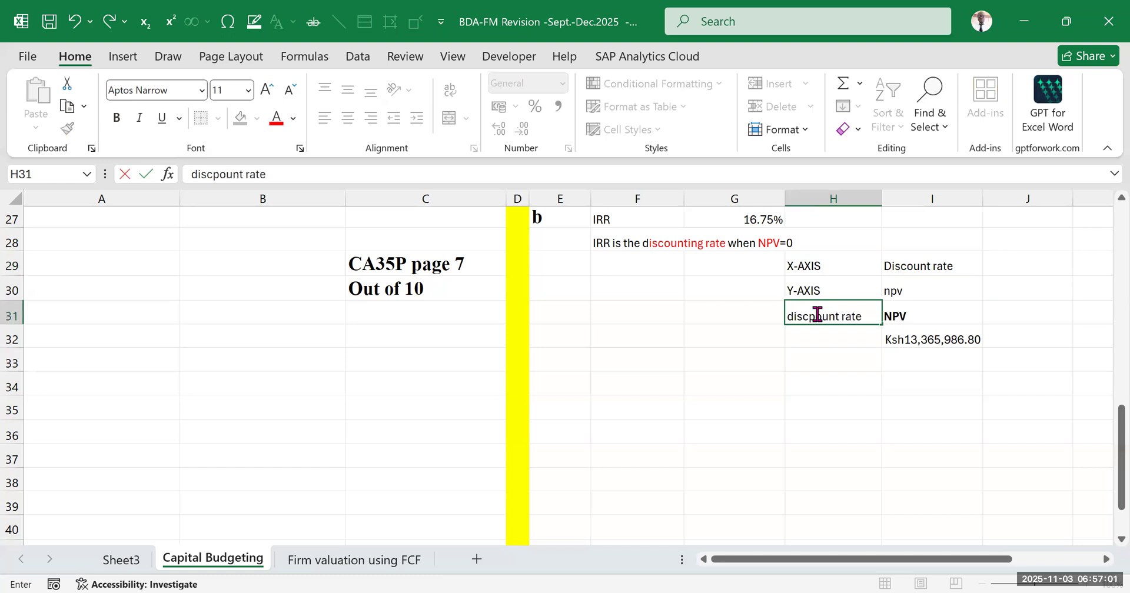
click(816, 316)
key(BackSpace)
click(825, 414)
click(821, 310)
key(ctrl+b)
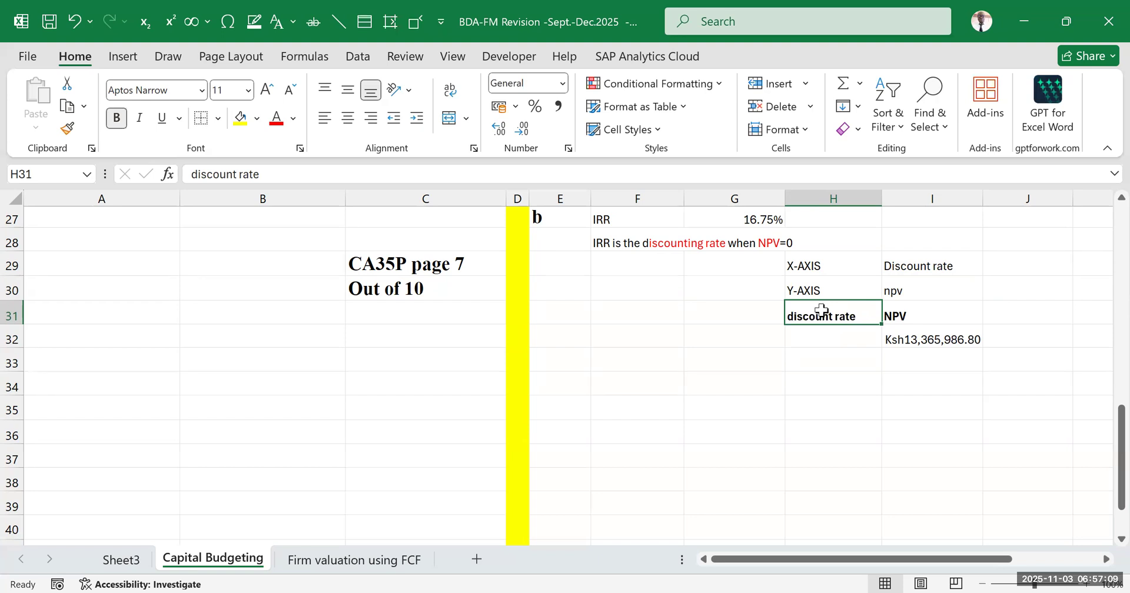
Enter 4% in H33 and 5% in H34 as the starting discount rates
click(885, 414)
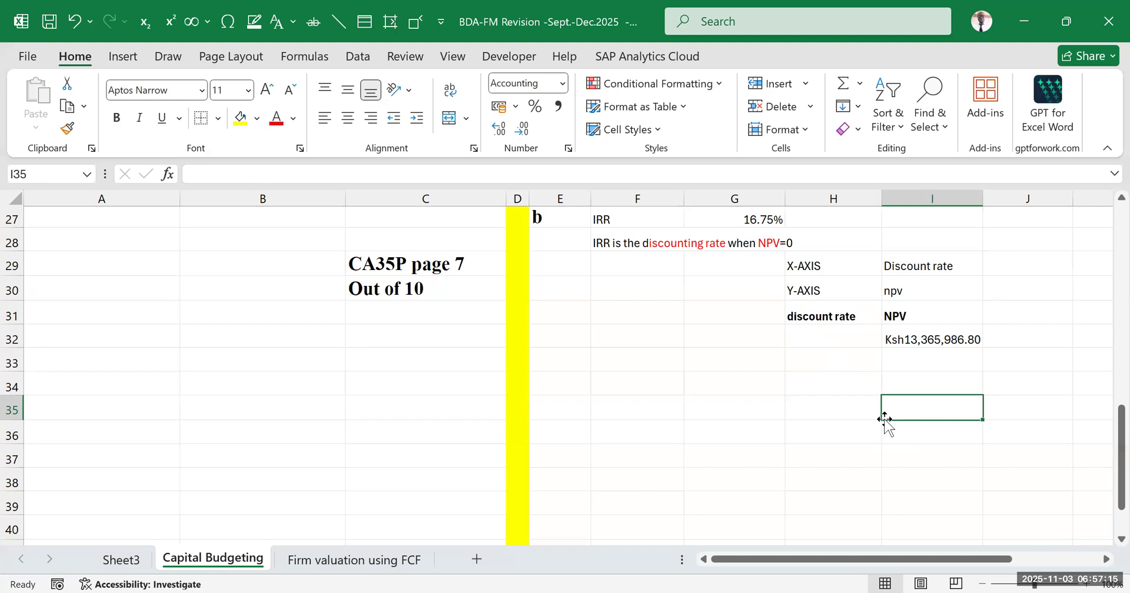
click(838, 362)
text(4)
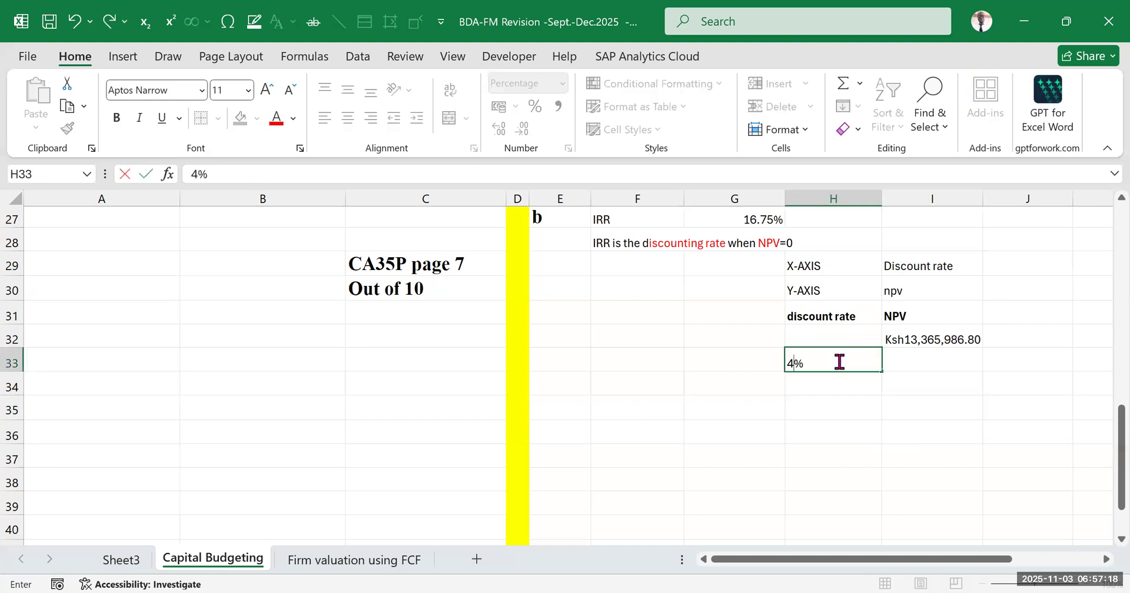
click(838, 406)
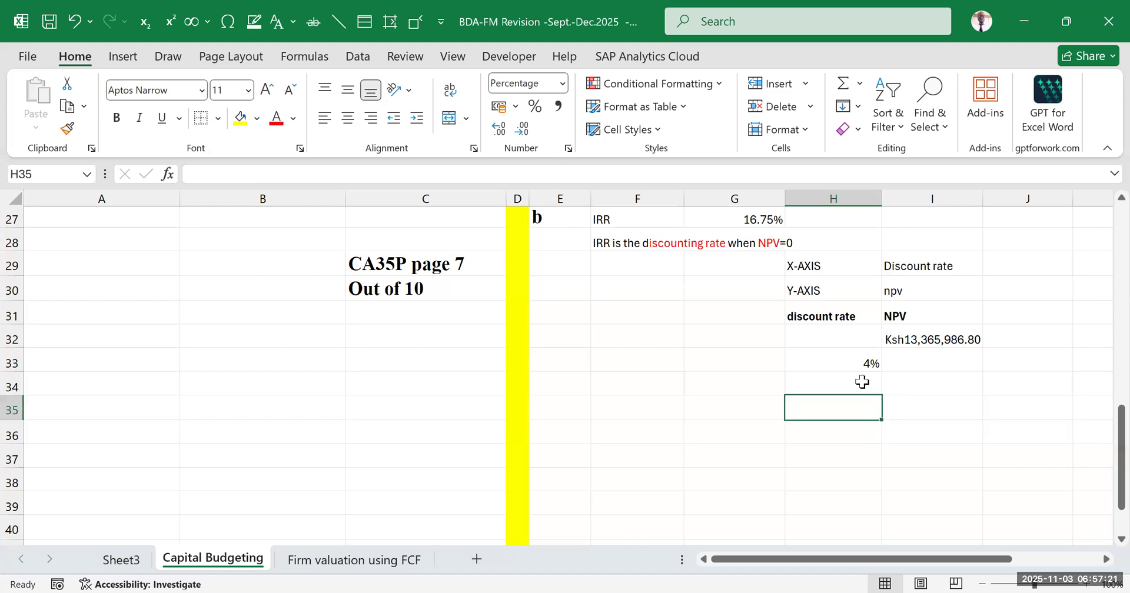
click(862, 353)
drag(880, 374, 877, 405)
click(863, 387)
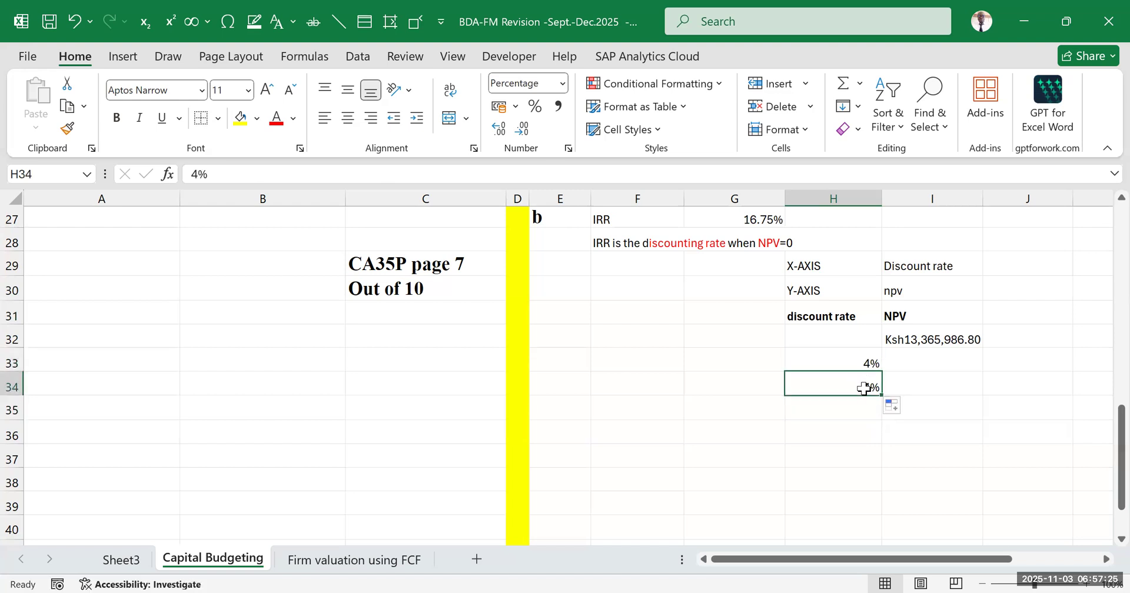
text(5)
click(895, 429)
Extend the discount rate series from H33:H34 down to 25% in H54, in 1% increments
drag(865, 360, 868, 387)
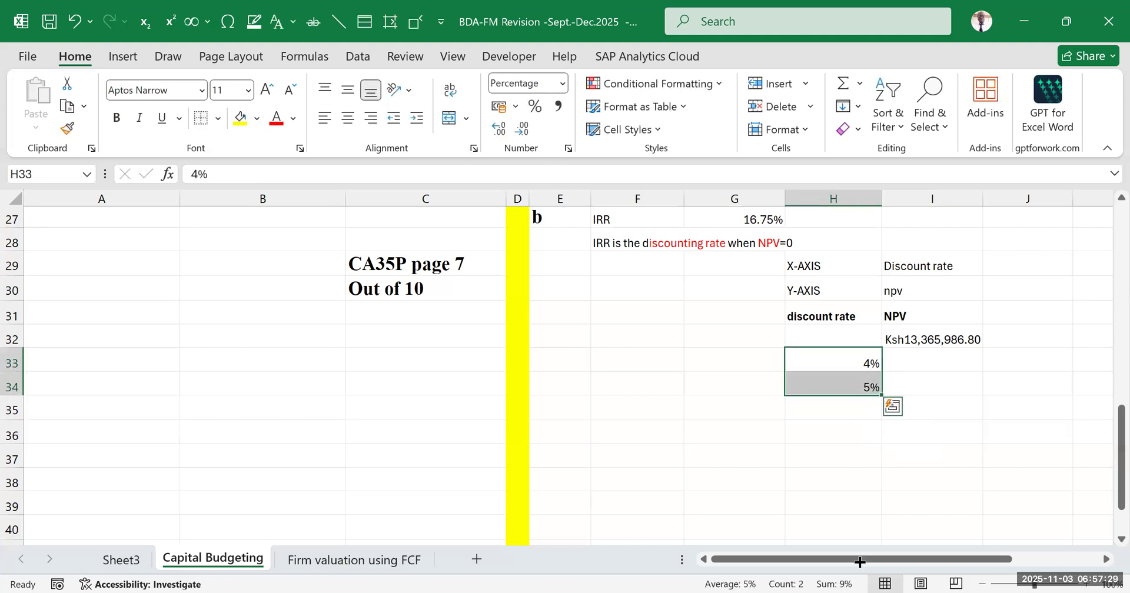
drag(880, 395, 856, 537)
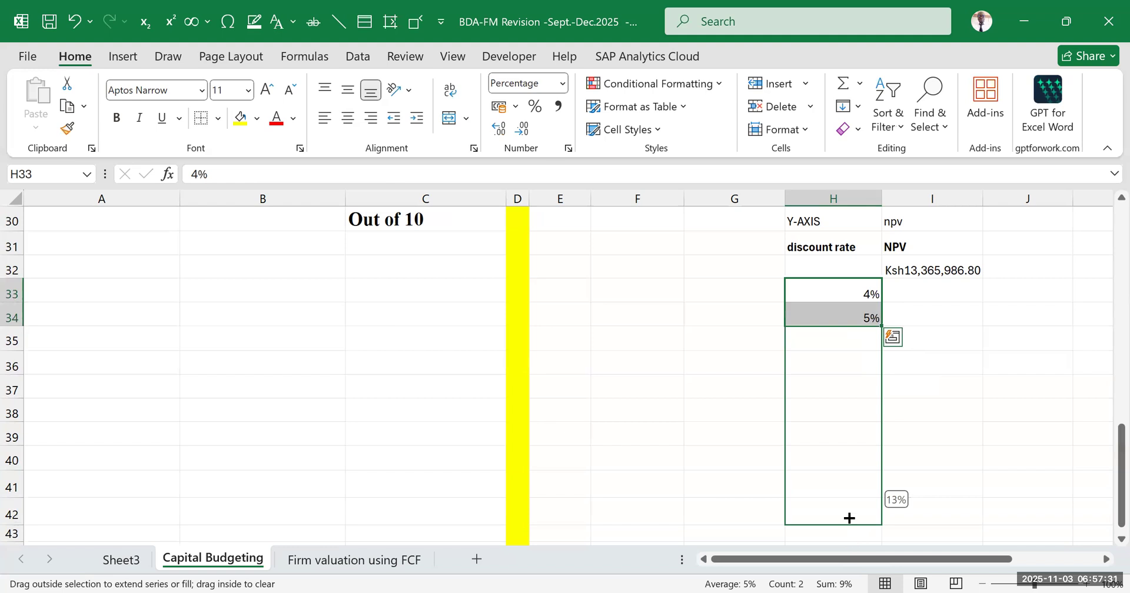
drag(849, 524, 855, 544)
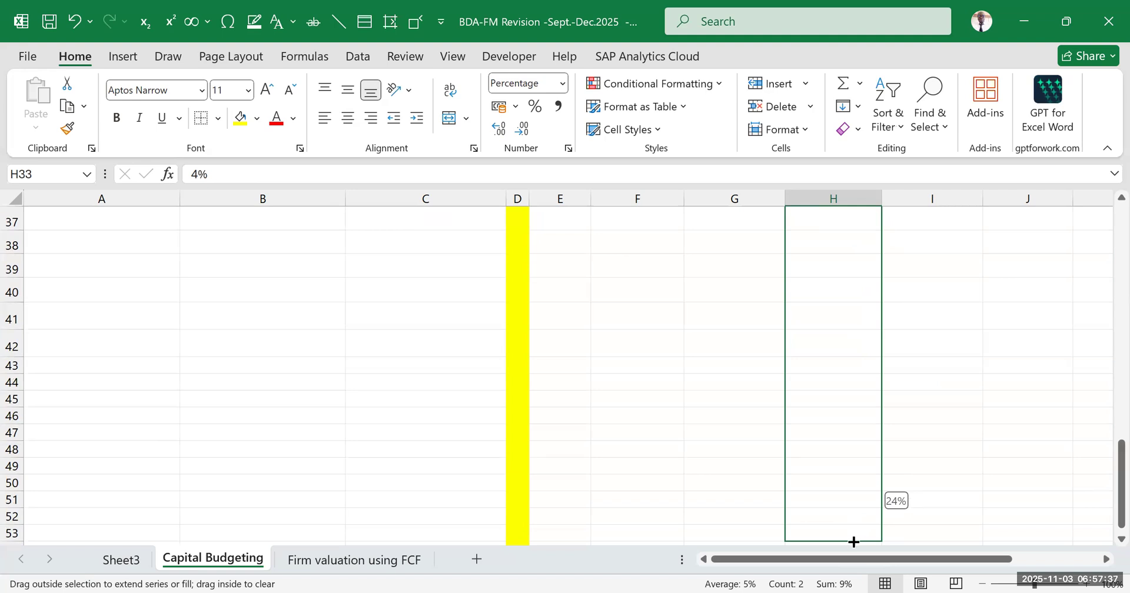
drag(847, 470, 847, 469)
scroll(978, 390, up, 2)
click(970, 371)
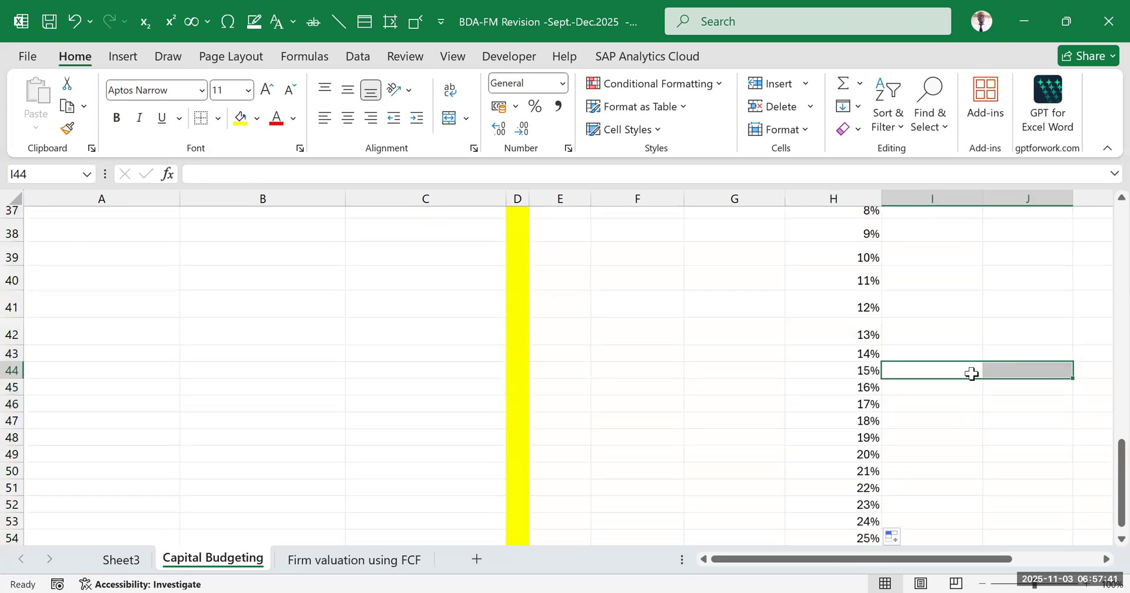
Check the original discount rate in G19 against the new rate series starting in H33
scroll(959, 372, up, 3)
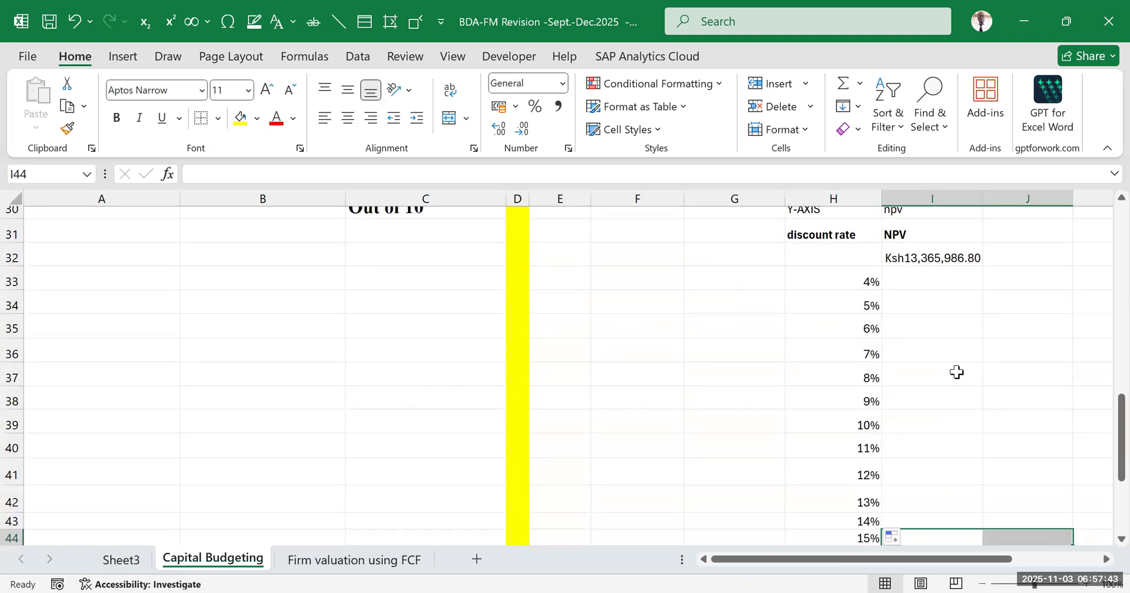
click(860, 283)
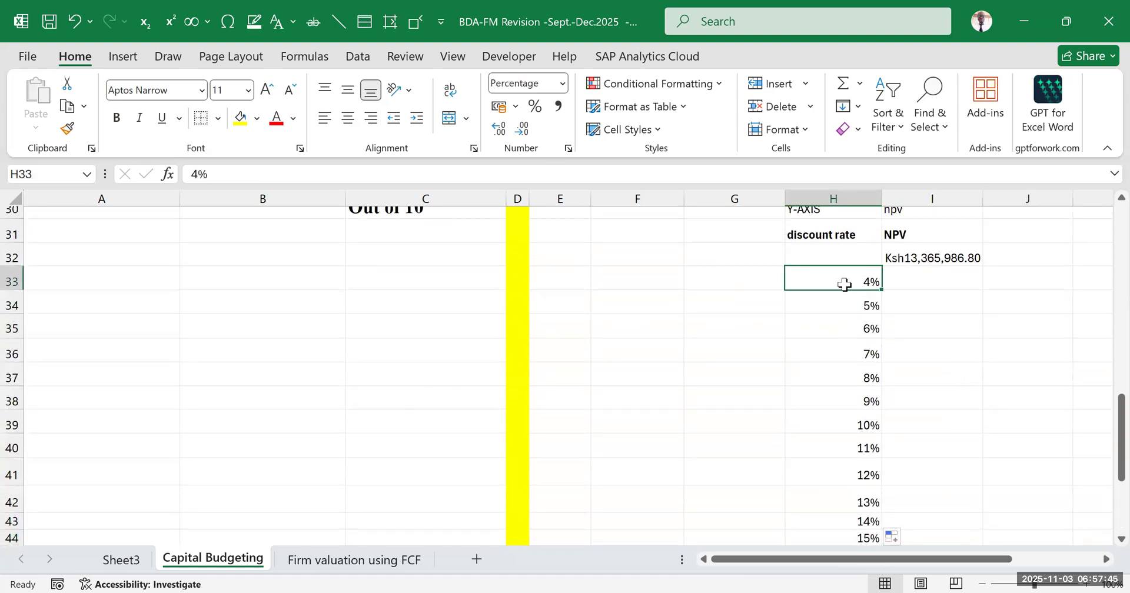
scroll(850, 291, up, 6)
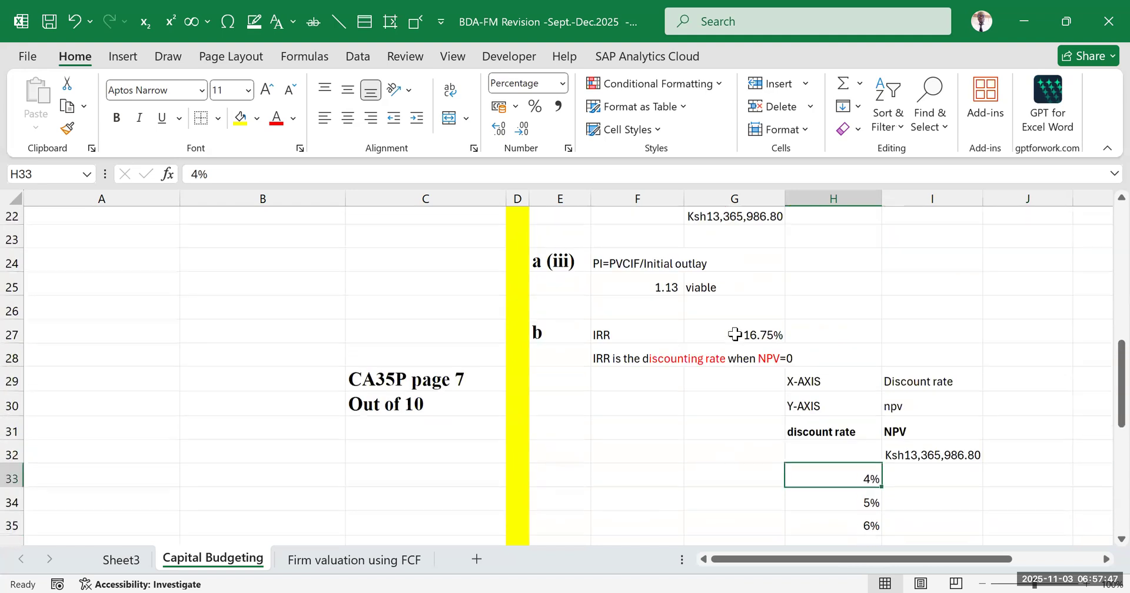
click(746, 374)
scroll(782, 377, down, 6)
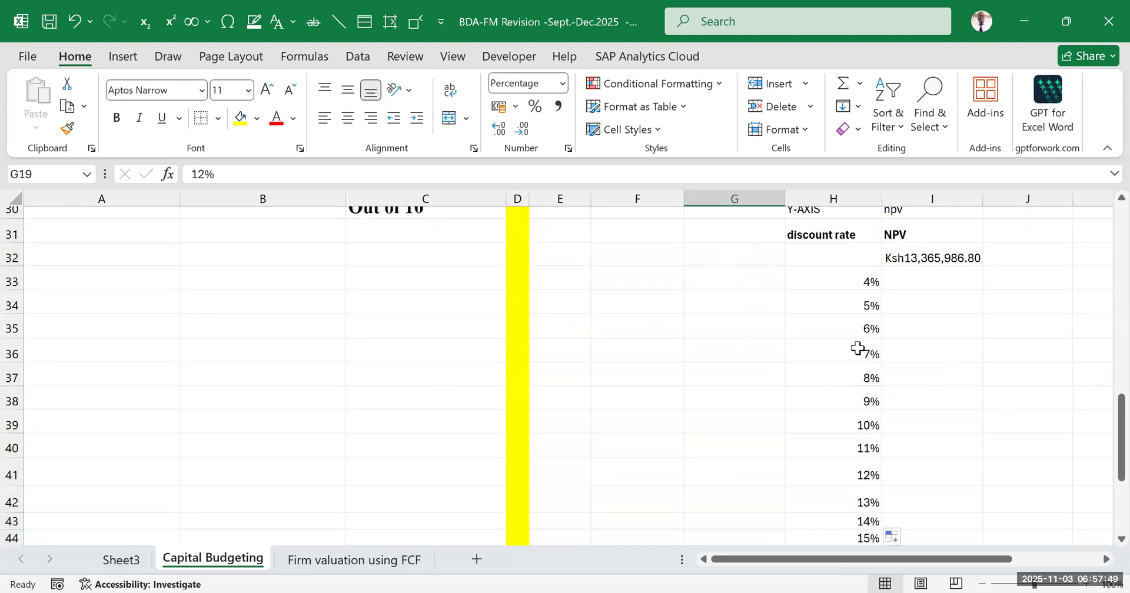
click(855, 281)
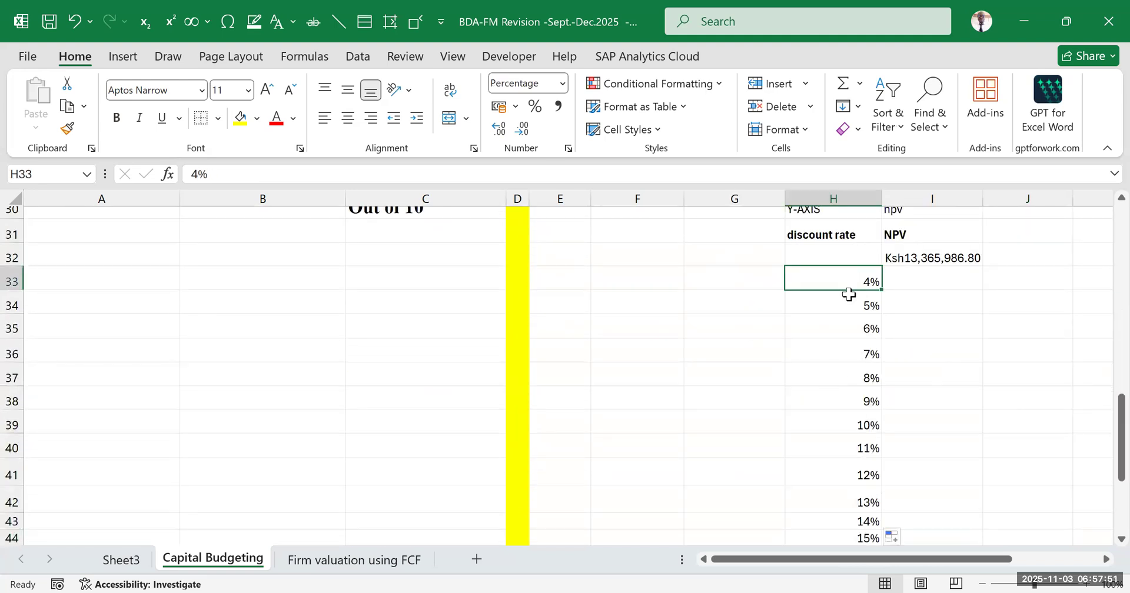
Review the discount rate series in H33:H54, checking its 4% start, the 12% entry and the 25% end
click(856, 469)
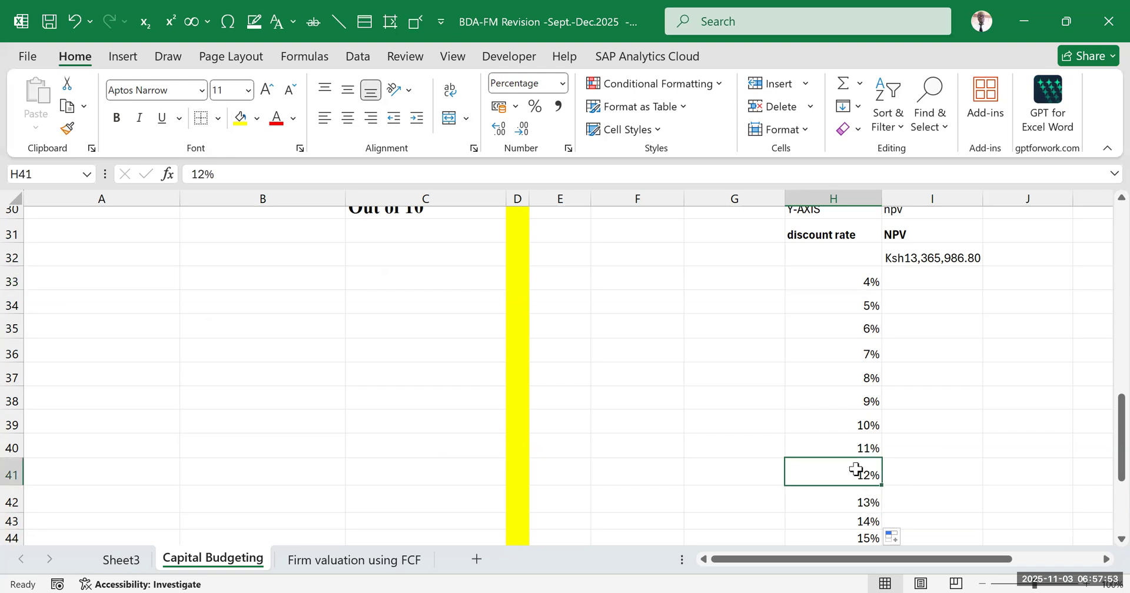
click(861, 281)
scroll(865, 306, down, 4)
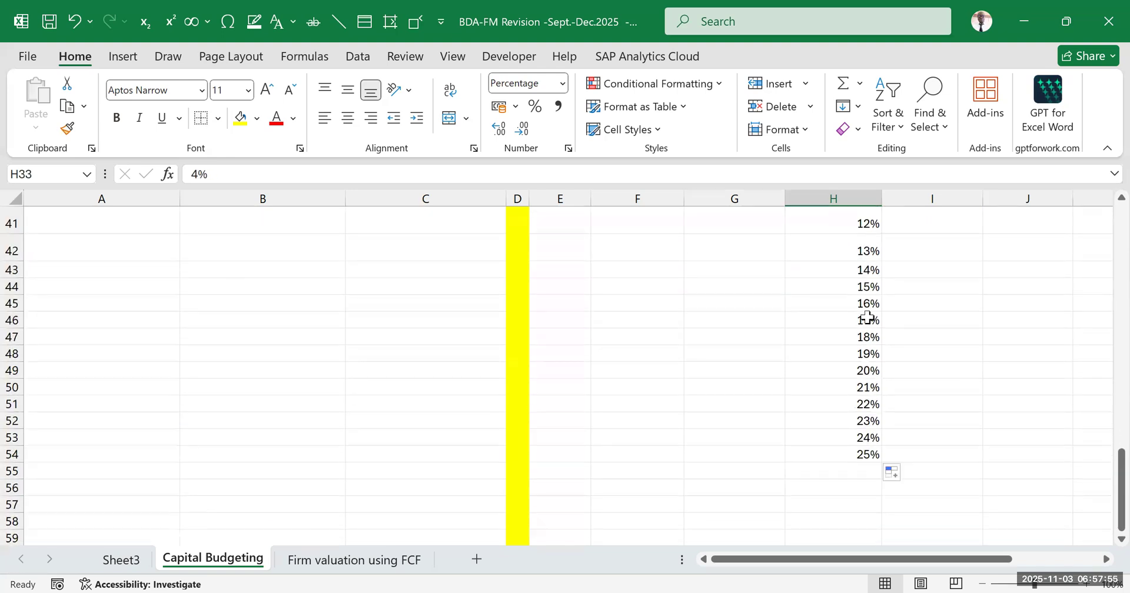
click(846, 215)
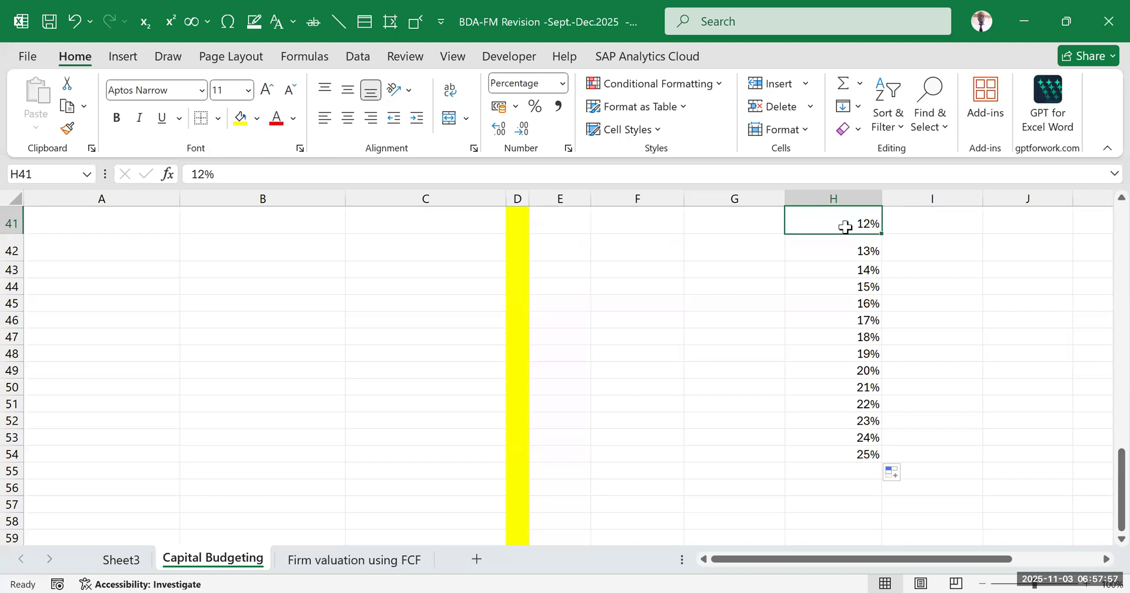
click(848, 453)
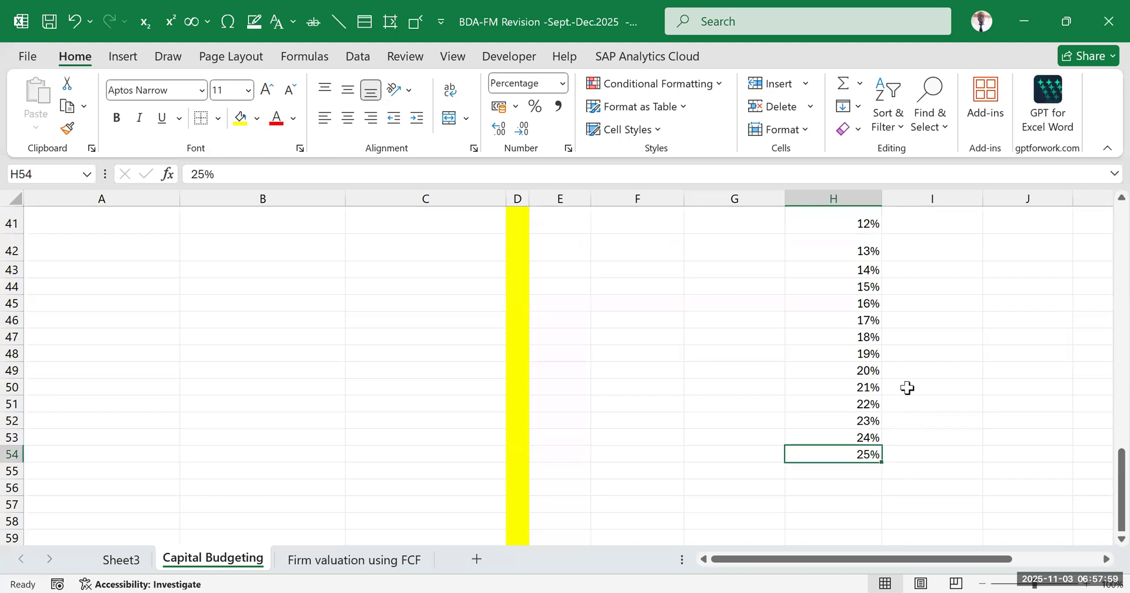
scroll(918, 353, up, 5)
scroll(897, 328, down, 2)
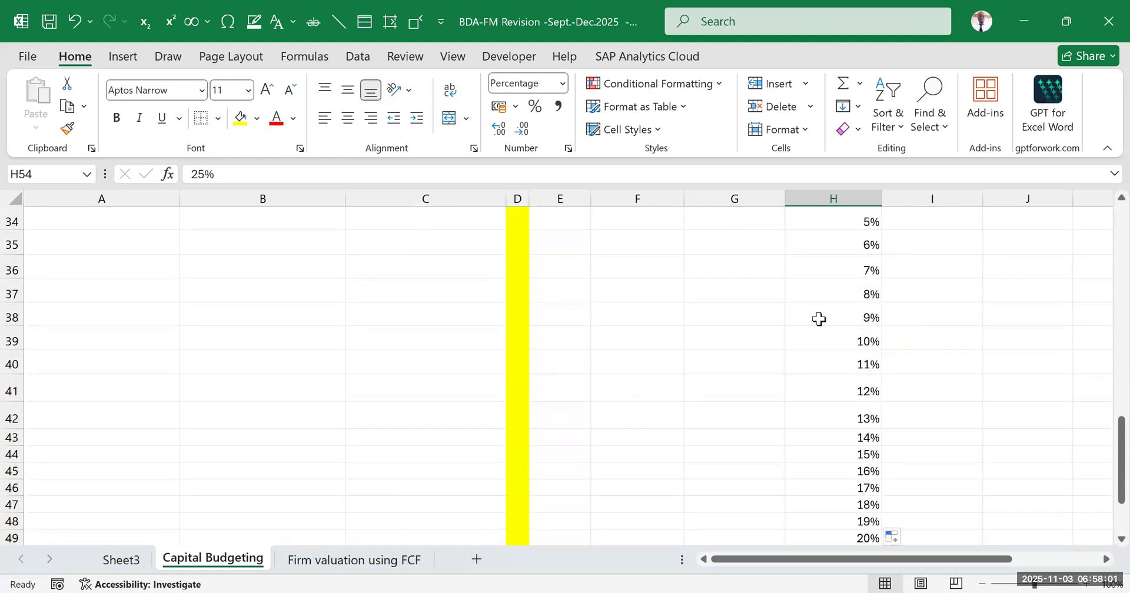
scroll(896, 341, up, 2)
scroll(878, 325, down, 2)
drag(859, 245, 865, 518)
click(986, 344)
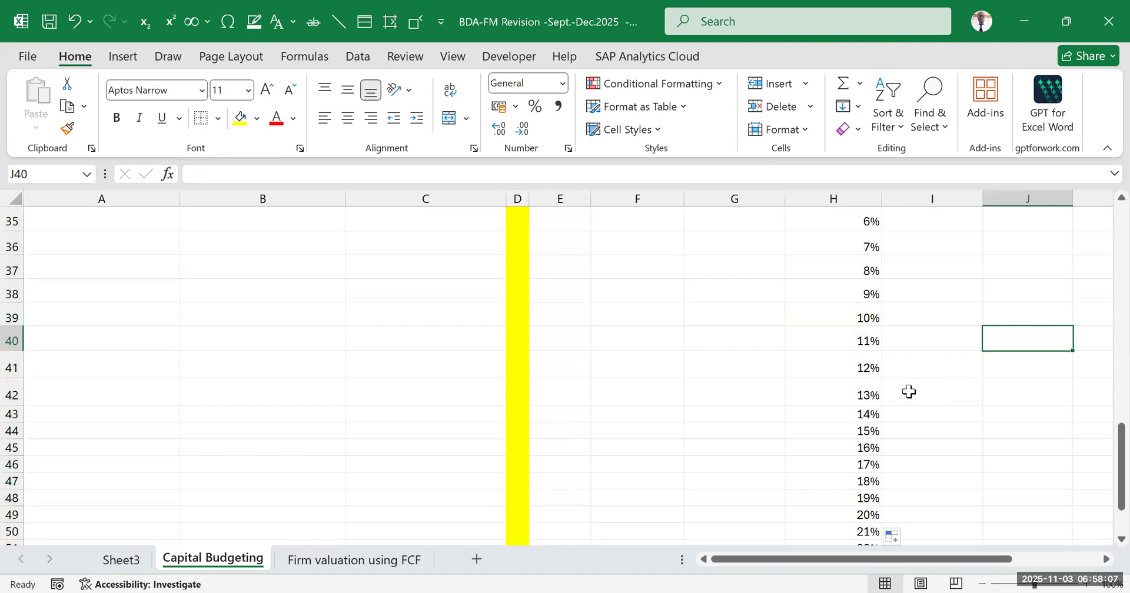
Examine the discount rates from H33 downward together with the NPV reference in I32
scroll(906, 396, up, 2)
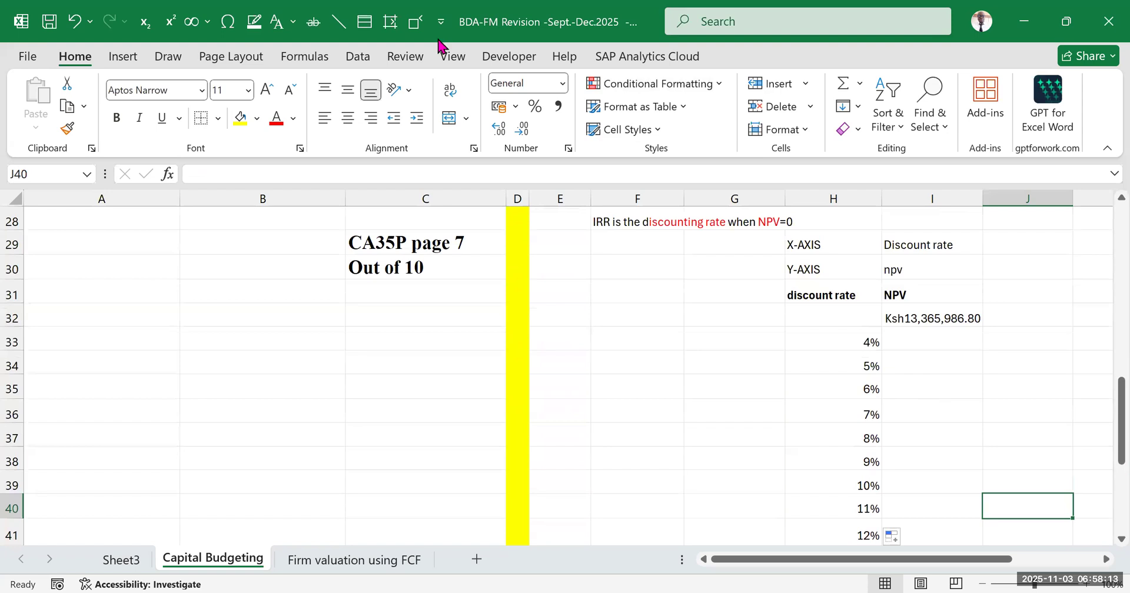
click(439, 40)
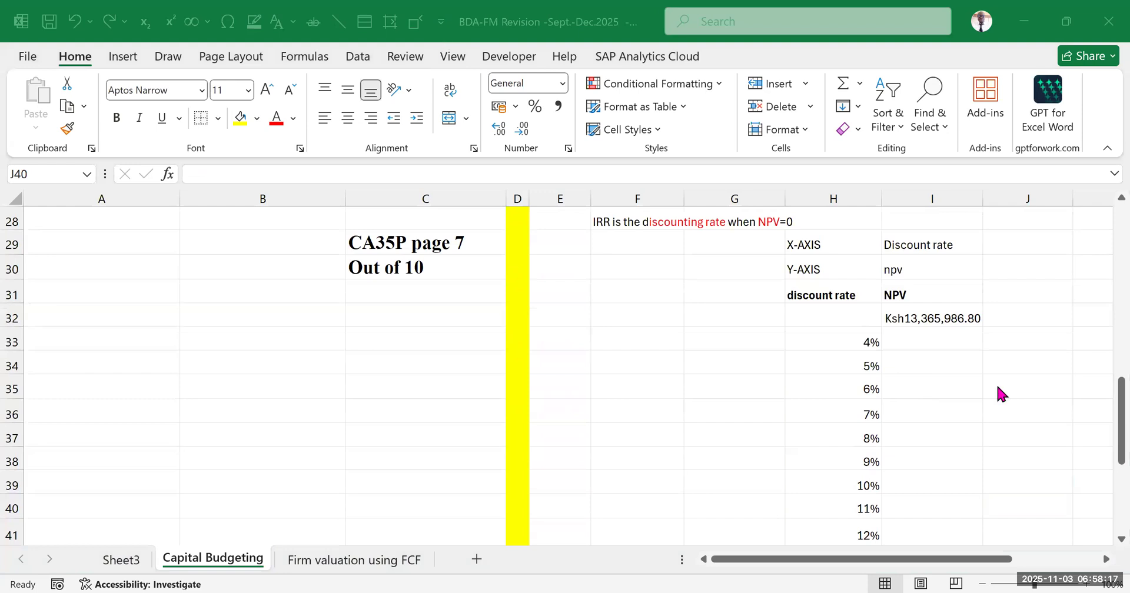
click(1009, 434)
scroll(927, 353, down, 1)
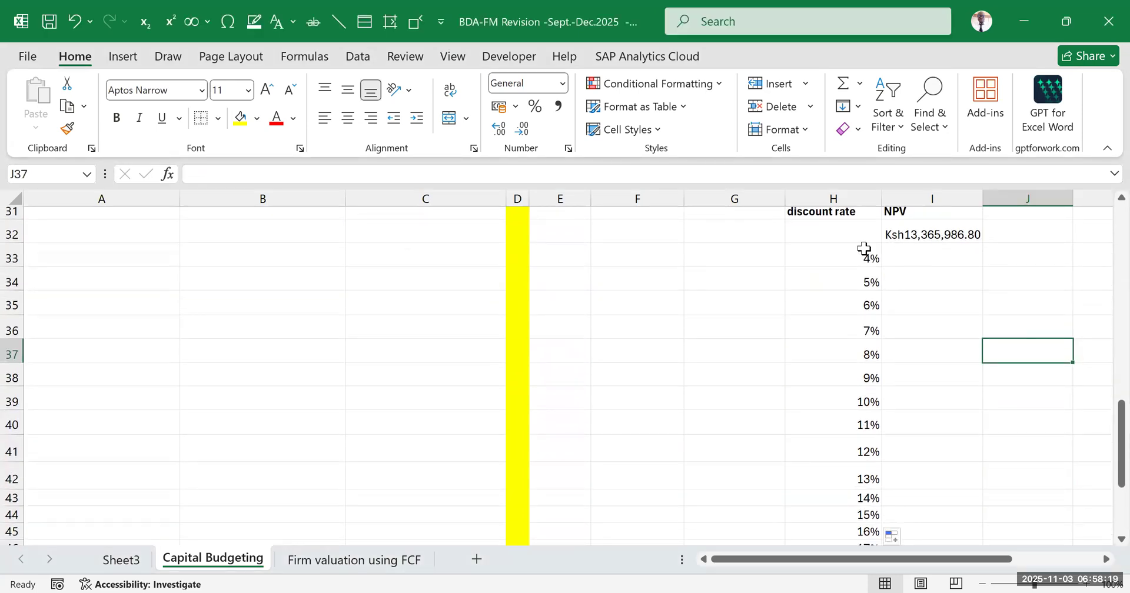
drag(844, 247, 809, 499)
scroll(888, 351, up, 1)
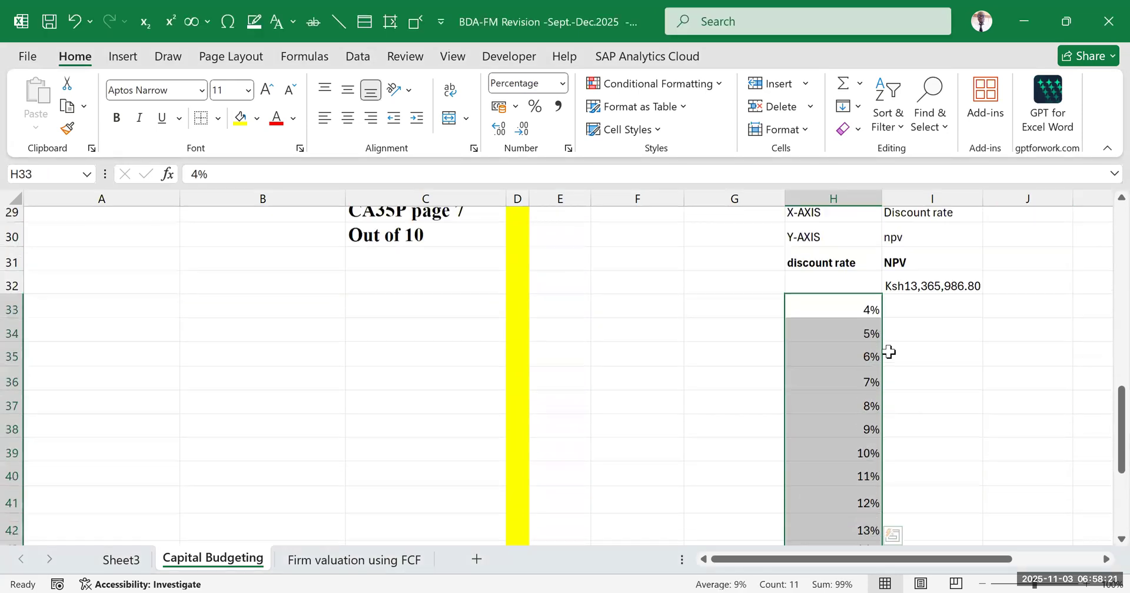
scroll(889, 351, up, 2)
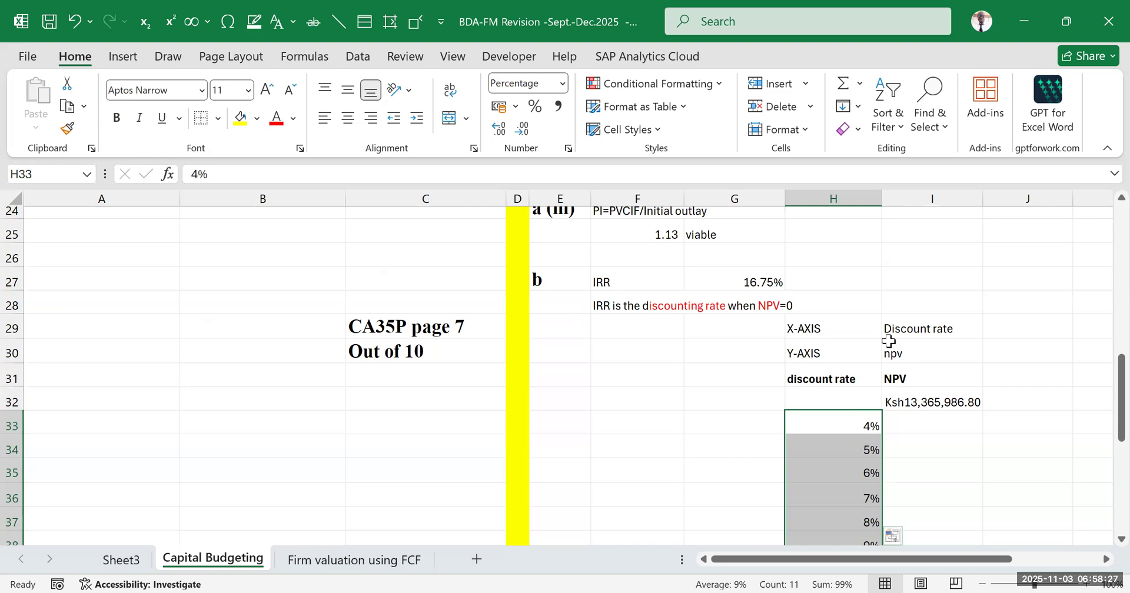
click(974, 401)
scroll(869, 259, down, 3)
drag(869, 257, 834, 544)
scroll(883, 370, up, 2)
scroll(883, 365, up, 2)
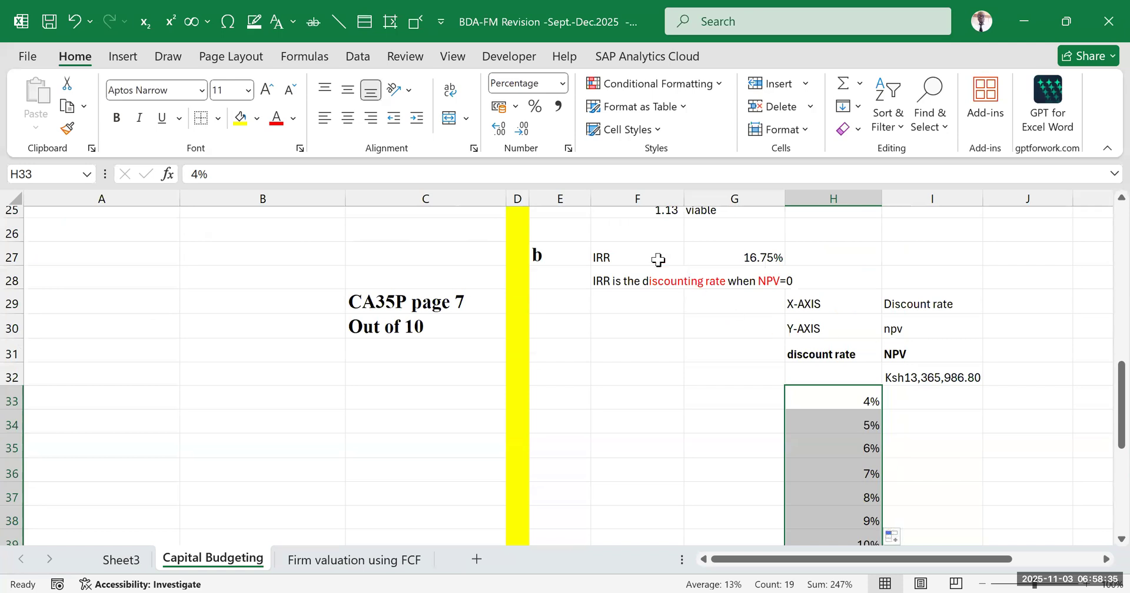
Compare the IRR in G27 with the 16% and 17% rates in H45:H46 and their neighbouring NPV cells
drag(648, 254, 741, 254)
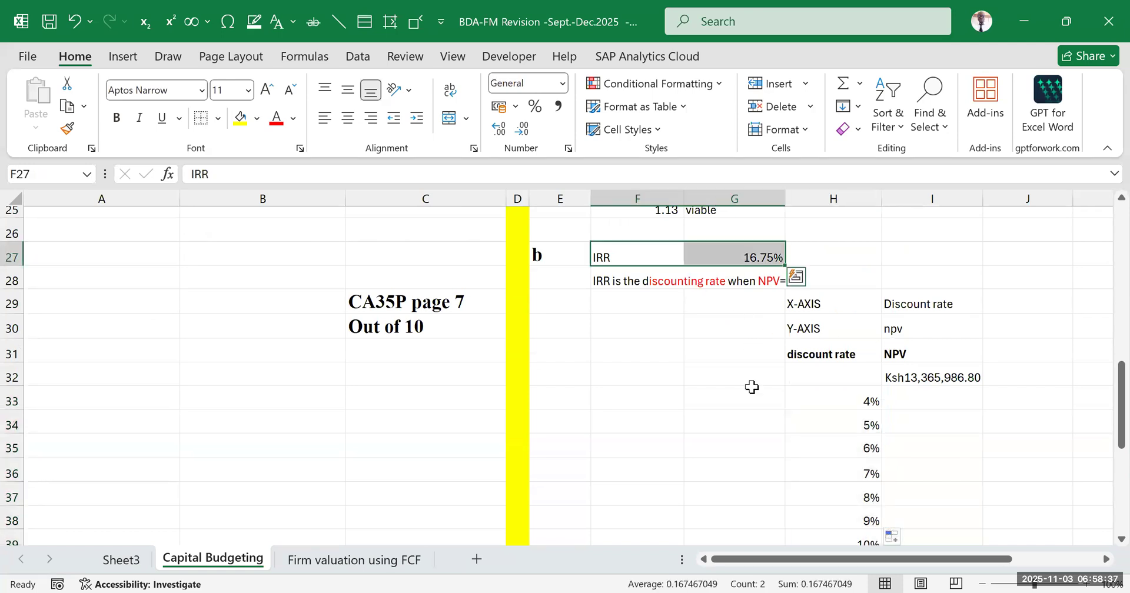
click(768, 258)
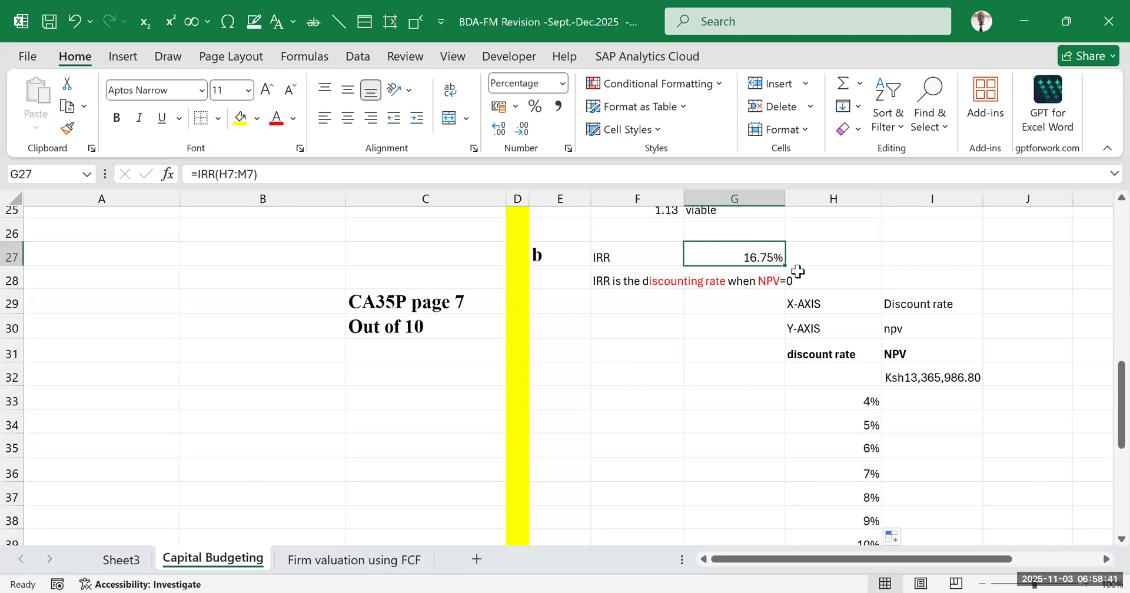
scroll(816, 335, down, 5)
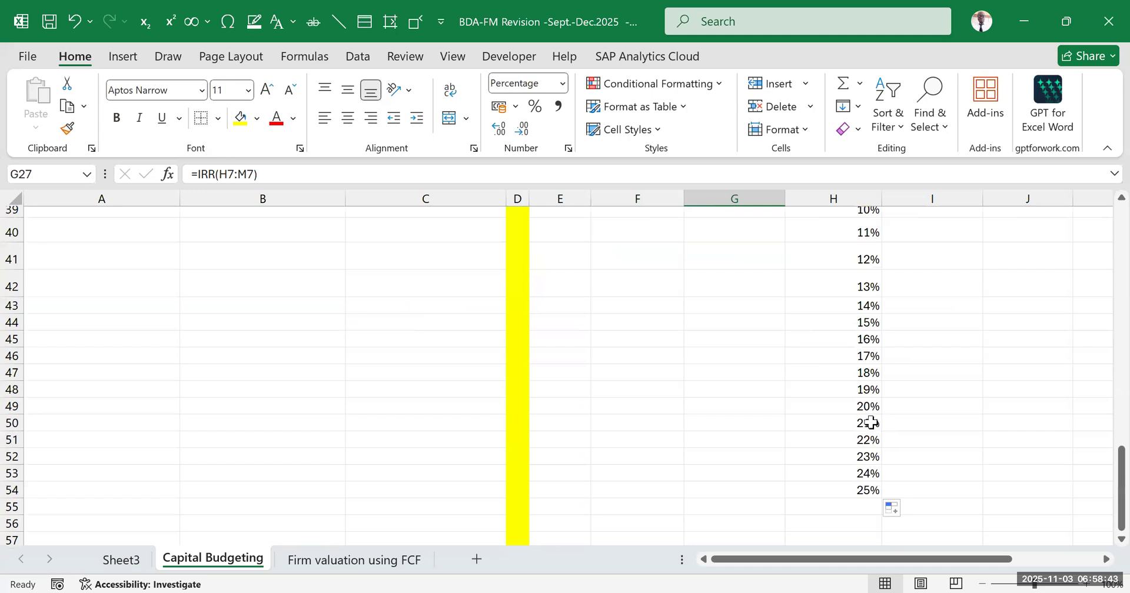
drag(865, 337, 933, 353)
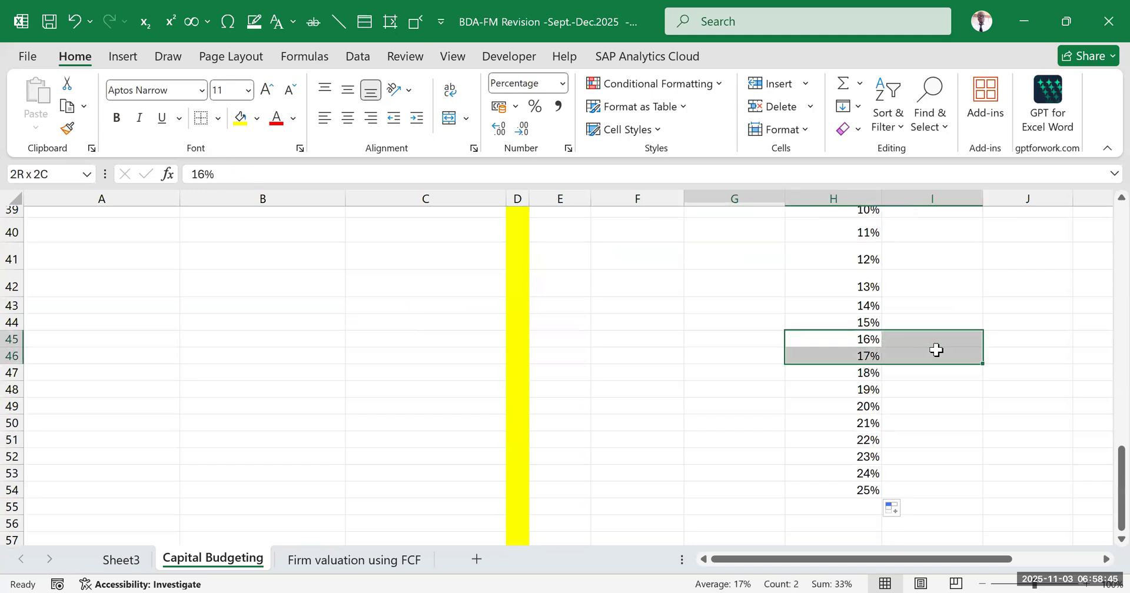
scroll(973, 331, up, 3)
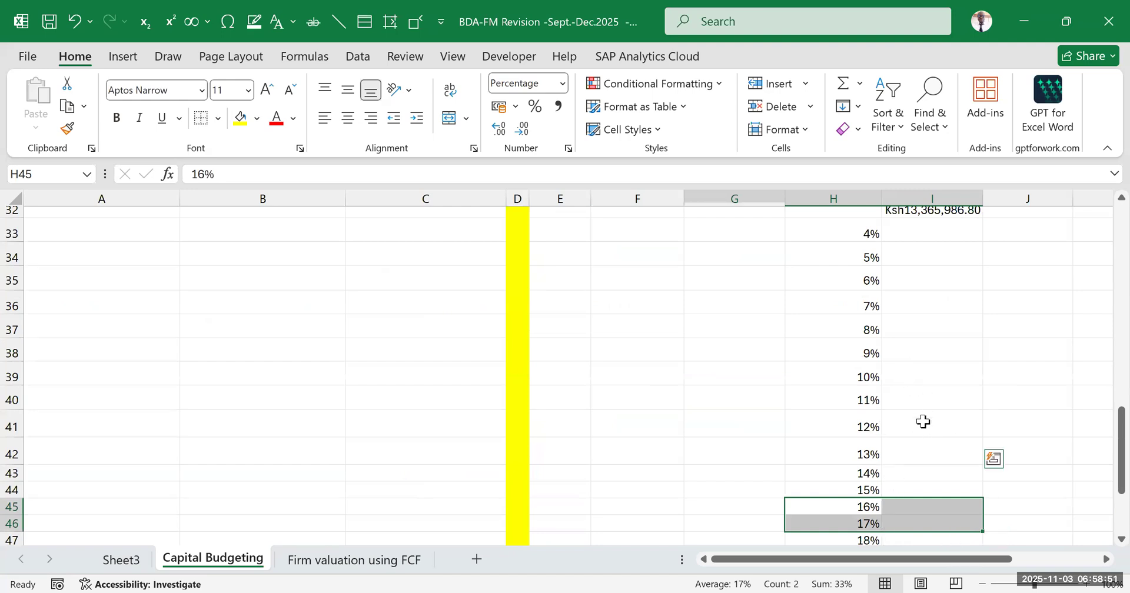
scroll(917, 412, up, 4)
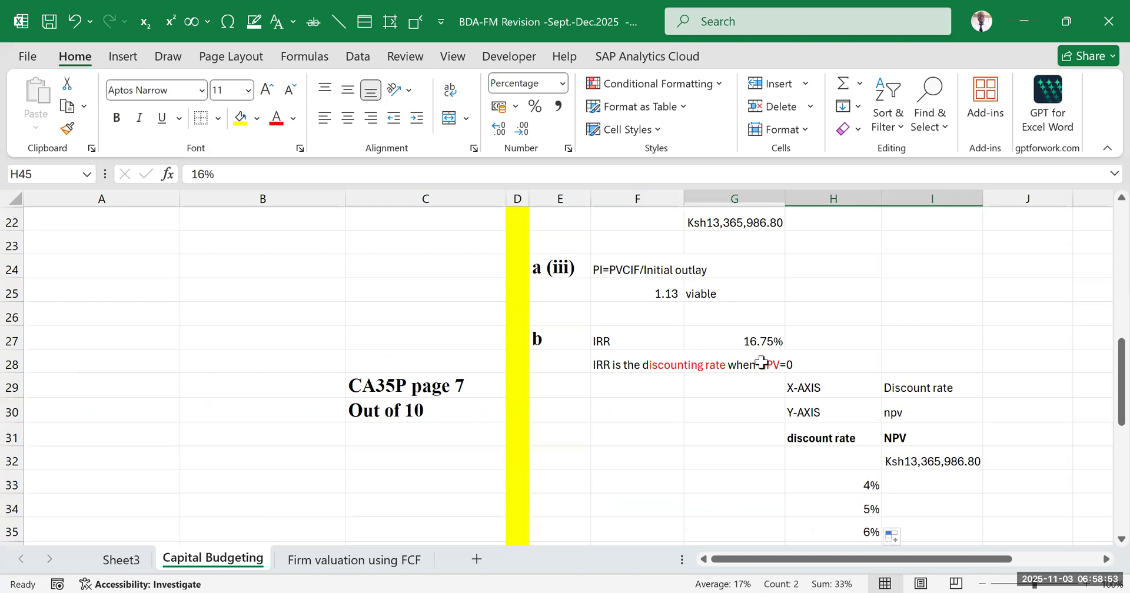
scroll(769, 343, down, 5)
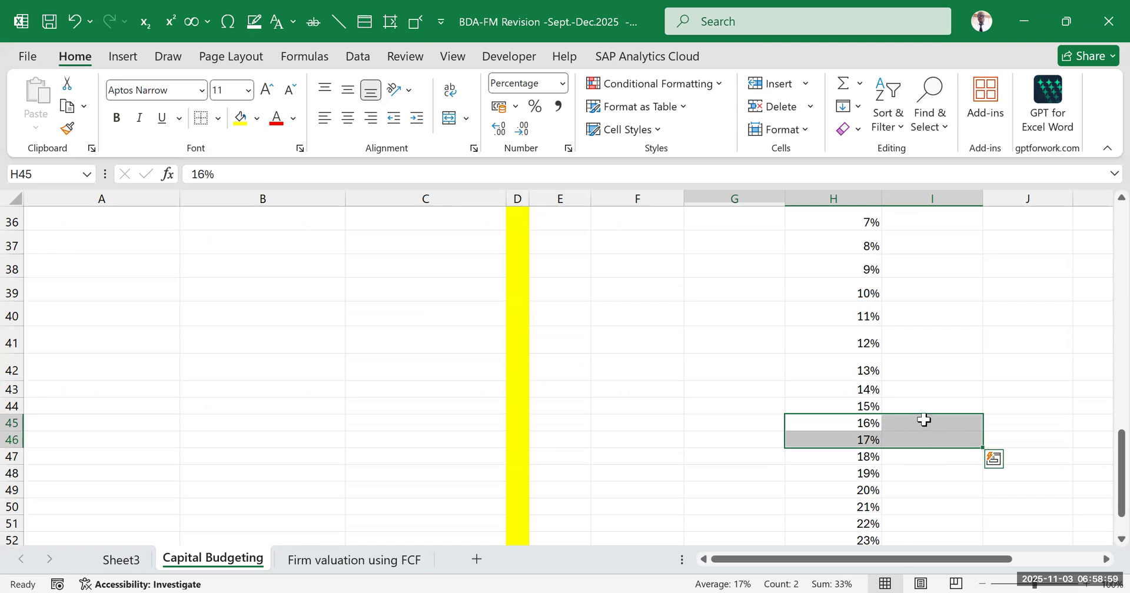
scroll(924, 411, up, 3)
scroll(910, 416, up, 2)
scroll(753, 326, up, 1)
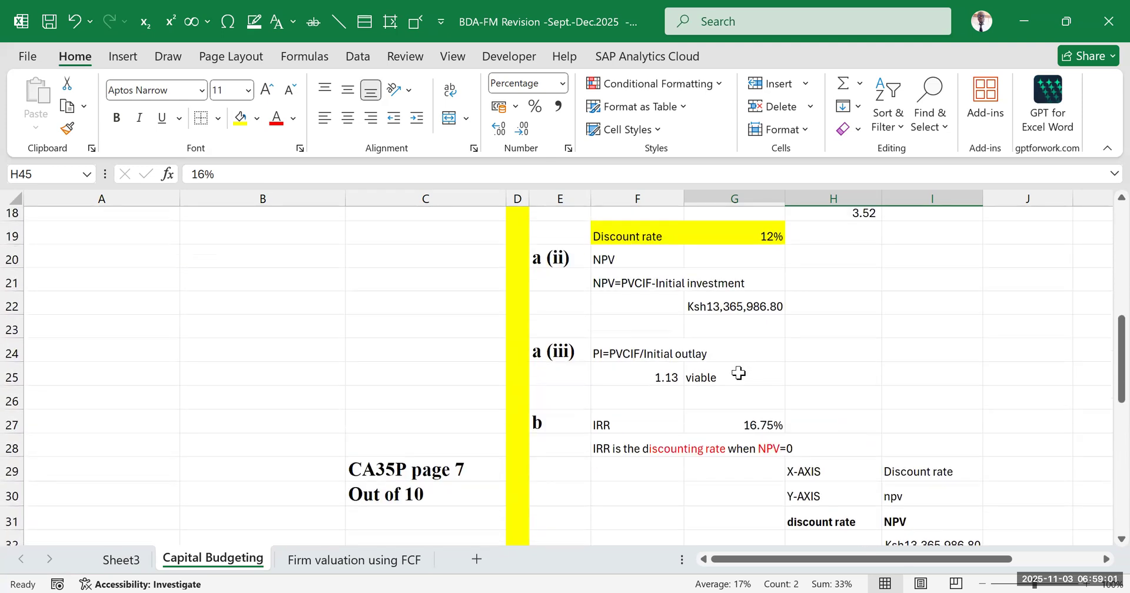
scroll(824, 382, down, 6)
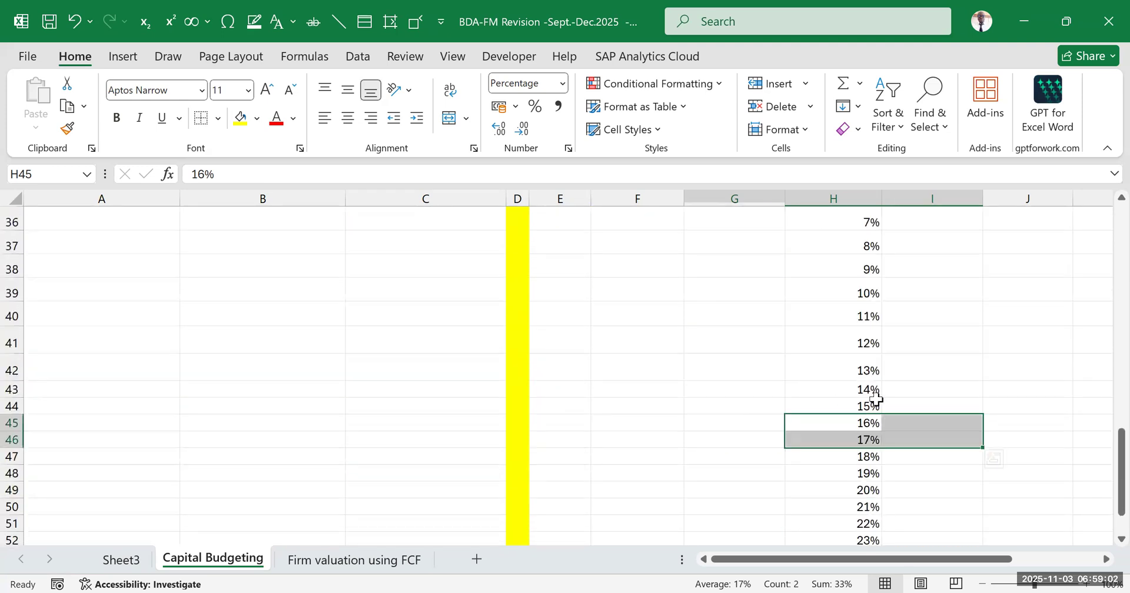
click(944, 425)
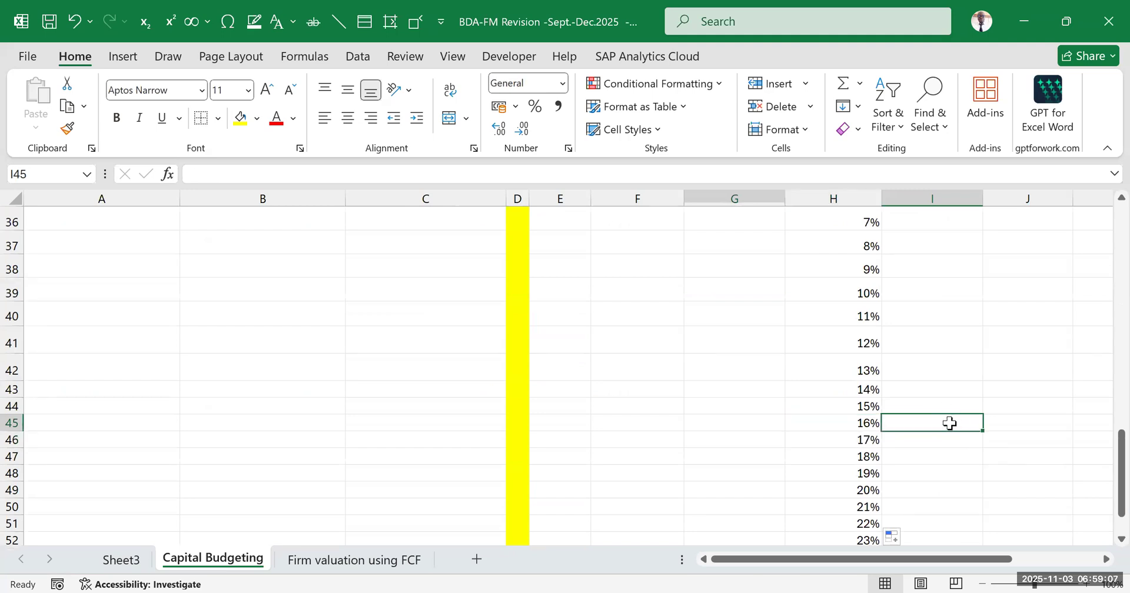
click(952, 437)
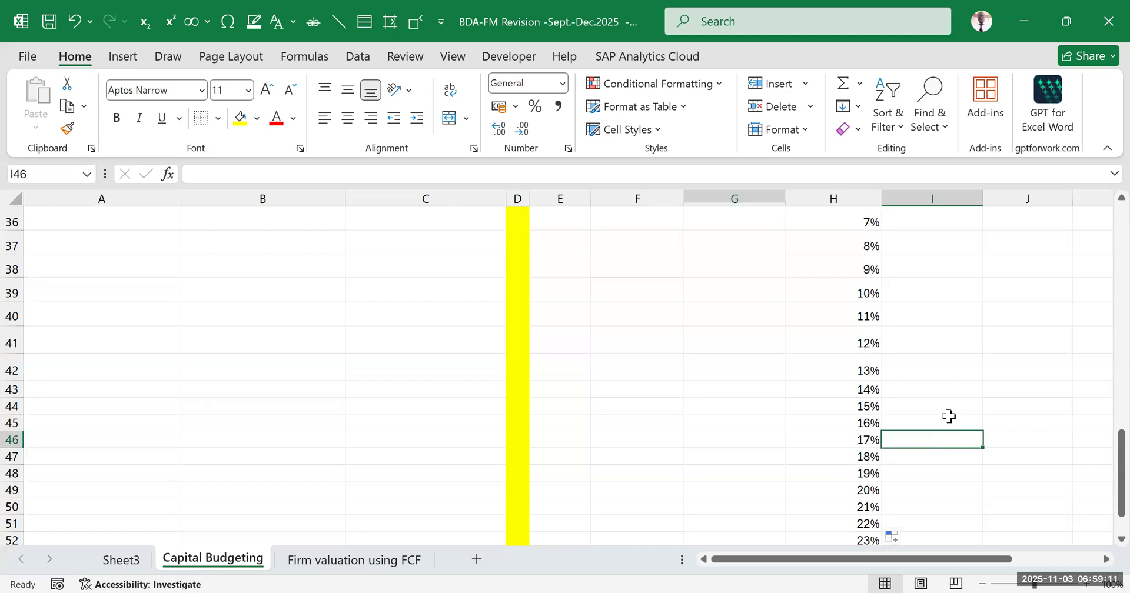
drag(948, 416, 935, 399)
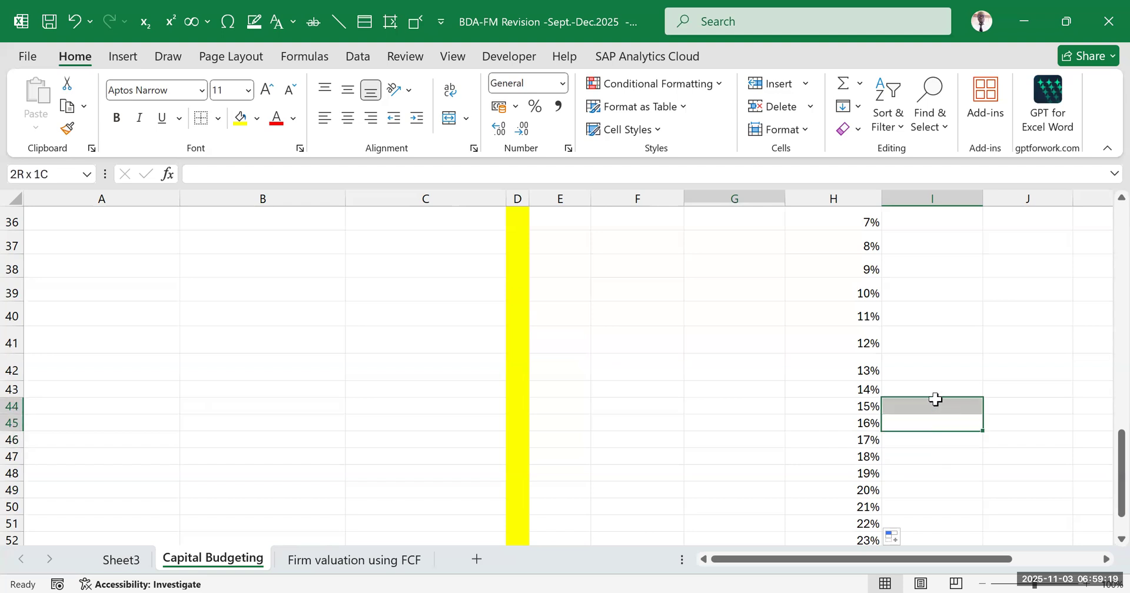
drag(935, 399, 935, 399)
Check that the NPV reference formula in I32 links to the NPV calculated in G22
scroll(959, 396, up, 3)
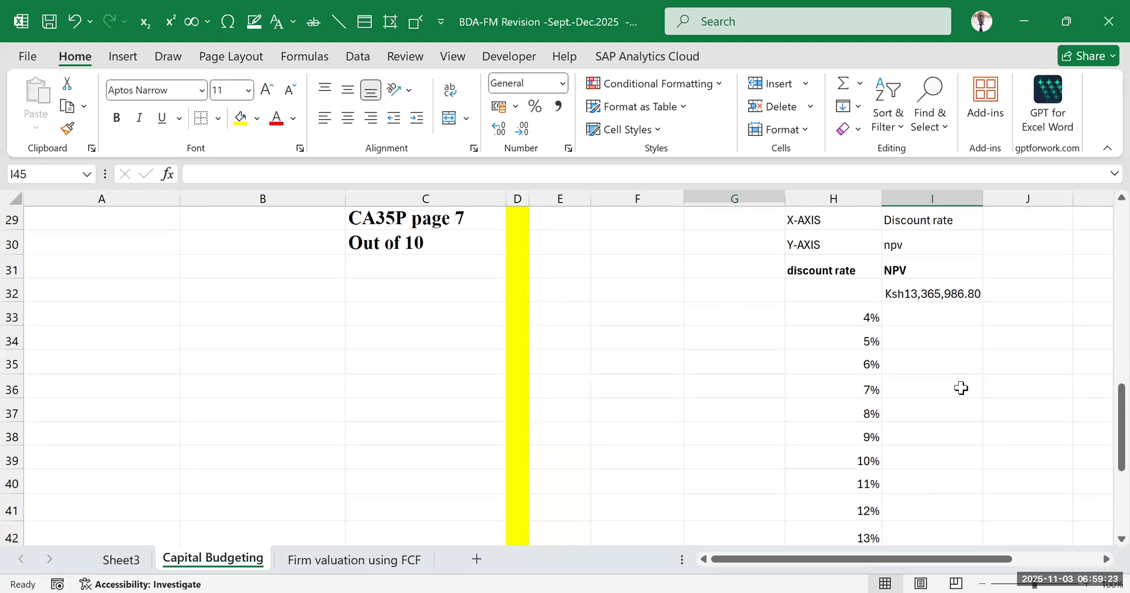
scroll(960, 388, up, 1)
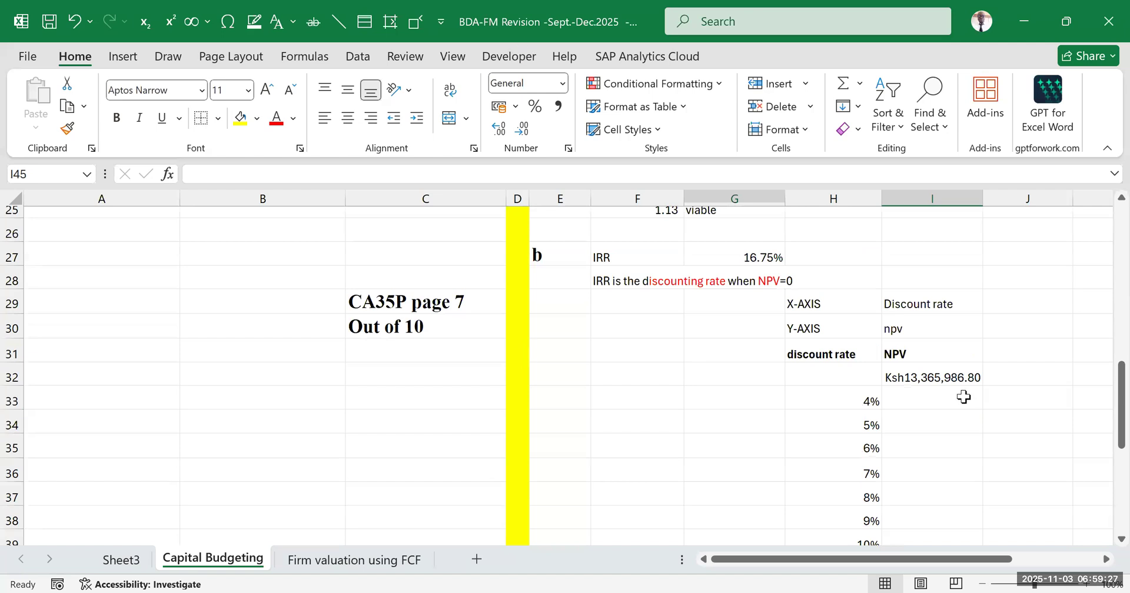
double_click(938, 378)
scroll(917, 390, up, 3)
scroll(918, 390, up, 2)
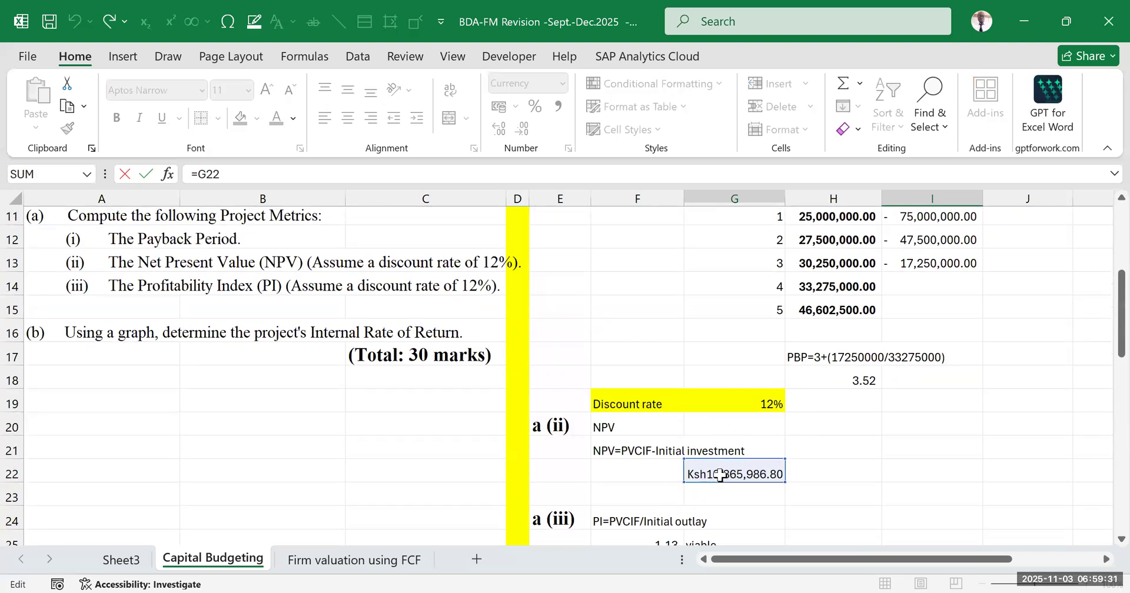
scroll(720, 474, down, 6)
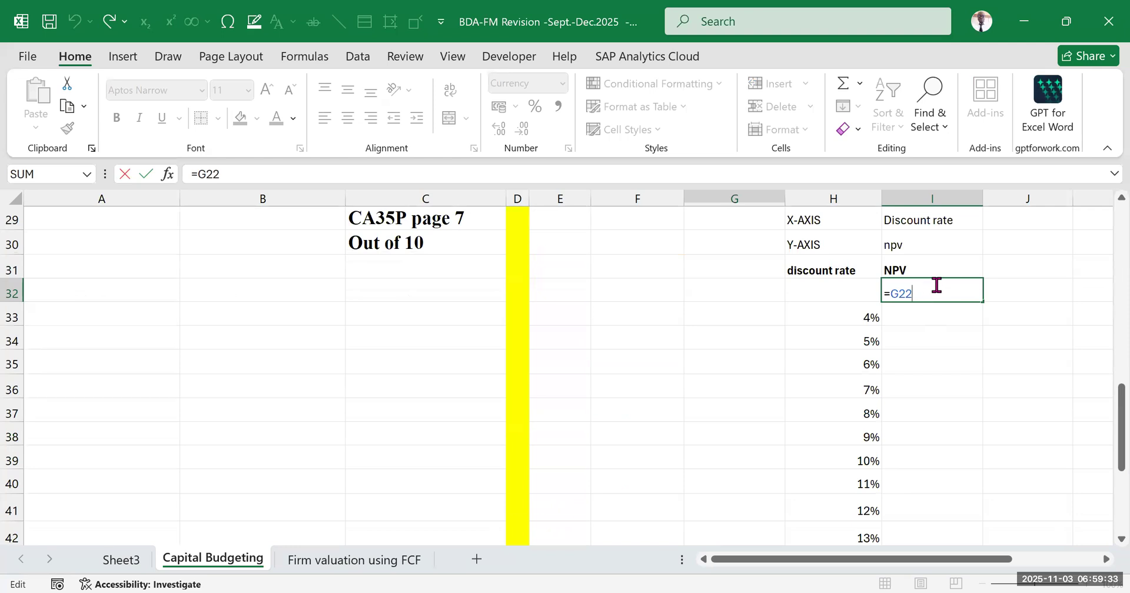
key(Return)
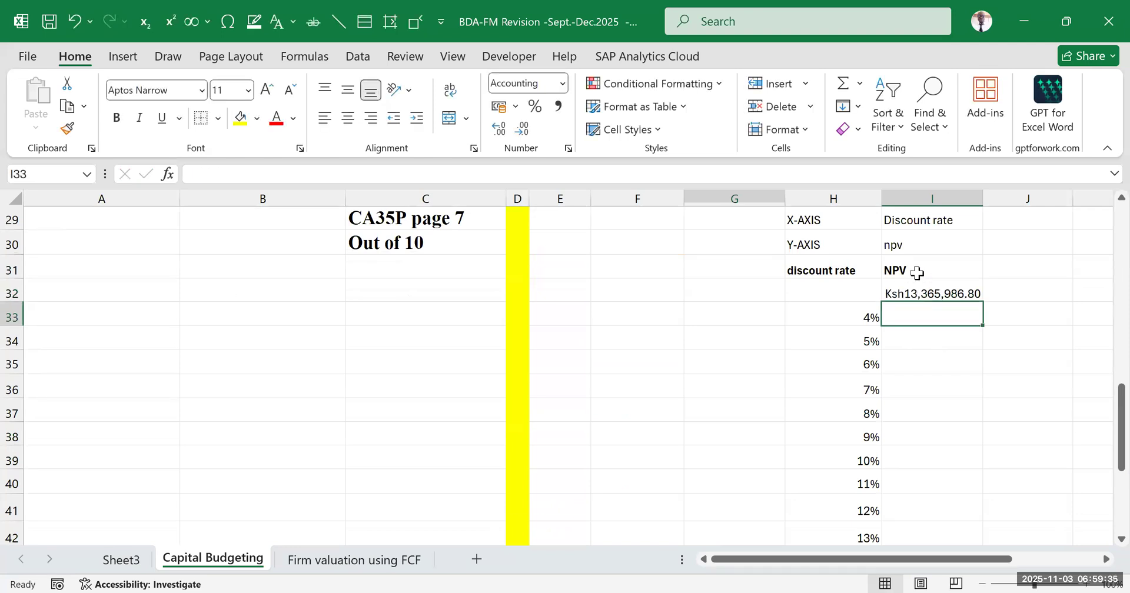
Select the range H32:I54, covering the NPV reference and all discount rates, for the data table
click(916, 271)
click(1059, 380)
drag(850, 284, 926, 439)
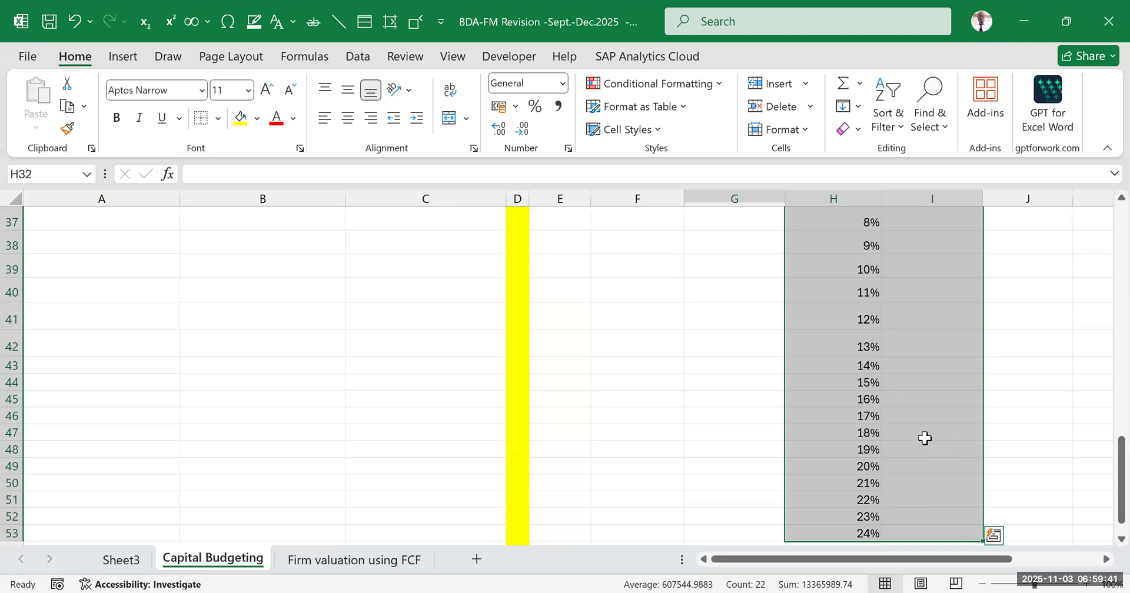
scroll(939, 445, down, 1)
click(993, 330)
scroll(827, 341, up, 6)
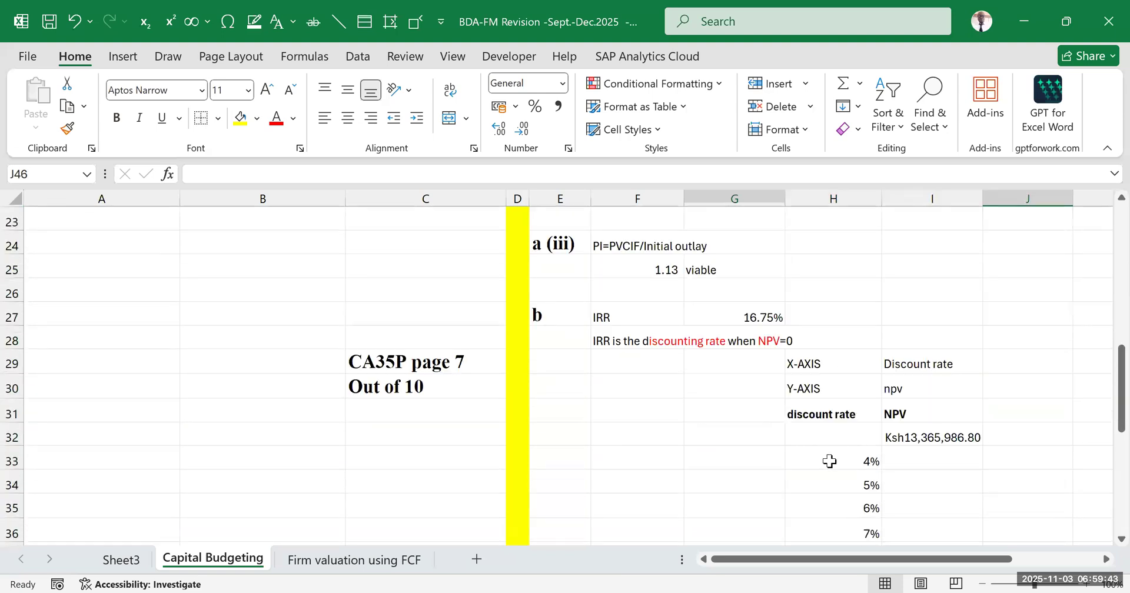
drag(842, 435, 918, 506)
scroll(905, 373, up, 4)
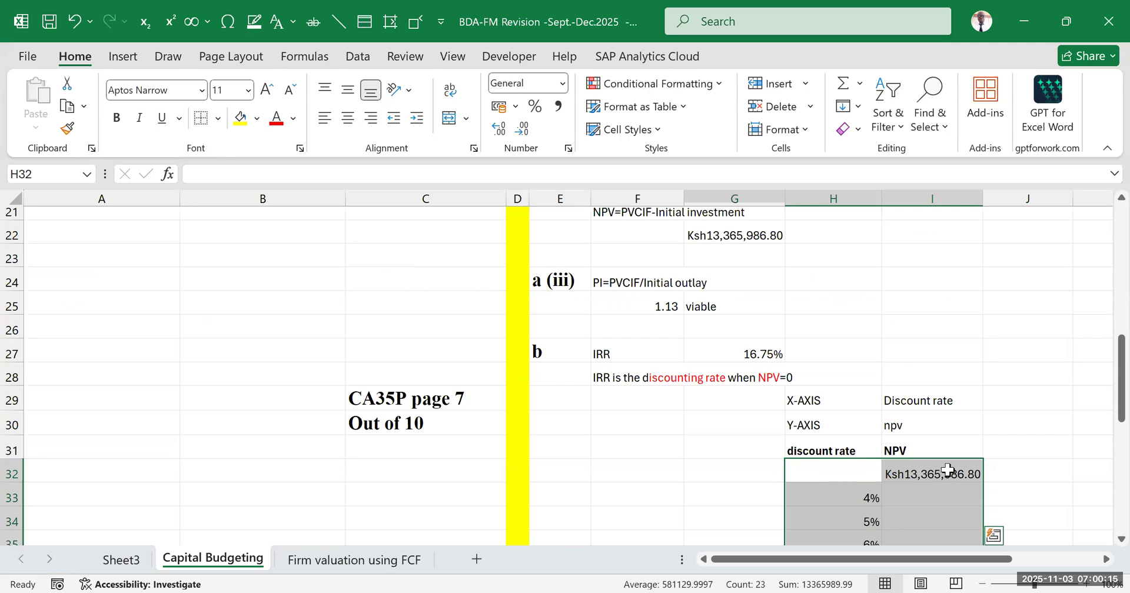
Create a what-if data table over the selected discount rate and NPV range, using the discount rate in G19 as the column input cell
scroll(788, 412, up, 6)
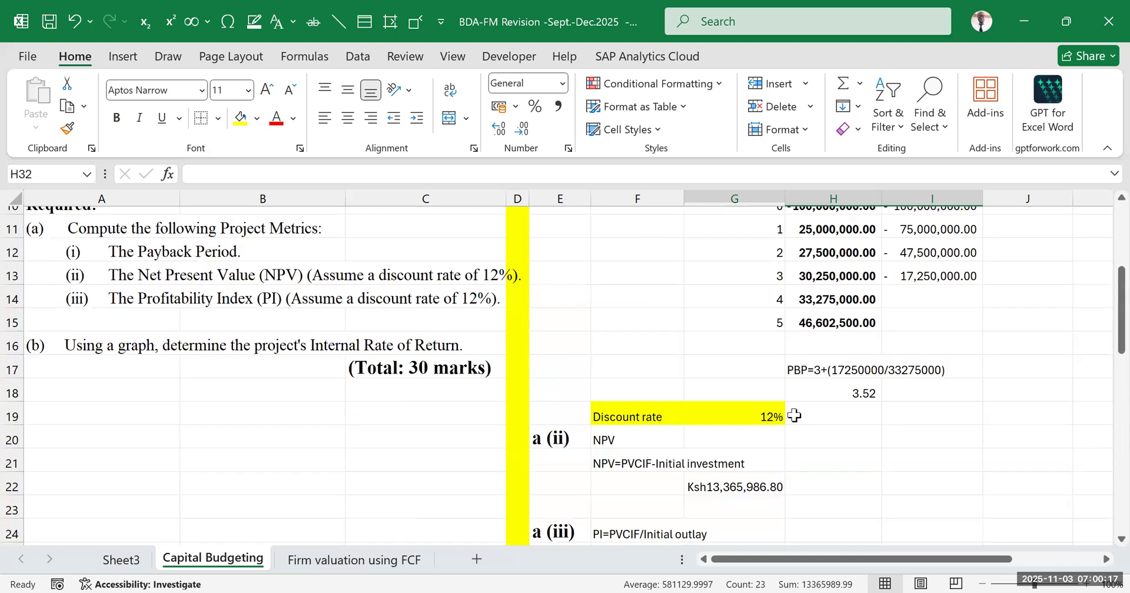
scroll(660, 401, down, 4)
scroll(758, 418, down, 5)
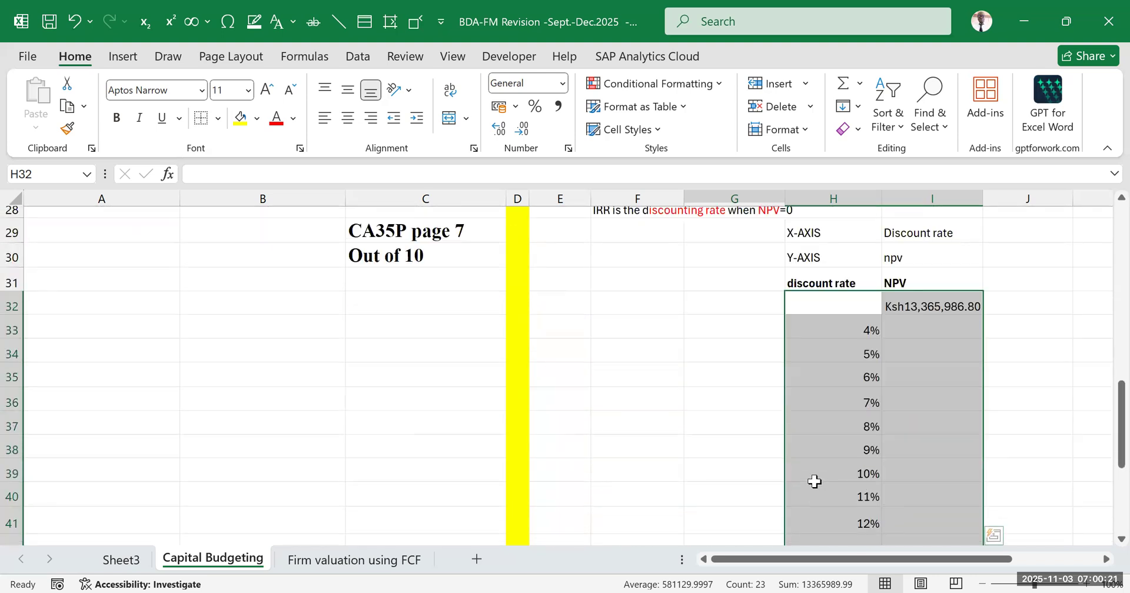
click(353, 59)
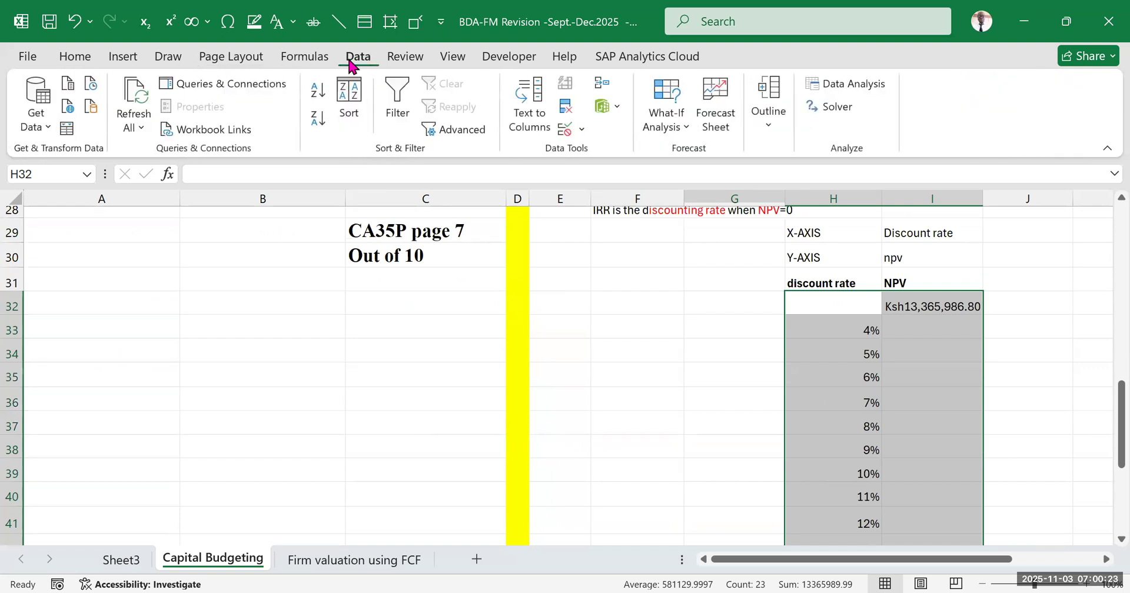
click(678, 133)
click(706, 206)
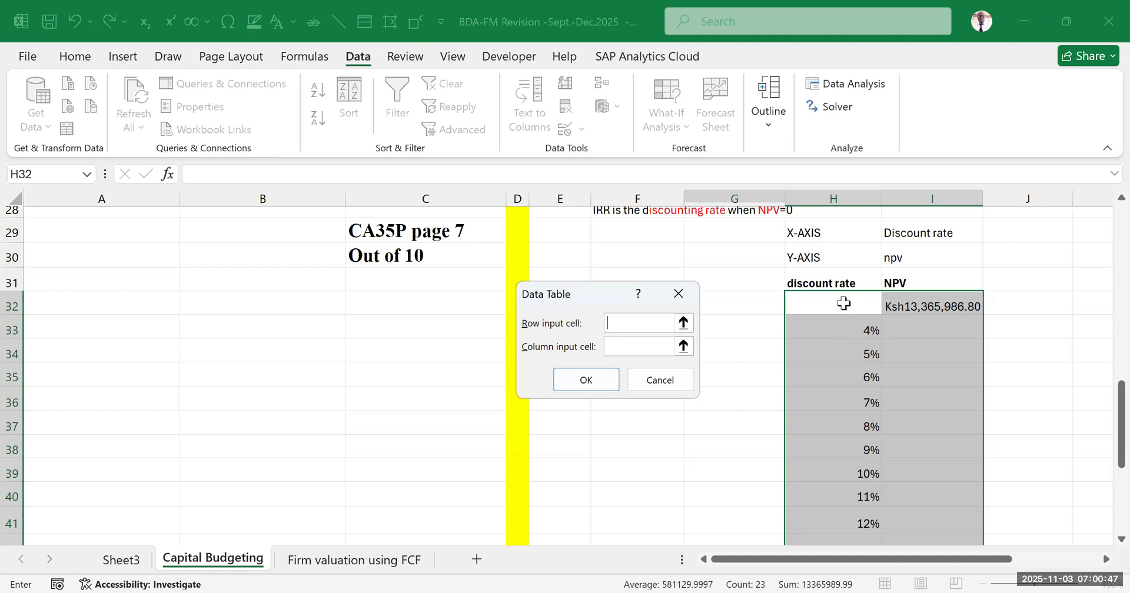
scroll(815, 323, down, 4)
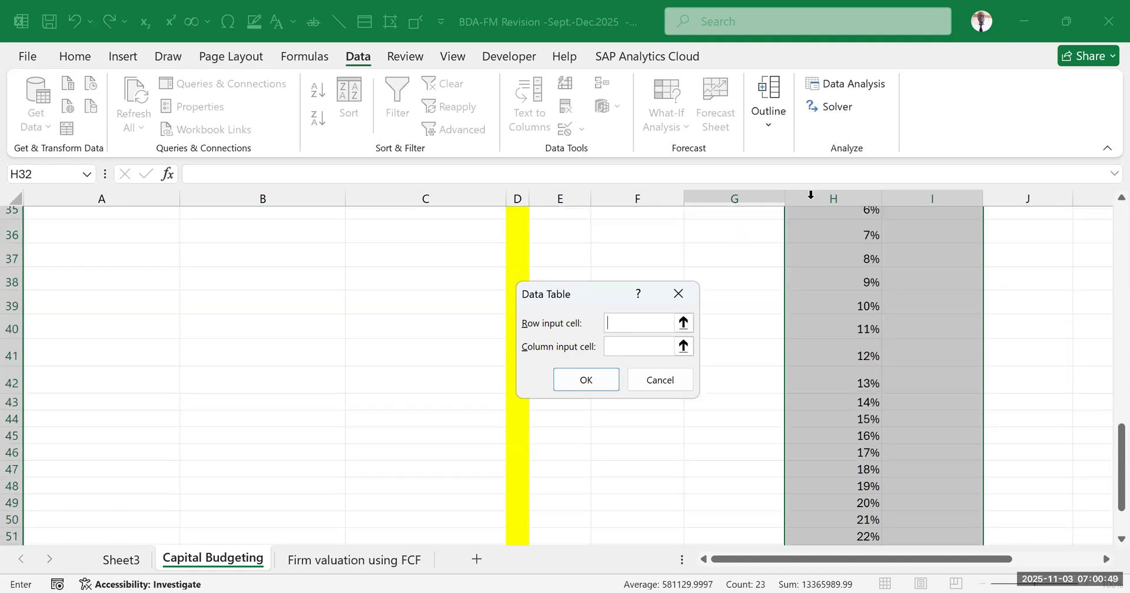
scroll(832, 478, up, 4)
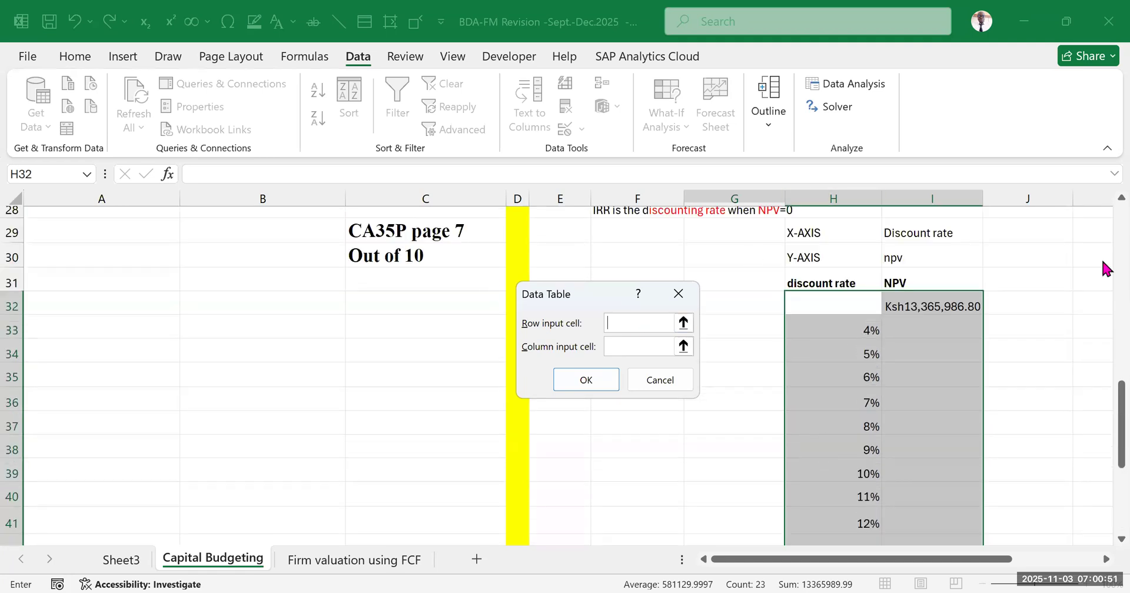
scroll(938, 330, up, 7)
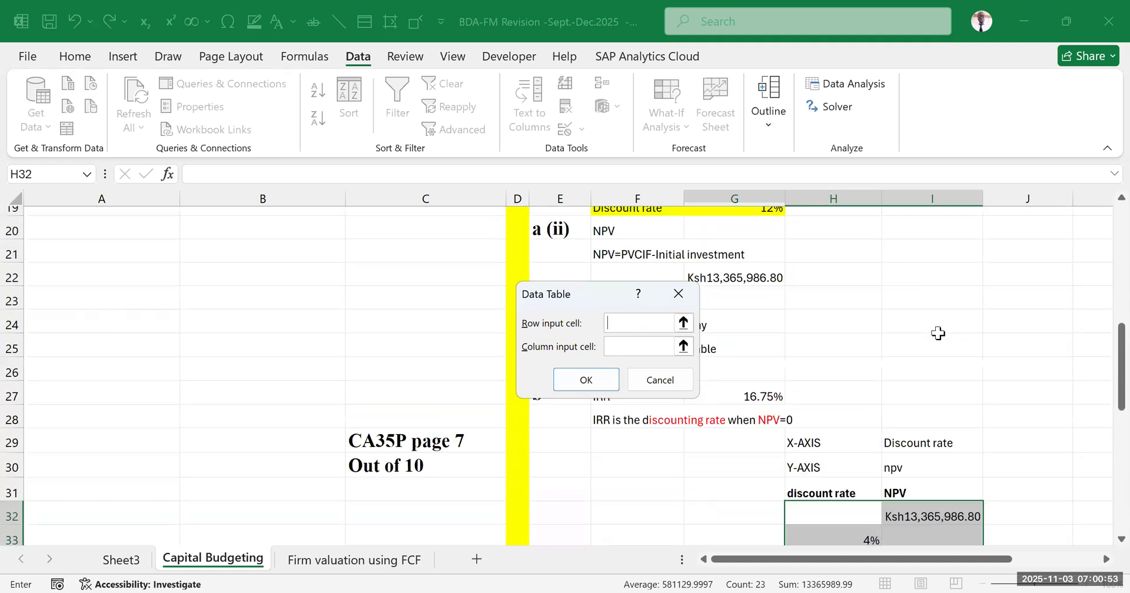
scroll(871, 313, up, 2)
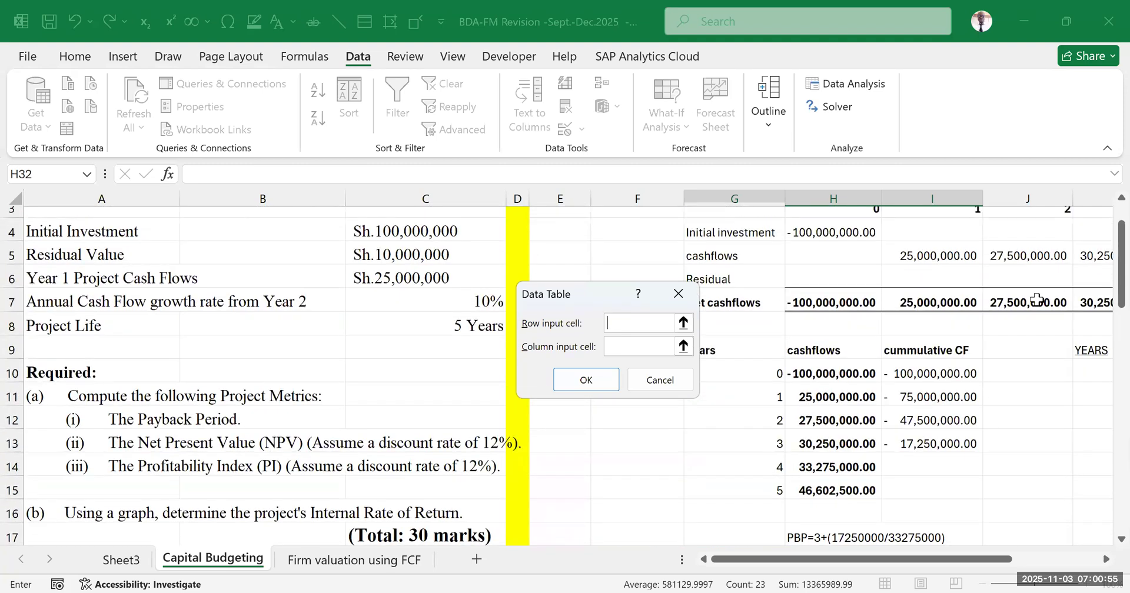
scroll(869, 346, down, 7)
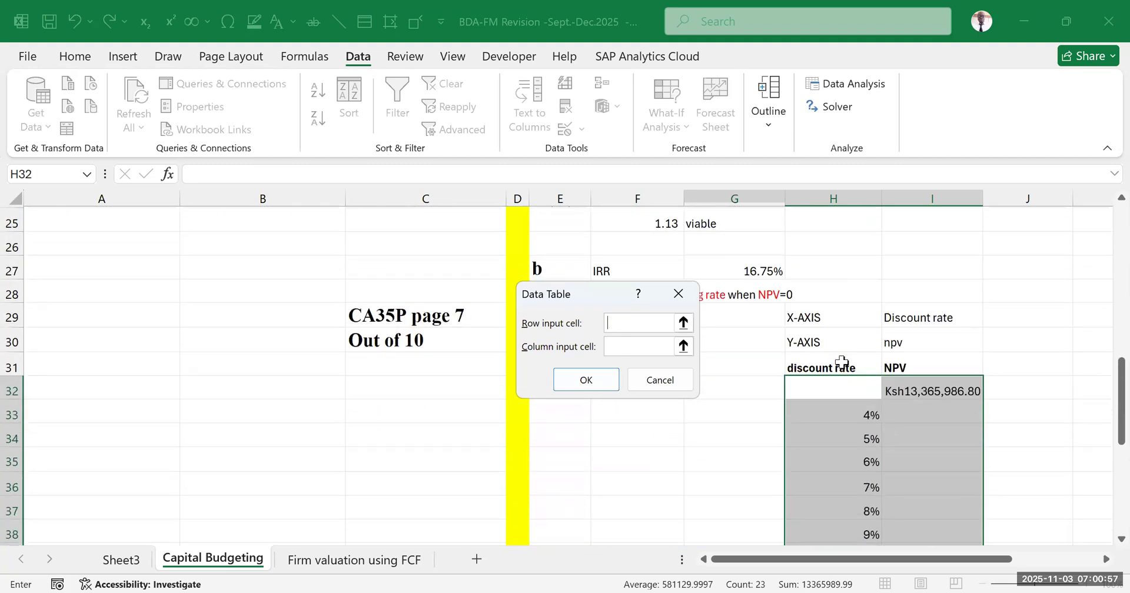
scroll(830, 425, down, 2)
scroll(830, 353, down, 1)
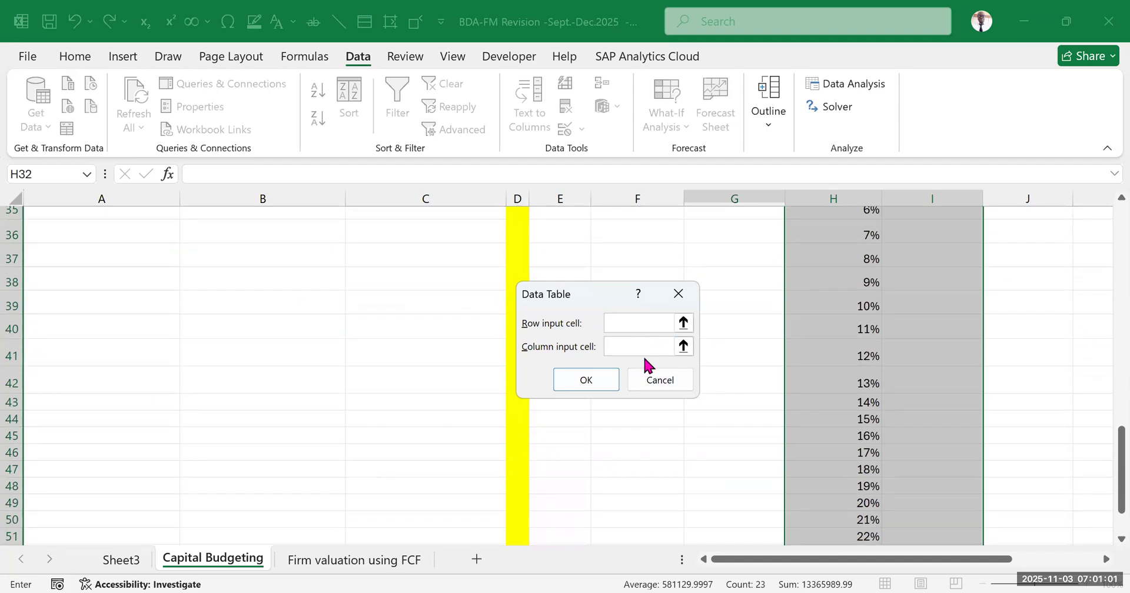
scroll(948, 353, up, 1)
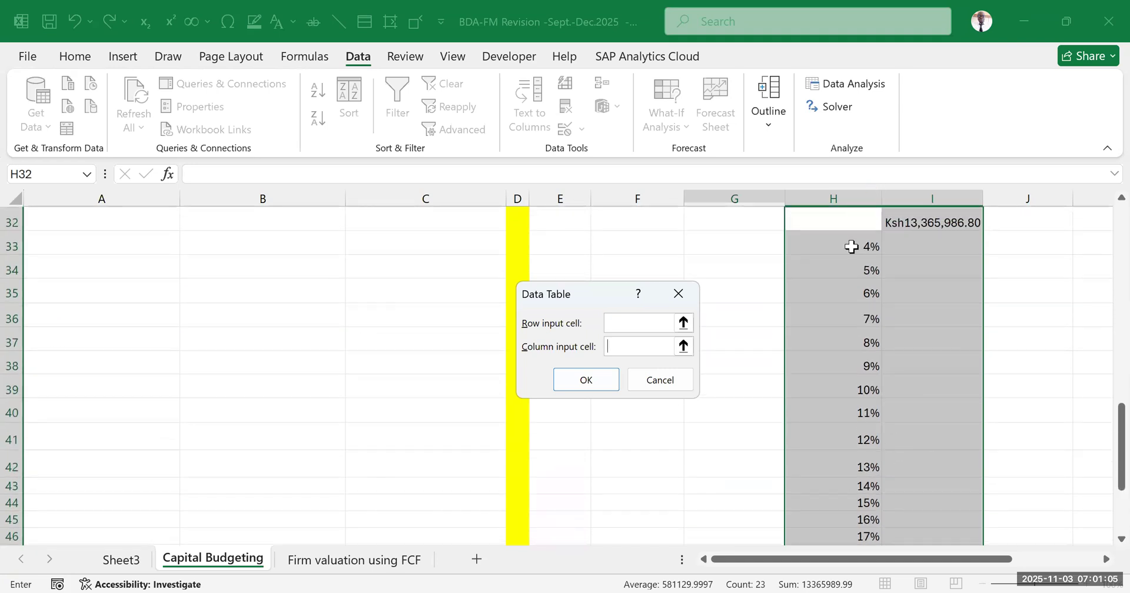
scroll(824, 398, up, 1)
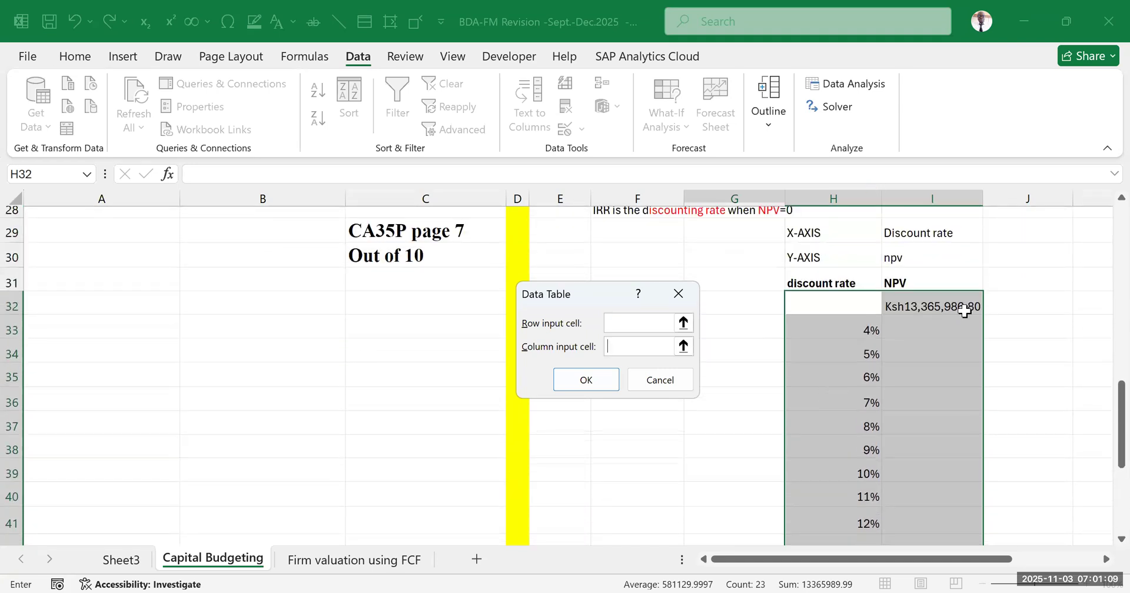
scroll(848, 303, up, 3)
scroll(847, 302, down, 2)
scroll(818, 310, up, 2)
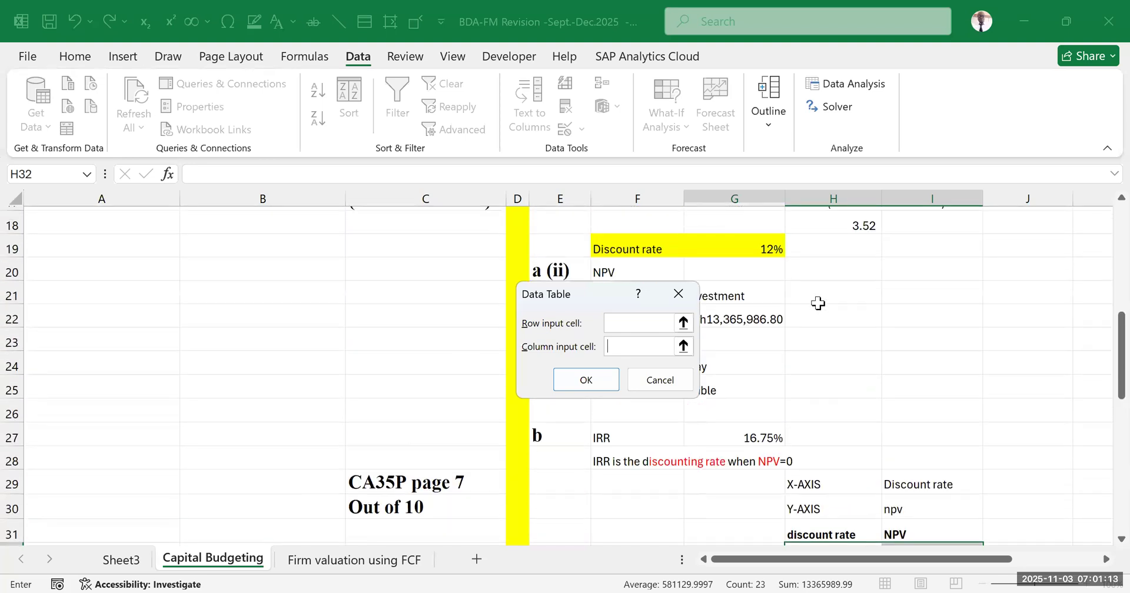
click(748, 248)
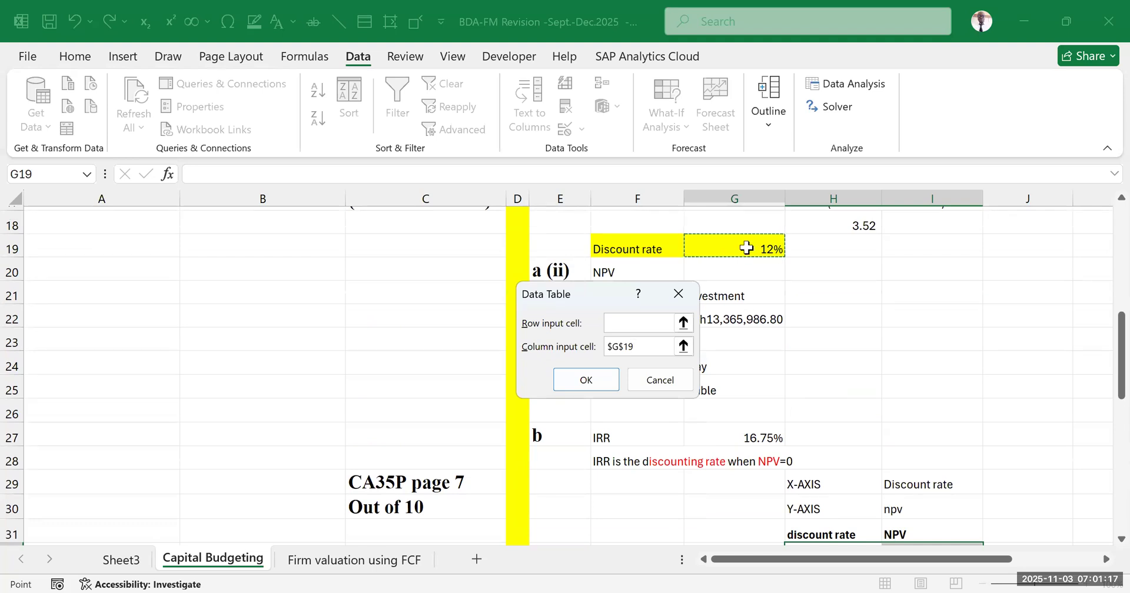
click(587, 380)
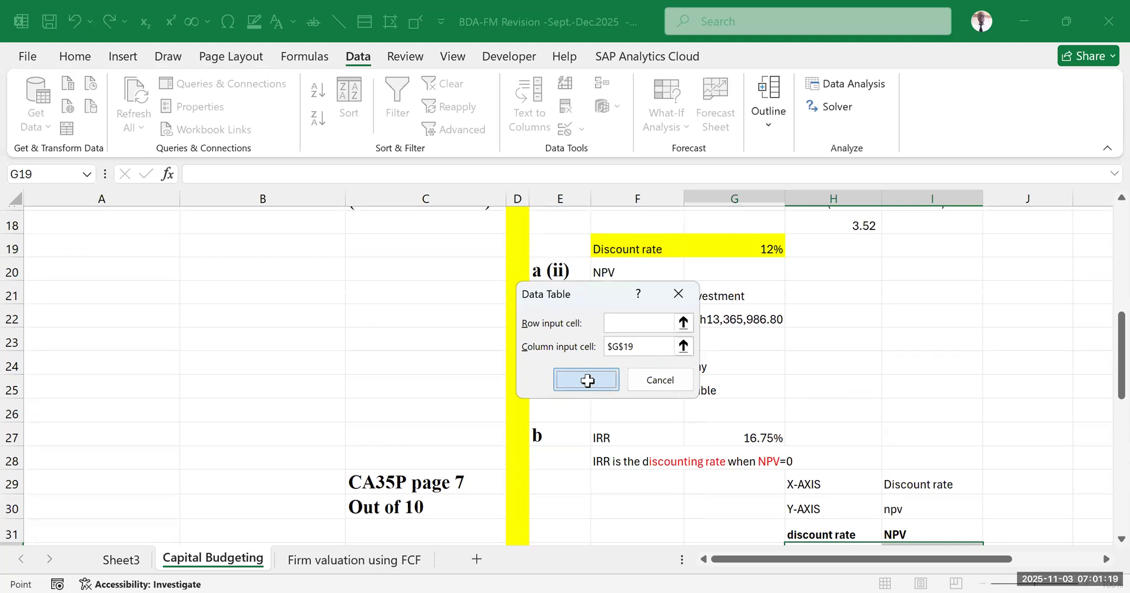
Format the NPV values for the 12% to 25% discount rates (I41:I54) in comma style
click(977, 400)
drag(893, 332, 951, 515)
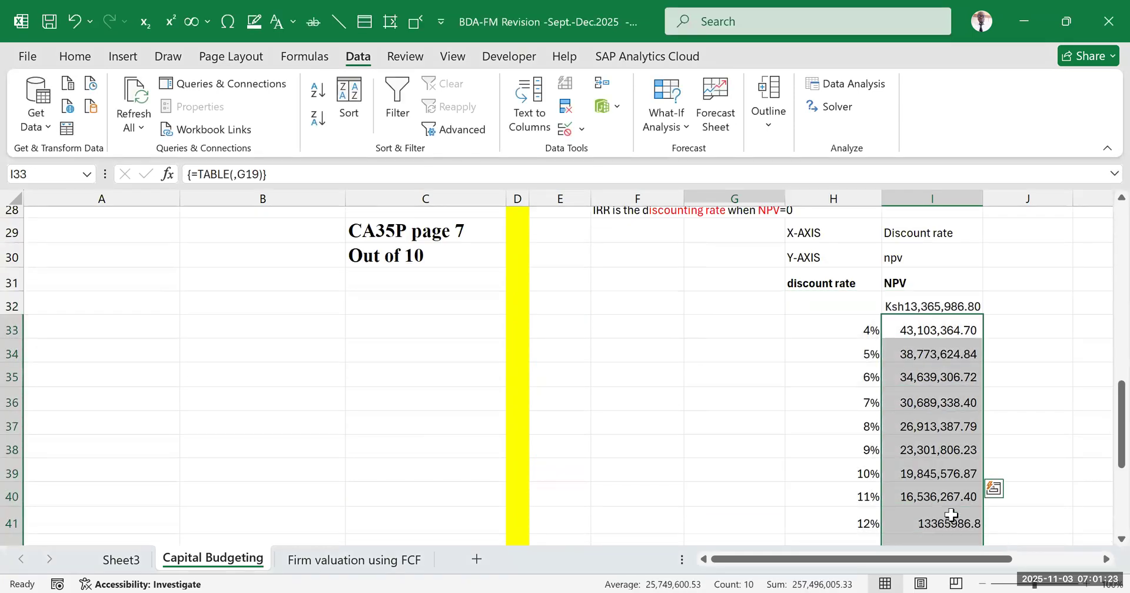
scroll(1033, 398, down, 4)
click(1033, 398)
drag(903, 270, 938, 503)
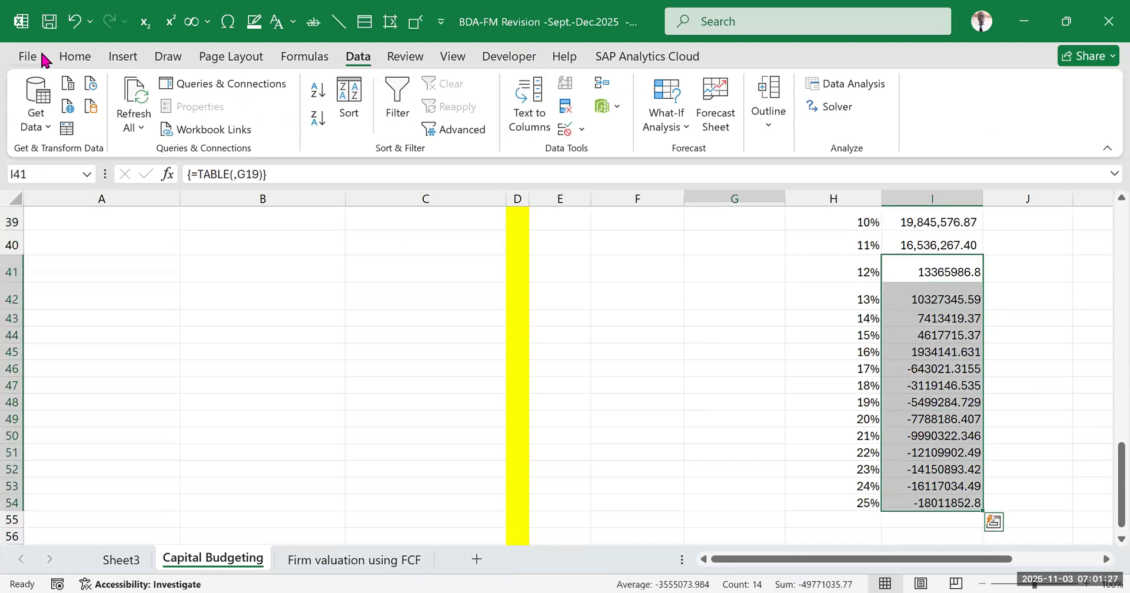
click(75, 56)
click(557, 106)
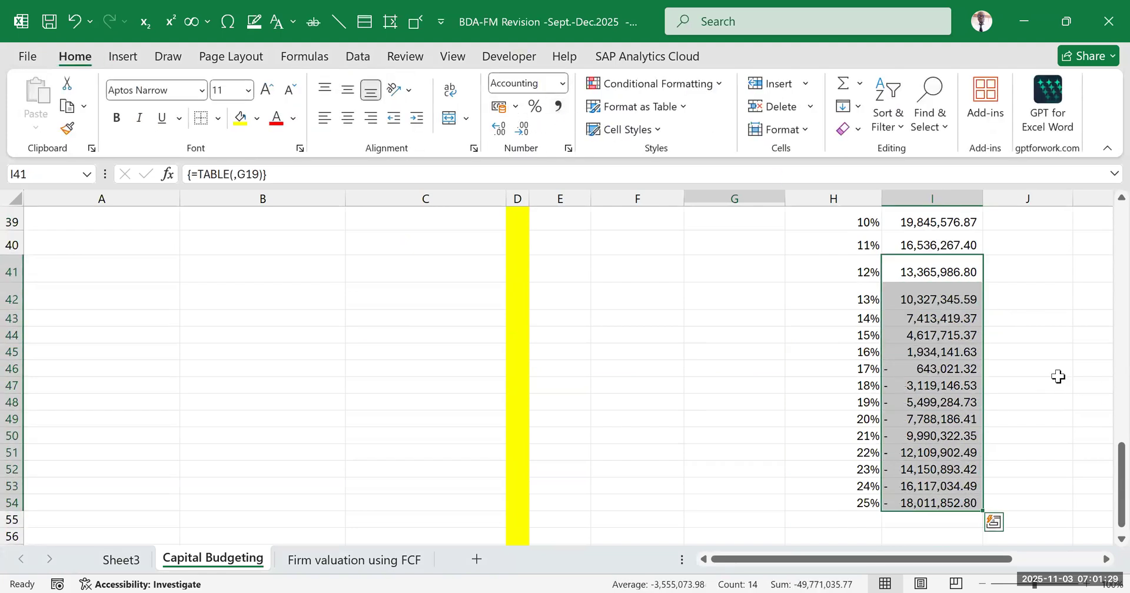
click(1026, 337)
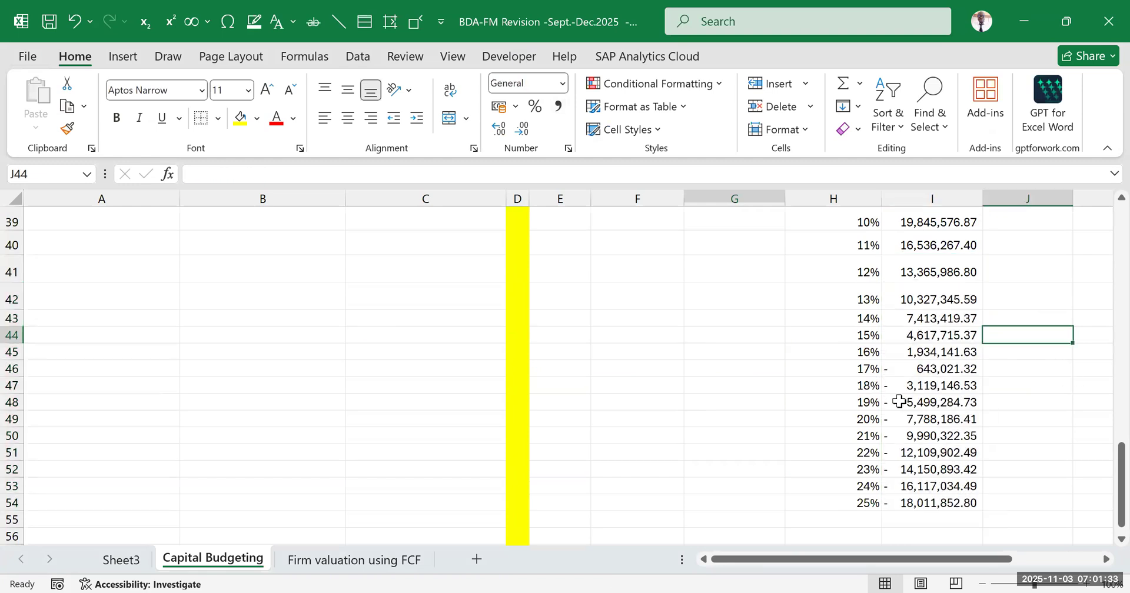
Check the IRR in G27 and highlight the NPV cells for the 16% and 17% discount rates (I45:I46) in yellow
scroll(787, 381, up, 6)
drag(641, 350, 769, 352)
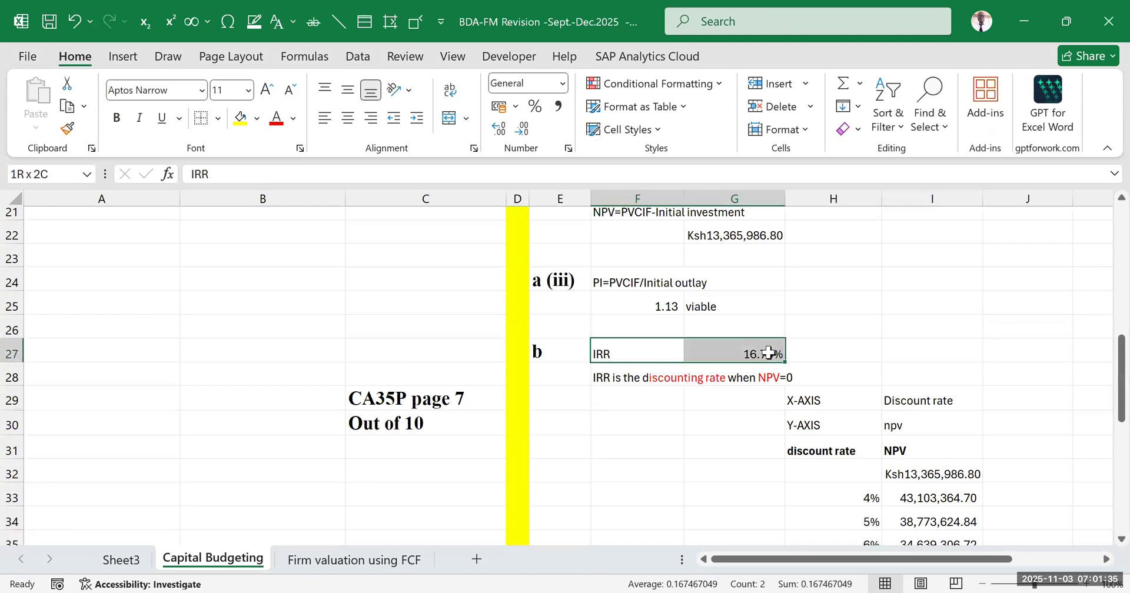
click(765, 353)
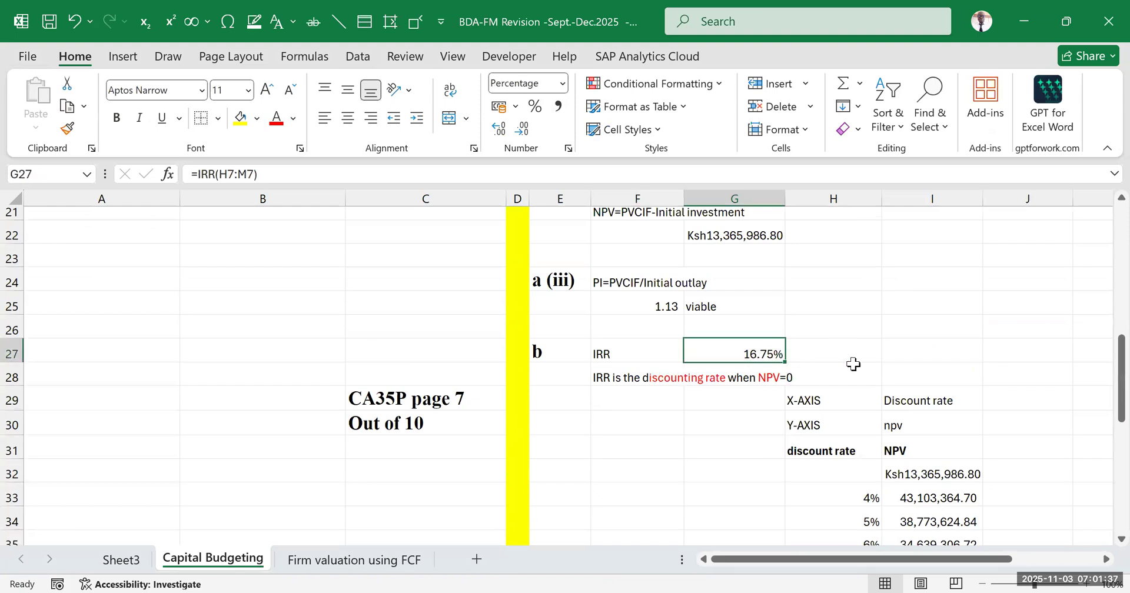
scroll(859, 371, down, 9)
scroll(860, 378, up, 4)
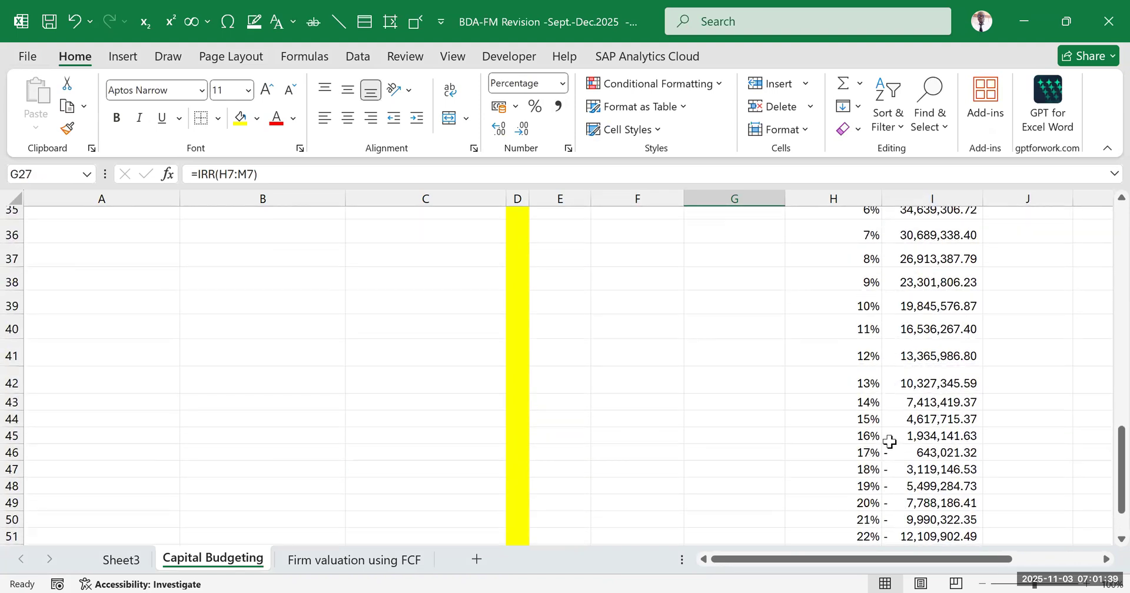
scroll(918, 441, down, 1)
scroll(918, 441, down, 1)
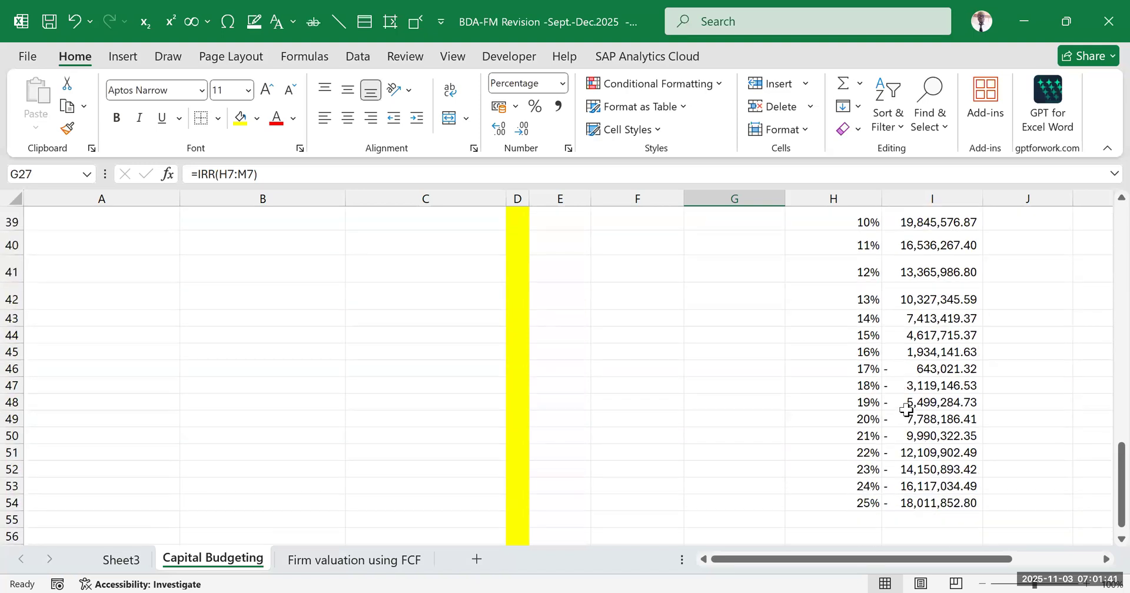
drag(902, 348, 930, 369)
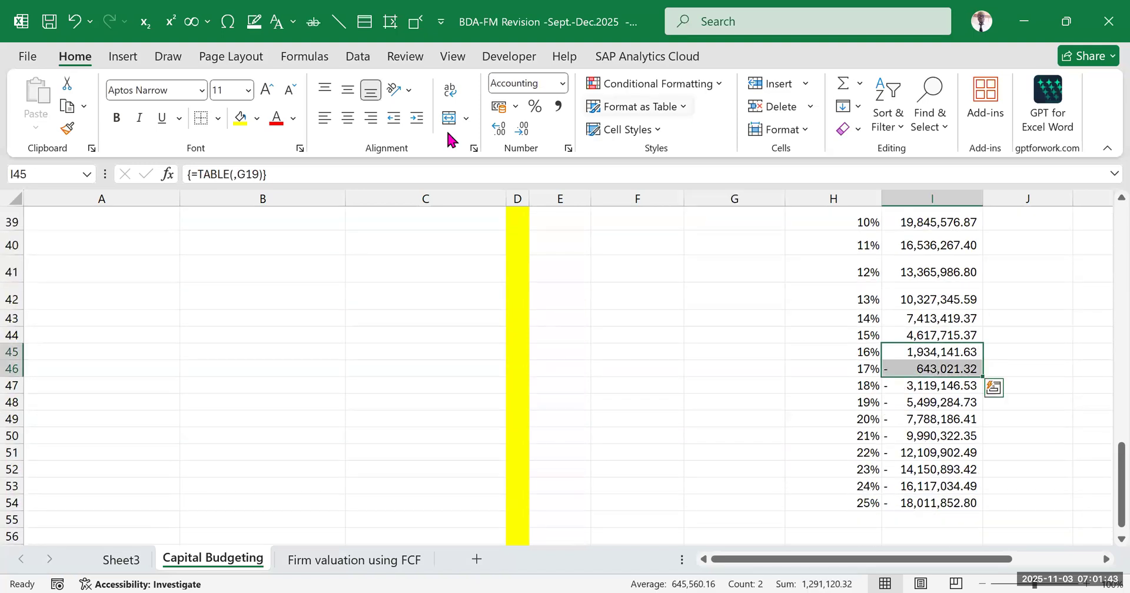
click(240, 117)
click(1045, 334)
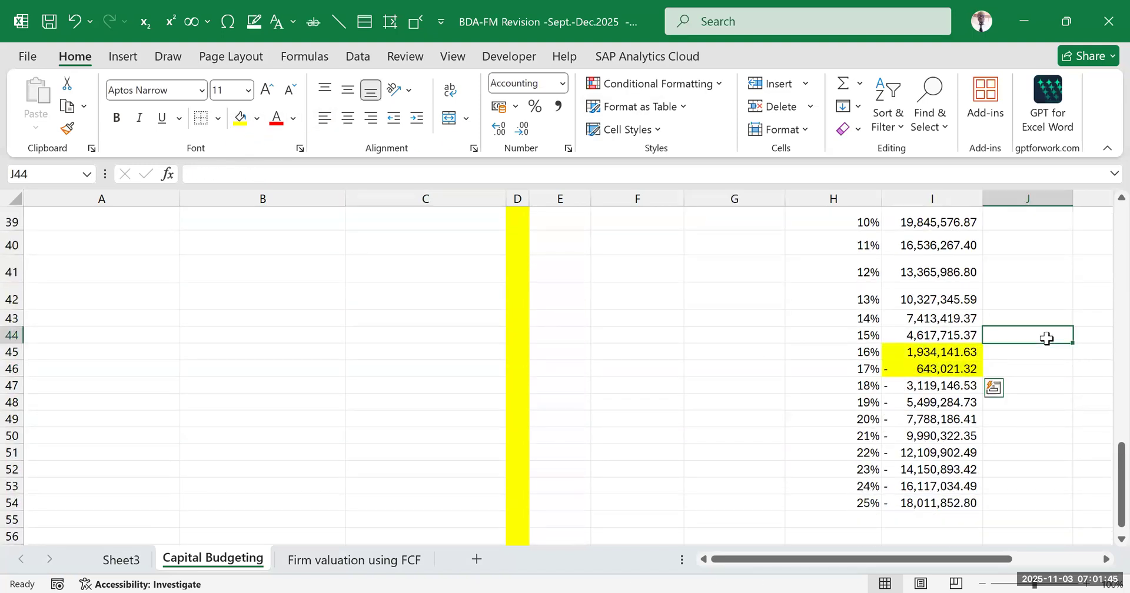
Examine the highlighted NPVs and their 16% and 17% discount rates against the computed IRR
click(939, 351)
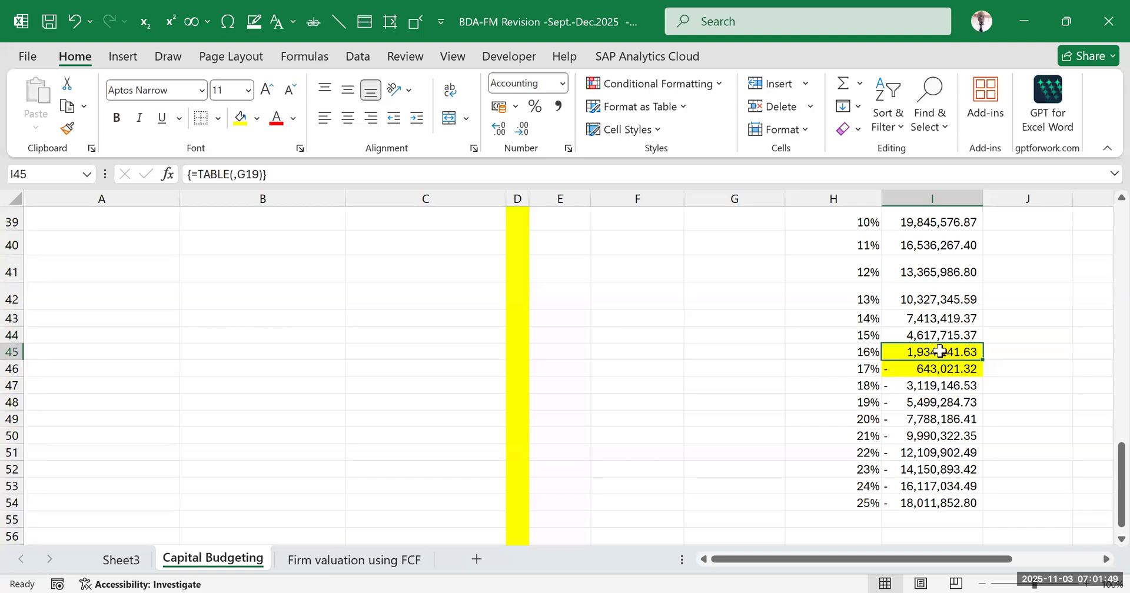
click(901, 369)
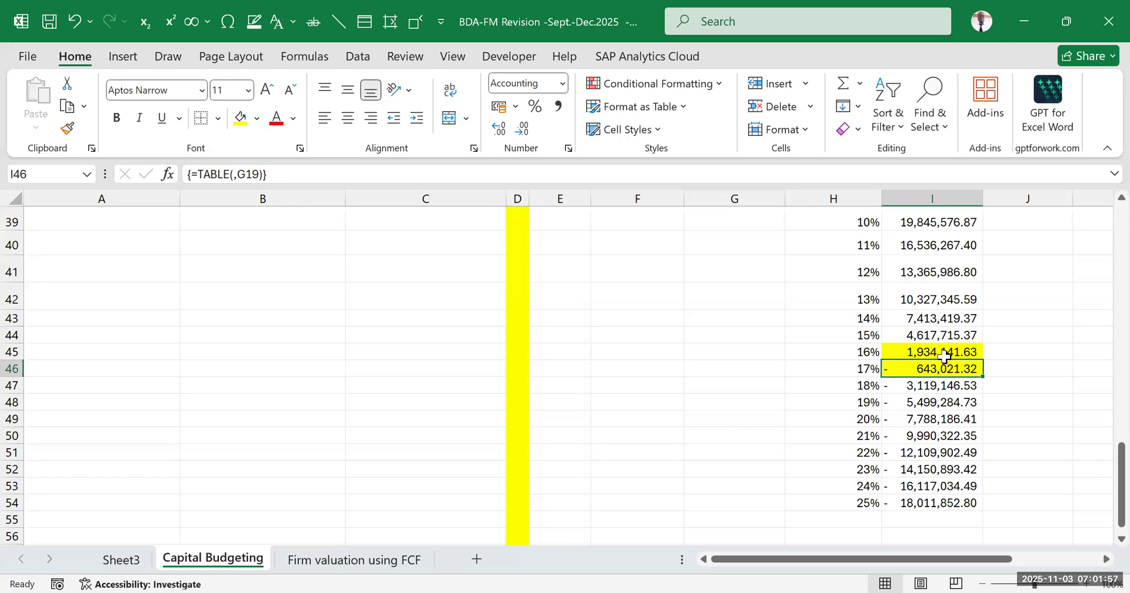
mouse_move(949, 351)
mouse_down()
mouse_move(958, 368)
mouse_move(935, 366)
mouse_up()
drag(877, 559, 939, 559)
click(924, 383)
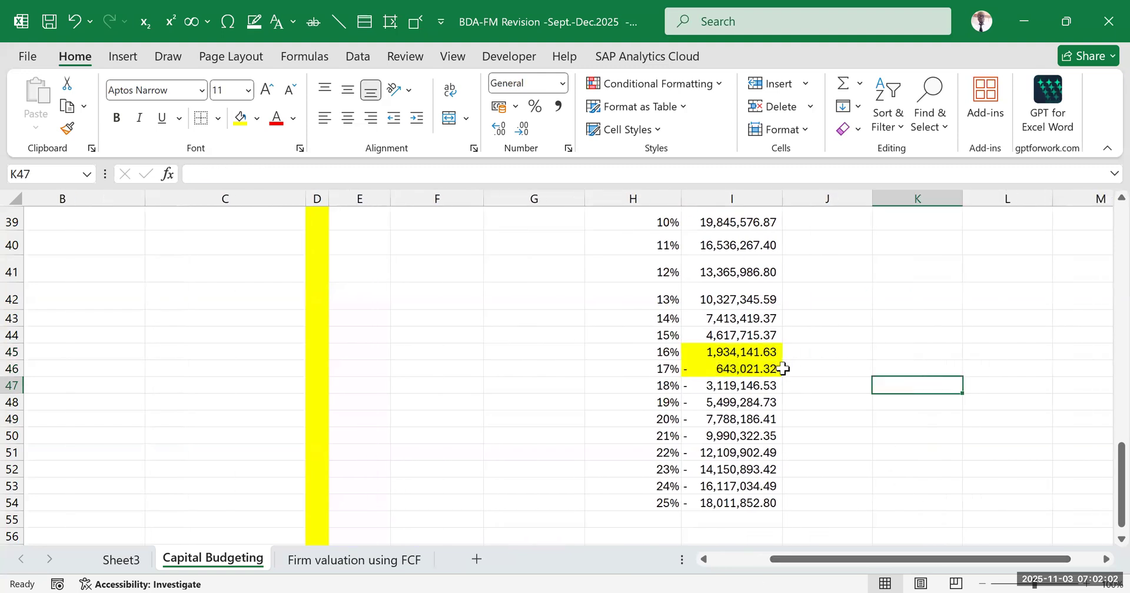
click(666, 352)
click(663, 372)
scroll(396, 423, up, 6)
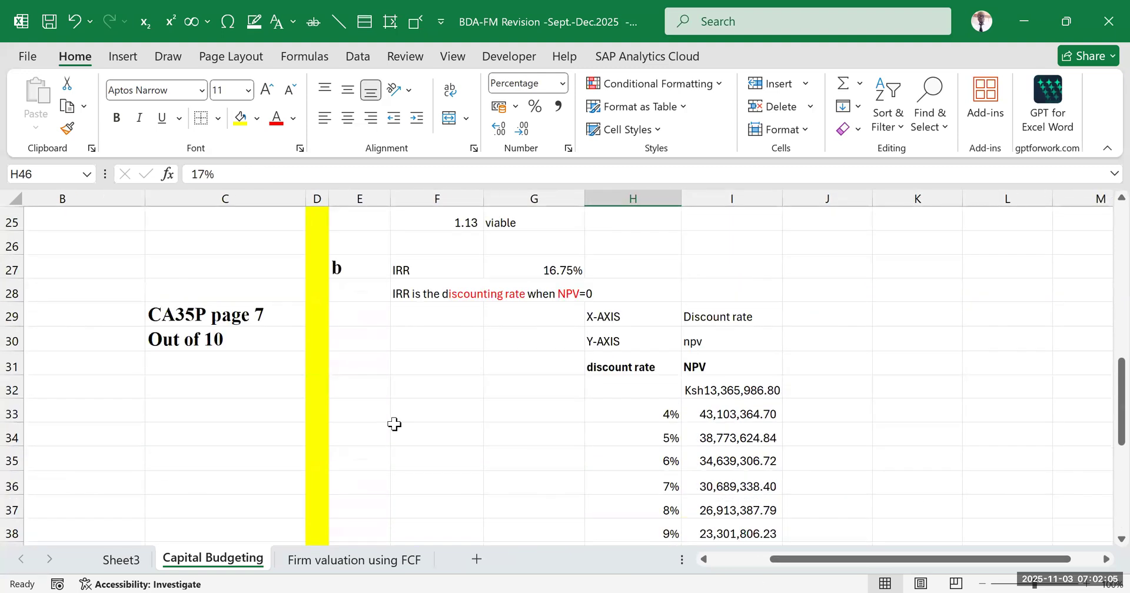
scroll(585, 354, down, 5)
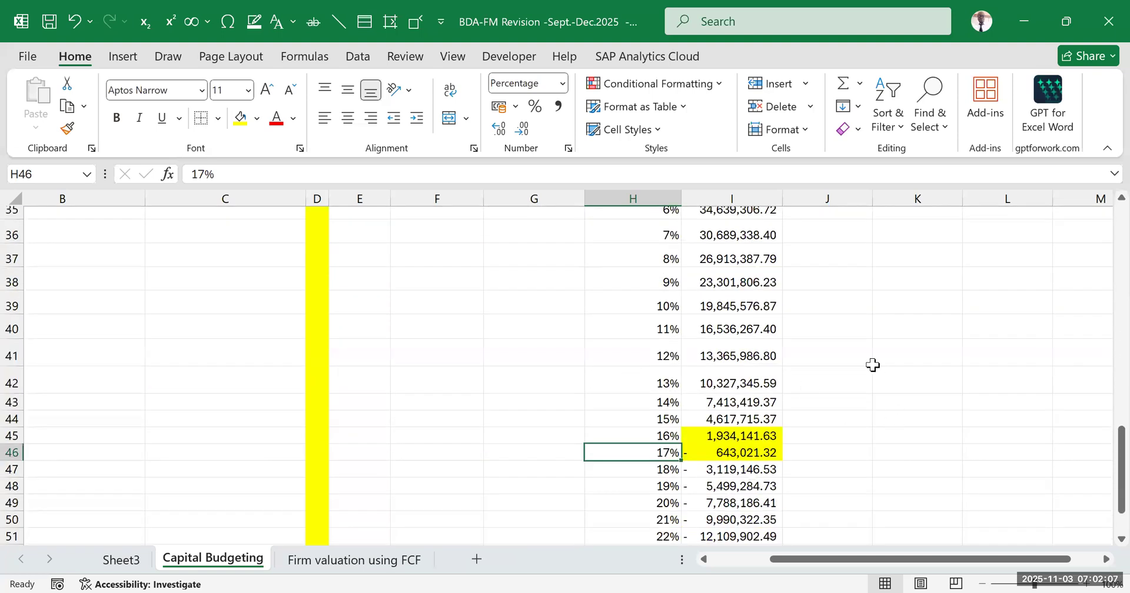
click(785, 398)
Inspect the data table formula behind the NPV for the 5% discount rate in I34
scroll(596, 375, up, 2)
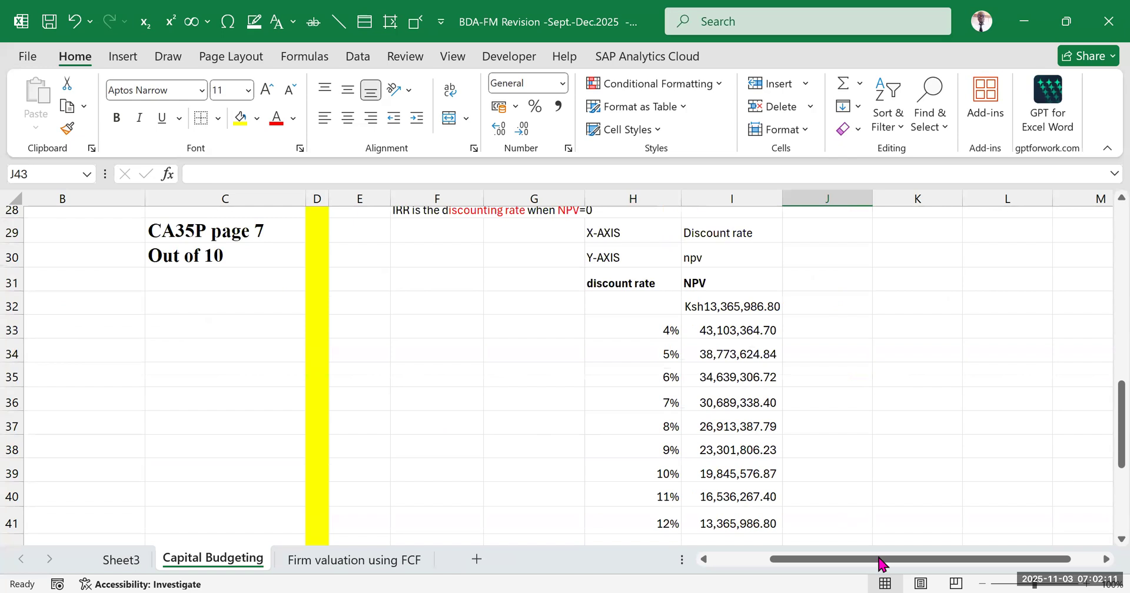
drag(881, 561, 912, 561)
scroll(941, 469, down, 1)
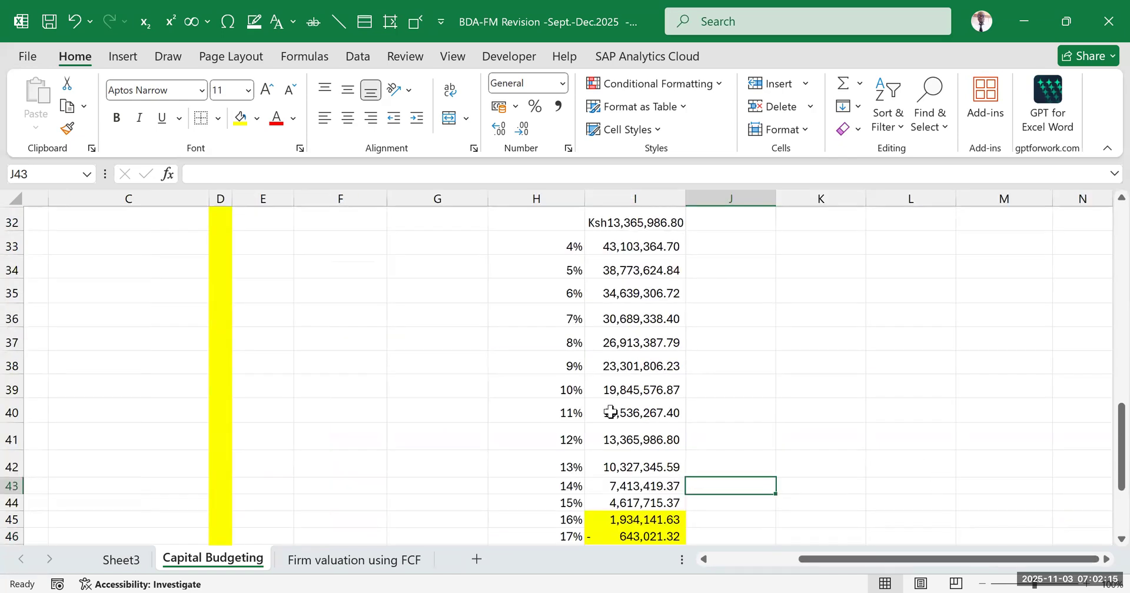
scroll(612, 406, up, 2)
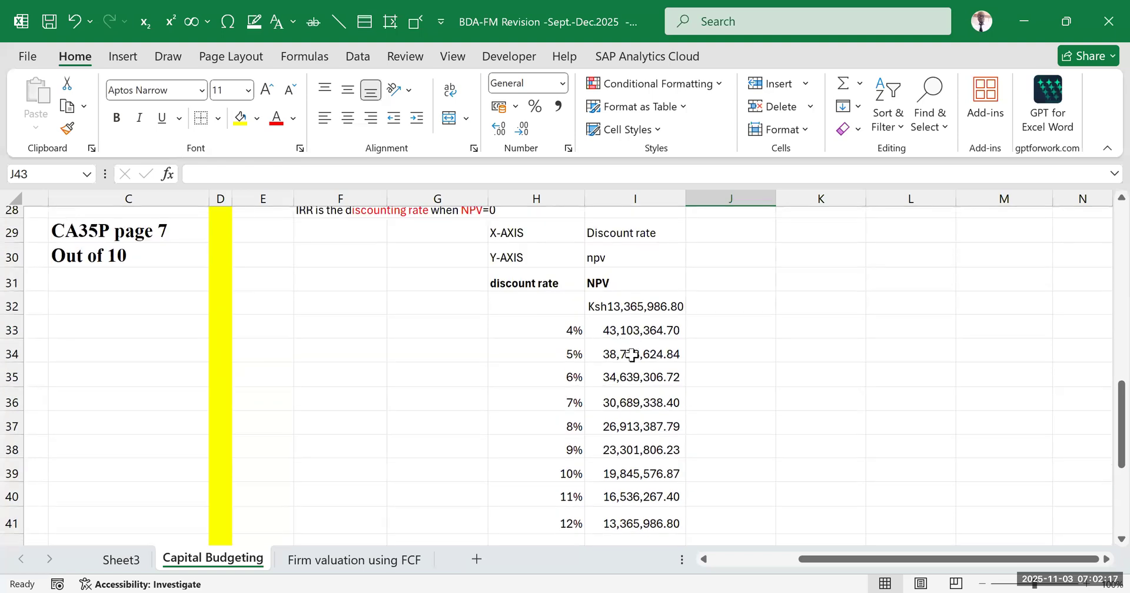
click(631, 355)
double_click(631, 355)
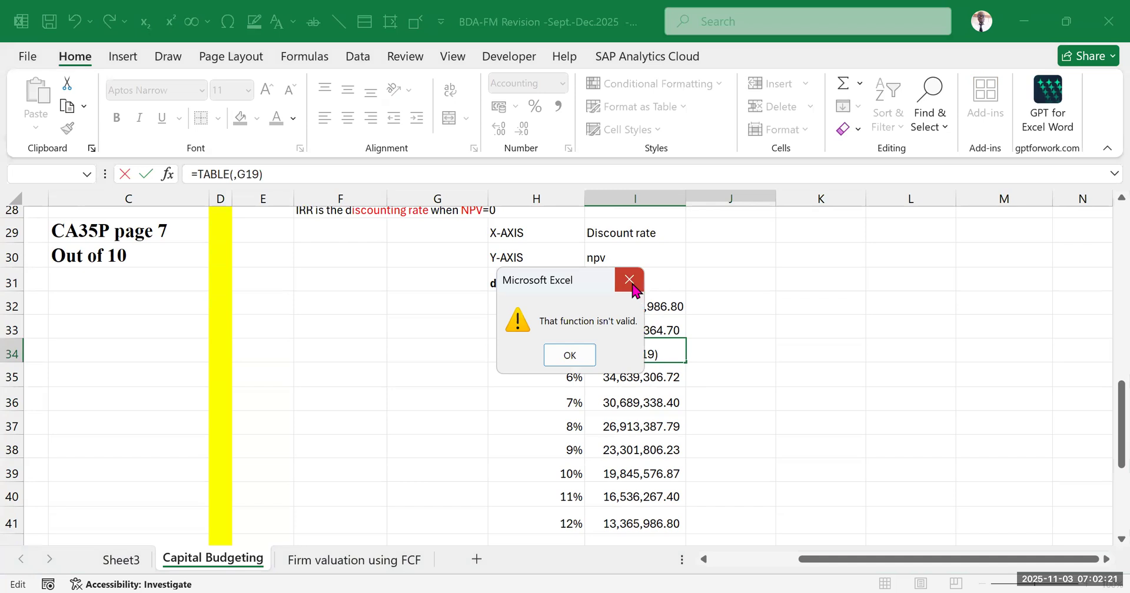
key(Return)
key(Escape)
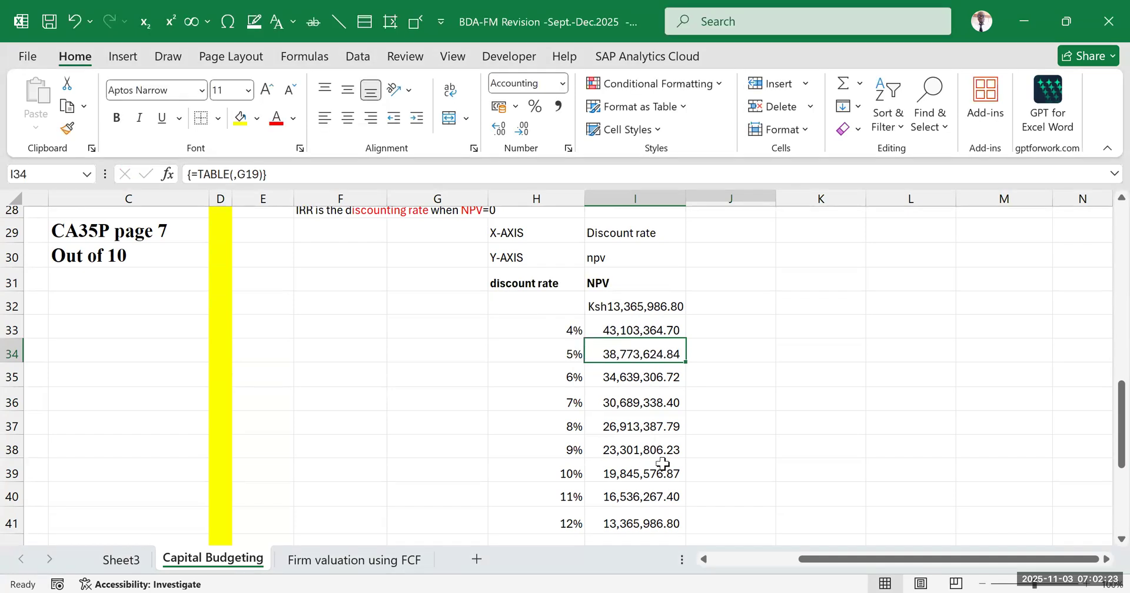
Inspect the data table formula behind the NPV for the 7% discount rate in I36 and review the discount rate table
click(638, 406)
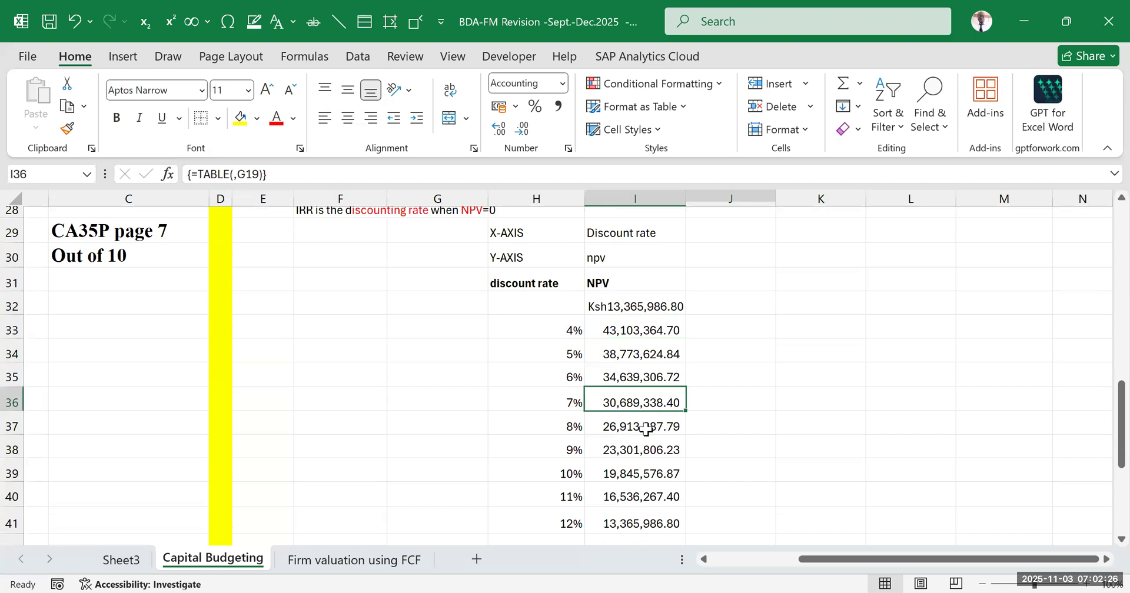
double_click(654, 400)
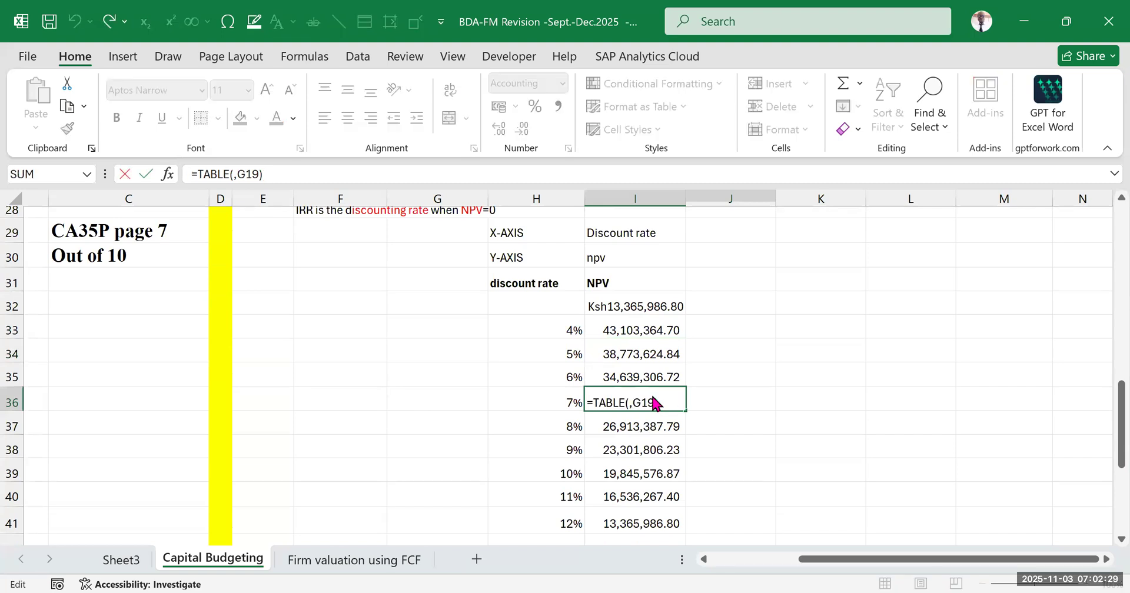
key(Return)
click(628, 280)
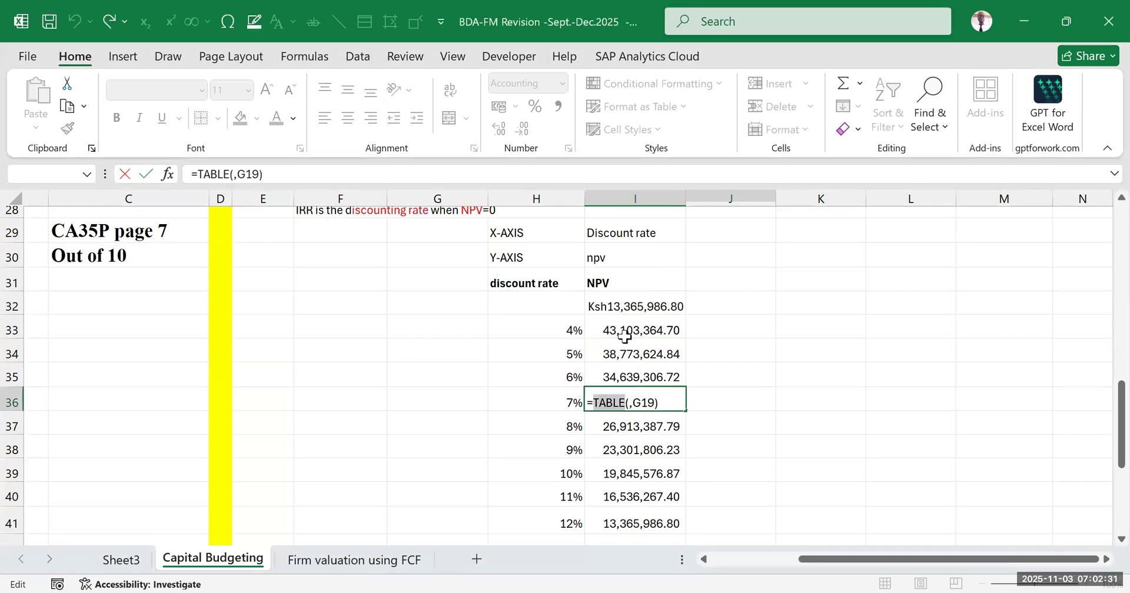
key(Escape)
click(981, 445)
scroll(860, 417, down, 1)
scroll(860, 419, up, 1)
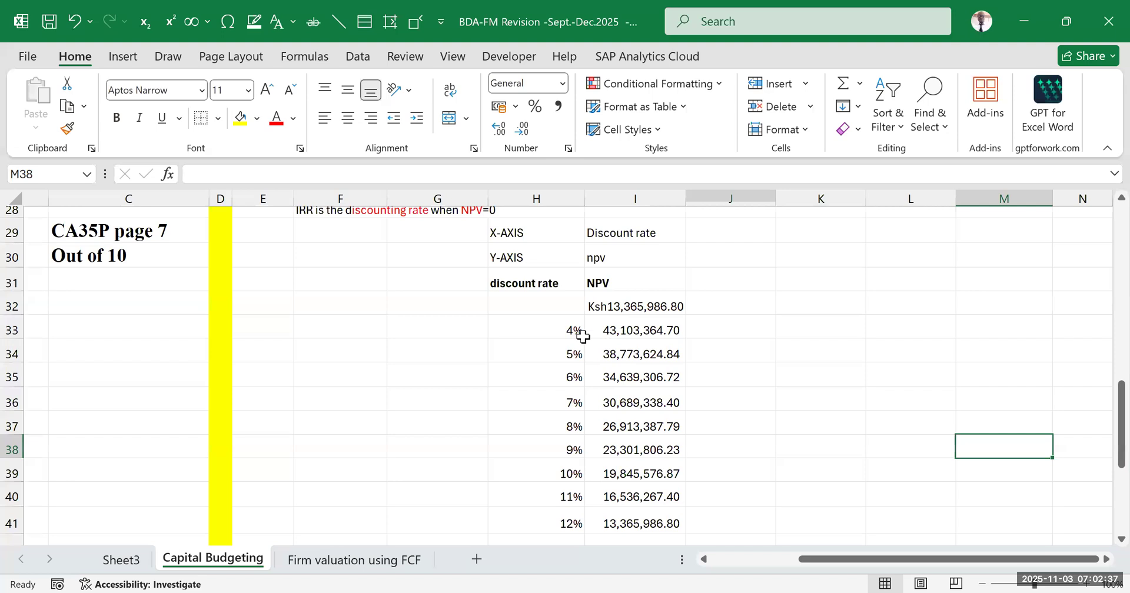
drag(549, 284, 627, 571)
click(818, 329)
scroll(712, 386, up, 4)
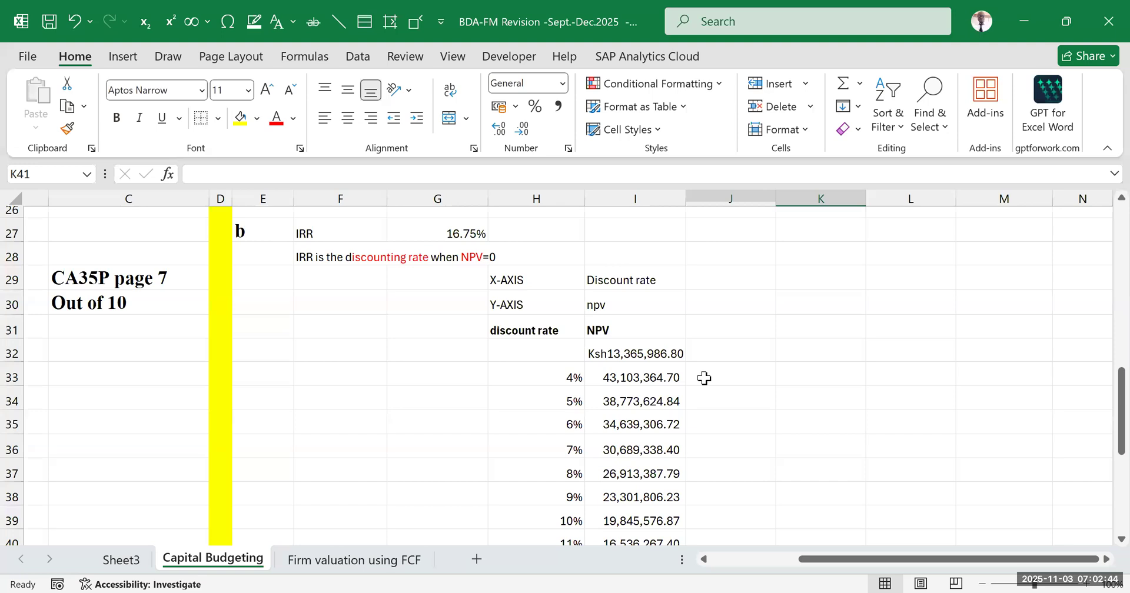
Try replacing the NPV reference in I32 with the text "npv", and undo the change
click(558, 355)
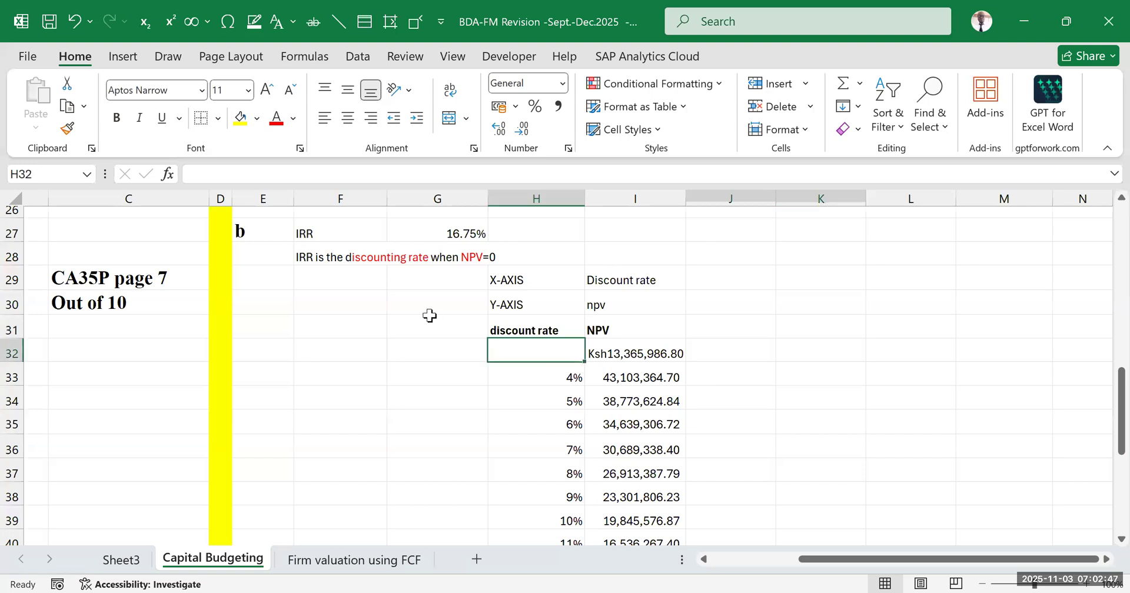
click(616, 351)
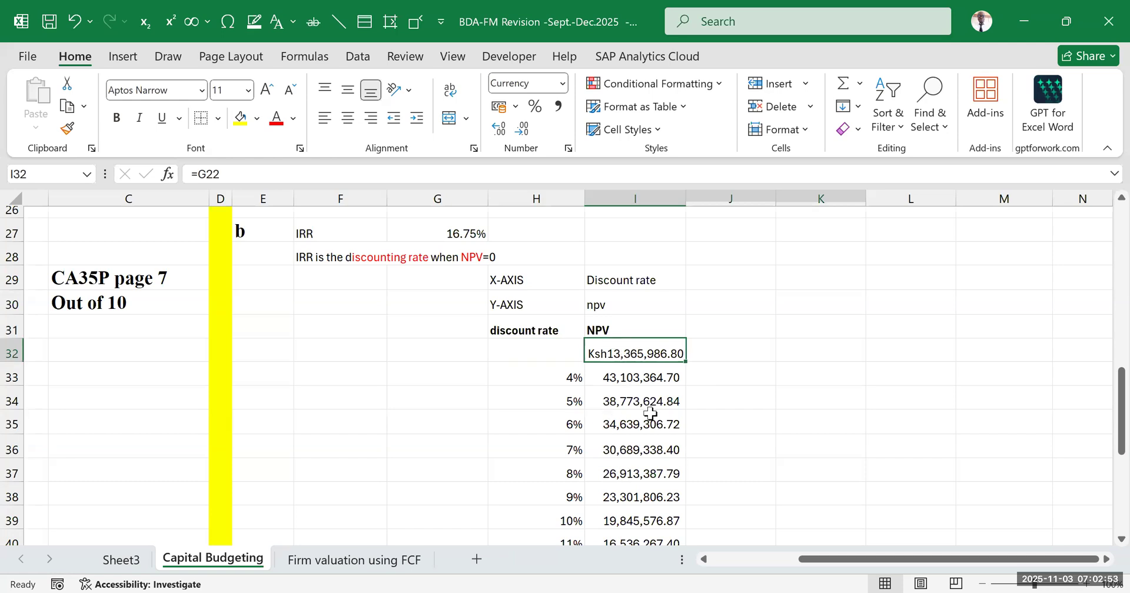
text(npv)
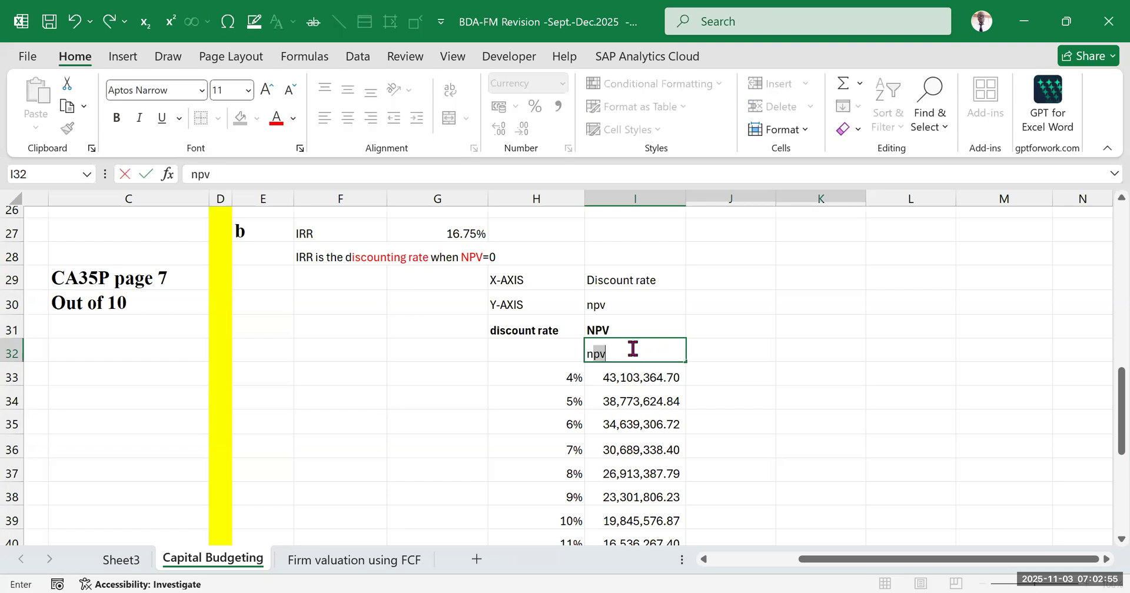
click(872, 369)
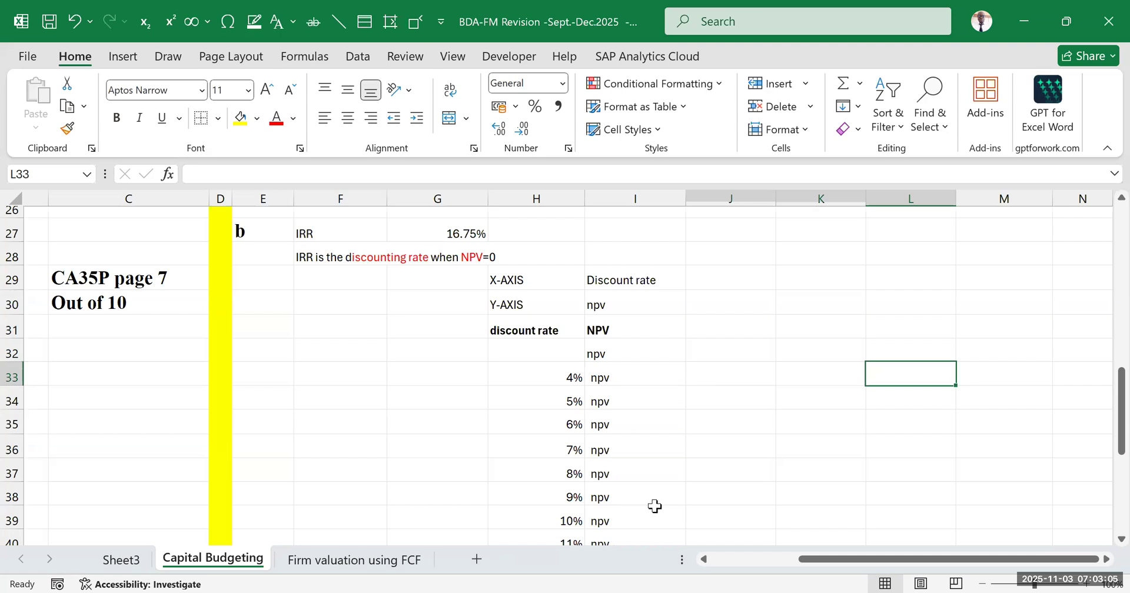
key(ctrl+z)
drag(862, 355, 867, 357)
Copy the discount rate and NPV table H31:I54 and paste it as values only starting at K31
drag(561, 328, 647, 506)
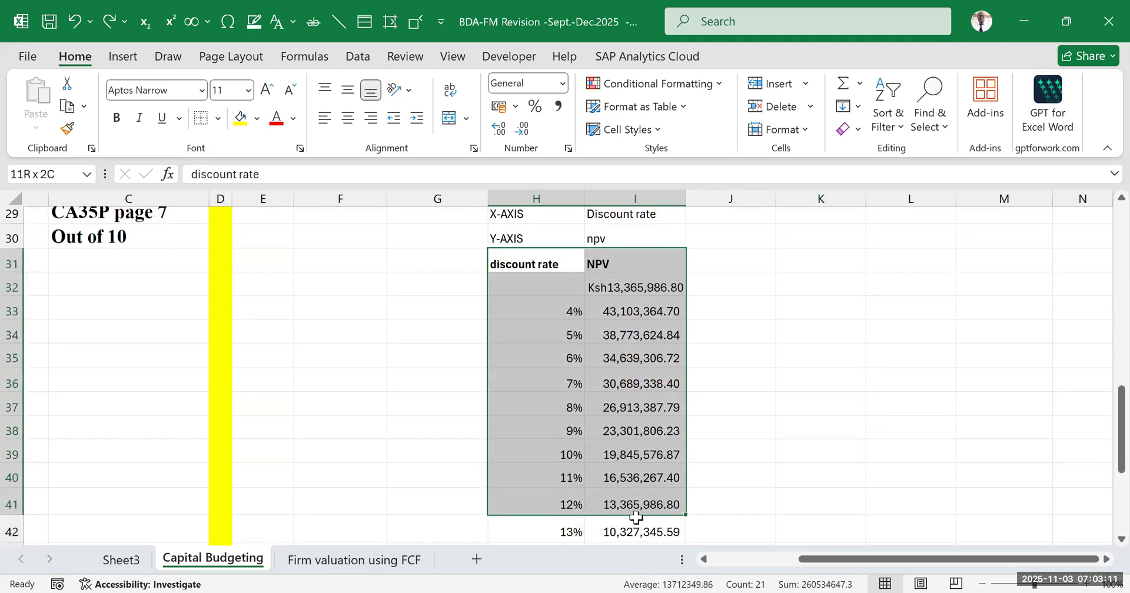
key(ctrl+shift+Down)
key(ctrl+c)
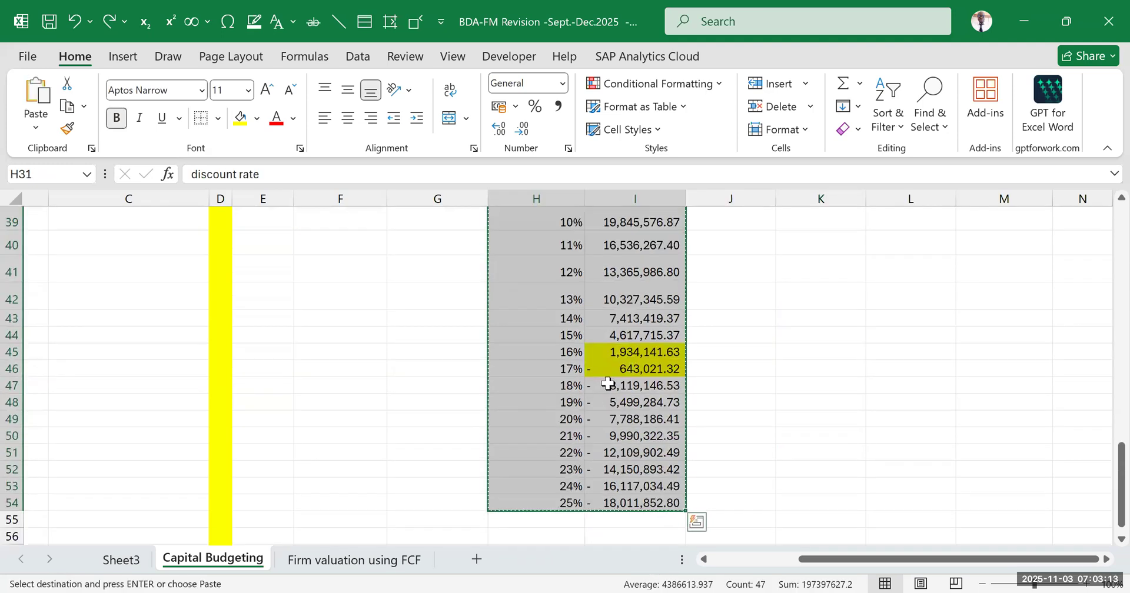
scroll(647, 391, up, 6)
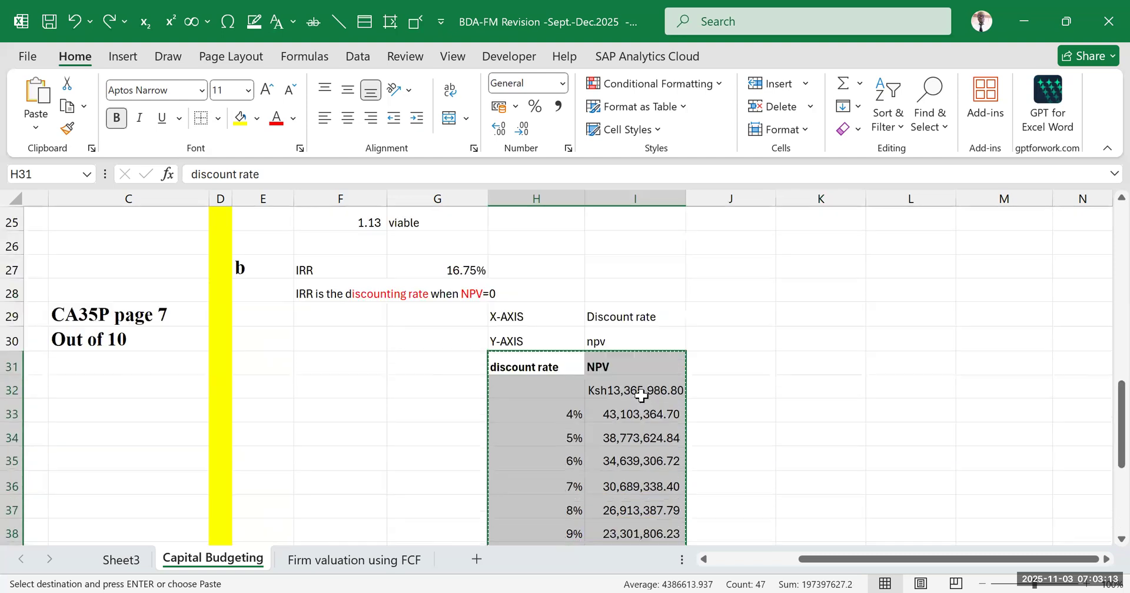
click(758, 361)
click(822, 363)
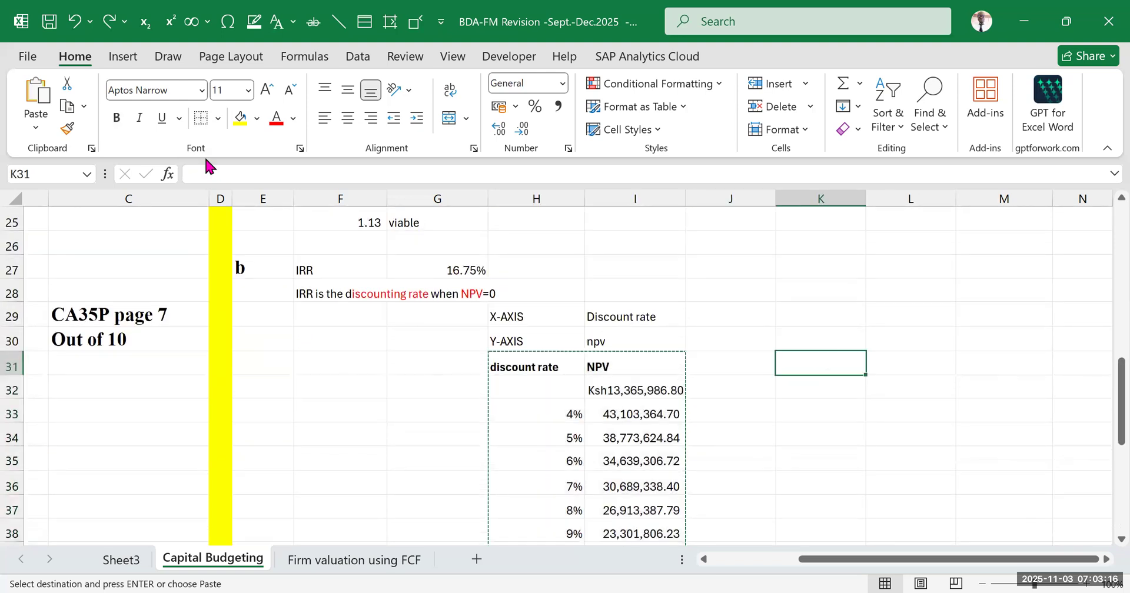
click(36, 126)
click(33, 264)
click(1056, 370)
scroll(1059, 362, down, 2)
scroll(1059, 362, down, 2)
scroll(986, 318, up, 3)
Clear the copied base NPV in L32 and move the headers from K31:L31 down to K32:L32
click(911, 393)
key(Delete)
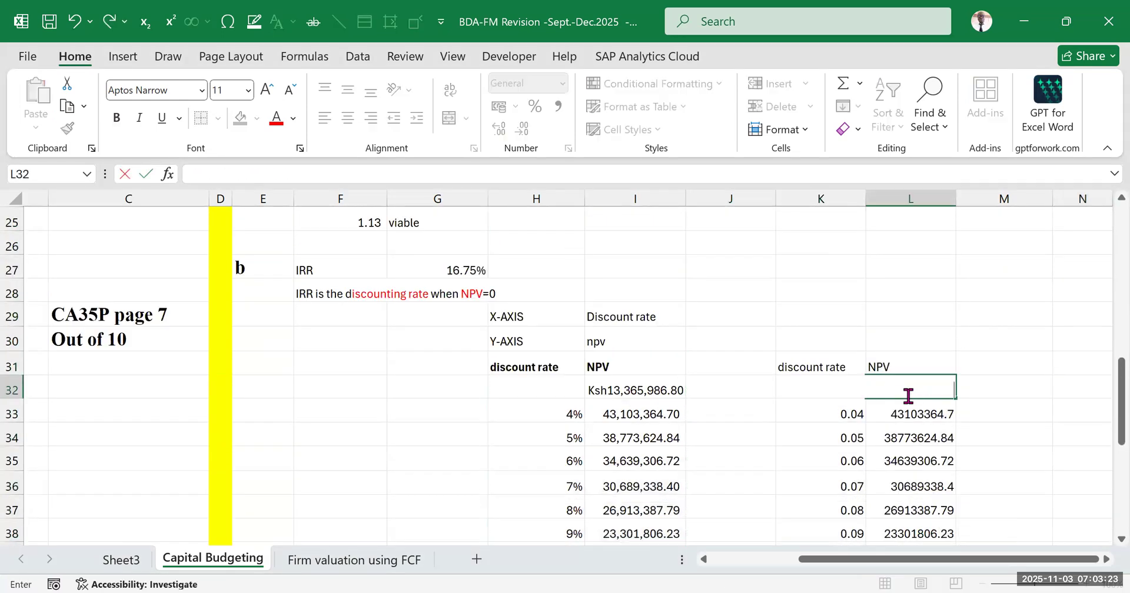
click(996, 362)
drag(830, 364, 900, 389)
click(1000, 316)
Change the header in K32 to "Discounting Rate" and autofit column K to its contents
click(801, 390)
text(Di)
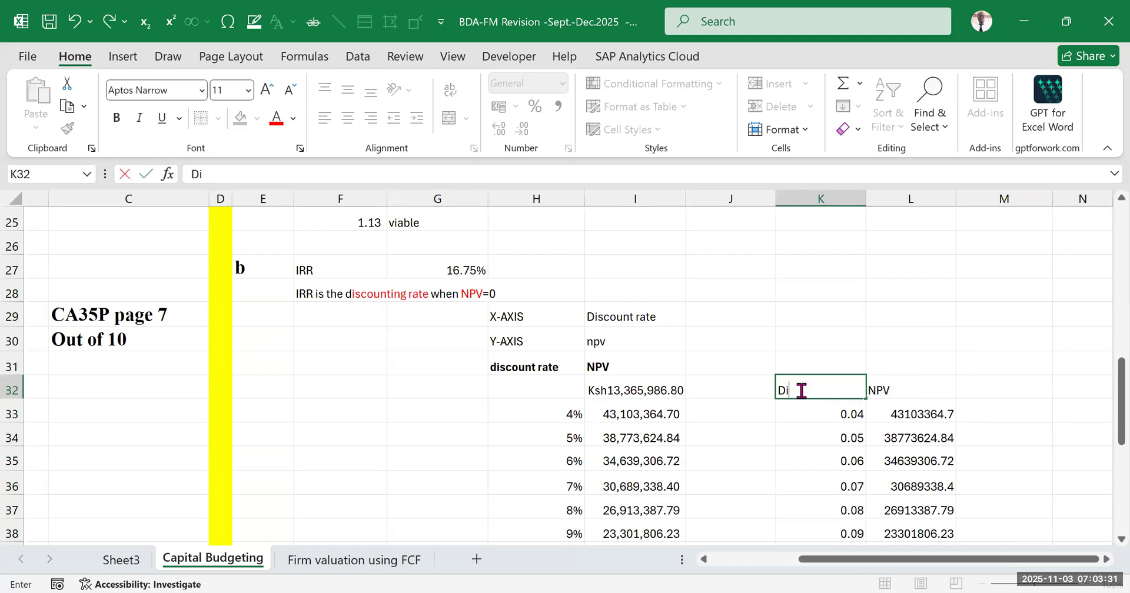
text(couounting Rate)
click(943, 333)
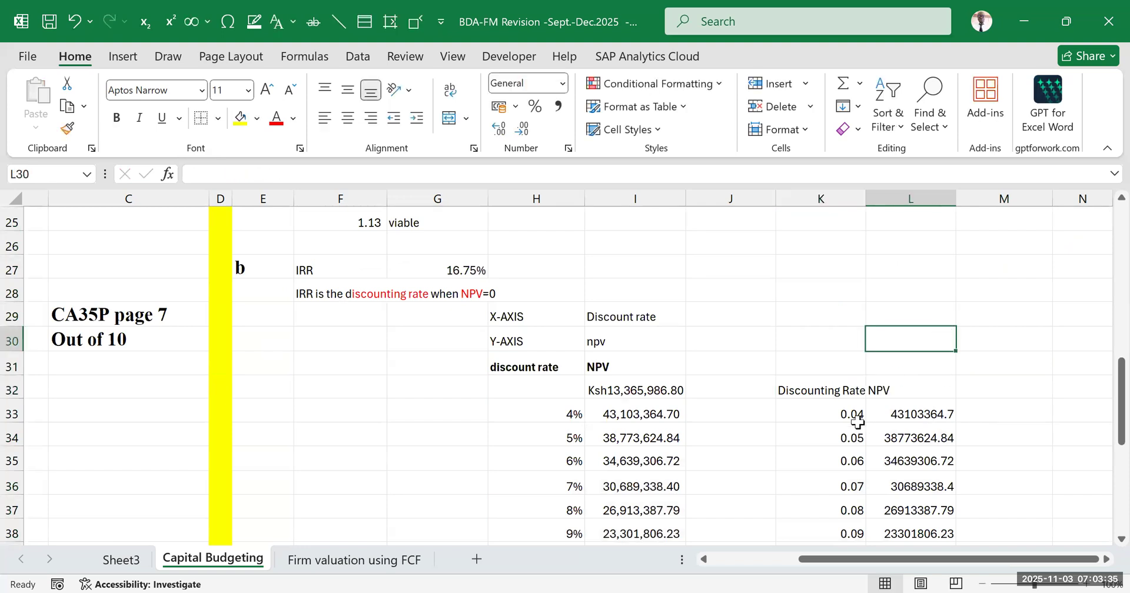
double_click(865, 198)
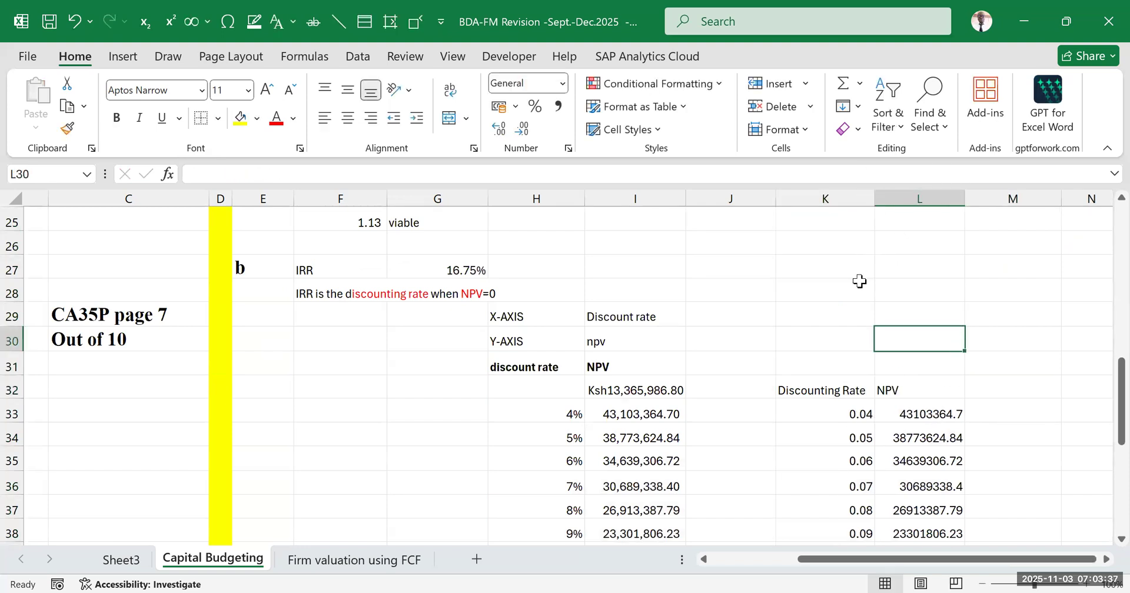
click(1001, 409)
Format the pasted discount rates in K33:K54 as percentages
scroll(900, 330, down, 3)
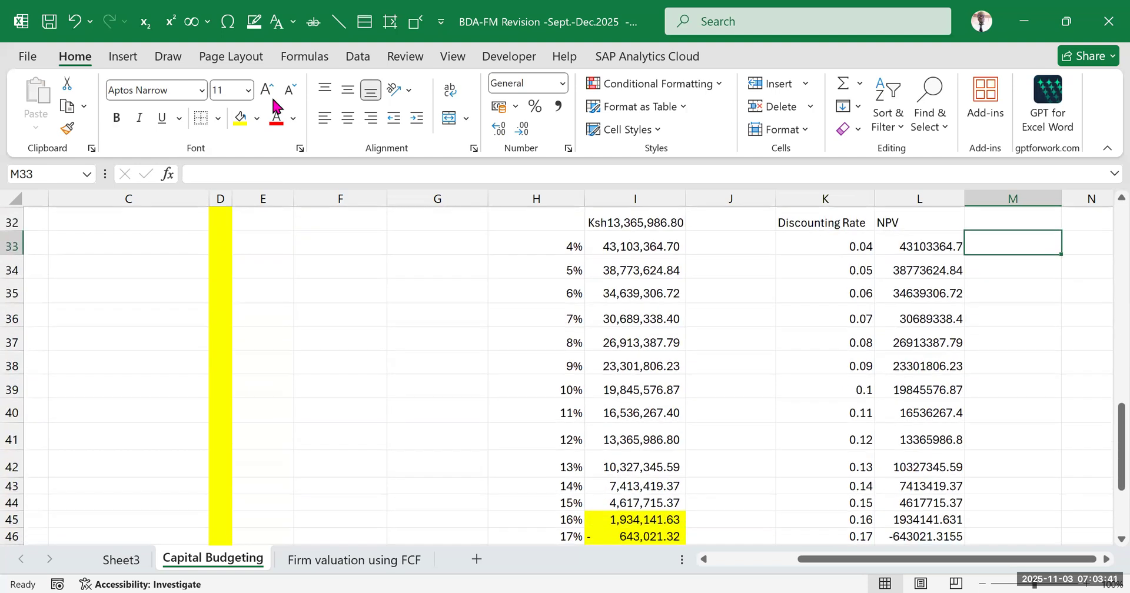
click(829, 413)
drag(829, 222, 933, 360)
click(1001, 313)
drag(849, 235, 835, 517)
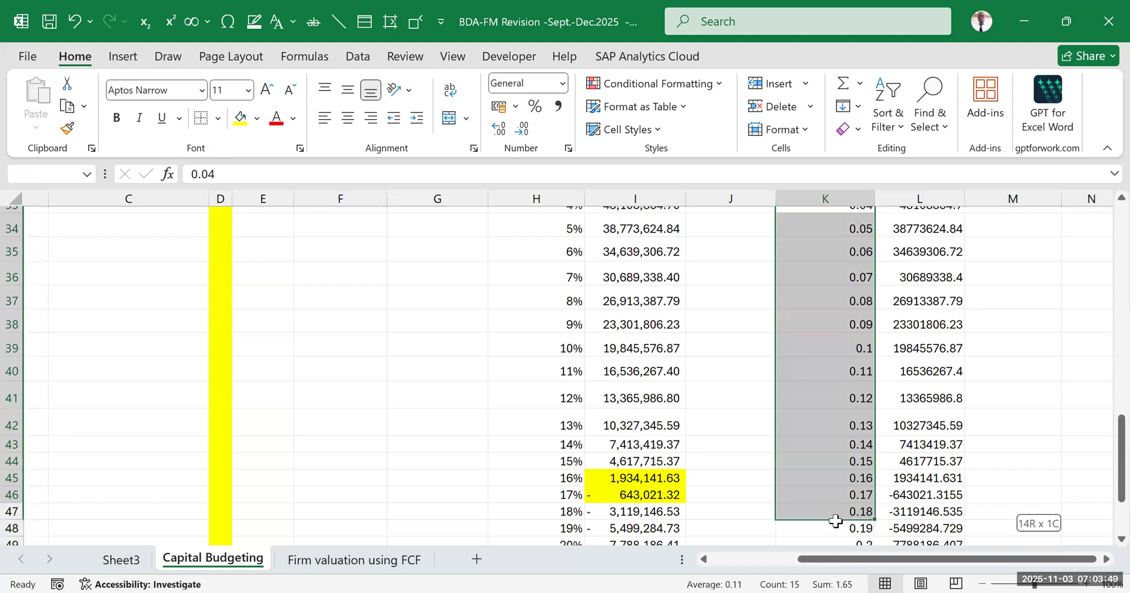
key(ctrl+shift+Down)
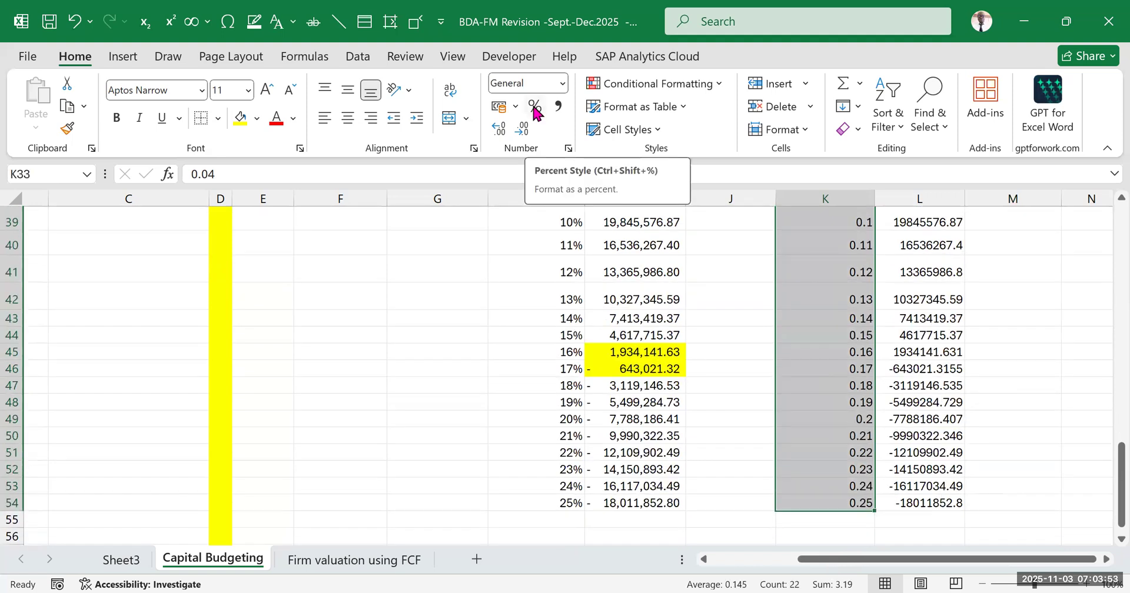
click(535, 109)
scroll(997, 463, down, 2)
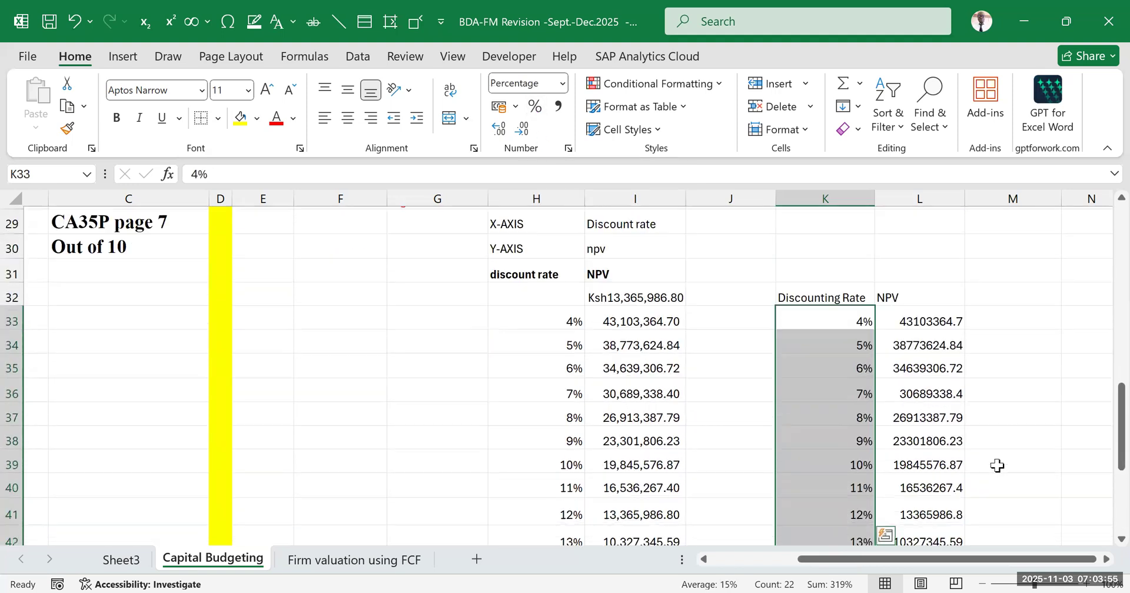
drag(994, 389, 980, 365)
scroll(911, 299, up, 1)
Preview the recommended Scatter chart for the K32:L54 data and close the chart dialog without inserting it
drag(824, 274, 918, 518)
drag(917, 571, 925, 506)
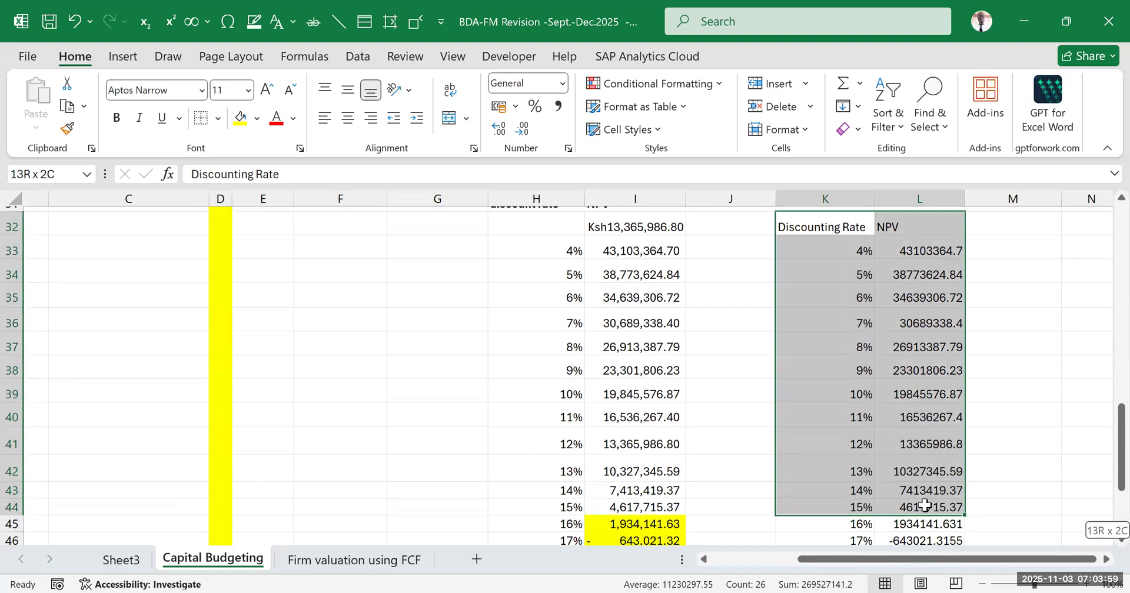
key(ctrl+shift+Down)
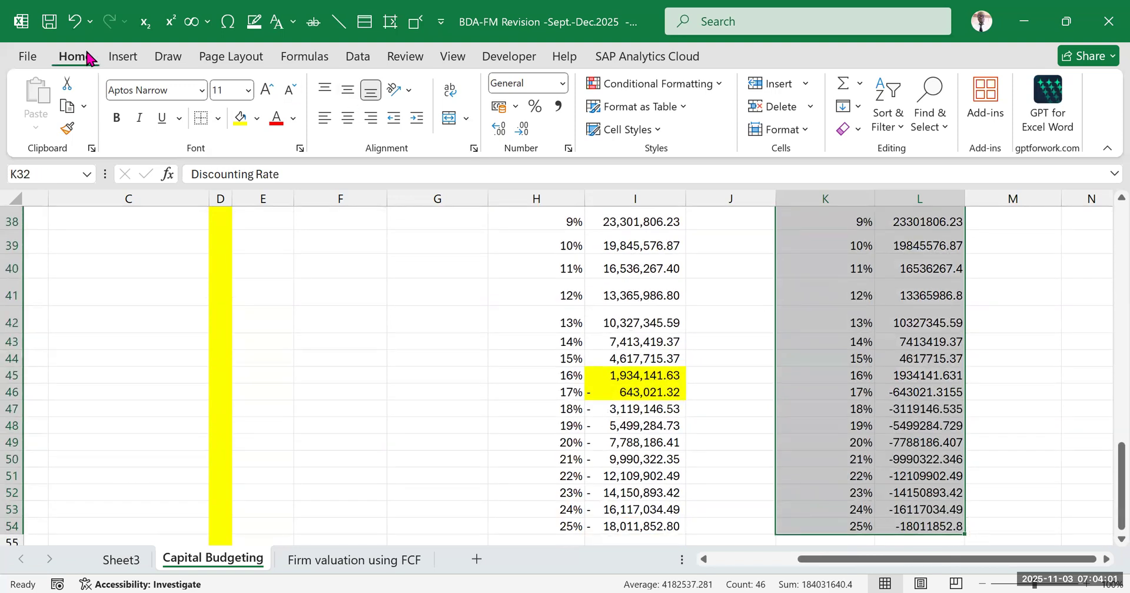
click(99, 59)
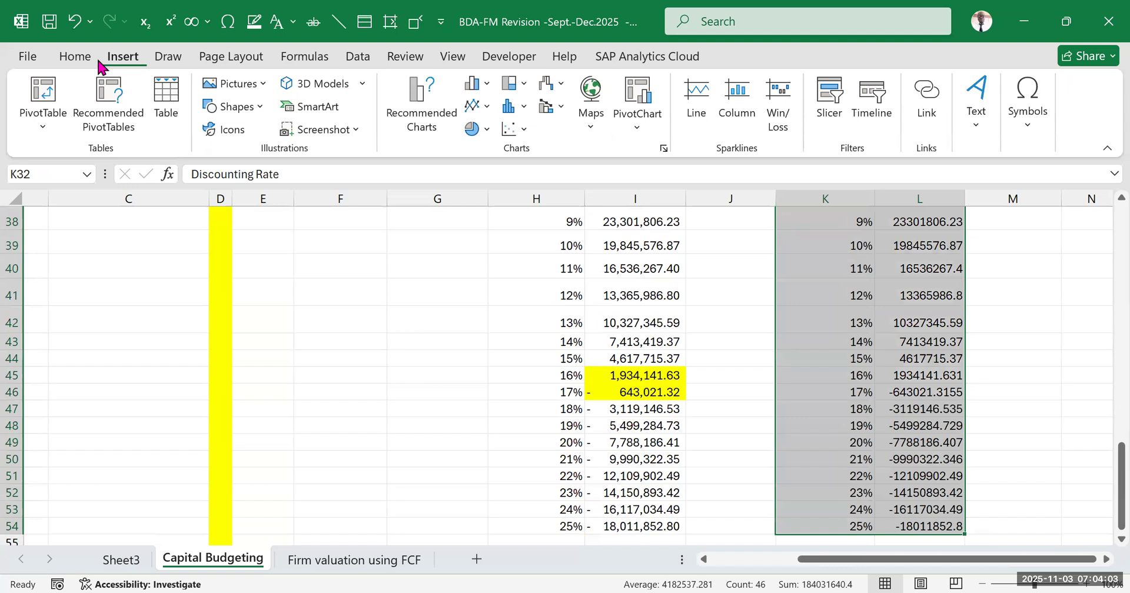
click(664, 148)
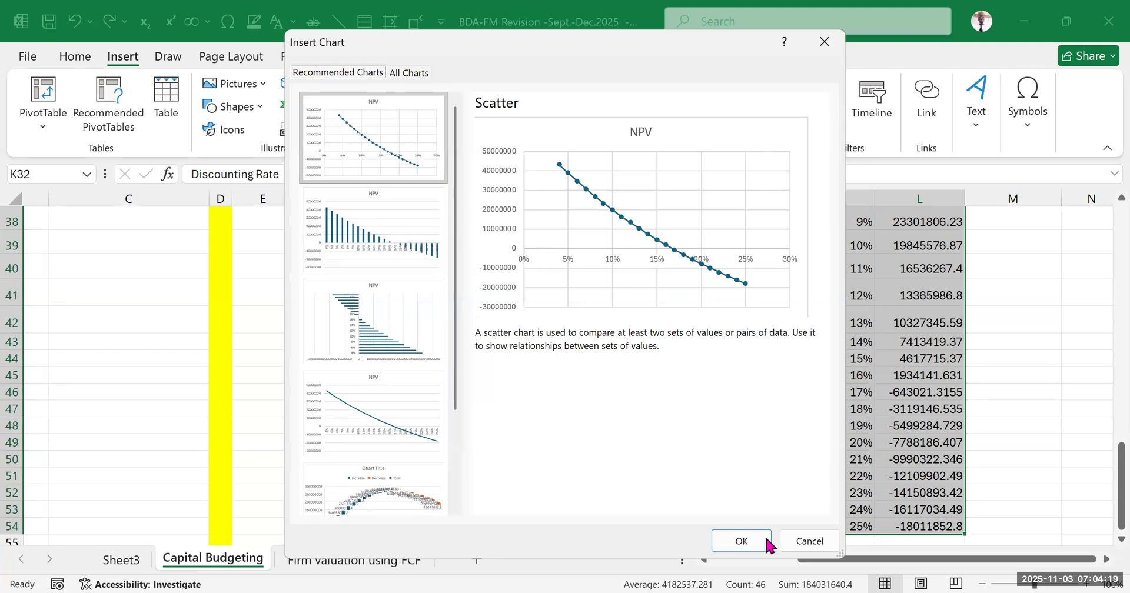
click(795, 542)
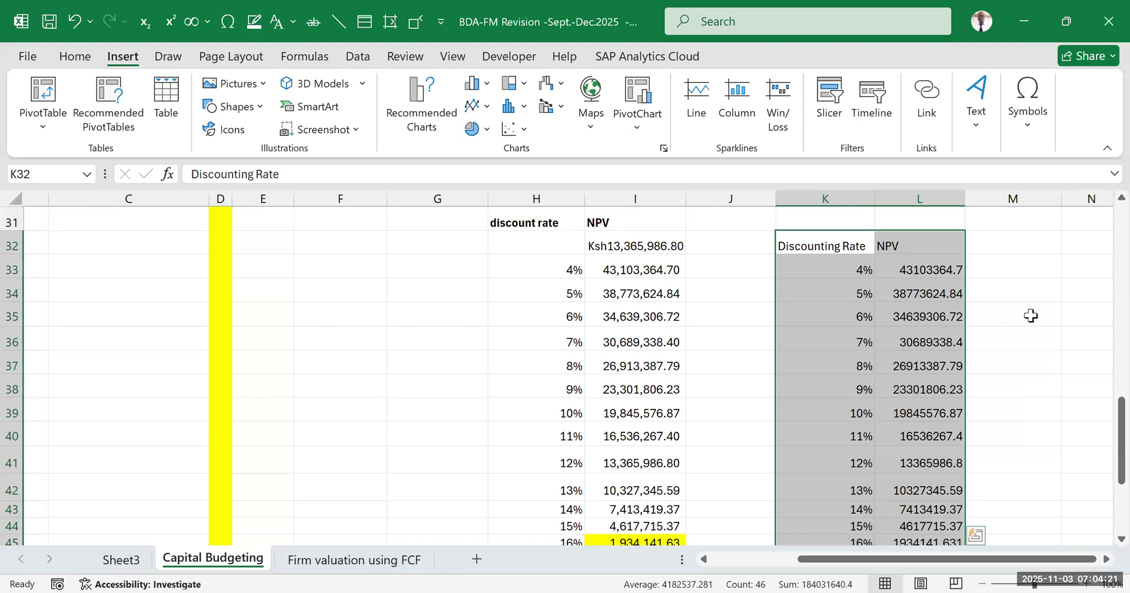
Review the Discounting Rate and NPV columns in K and L as the data for the chart
click(1030, 316)
drag(816, 253, 801, 389)
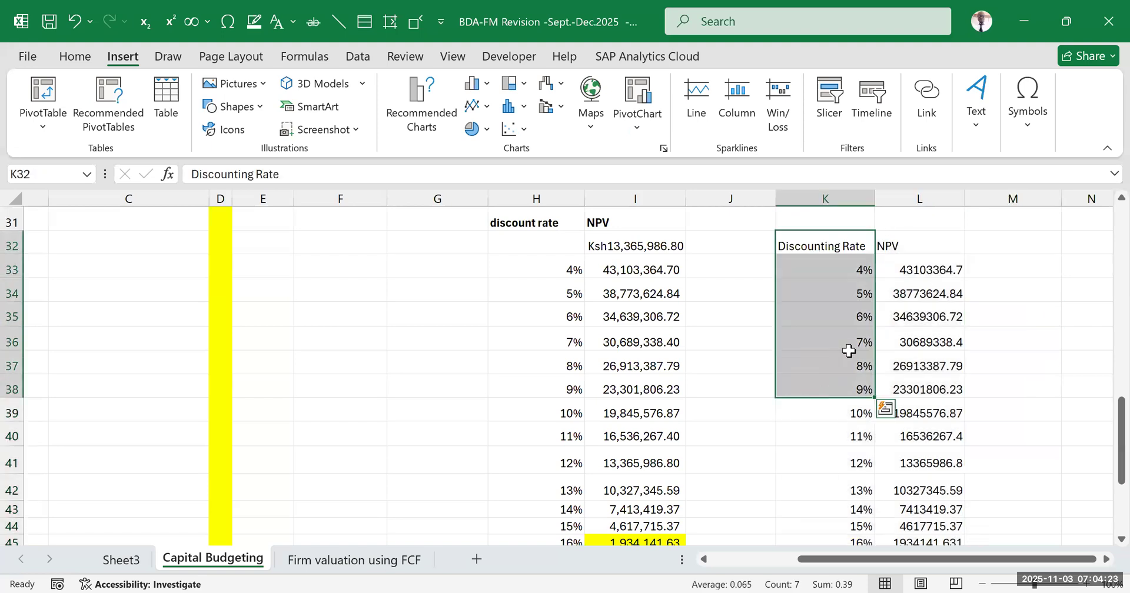
drag(912, 247, 921, 411)
drag(806, 244, 906, 413)
drag(819, 252, 833, 401)
drag(934, 253, 921, 375)
click(1019, 295)
Select K32:L54 and compare the recommended Clustered Column, Line, Waterfall and Scatter chart previews
drag(839, 245, 906, 501)
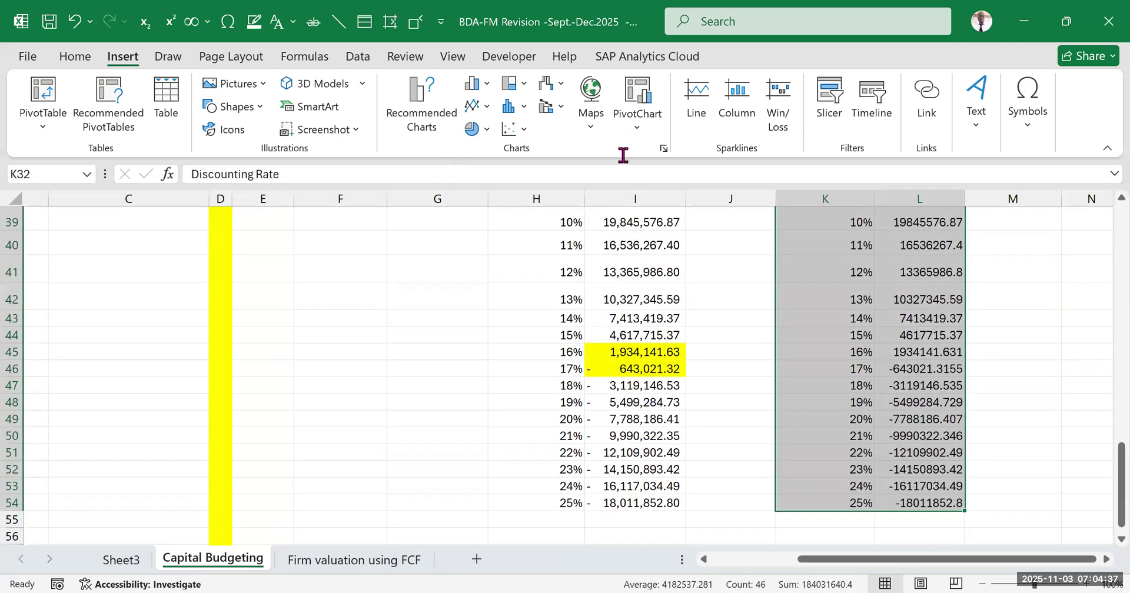
click(663, 149)
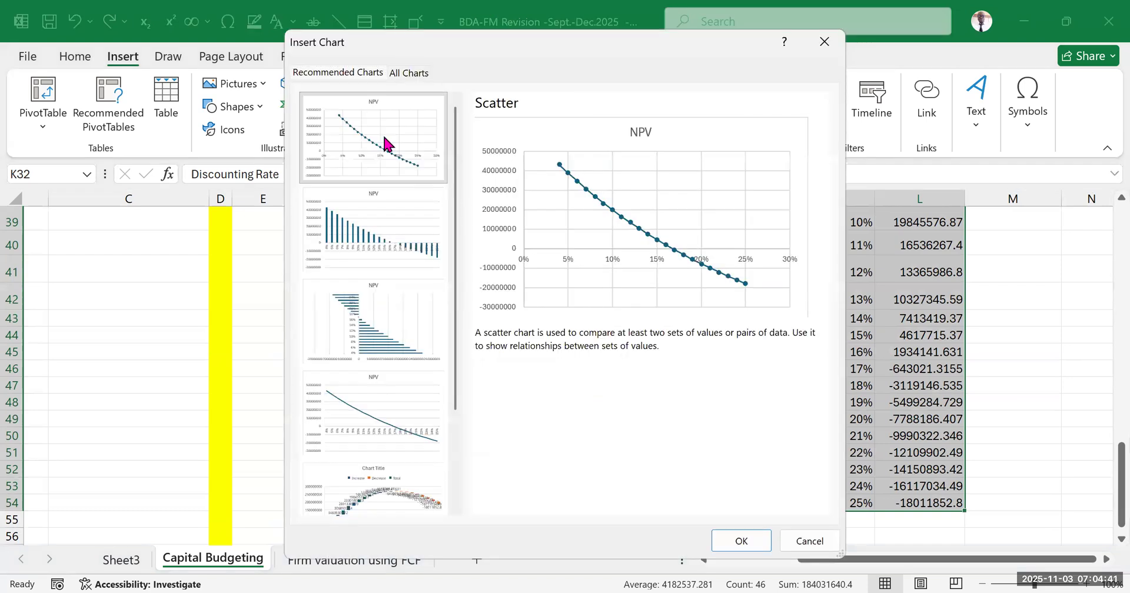
click(394, 207)
click(380, 312)
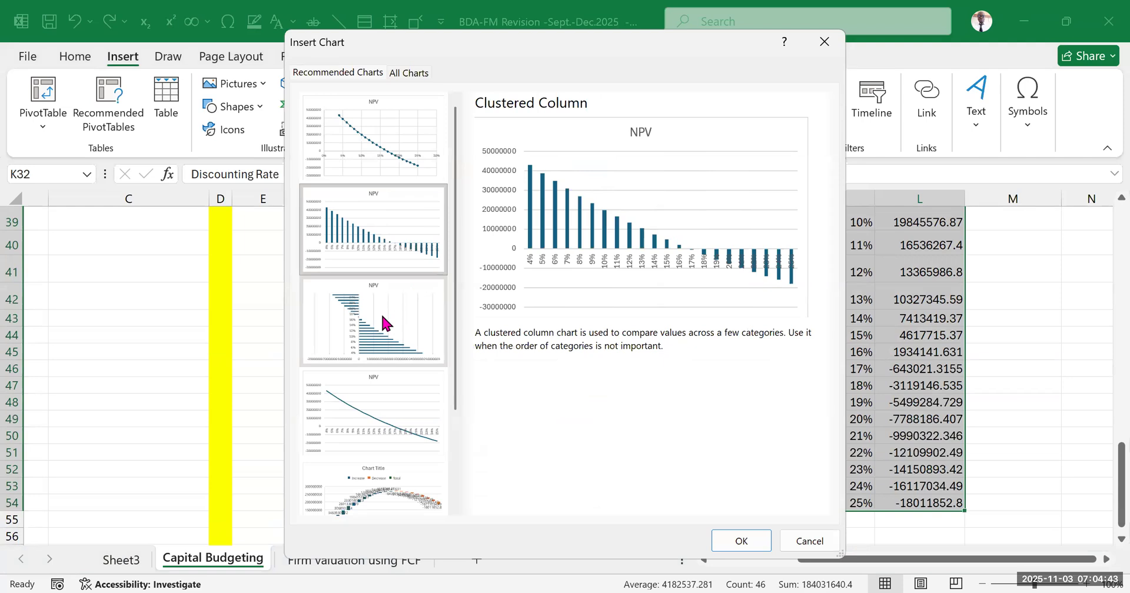
click(394, 419)
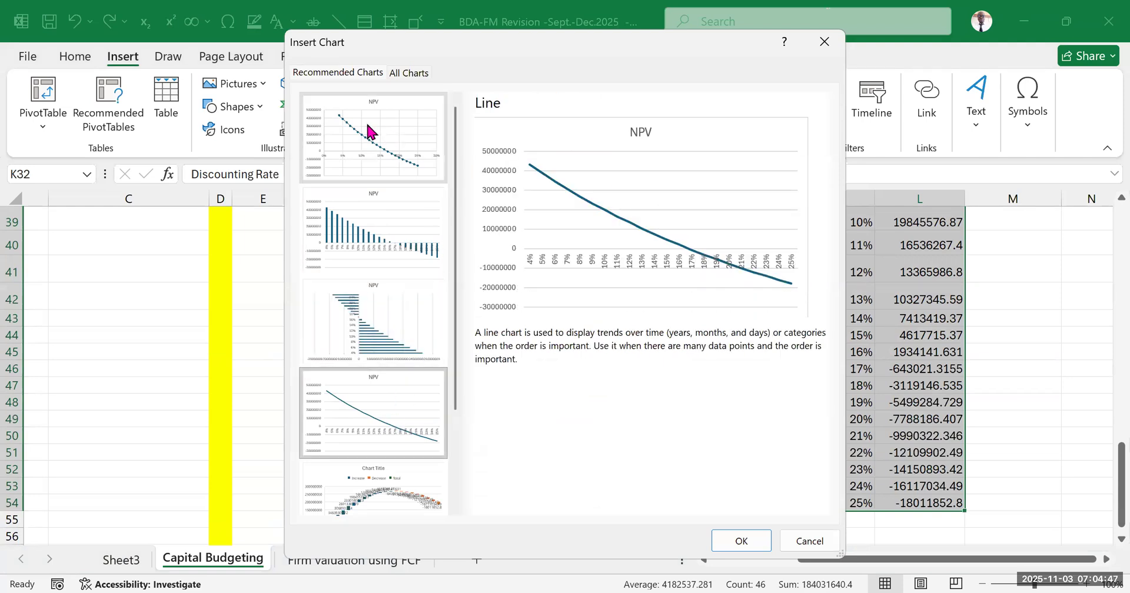
scroll(378, 412, down, 2)
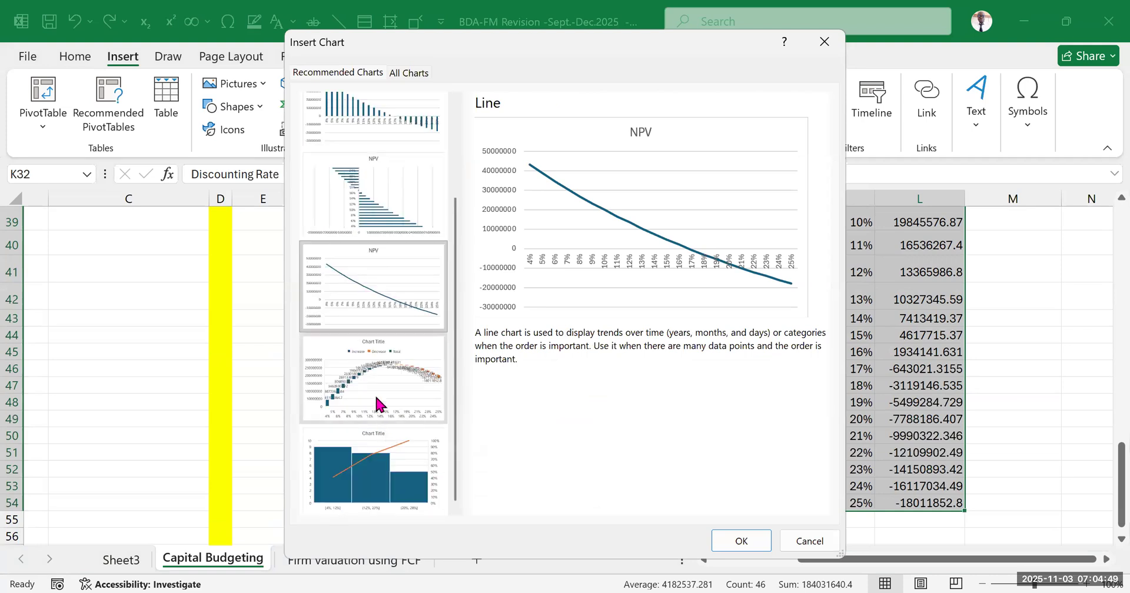
click(377, 403)
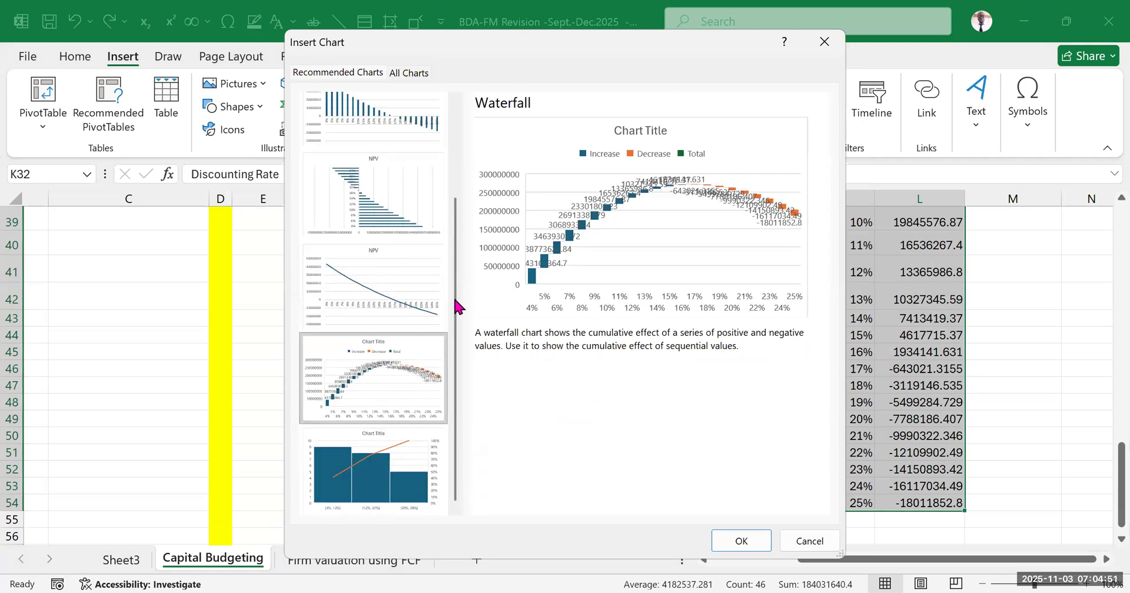
scroll(361, 177, up, 3)
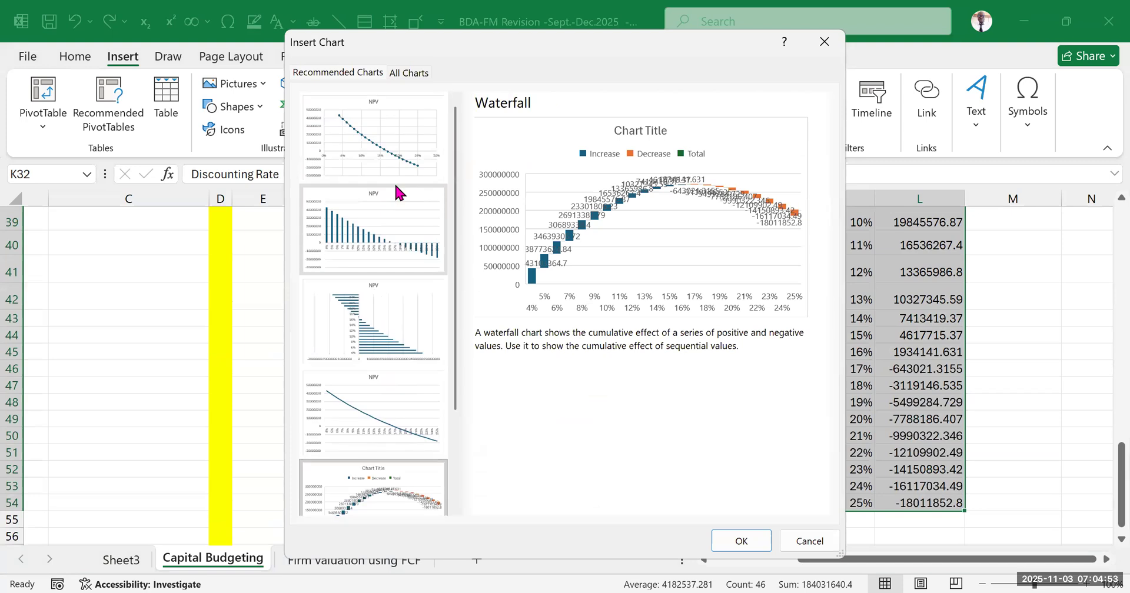
click(393, 177)
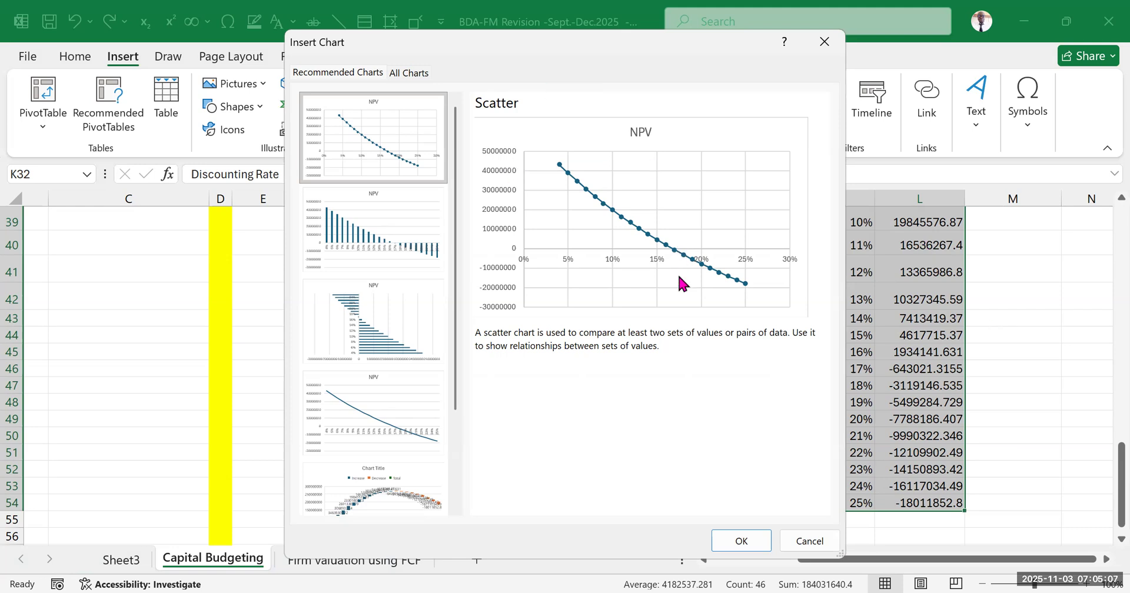
Insert the recommended Scatter chart of NPV against Discounting Rate, after rechecking the Clustered Column and Line previews
click(371, 218)
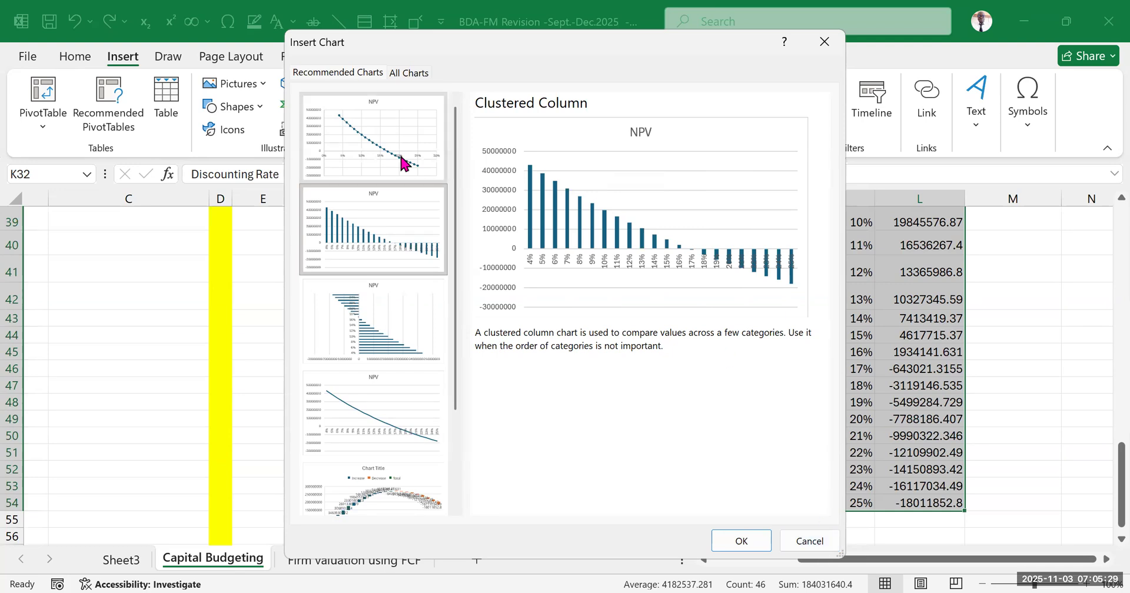
click(374, 144)
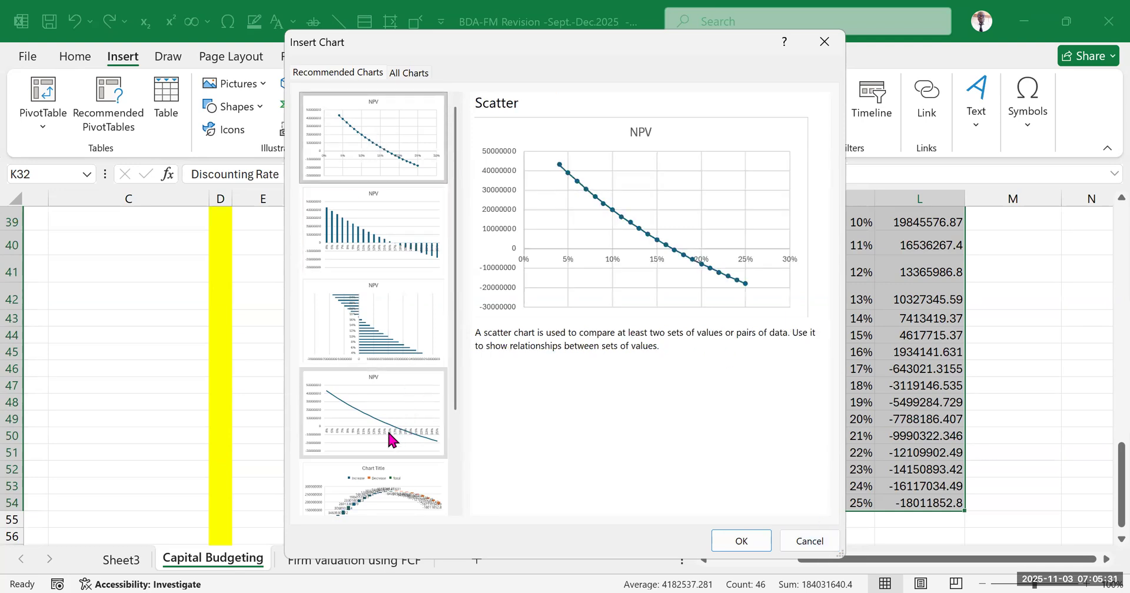
click(367, 416)
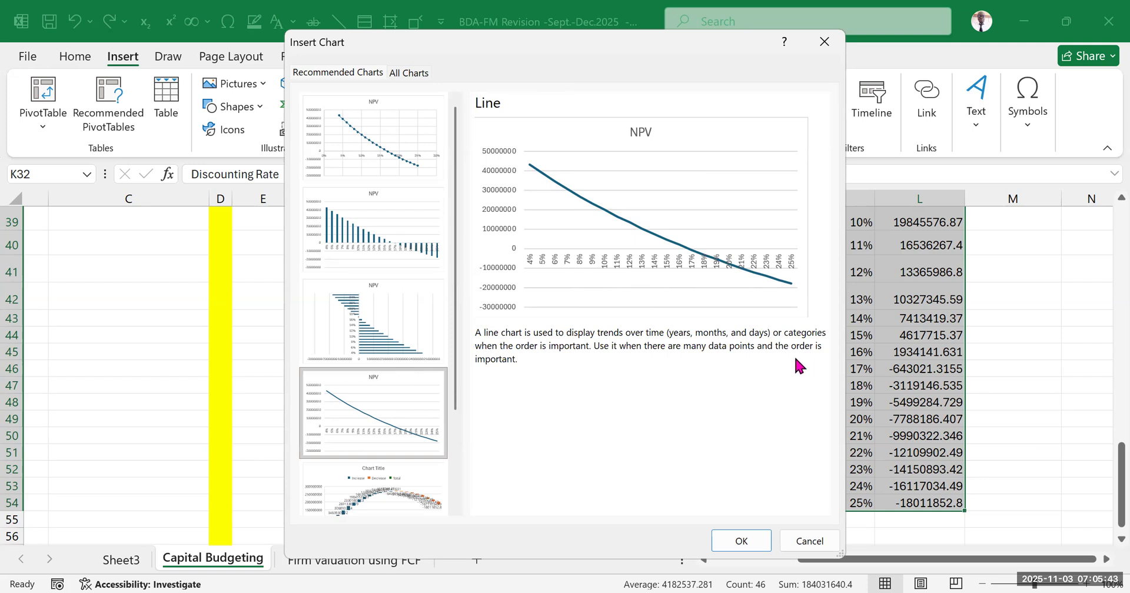
click(364, 111)
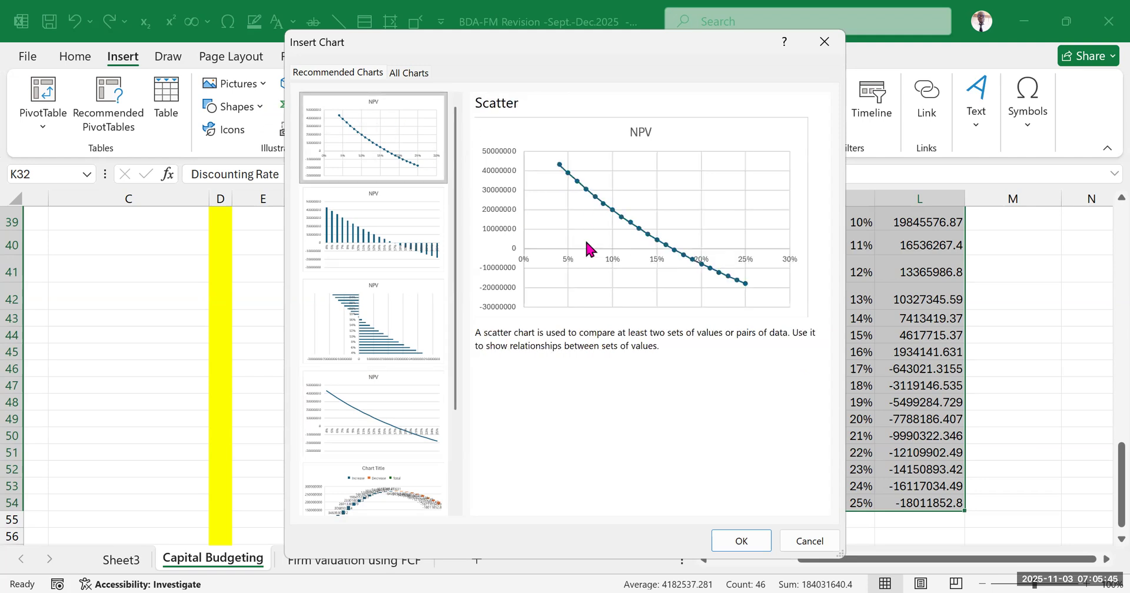
click(743, 541)
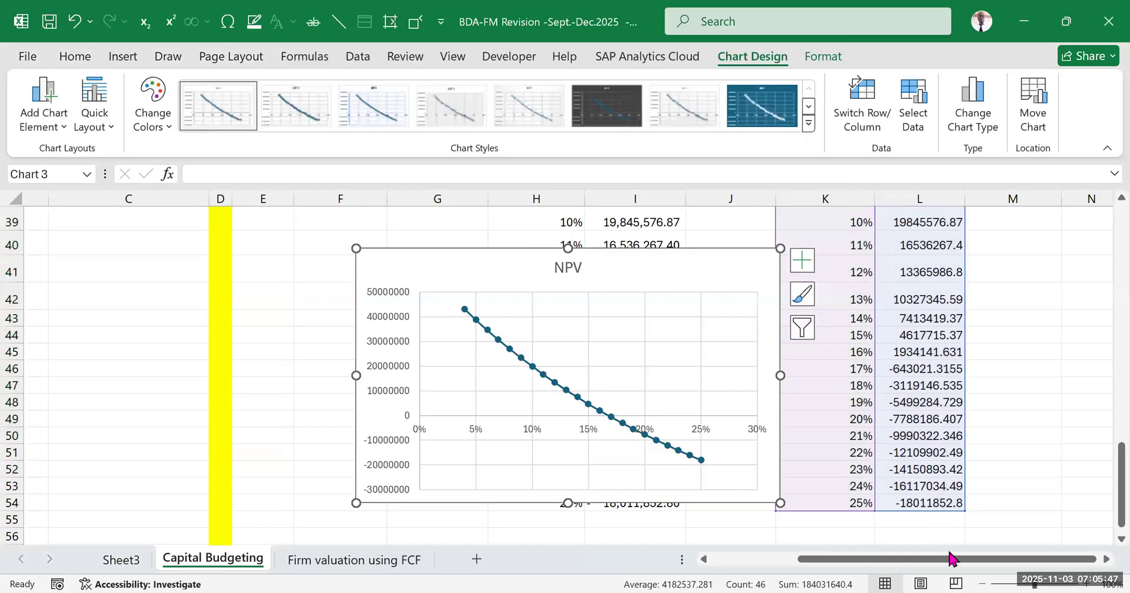
drag(948, 559, 963, 562)
scroll(765, 406, down, 3)
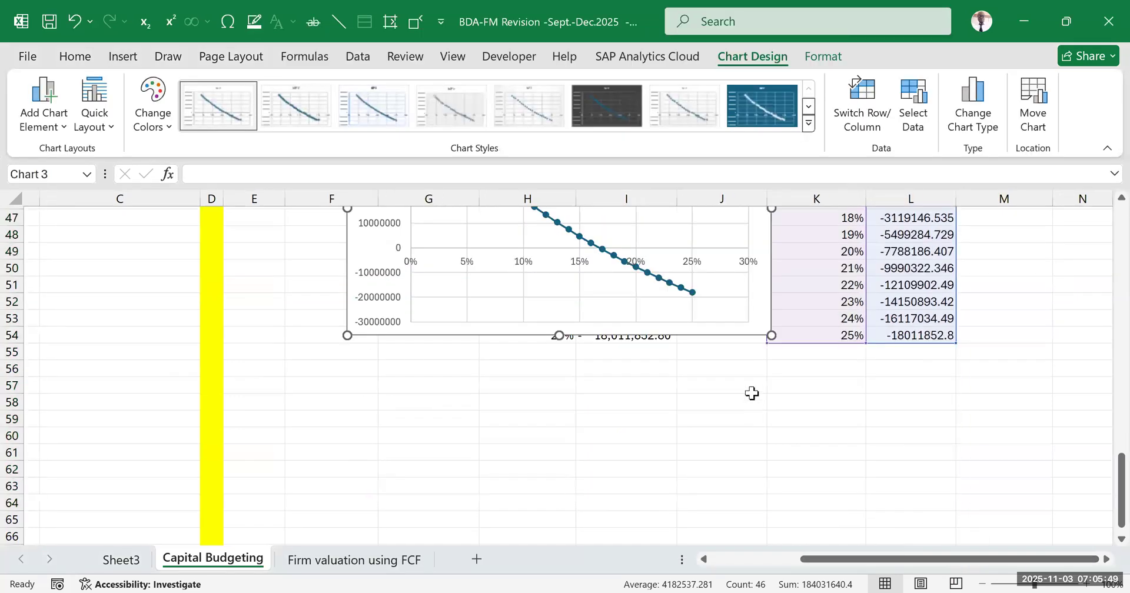
click(618, 292)
drag(671, 421, 635, 529)
key(ctrl+z)
key(ctrl+z)
Move the NPV chart below the tables to start at row 55 and enlarge it to span columns F to L down to row 80
scroll(689, 306, down, 3)
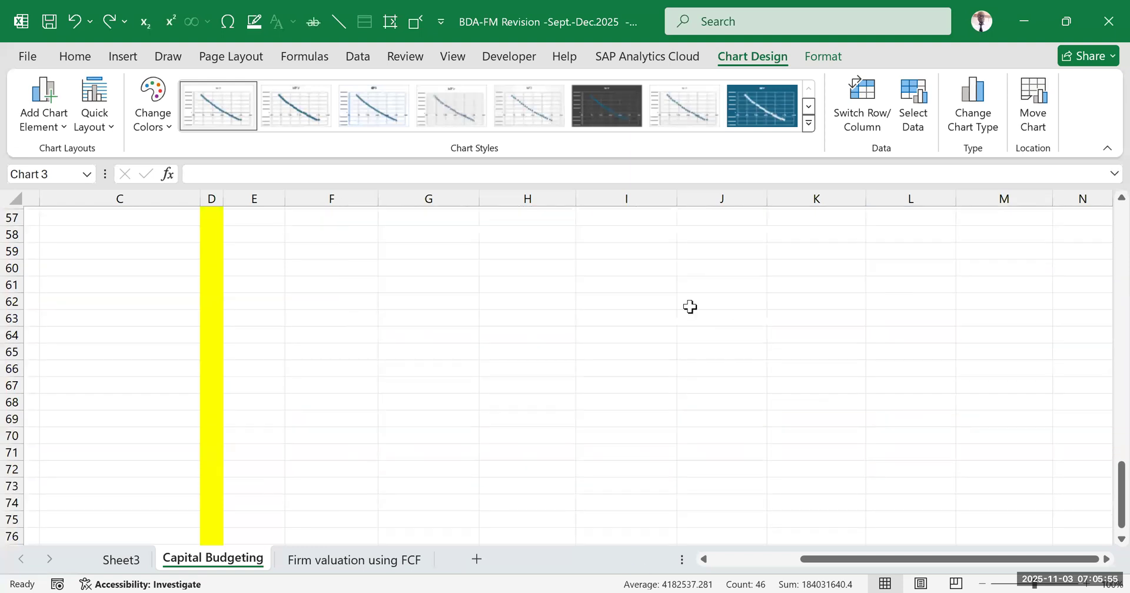
scroll(651, 260, up, 2)
drag(651, 259, 663, 505)
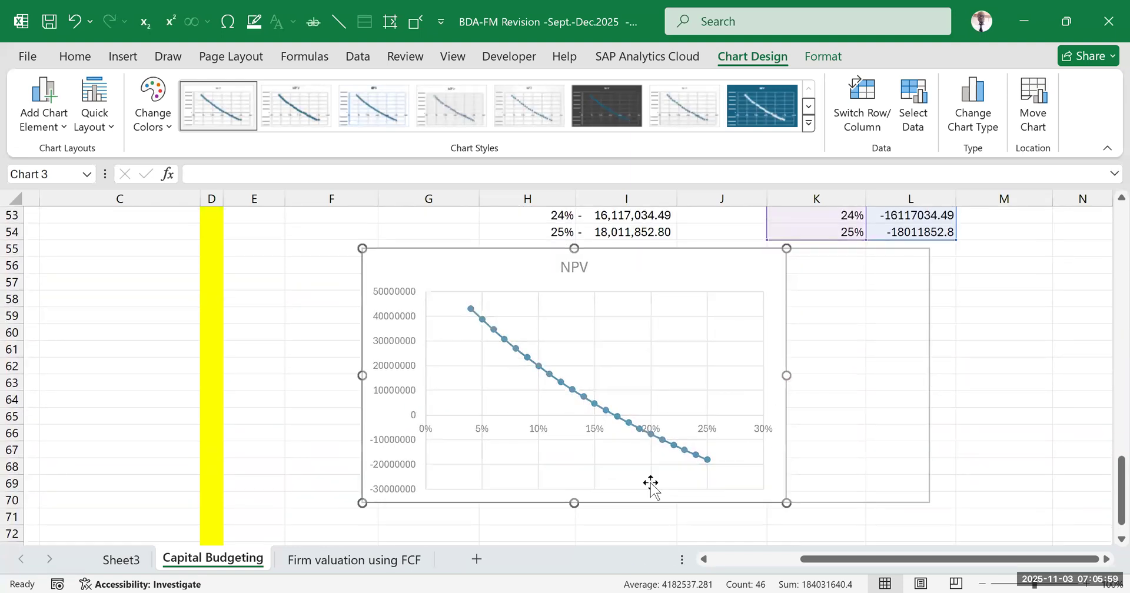
scroll(641, 440, down, 3)
drag(646, 336, 651, 486)
click(1080, 333)
Examine the NPV curve and where it crosses the zero line along the discount rate axis
scroll(648, 457, up, 2)
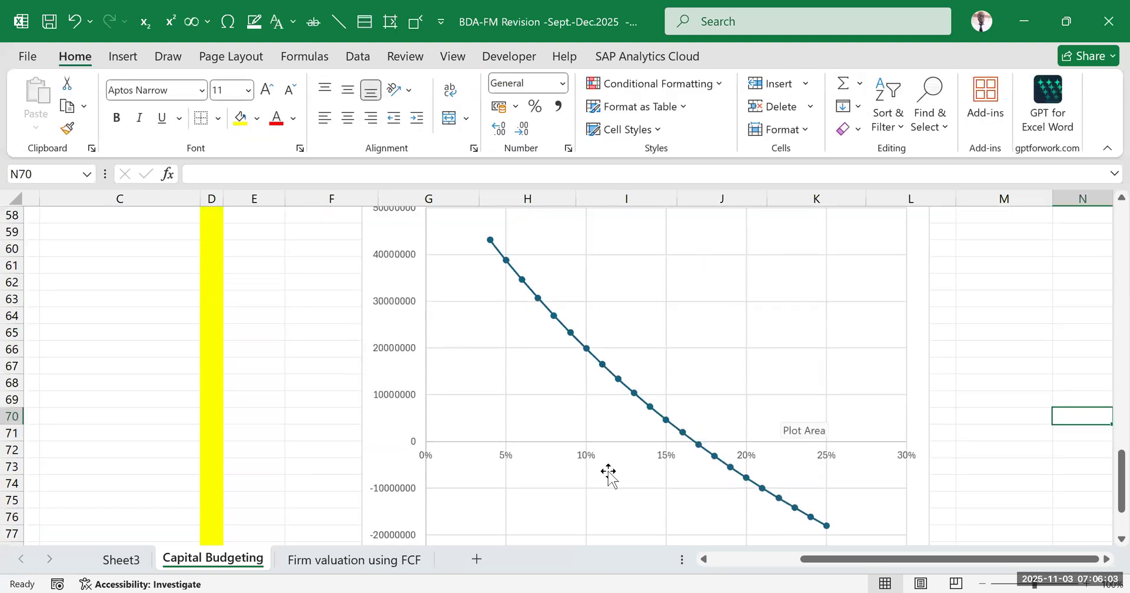
scroll(616, 418, down, 2)
scroll(638, 412, up, 4)
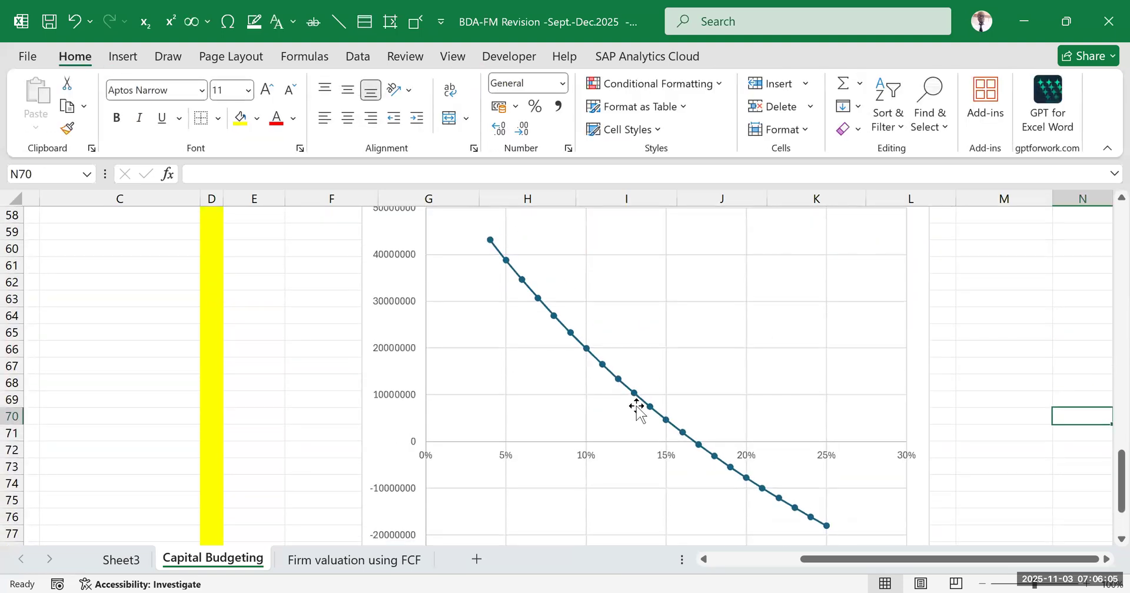
scroll(487, 382, down, 2)
scroll(487, 382, down, 2)
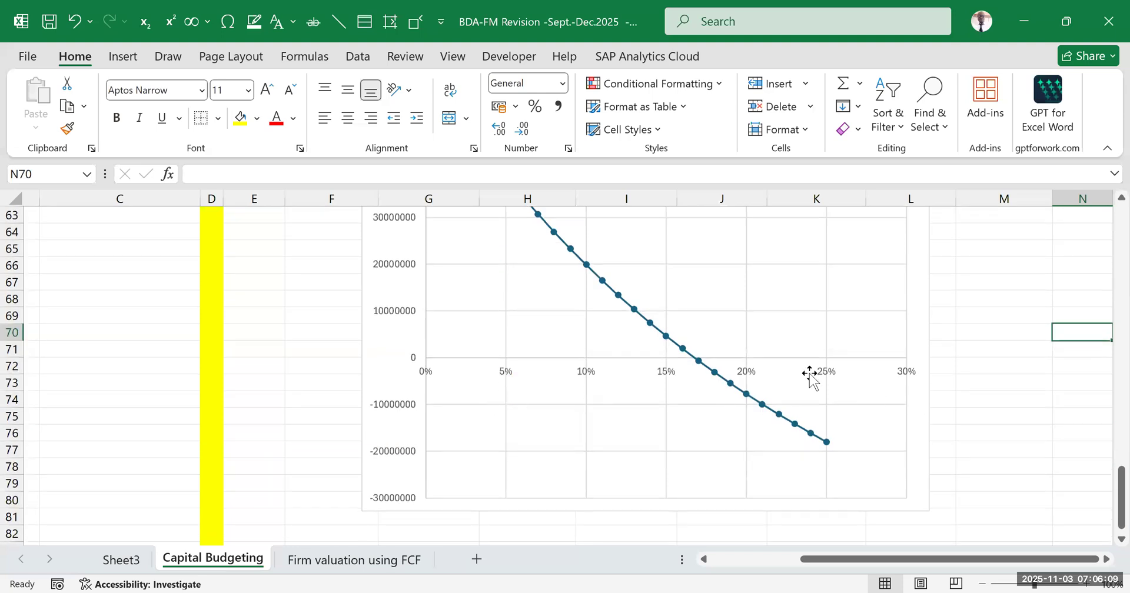
scroll(810, 376, up, 4)
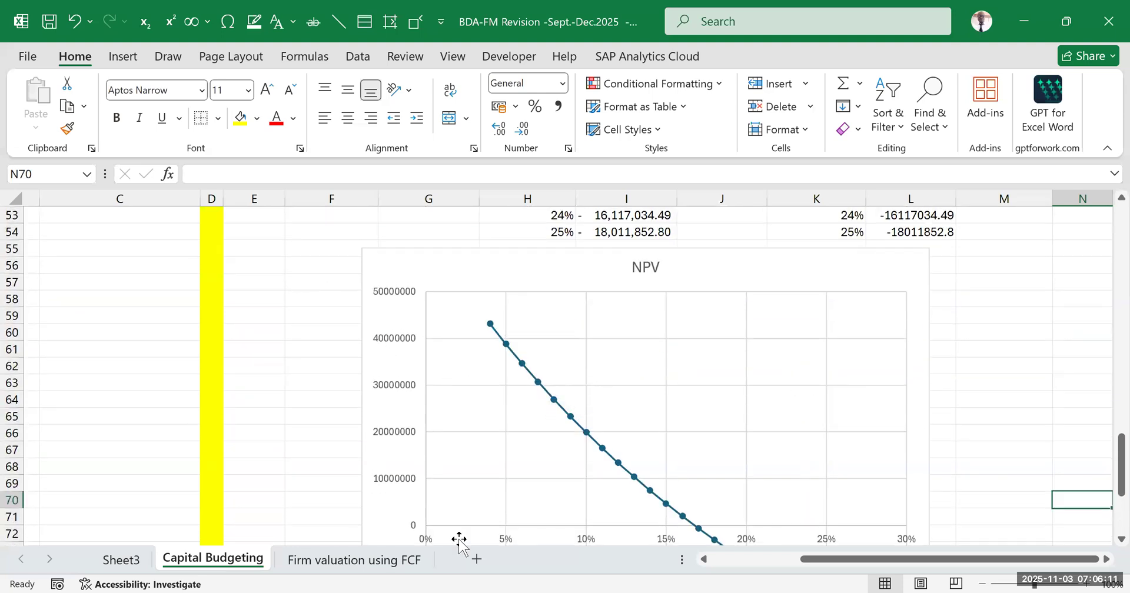
scroll(625, 412, down, 2)
Apply chart Style 11 to the NPV scatter chart and deselect the chart
click(746, 316)
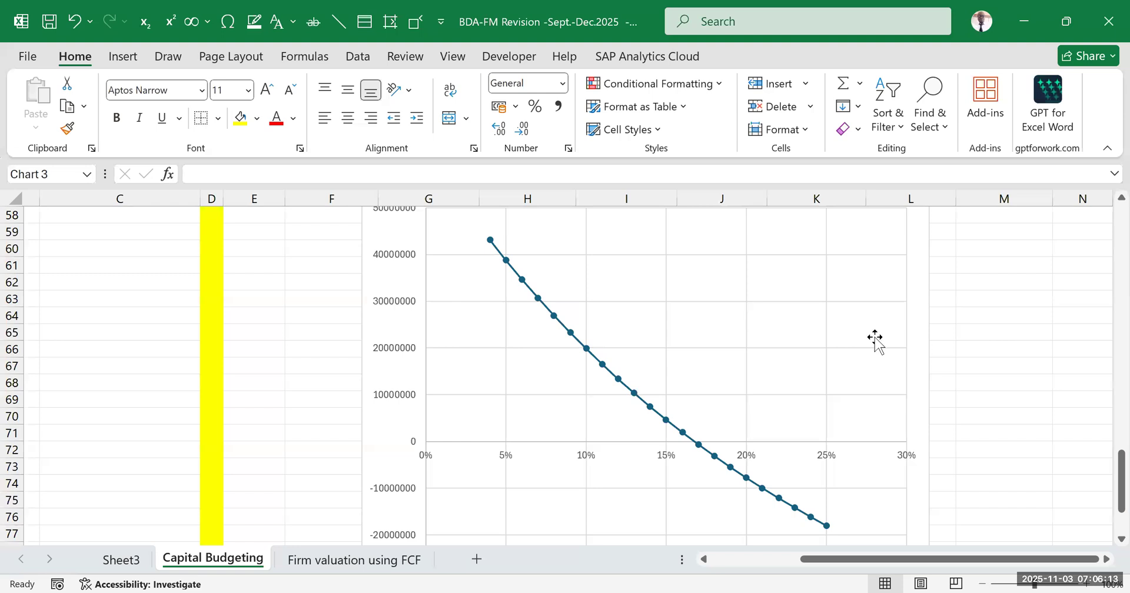
click(765, 59)
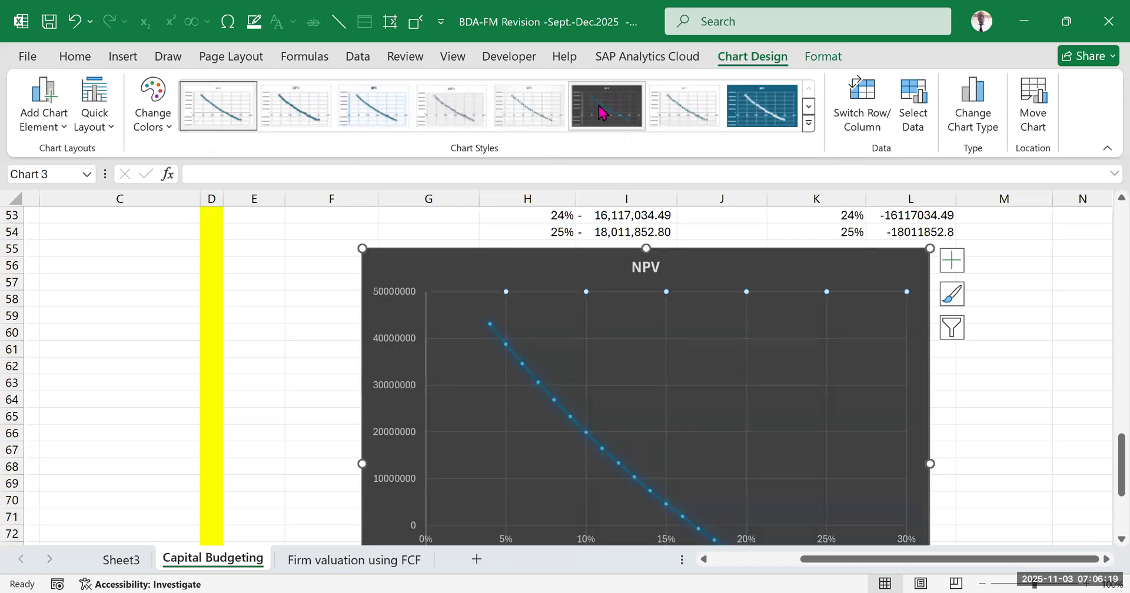
click(809, 125)
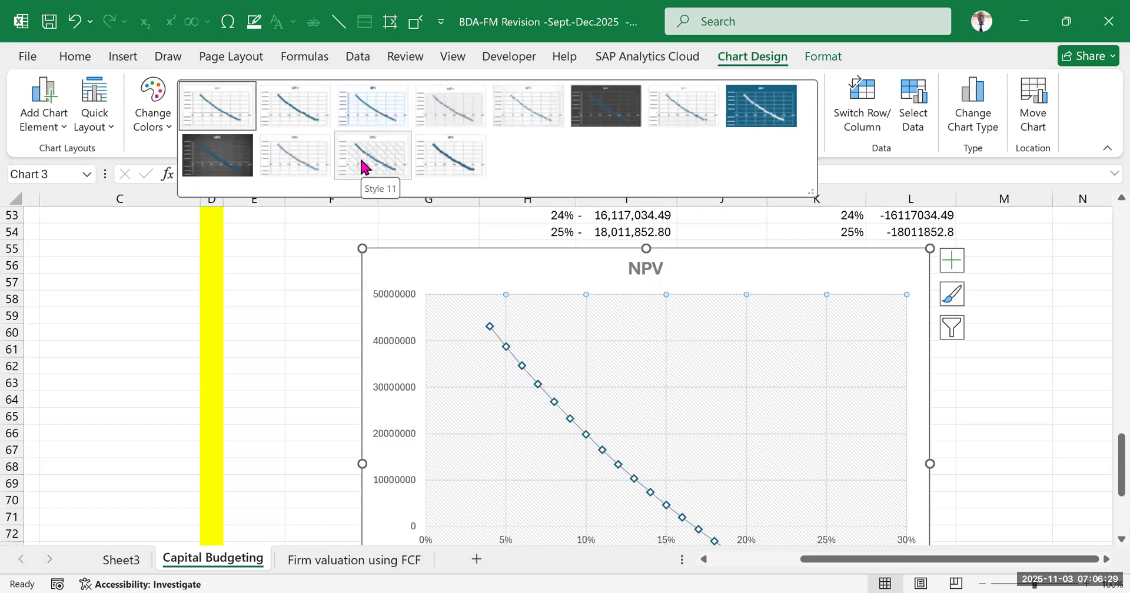
click(361, 161)
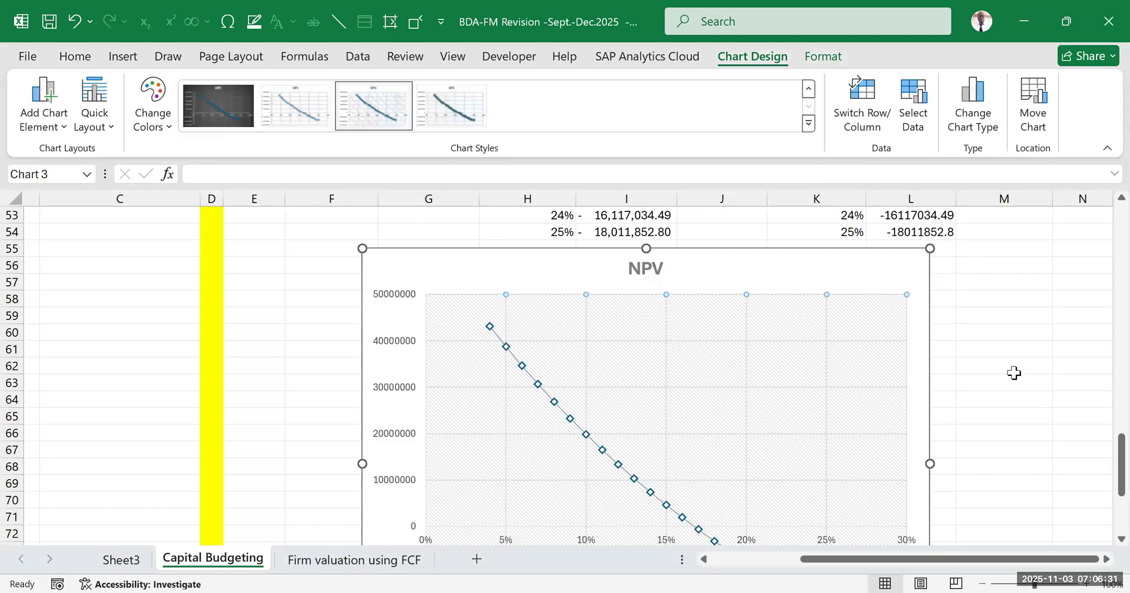
scroll(1012, 376, down, 2)
click(1000, 400)
scroll(925, 423, down, 3)
click(978, 403)
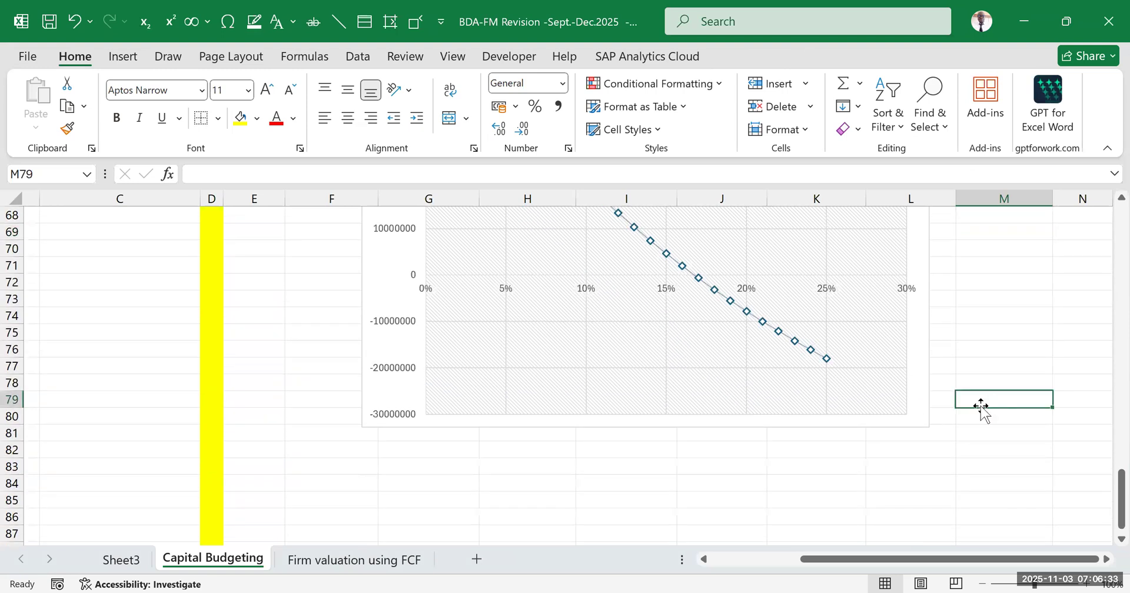
click(906, 450)
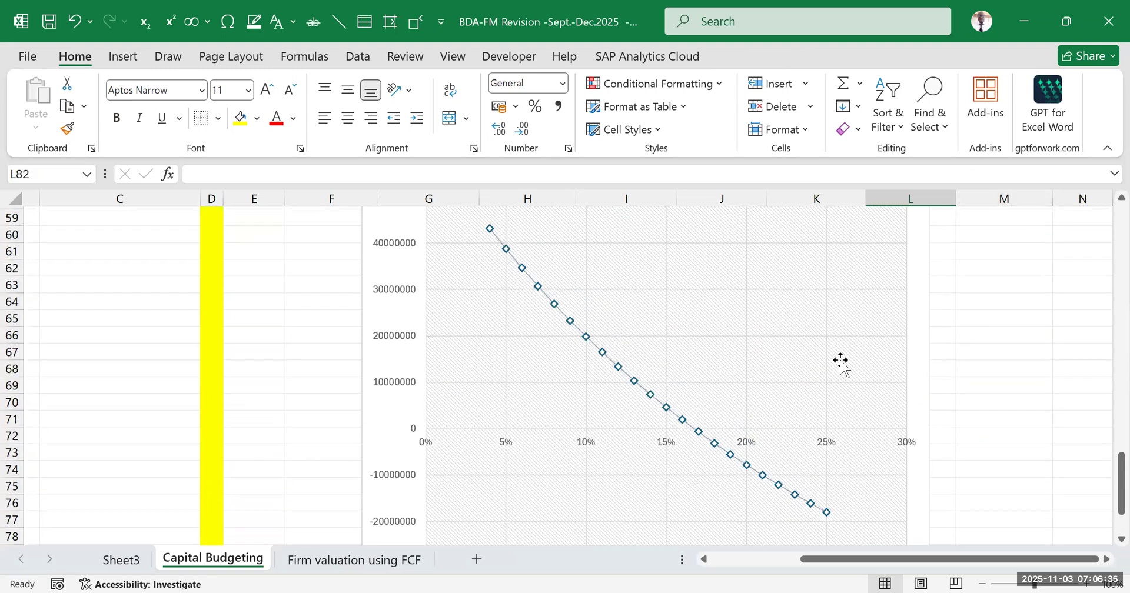
Add axis titles to the NPV chart and rename the vertical axis title "npv"
scroll(782, 320, up, 1)
click(798, 301)
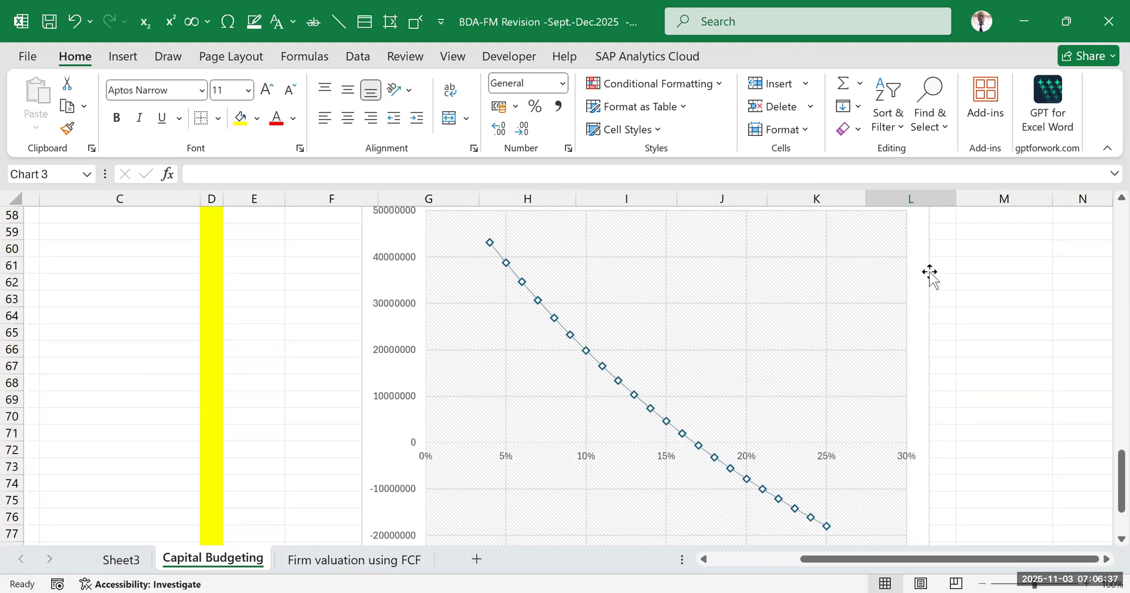
scroll(954, 269, up, 5)
click(951, 260)
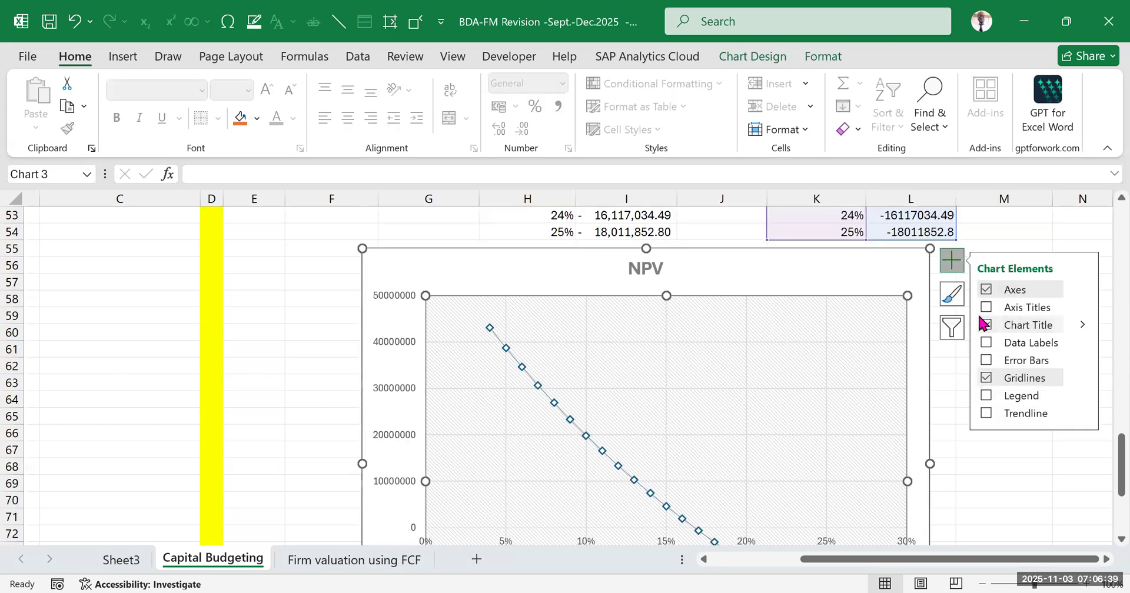
click(985, 308)
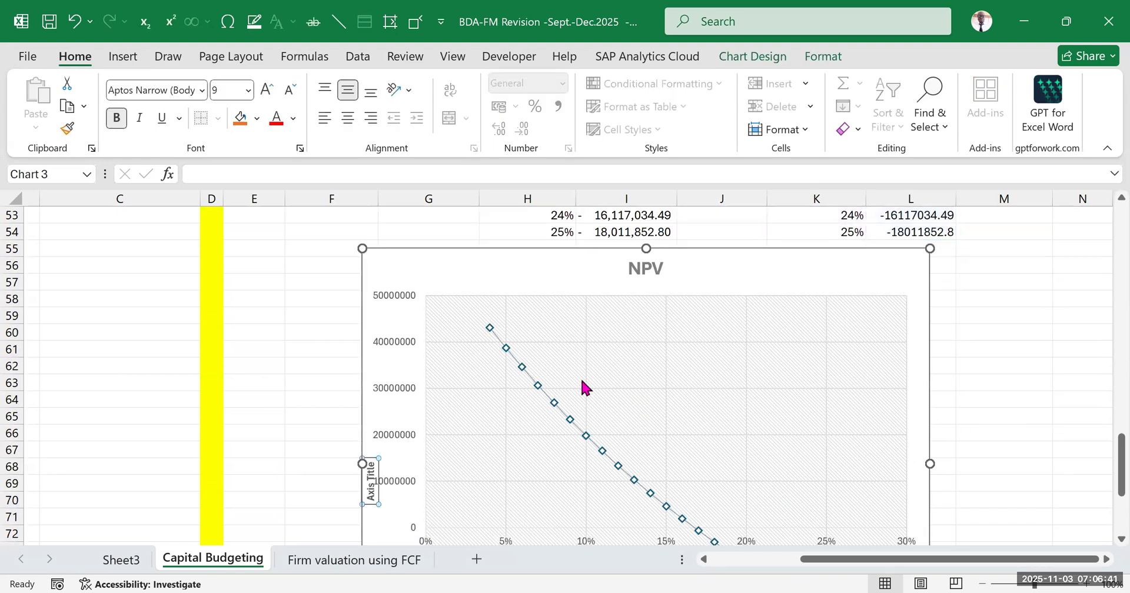
scroll(371, 309, down, 3)
drag(368, 333, 369, 290)
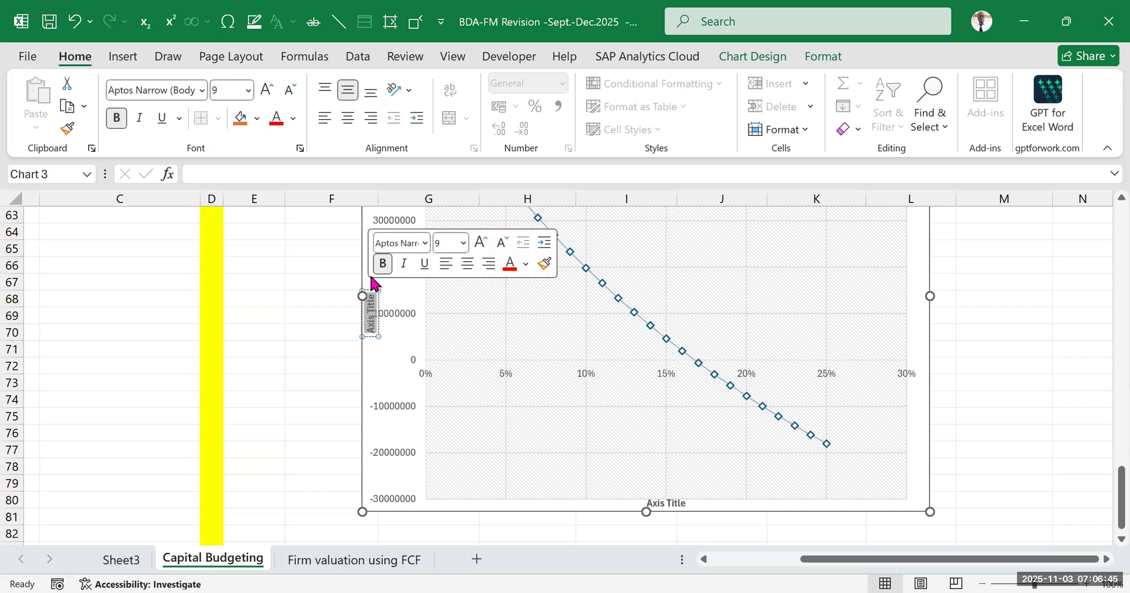
text(npv)
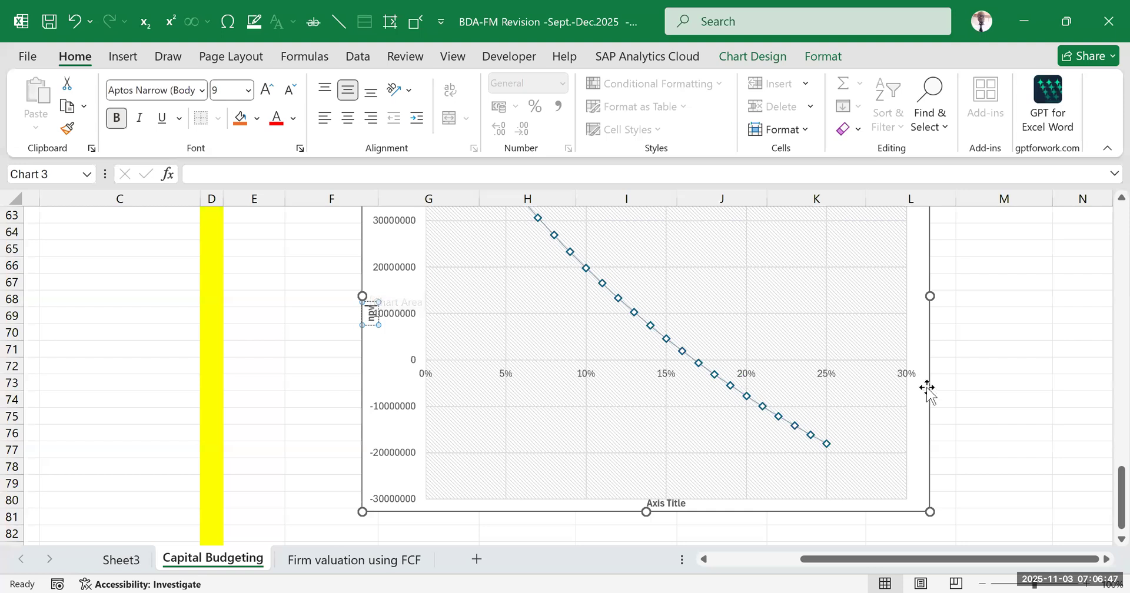
click(995, 347)
Rename the chart's horizontal axis title "rate" and deselect the chart
click(681, 504)
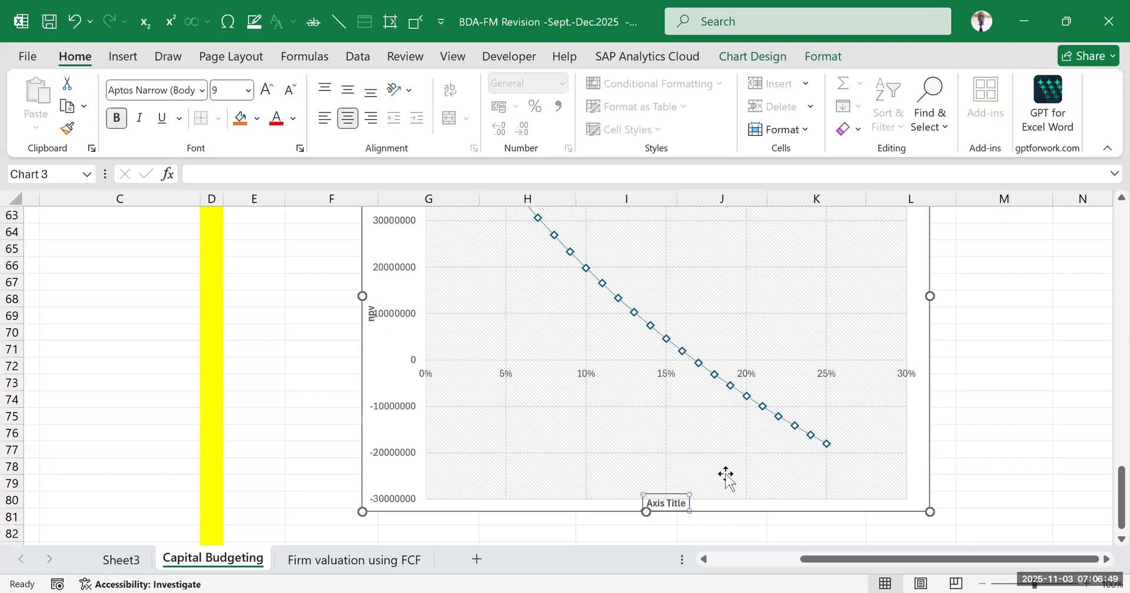
scroll(700, 447, down, 2)
click(676, 419)
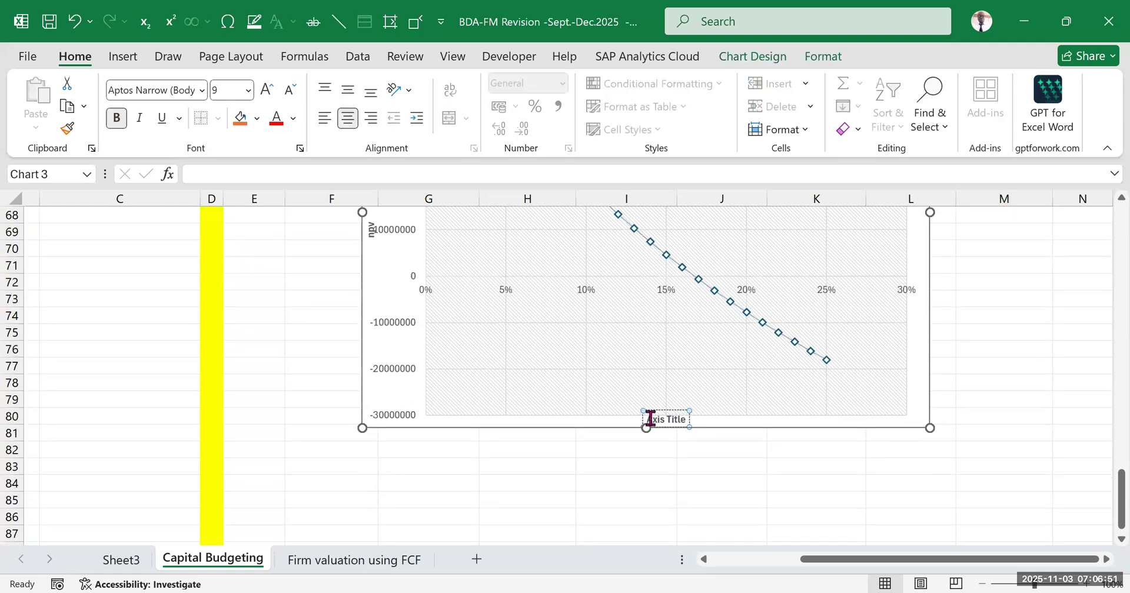
drag(649, 416, 686, 419)
text(rate)
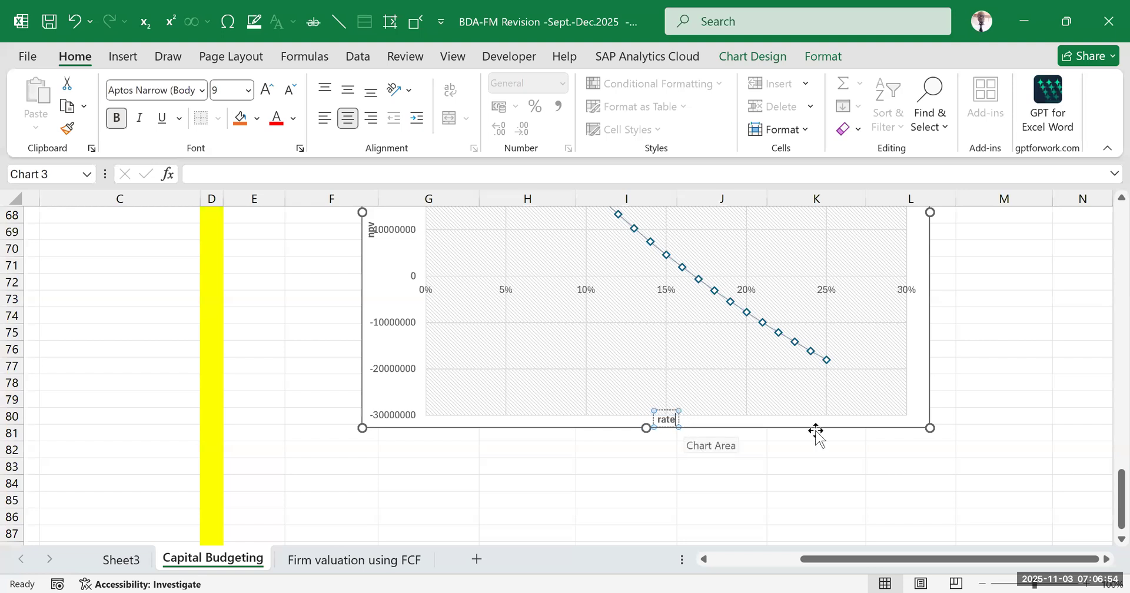
click(1003, 394)
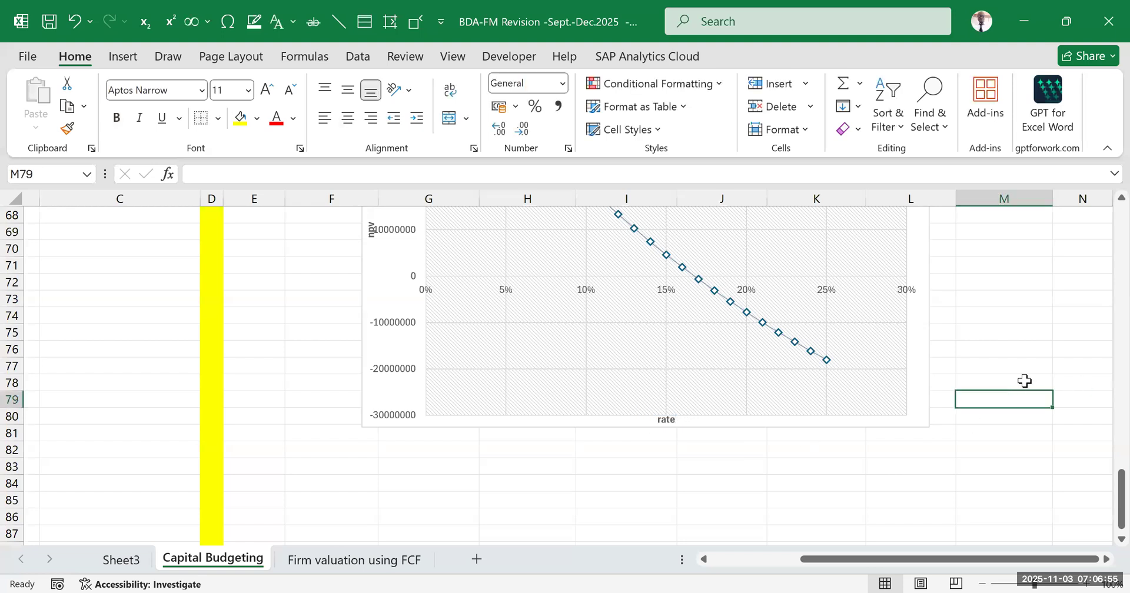
Examine where the plotted NPV curve crosses zero and compare that rate with the calculated IRR above the data table
scroll(872, 371, up, 5)
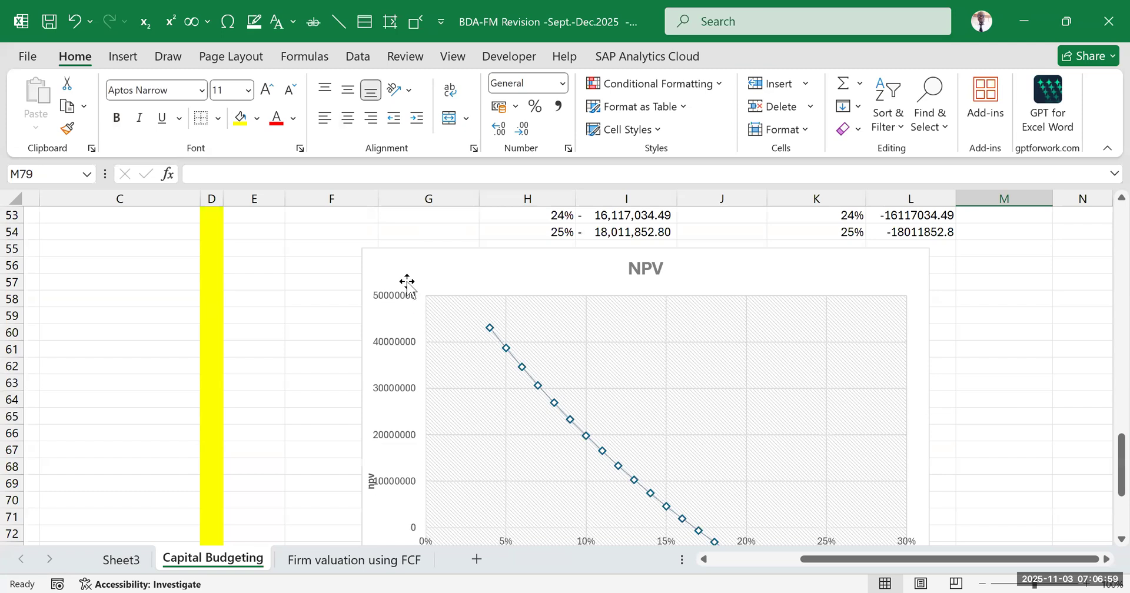
scroll(402, 334, down, 1)
scroll(414, 450, down, 1)
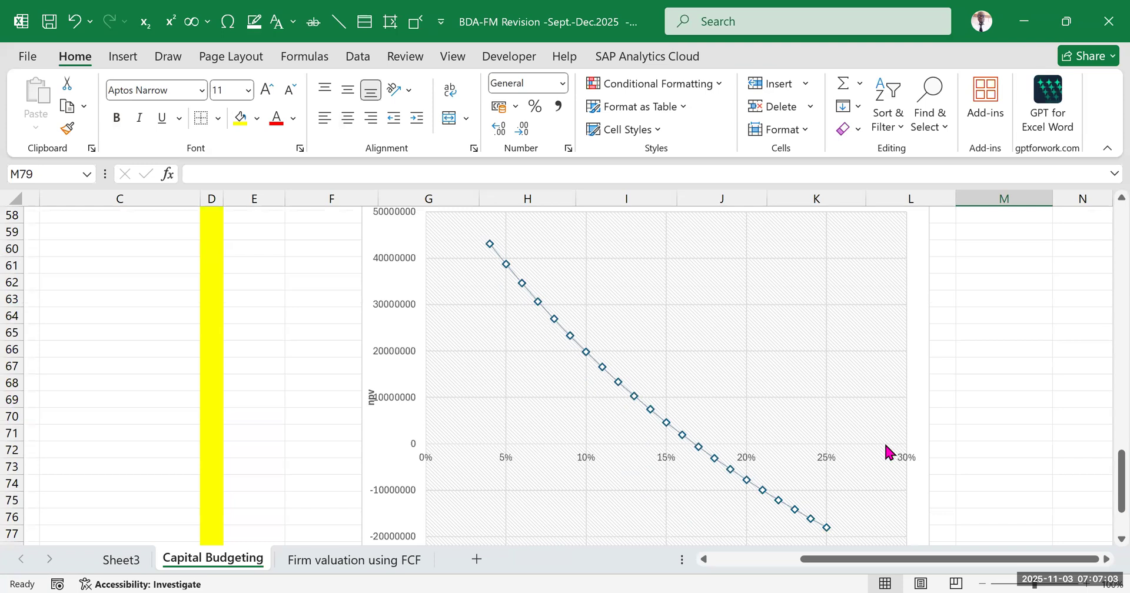
scroll(749, 442, up, 2)
scroll(717, 388, down, 4)
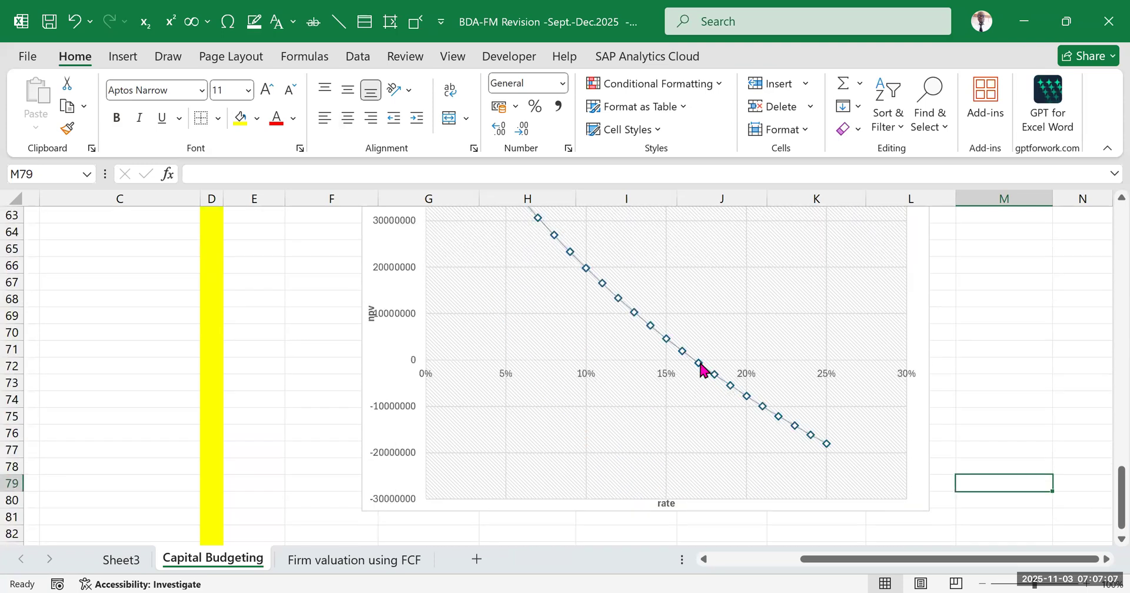
mouse_move(699, 365)
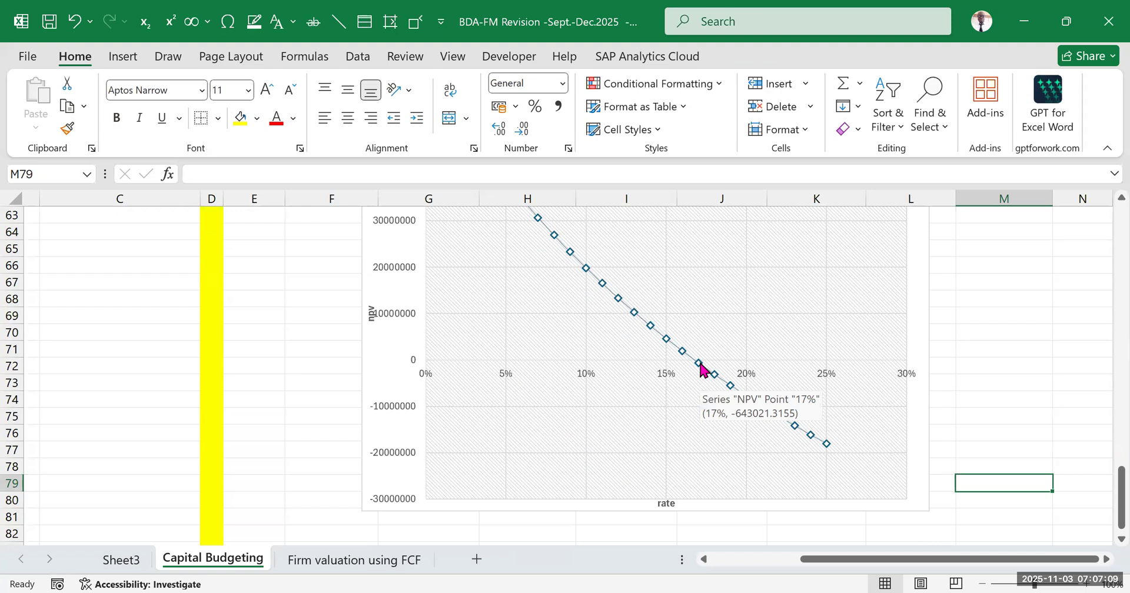
scroll(699, 365, up, 12)
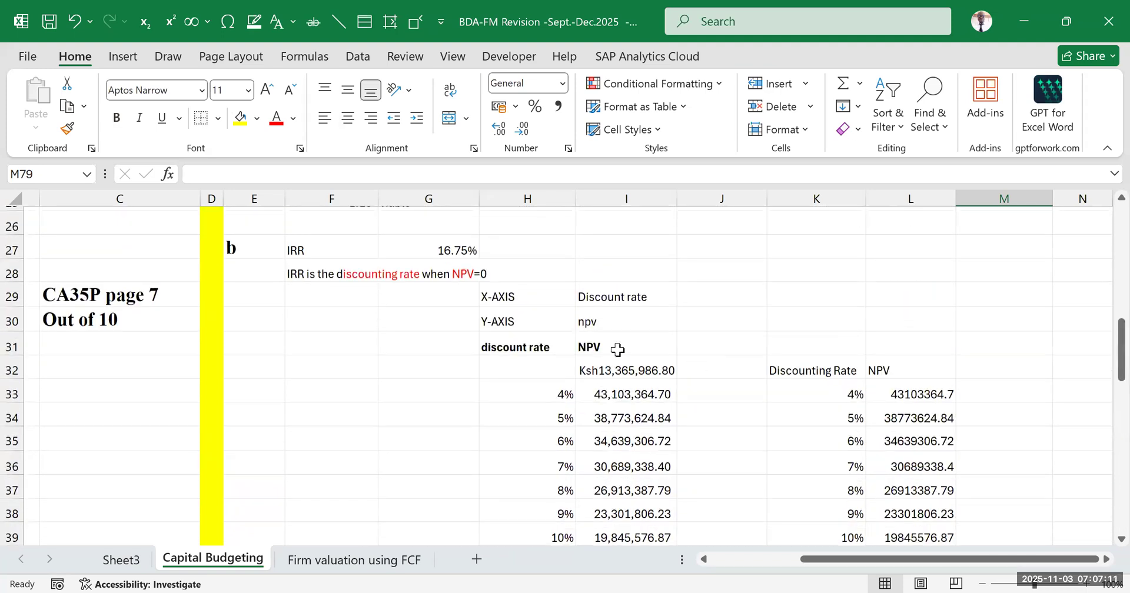
scroll(657, 433, down, 6)
scroll(658, 432, down, 7)
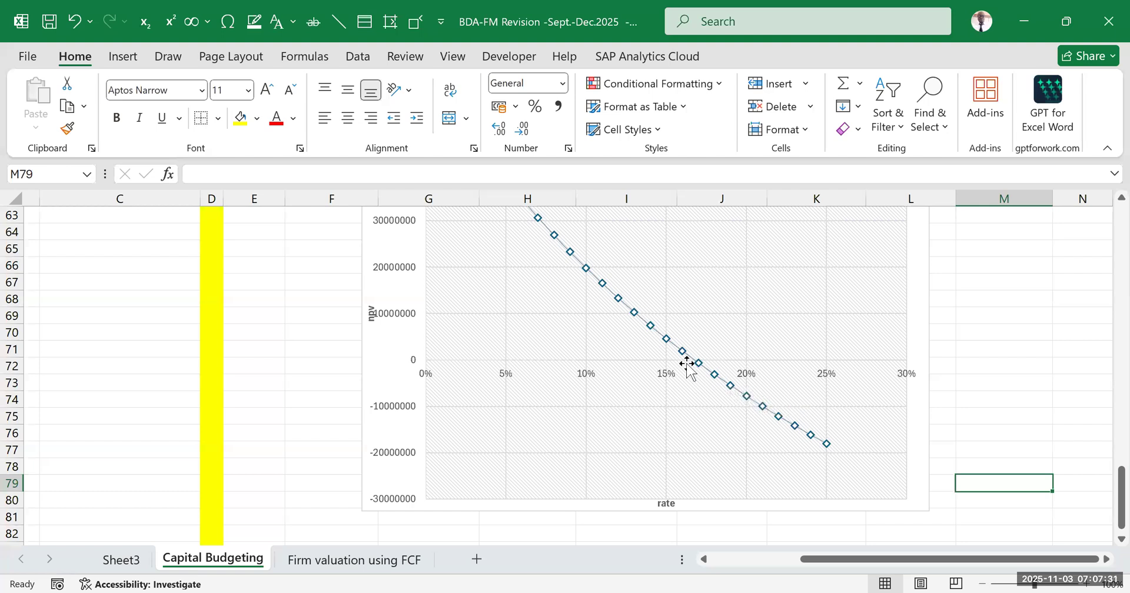
Insert a text box reading "IRR=16.75%" on the chart just below the zero line, near the 20% rate, and deselect it
click(123, 56)
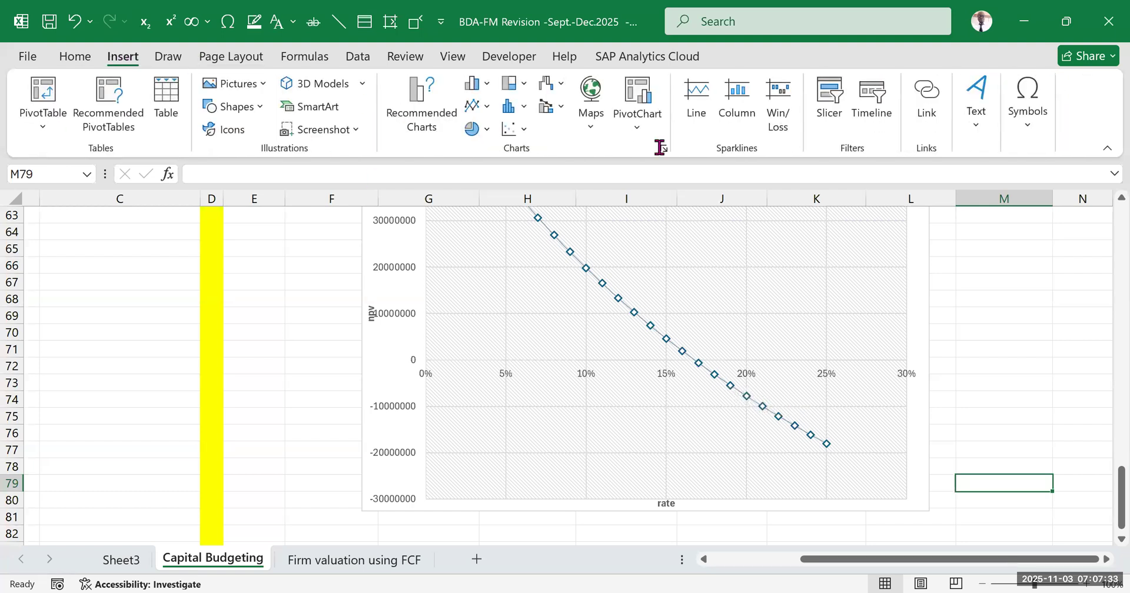
click(977, 124)
click(938, 177)
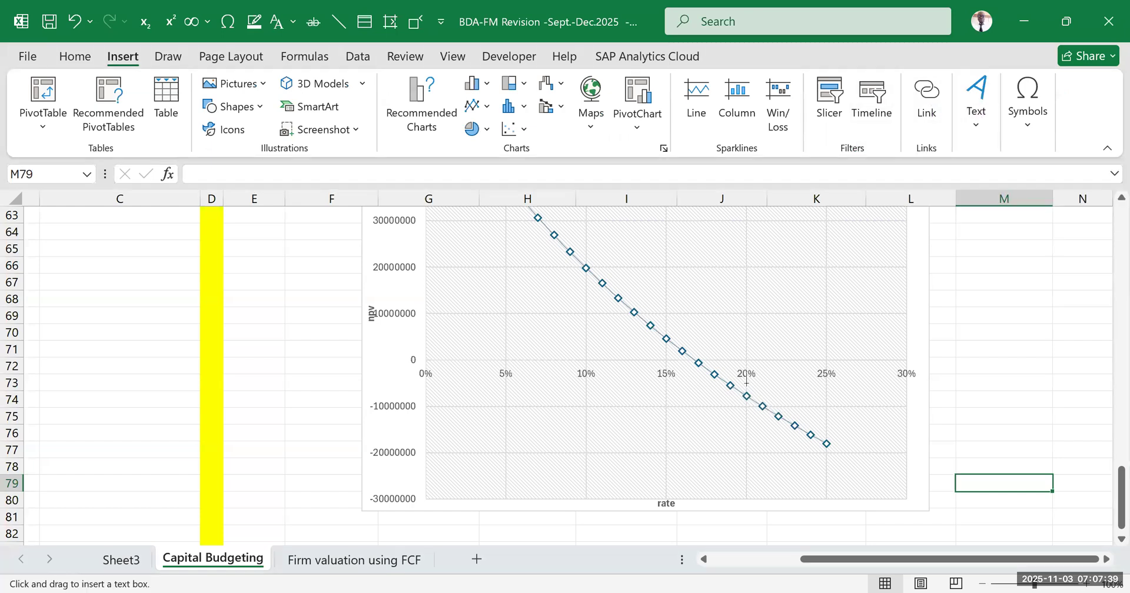
drag(746, 377, 822, 404)
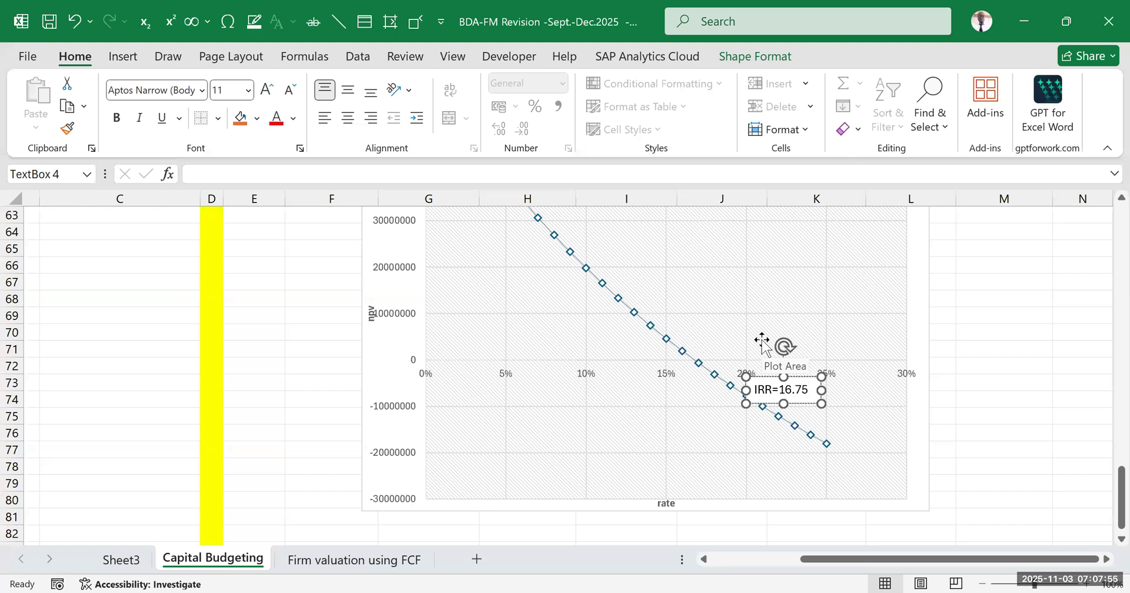
click(1051, 384)
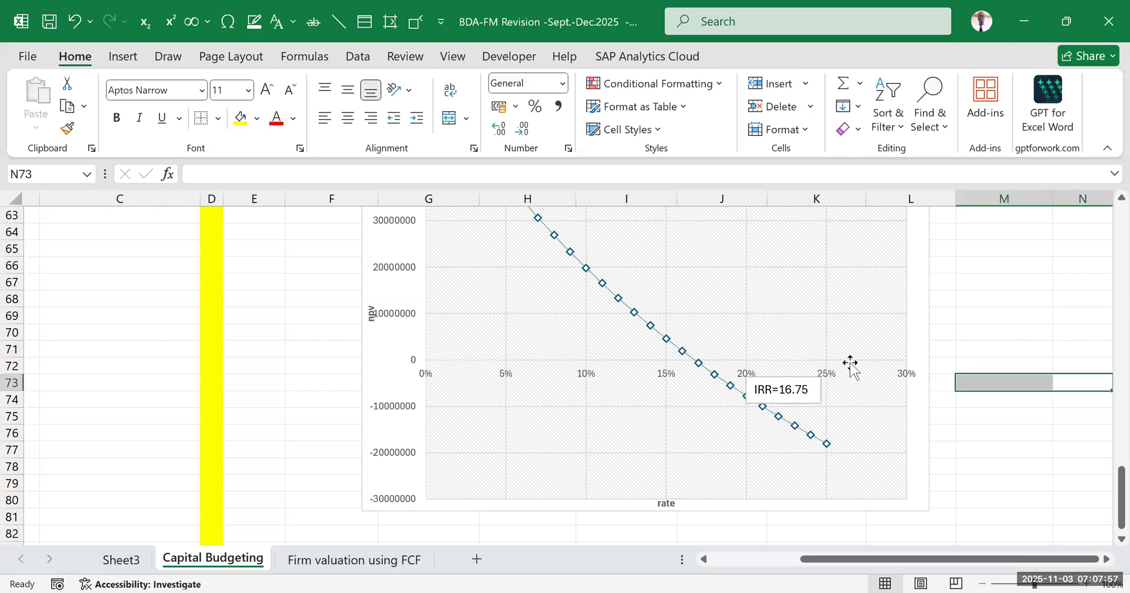
Shrink the IRR text box on the chart so that it shows only "IRR=16", and deselect it
click(793, 396)
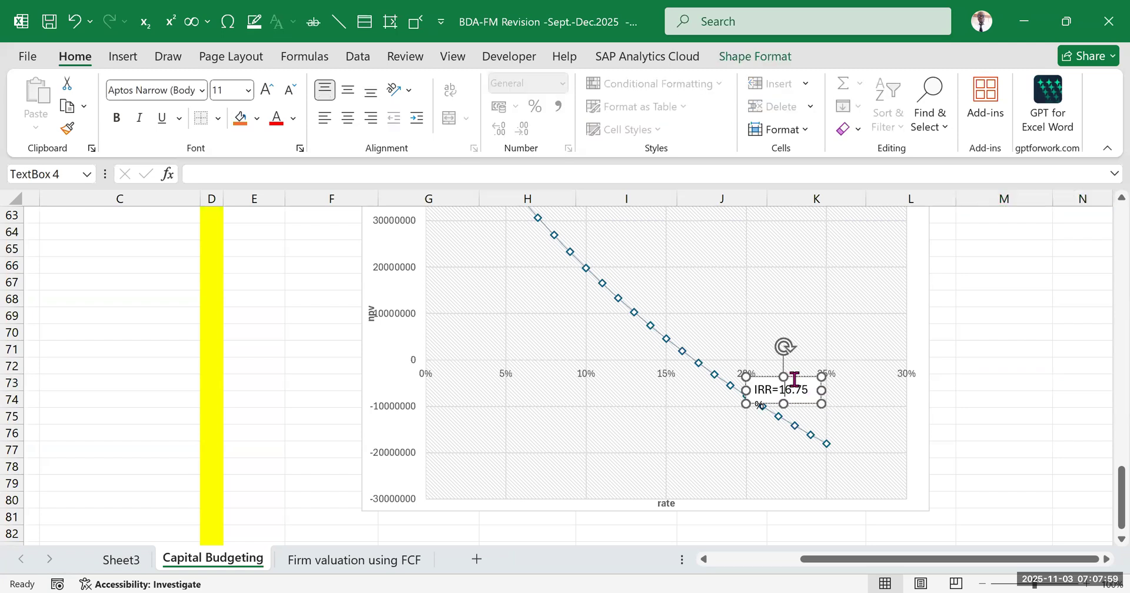
mouse_move(820, 390)
mouse_down()
mouse_move(773, 383)
mouse_move(798, 384)
mouse_up()
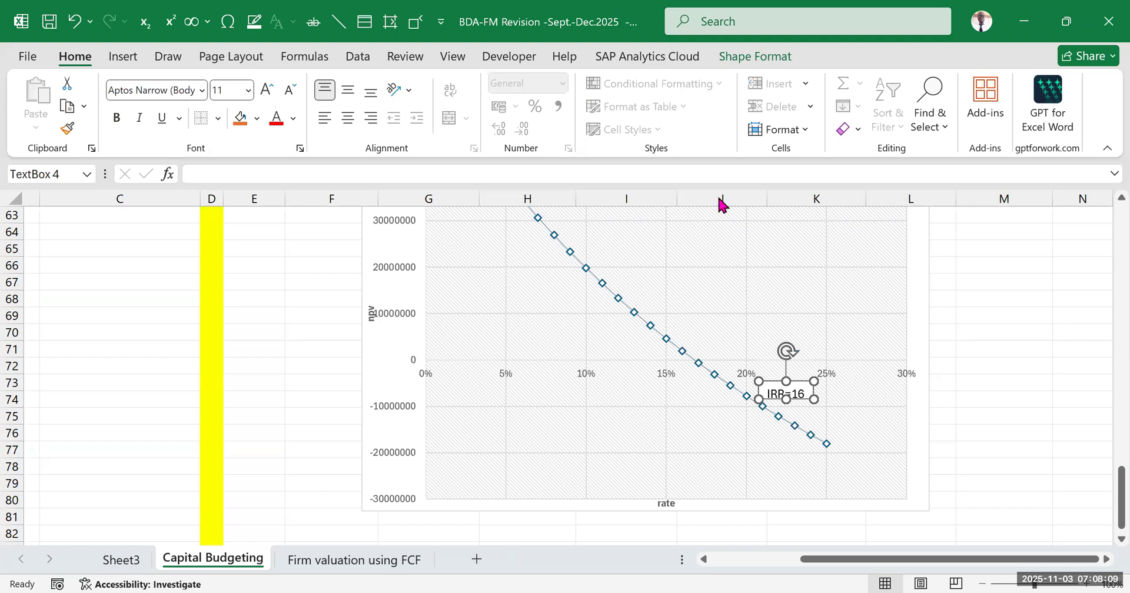
key(Escape)
scroll(778, 443, down, 2)
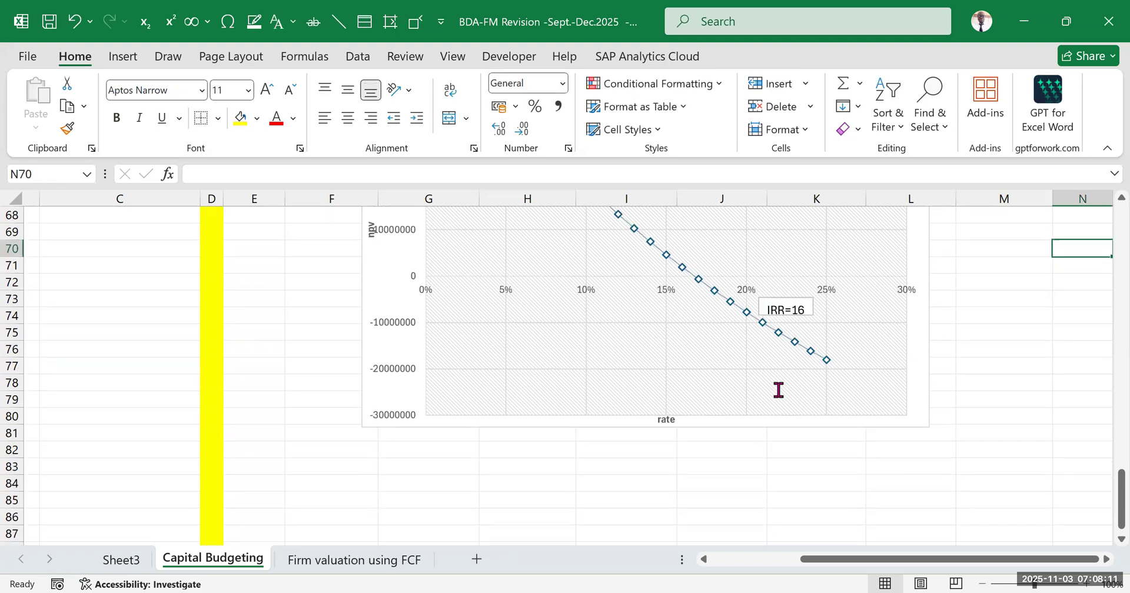
scroll(793, 356, up, 2)
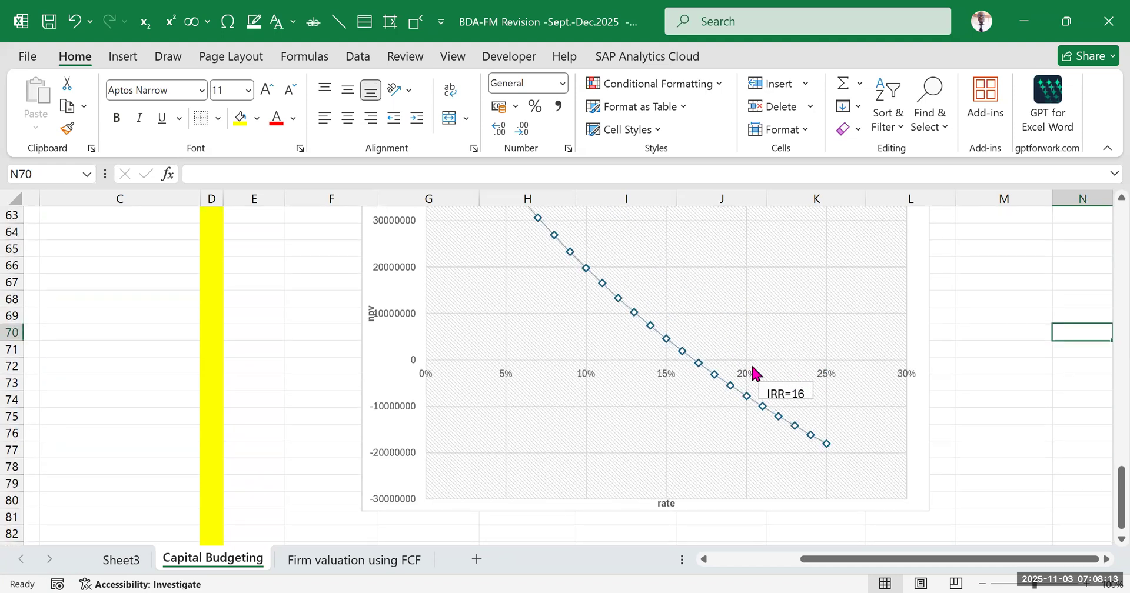
Change the chart title to "NPV against Discount rate", close the title formatting options and deselect the chart
scroll(716, 408, up, 5)
scroll(708, 385, up, 1)
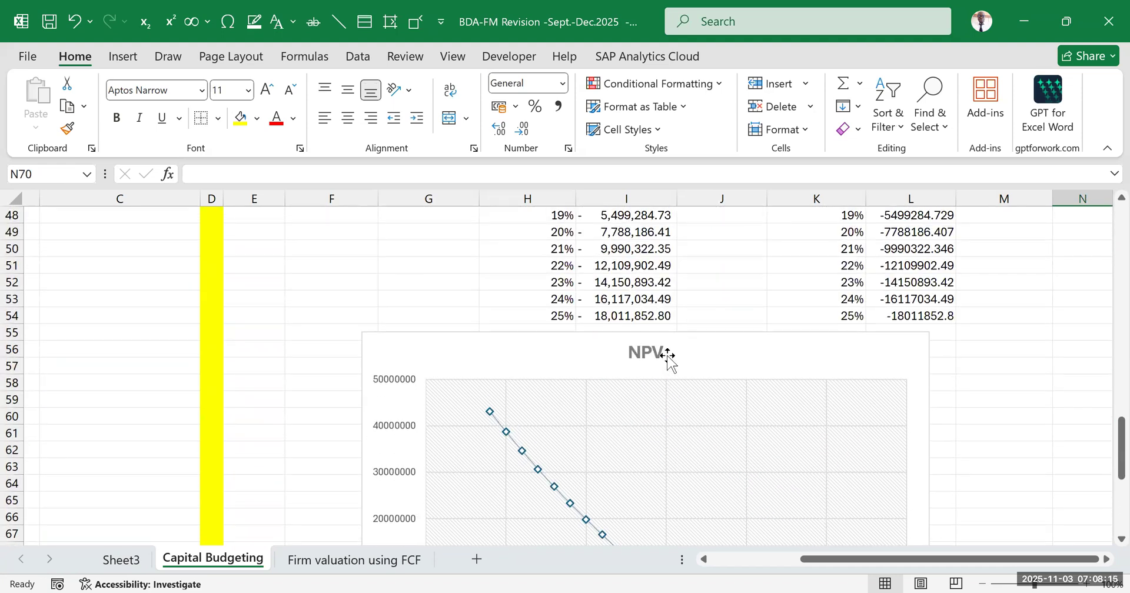
click(650, 353)
double_click(650, 353)
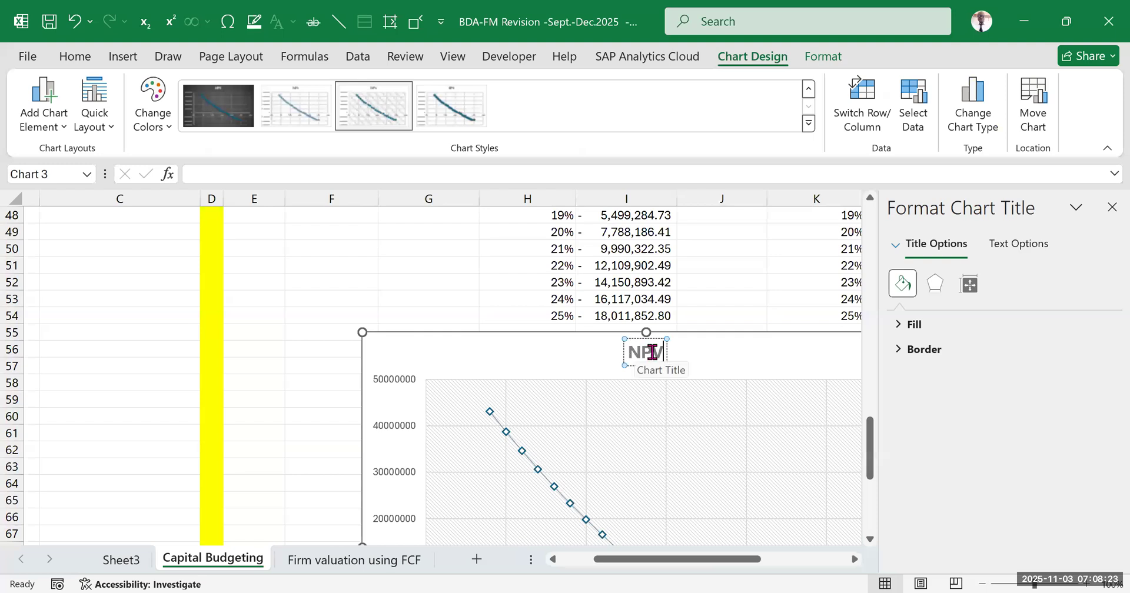
text(AGAINST)
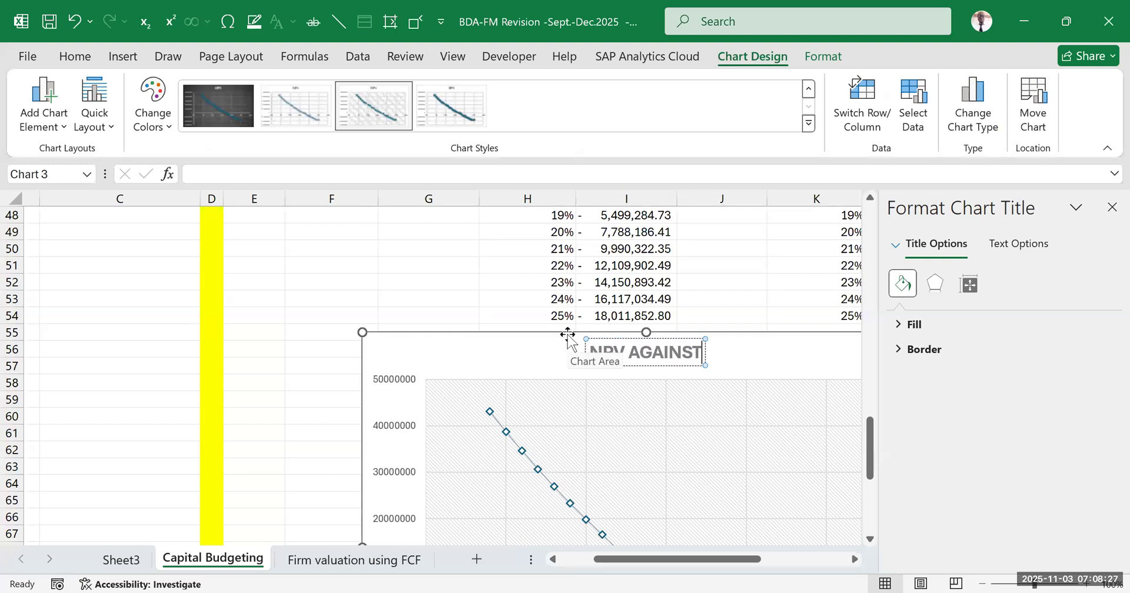
key(BackSpace)
key(BackSpace)
key(BackSpace)
key(BackSpace)
key(BackSpace)
key(BackSpace)
key(BackSpace)
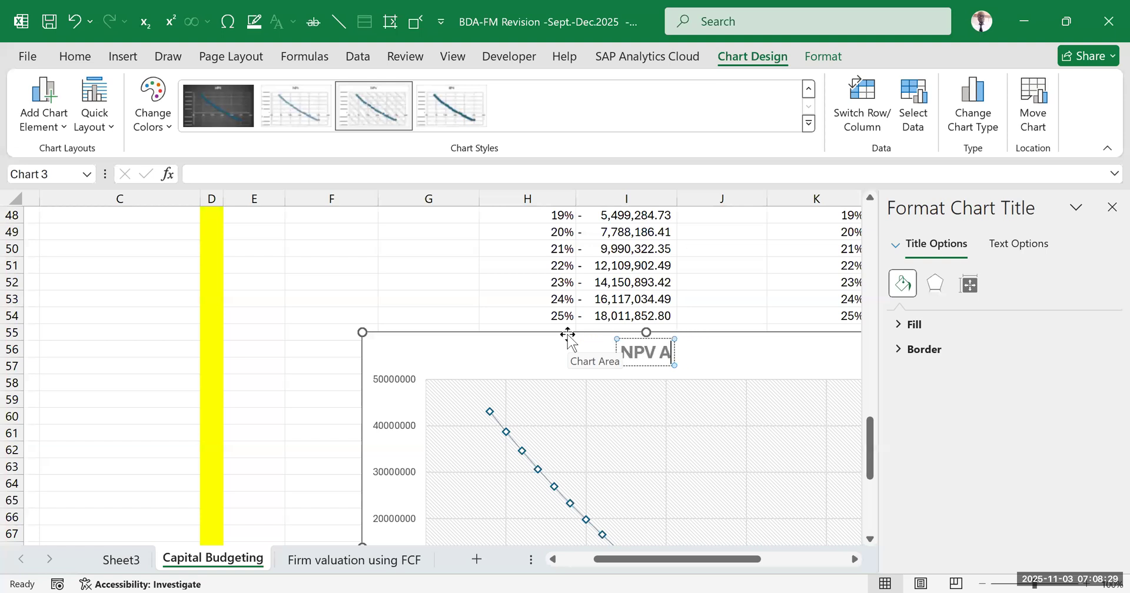
text(against)
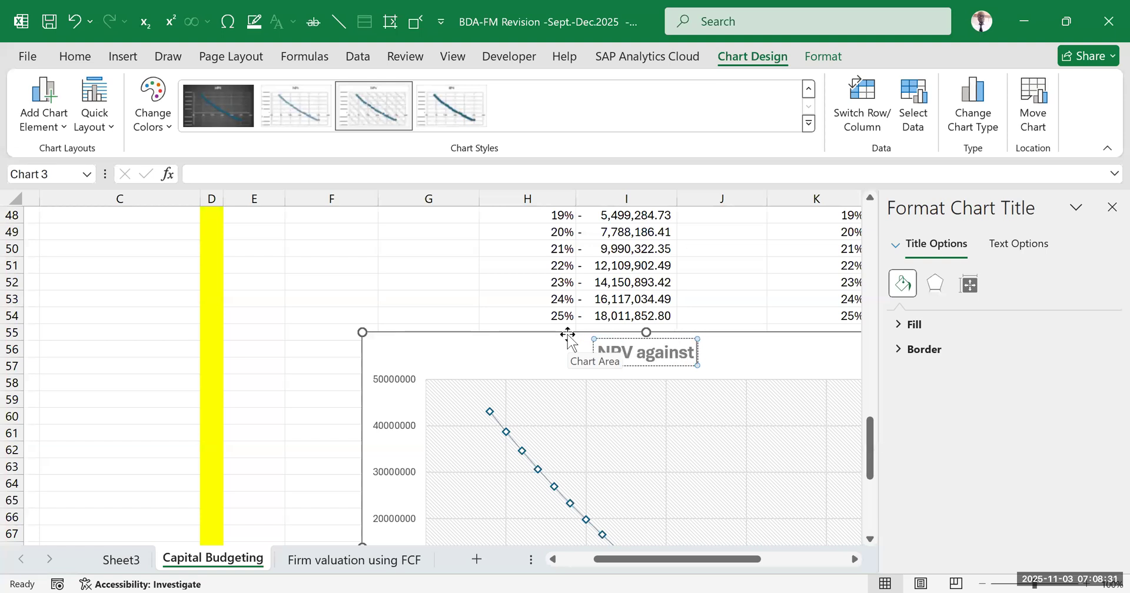
text( Discount rate)
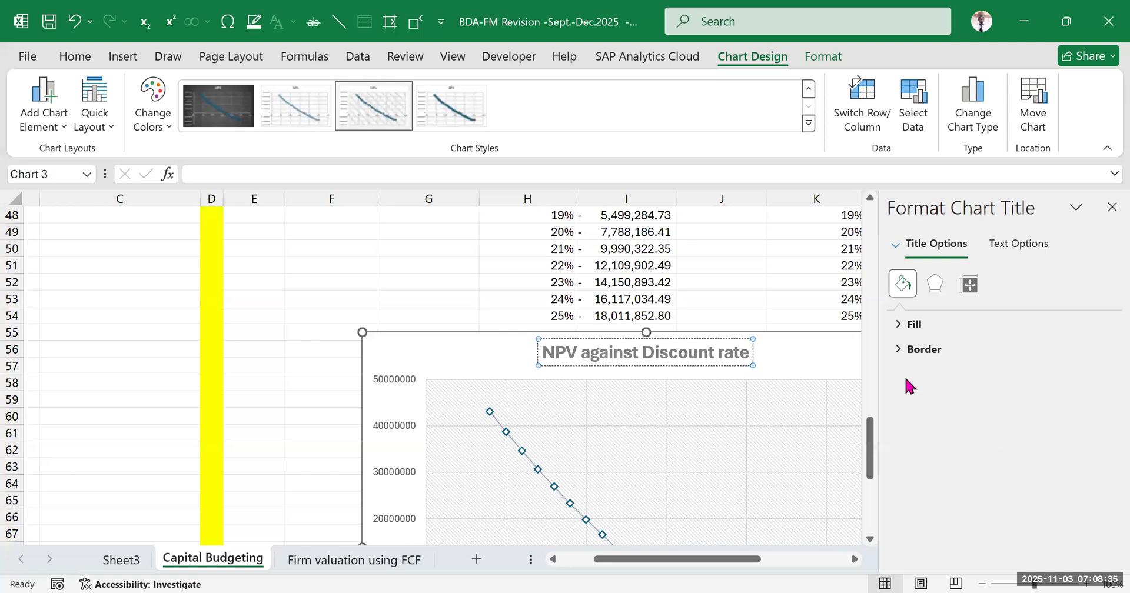
click(1111, 207)
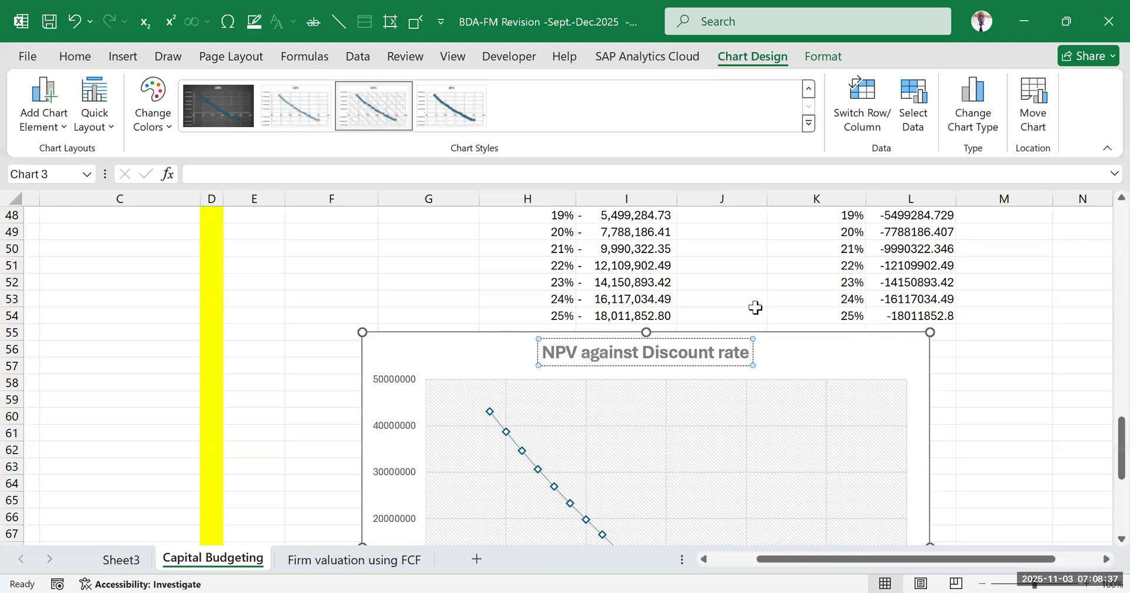
click(1010, 369)
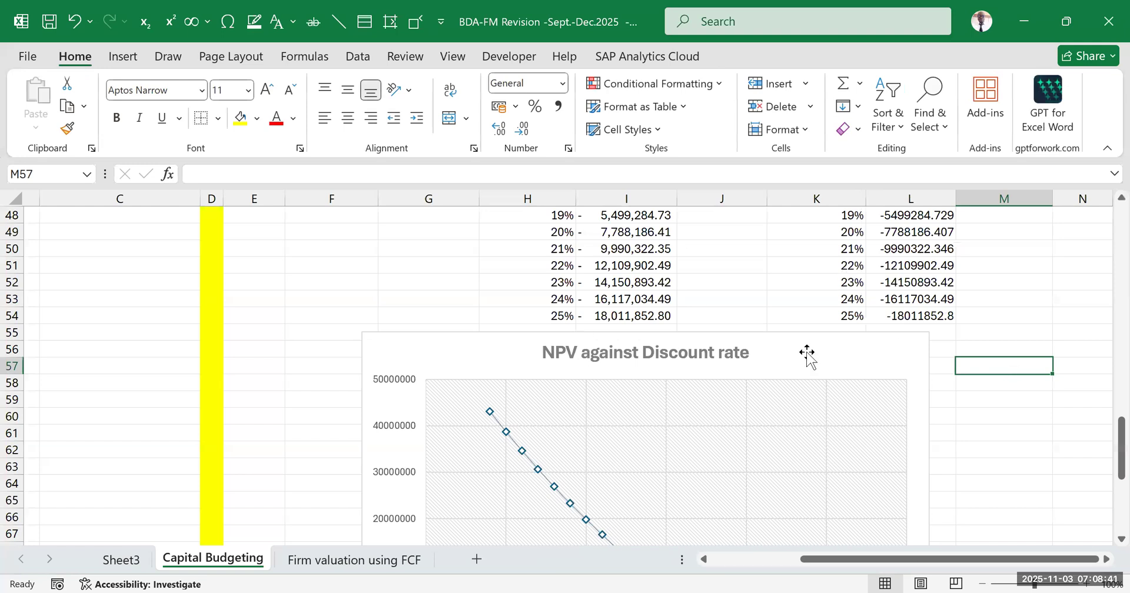
Review the titled chart and the NPV values for each discount rate in the data table, starting at I32
scroll(658, 320, down, 2)
scroll(658, 320, down, 3)
scroll(736, 323, up, 5)
click(517, 271)
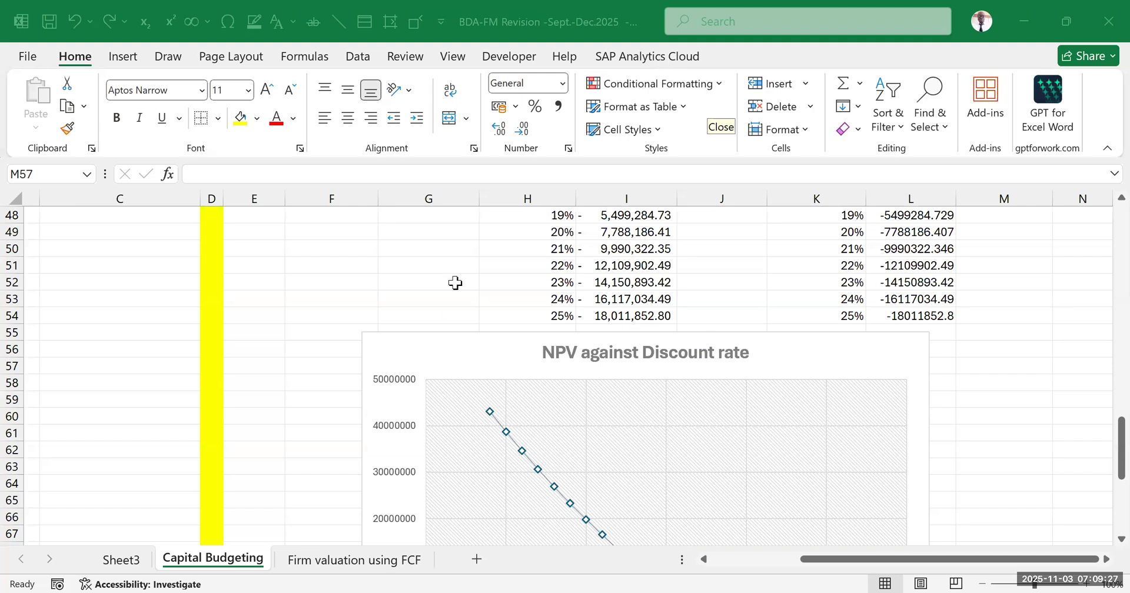
scroll(647, 361, up, 7)
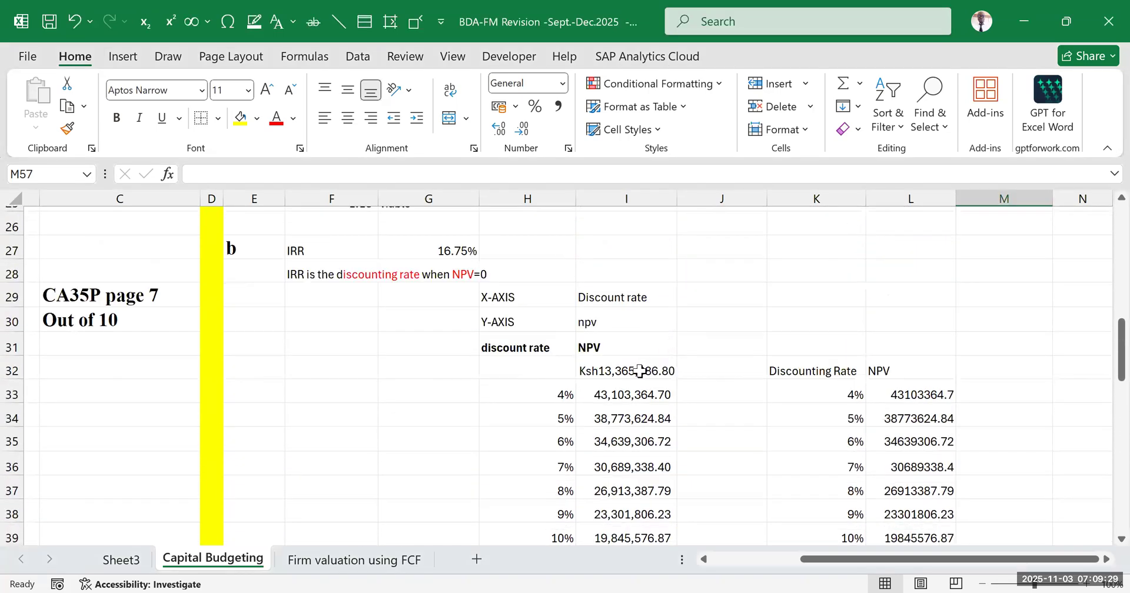
click(639, 370)
drag(647, 394, 641, 490)
Inspect the discount rate in row 19 and the NPV formula in cell G22 that depends on it
scroll(626, 386, up, 4)
scroll(373, 409, up, 2)
scroll(347, 396, down, 1)
drag(310, 390, 434, 391)
click(632, 417)
drag(353, 398, 447, 398)
double_click(427, 466)
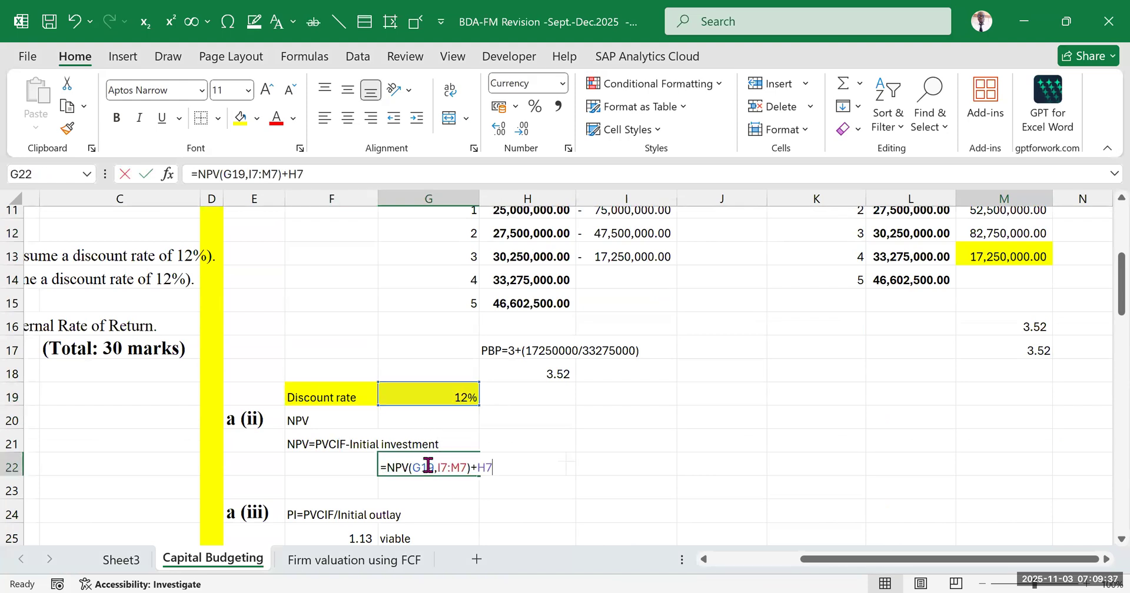
click(427, 468)
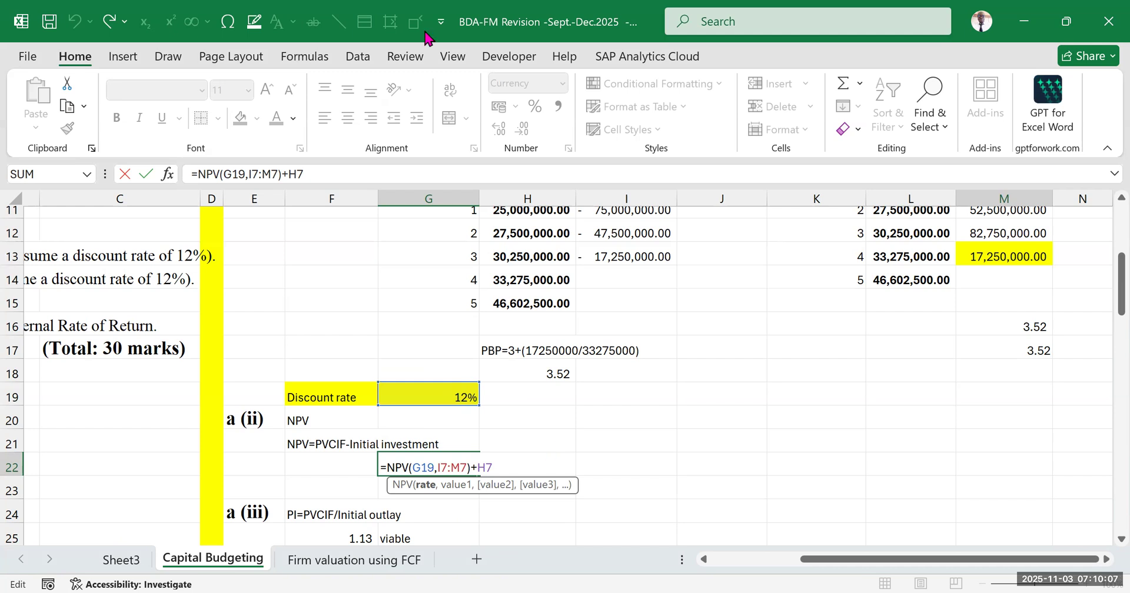
key(Return)
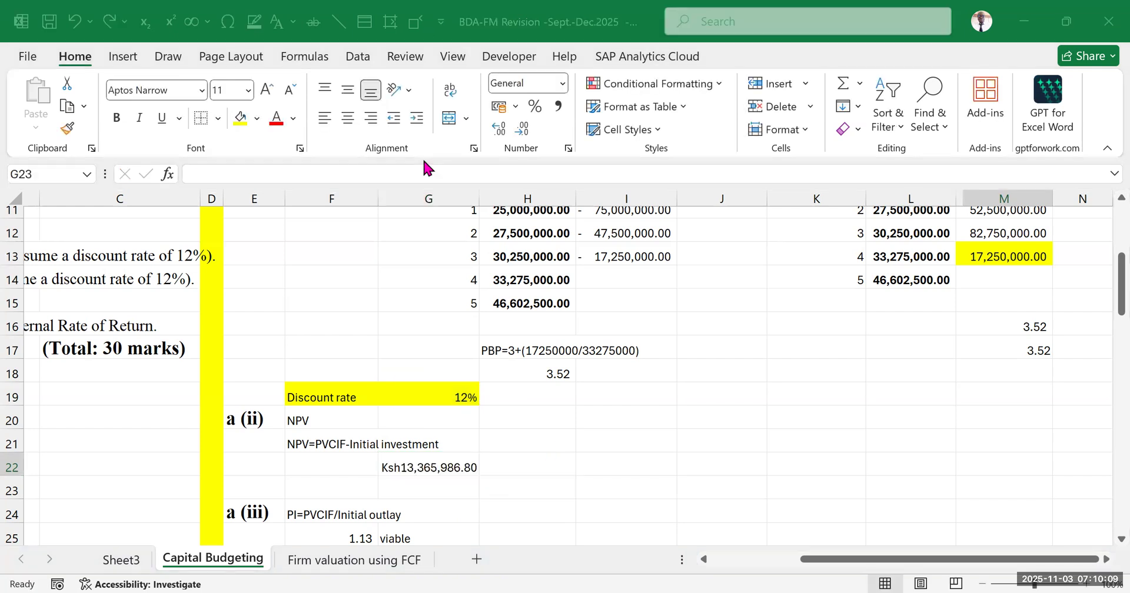